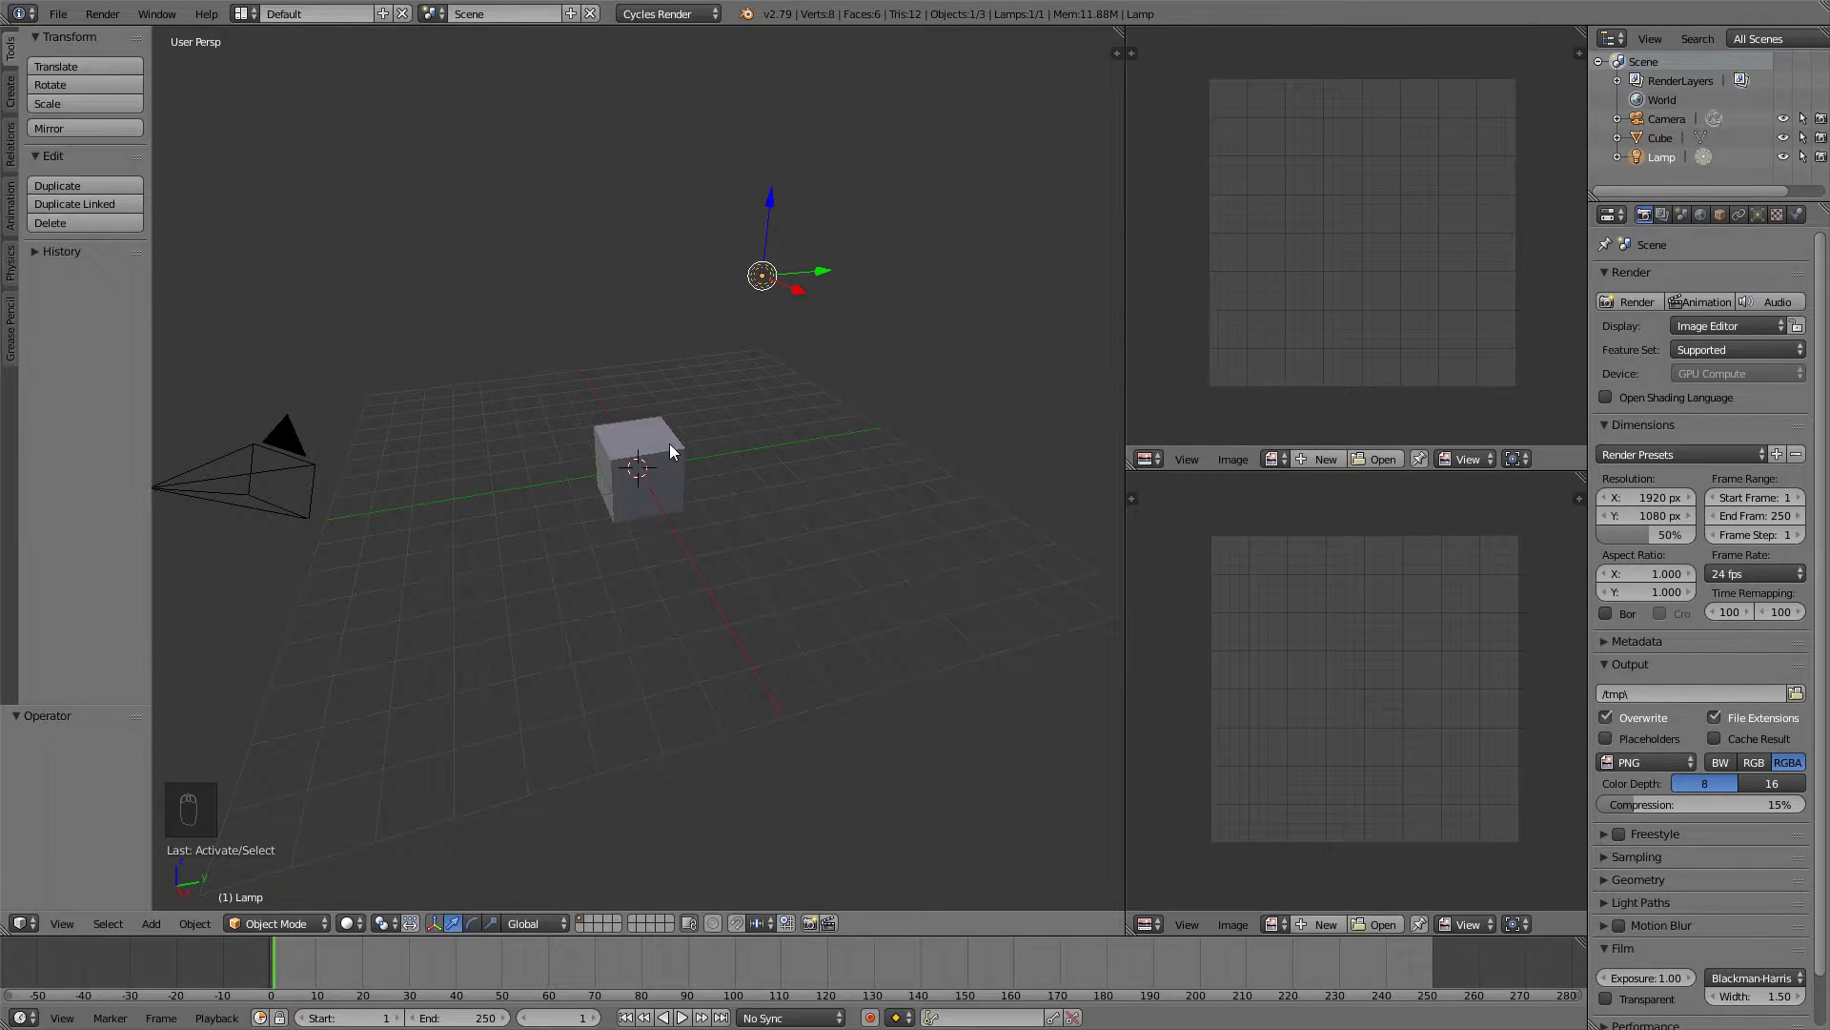
Select the cube and the camera individually, clear the selection, and select the cube again.
right_click(669, 444)
right_click(272, 449)
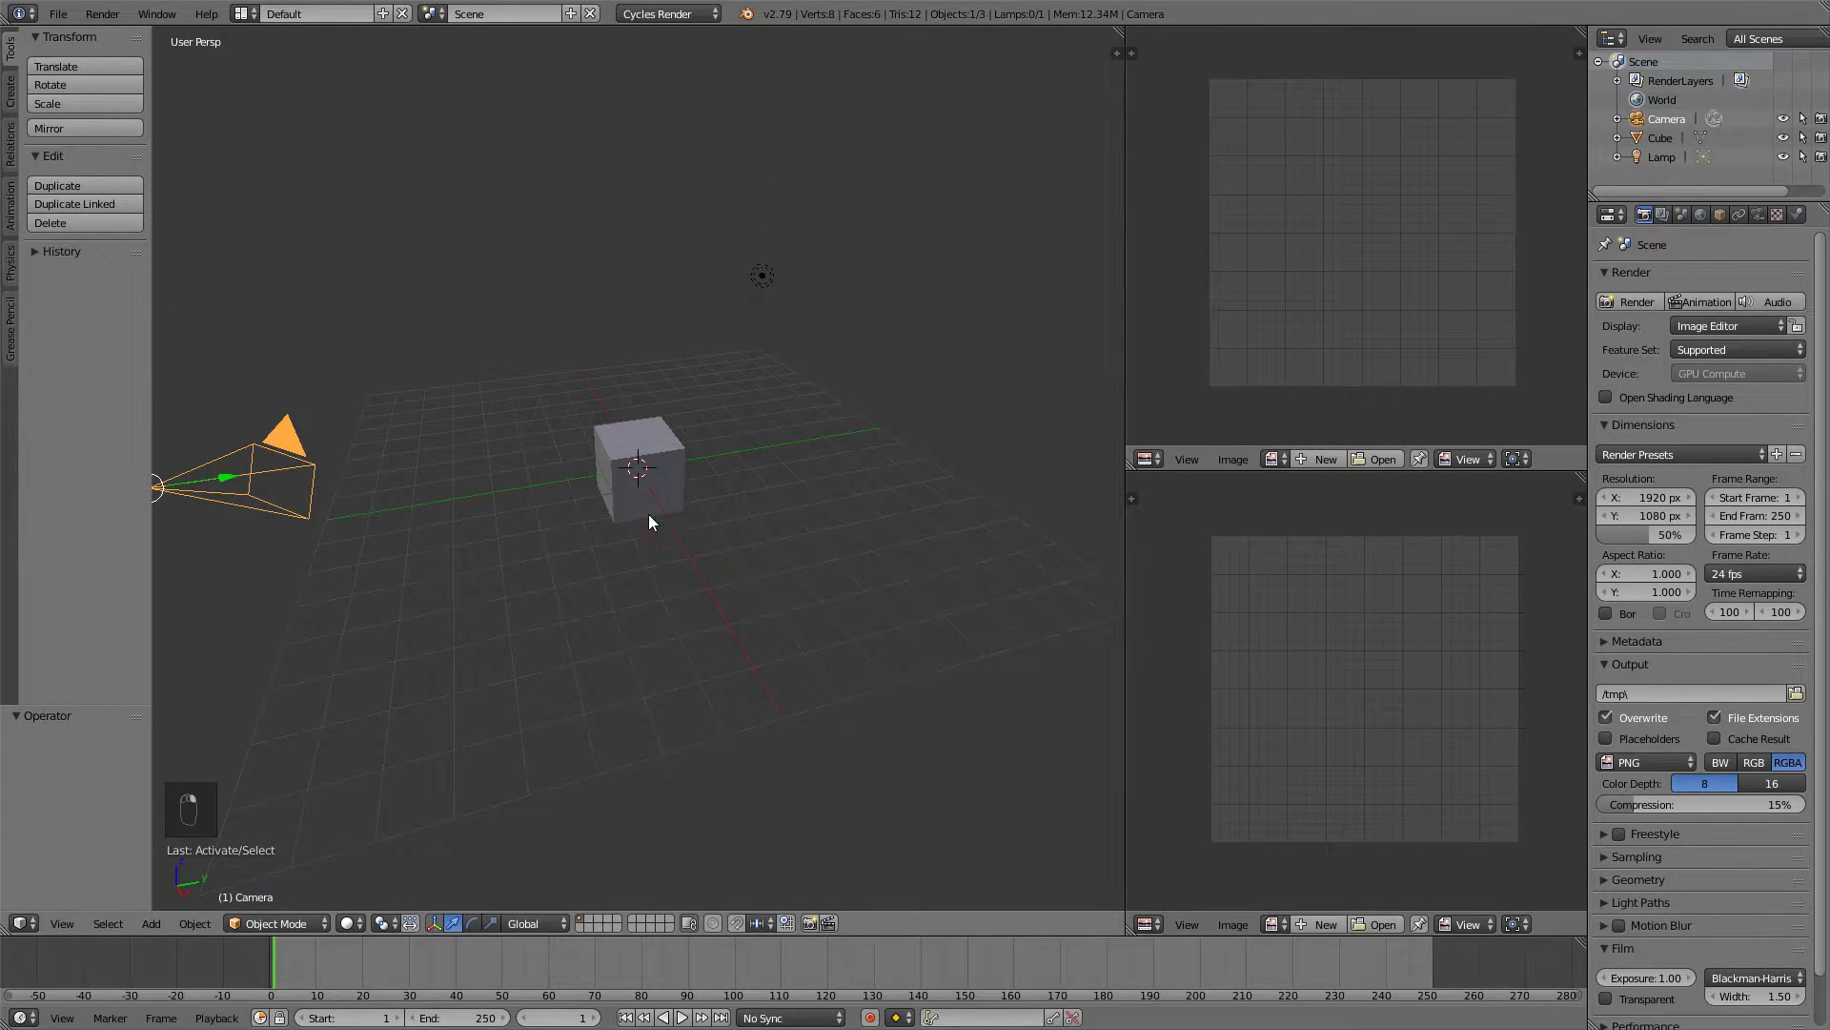
key(a)
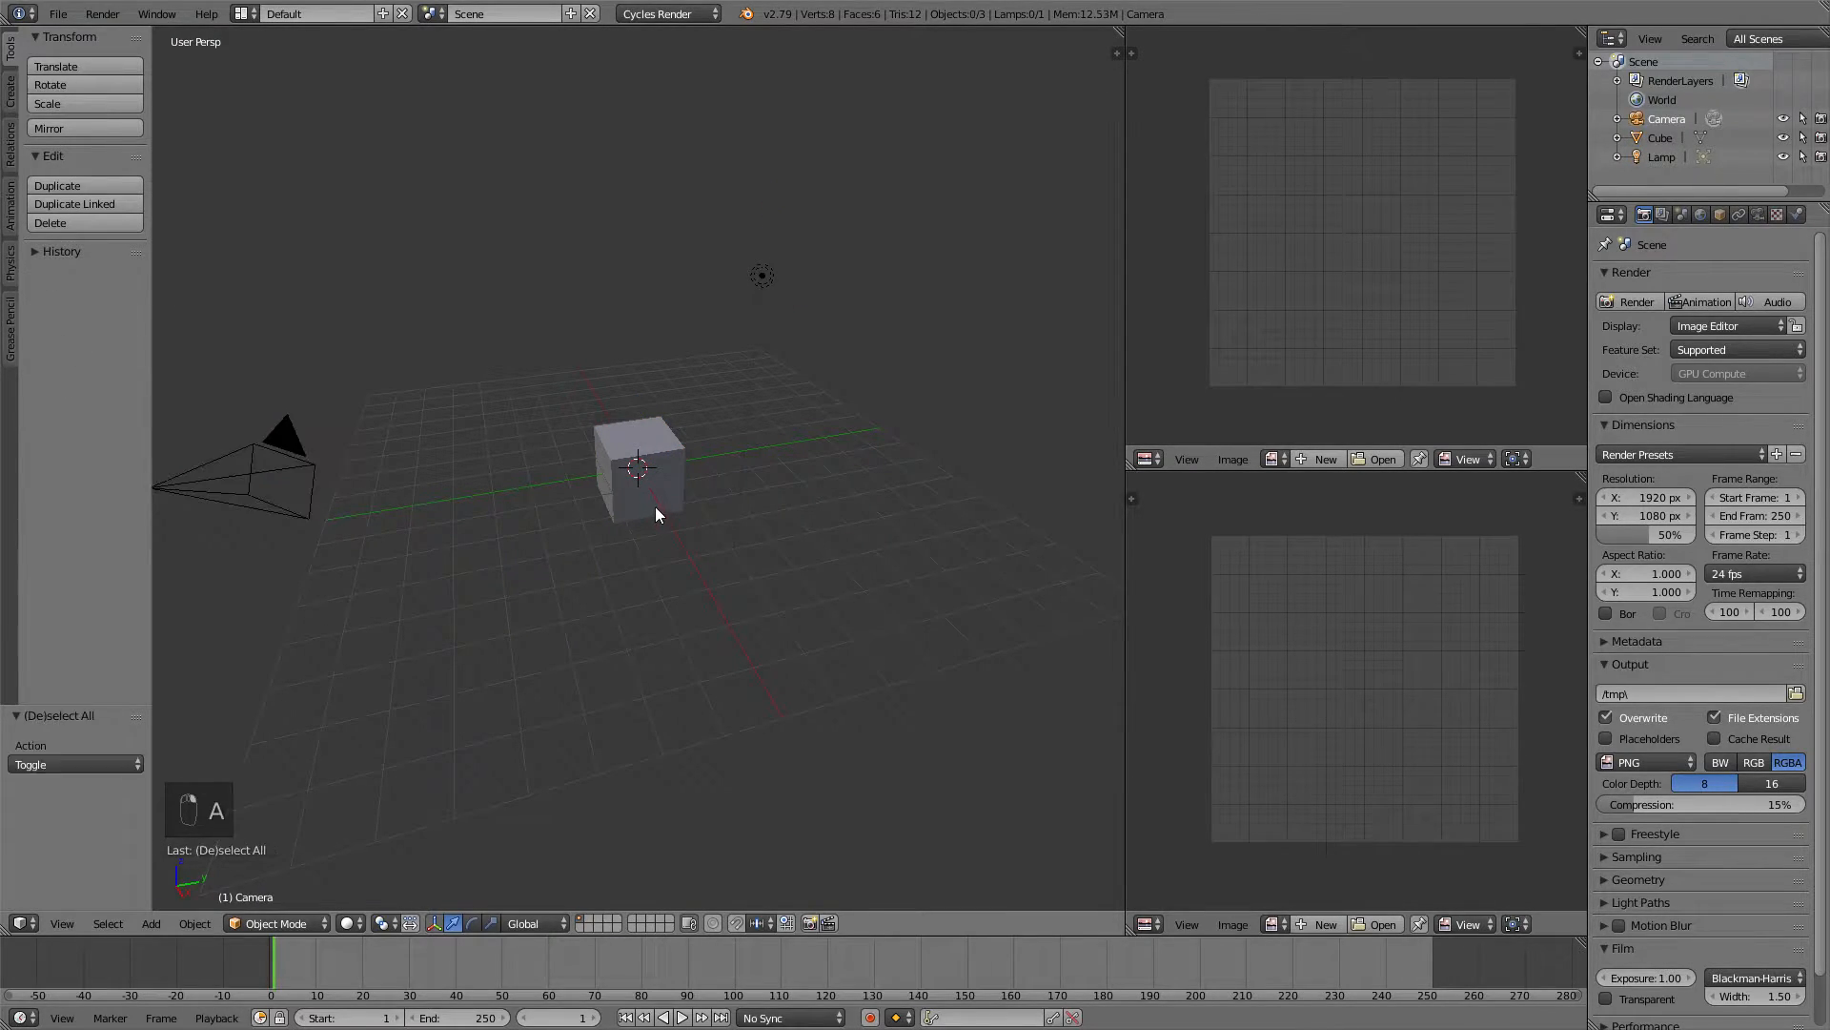
right_click(658, 432)
key(b)
key(Escape)
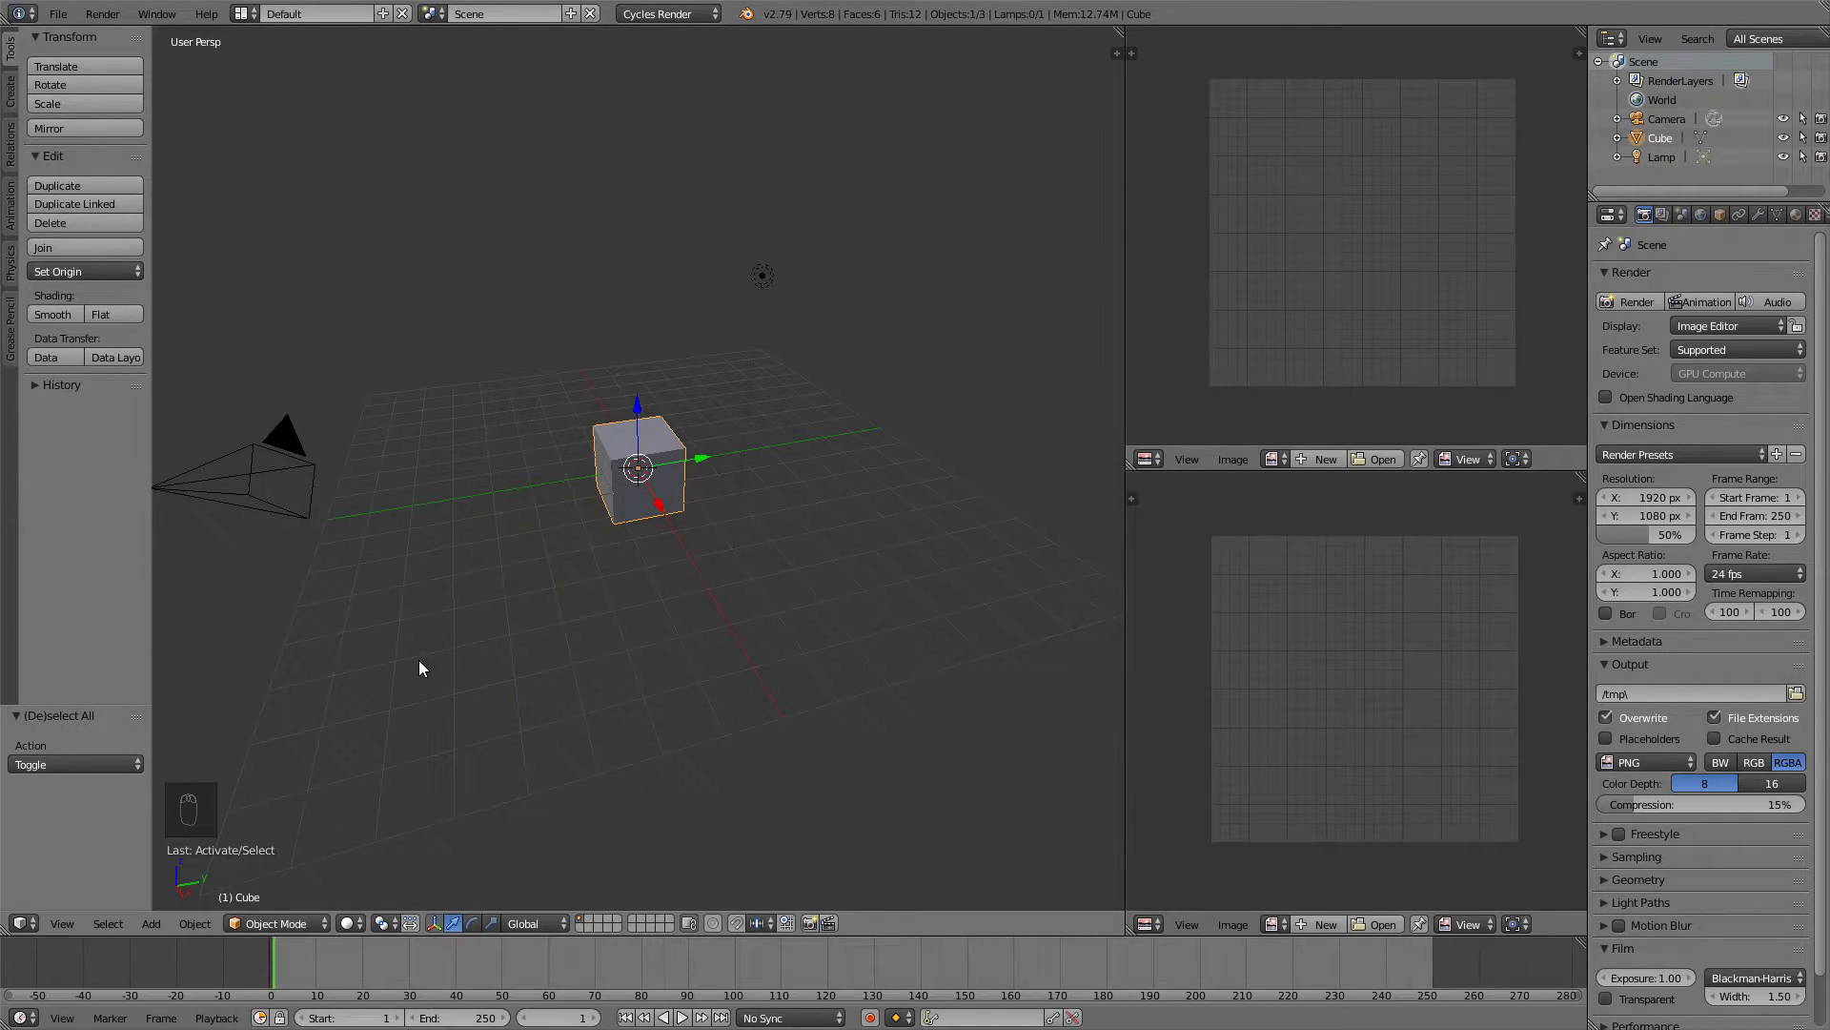
middle_drag(419, 660, 597, 350)
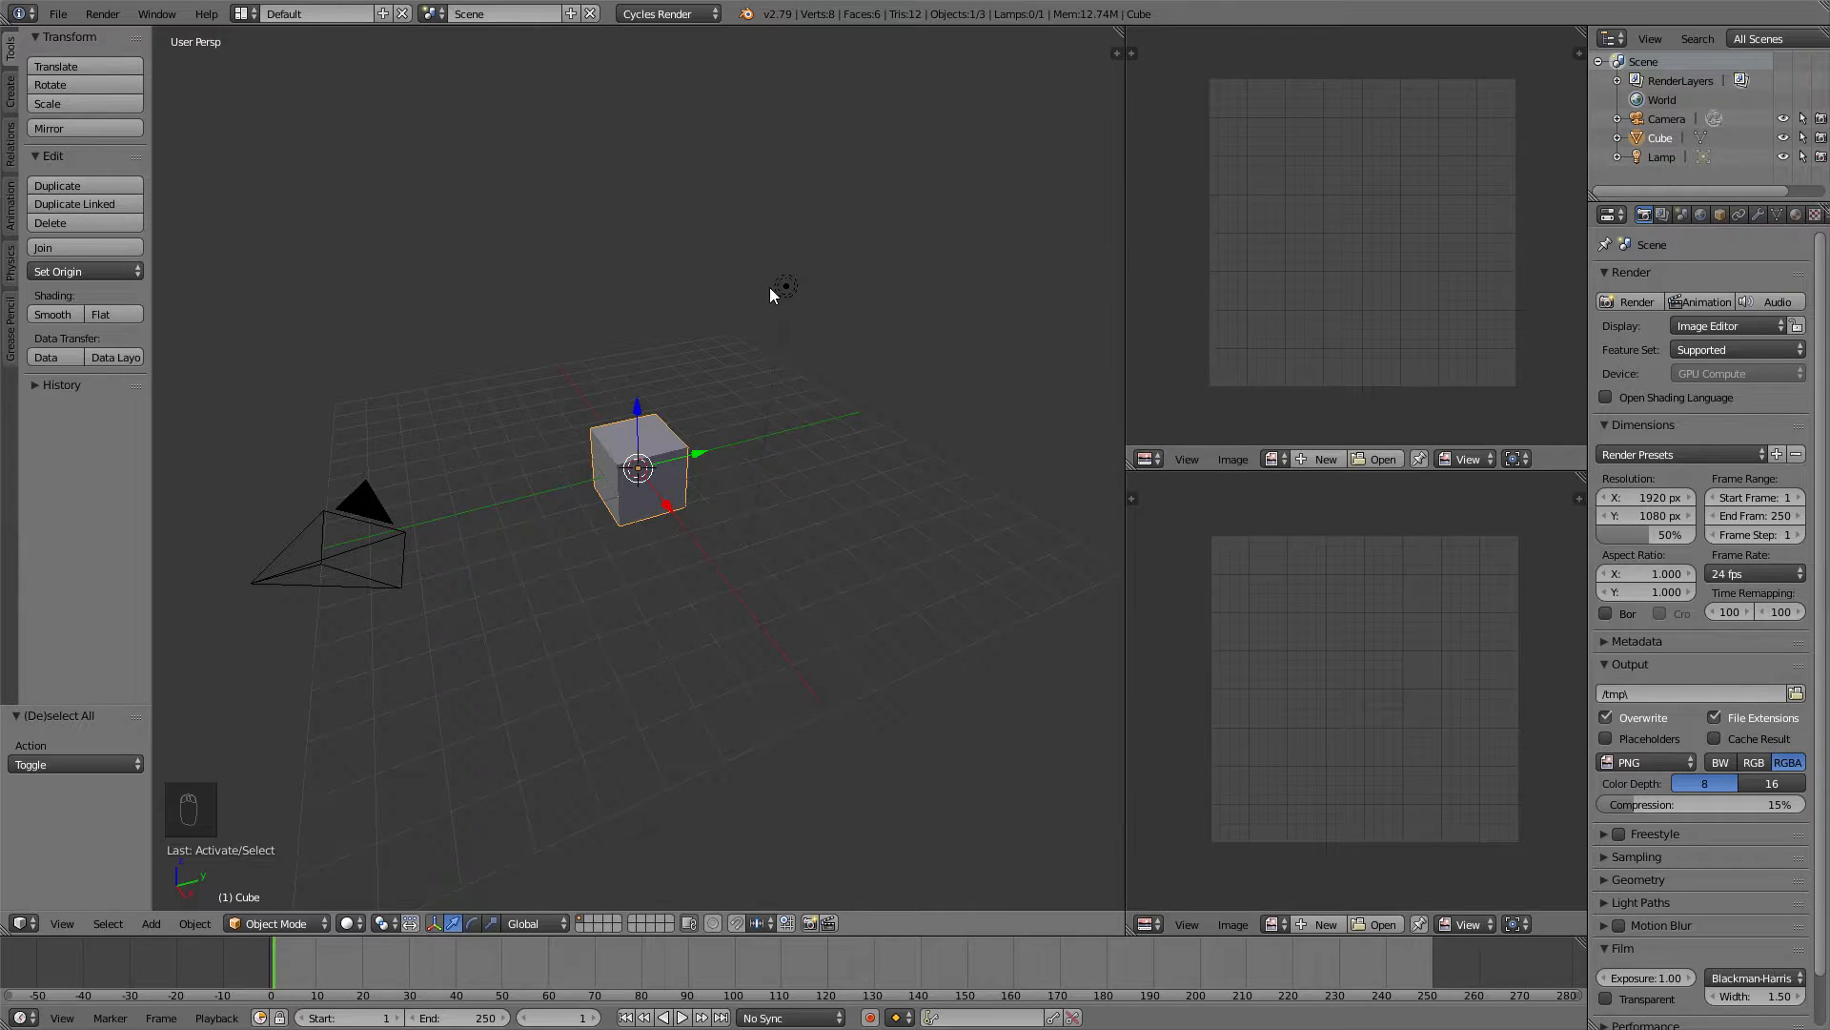
middle_drag(821, 404, 821, 373)
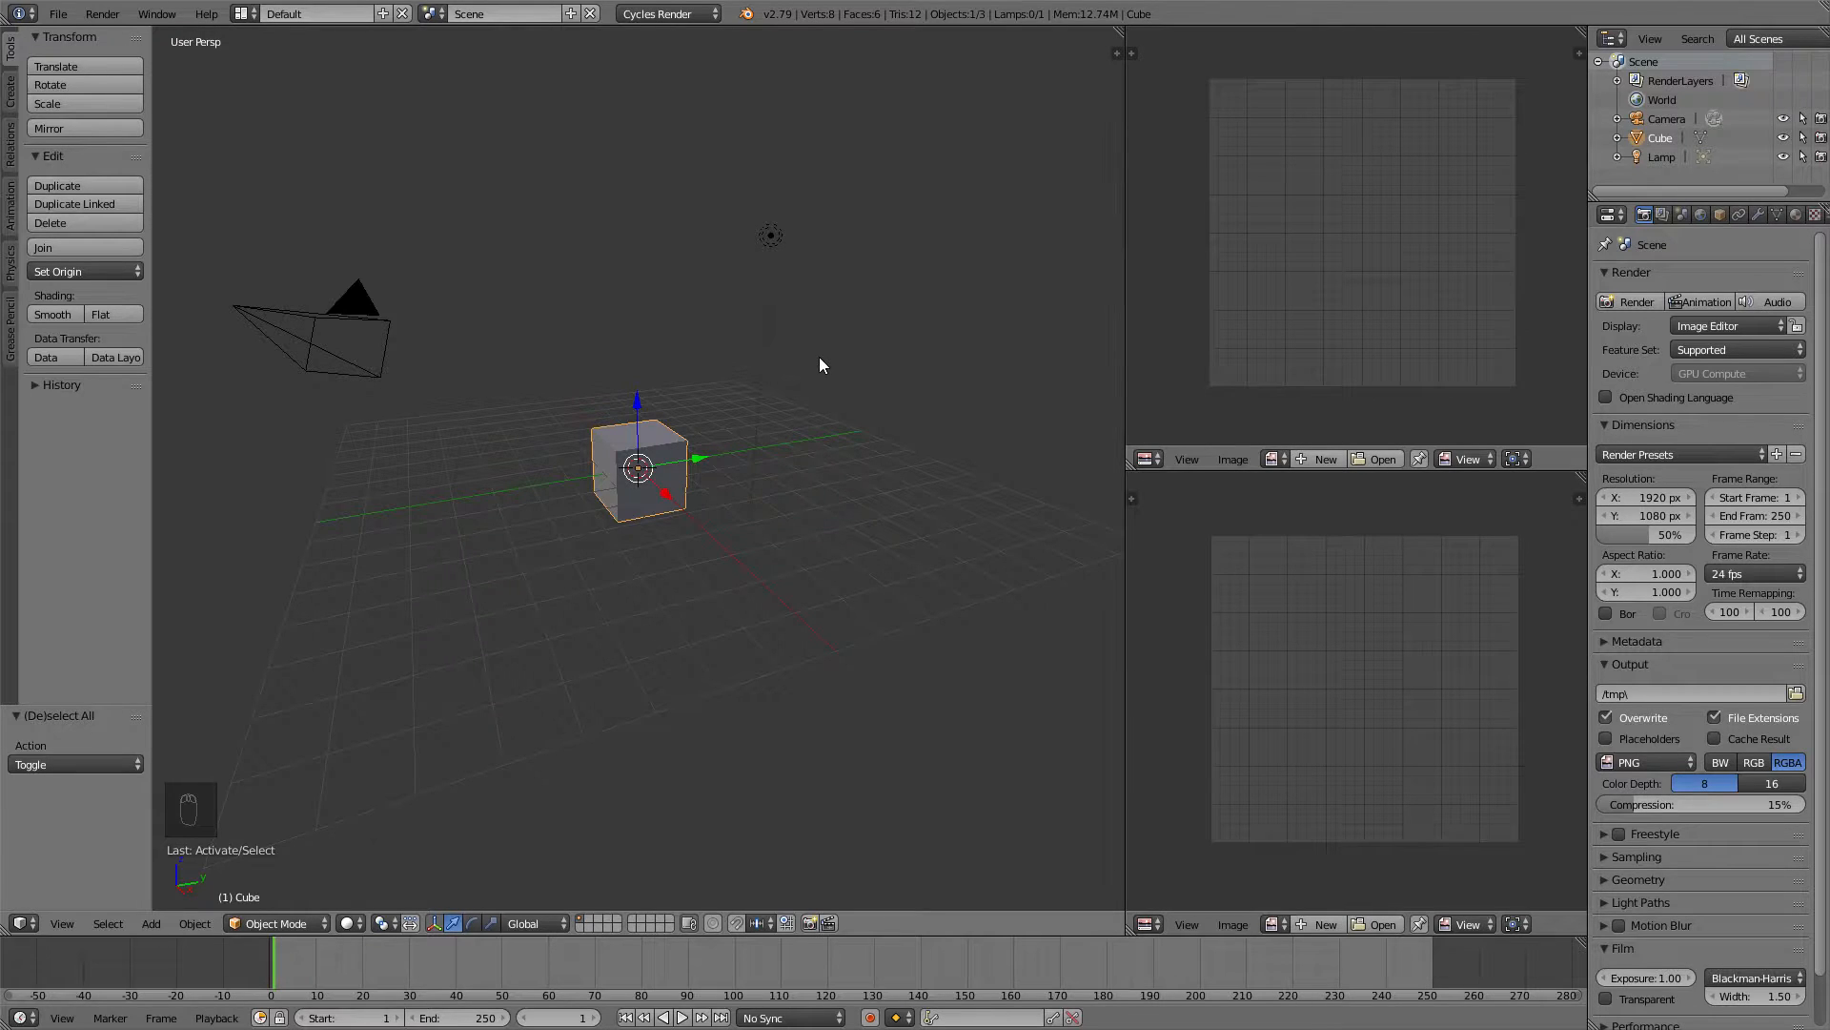
middle_drag(821, 368, 828, 390)
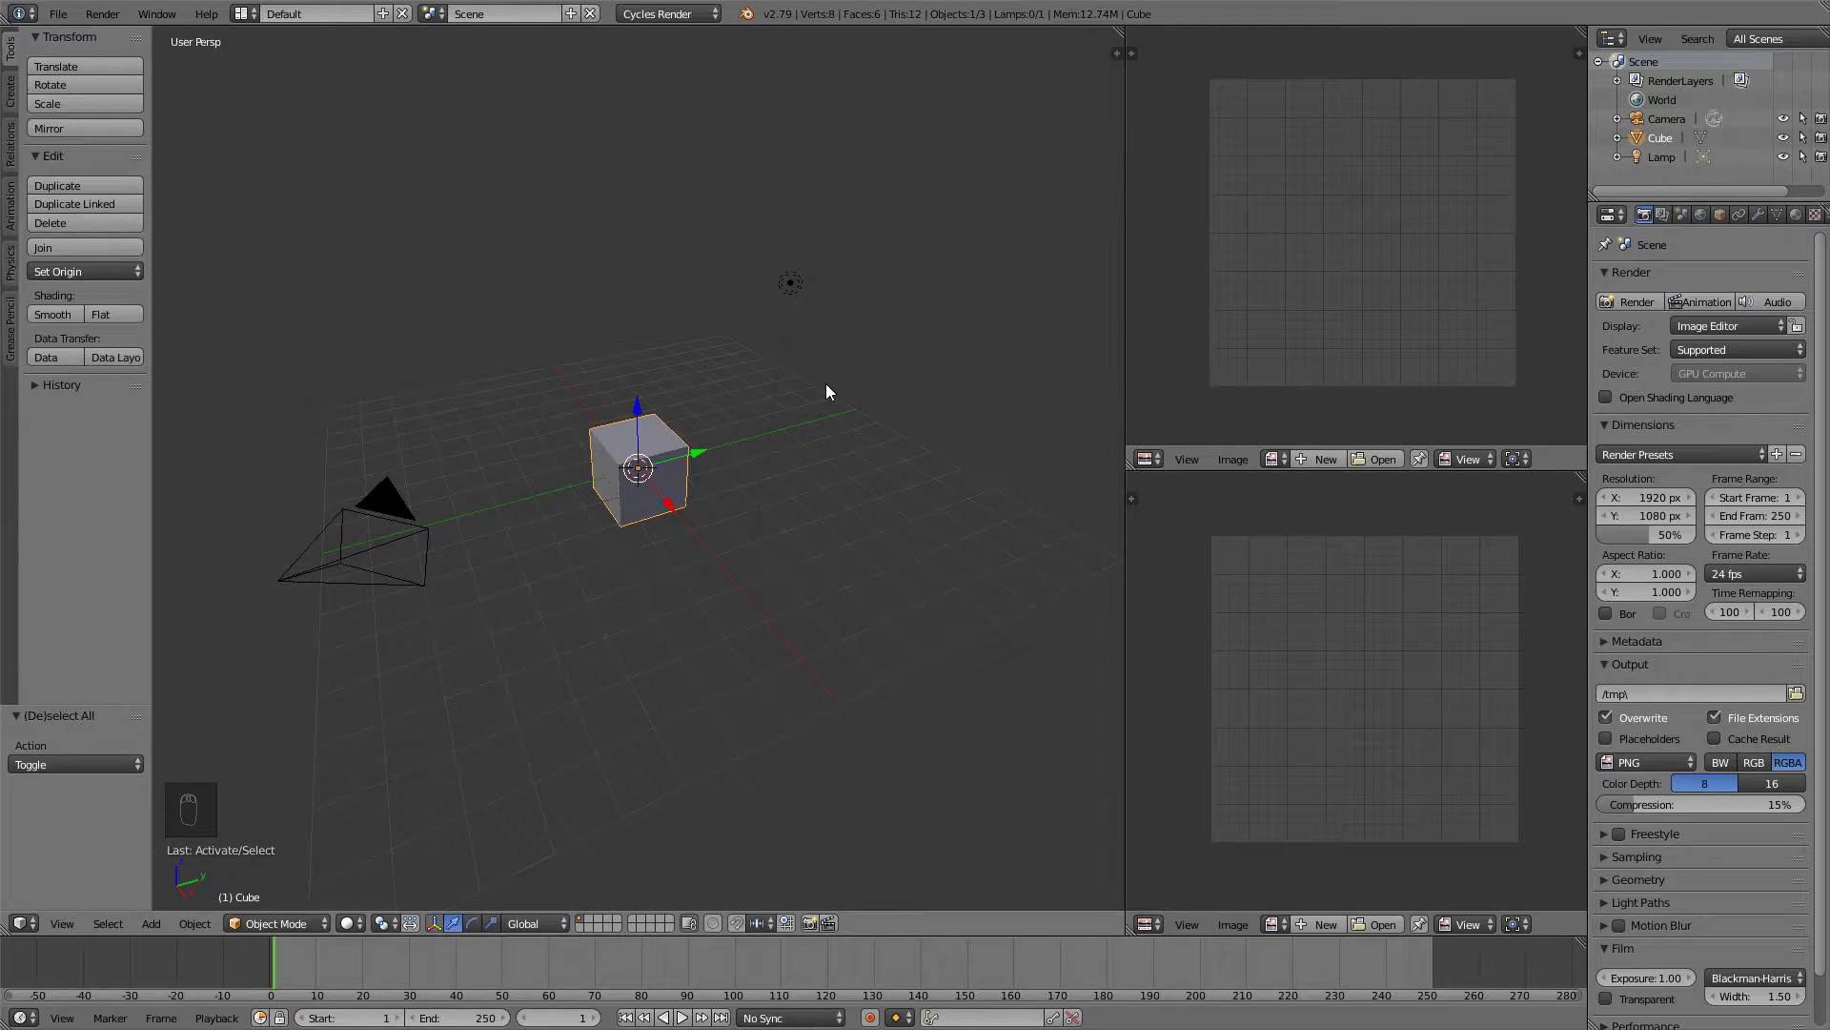
Load the angled closed-cabinet photo ending in 1f_1000.jpg from the images folder into the first empty image editor and fit it in view.
click(1381, 458)
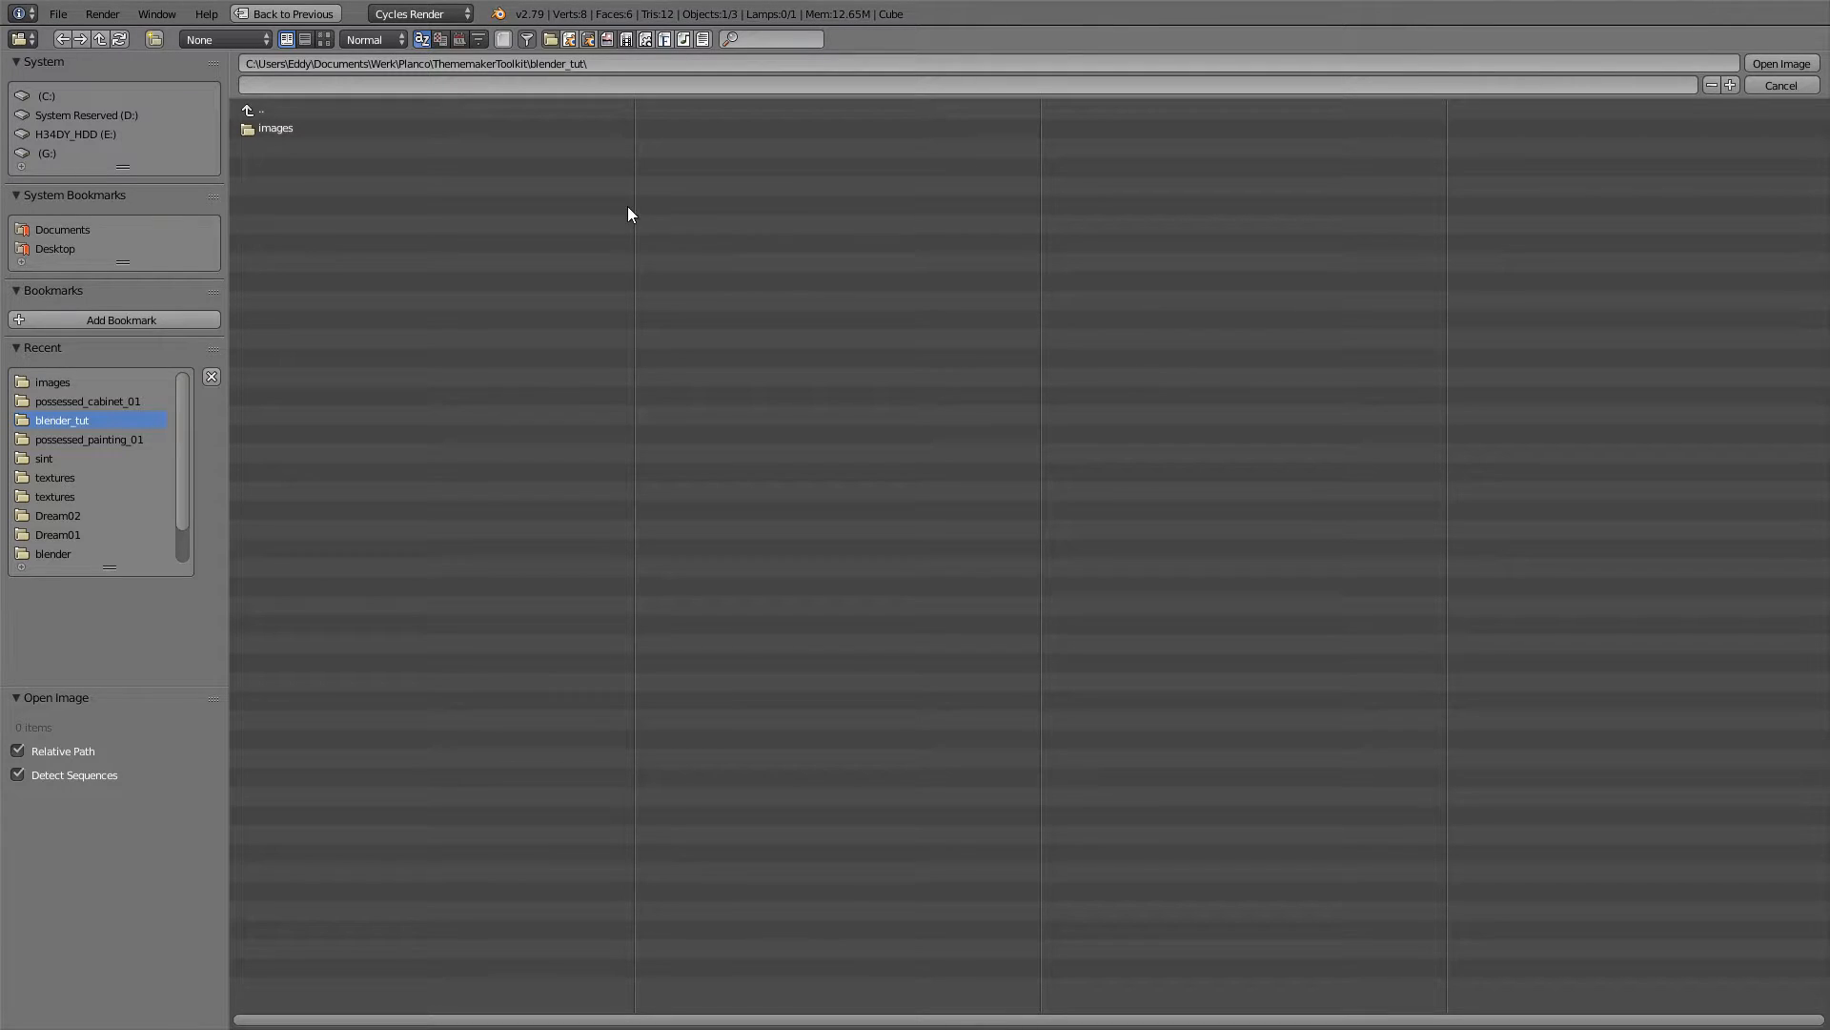
click(315, 126)
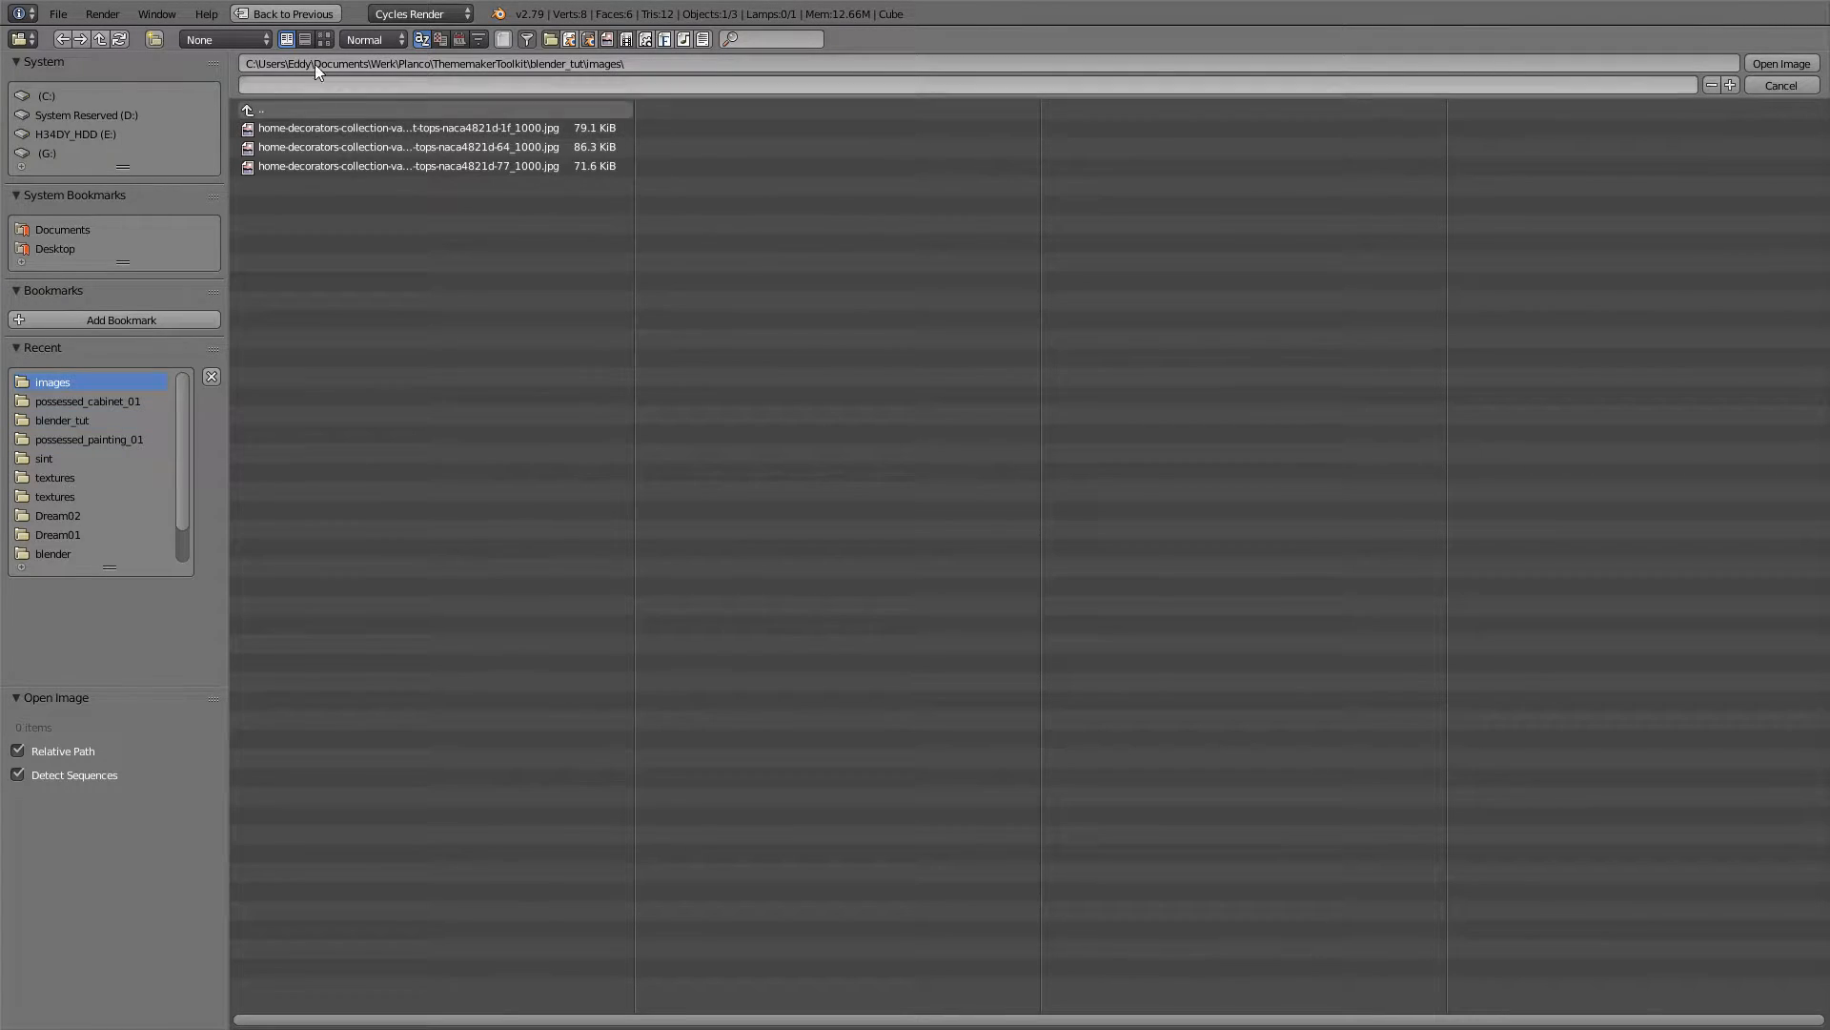
click(323, 41)
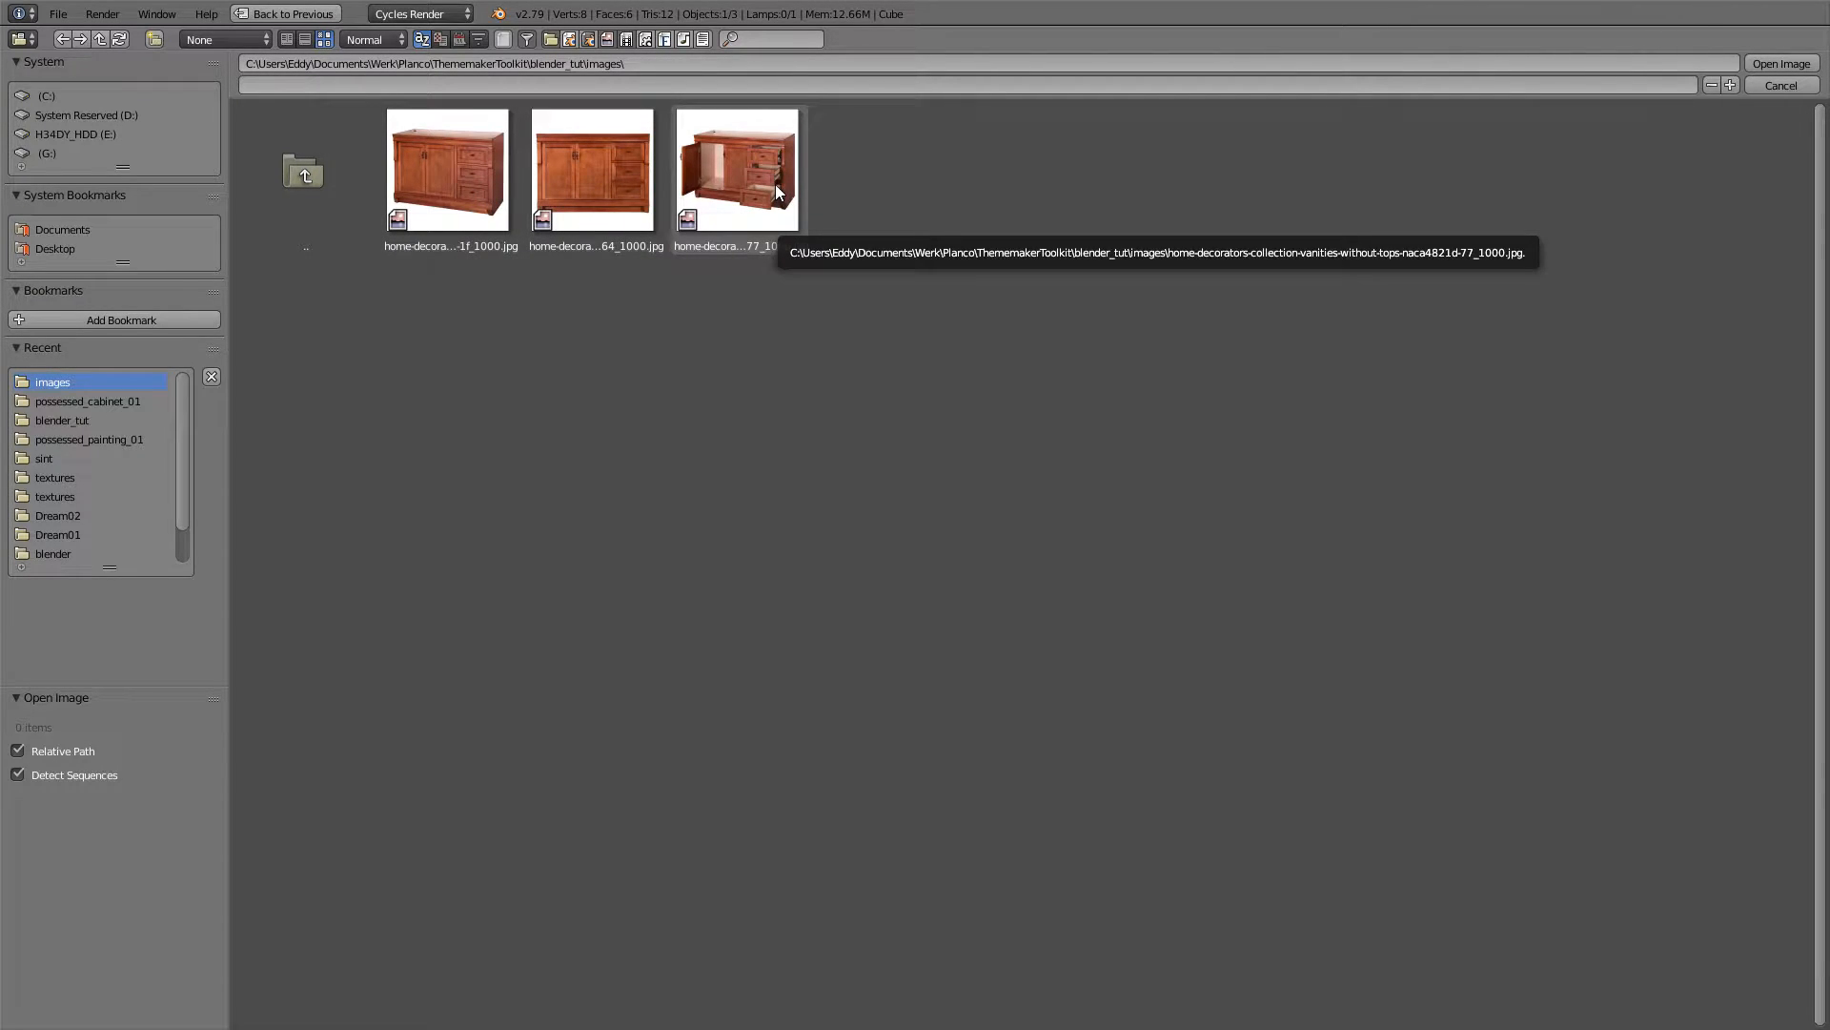
double_click(467, 168)
scroll(1335, 253, down, 5)
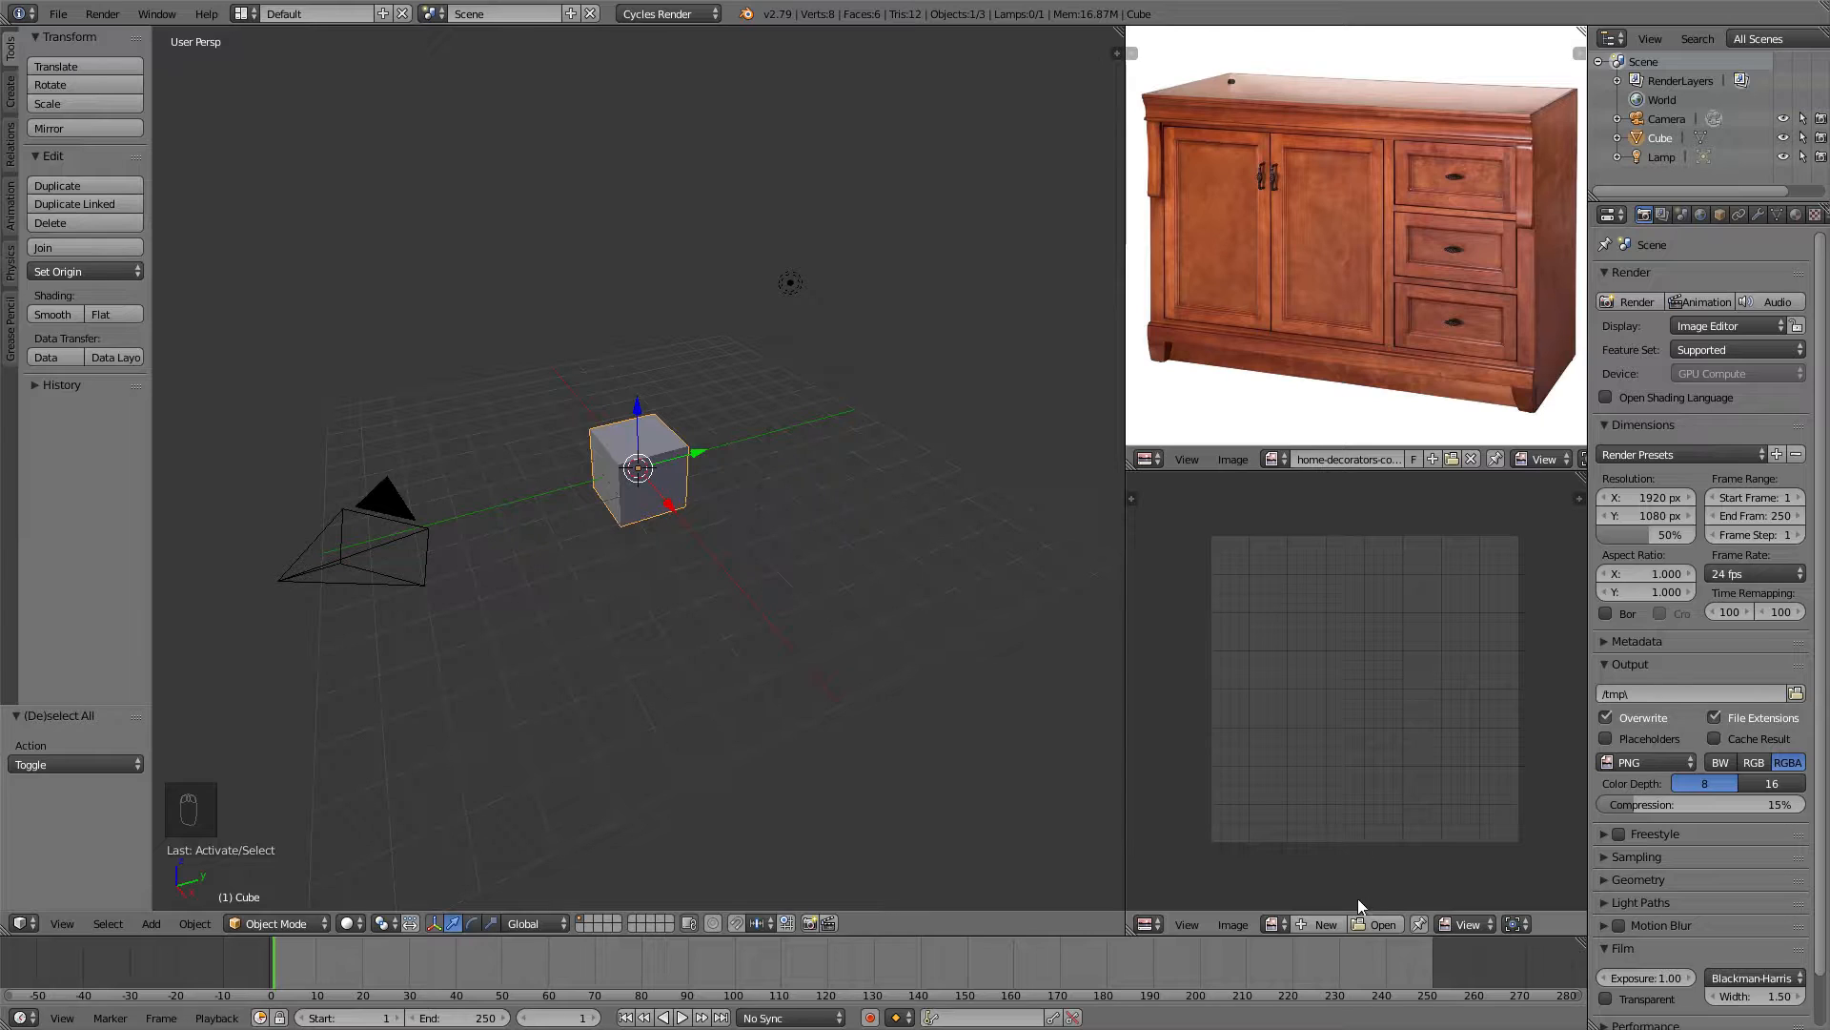
Load the front-view cabinet photo ending in 64_1000.jpg from the images folder into the remaining empty image editor and show it whole.
click(1369, 921)
click(303, 129)
click(326, 39)
double_click(581, 168)
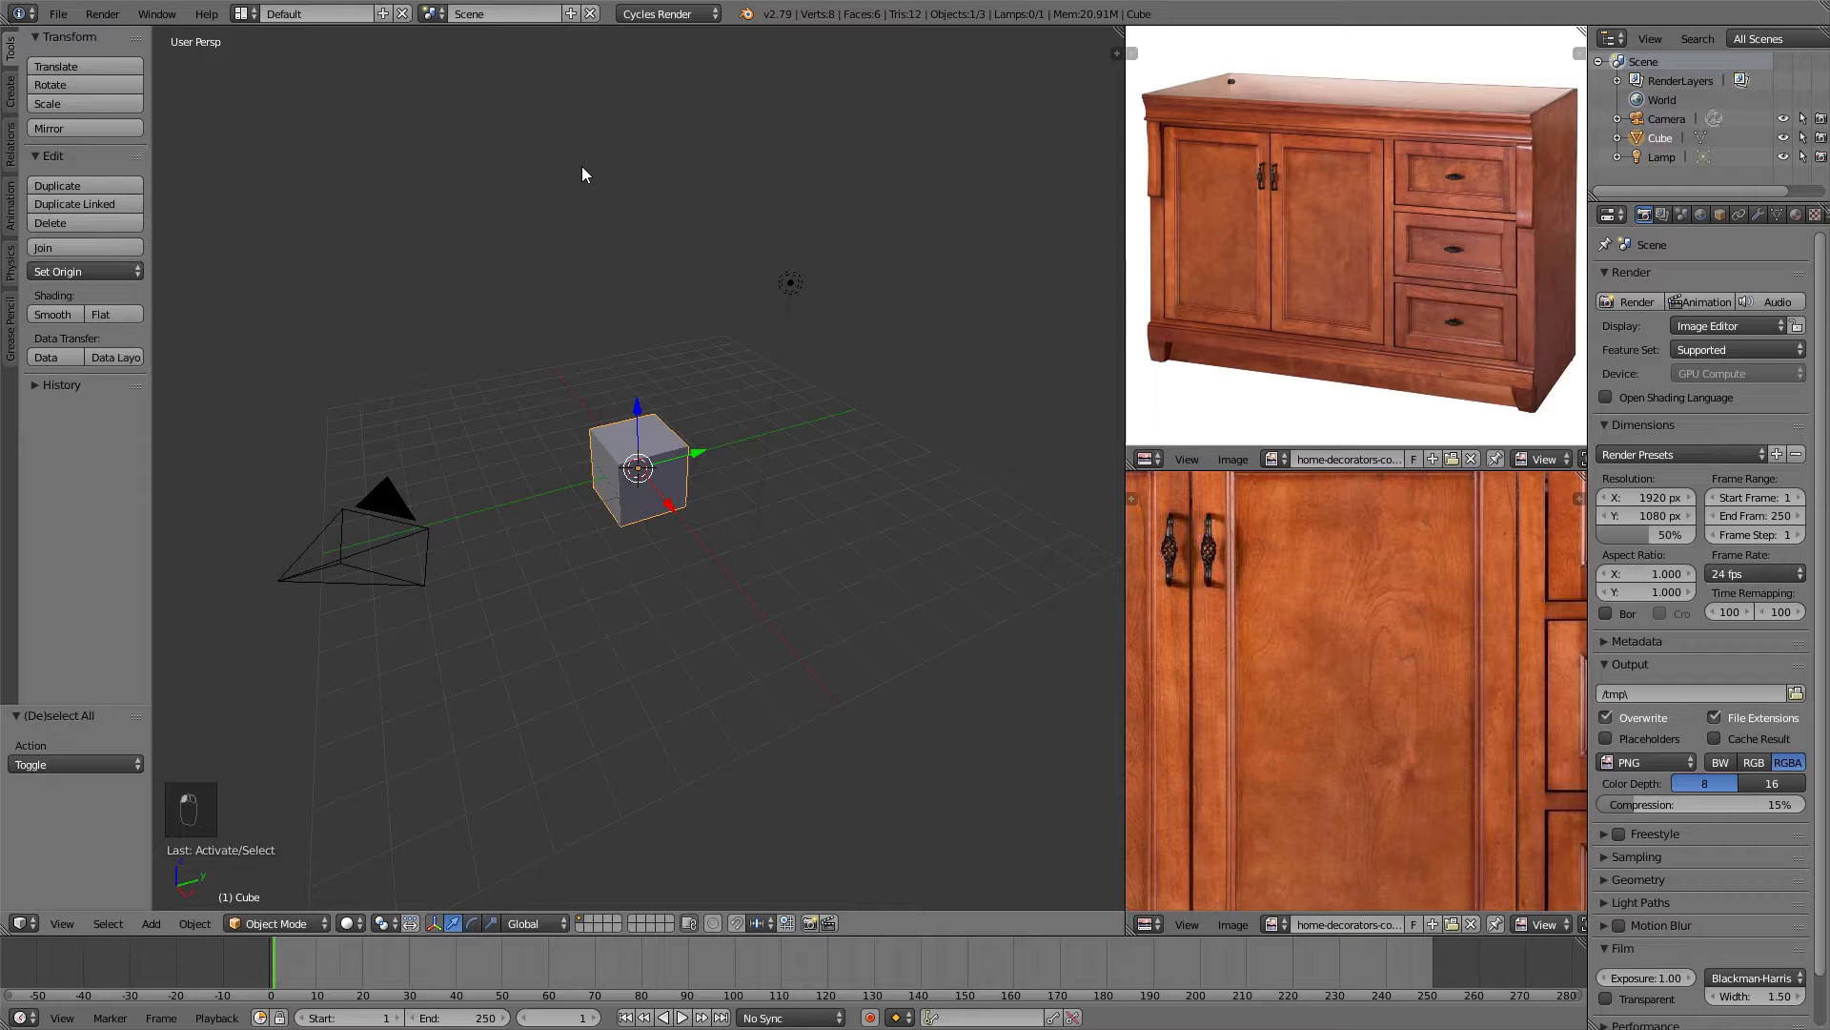
scroll(1393, 613, down, 5)
scroll(1390, 618, up, 3)
scroll(1382, 620, down, 2)
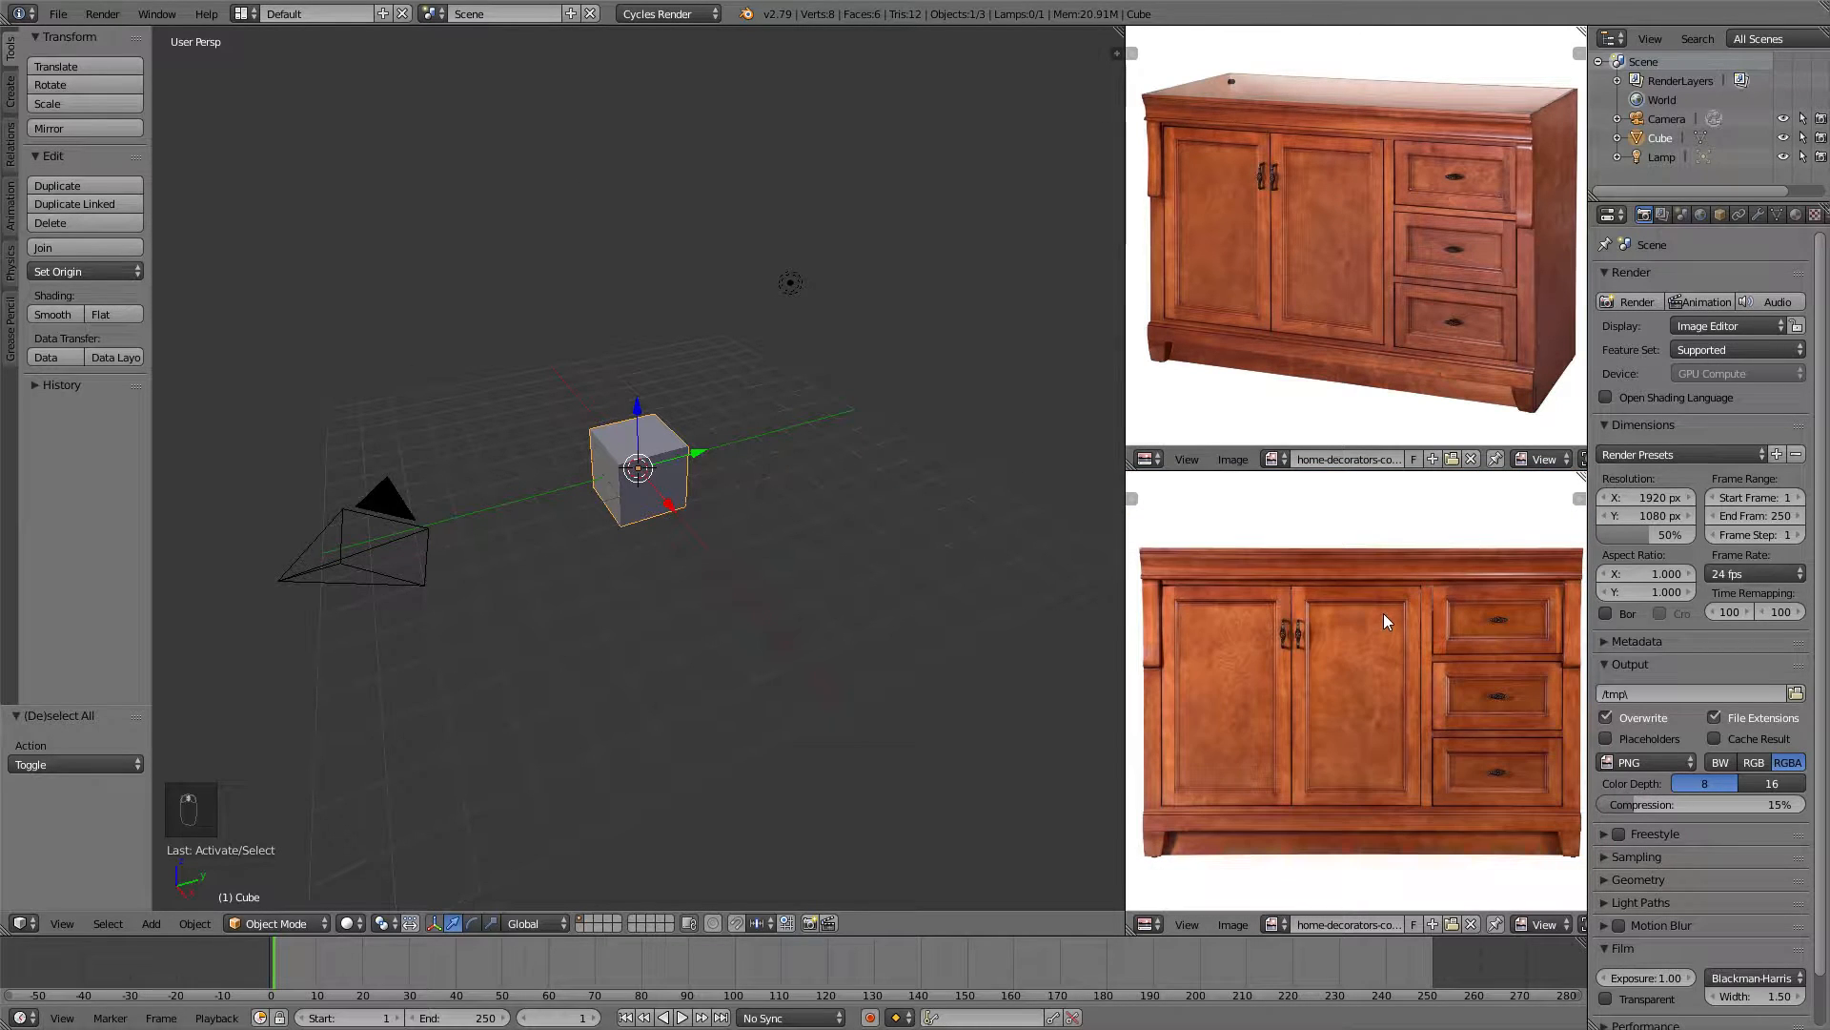
scroll(1371, 606, down, 1)
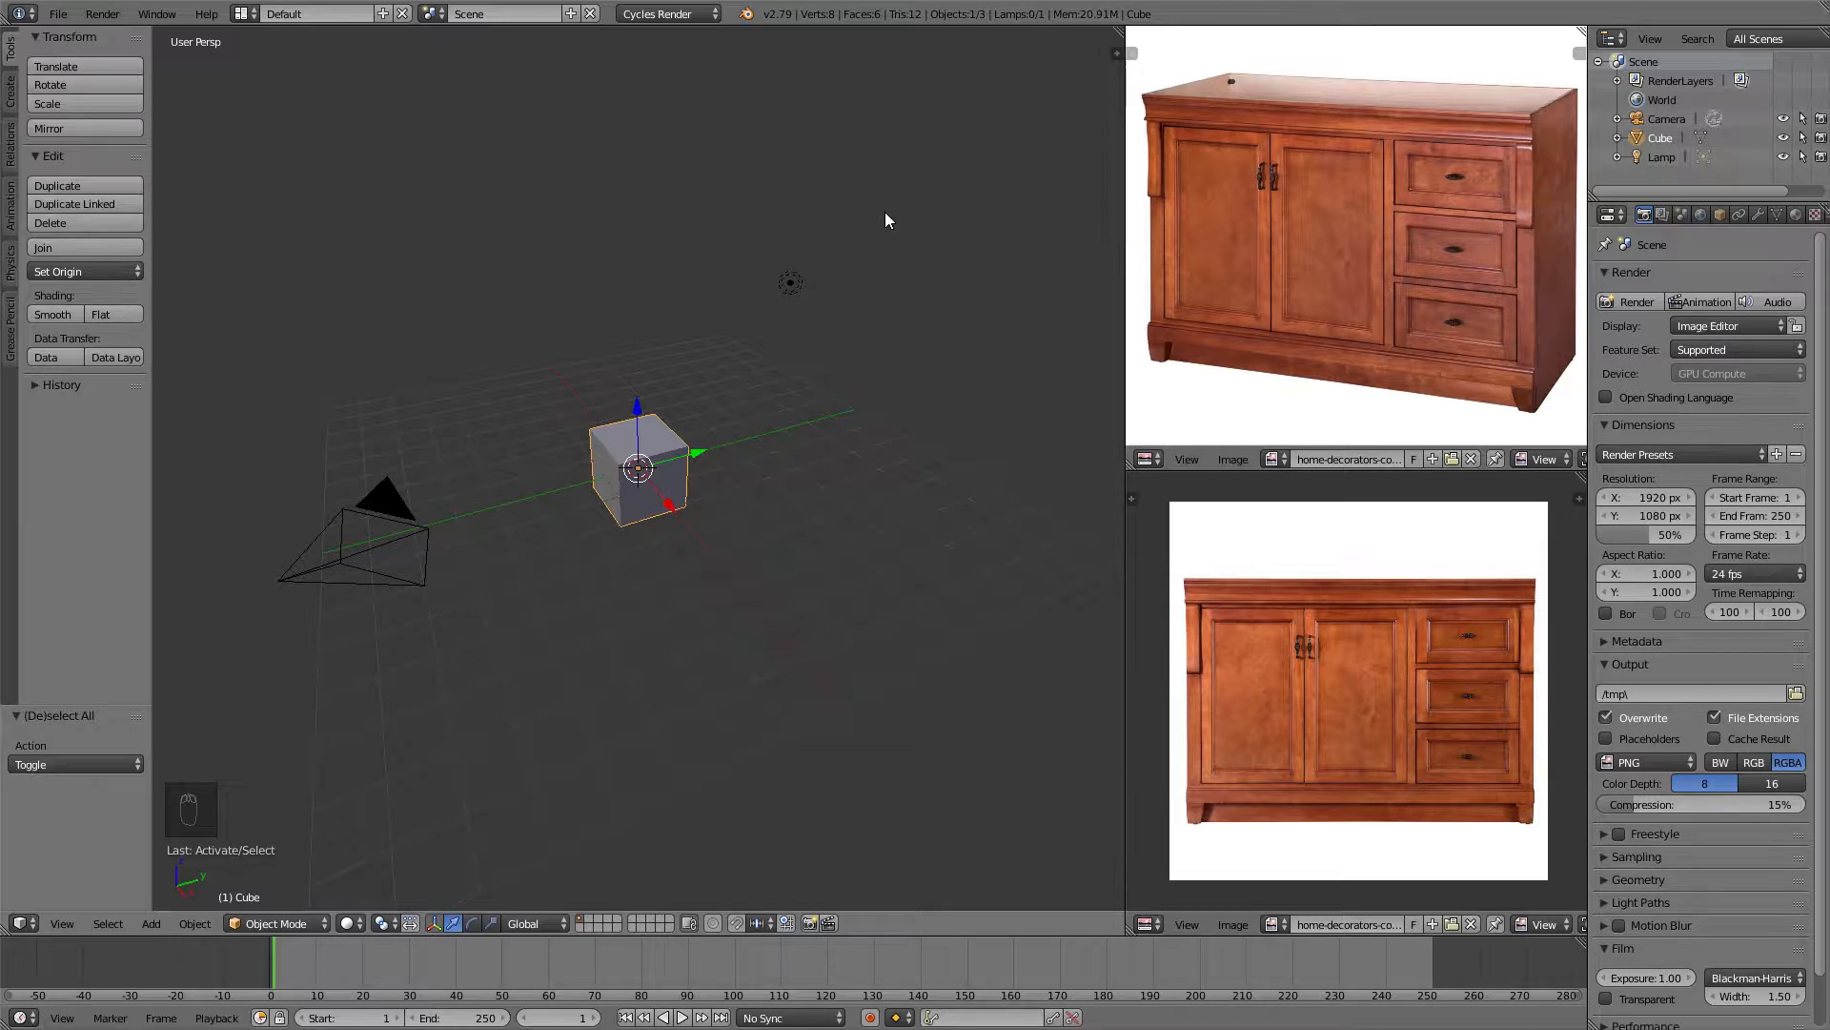
Select the lamp, the camera and the cube one at a time.
right_click(791, 284)
right_click(396, 520)
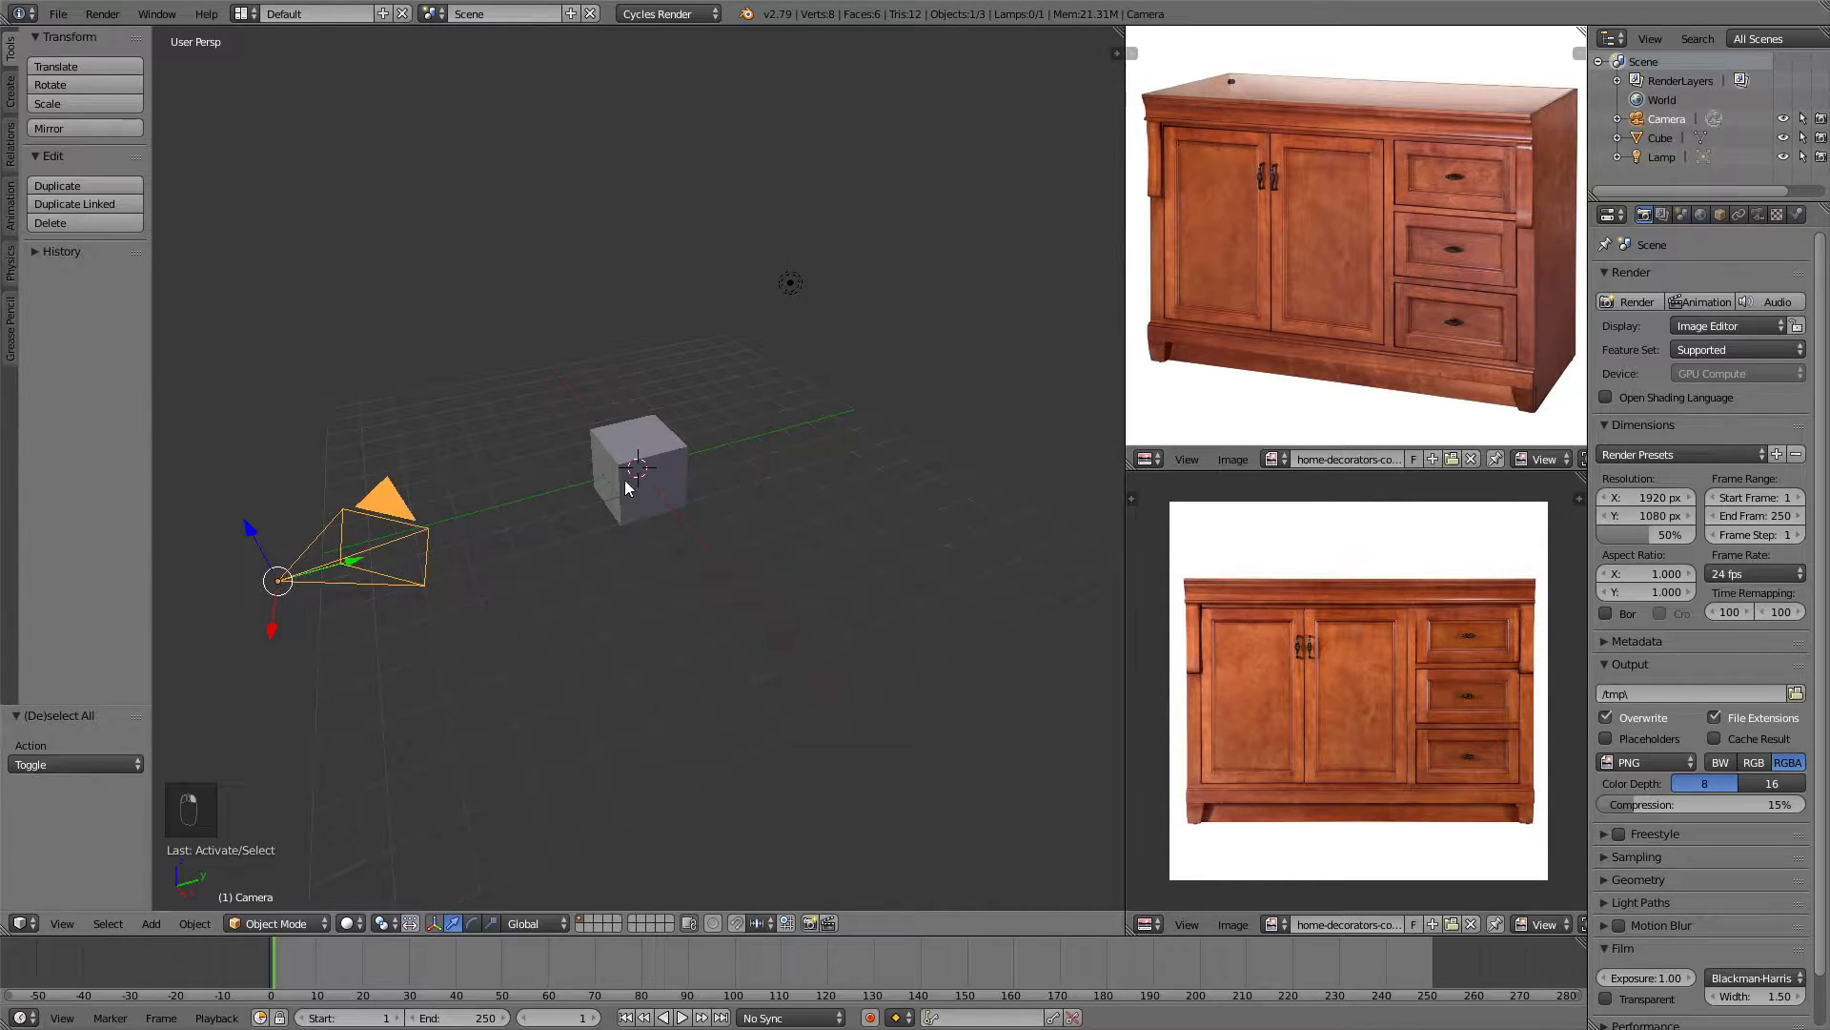
right_click(657, 443)
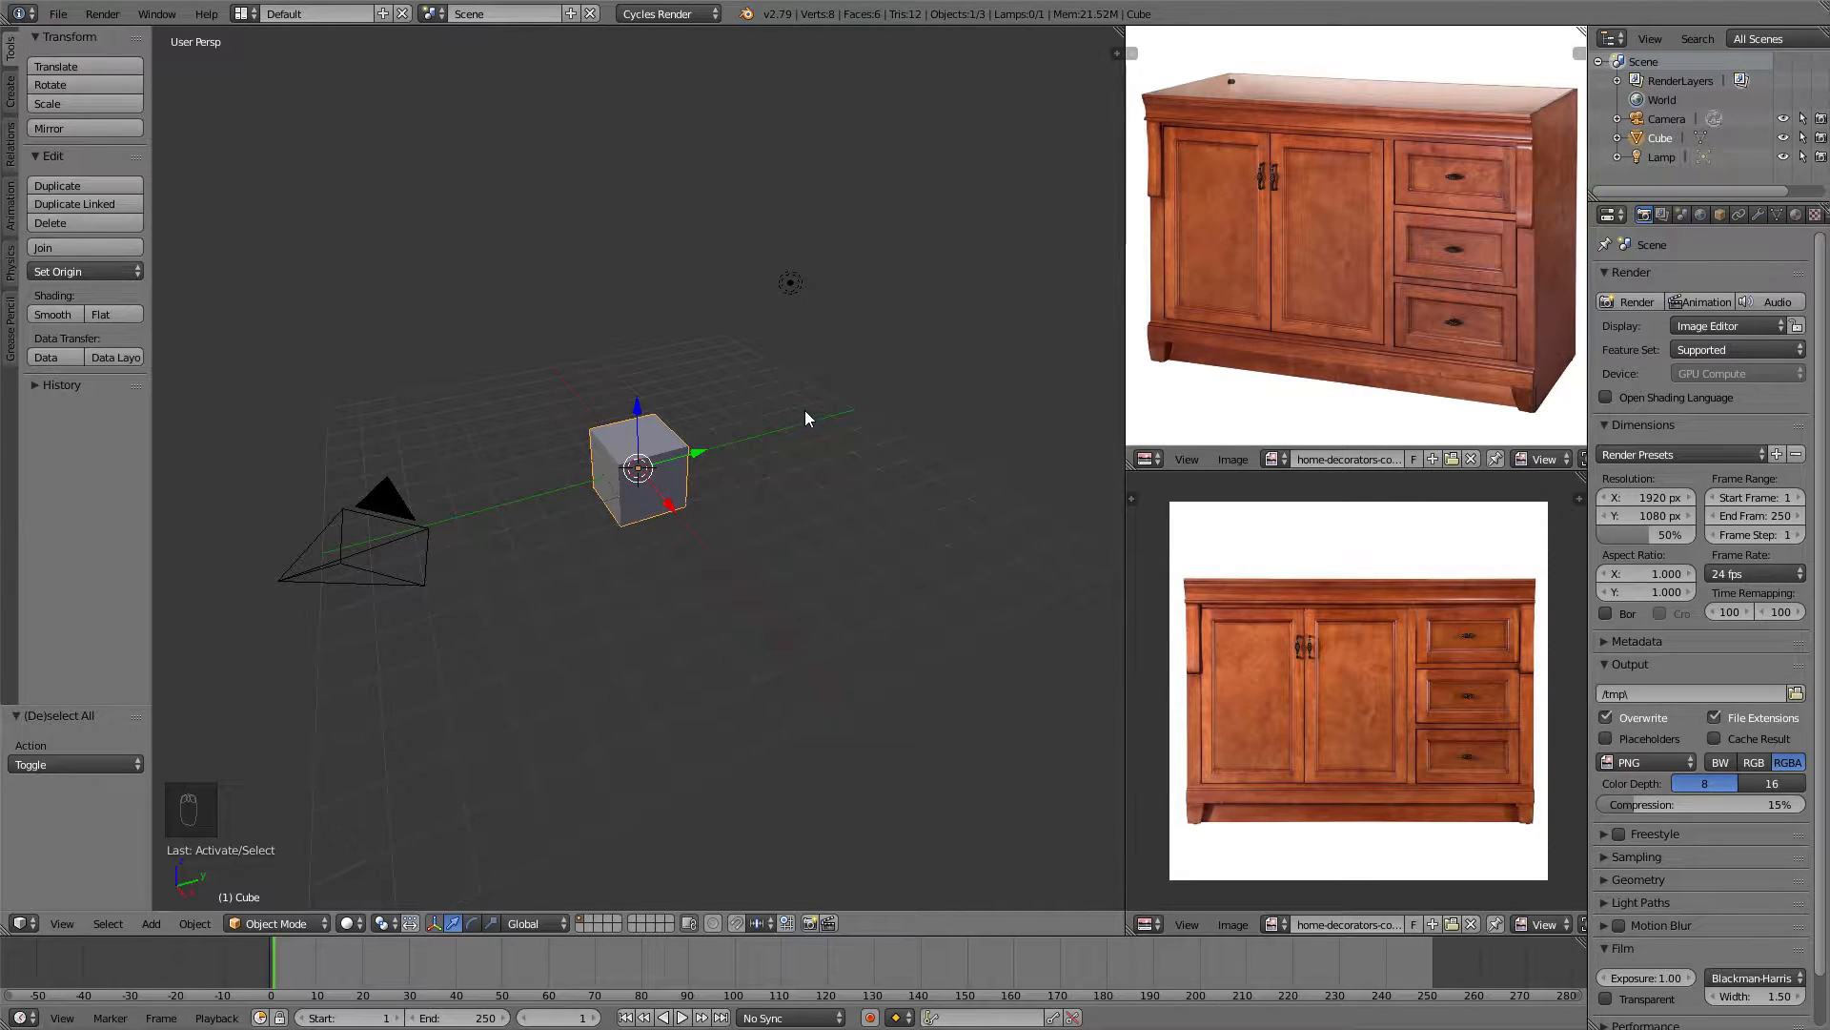
Switch between selecting all objects and none, selecting the lamp alone in between, and finish with everything deselected.
key(a)
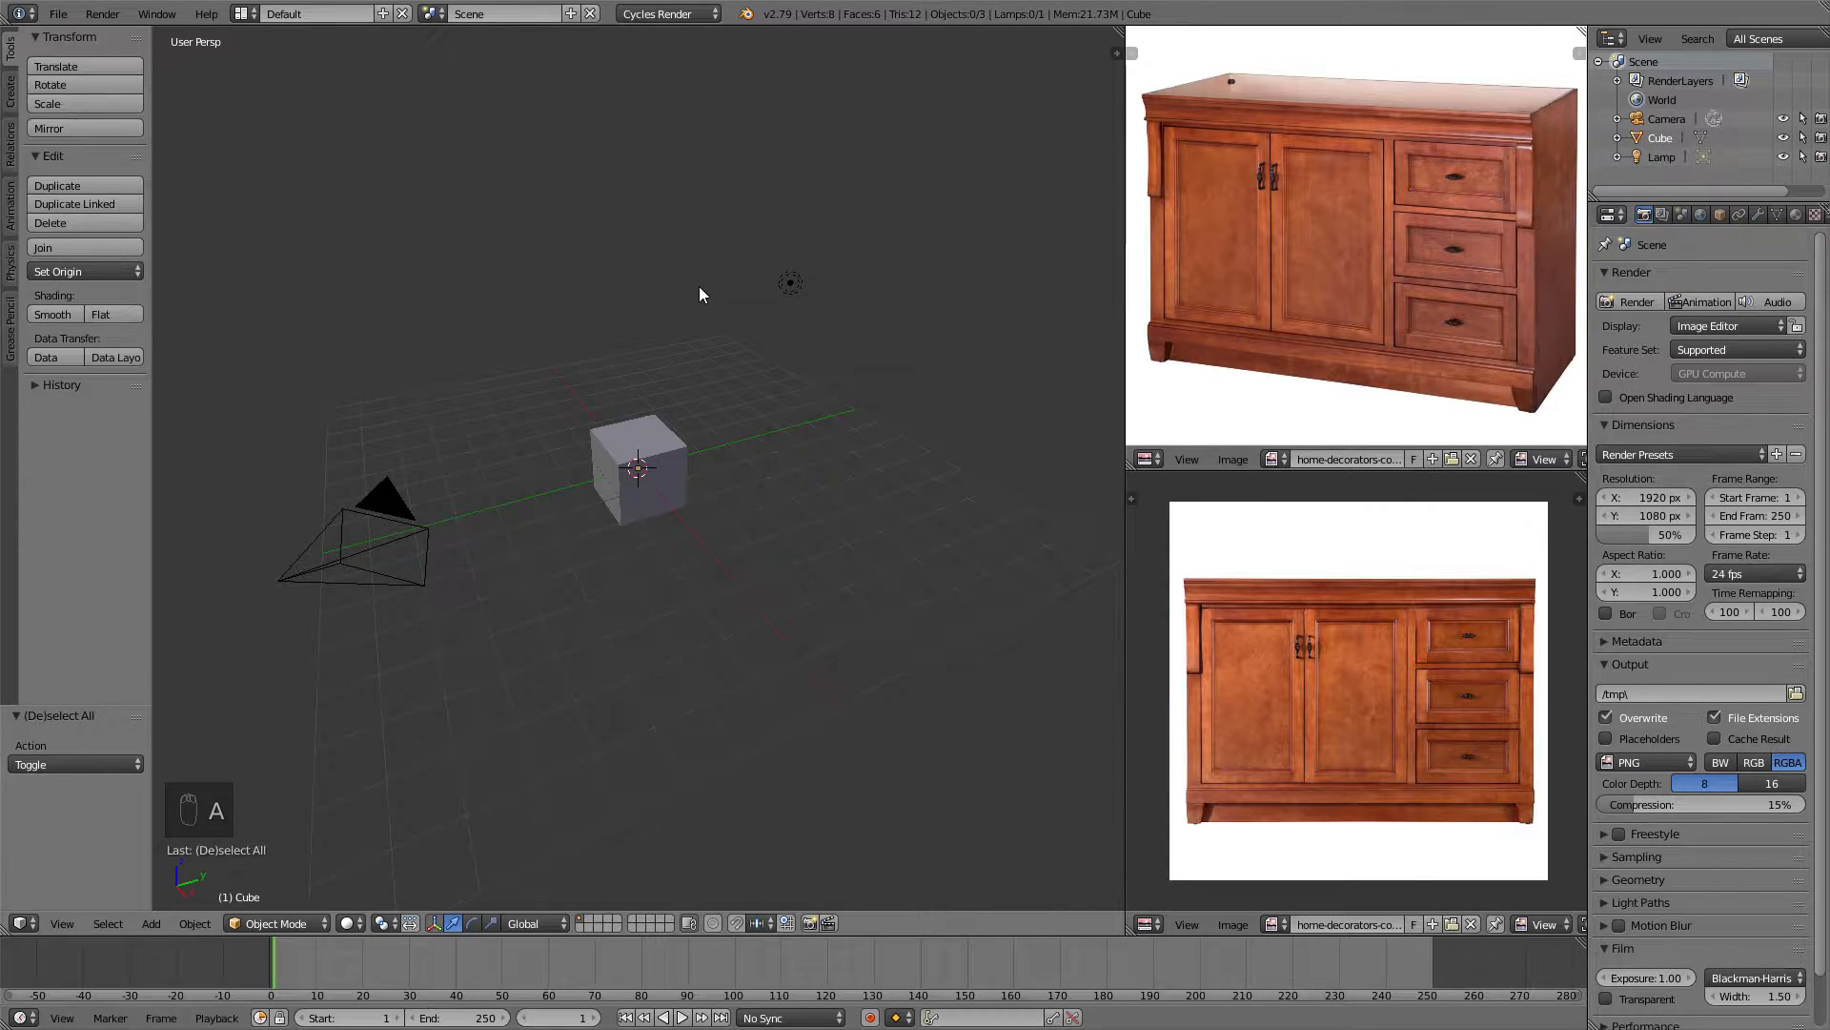
key(a)
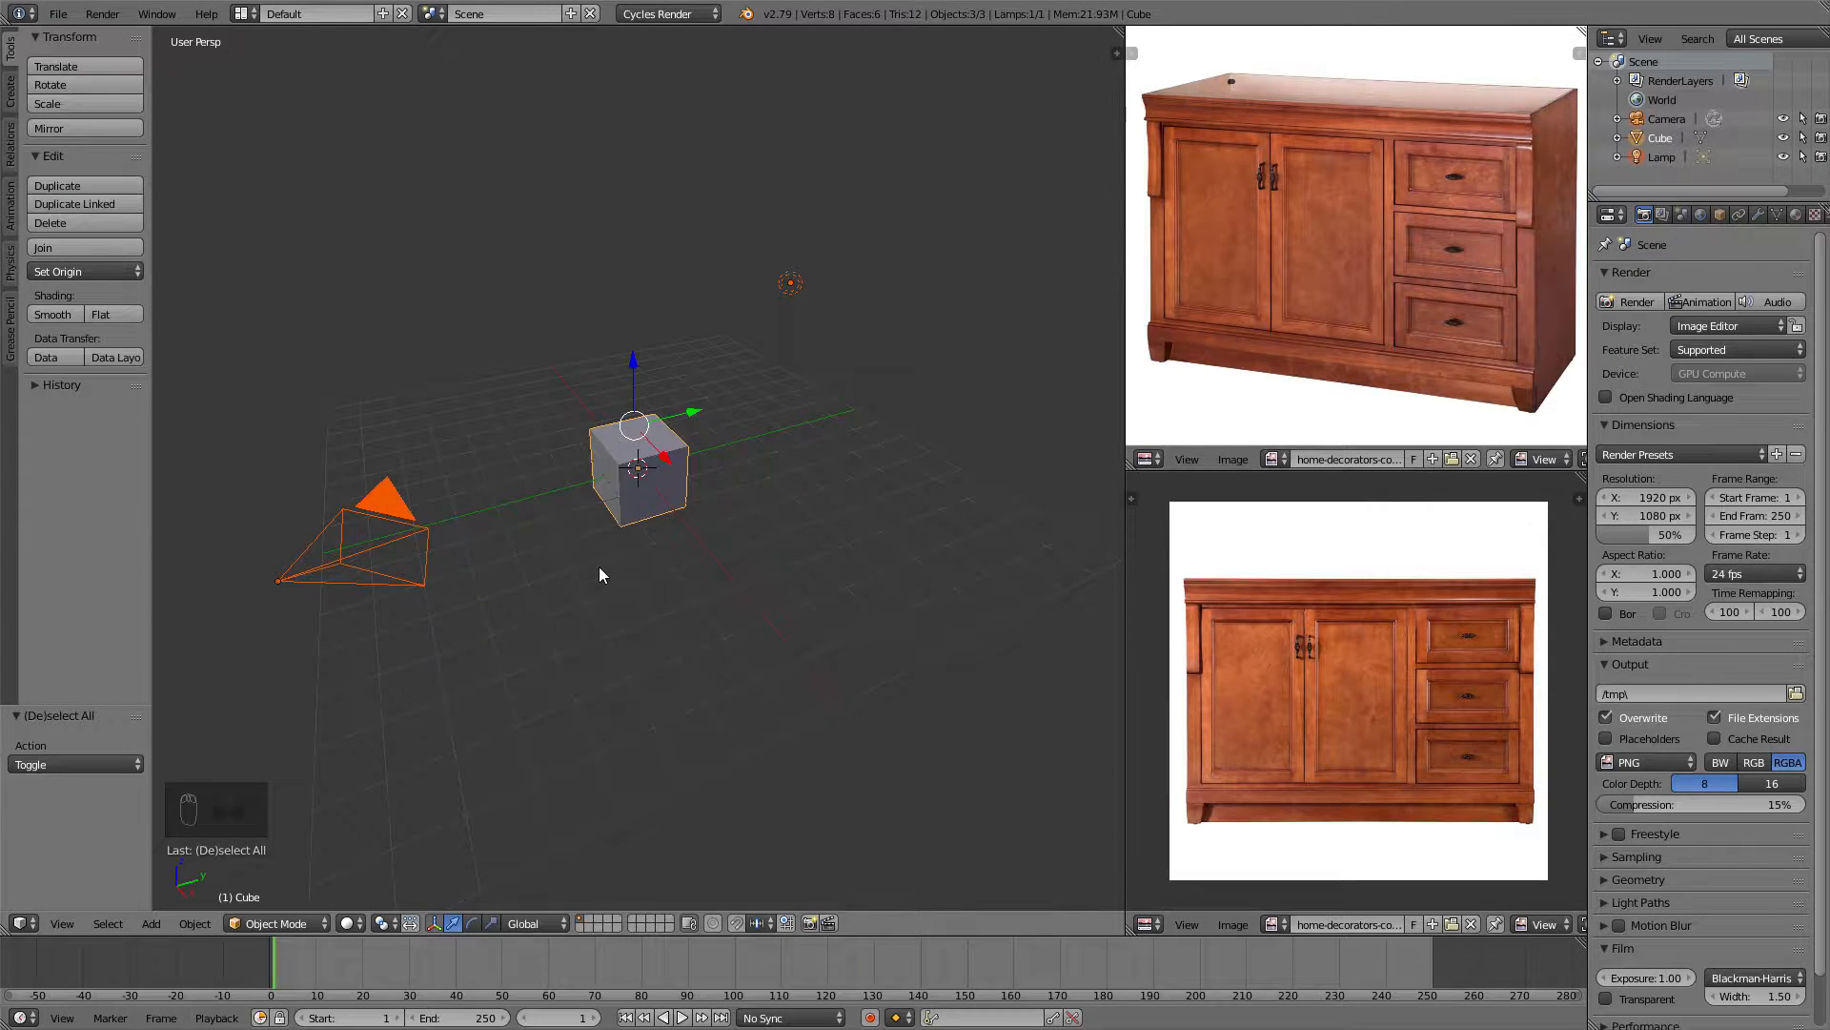
right_click(788, 291)
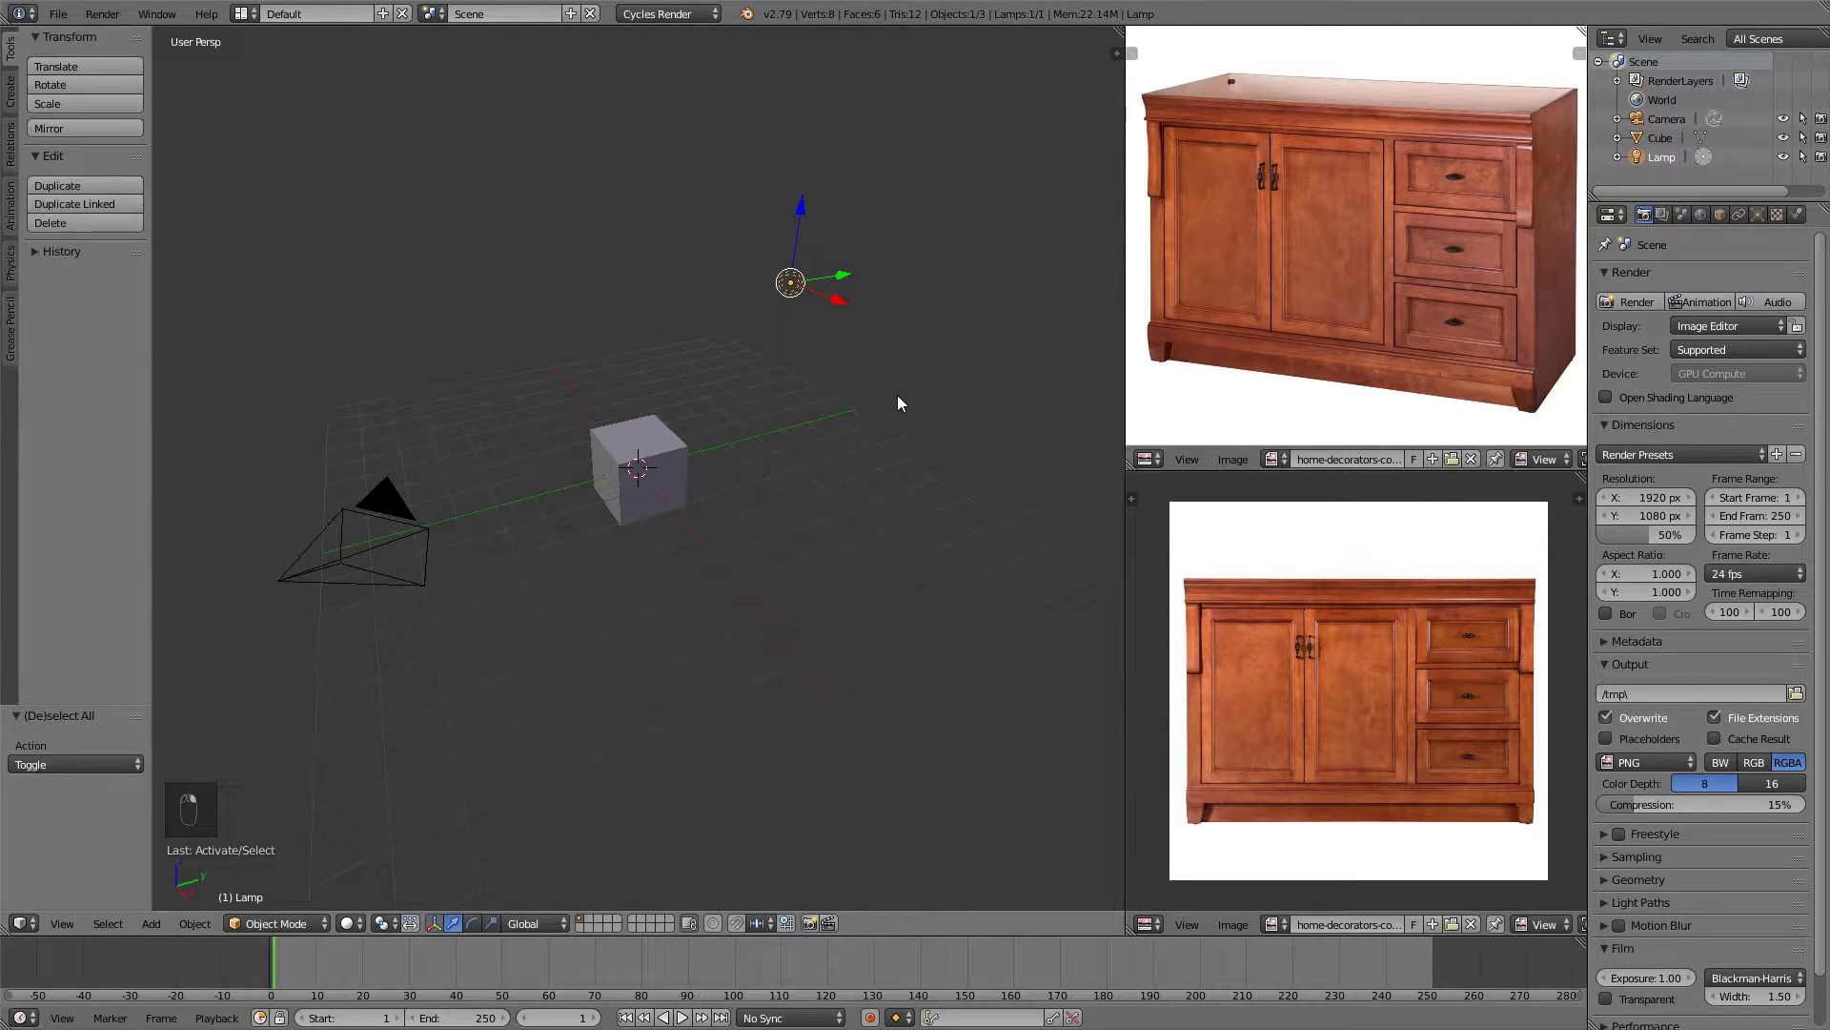
scroll(637, 458, down, 3)
scroll(614, 433, up, 2)
key(a)
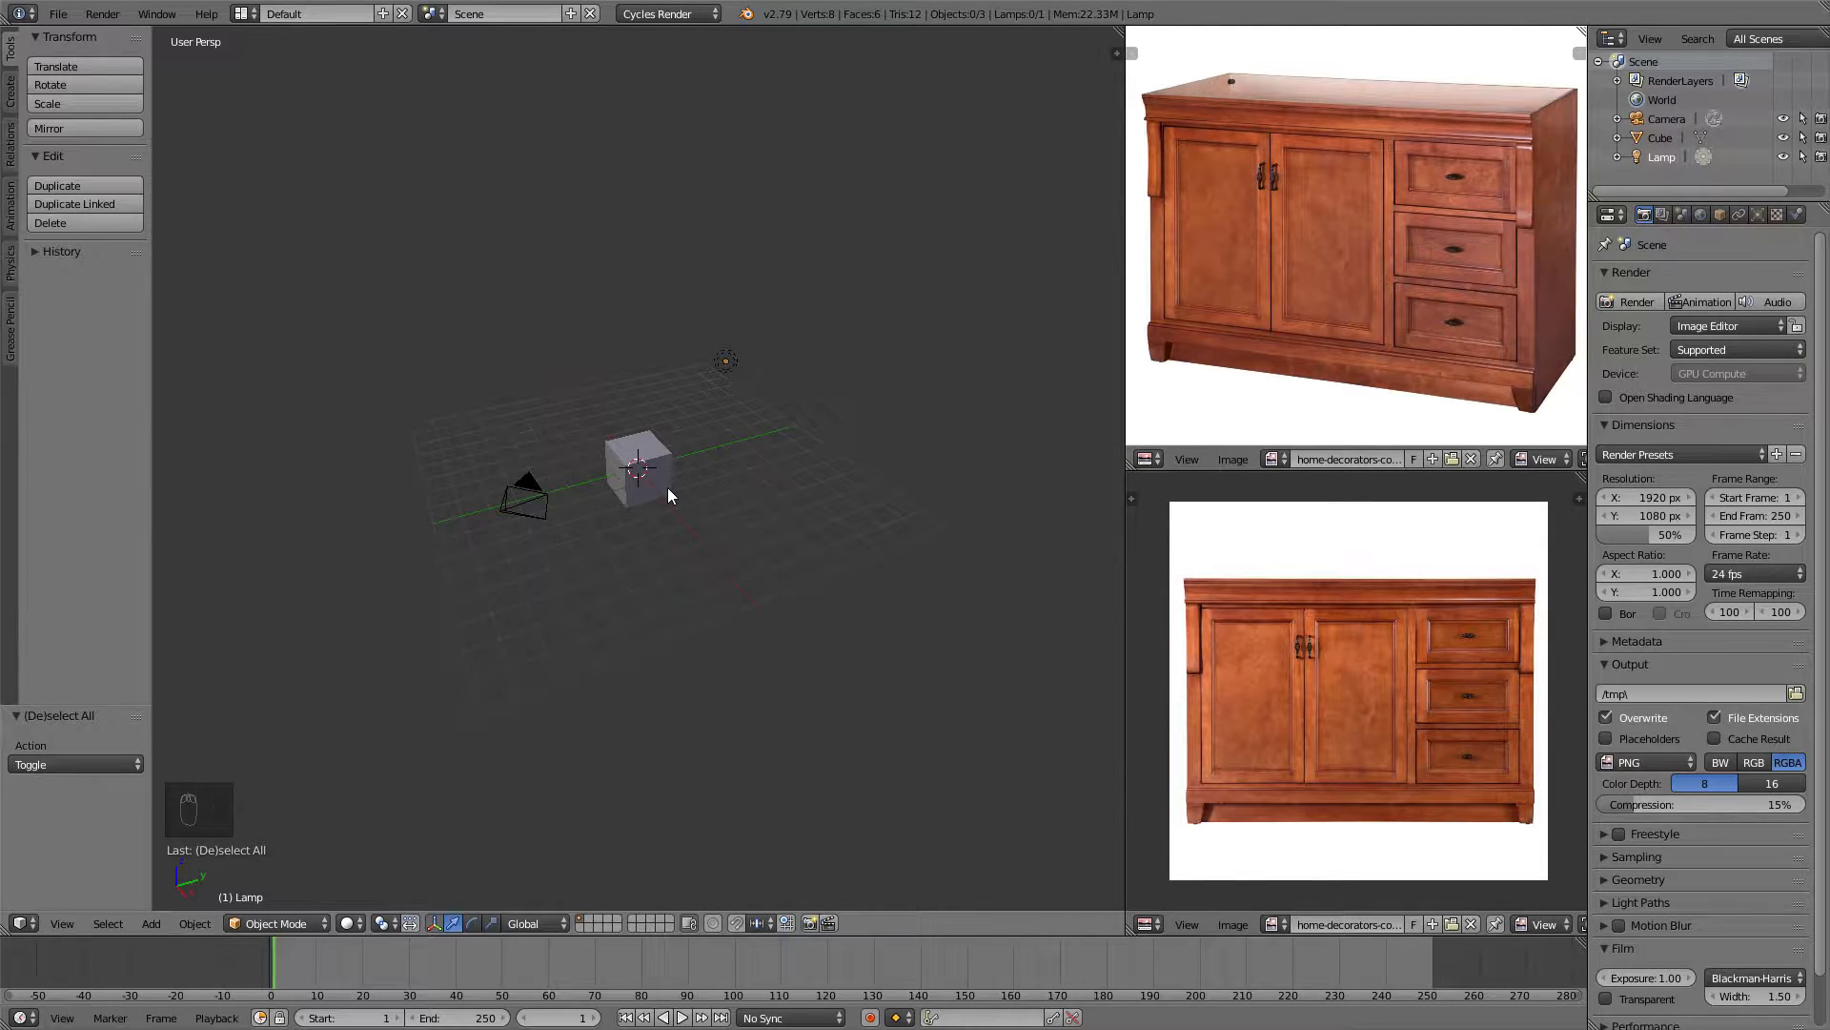
scroll(667, 488, up, 2)
key(a)
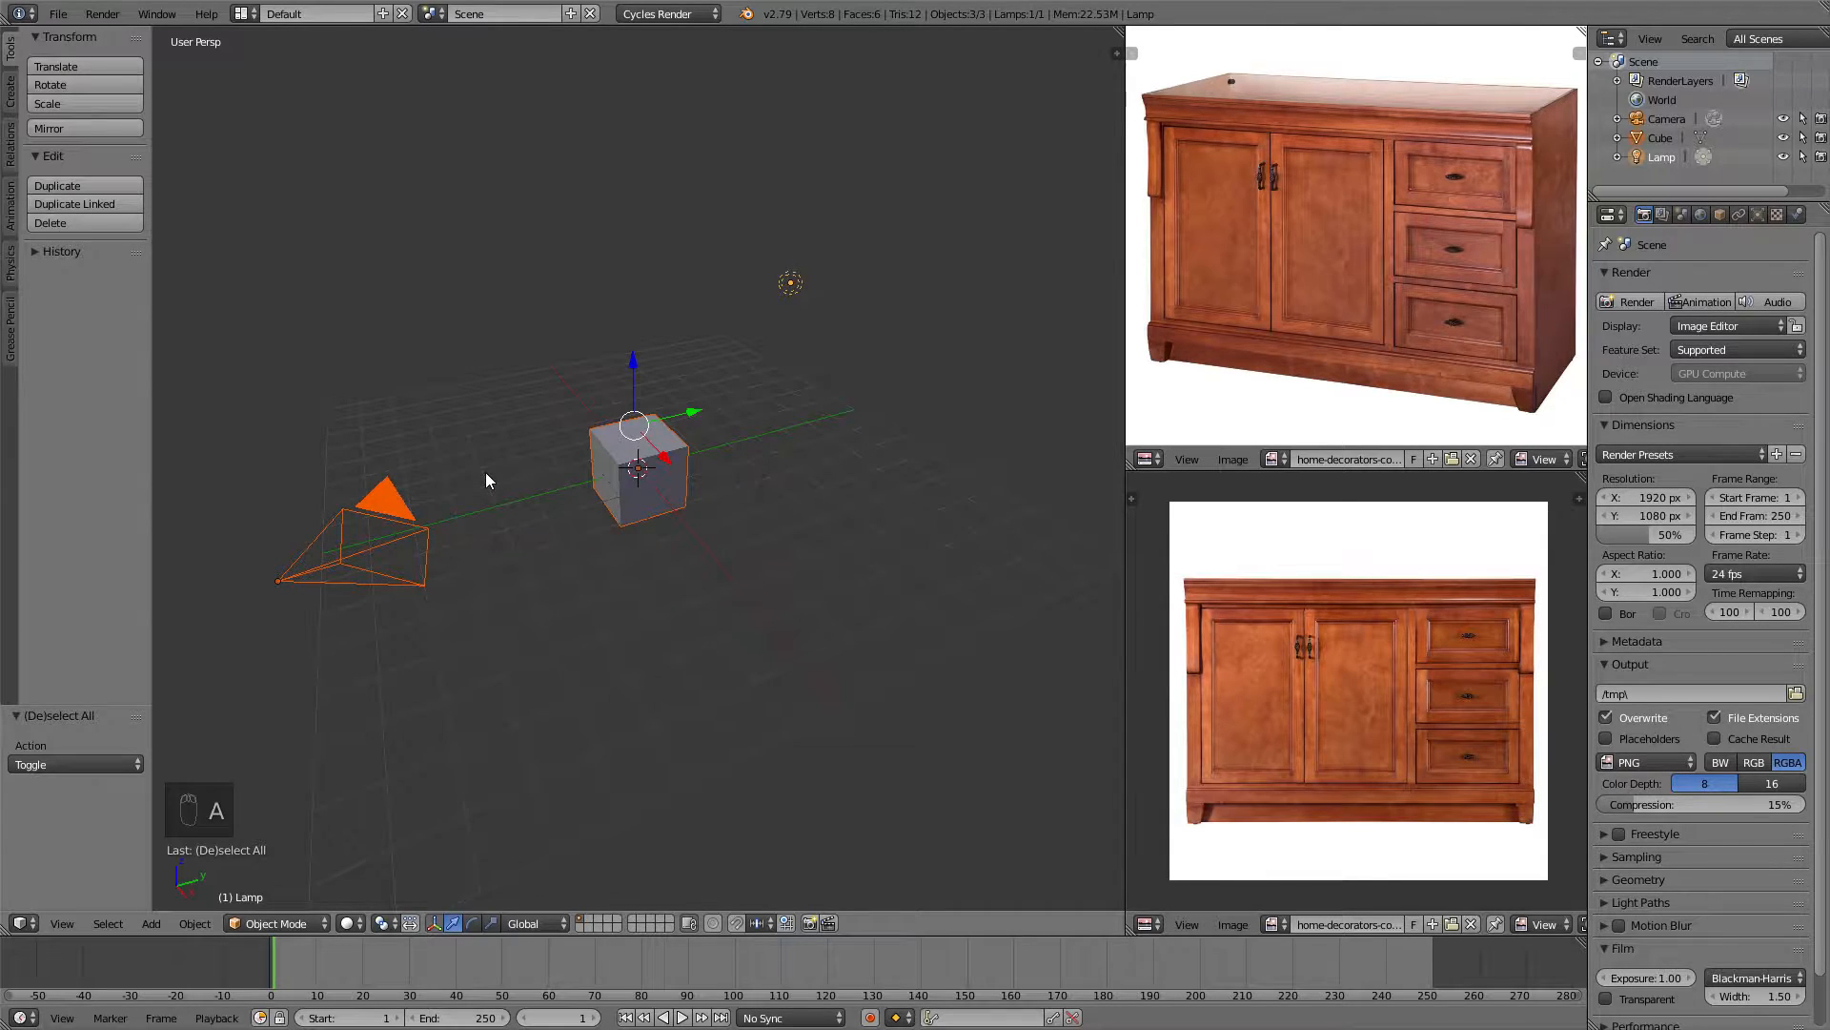
key(a)
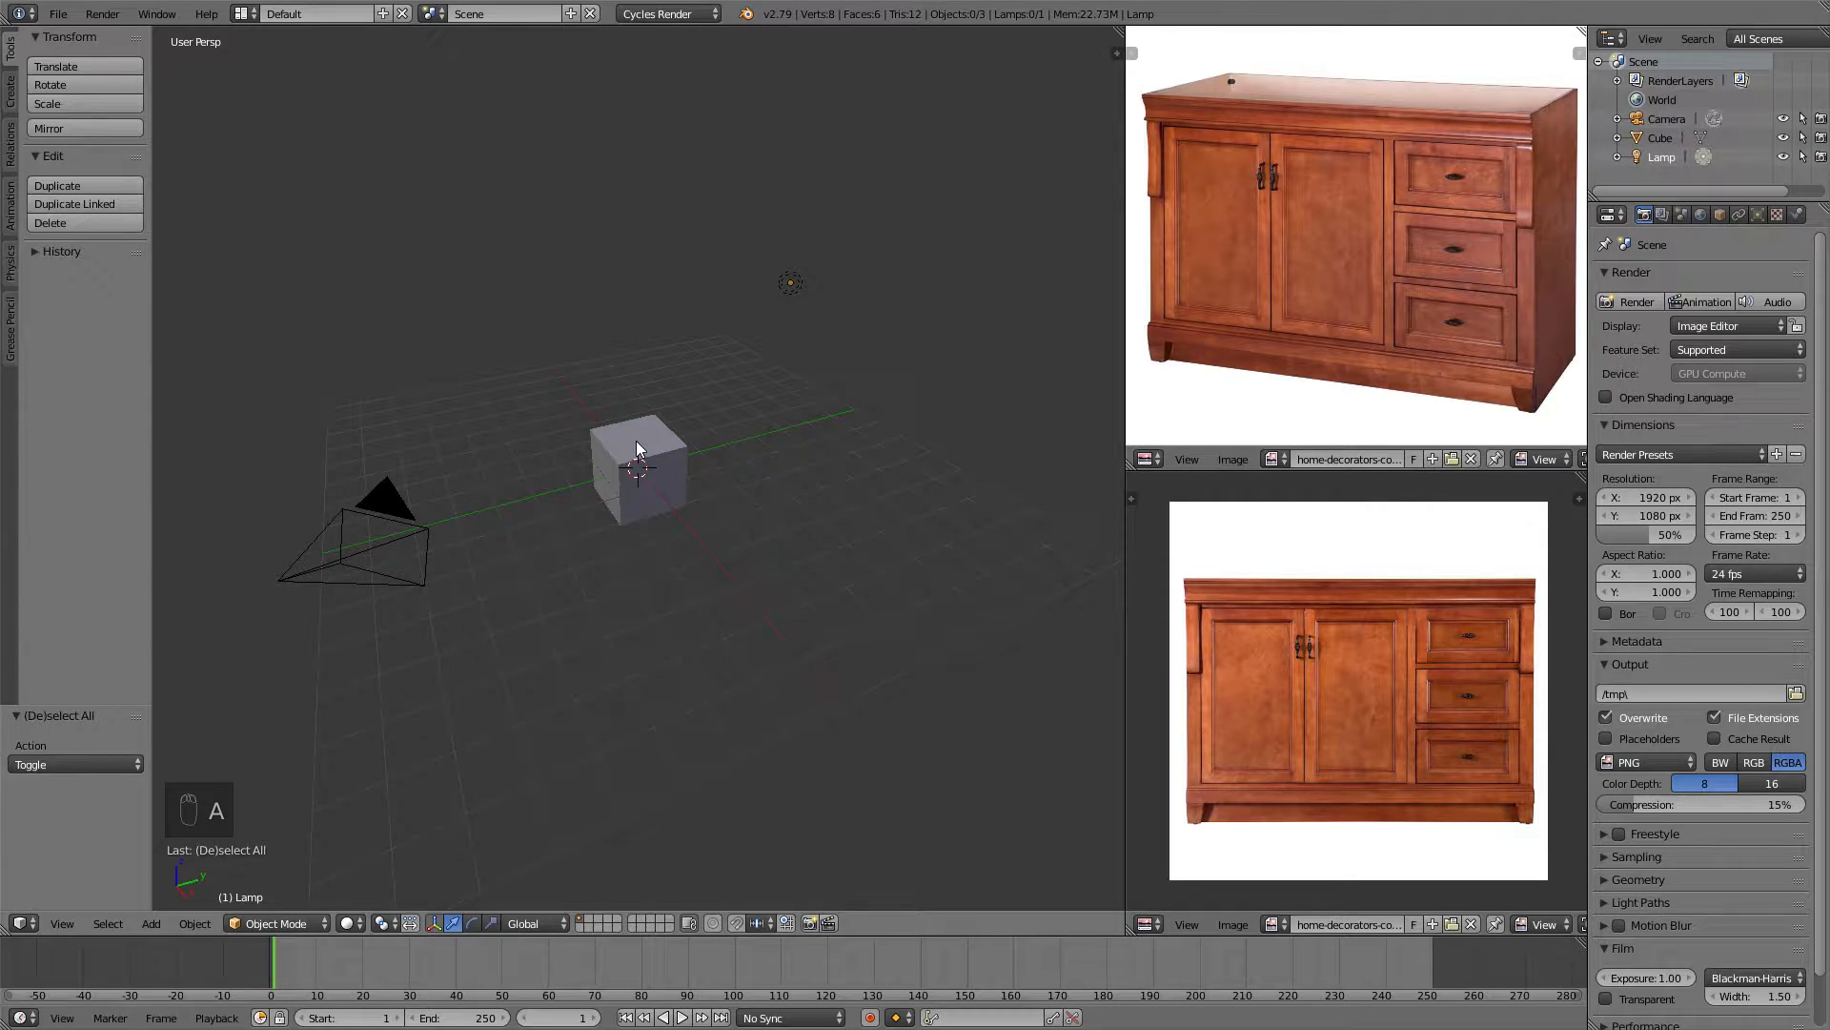
Border-select the camera, cube and lamp together, and clear the selection.
scroll(637, 448, down, 1)
key(b)
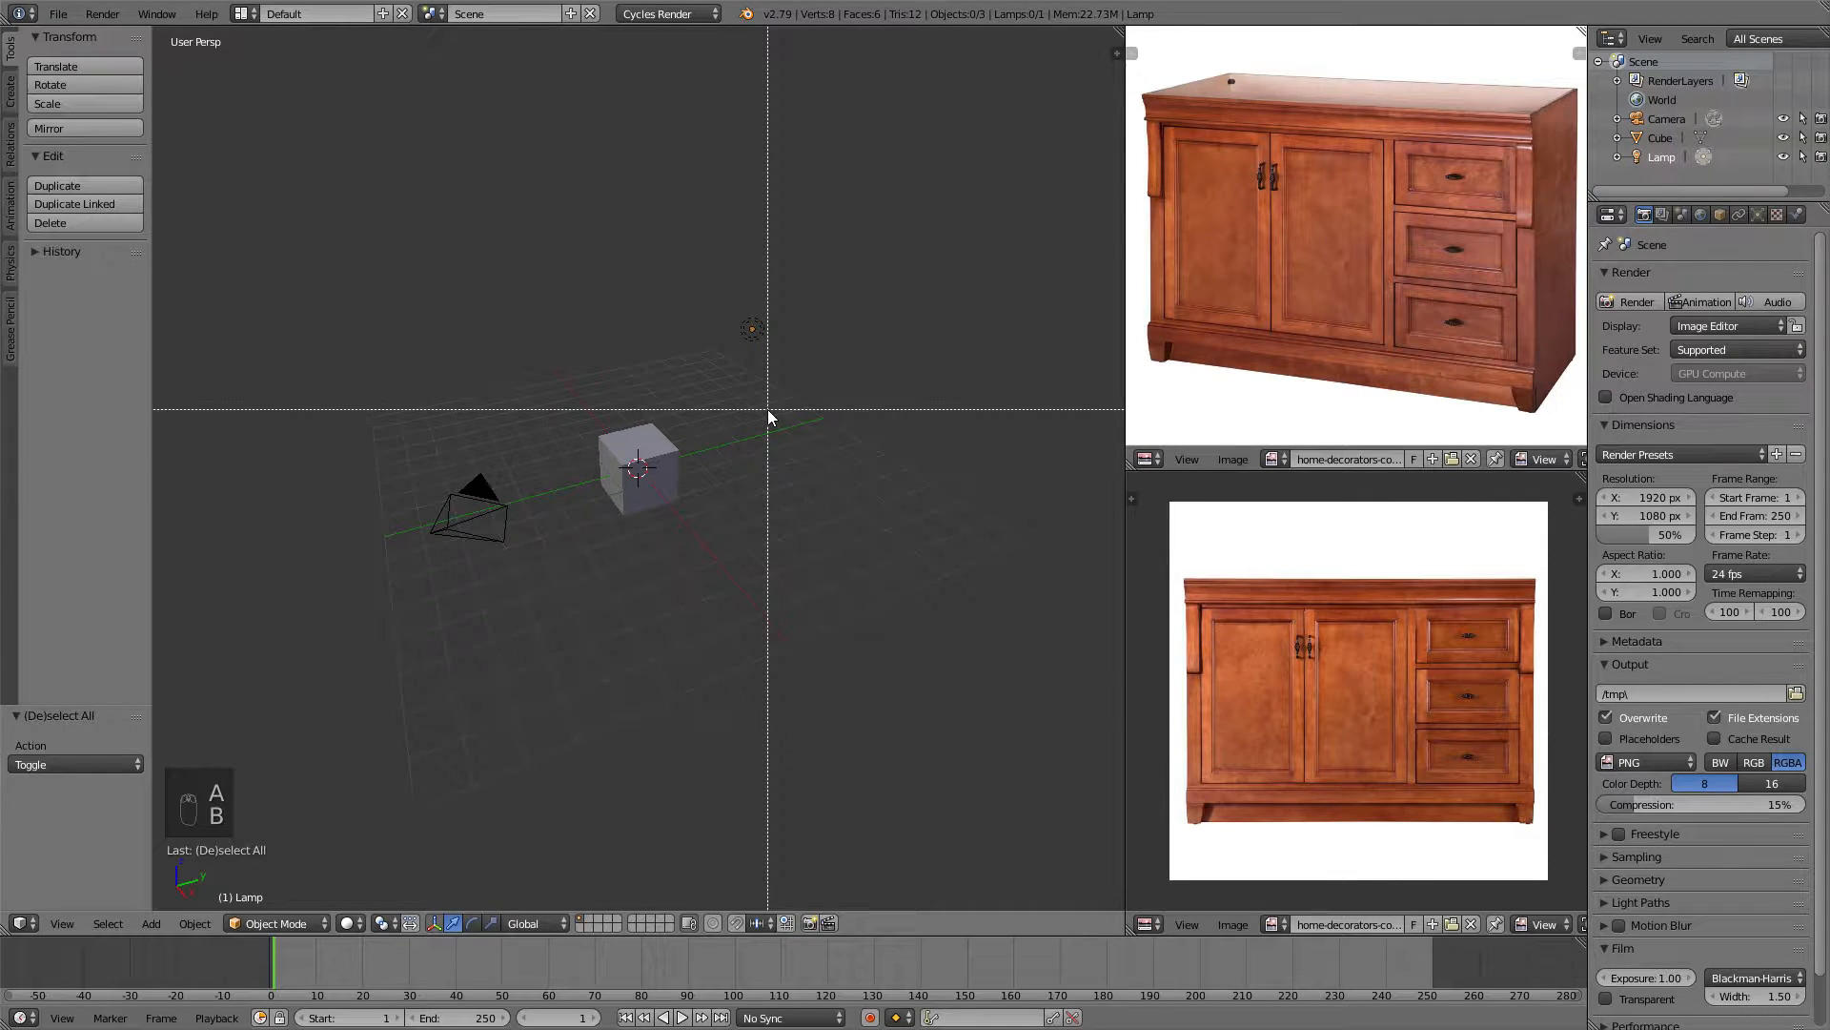
drag(958, 187, 298, 677)
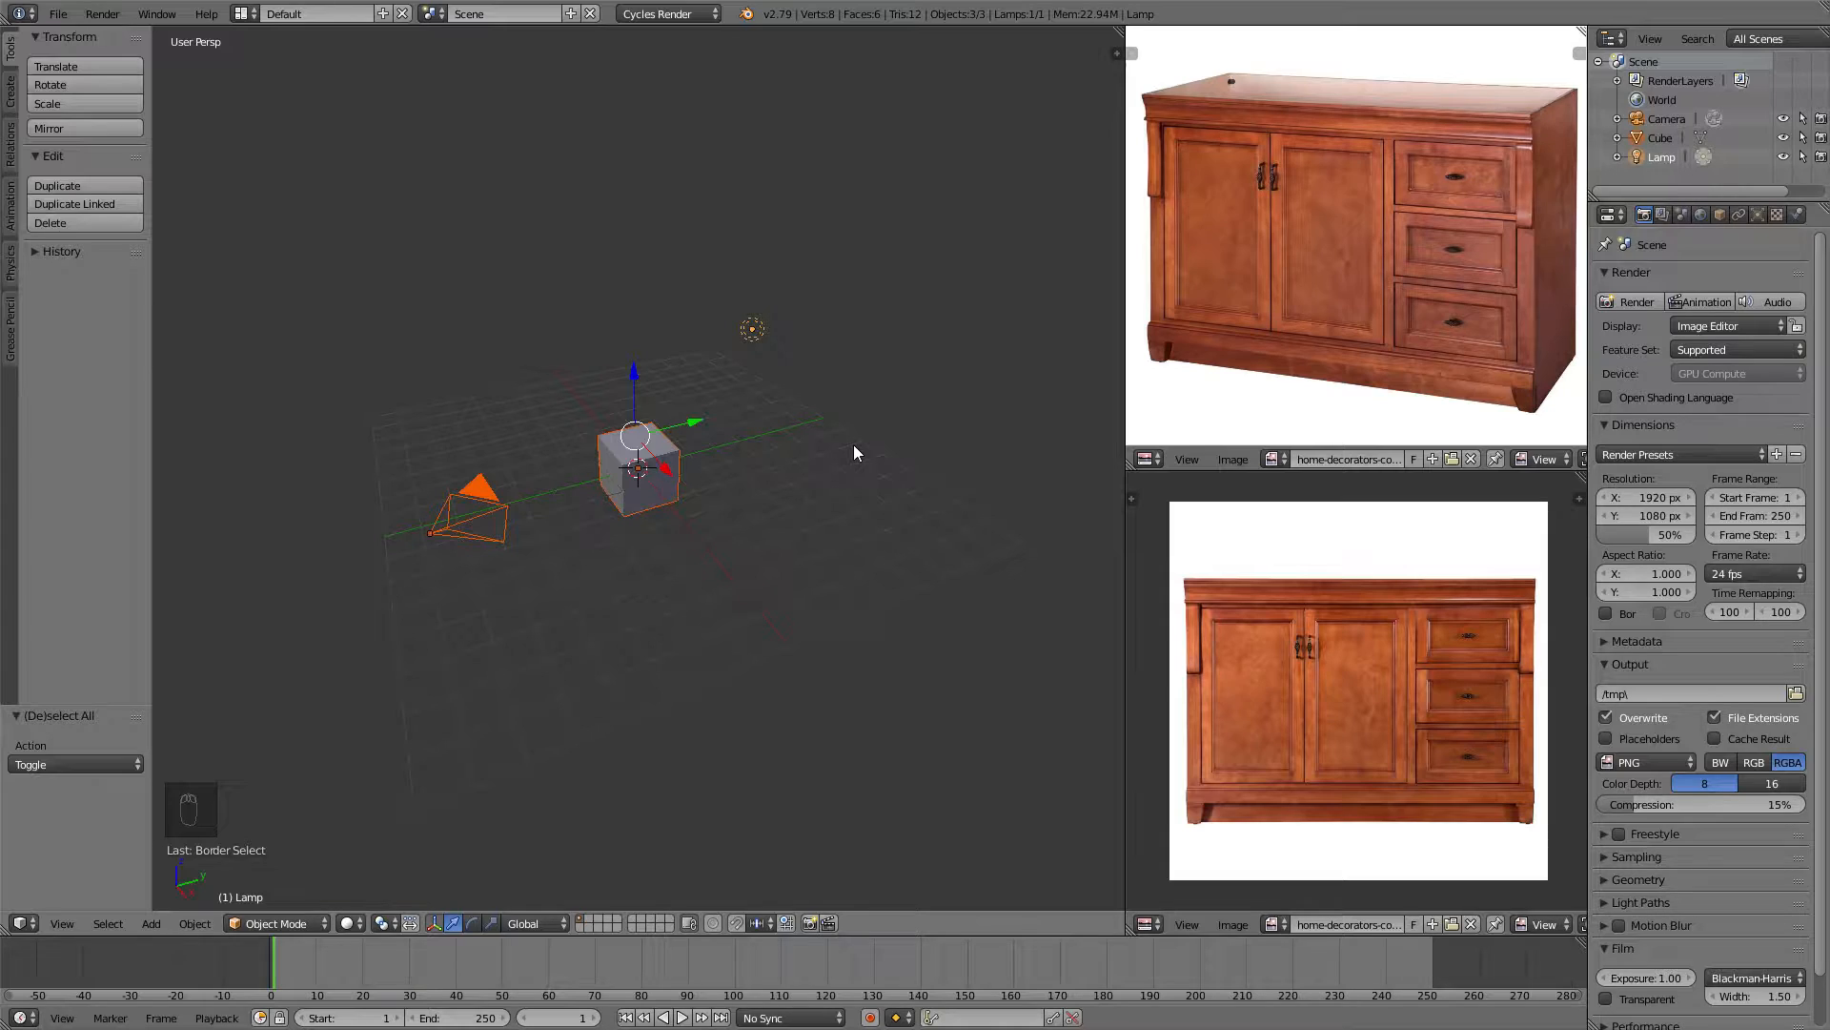
key(a)
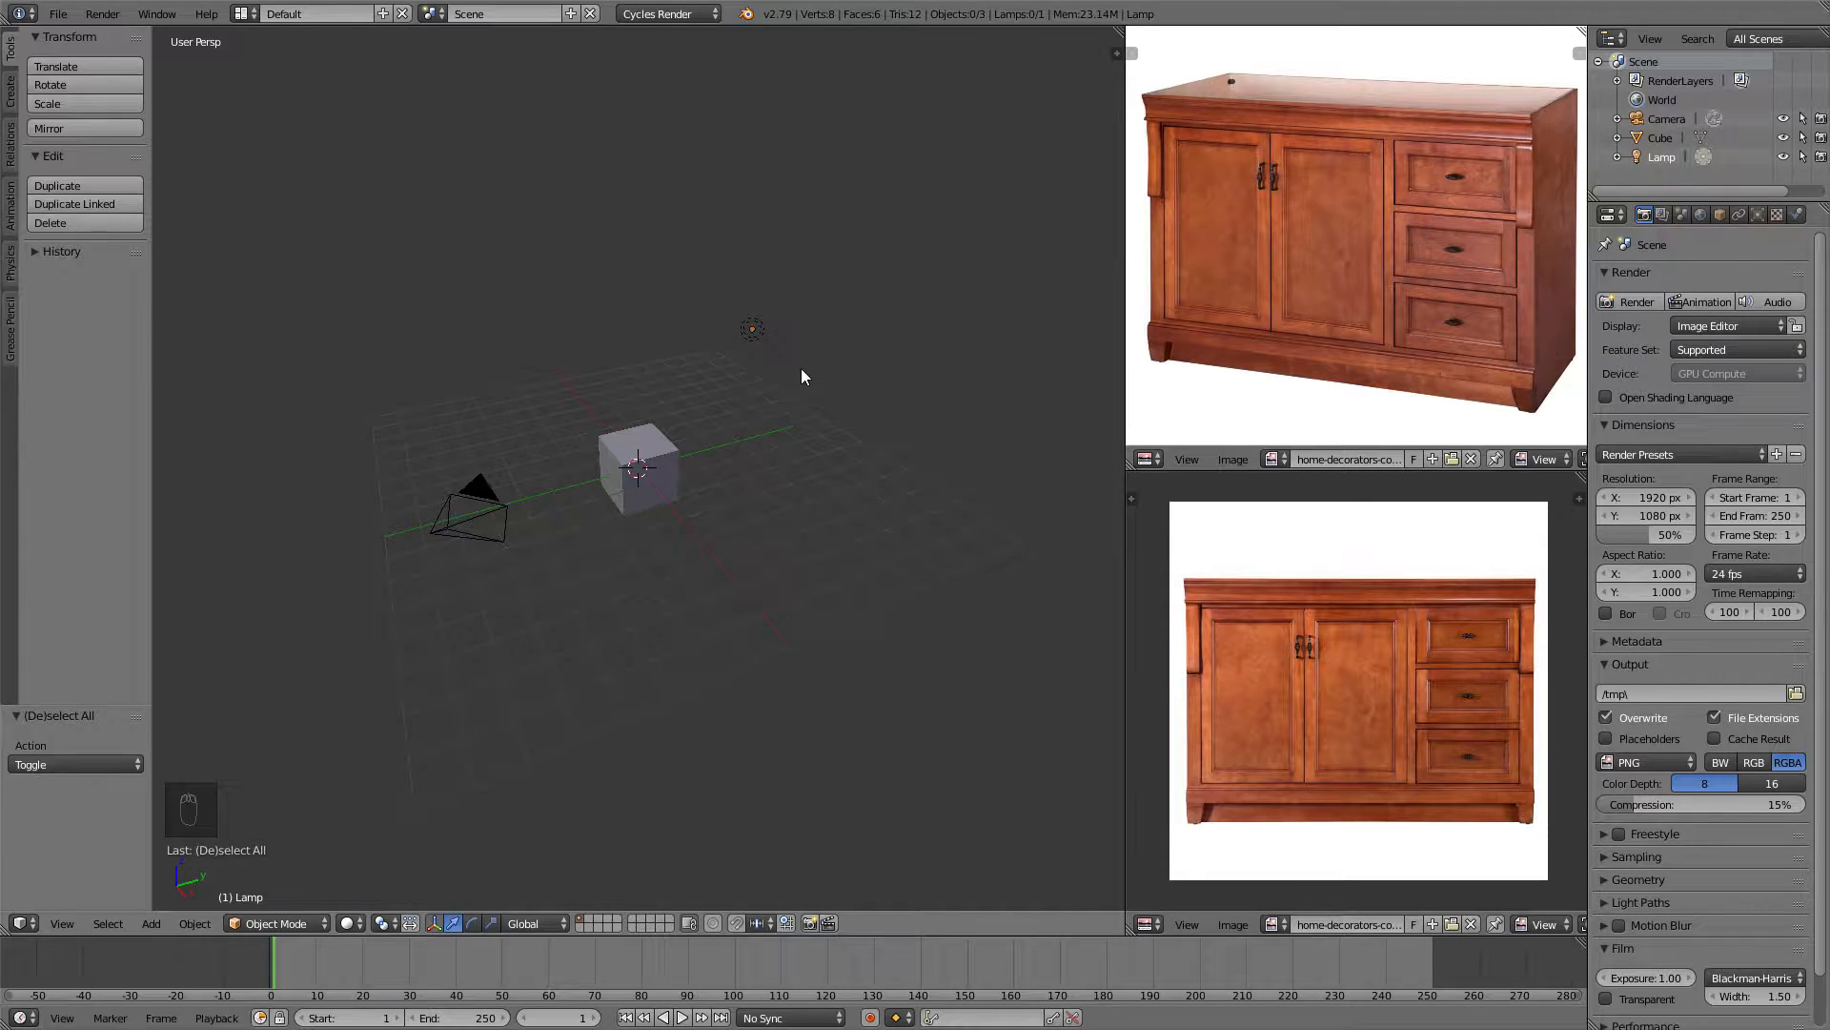
Use Circle Select to paint over the lamp, cube and camera, and clear the selection.
key(c)
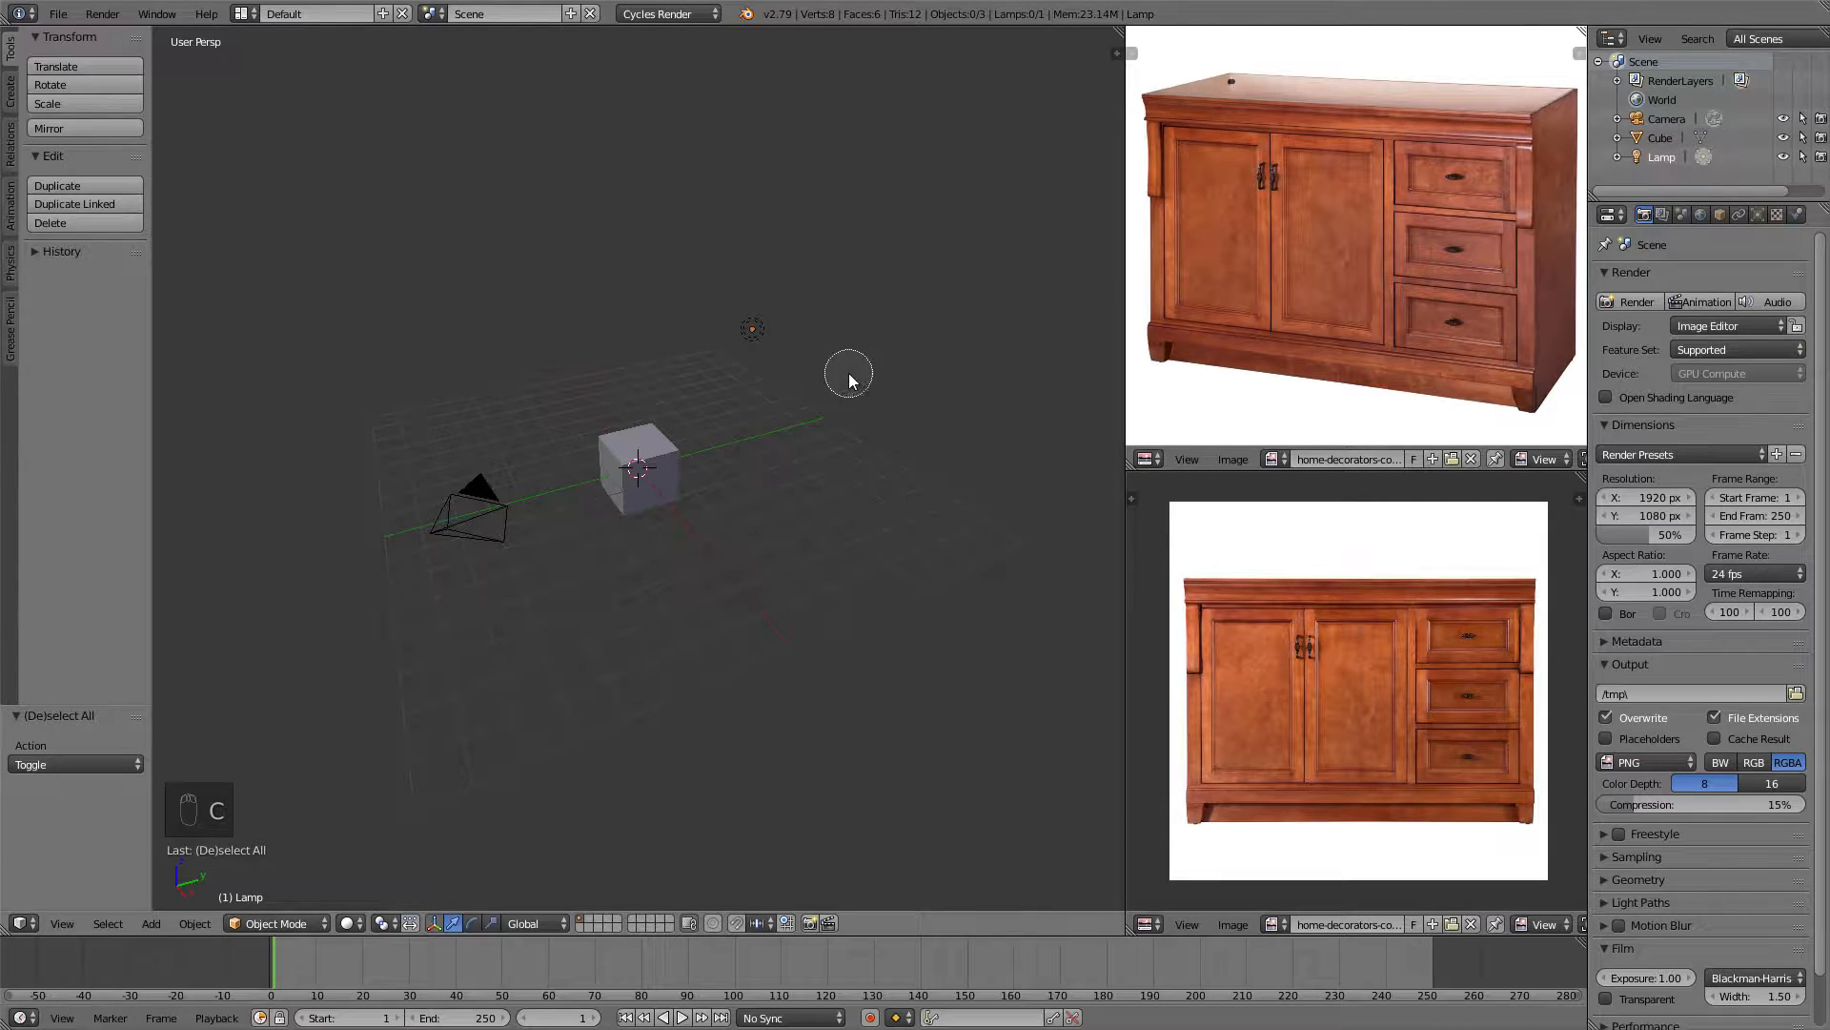
drag(819, 320, 740, 370)
mouse_move(640, 412)
mouse_down()
mouse_move(639, 448)
mouse_move(463, 530)
mouse_up()
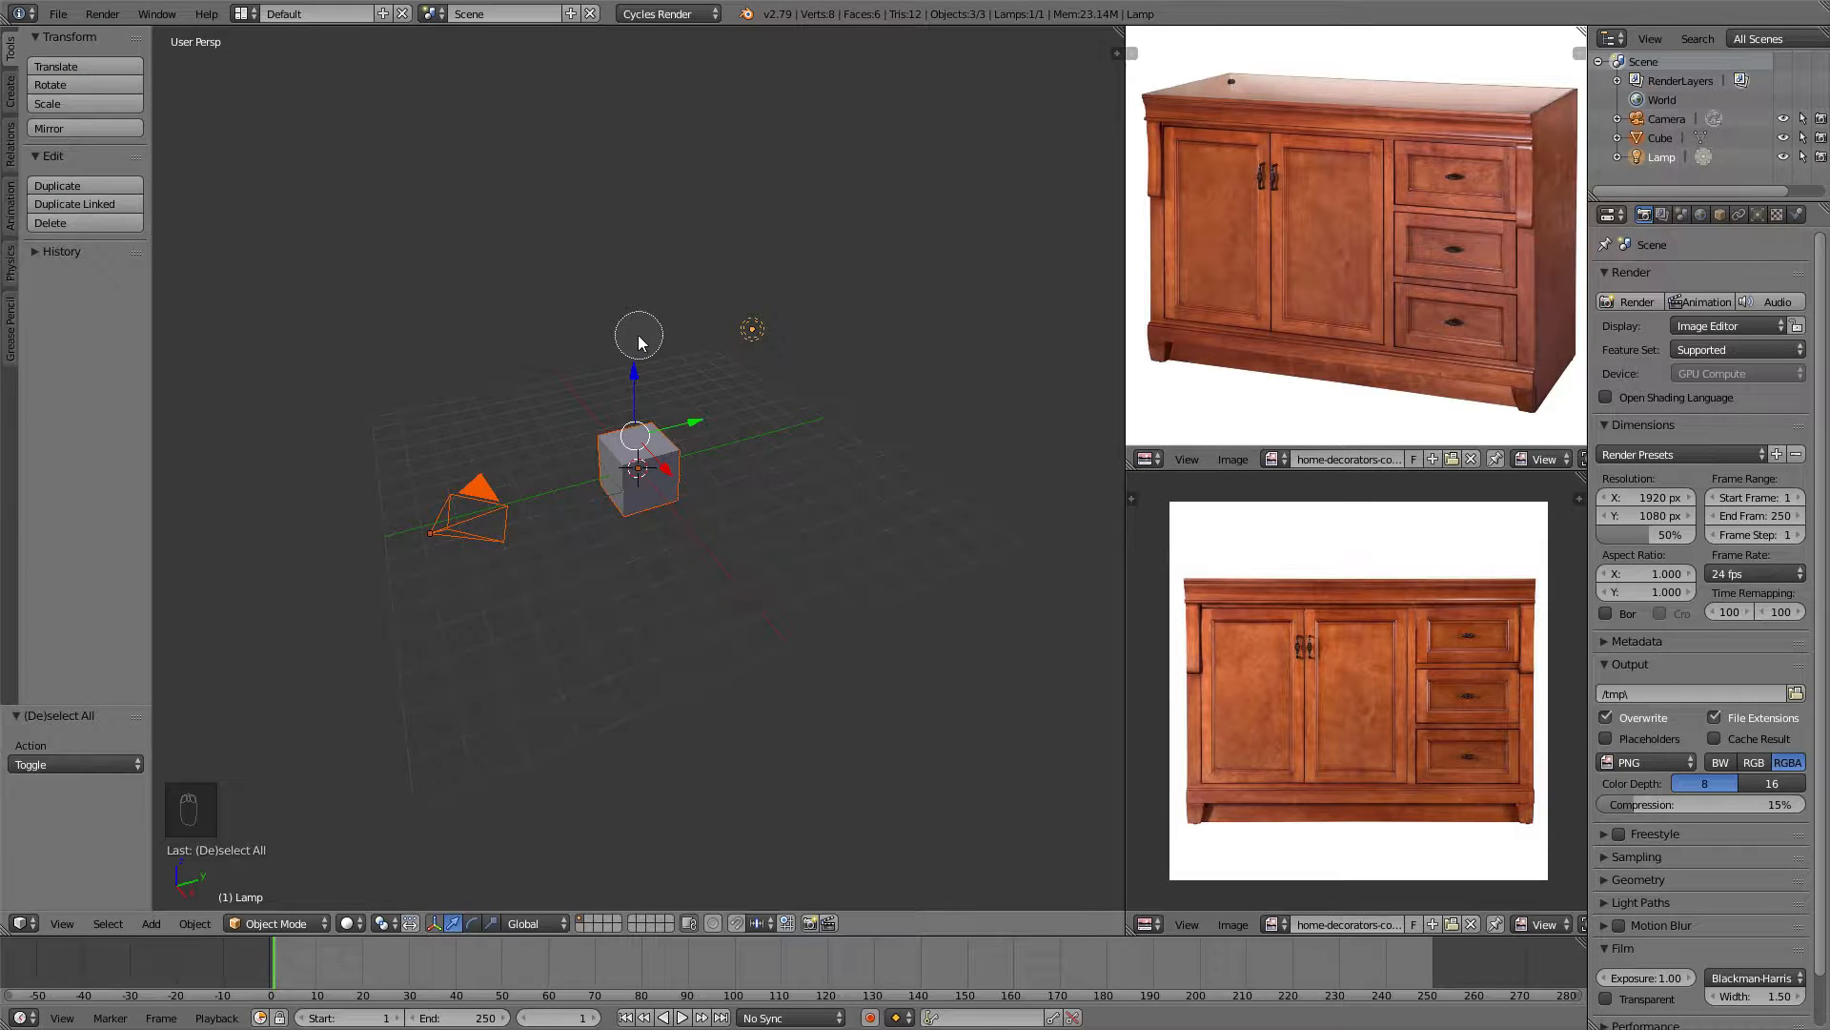
key(Escape)
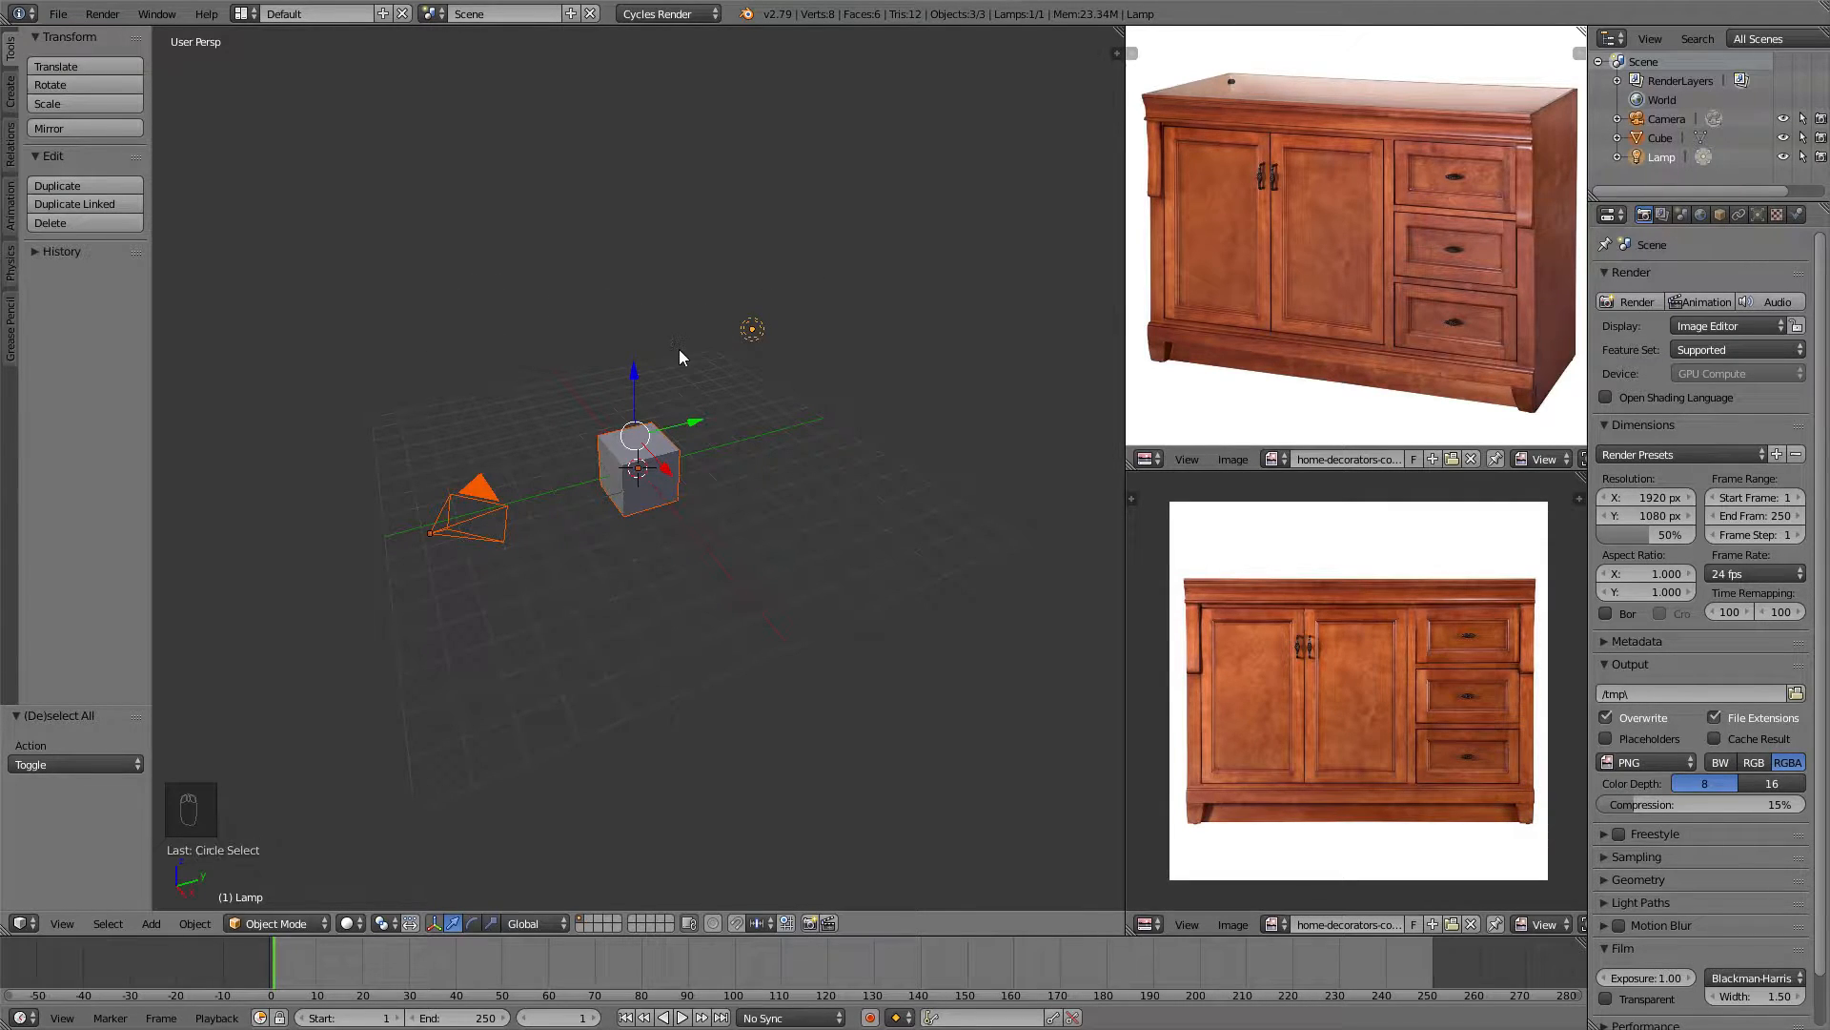
key(a)
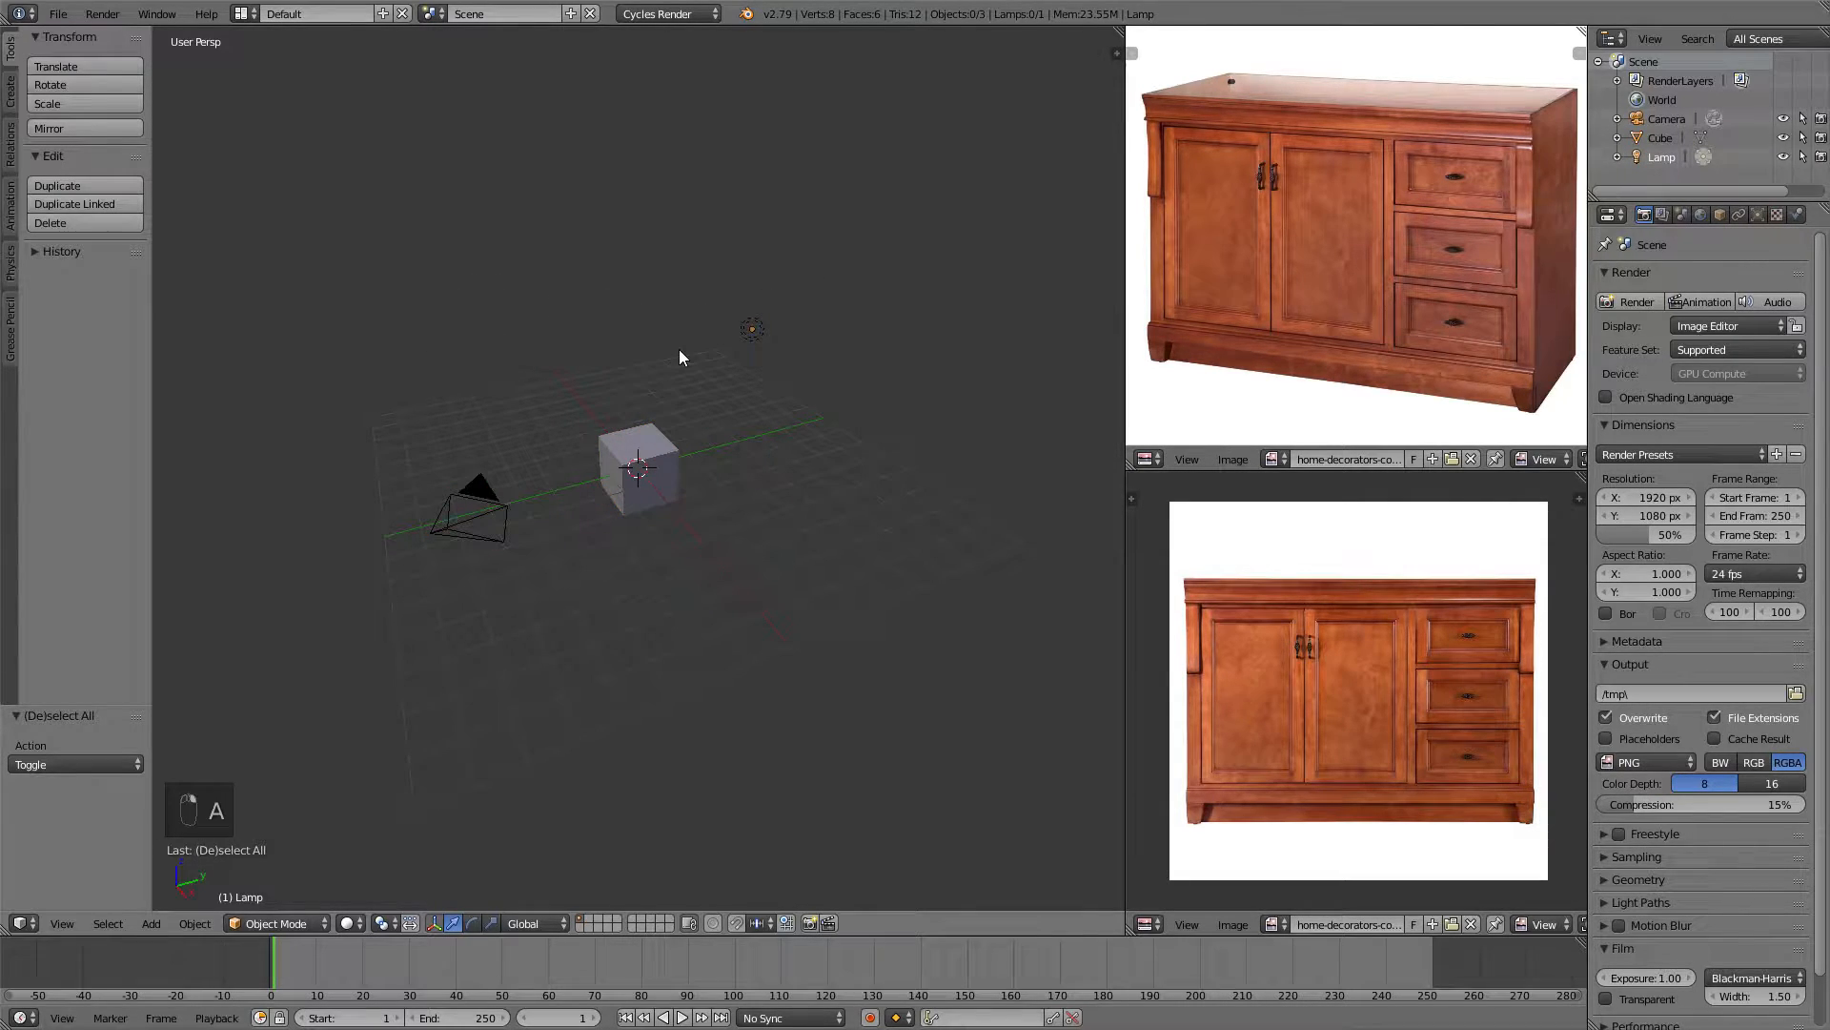
Select the camera and add the cube and lamp to the selection with Circle Select.
right_click(466, 520)
key(c)
mouse_move(661, 552)
mouse_down()
mouse_move(638, 464)
mouse_move(726, 357)
mouse_move(750, 380)
mouse_up()
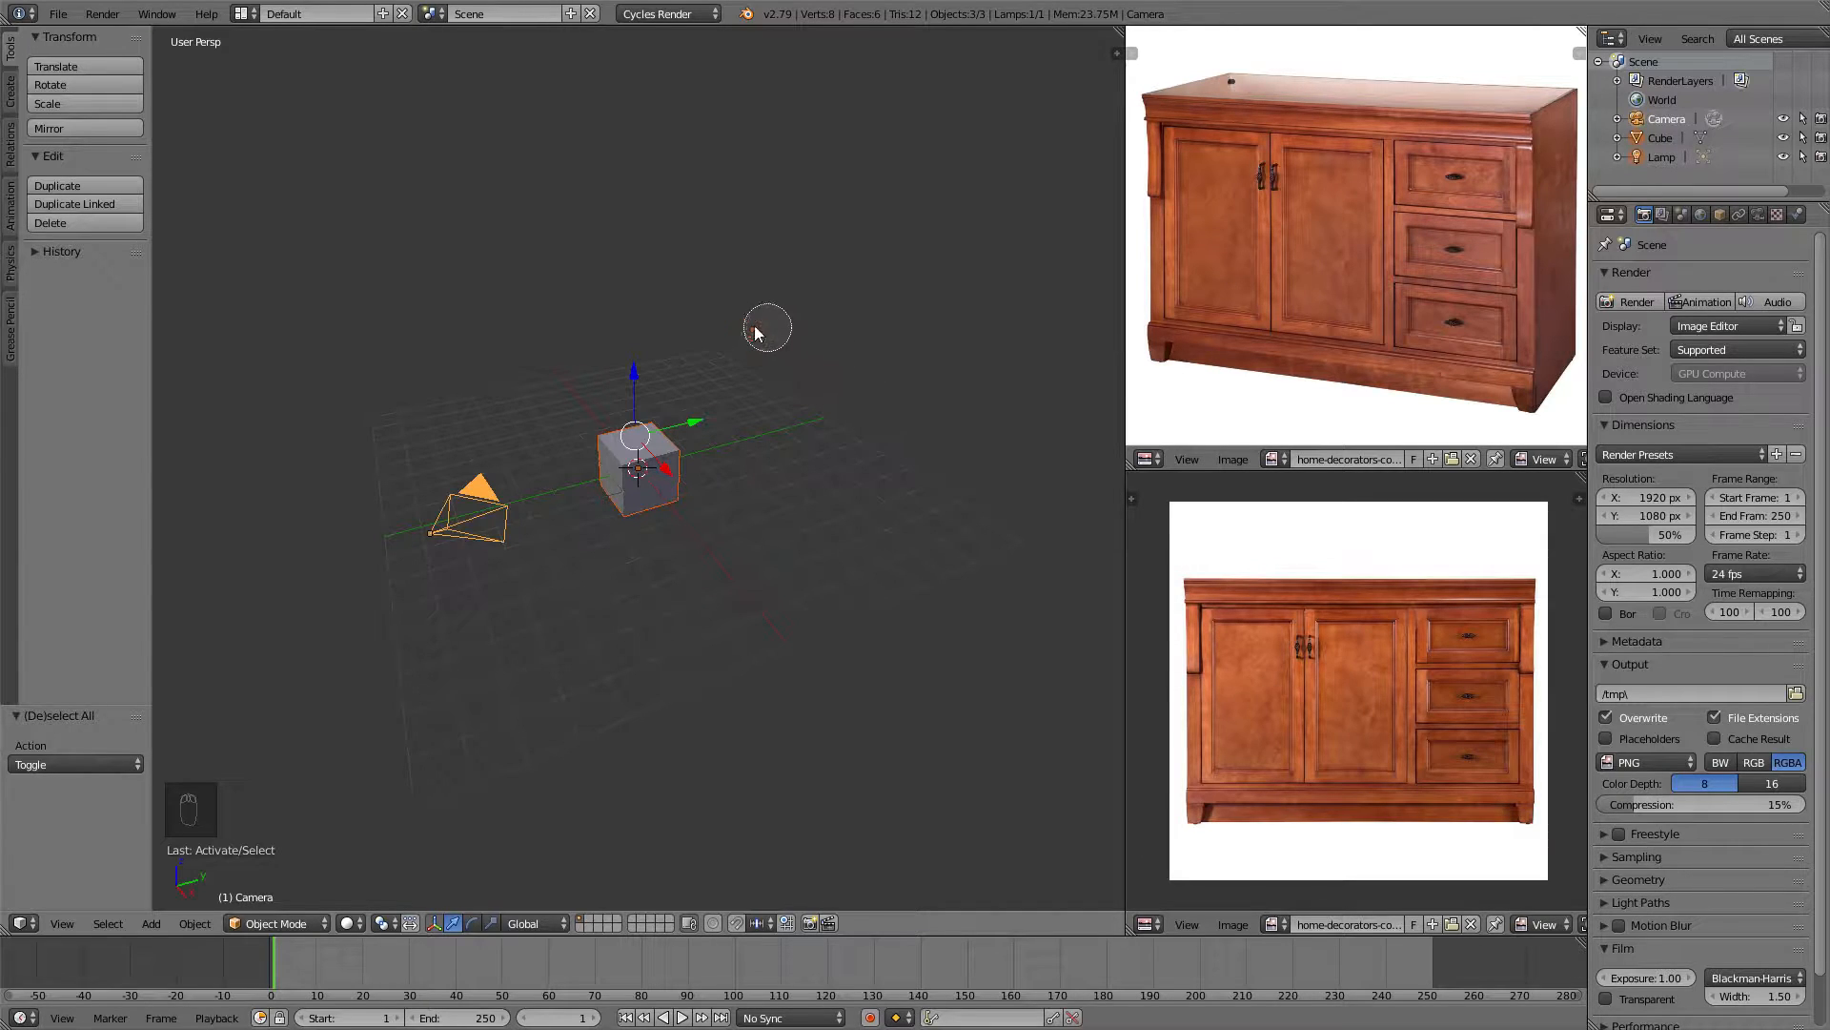
Select all objects in the scene and delete the default camera, cube and lamp.
key(a)
key(a)
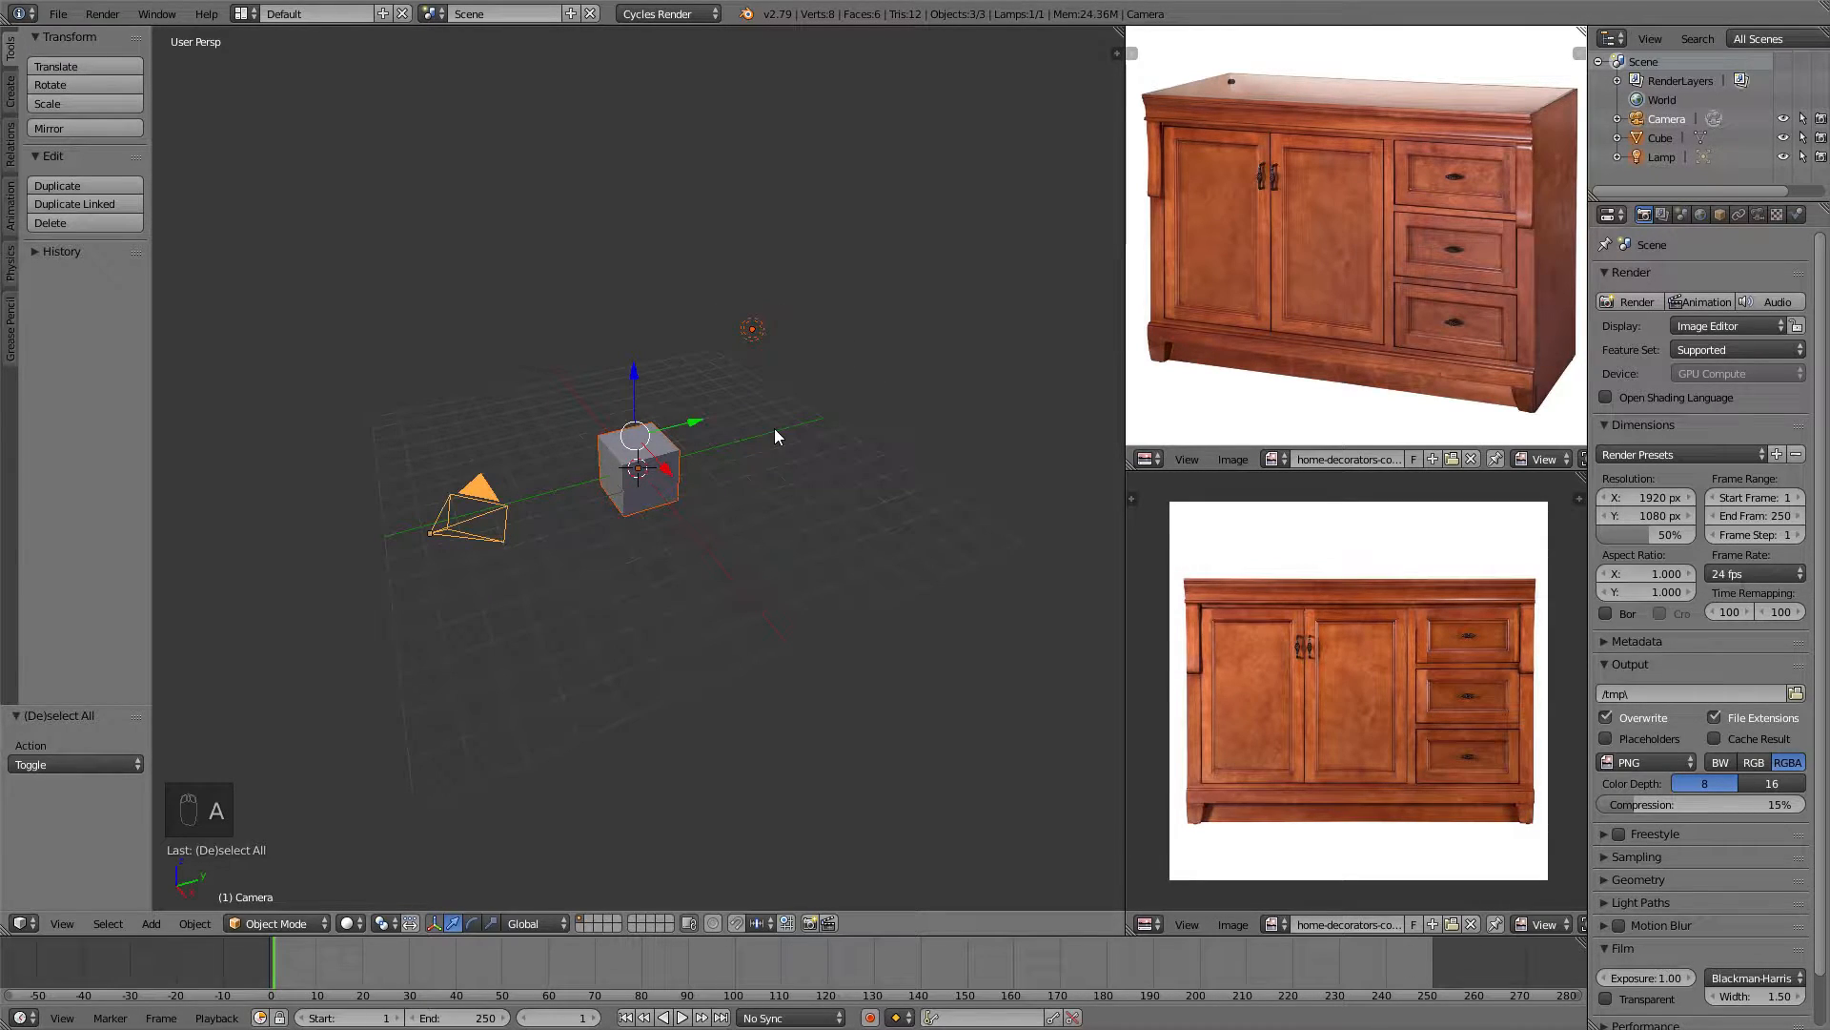
key(x)
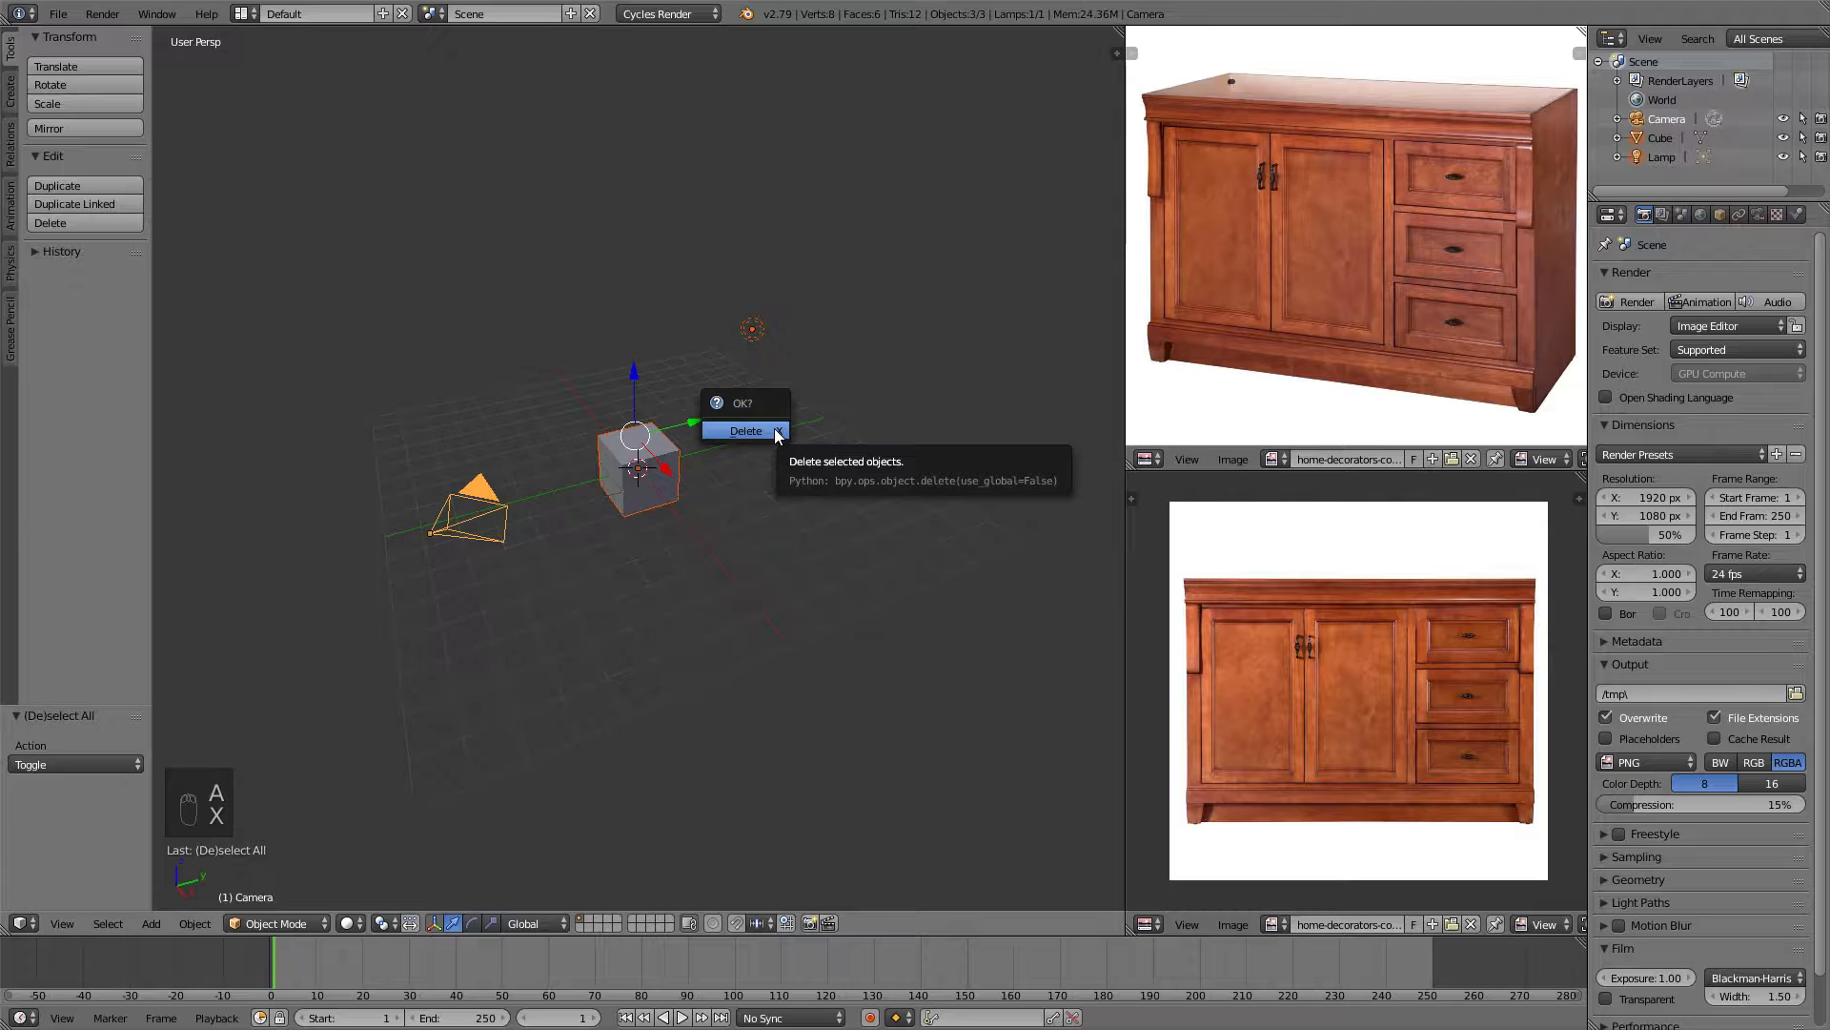
click(776, 432)
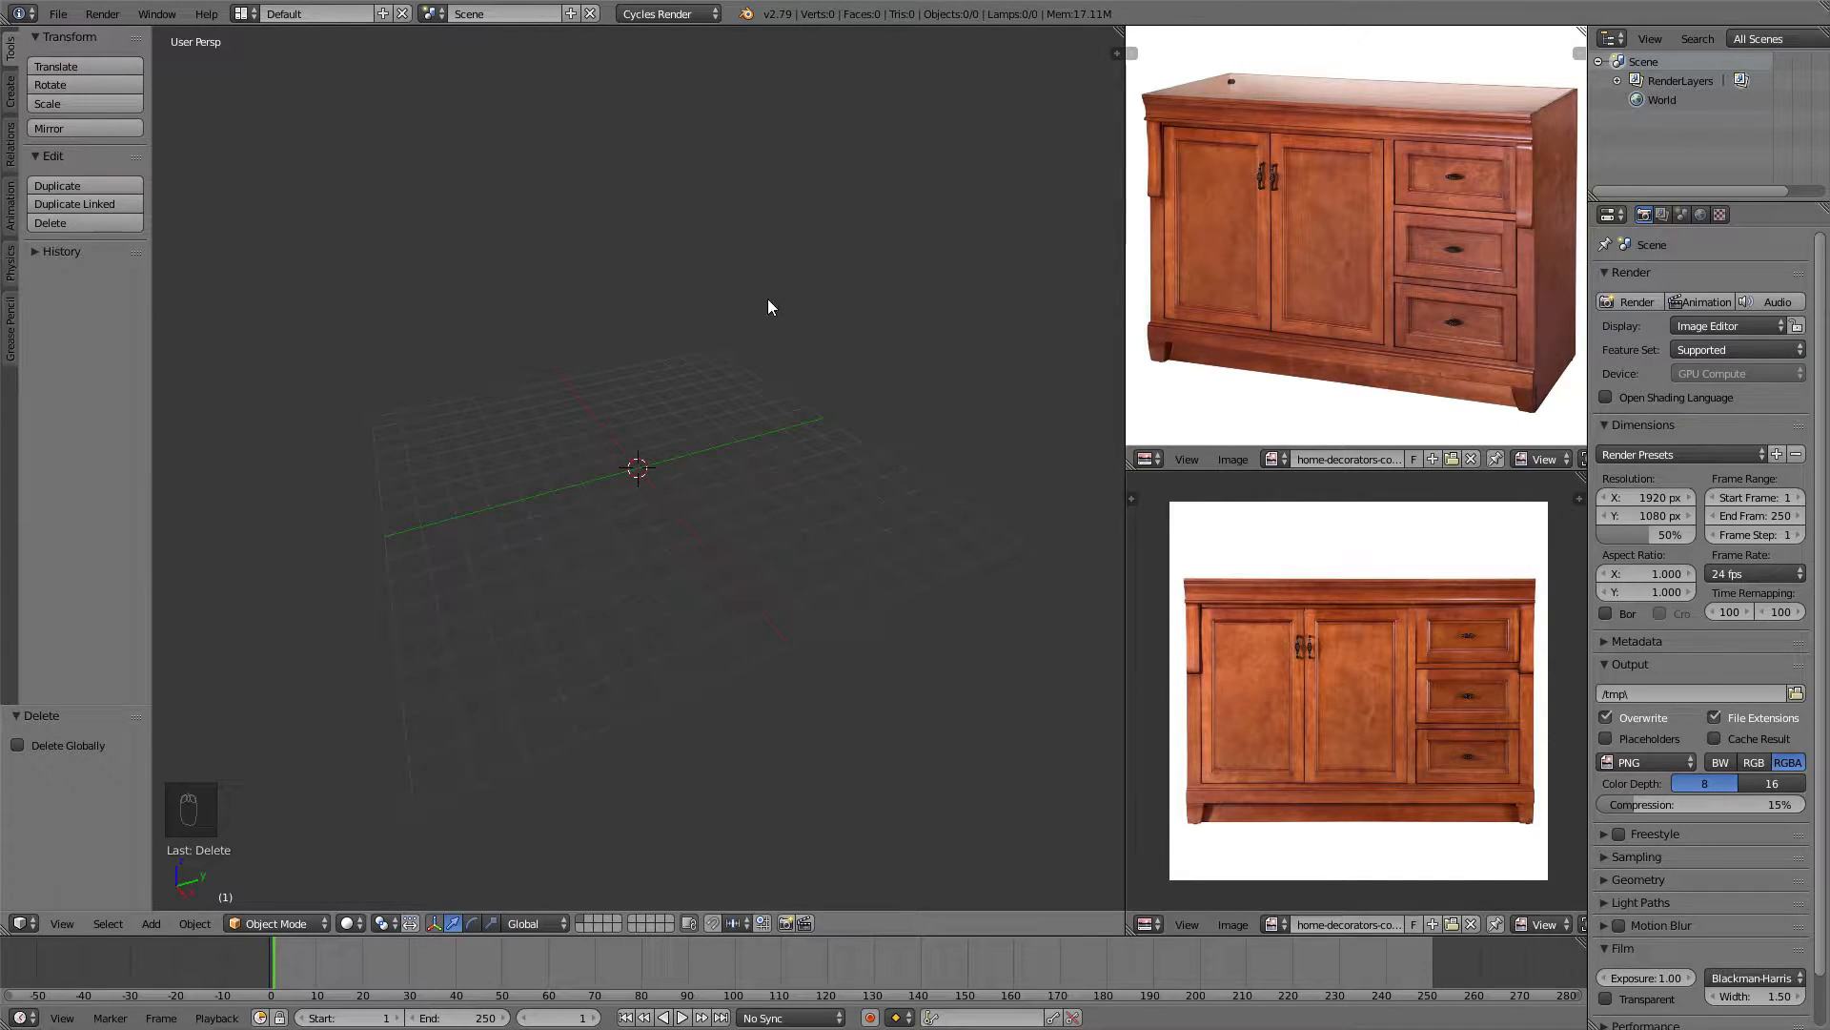
Add a cube mesh at the scene origin.
middle_drag(785, 303, 661, 263)
mouse_move(625, 418)
middle_down()
mouse_move(731, 478)
mouse_move(624, 418)
middle_up()
key(shift+a)
mouse_move(723, 361)
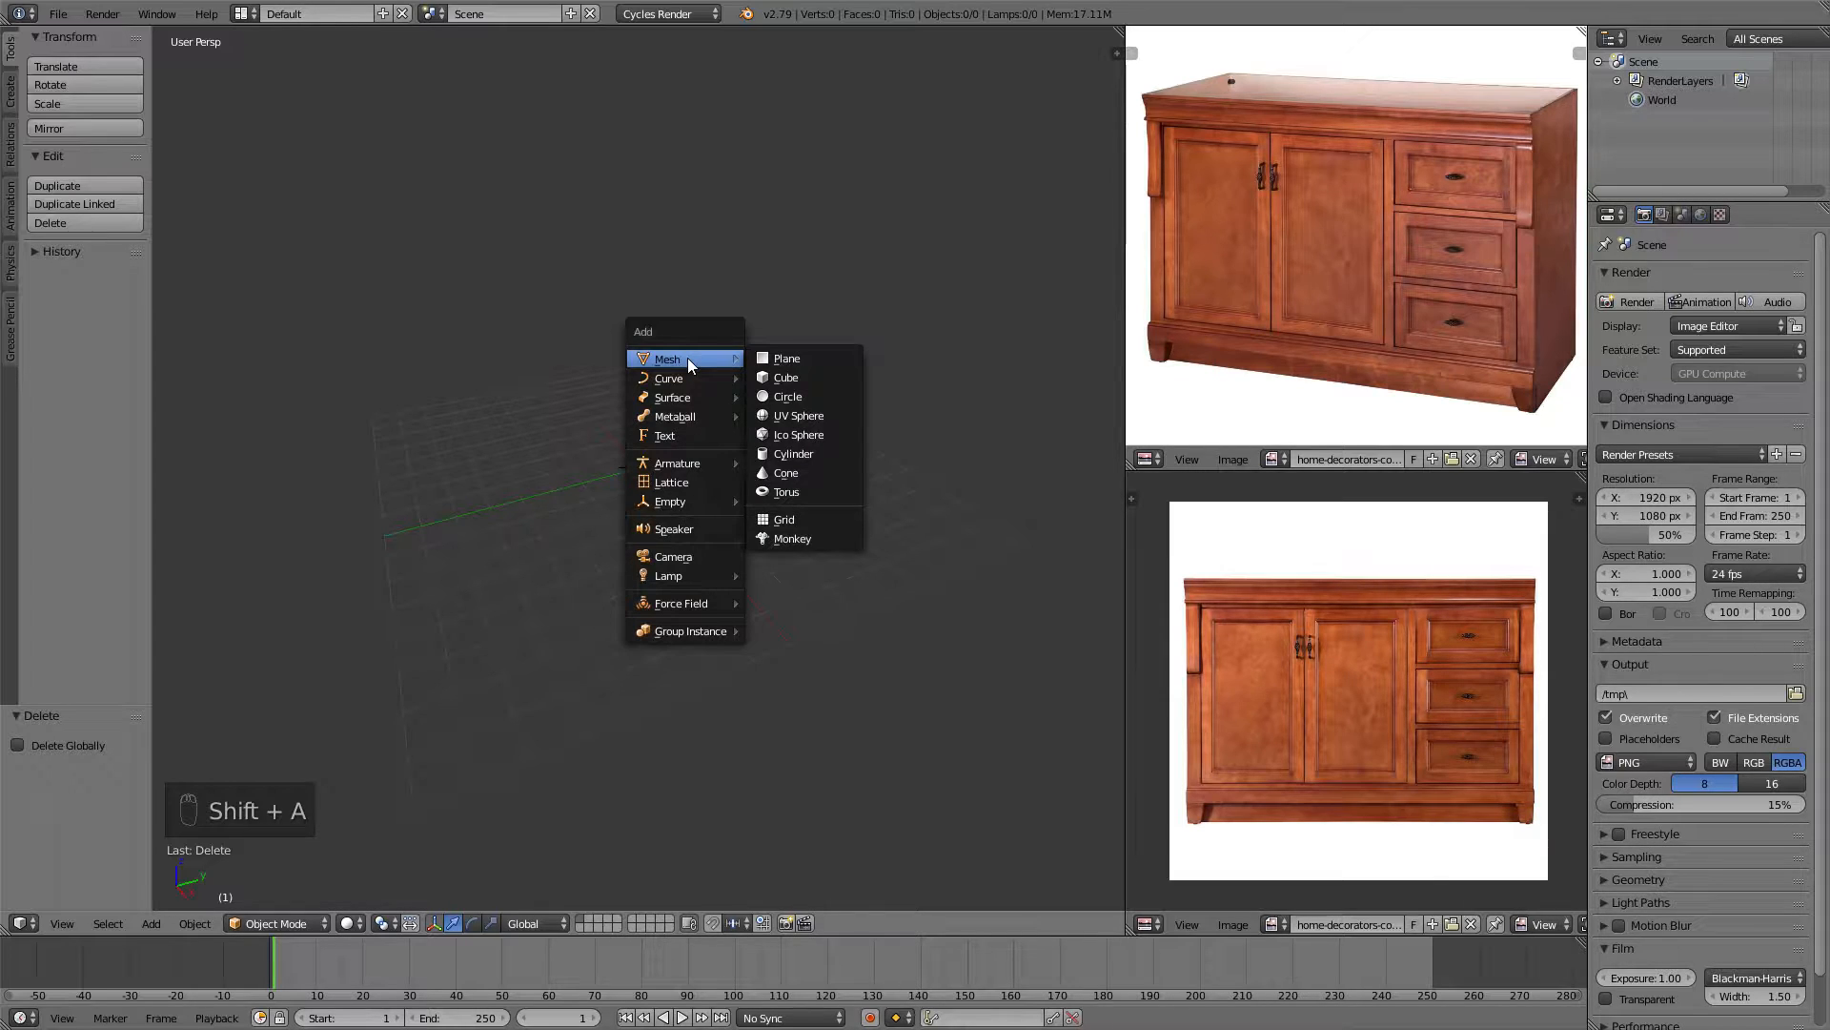
click(824, 380)
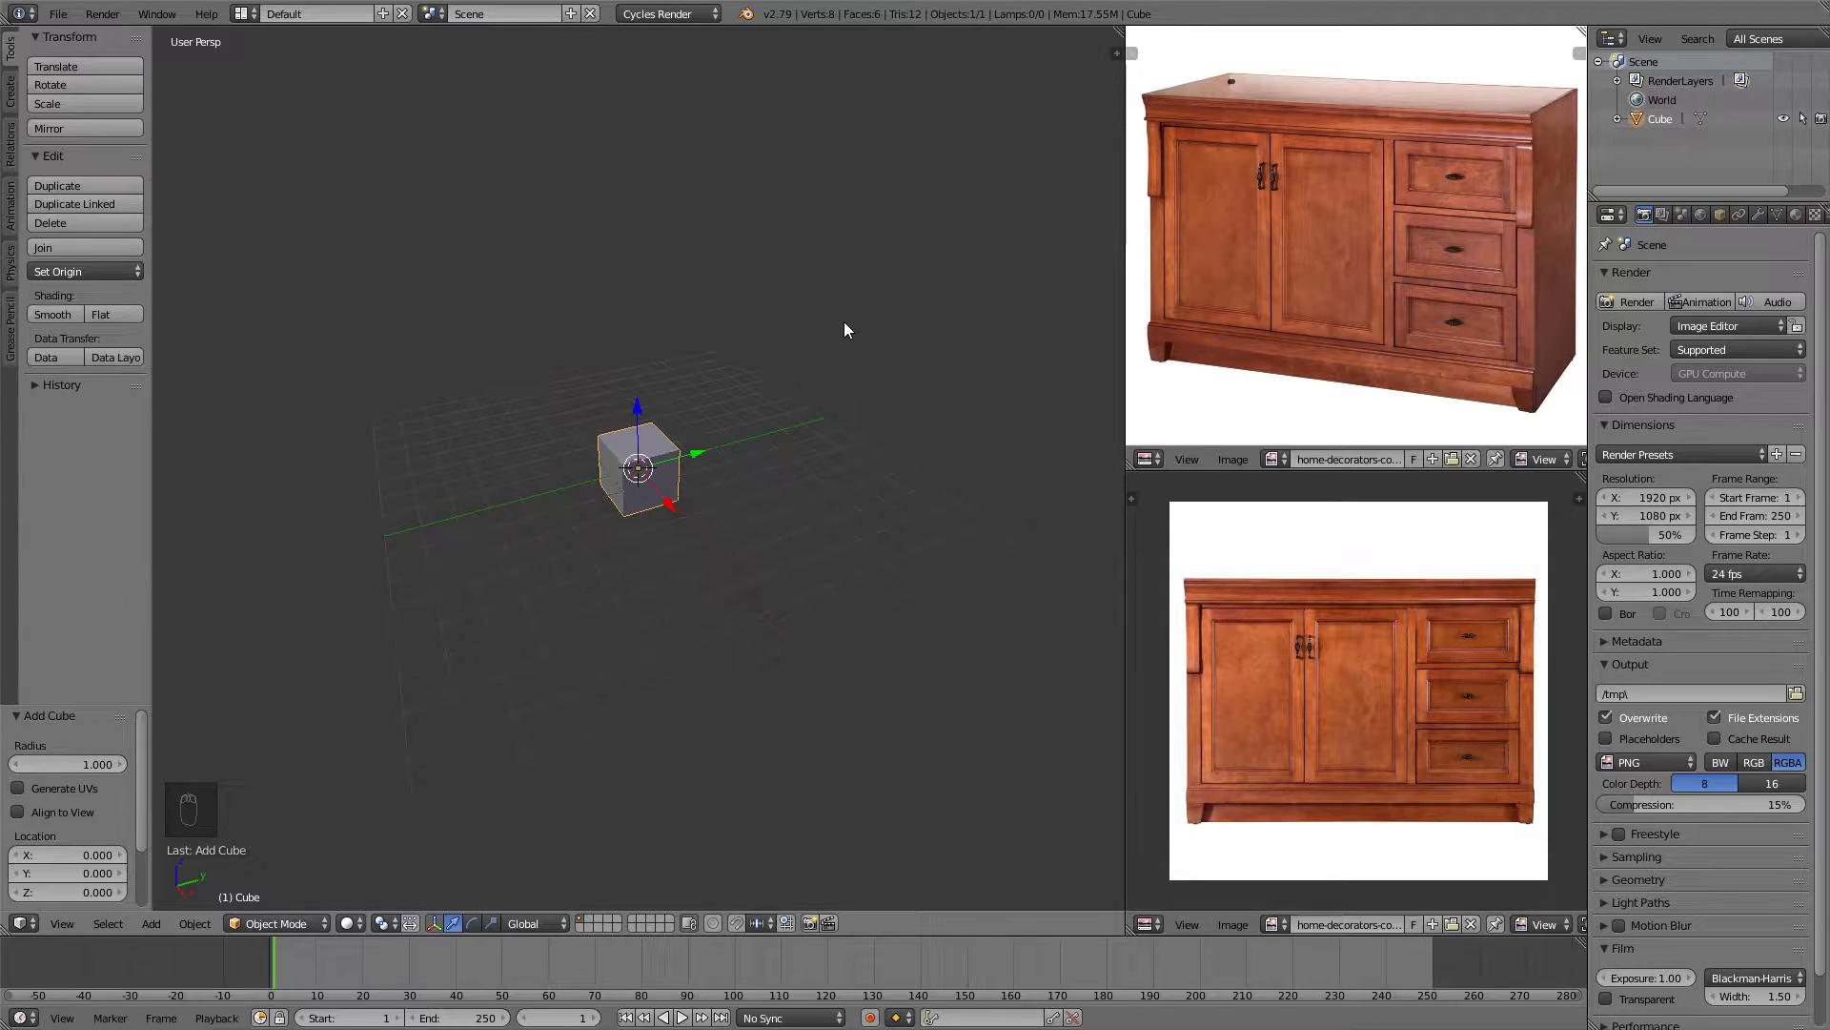
scroll(782, 384, up, 4)
middle_drag(781, 383, 554, 445)
mouse_move(559, 433)
middle_down()
mouse_move(695, 372)
mouse_move(592, 436)
middle_up()
middle_drag(811, 522, 749, 358)
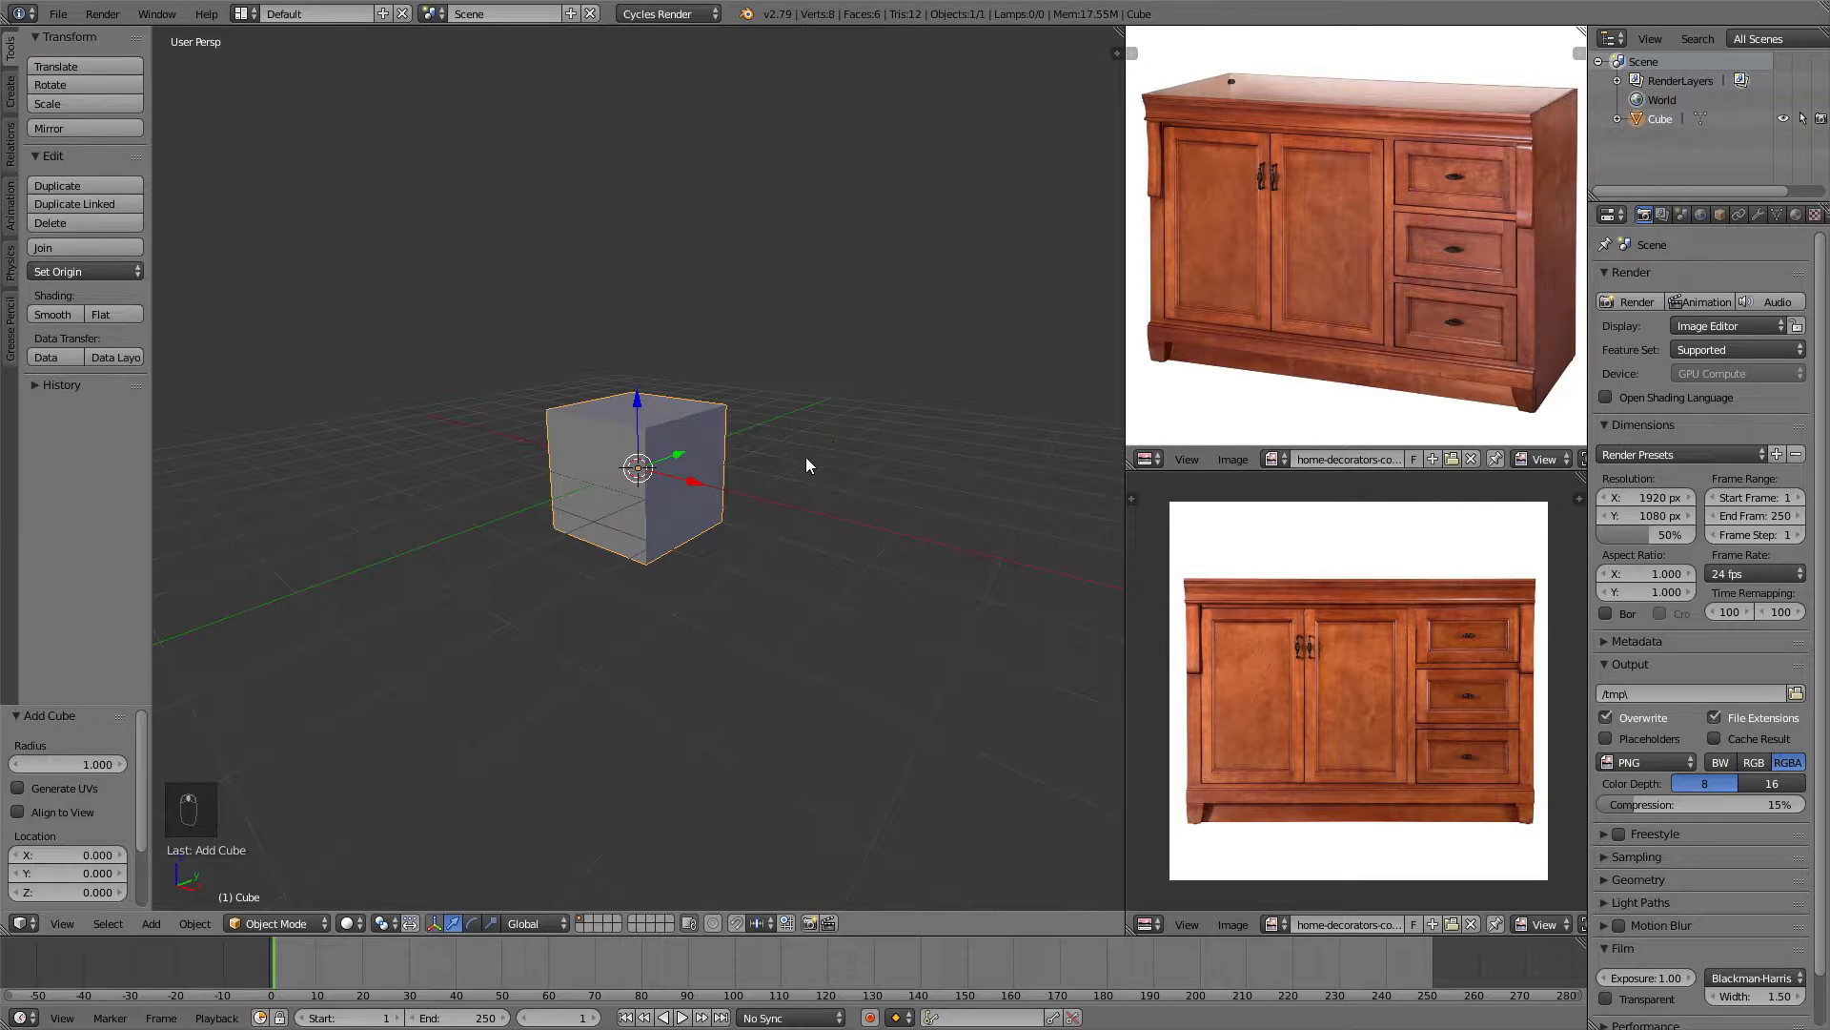
Show the 3D view's properties with the cube's location, rotation, scale and dimensions.
key(g)
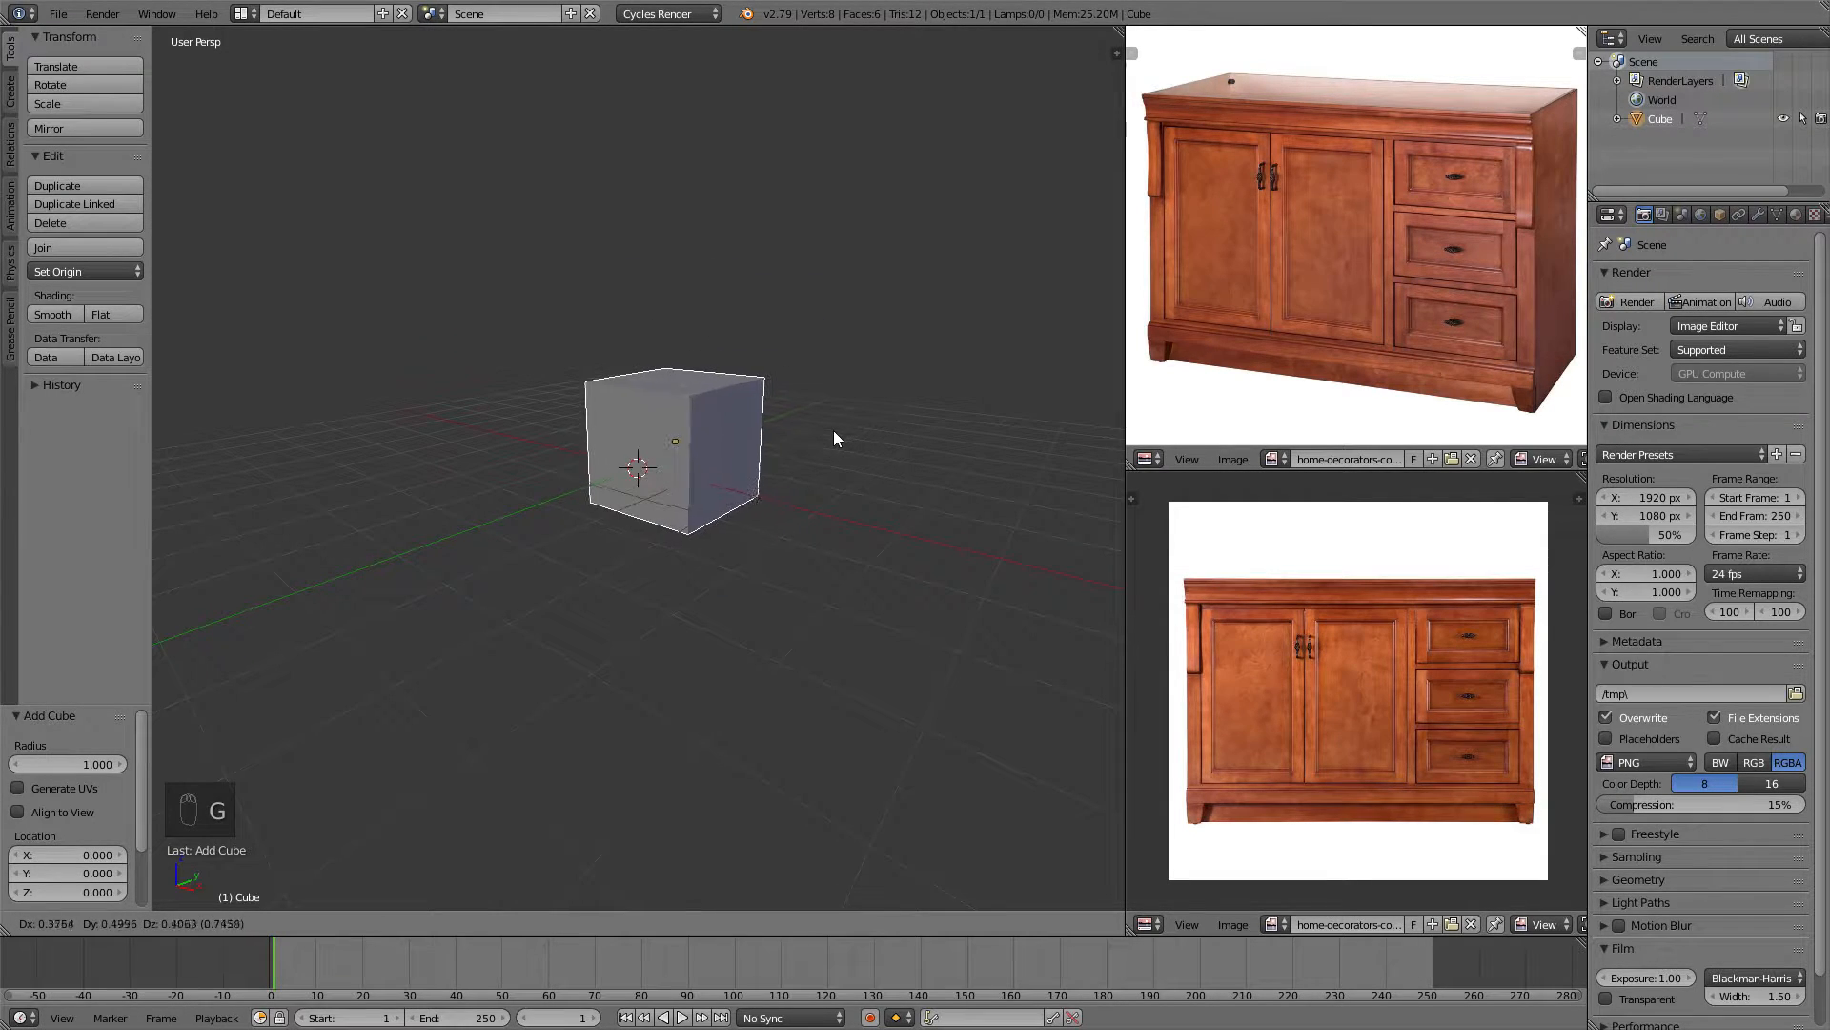
right_click(833, 431)
key(n)
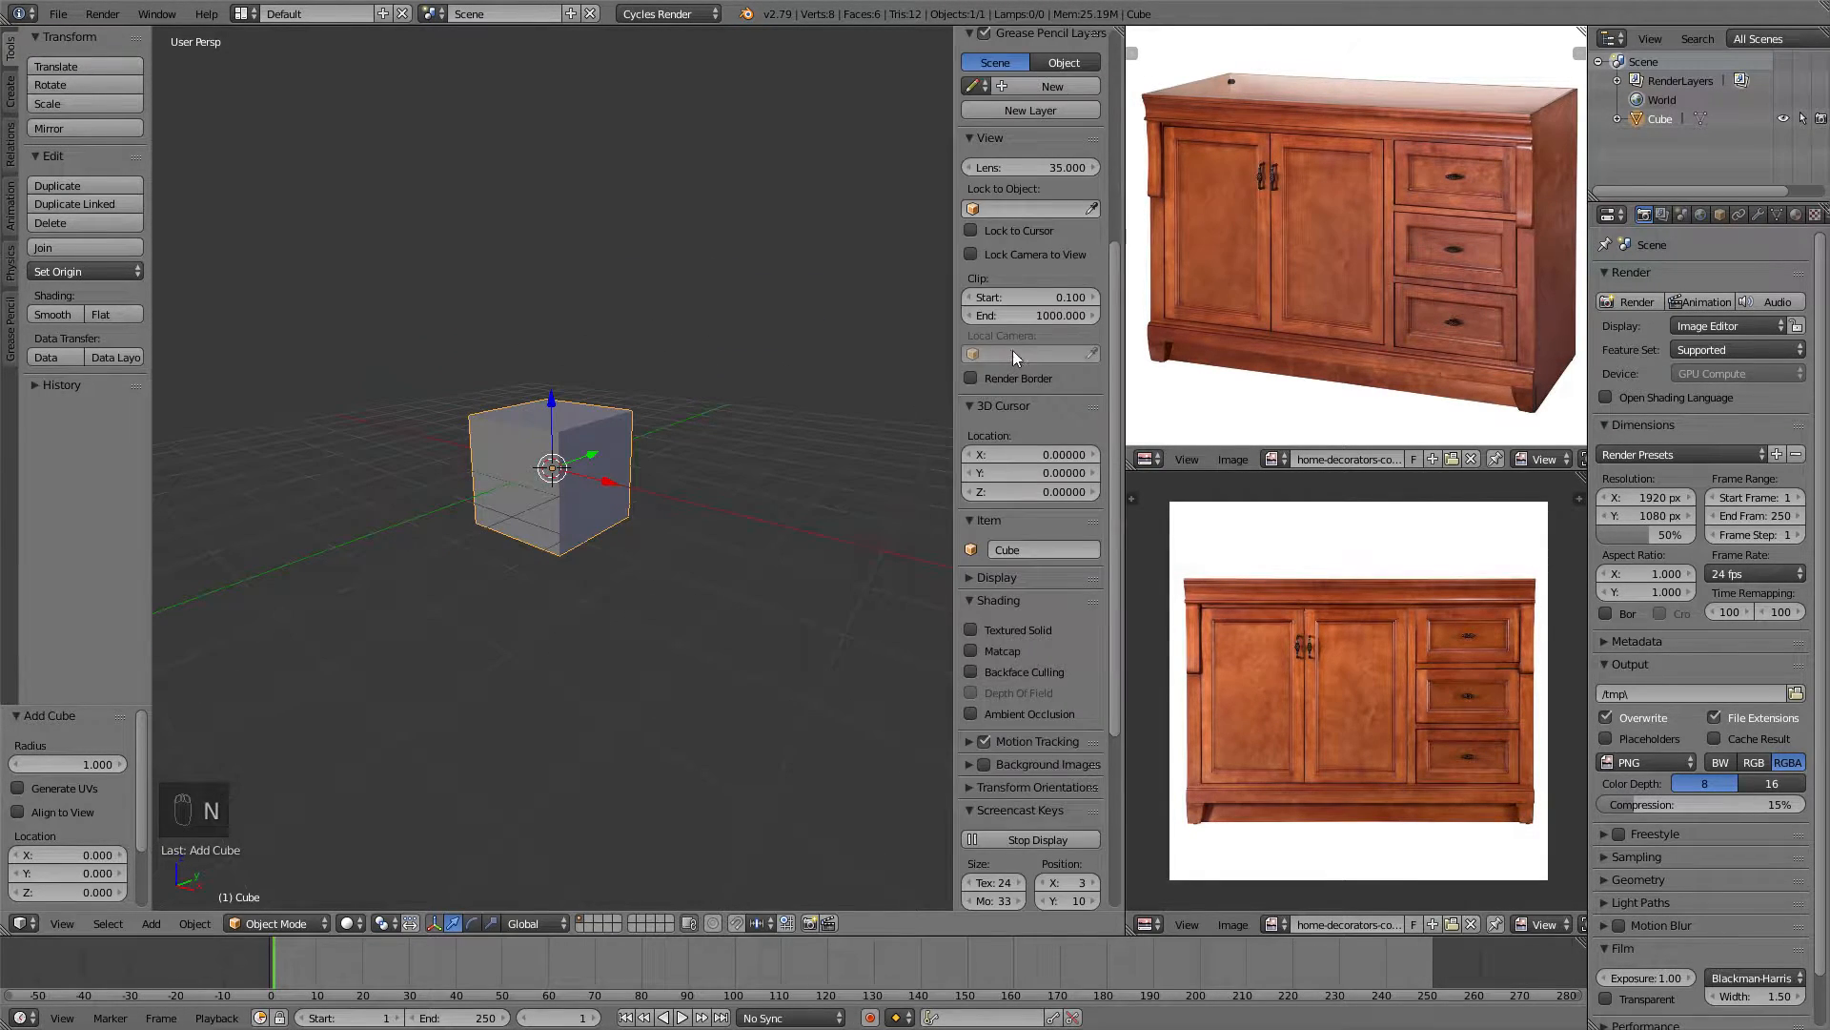
scroll(1013, 350, up, 8)
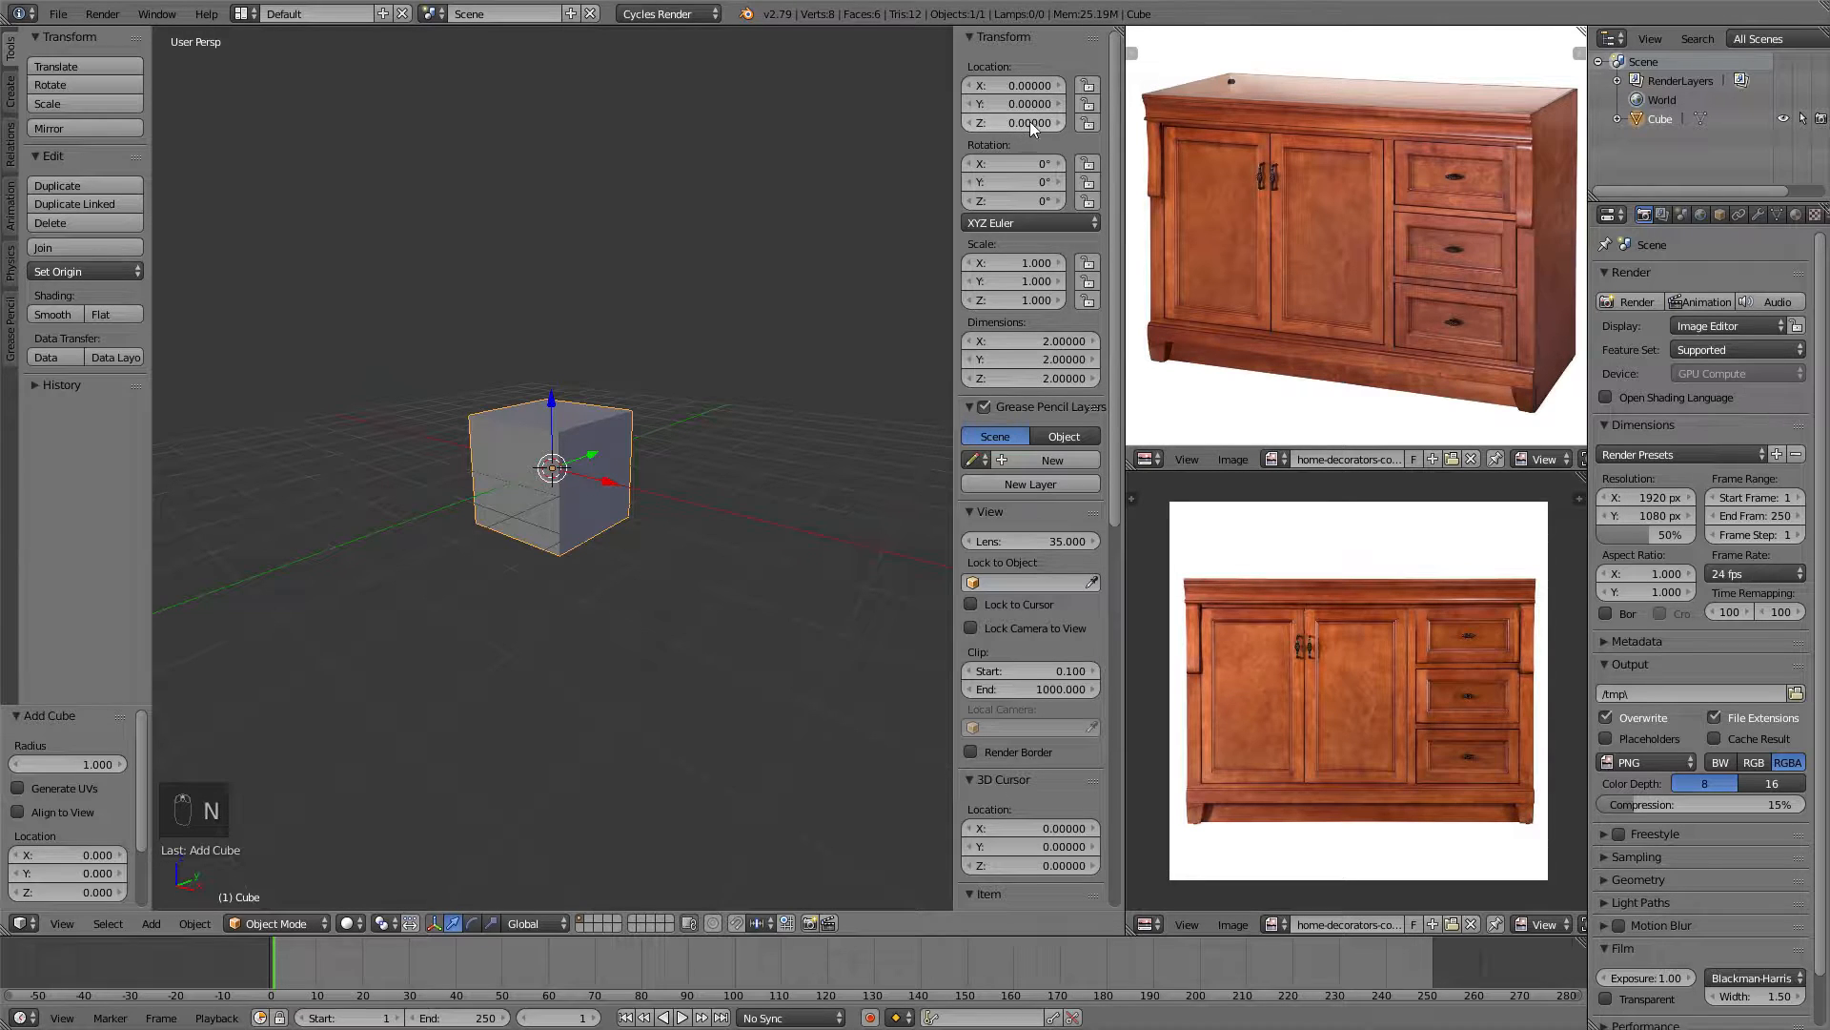
key(g)
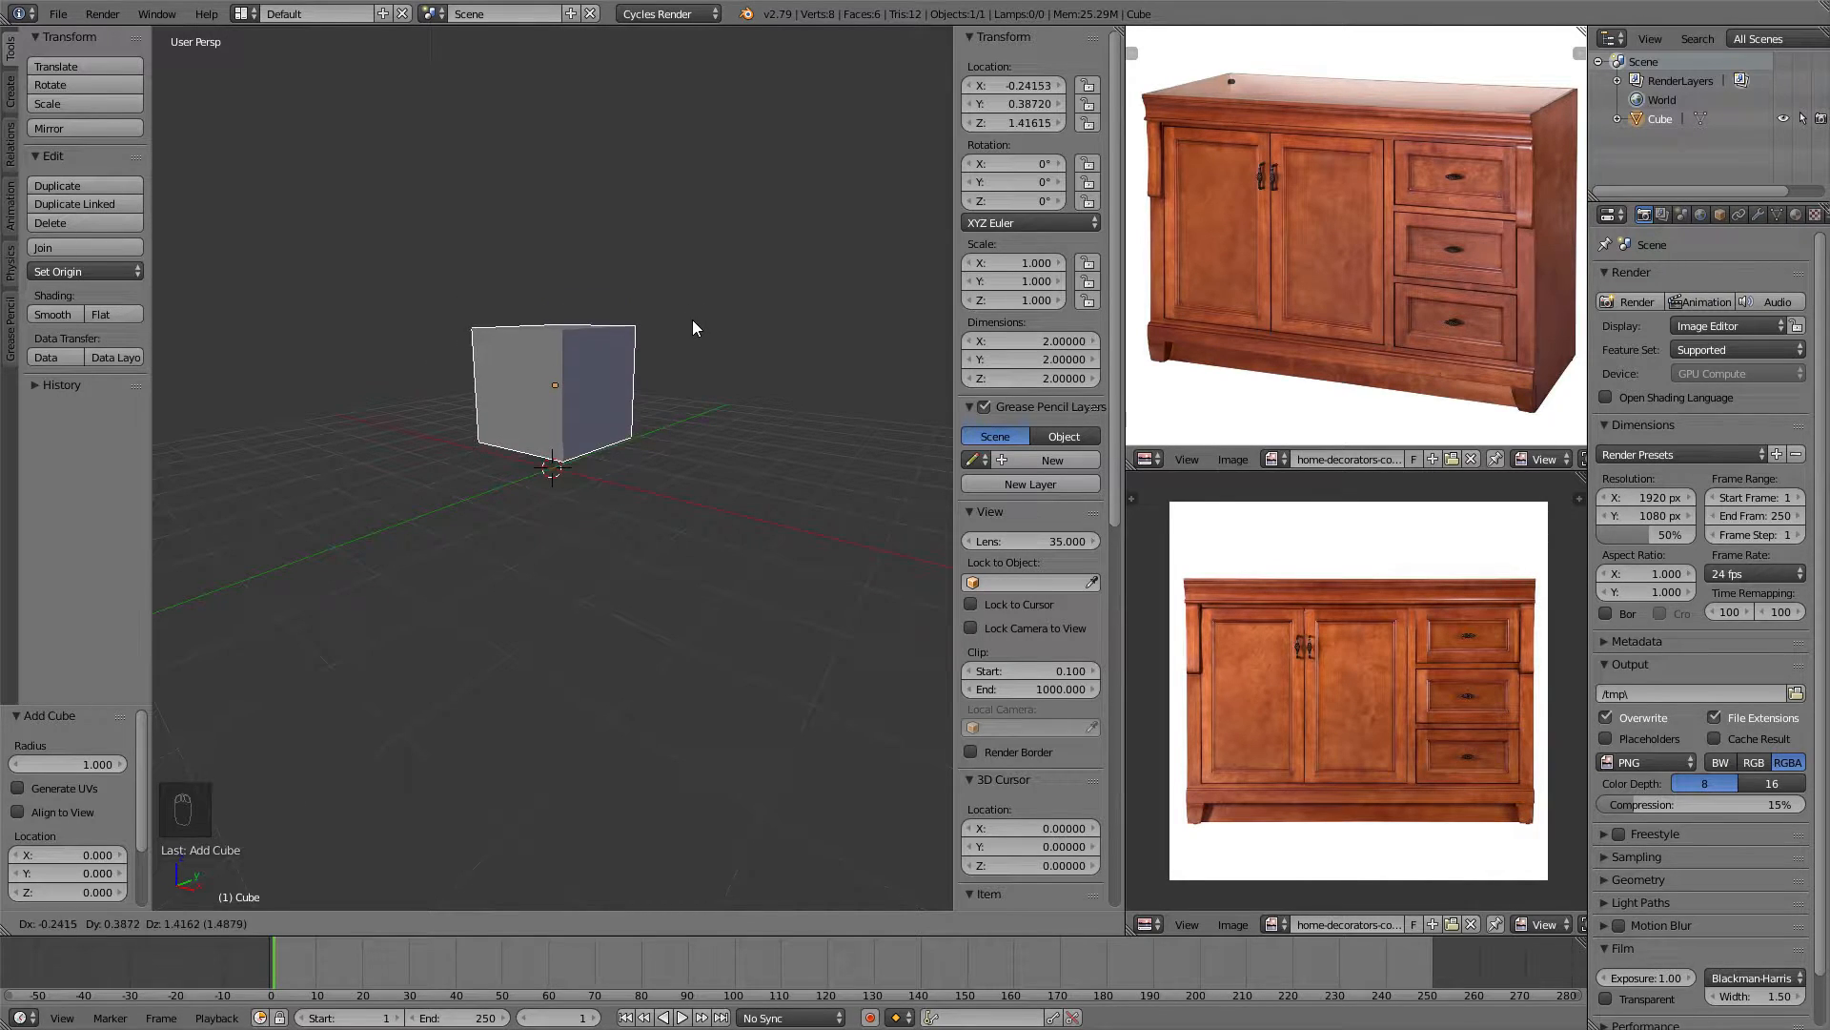
right_click(709, 341)
middle_drag(587, 289, 672, 329)
key(g)
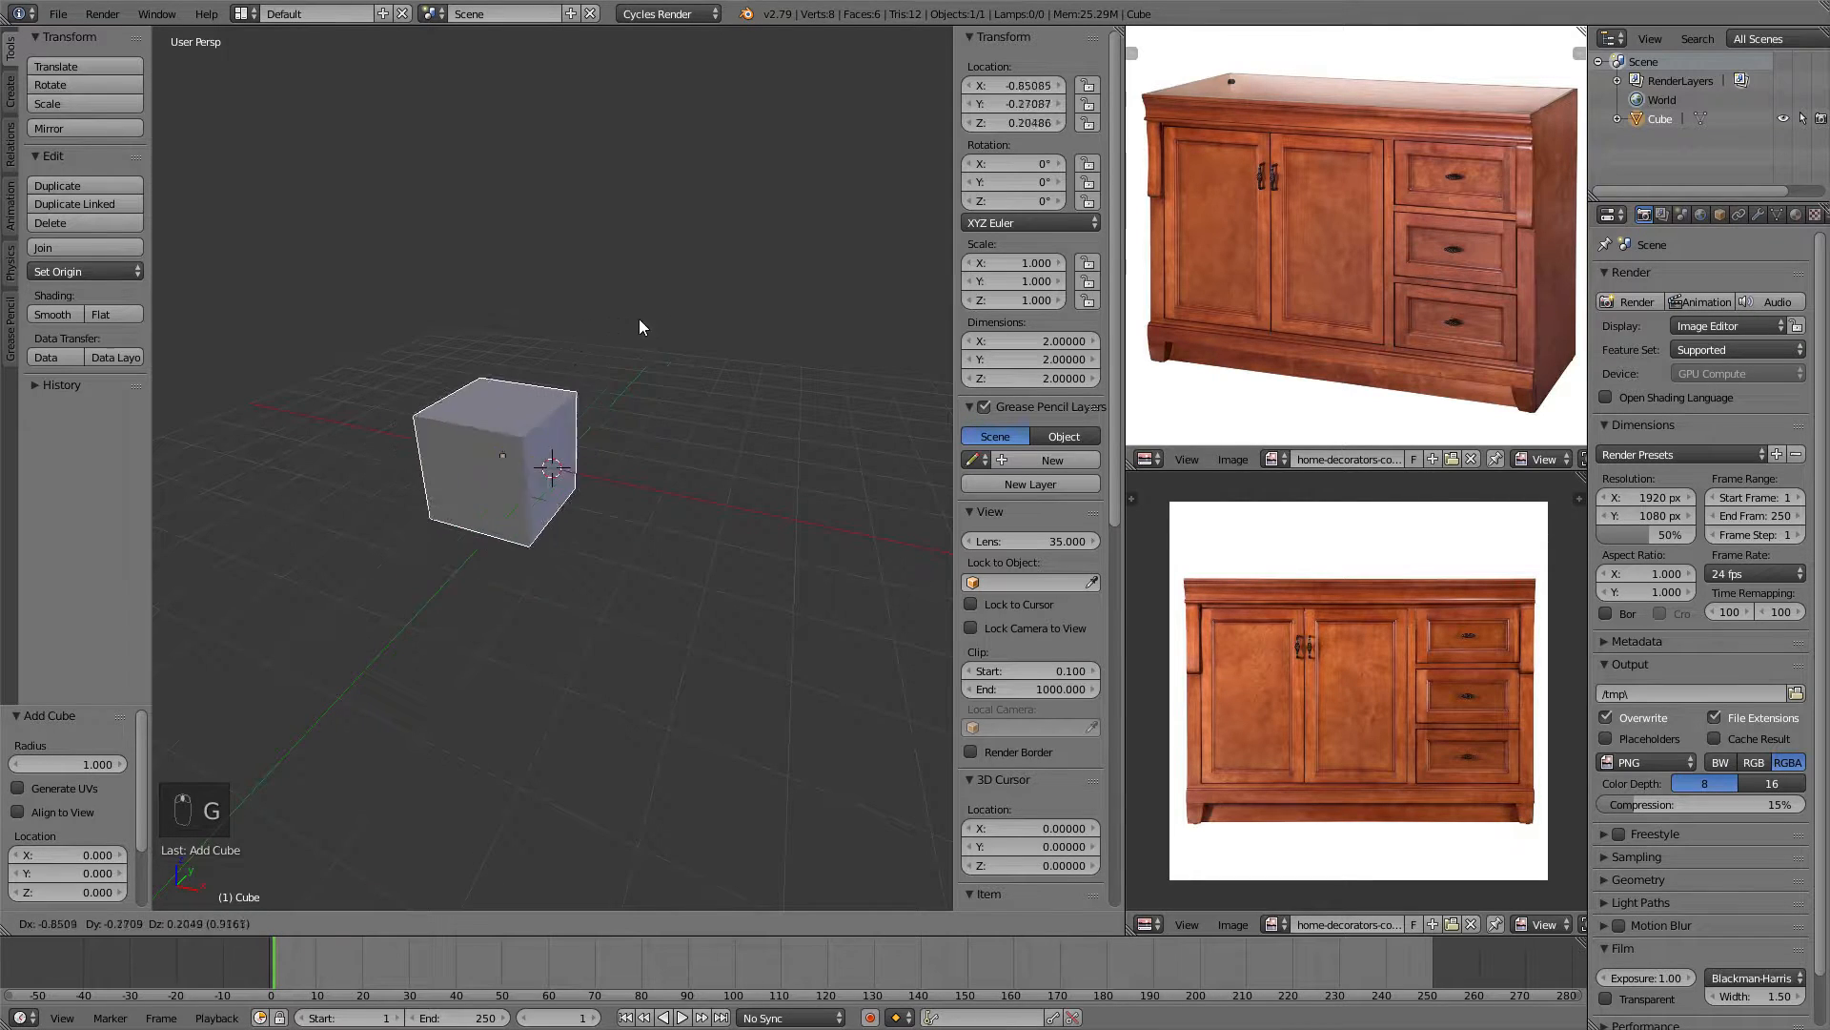
key(z)
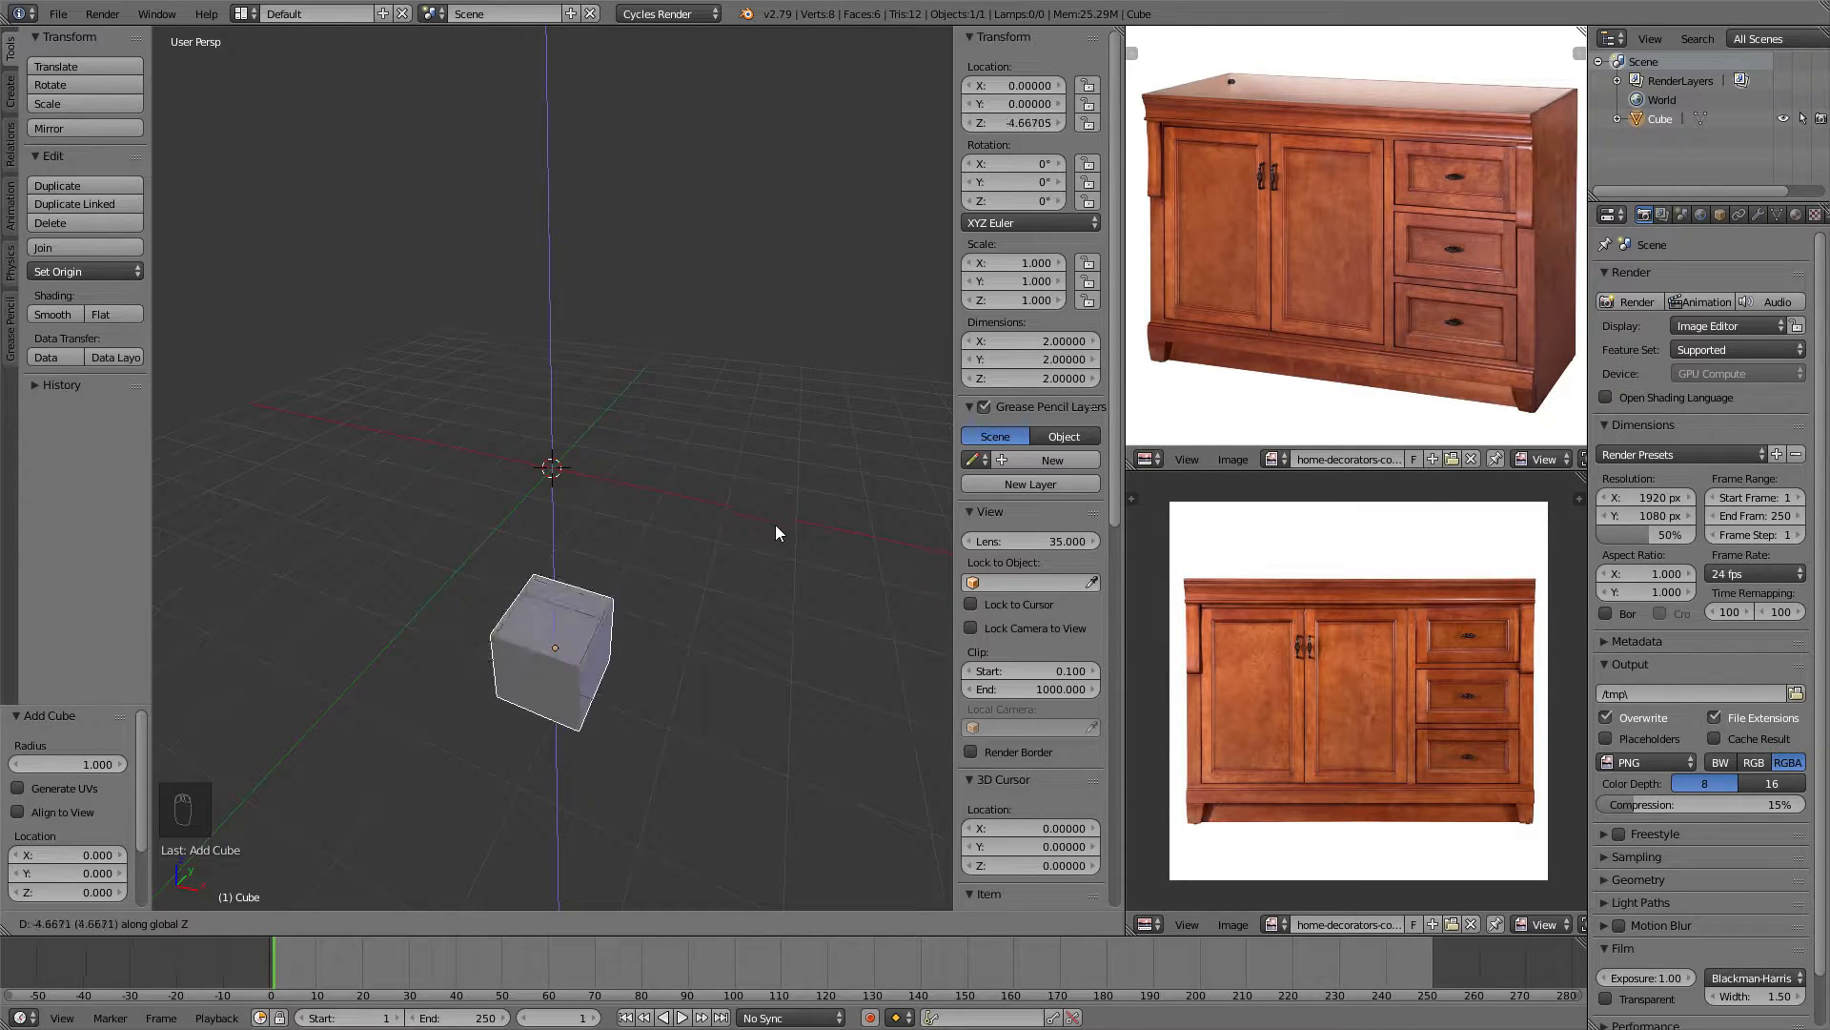
key(g)
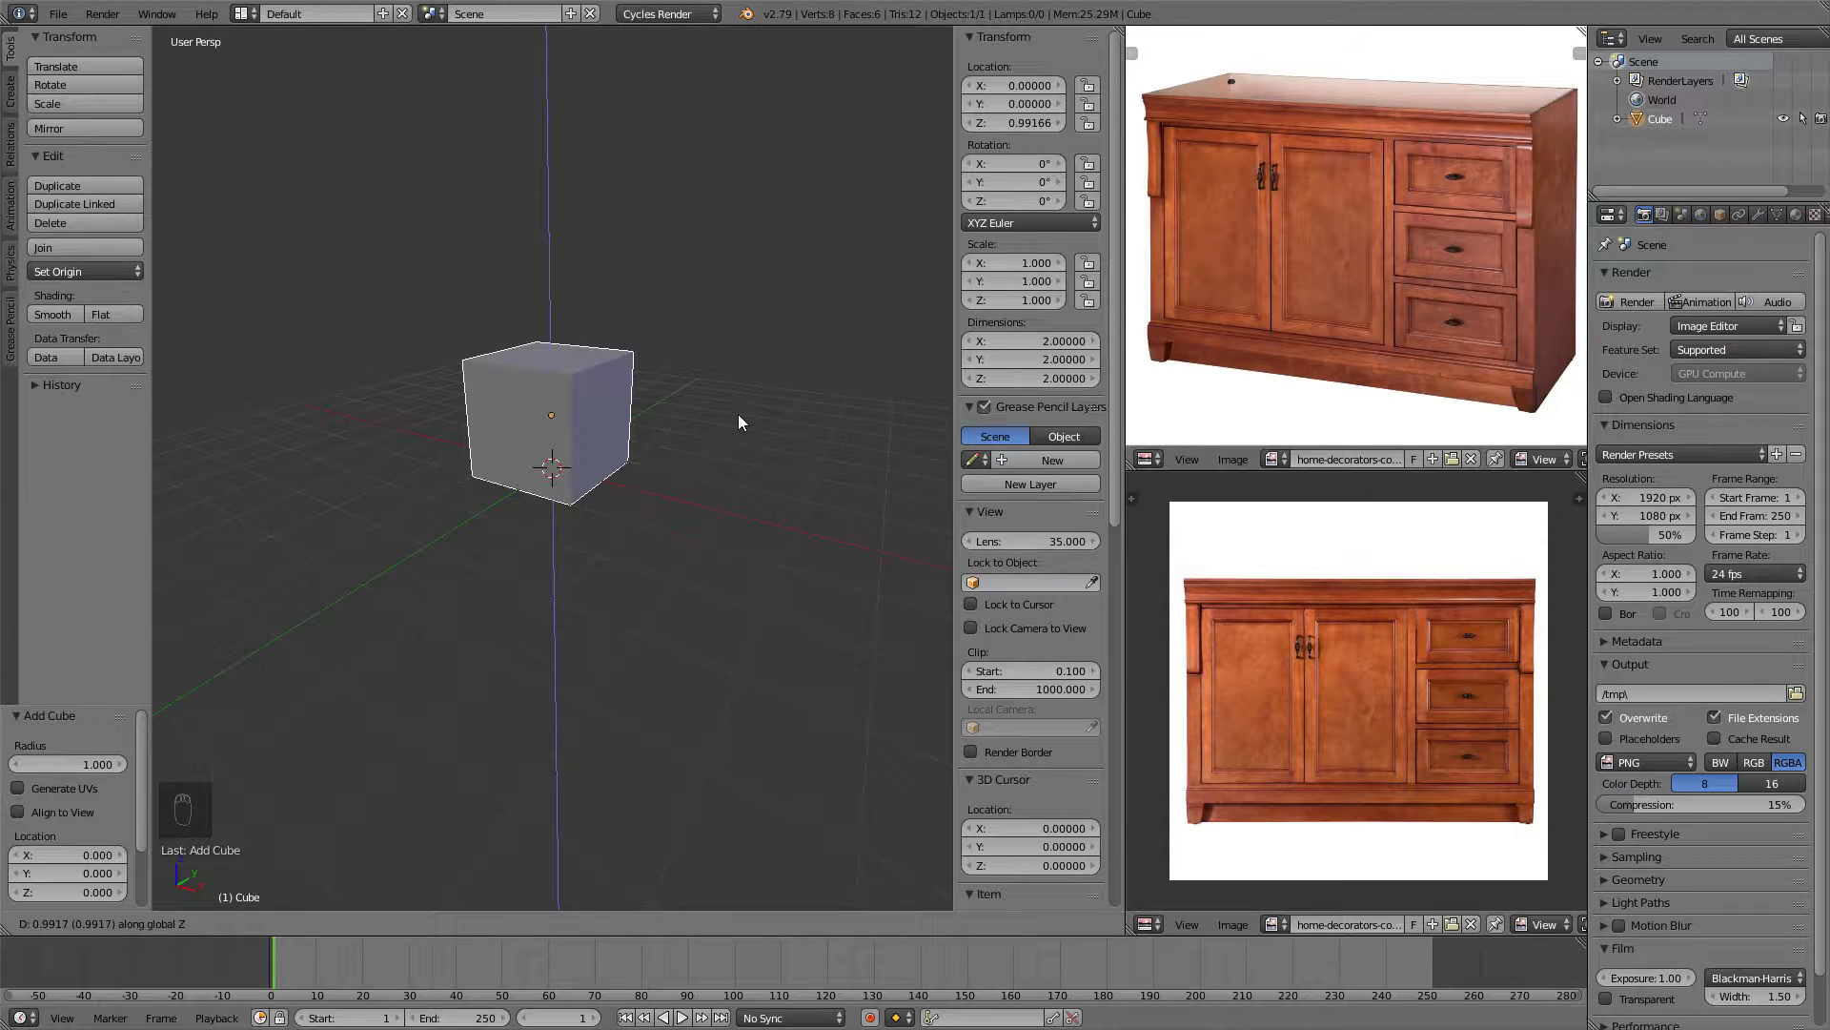
key(Escape)
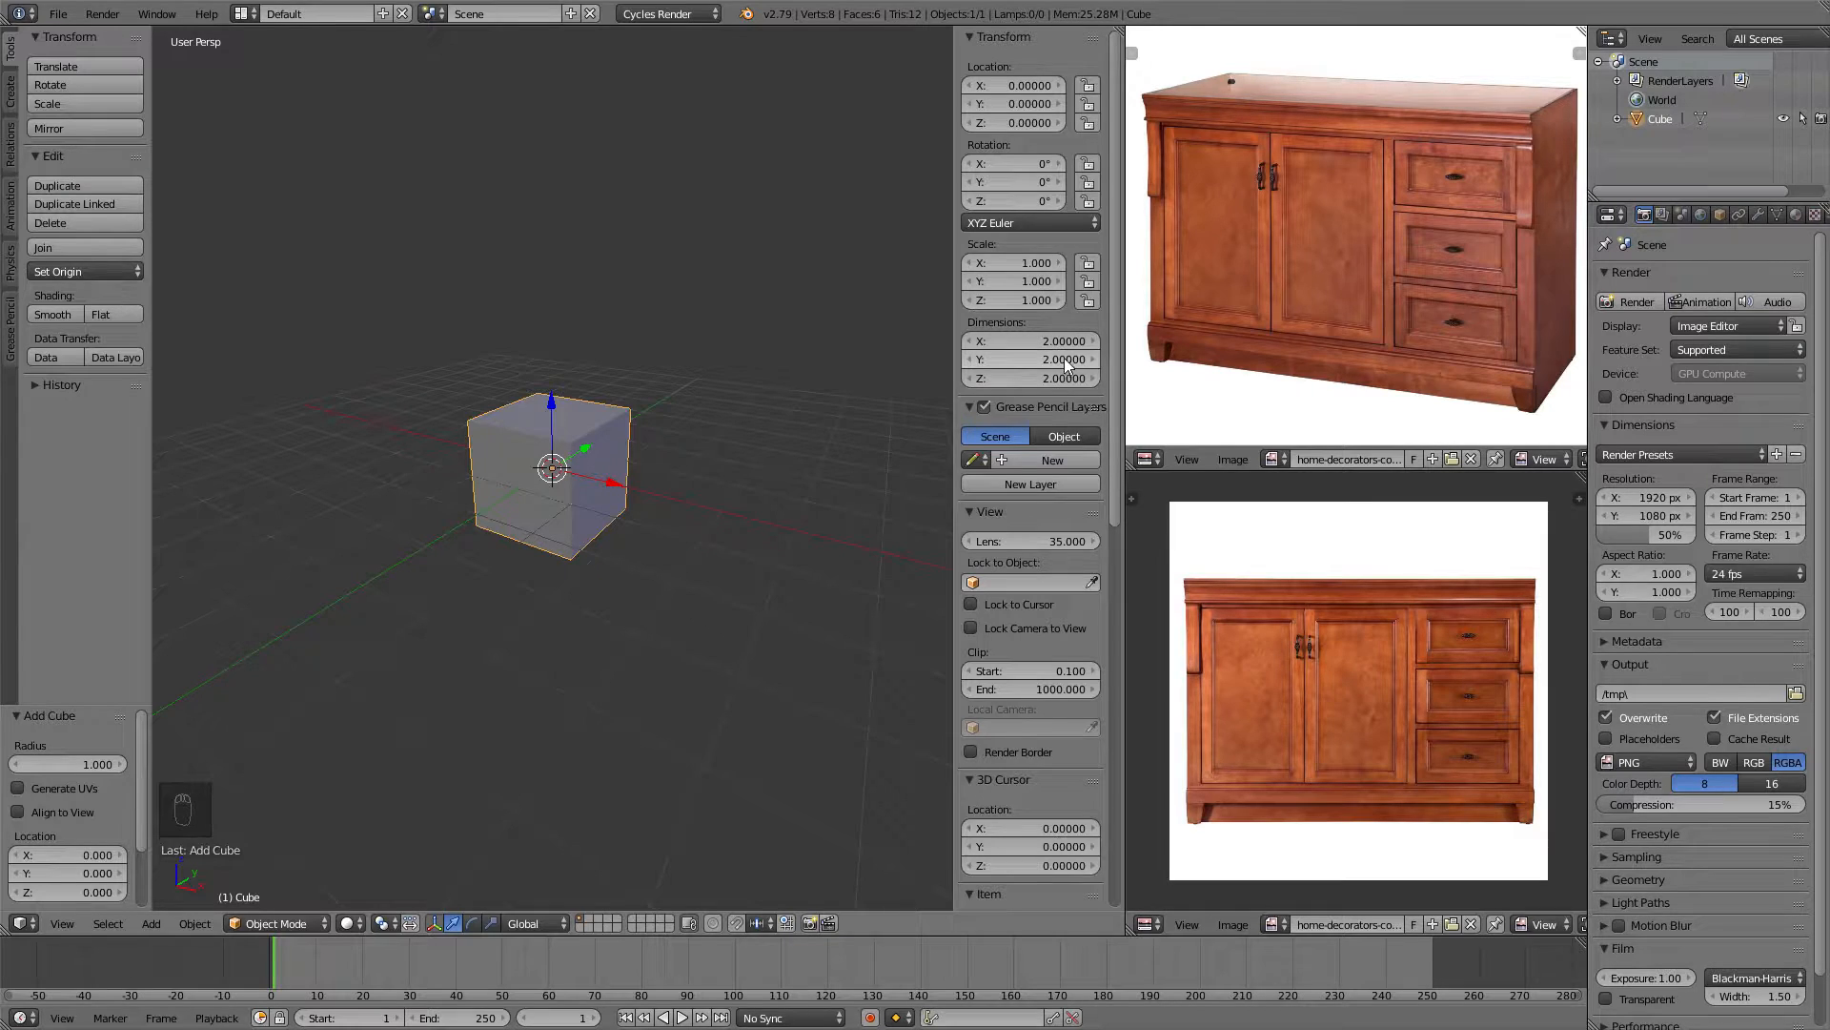
Move the cube up 1 unit along the global Z axis.
middle_drag(734, 405, 571, 477)
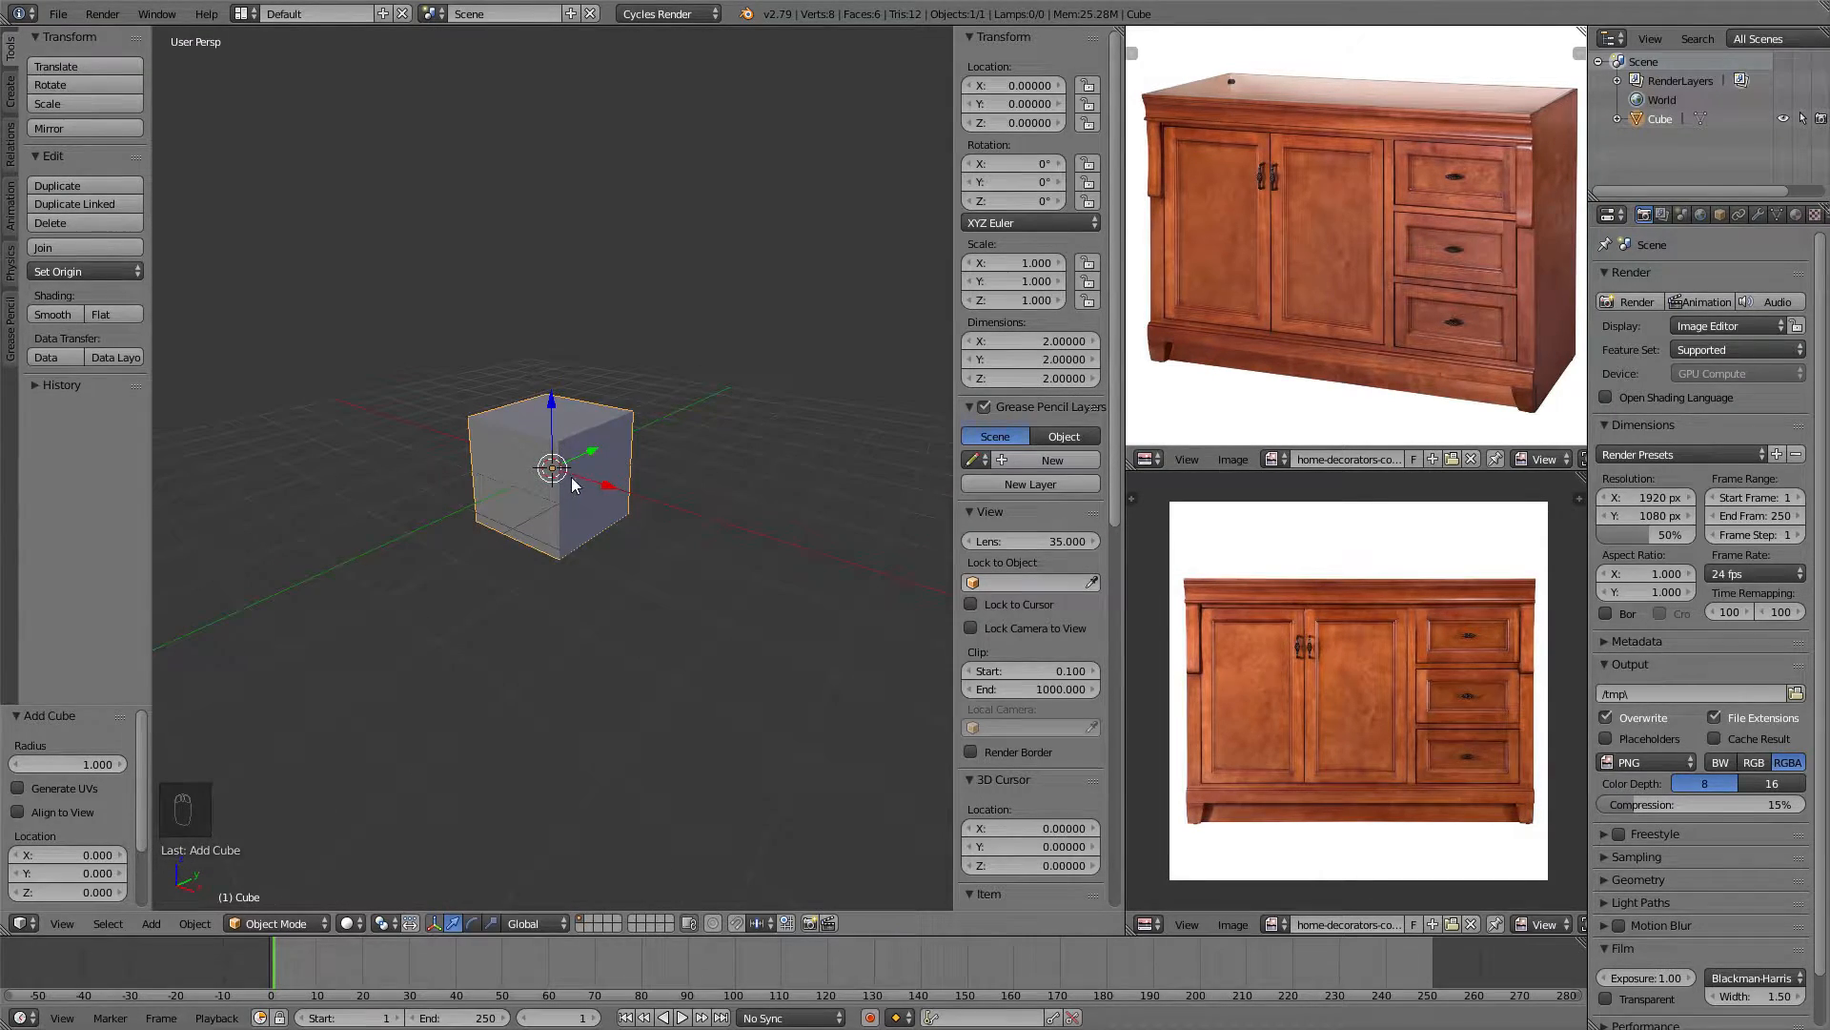
middle_drag(846, 355, 906, 318)
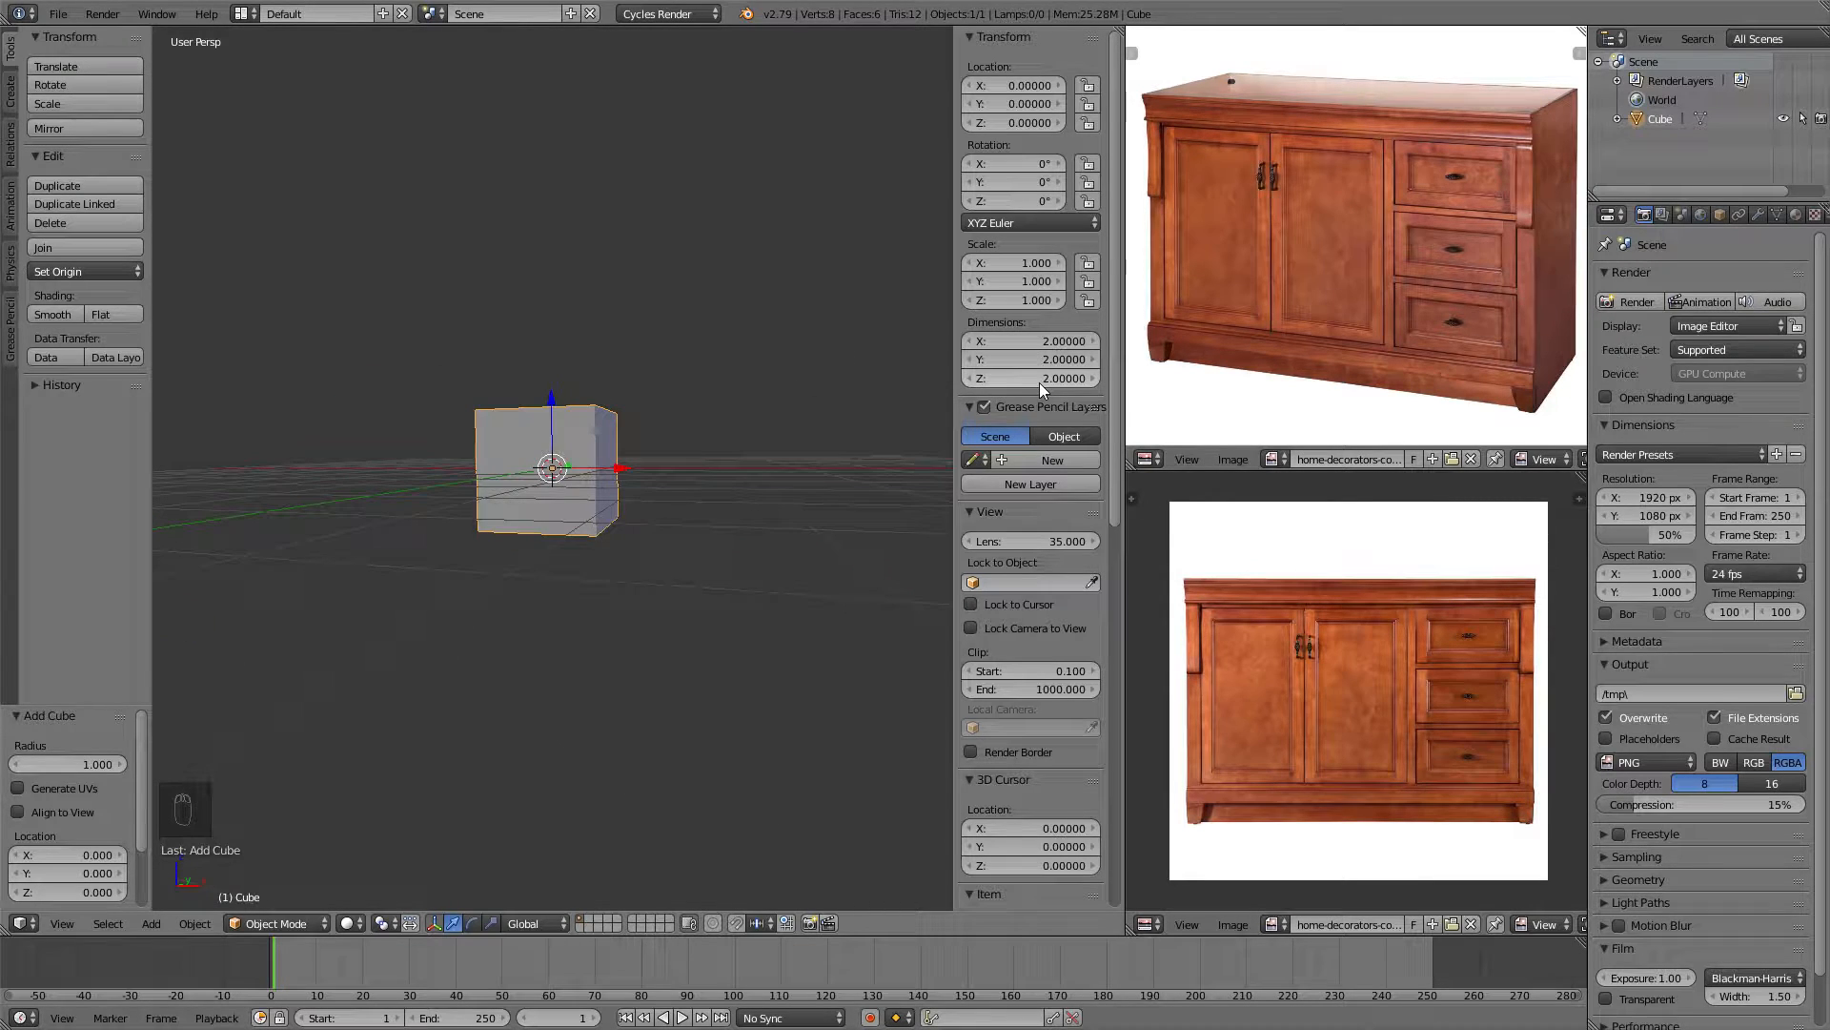
middle_drag(755, 234, 726, 250)
middle_drag(715, 339, 752, 371)
key(g)
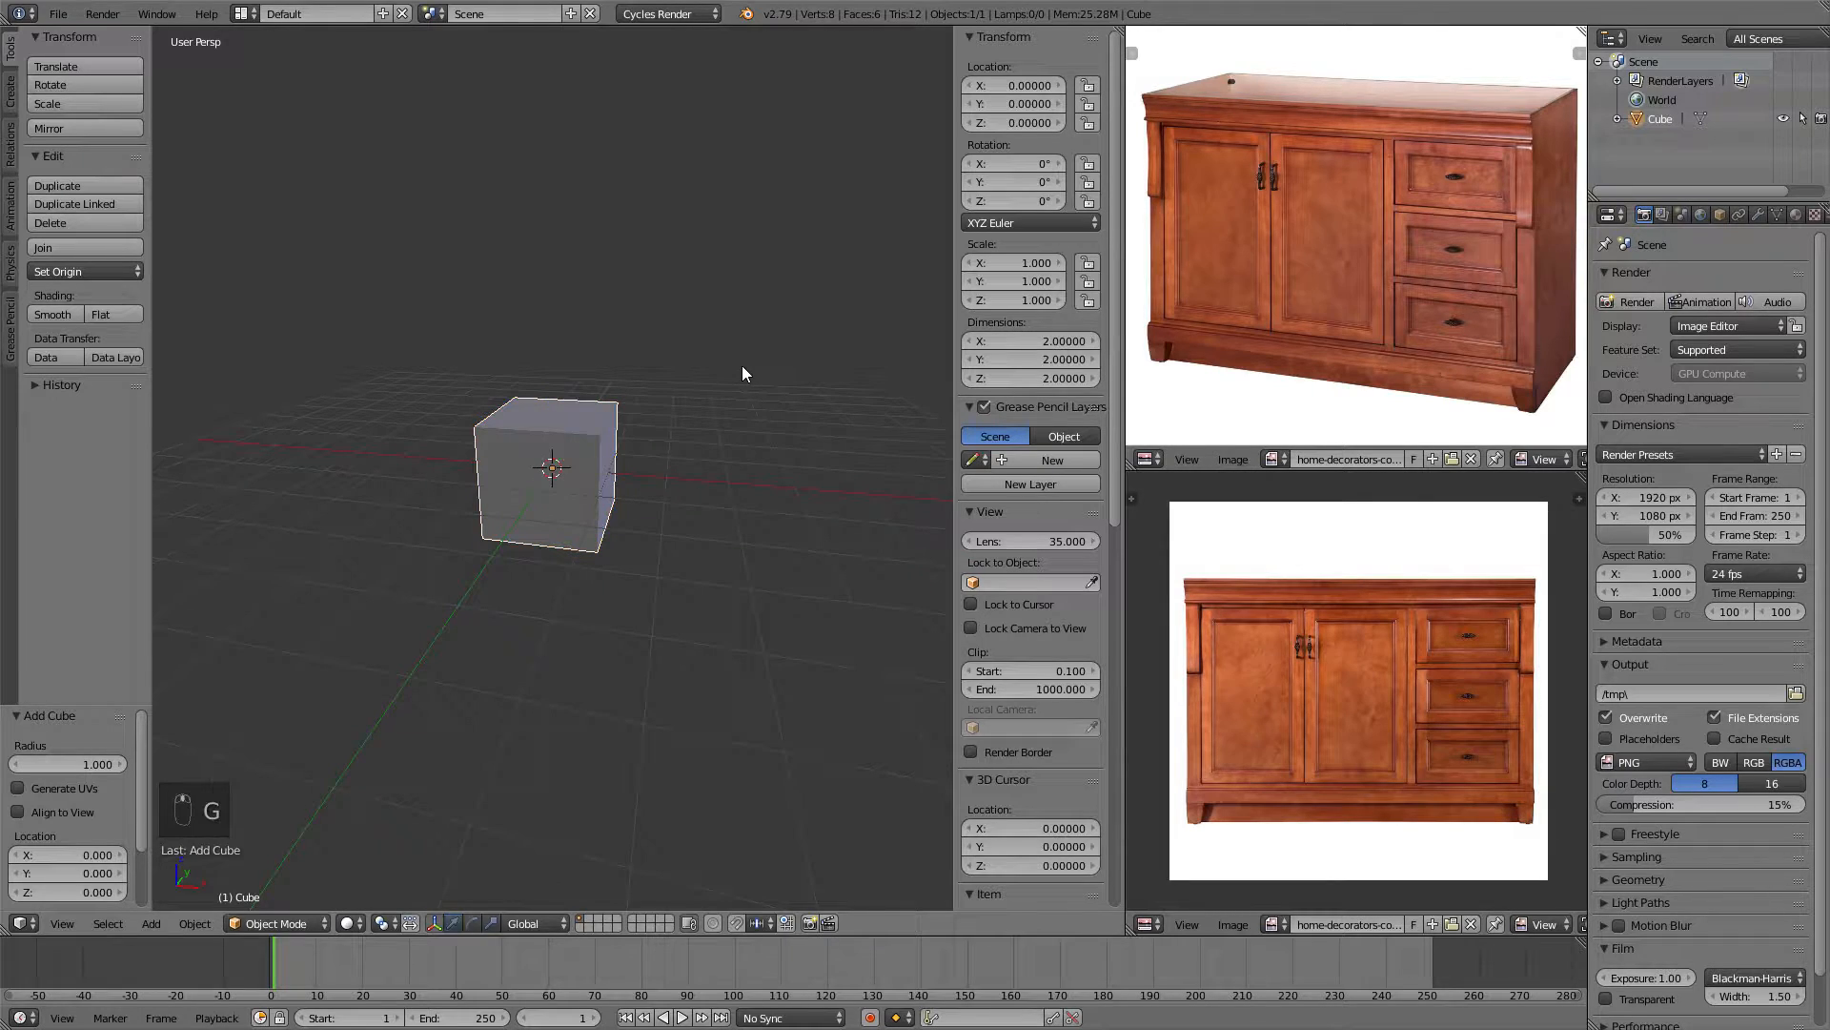
key(z)
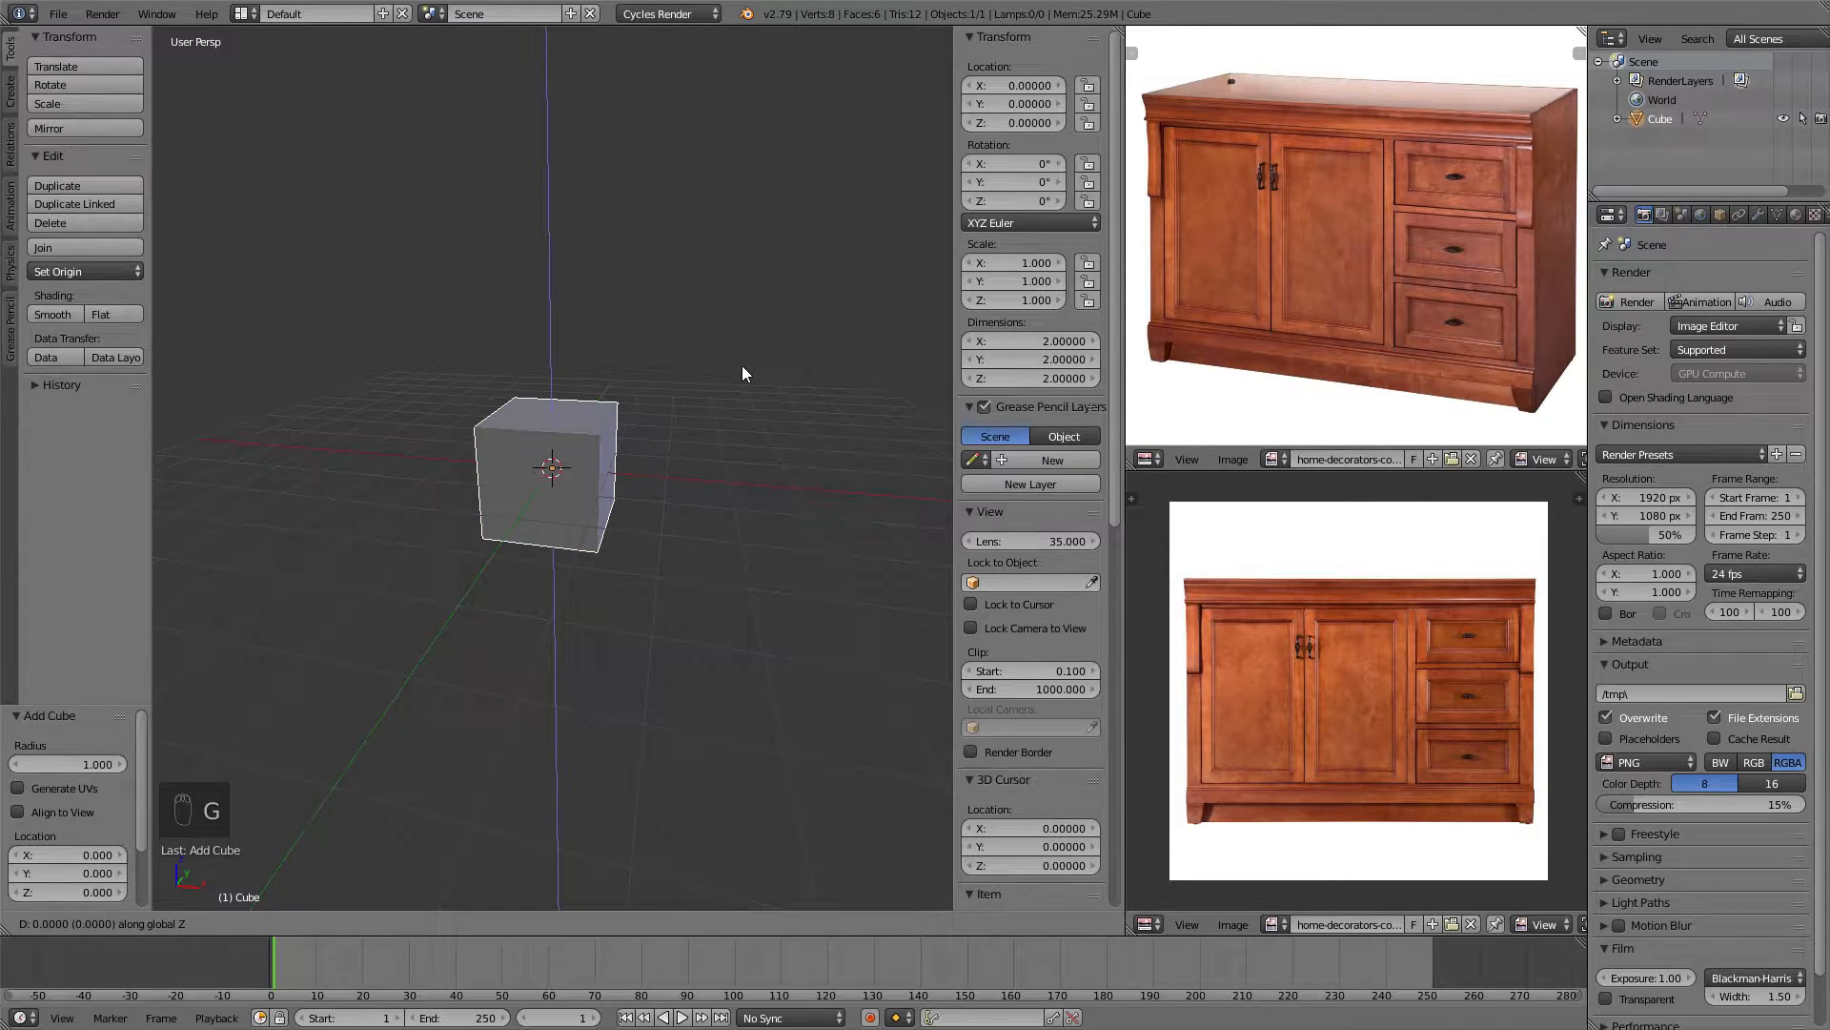
key(1)
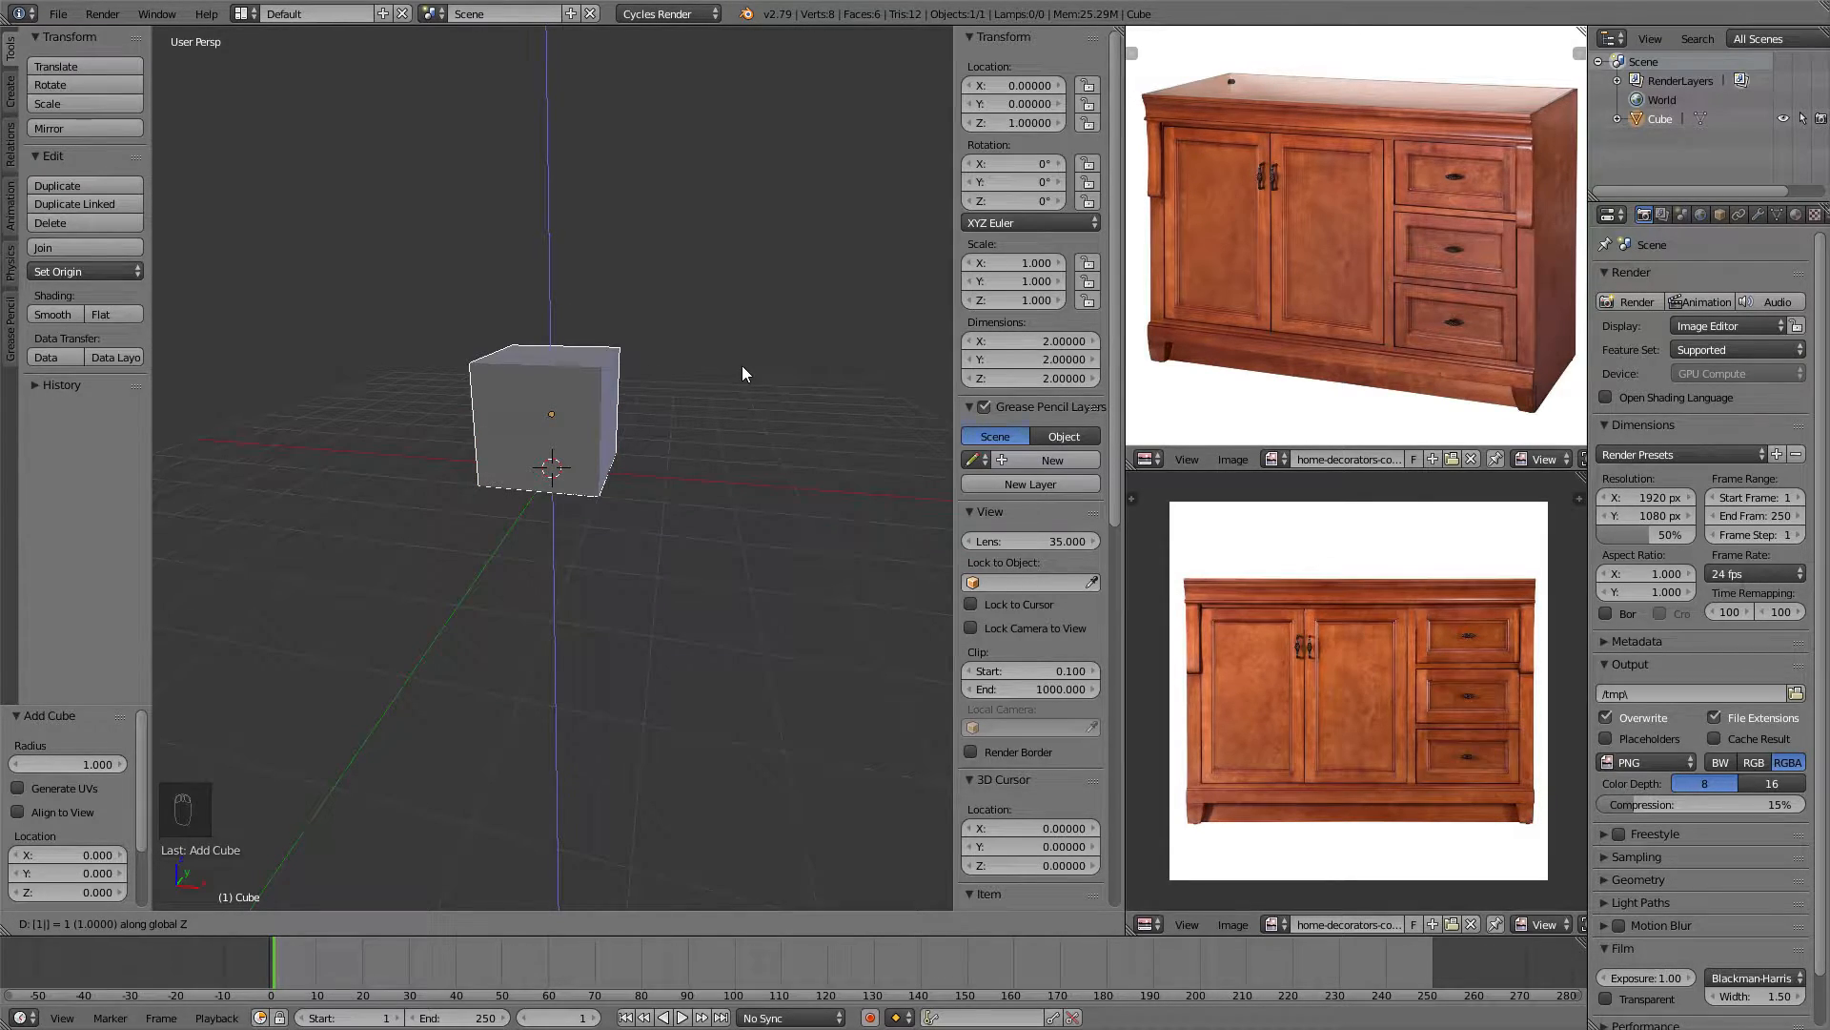
key(Return)
Examine the raised cube and the position of its origin point from several sides and up close.
middle_drag(765, 356, 637, 439)
middle_drag(372, 267, 560, 288)
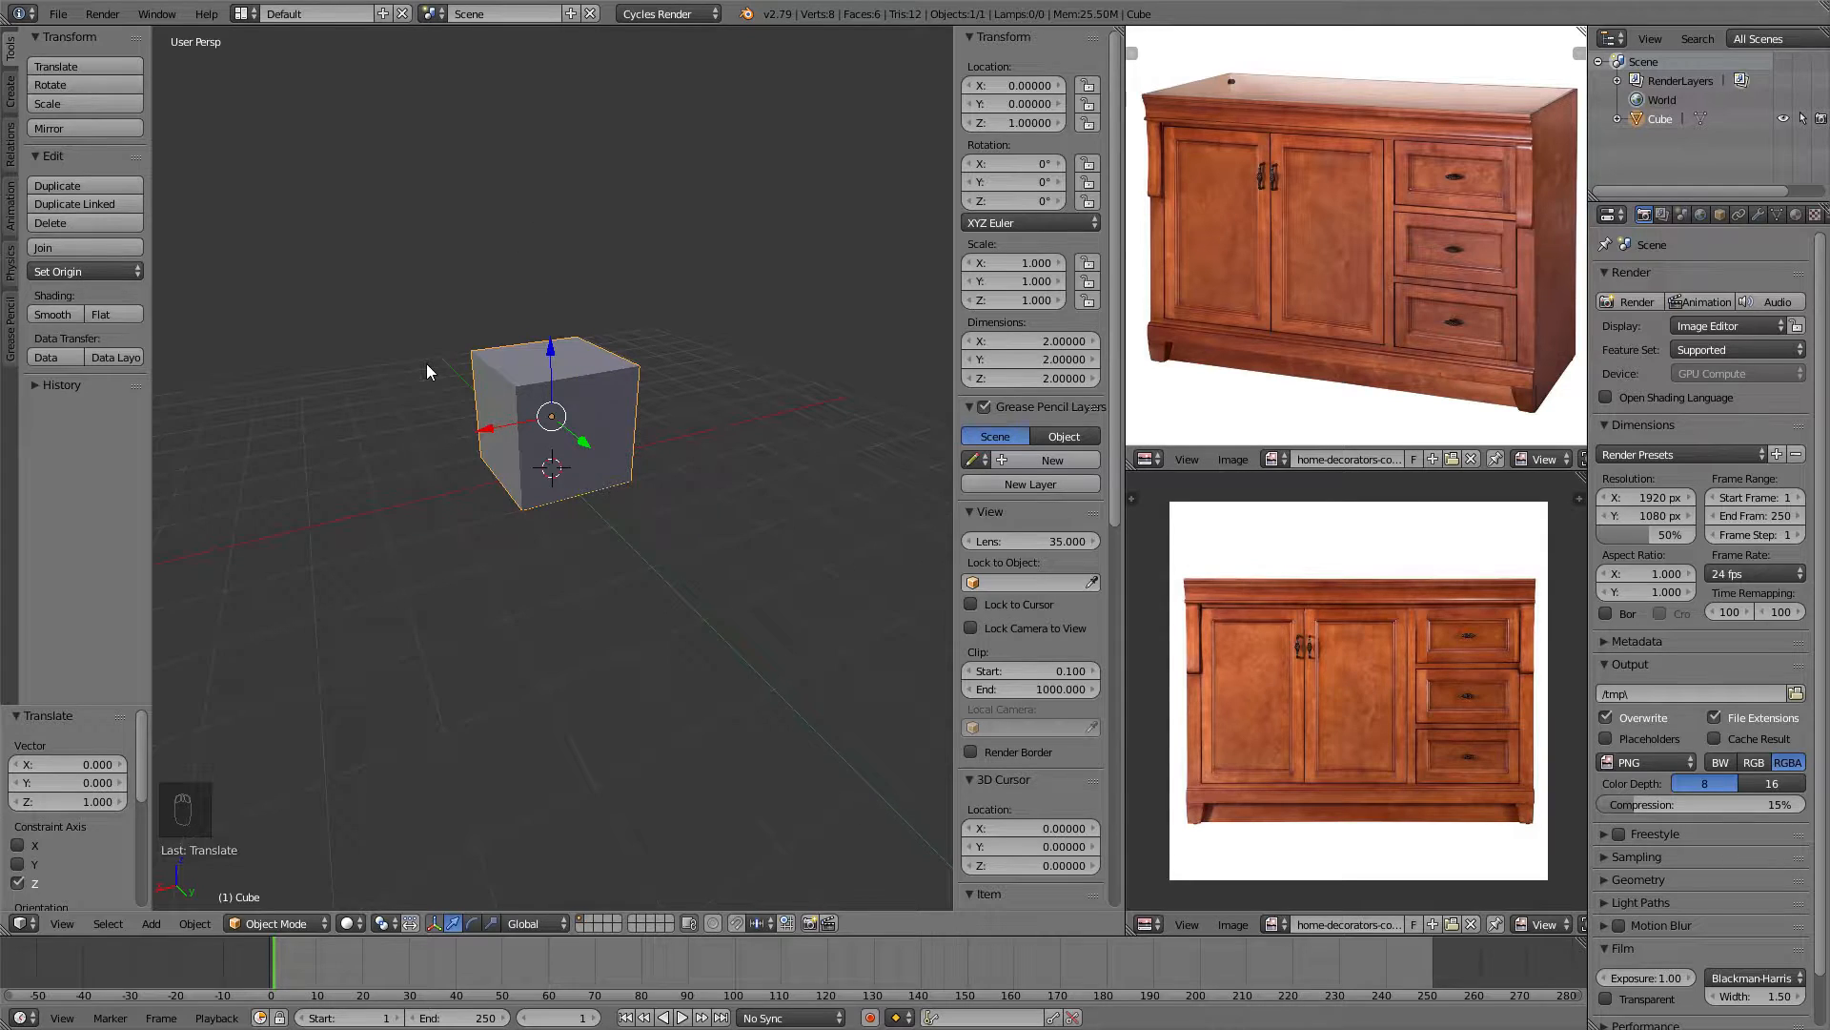
middle_drag(426, 364, 545, 398)
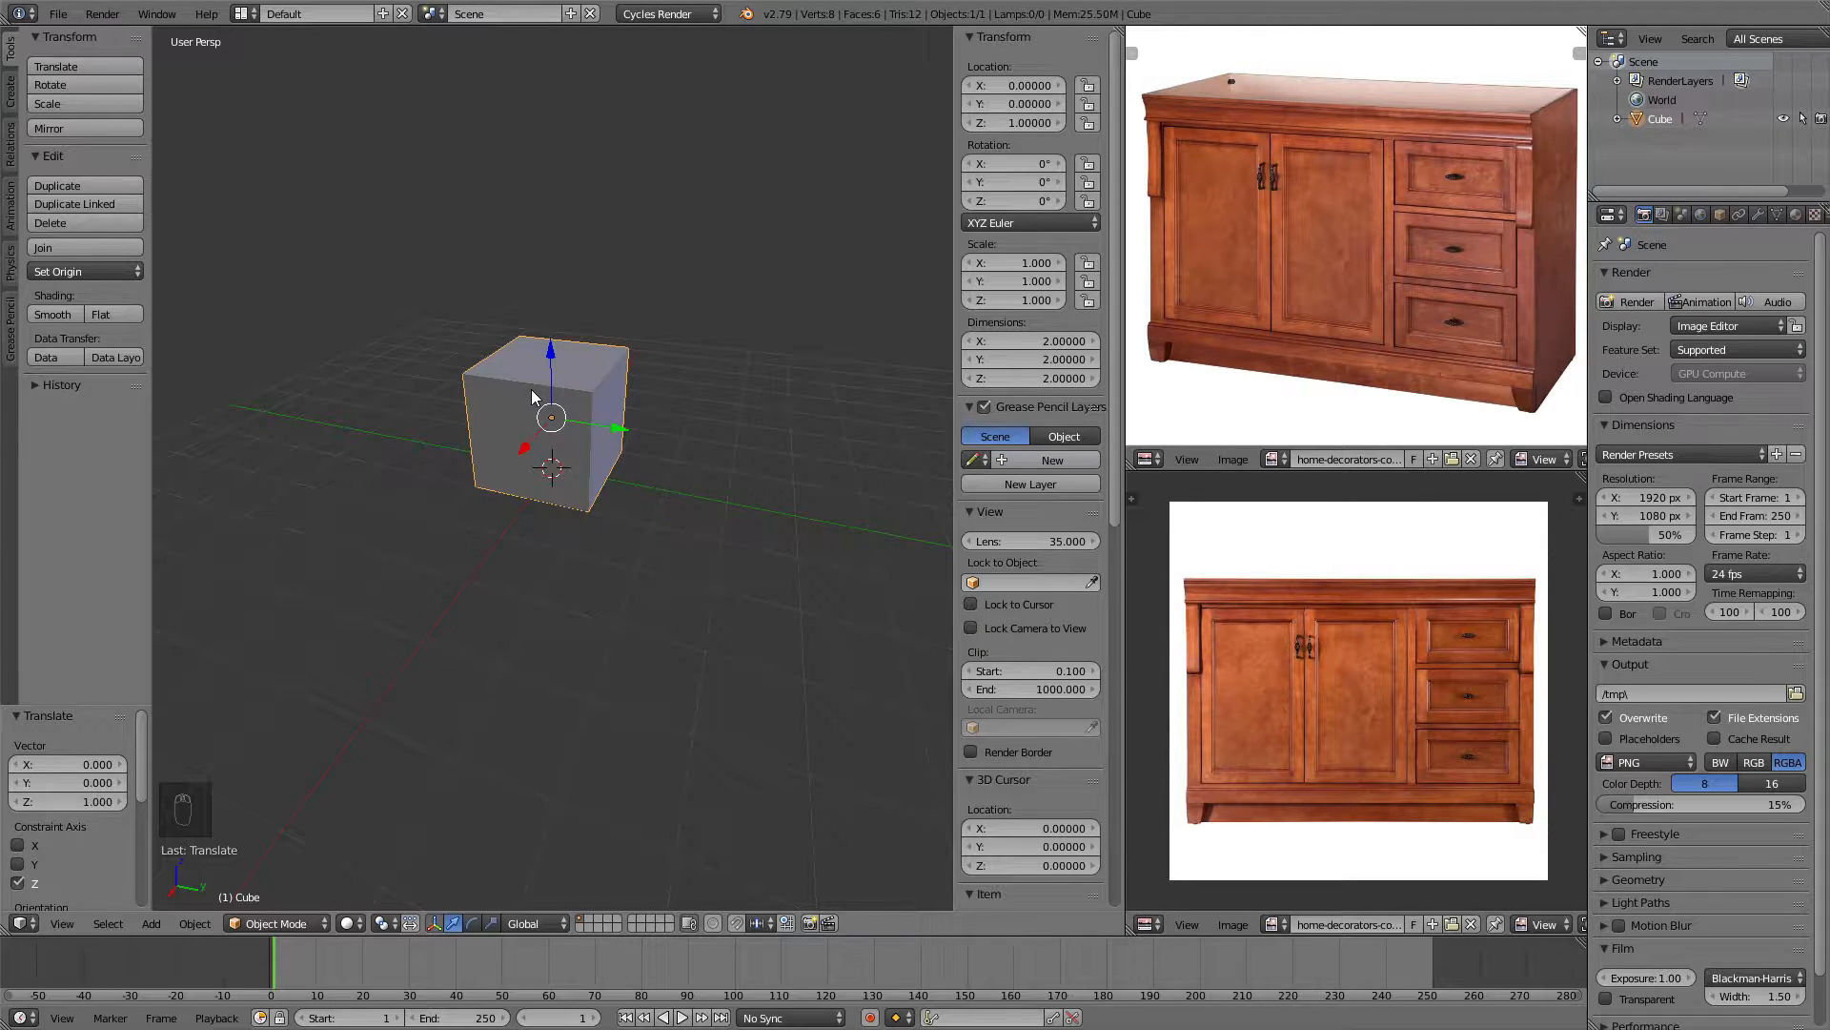
middle_drag(507, 395, 563, 391)
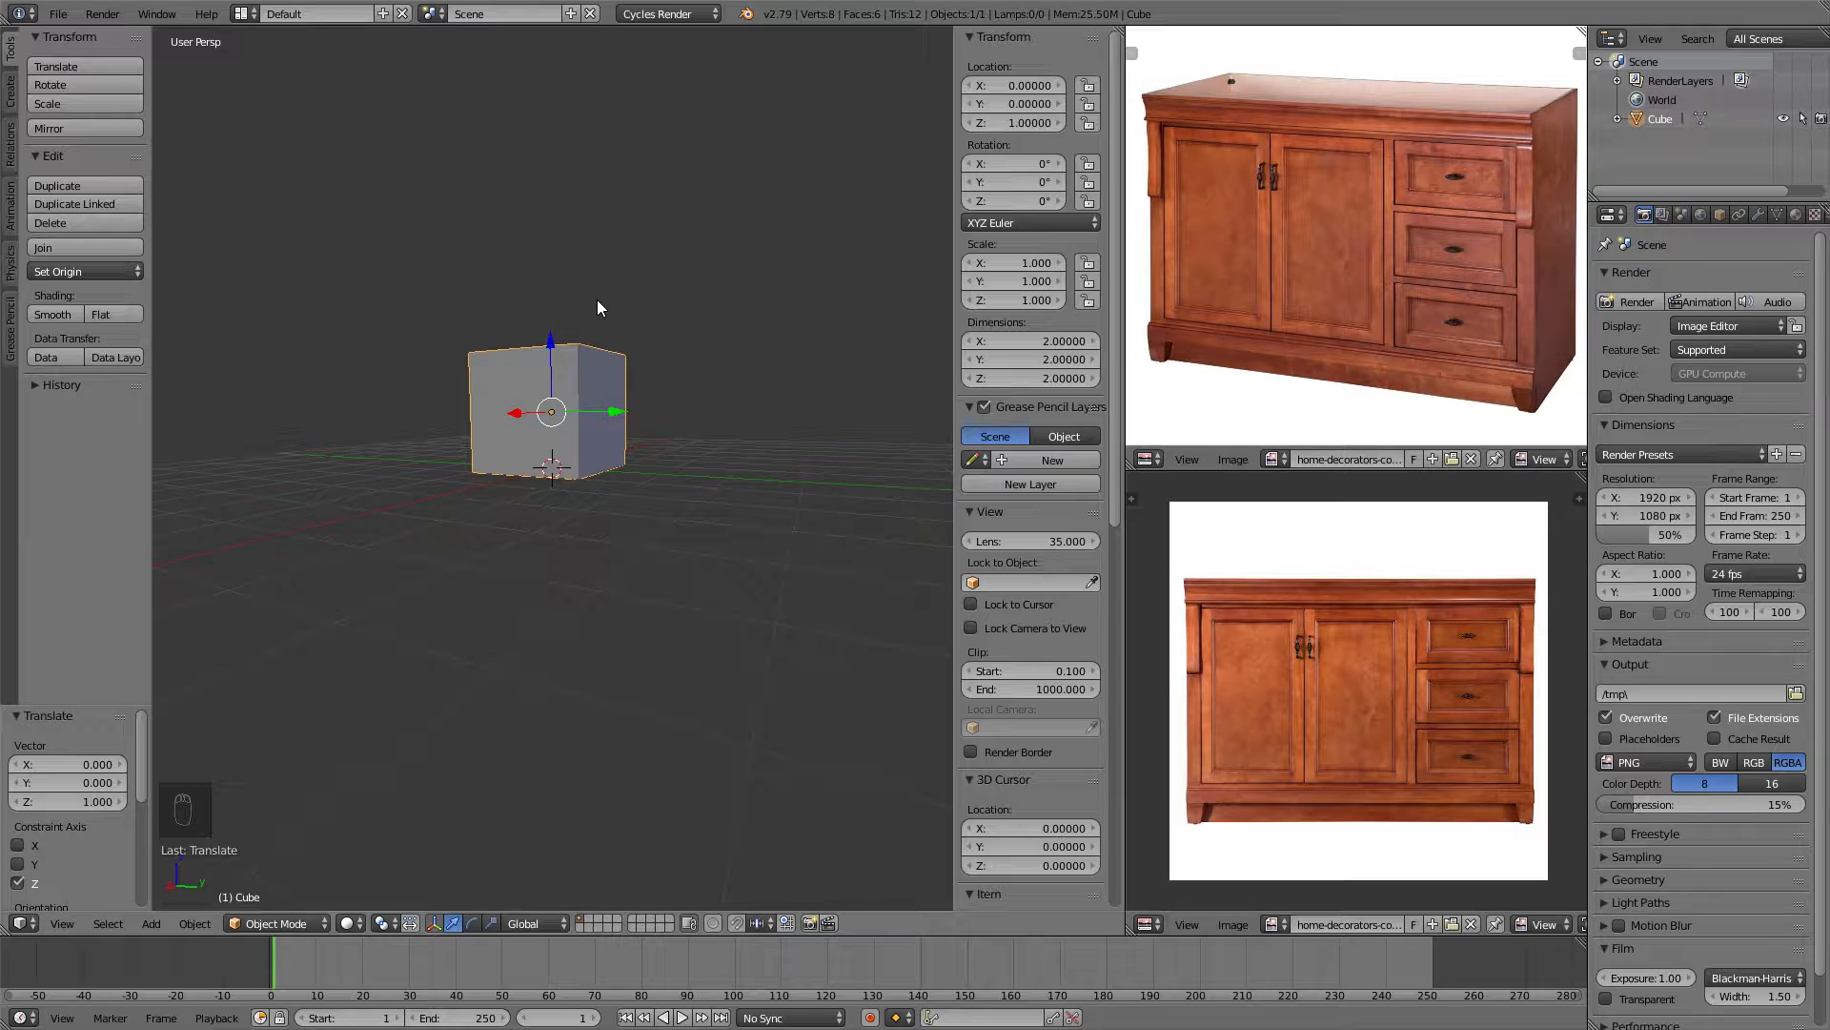
middle_drag(423, 215, 448, 250)
scroll(498, 397, up, 5)
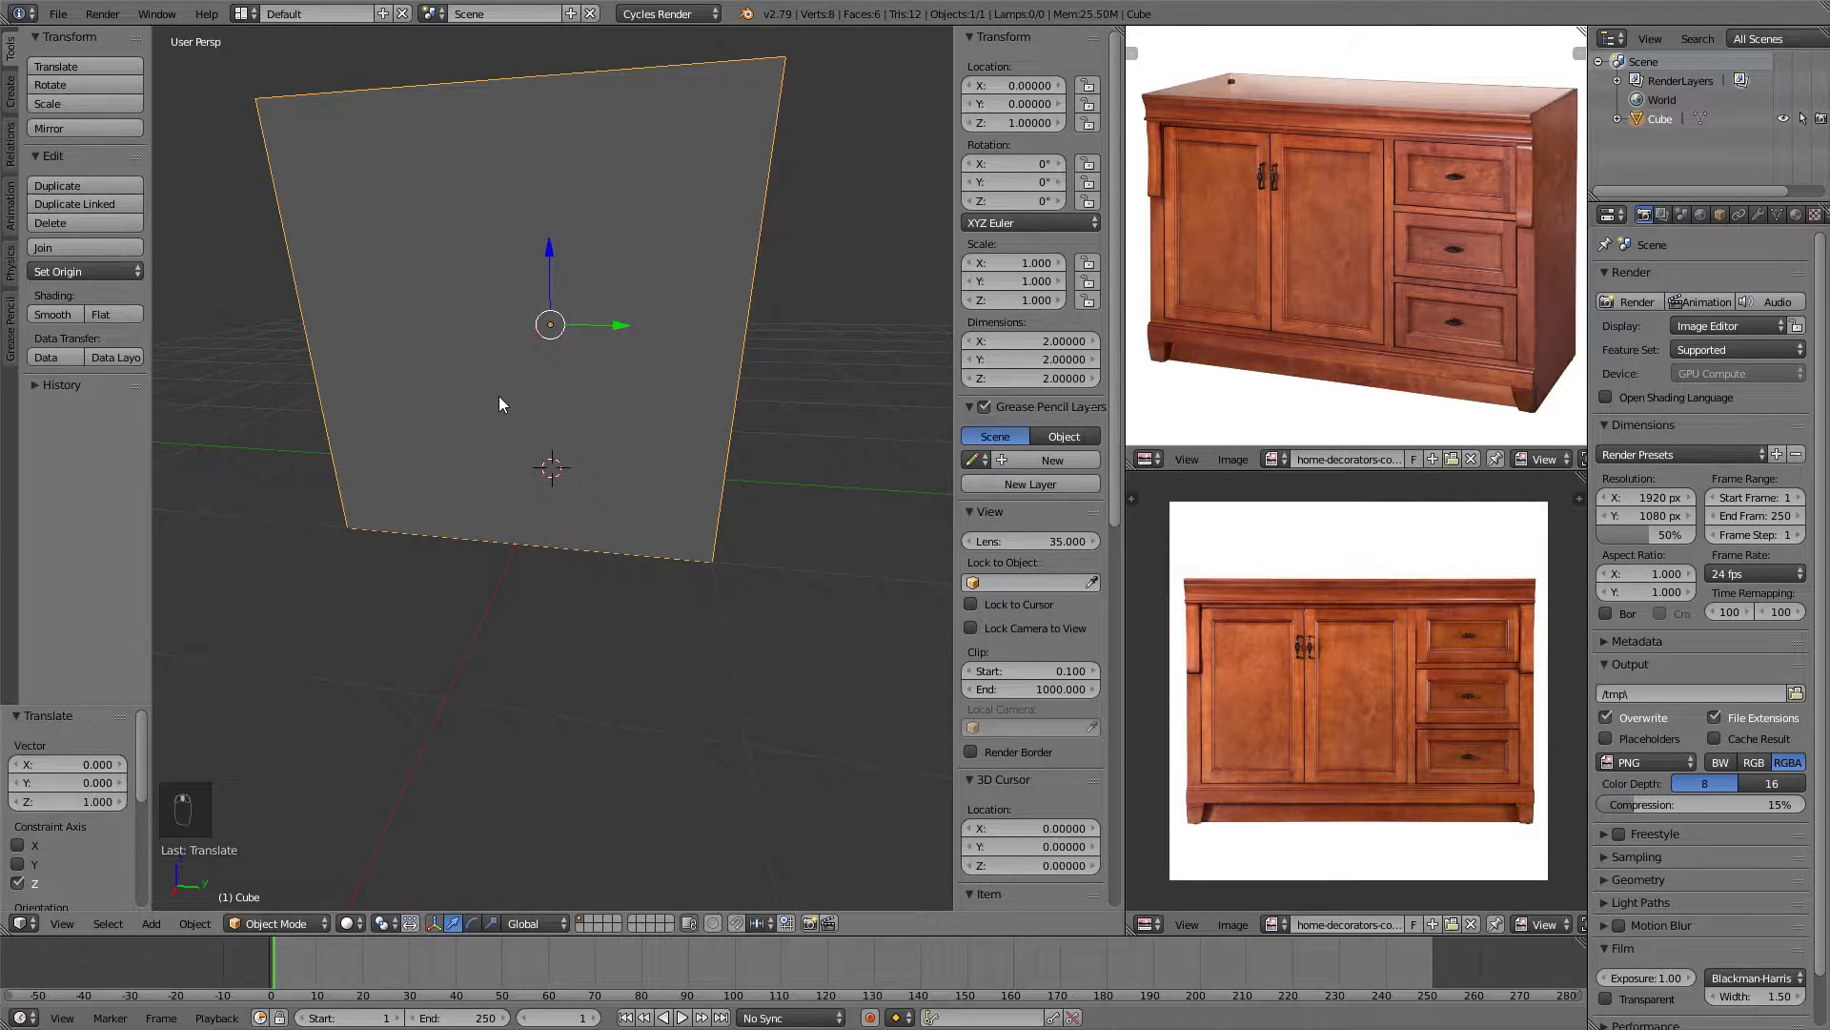
middle_drag(678, 290, 624, 313)
scroll(553, 339, down, 3)
middle_drag(540, 393, 588, 419)
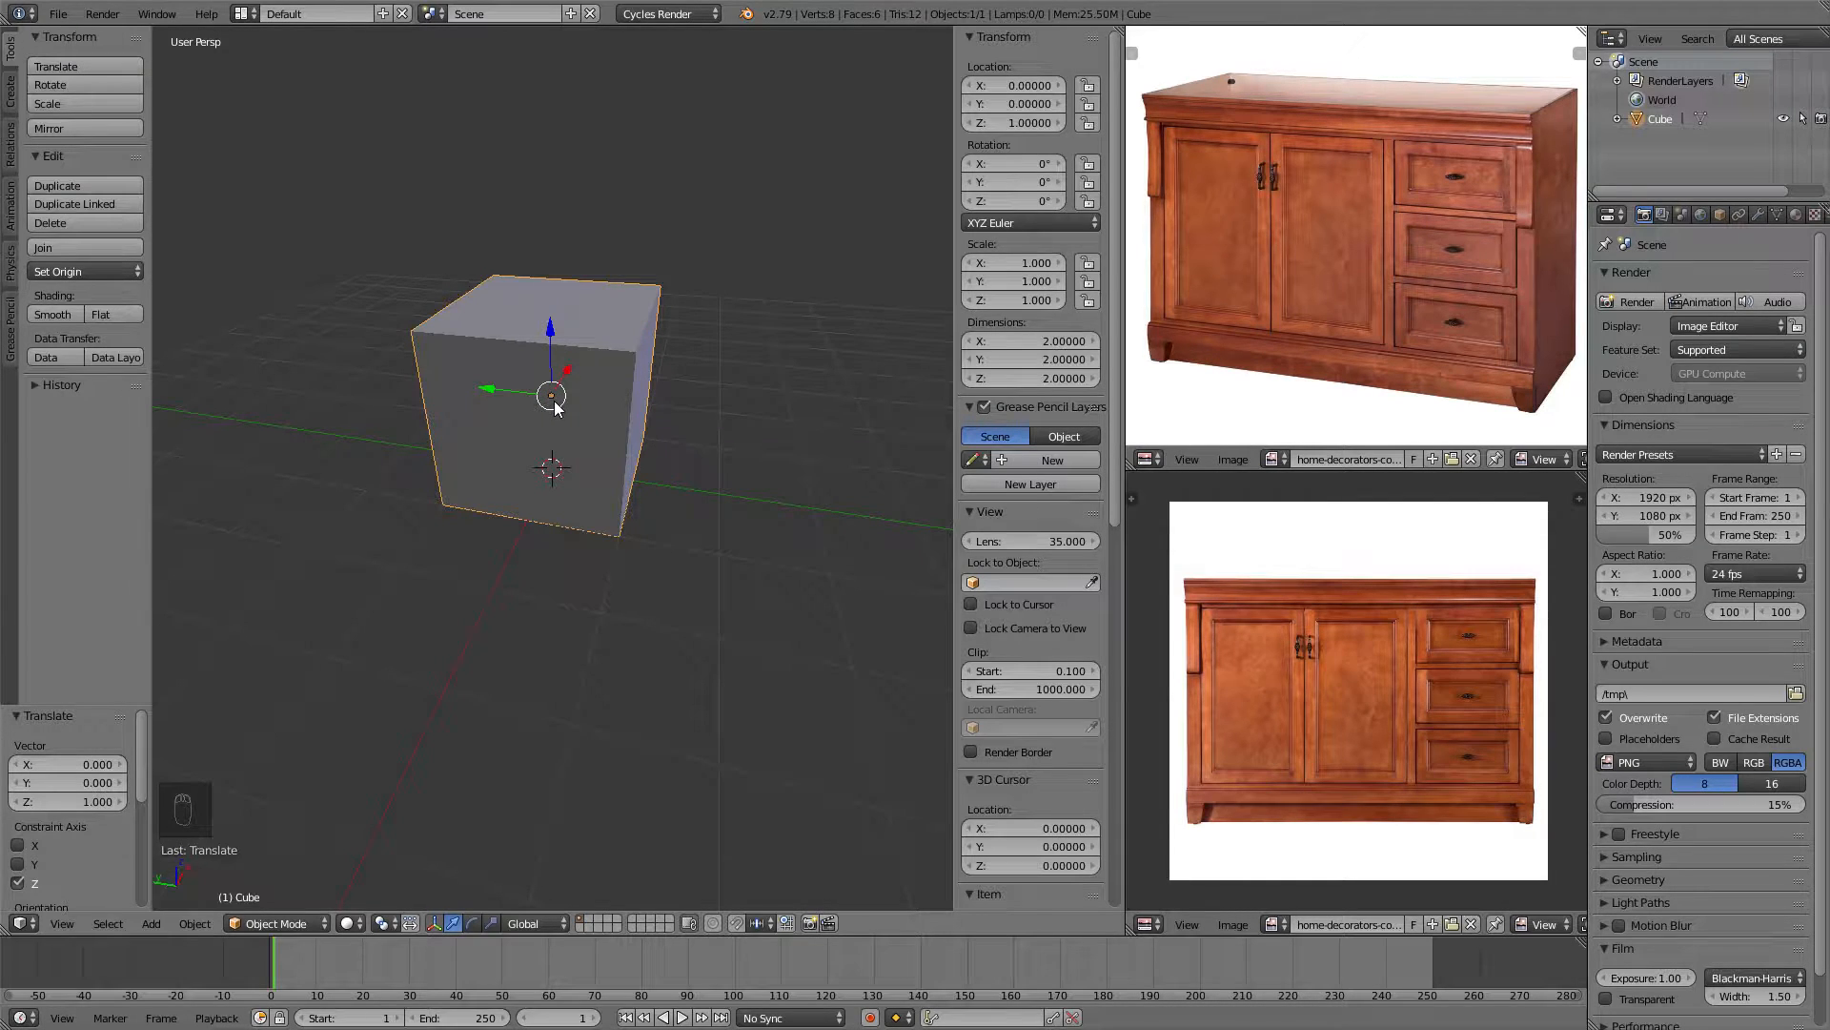
middle_drag(556, 410, 570, 399)
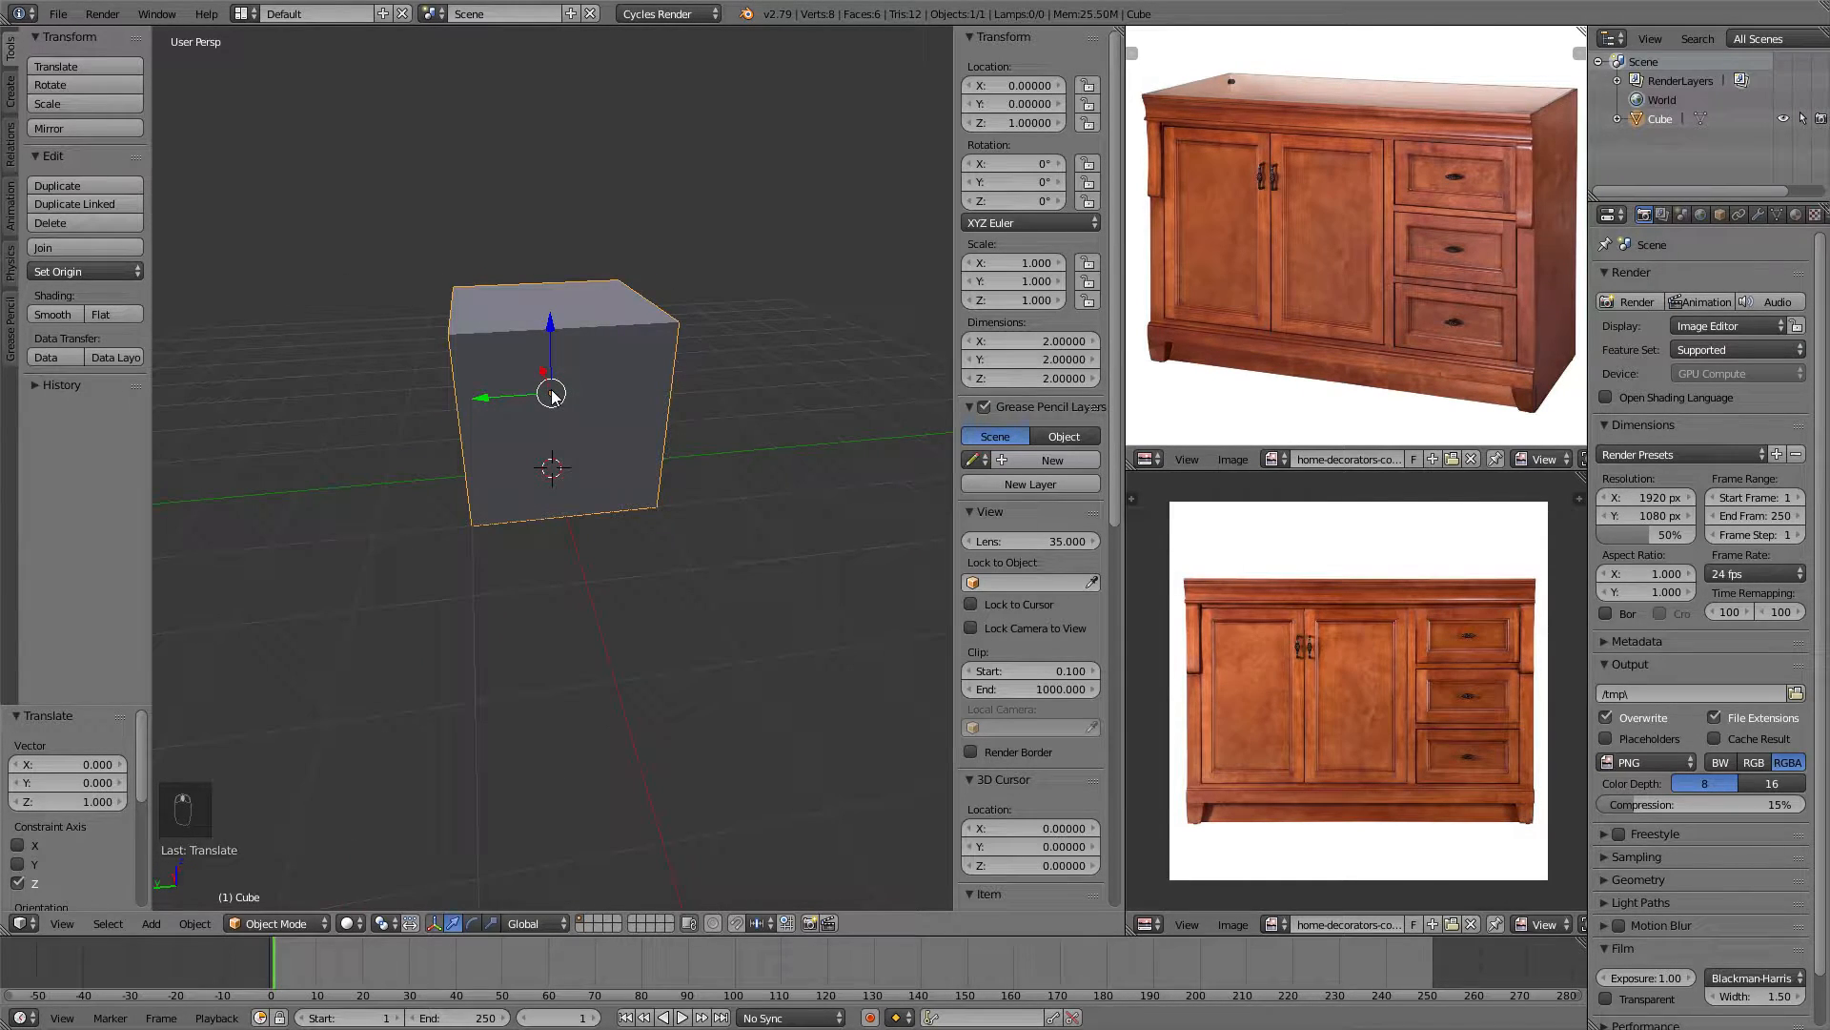
middle_drag(518, 381, 540, 293)
mouse_move(561, 395)
middle_down()
mouse_move(653, 332)
mouse_move(572, 396)
middle_up()
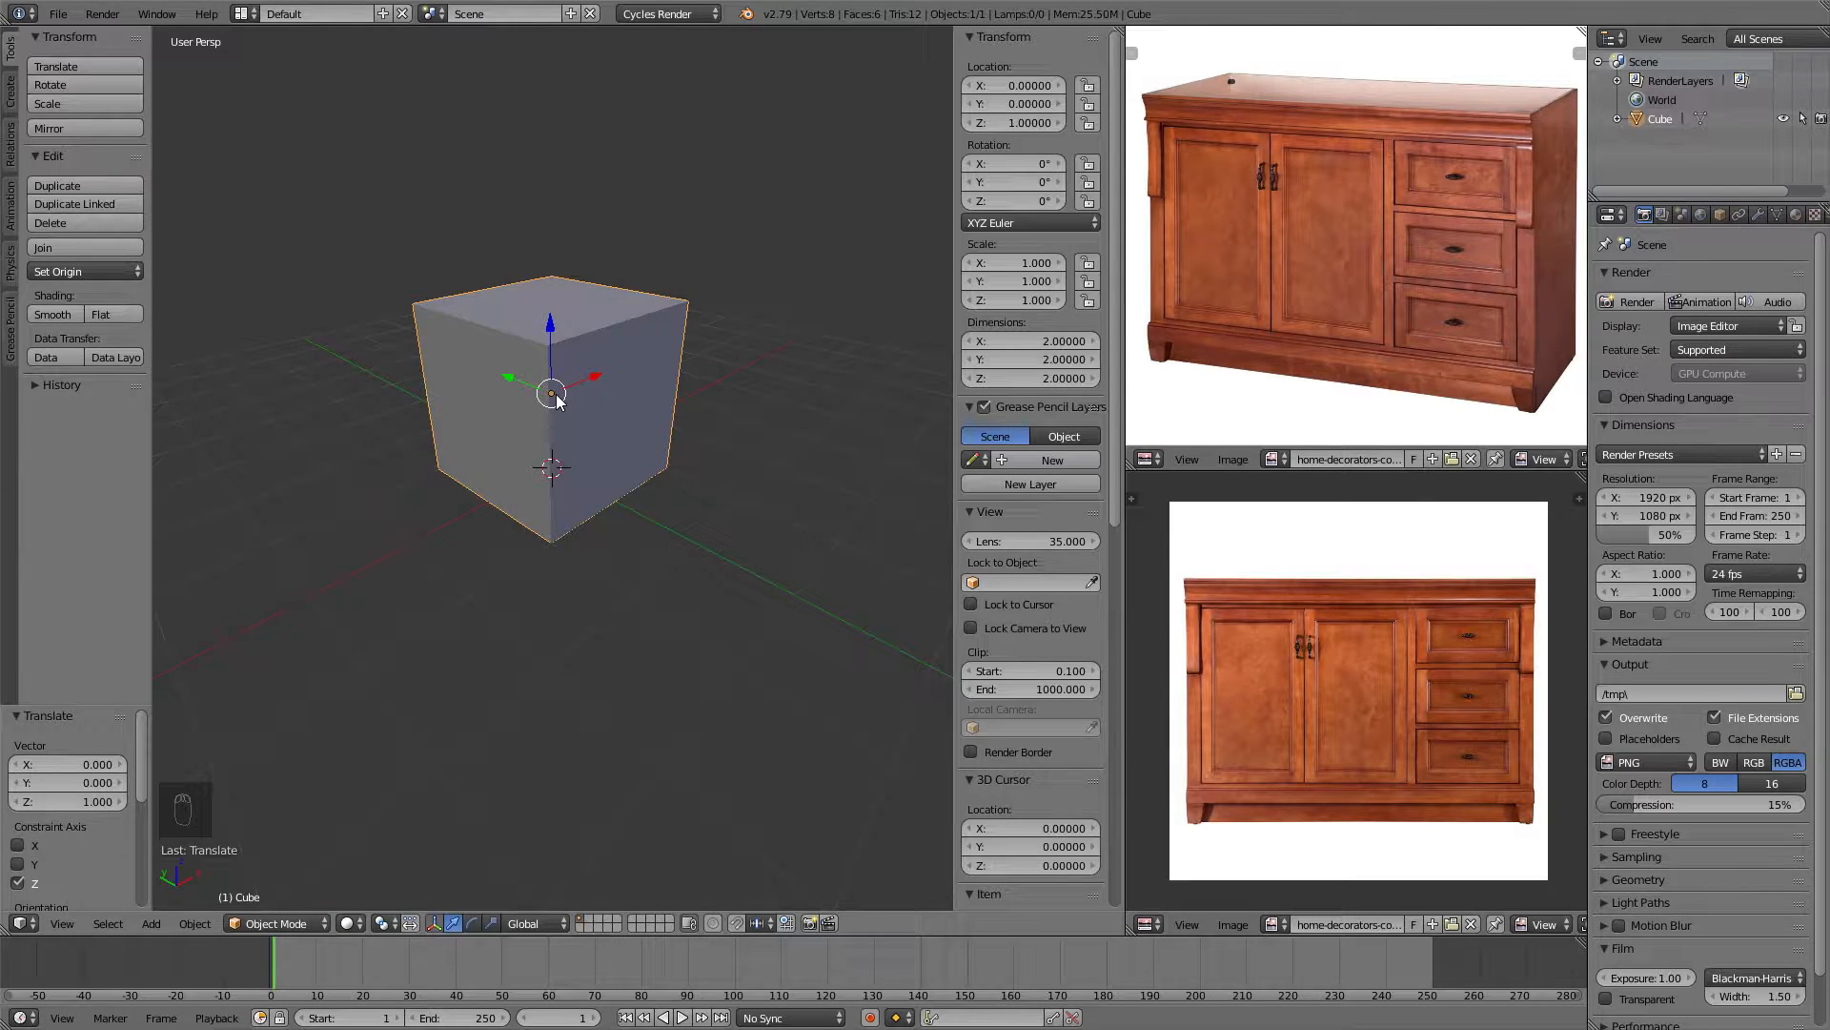
middle_drag(482, 408, 555, 391)
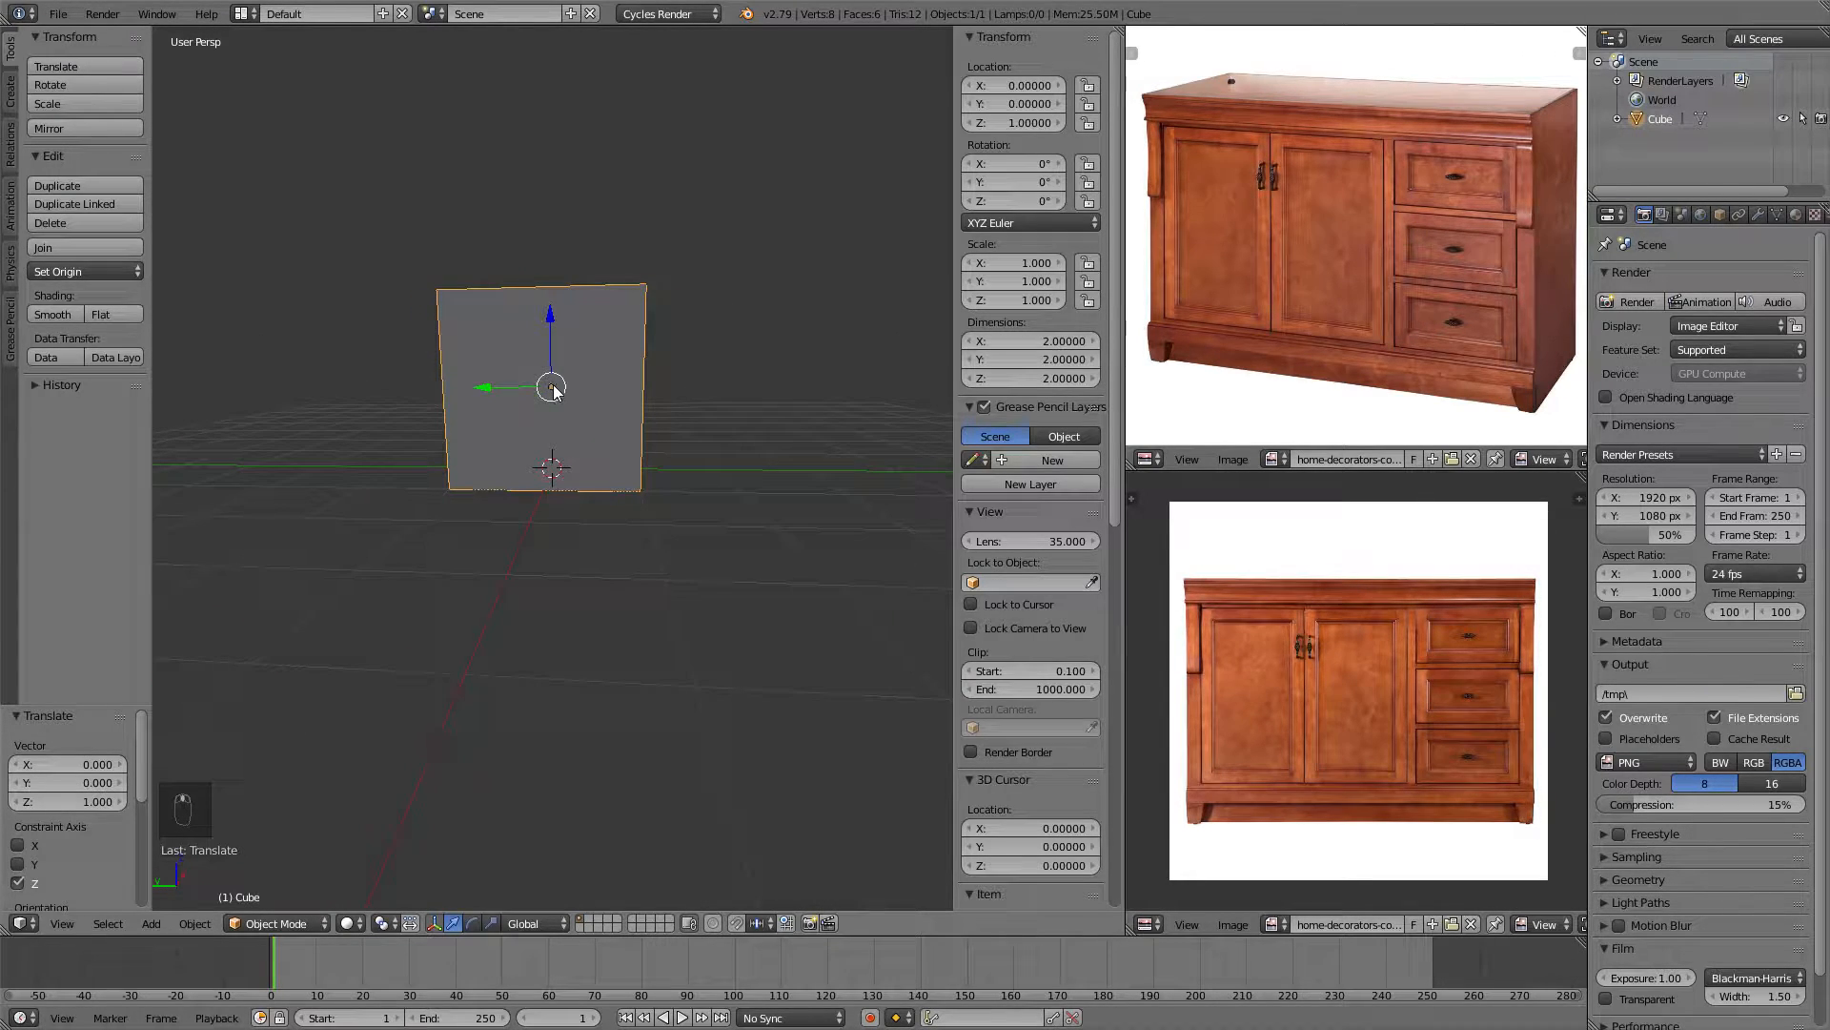
Move the cube by -1 along the Z axis, and undo that move.
text(gz-1)
key(Return)
middle_drag(664, 393, 456, 410)
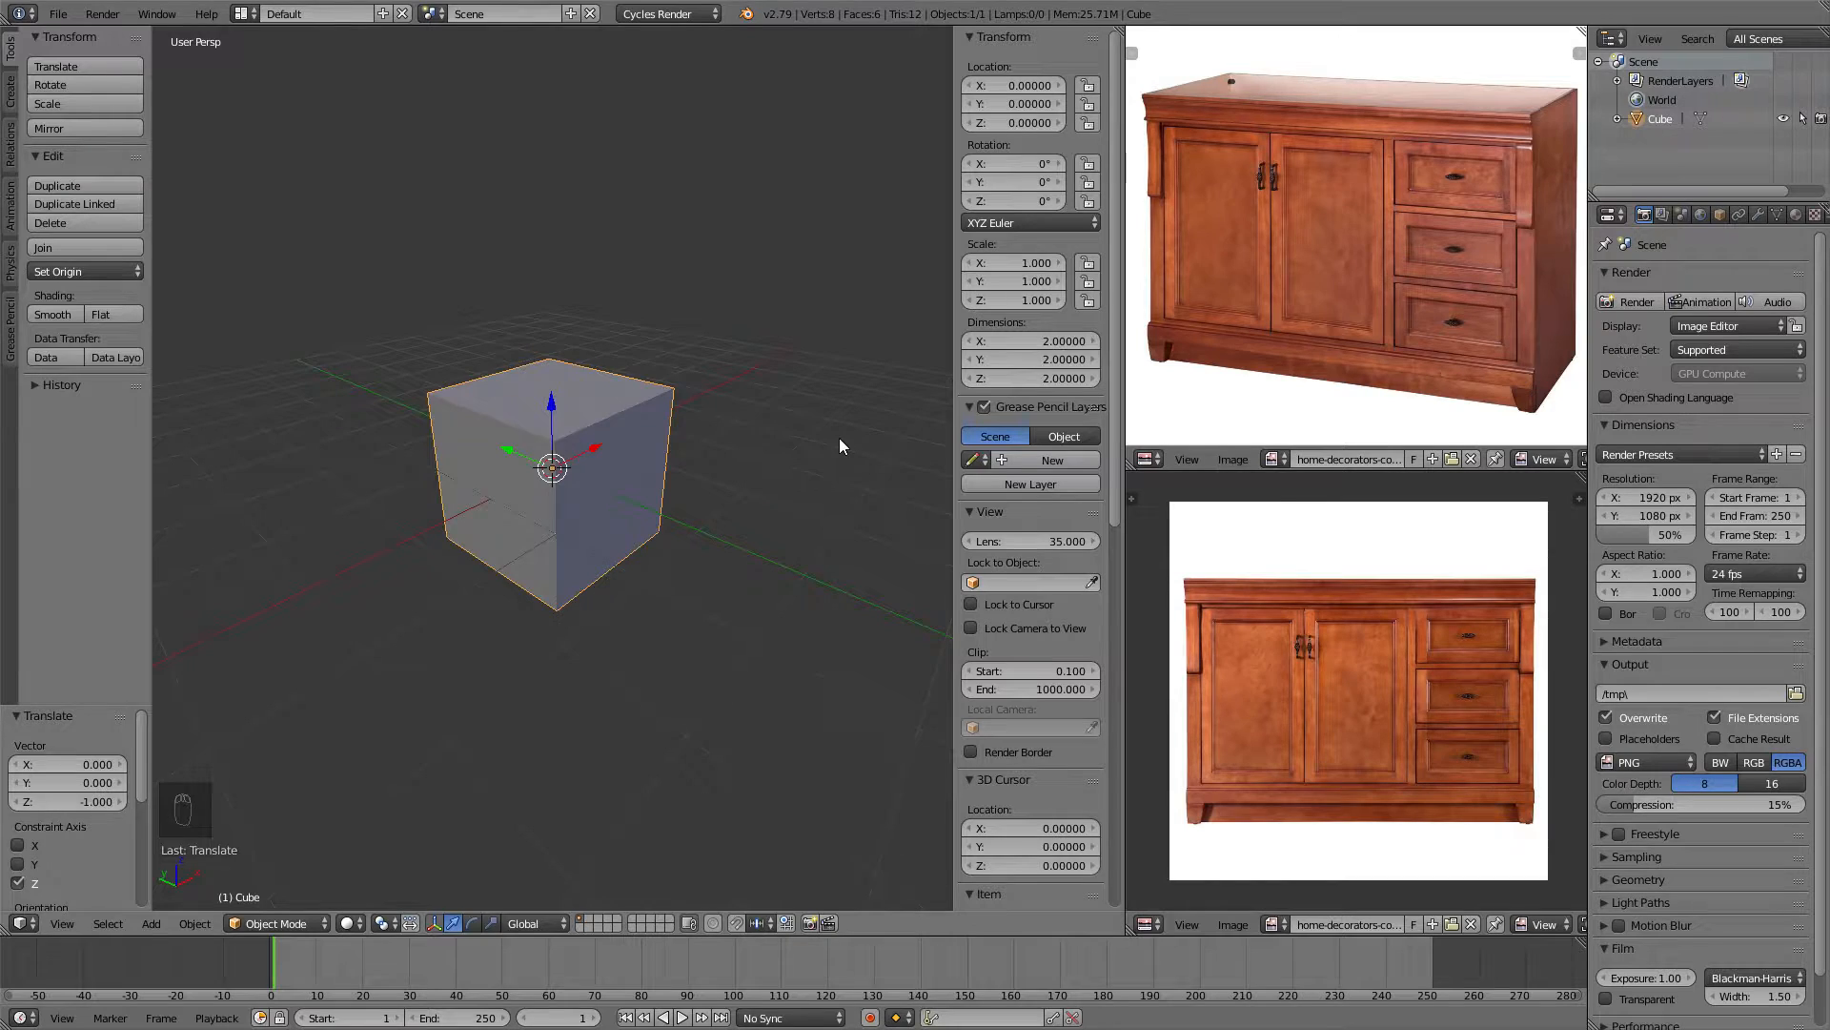
key(ctrl+z)
Place the 3D cursor at several different spots around the cube in the viewport.
middle_drag(477, 276, 576, 364)
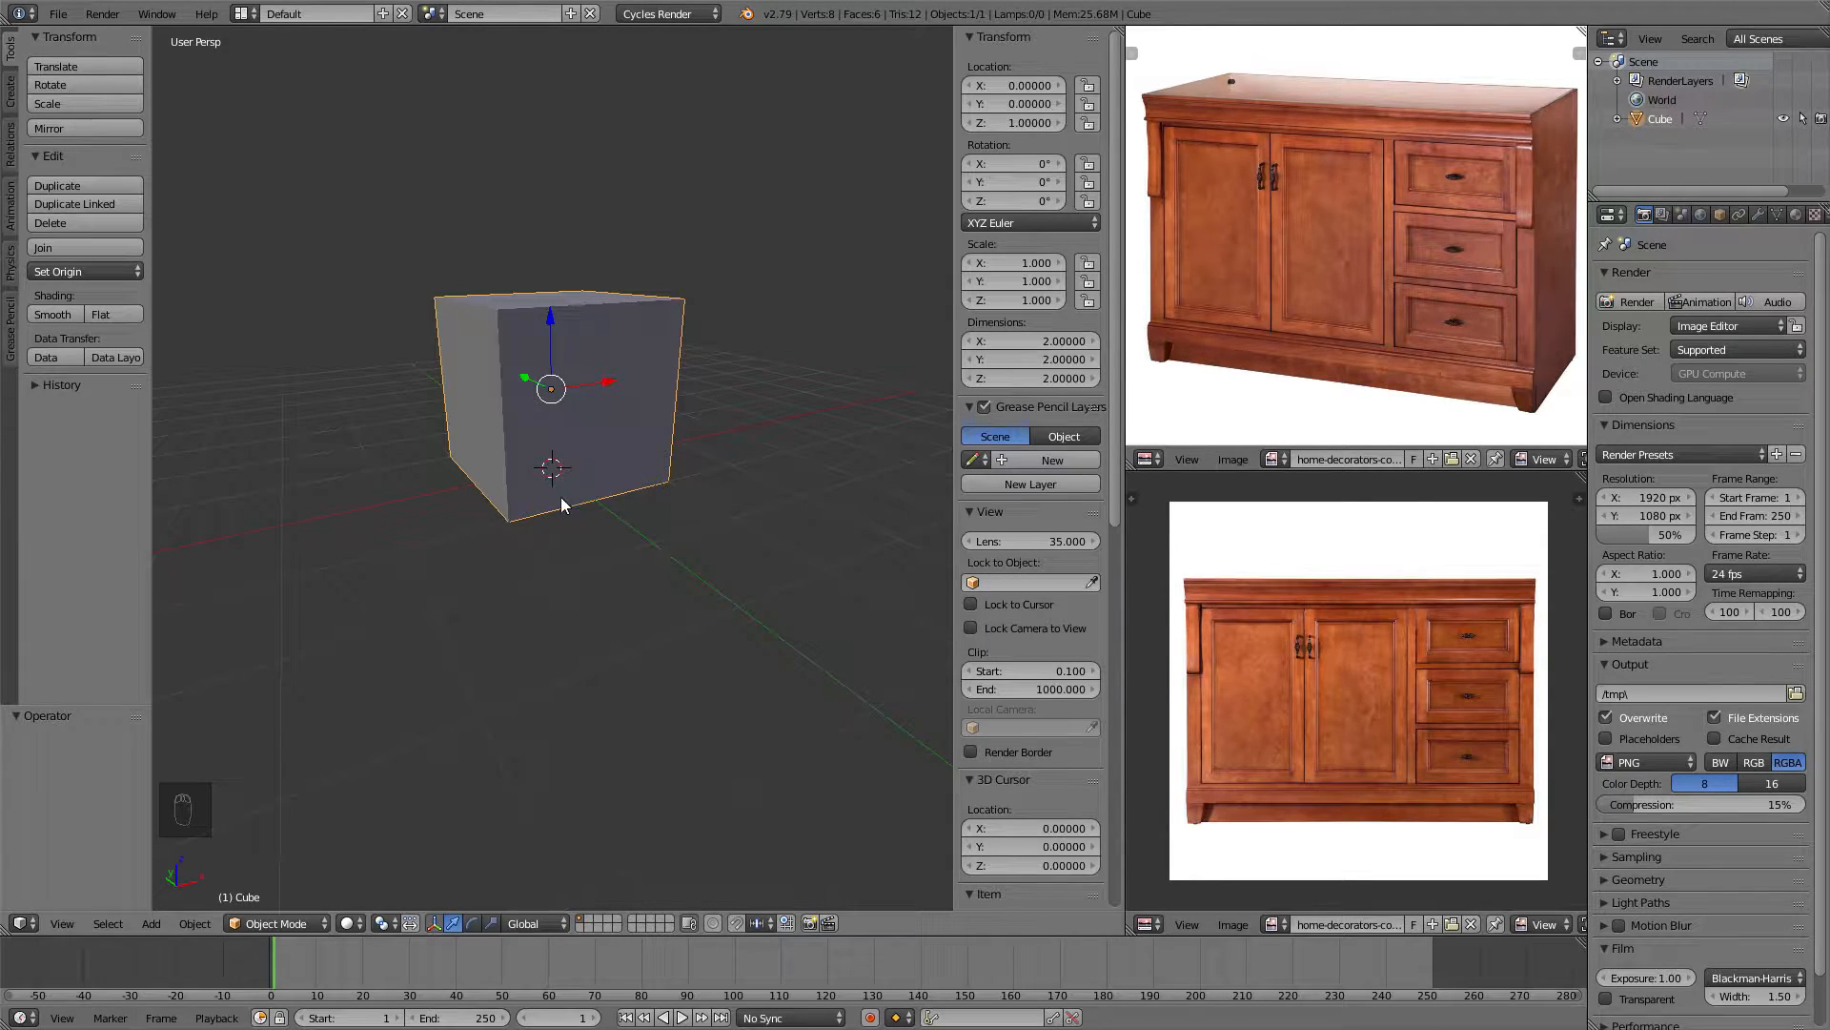
click(847, 297)
click(577, 117)
click(305, 196)
click(296, 404)
Set the 3D cursor's location to 0 on X, Y and Z.
click(1059, 827)
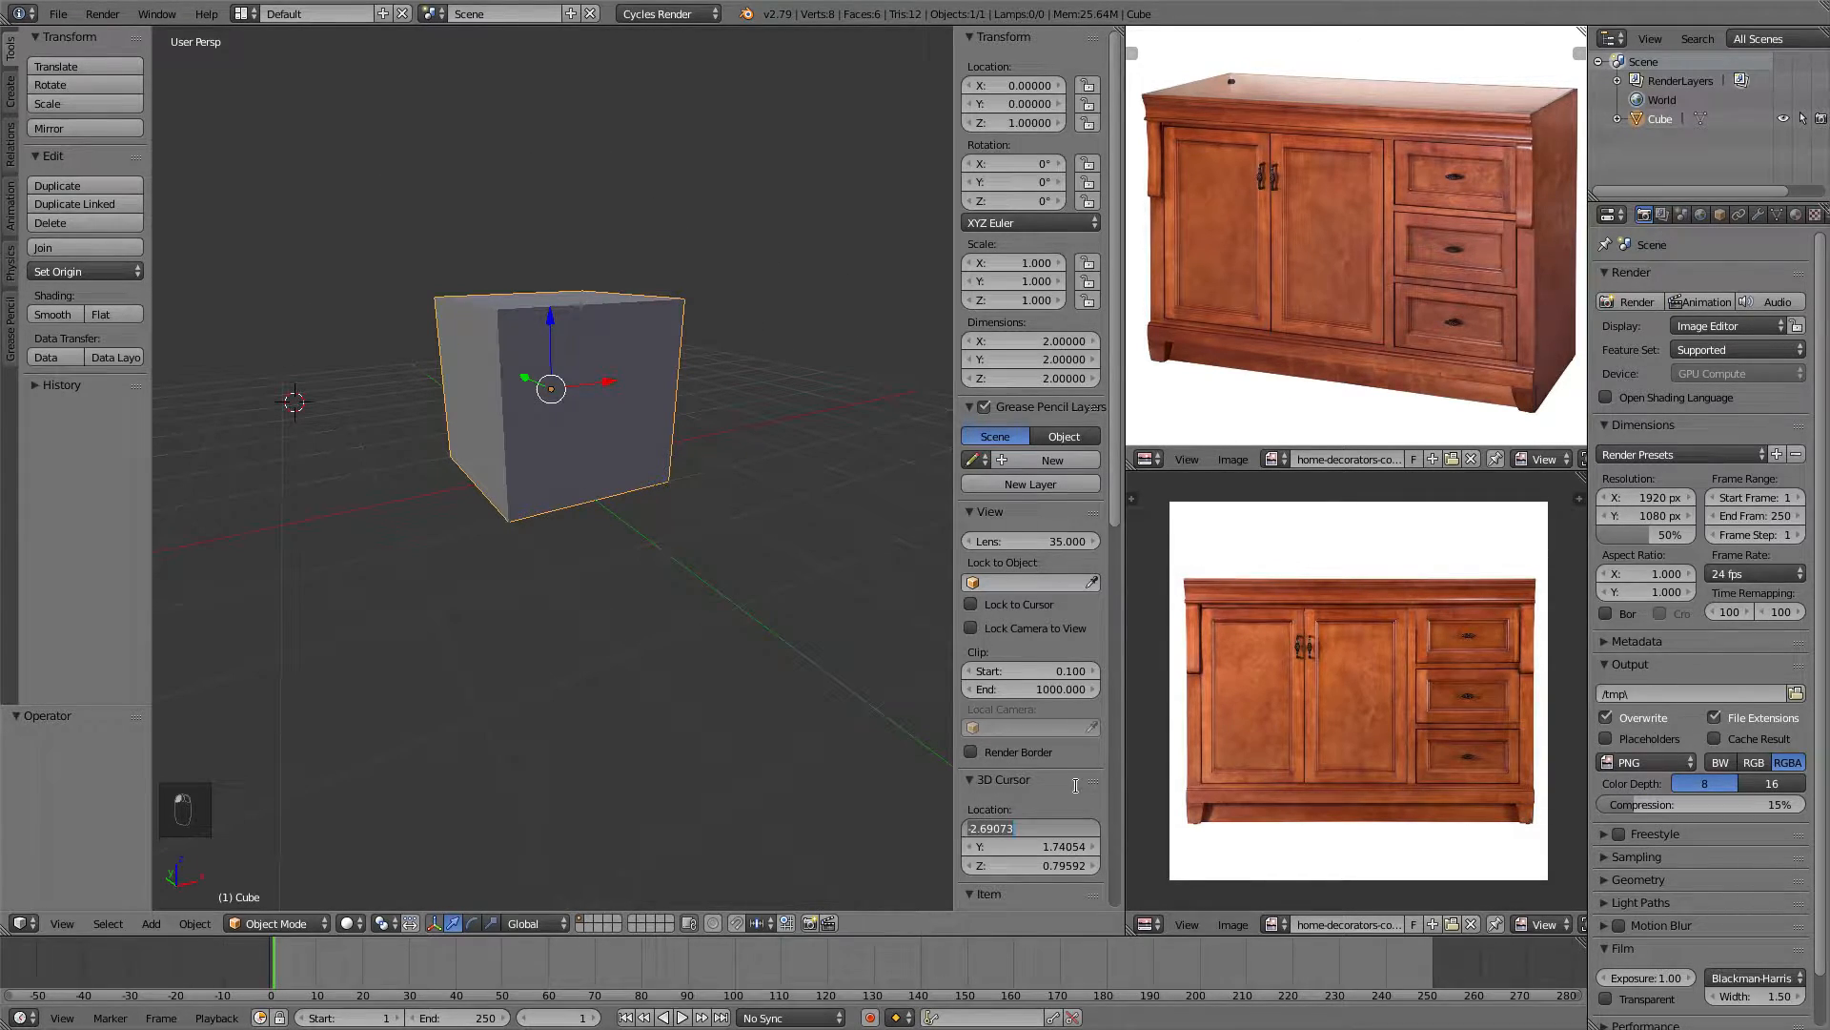
text(0)
key(Tab)
text(0)
key(Tab)
text(0)
key(Return)
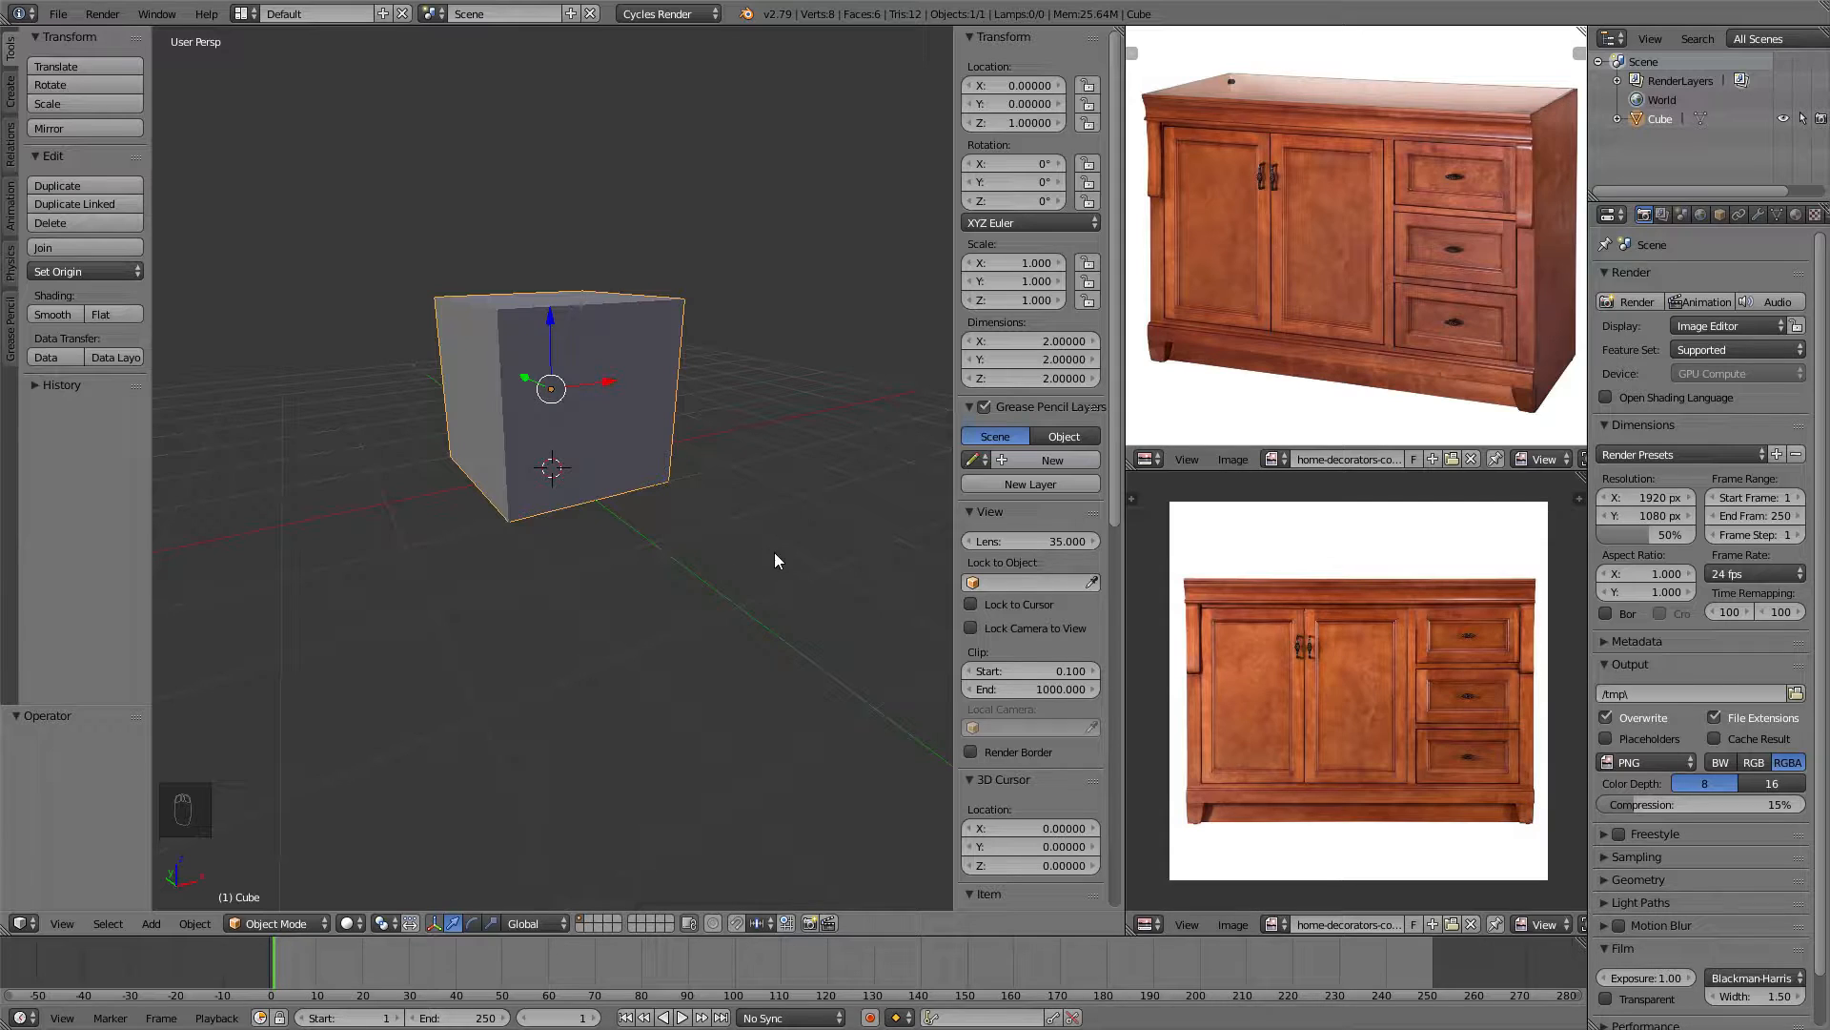
Set the cube's origin to the 3D cursor at its base with Origin to 3D Cursor.
middle_drag(566, 413, 631, 381)
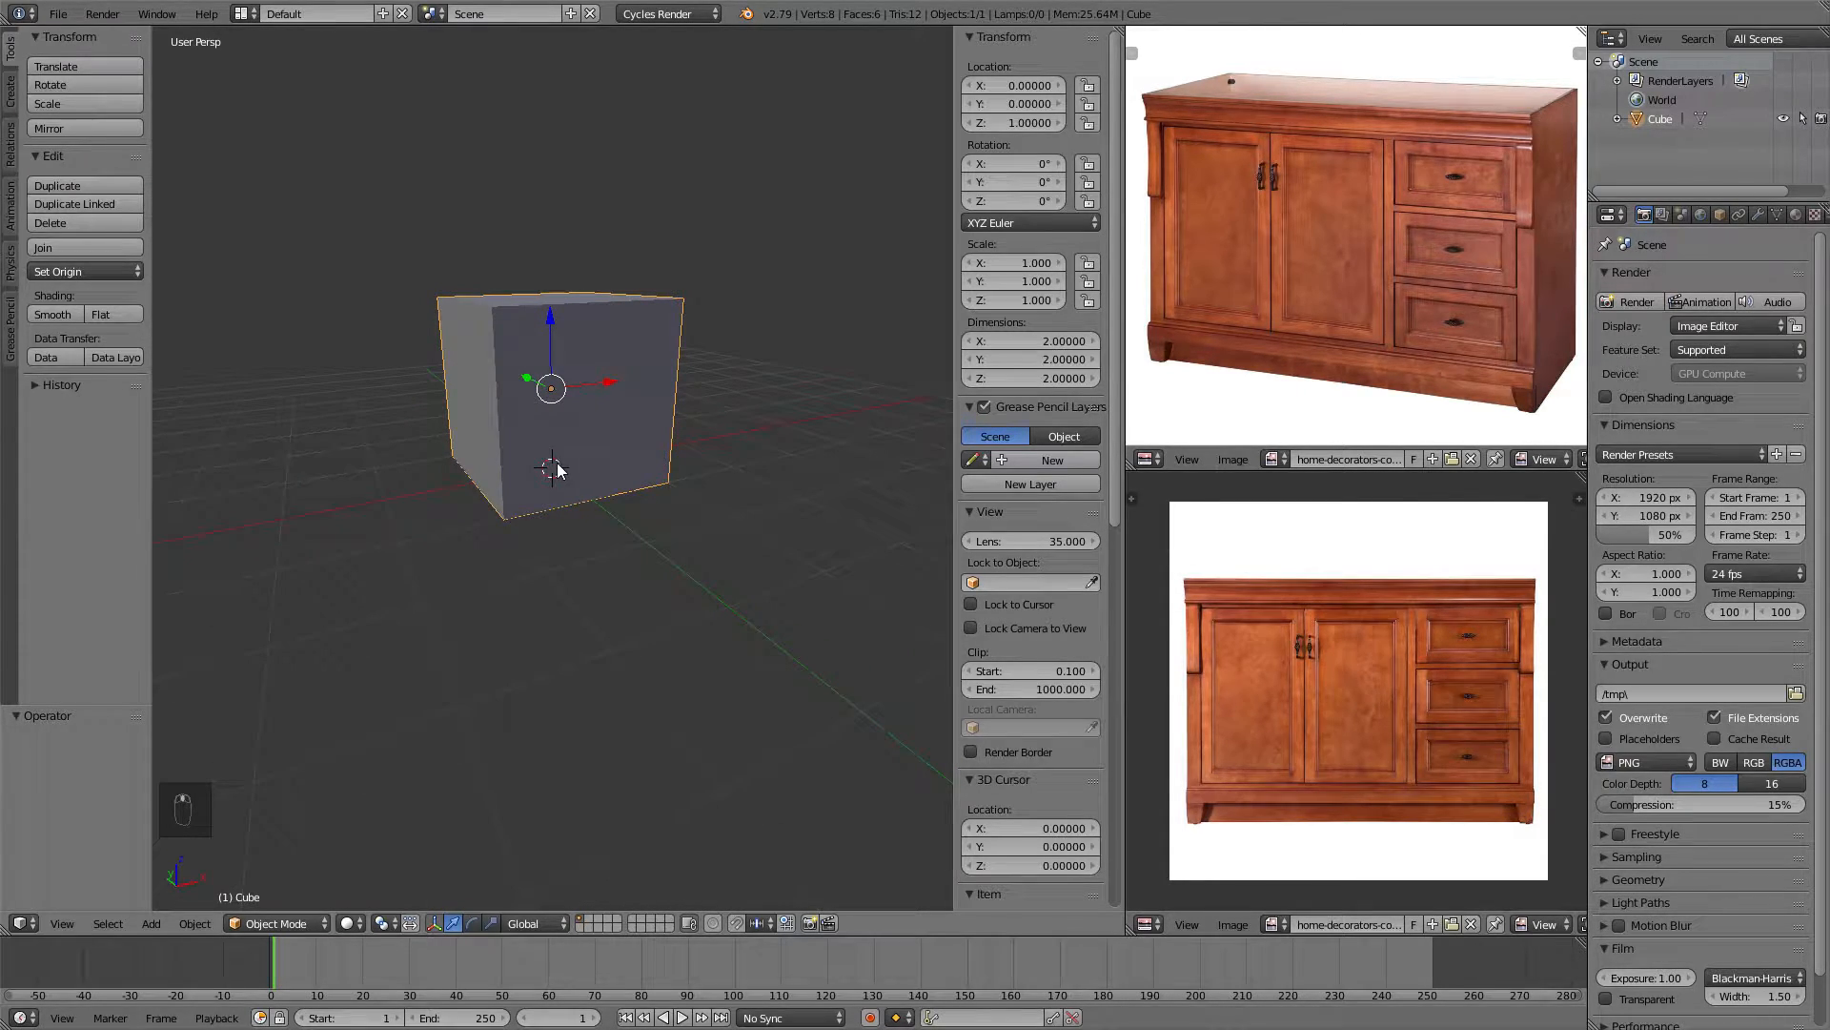
middle_drag(559, 476, 650, 454)
scroll(582, 467, up, 5)
scroll(658, 446, down, 6)
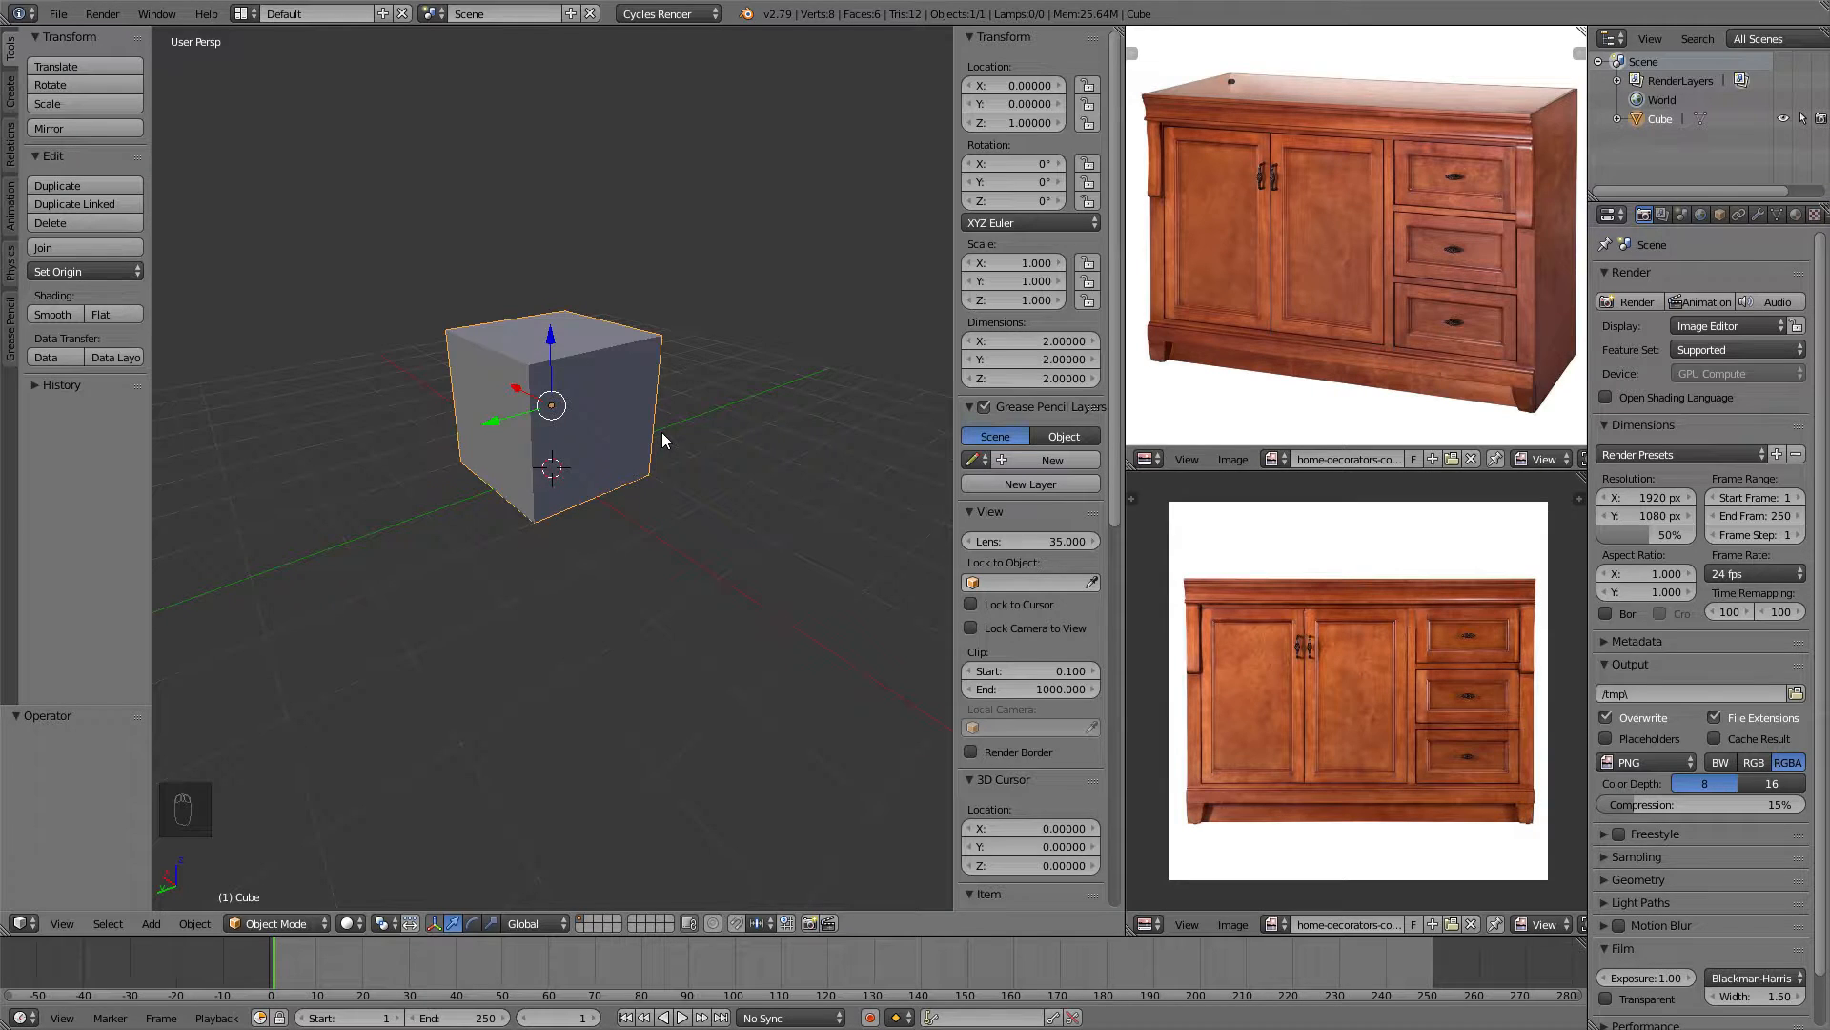
key(ctrl+alt+shift+c)
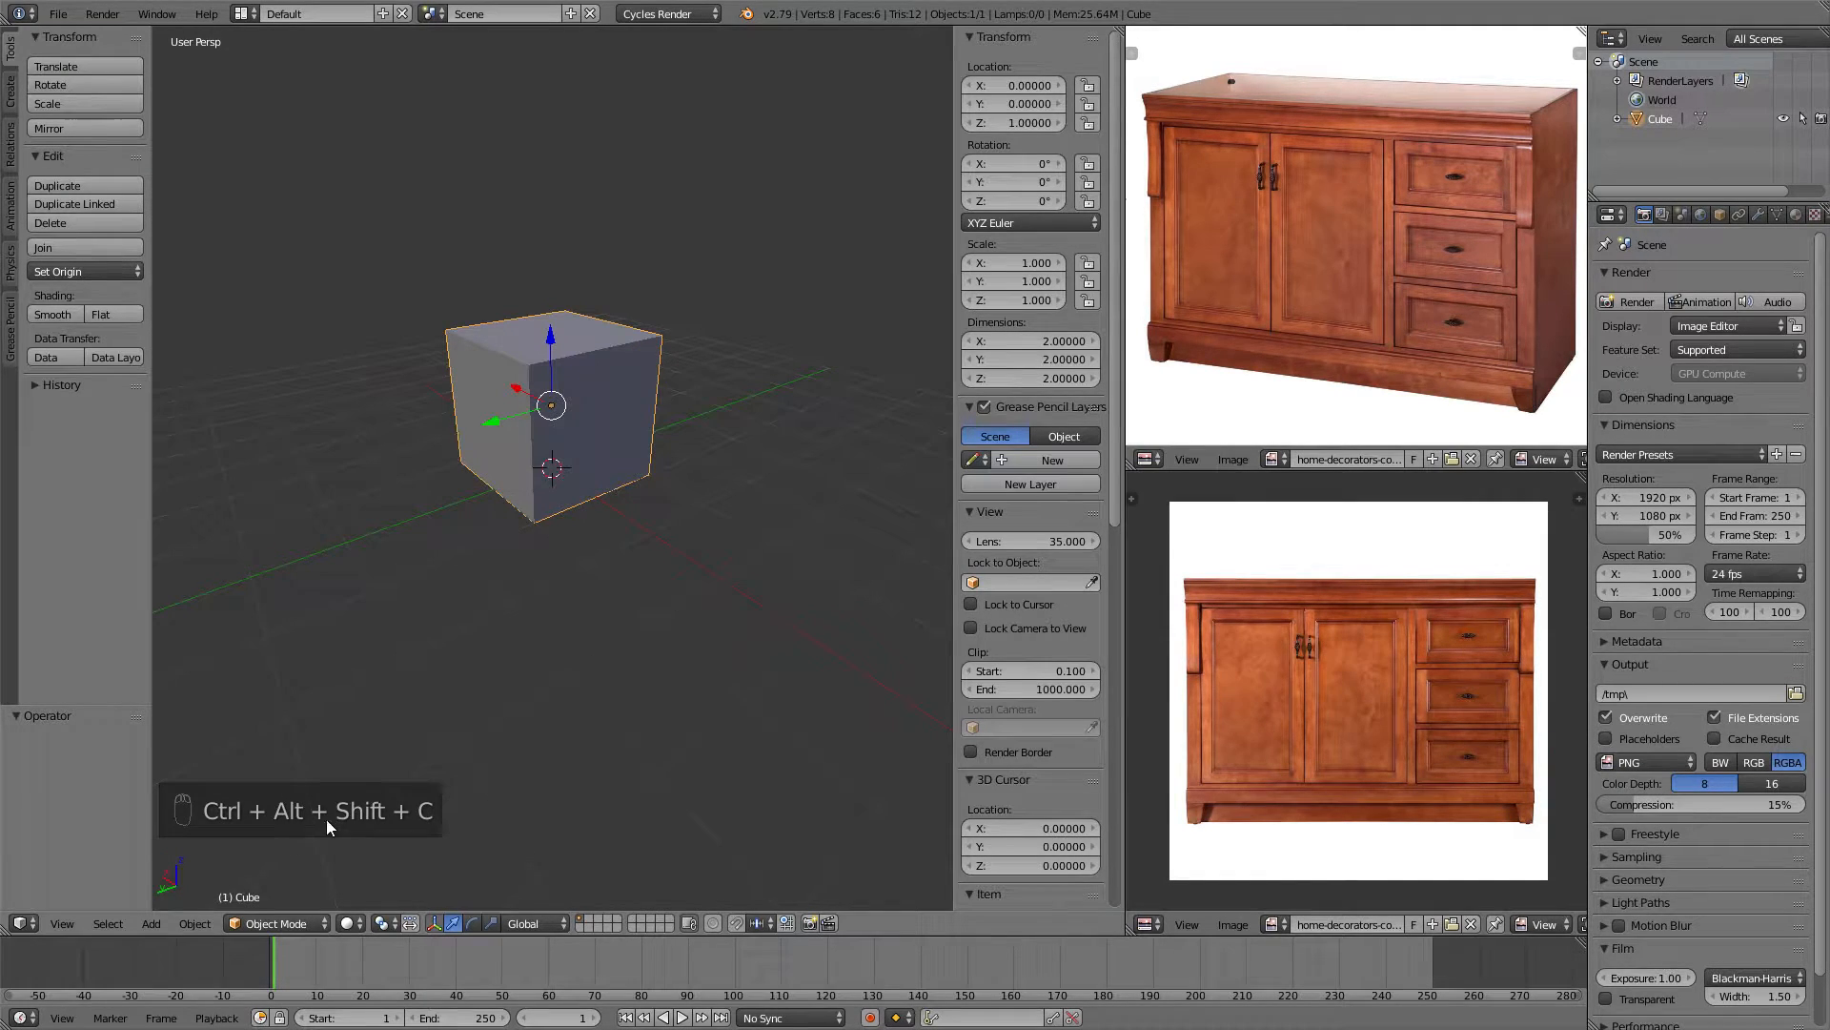
key(ctrl+alt+shift+c)
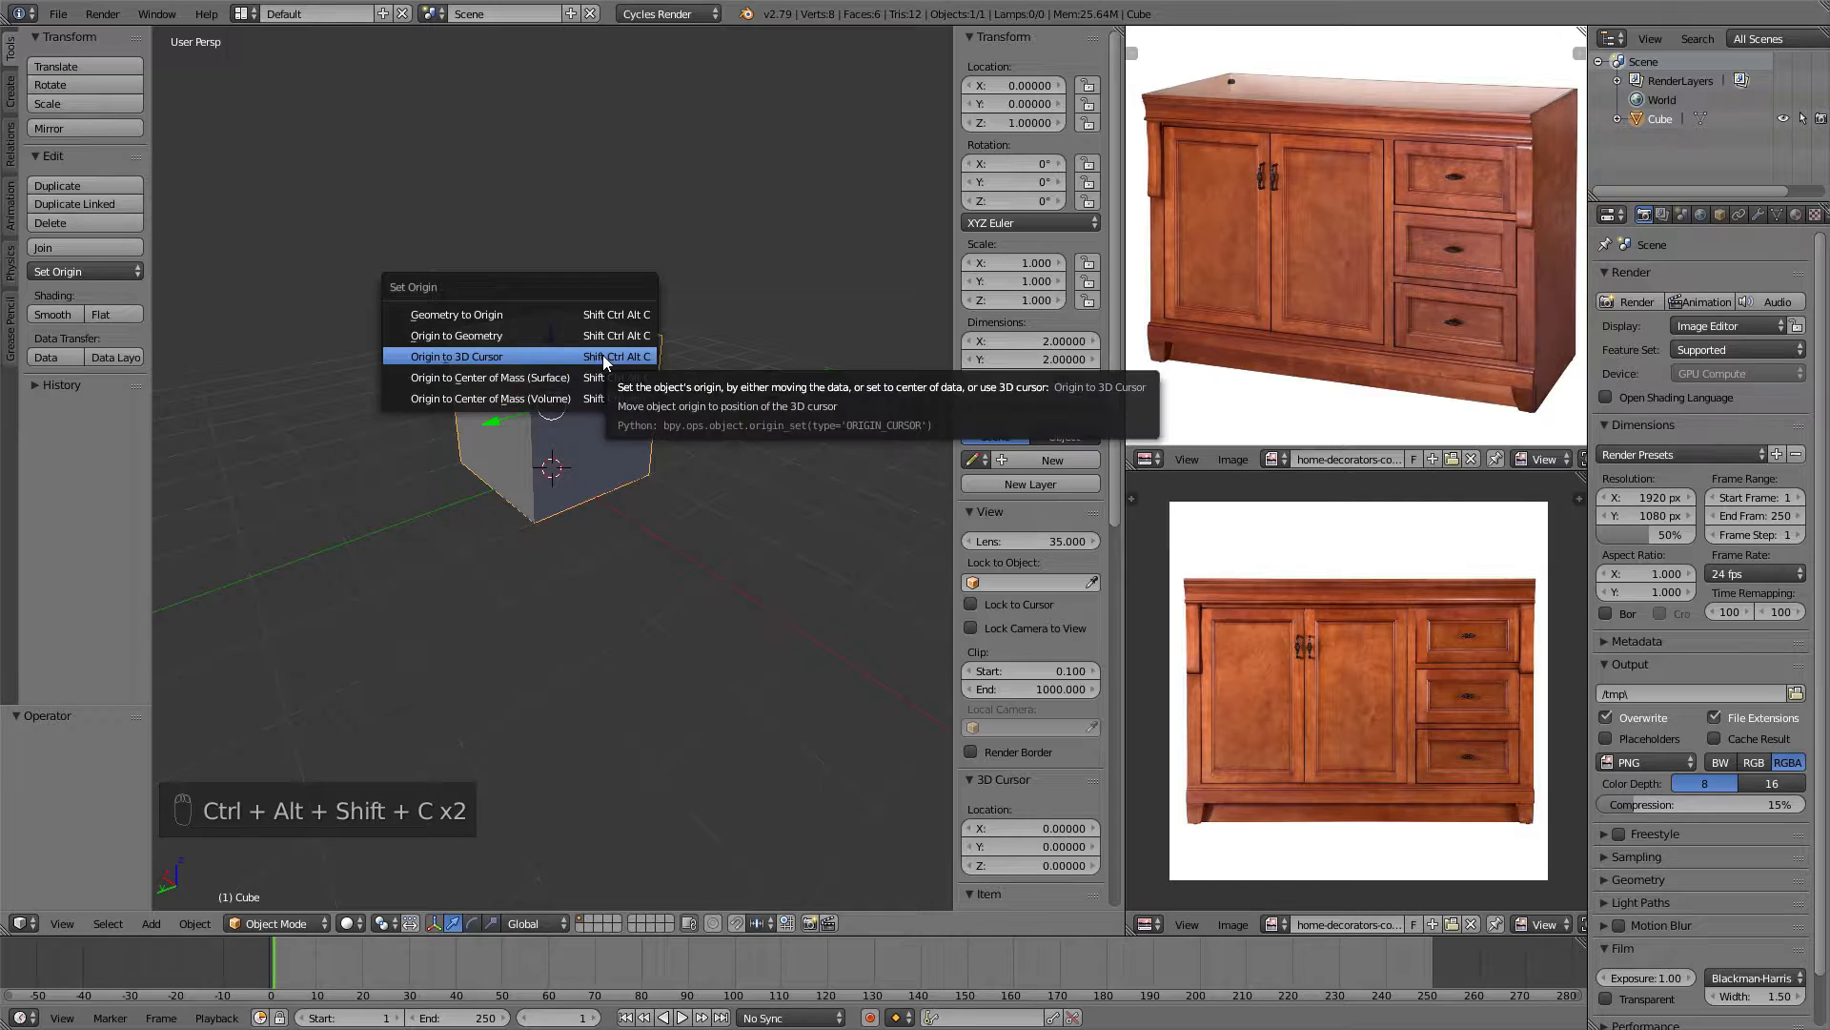
click(548, 359)
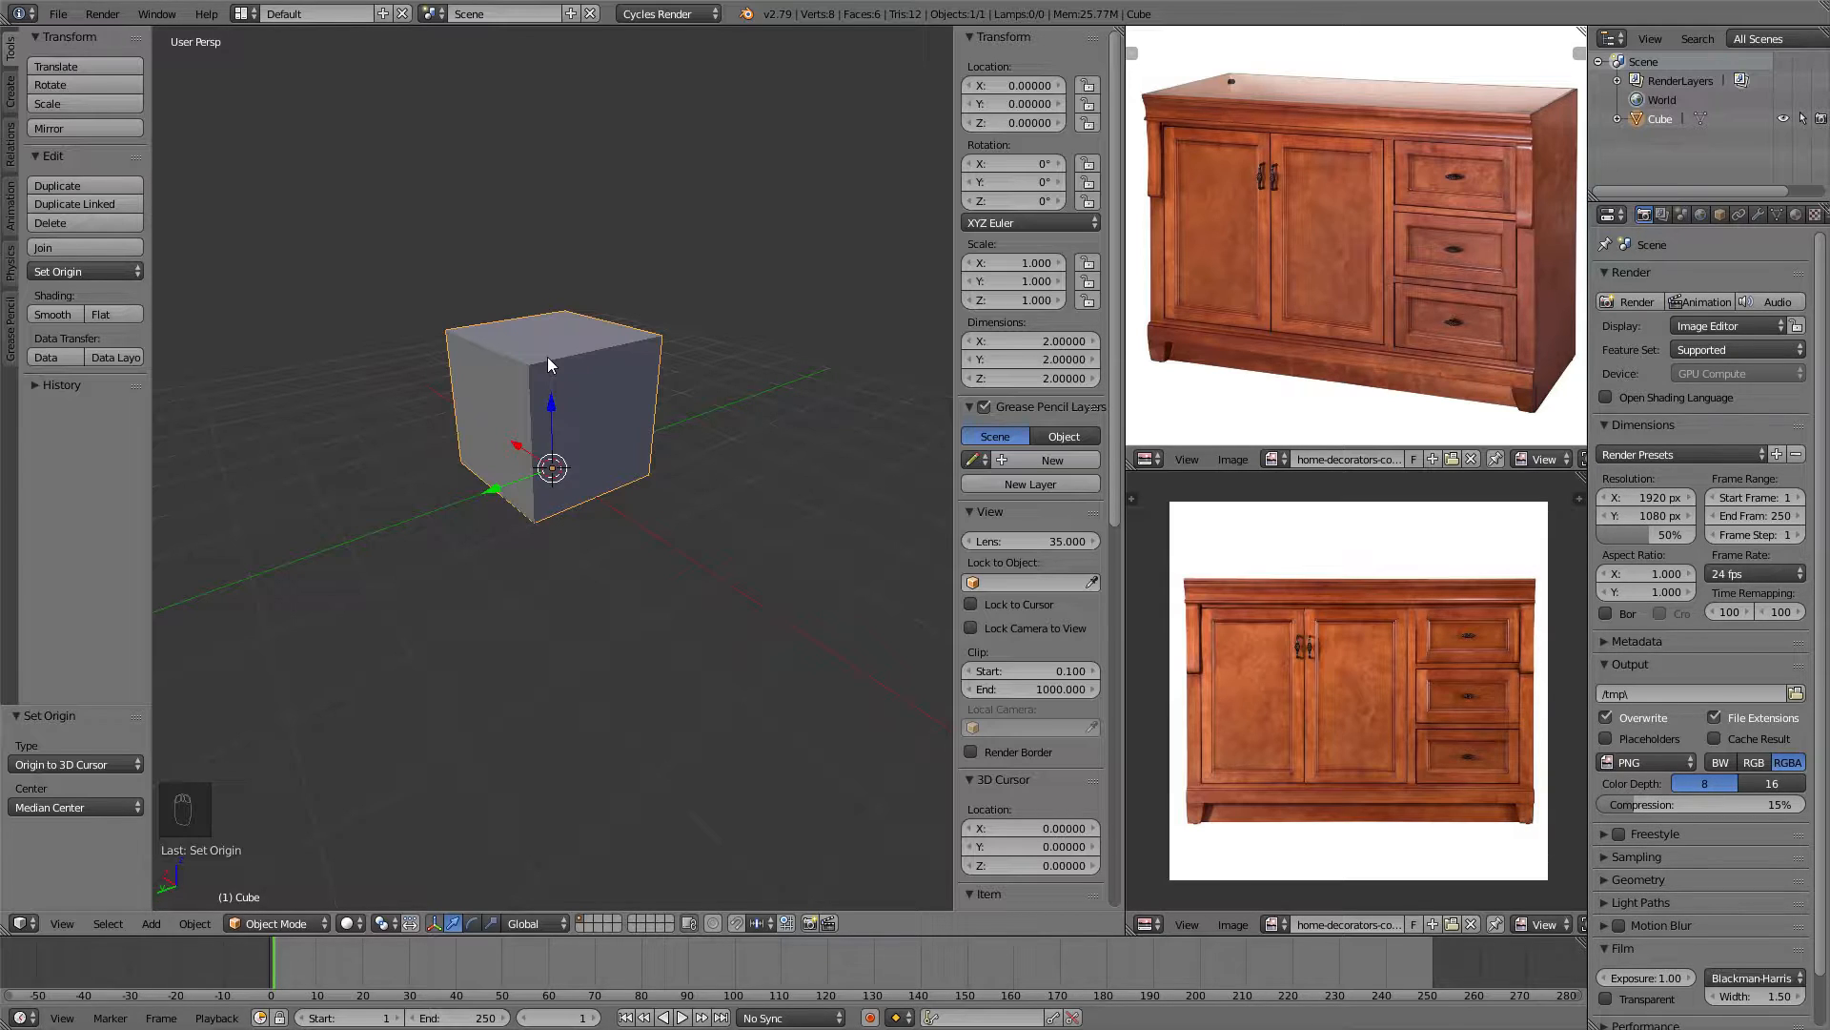
Set the scene's length units to Metric.
middle_drag(532, 181, 604, 204)
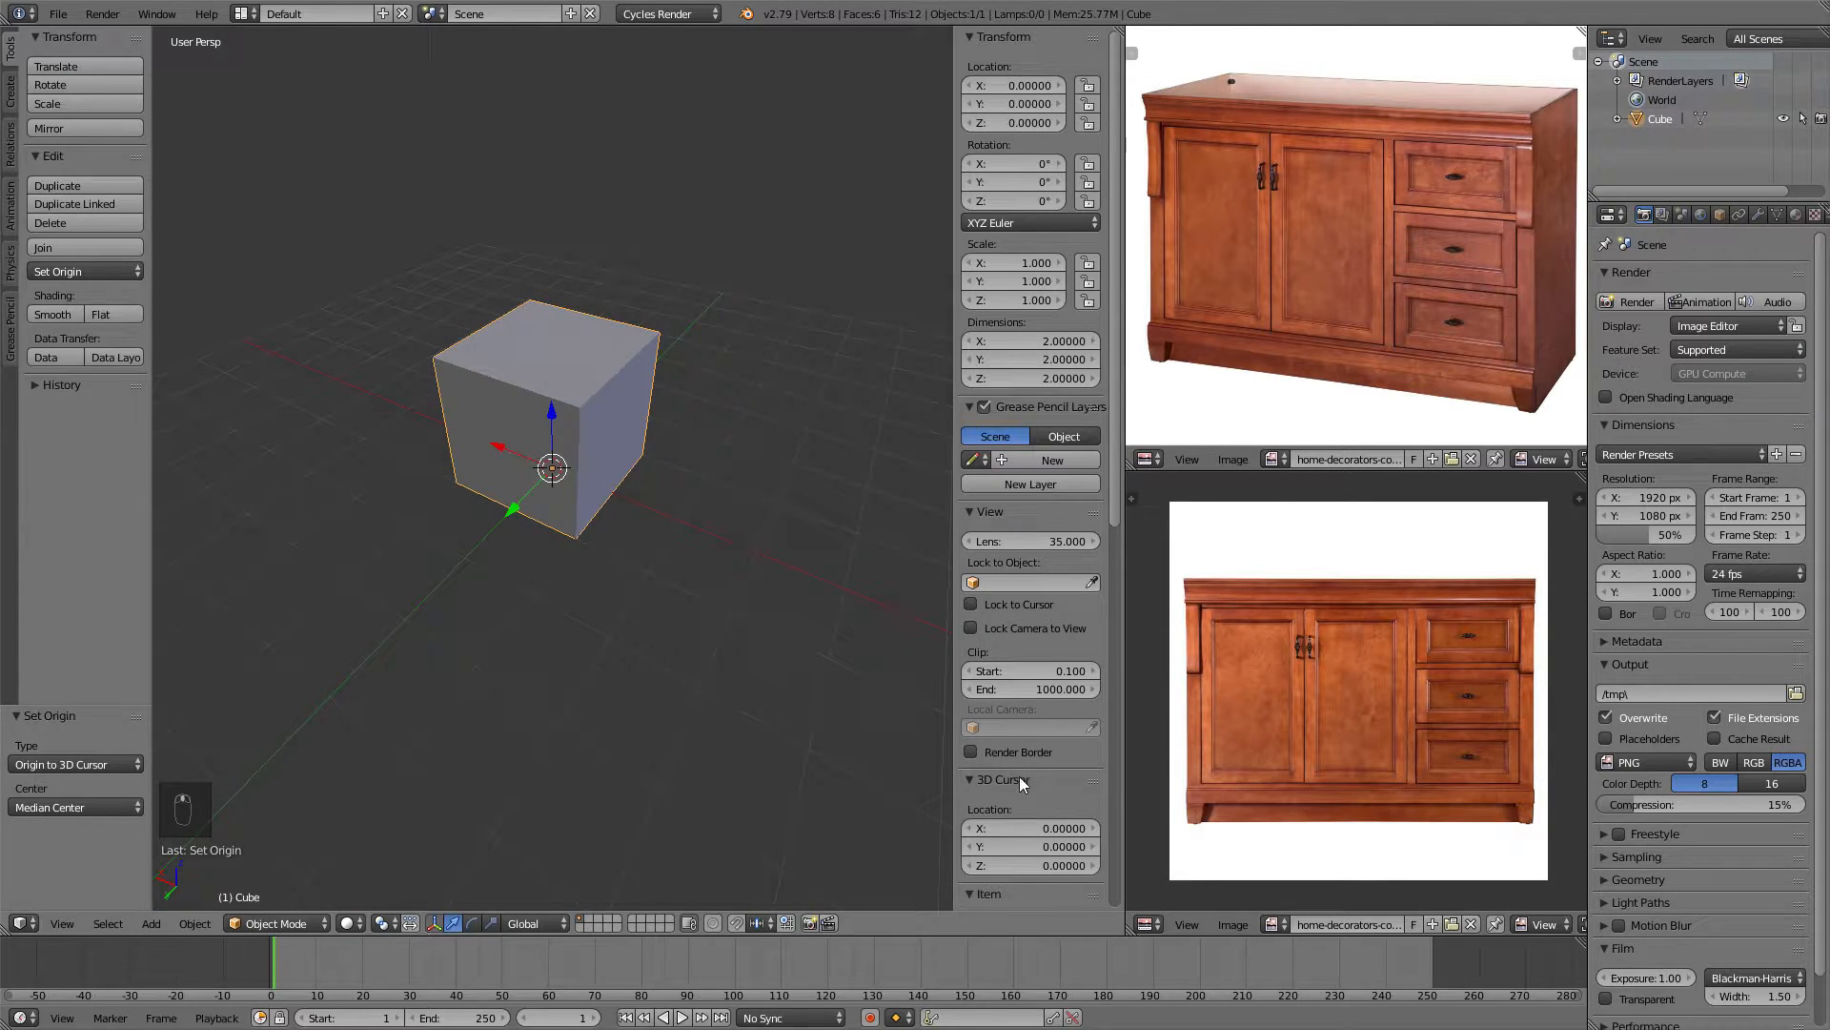
scroll(991, 777, down, 4)
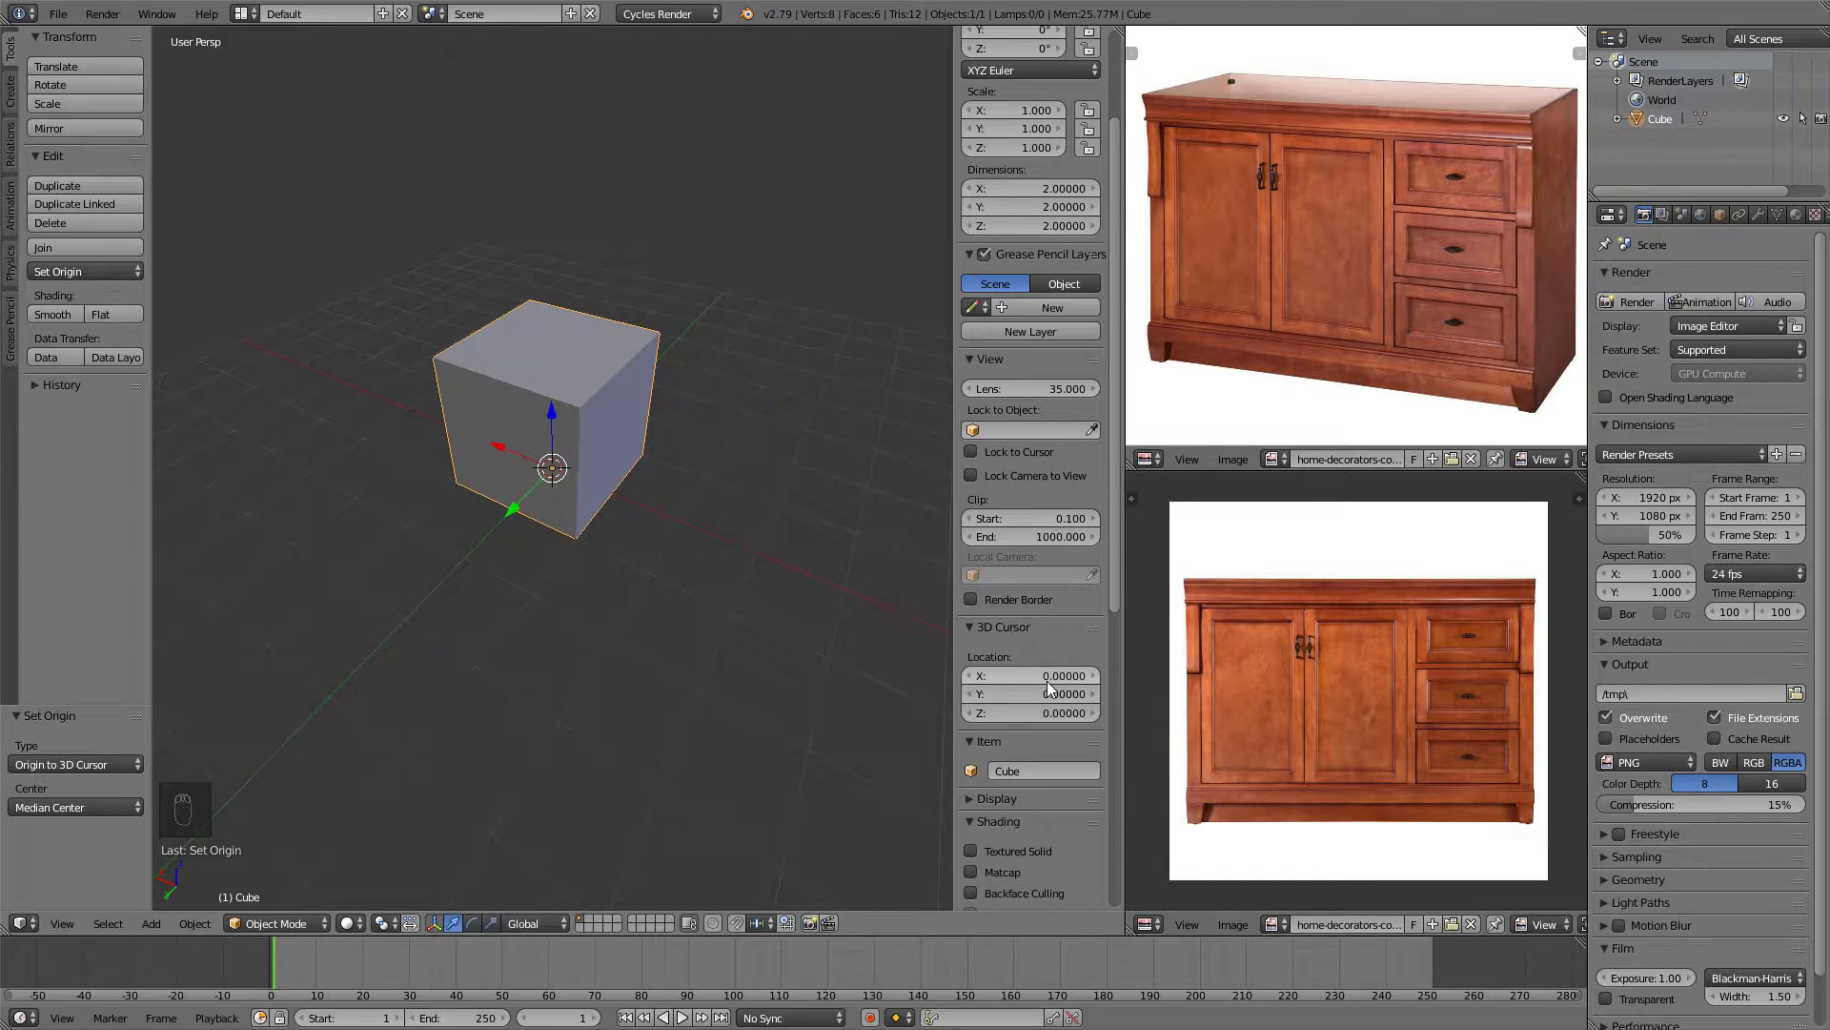
middle_drag(857, 592, 641, 499)
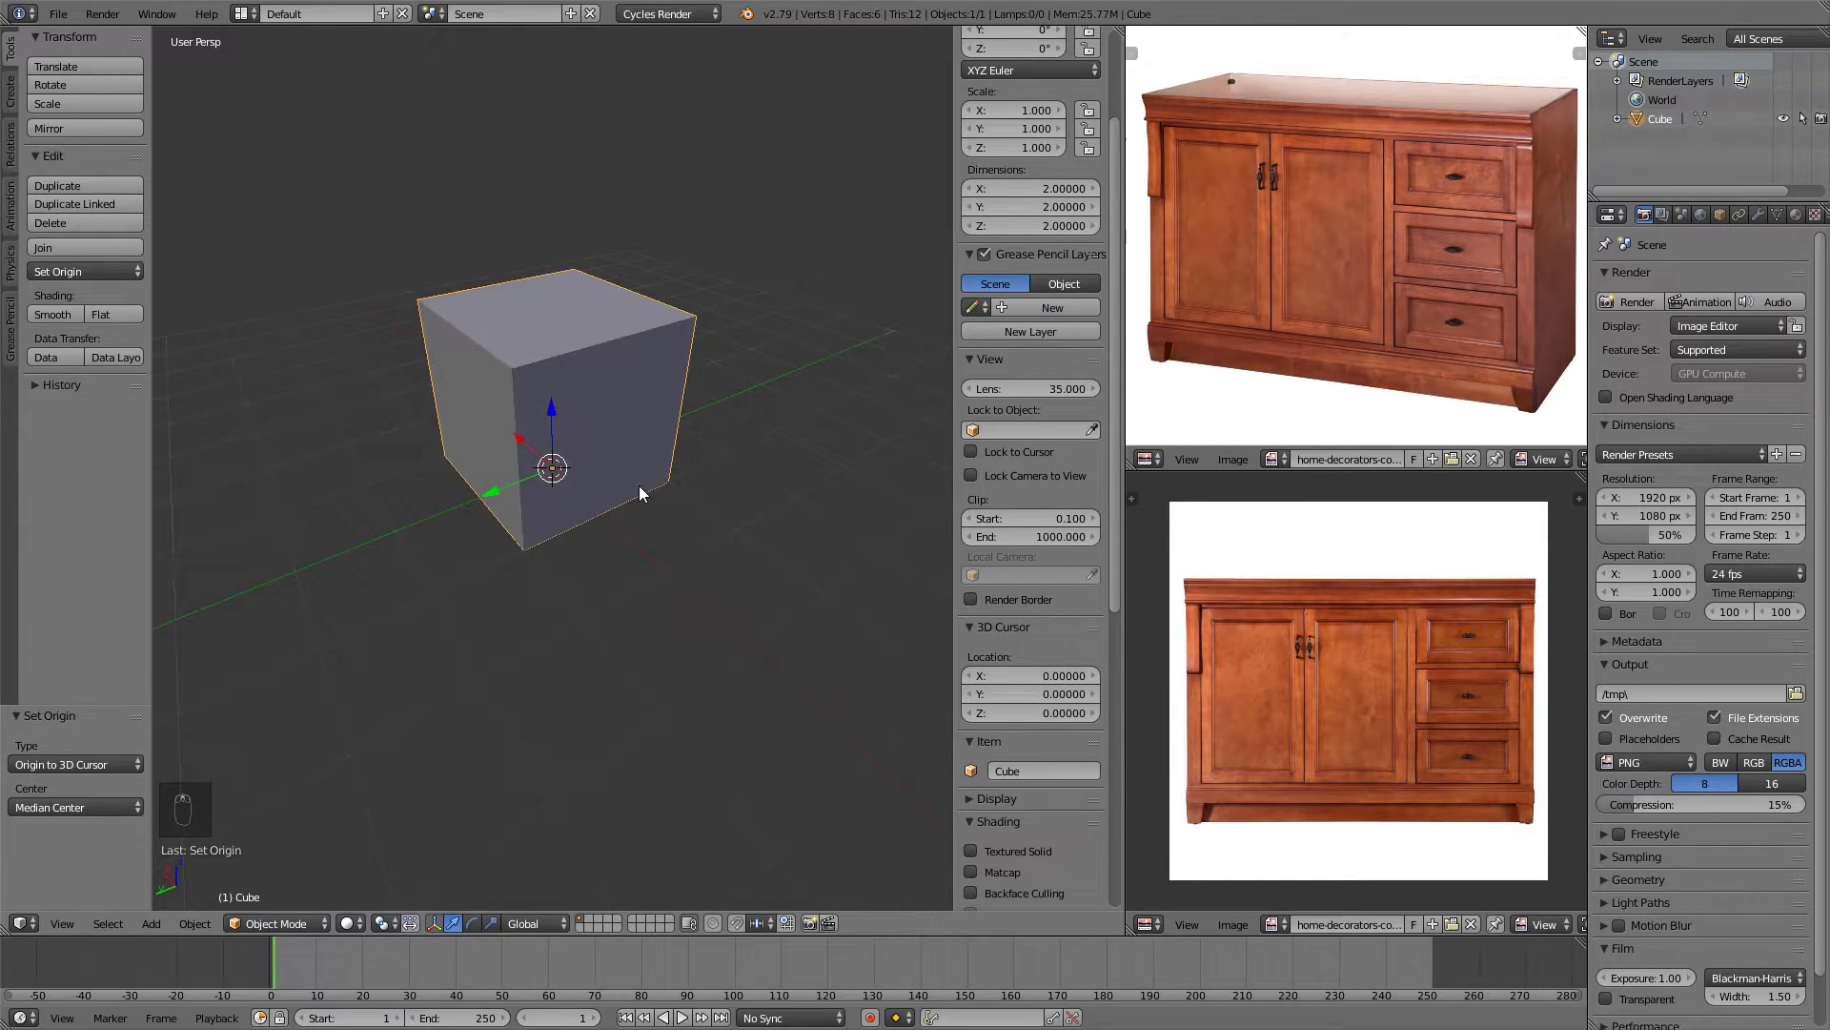
click(1683, 213)
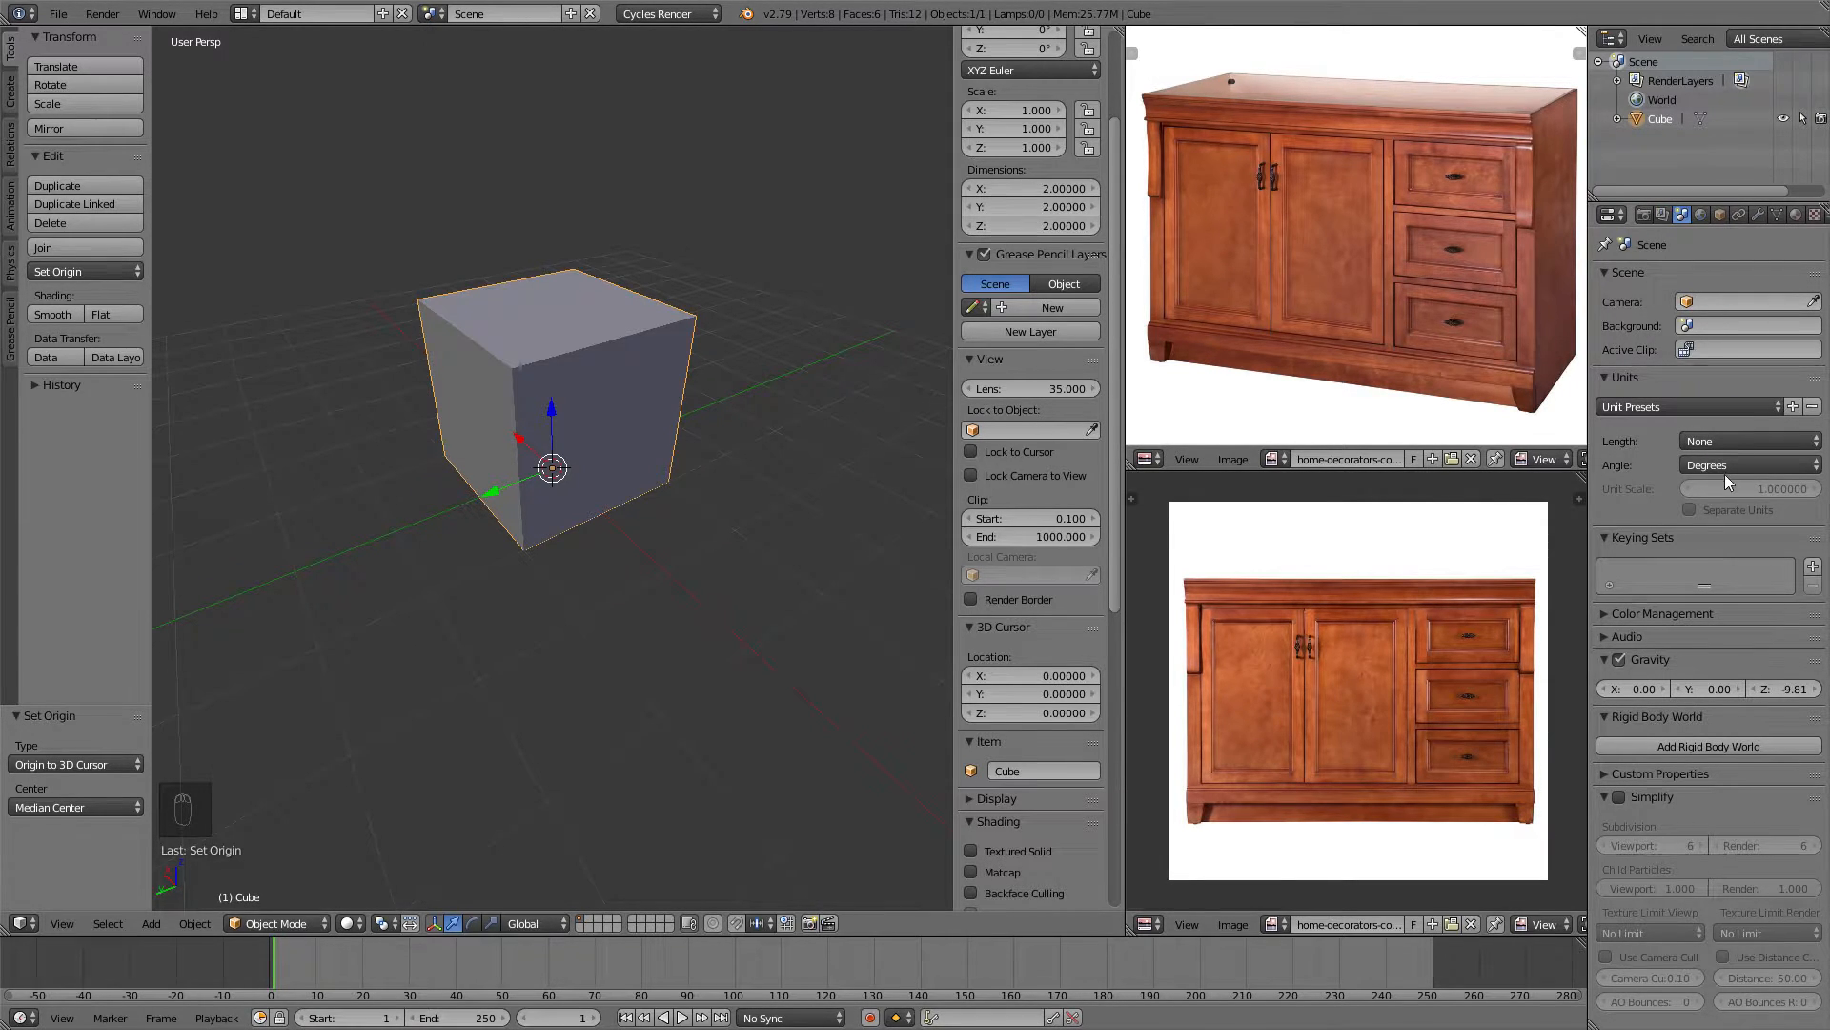
click(1749, 440)
click(1707, 398)
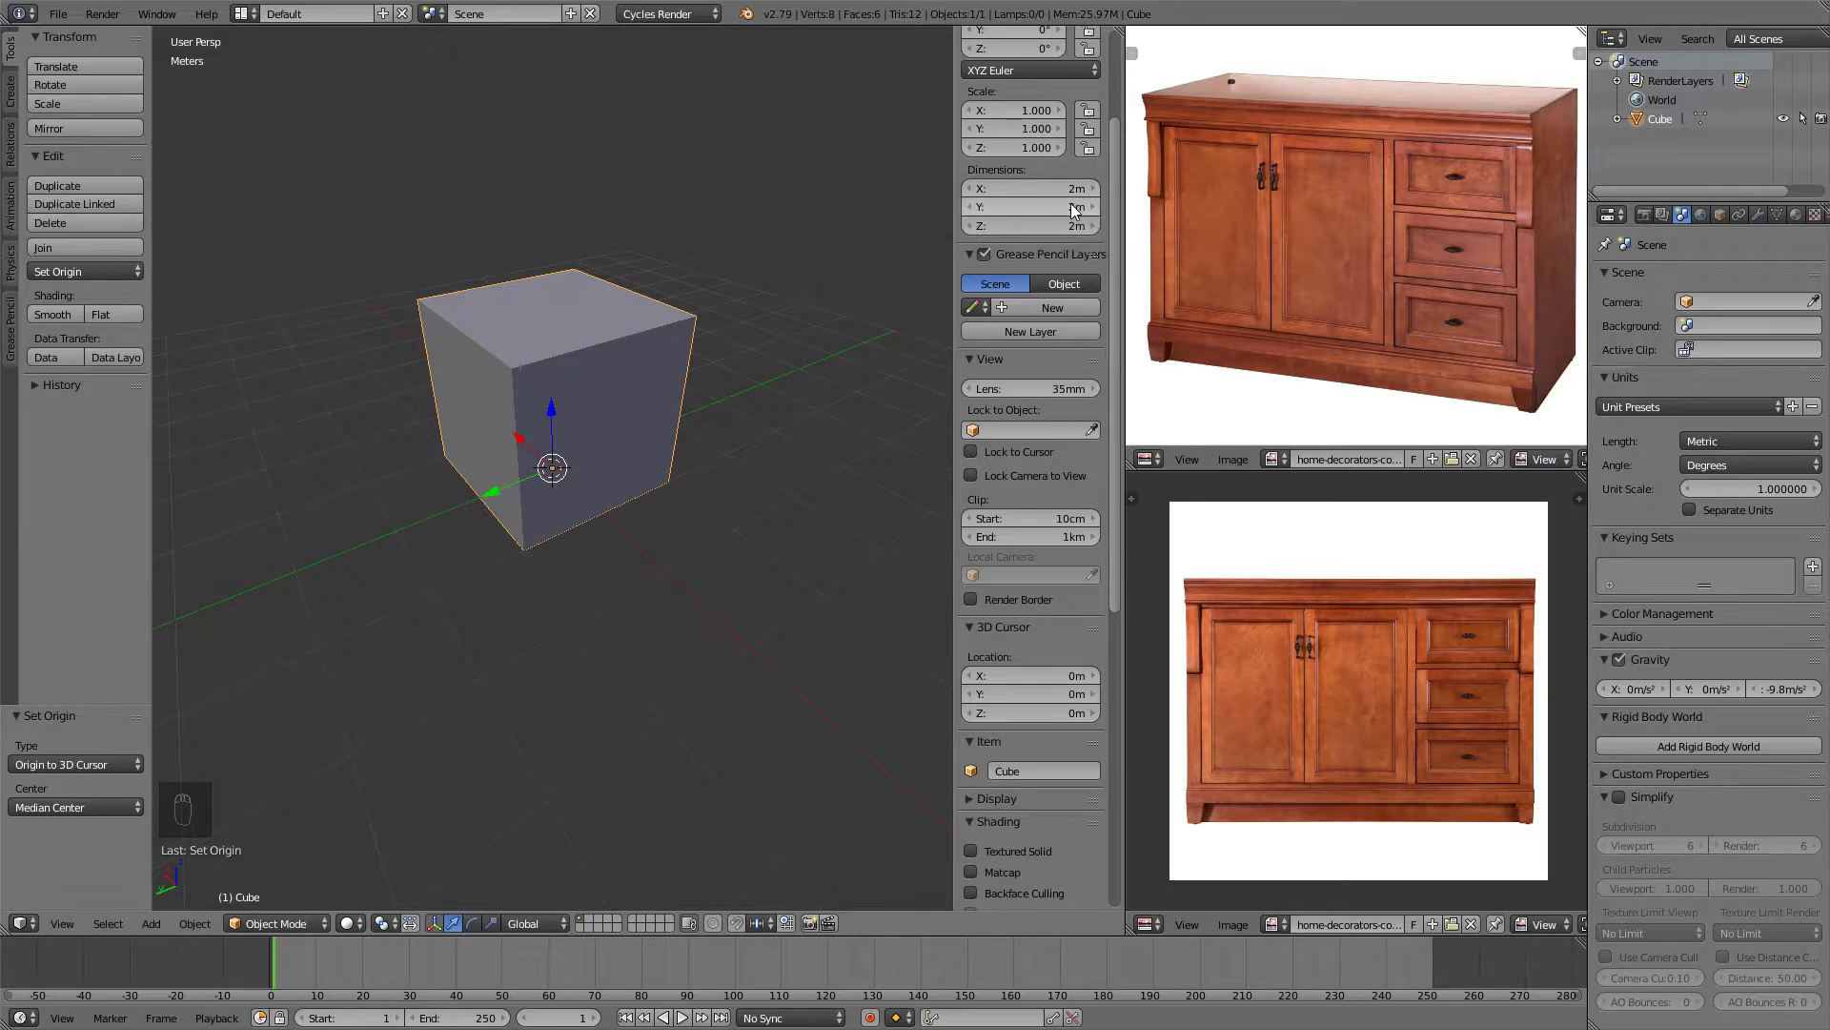
Set the cube's dimensions to 1.4 m on X, 60 cm on Y and 1 m on Z.
middle_drag(596, 286, 633, 286)
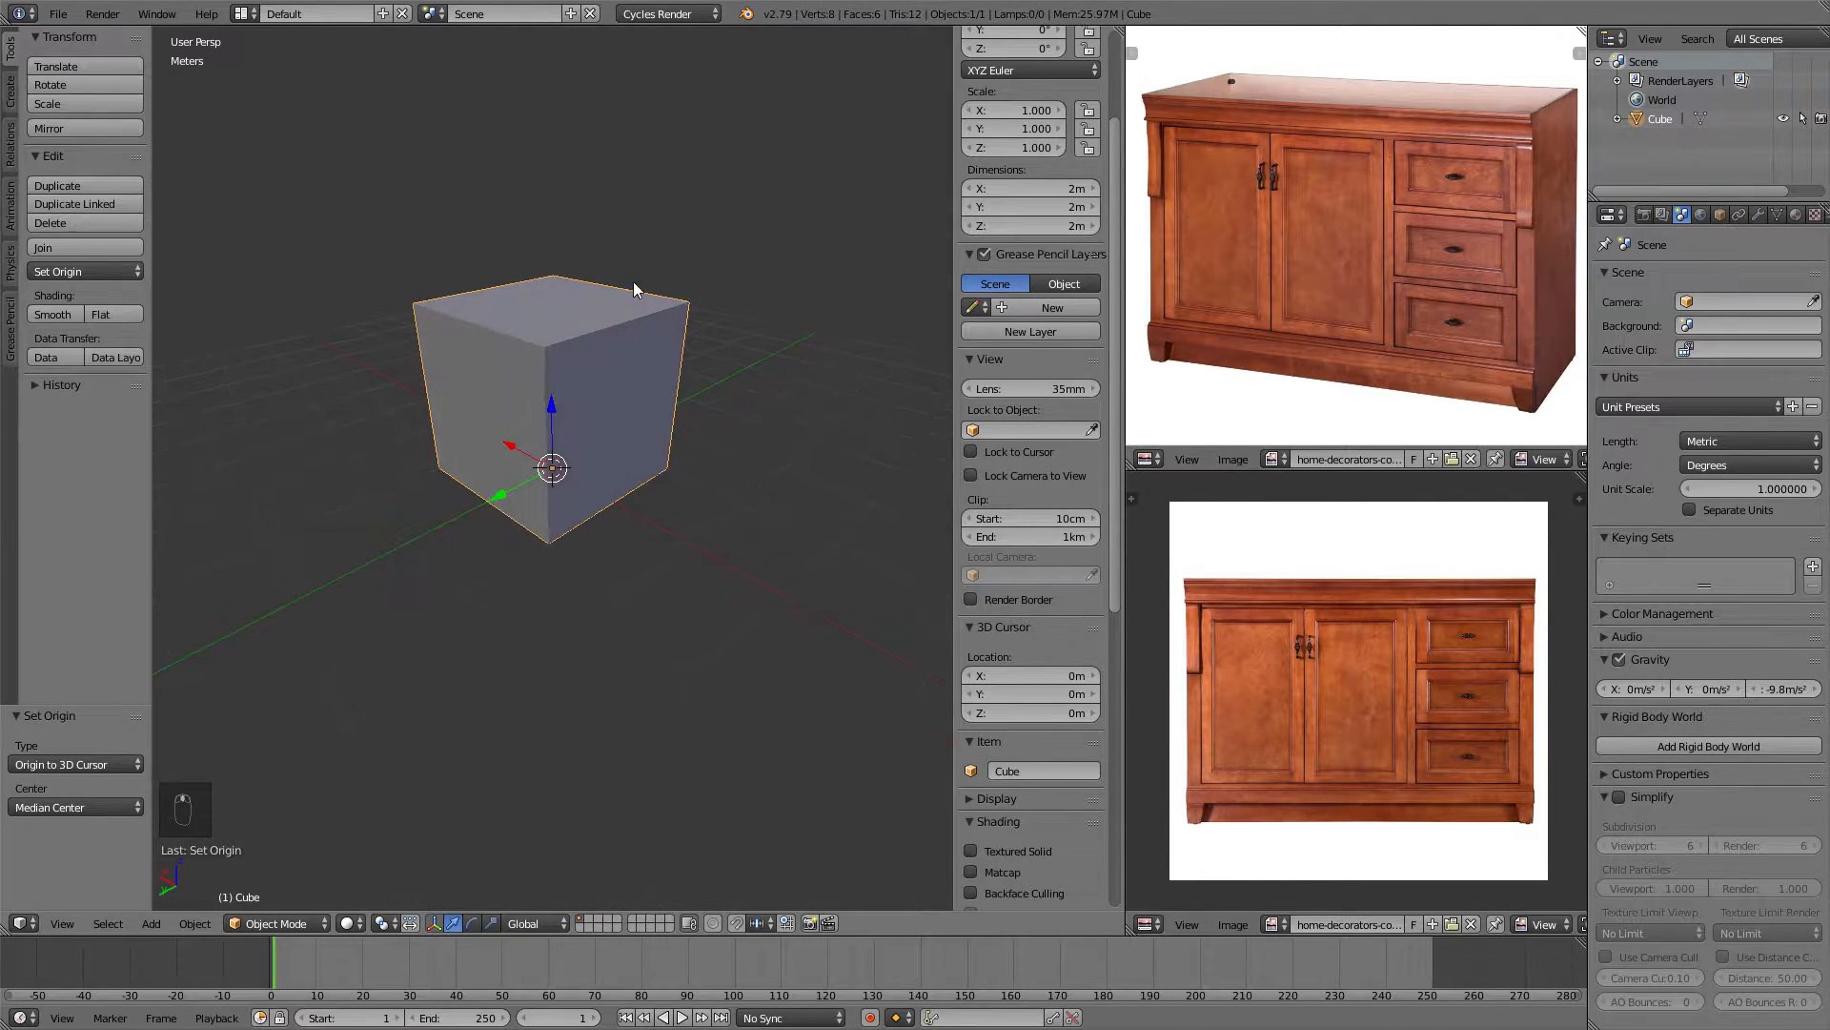
click(1045, 191)
text(1.4)
key(Return)
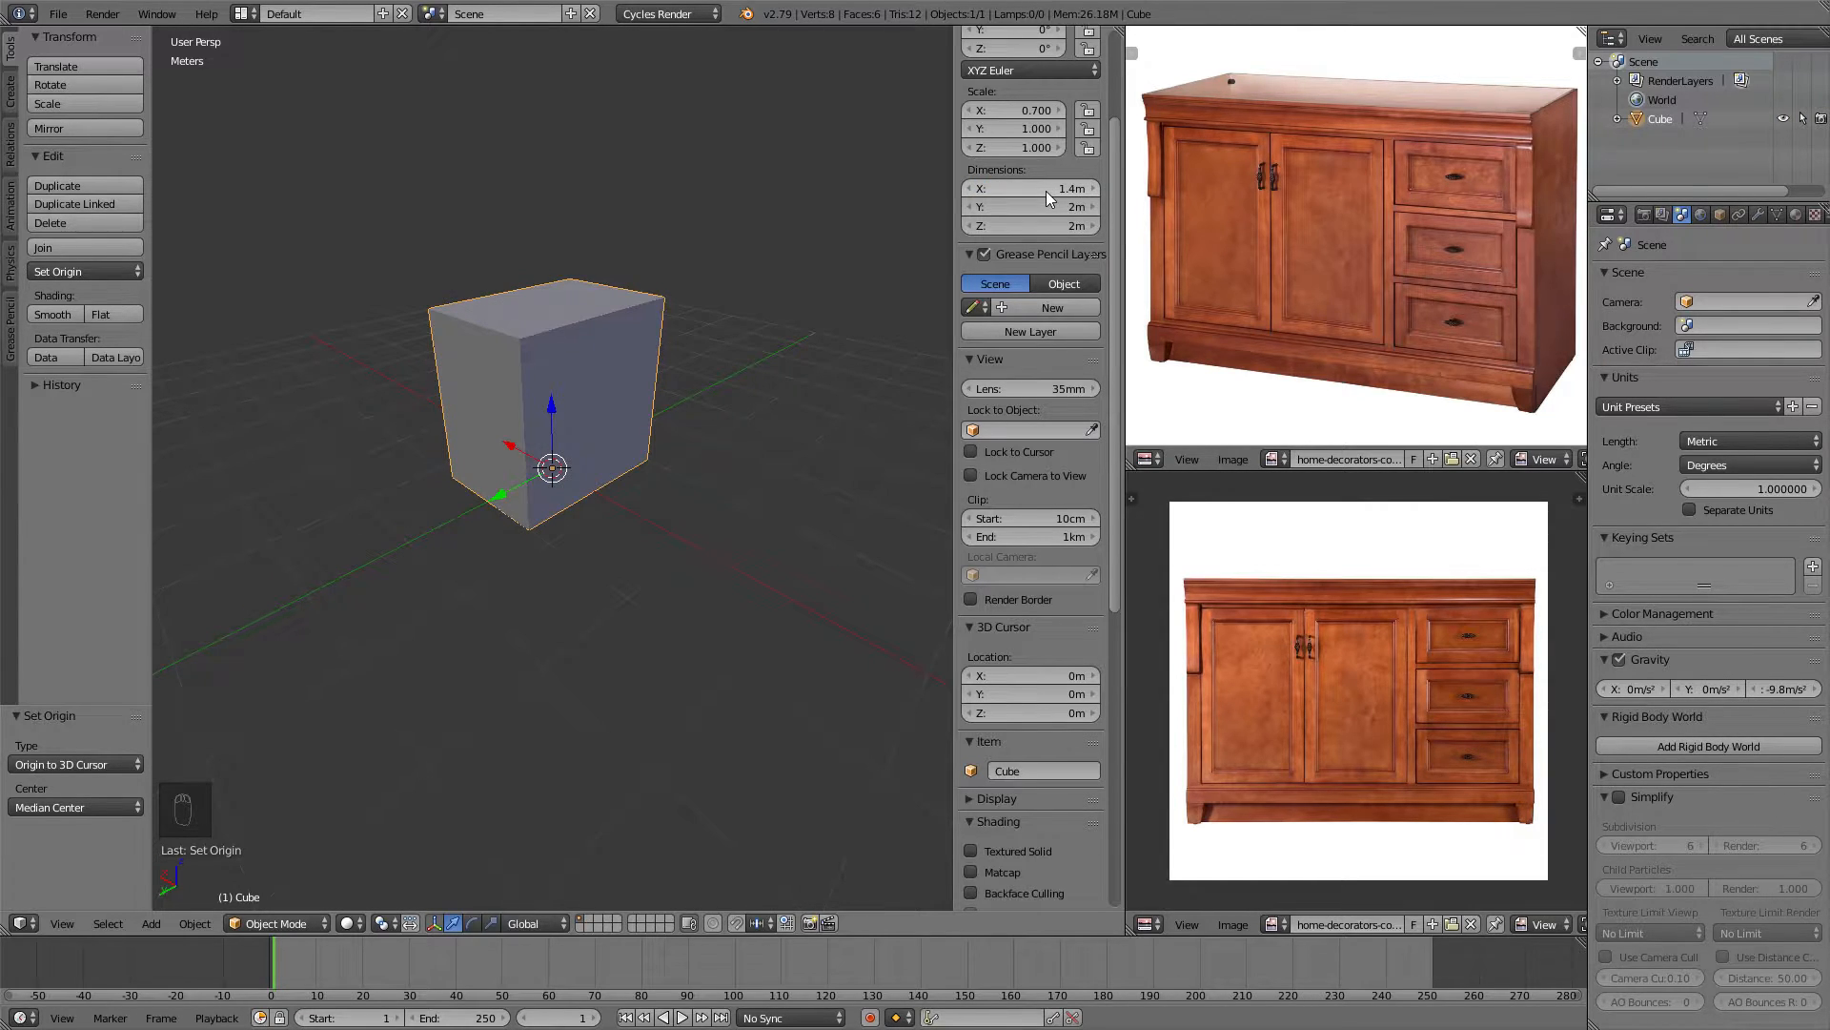
middle_drag(383, 190, 432, 203)
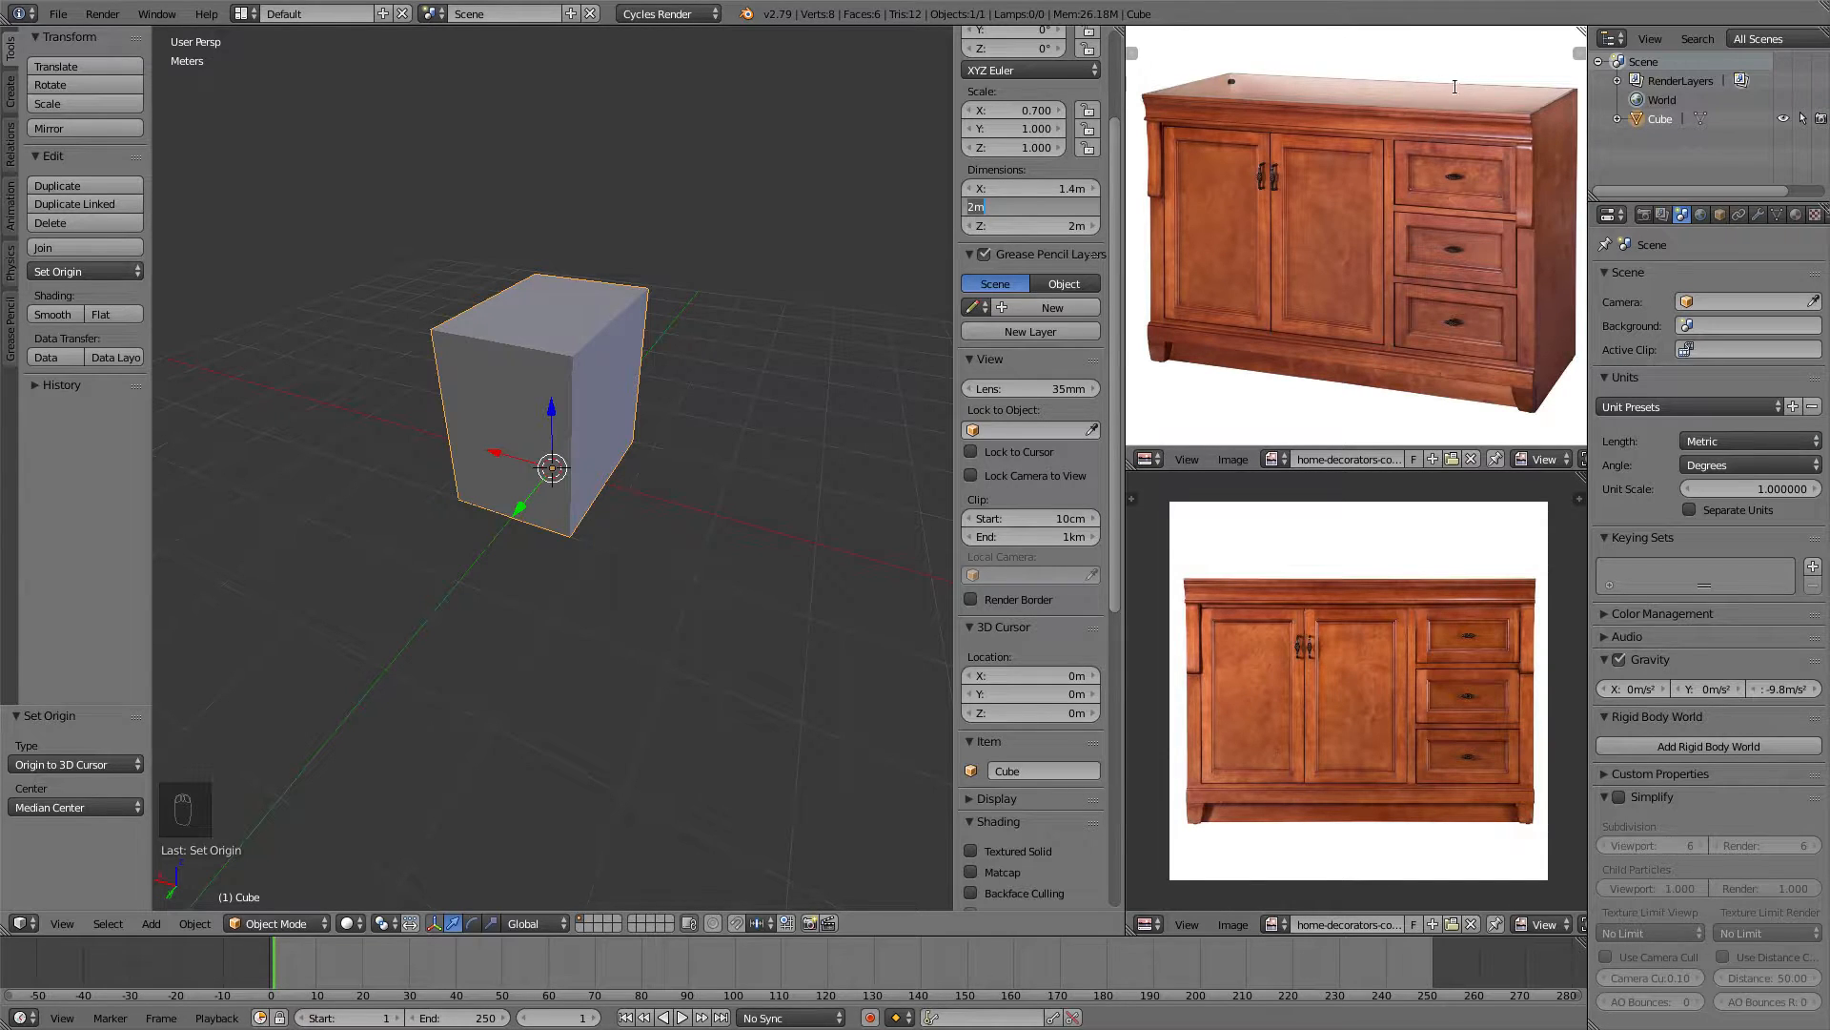
key(BackSpace)
text(.6)
key(Return)
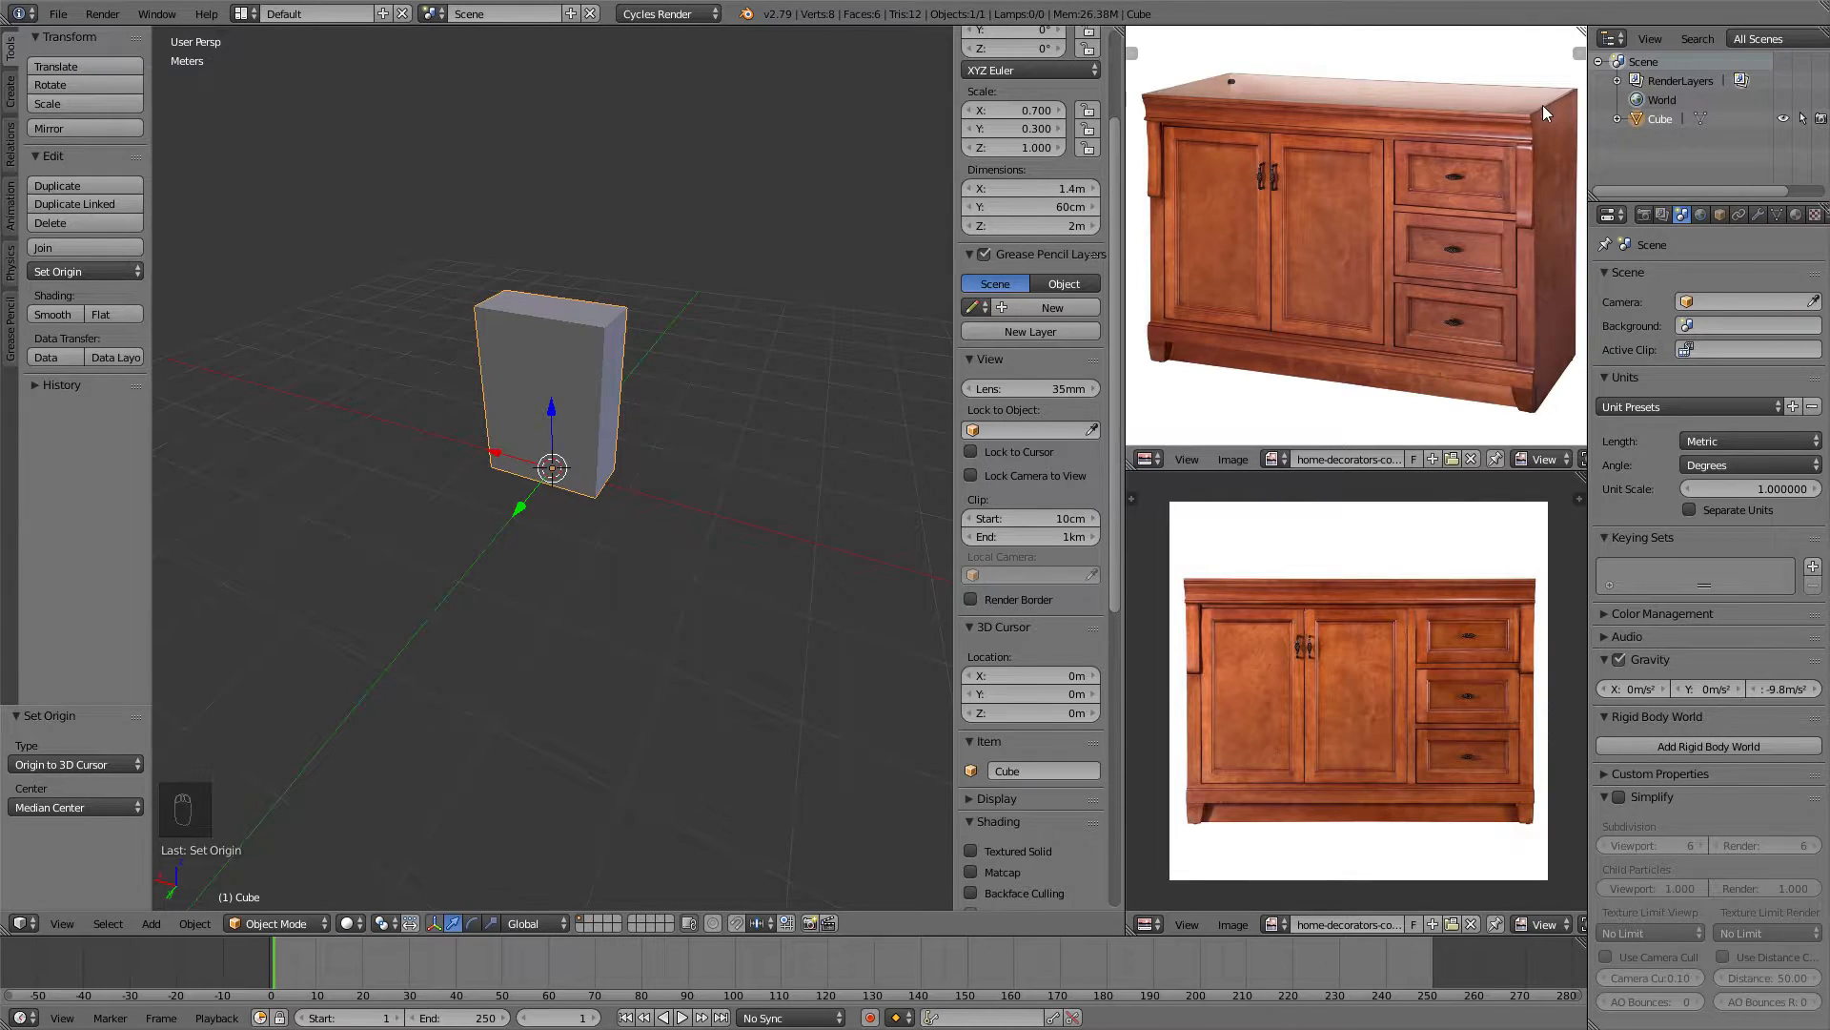
click(1058, 225)
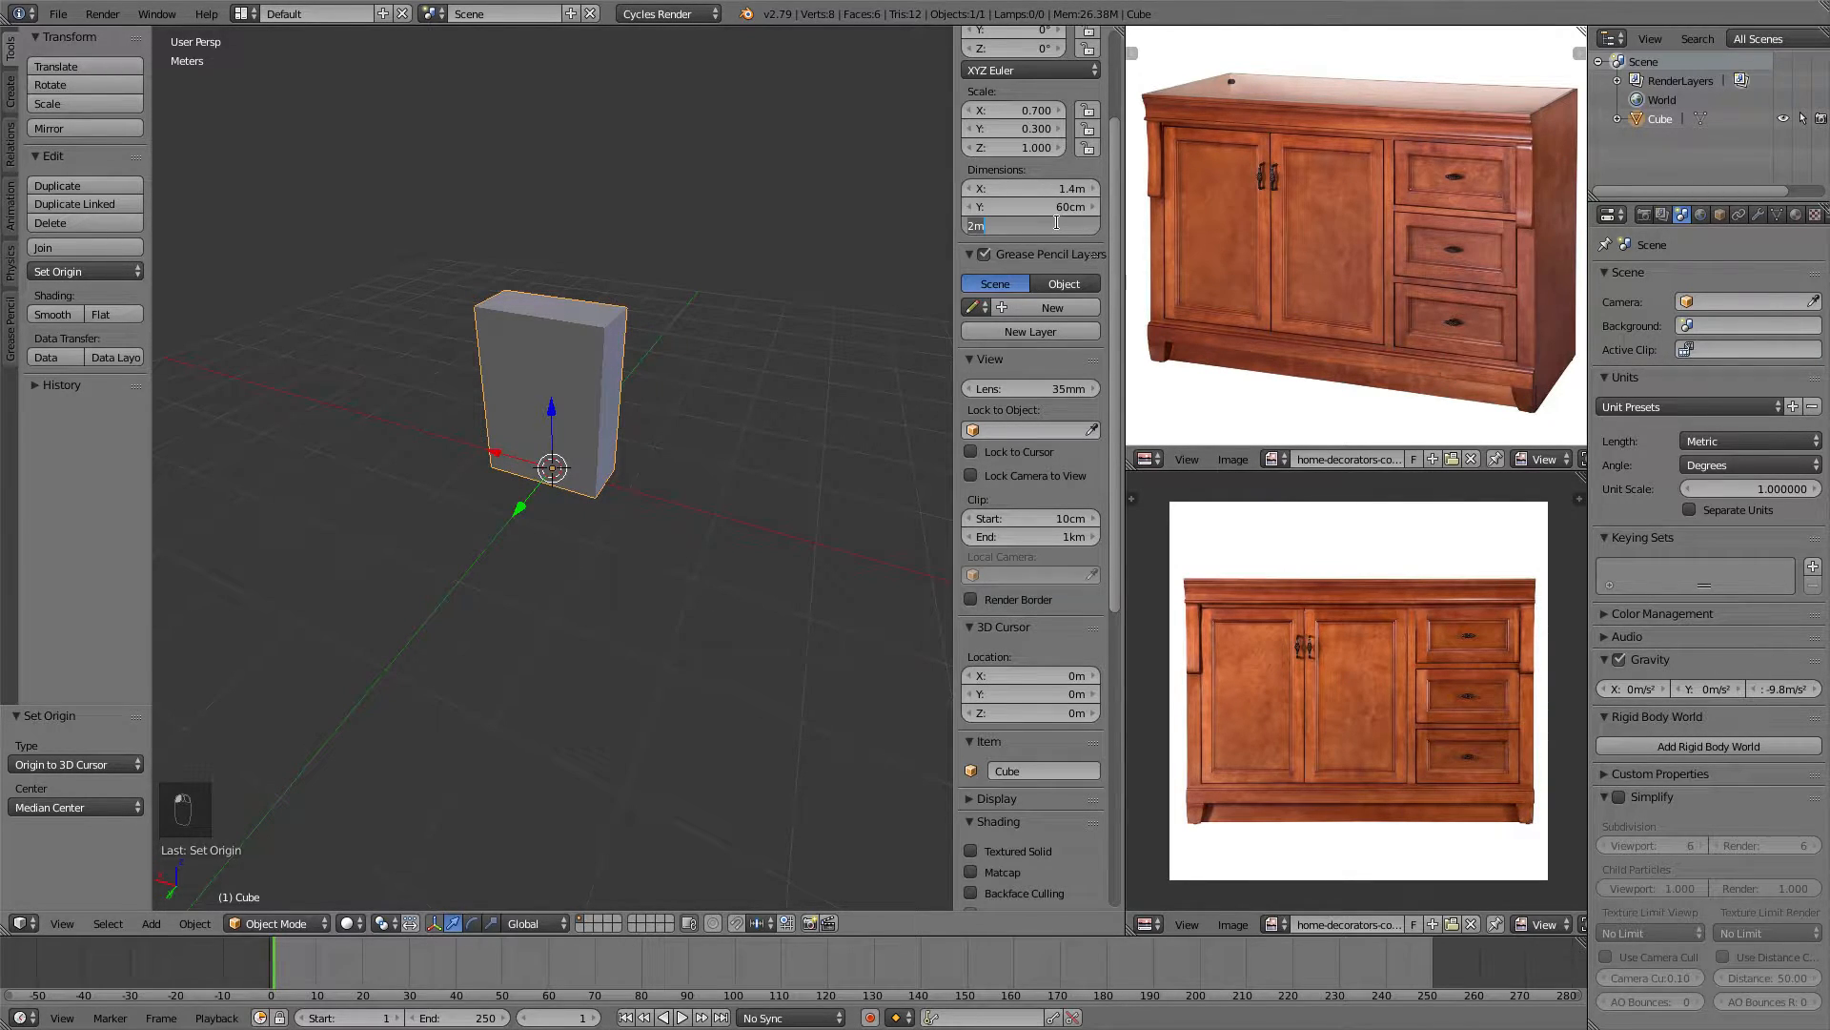
text(1)
key(Return)
middle_drag(481, 299, 661, 306)
scroll(602, 305, up, 4)
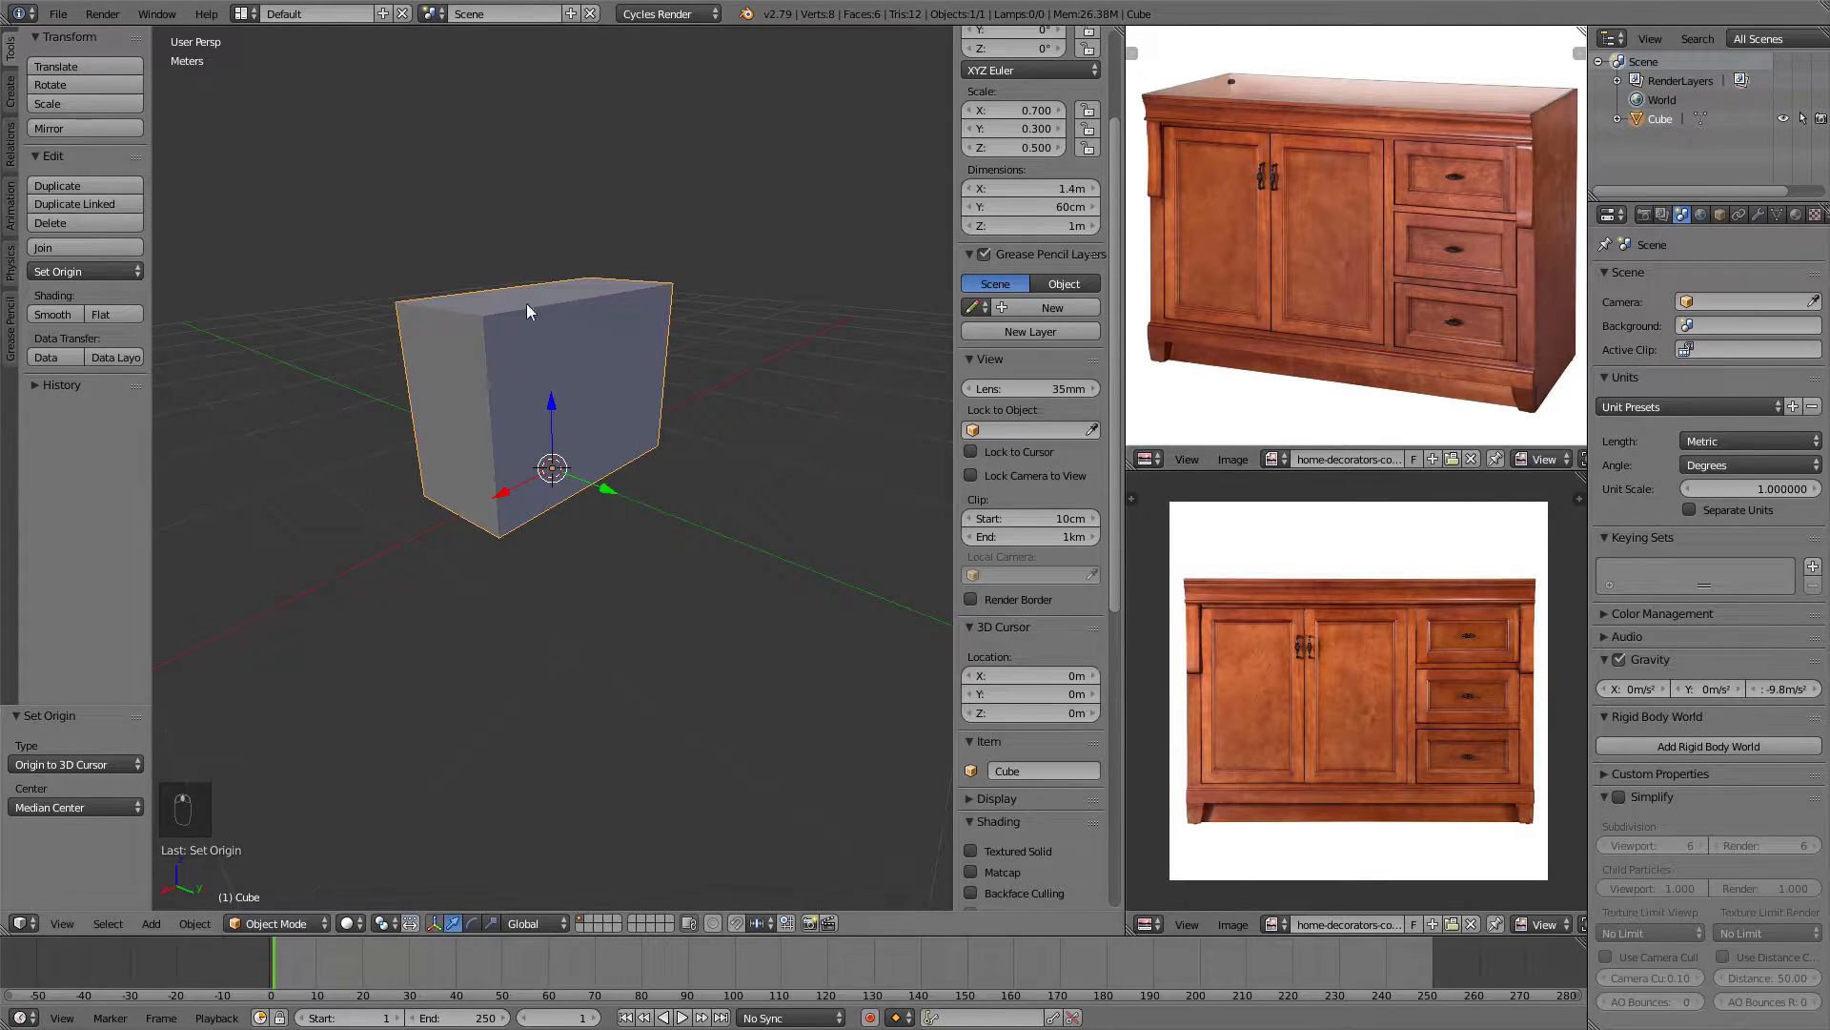
middle_drag(706, 266, 505, 316)
Deselect the cube and switch the viewport to the front orthographic view.
key(a)
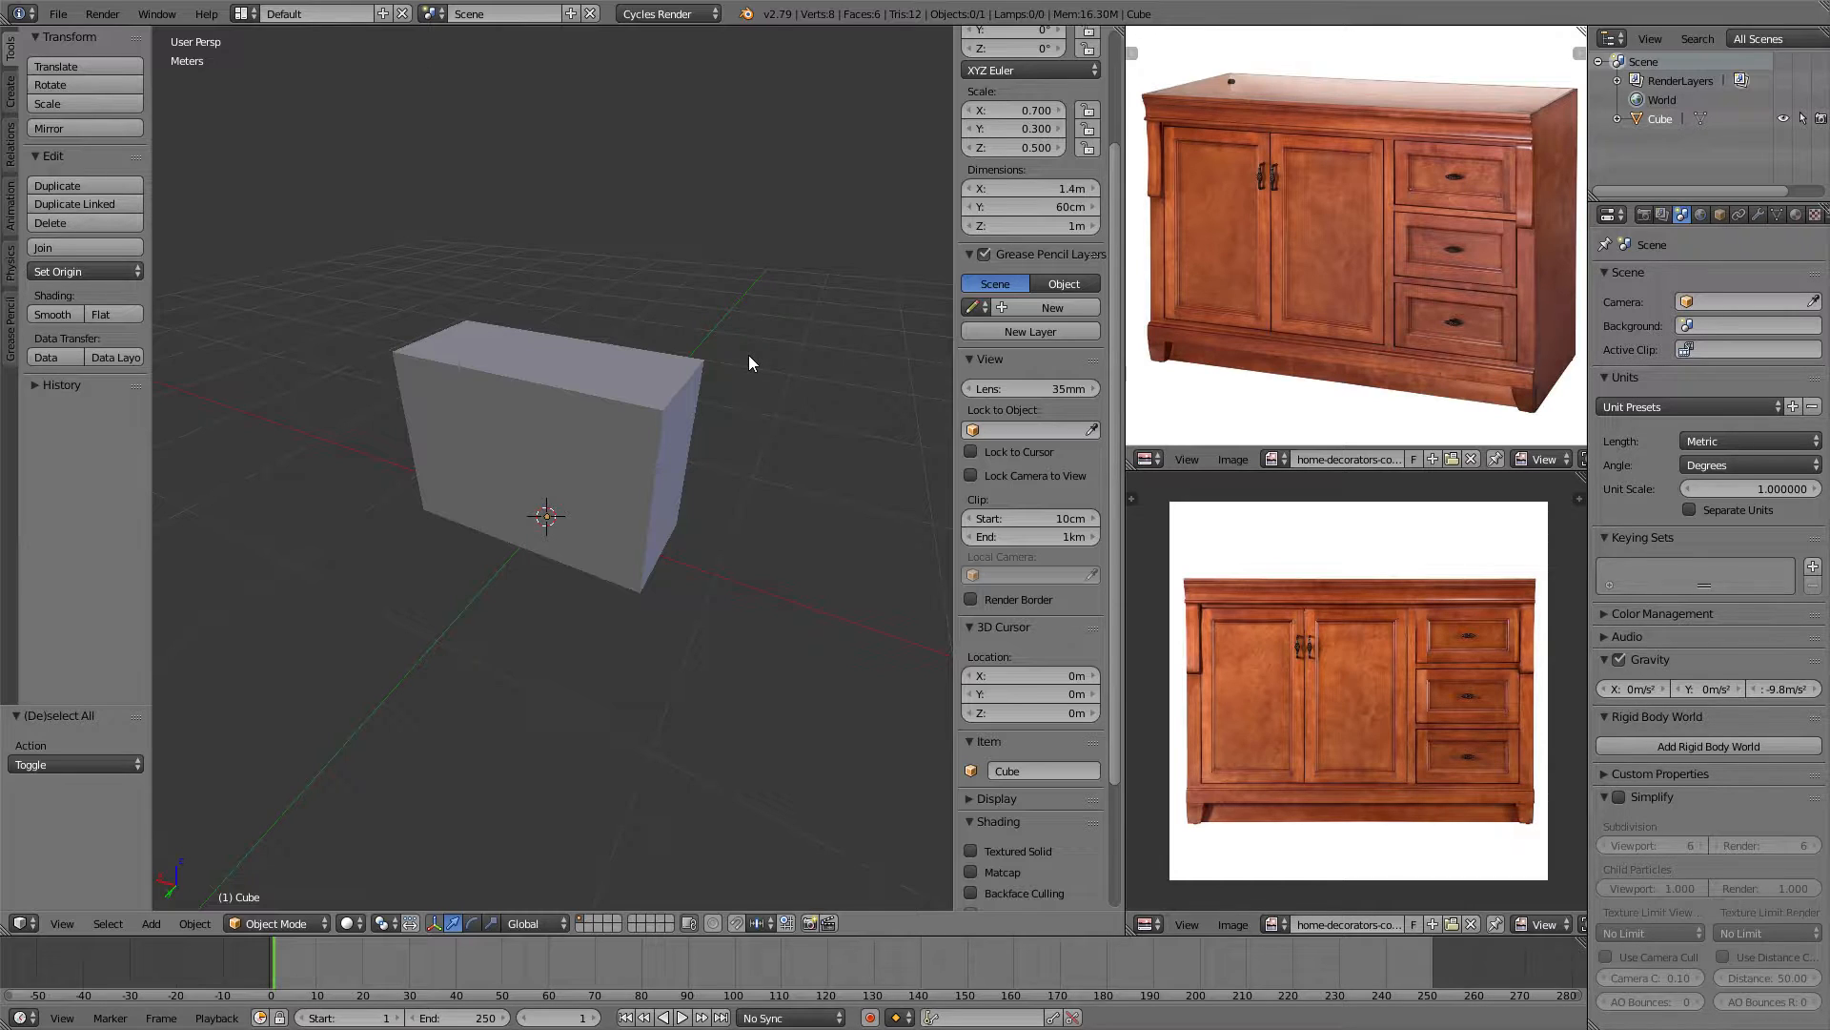
middle_drag(749, 362, 715, 339)
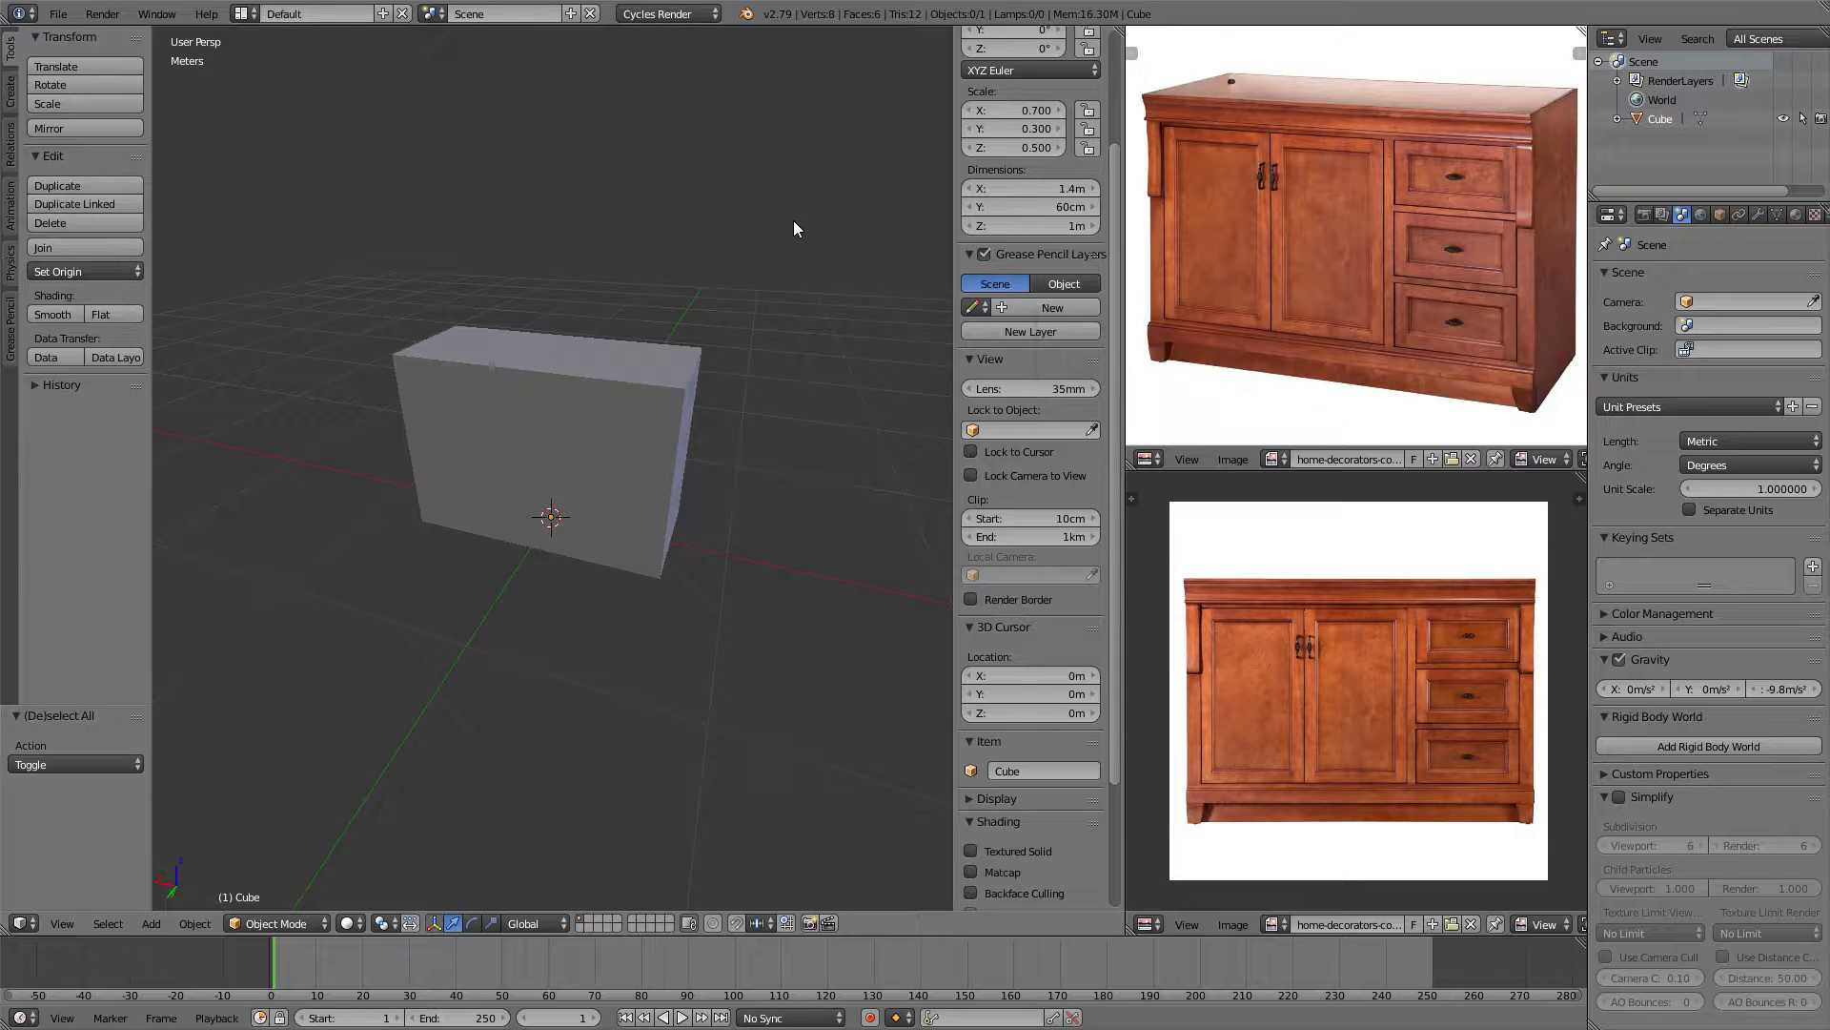
key(KP_1)
key(KP_5)
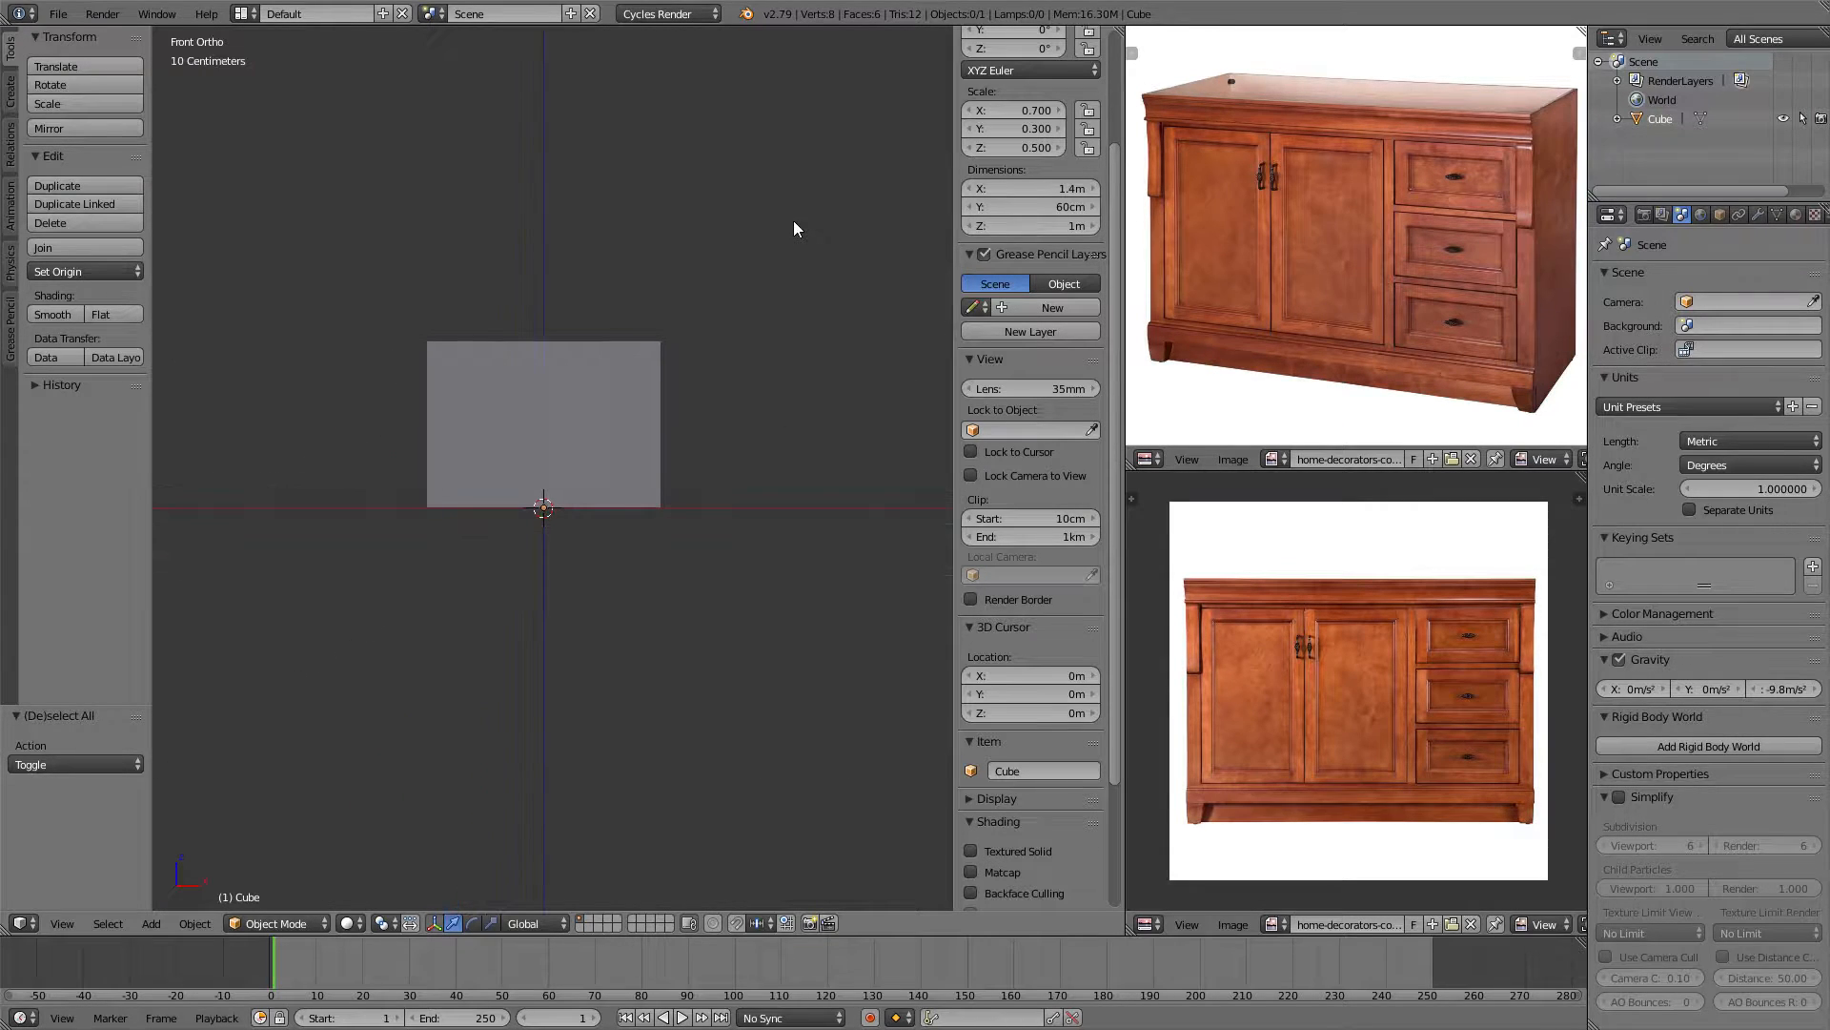
Enable background images in the viewport and load the already opened front-view cabinet photo (naca4821d-64_1) as a background image.
scroll(1016, 382, down, 5)
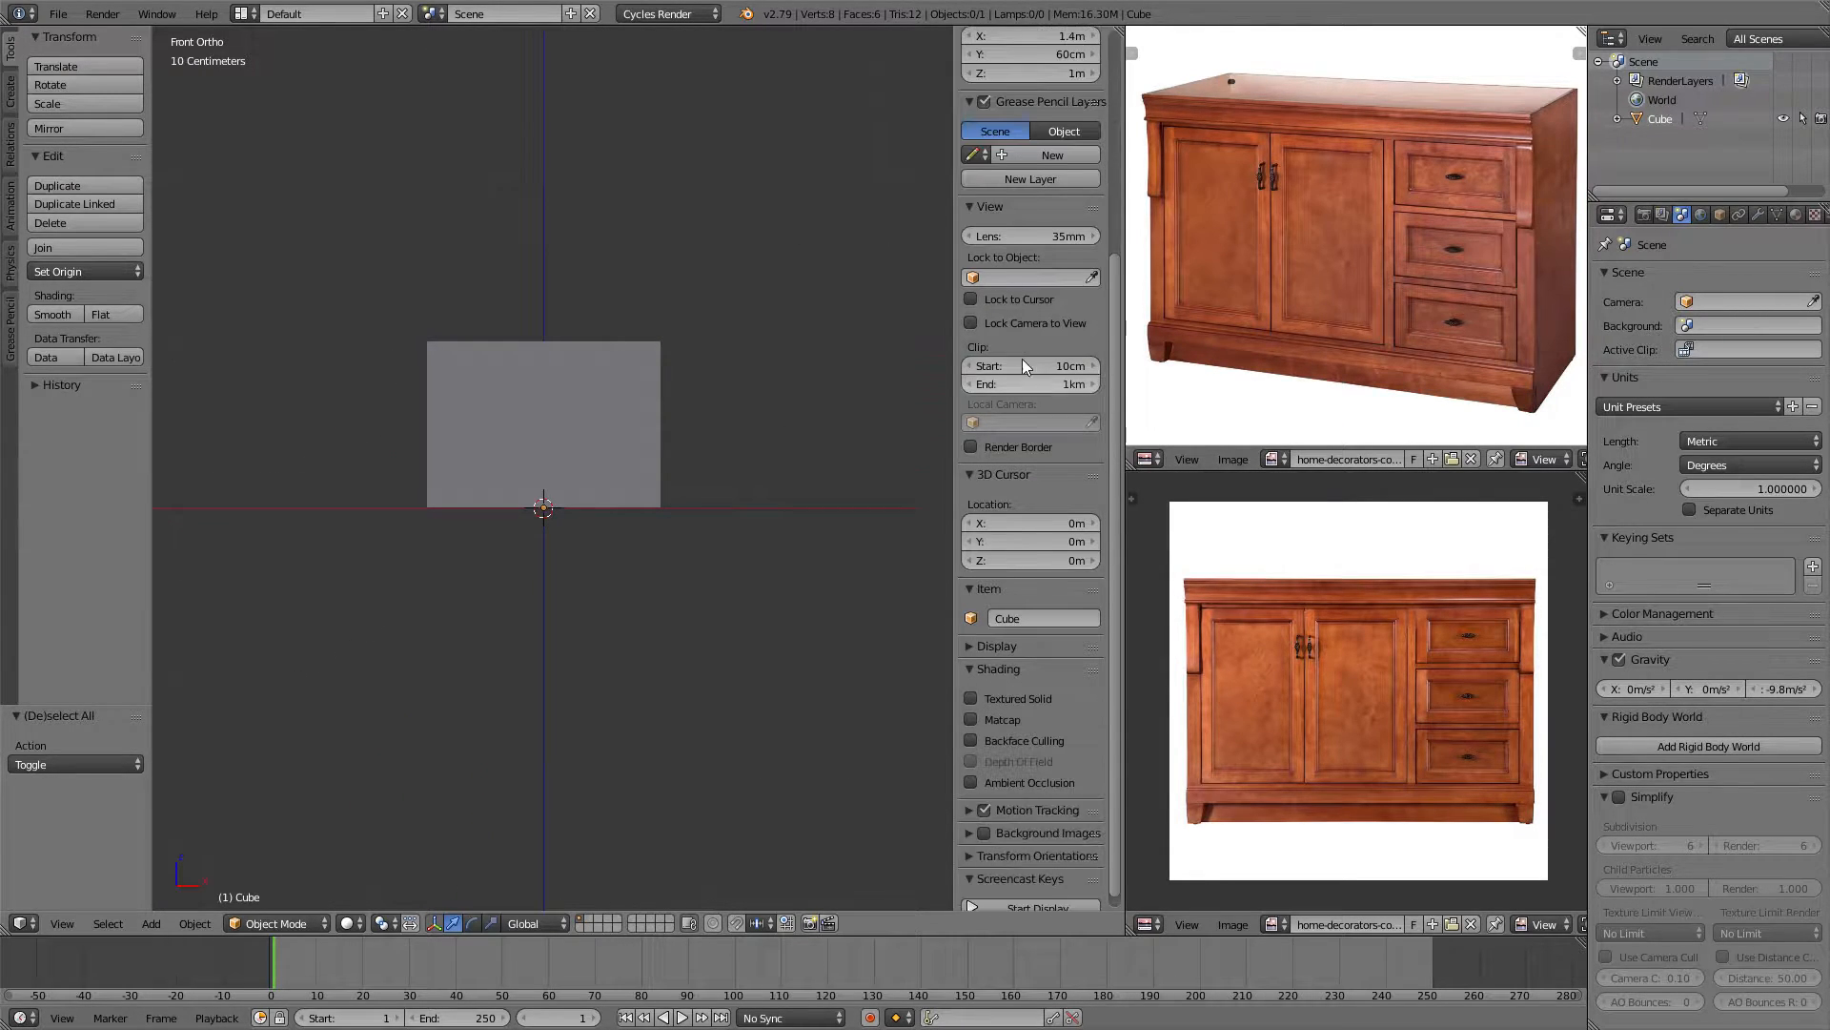
click(984, 818)
click(968, 818)
scroll(1038, 820, down, 1)
click(1038, 816)
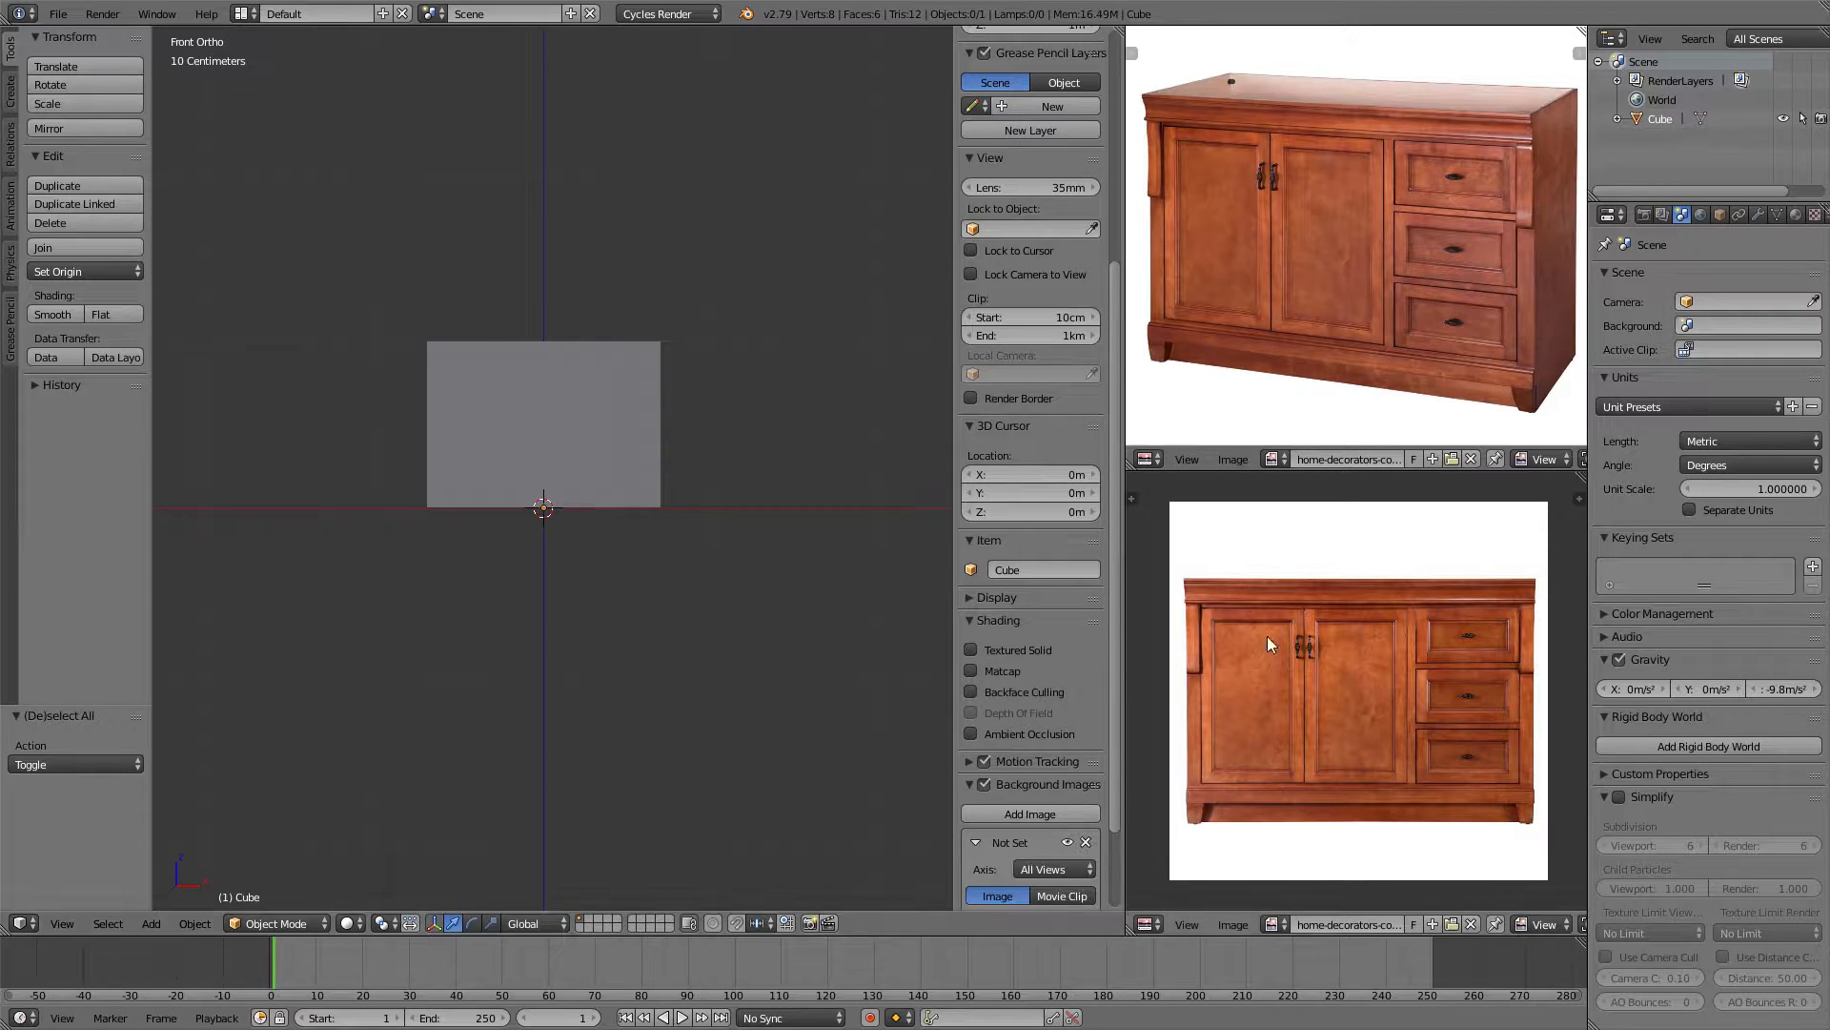
scroll(1033, 683, down, 3)
click(980, 809)
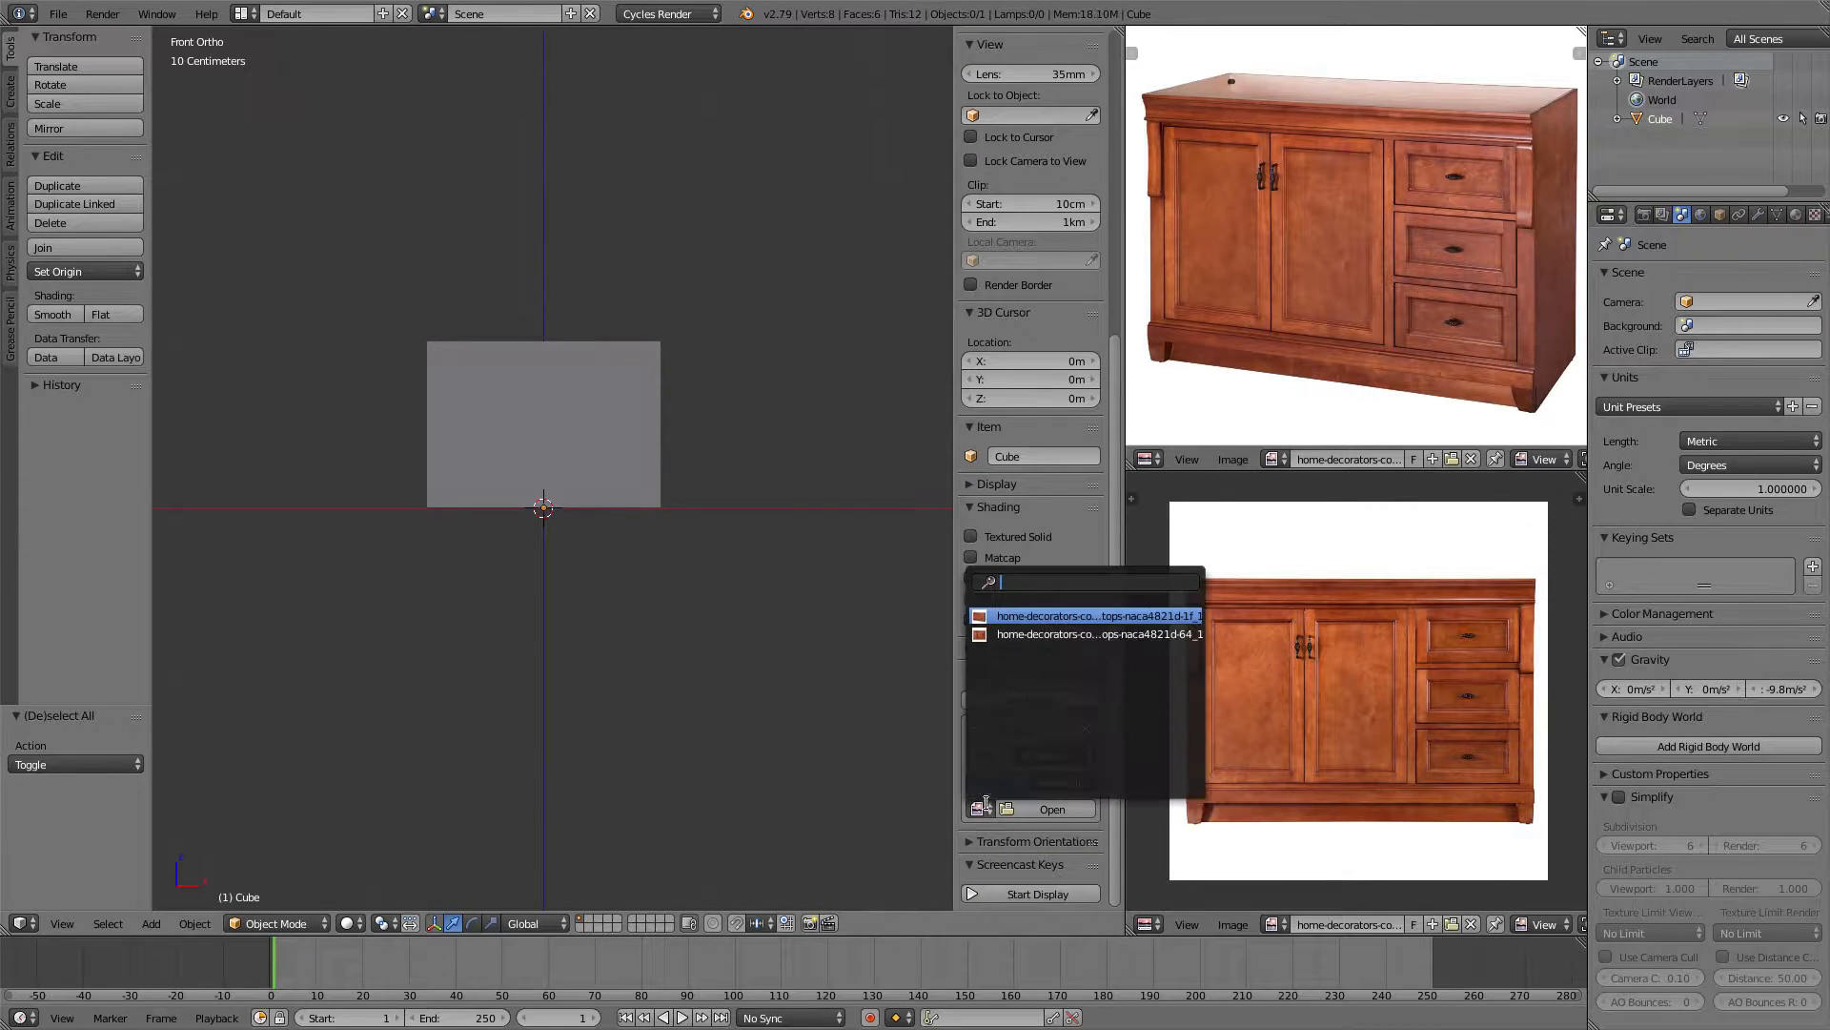
click(1056, 620)
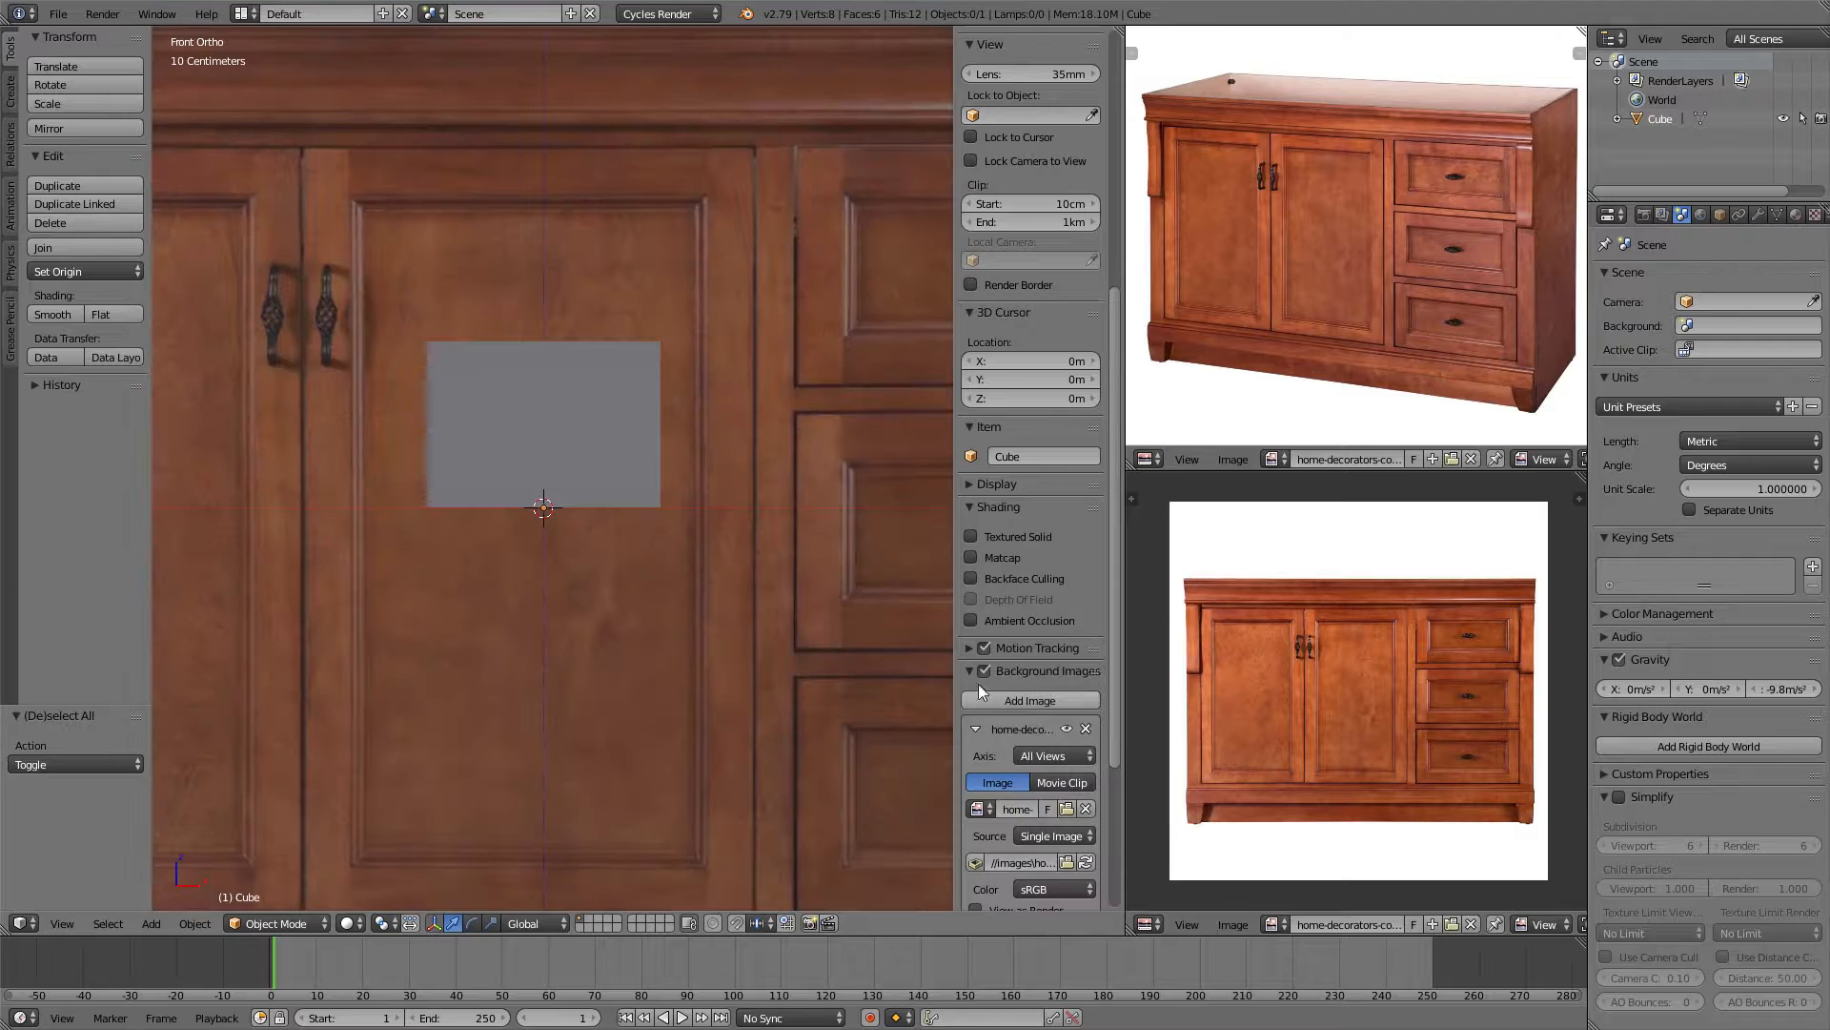
Roughly fit the background photo to the cube with a size of 1.6 m and a Y offset of 0.4.
scroll(952, 574, down, 10)
drag(955, 581, 814, 579)
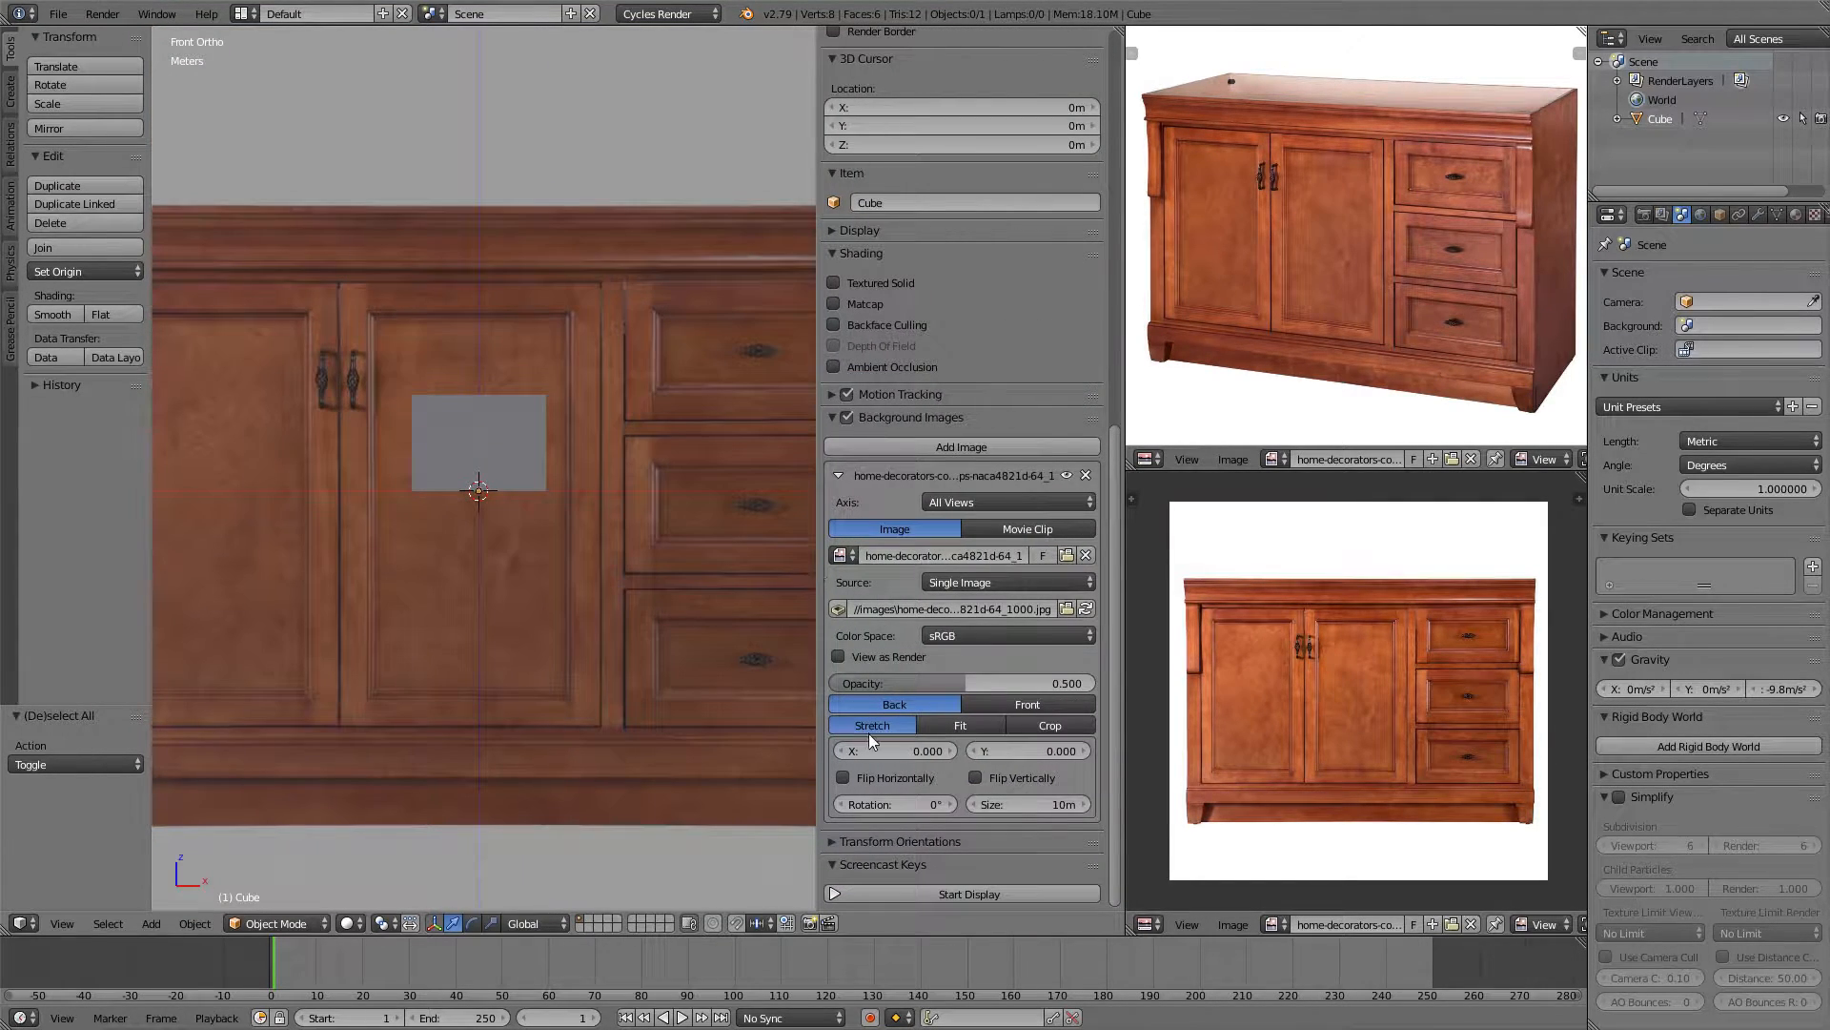
drag(1024, 808, 954, 808)
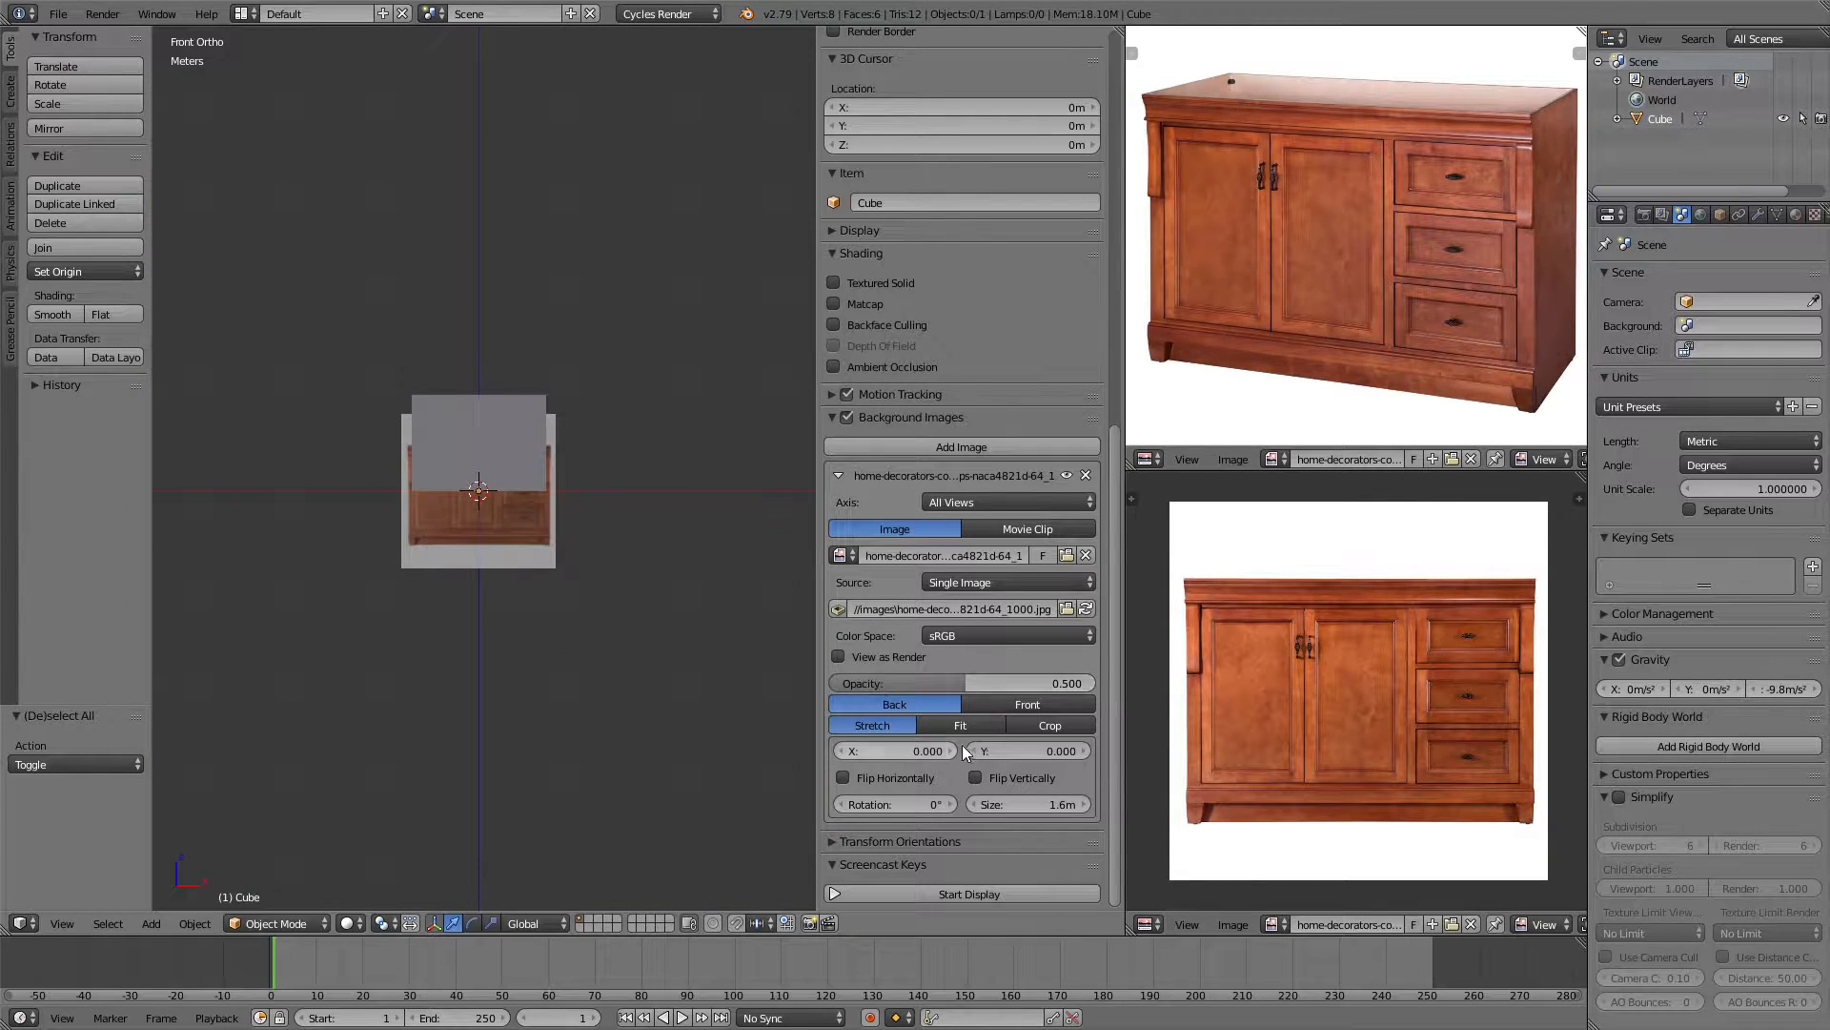
drag(1027, 751, 1055, 751)
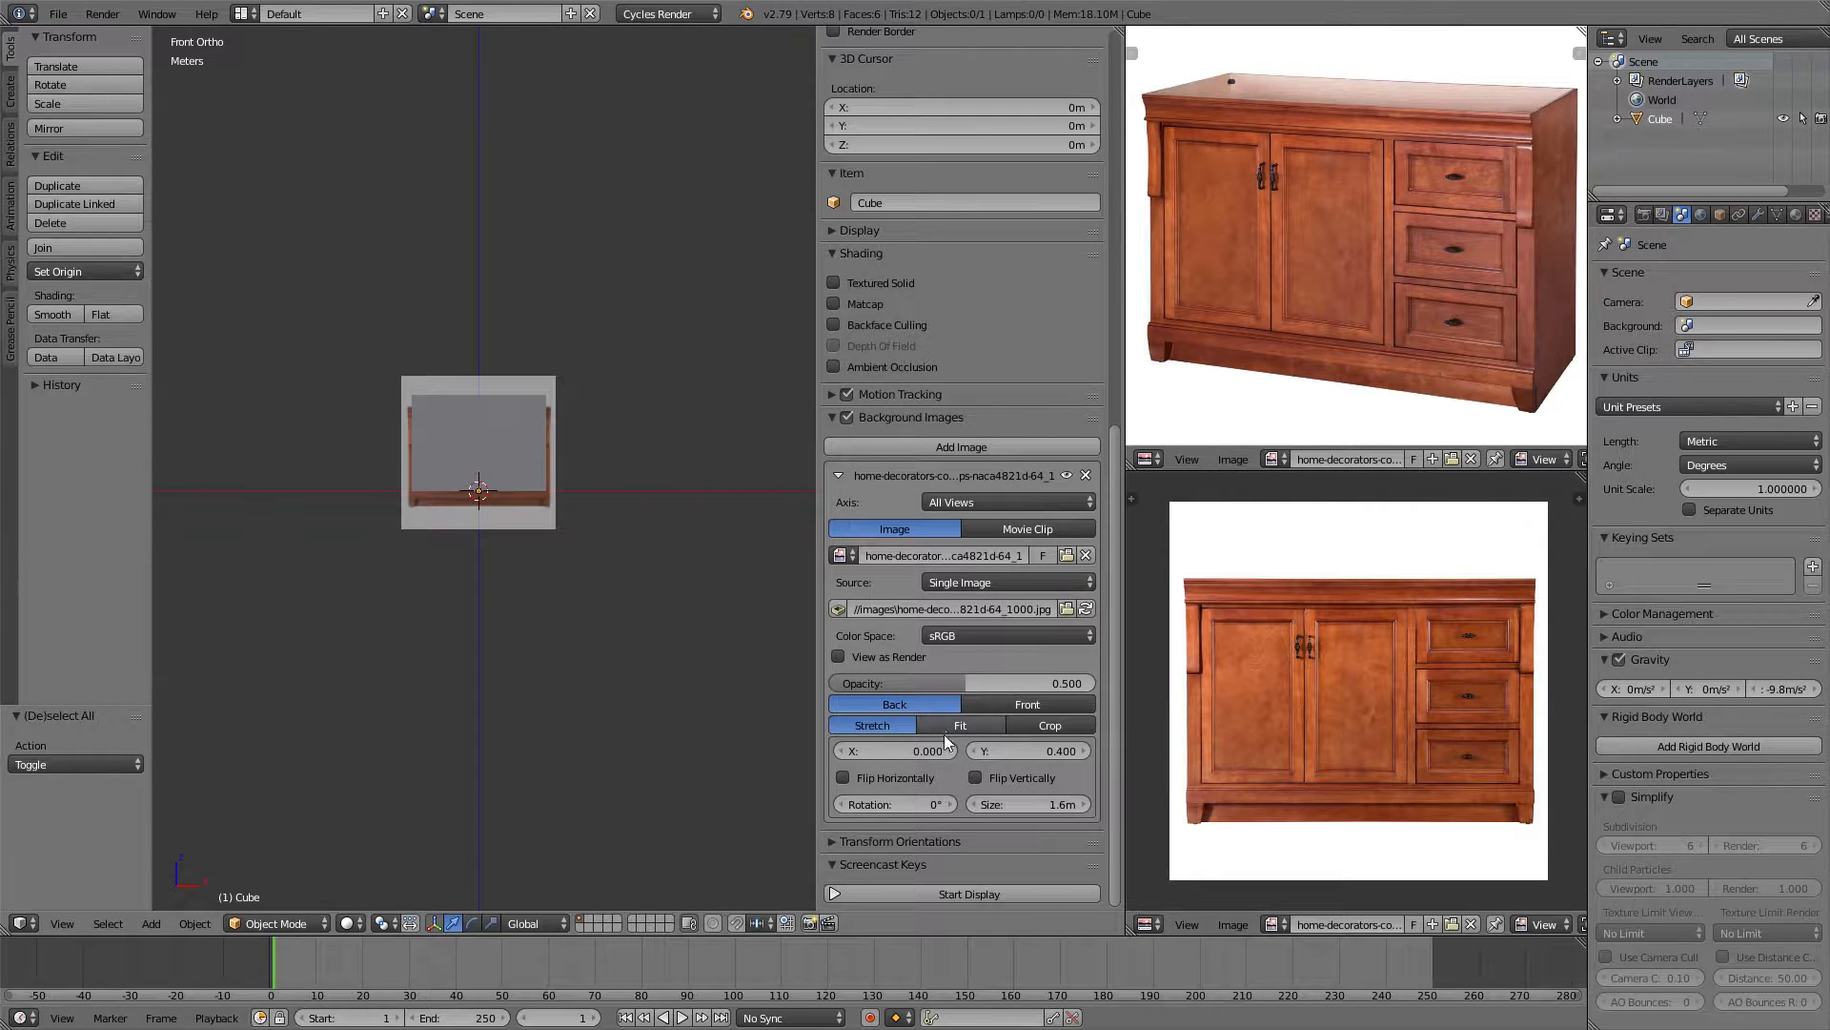
Set the background photo's X offset to -0.005, Y offset to 0.550 and size to 1.525 m.
click(909, 750)
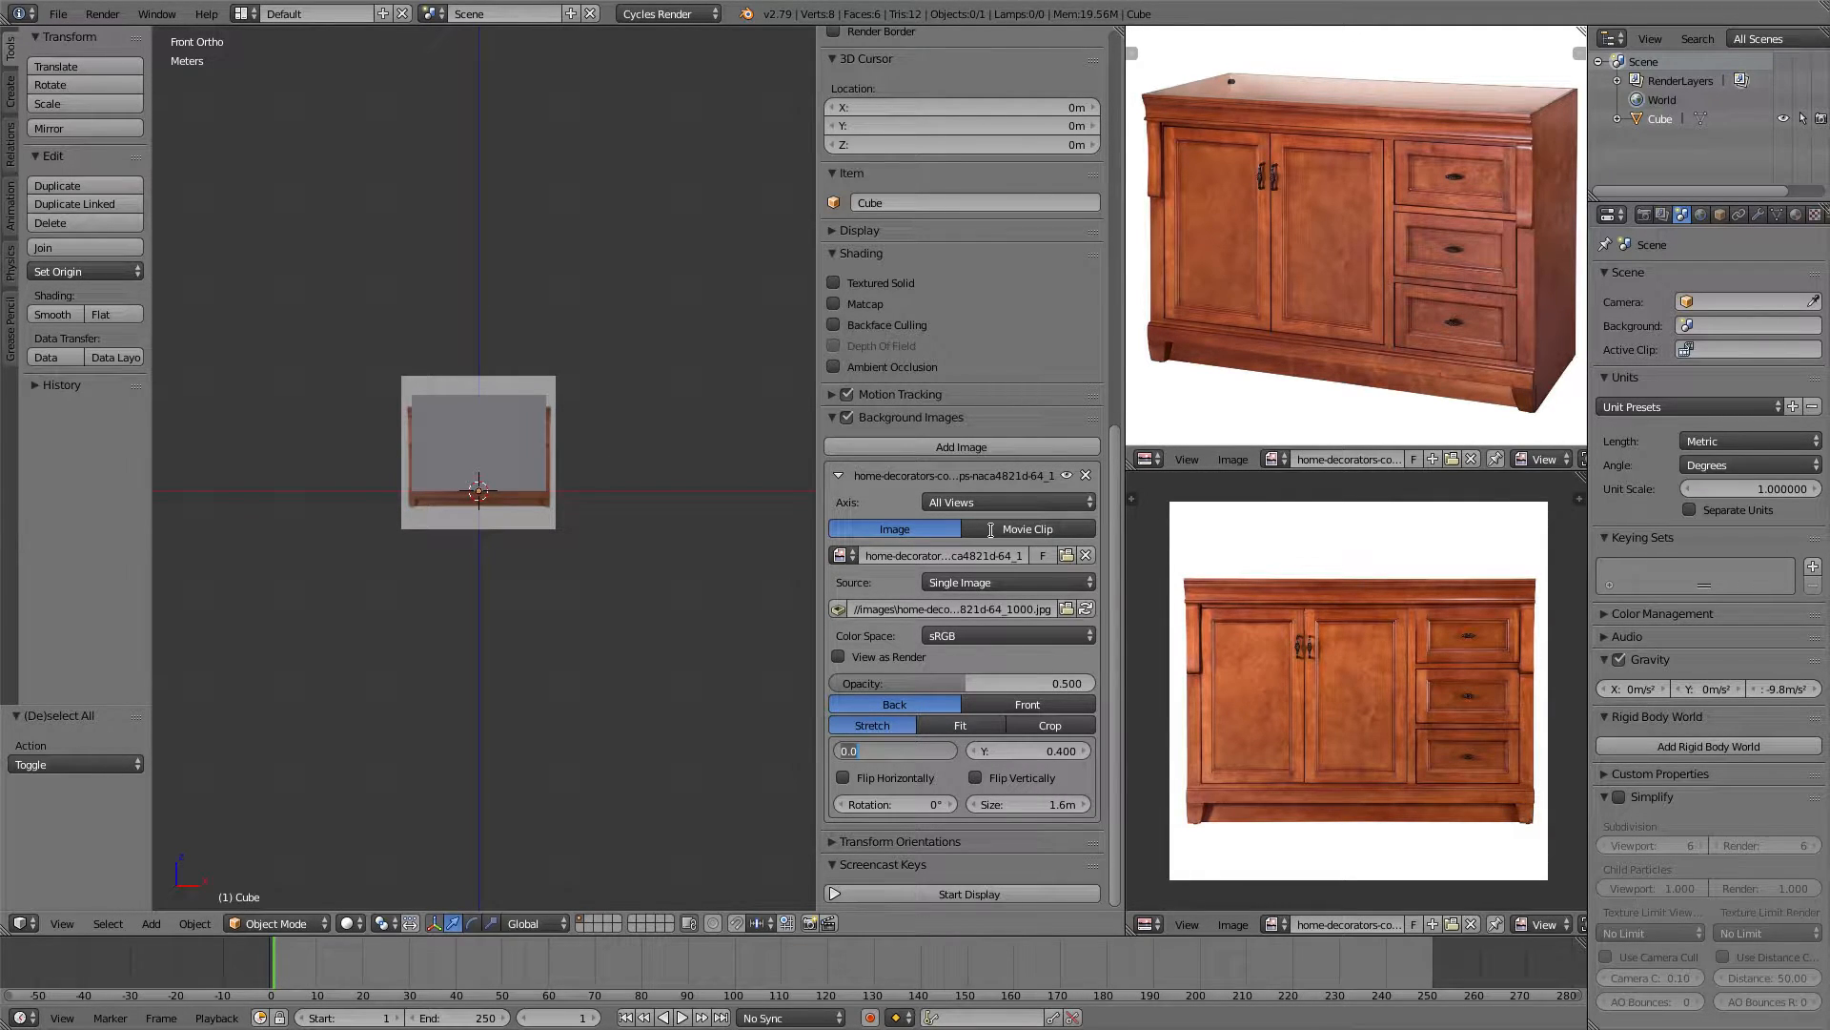
key(BackSpace)
text(-.005)
key(Tab)
key(BackSpace)
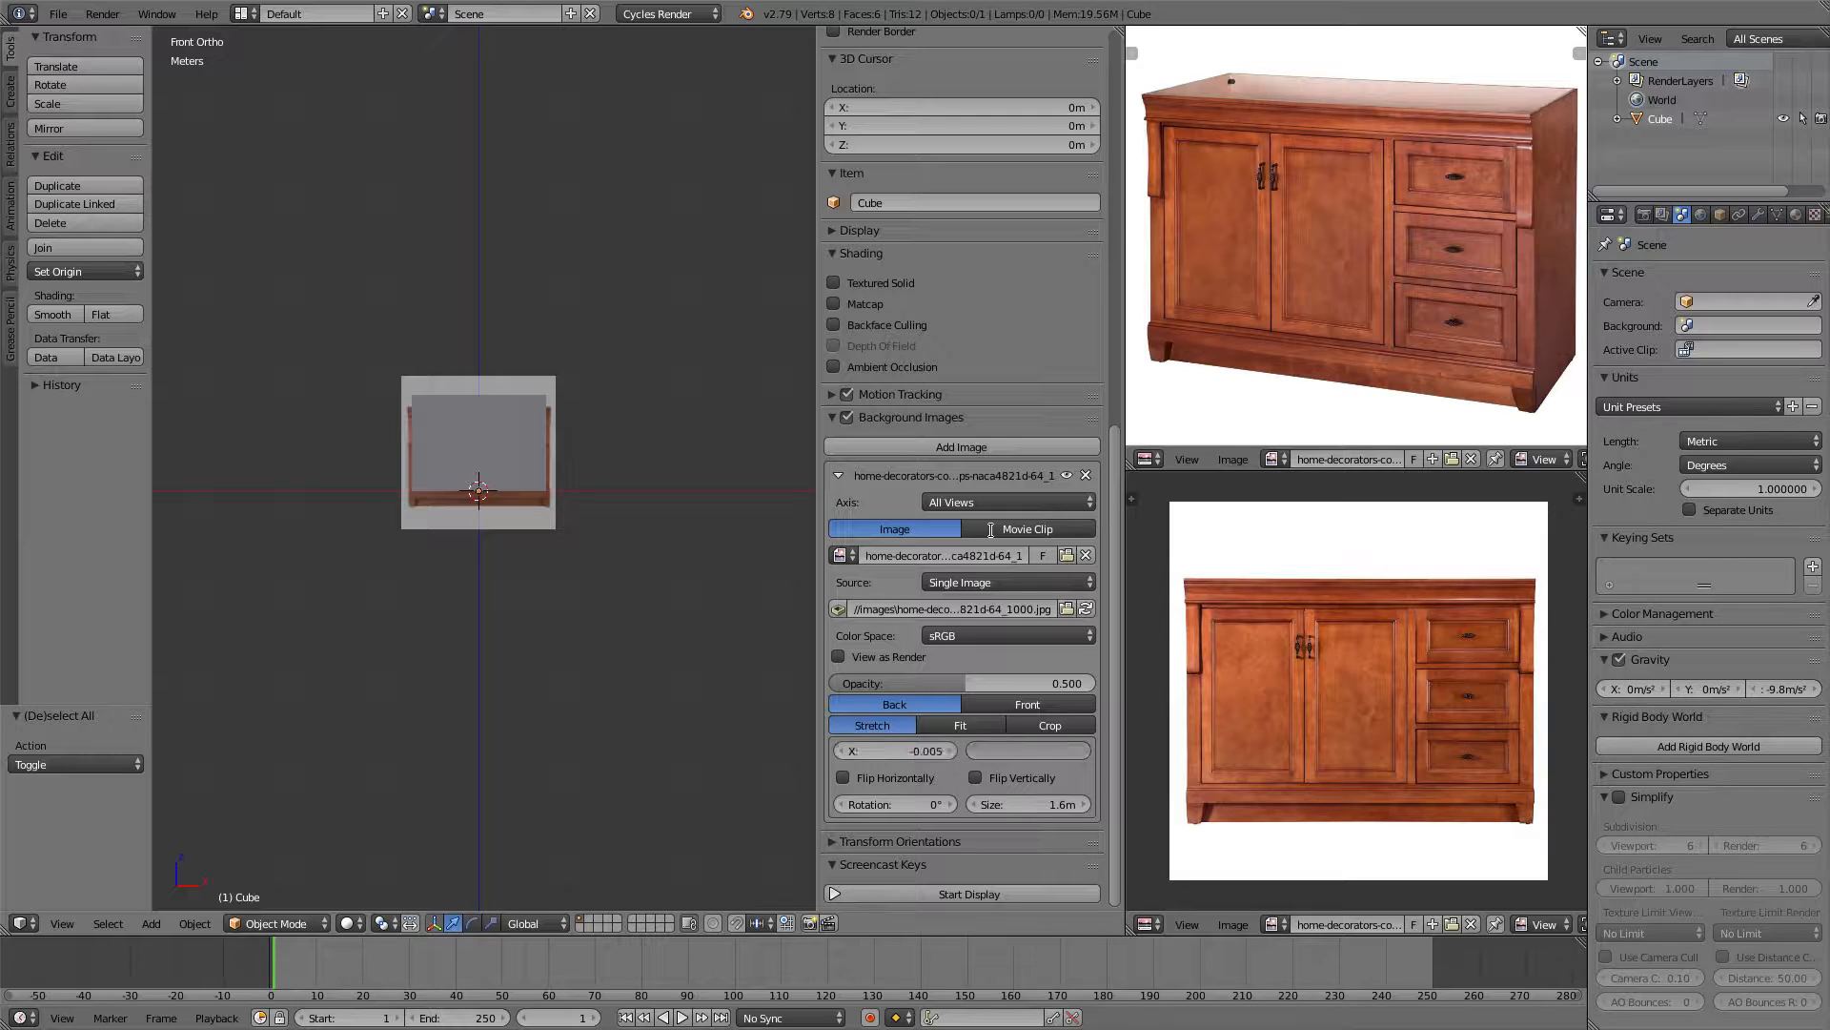
text(.550)
key(Tab)
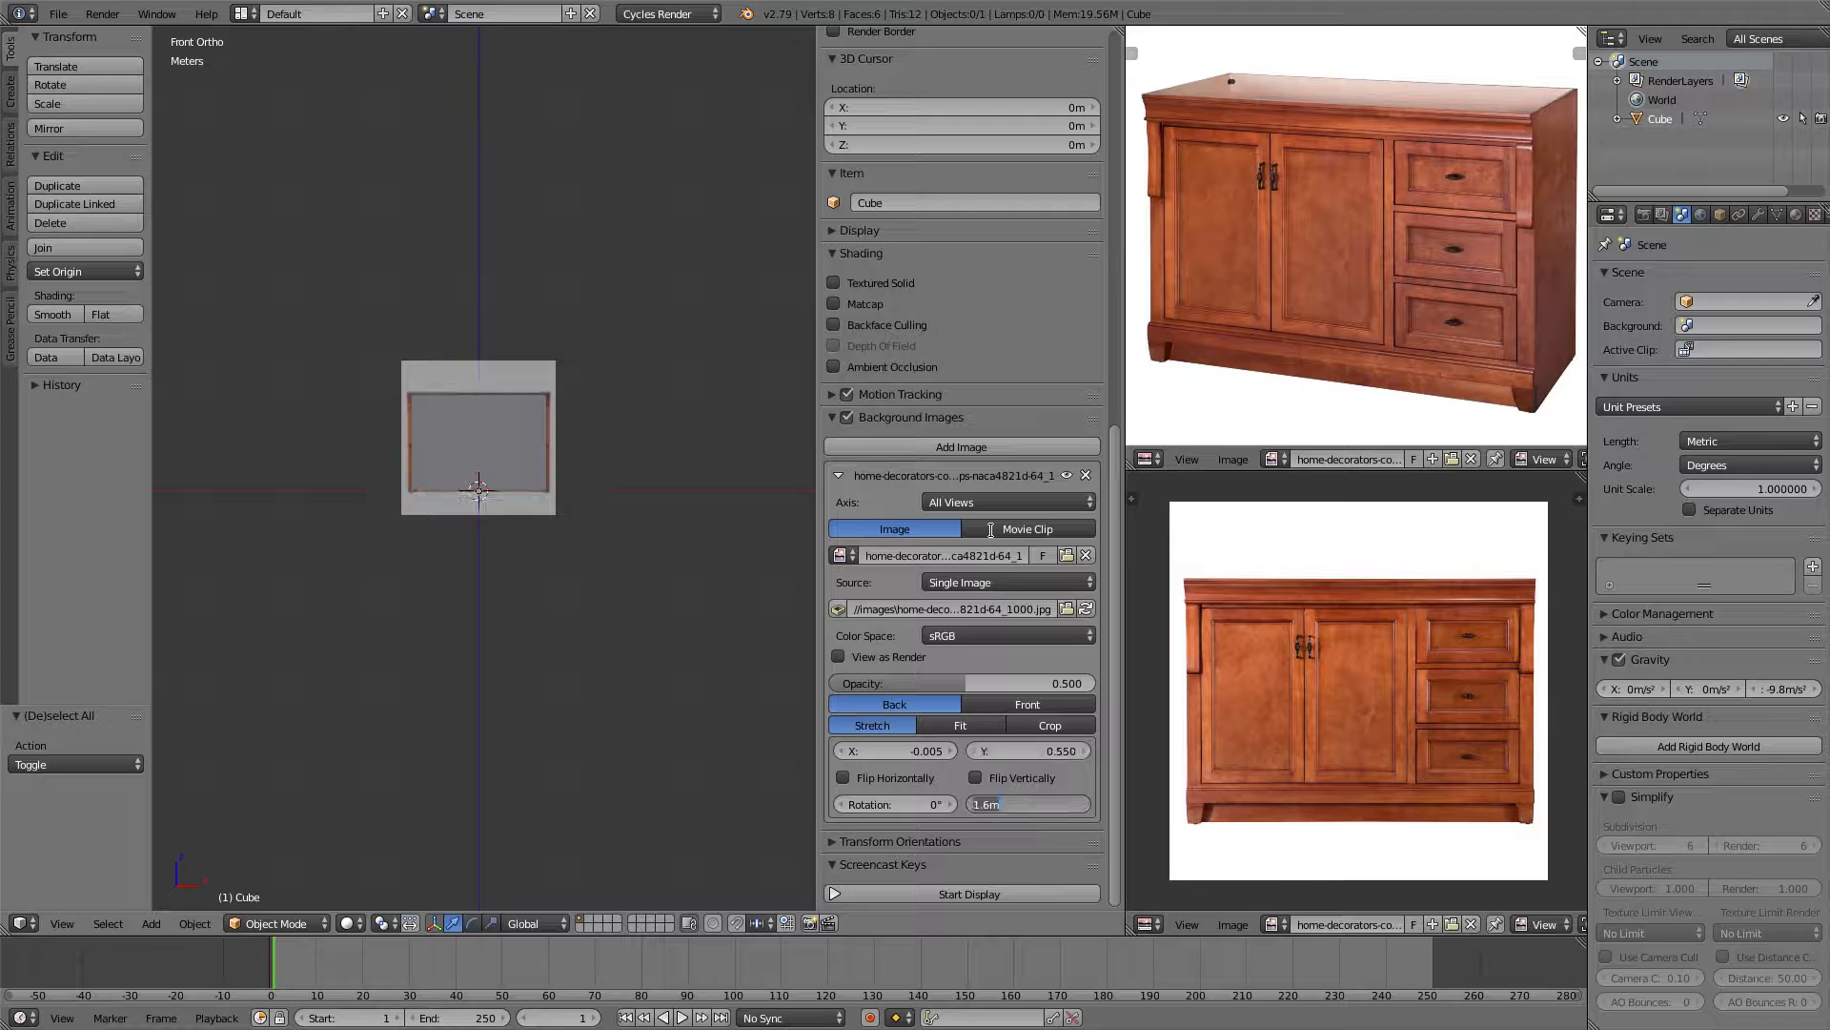
text(1)
text(.525)
key(Return)
Switch the viewport to wireframe shading and compare the cube's outline with the cabinet edges in the background photo.
scroll(547, 358, up, 5)
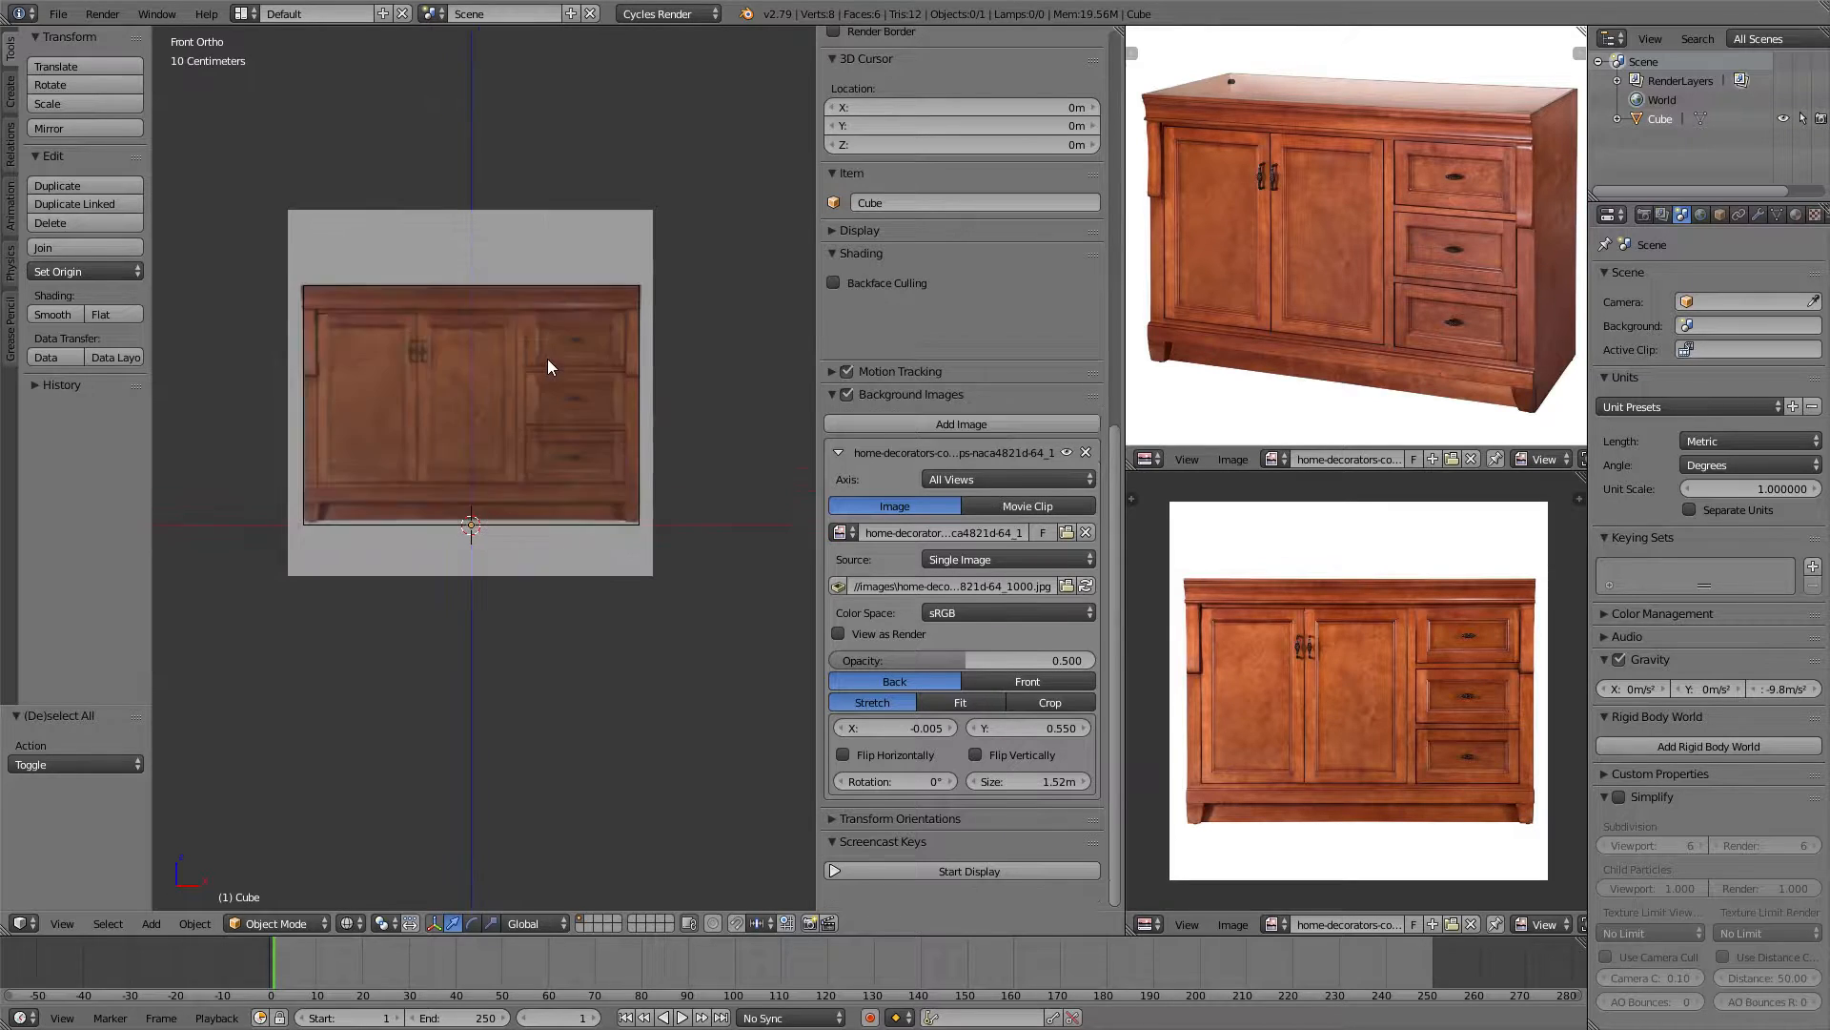
key(z)
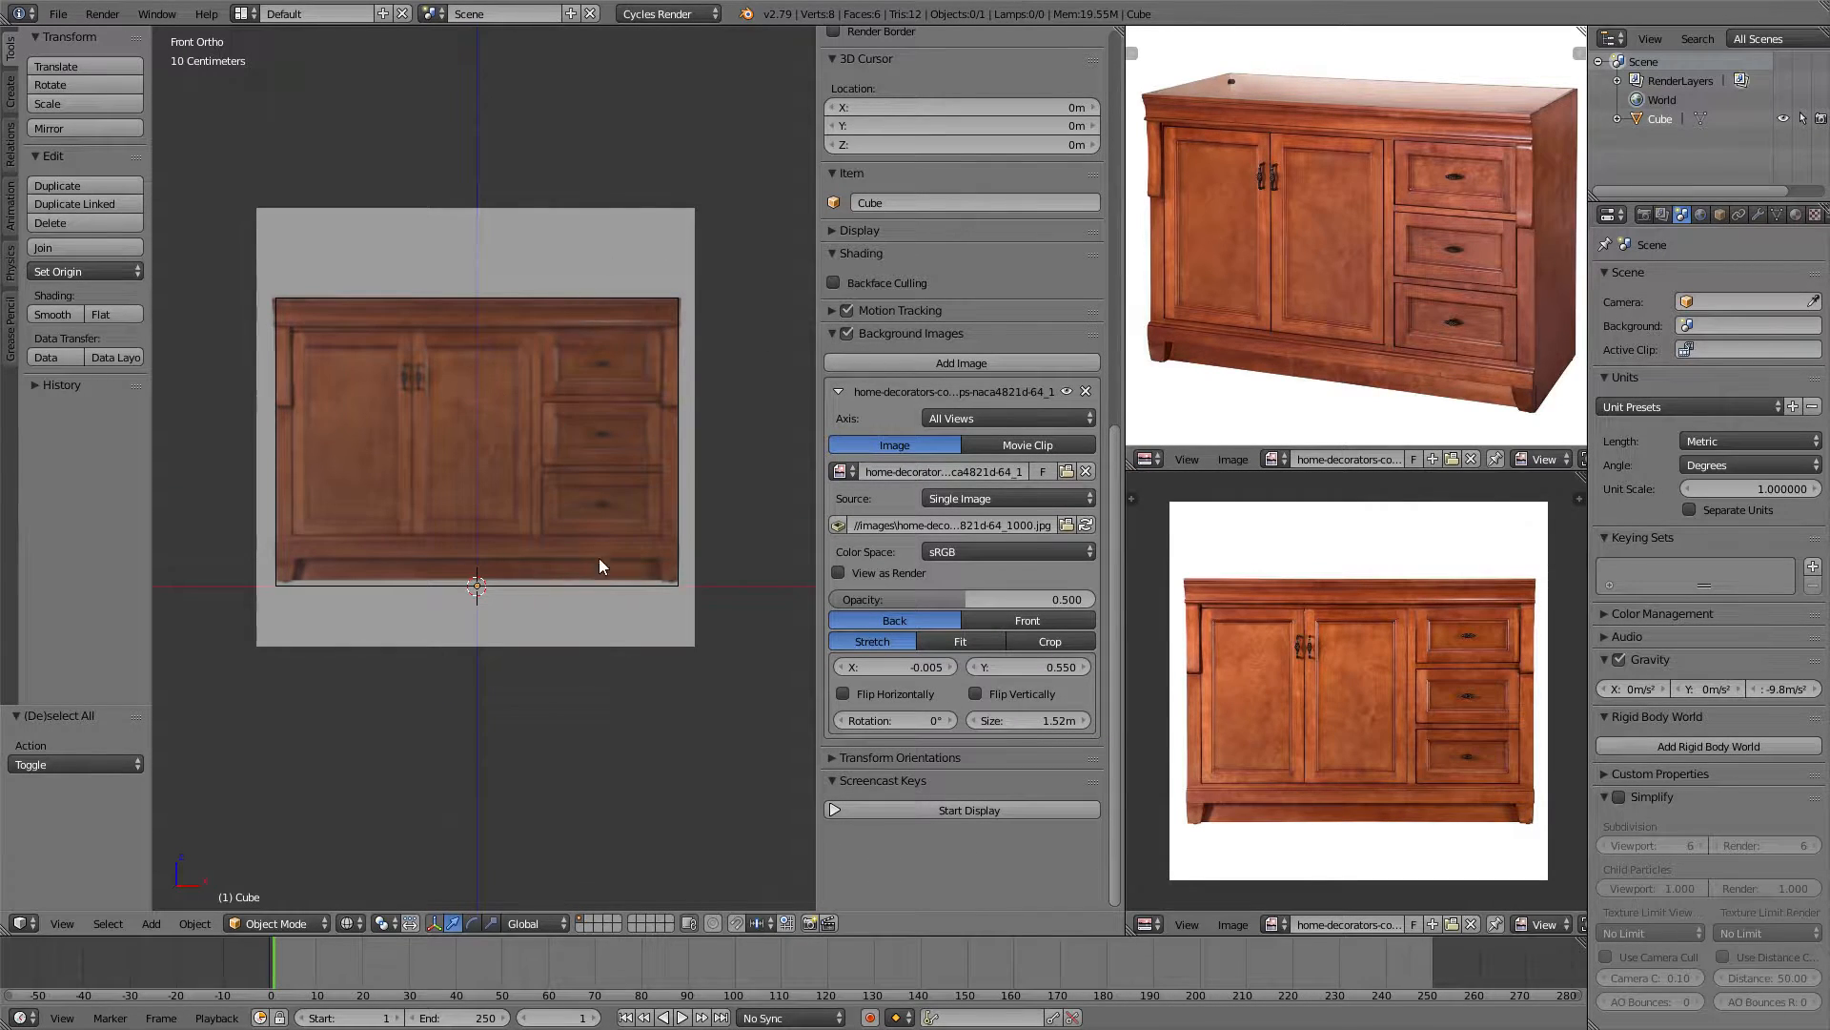
key(z)
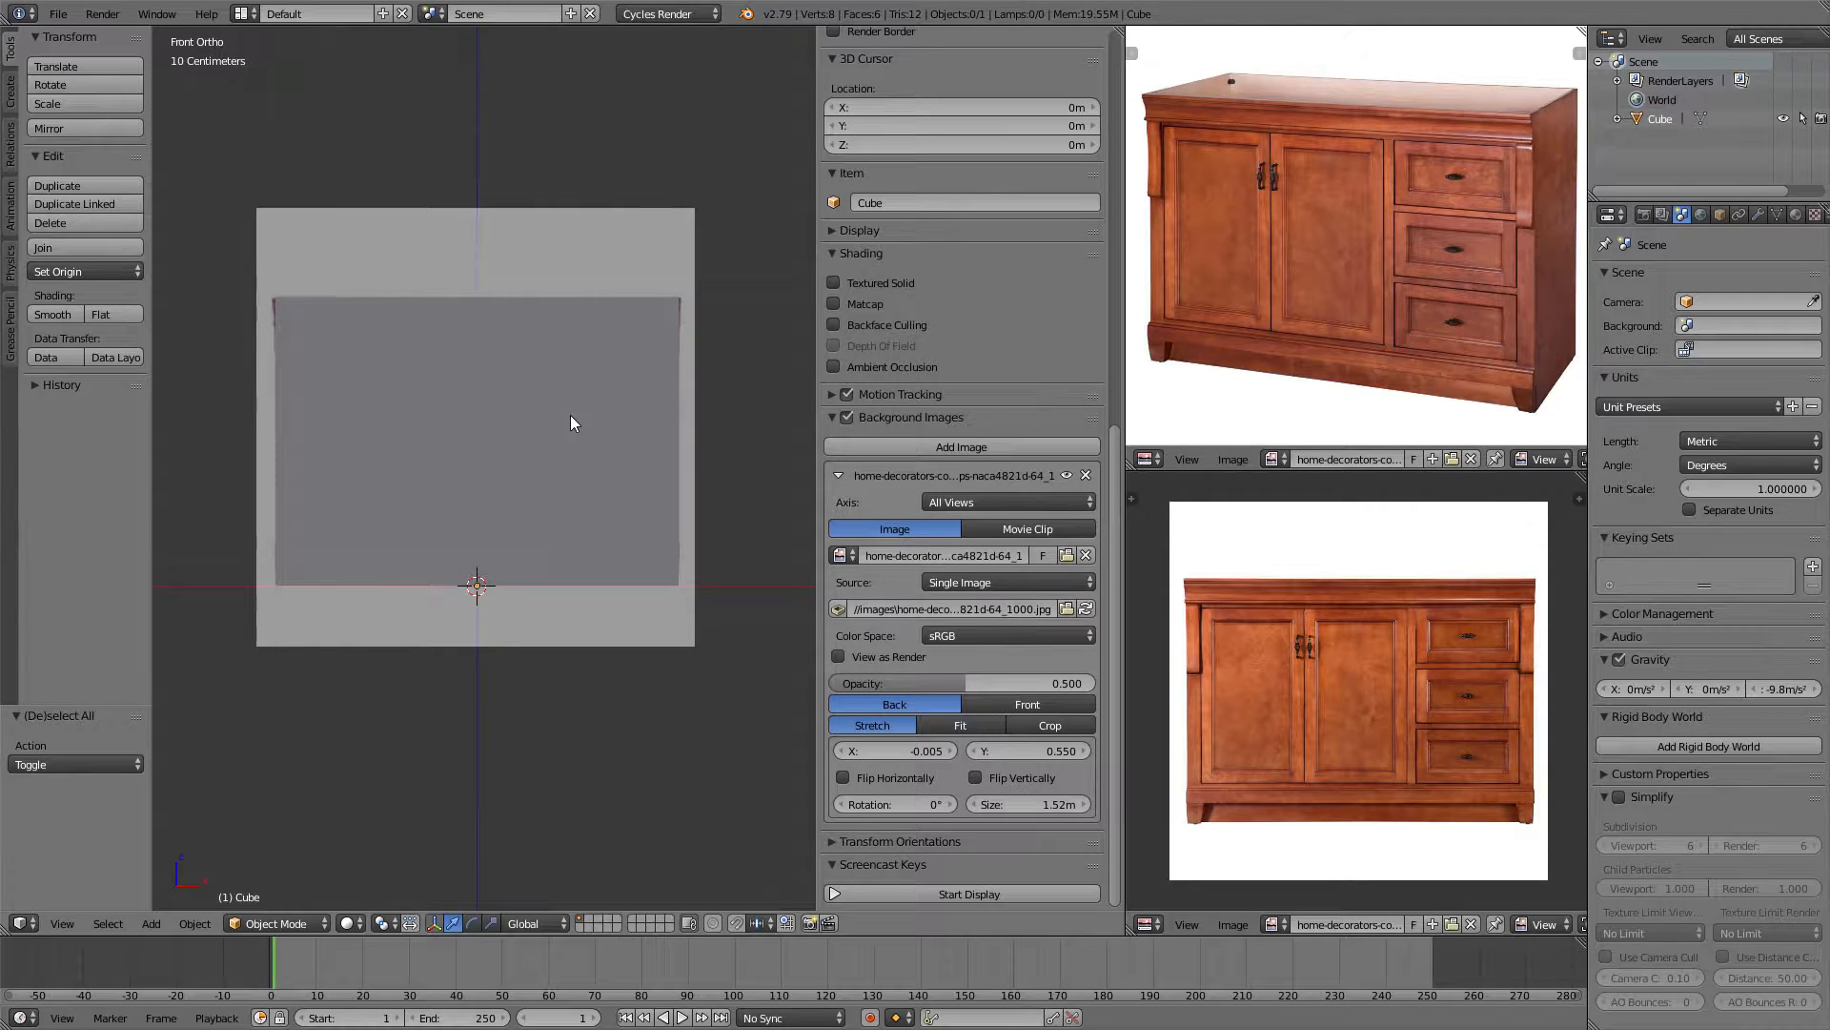
key(z)
shift+drag(637, 327, 593, 368)
scroll(593, 368, up, 1)
shift+middle_drag(551, 306, 552, 361)
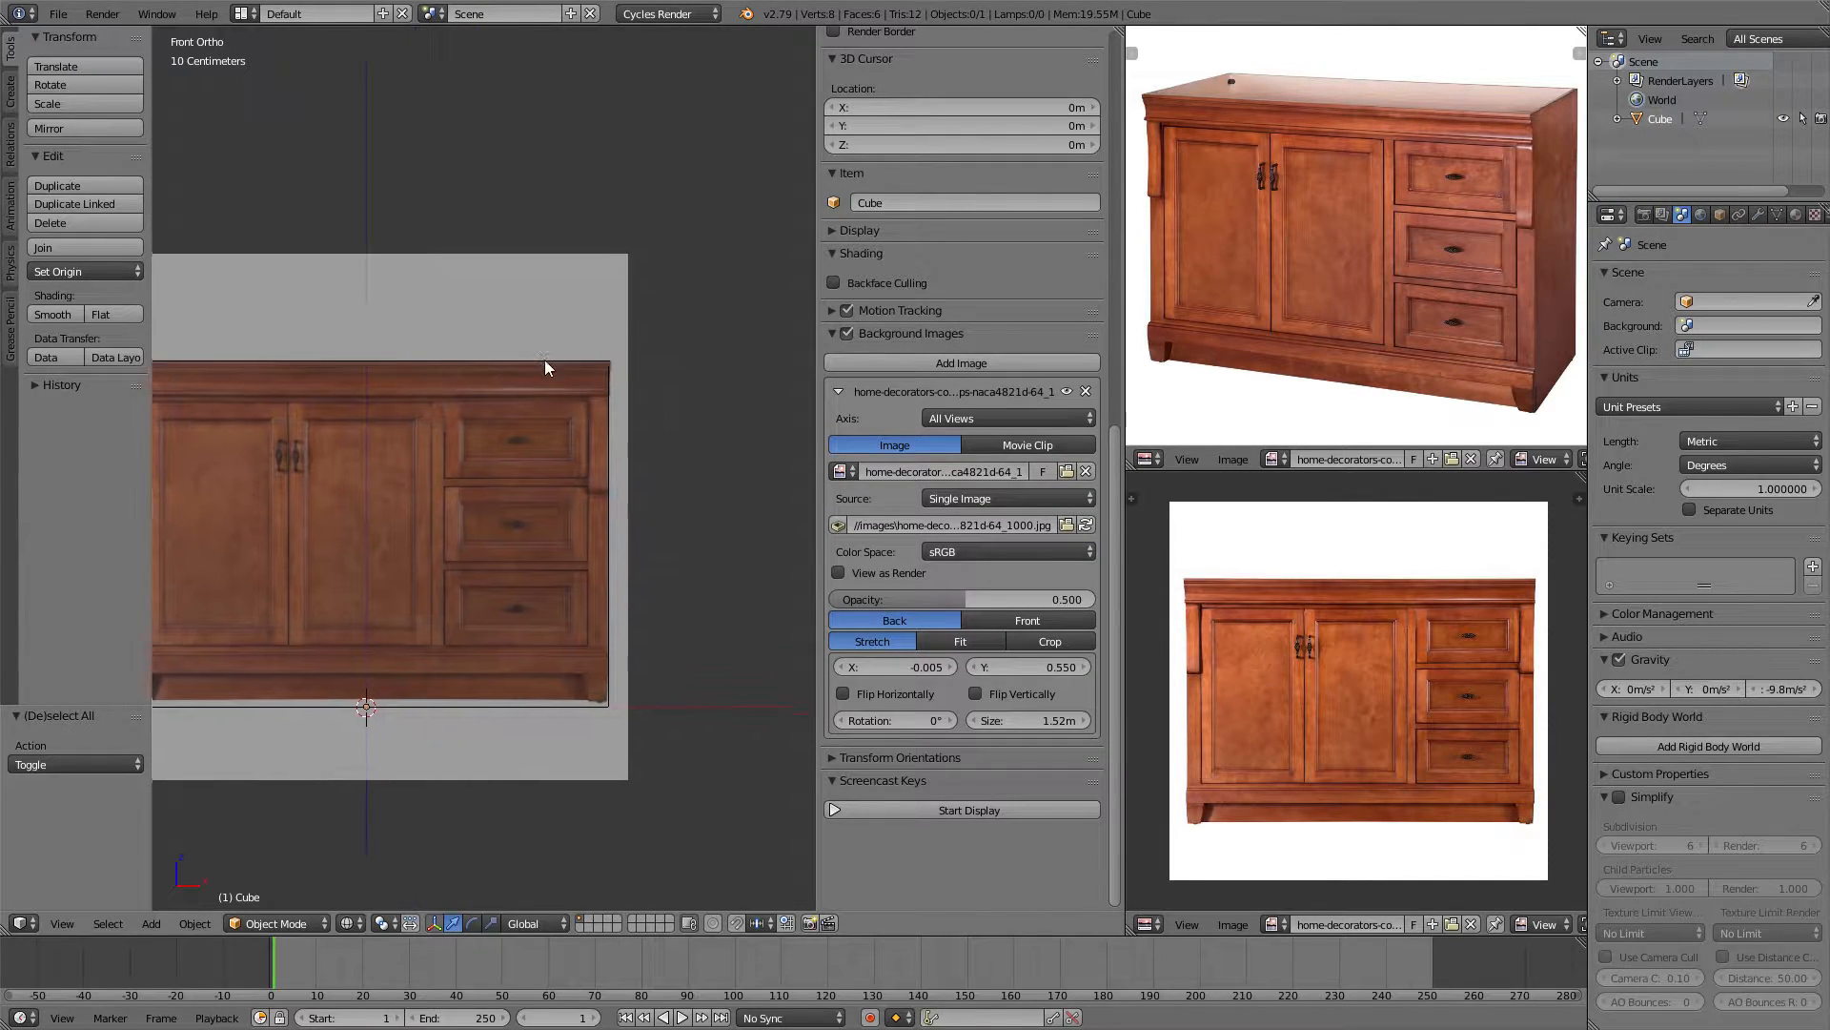
scroll(551, 368, up, 7)
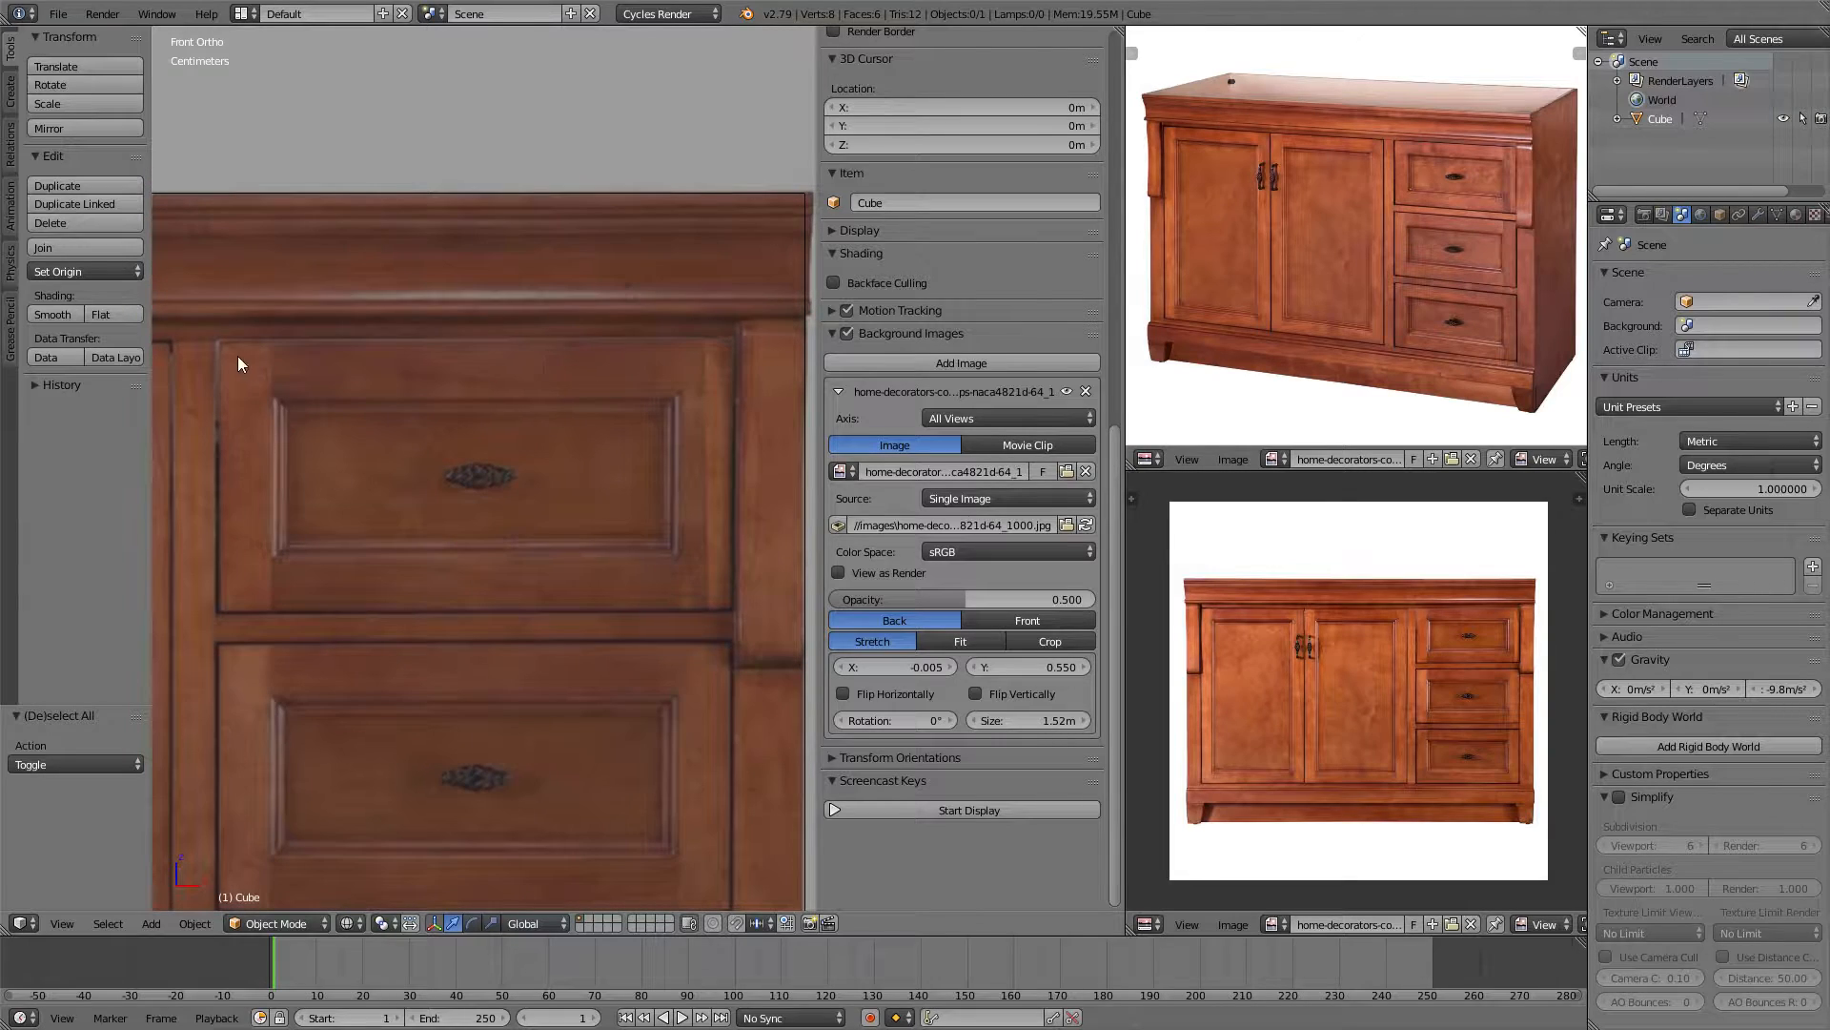
Place the 3D cursor on the handle of the top drawer in the photo and add a cube mesh there.
key(shift+c)
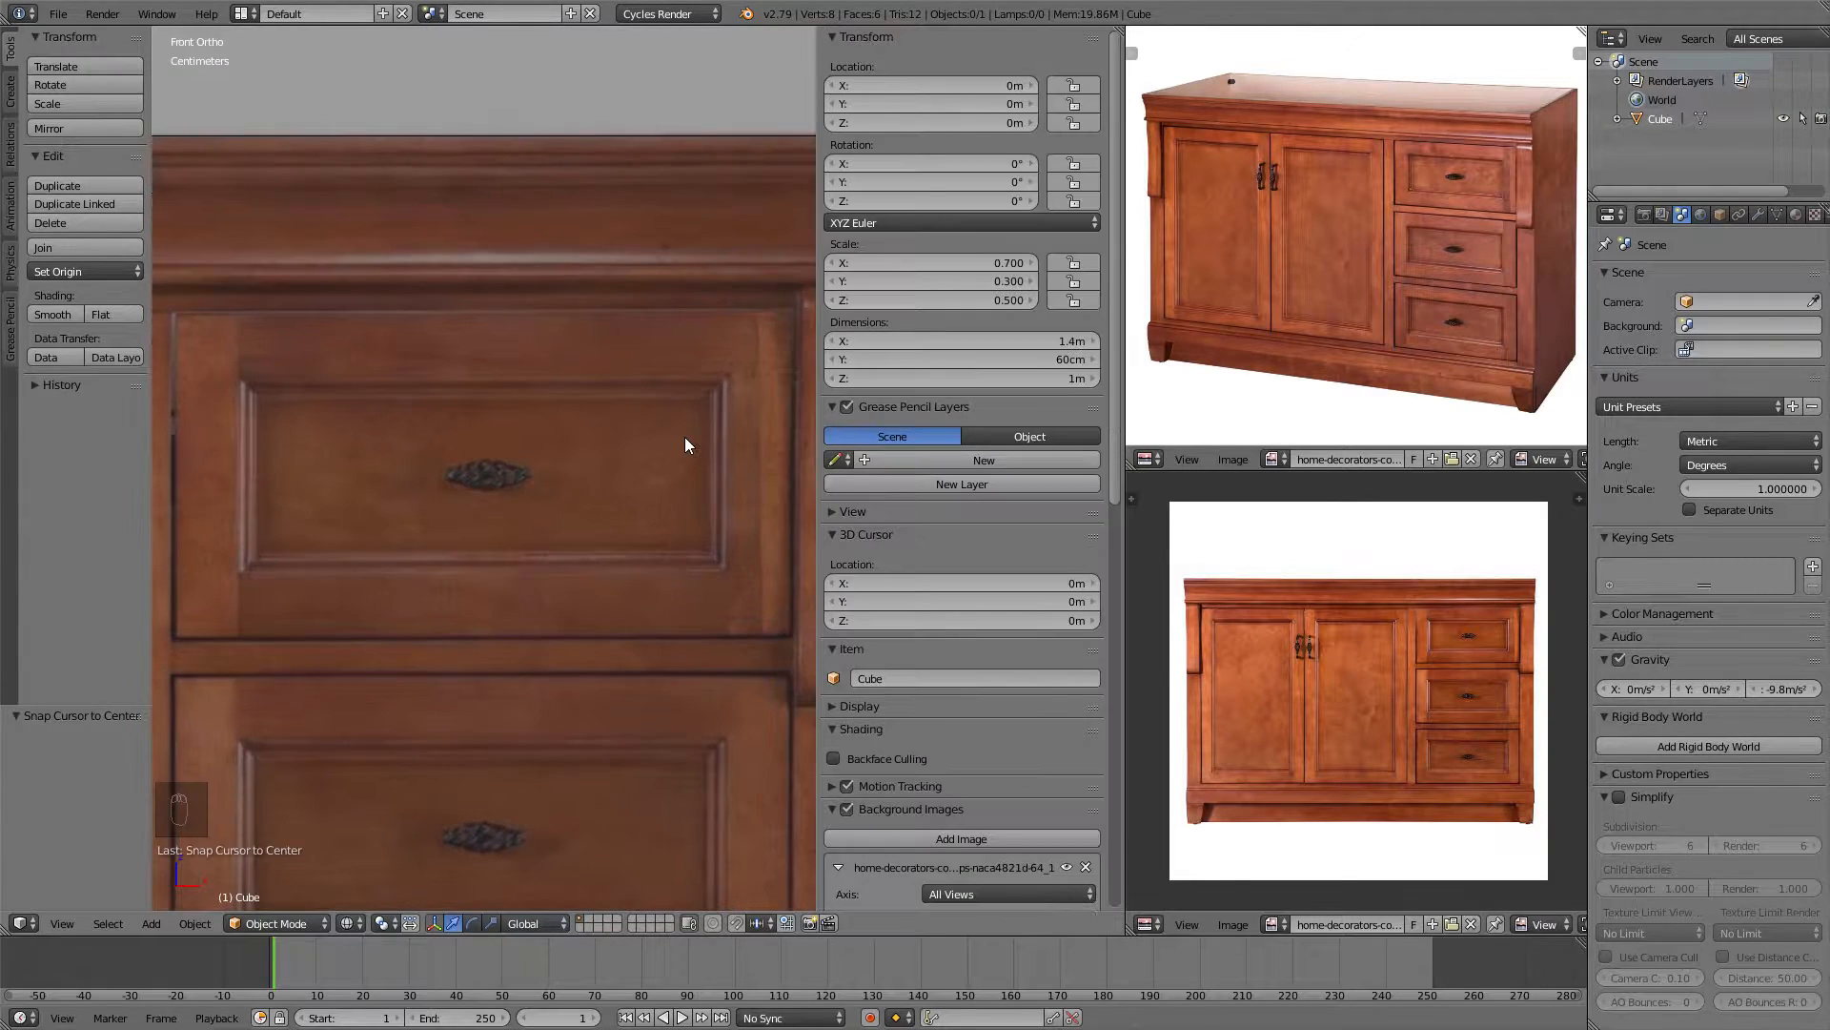
click(484, 474)
key(n)
scroll(727, 396, down, 2)
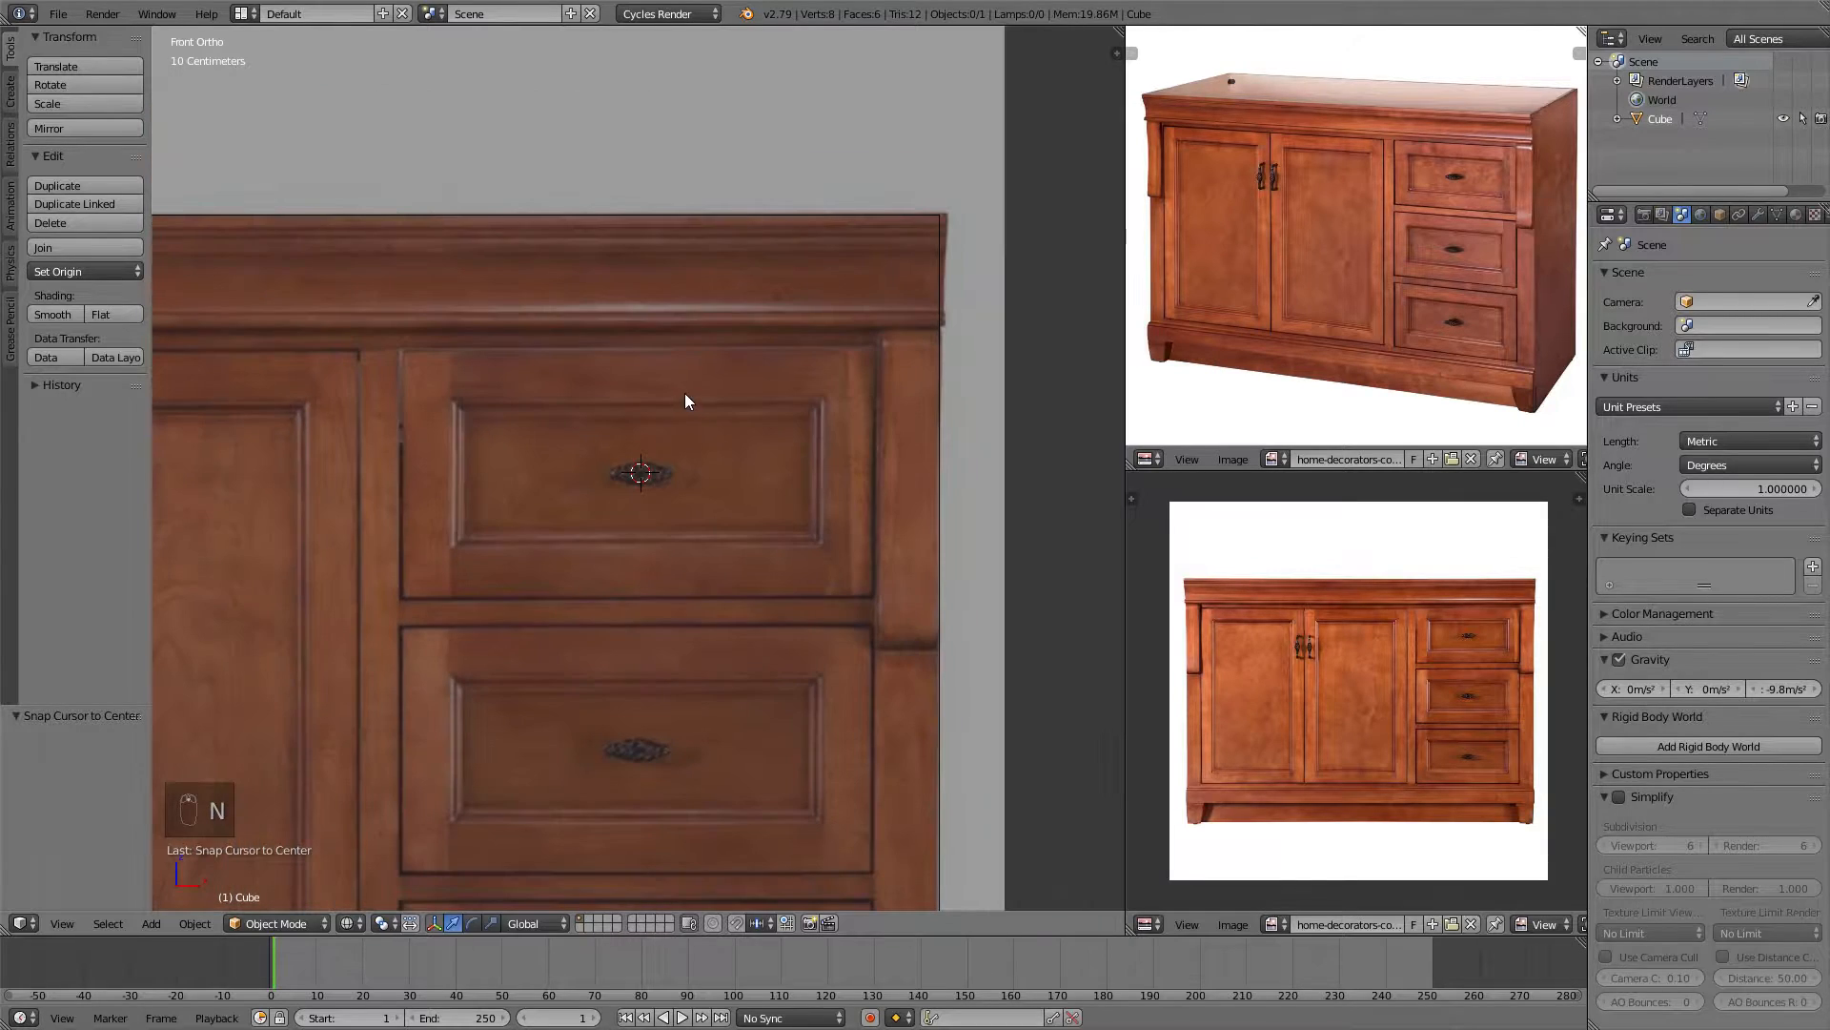
key(shift+a)
mouse_move(686, 393)
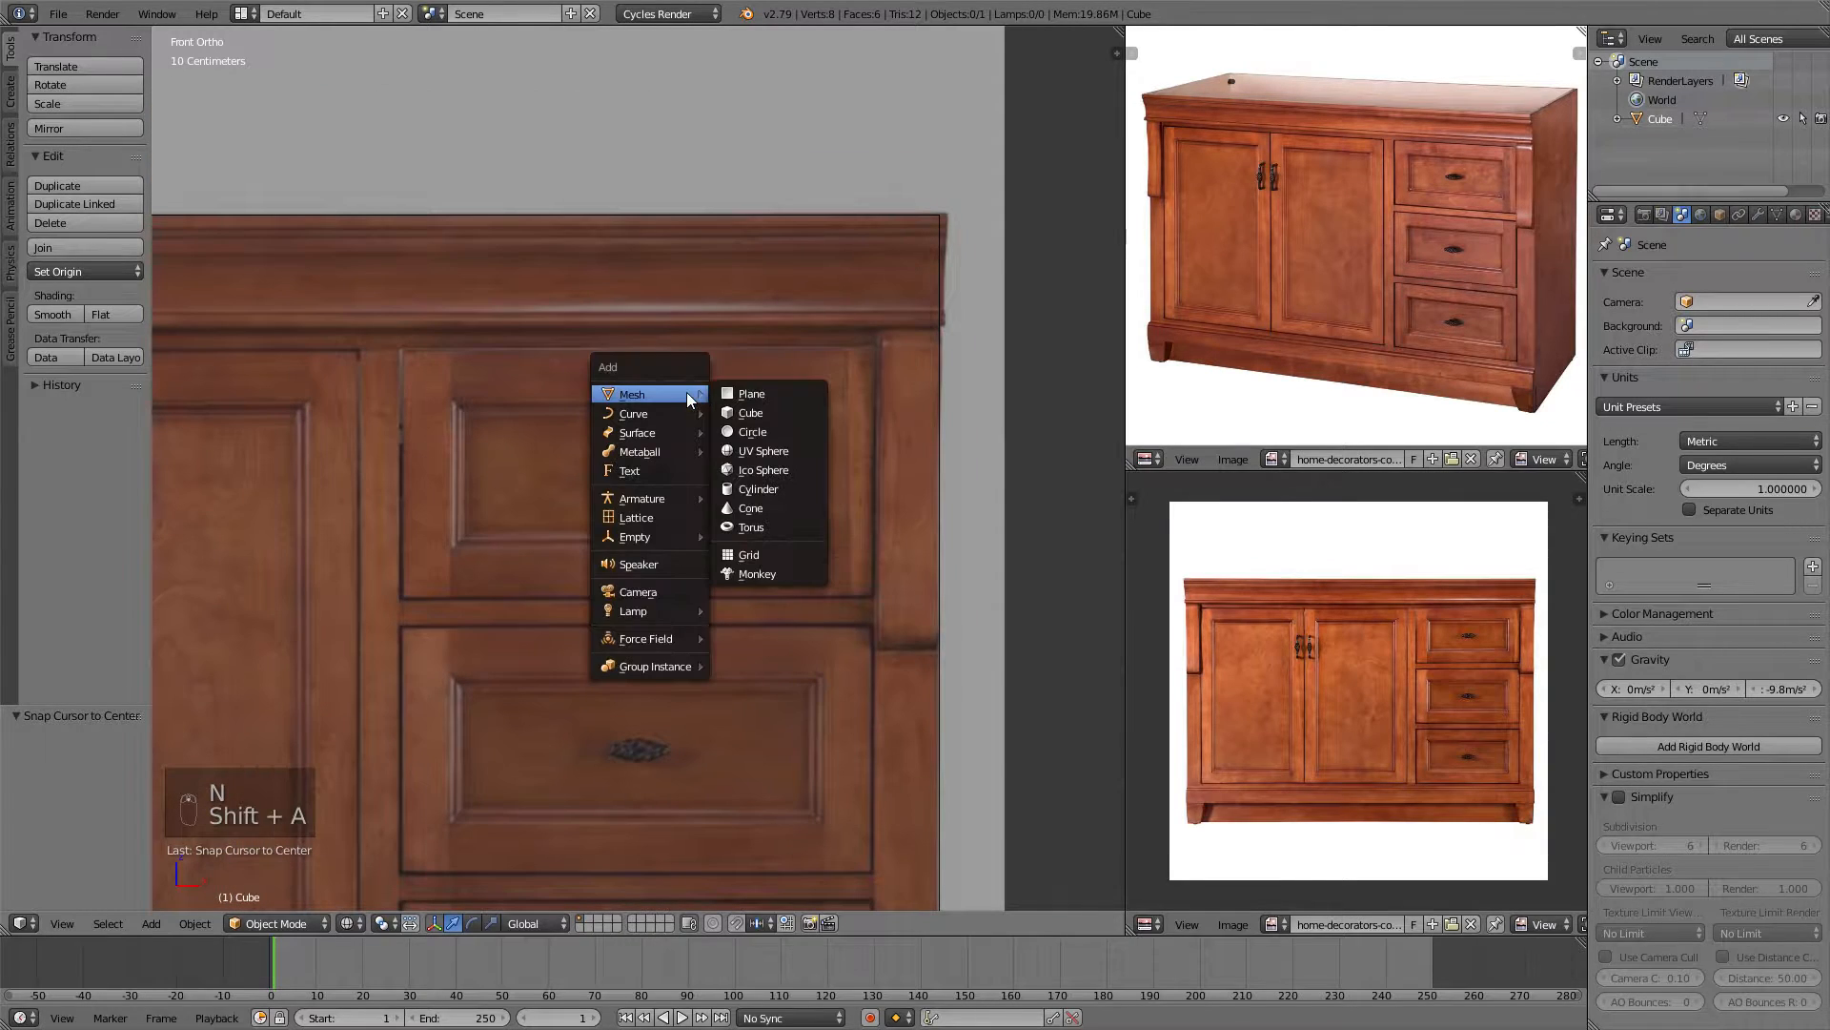
click(757, 415)
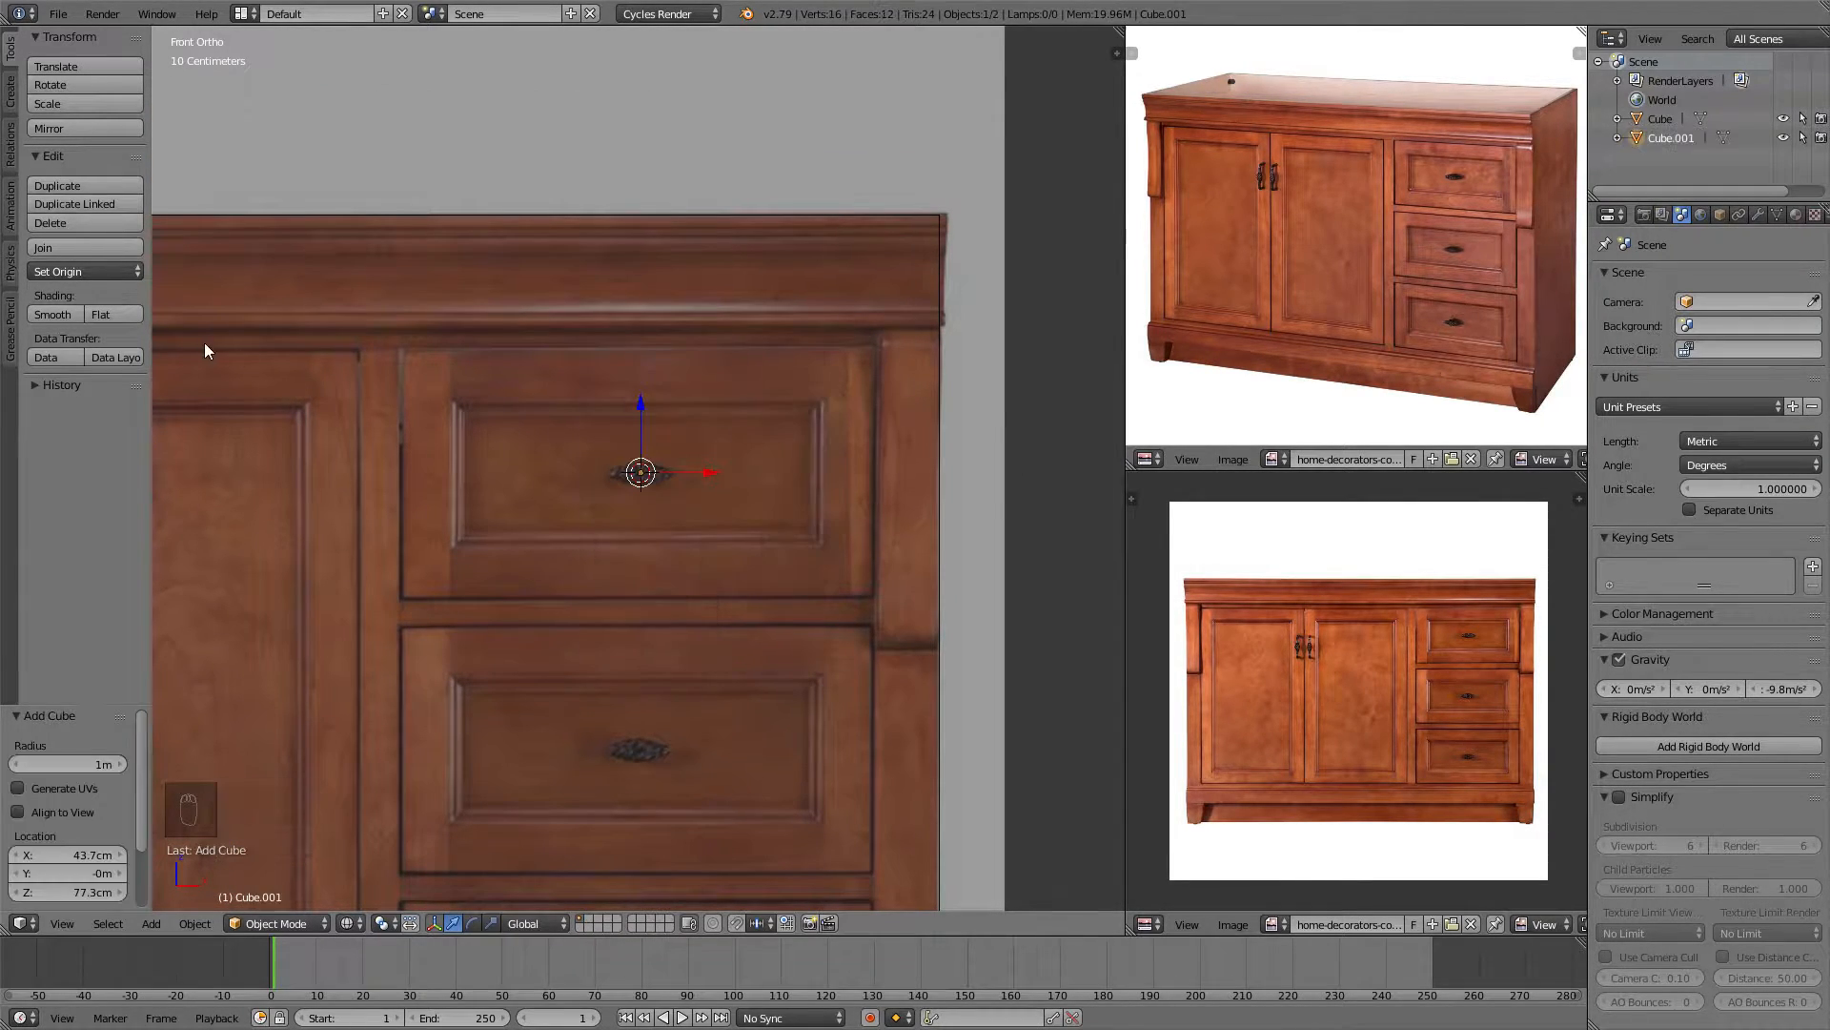
Scale the new cube down uniformly to about 0.189 so it nearly spans the top drawer's width.
scroll(726, 408, down, 4)
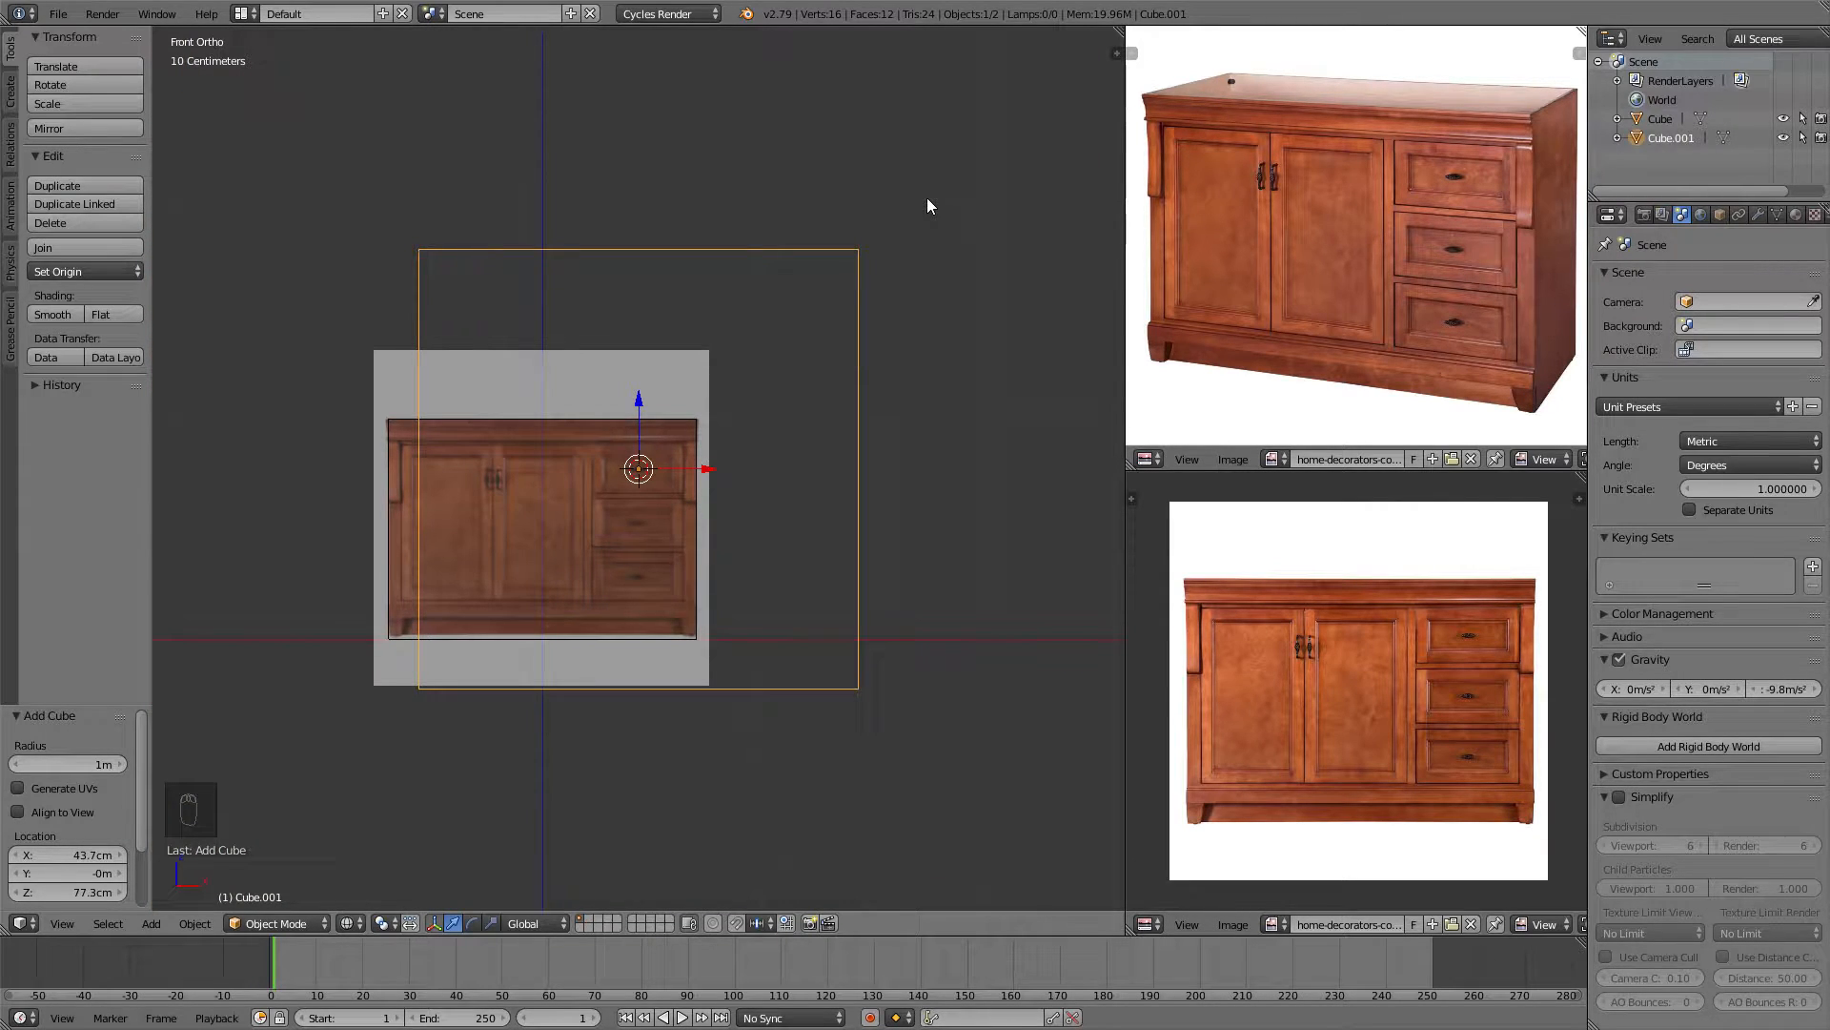
key(s)
right_click(690, 432)
shift+middle_drag(869, 318, 866, 374)
scroll(879, 366, up, 1)
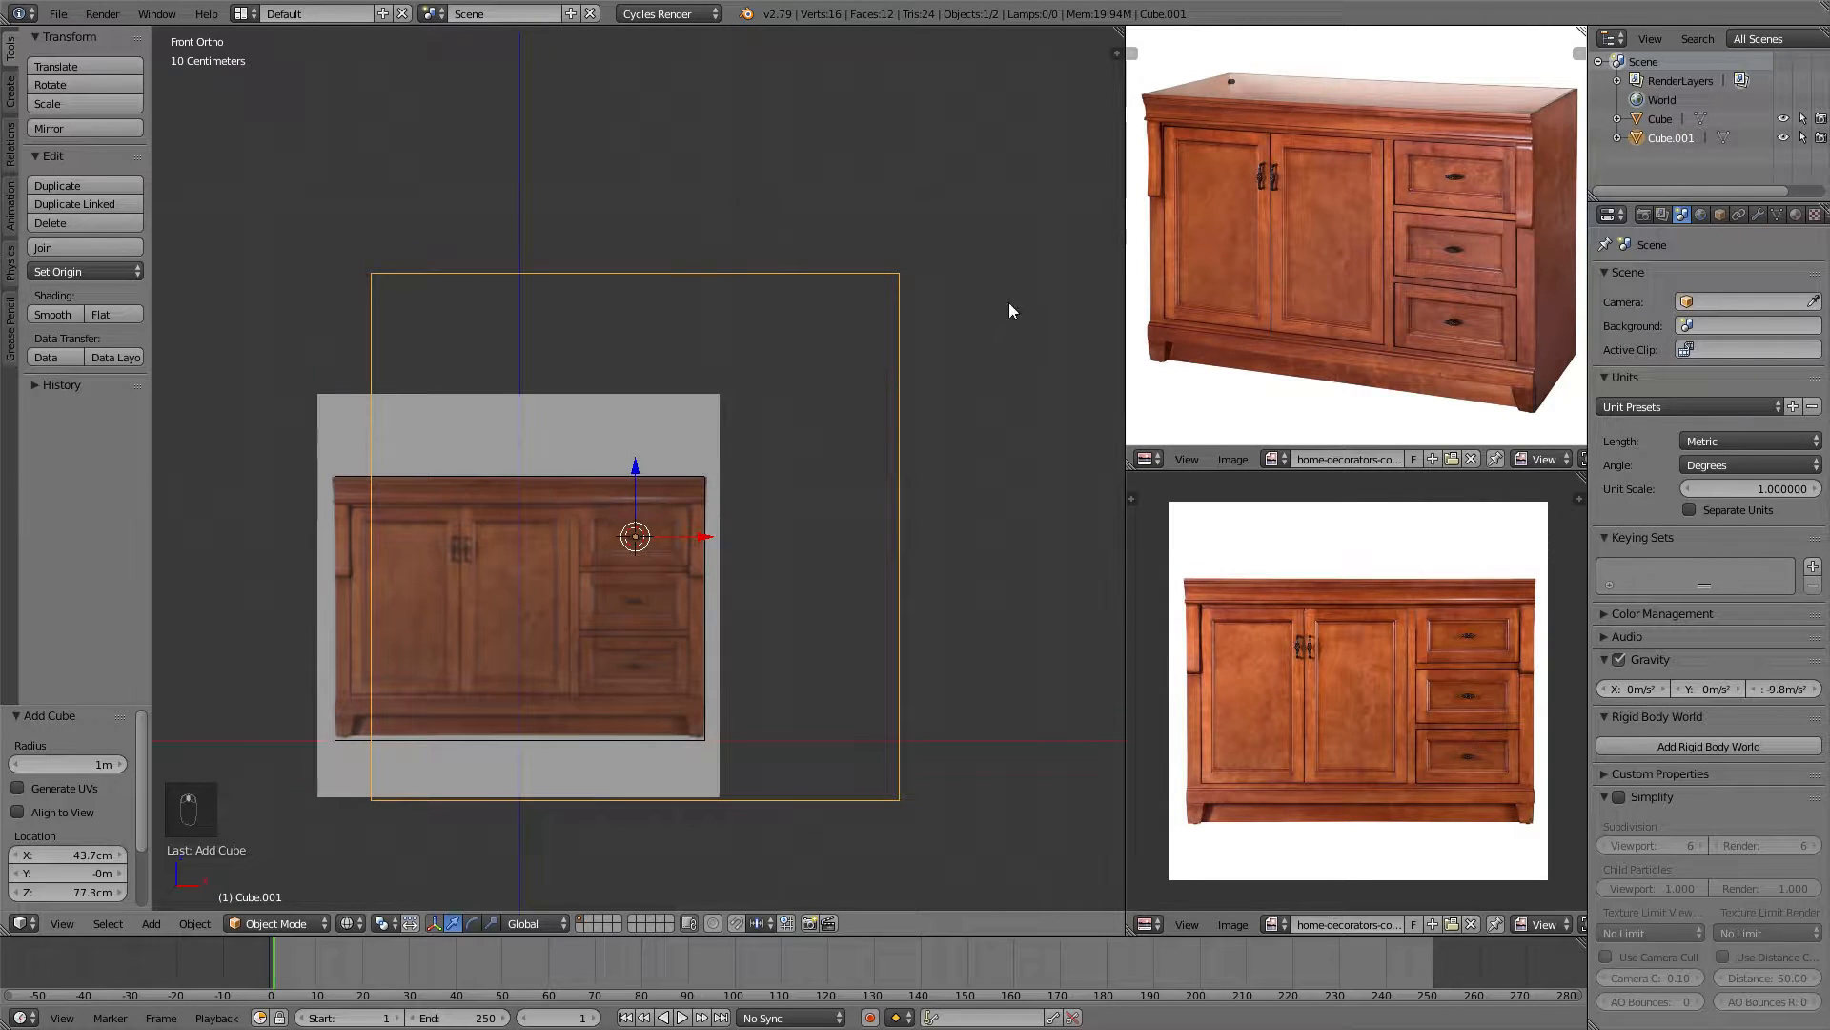
key(s)
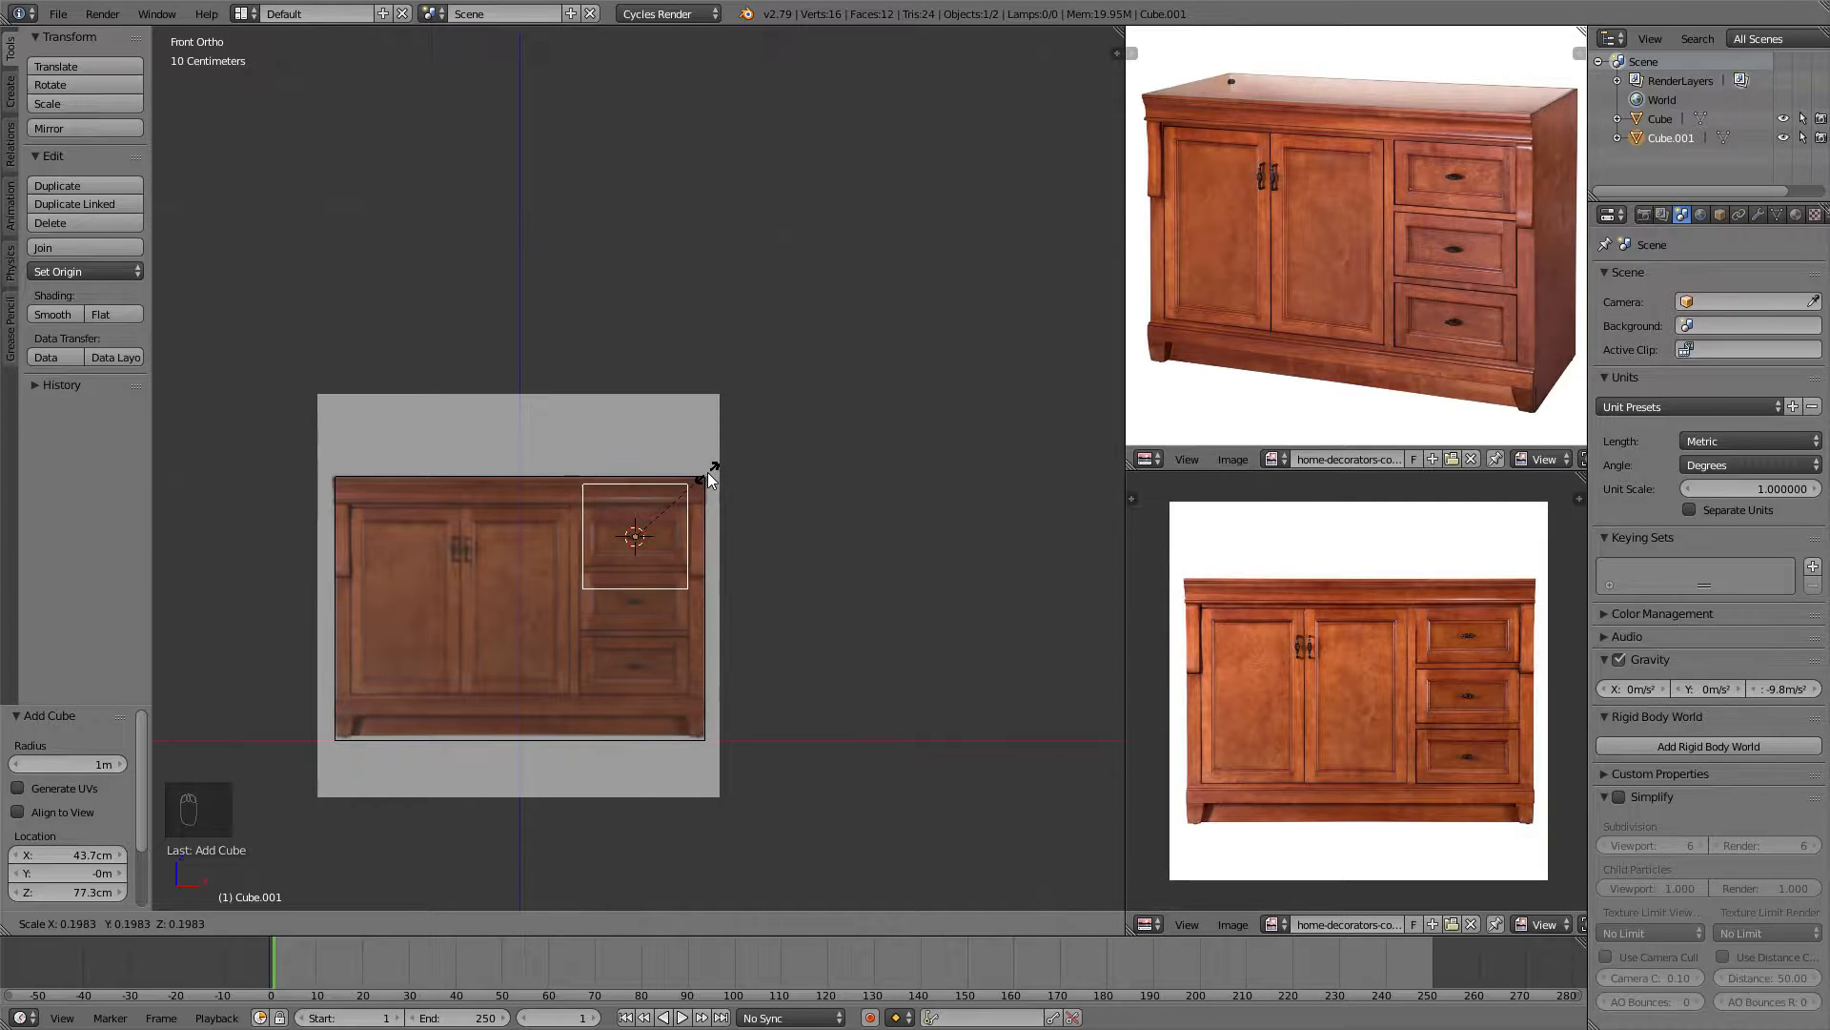
click(705, 476)
Scale the new cube along Z to about 0.518 to match the top drawer's height, and enter Edit Mode.
scroll(713, 454, up, 7)
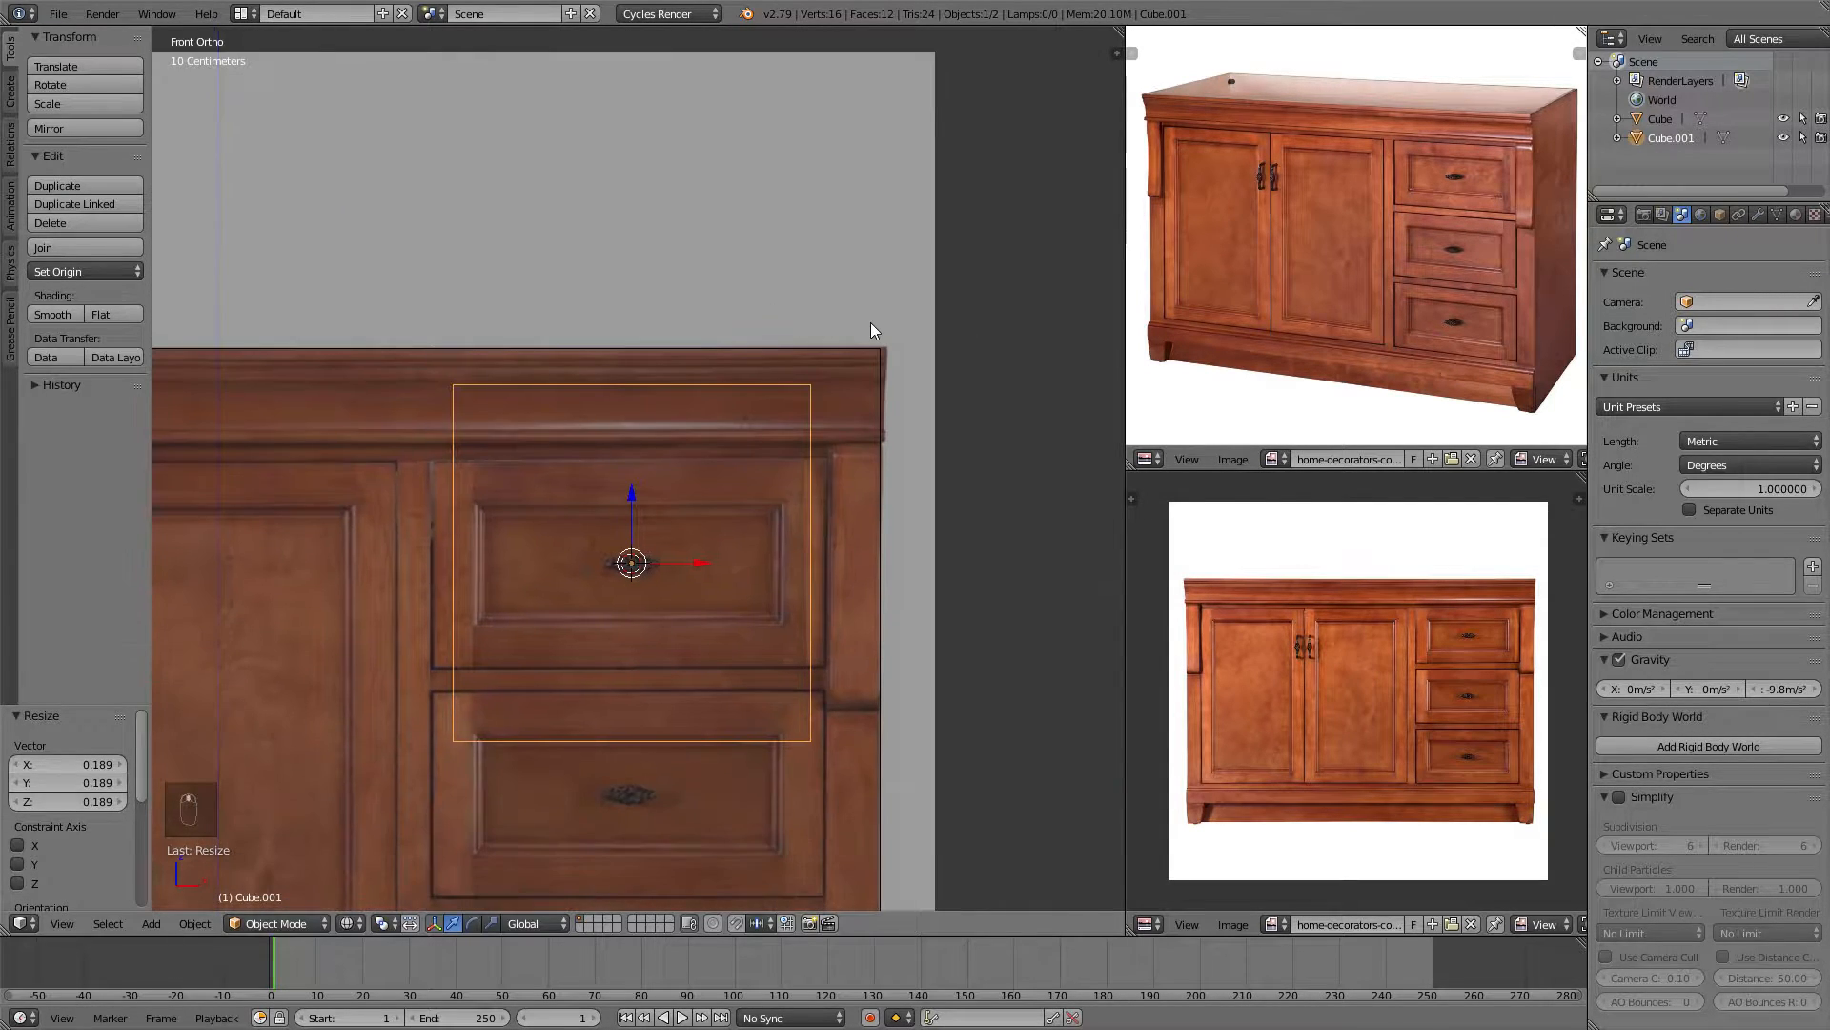
key(s)
key(z)
click(723, 419)
shift+middle_drag(649, 350, 711, 301)
shift+middle_drag(521, 276, 551, 257)
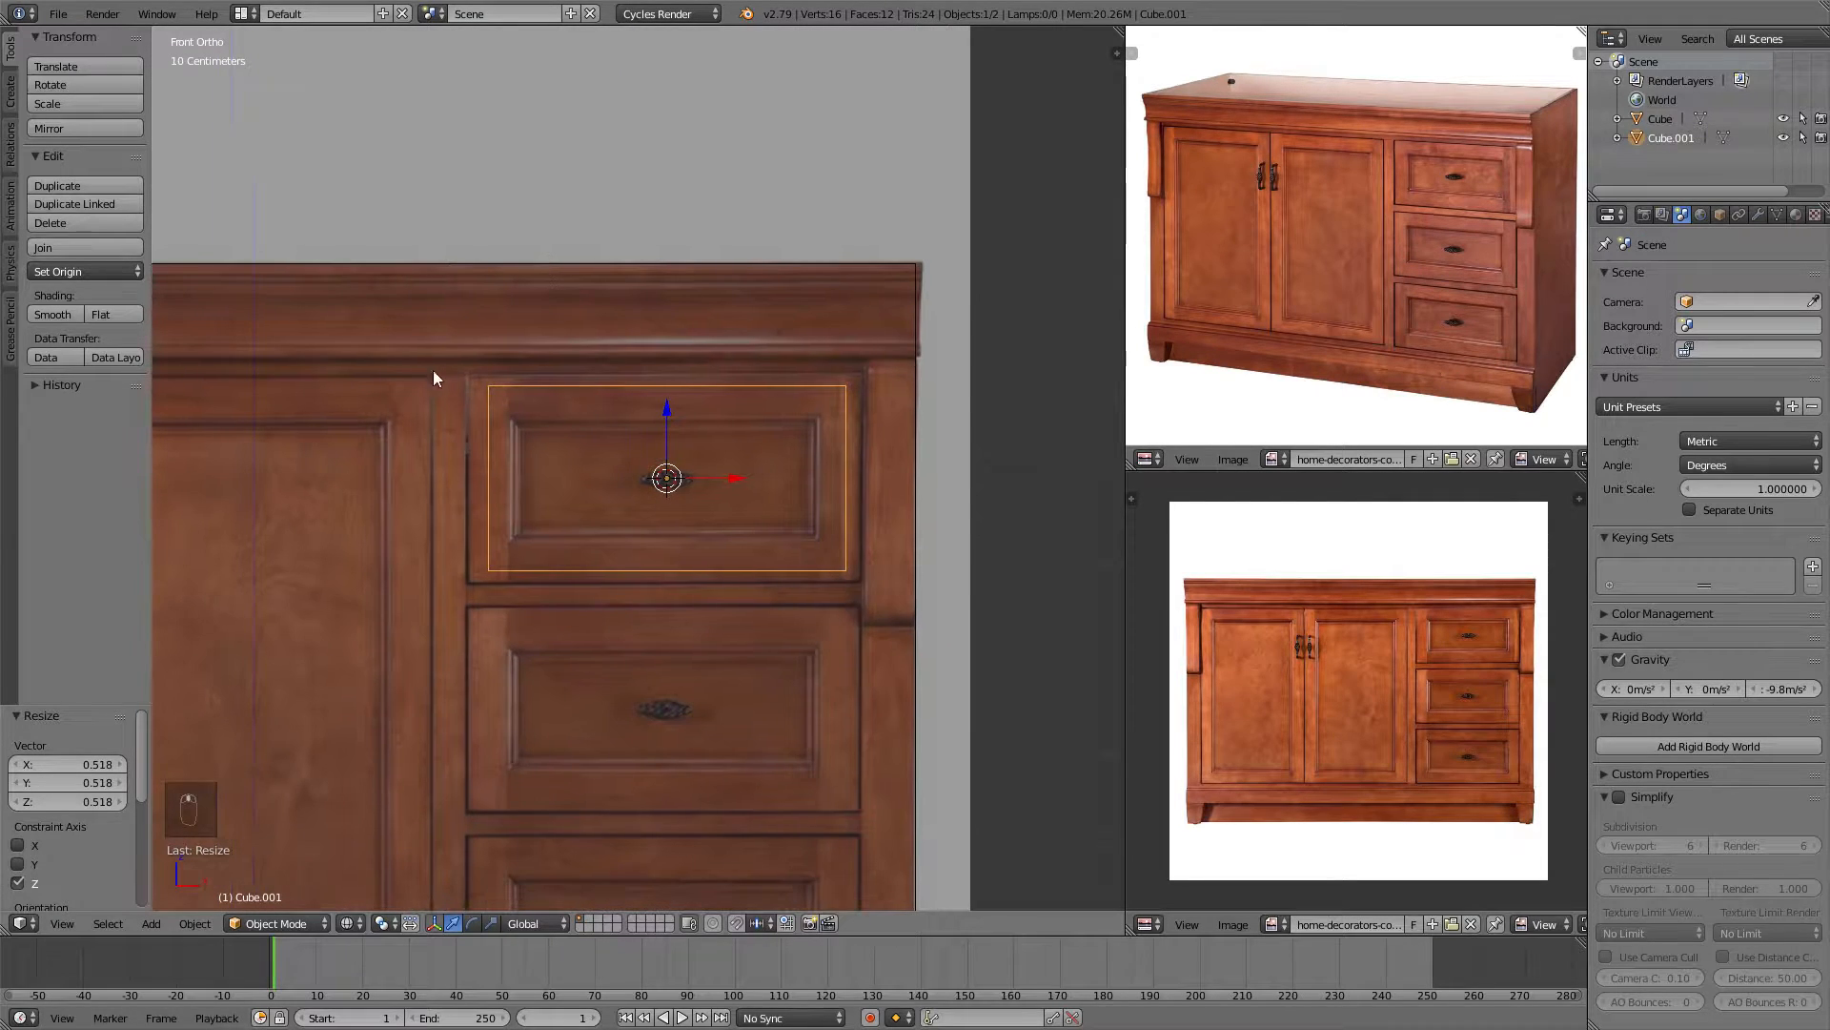
shift+middle_drag(761, 322, 708, 331)
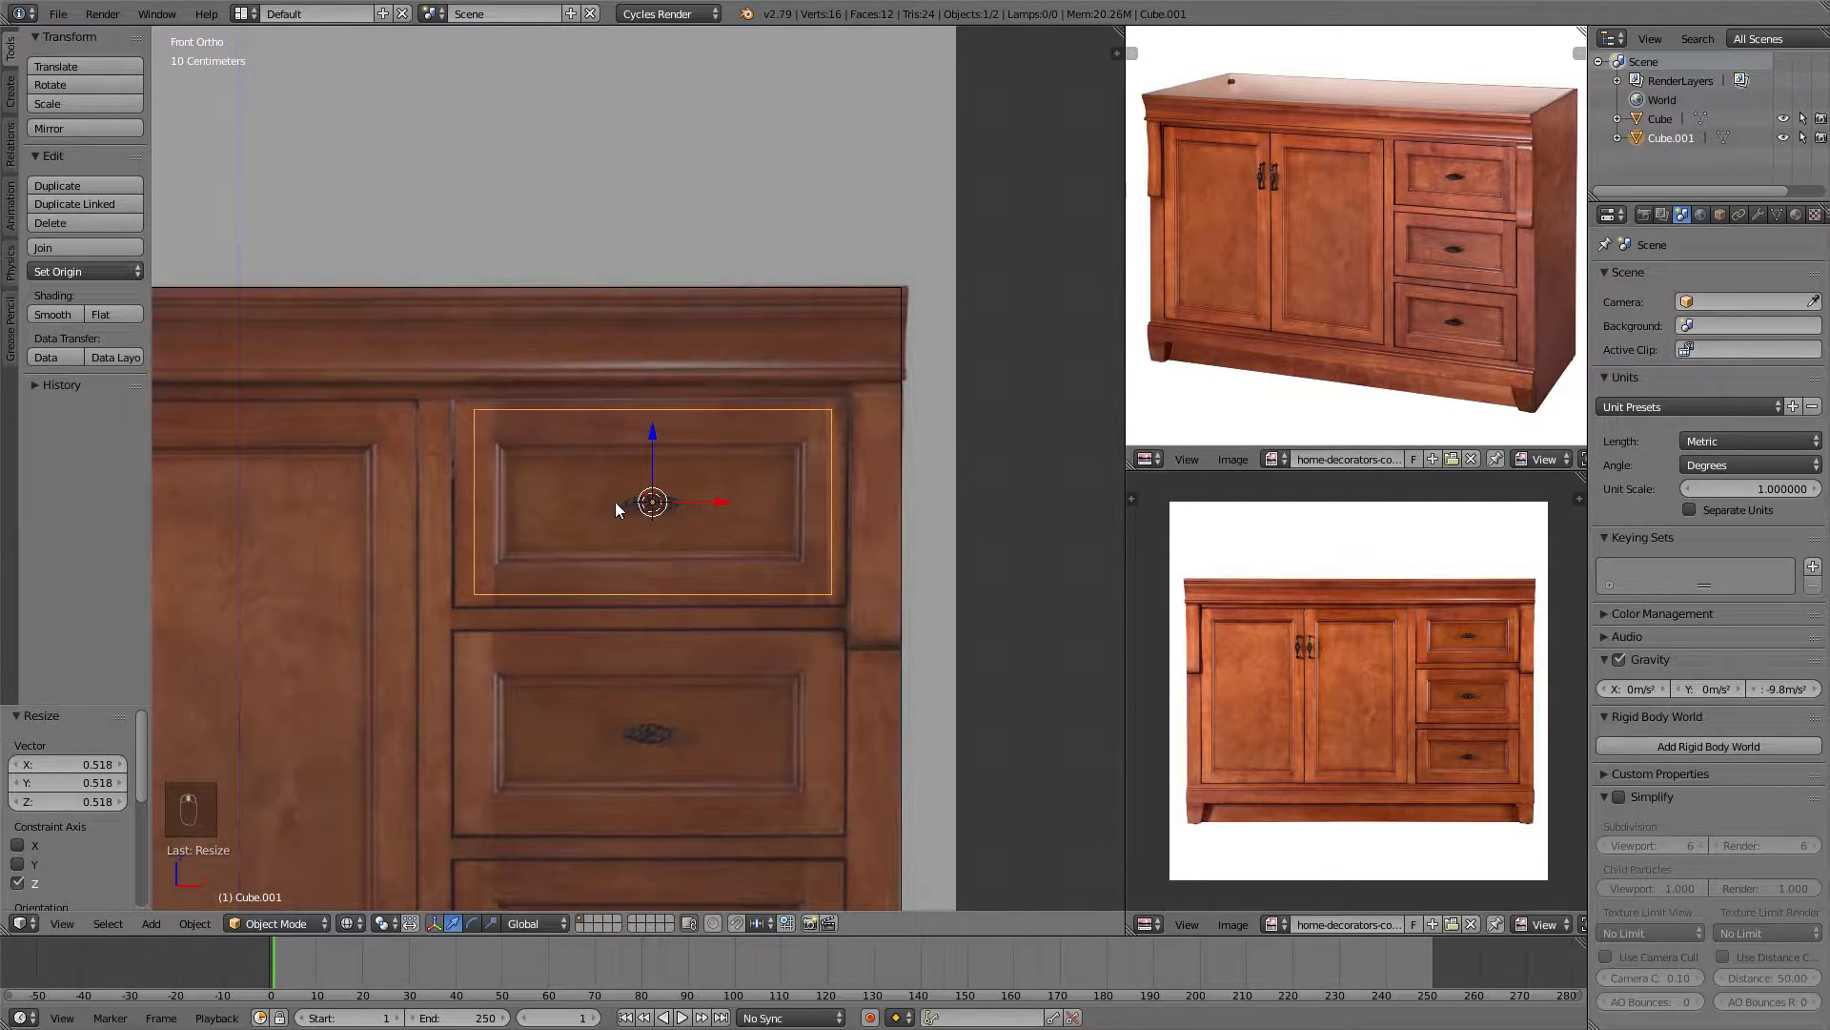
key(Tab)
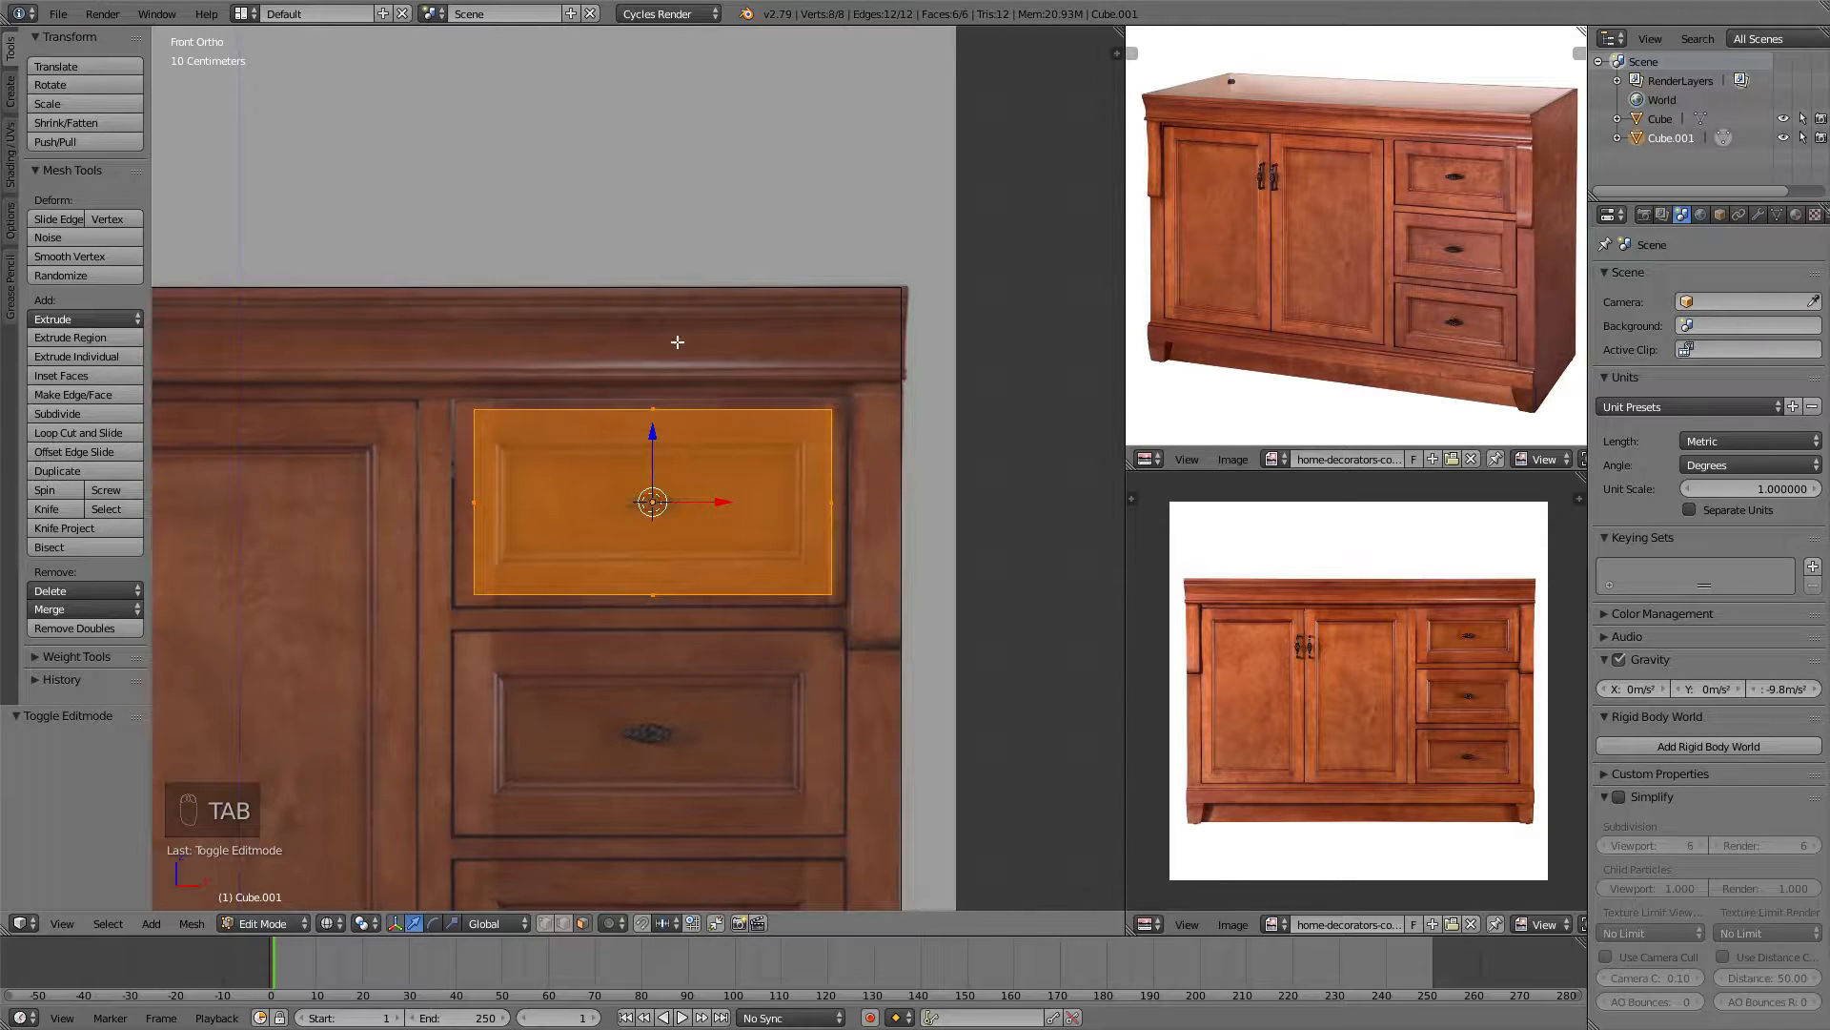
Move the drawer cube's left face about 2.19 cm outward along X to the top drawer's left edge in the photo.
shift+middle_drag(626, 249, 707, 220)
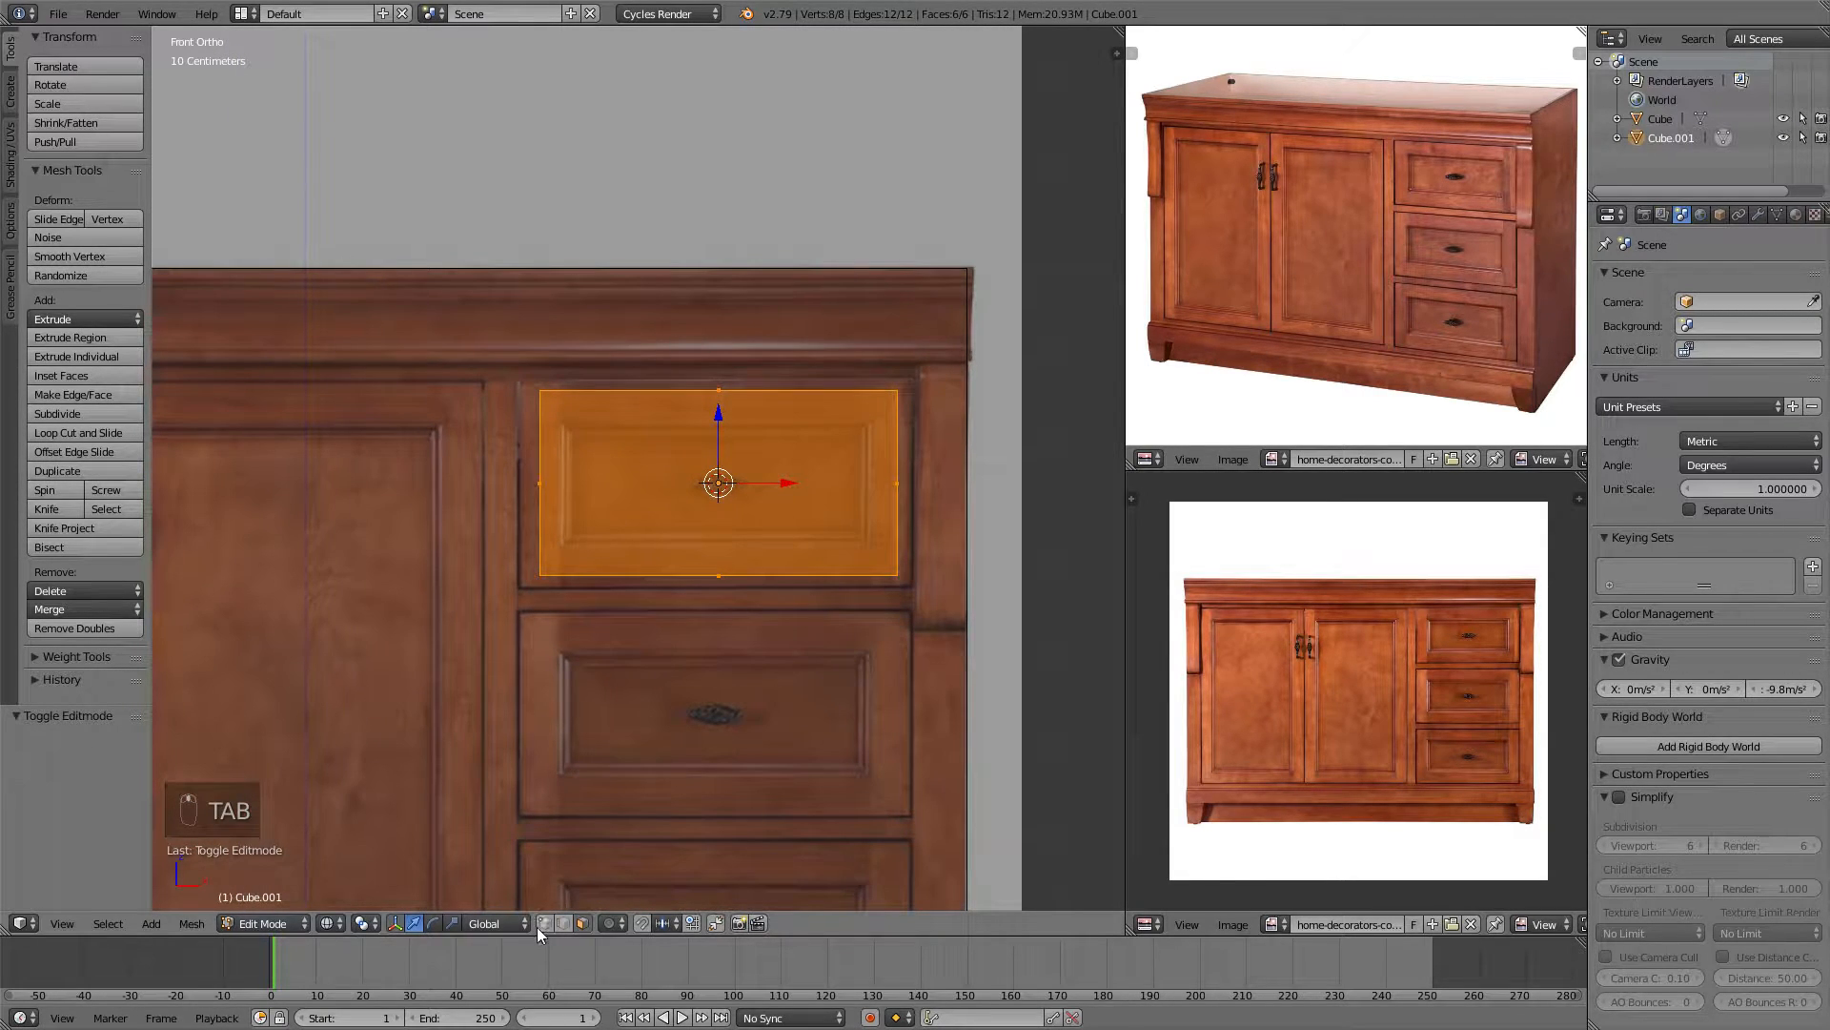
shift+middle_drag(603, 455, 663, 470)
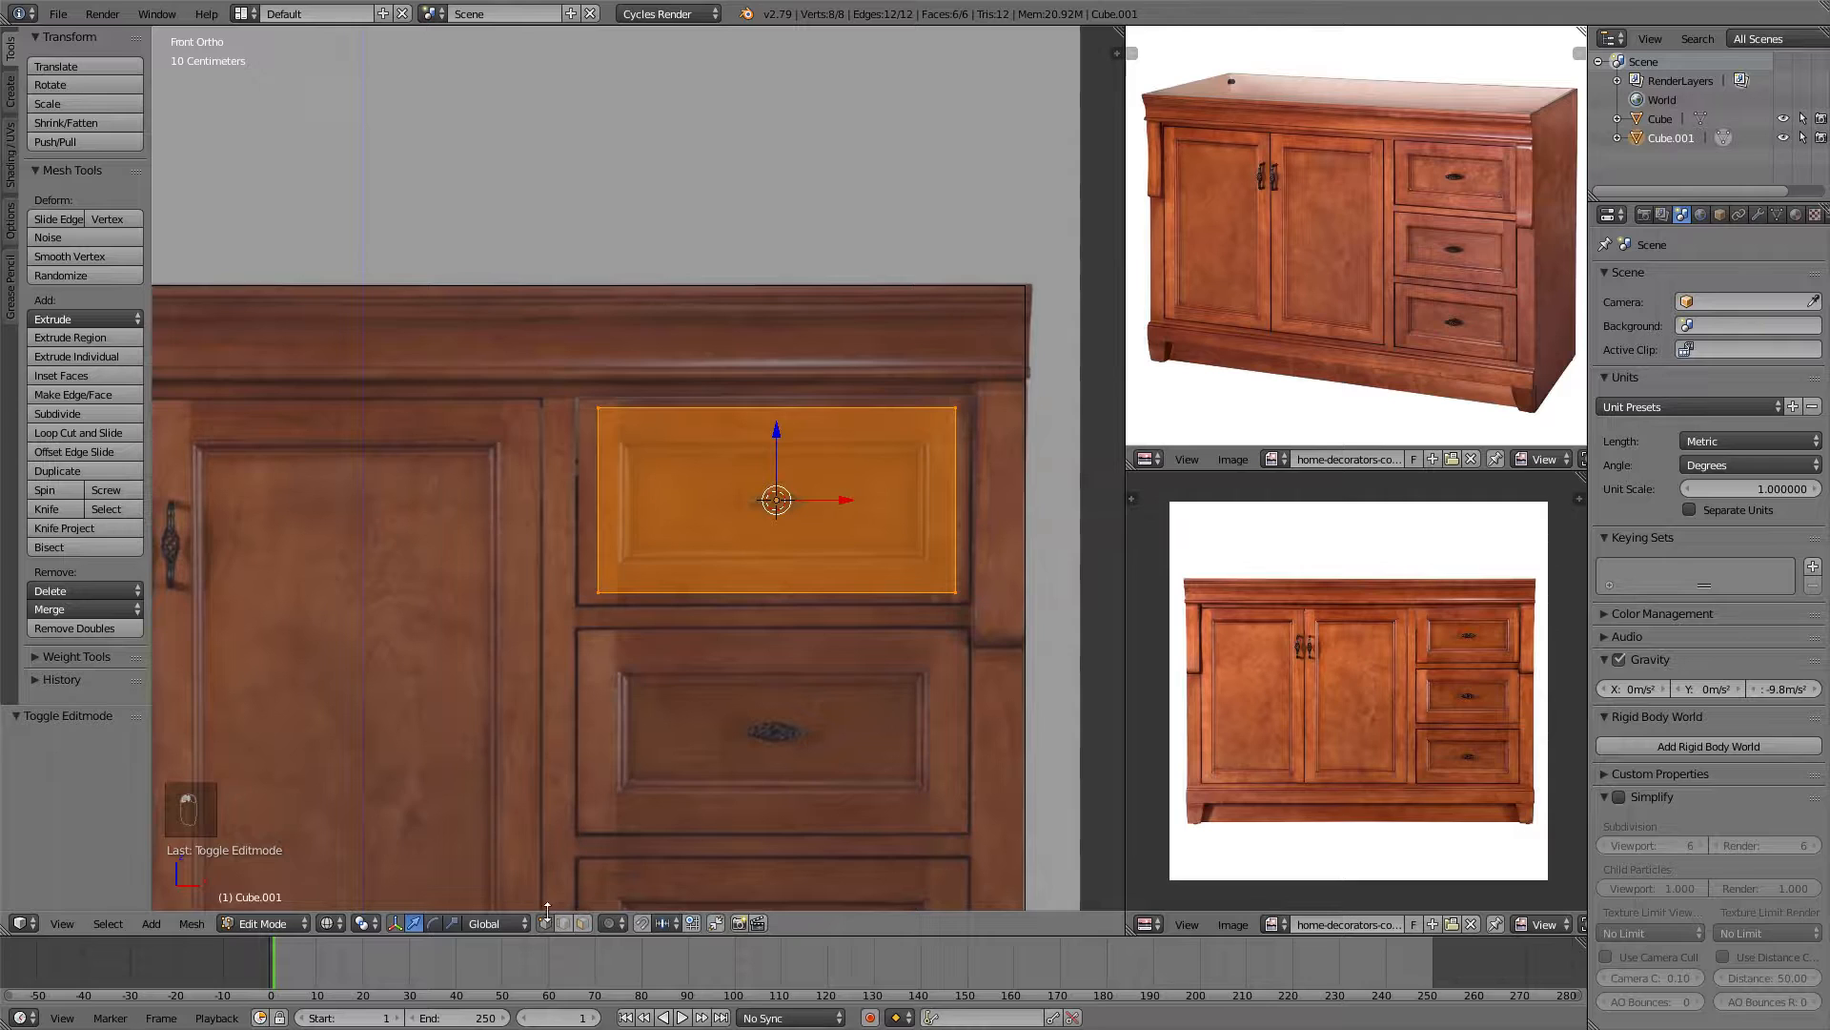
key(a)
scroll(482, 666, up, 3)
key(b)
drag(431, 222, 713, 801)
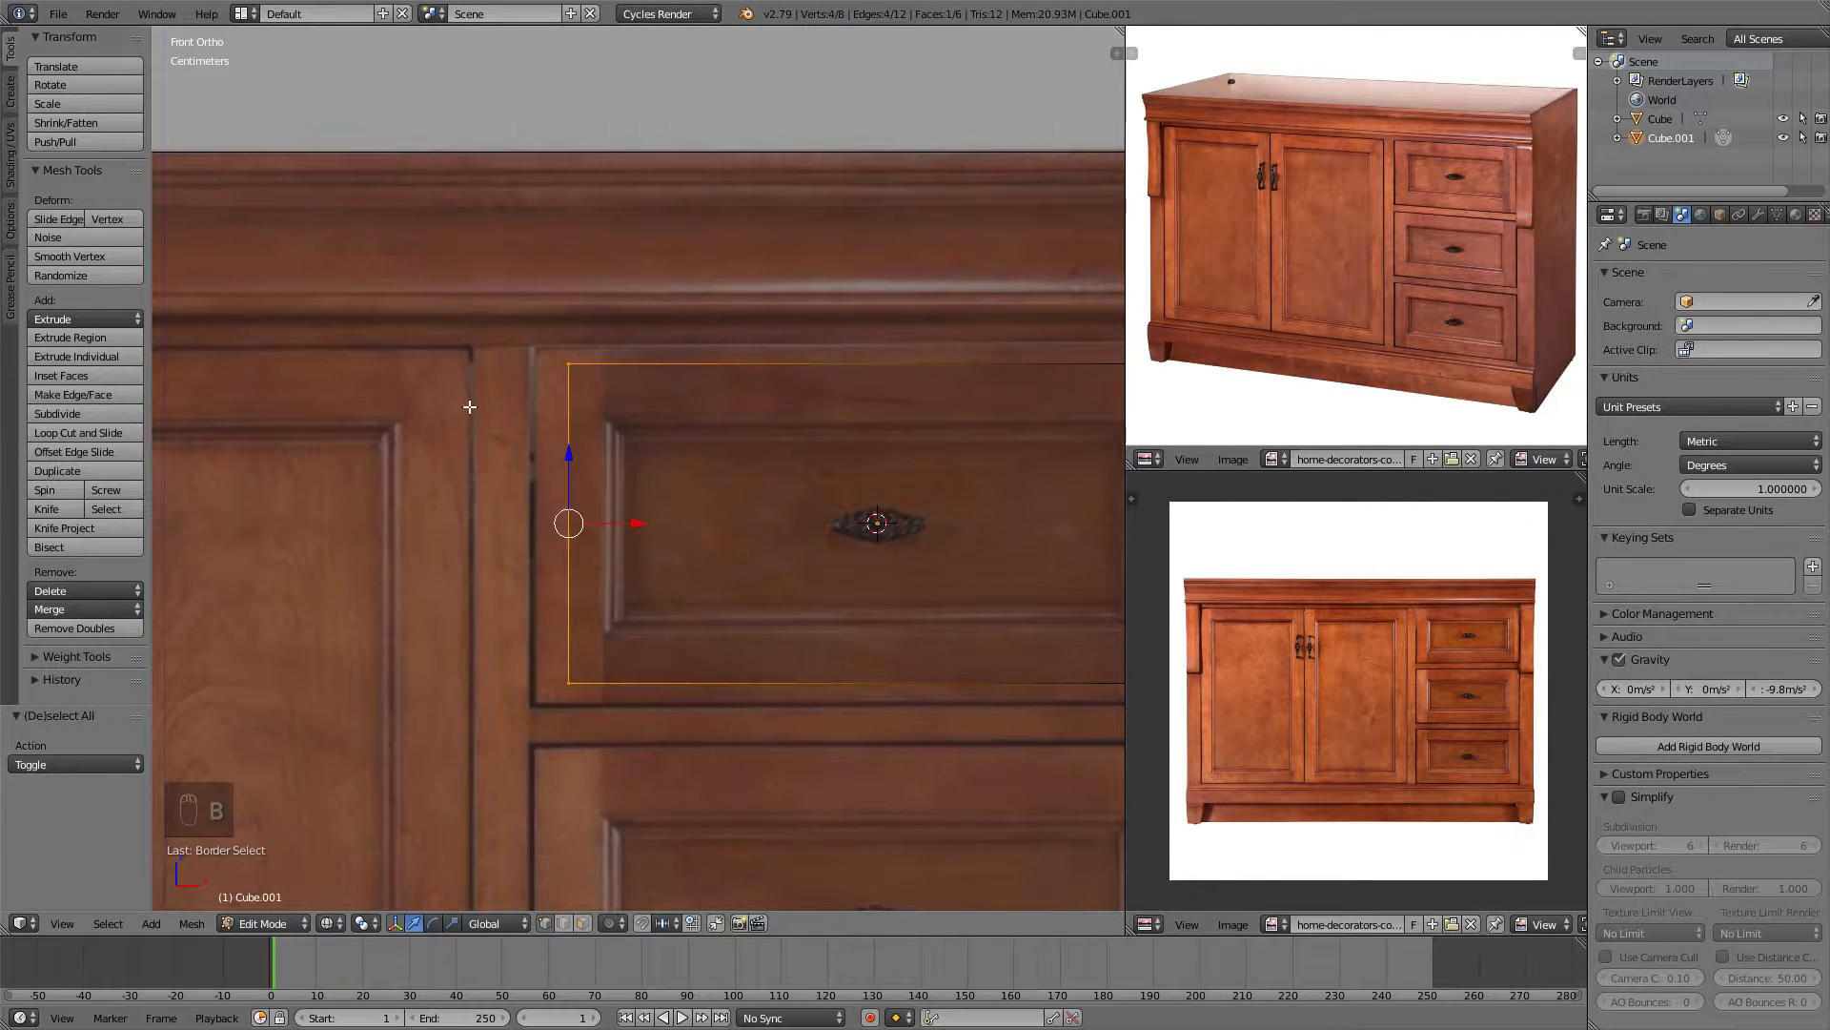
mouse_move(830, 466)
shift+middle_down()
mouse_move(556, 380)
mouse_move(846, 477)
shift+middle_up()
middle_drag(517, 248, 317, 270)
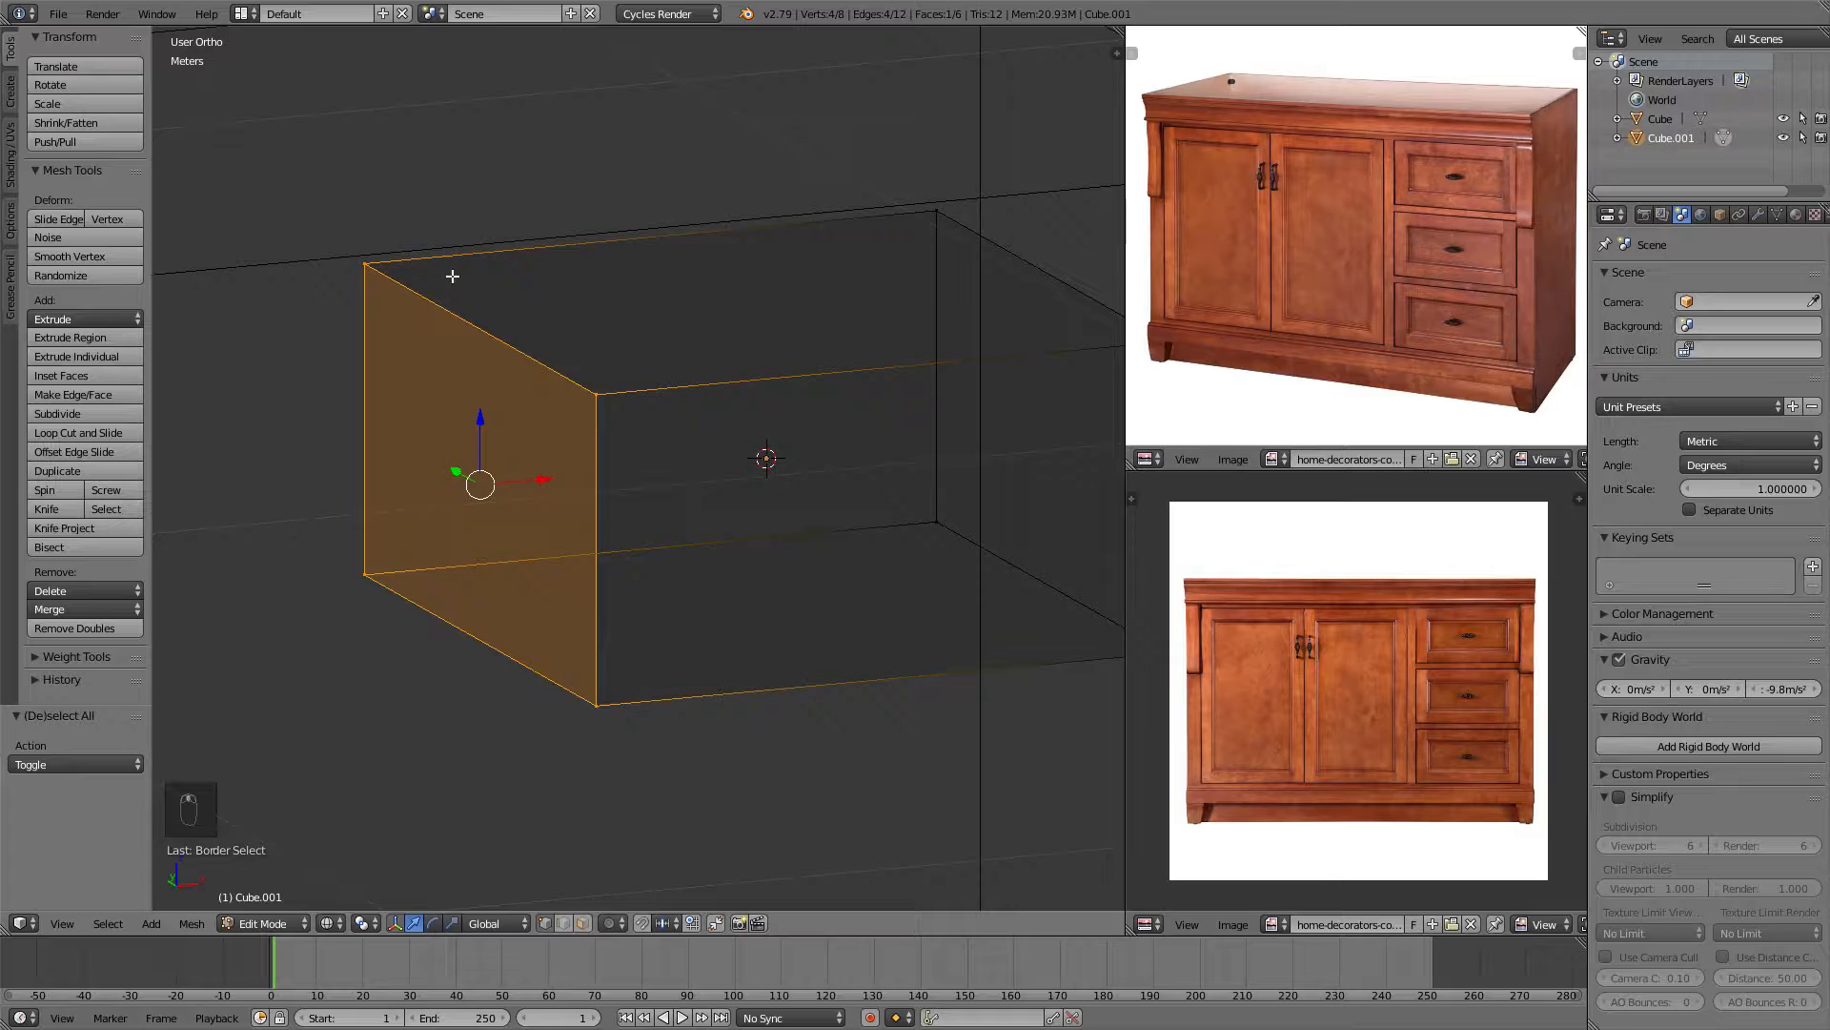
scroll(426, 367, down, 4)
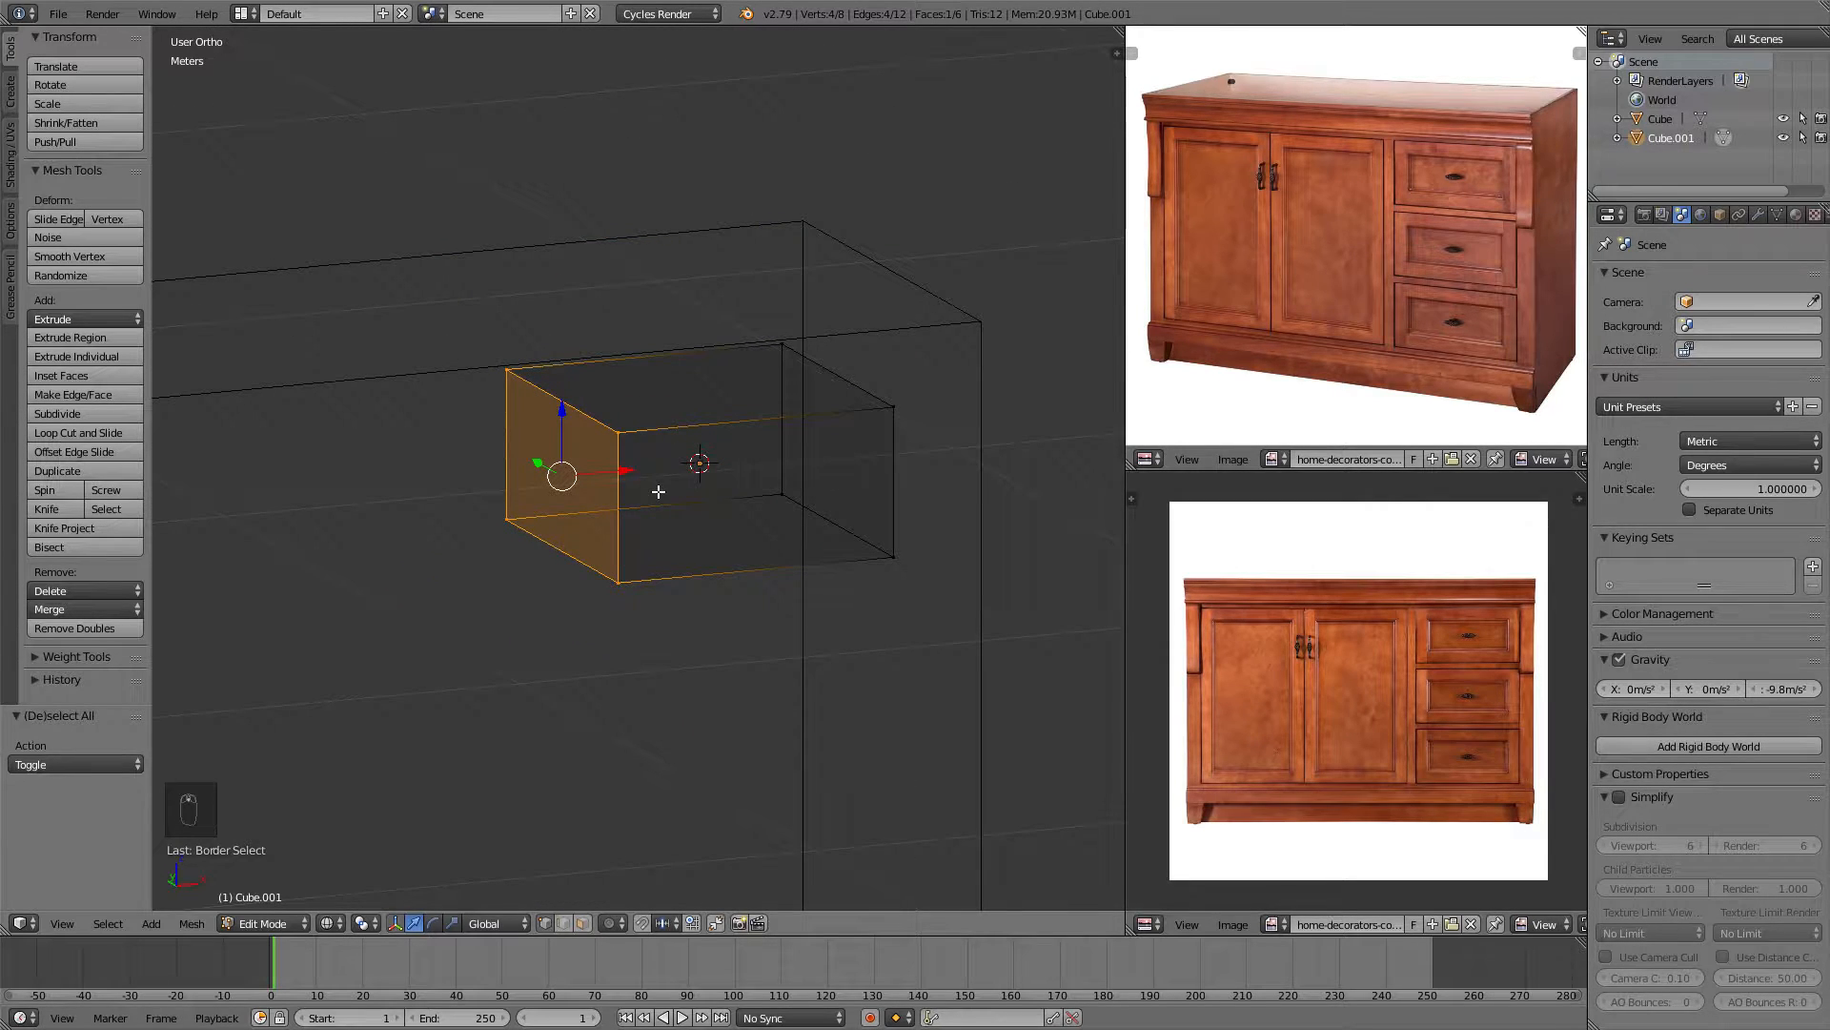
key(KP_1)
scroll(658, 491, up, 5)
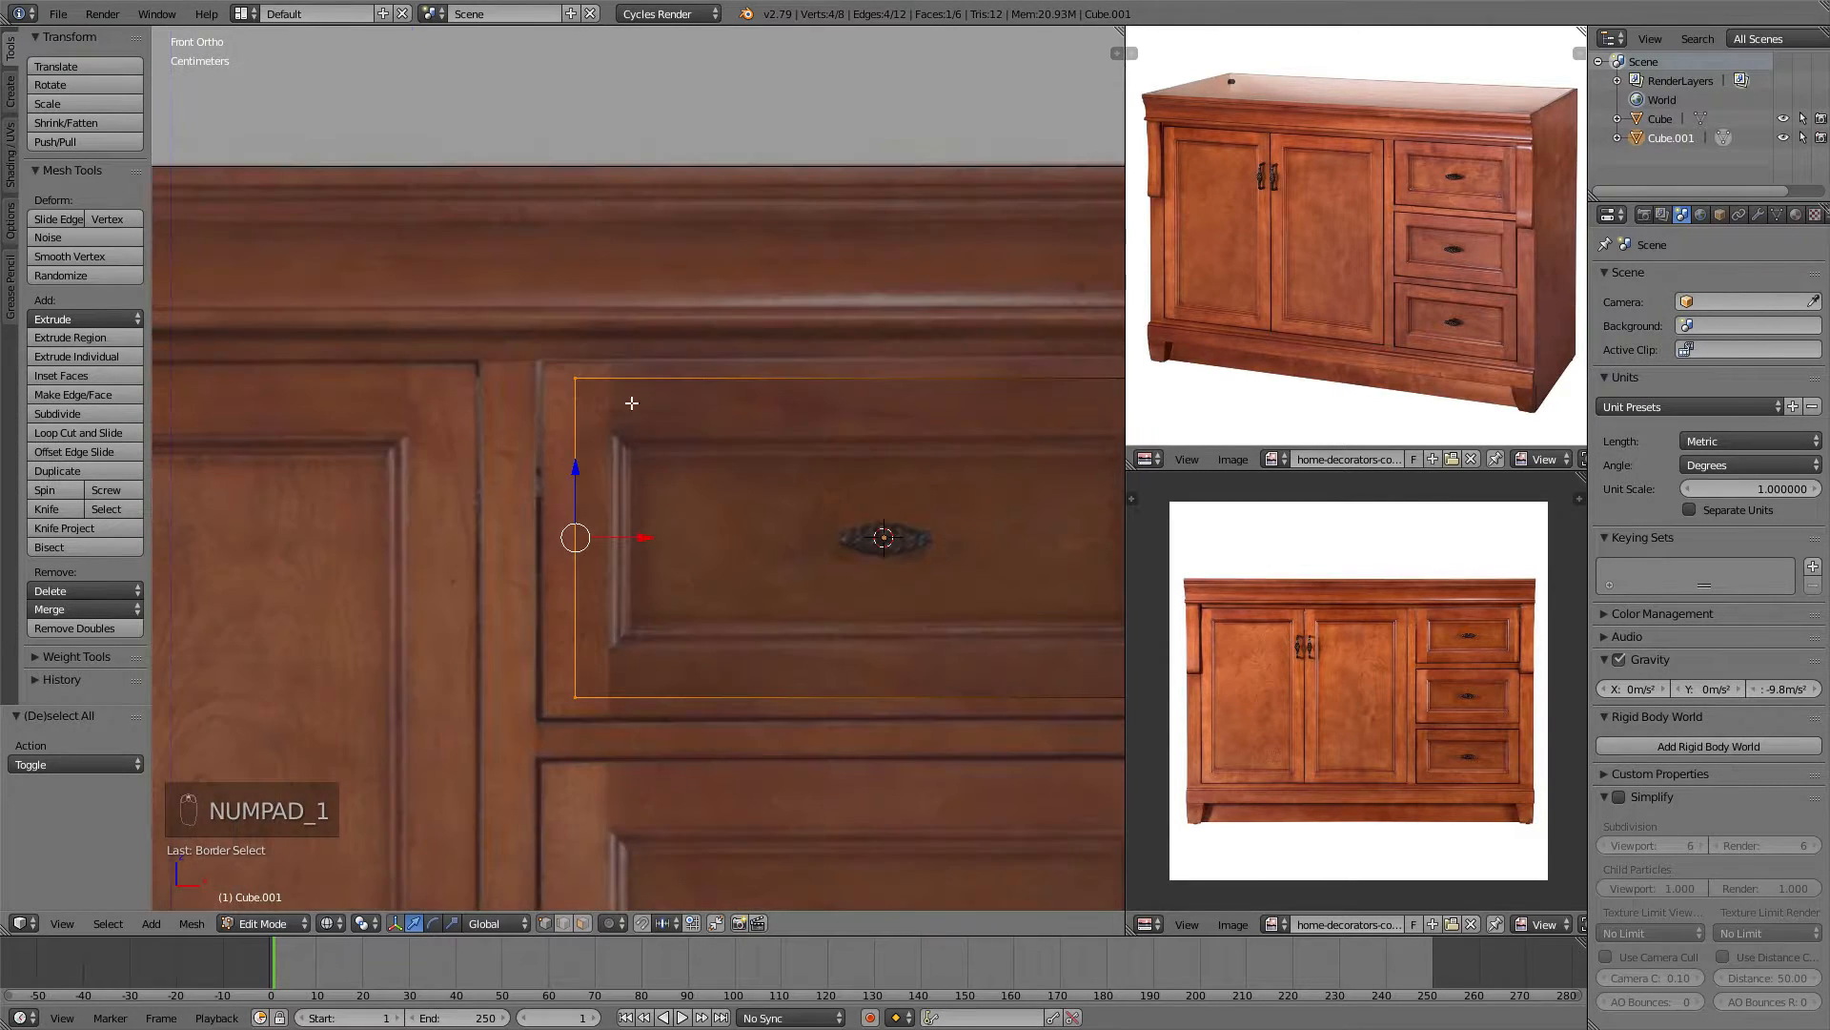
scroll(671, 428, up, 3)
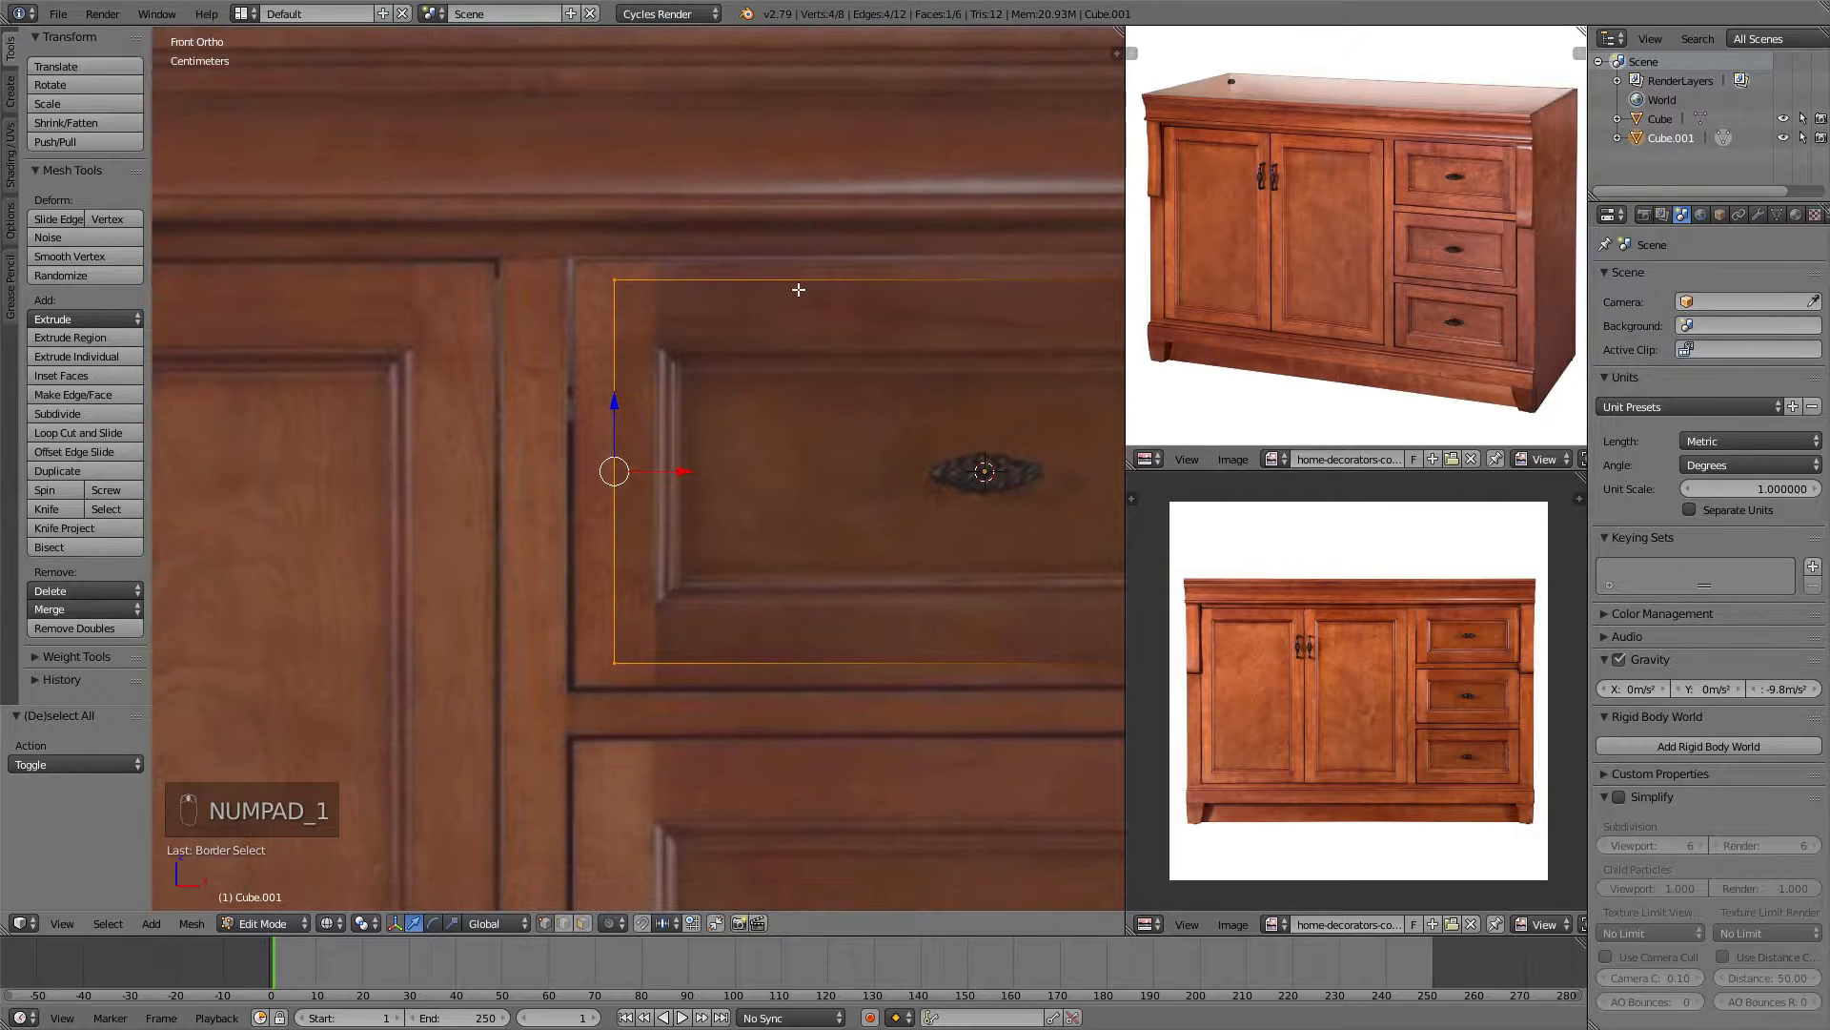
key(g)
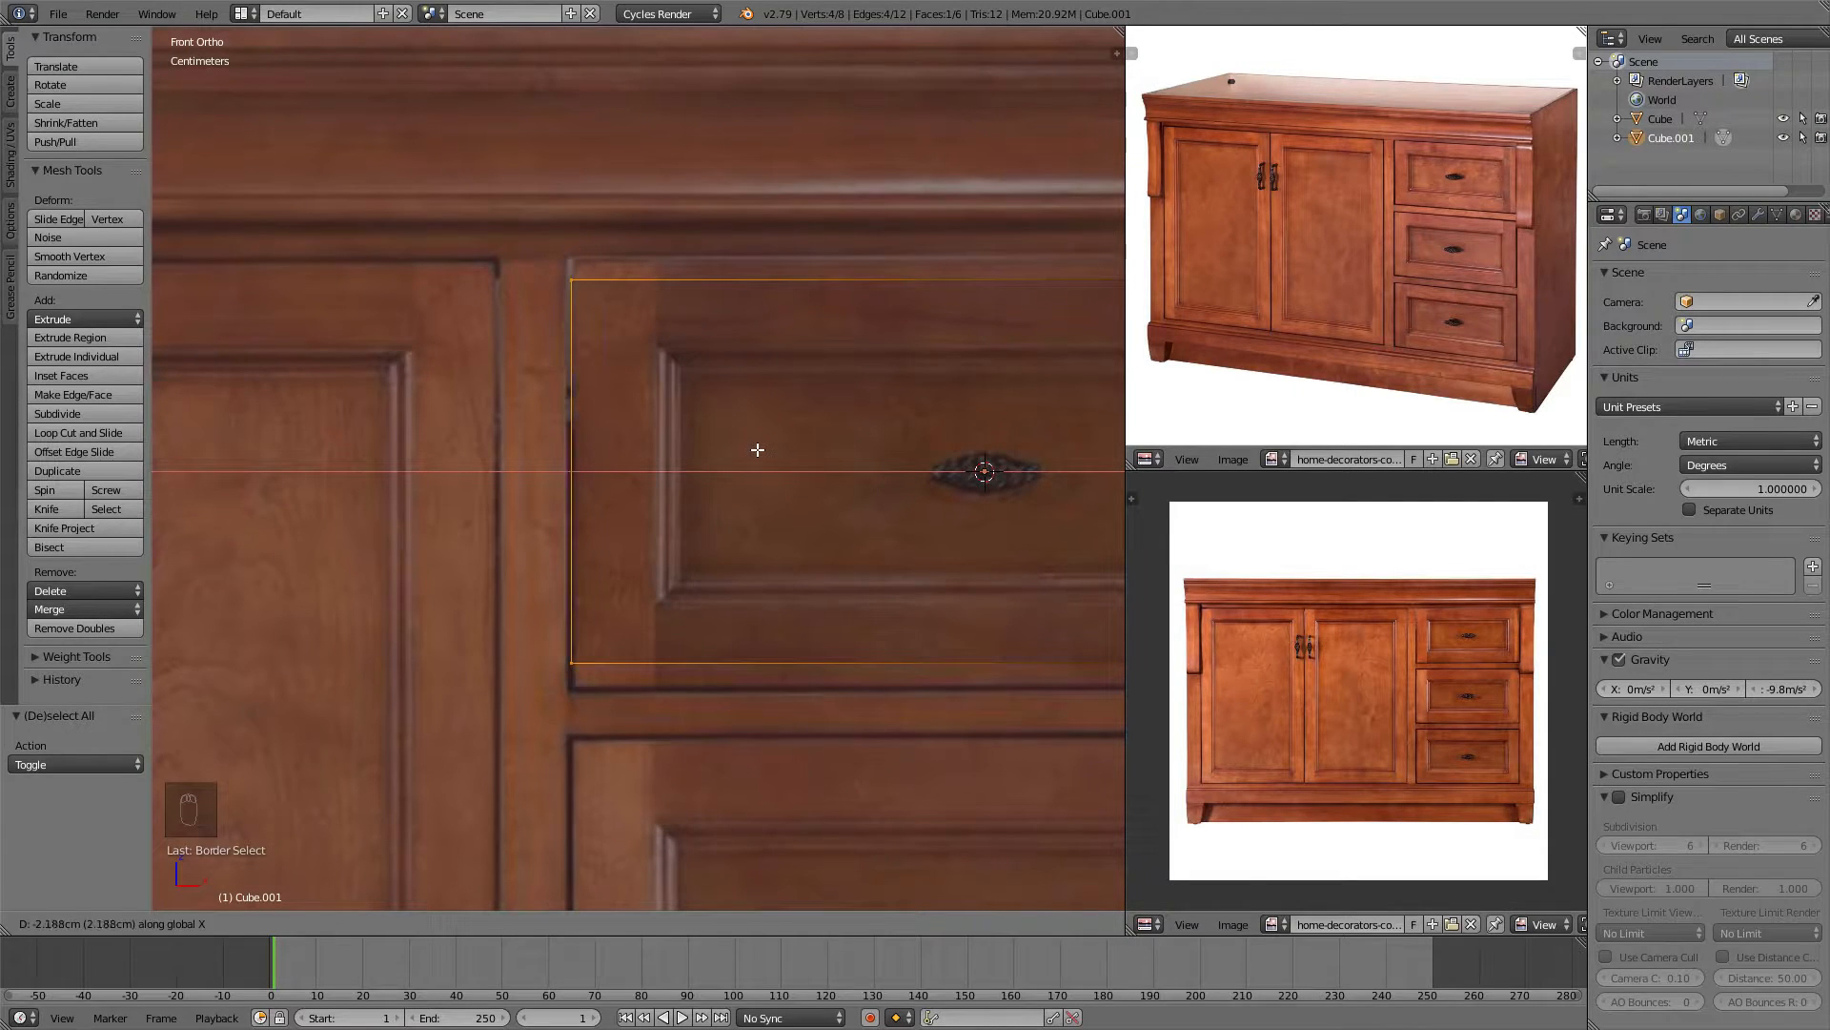
click(759, 449)
Move the drawer cube's right face about 1.58 cm outward along X to the top drawer's right edge.
key(KP_Decimal)
key(a)
key(b)
drag(778, 212, 626, 707)
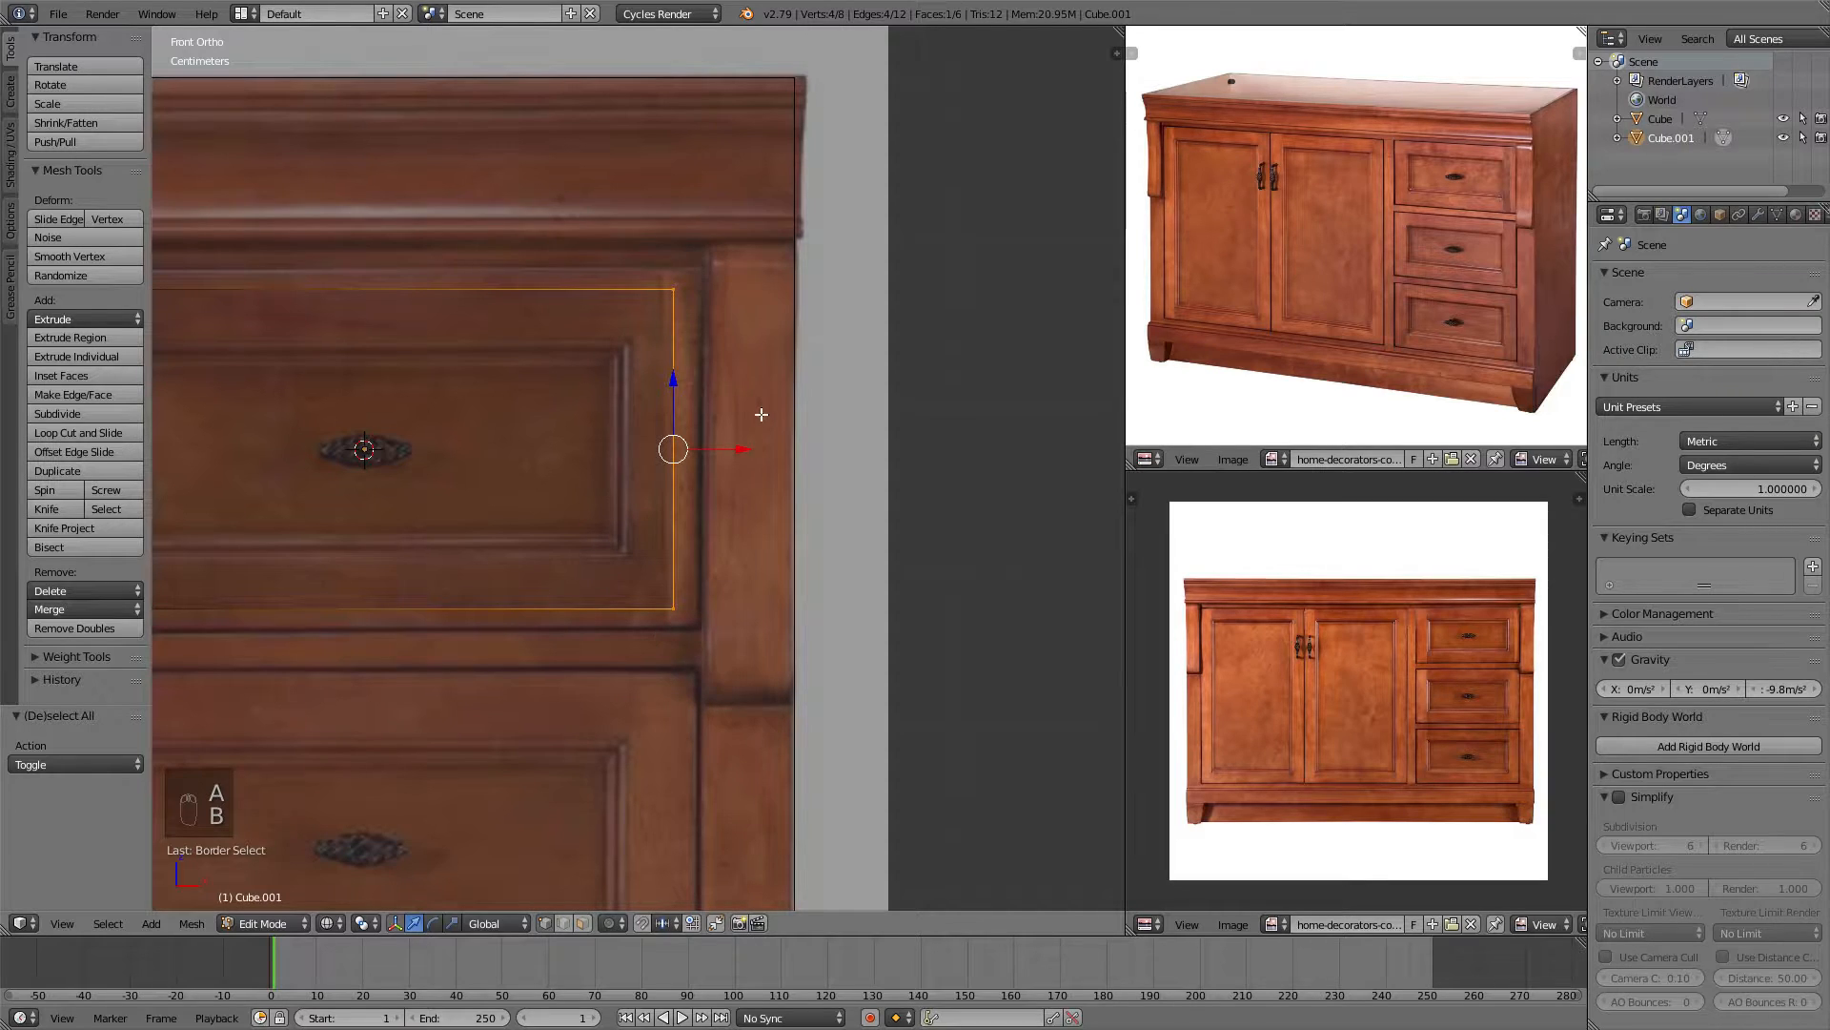
key(g)
key(x)
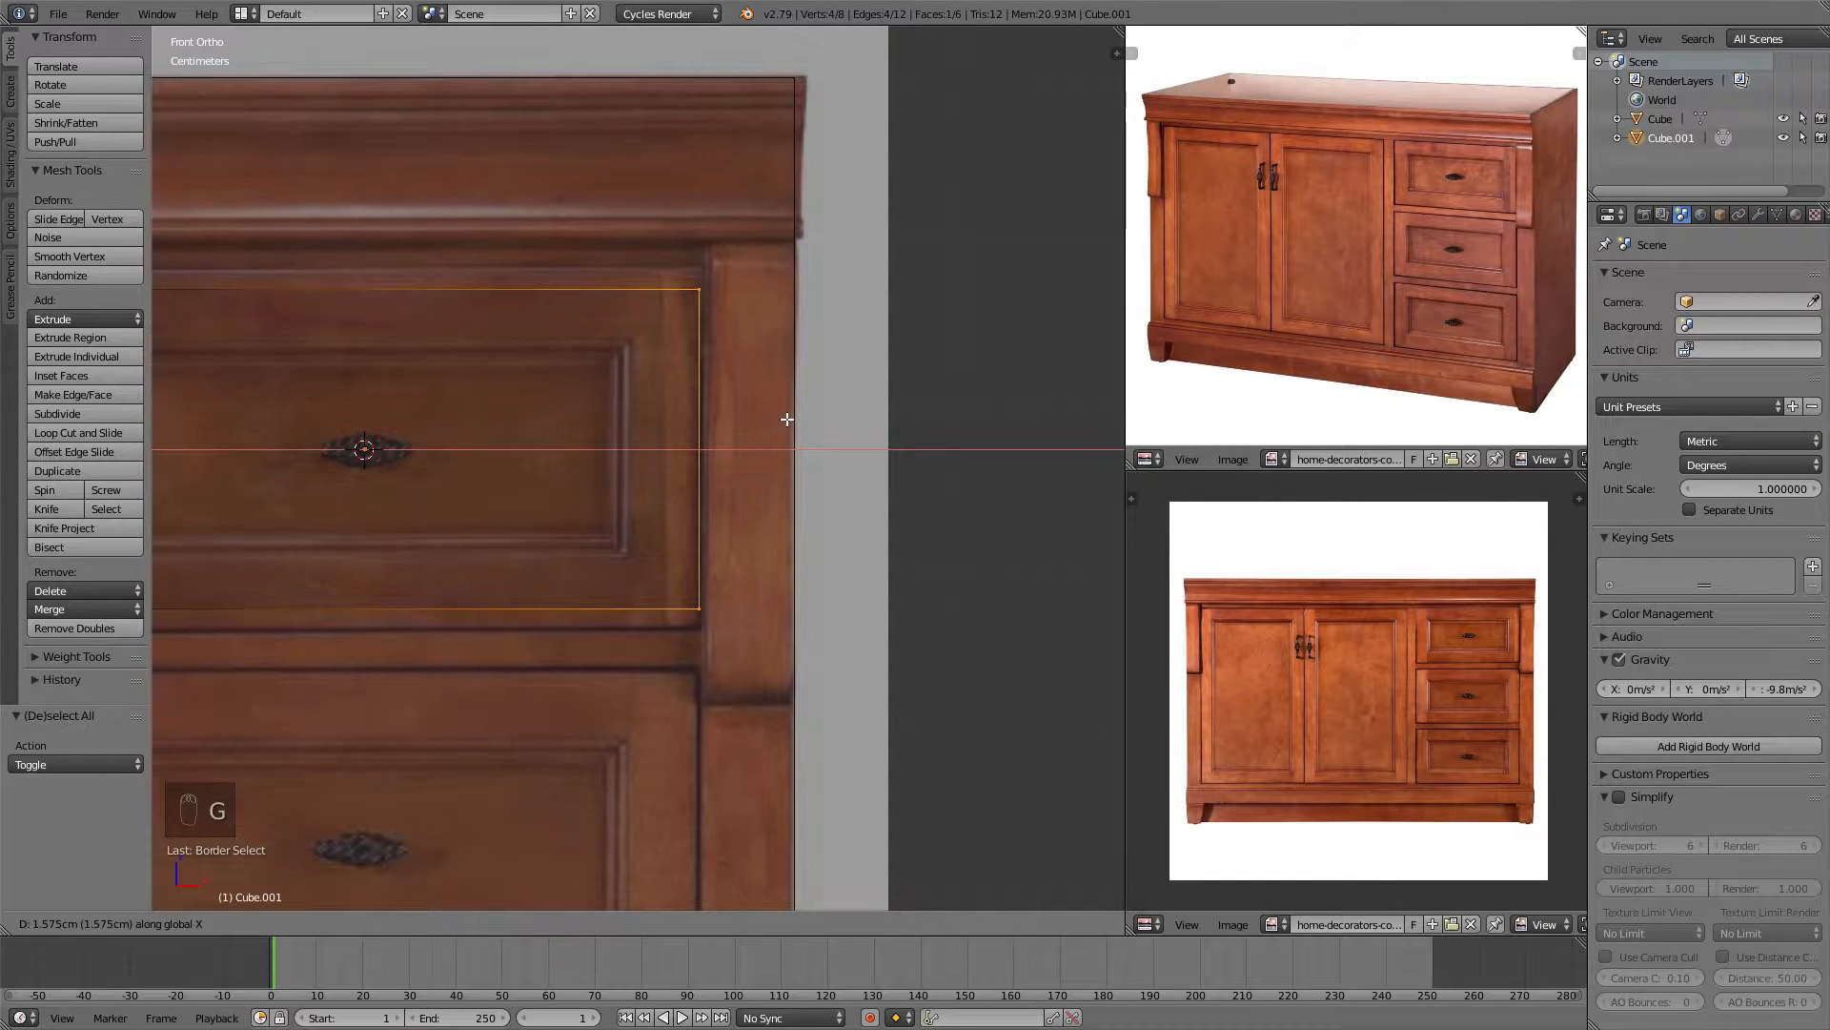
click(787, 419)
Lower the drawer cube's bottom face about 1.23 cm along Z to the top drawer's bottom edge.
key(KP_Decimal)
key(a)
key(b)
drag(213, 470, 980, 565)
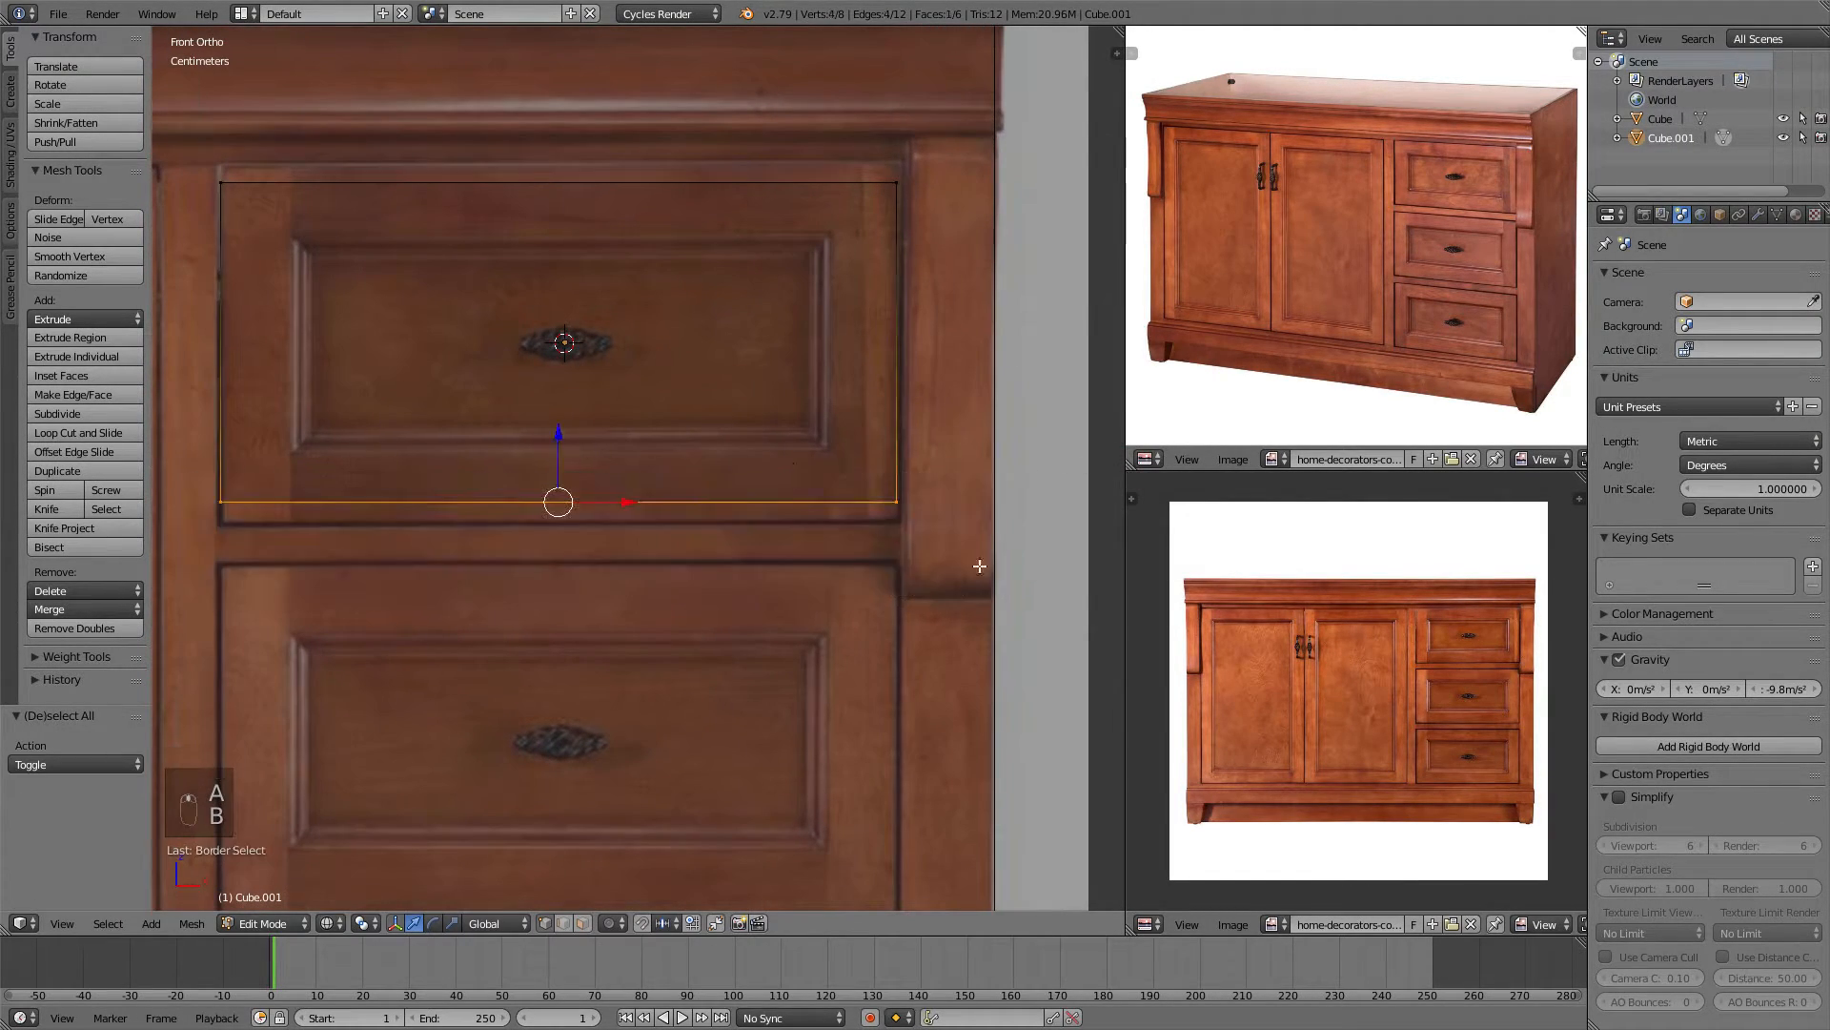
key(g)
key(z)
click(794, 472)
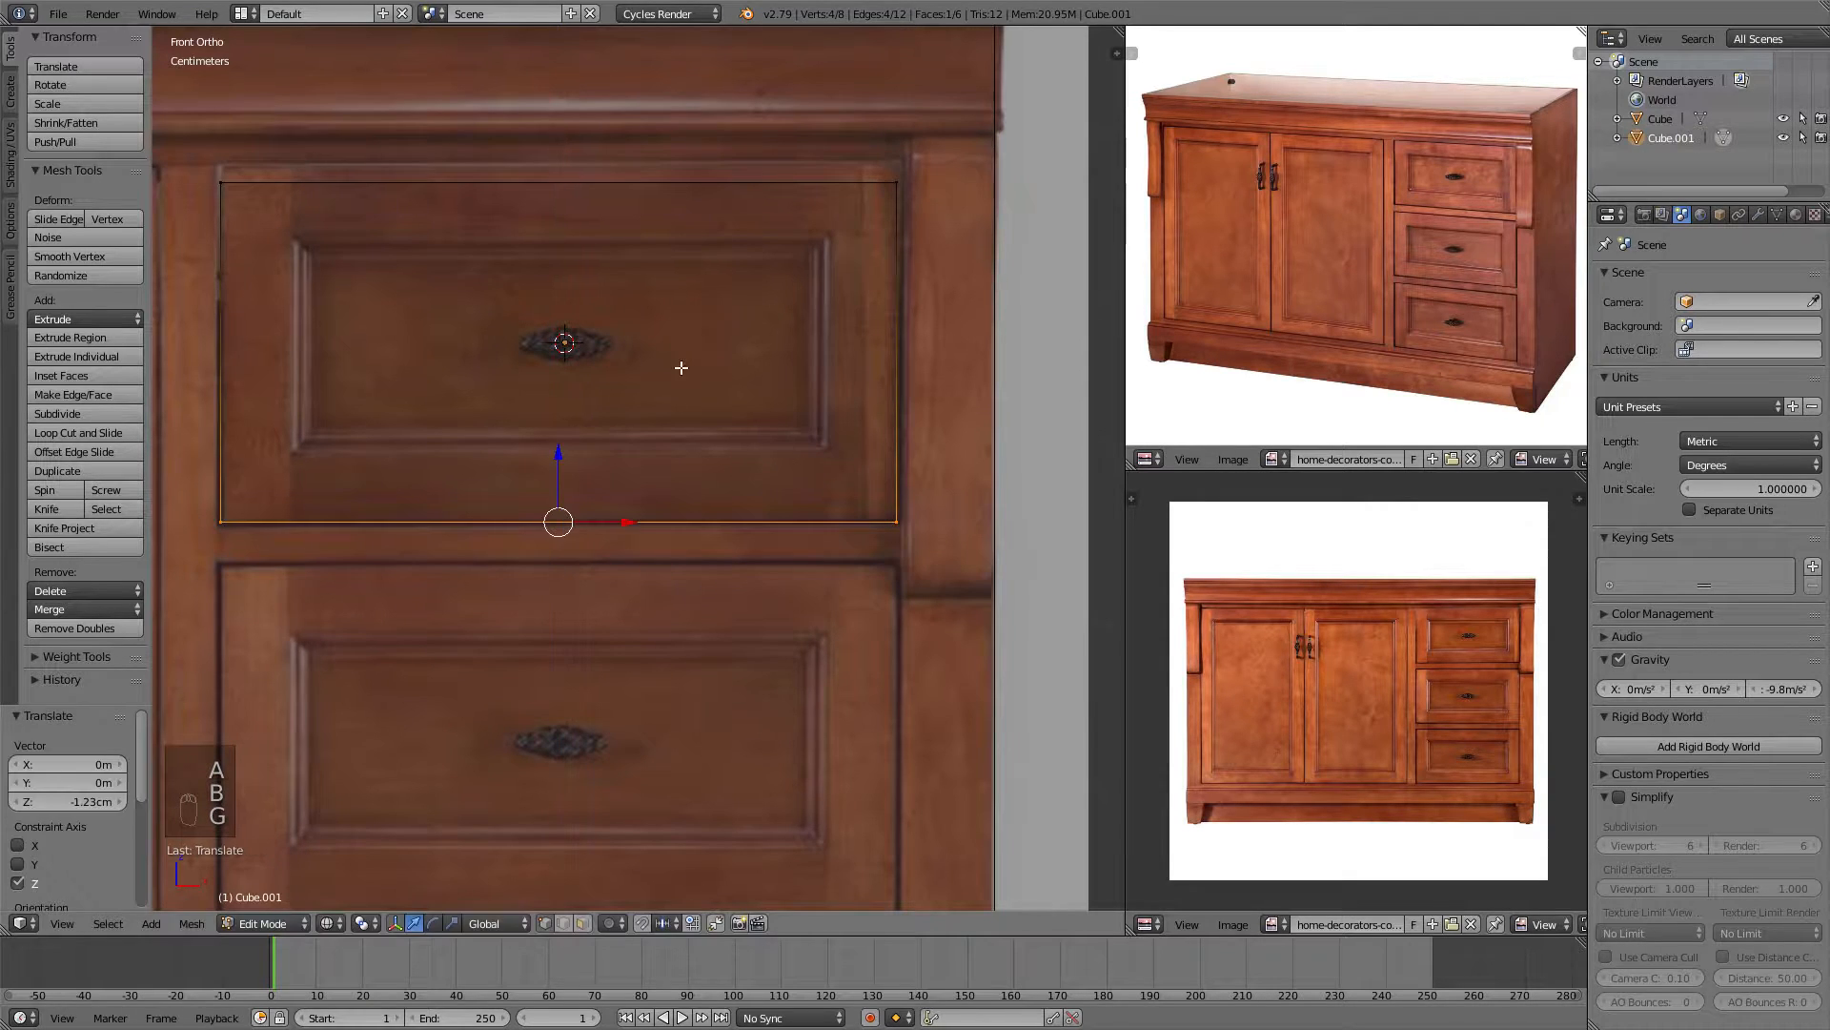
Raise the drawer cube's top face about 1.23 cm along Z to the top drawer's upper edge.
shift+middle_drag(677, 368, 686, 445)
key(a)
key(b)
drag(187, 227, 1005, 410)
shift+middle_drag(646, 339, 654, 412)
key(g)
key(z)
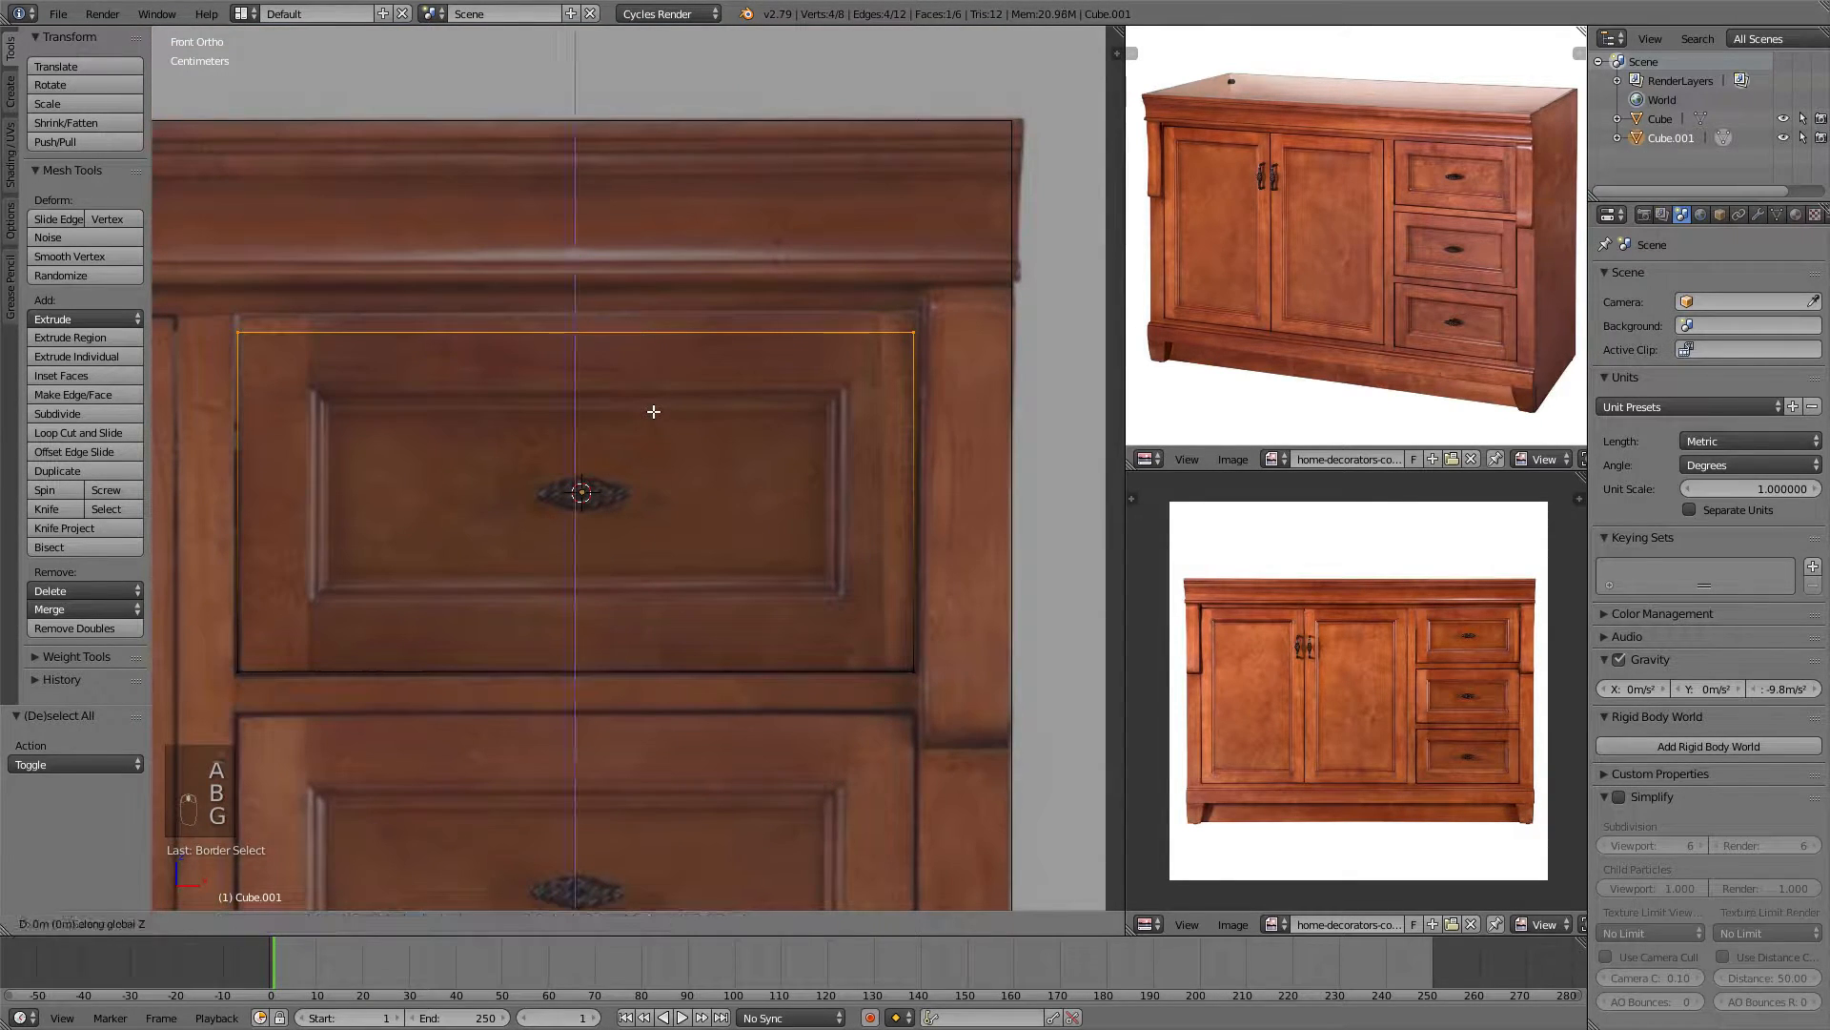
click(692, 391)
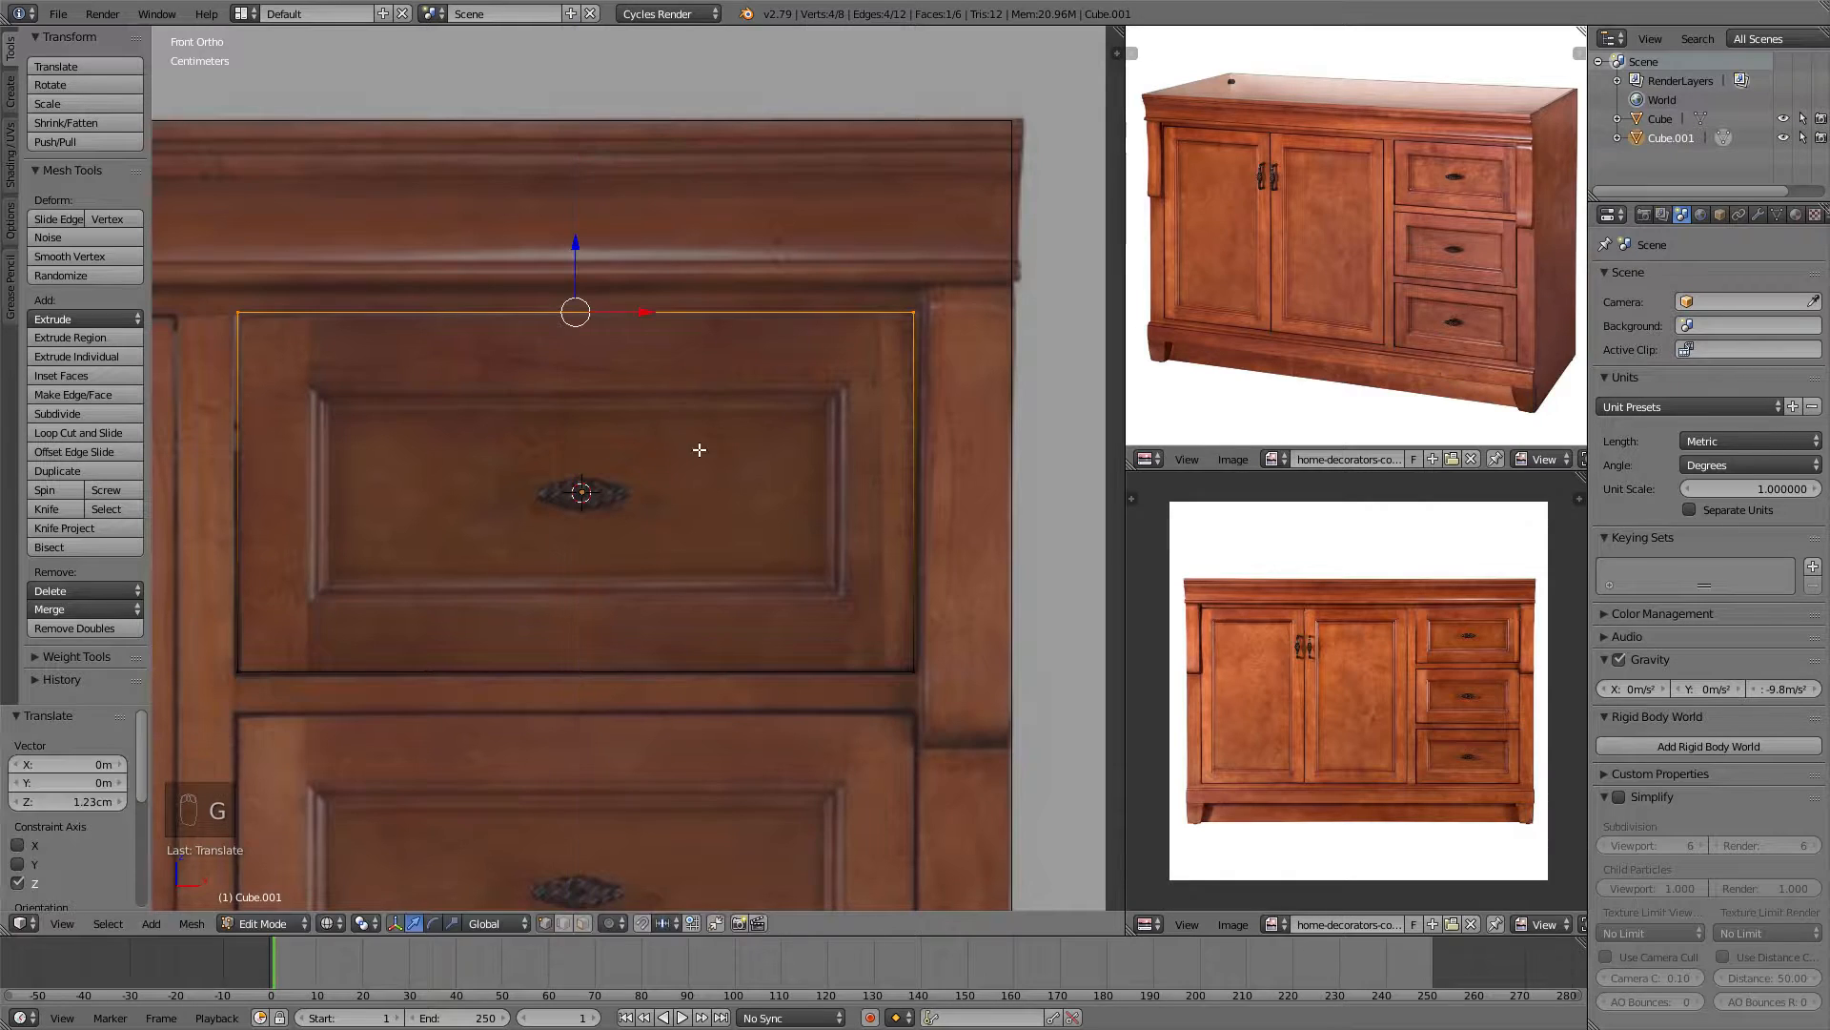
Check the drawer cube's outline against the top drawer in the photo and return to Object Mode.
shift+middle_drag(760, 420, 744, 433)
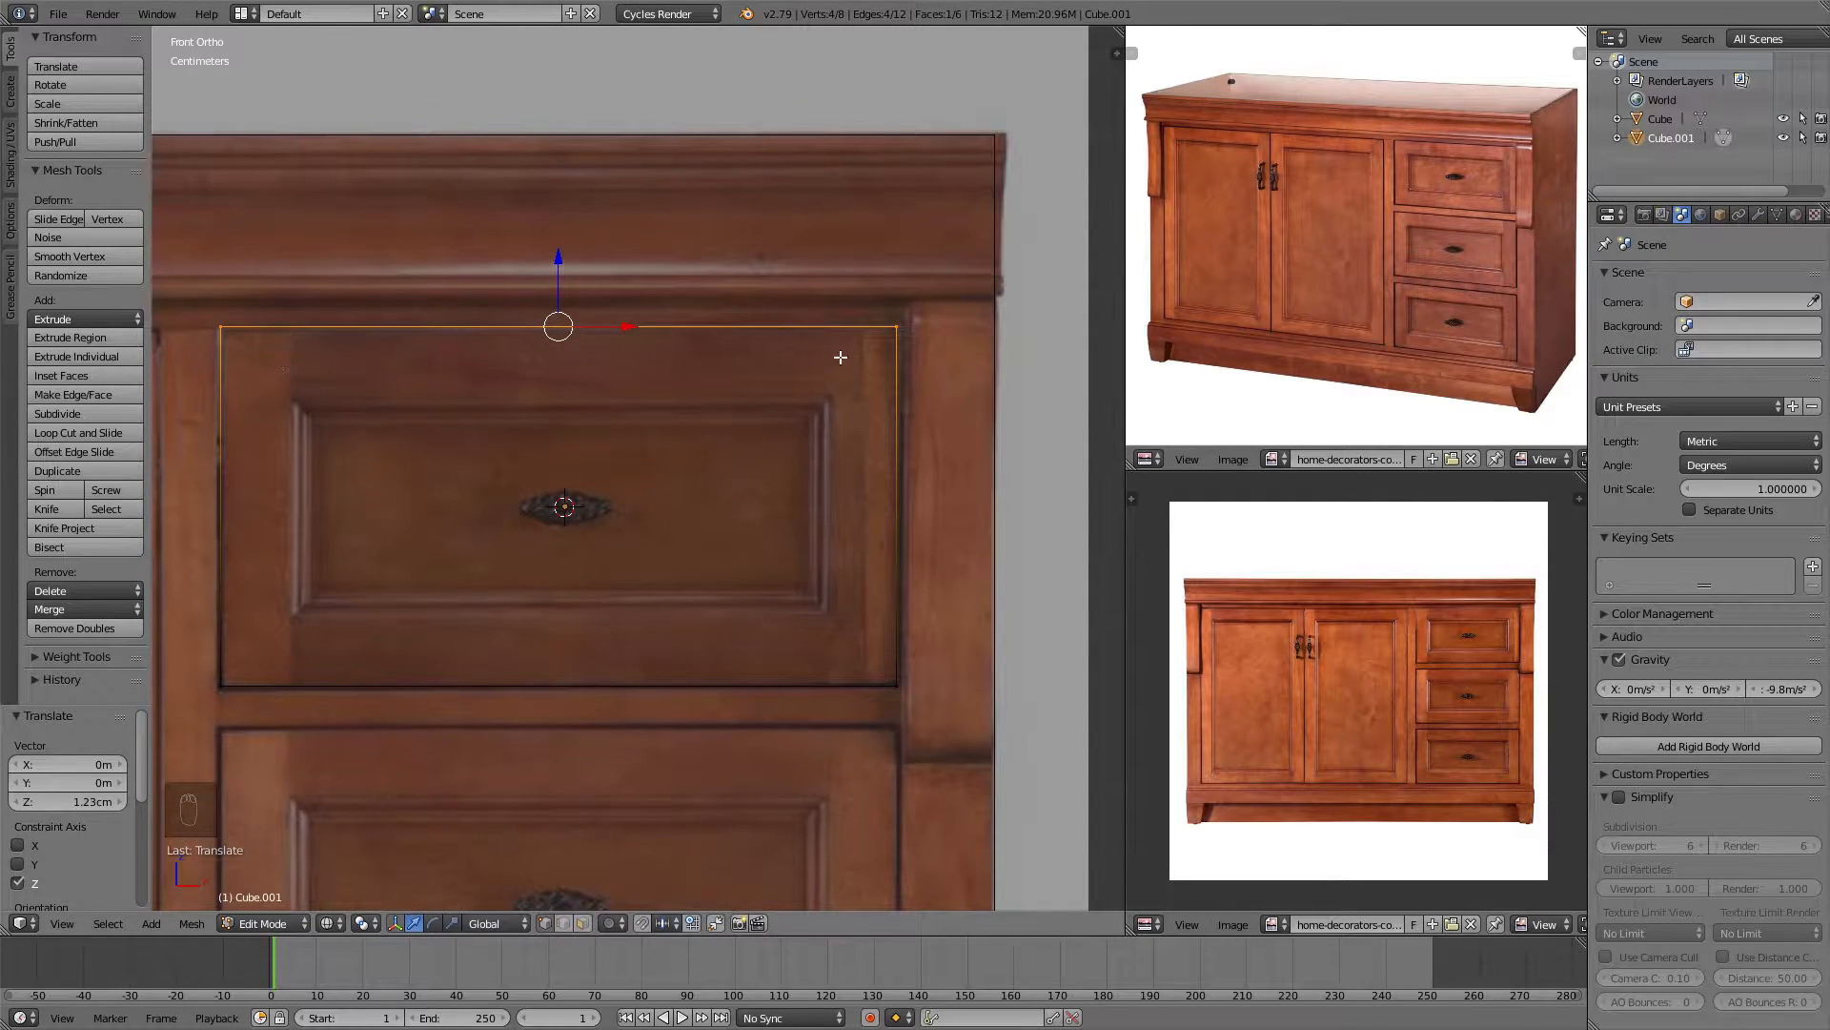
shift+middle_drag(784, 505, 641, 474)
scroll(642, 473, down, 3)
shift+middle_drag(583, 373, 744, 433)
scroll(684, 402, up, 2)
key(Tab)
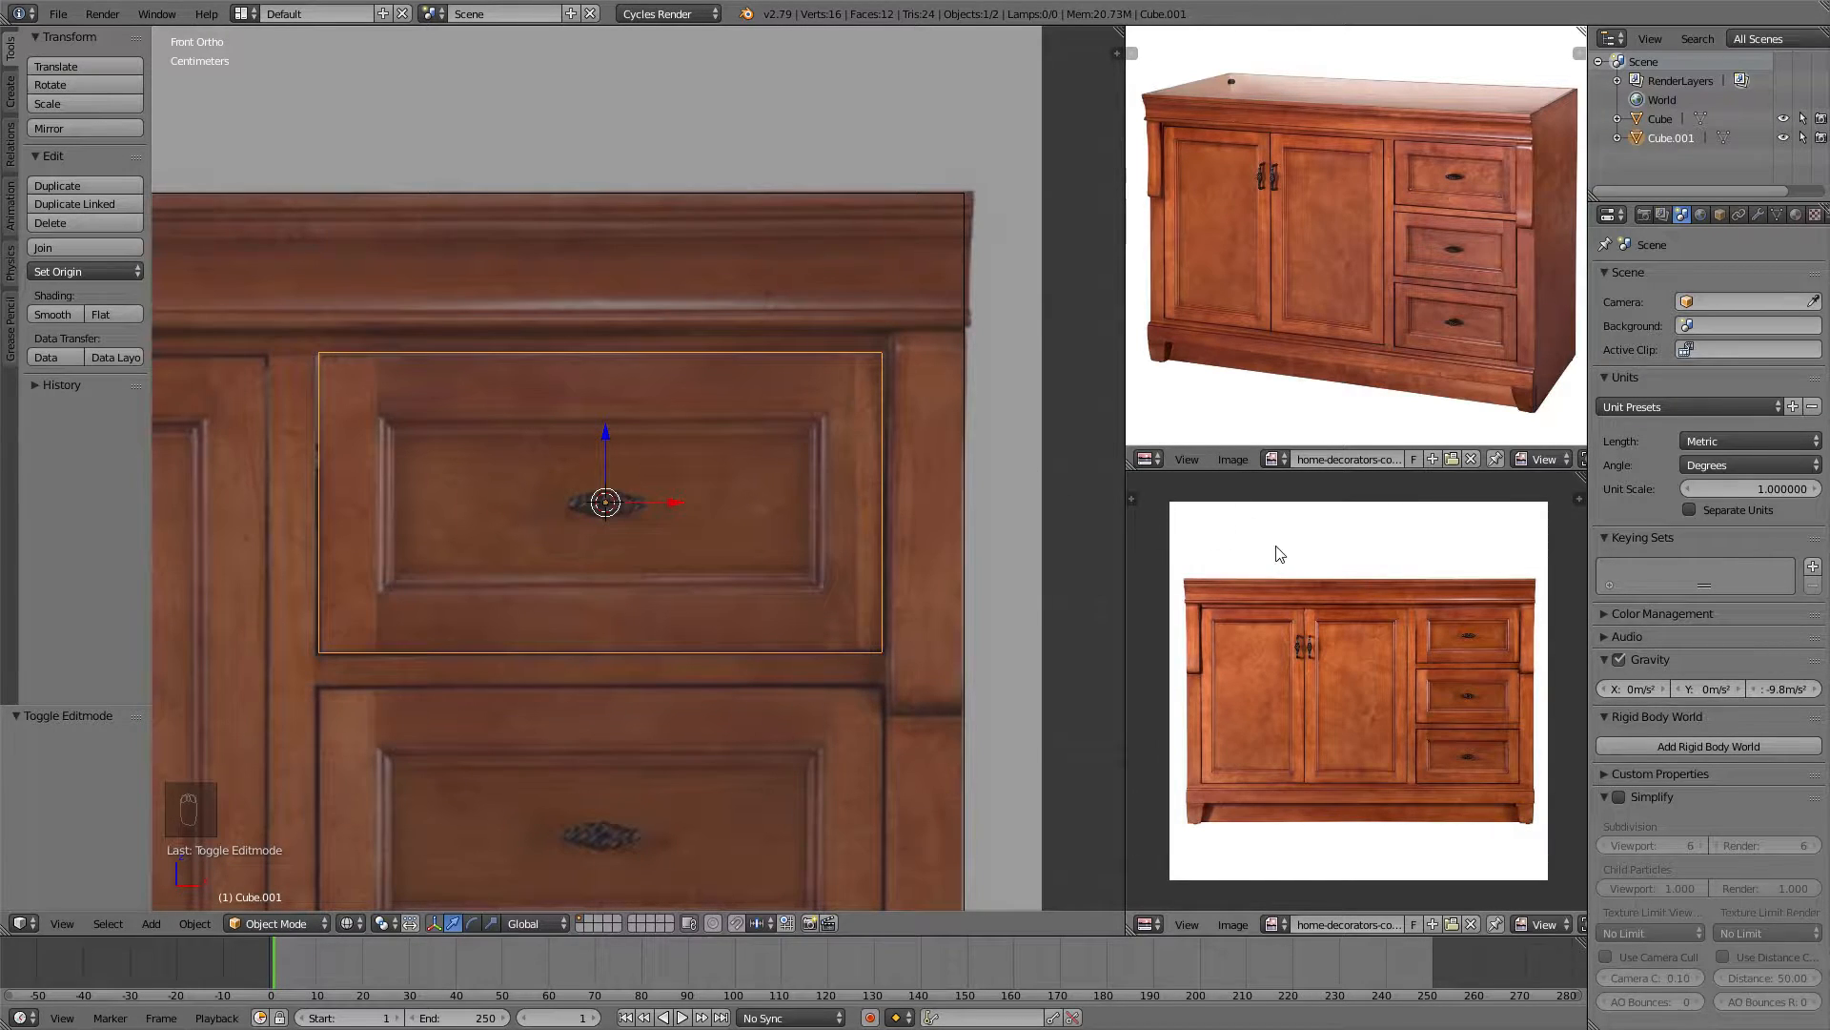
Load the 77_1000.jpg photo of the cabinet with open drawers into the upper image editor and examine the drawer fronts' thickness.
click(1452, 458)
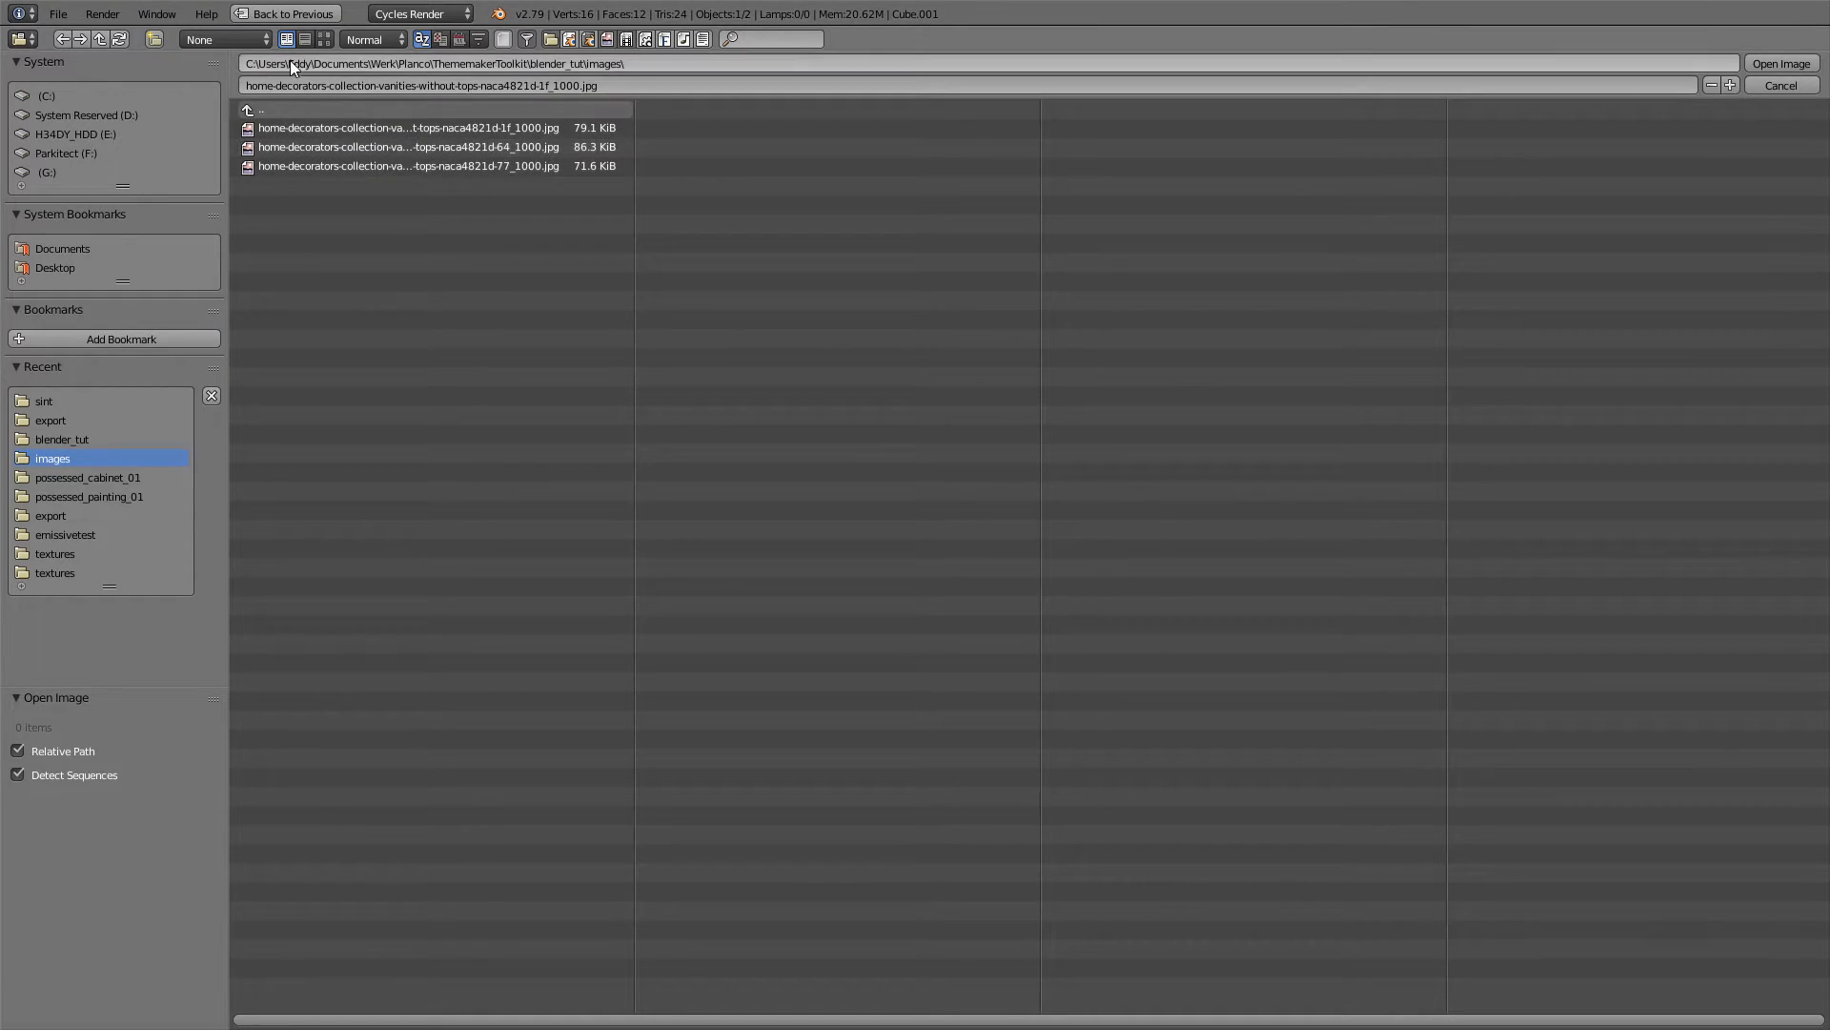
click(324, 39)
double_click(763, 176)
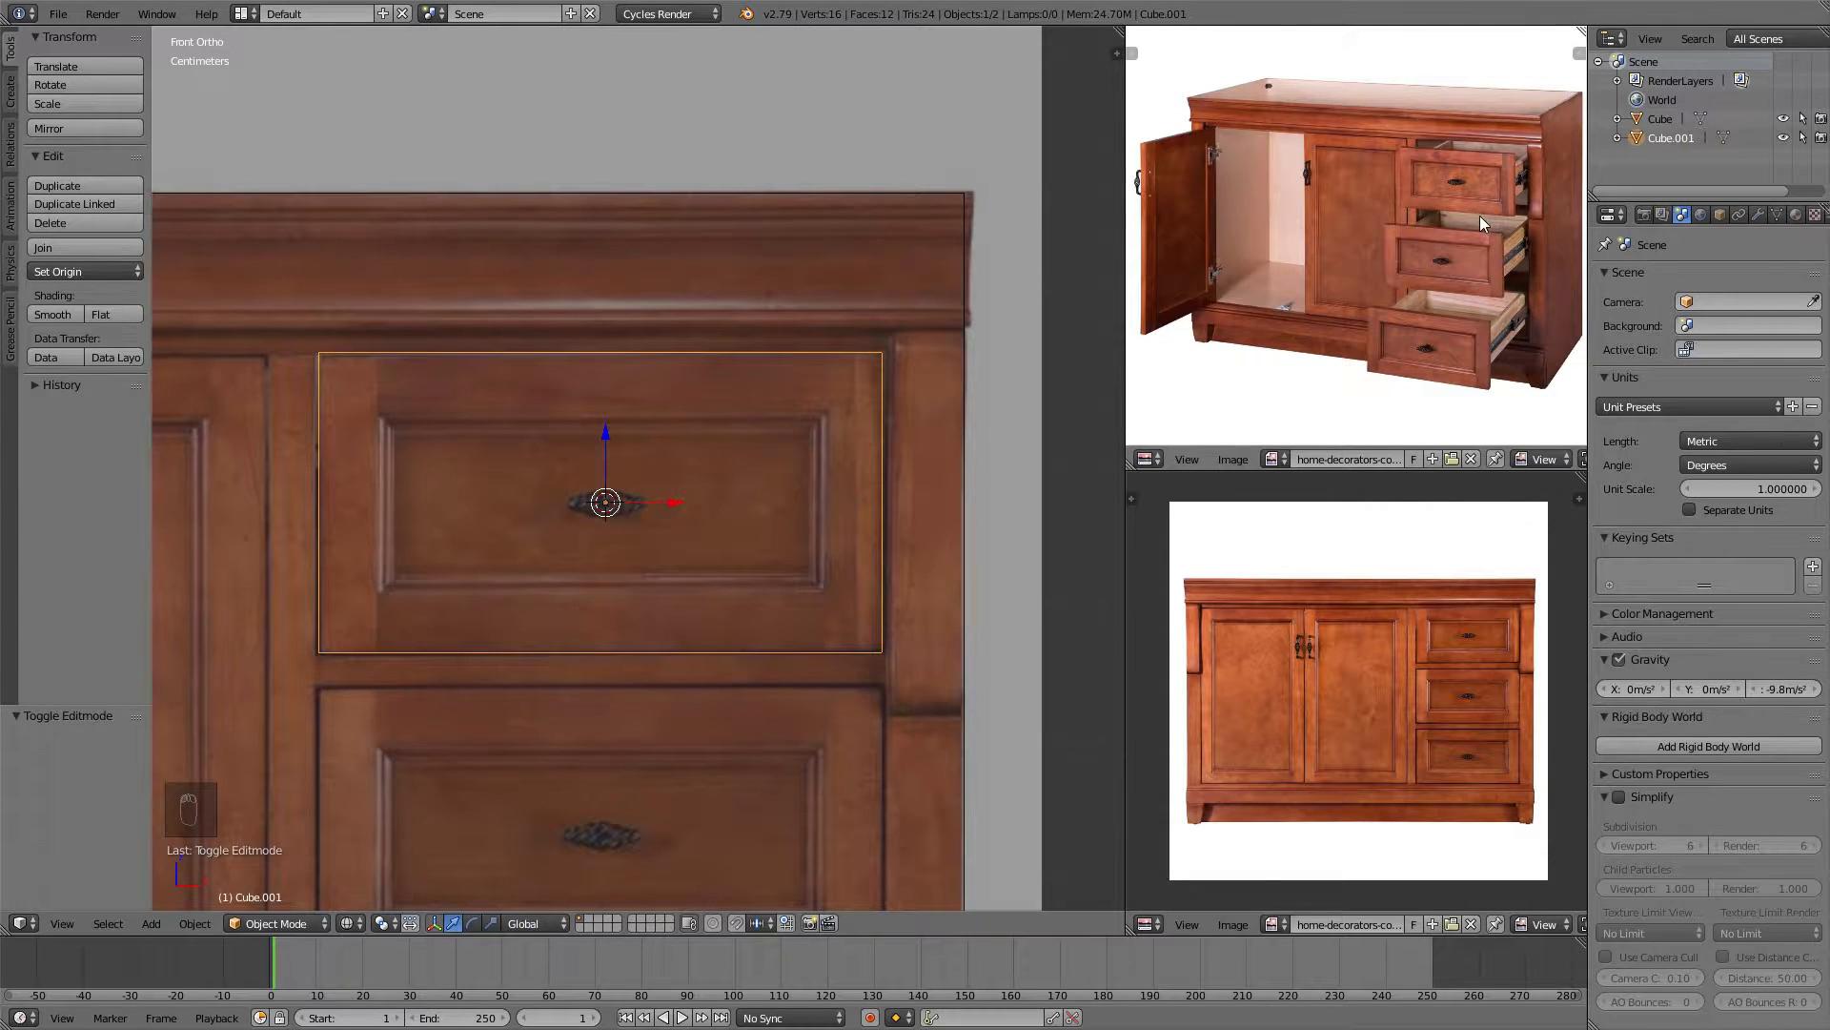
scroll(1479, 216, up, 4)
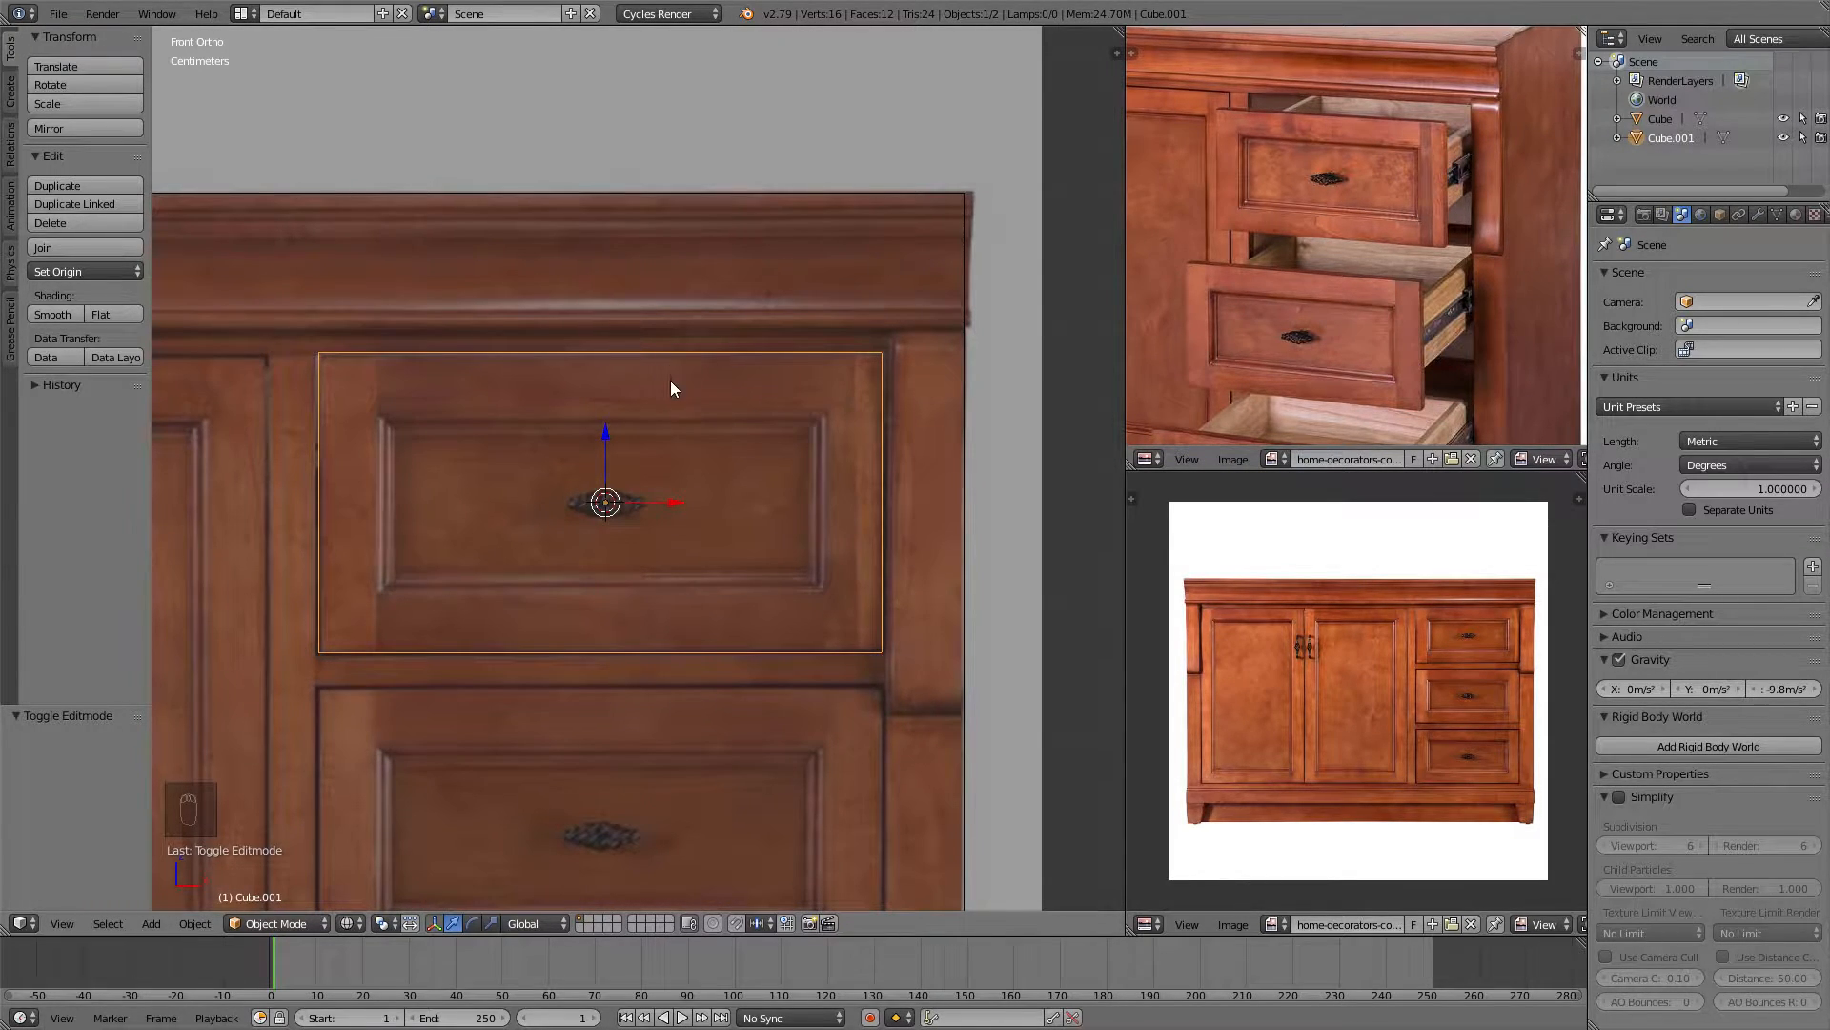
Scale the drawer cube along Y to about 0.055 from the top view to make it a thin drawer front.
shift+middle_drag(671, 386, 660, 305)
shift+middle_drag(538, 216, 562, 232)
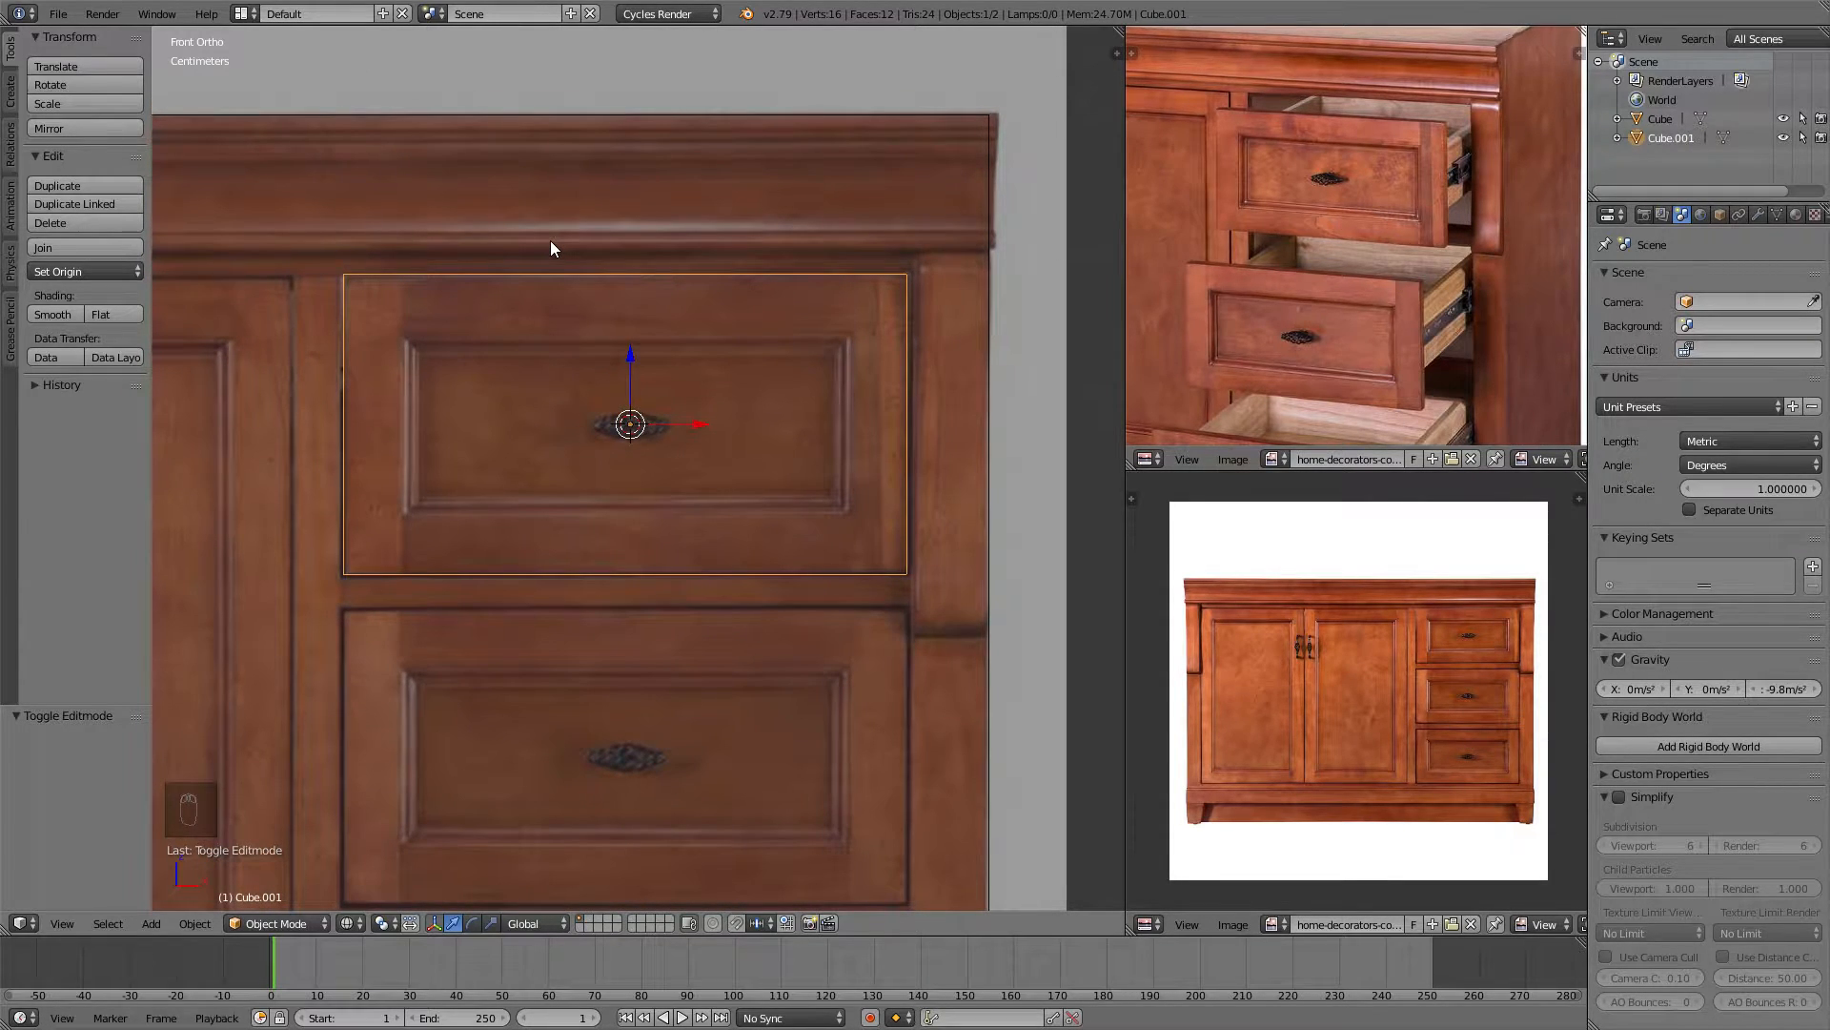
key(KP_7)
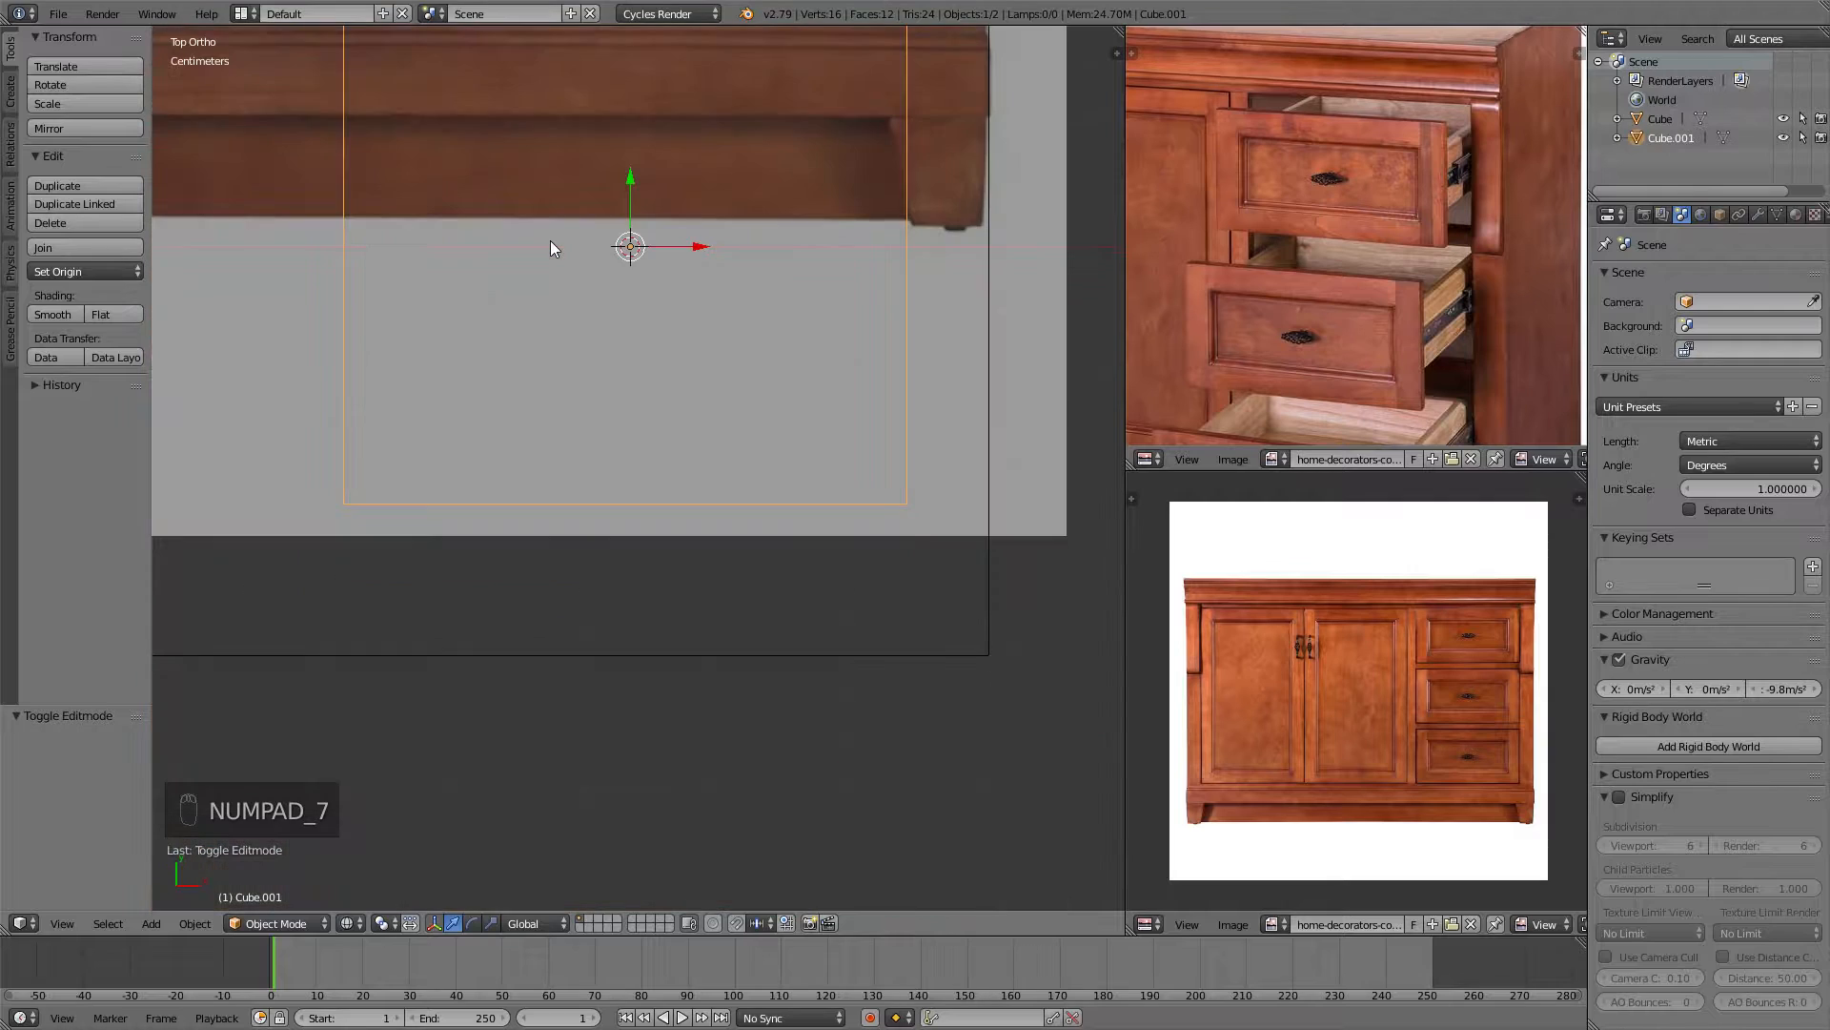
scroll(730, 342, down, 4)
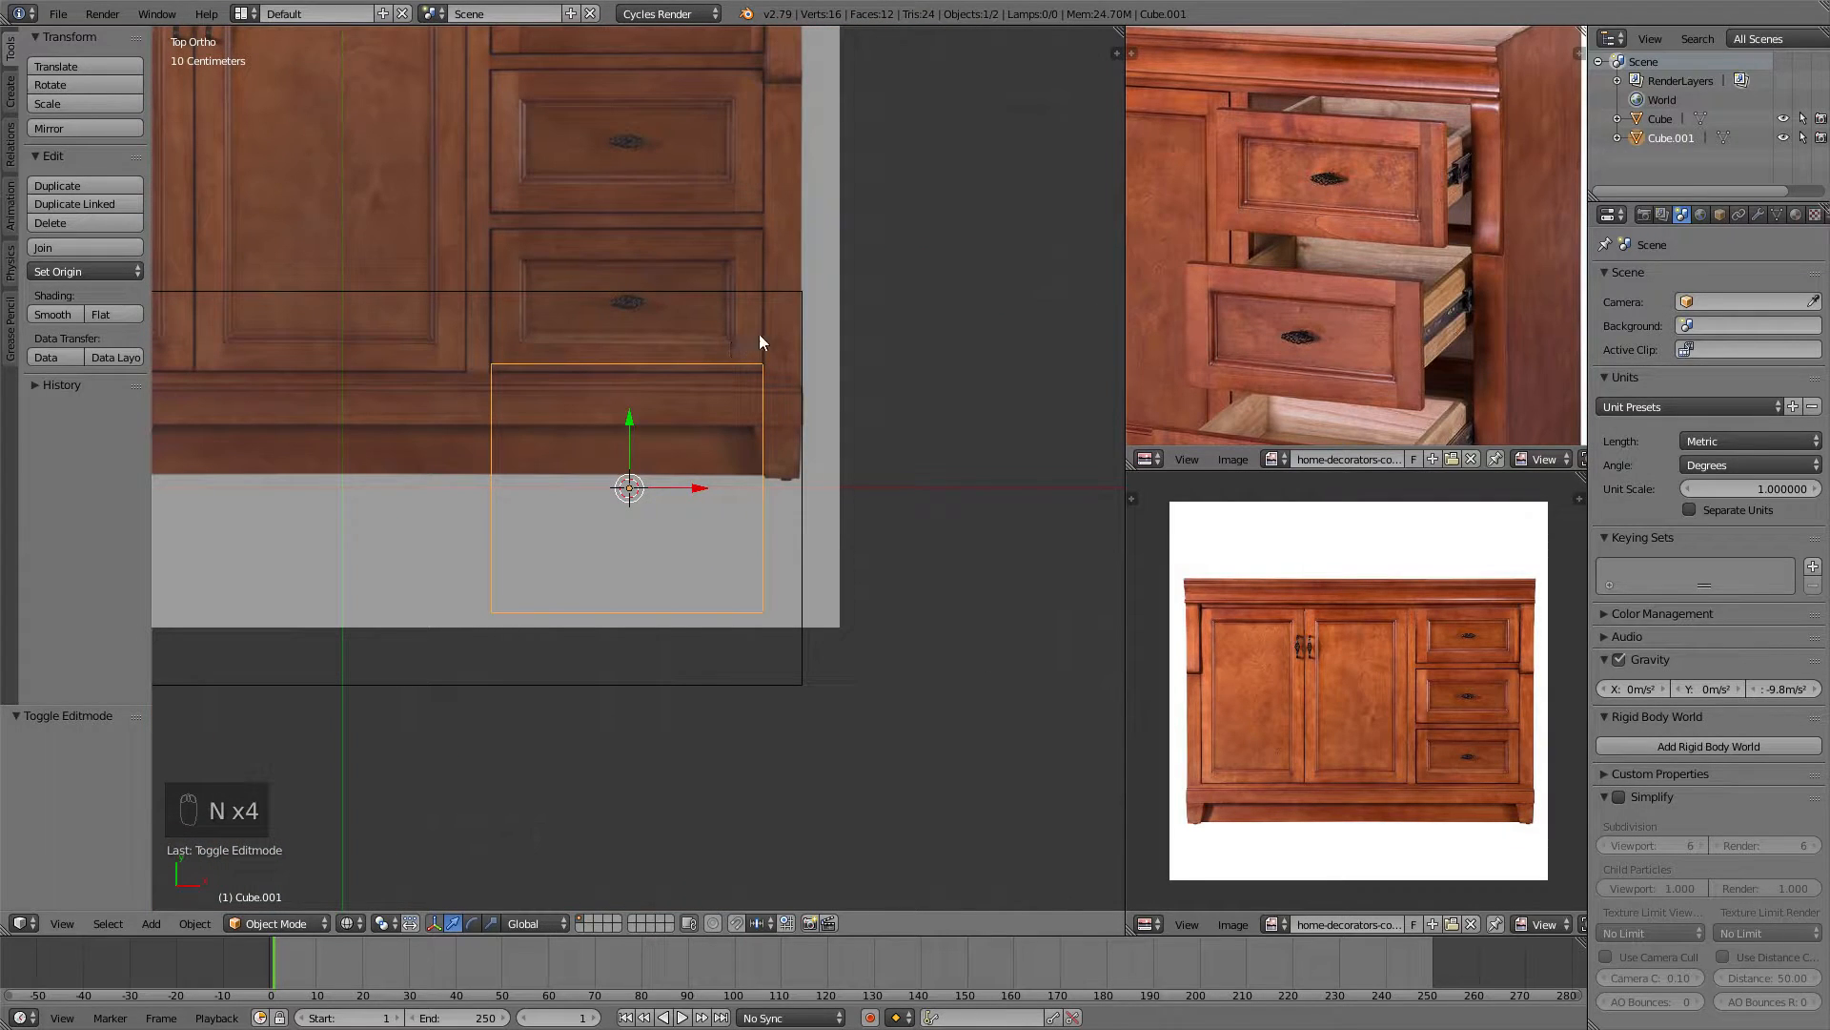
shift+middle_drag(835, 283, 854, 340)
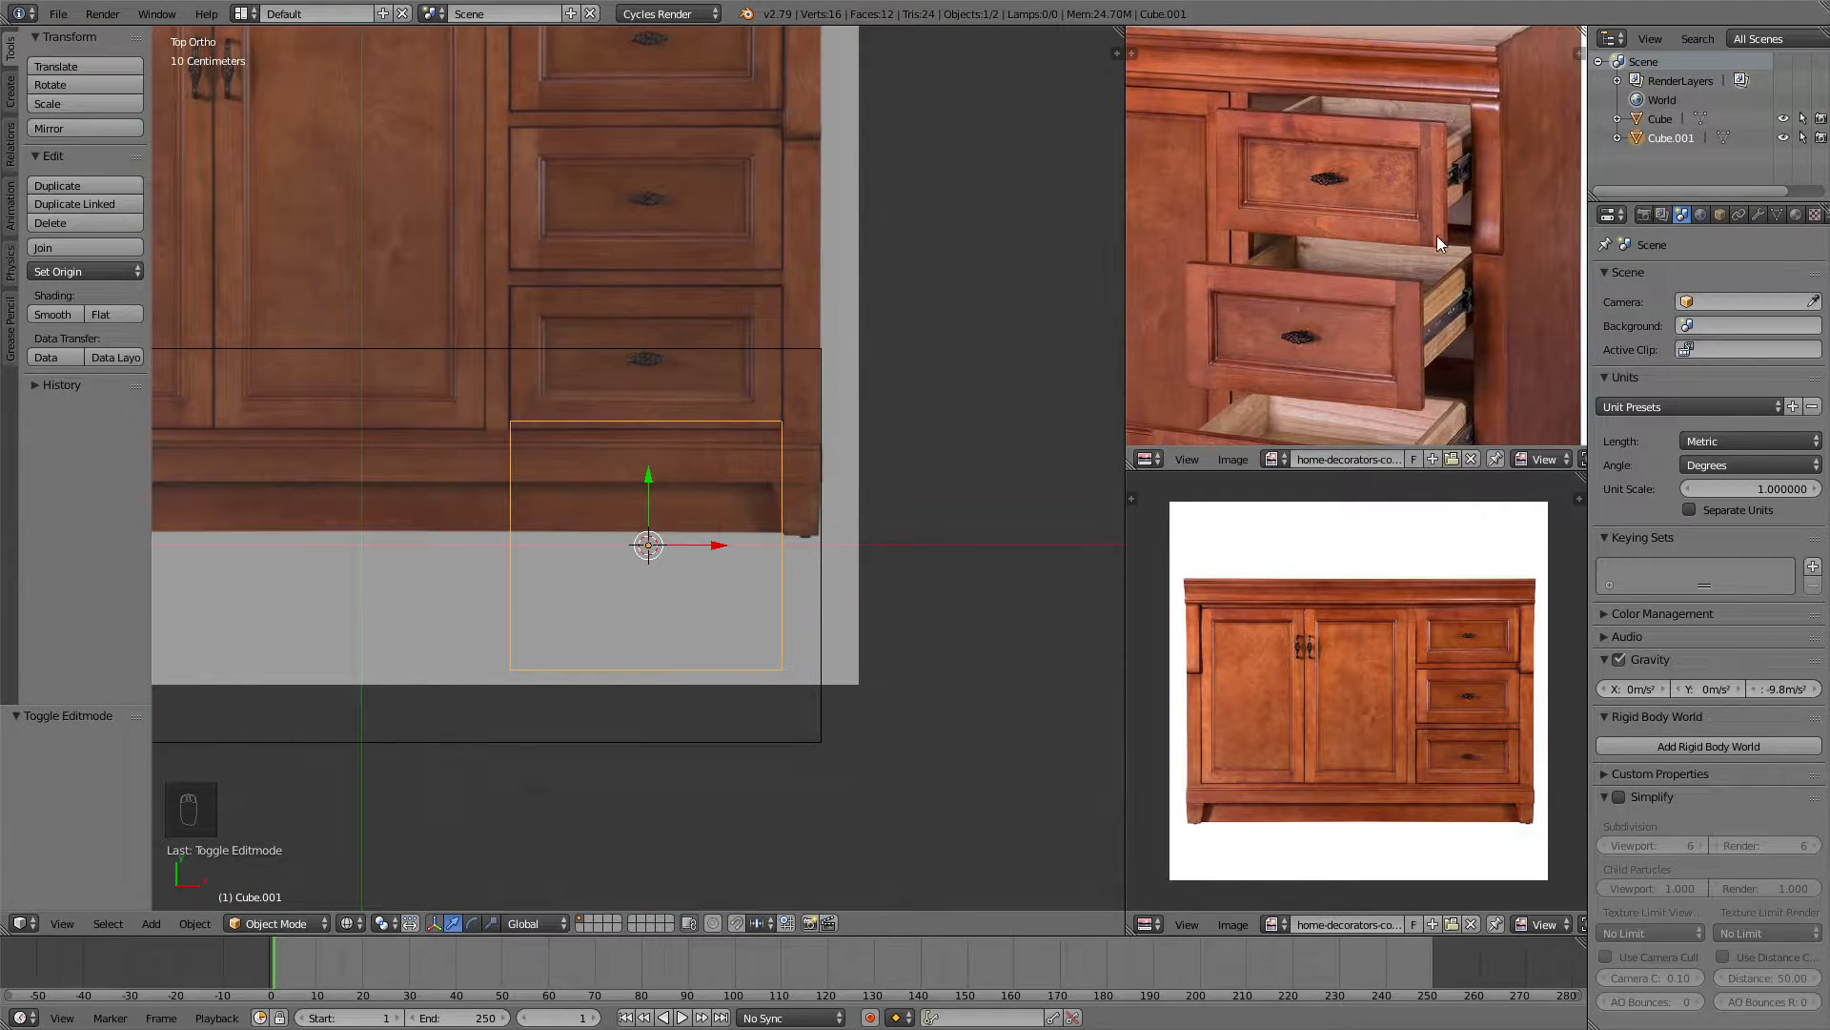
key(s)
key(y)
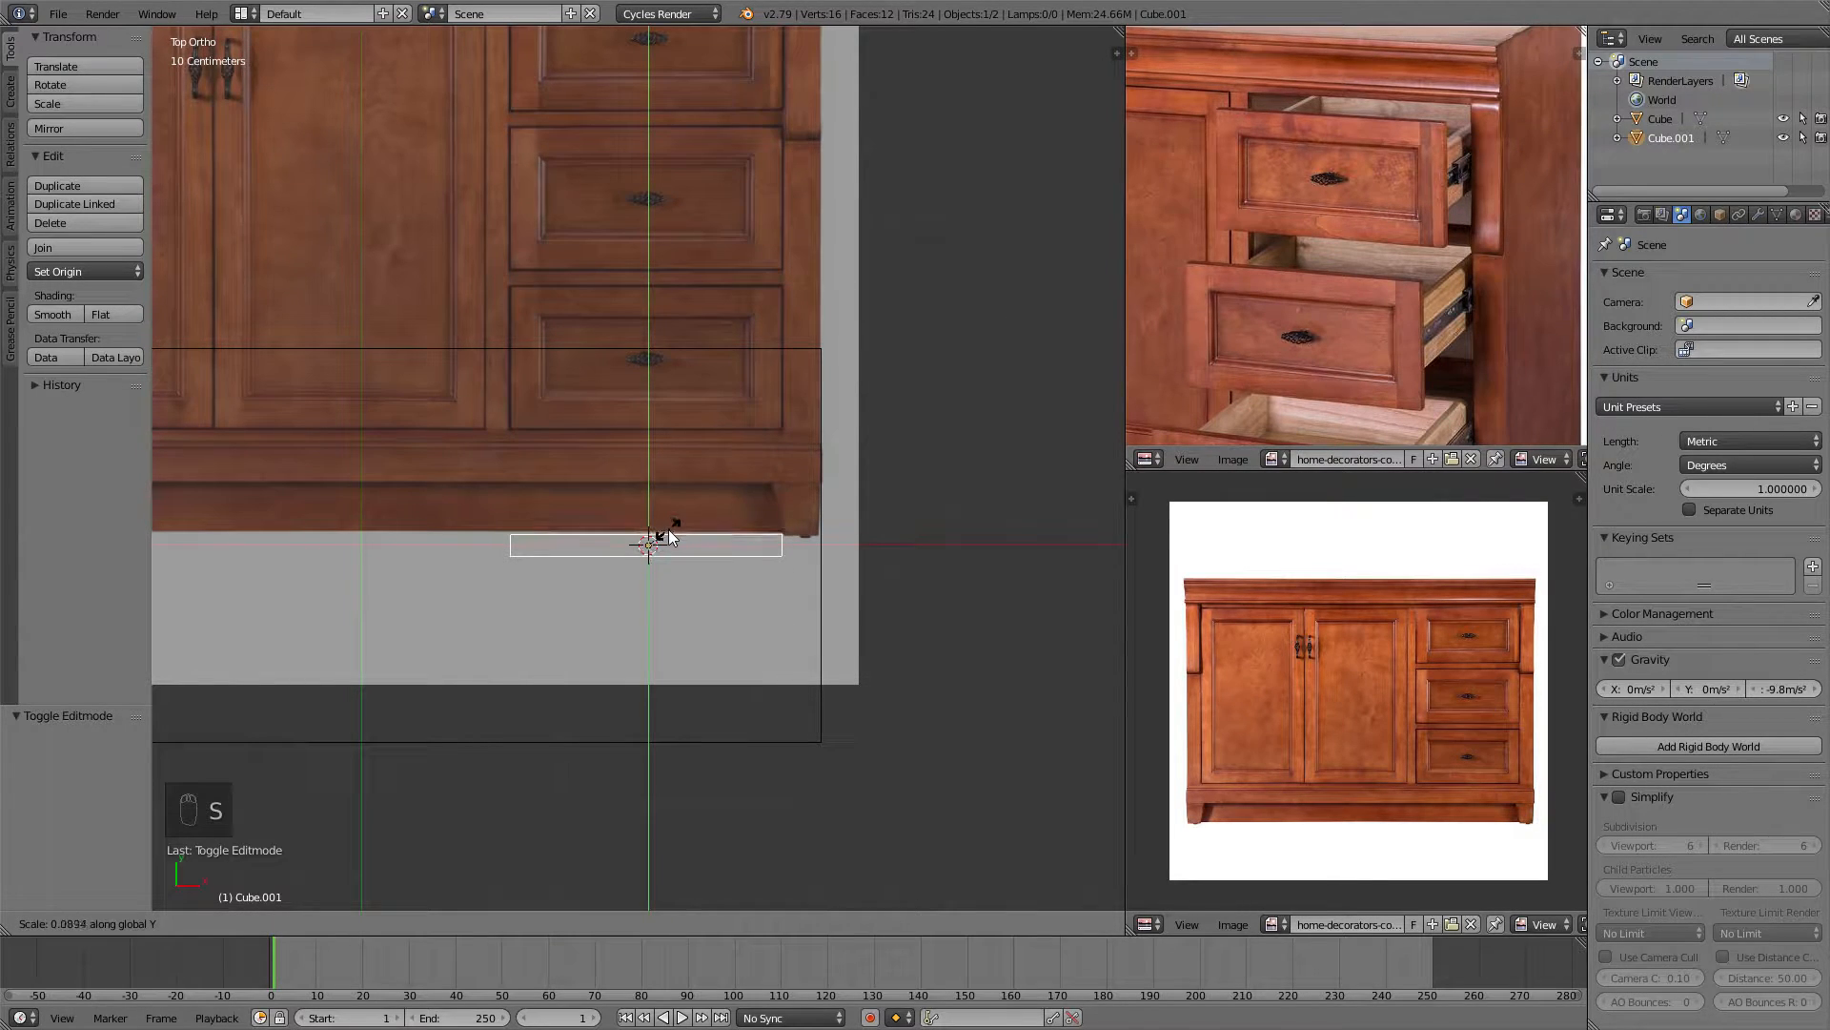
click(654, 537)
Restrict the background image's axis to Front and check it in the front view.
scroll(694, 435, down, 6)
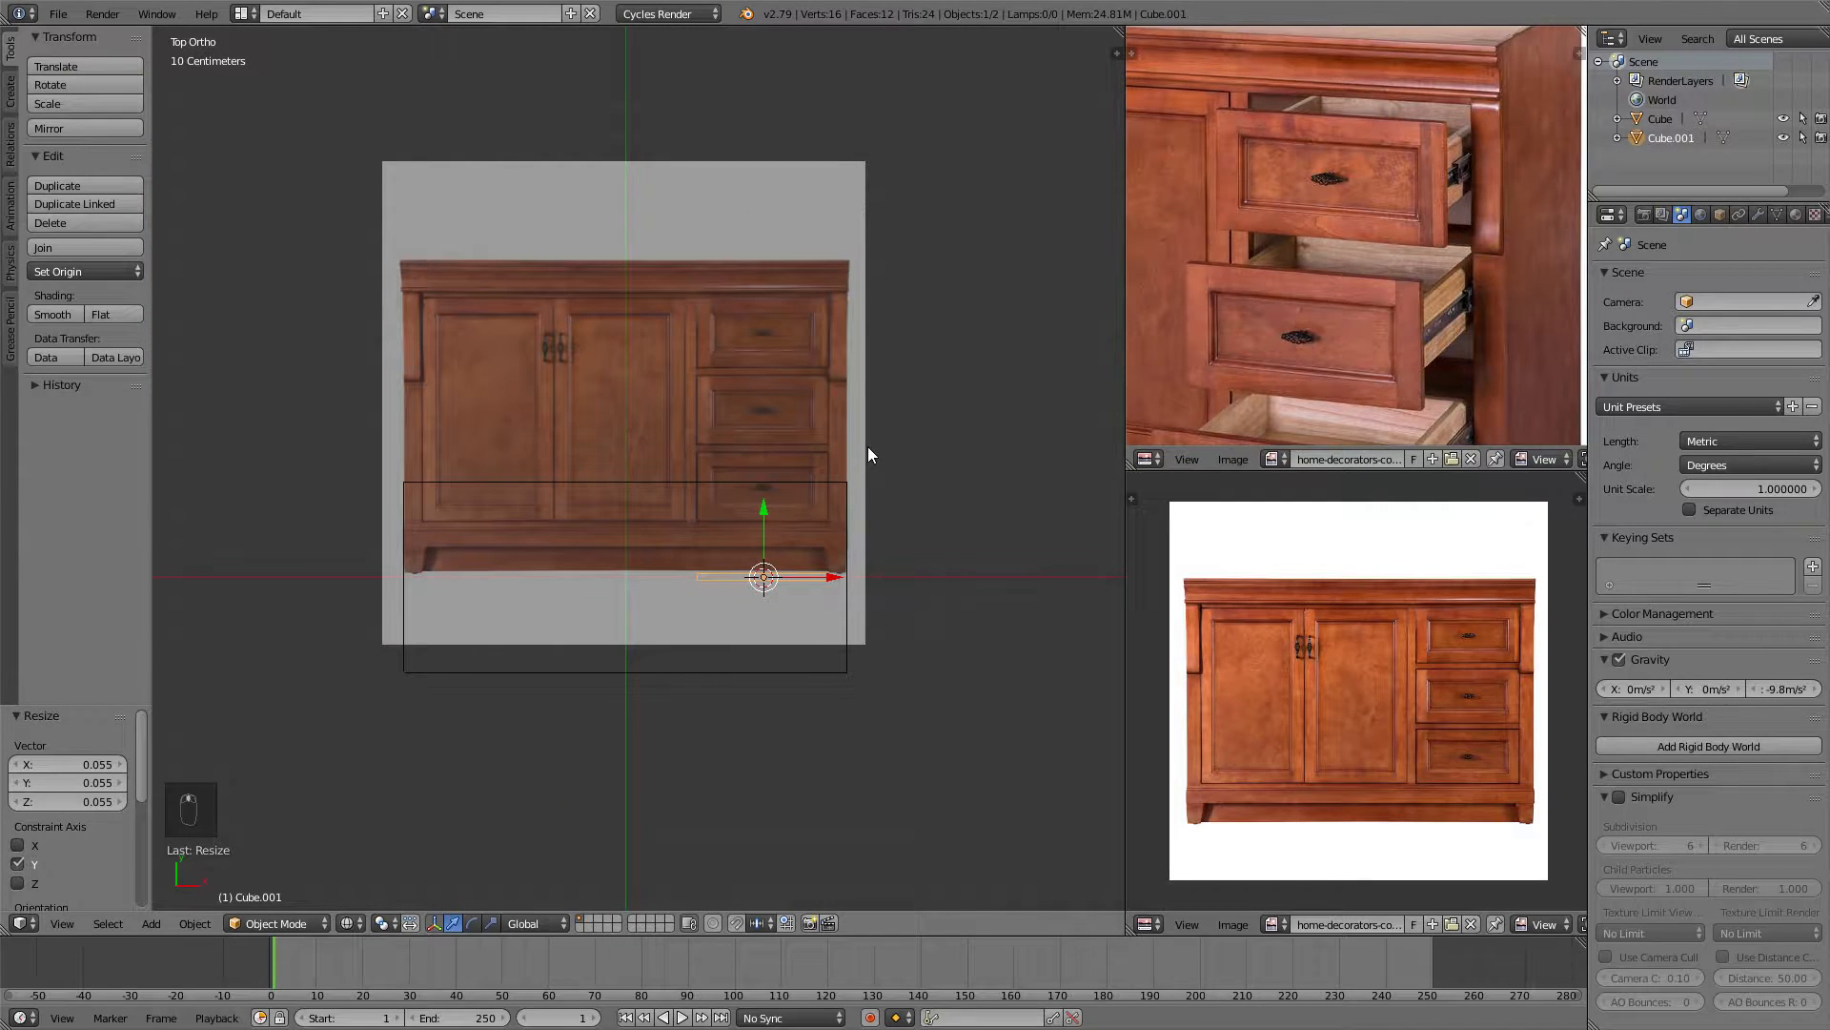
key(n)
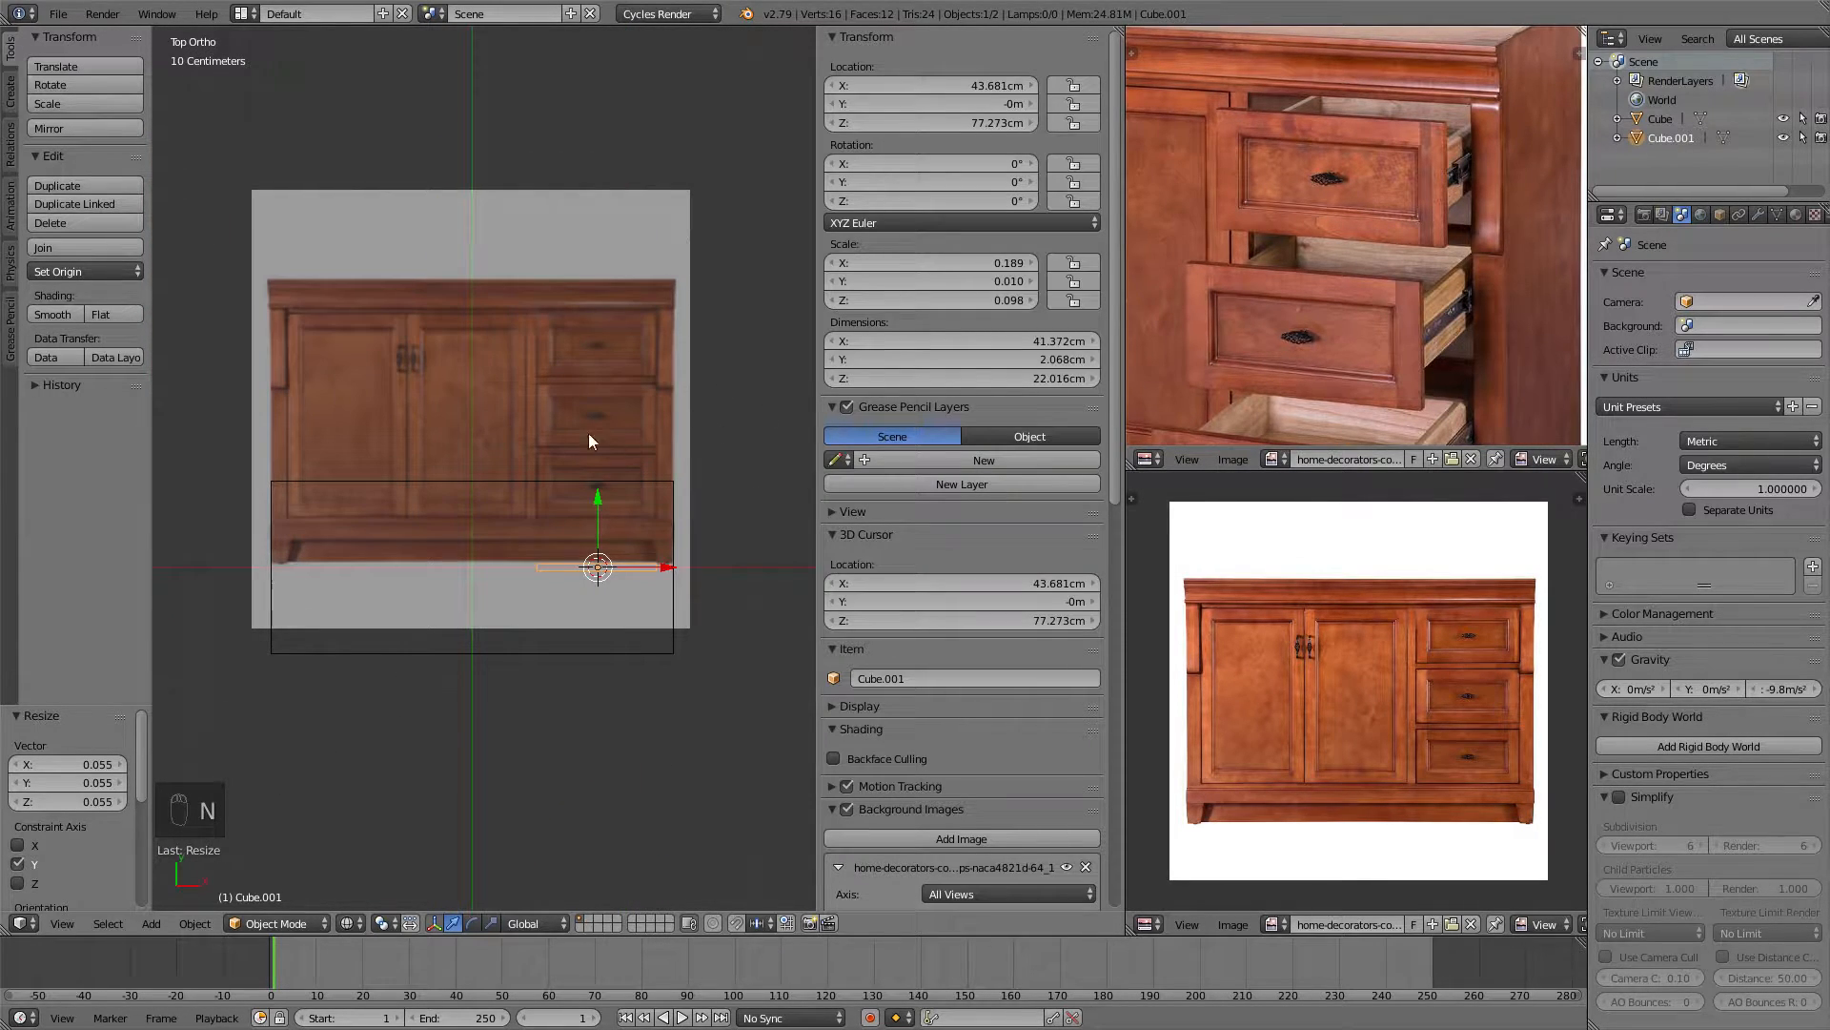
scroll(907, 610, down, 10)
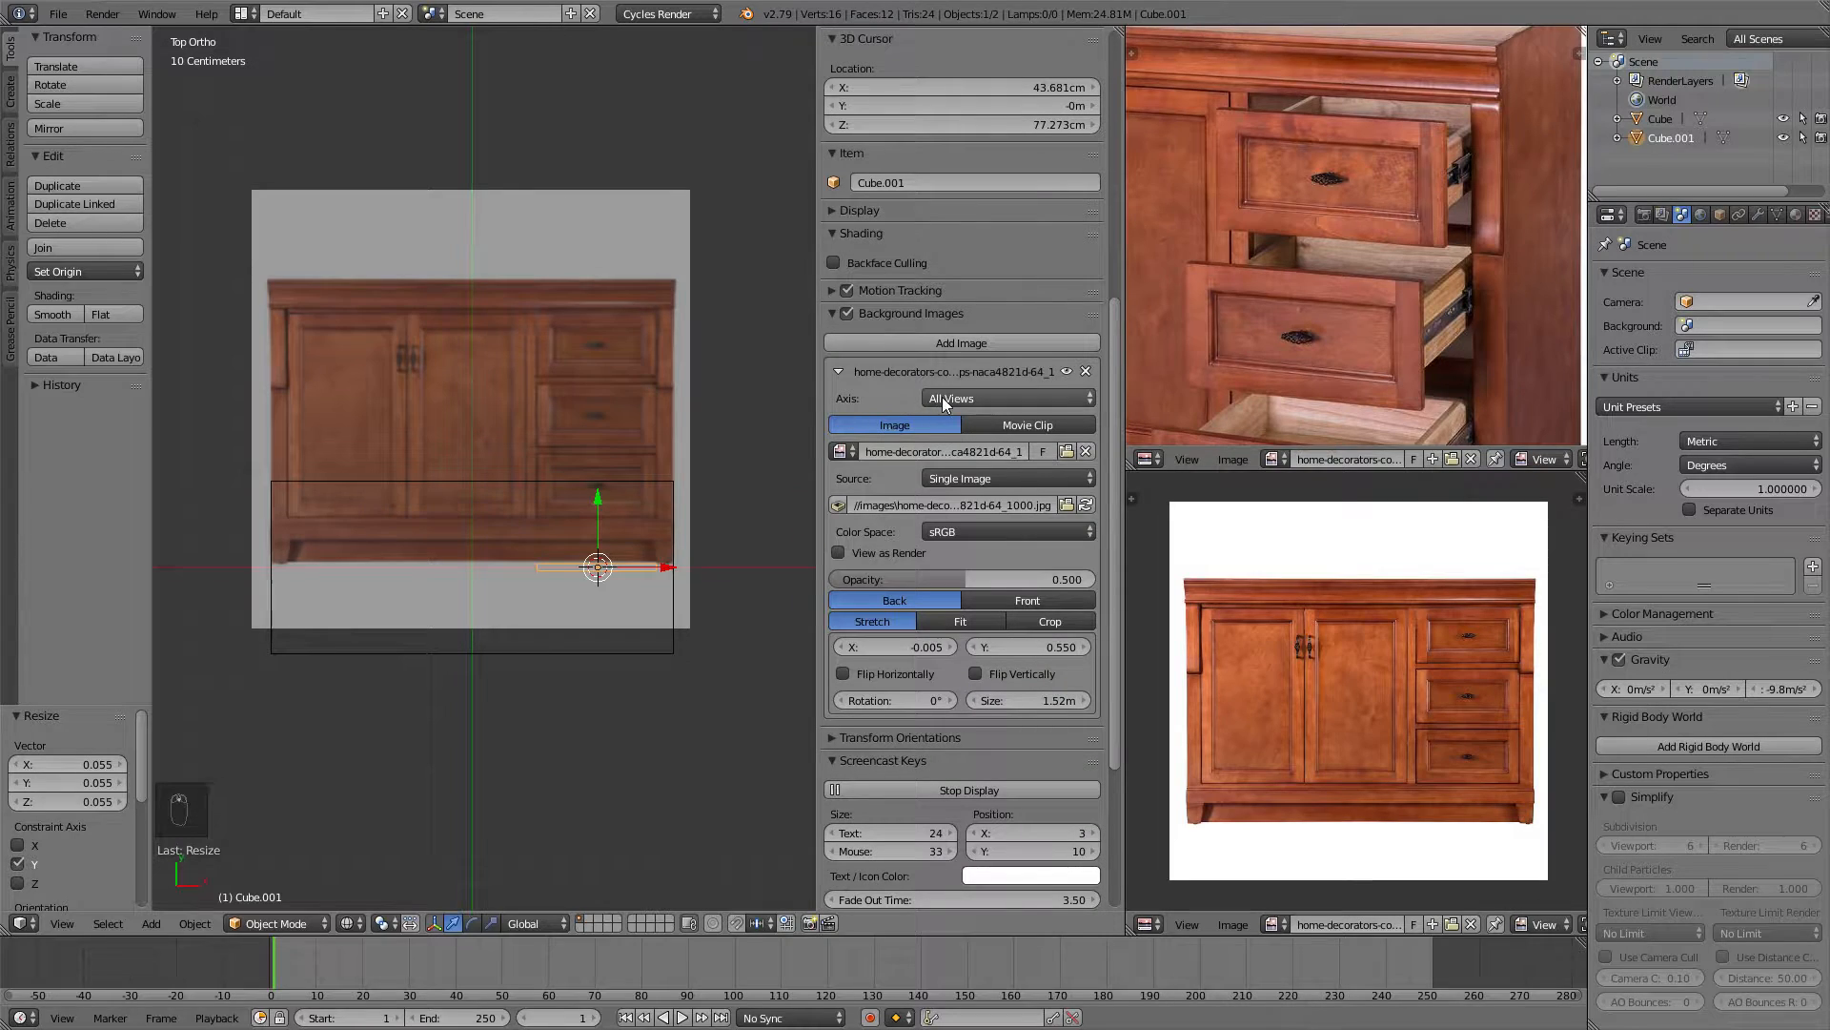
click(958, 400)
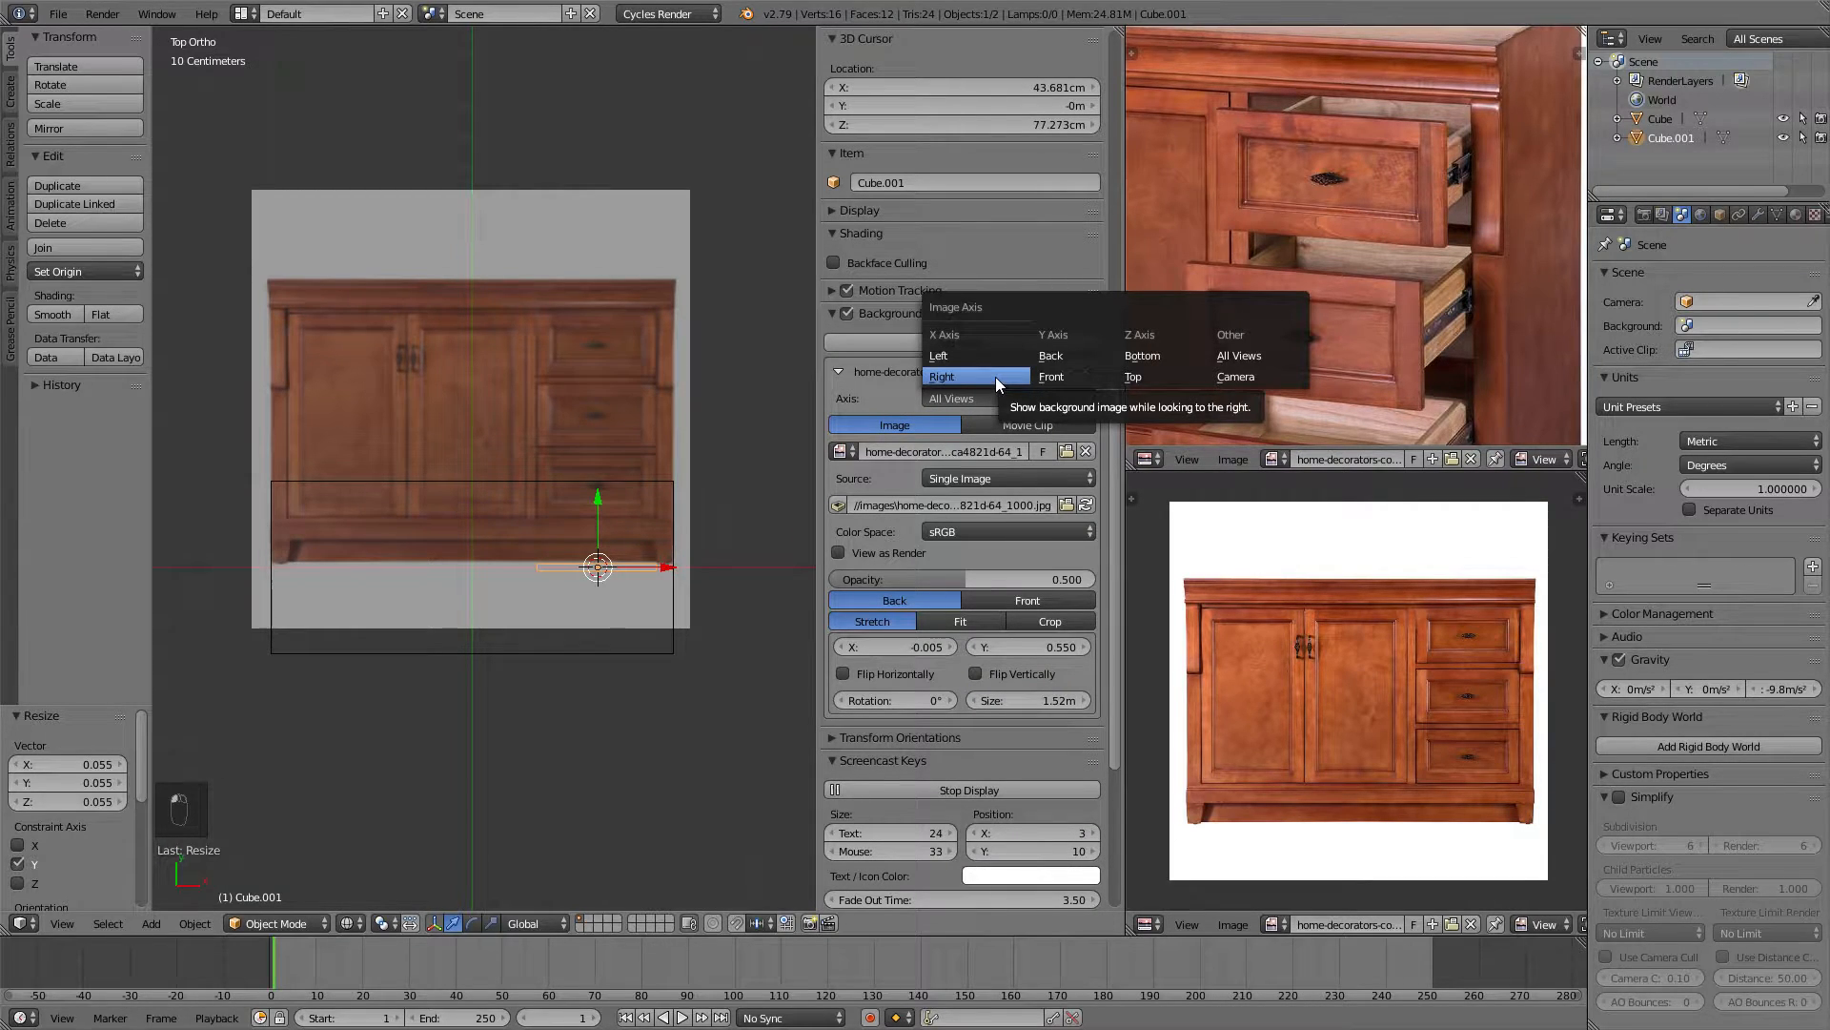
click(1078, 375)
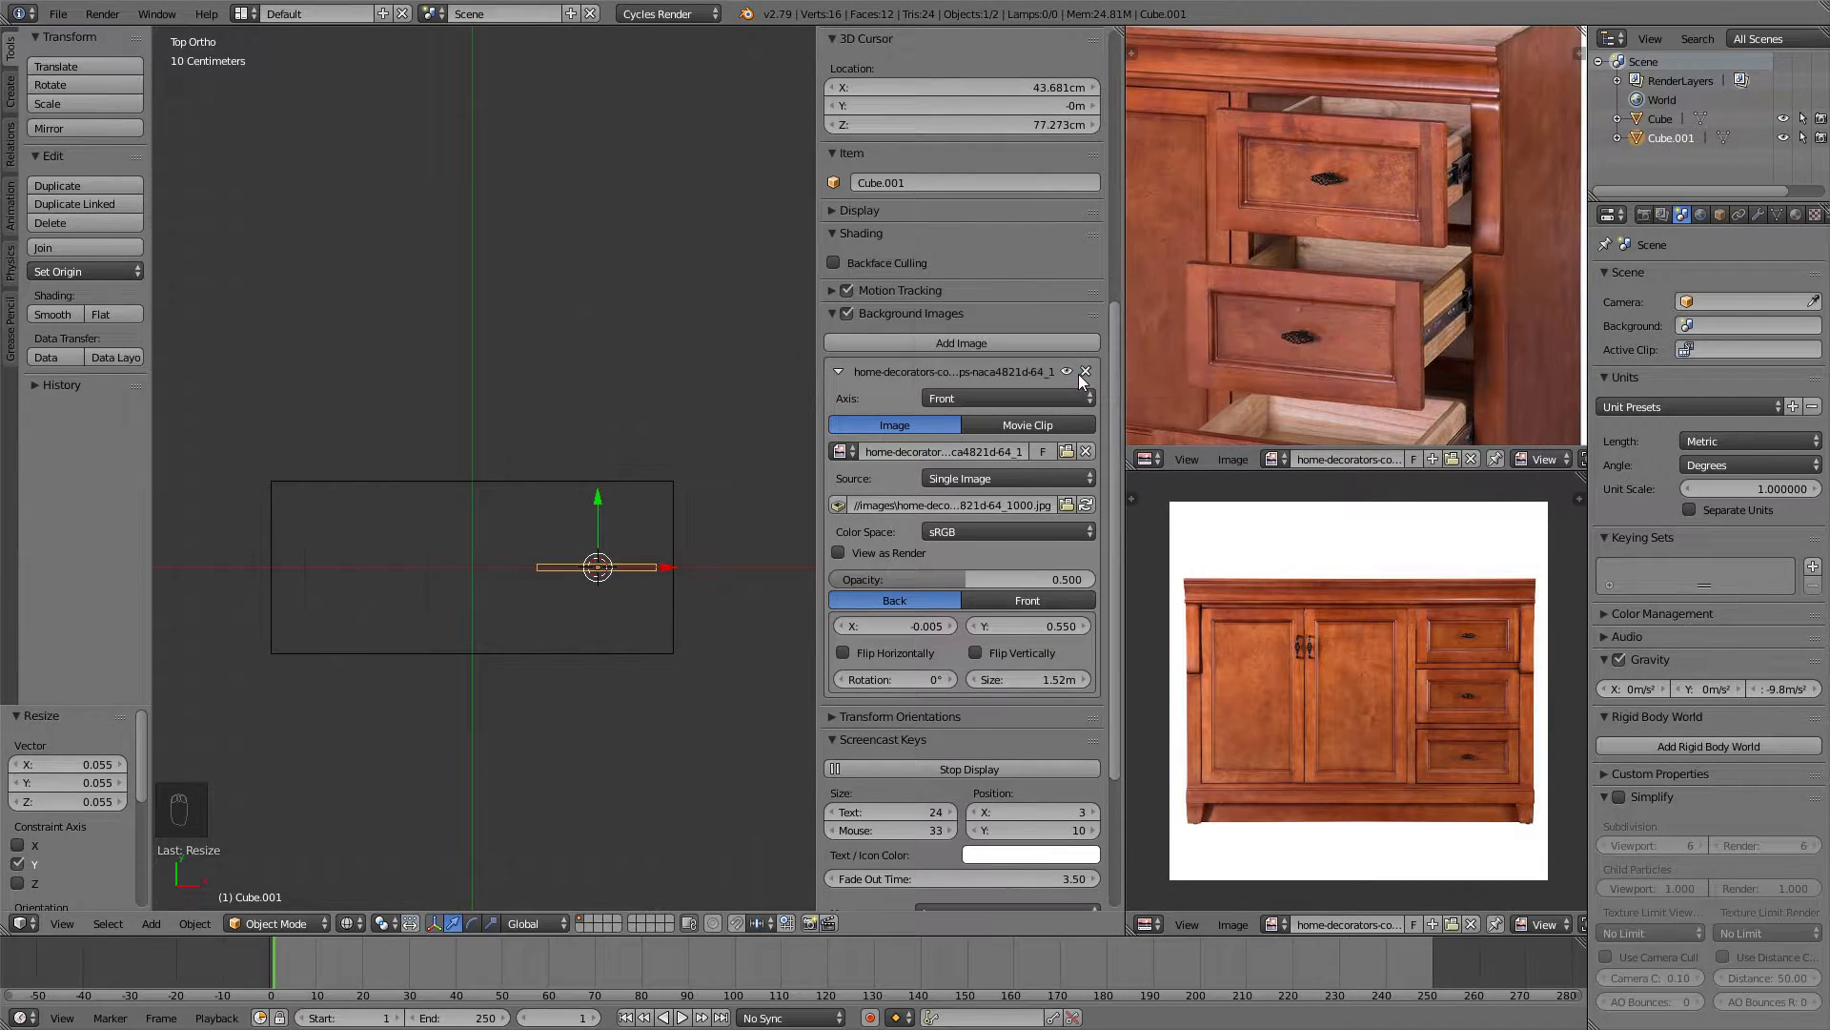
key(KP_1)
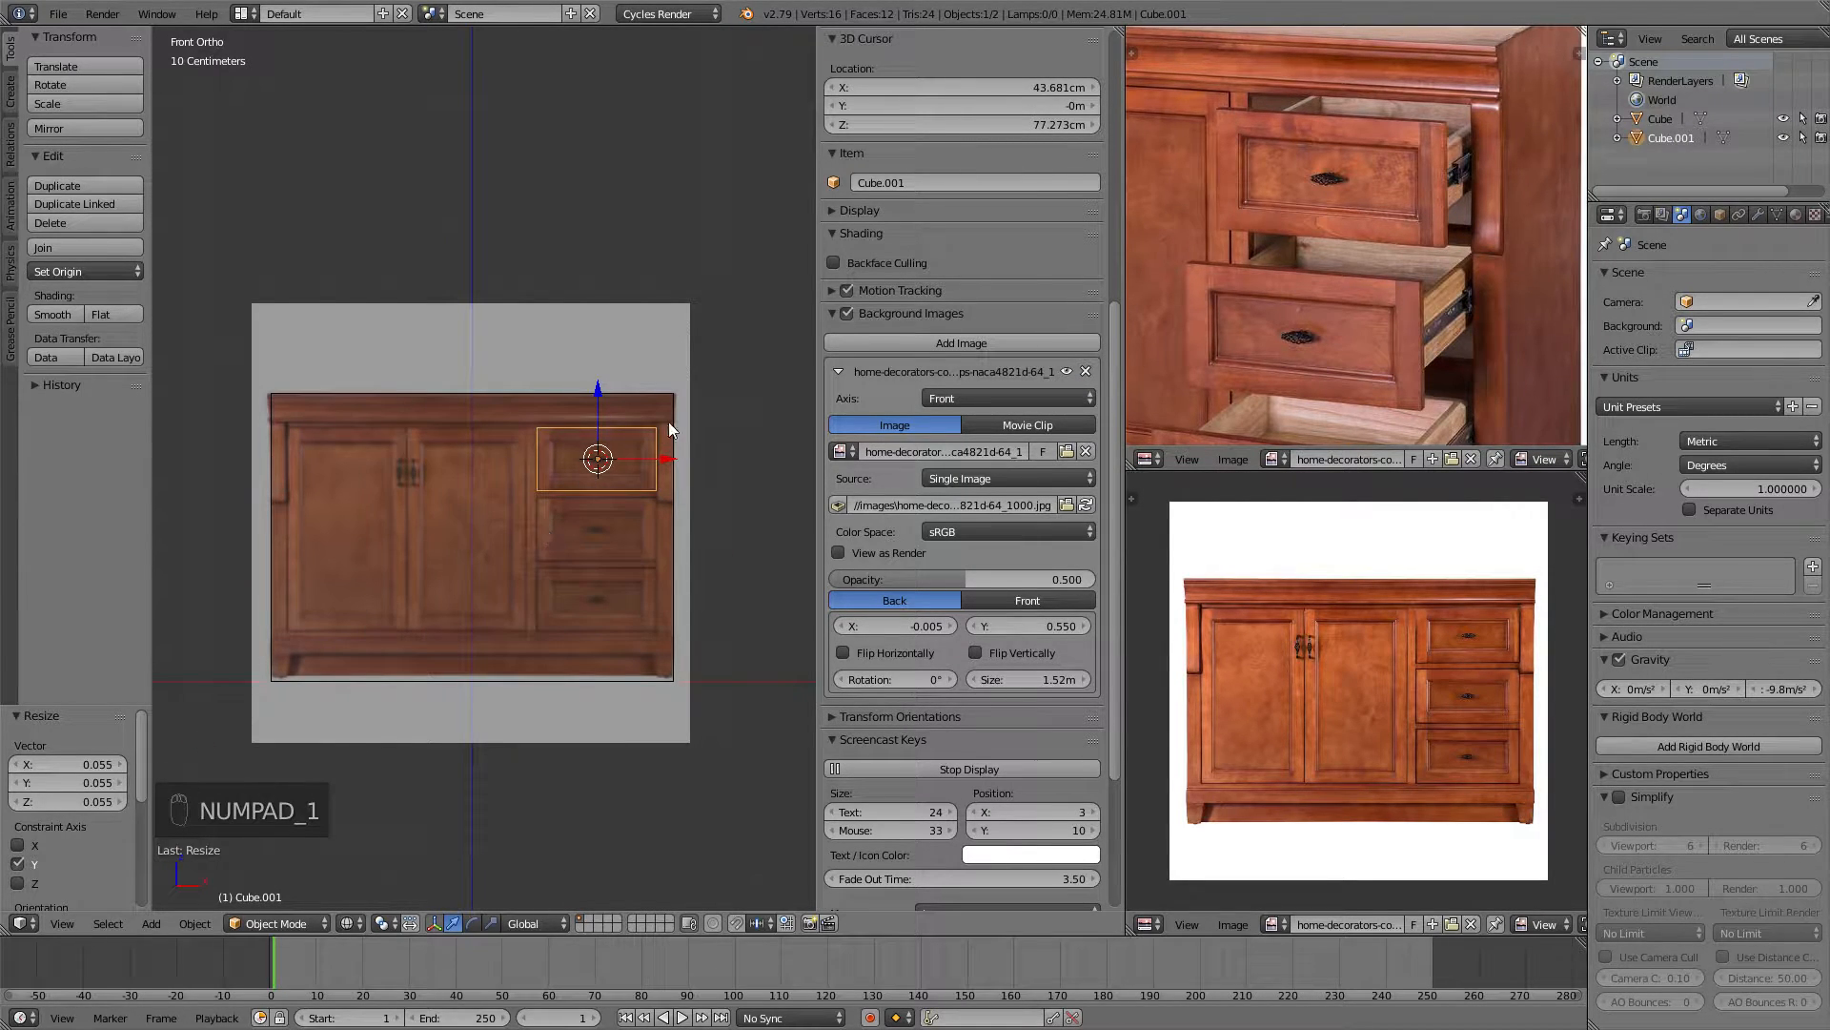
Move the drawer front about -29.6 cm along Y from the top view, onto the base cube's front face.
key(KP_7)
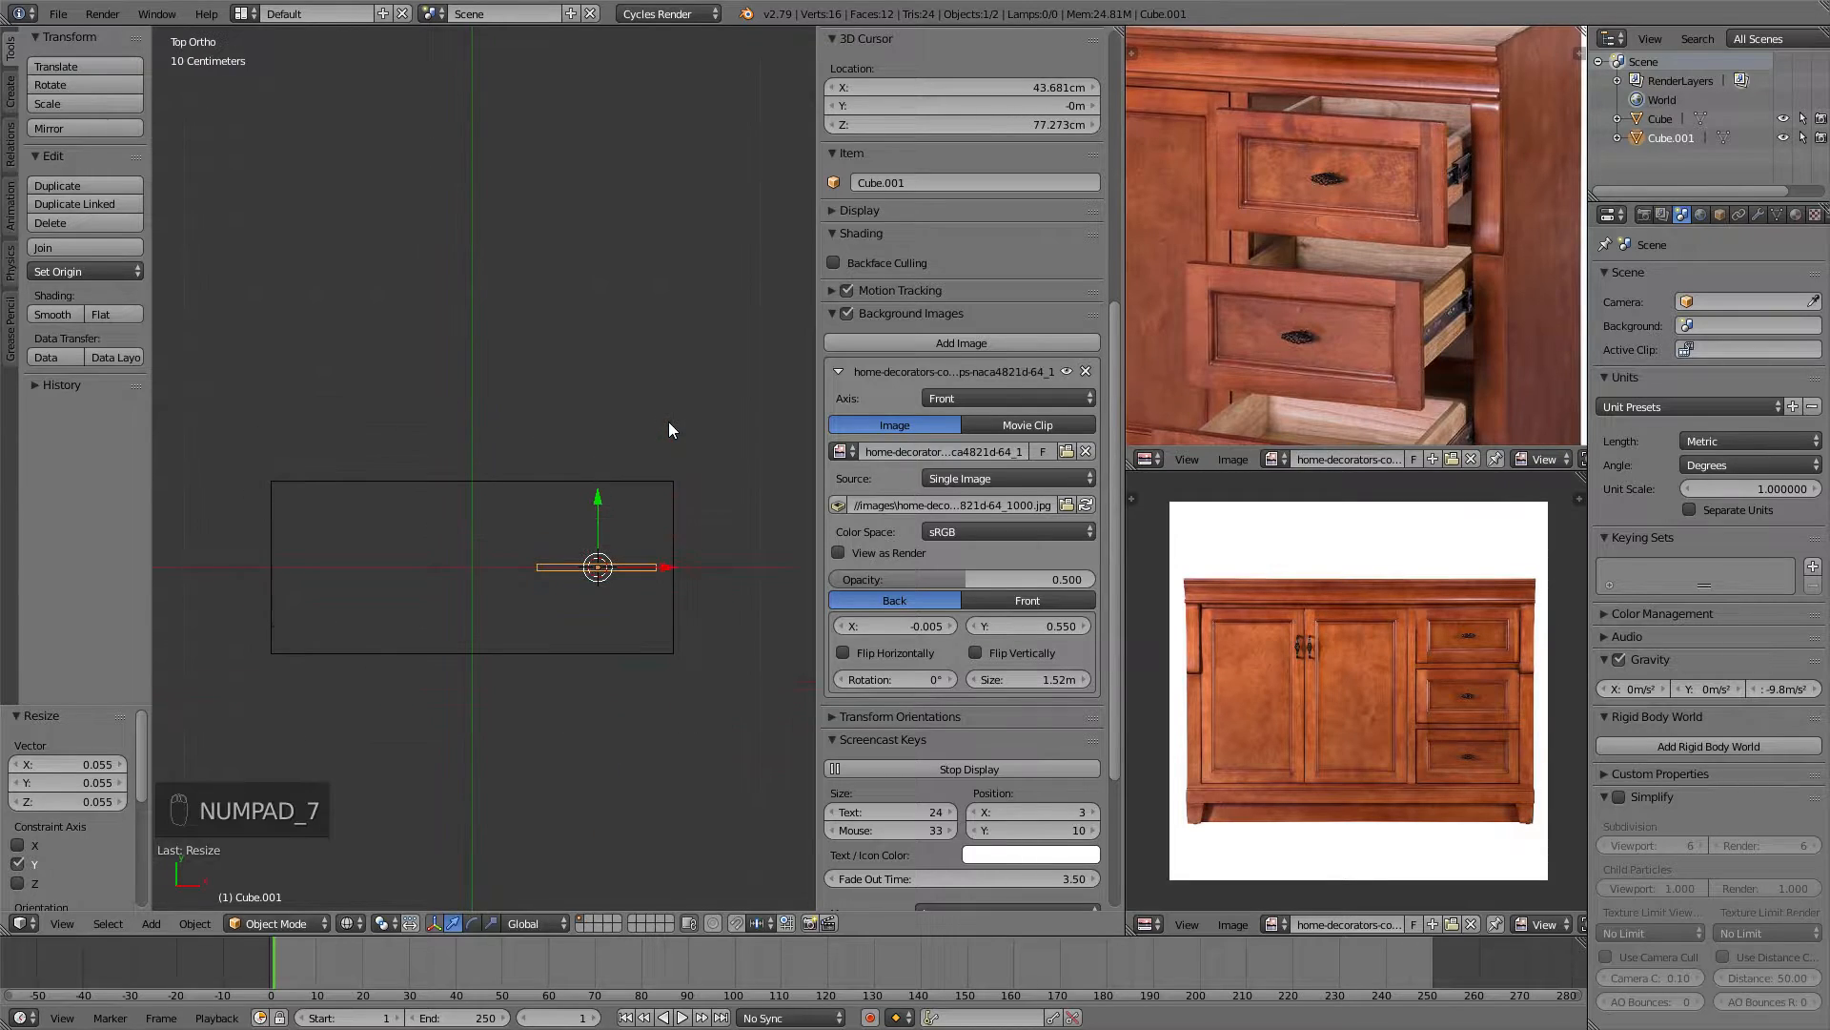
scroll(616, 313, up, 4)
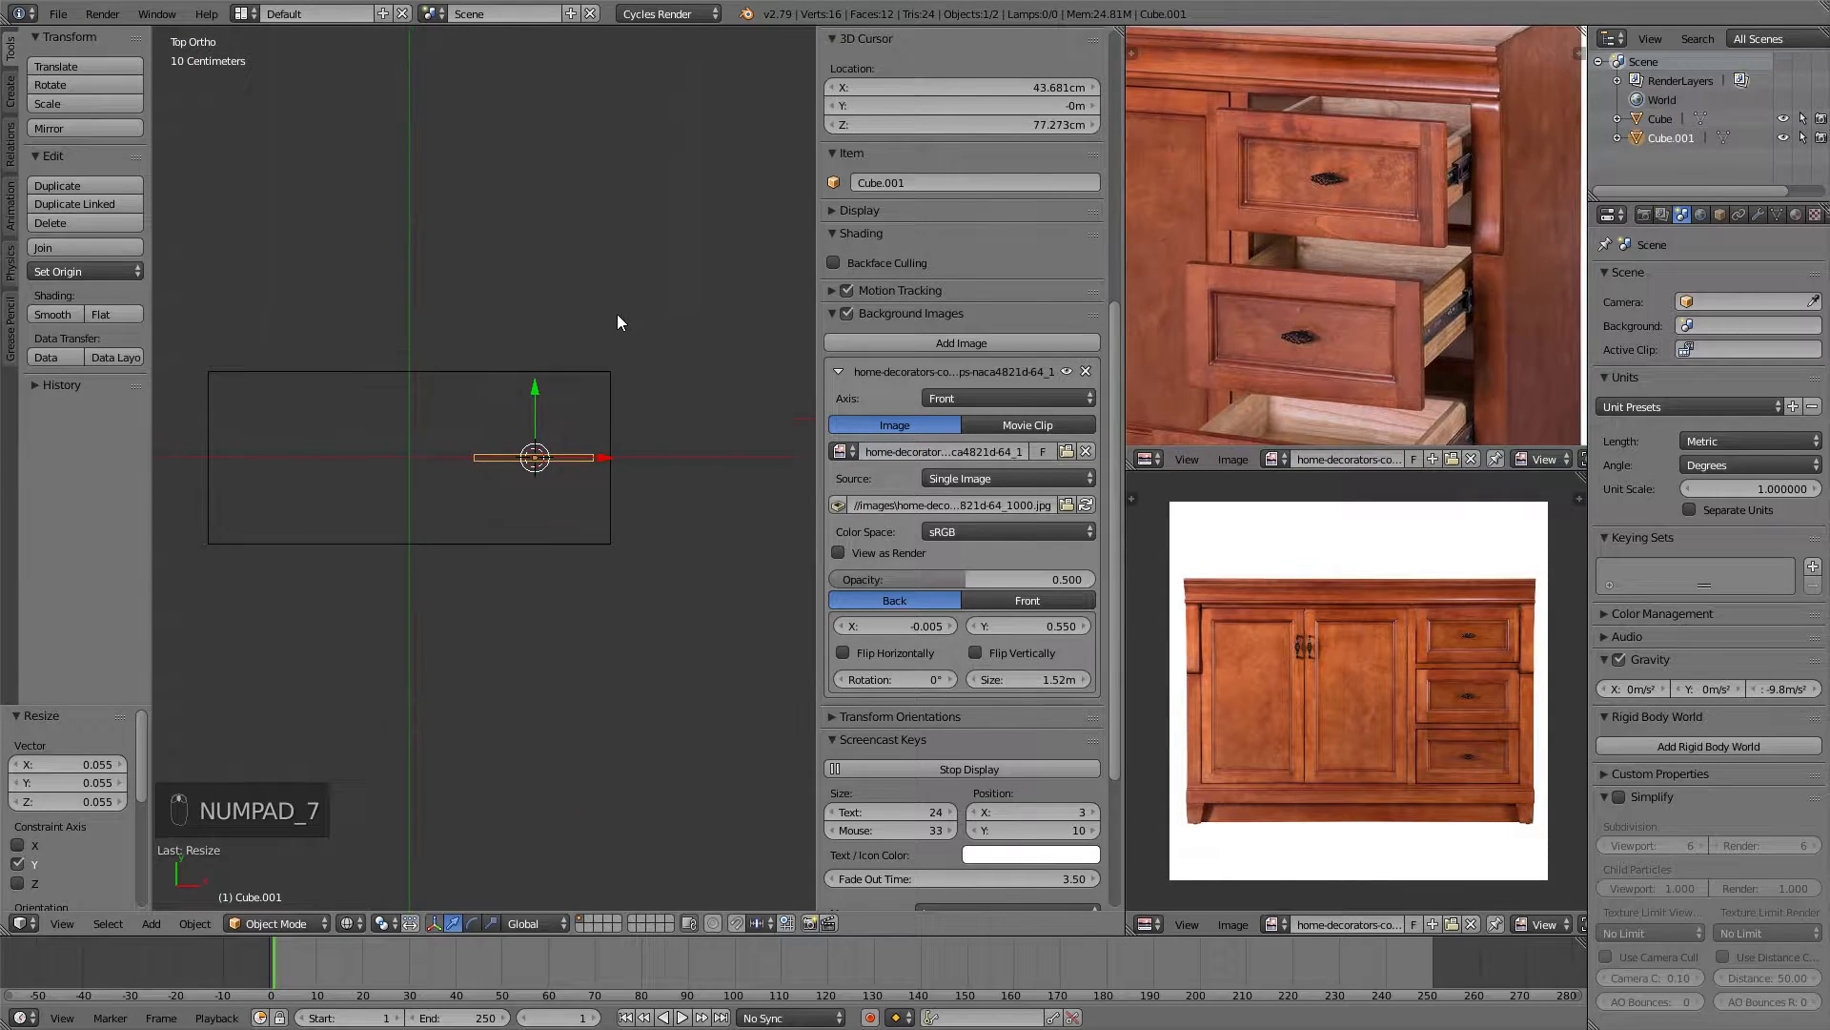
scroll(581, 333, up, 3)
scroll(621, 397, down, 6)
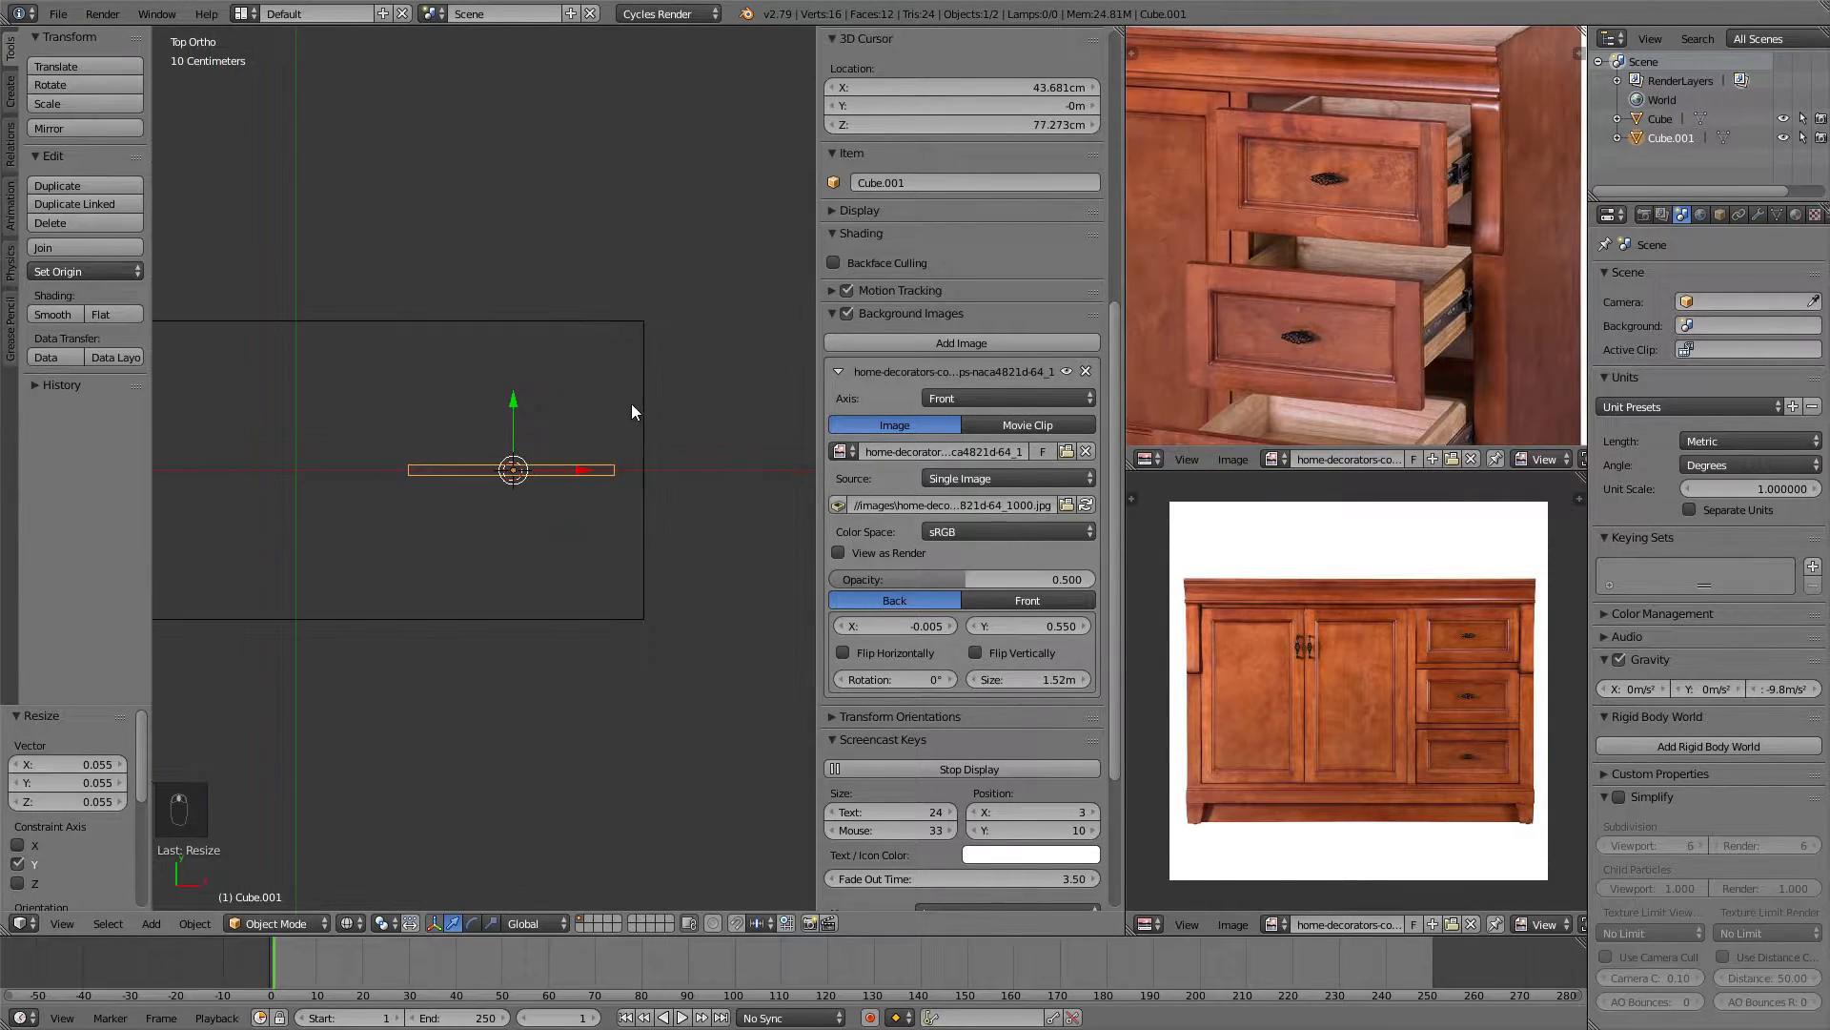
mouse_move(520, 397)
shift+middle_down()
mouse_move(646, 392)
mouse_move(515, 363)
shift+middle_up()
scroll(633, 467, up, 3)
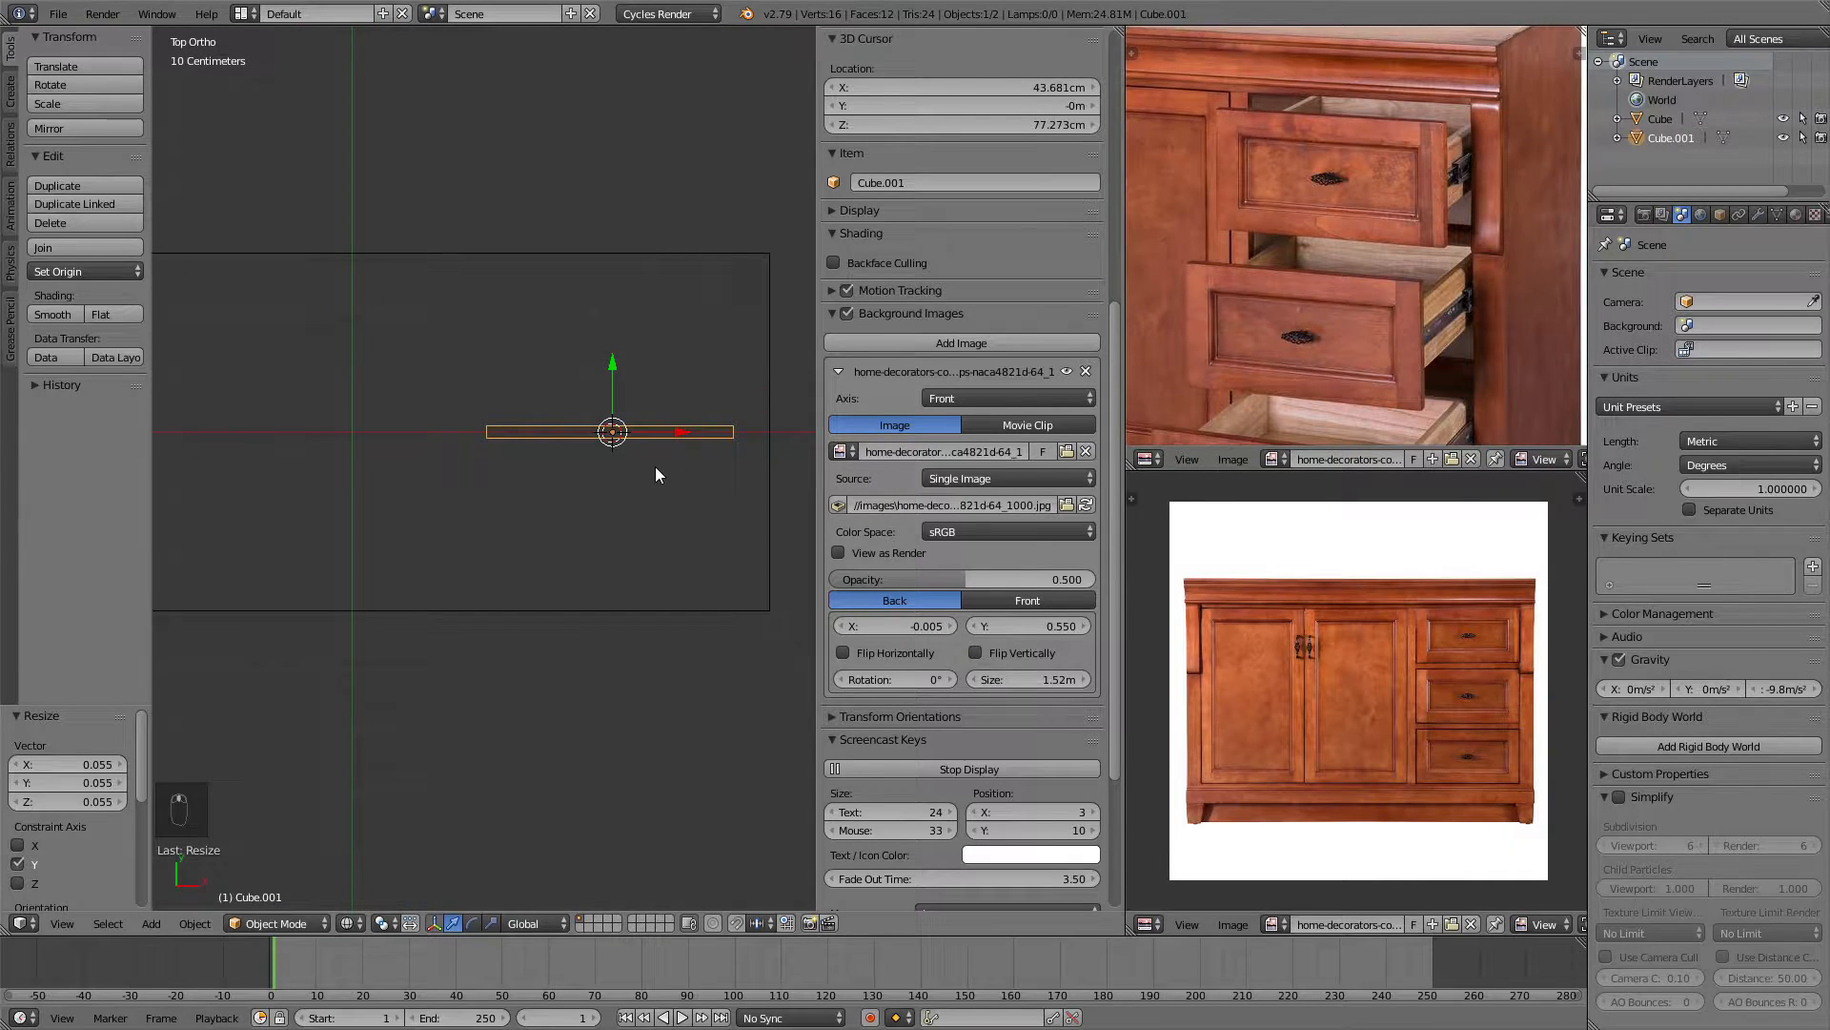
key(g)
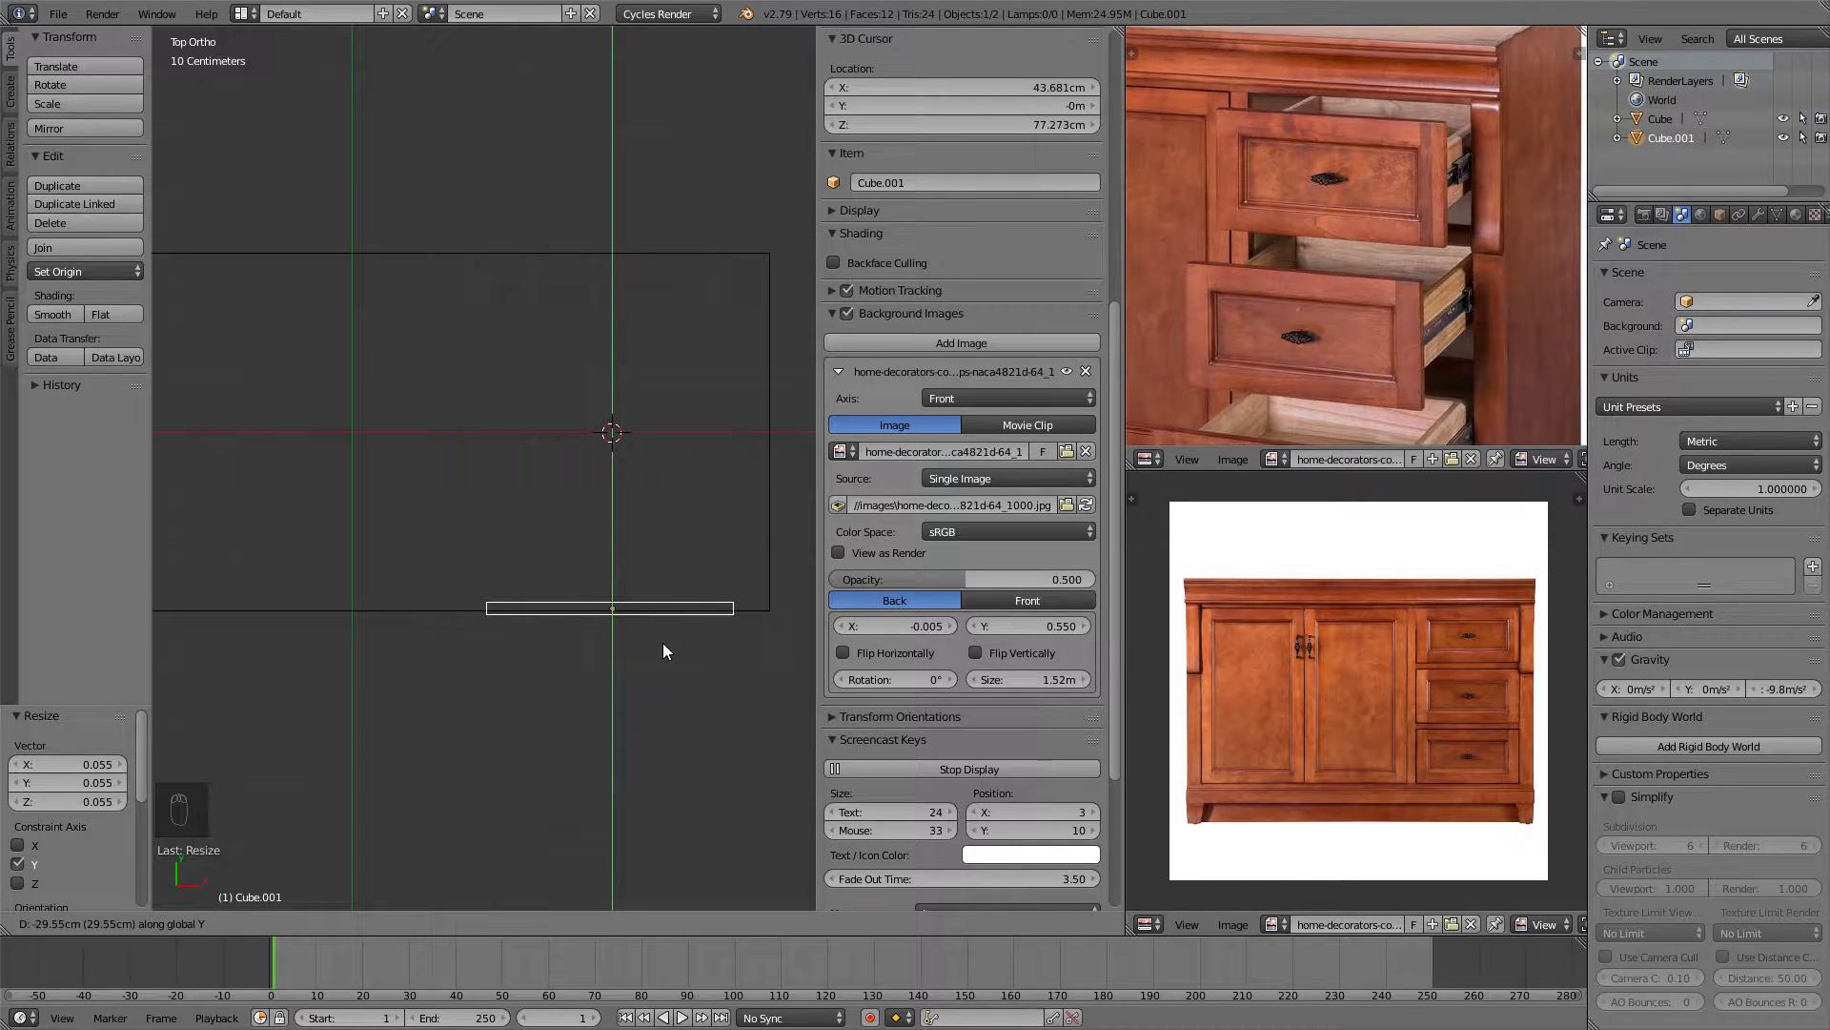
click(661, 642)
shift+middle_drag(662, 492, 529, 389)
scroll(570, 315, up, 4)
scroll(529, 389, up, 3)
key(KP_Decimal)
key(g)
key(Escape)
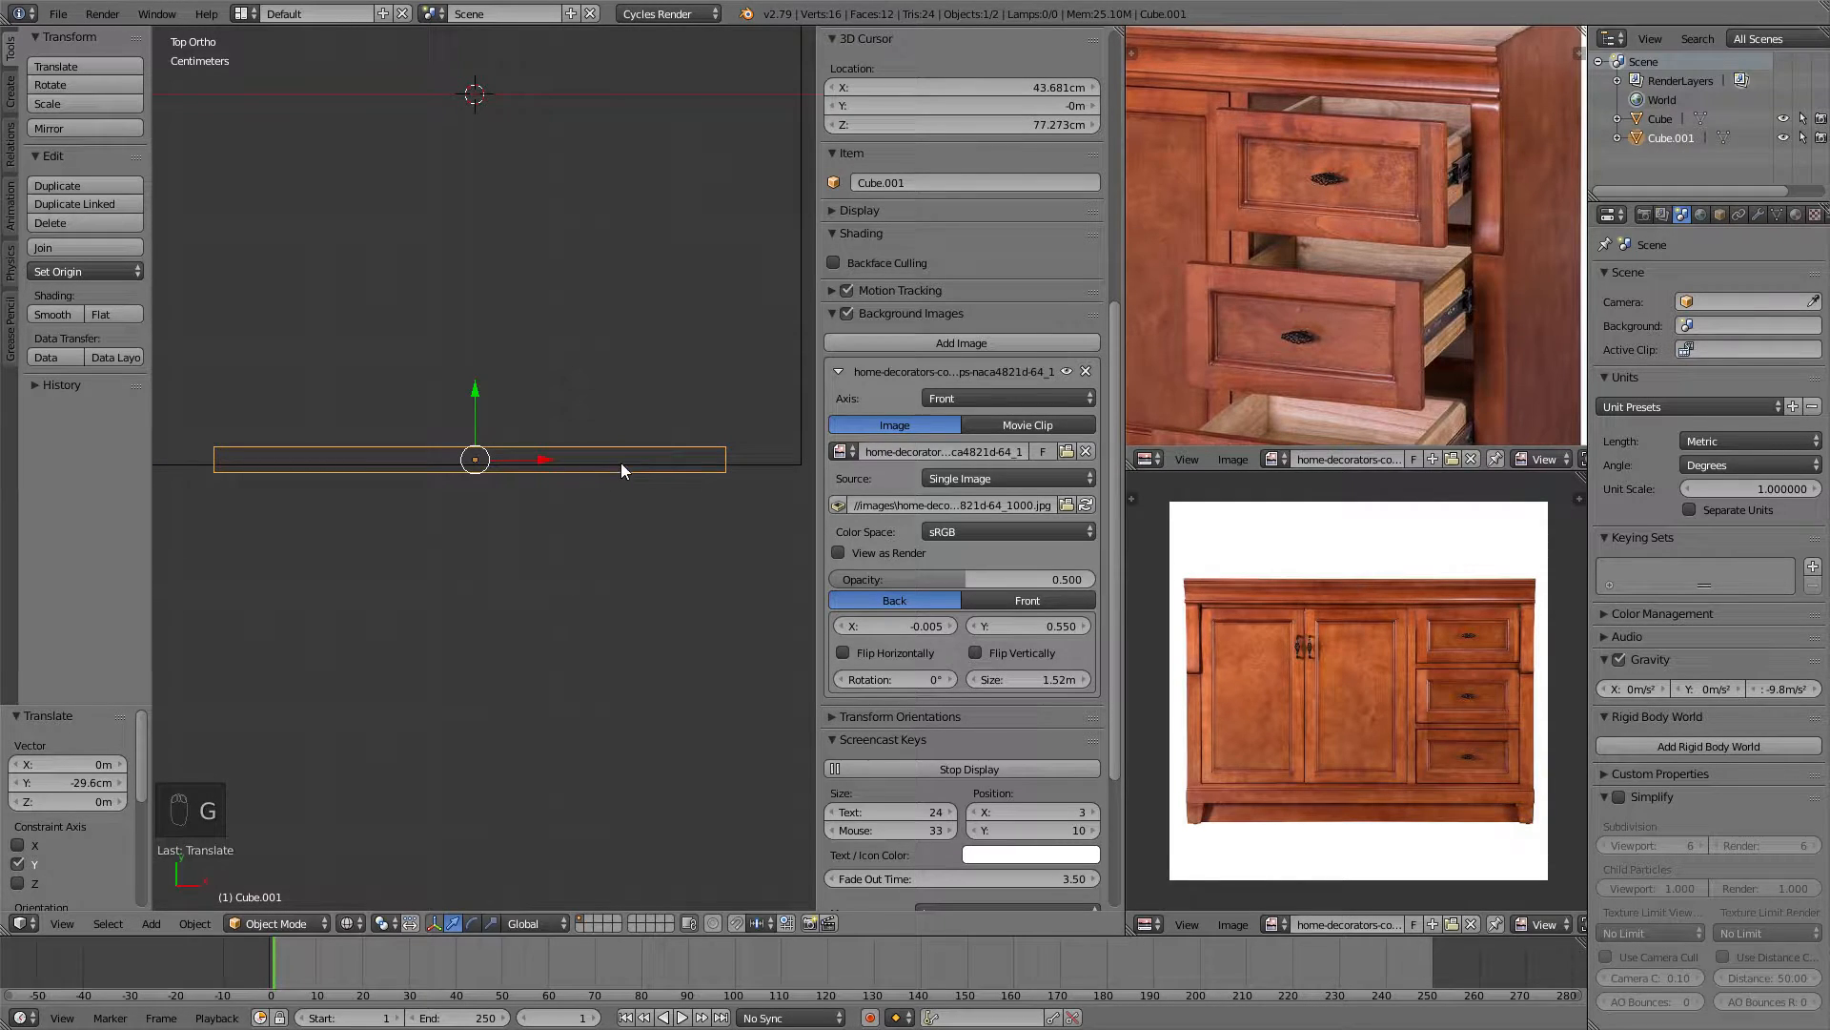
Enter Edit Mode on the drawer front and clear its mesh selection.
middle_drag(698, 553, 584, 362)
scroll(568, 324, down, 3)
key(KP_5)
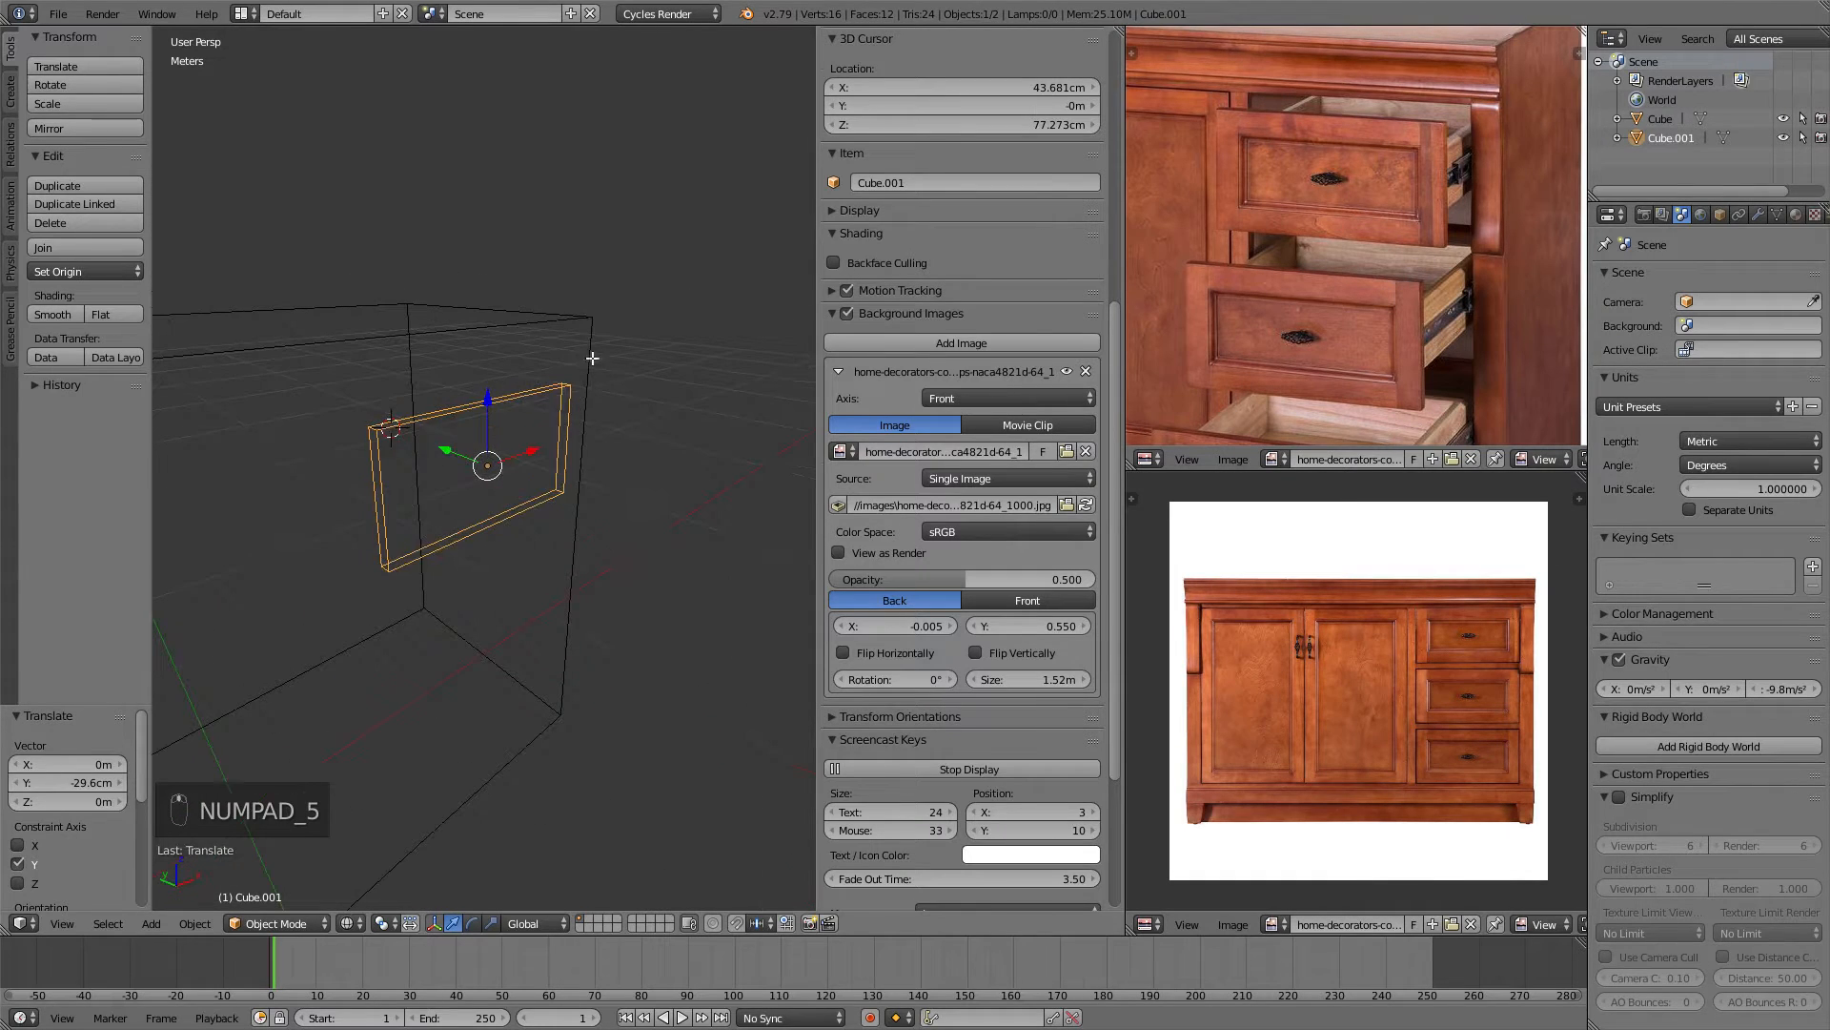
key(Tab)
key(a)
key(a)
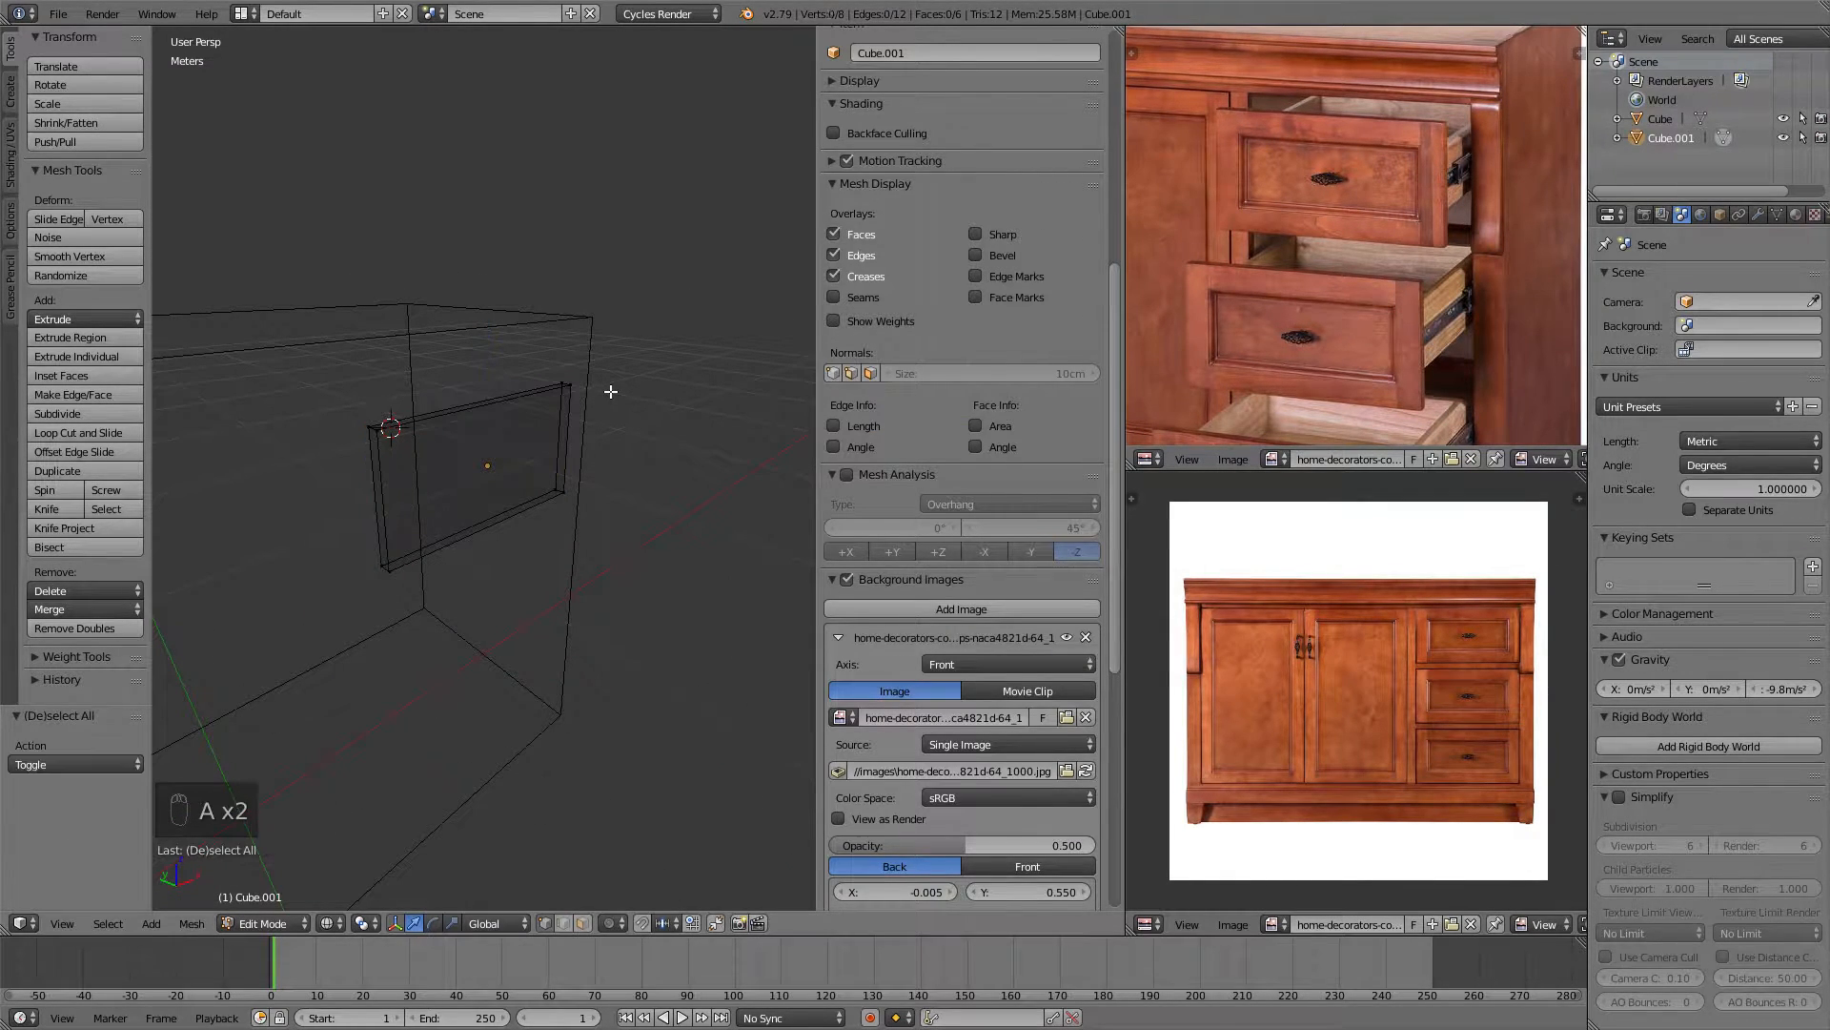
Examine the recessed panel borders of the top drawer in the front orthographic view against the background image.
key(KP_1)
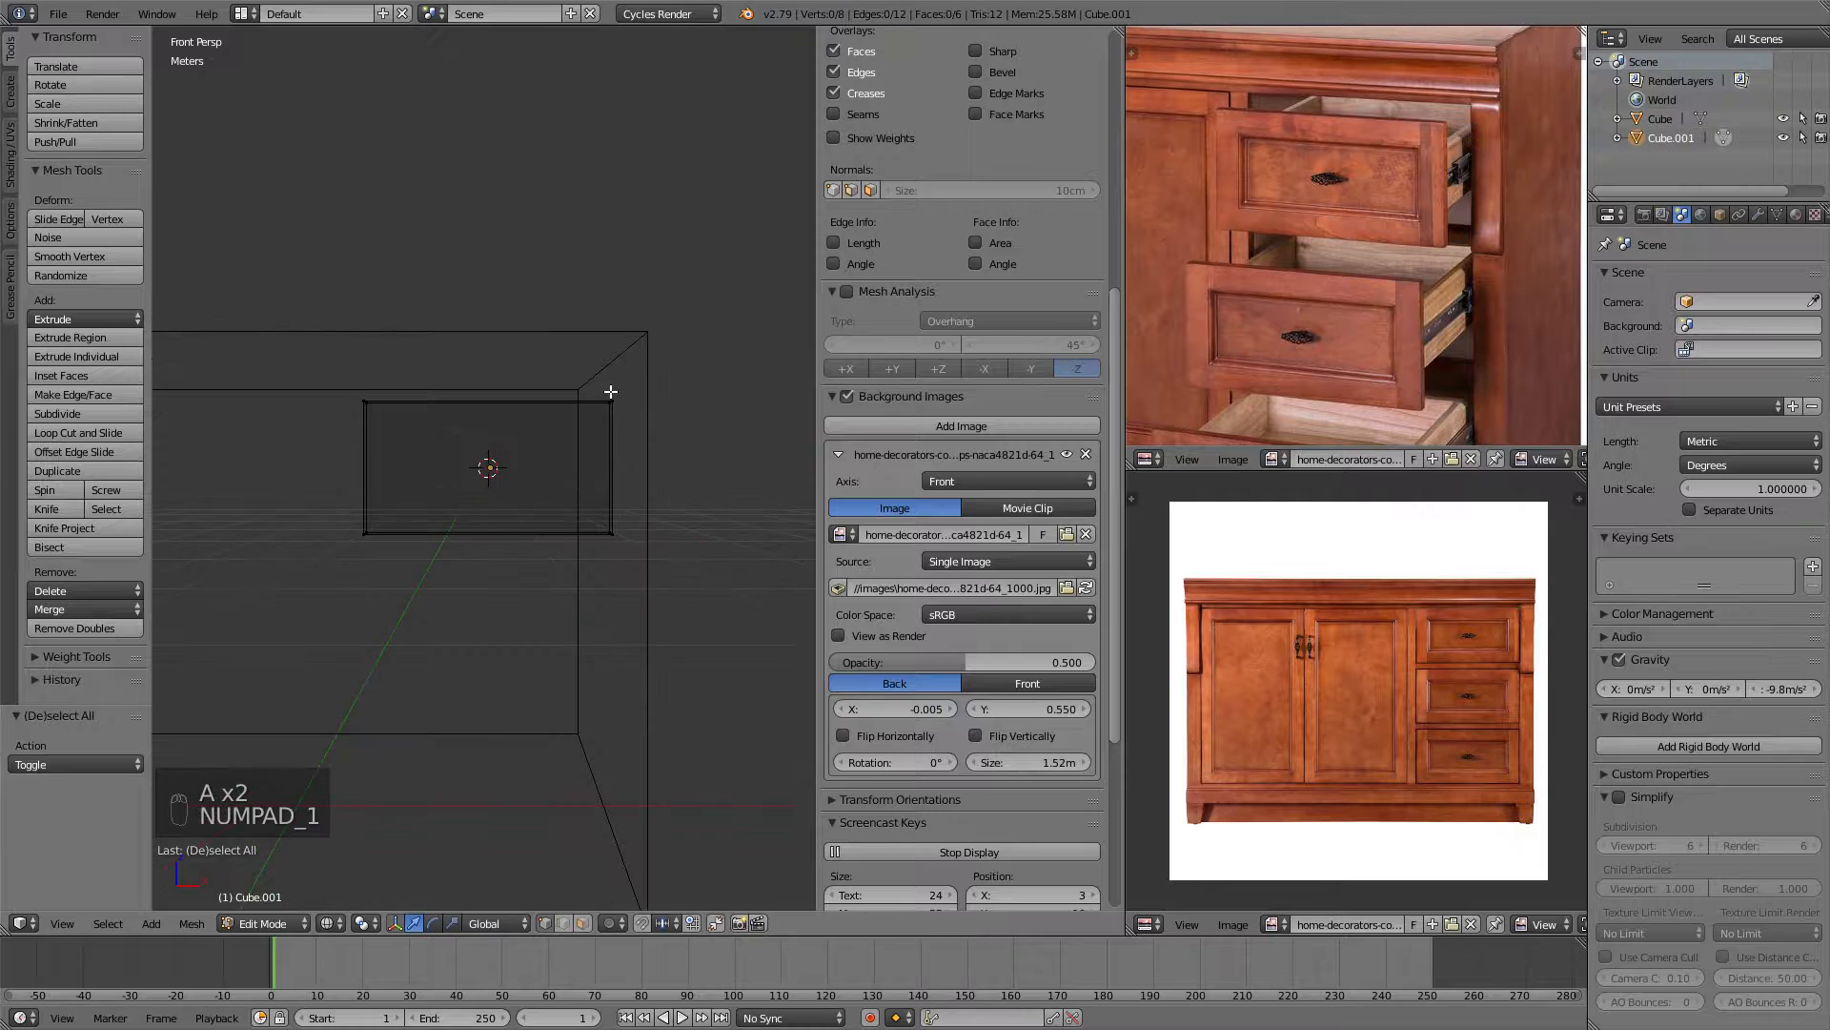
key(KP_5)
scroll(586, 372, up, 6)
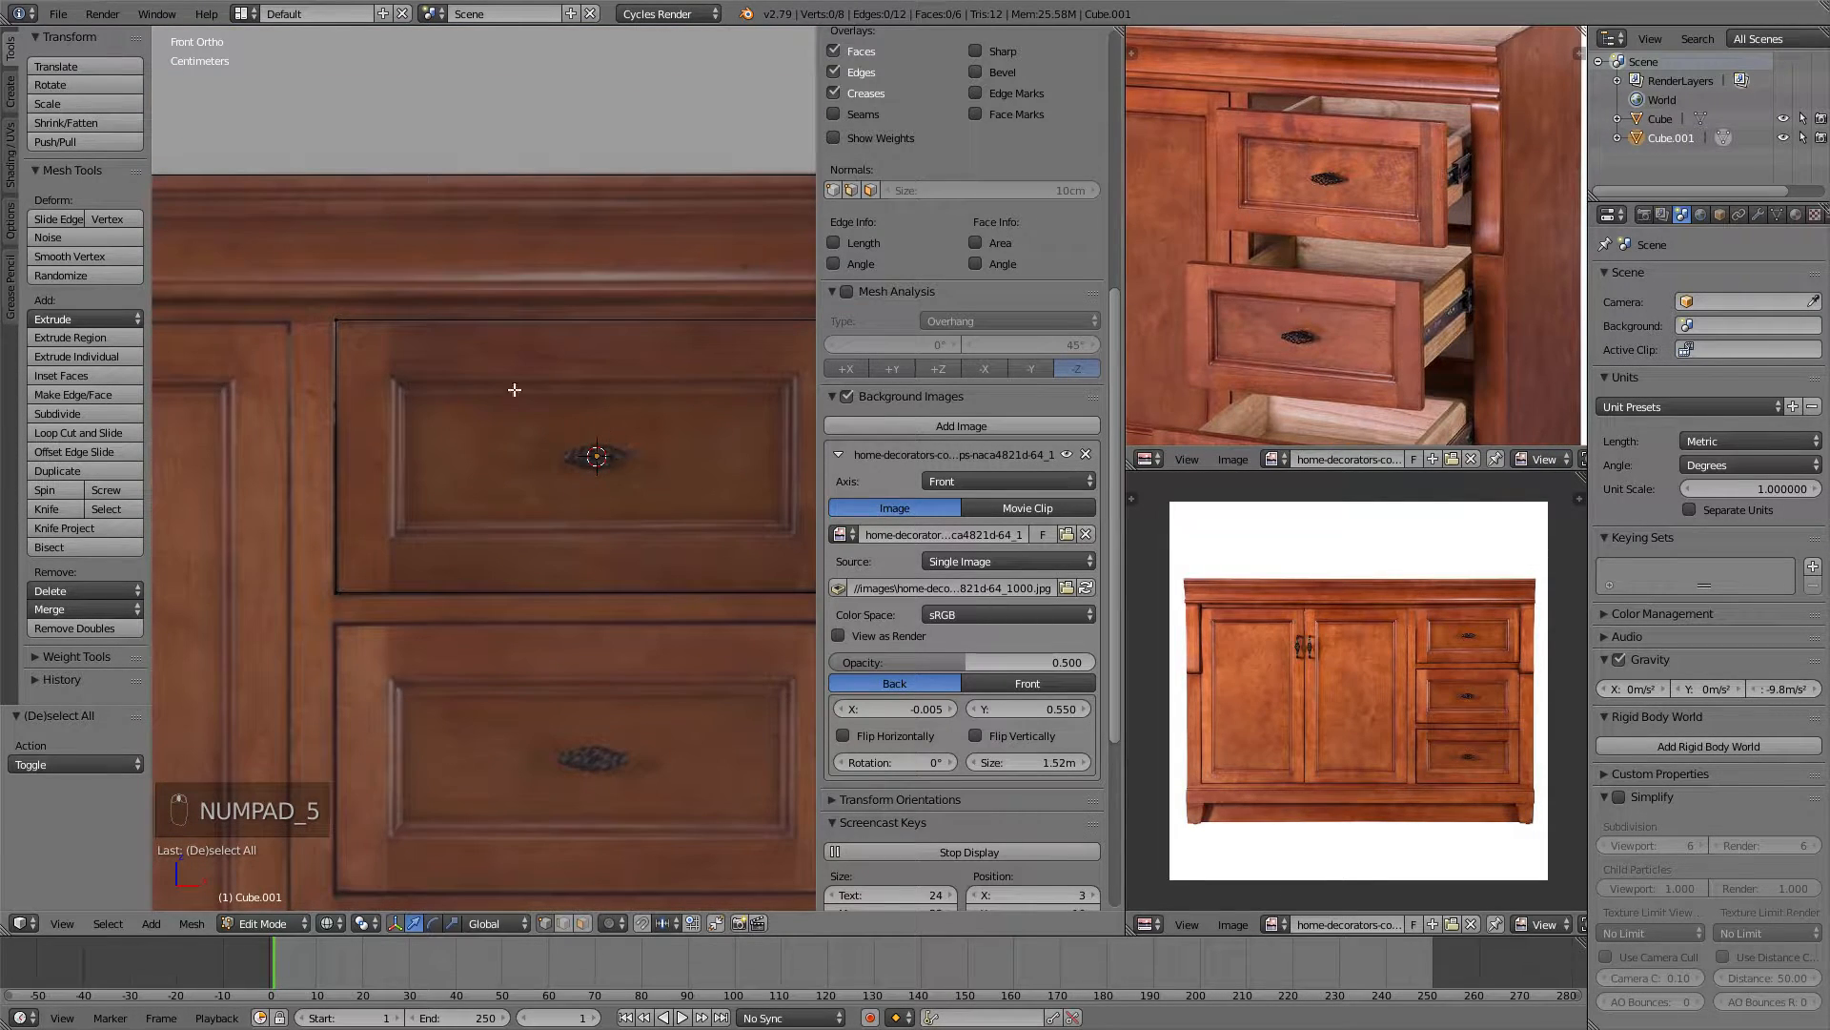
shift+middle_drag(481, 429, 350, 397)
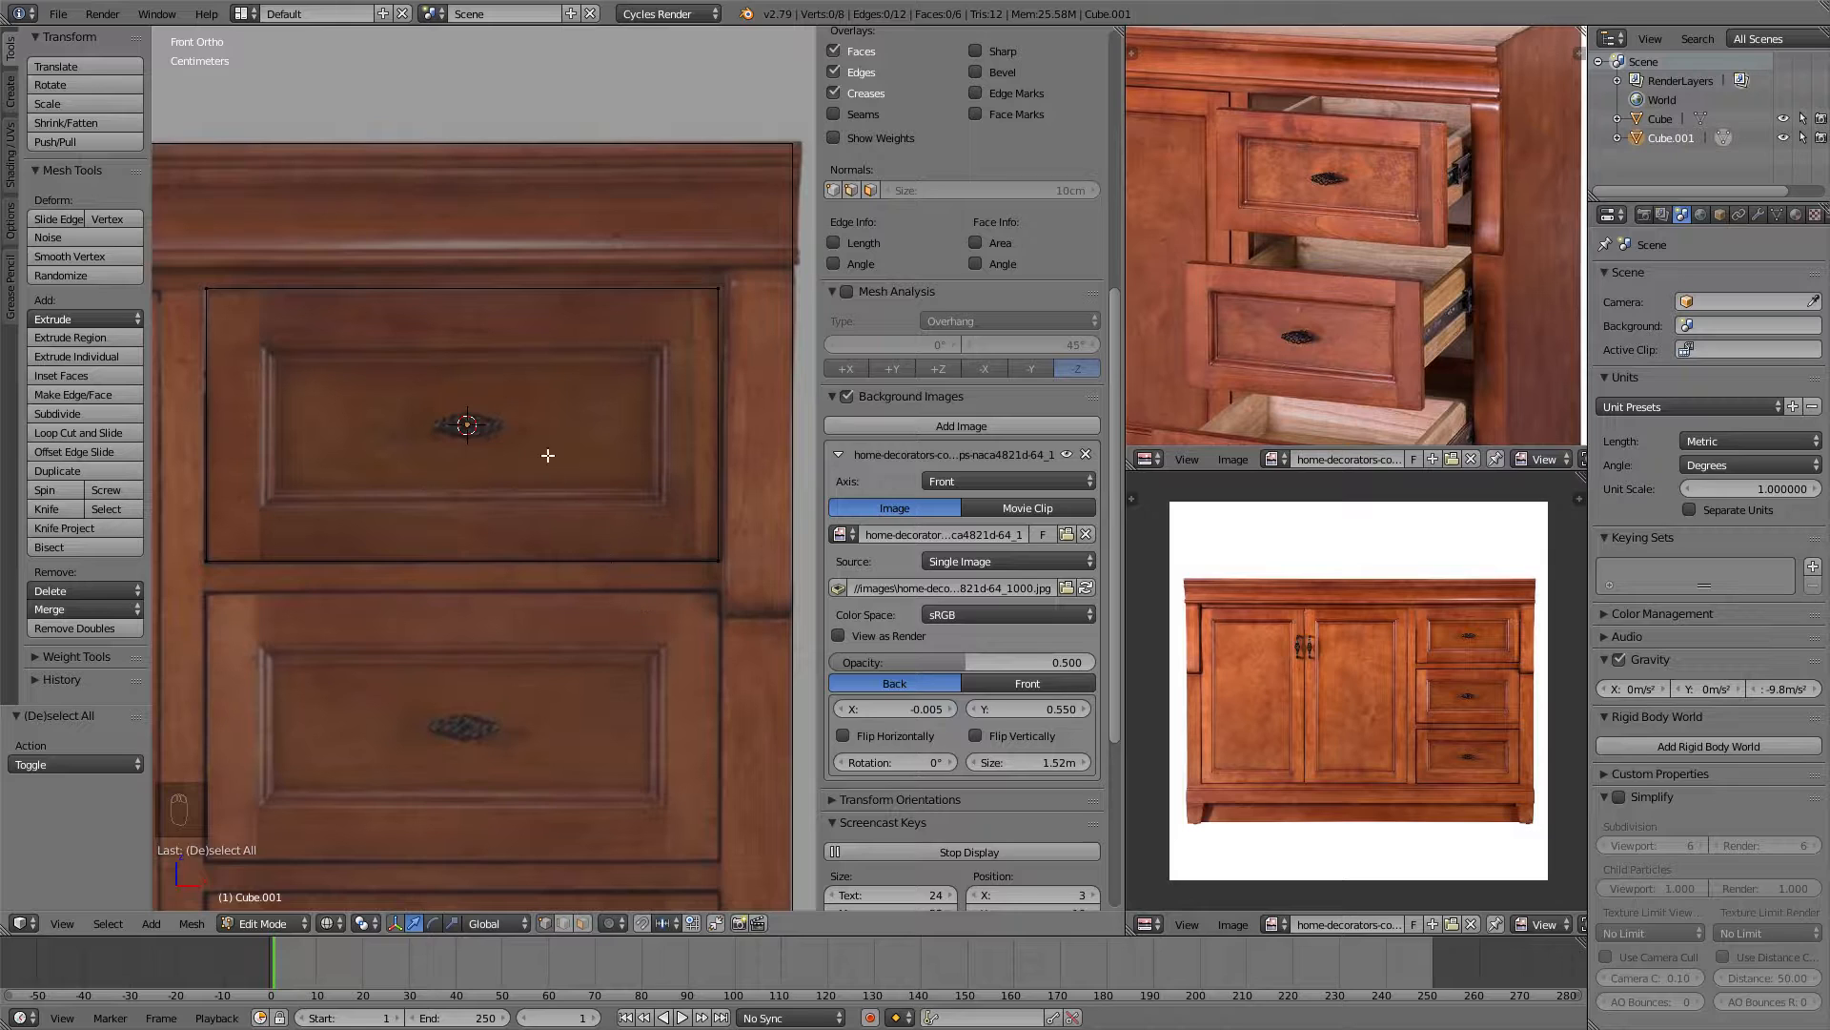
shift+middle_drag(524, 409, 653, 392)
shift+middle_drag(619, 306, 485, 323)
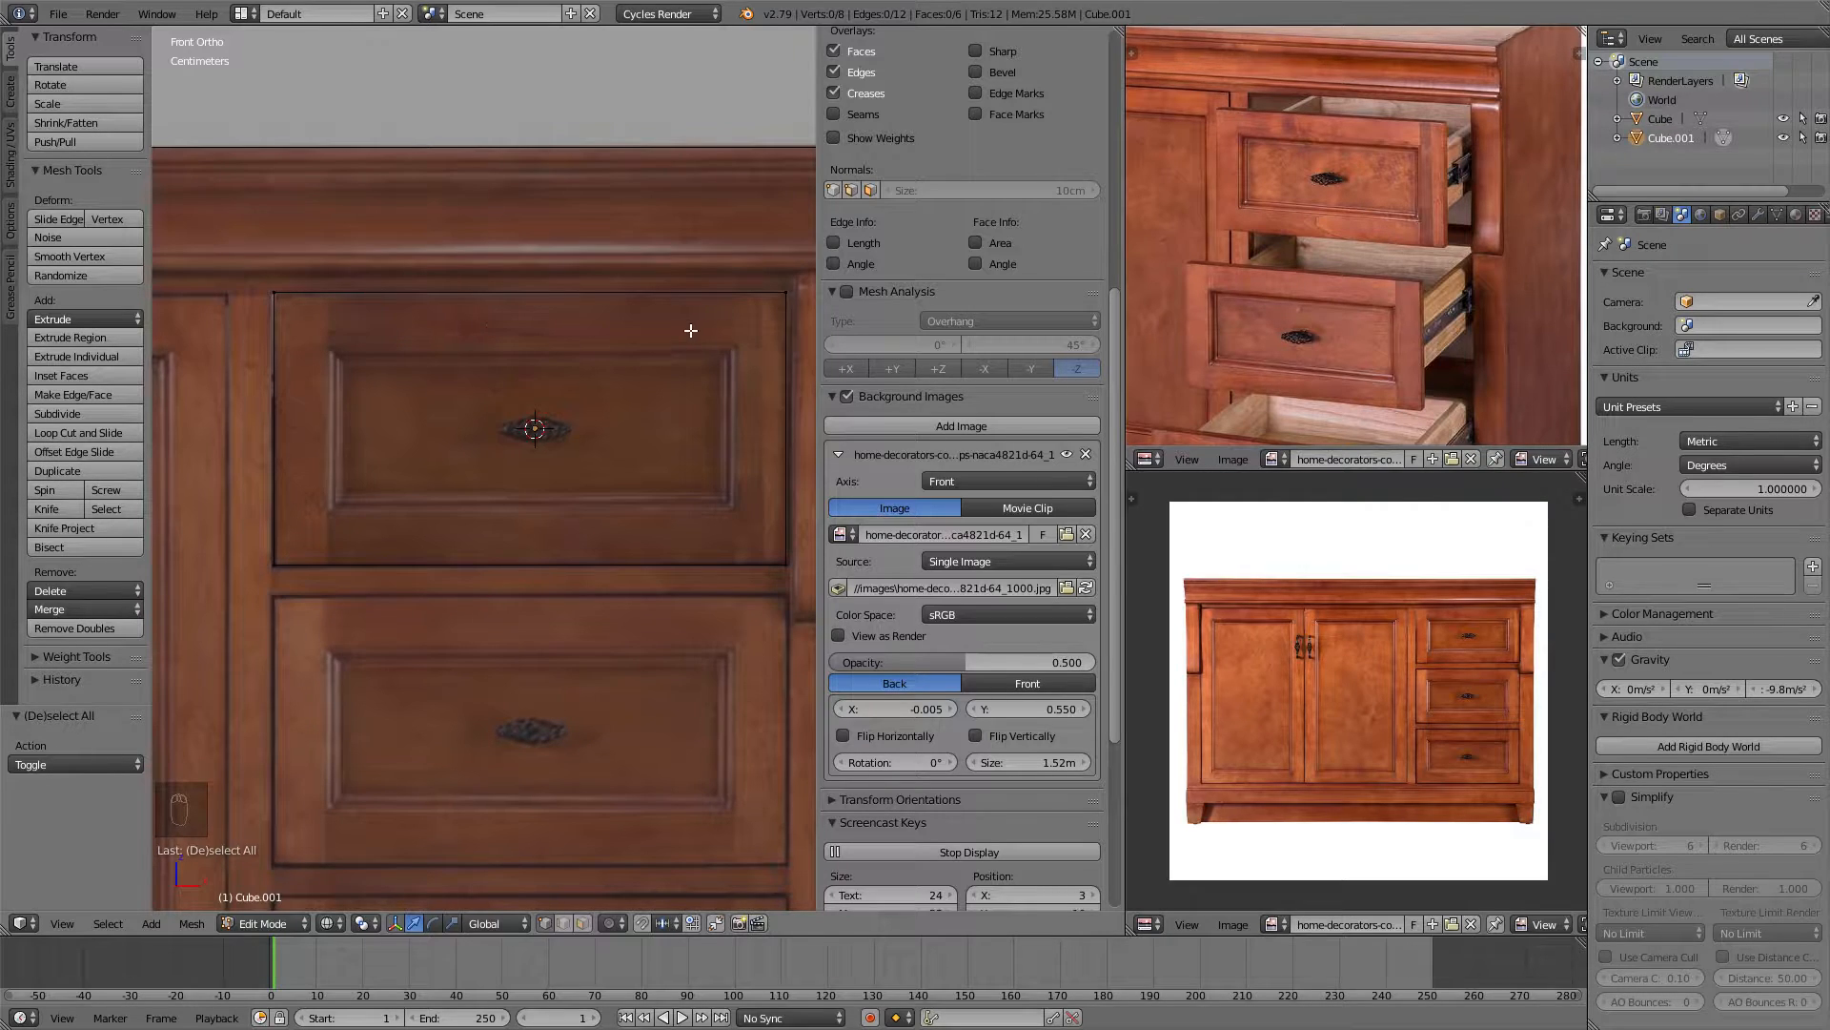
middle_drag(316, 332, 447, 346)
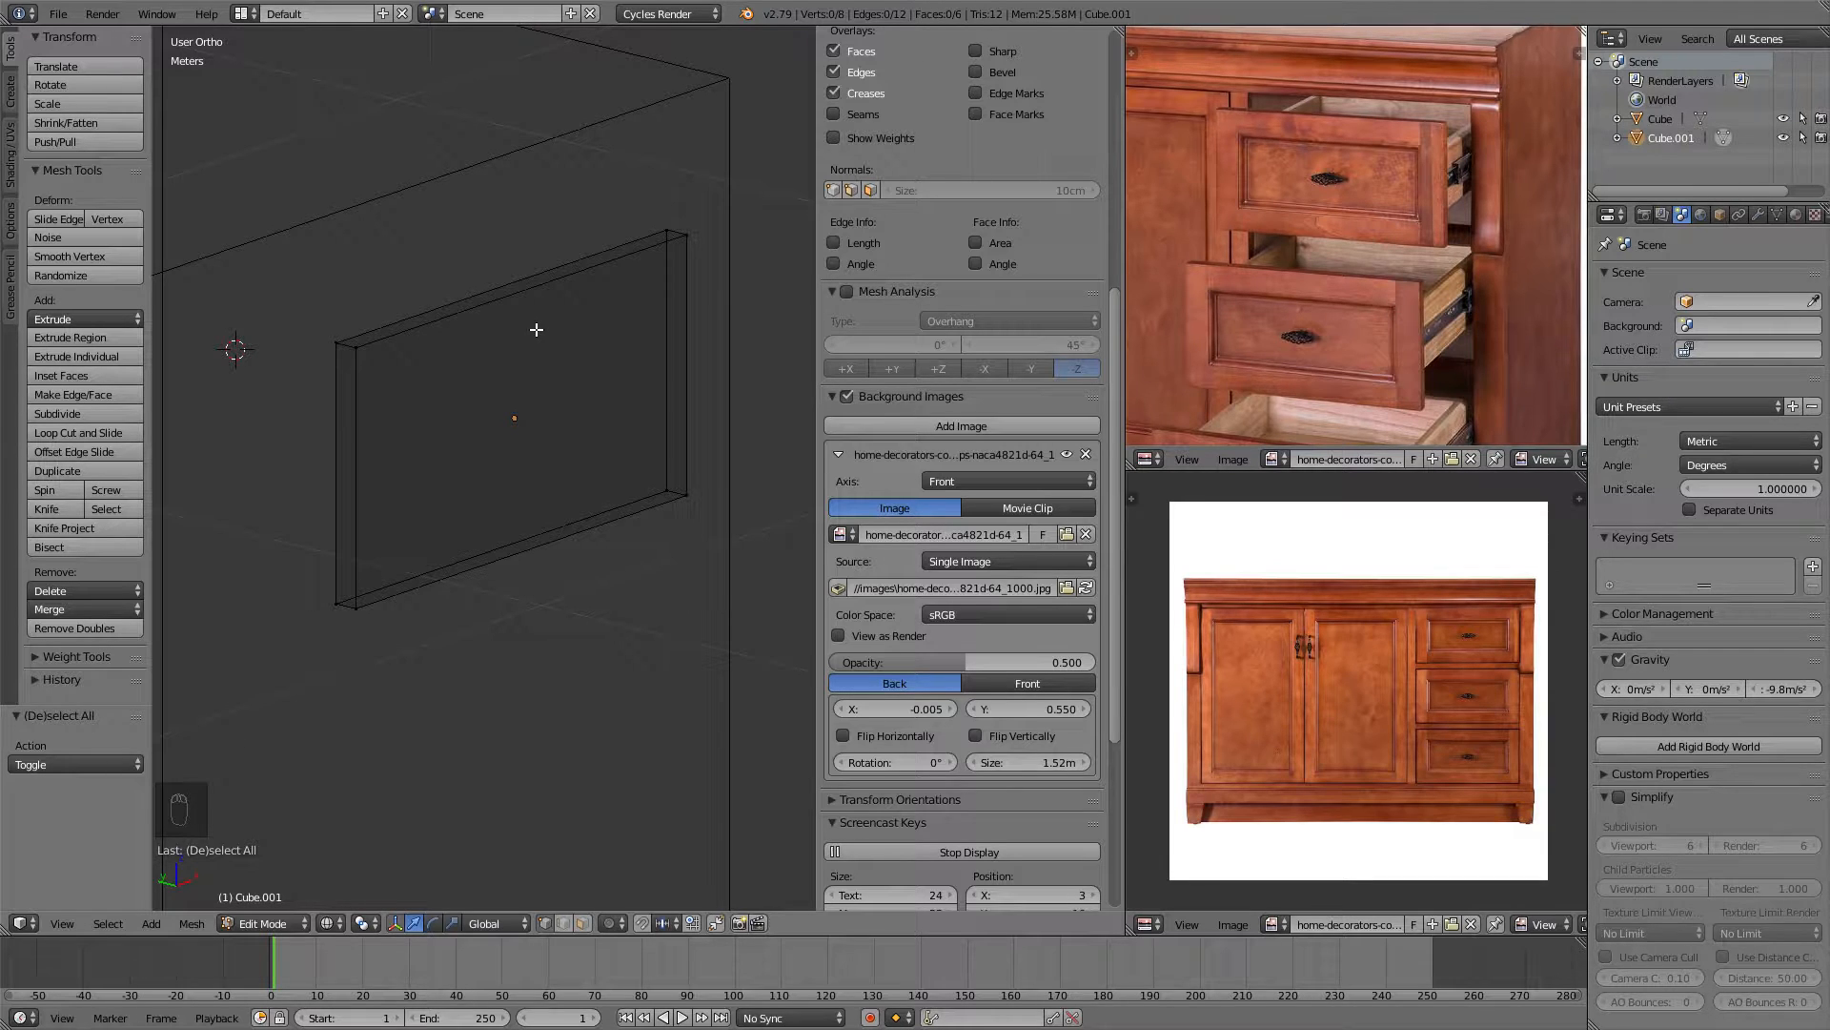
key(KP_1)
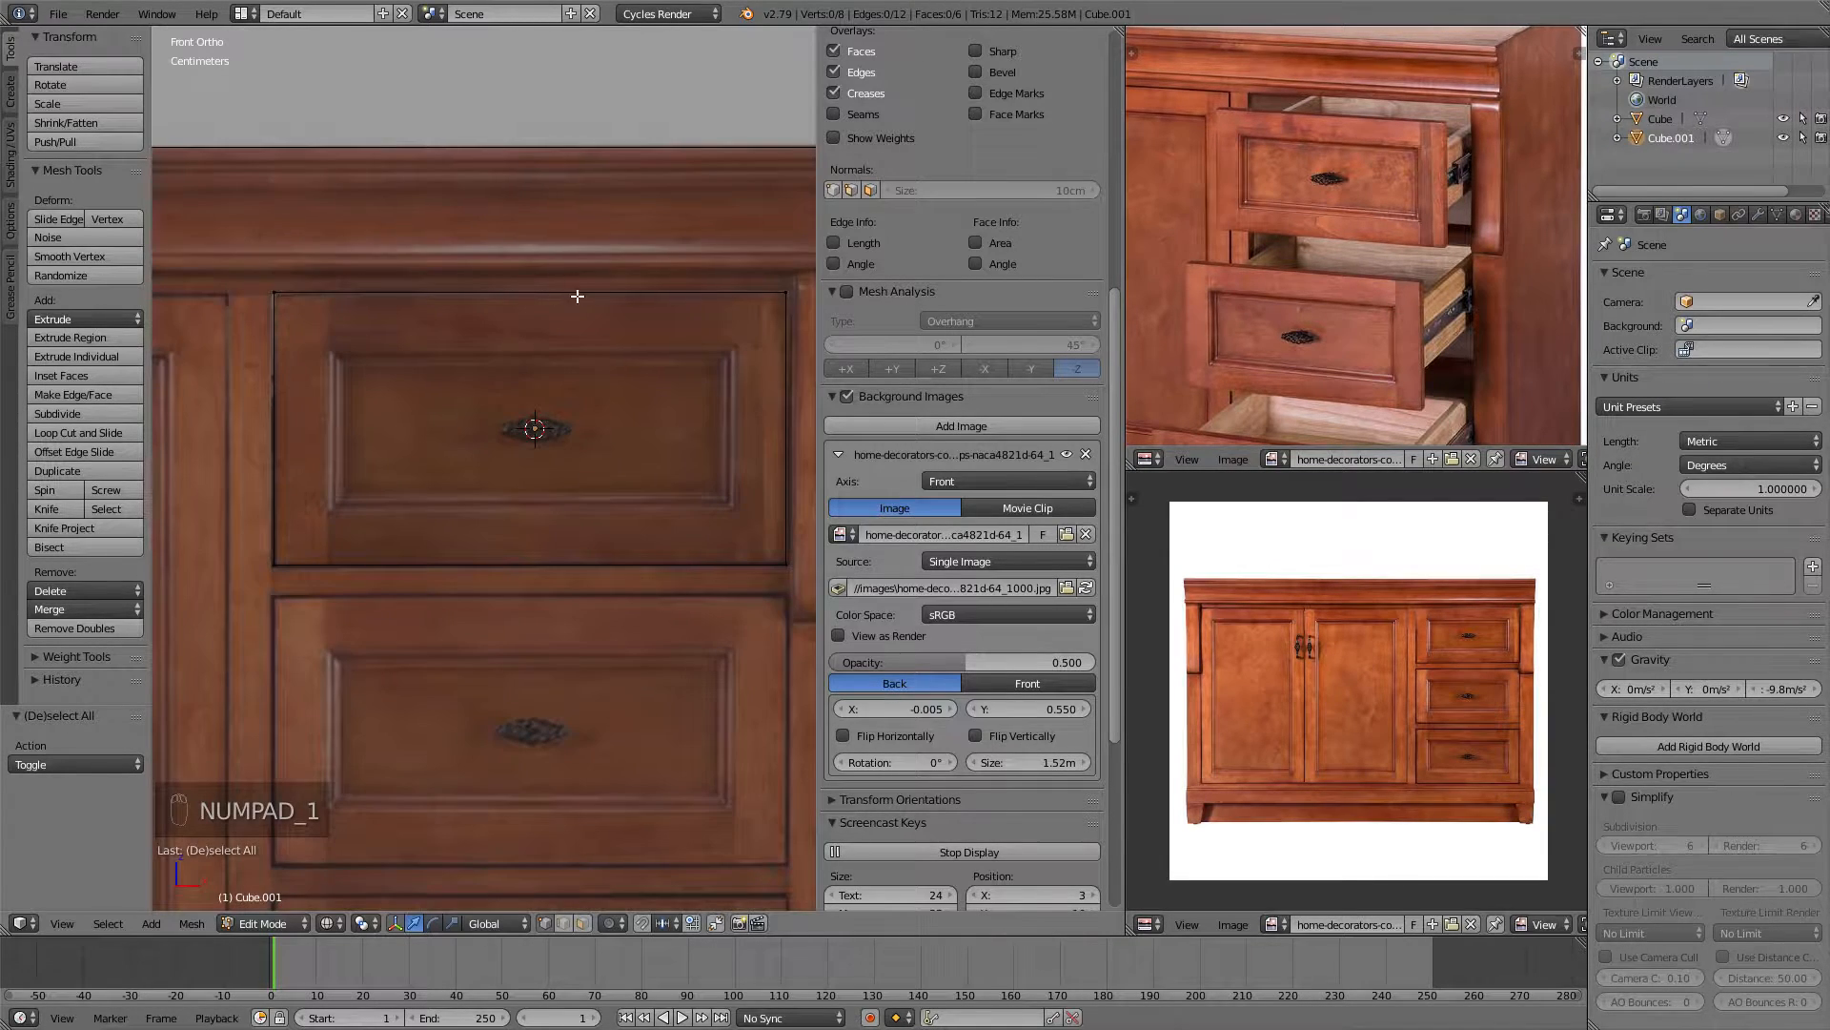
shift+middle_drag(575, 292, 576, 314)
Add a vertical loop cut at the drawer panel's left border and a horizontal one at its upper border.
key(ctrl+r)
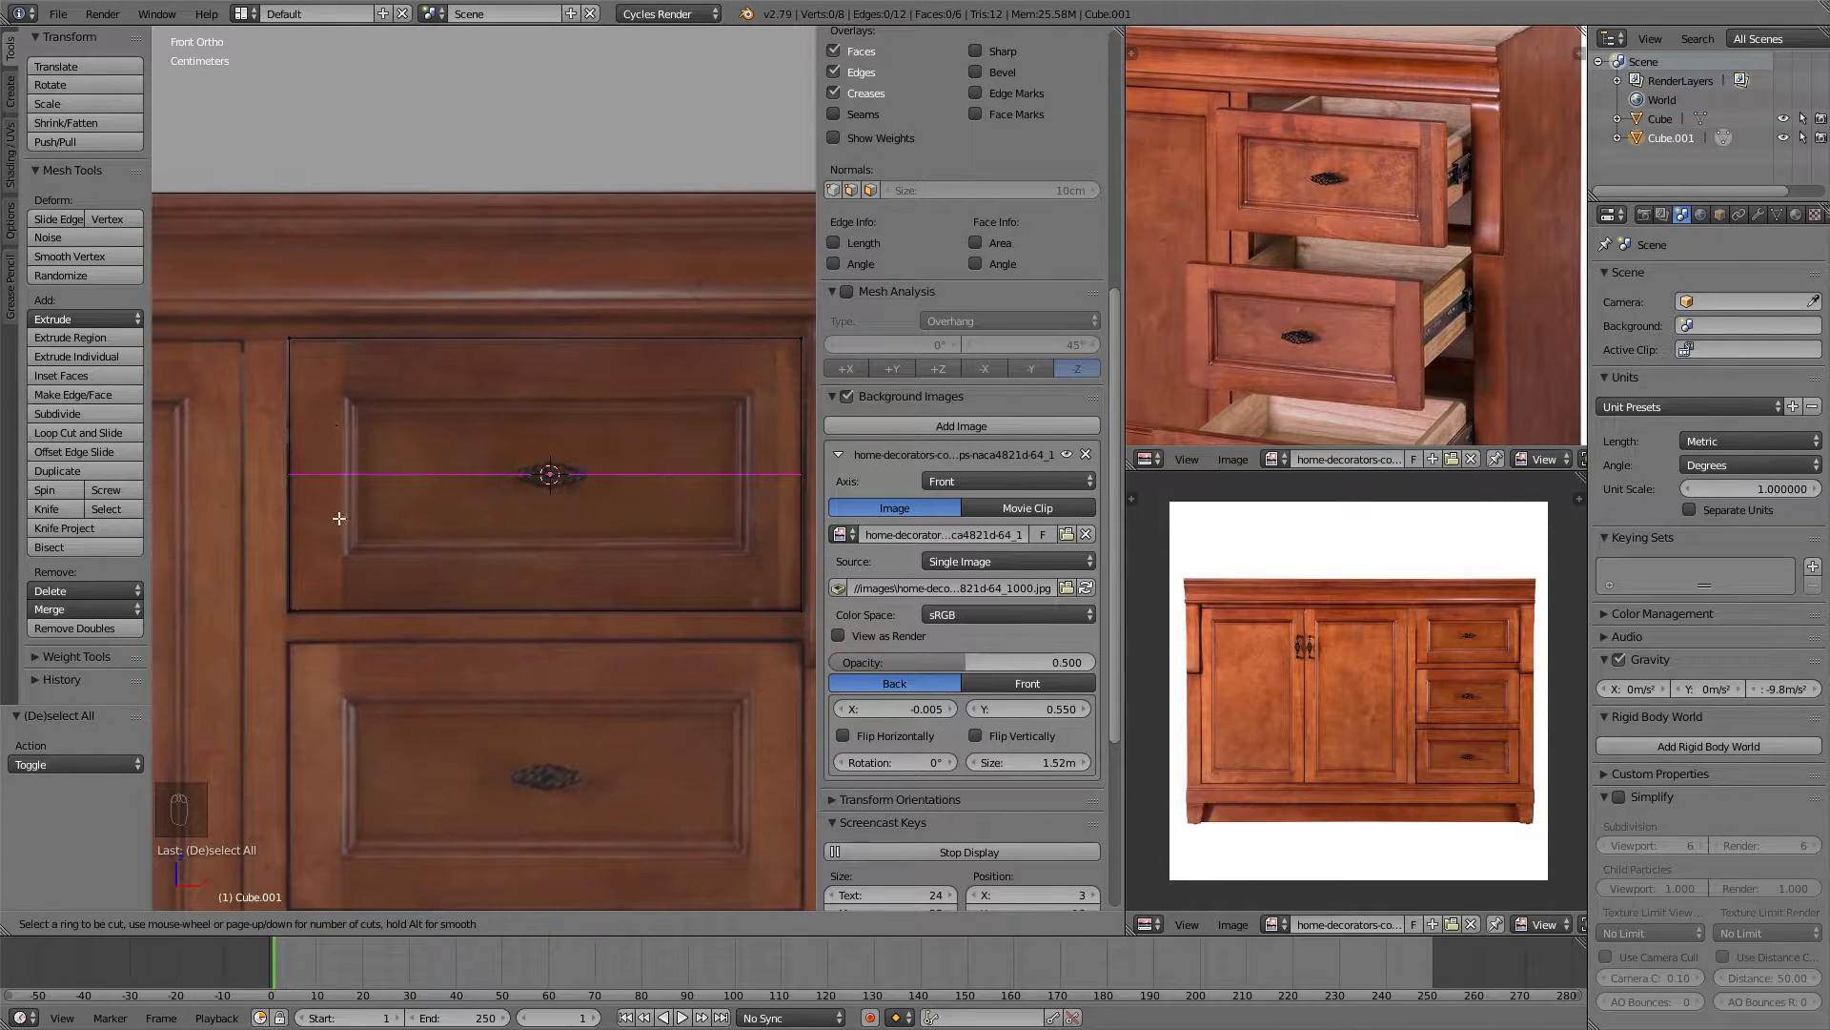
click(655, 287)
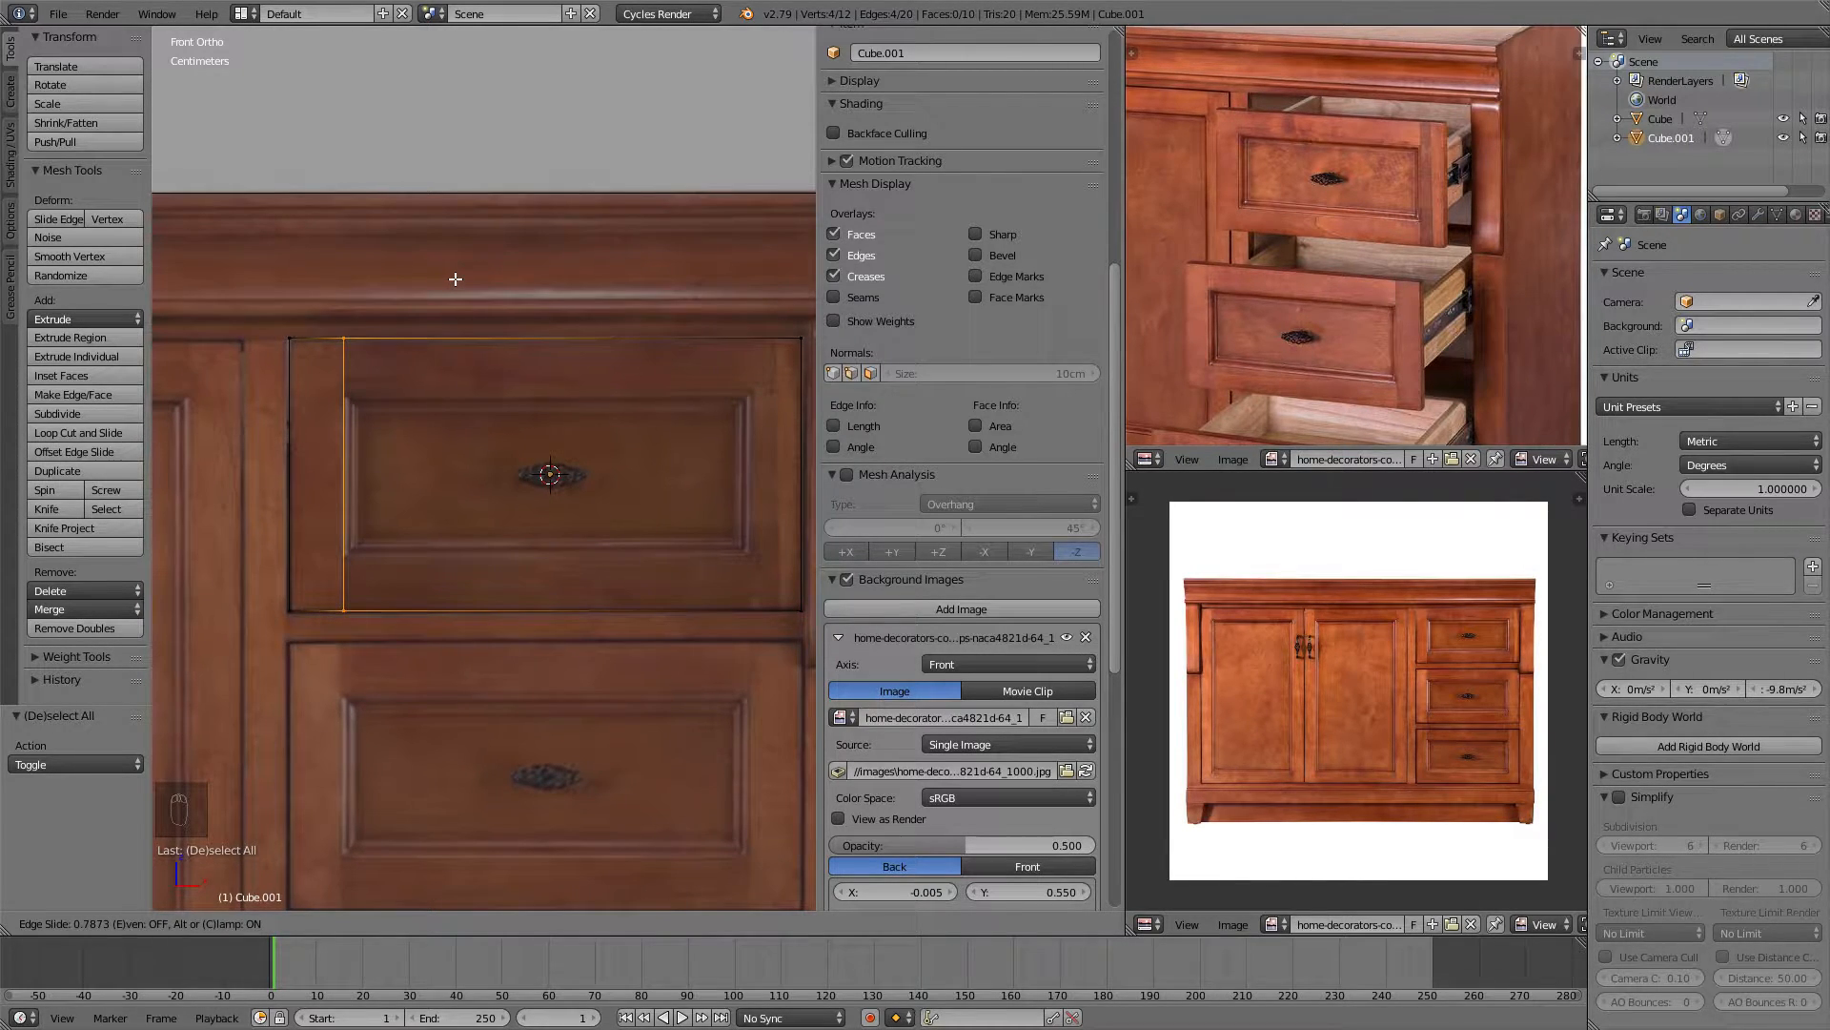
click(455, 278)
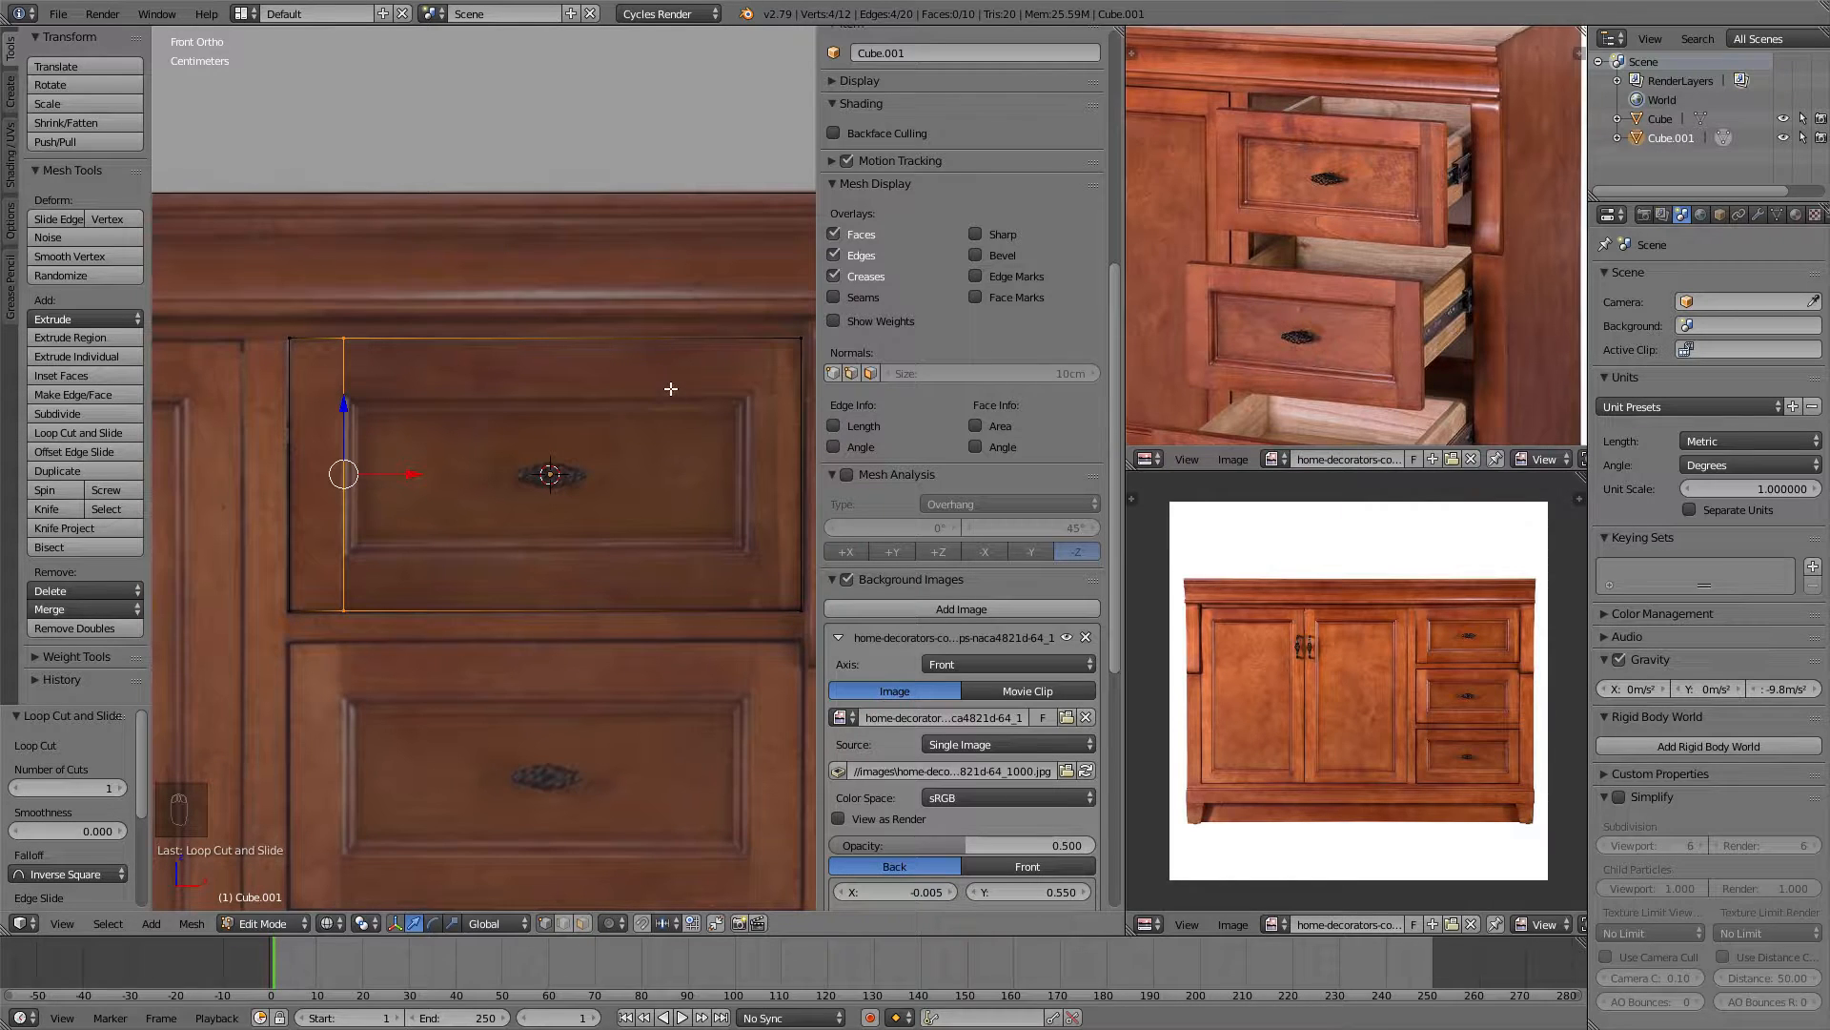
key(ctrl+r)
click(806, 501)
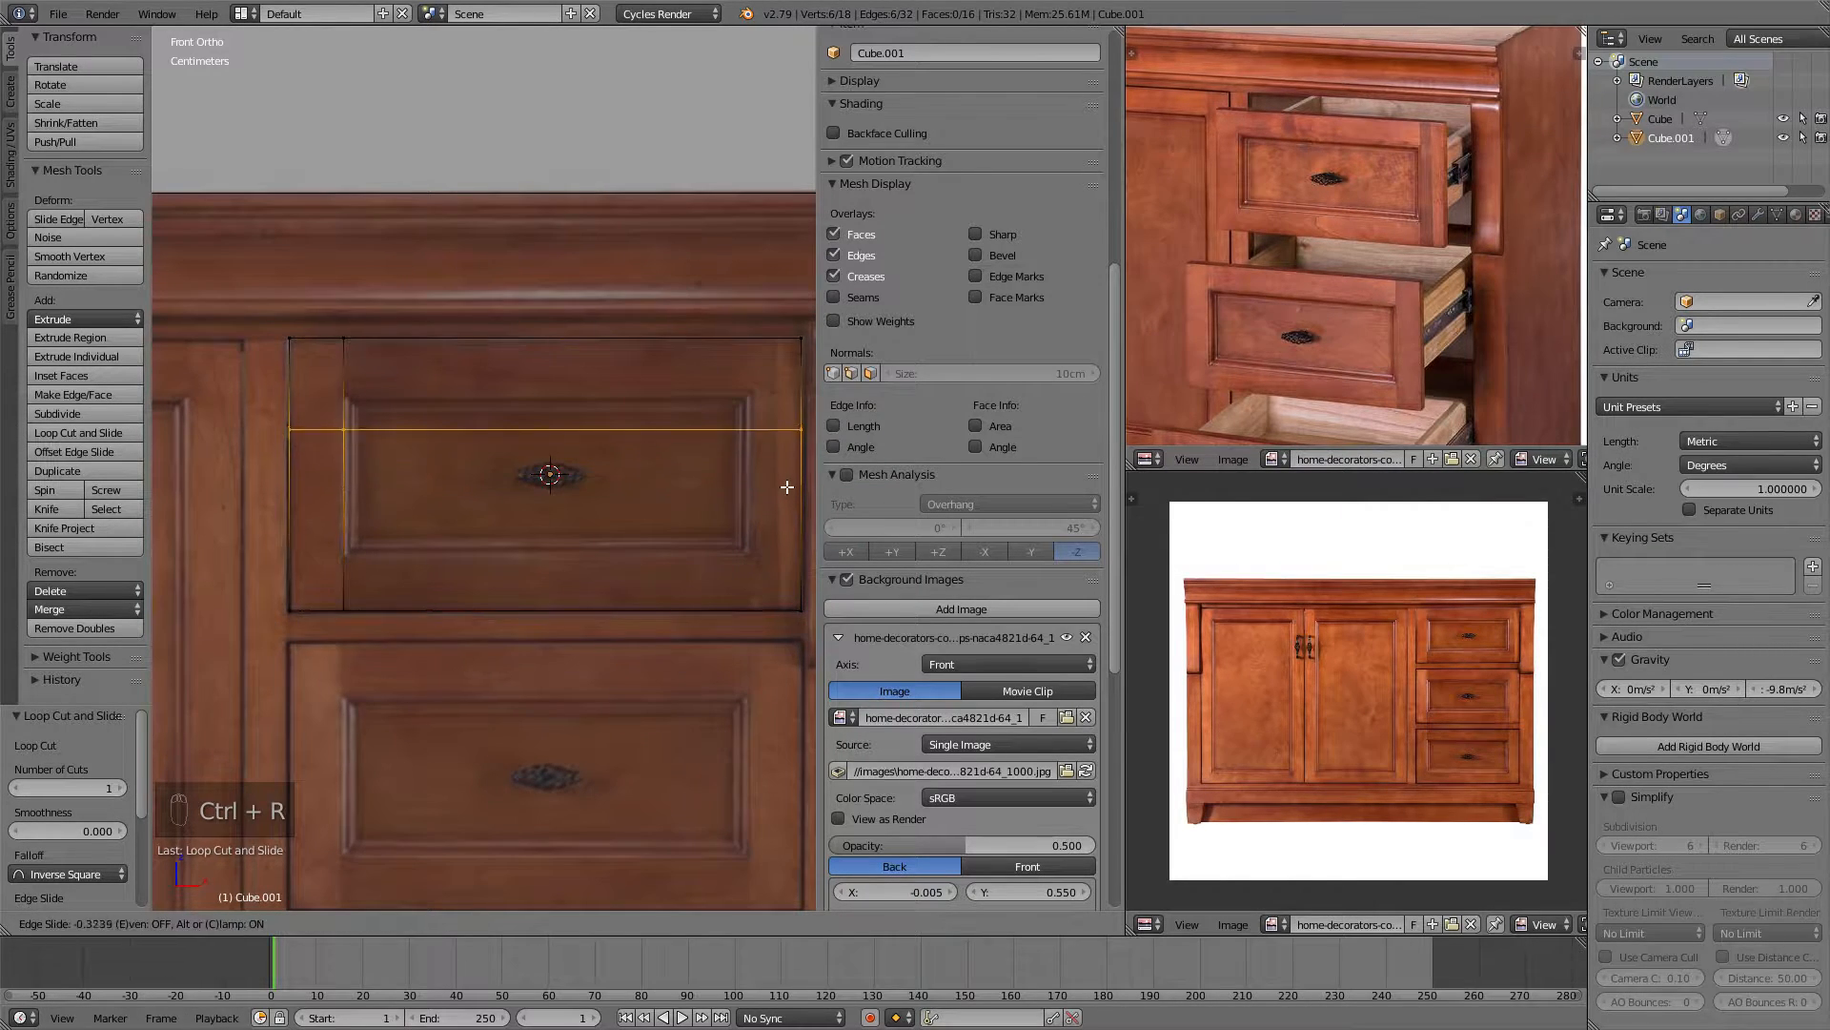
click(158, 451)
Add a horizontal loop cut at the drawer panel's lower border and a vertical one at its right border.
key(ctrl+r)
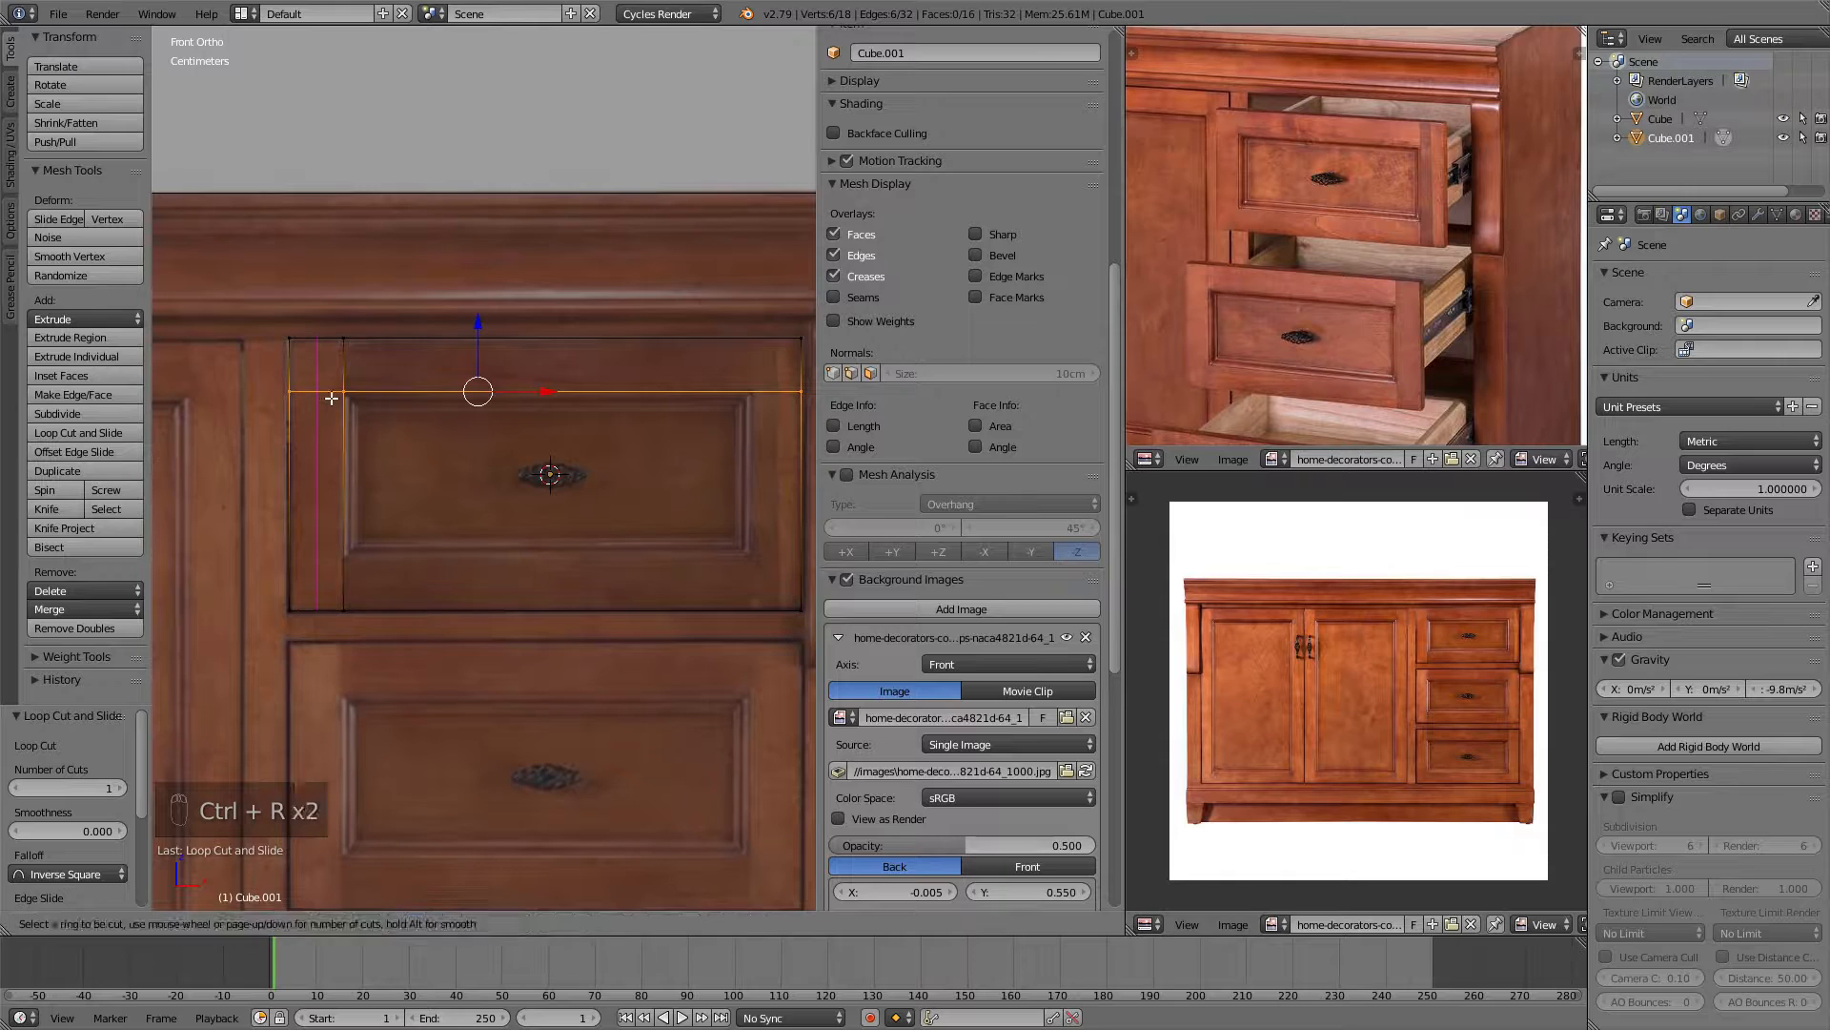
click(269, 491)
click(255, 546)
key(ctrl+r)
click(590, 607)
click(765, 605)
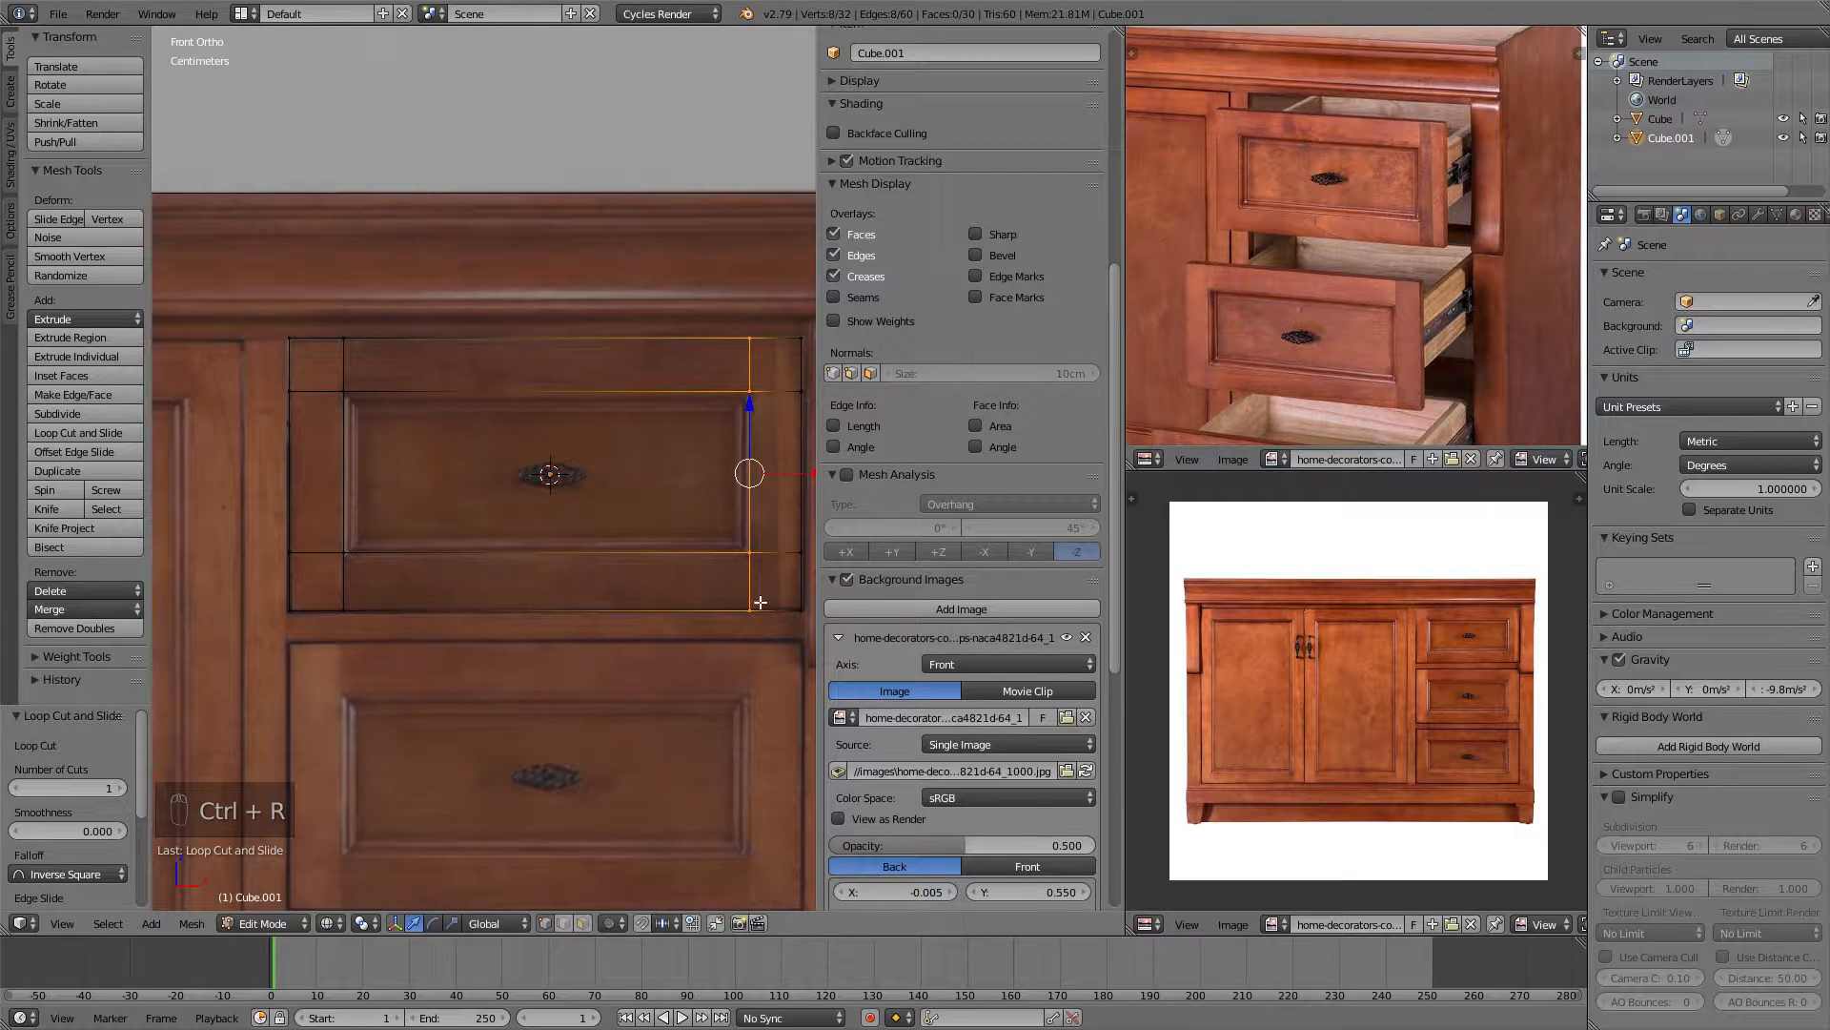
Show the drawer front in solid perspective shading and switch the mesh to face selection.
middle_drag(430, 322, 514, 367)
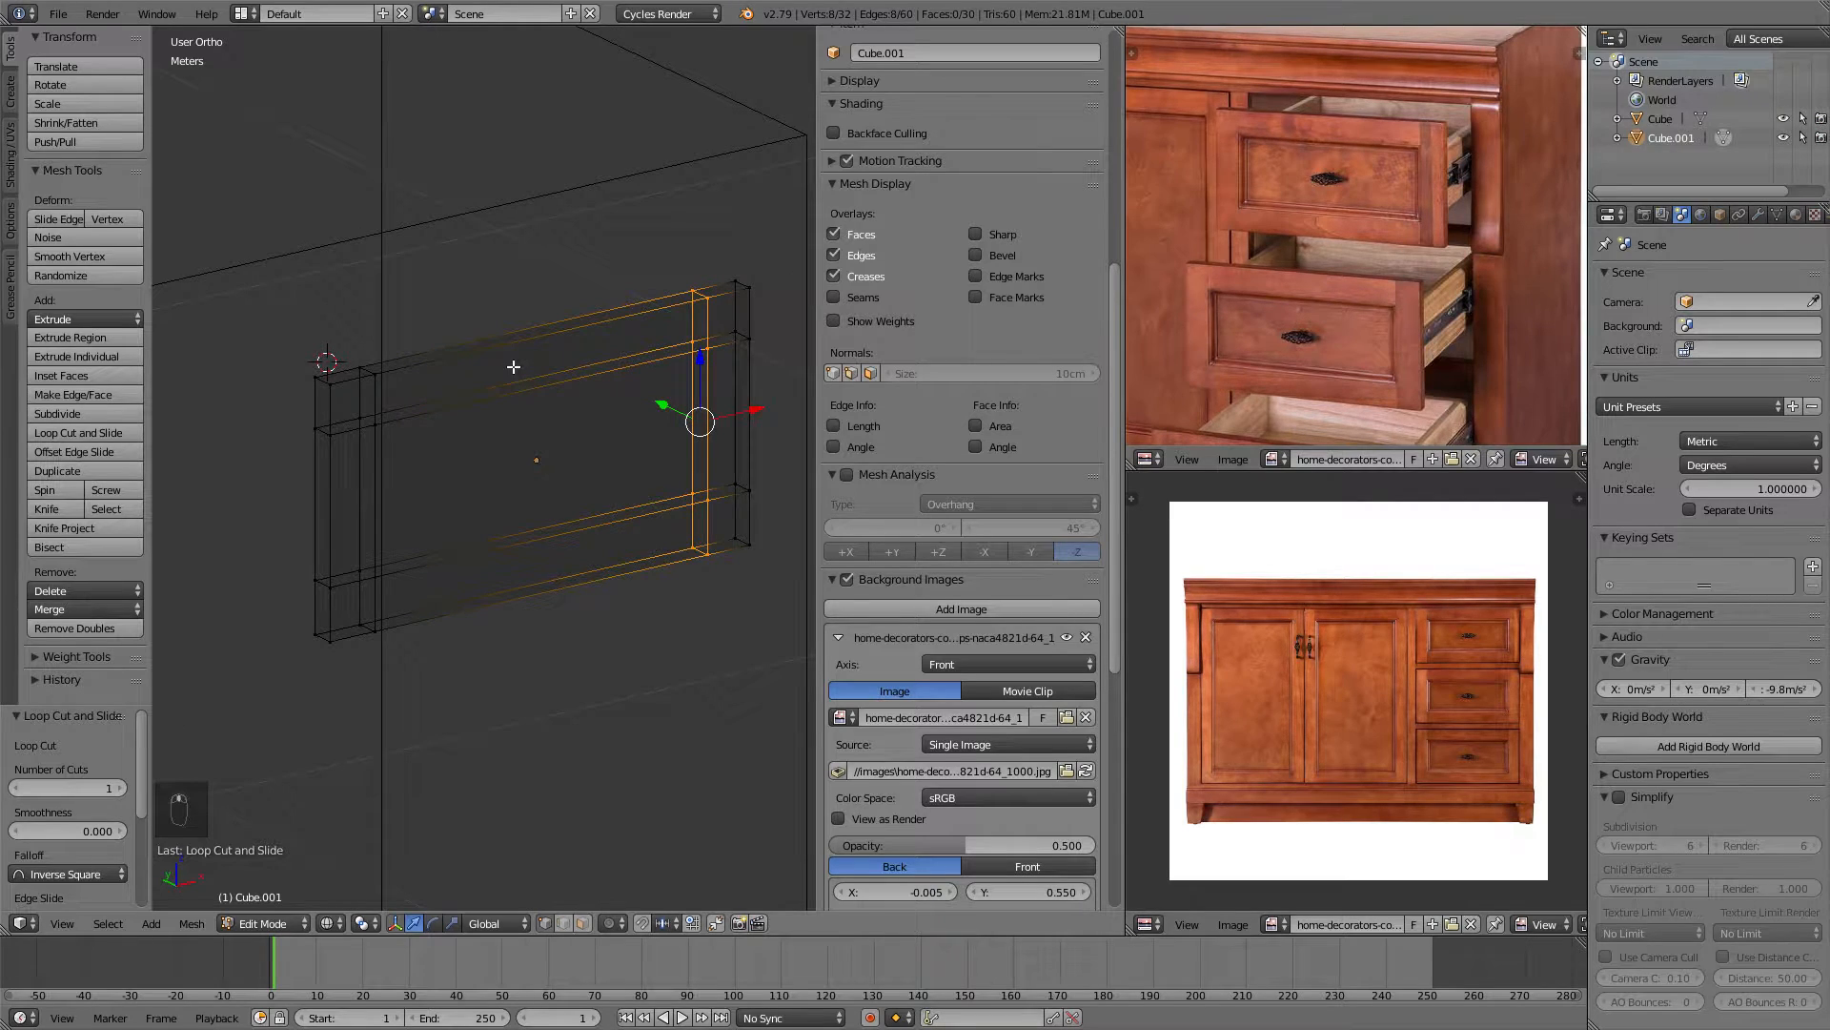
key(KP_5)
key(z)
mouse_move(432, 352)
middle_down()
mouse_move(559, 408)
mouse_move(541, 661)
middle_up()
click(582, 923)
middle_drag(574, 534, 544, 387)
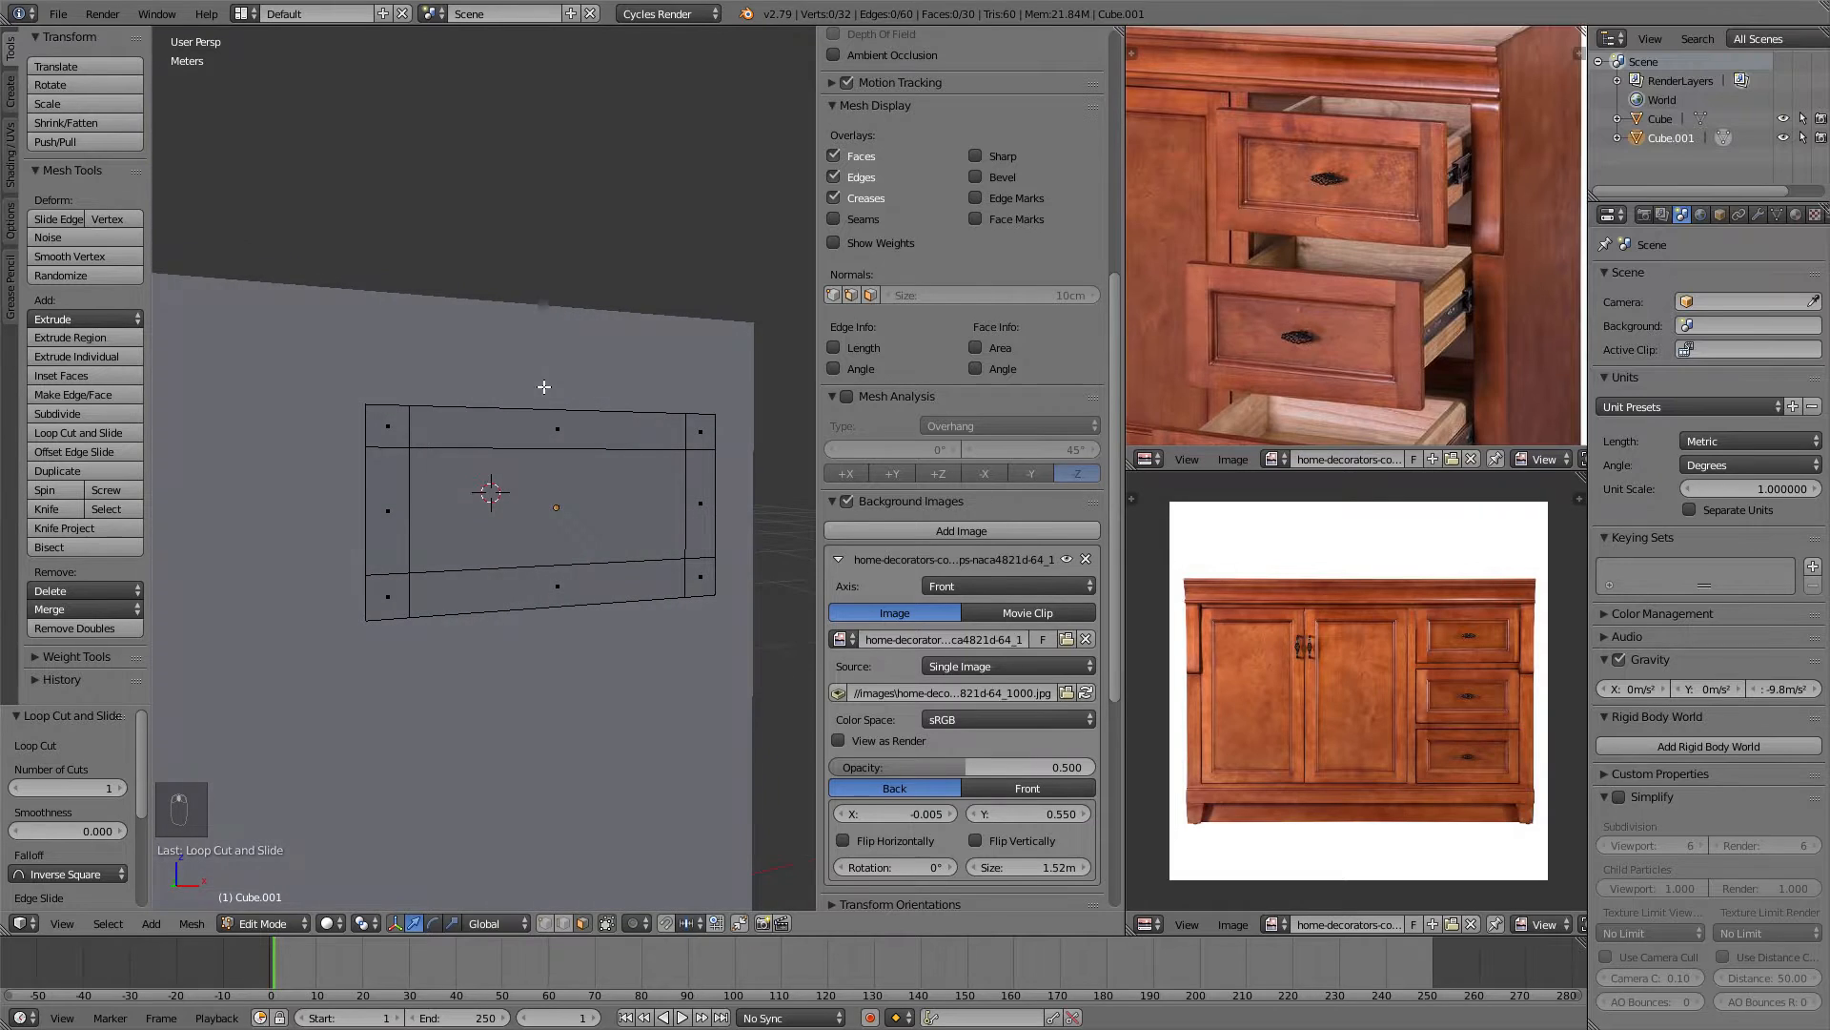
Select only the large centre face of the drawer front, inside the frame formed by the loop cuts.
click(398, 431)
shift+click(570, 432)
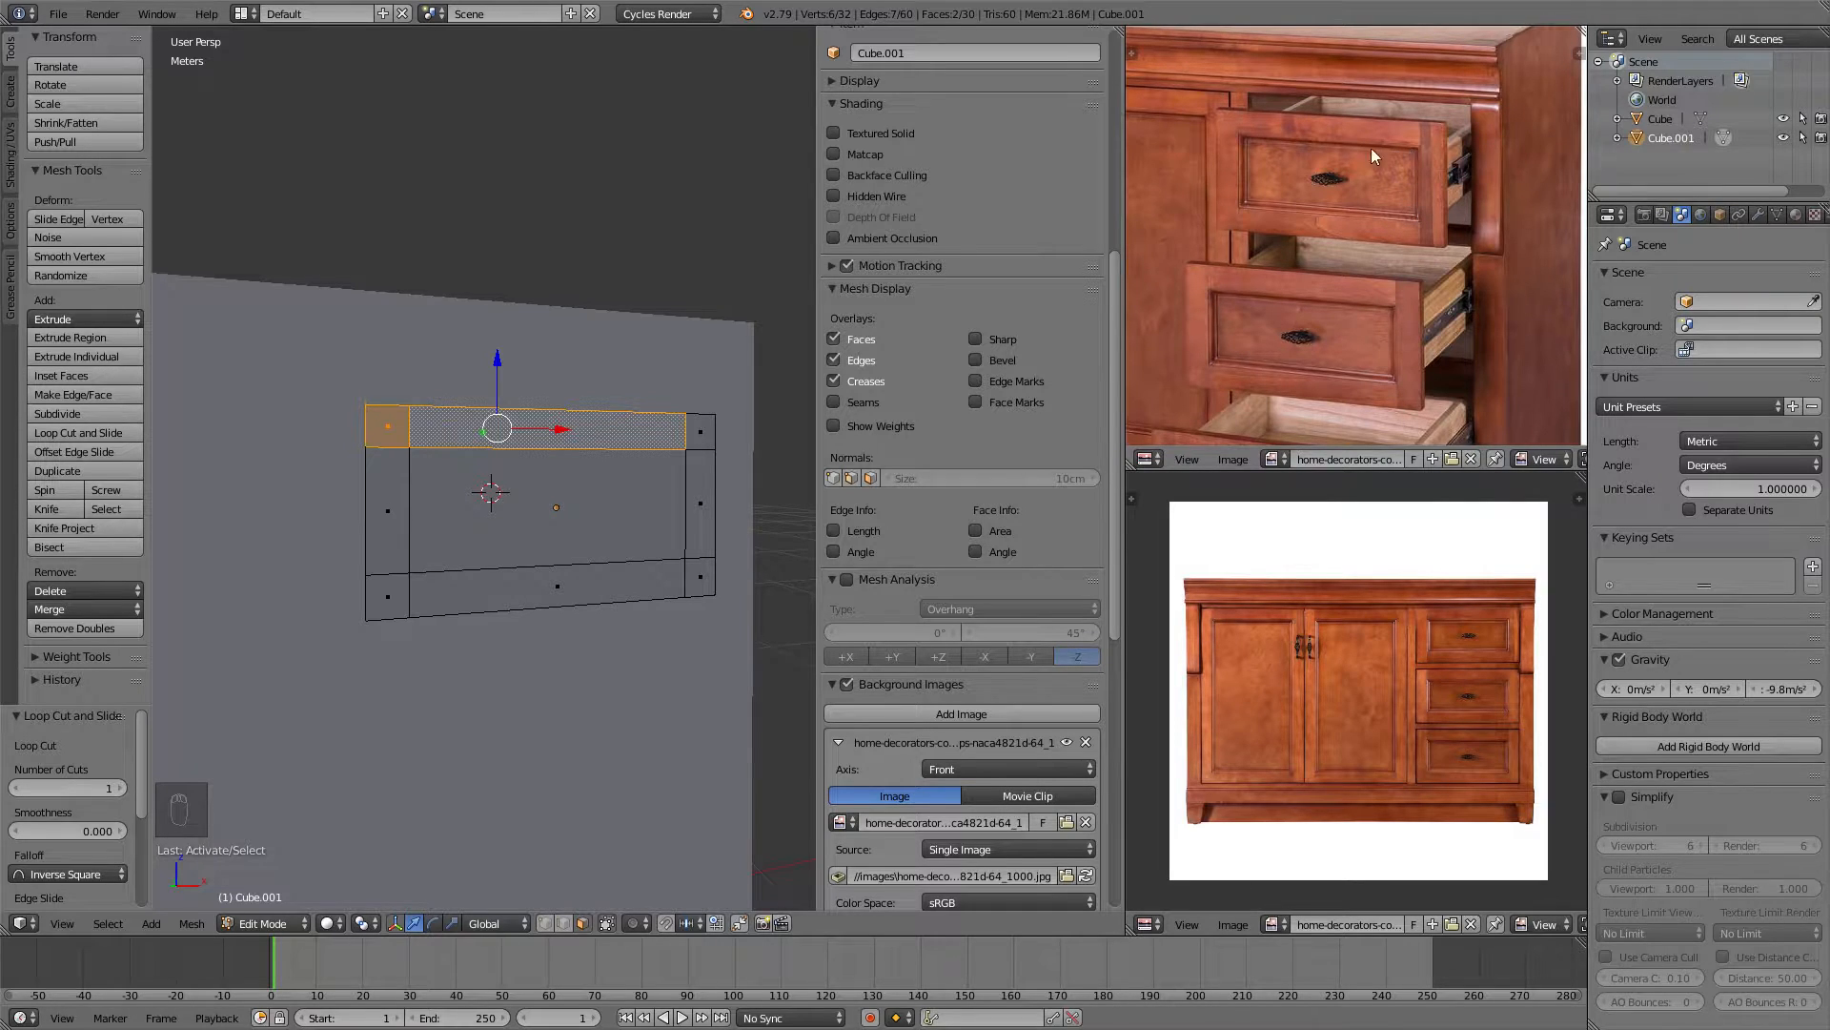
right_click(549, 496)
middle_drag(618, 395, 643, 438)
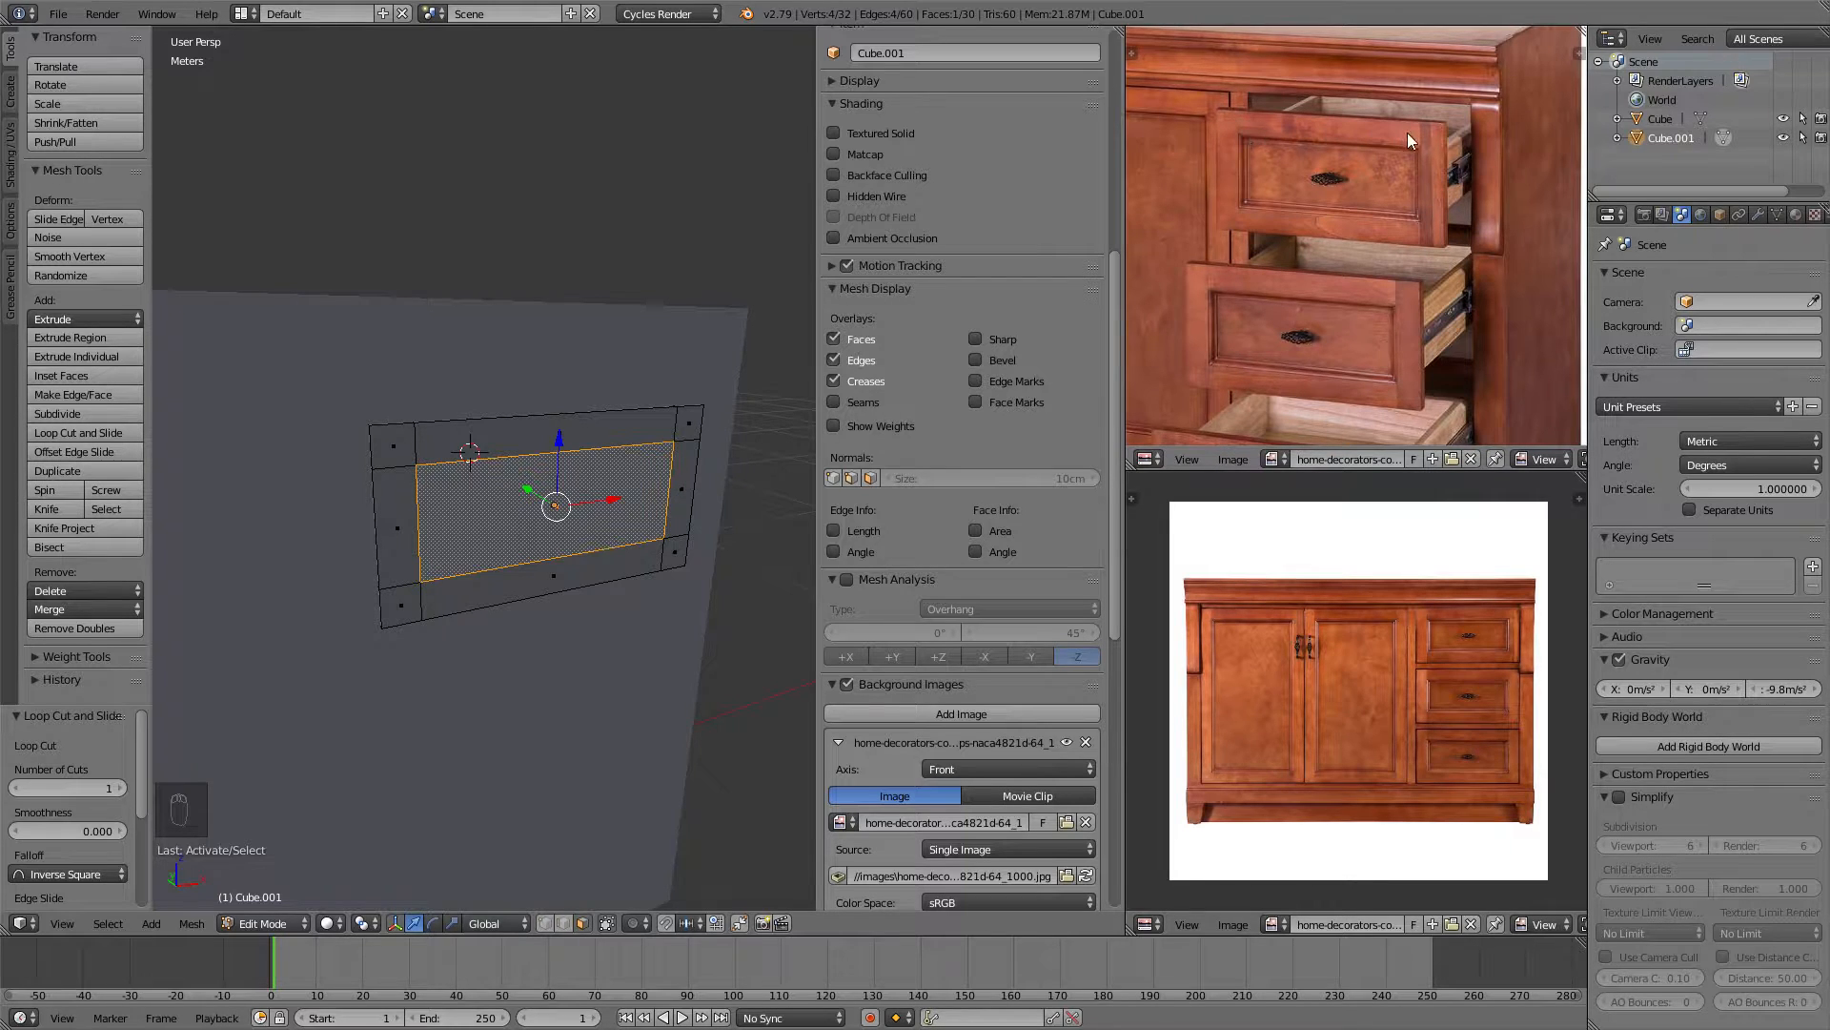
middle_drag(593, 319, 531, 322)
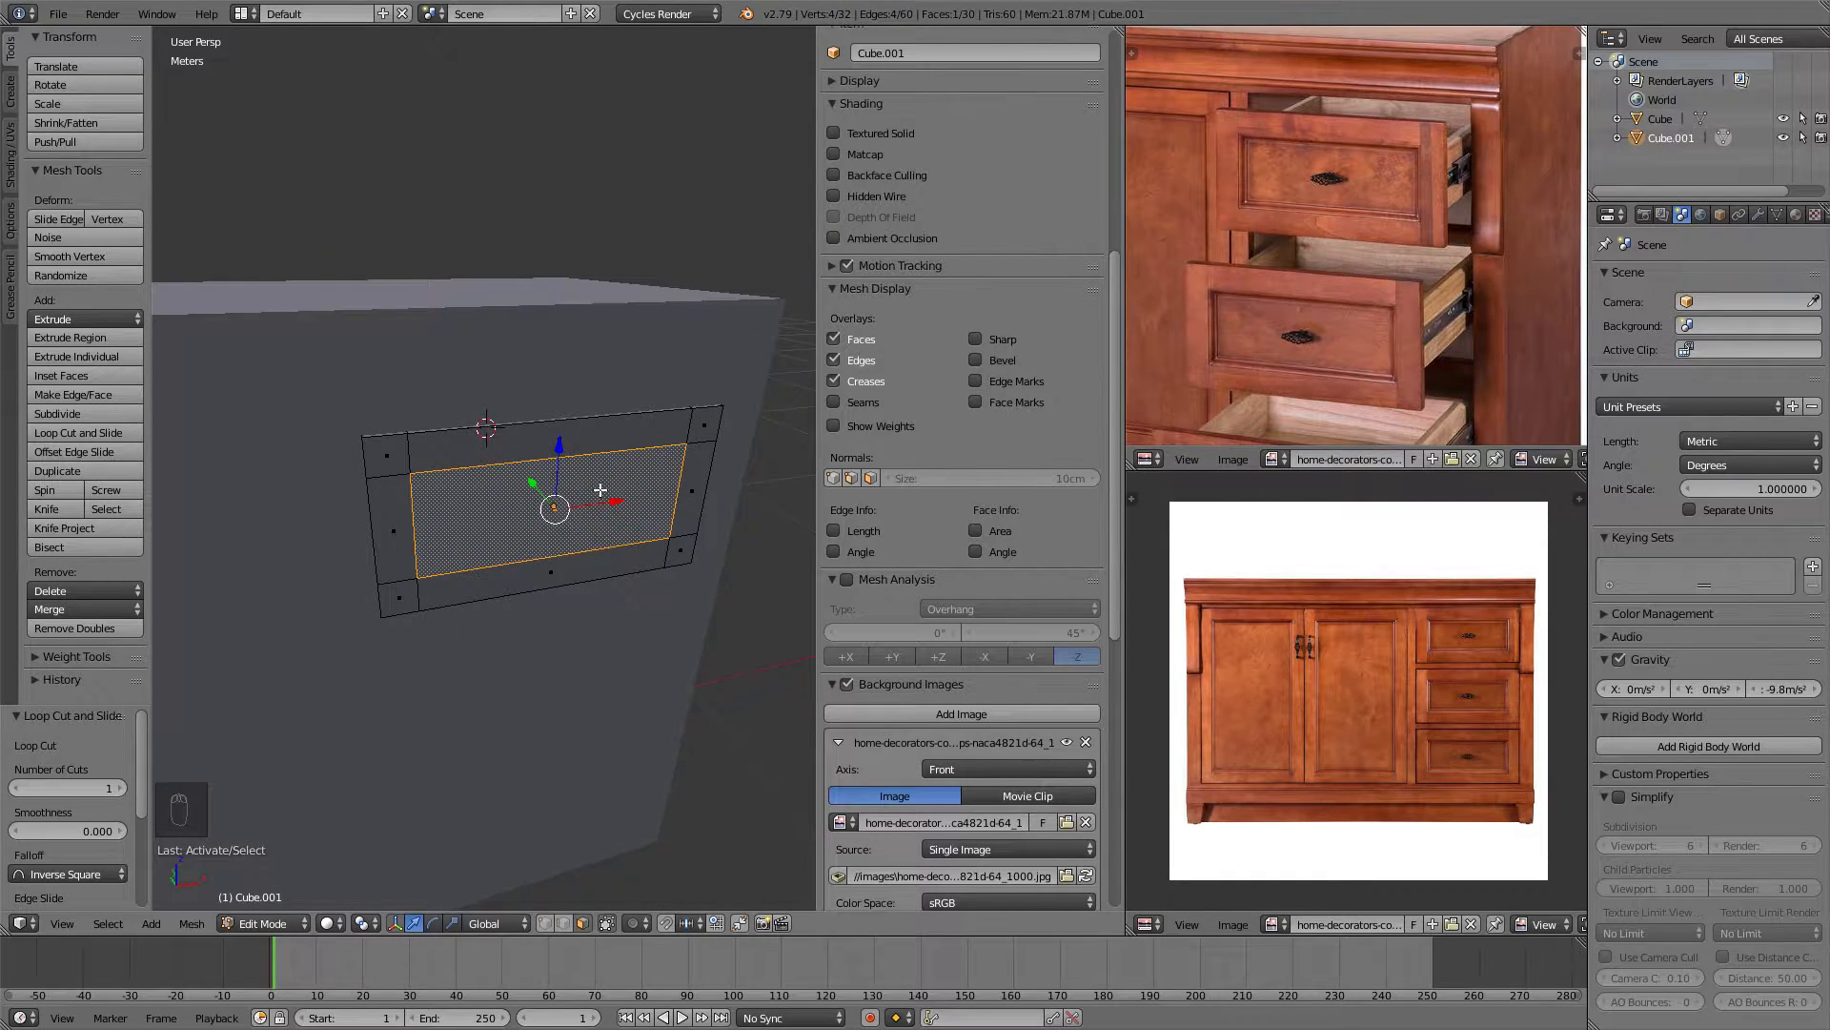
Inspect the drawer front's thickness from the top in wireframe and maximize the 3D view.
key(KP_7)
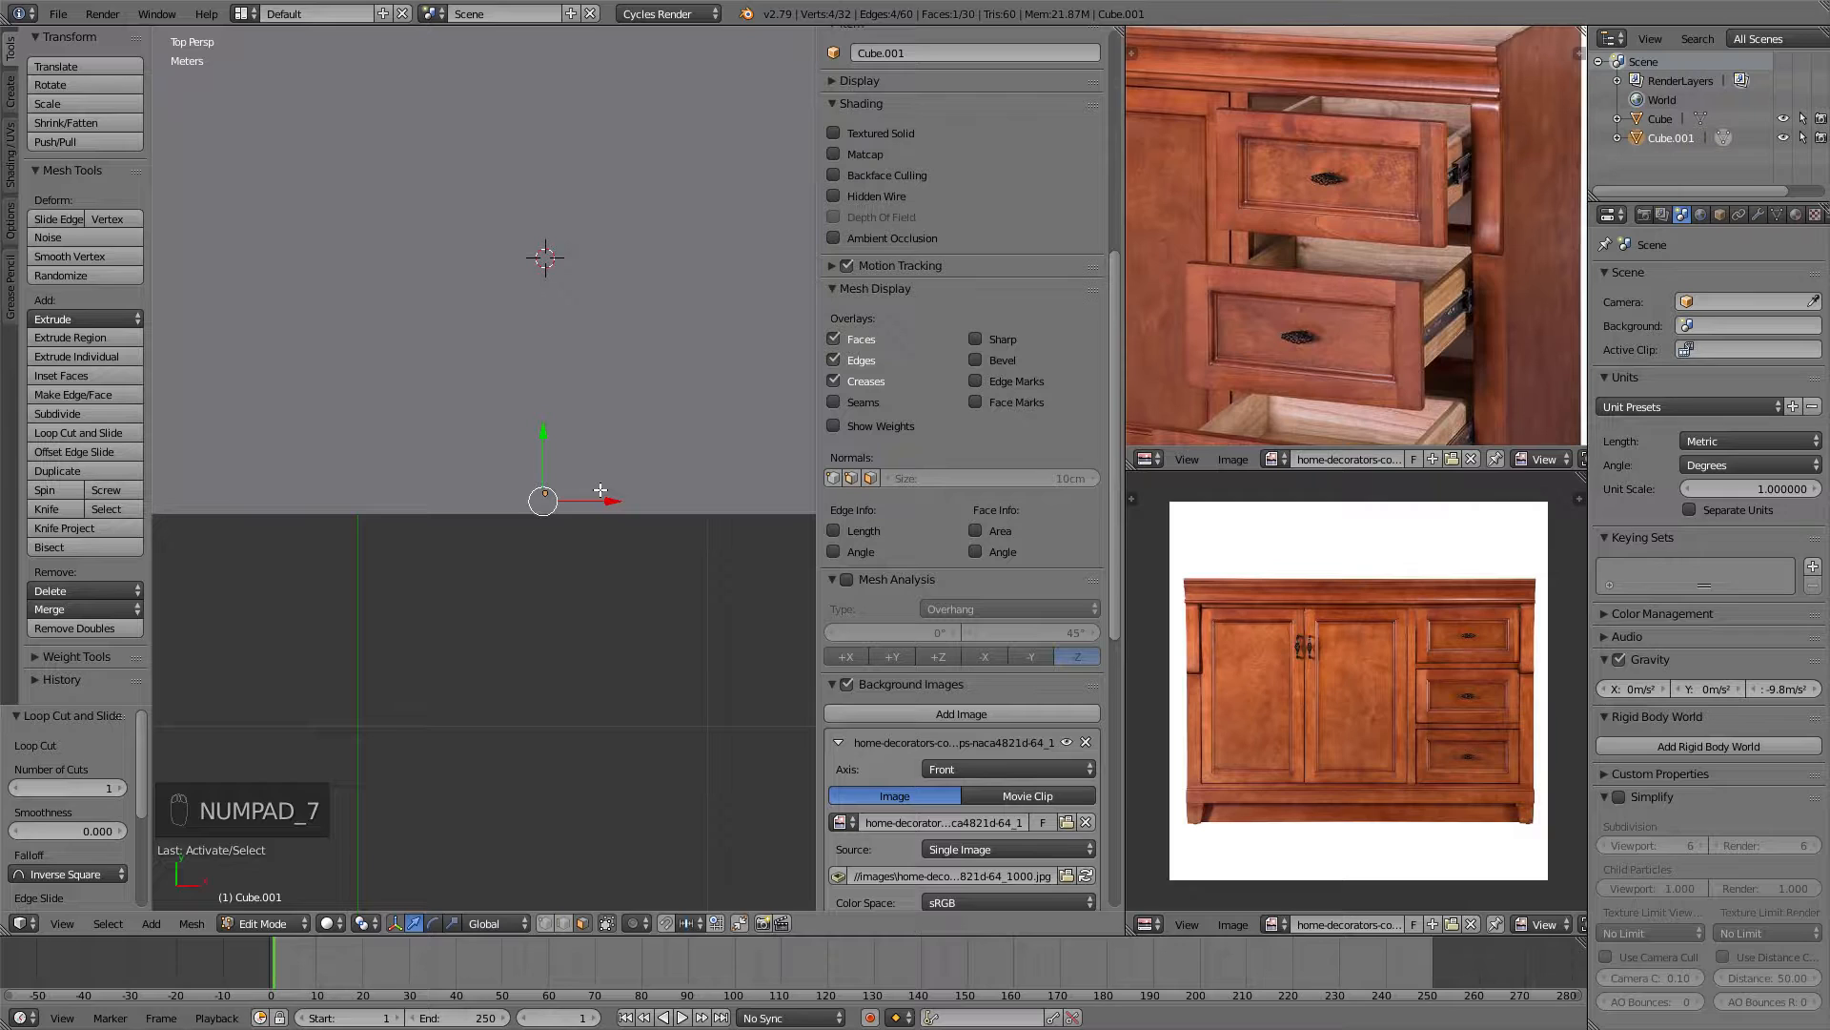
key(KP_5)
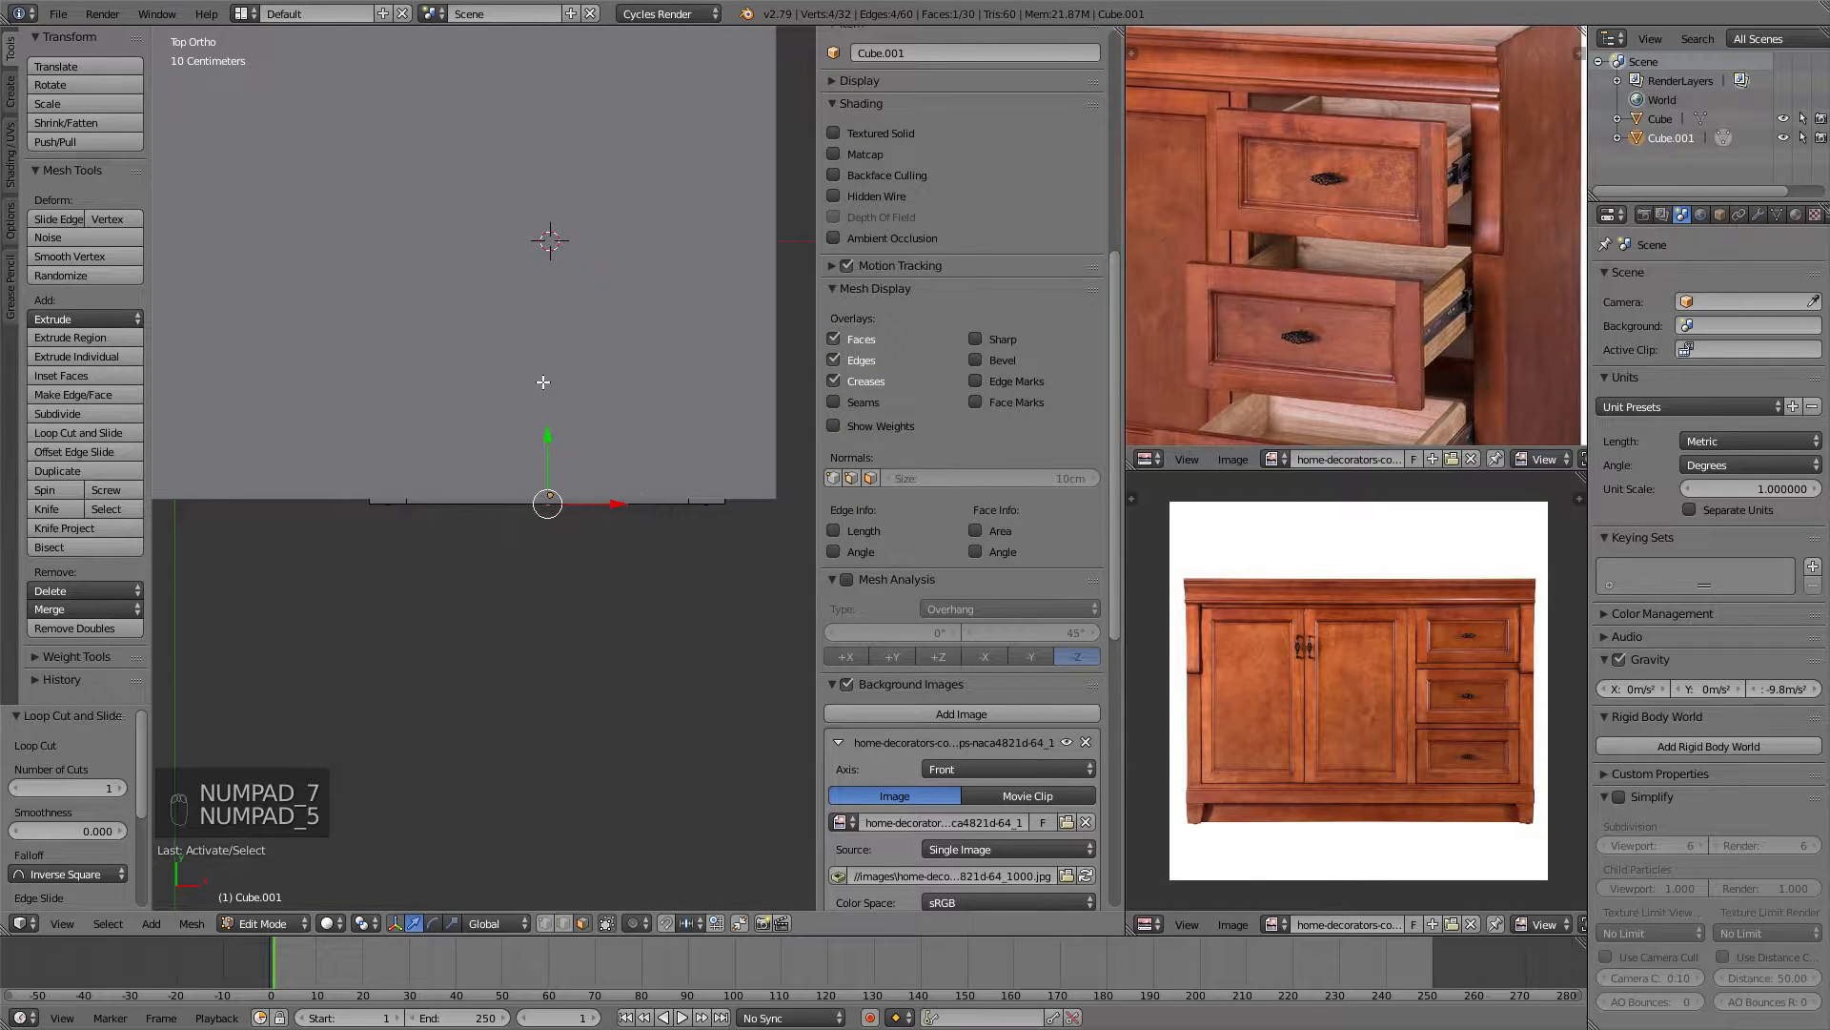
key(z)
scroll(572, 400, up, 3)
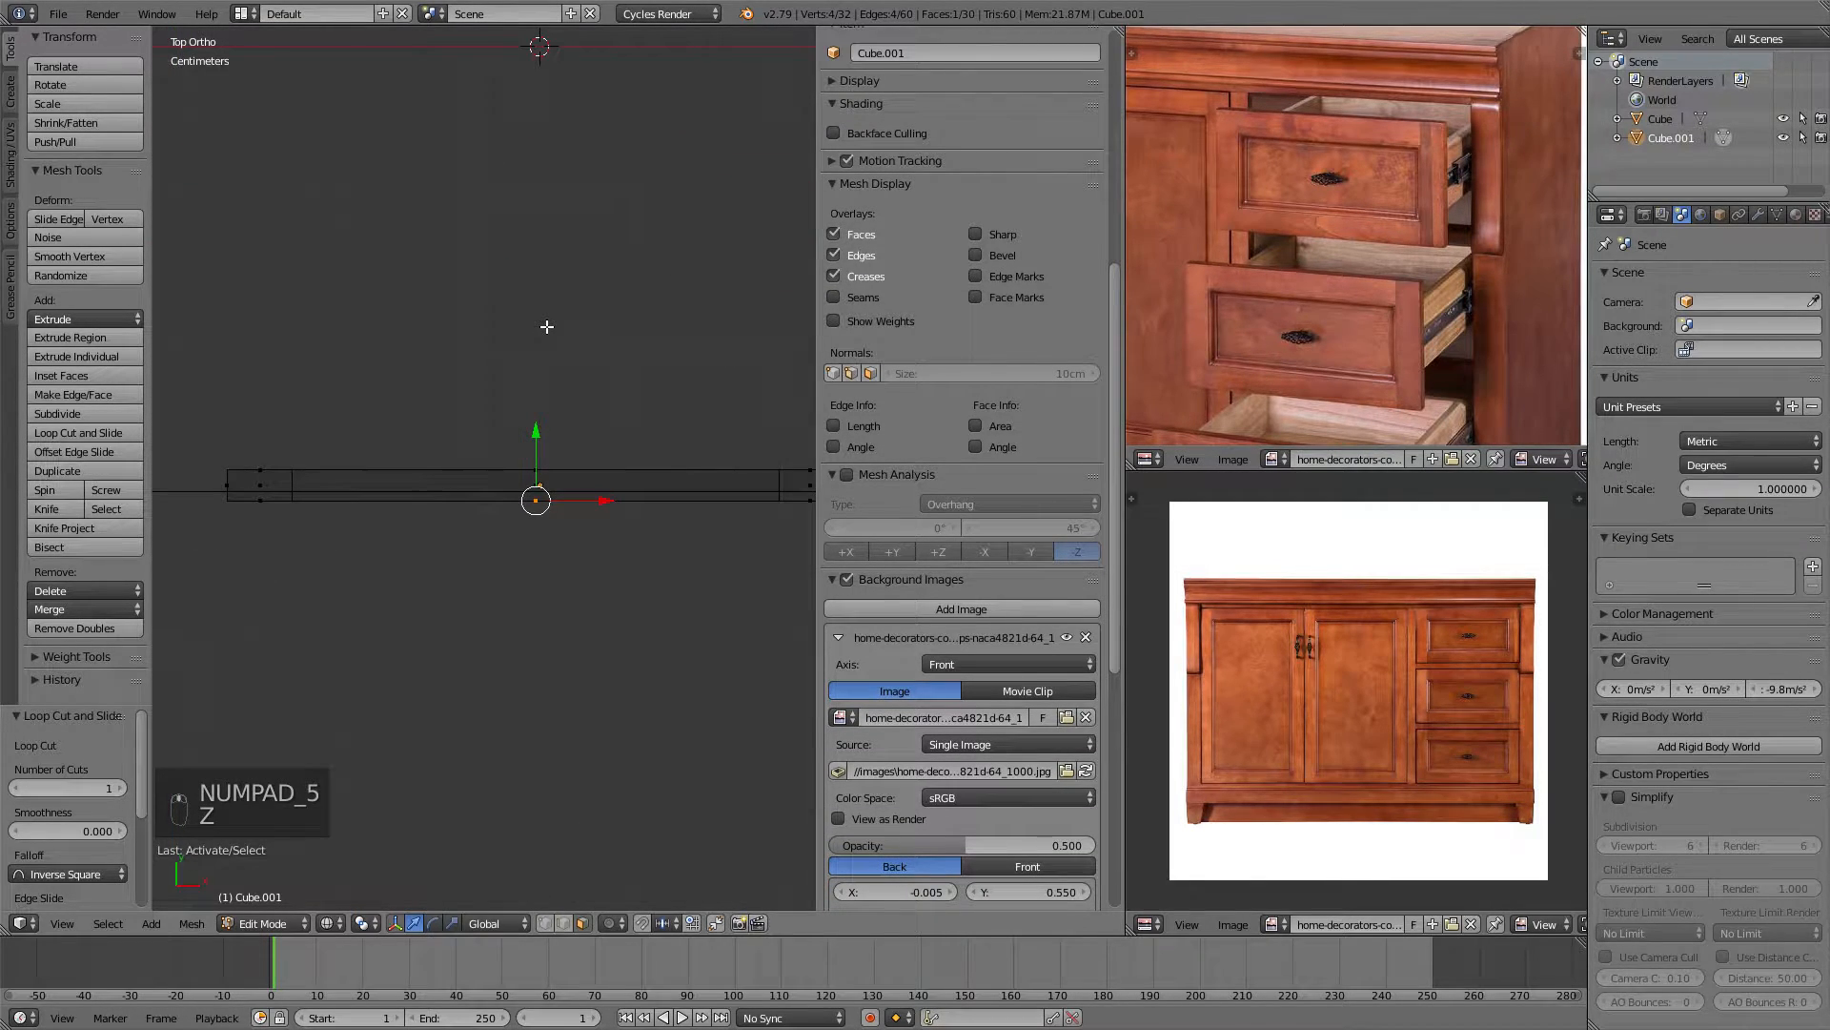
key(ctrl+Up)
scroll(646, 296, up, 2)
shift+middle_drag(753, 347, 761, 301)
scroll(772, 329, down, 1)
Extrude the drawer front's centre face inward by about 1.05 cm in solid perspective view.
mouse_move(820, 501)
middle_down()
mouse_move(759, 457)
mouse_move(868, 515)
mouse_move(918, 630)
mouse_move(1001, 400)
mouse_move(944, 311)
mouse_move(974, 437)
middle_up()
key(KP_5)
key(z)
key(e)
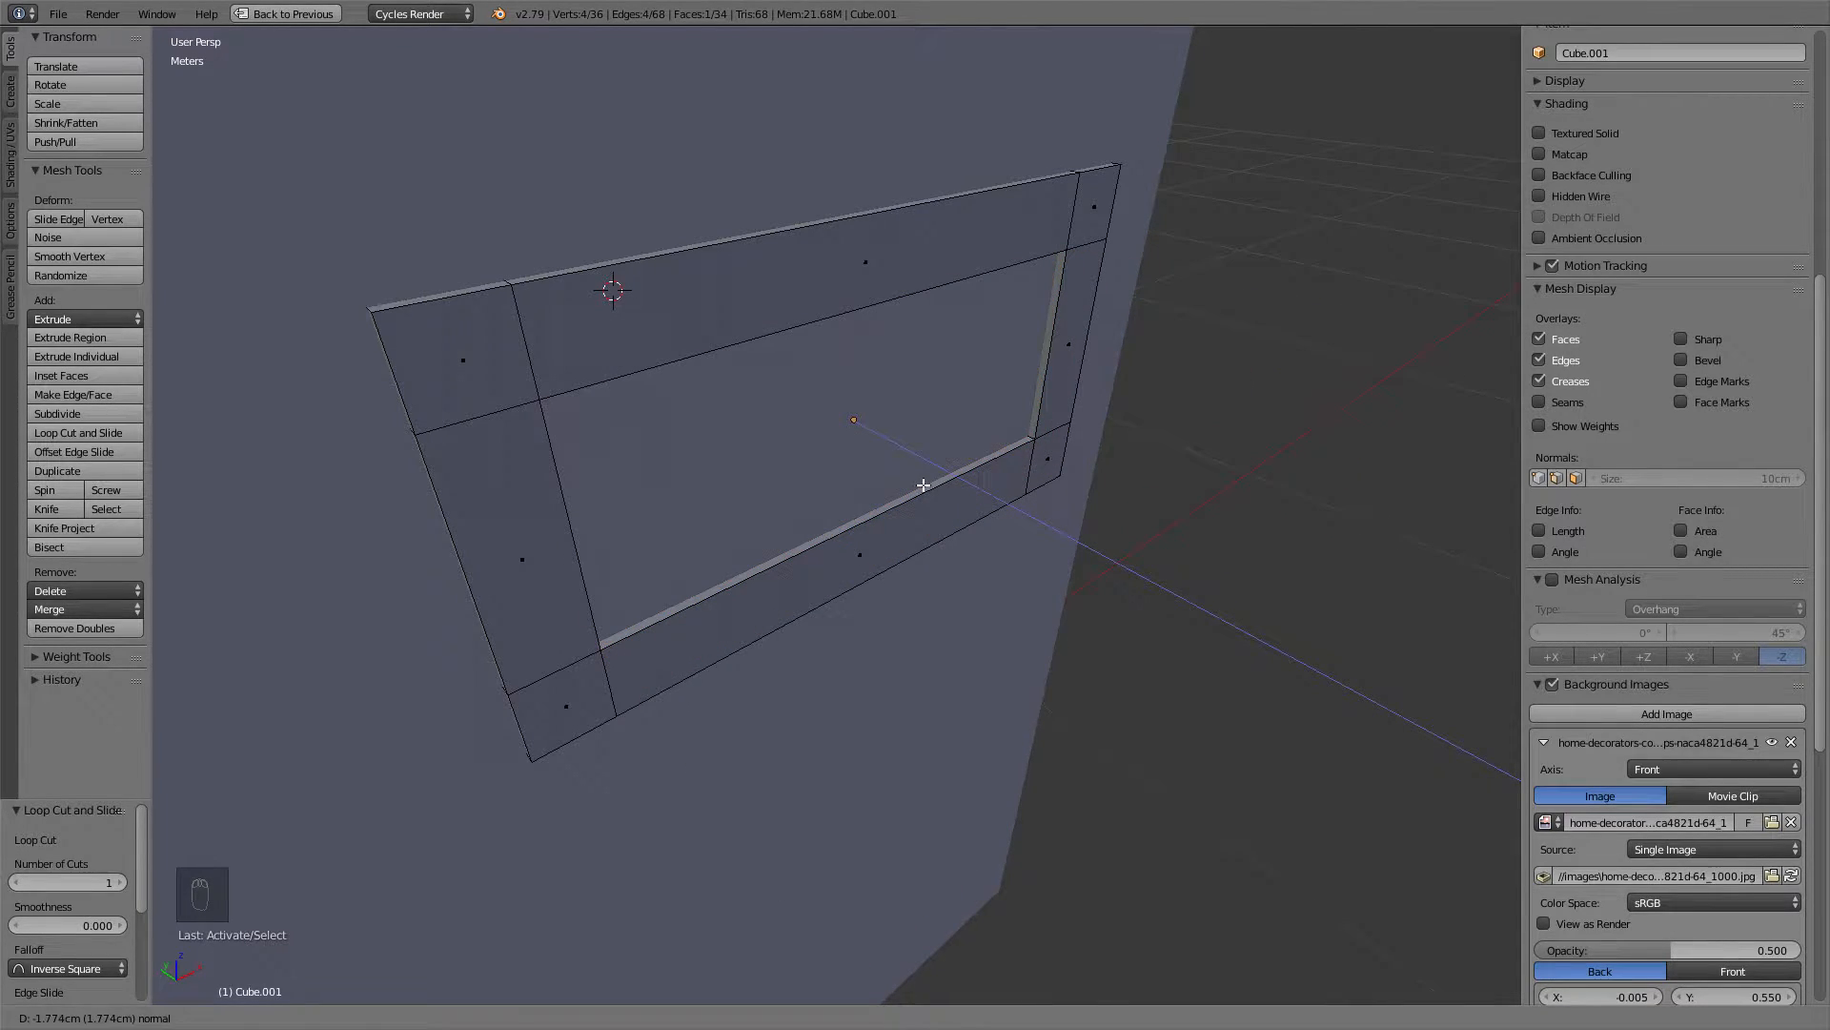
click(932, 486)
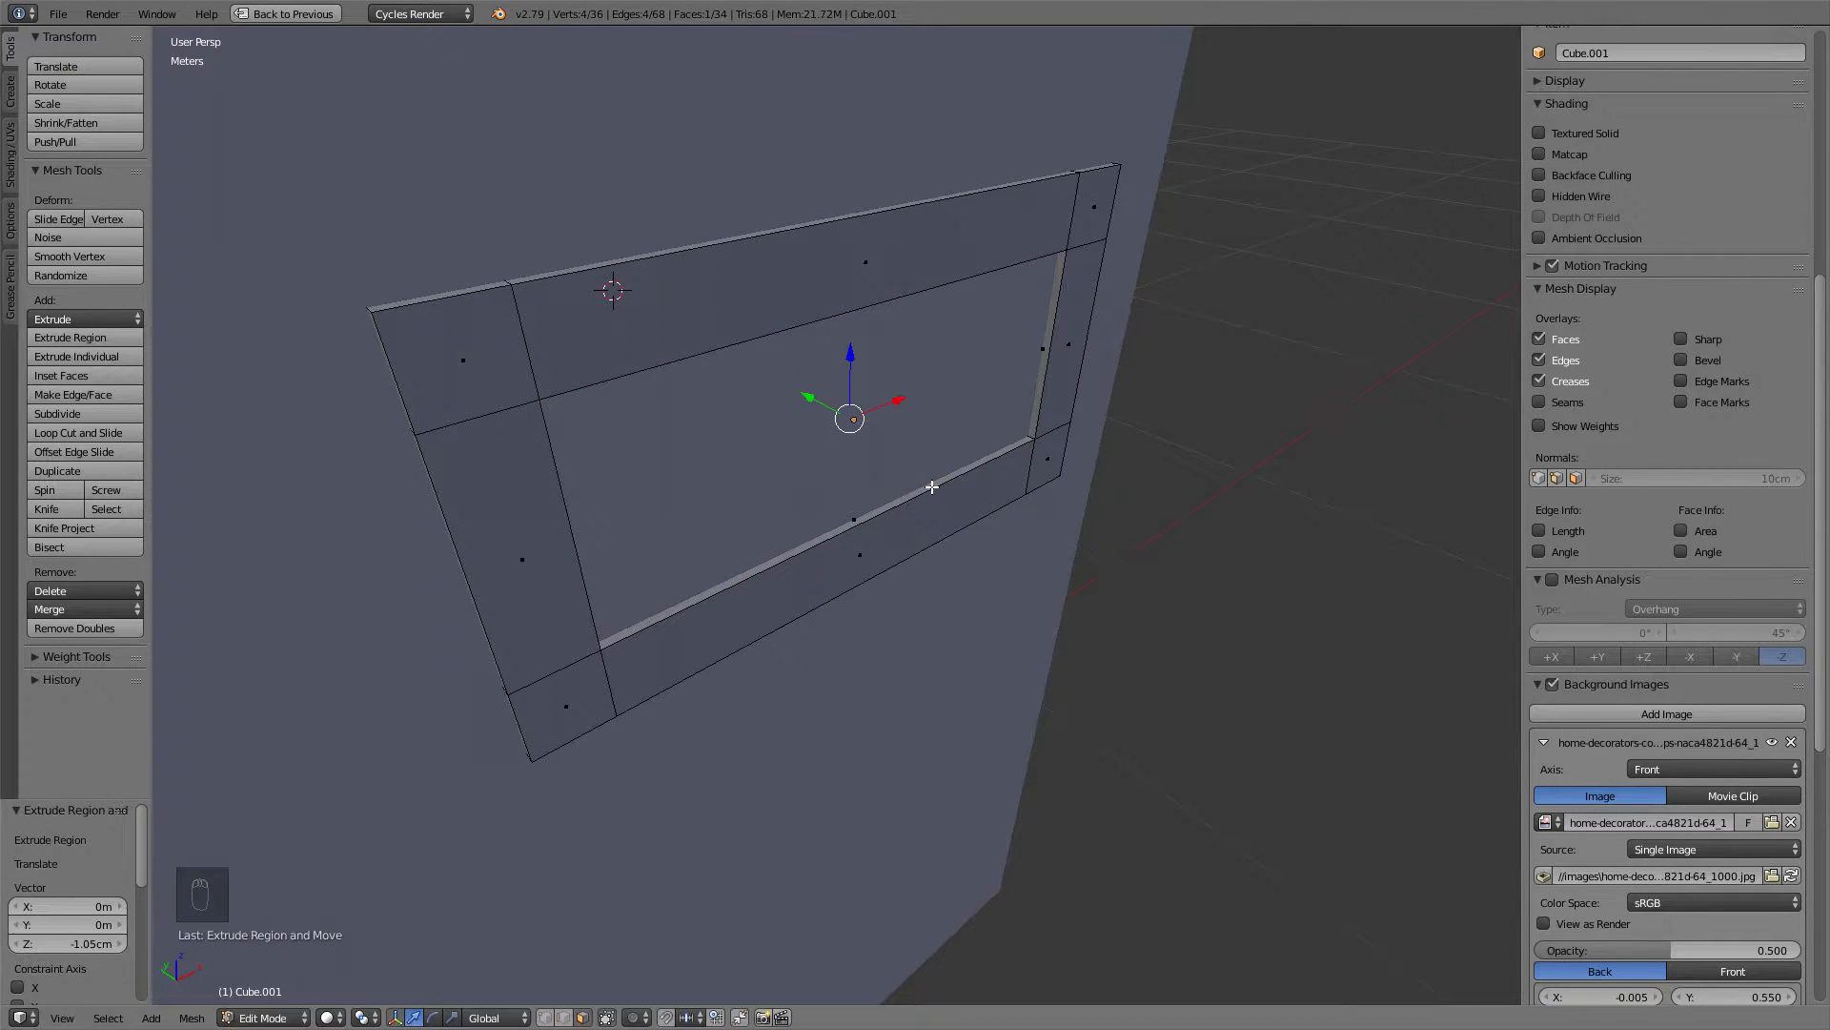
scroll(1112, 442, down, 5)
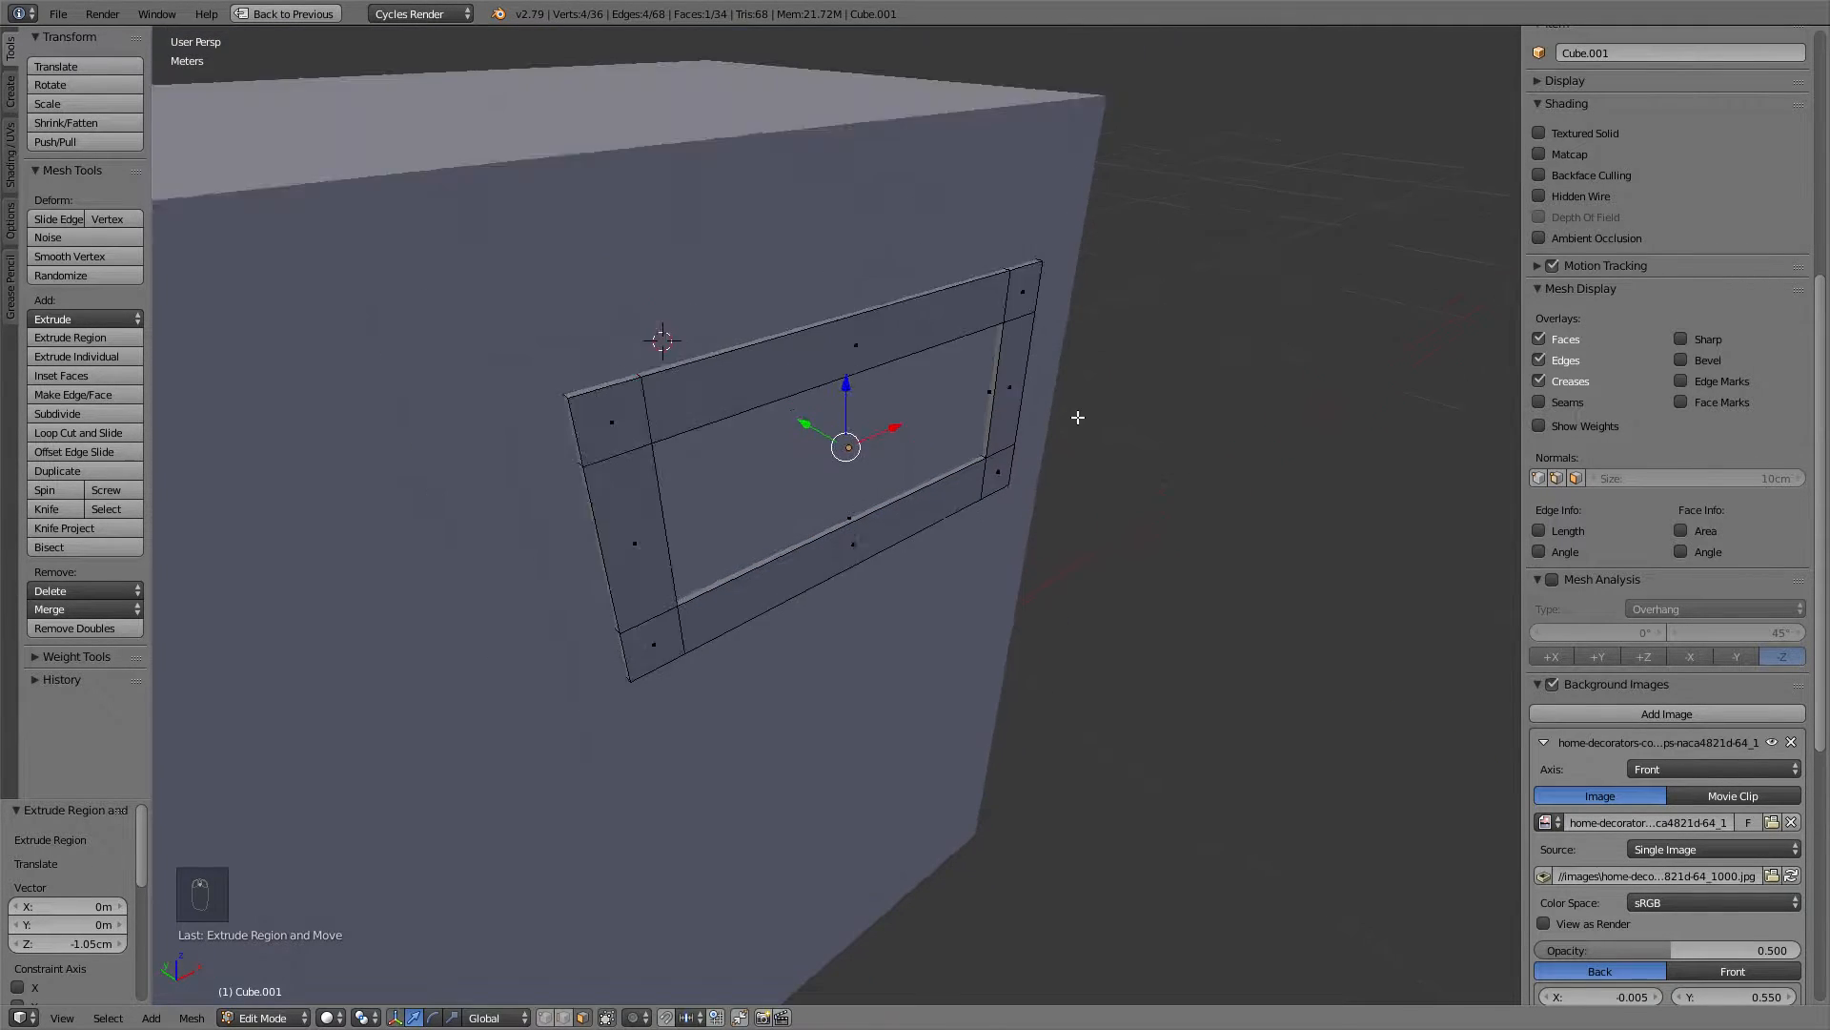
Return to Object Mode and hide the base cube to leave the drawer front on its own.
key(Tab)
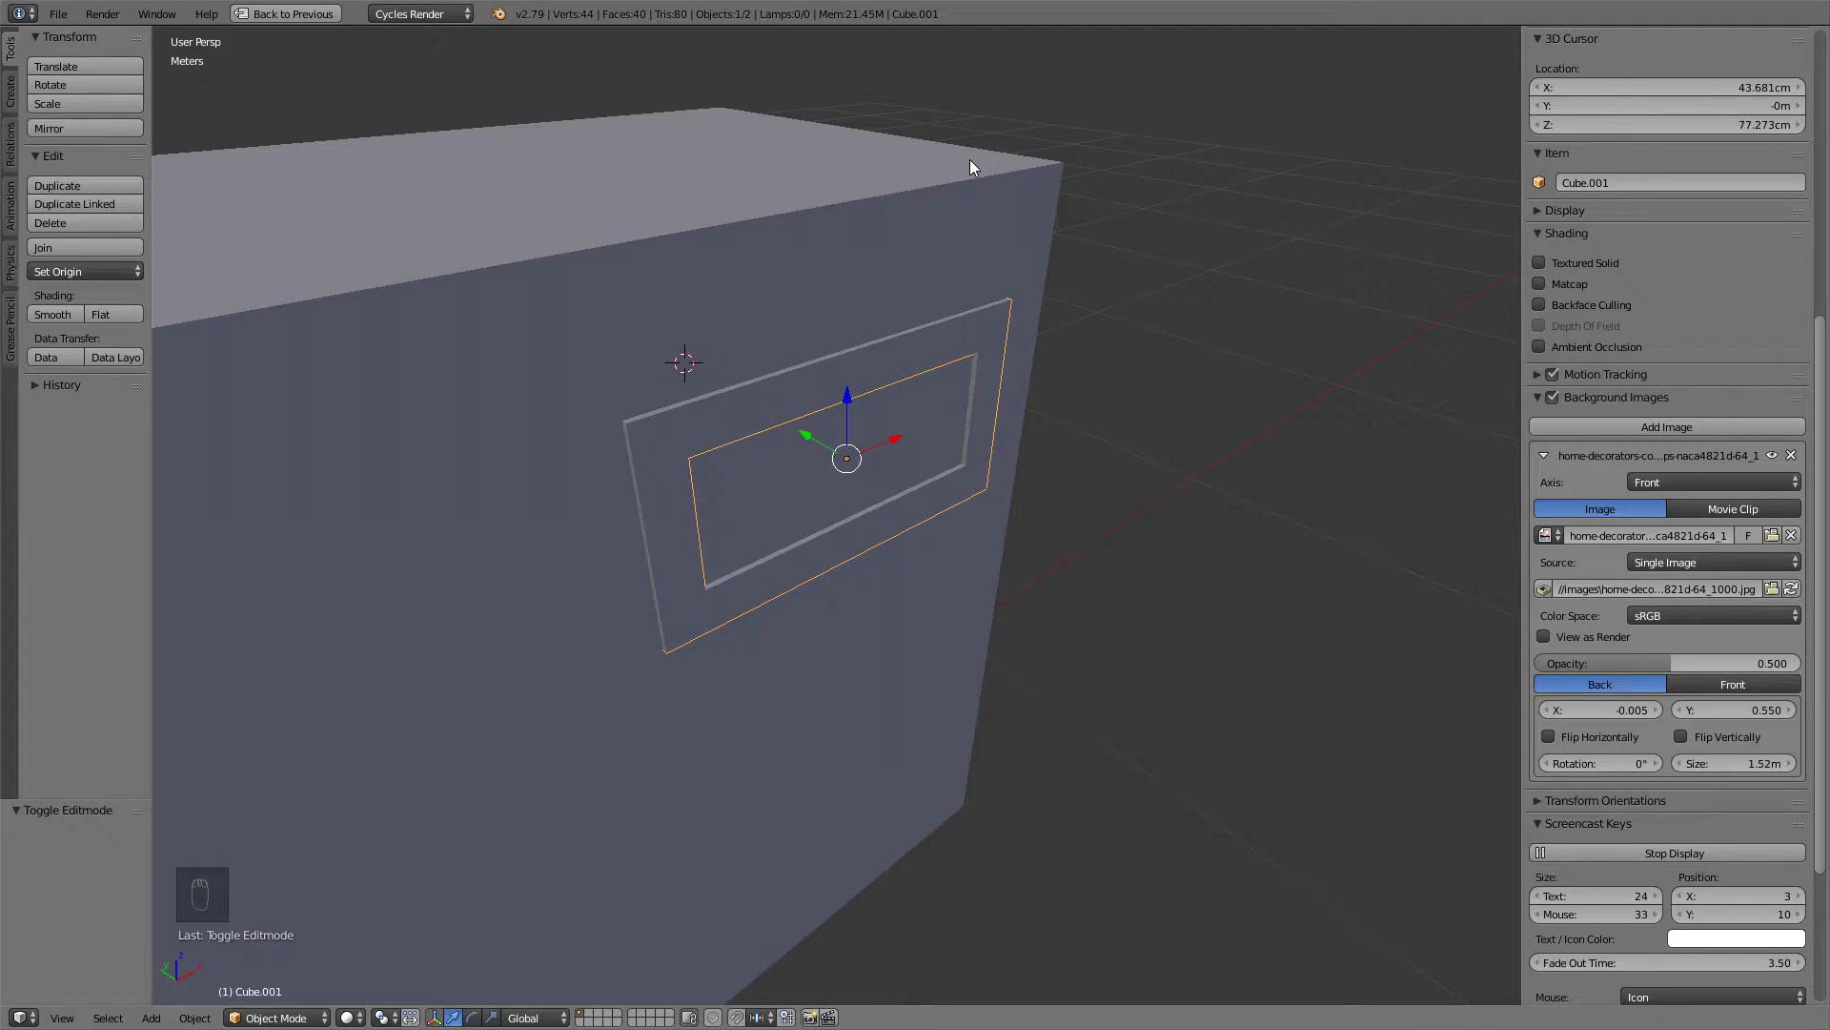
right_click(861, 194)
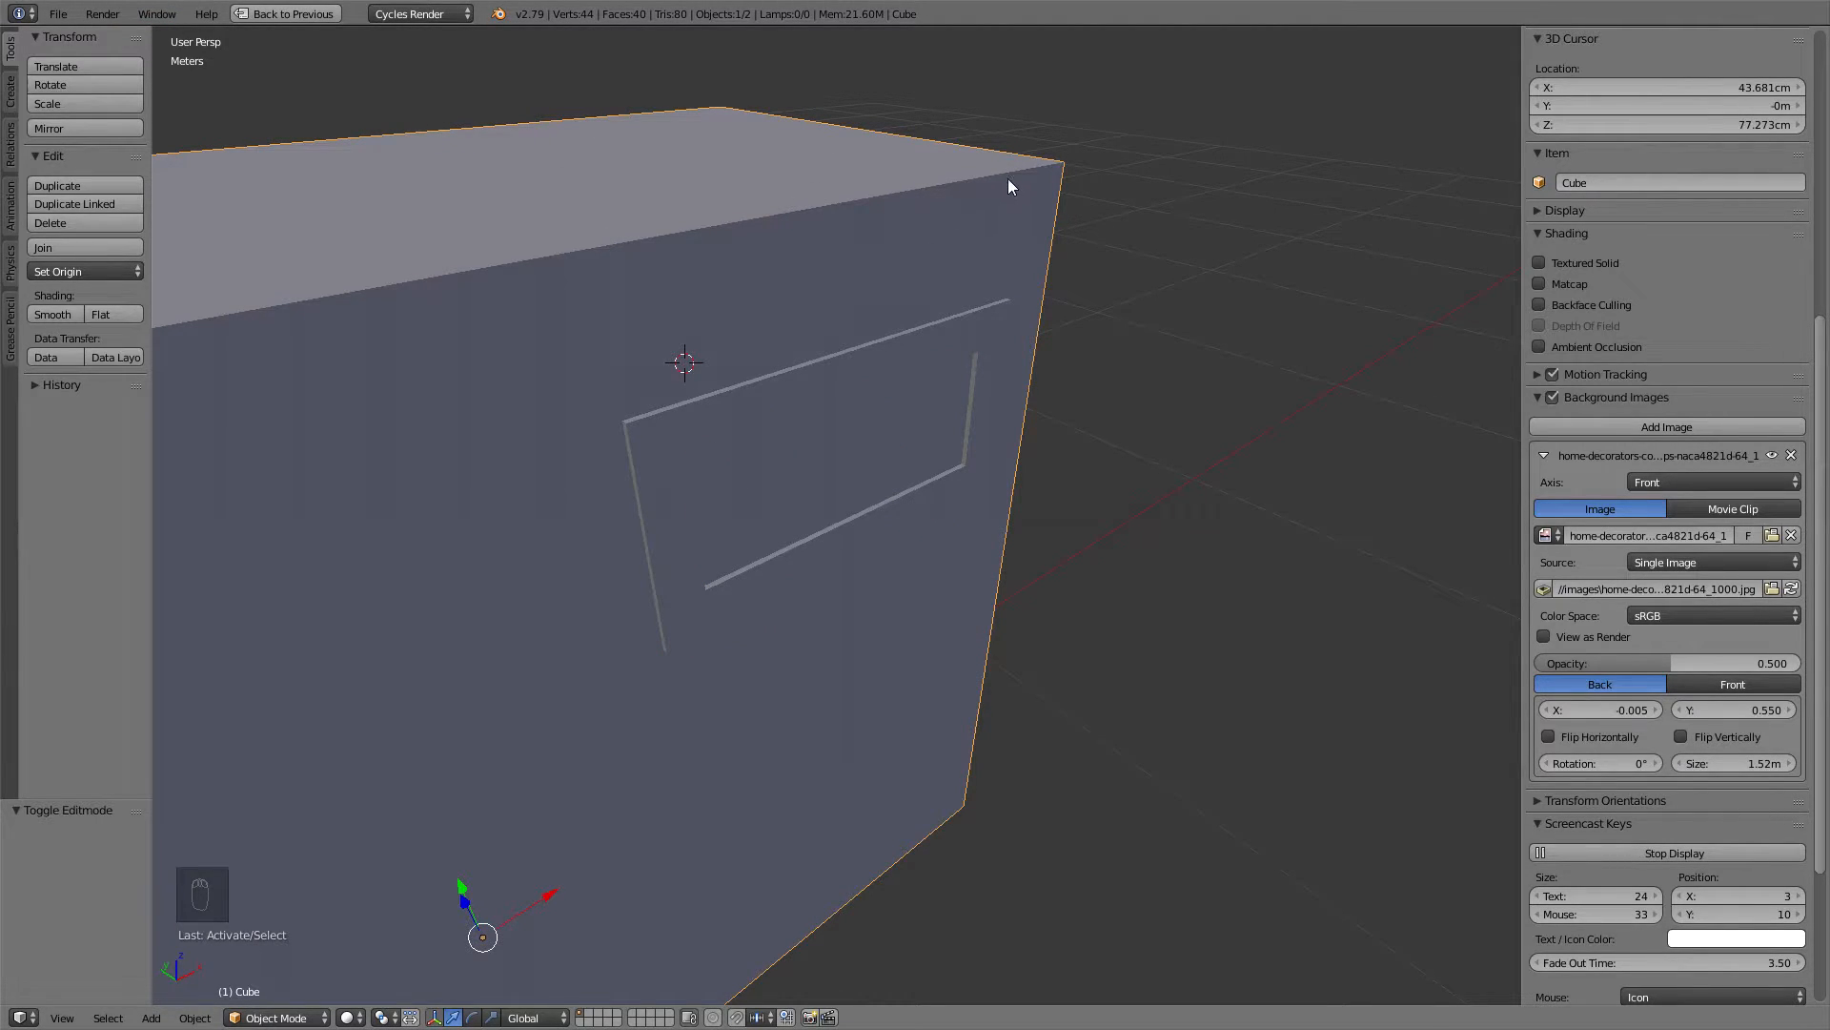
key(h)
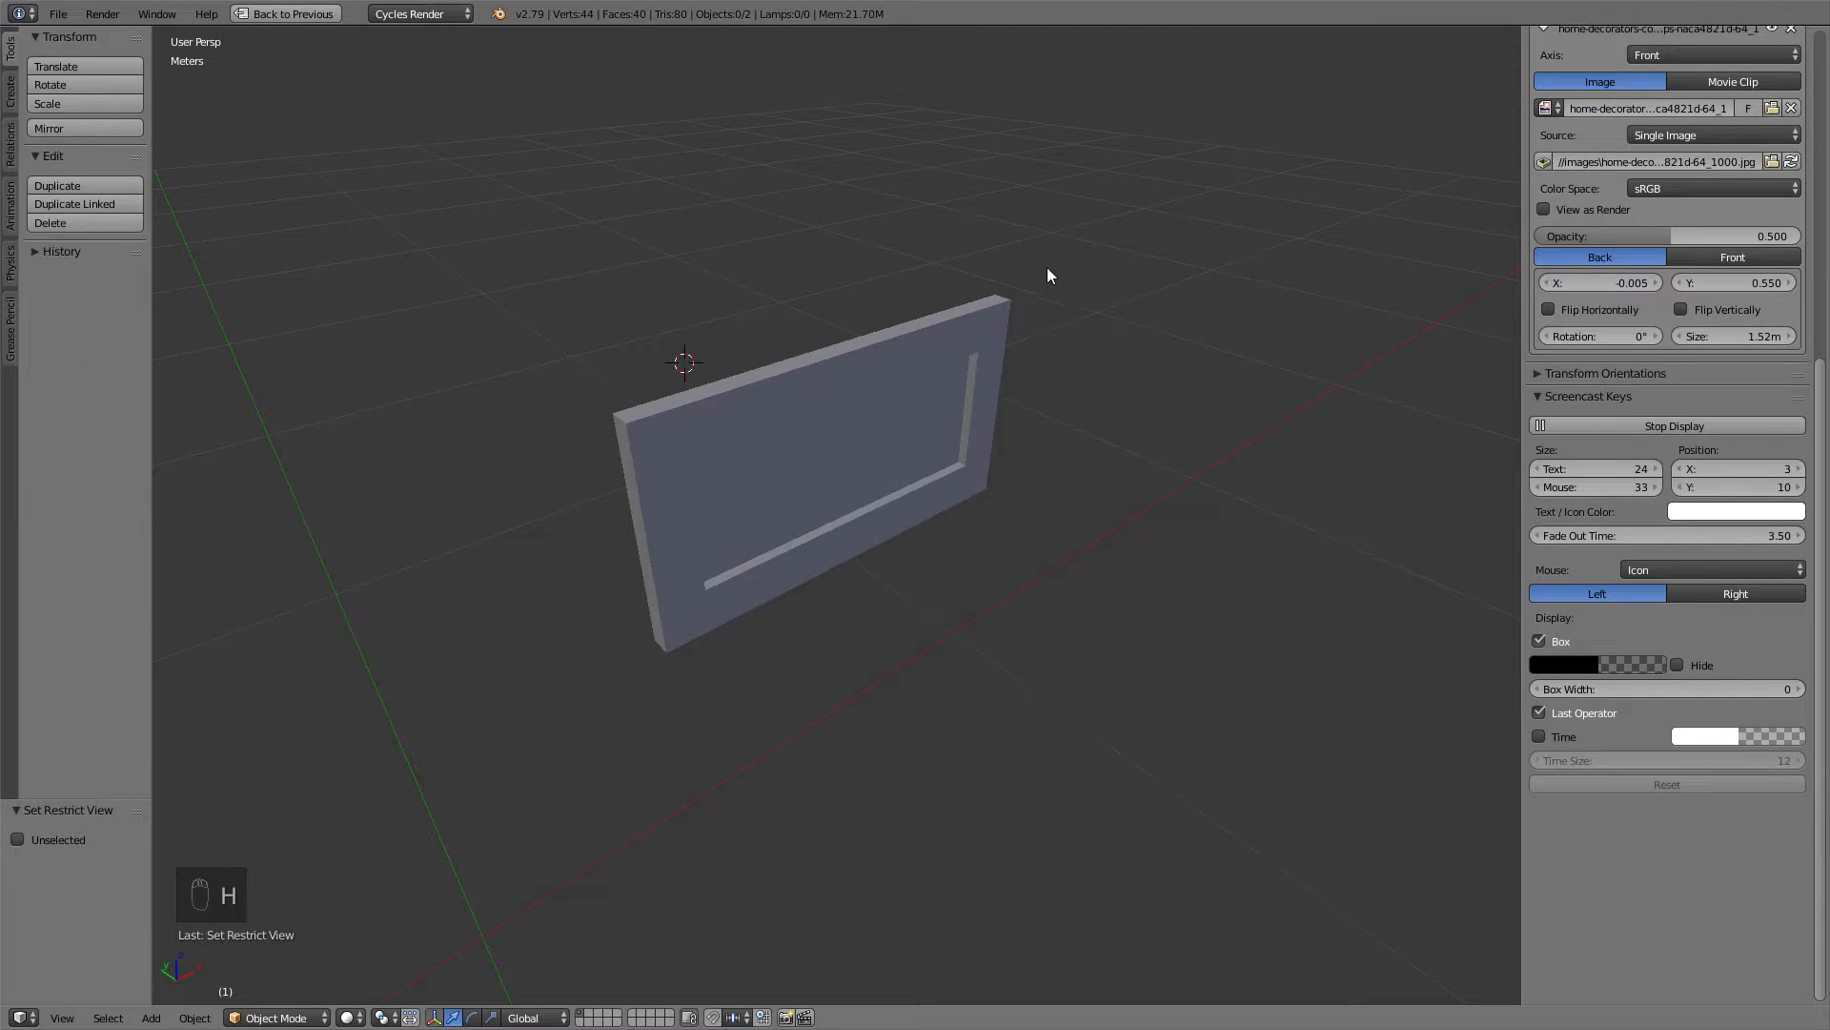
middle_drag(677, 261, 898, 221)
Move the drawer front's recessed centre face about -2.42 mm along Y, using the top orthographic wireframe view.
right_click(917, 412)
mouse_move(1049, 414)
middle_down()
mouse_move(757, 339)
mouse_move(531, 376)
mouse_move(781, 352)
mouse_move(938, 395)
mouse_move(1117, 388)
mouse_move(1026, 389)
middle_up()
key(Tab)
key(Tab)
key(Tab)
key(KP_7)
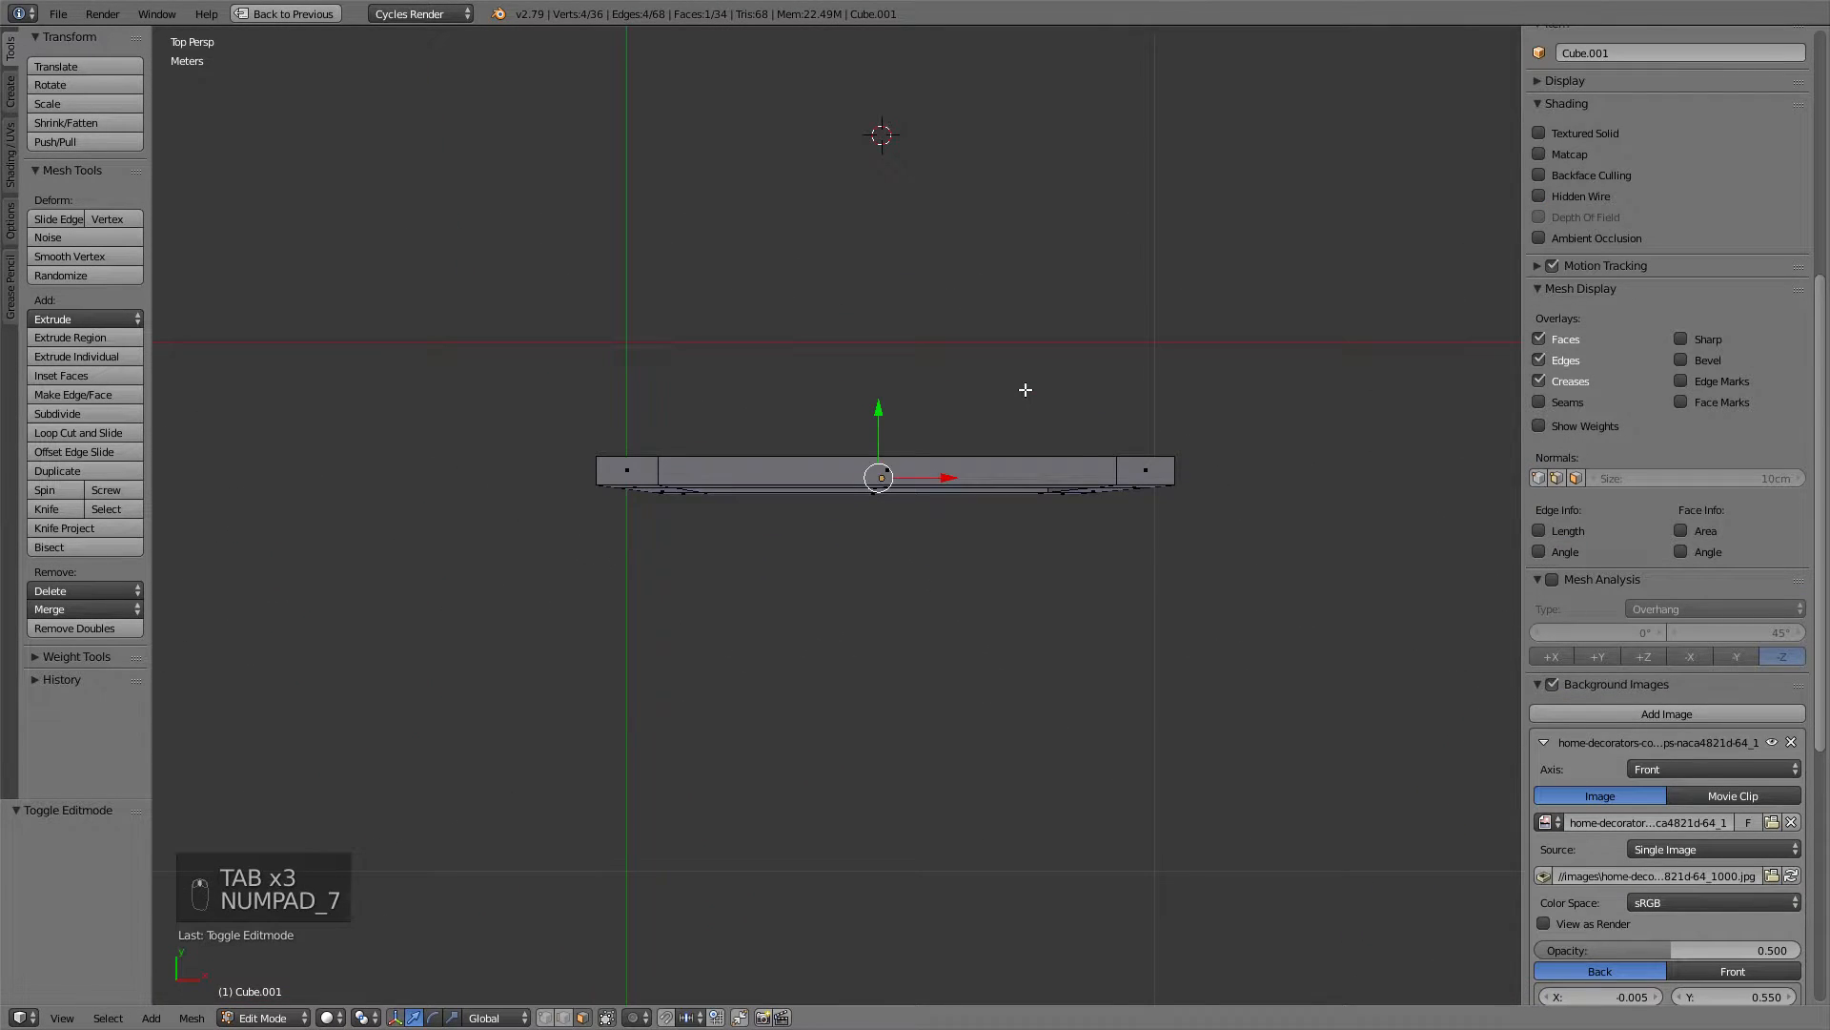
key(KP_5)
key(z)
scroll(488, 389, up, 4)
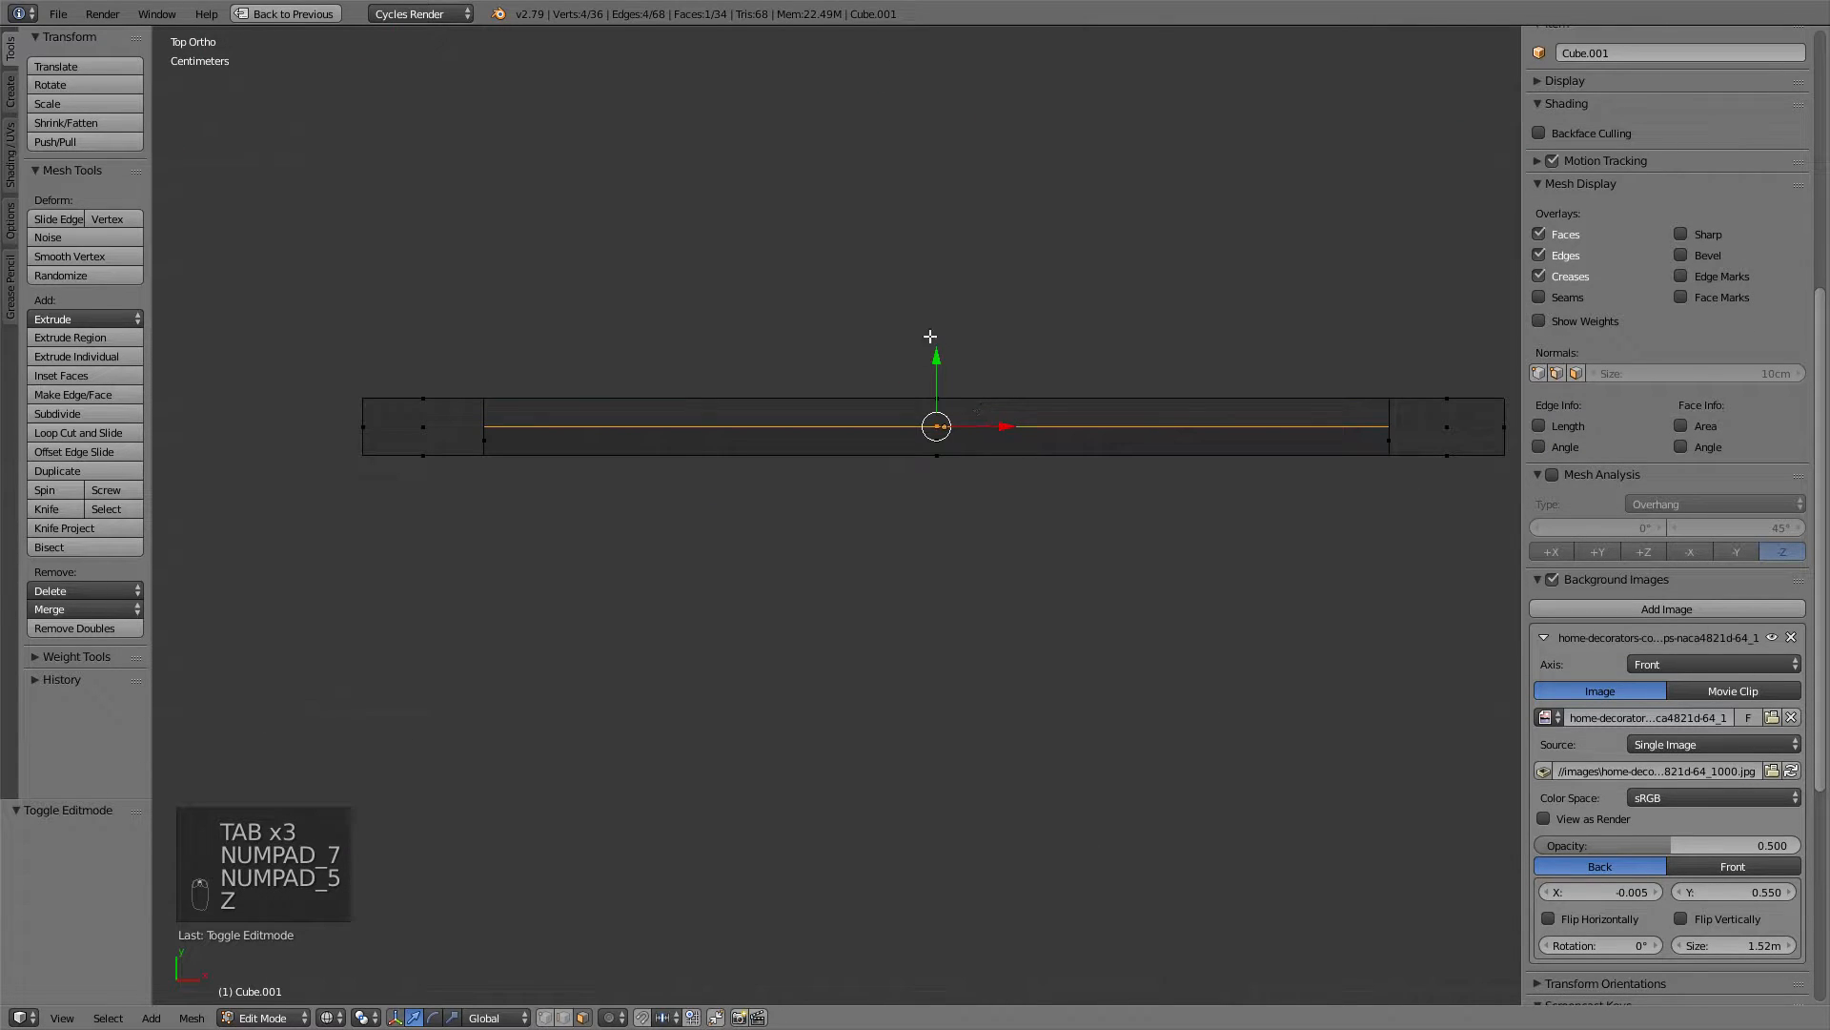
key(g)
key(y)
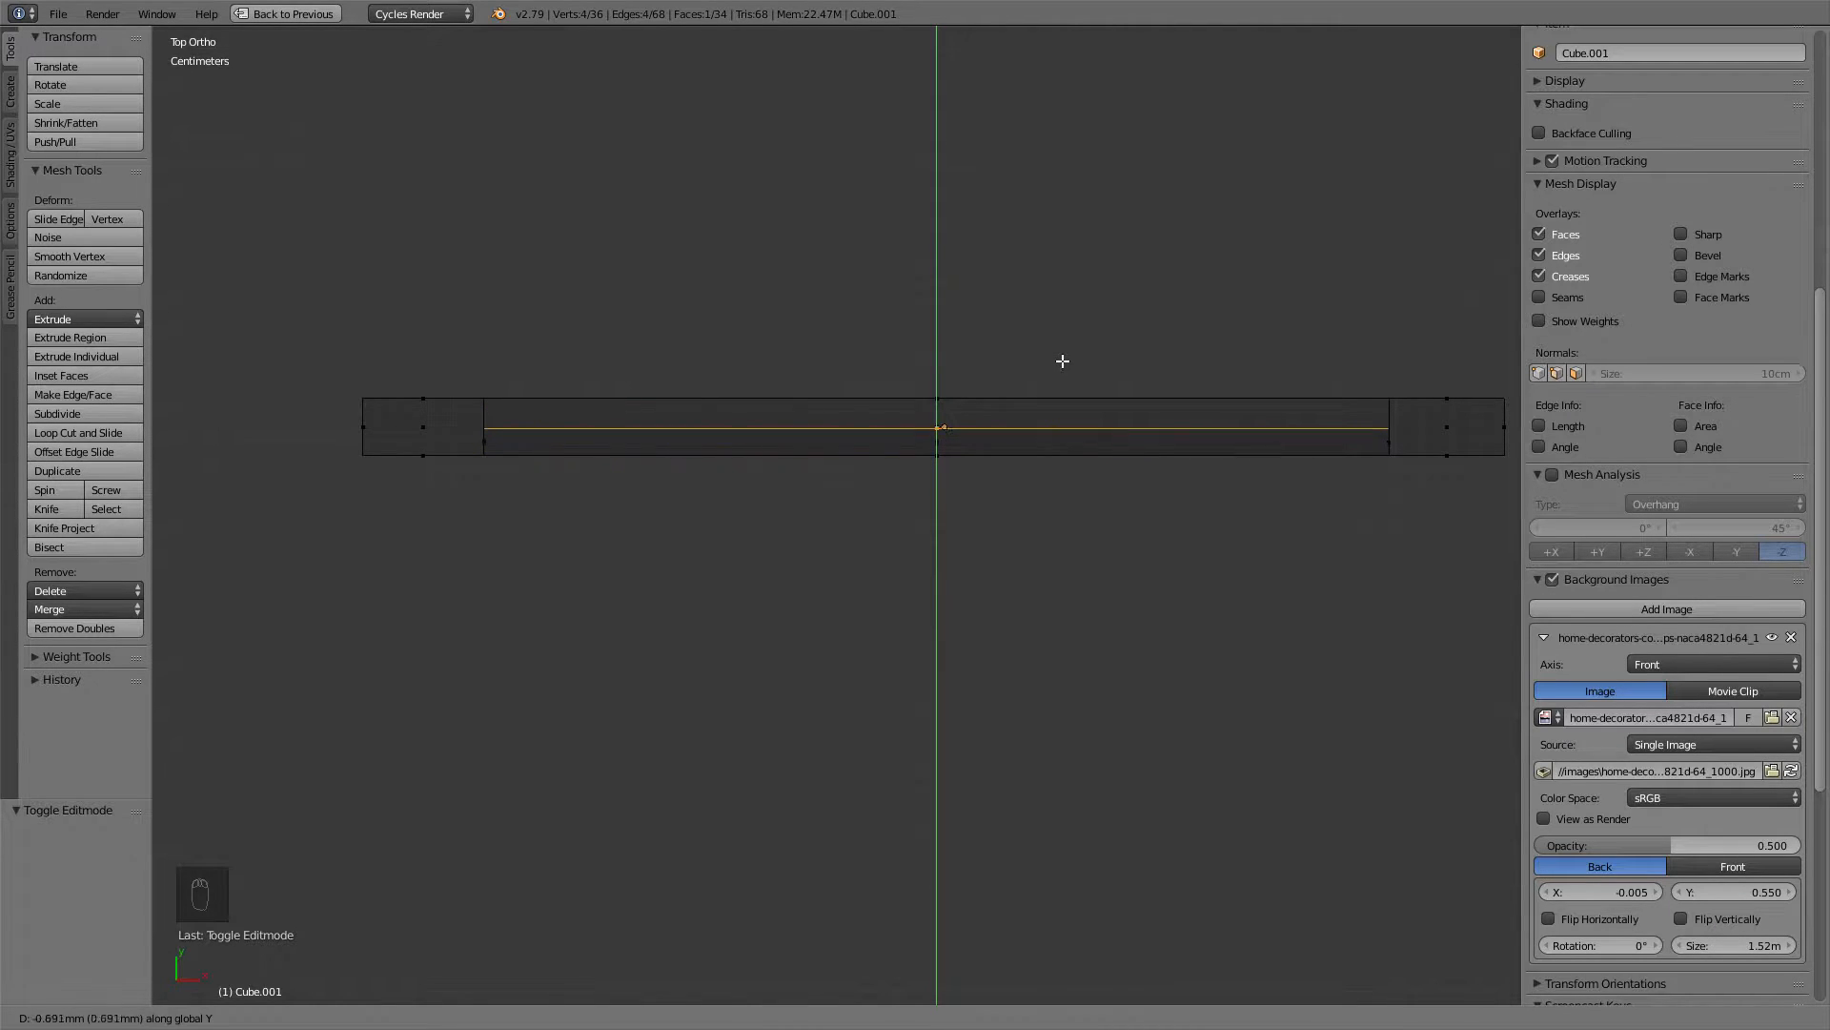
click(1063, 362)
middle_drag(1063, 362, 864, 319)
scroll(864, 320, down, 4)
mouse_move(878, 433)
middle_down()
mouse_move(907, 375)
mouse_move(963, 338)
middle_up()
key(z)
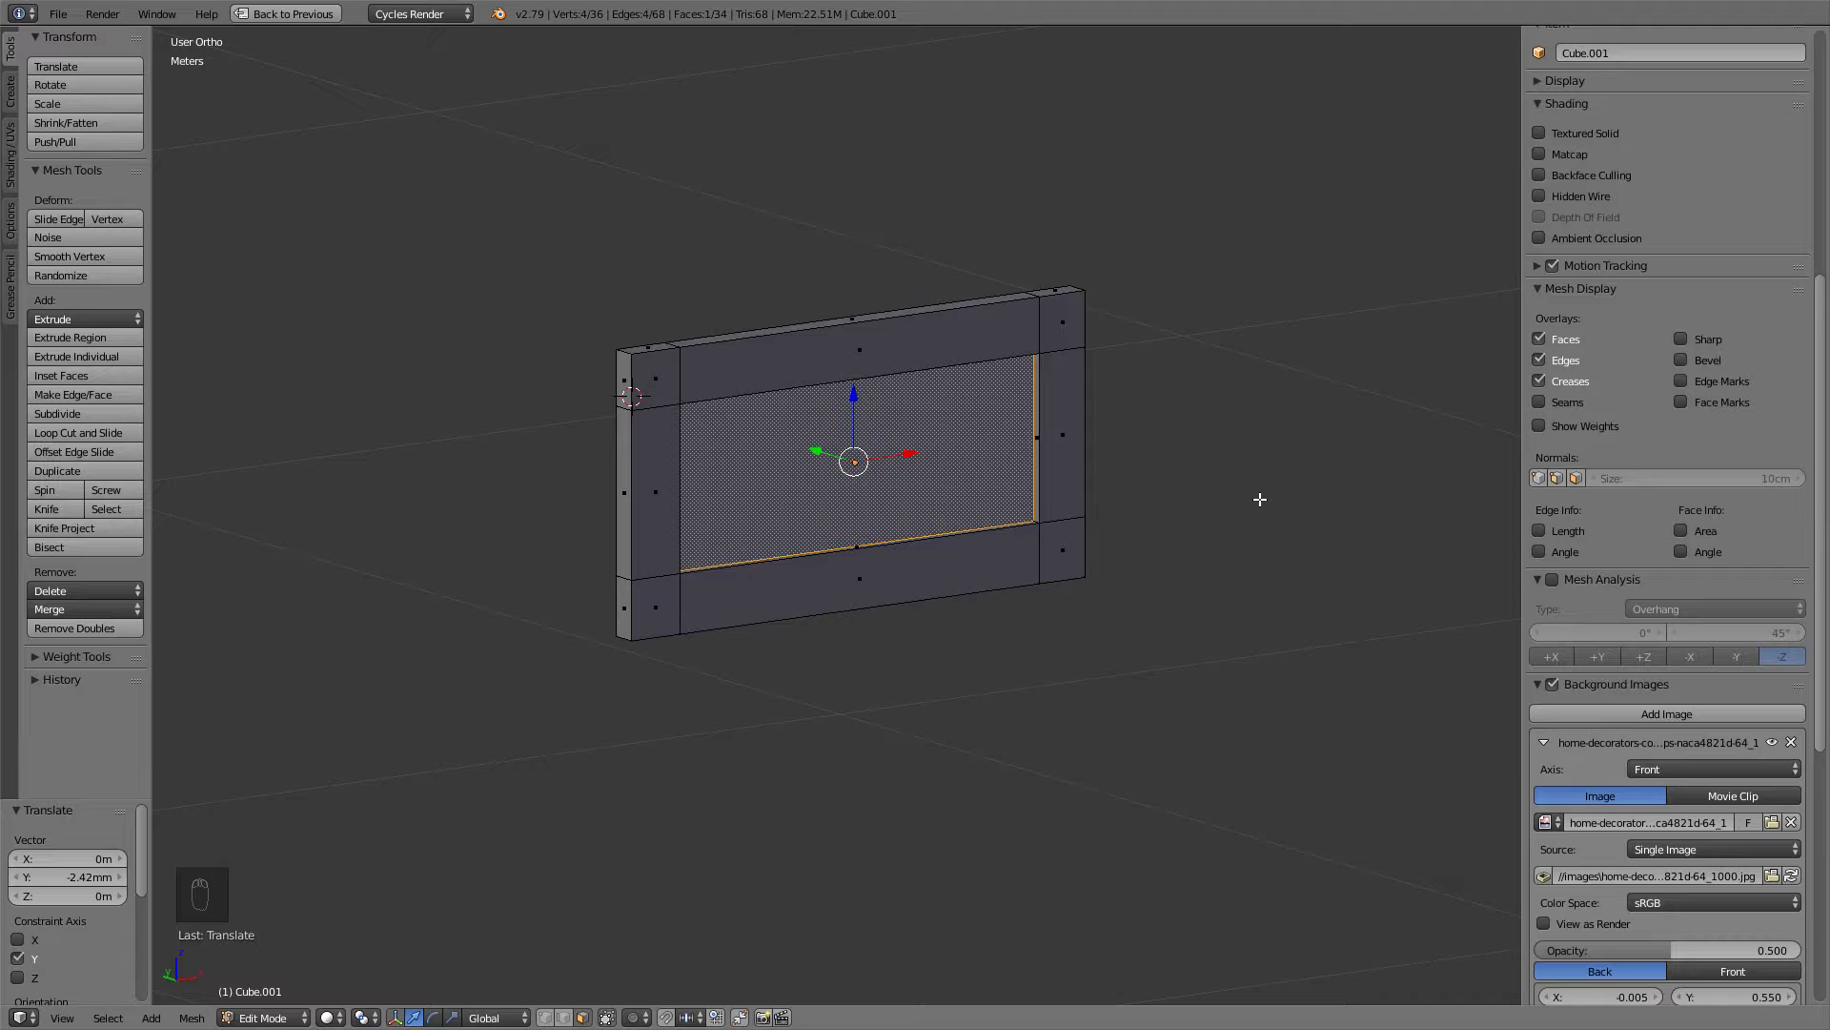
Compare the recessed drawer front with the reference photo showing the cabinet's open door and drawers.
key(ctrl+Up)
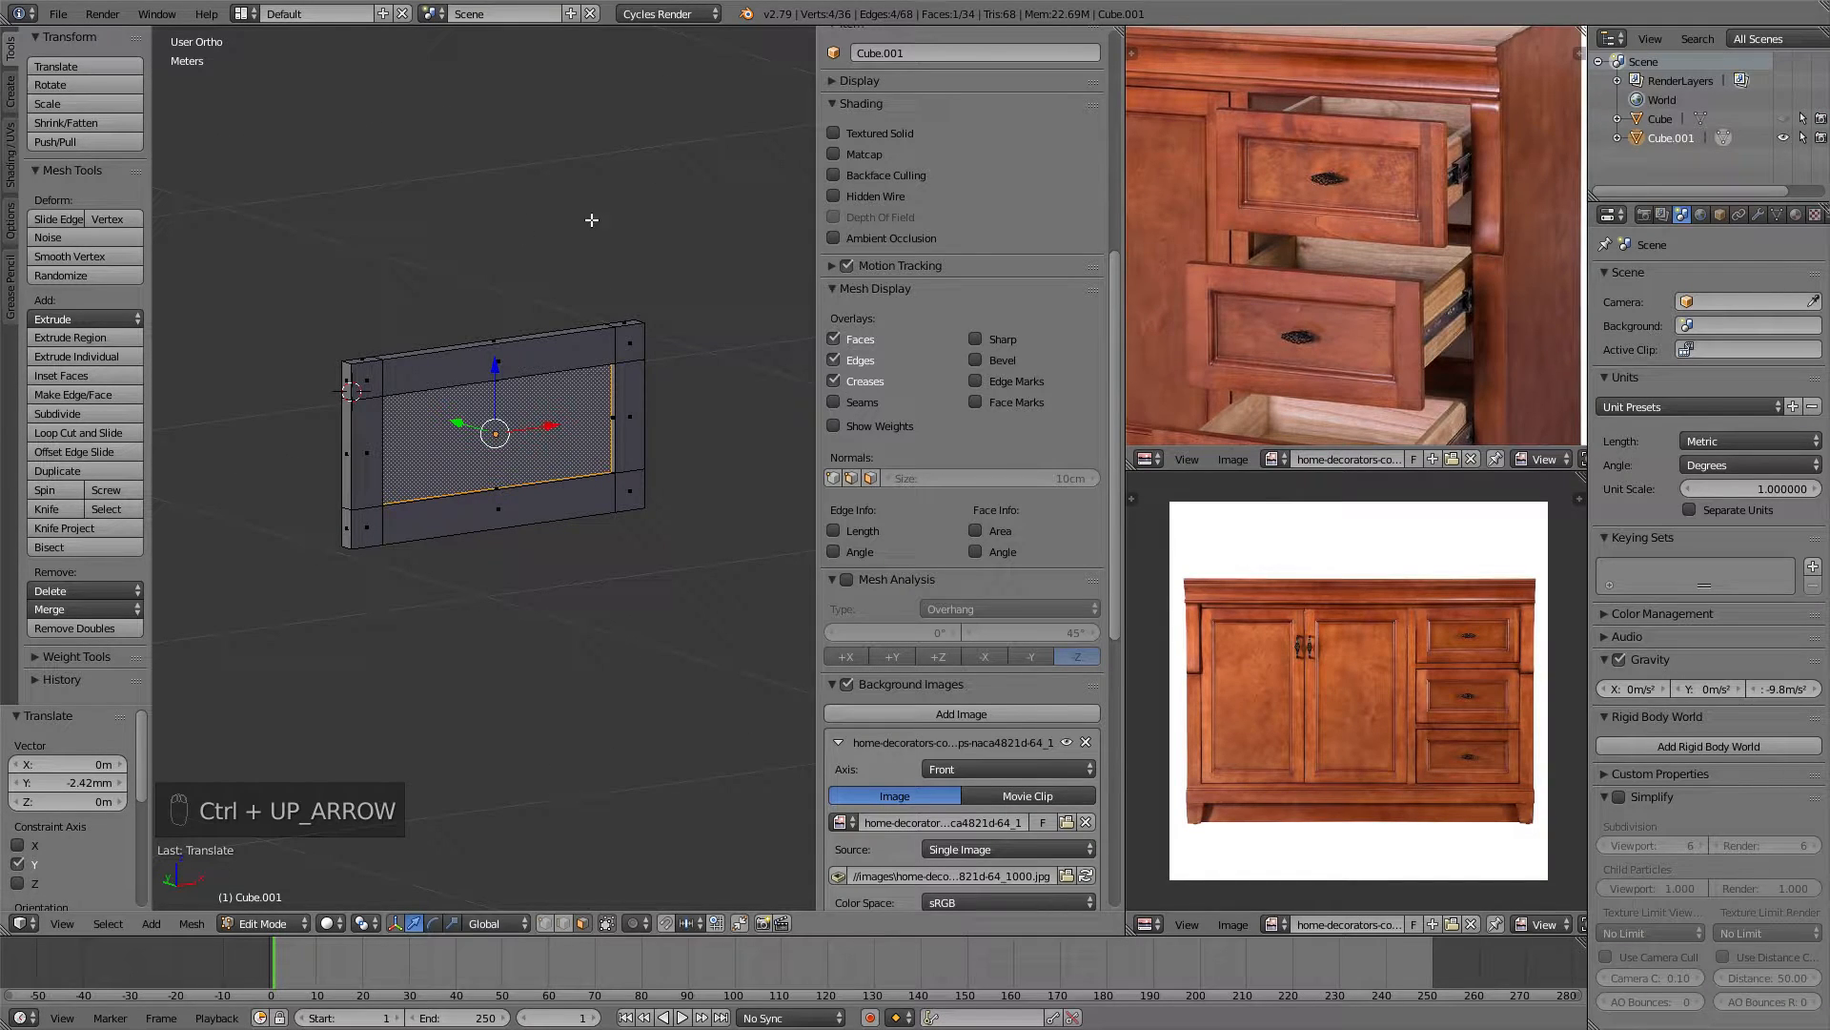
middle_drag(624, 244, 595, 252)
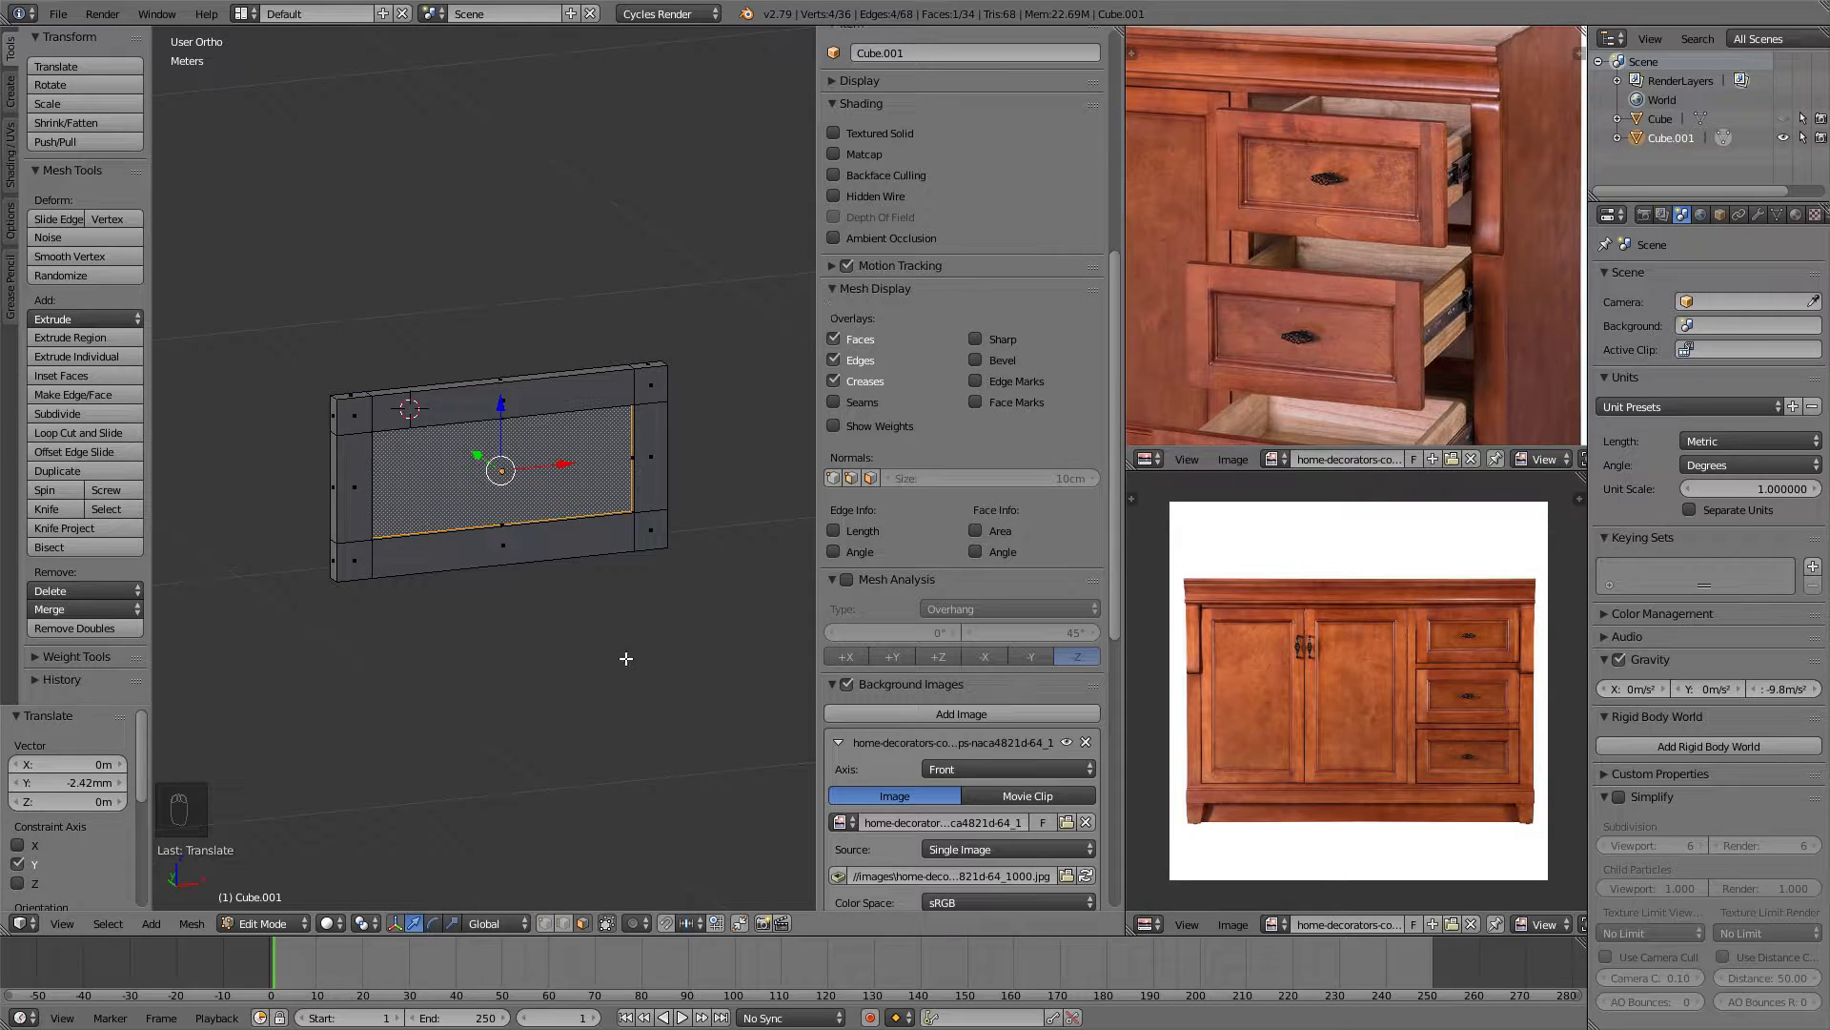
key(ctrl+Up)
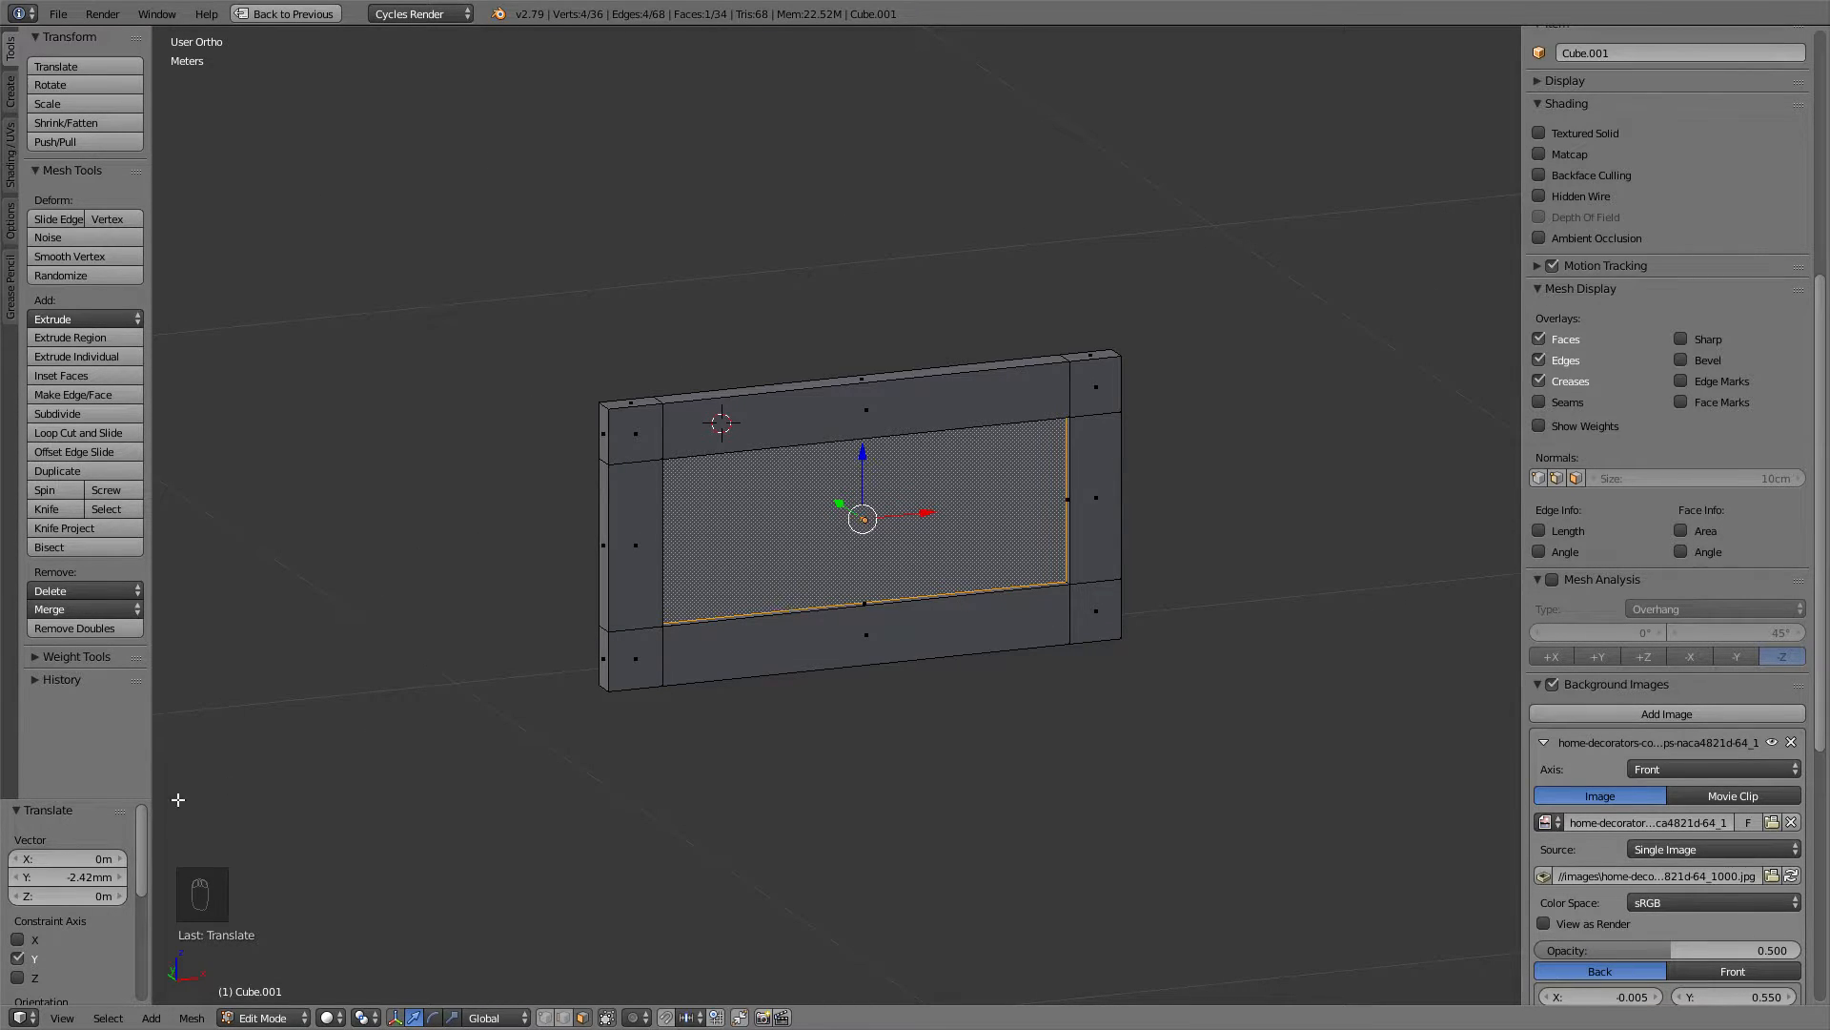
key(ctrl+Up)
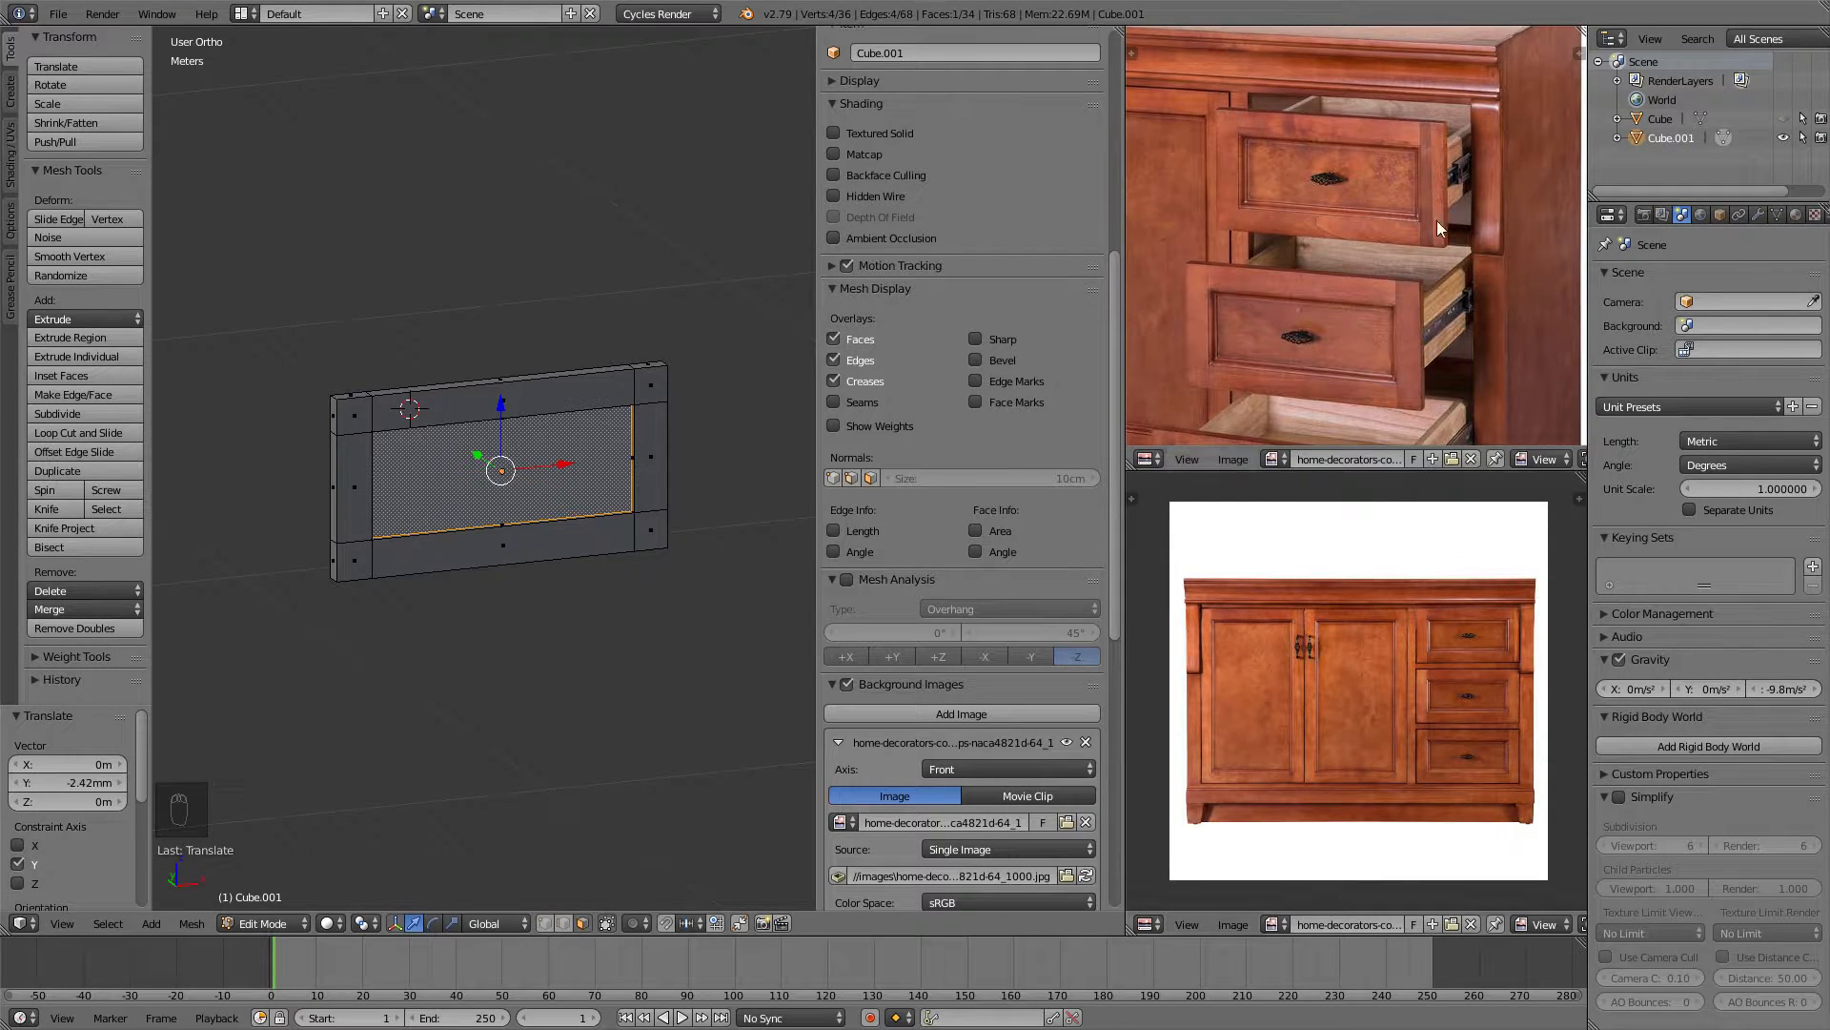
key(ctrl+Up)
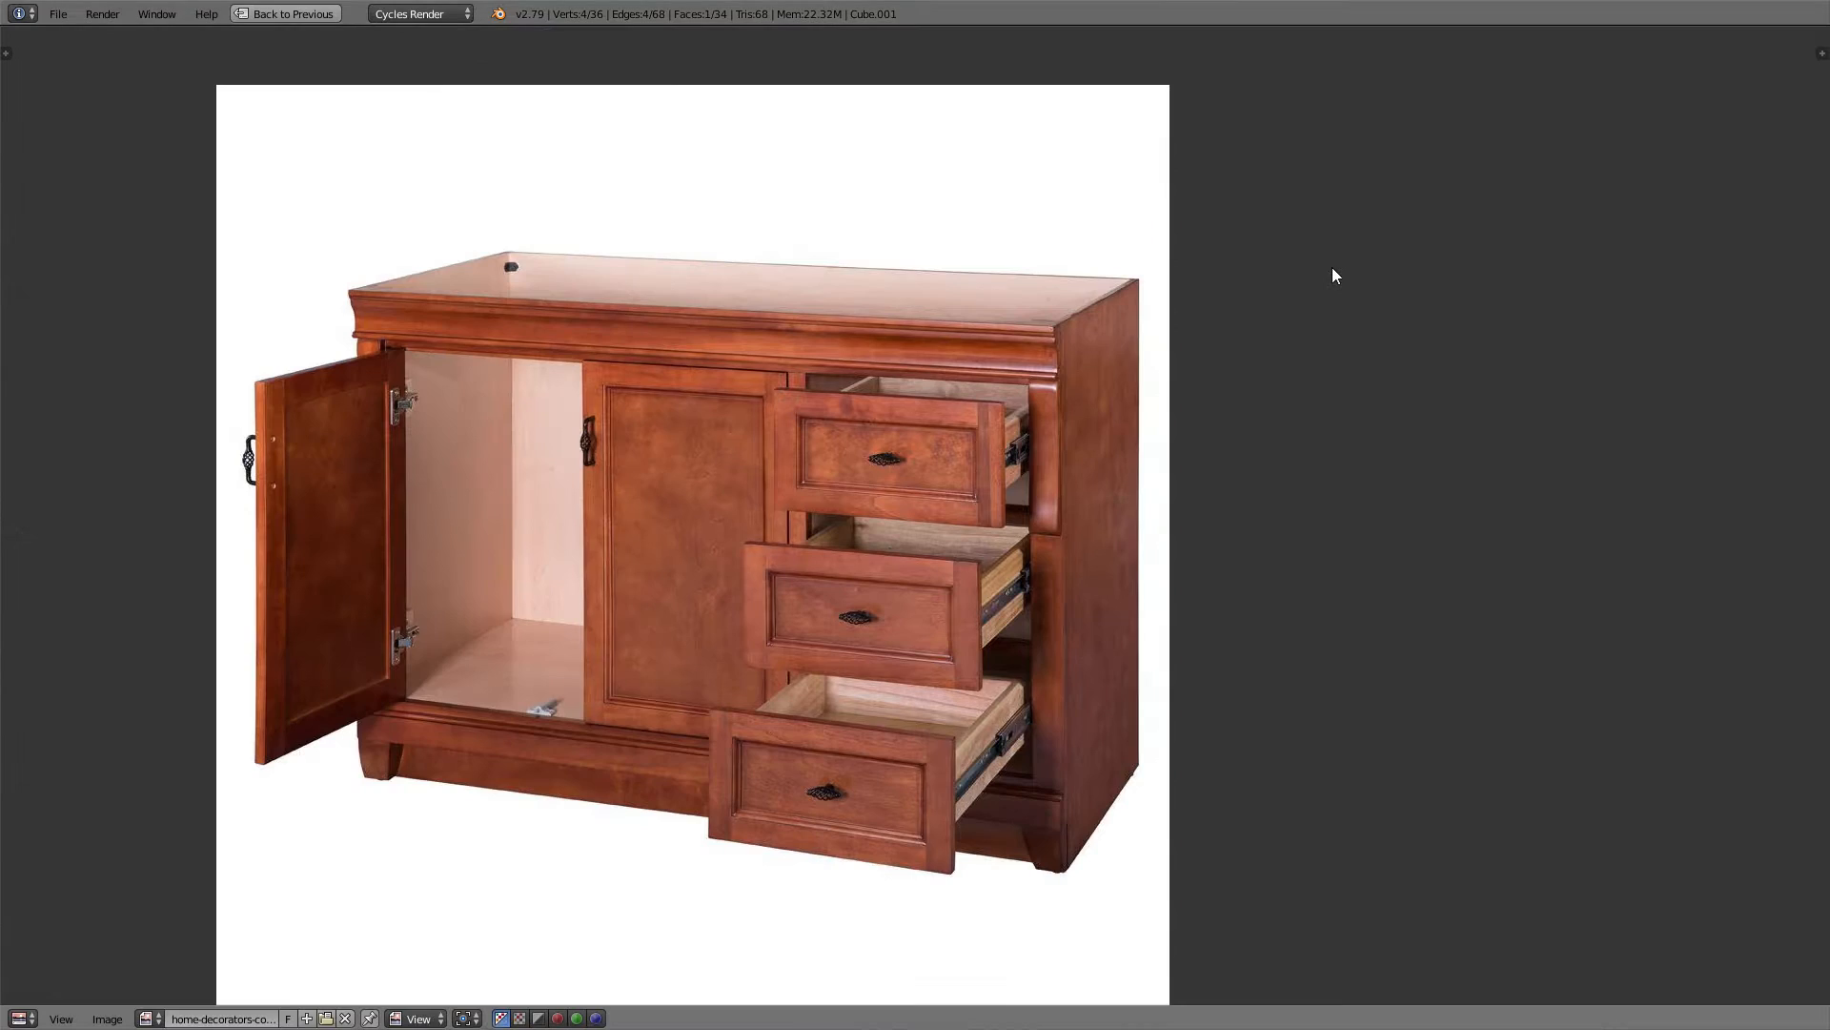
scroll(1095, 336, down, 2)
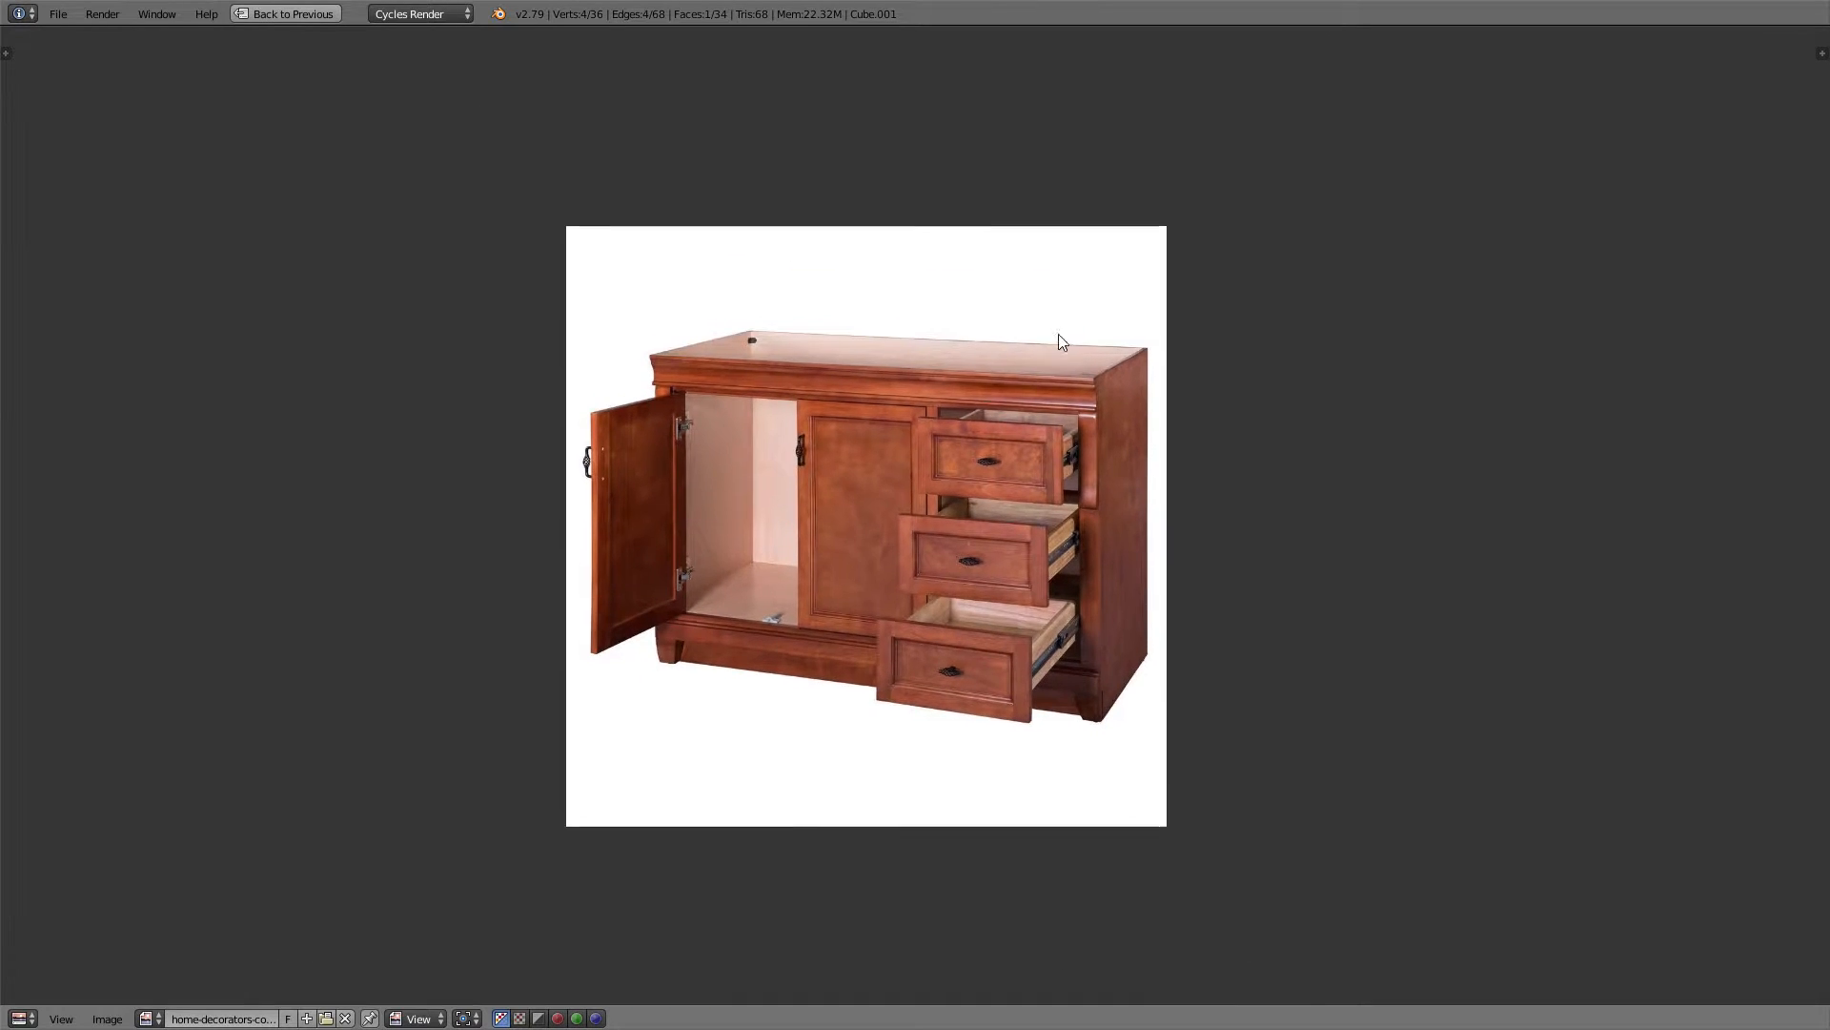
scroll(1052, 345, up, 2)
key(ctrl+Up)
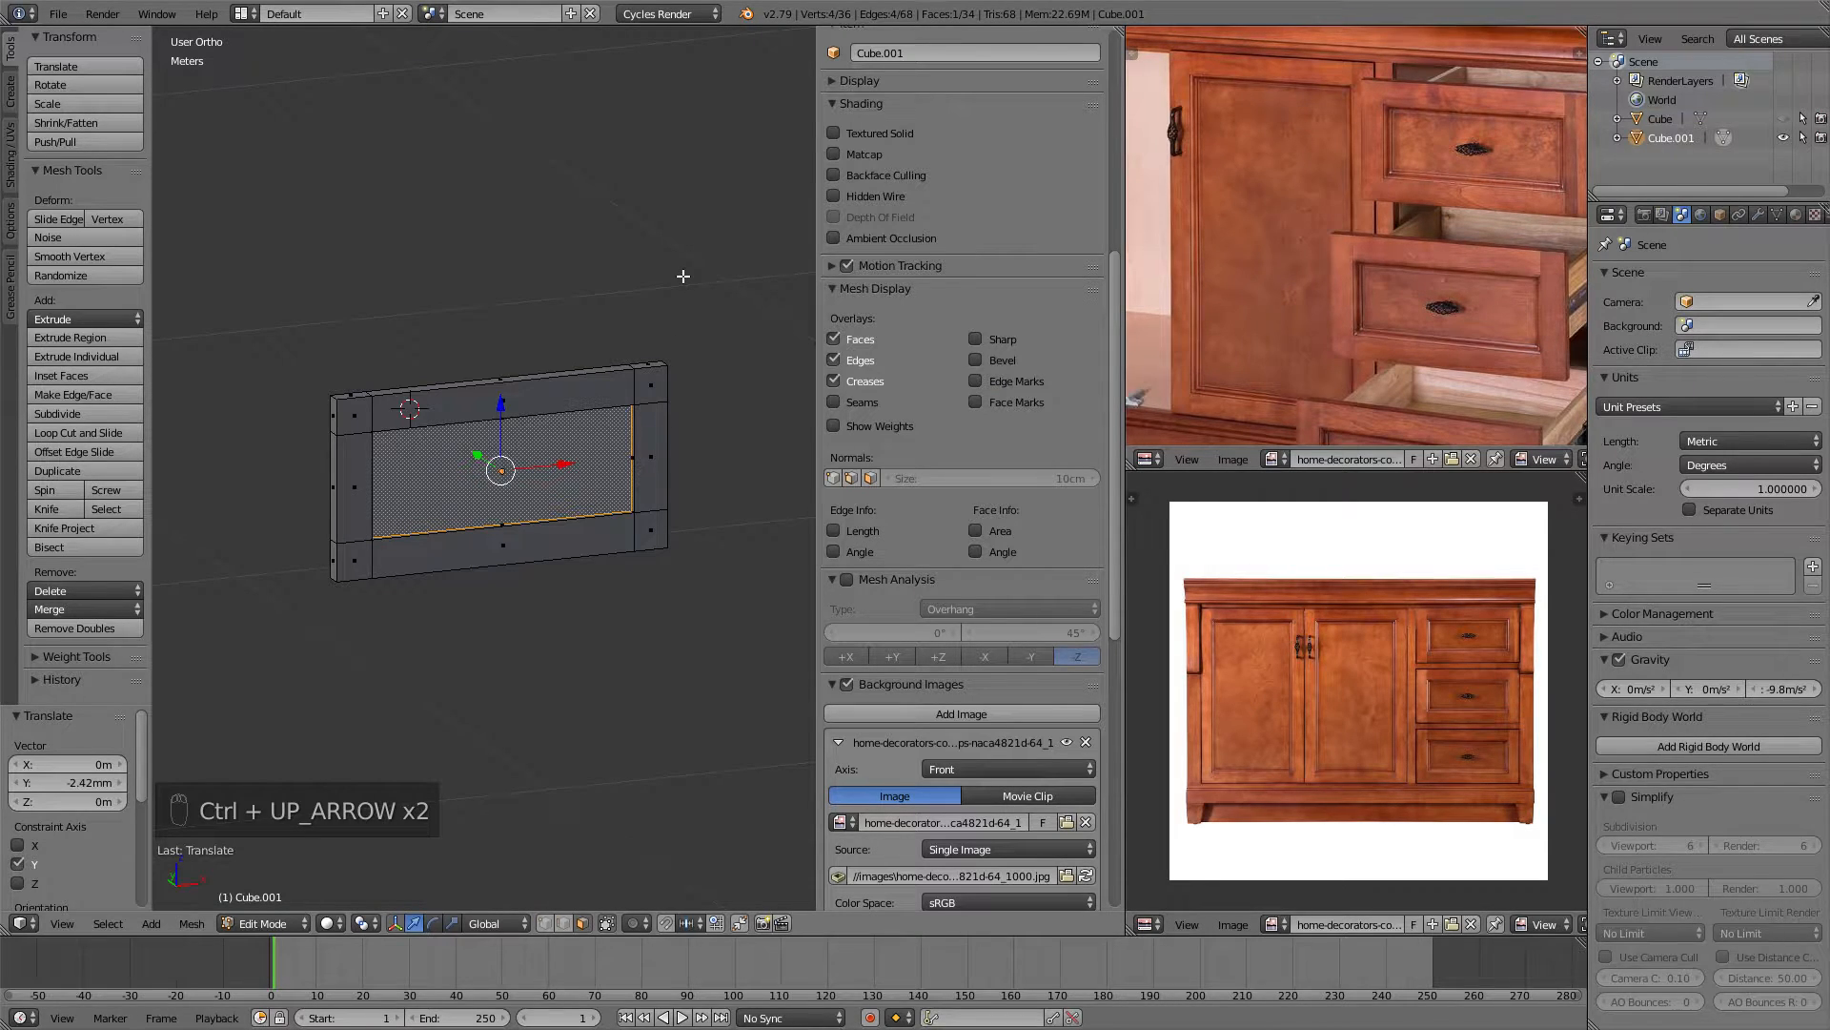
Examine the frame and side corner of the middle drawer front up close in the open-drawer reference photo.
key(Tab)
key(Tab)
key(Tab)
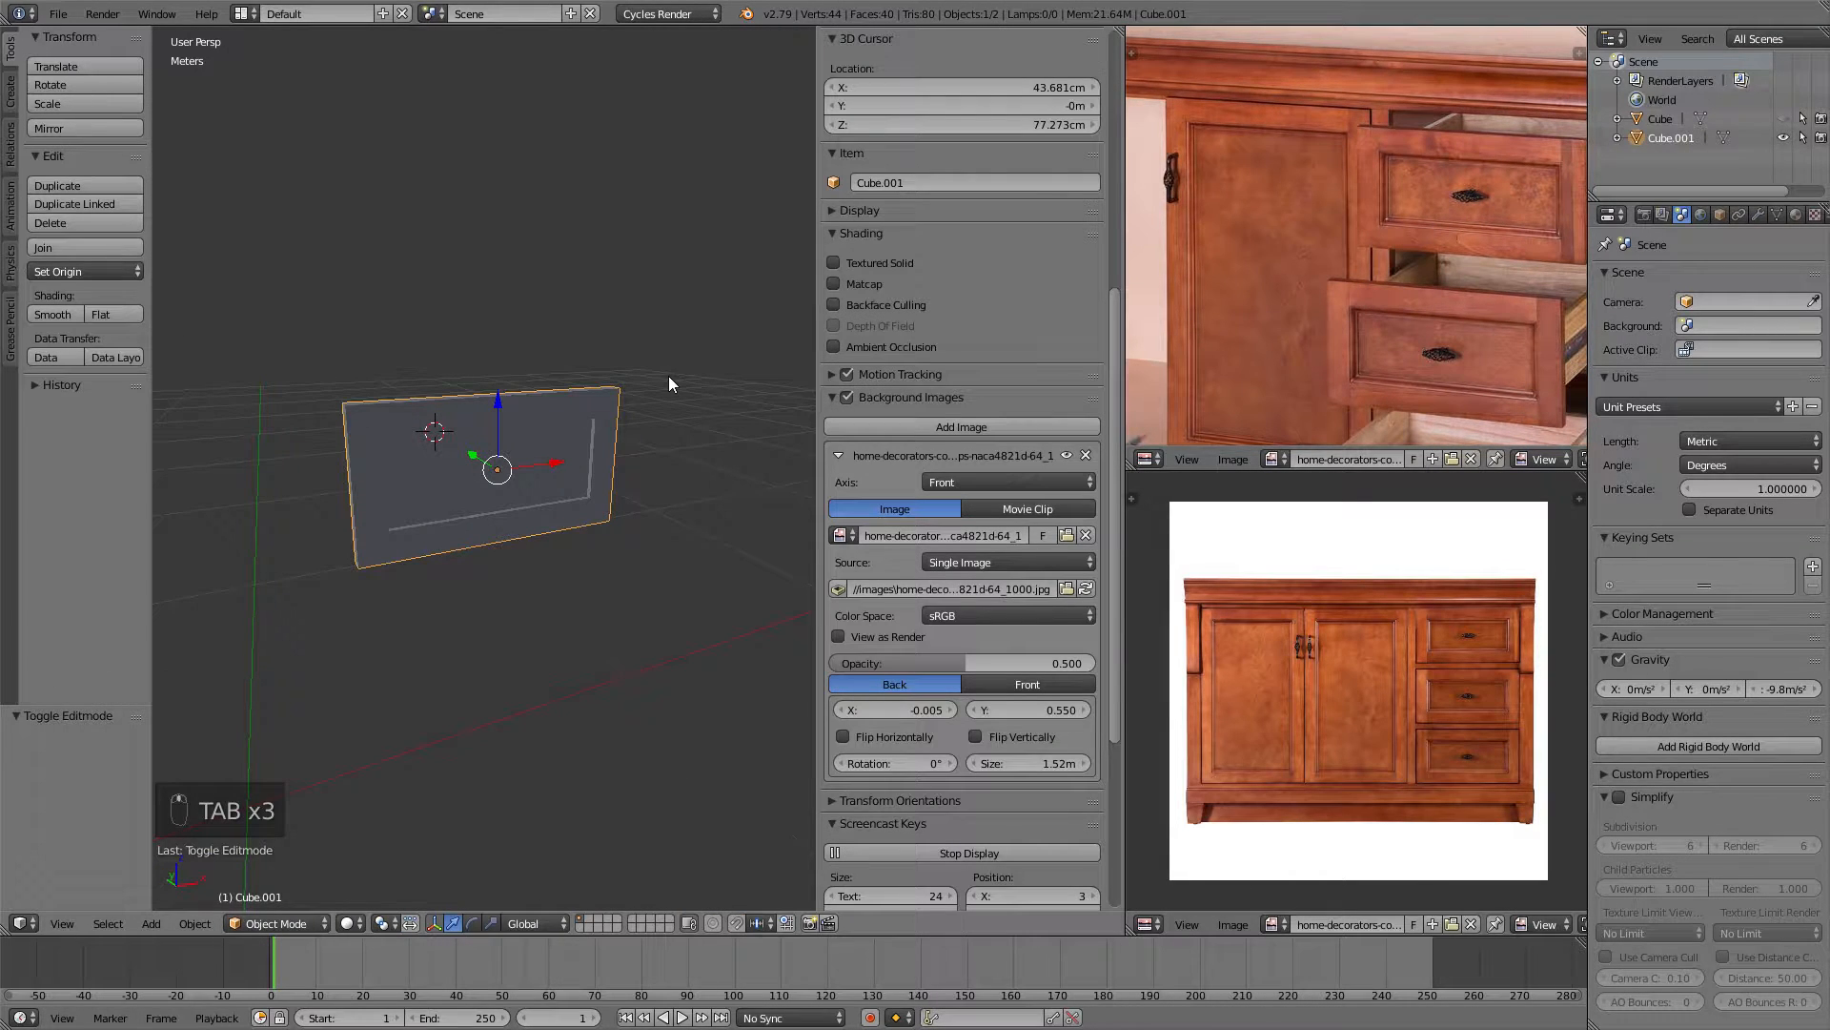
middle_drag(1432, 191, 1358, 241)
scroll(1363, 243, up, 2)
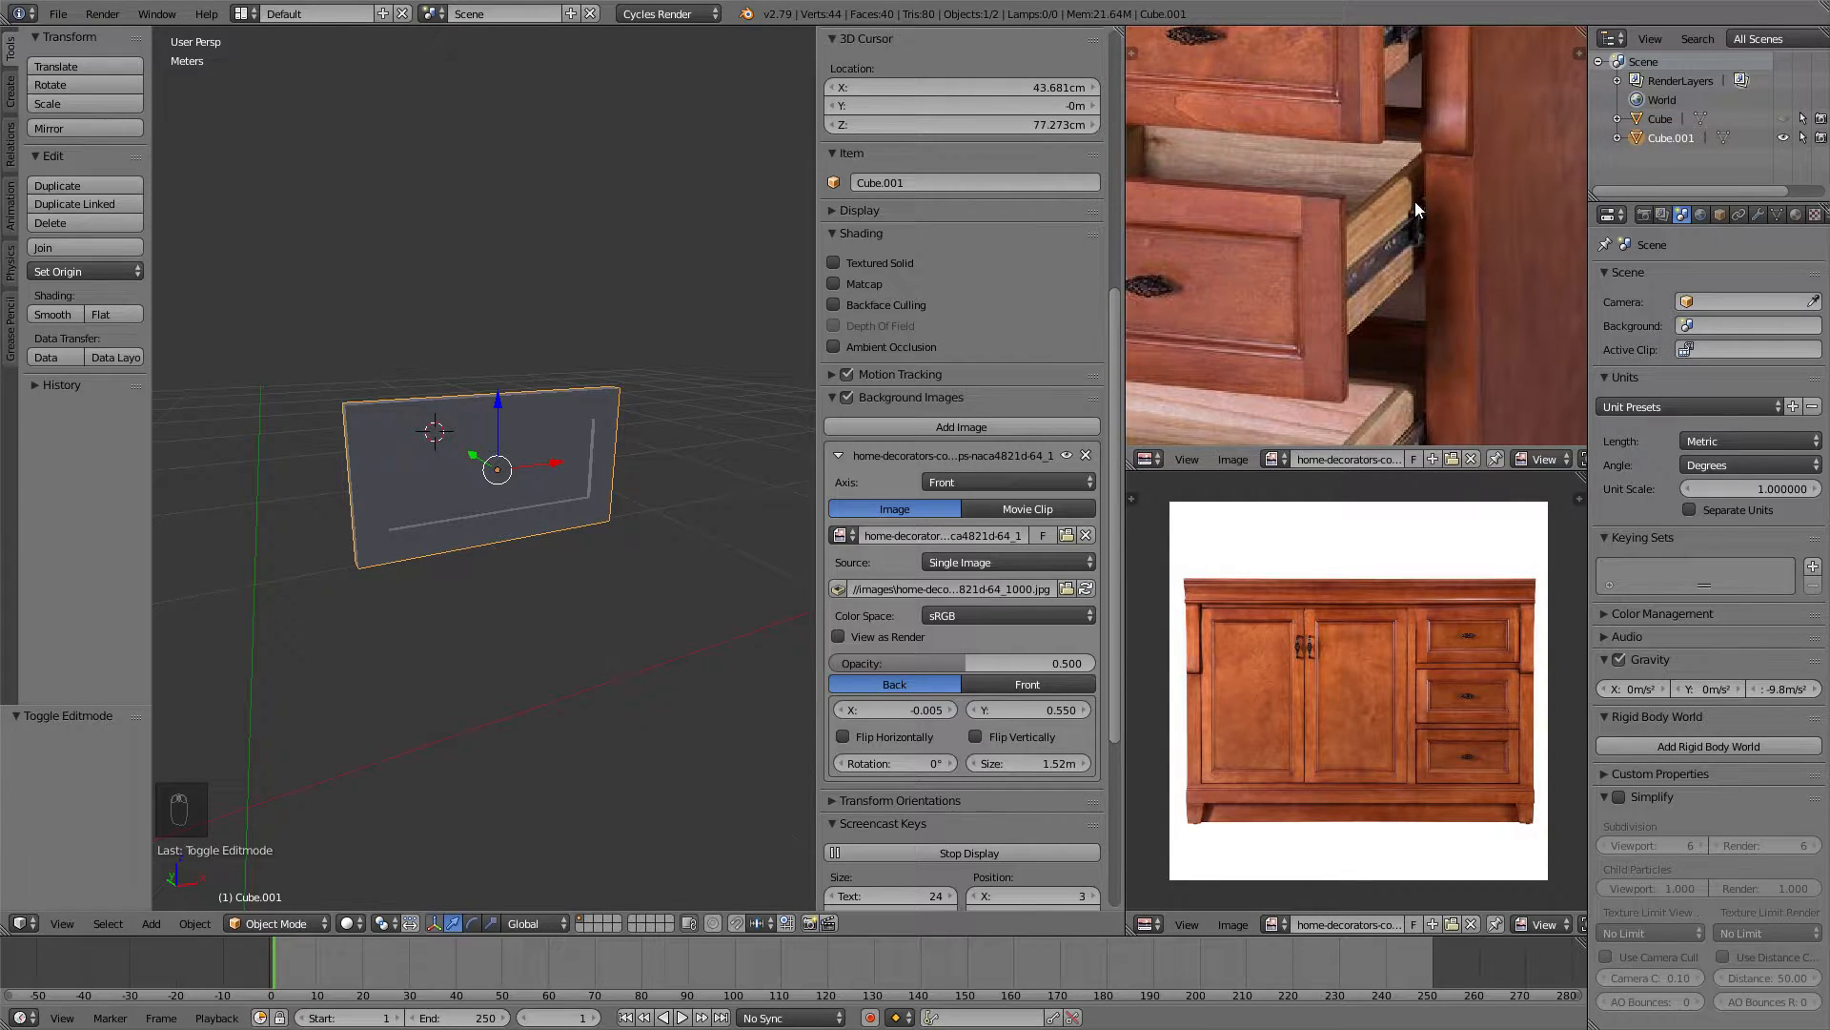
middle_drag(1388, 202, 1409, 231)
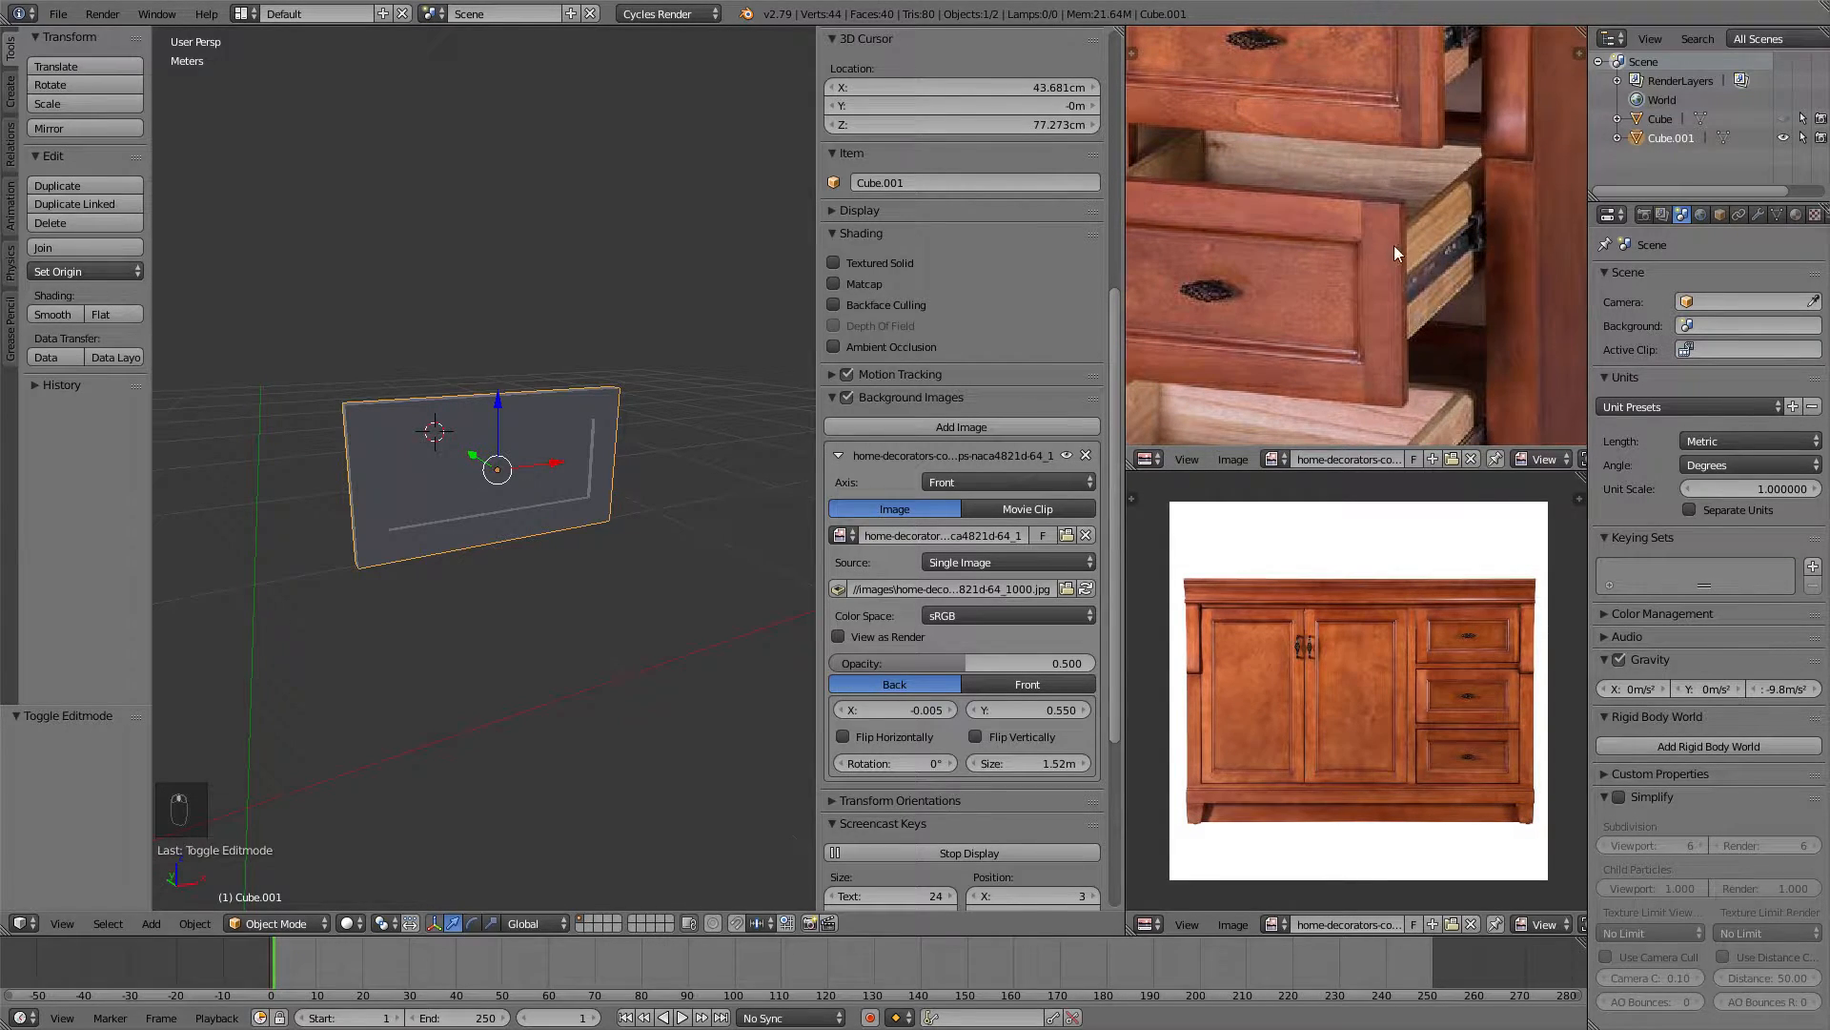
middle_drag(1364, 251, 1390, 246)
middle_drag(1353, 183, 1392, 165)
Add a vertical loop cut through the drawer front's right frame strip in front wireframe view, slid toward the outer edge.
key(Tab)
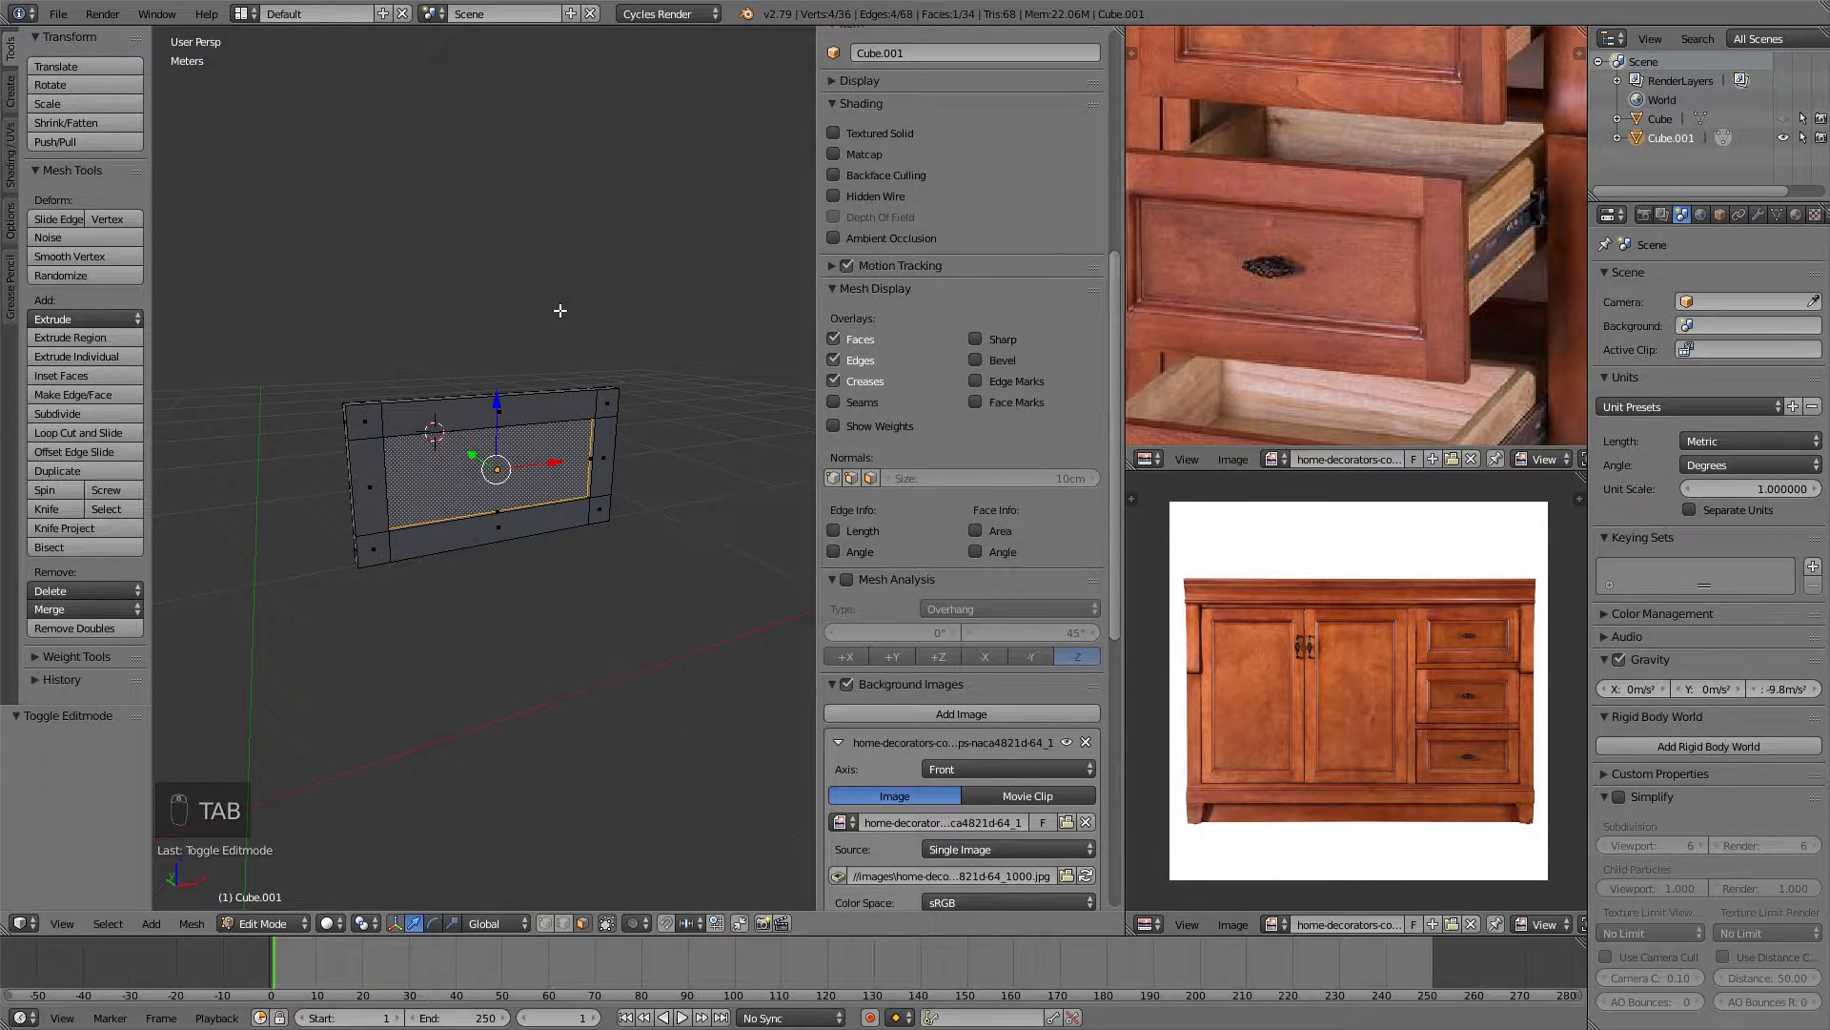
key(KP_1)
key(KP_5)
shift+middle_drag(561, 310, 514, 277)
key(z)
scroll(581, 343, up, 4)
key(ctrl+r)
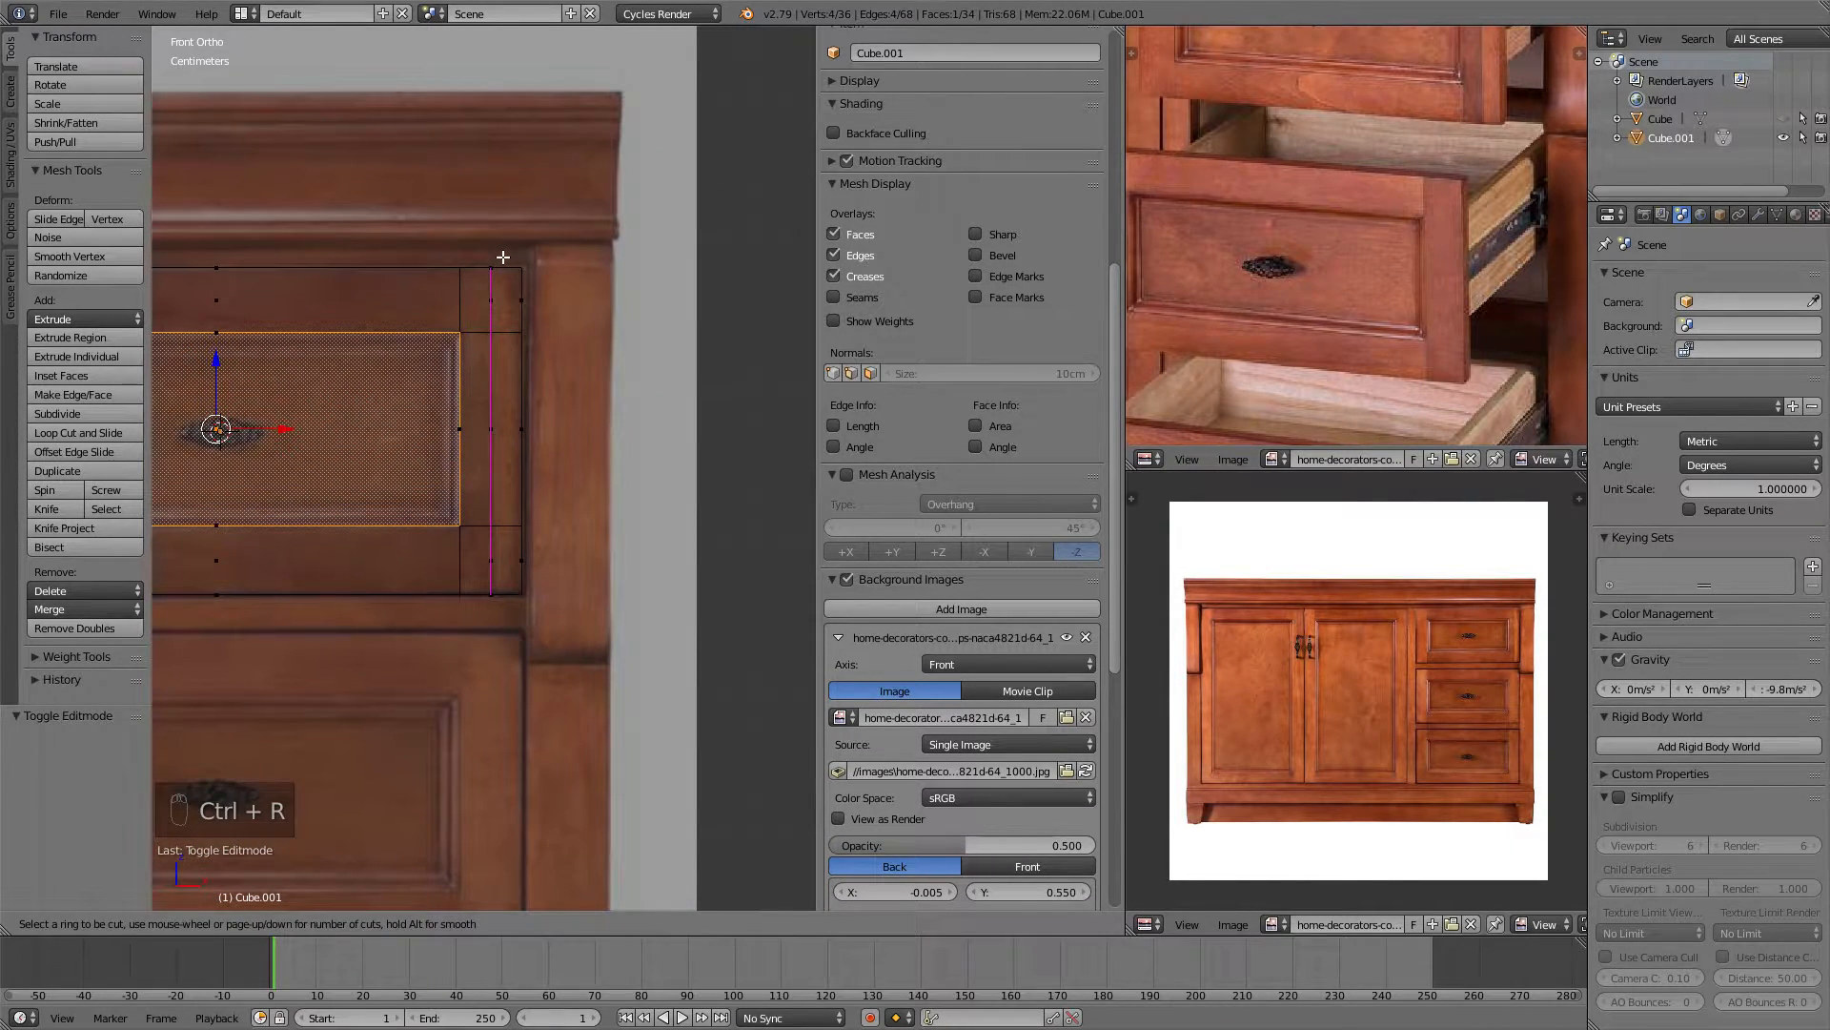
click(501, 257)
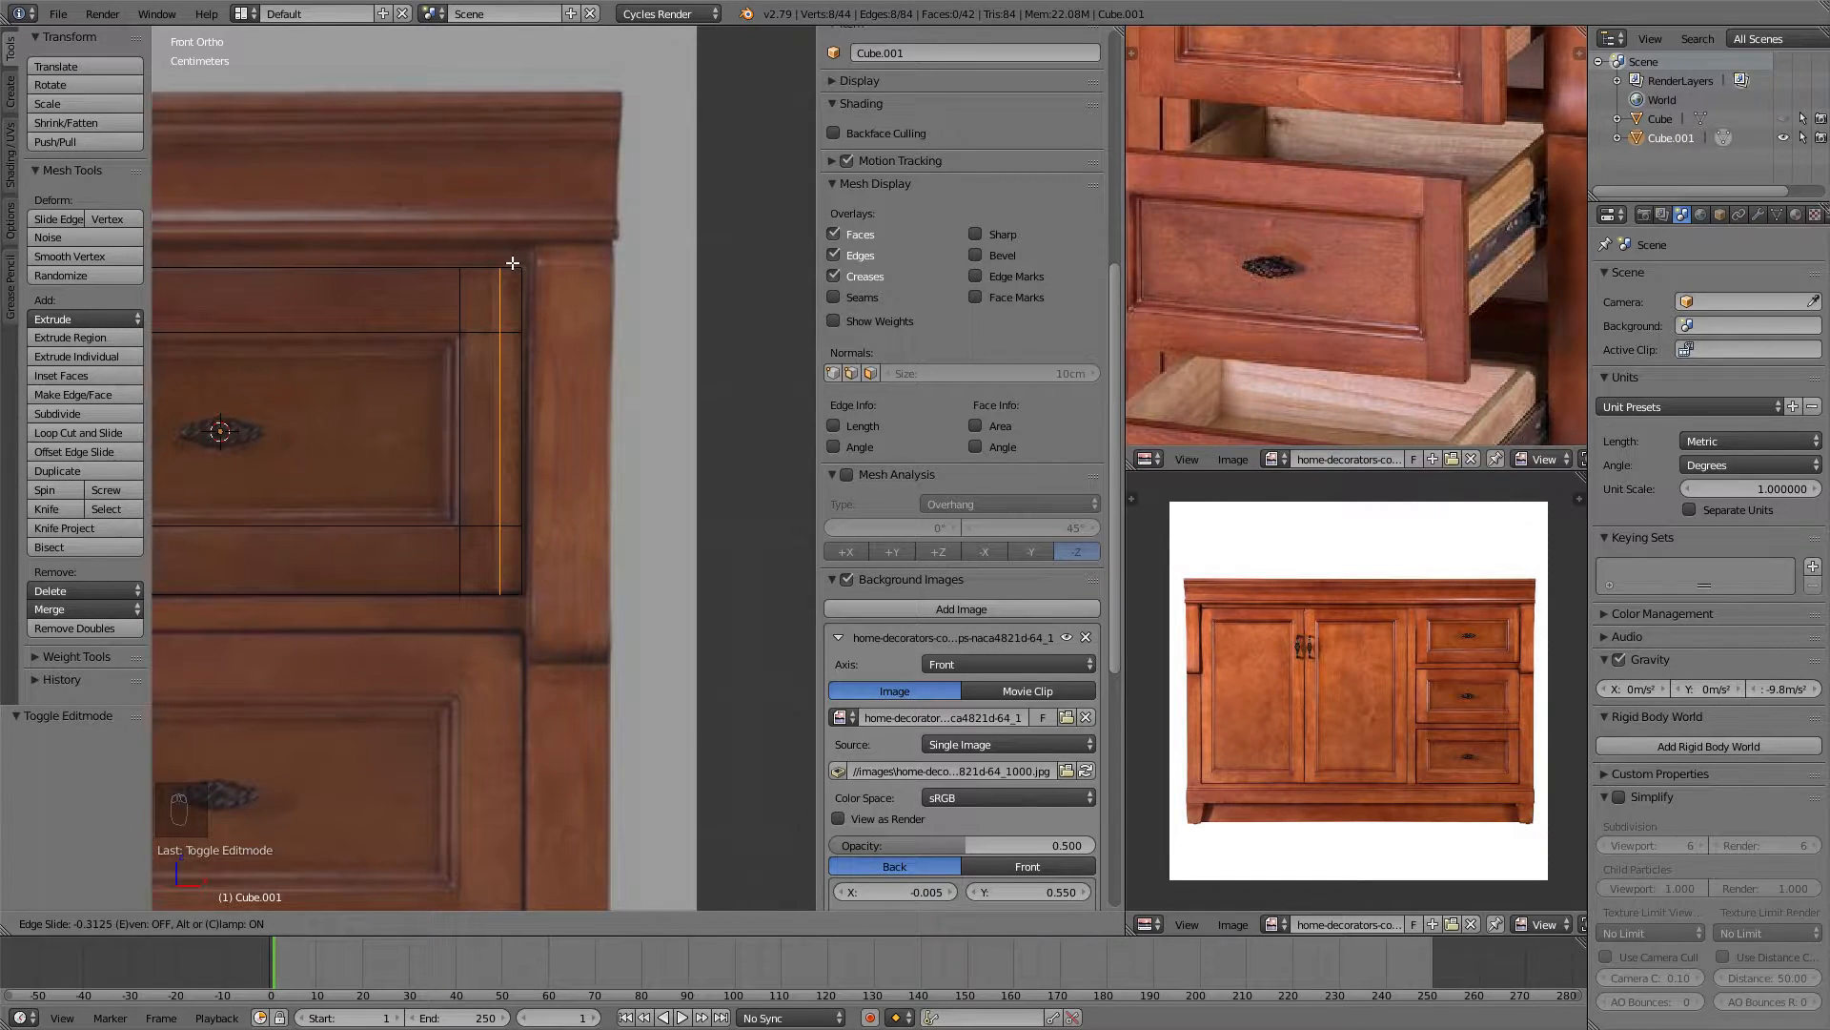
click(519, 341)
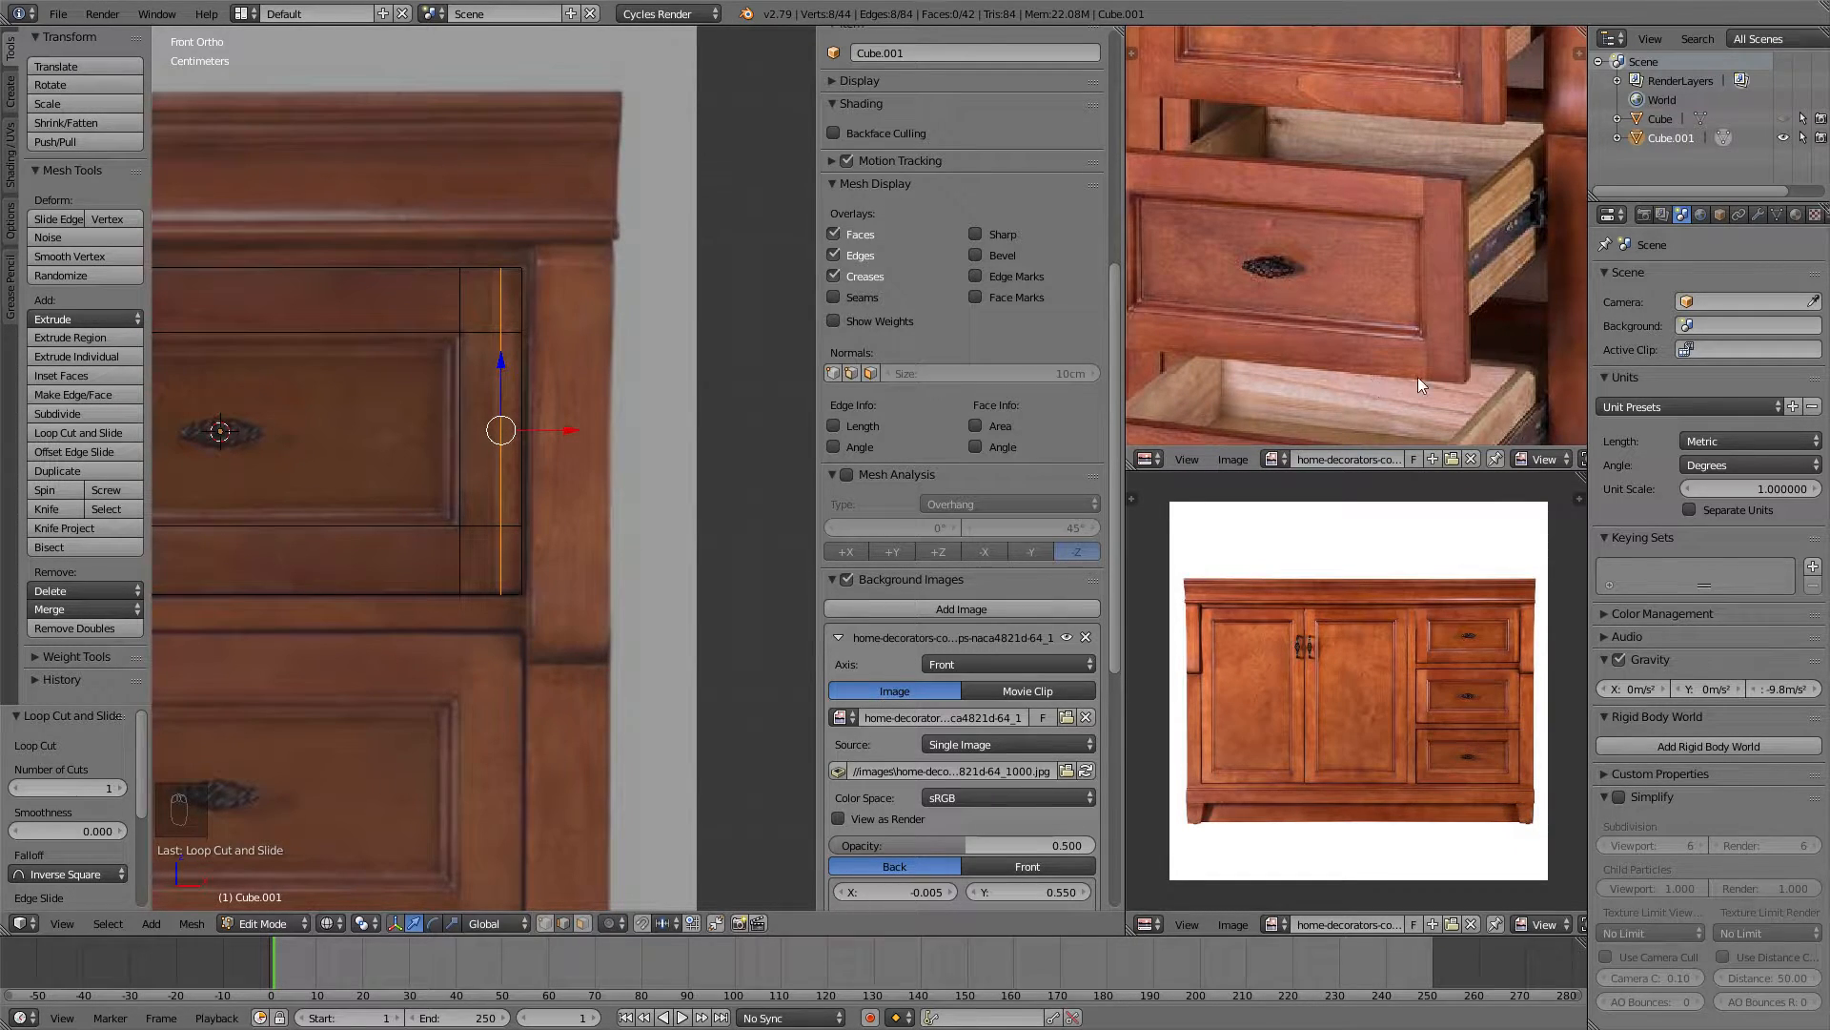
Add an unslid vertical loop cut through the middle of the drawer front.
ctrl+scroll(475, 264, down, 6)
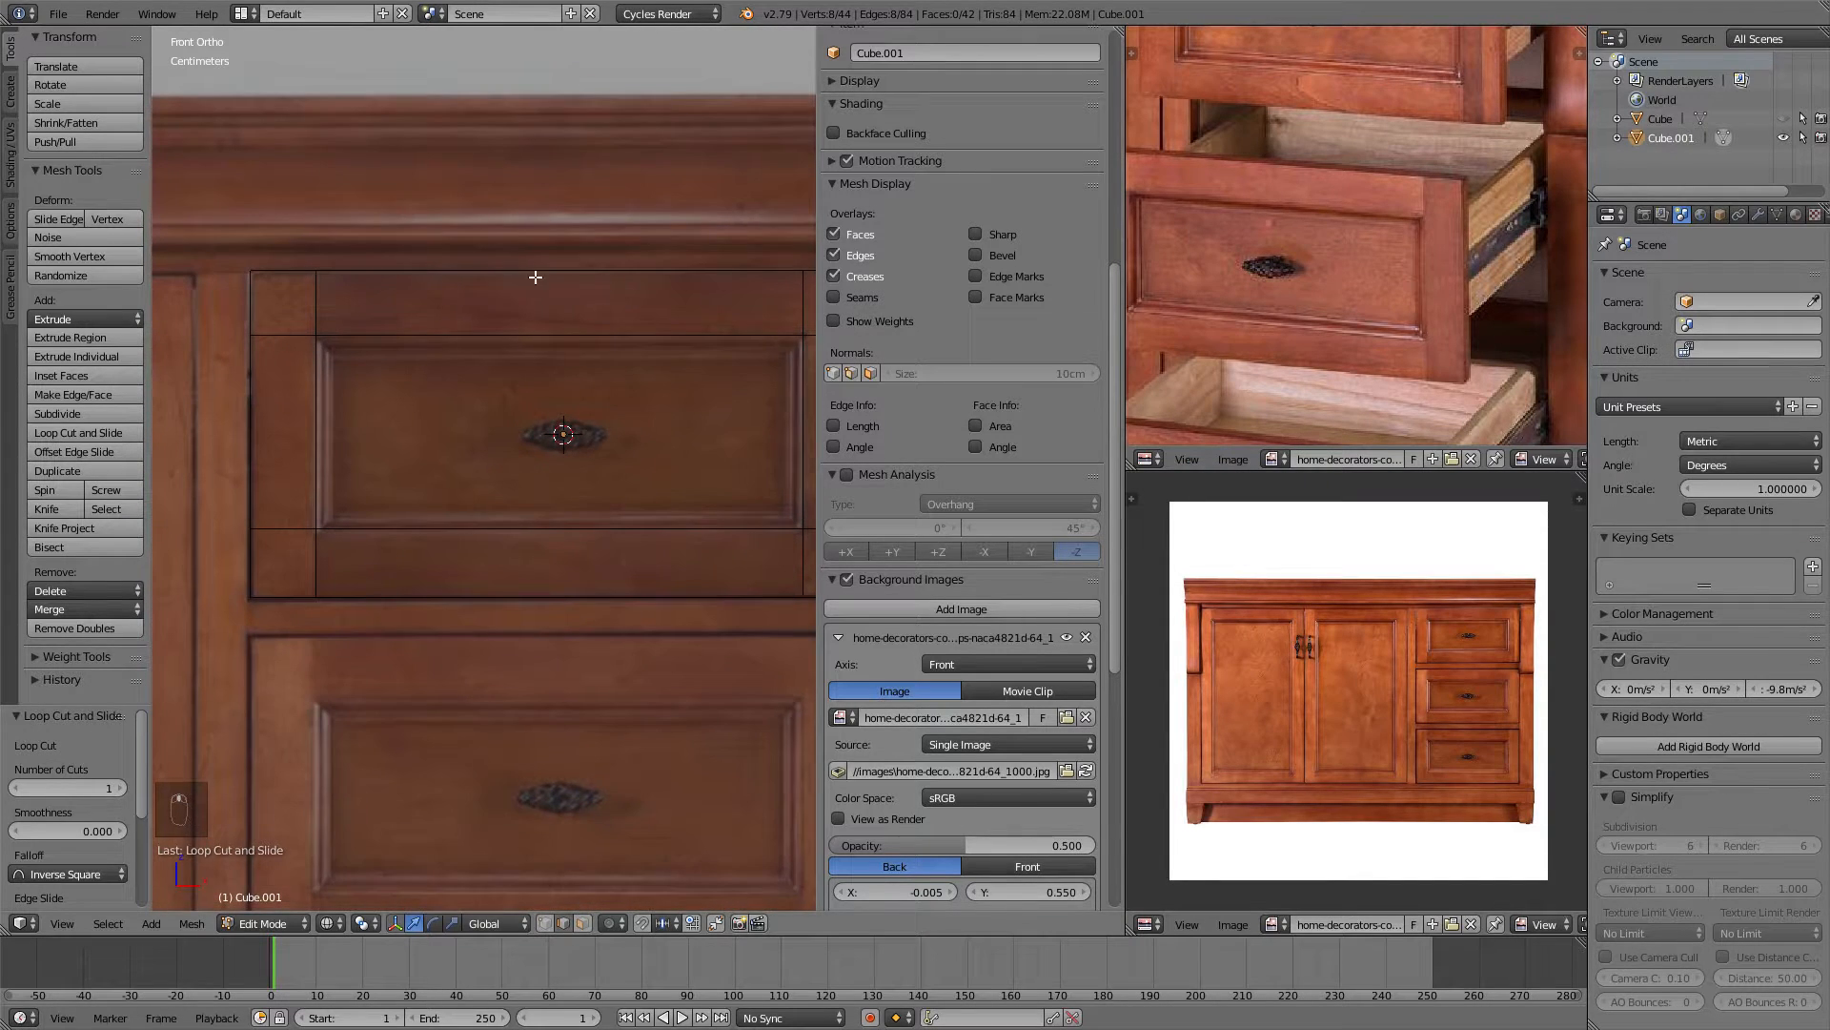
scroll(476, 264, down, 2)
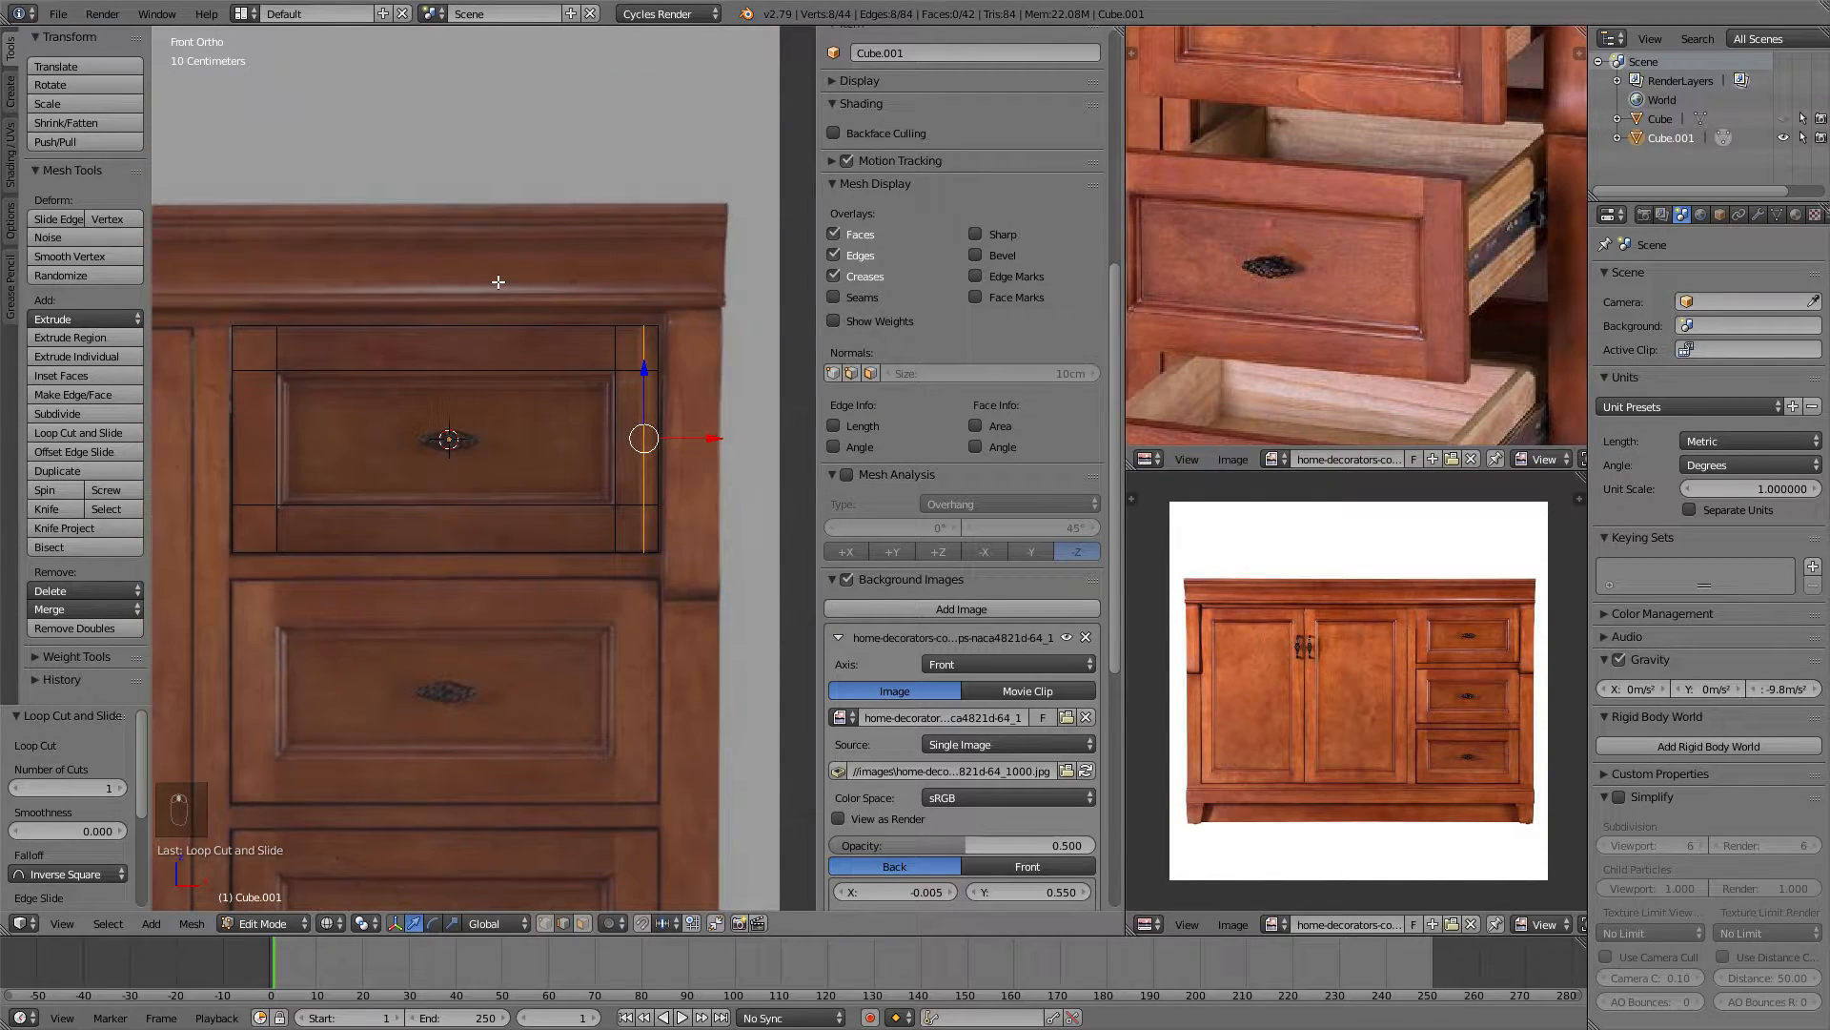
scroll(505, 295, up, 1)
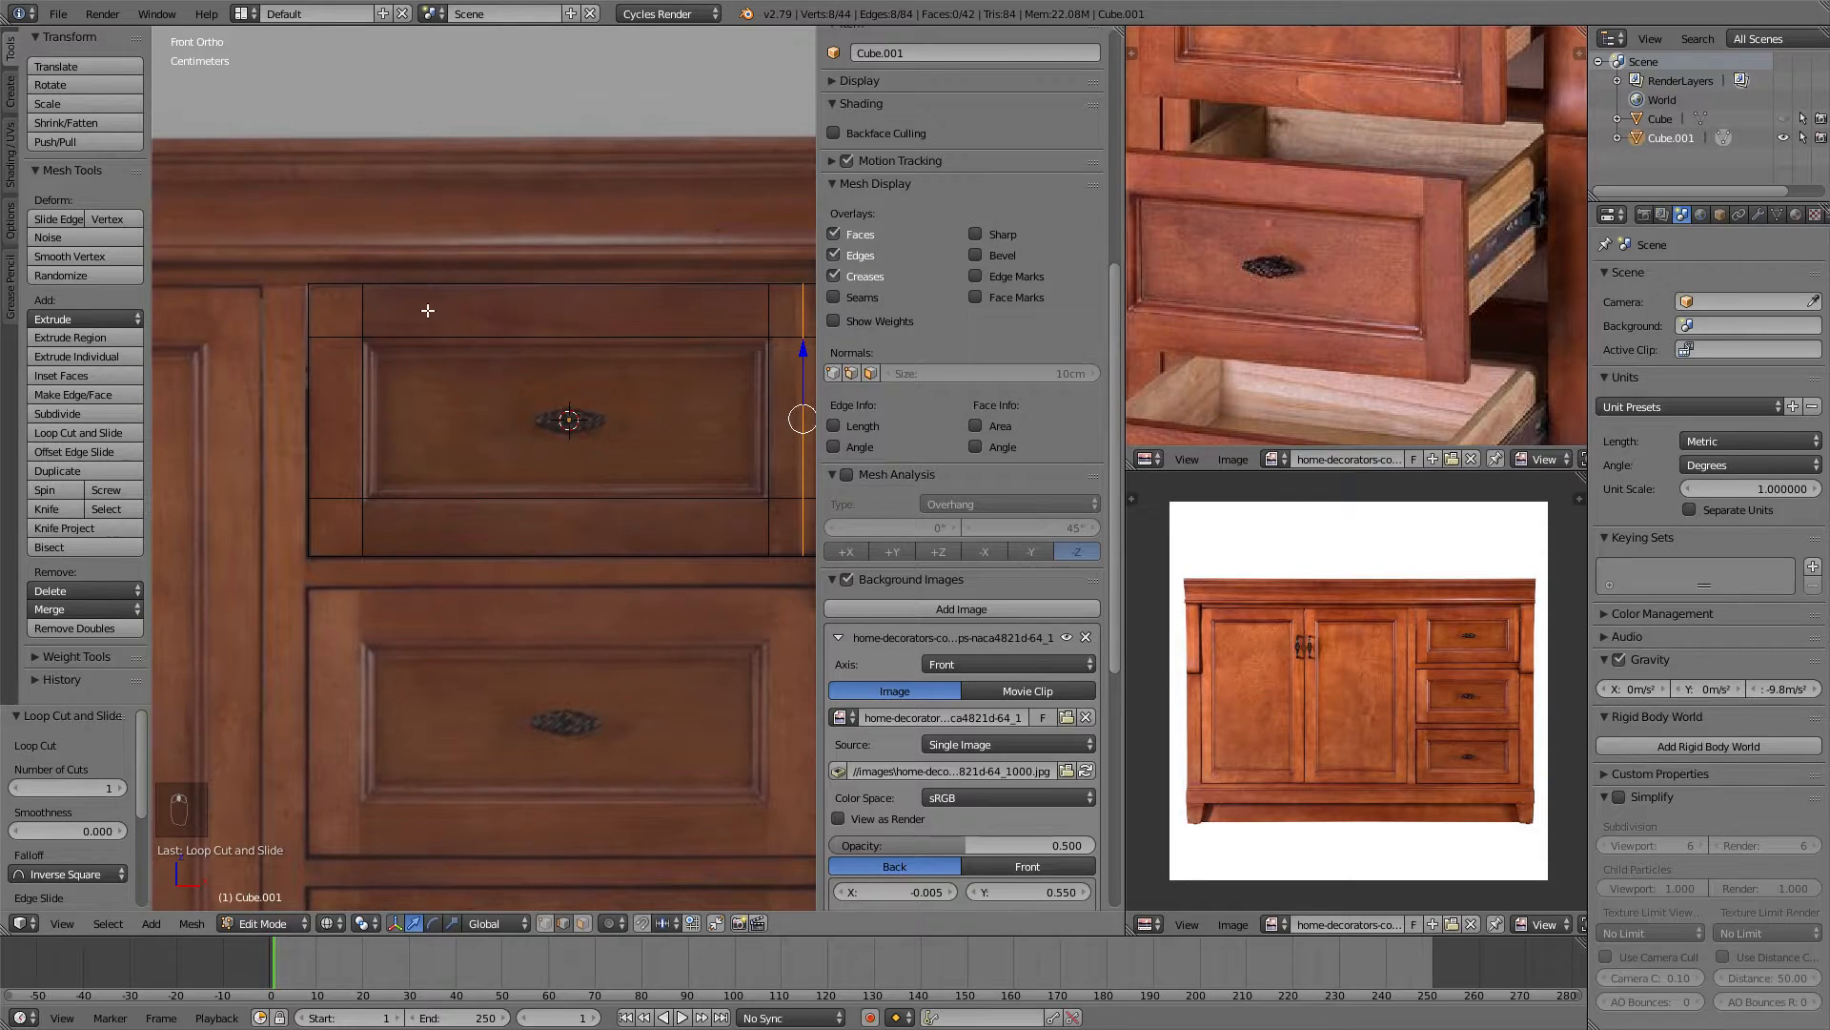
ctrl+scroll(410, 303, down, 1)
ctrl+scroll(416, 269, up, 4)
mouse_move(571, 247)
shift+middle_down()
mouse_move(613, 255)
mouse_move(580, 270)
shift+middle_up()
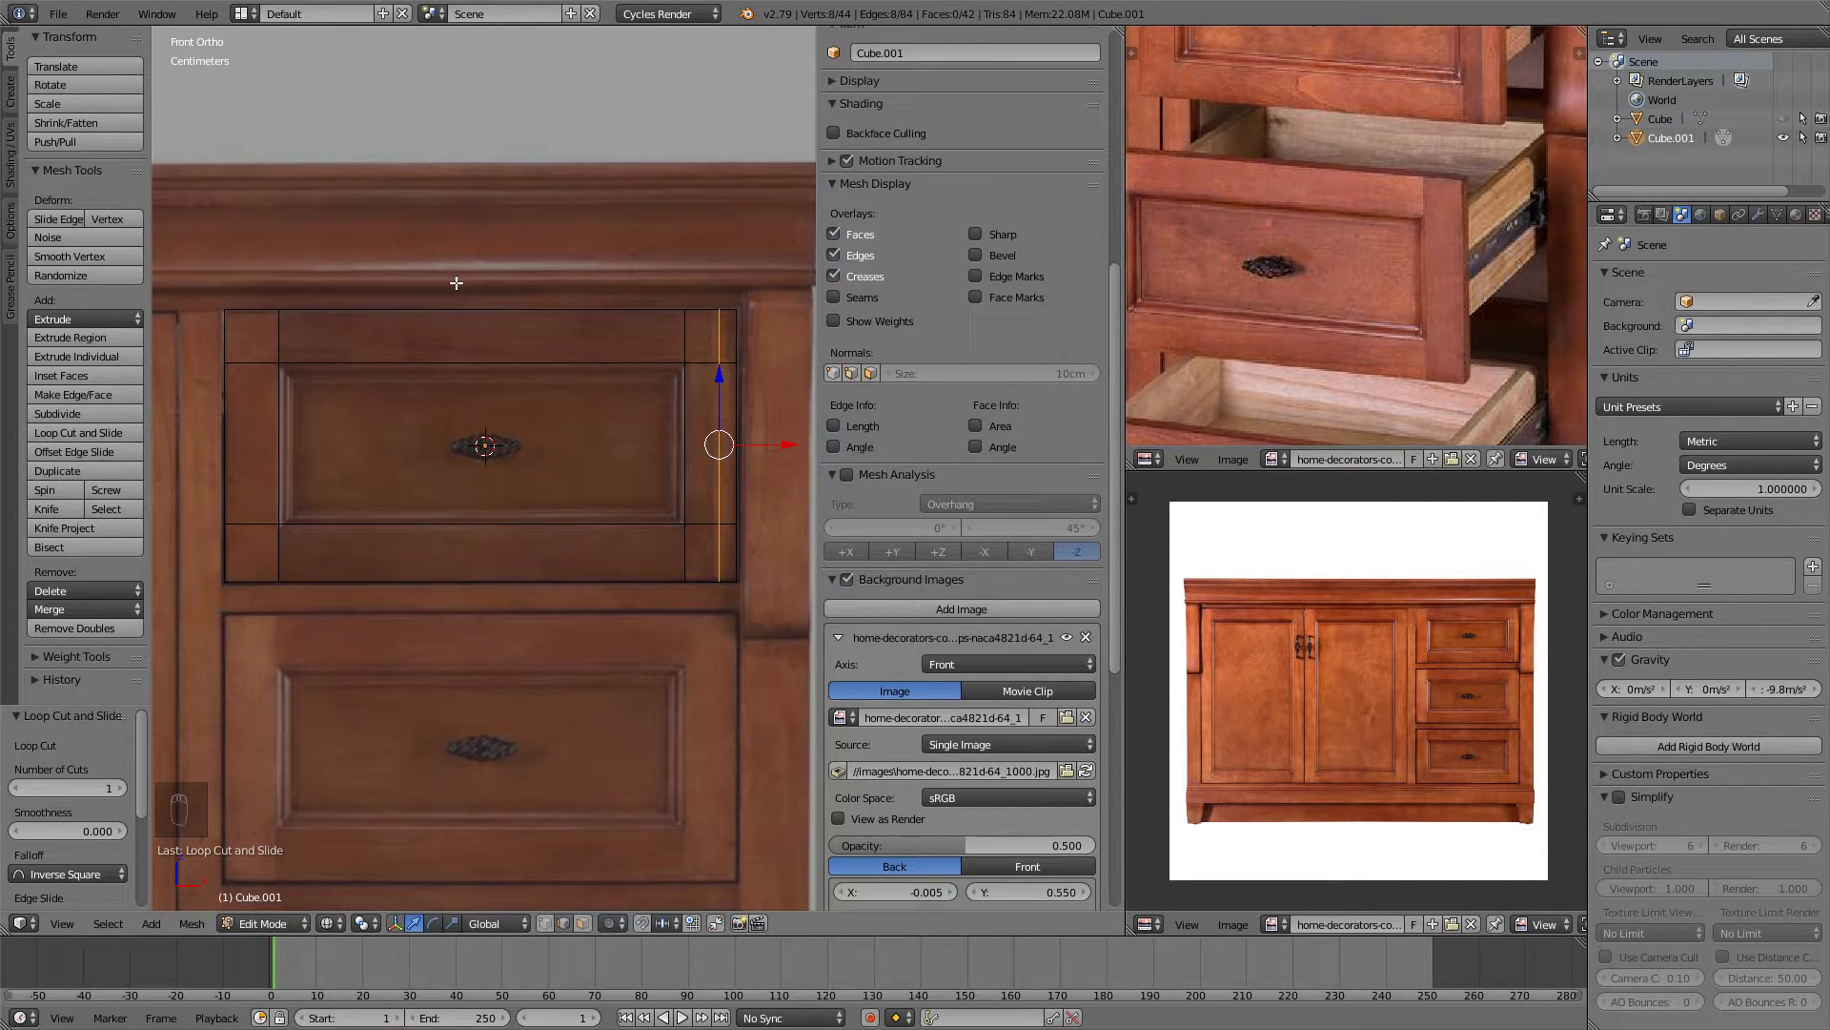
scroll(492, 277, down, 1)
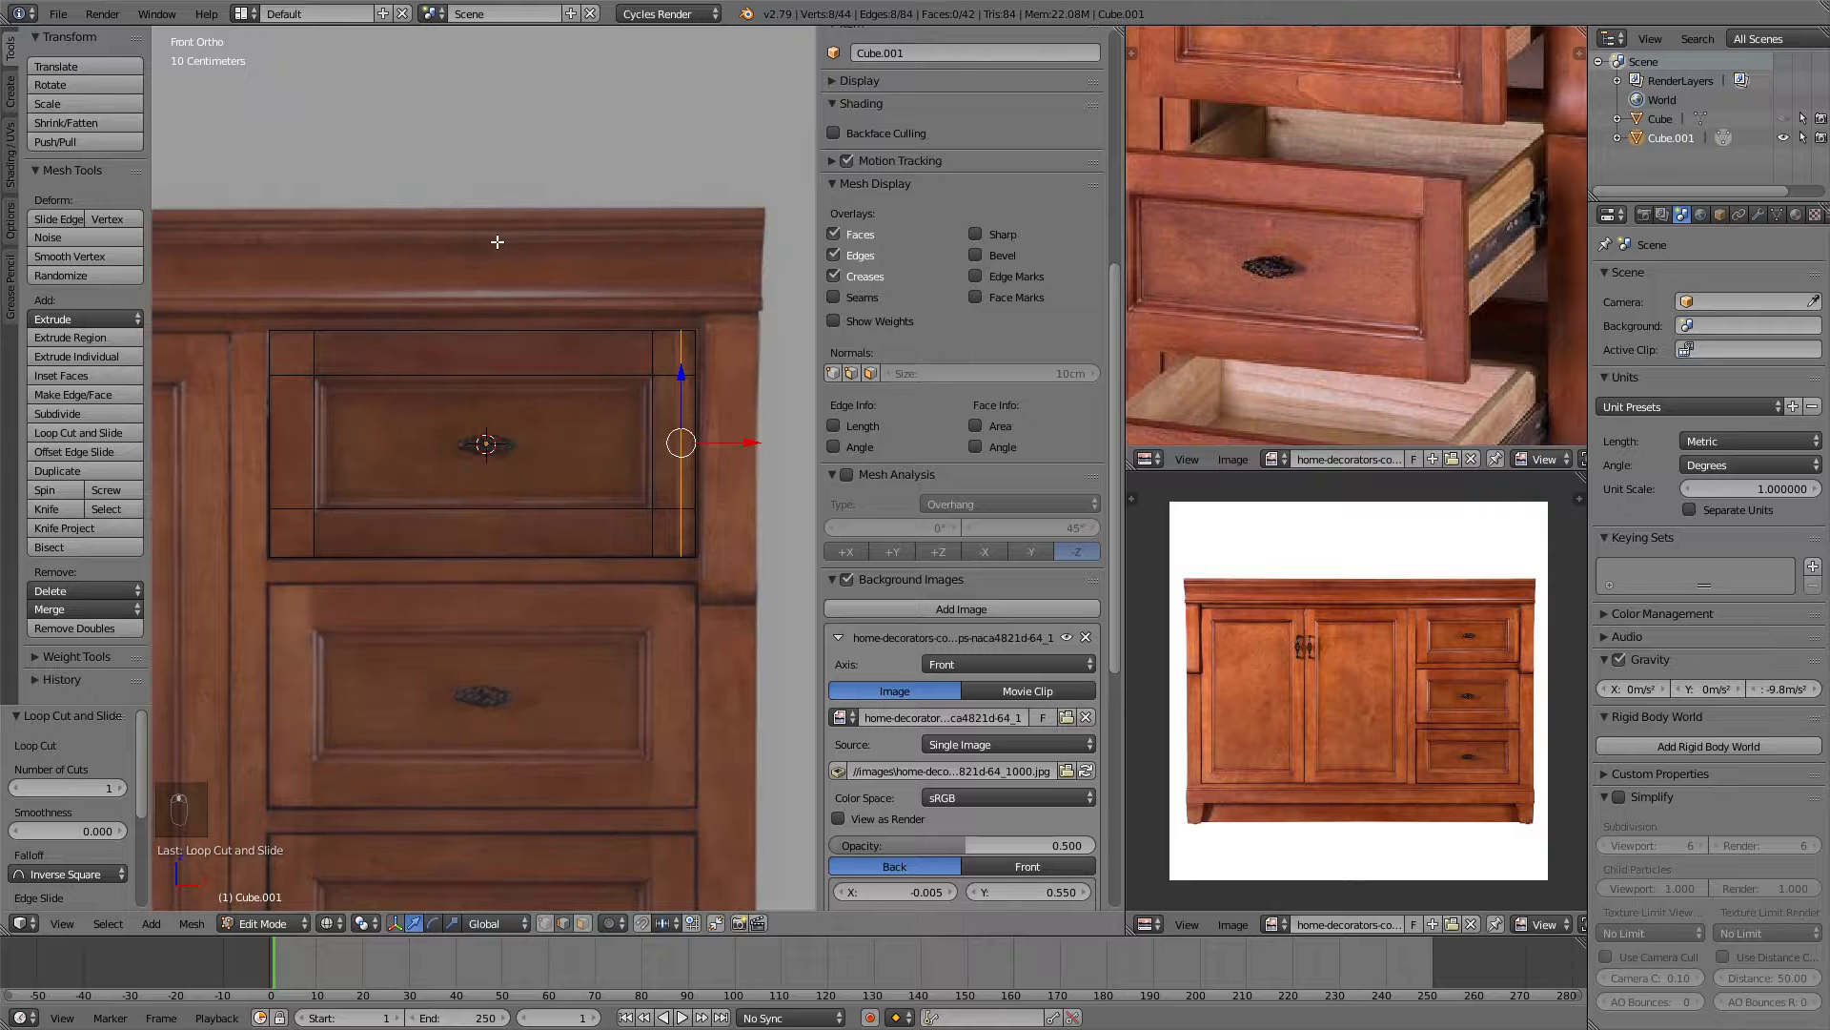
scroll(585, 289, up, 2)
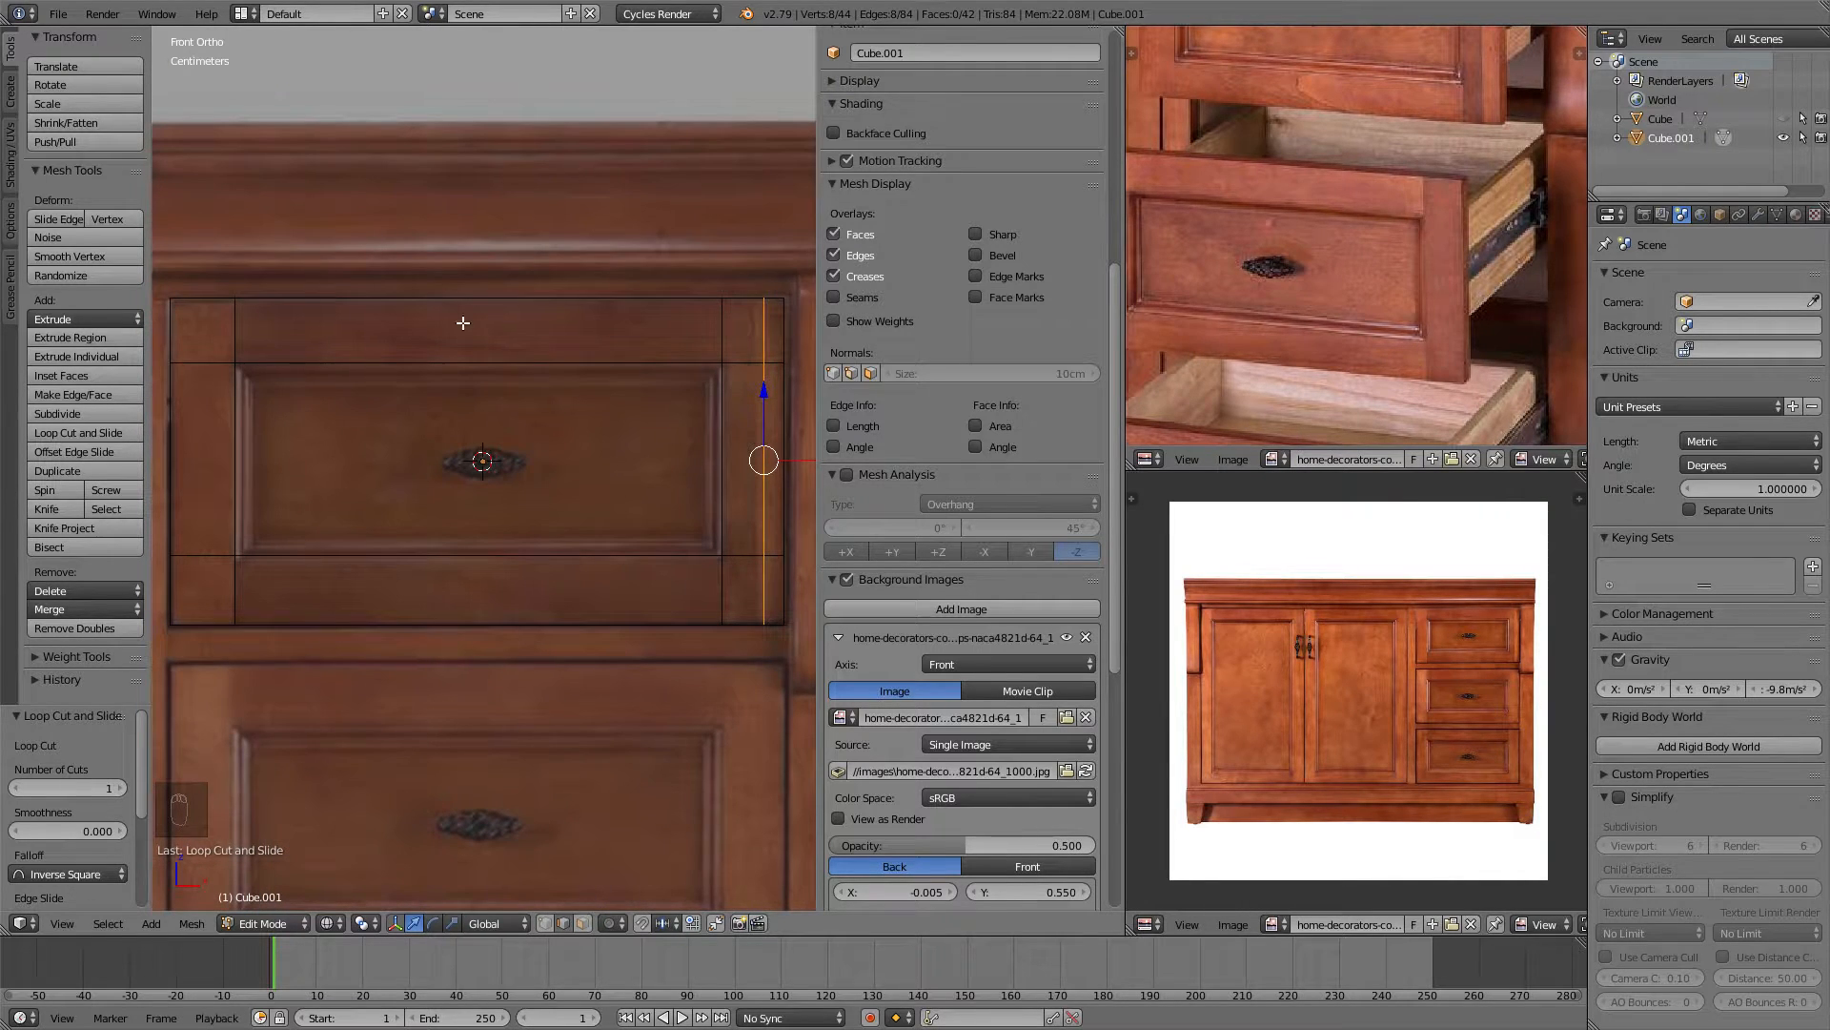
scroll(585, 363, down, 4)
scroll(610, 423, up, 4)
key(ctrl+r)
click(504, 303)
right_click(488, 350)
Set the middle edge loop's median X to 0 so it lies on the drawer front's centre line.
scroll(965, 347, up, 5)
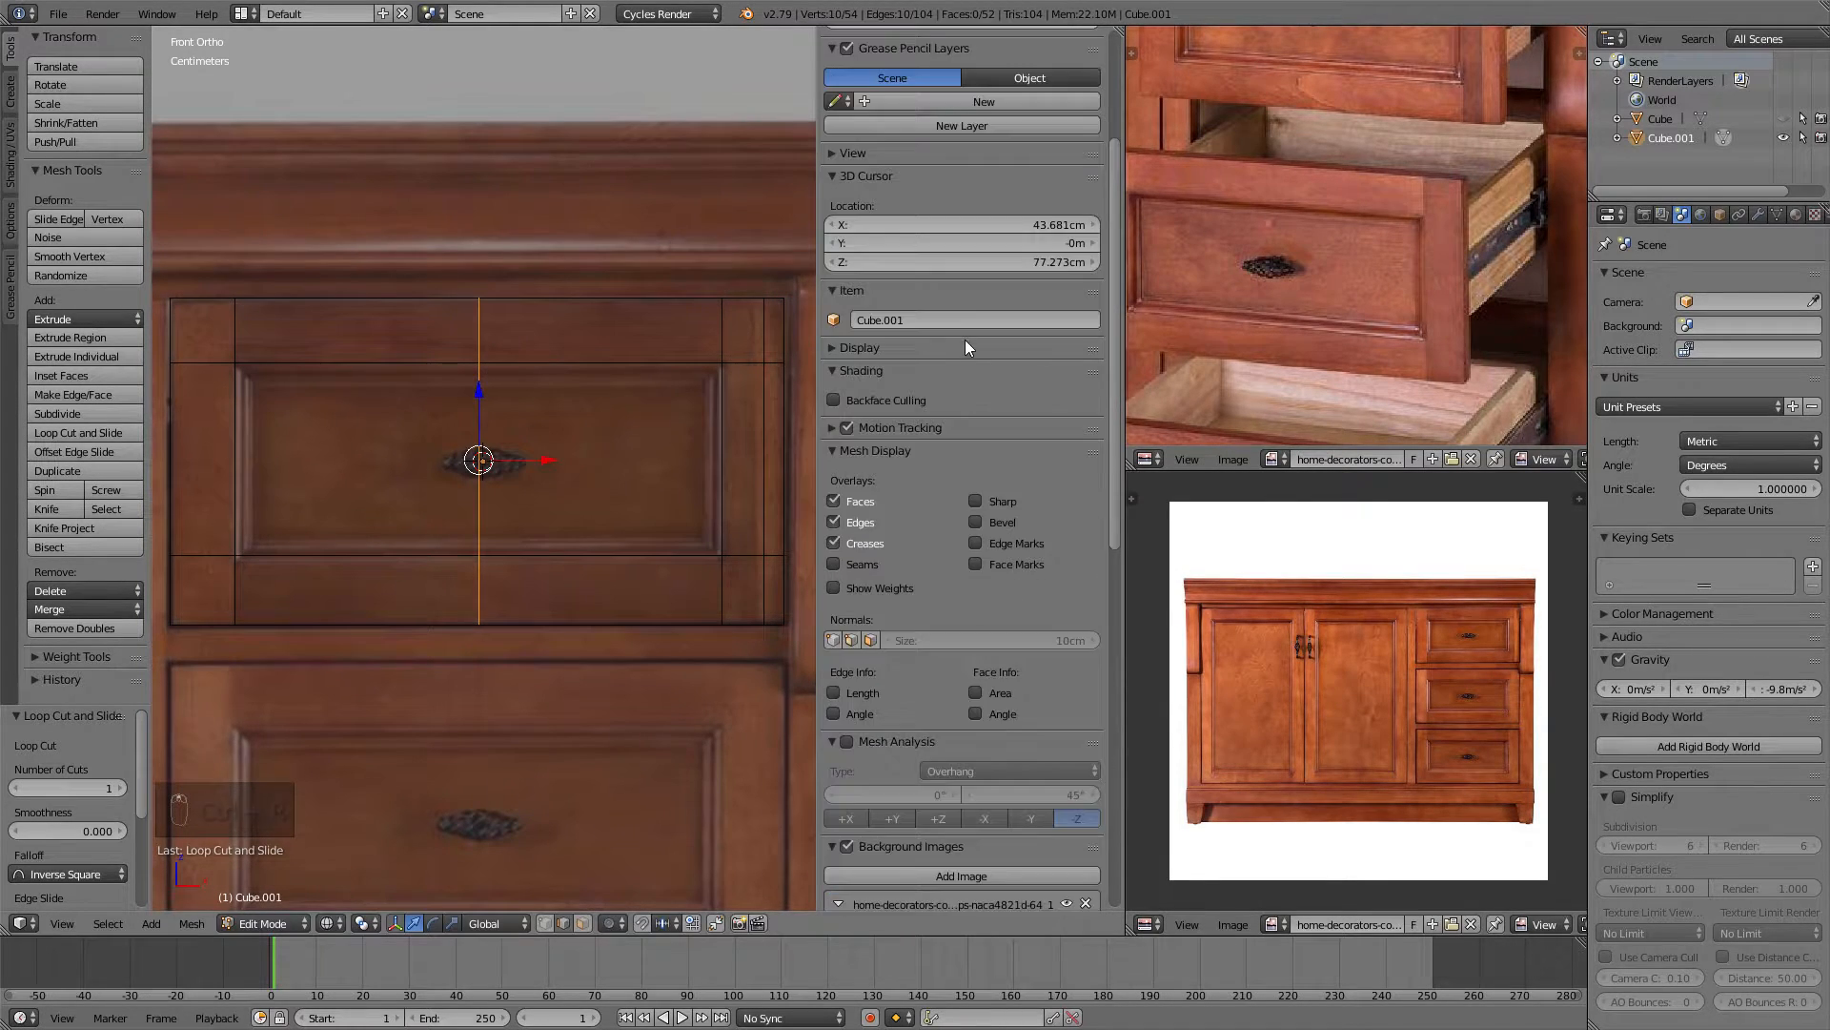
scroll(965, 347, up, 5)
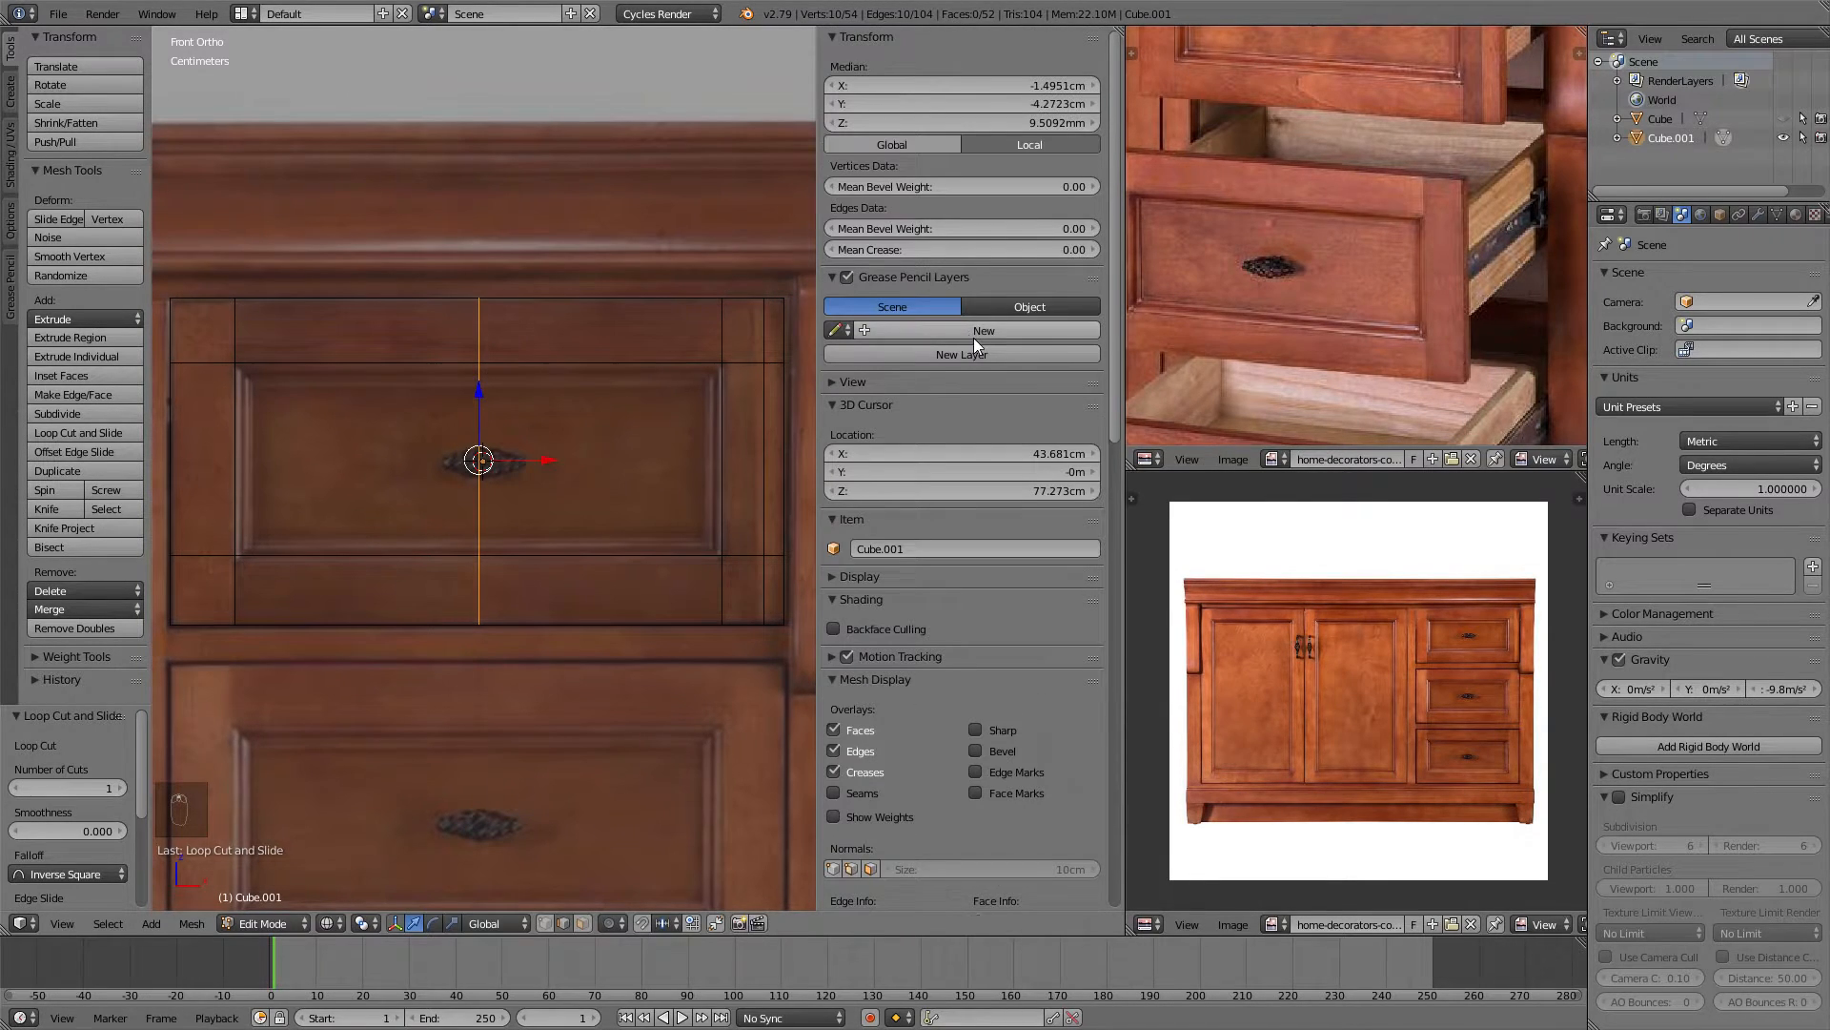
click(1026, 85)
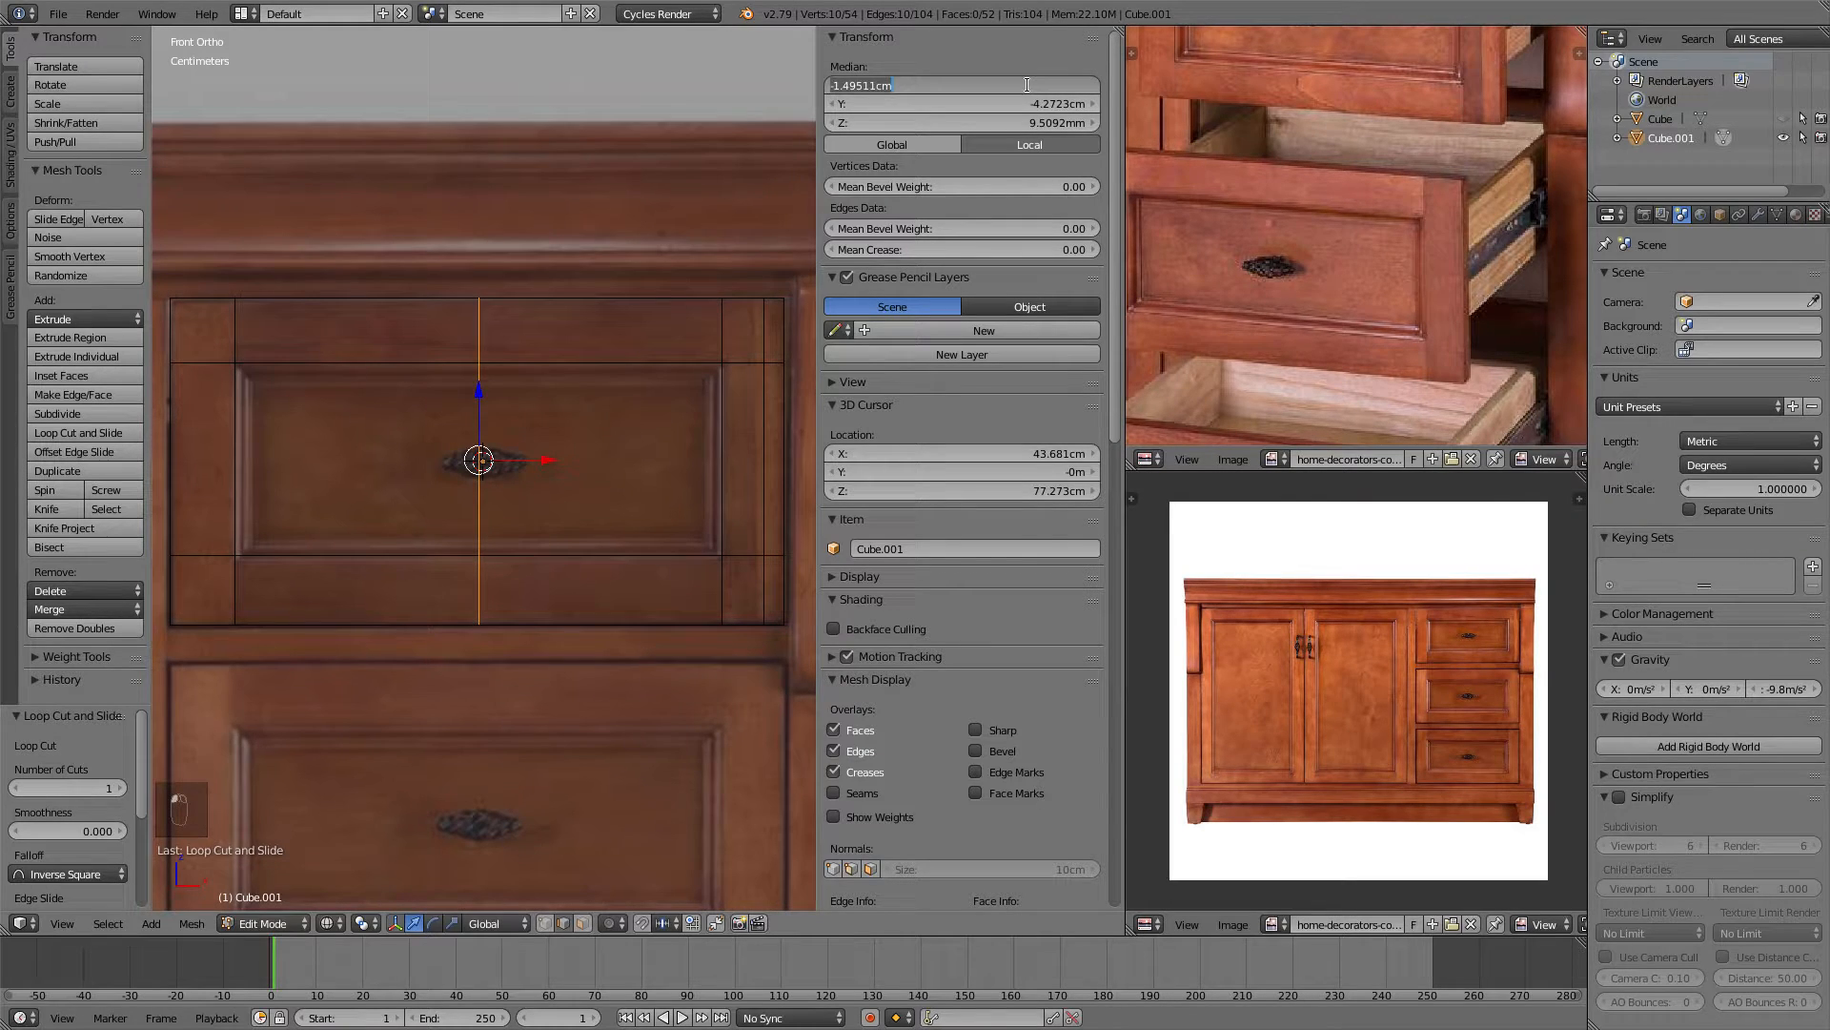
text(0)
key(Return)
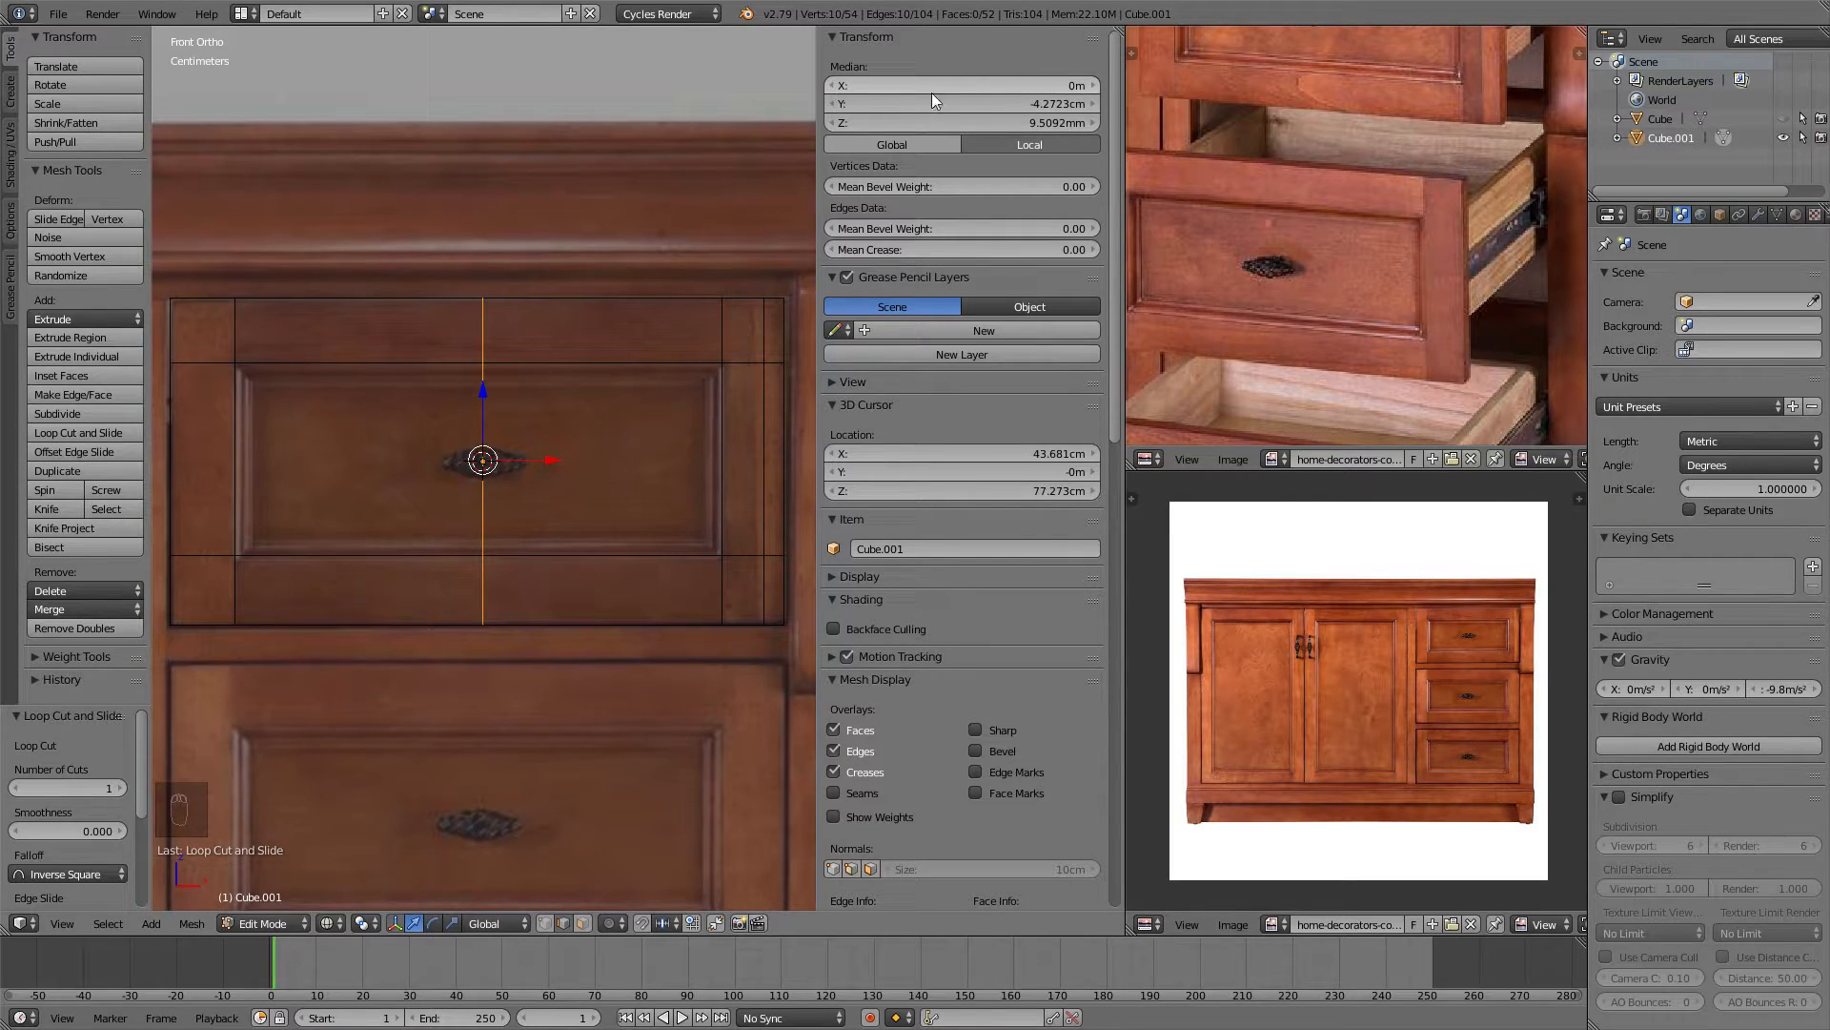
Select all faces of the drawer front's left half in wireframe face mode and delete the faces.
shift+middle_drag(560, 412, 694, 382)
key(z)
key(z)
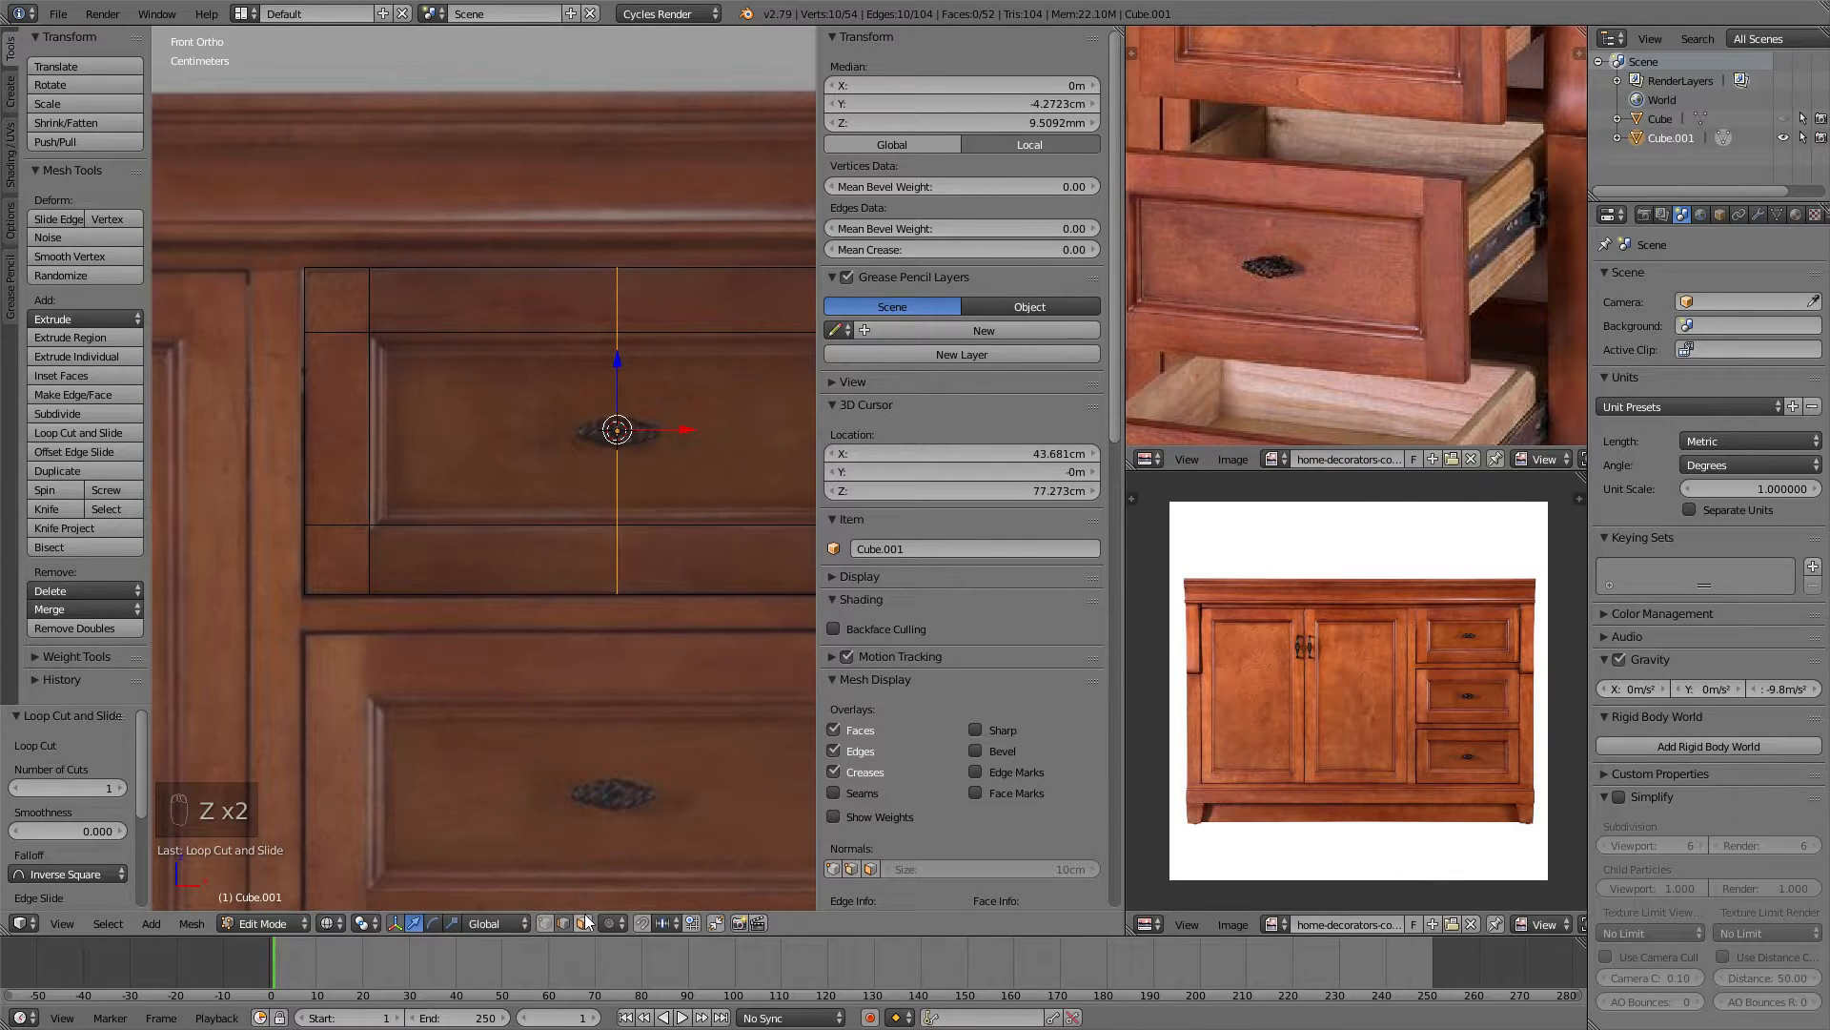
click(582, 923)
scroll(535, 515, down, 1)
shift+middle_drag(544, 437, 552, 392)
key(a)
key(a)
key(a)
key(b)
drag(272, 143, 604, 638)
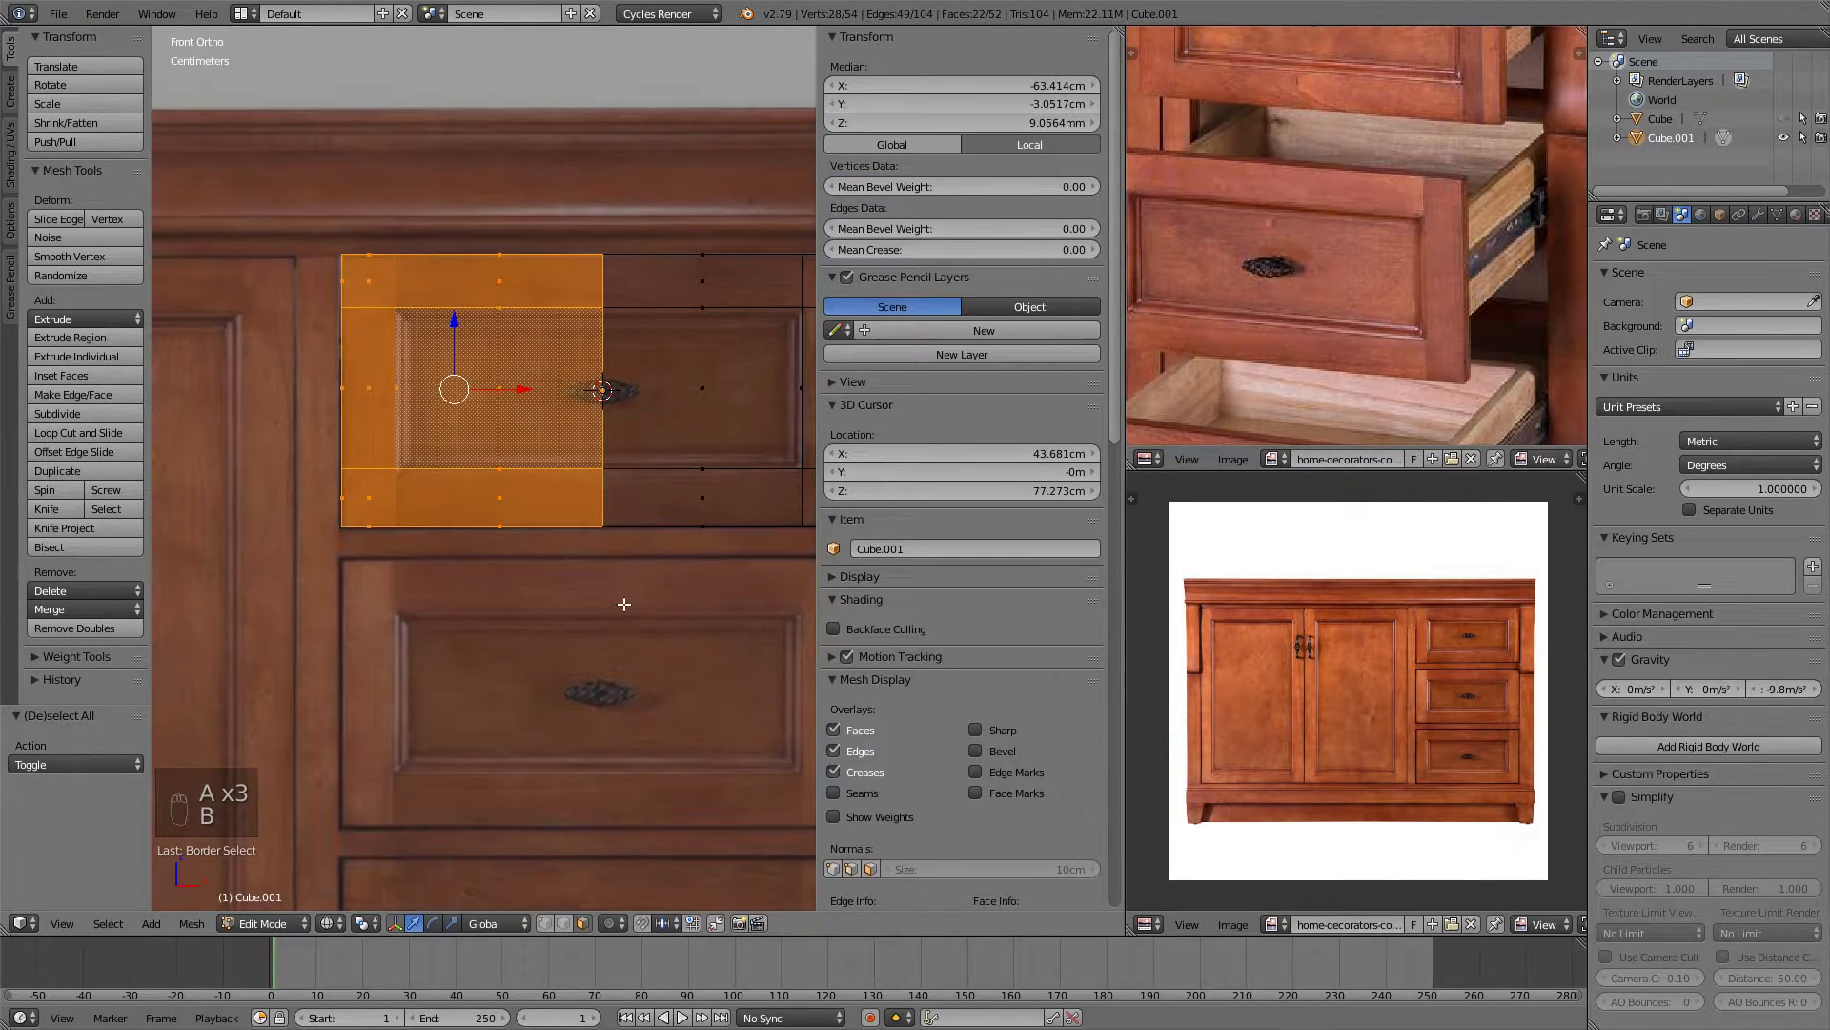
shift+middle_drag(639, 296, 535, 308)
key(x)
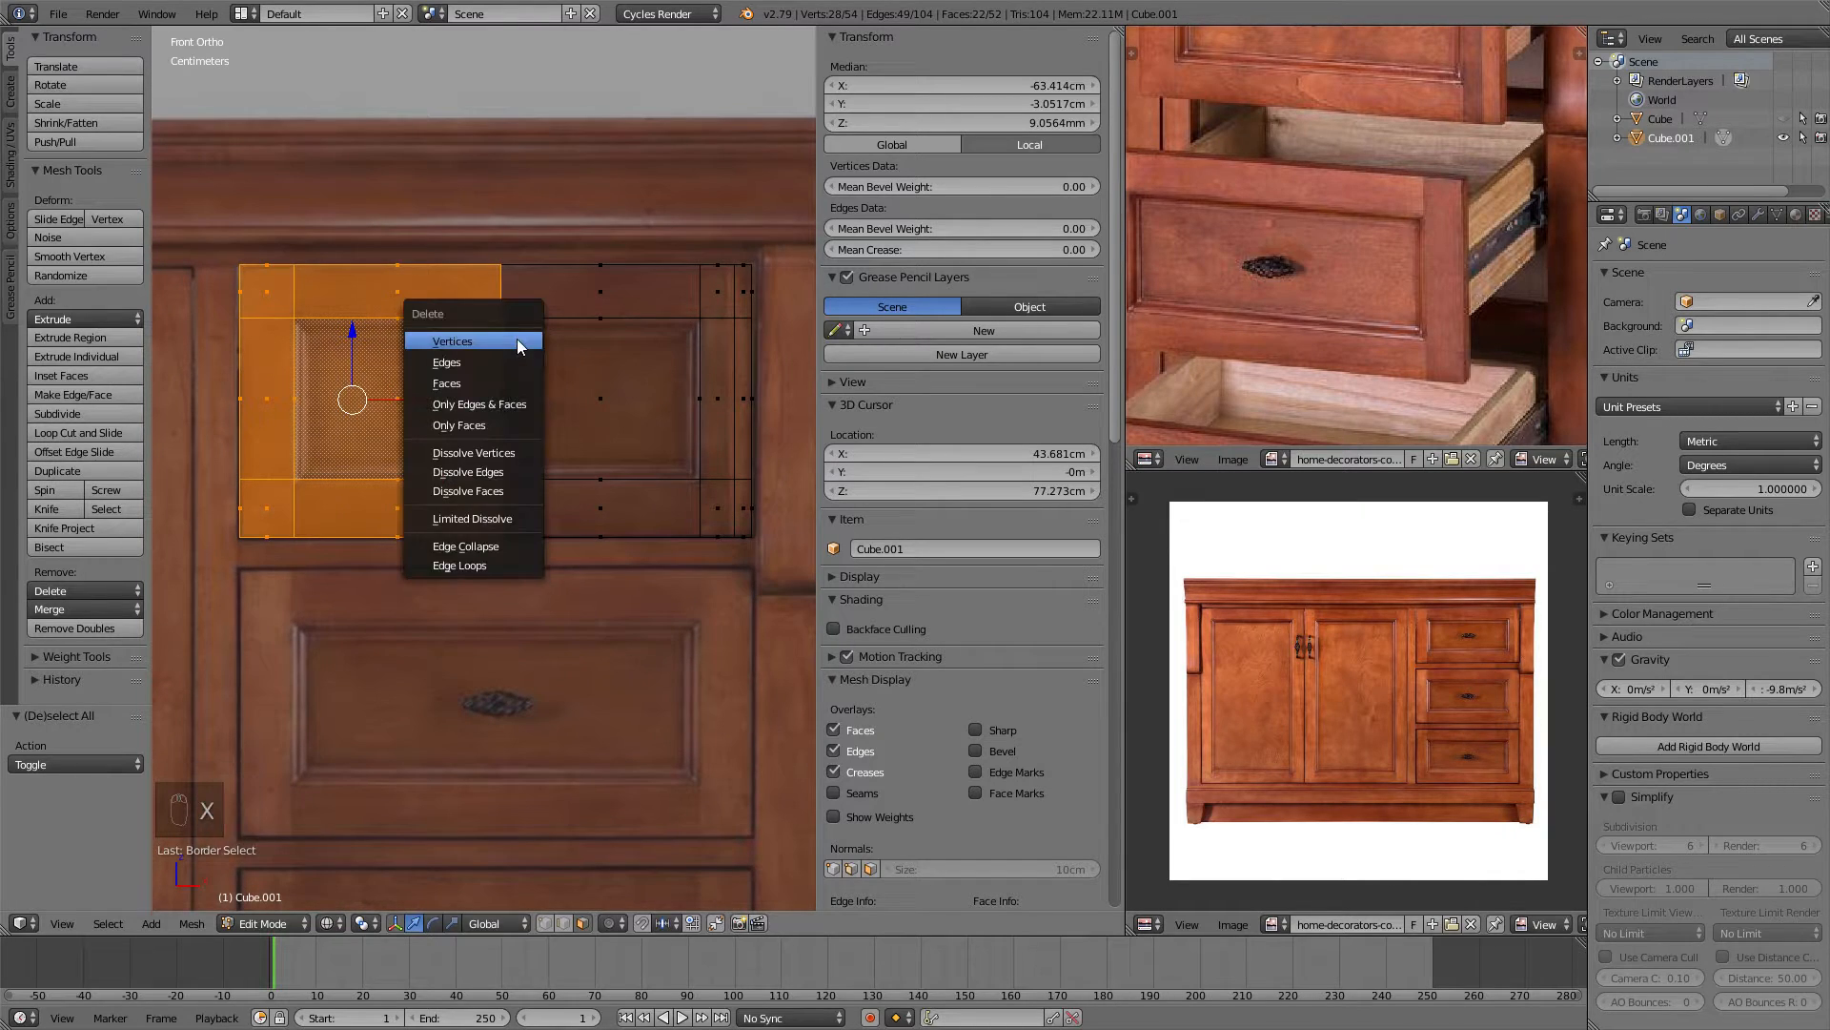
click(484, 376)
Add a Mirror modifier to the halved drawer front in Object Mode and check it in solid view.
mouse_move(601, 327)
shift+middle_down()
mouse_move(584, 359)
mouse_move(607, 448)
mouse_move(654, 380)
mouse_move(532, 341)
mouse_move(494, 354)
mouse_move(534, 345)
shift+middle_up()
key(Tab)
key(z)
key(z)
click(1757, 215)
click(1651, 279)
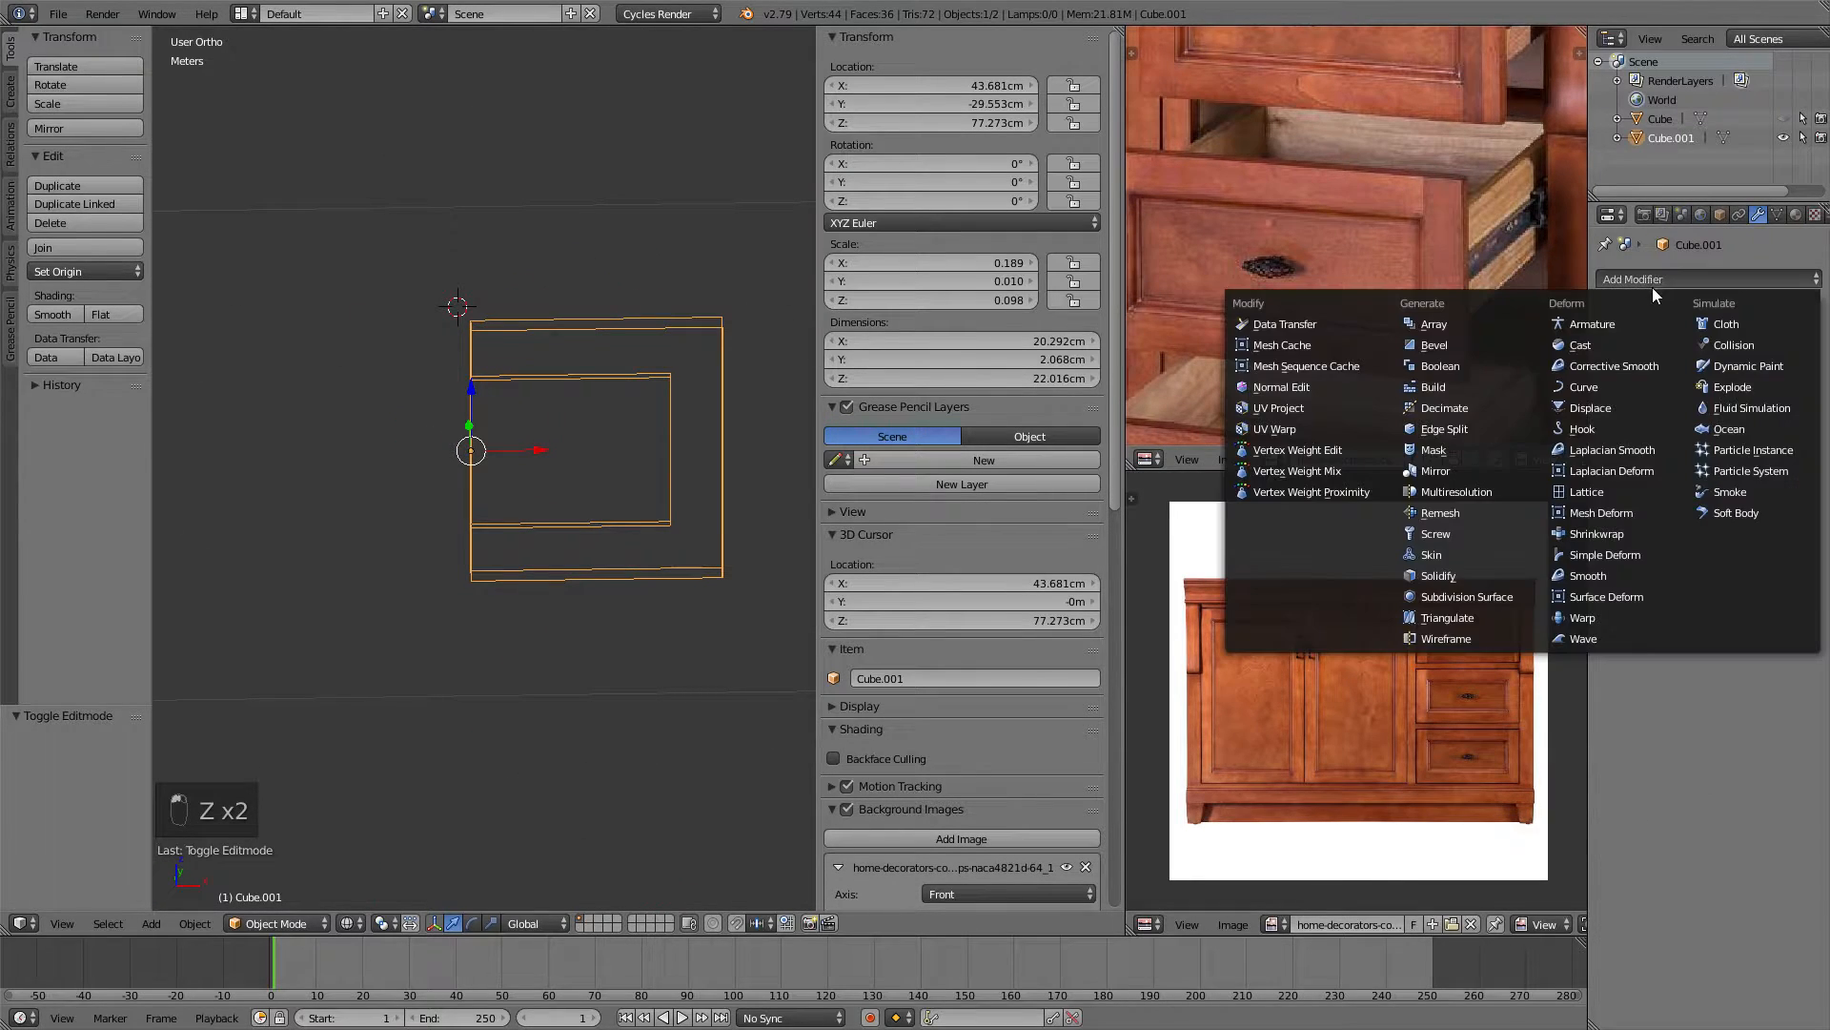
click(1454, 472)
mouse_move(467, 259)
middle_down()
mouse_move(452, 227)
mouse_move(612, 286)
mouse_move(658, 244)
mouse_move(526, 249)
mouse_move(482, 295)
mouse_move(562, 362)
middle_up()
key(z)
key(KP_5)
key(z)
Open the mirrored drawer front for editing in front orthographic view with vertex selection.
key(Tab)
key(KP_1)
key(KP_5)
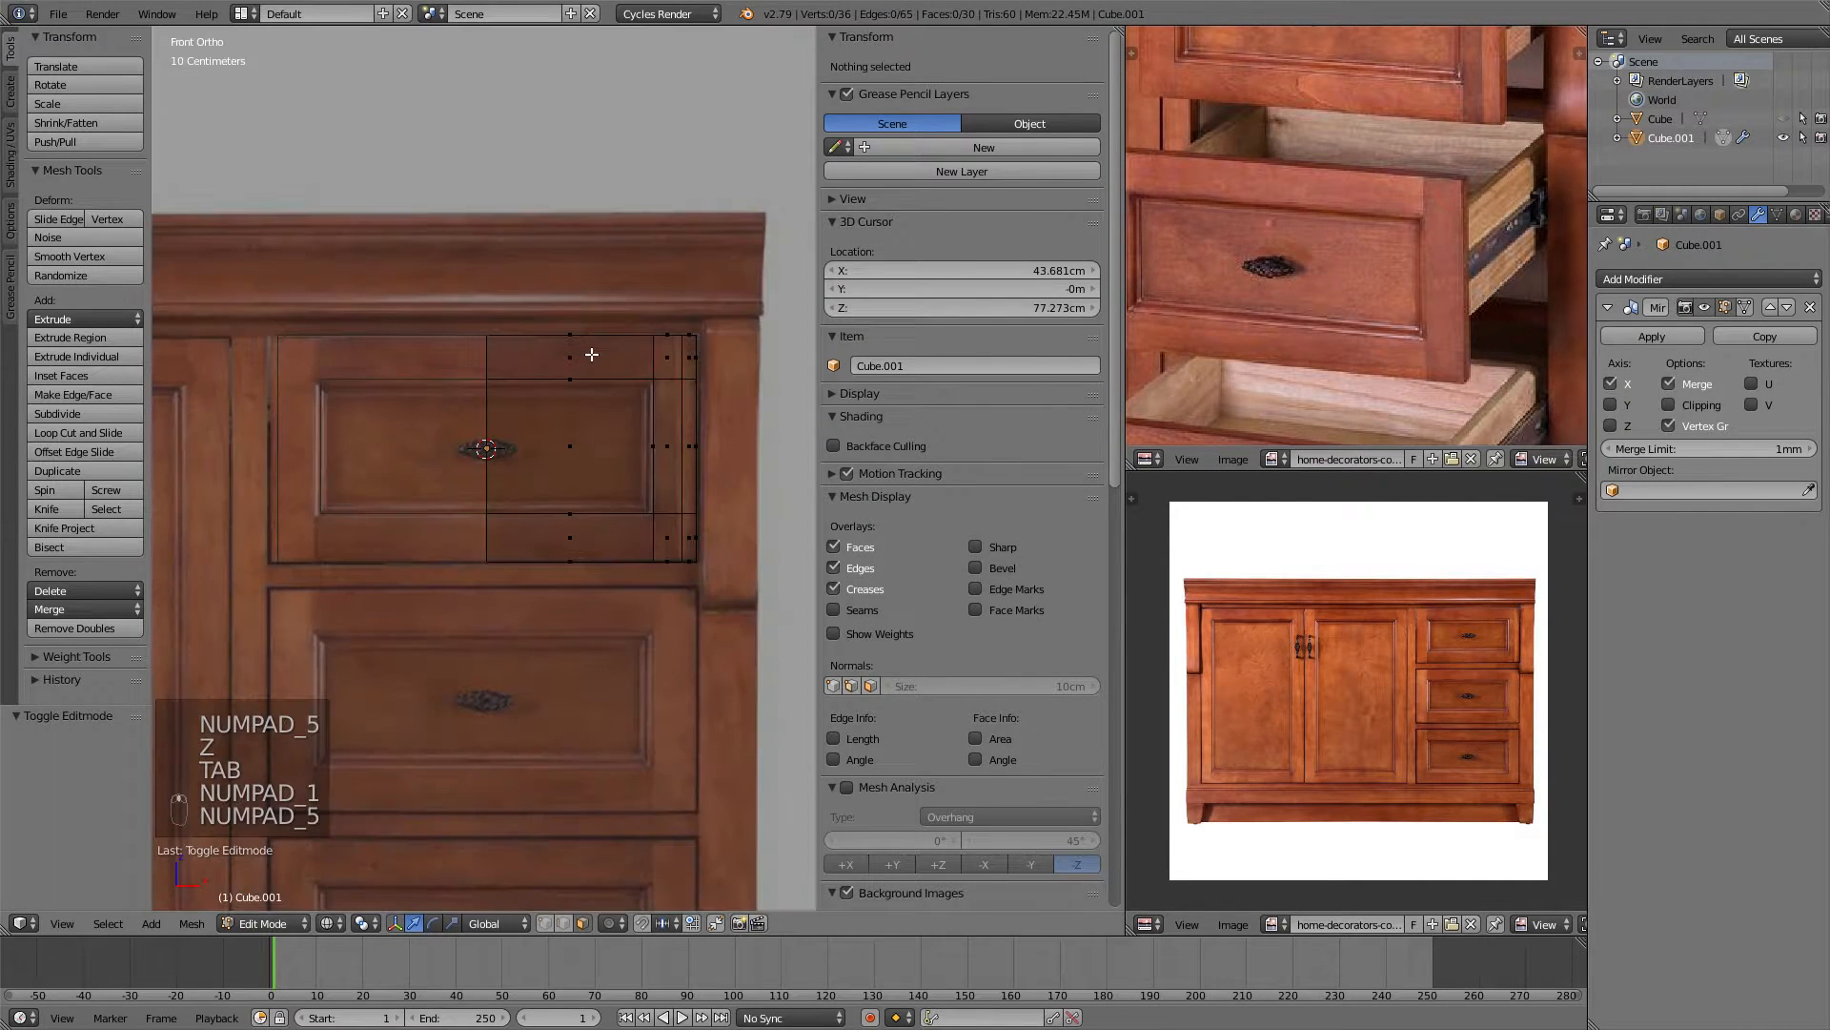
click(544, 923)
scroll(674, 416, up, 2)
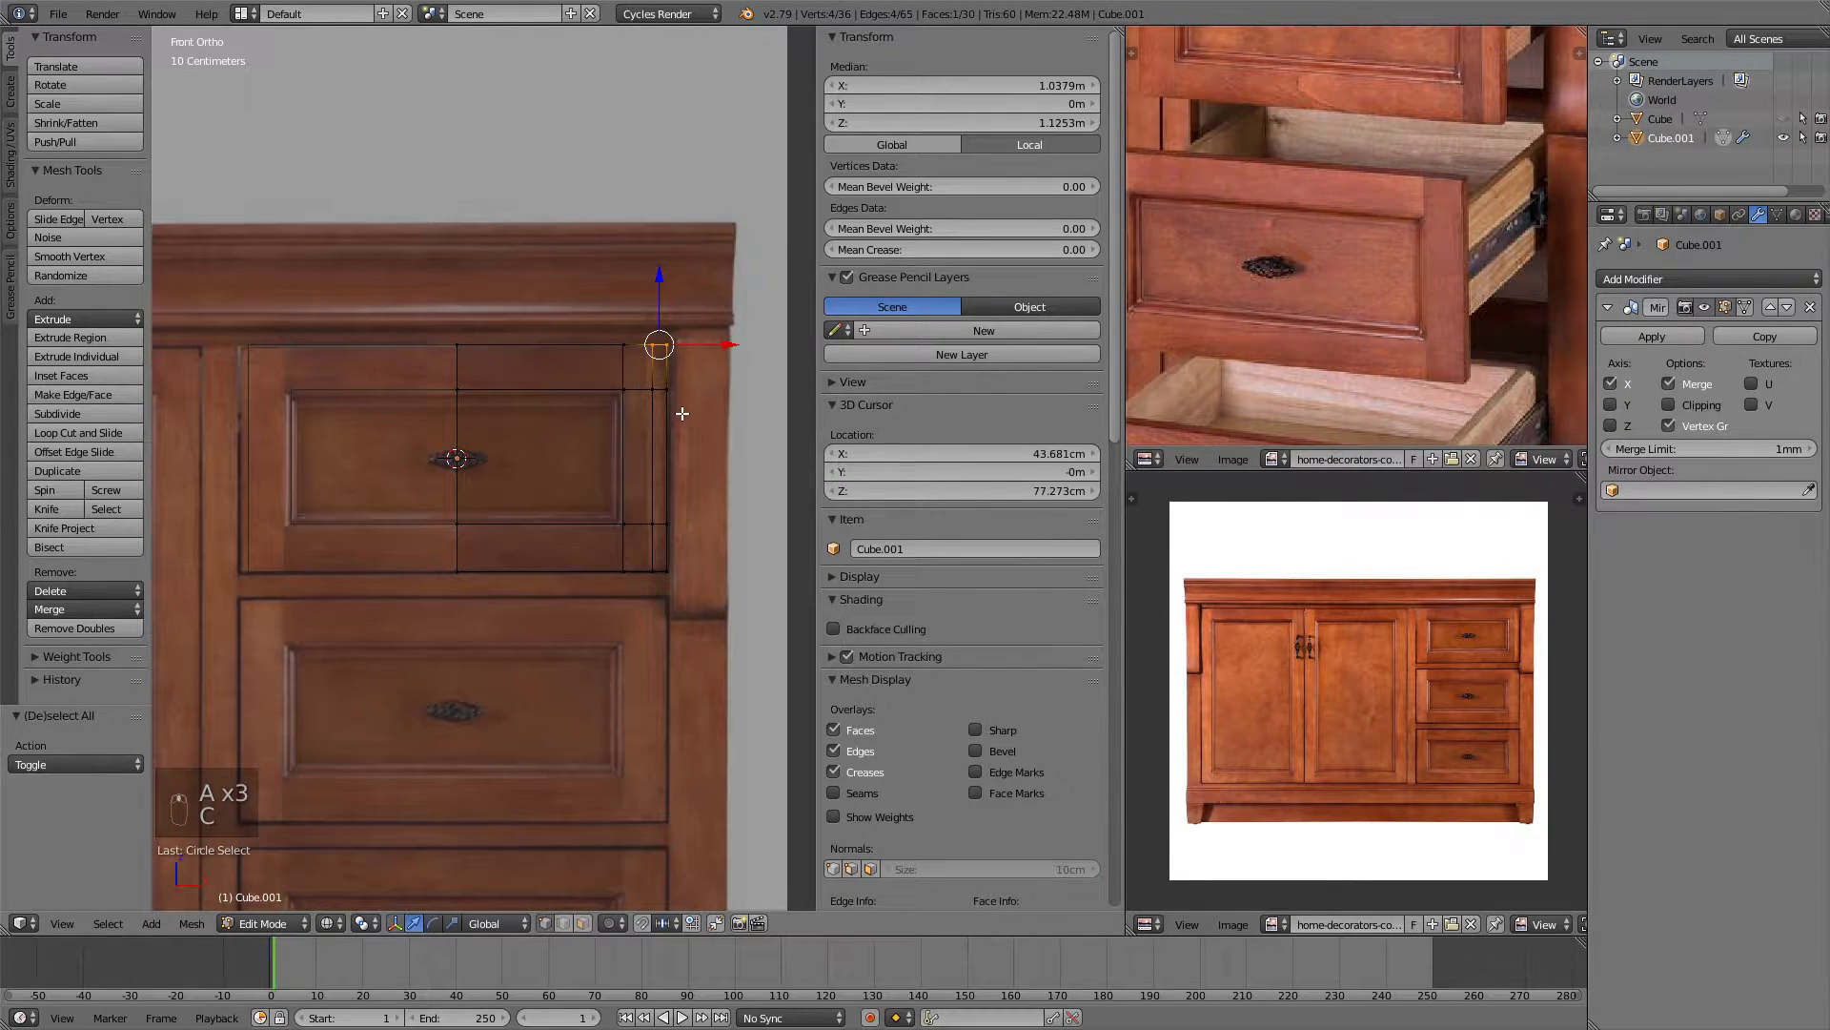
shift+middle_drag(702, 343, 698, 358)
key(g)
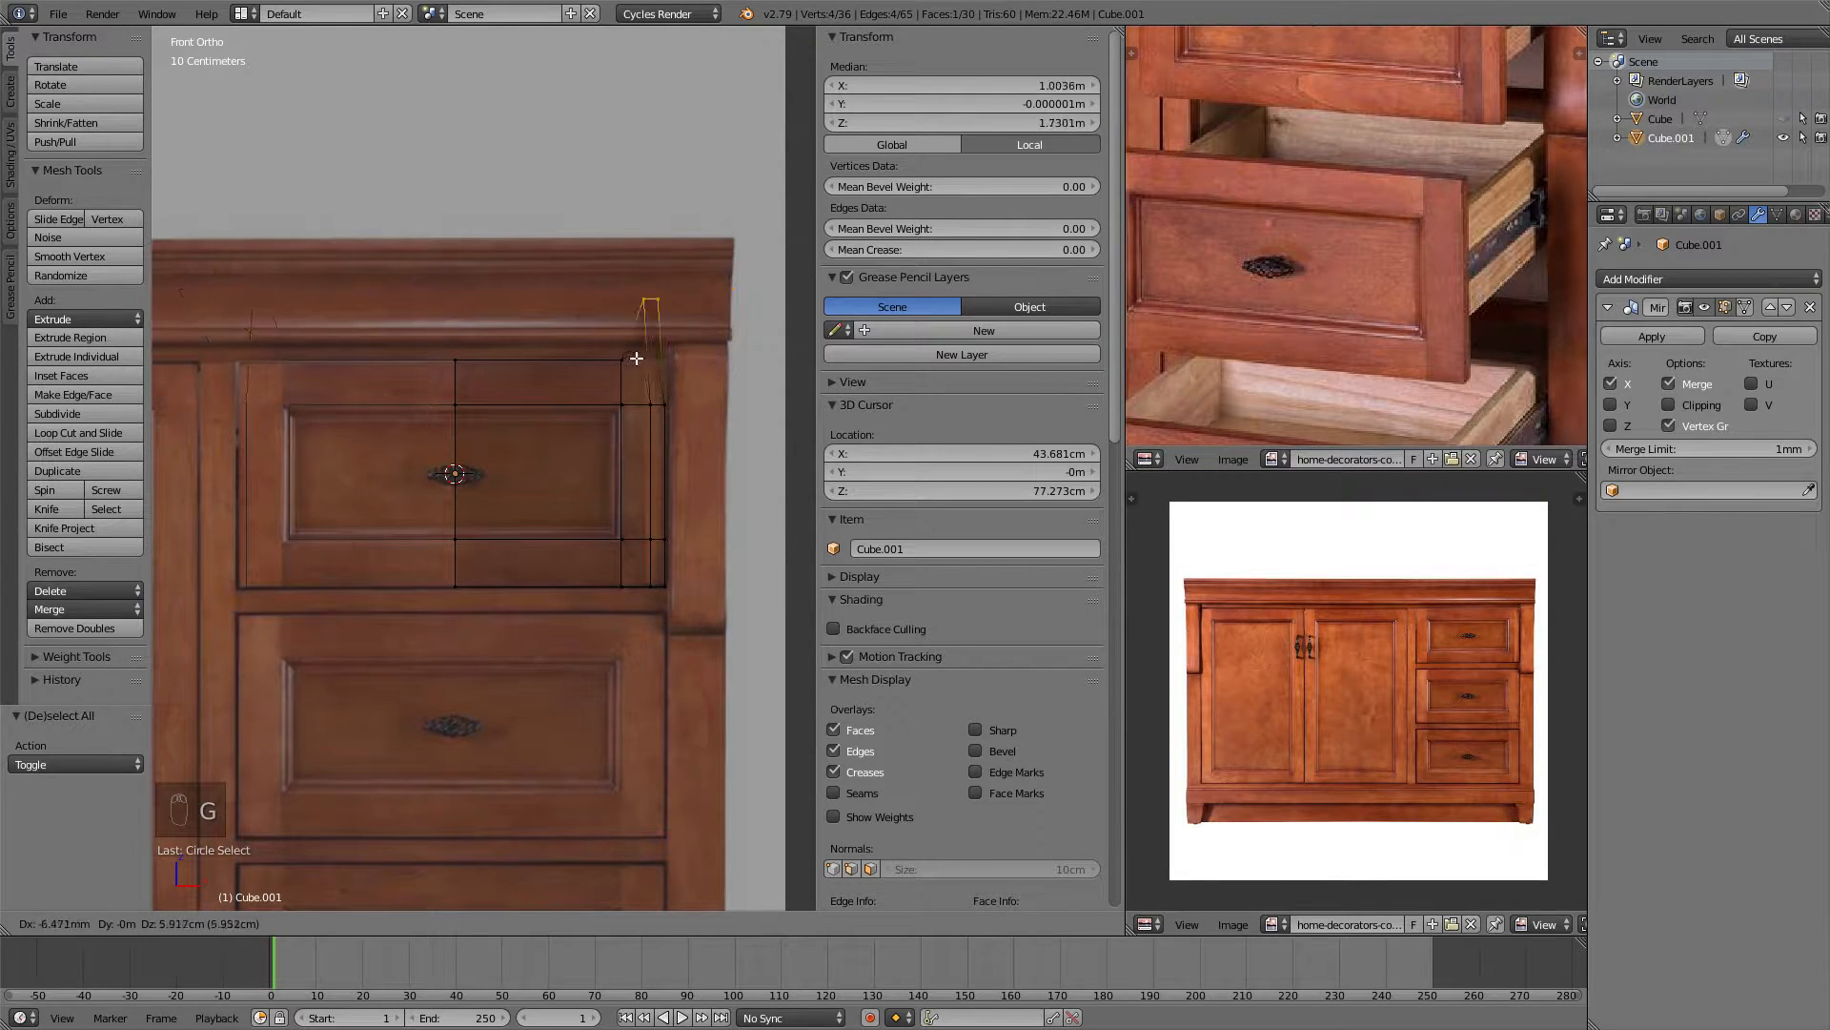
key(z)
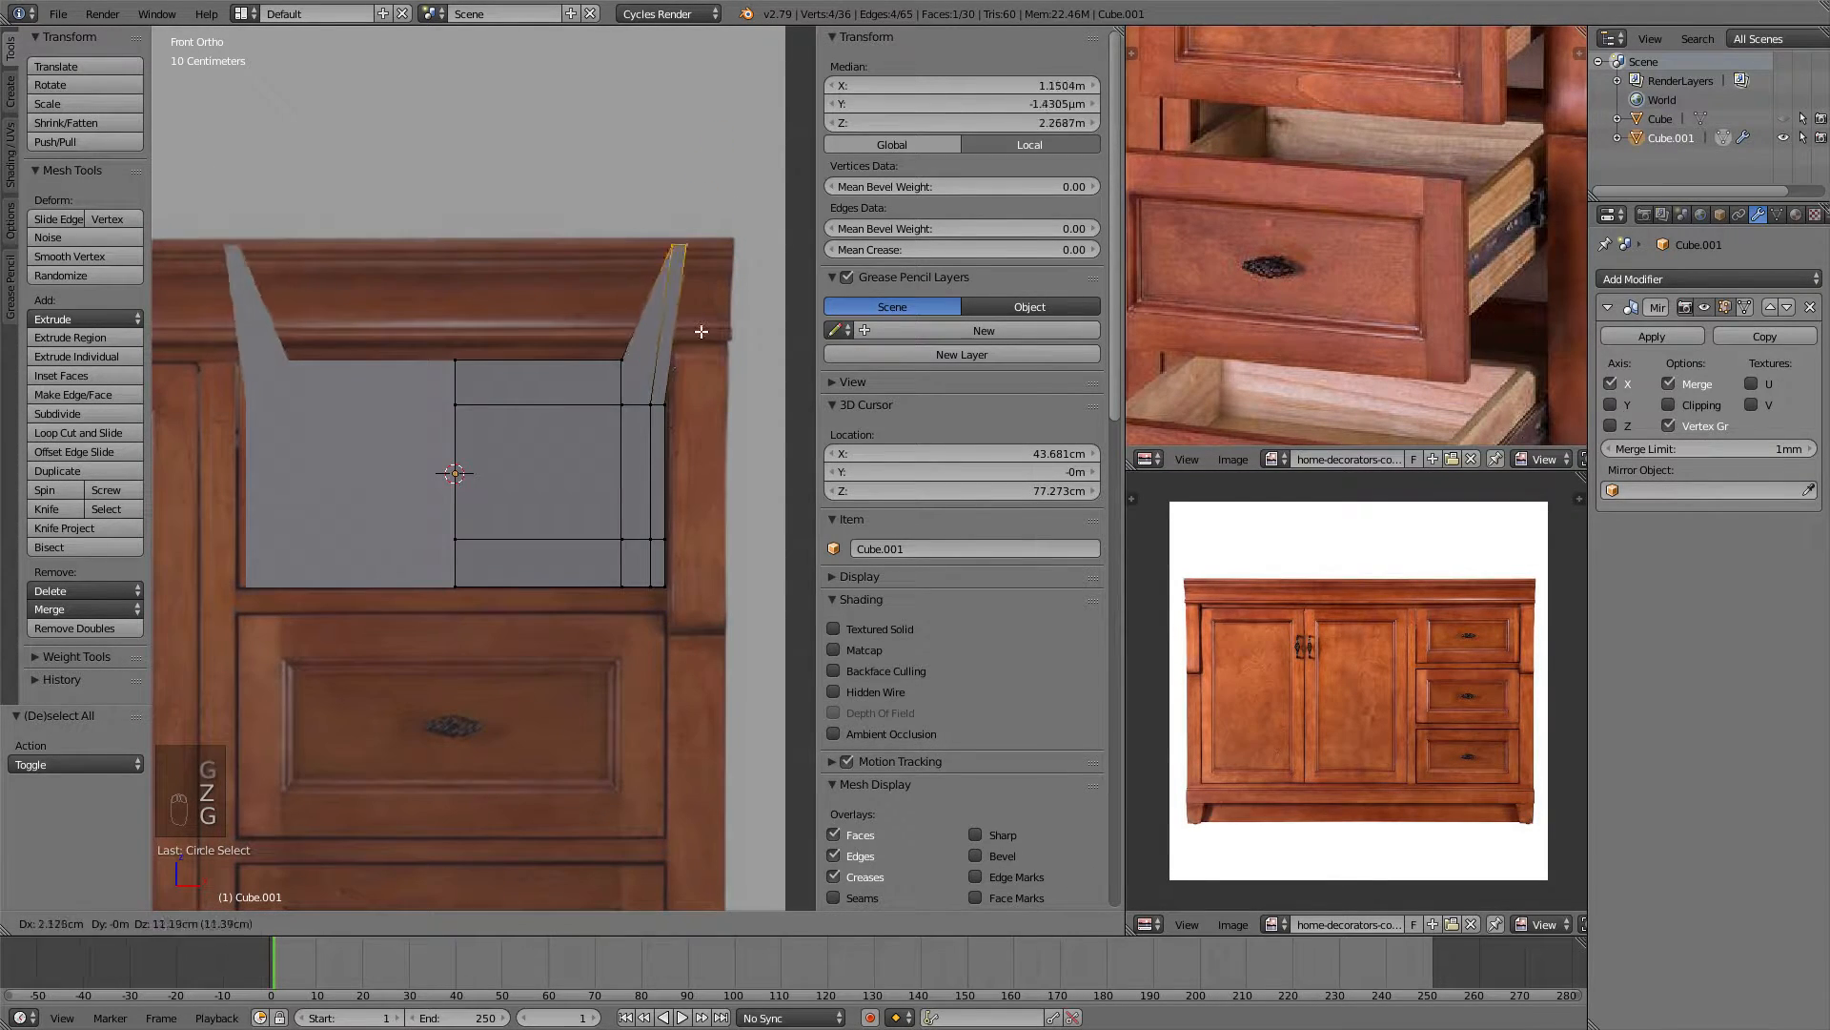
right_click(688, 417)
key(a)
key(b)
drag(705, 311, 593, 651)
key(g)
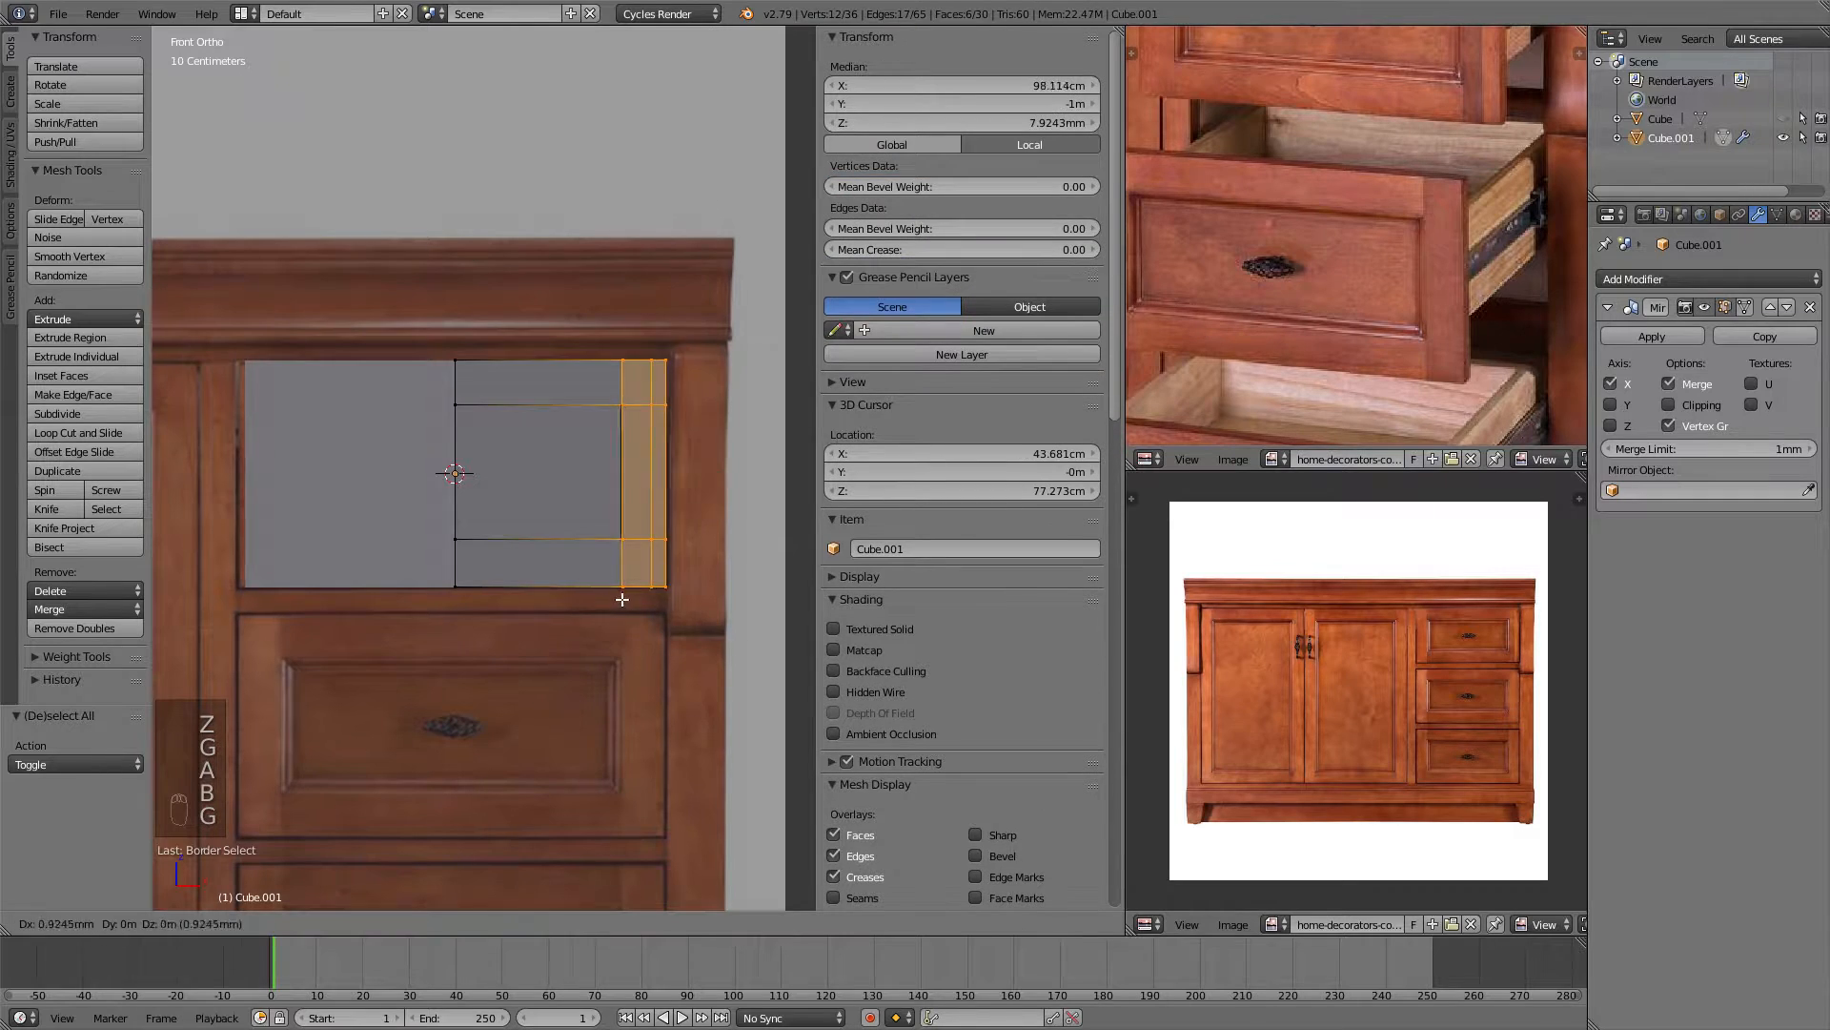
right_click(675, 254)
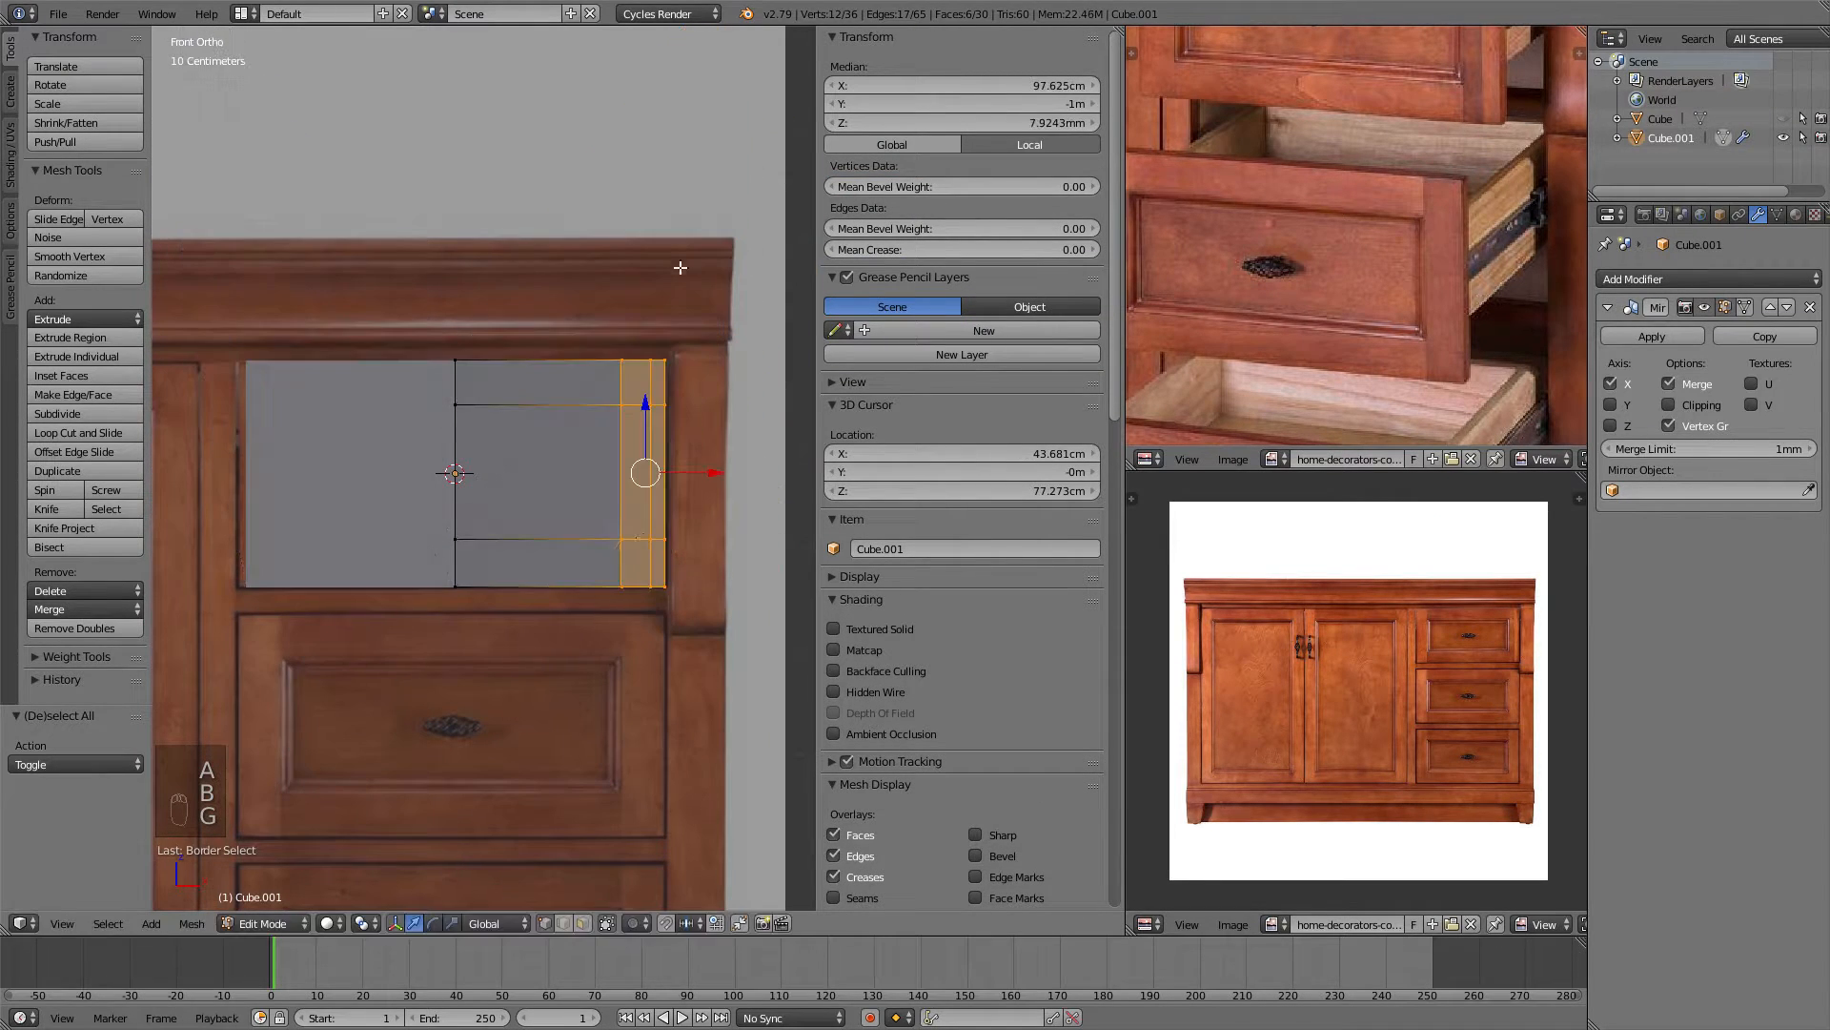
key(Tab)
key(Tab)
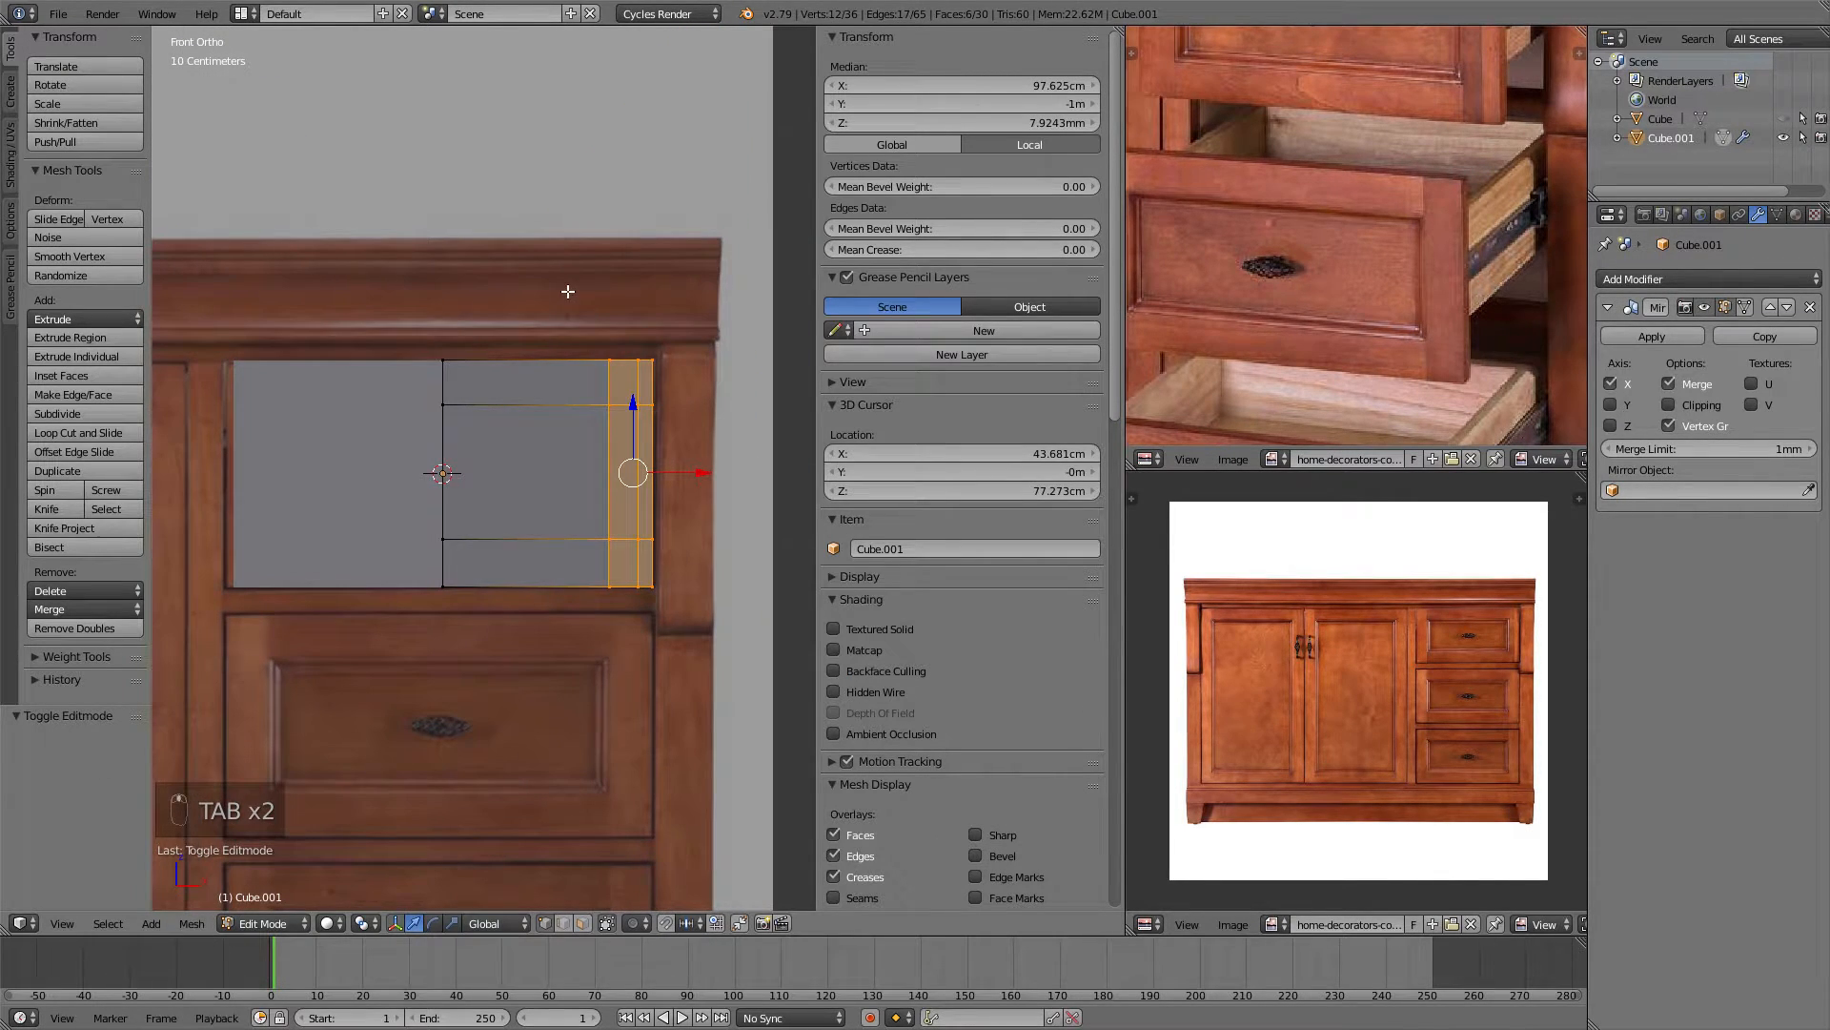
key(Tab)
key(Tab)
key(Tab)
scroll(476, 345, up, 3)
key(Tab)
key(Tab)
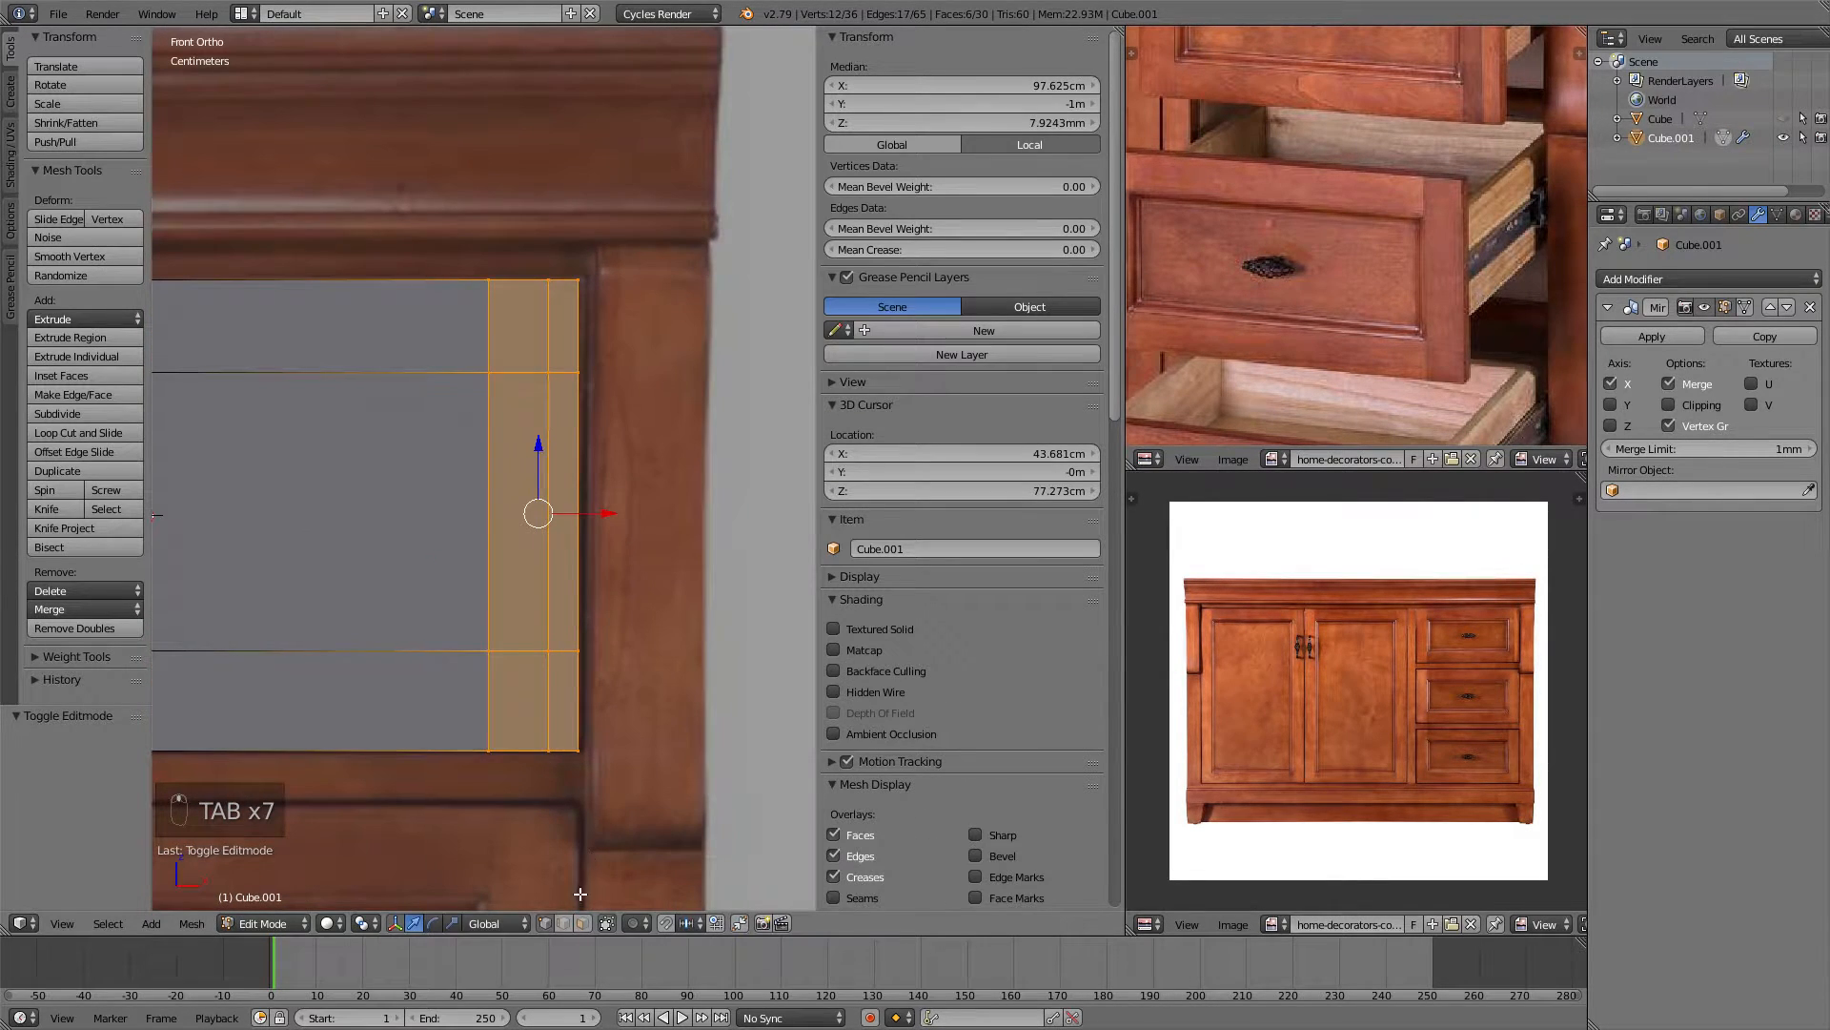
Add two horizontal loop cuts across the middle of the drawer front and scale them closer together along Z.
key(z)
scroll(591, 409, down, 2)
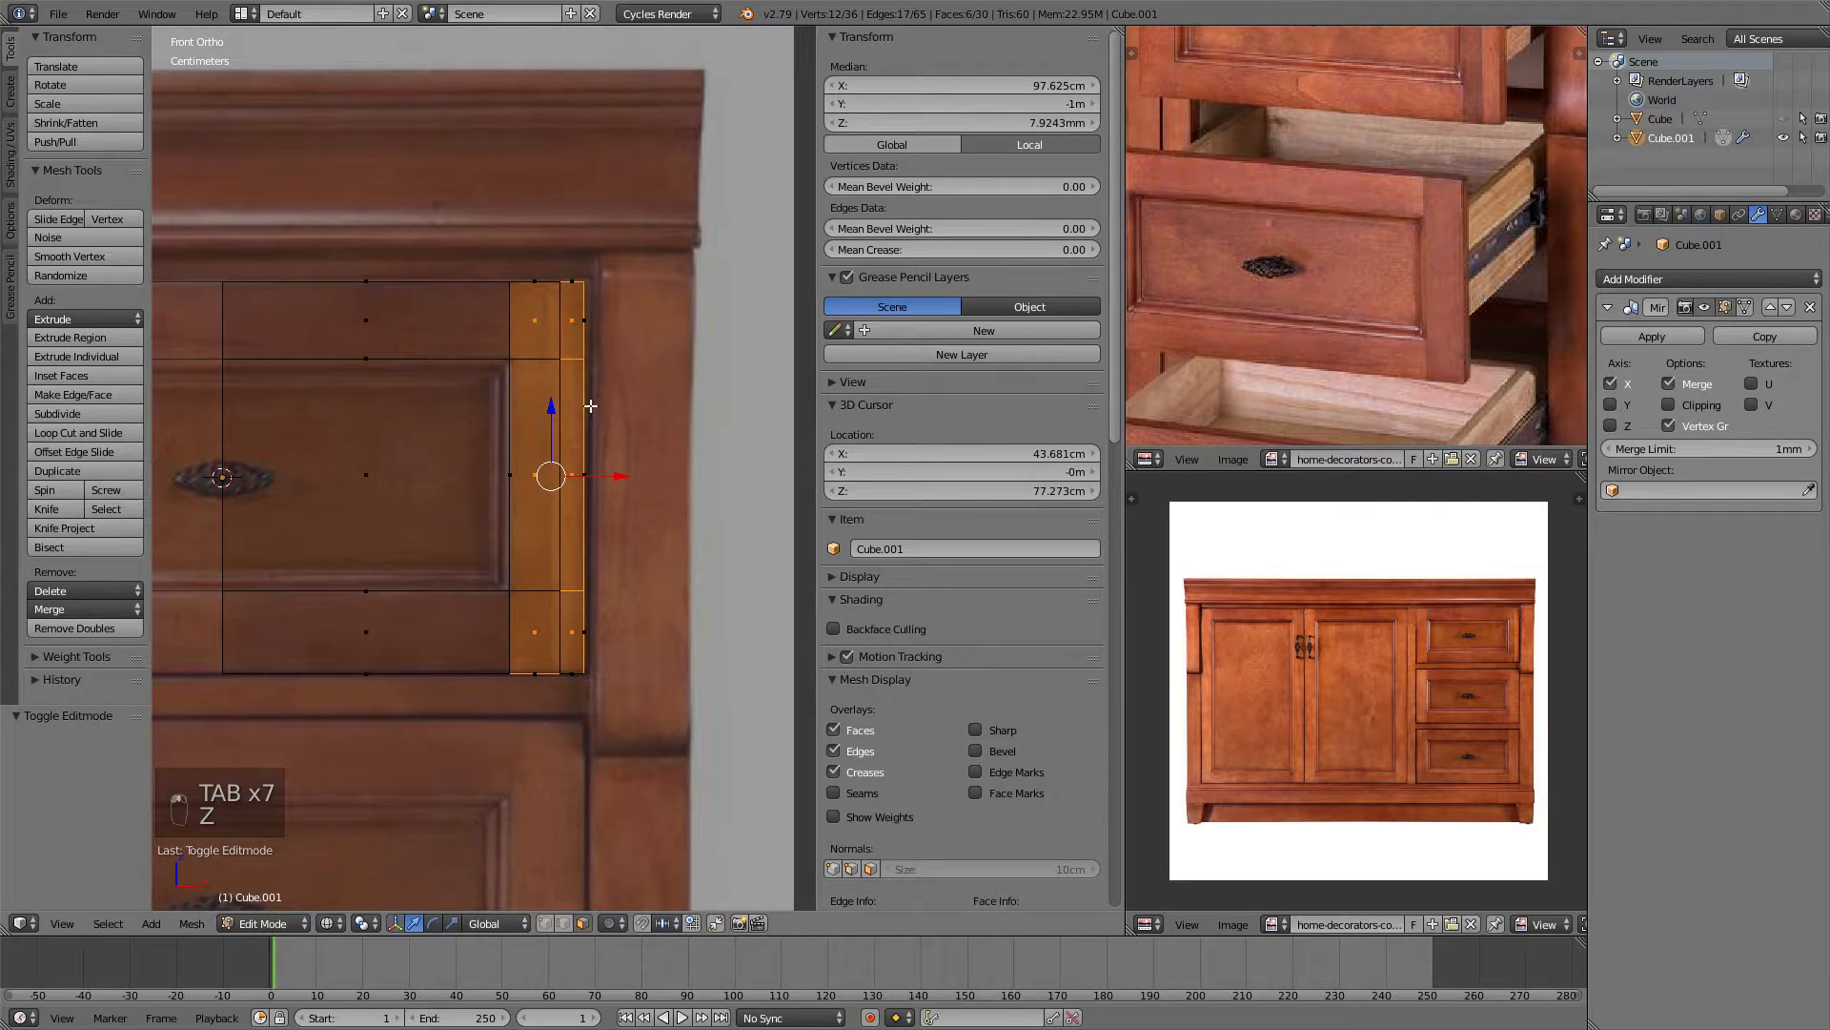
key(a)
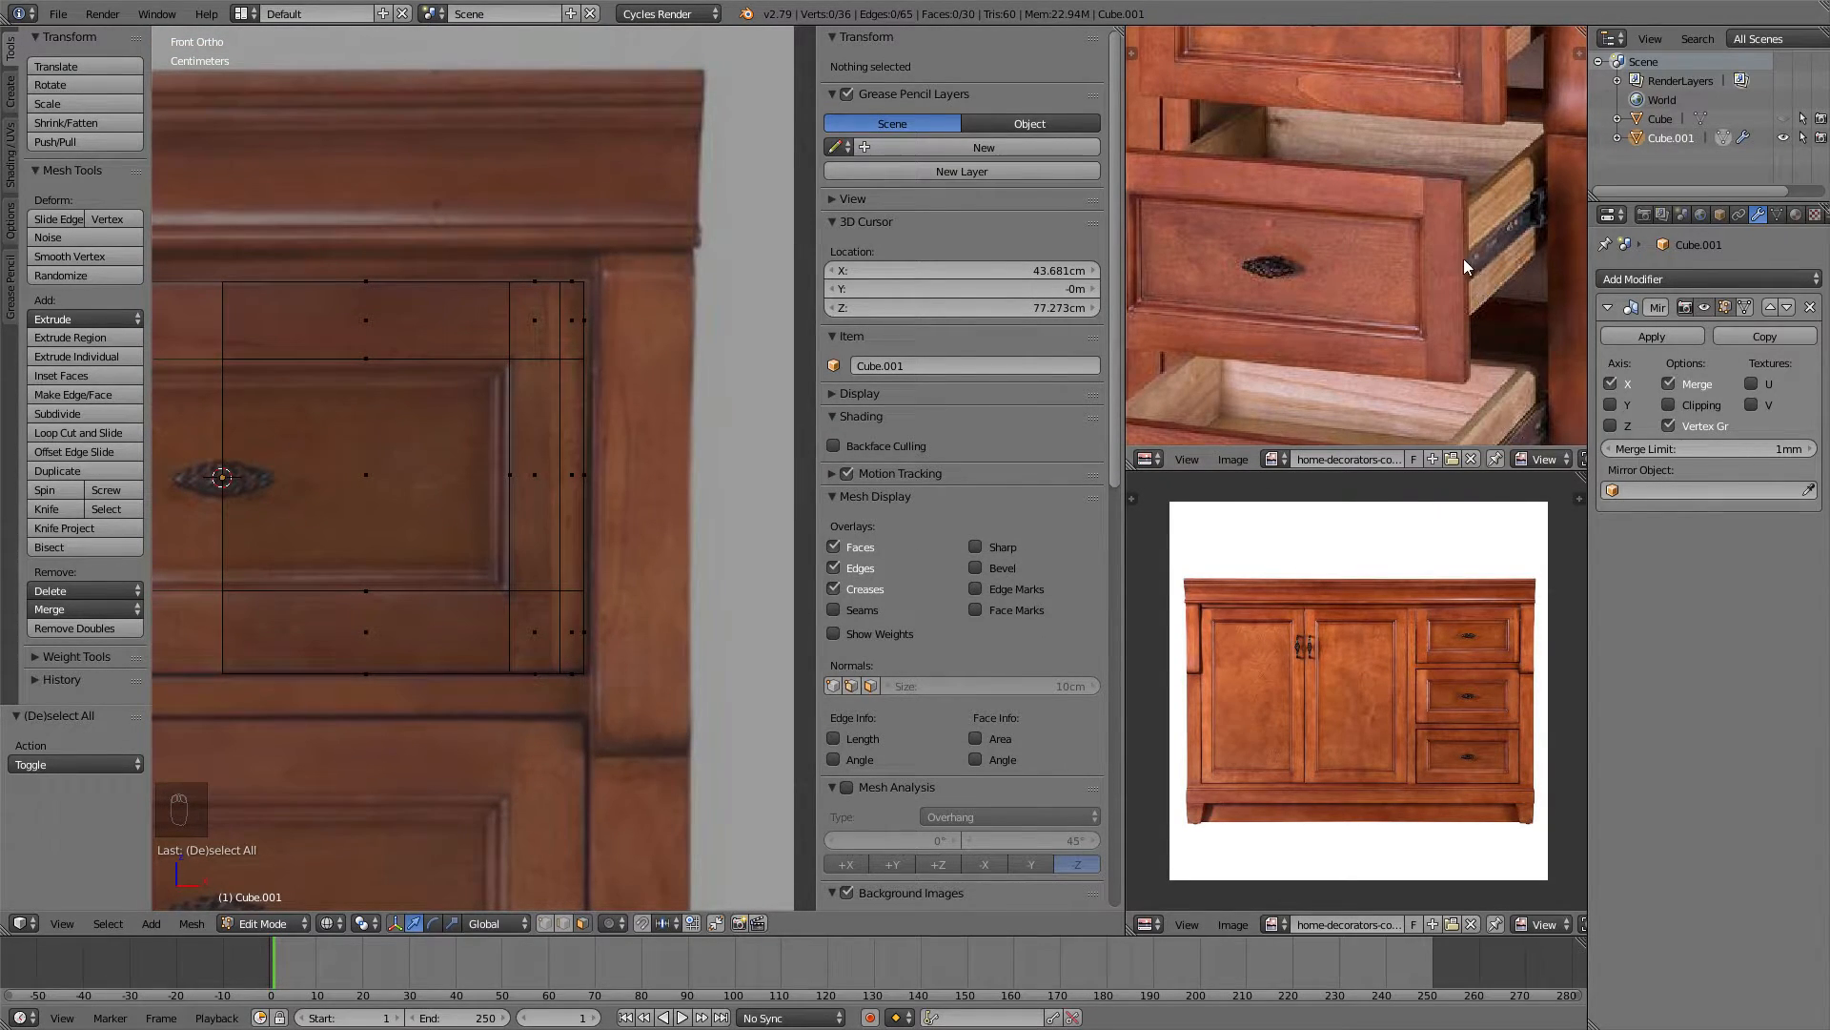
key(ctrl+r)
scroll(605, 453, up, 1)
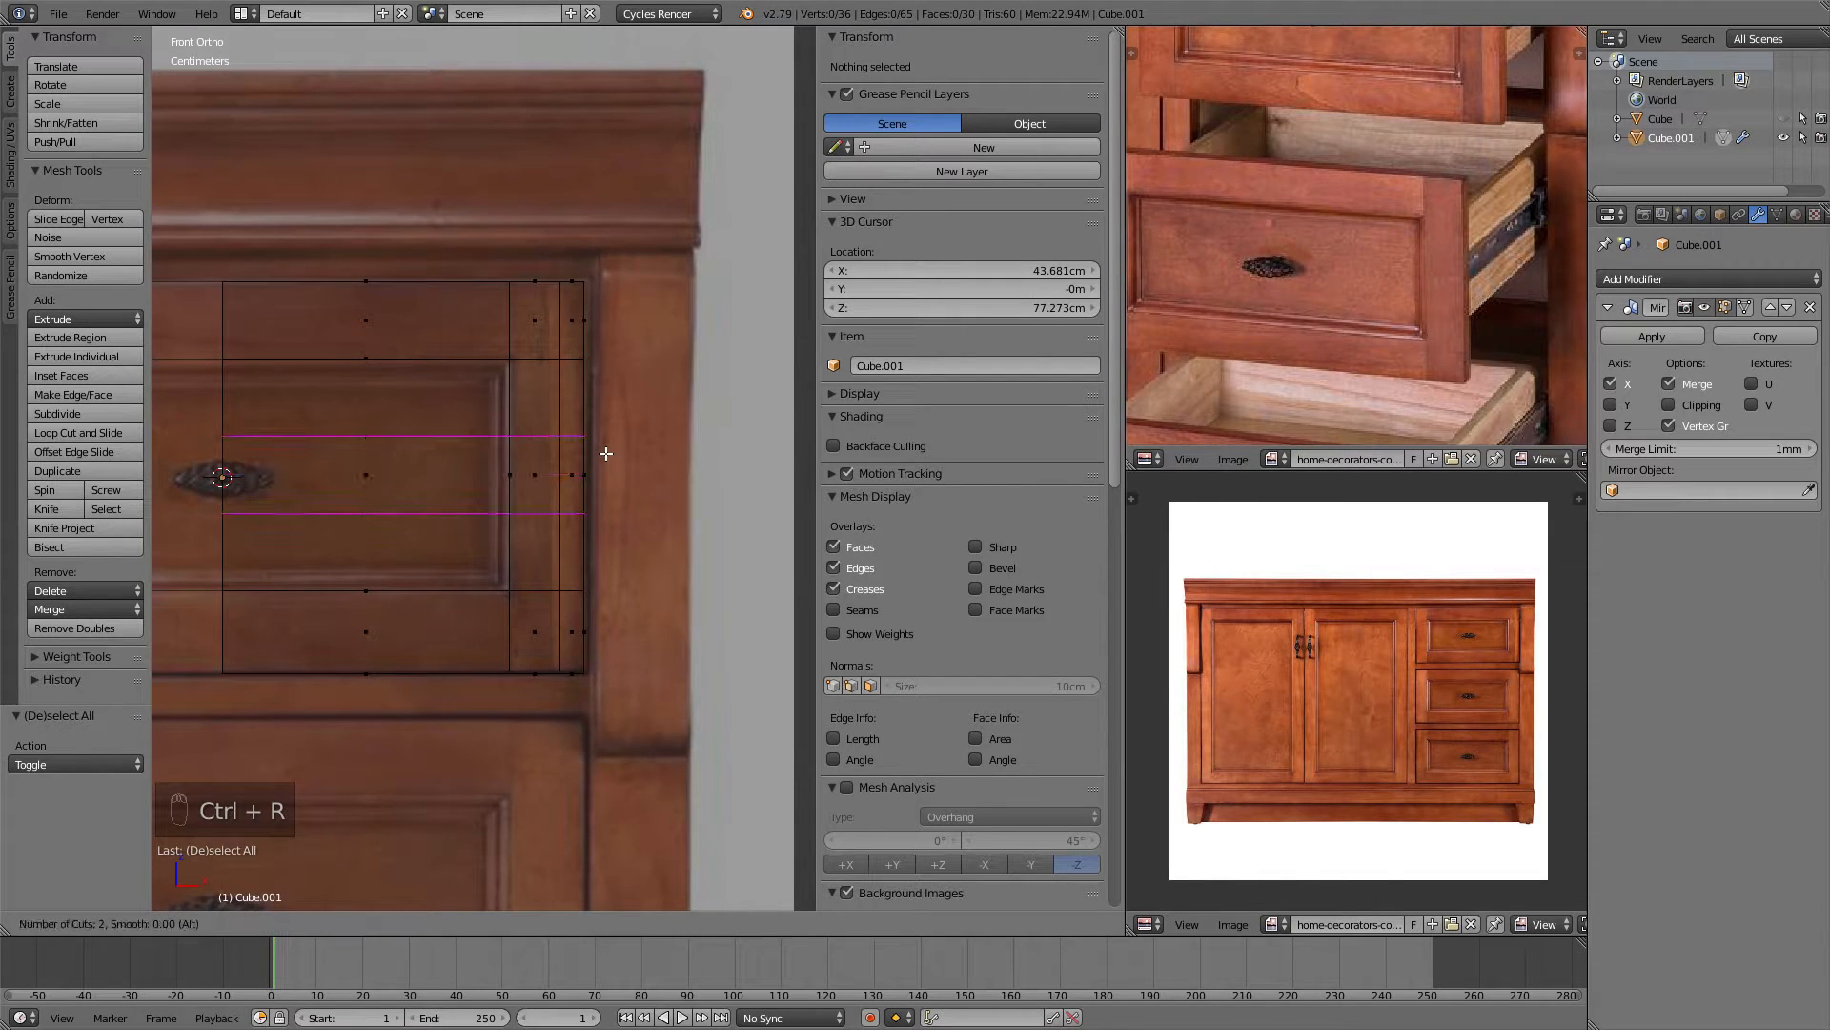
click(606, 454)
right_click(604, 449)
key(s)
key(z)
click(629, 429)
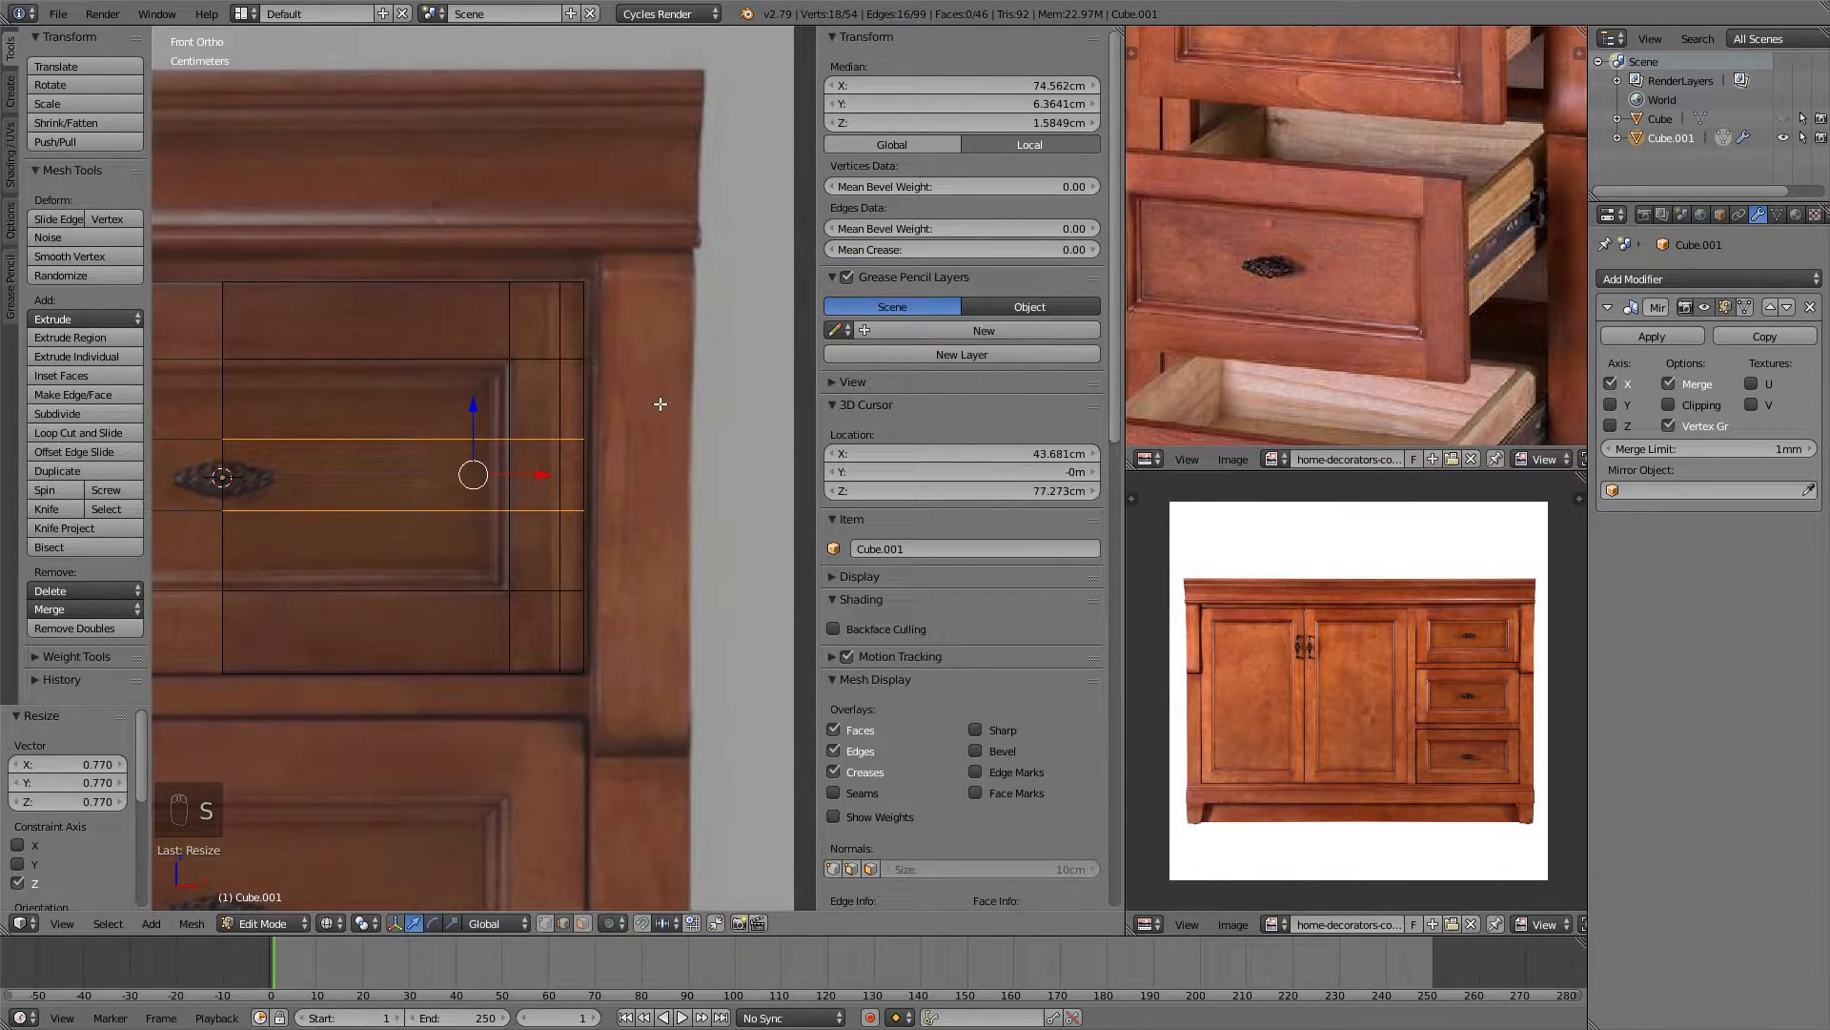
Switch to face selection and show the back of the drawer front in solid shading and perspective view.
middle_drag(675, 384, 596, 580)
key(Tab)
key(Tab)
click(584, 922)
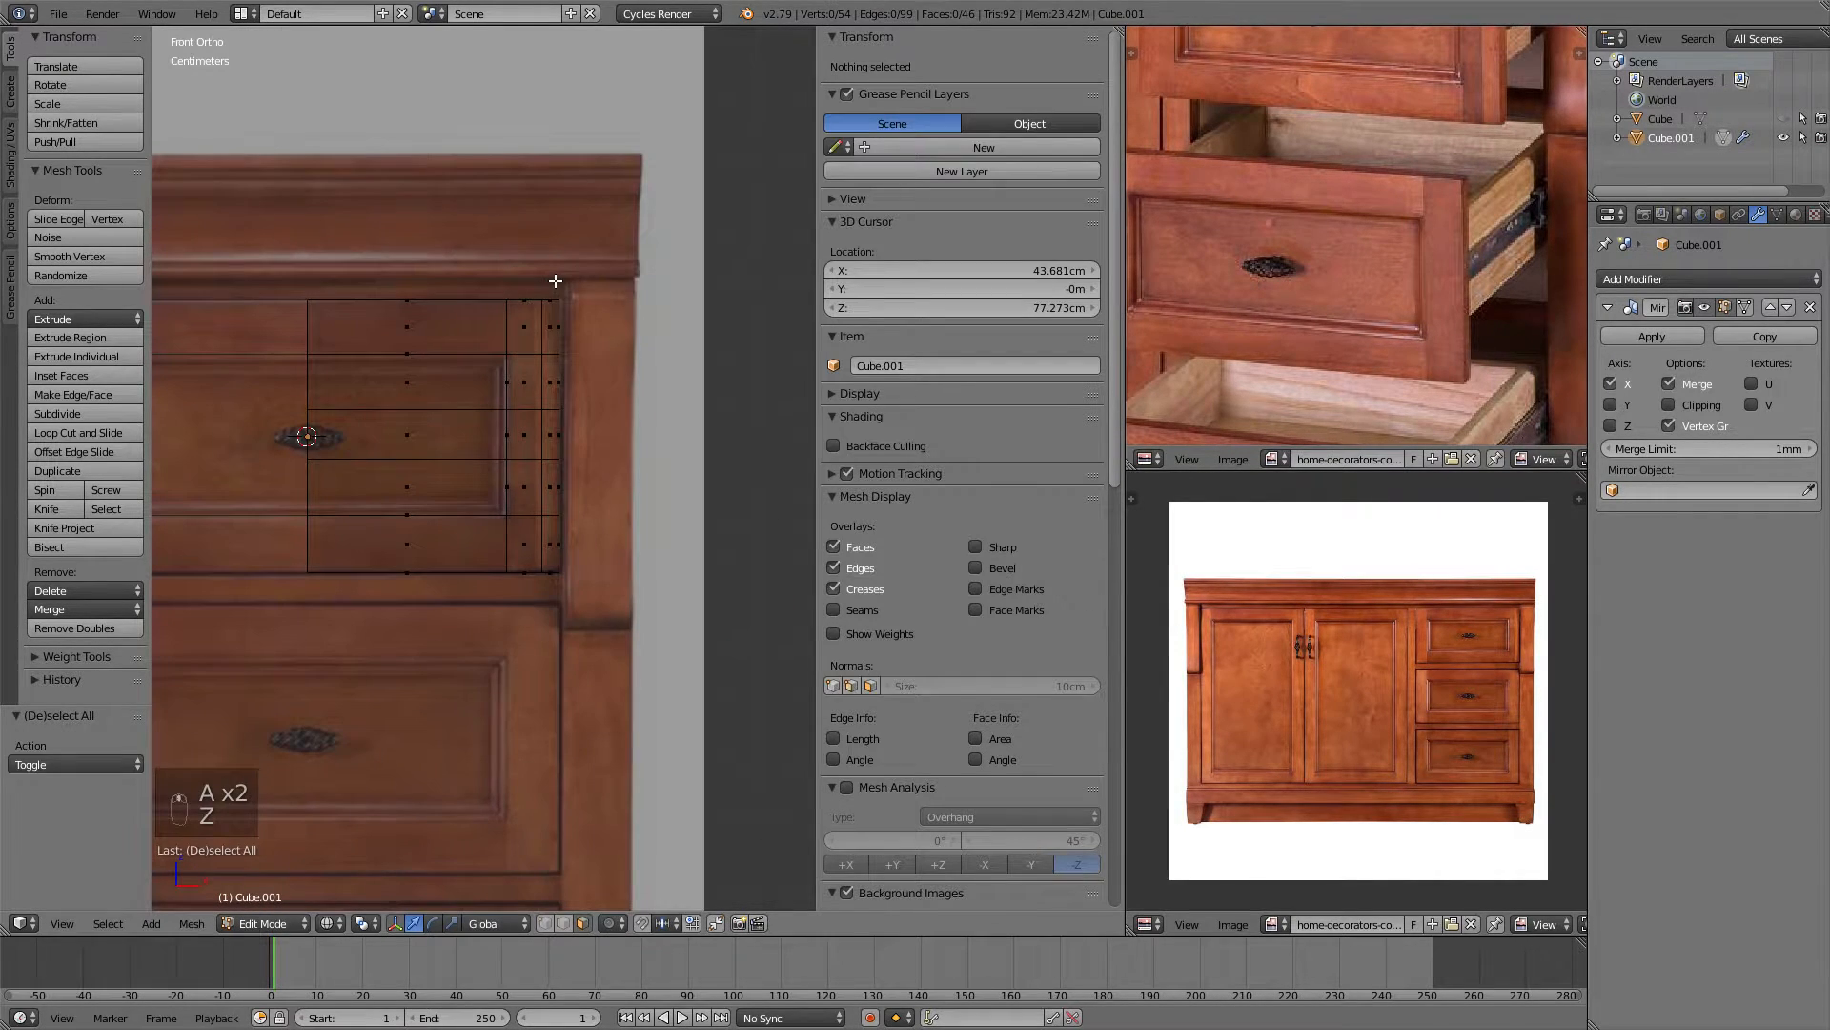
mouse_move(556, 282)
middle_down()
mouse_move(572, 289)
mouse_move(540, 278)
mouse_move(591, 286)
middle_up()
right_click(444, 375)
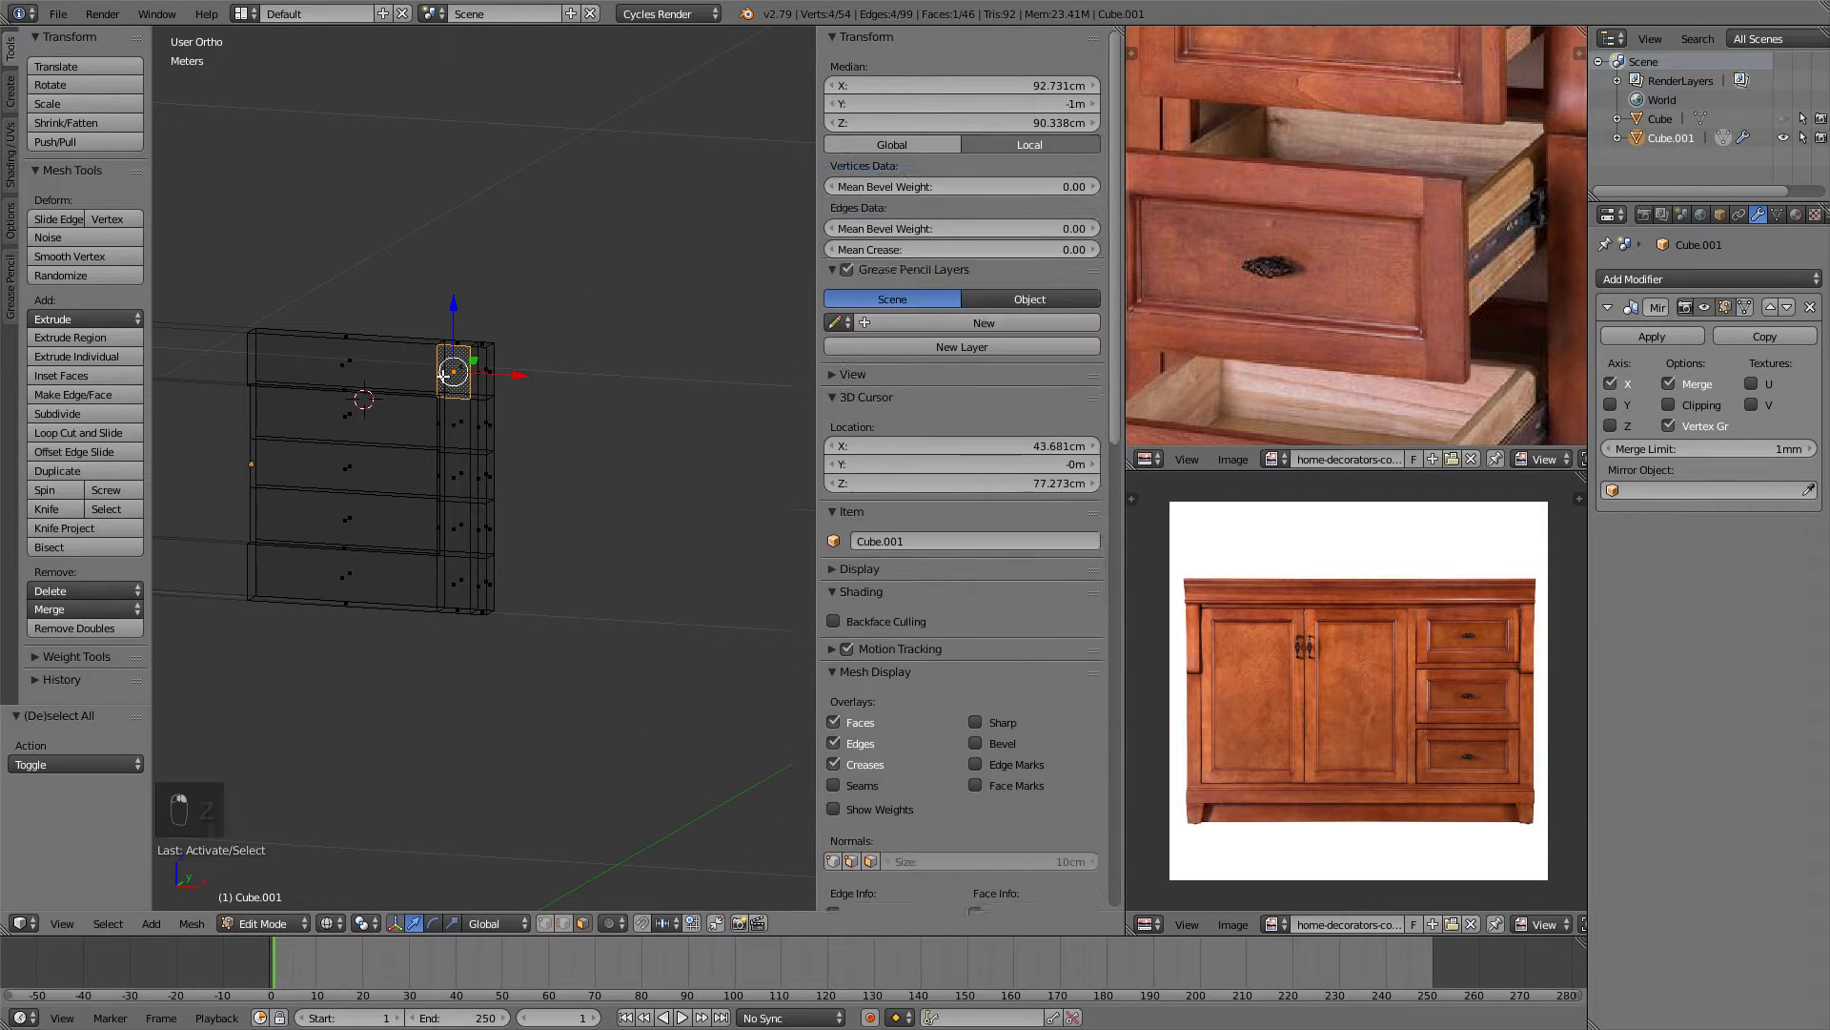
key(KP_Decimal)
key(KP_0)
key(KP_5)
scroll(523, 375, down, 5)
key(z)
middle_drag(523, 376, 286, 384)
shift+middle_drag(556, 586, 403, 470)
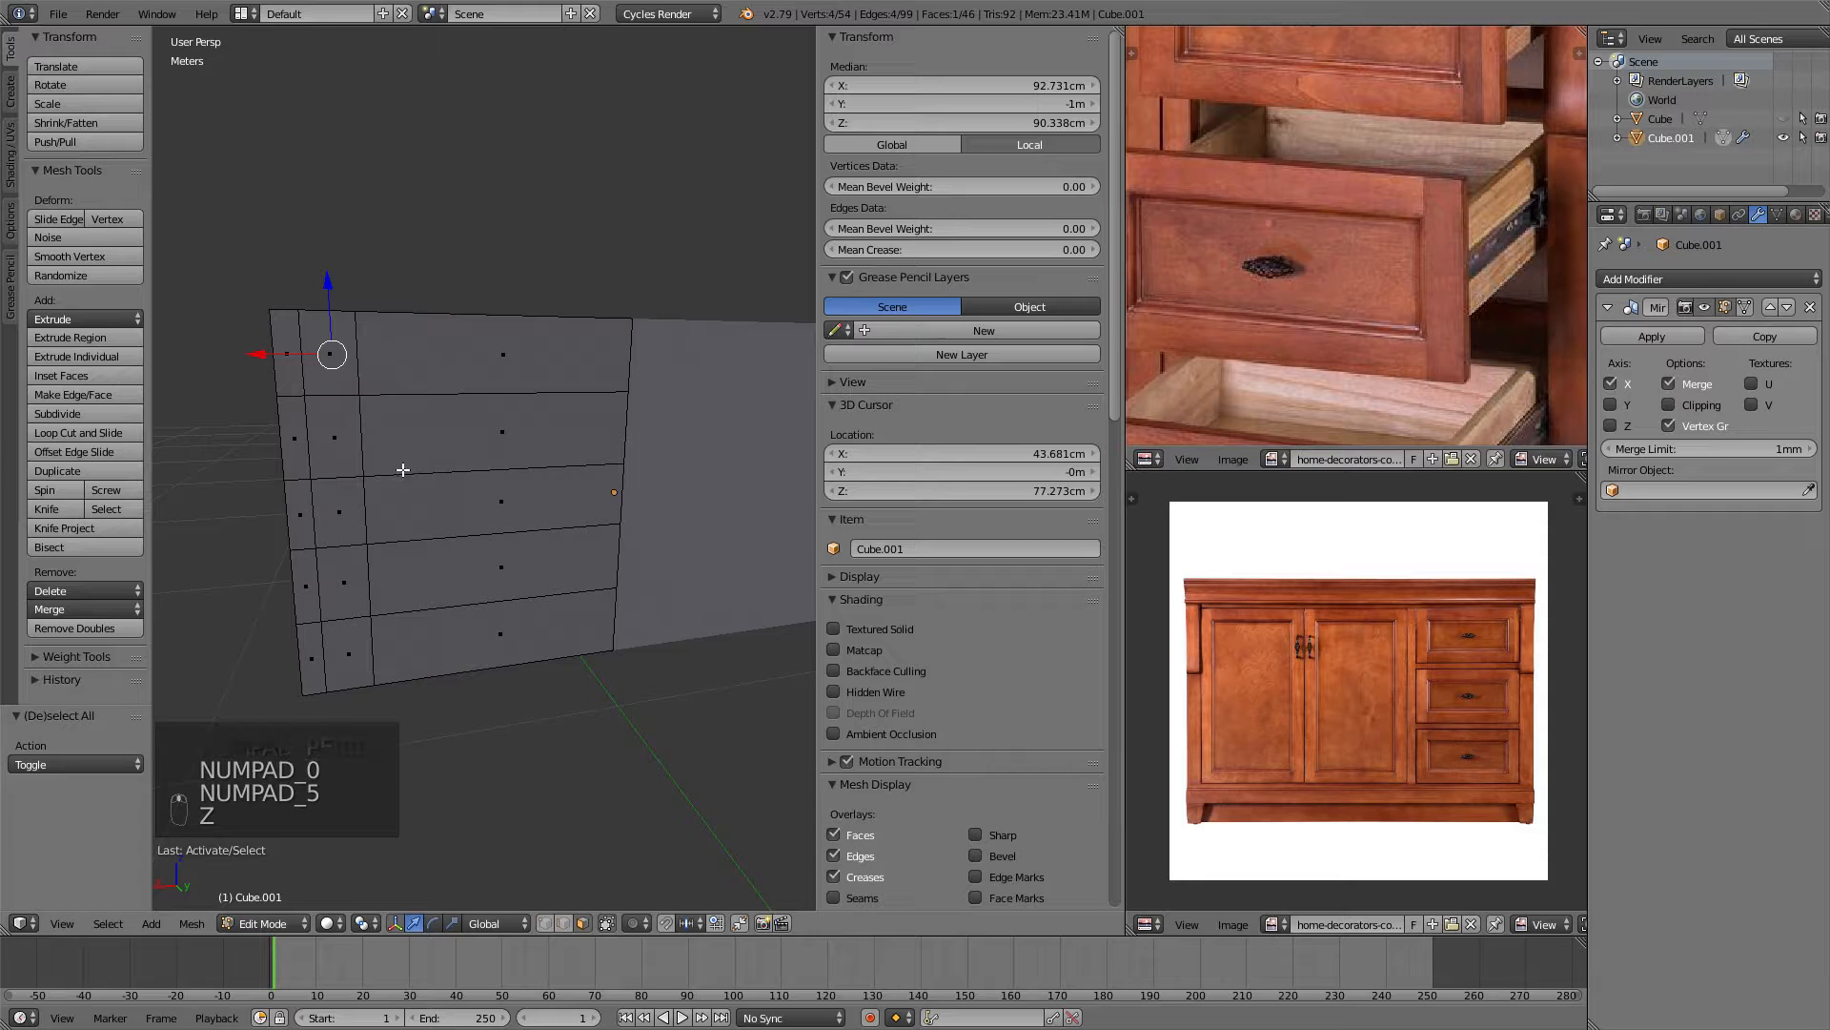
right_click(410, 443)
shift+right_click(334, 434)
shift+right_click(338, 510)
shift+right_click(343, 581)
shift+right_click(501, 572)
shift+right_click(500, 491)
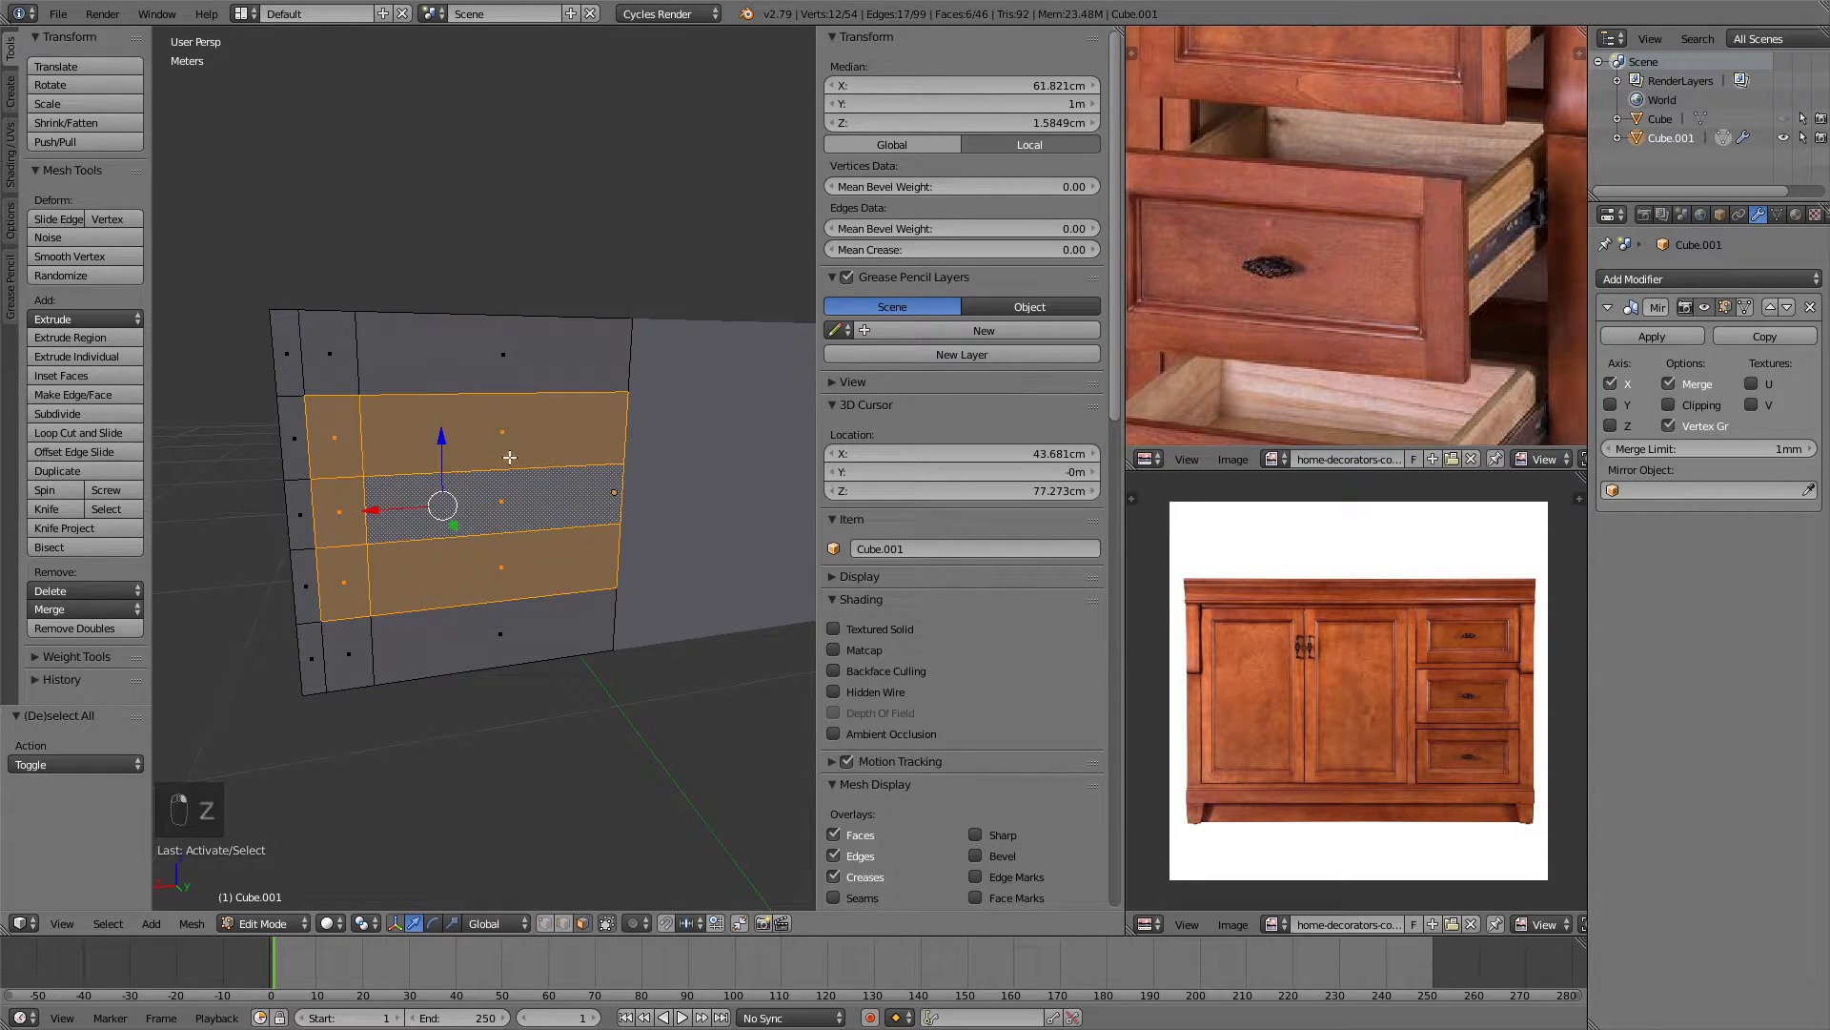
mouse_move(510, 457)
middle_down()
mouse_move(441, 327)
mouse_move(495, 303)
middle_up()
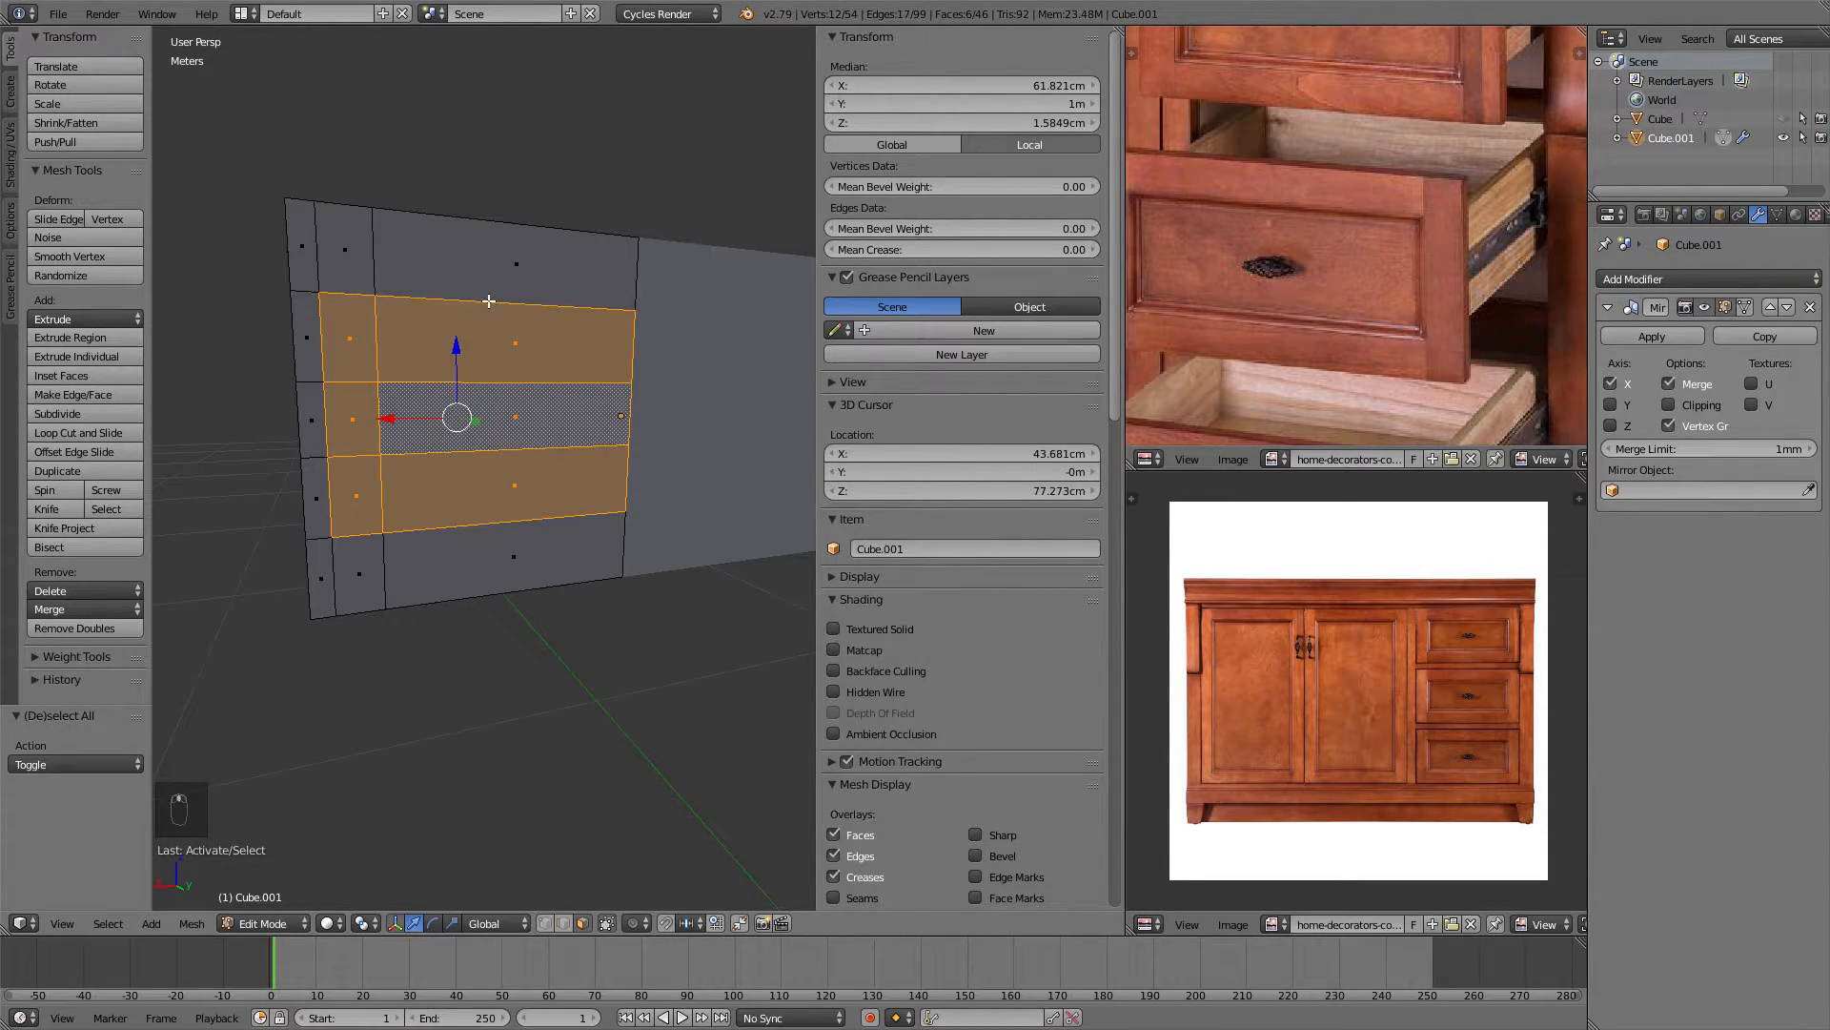
key(a)
Circle-select the six inner faces on the drawer front's back and extrude them 29.8 cm backwards.
key(c)
scroll(500, 386, down, 5)
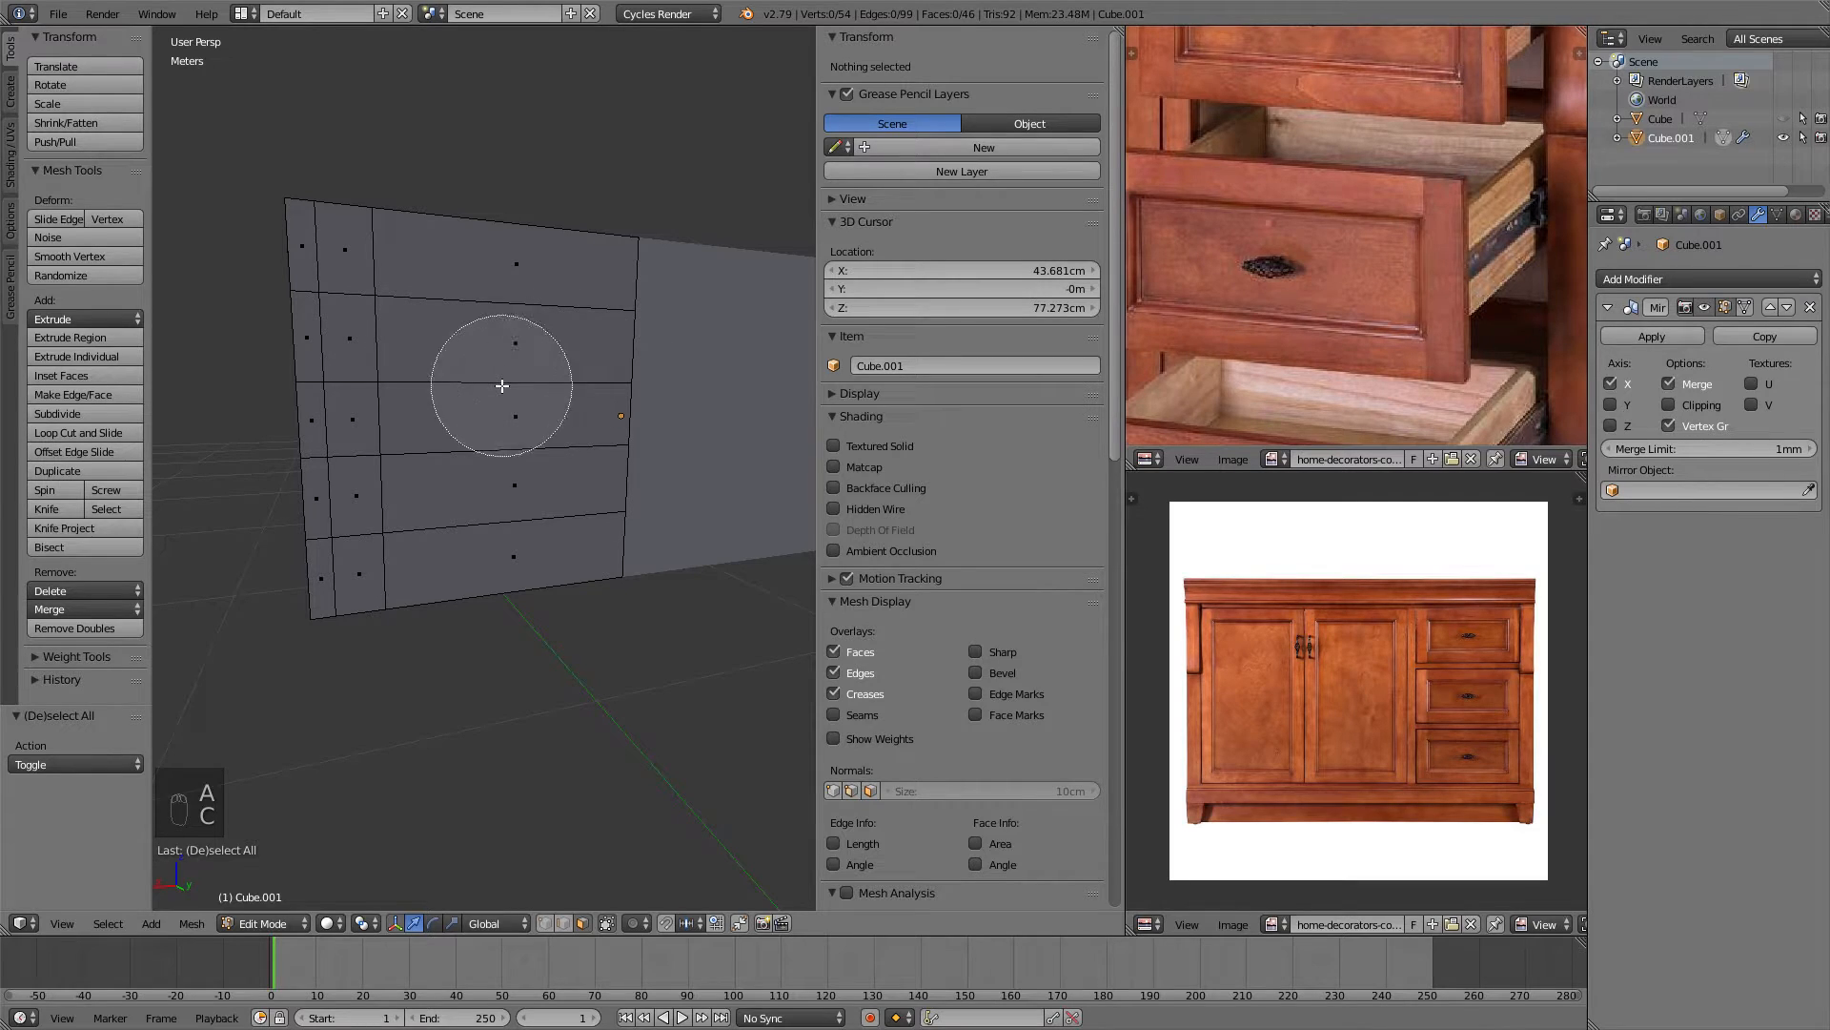
scroll(501, 382, up, 4)
scroll(507, 377, down, 4)
scroll(509, 381, up, 4)
scroll(509, 367, down, 5)
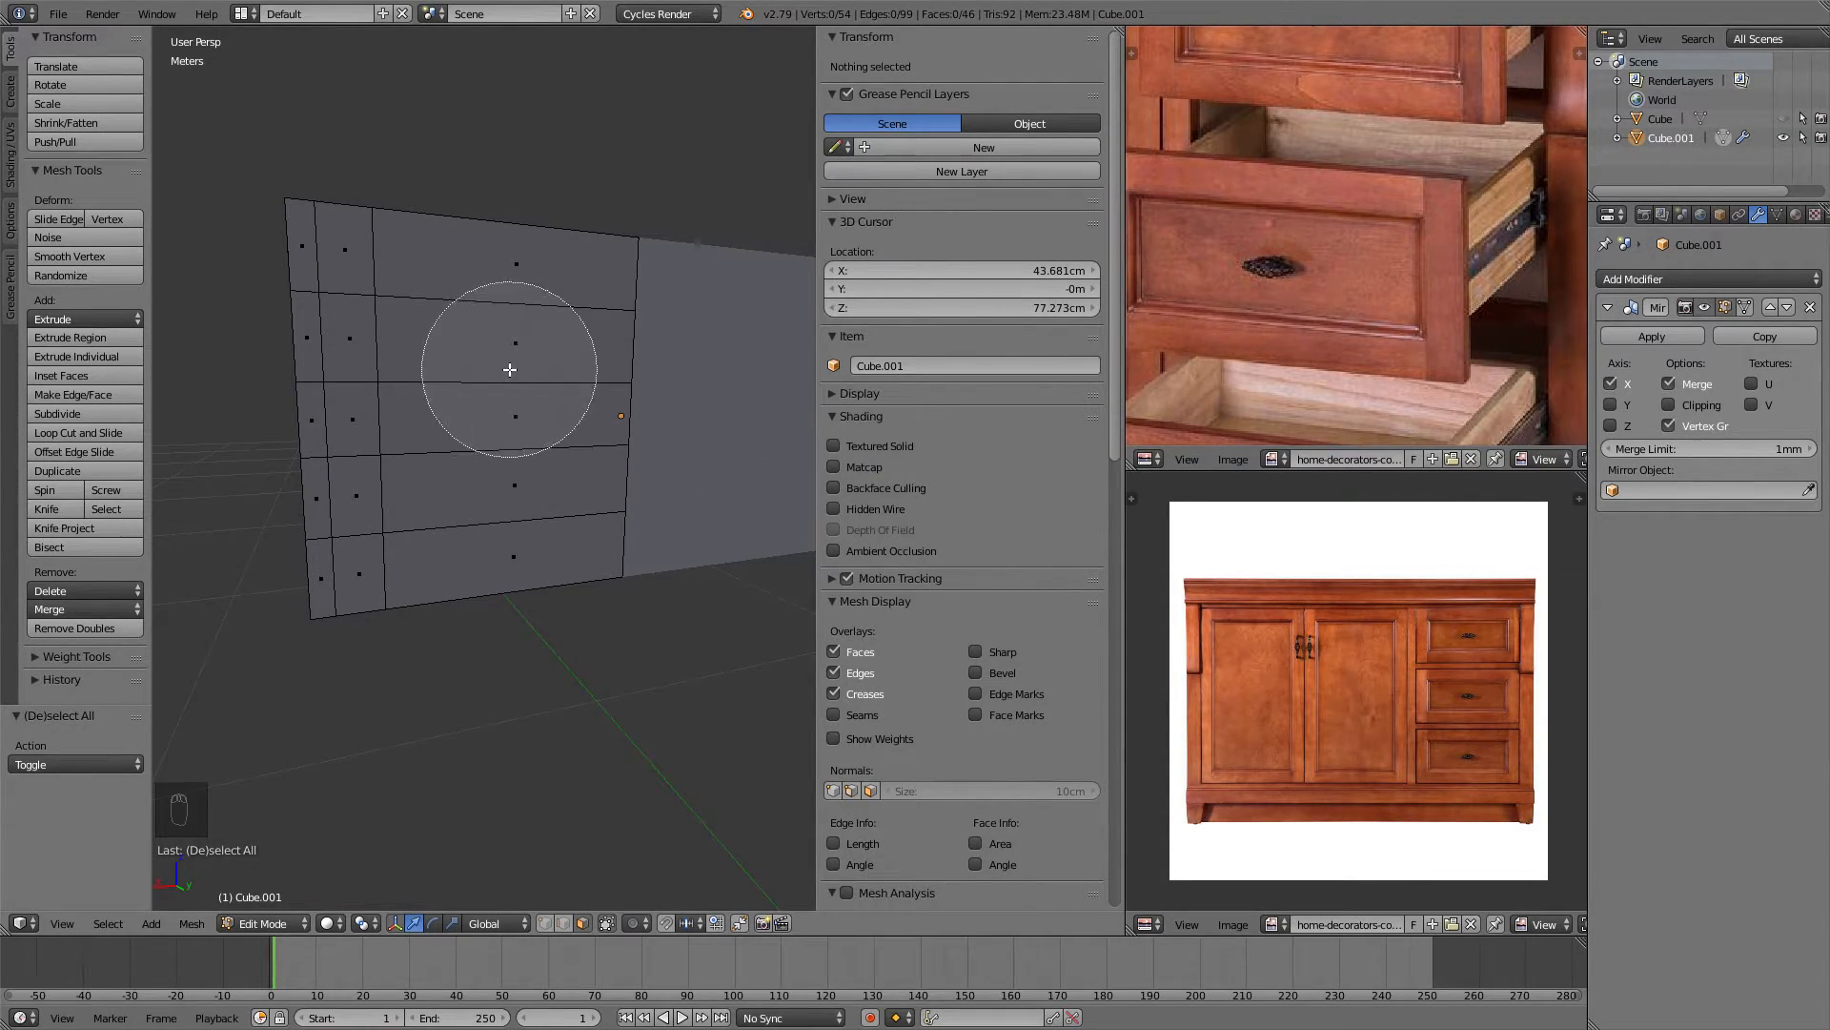
scroll(491, 376, up, 4)
scroll(481, 391, down, 5)
scroll(491, 393, up, 5)
mouse_move(485, 379)
mouse_down()
mouse_move(450, 372)
mouse_move(403, 443)
mouse_up()
right_click(517, 436)
middle_drag(517, 436, 513, 357)
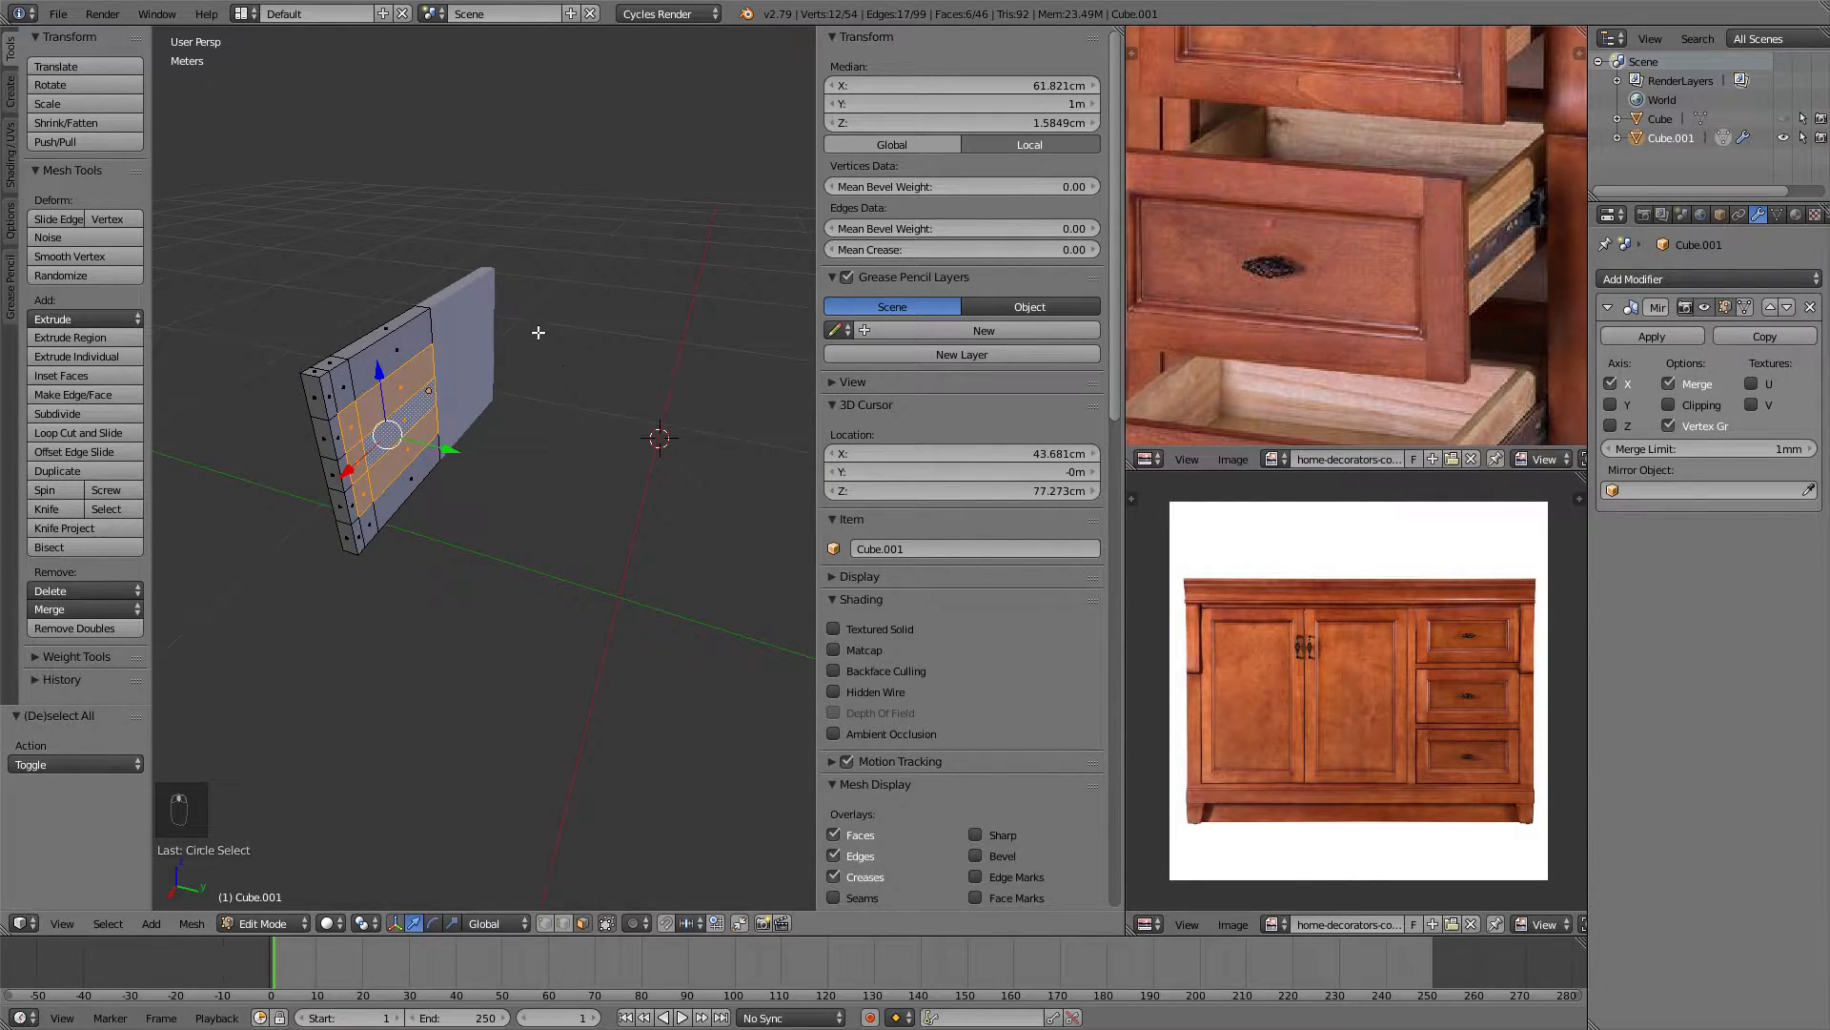
key(e)
click(807, 495)
Extrude the same faces another 1.35 cm to form the drawer's back wall thickness.
shift+middle_drag(543, 492, 464, 431)
middle_drag(493, 358, 551, 368)
key(e)
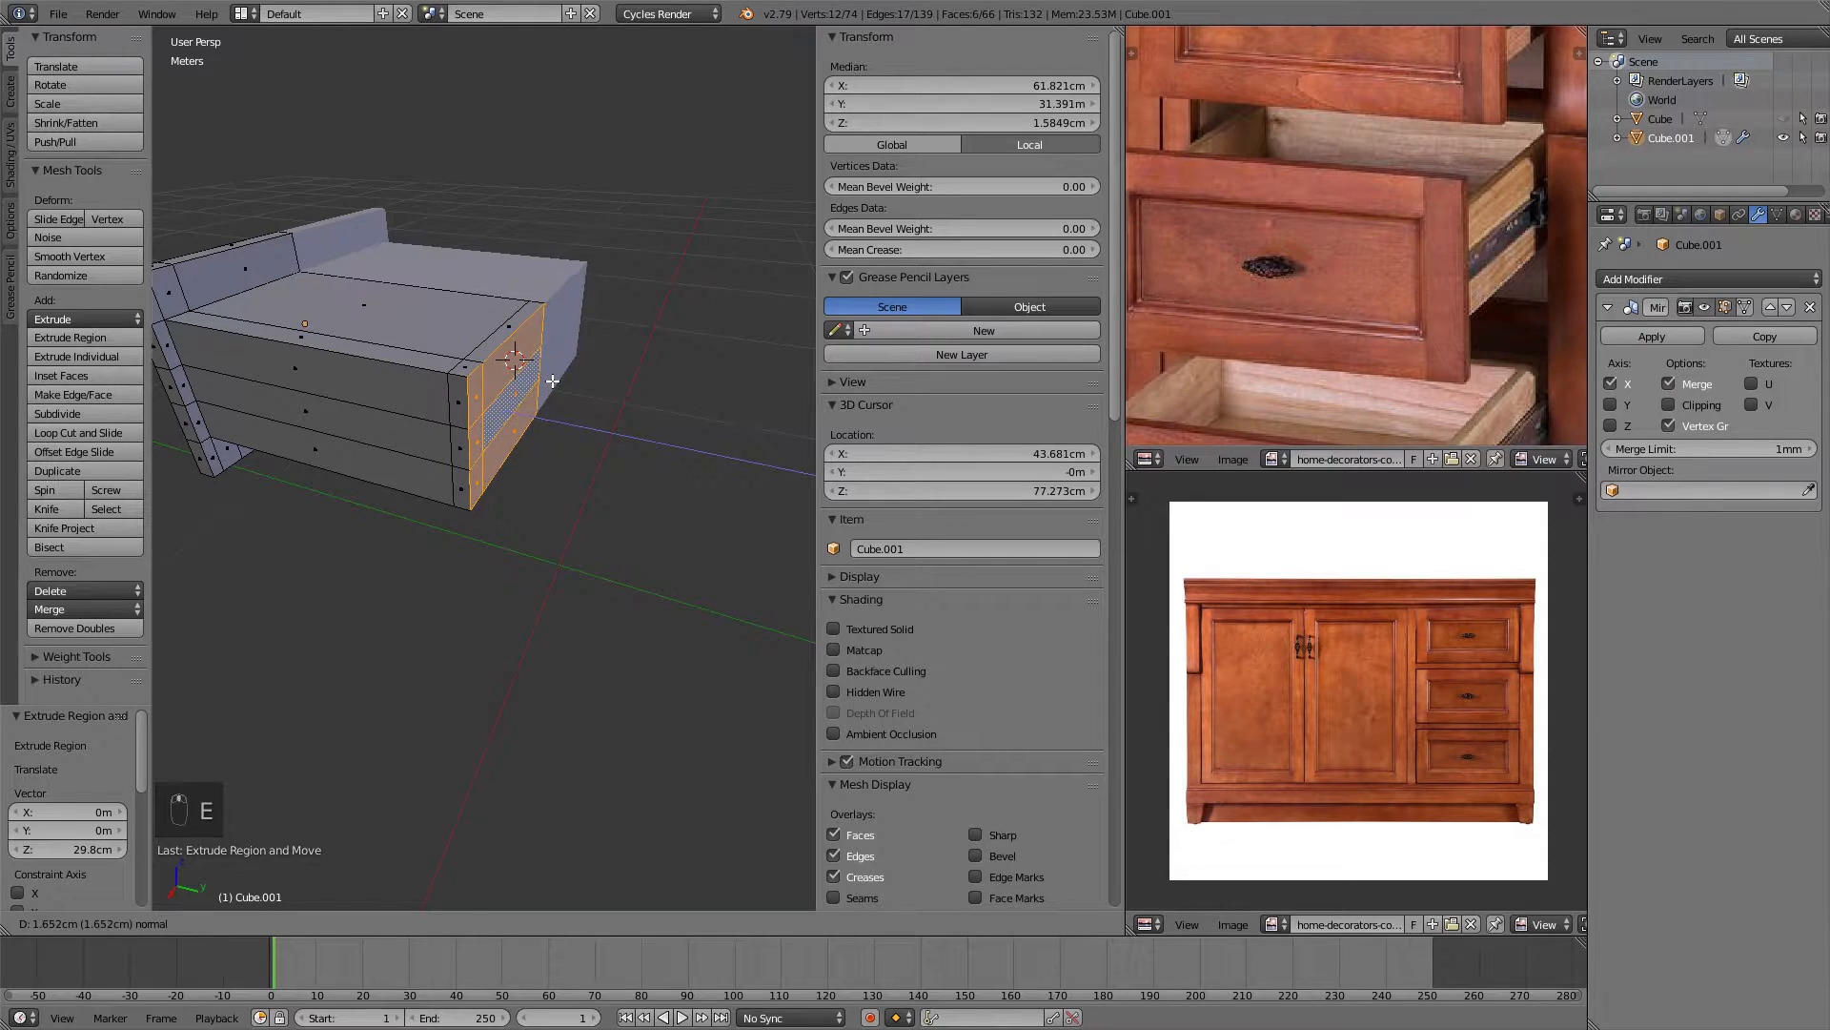
click(549, 382)
Extrude the inner top face of the drawer box about 10.36 cm downwards to hollow out the interior.
middle_drag(549, 382, 530, 351)
right_click(483, 408)
key(e)
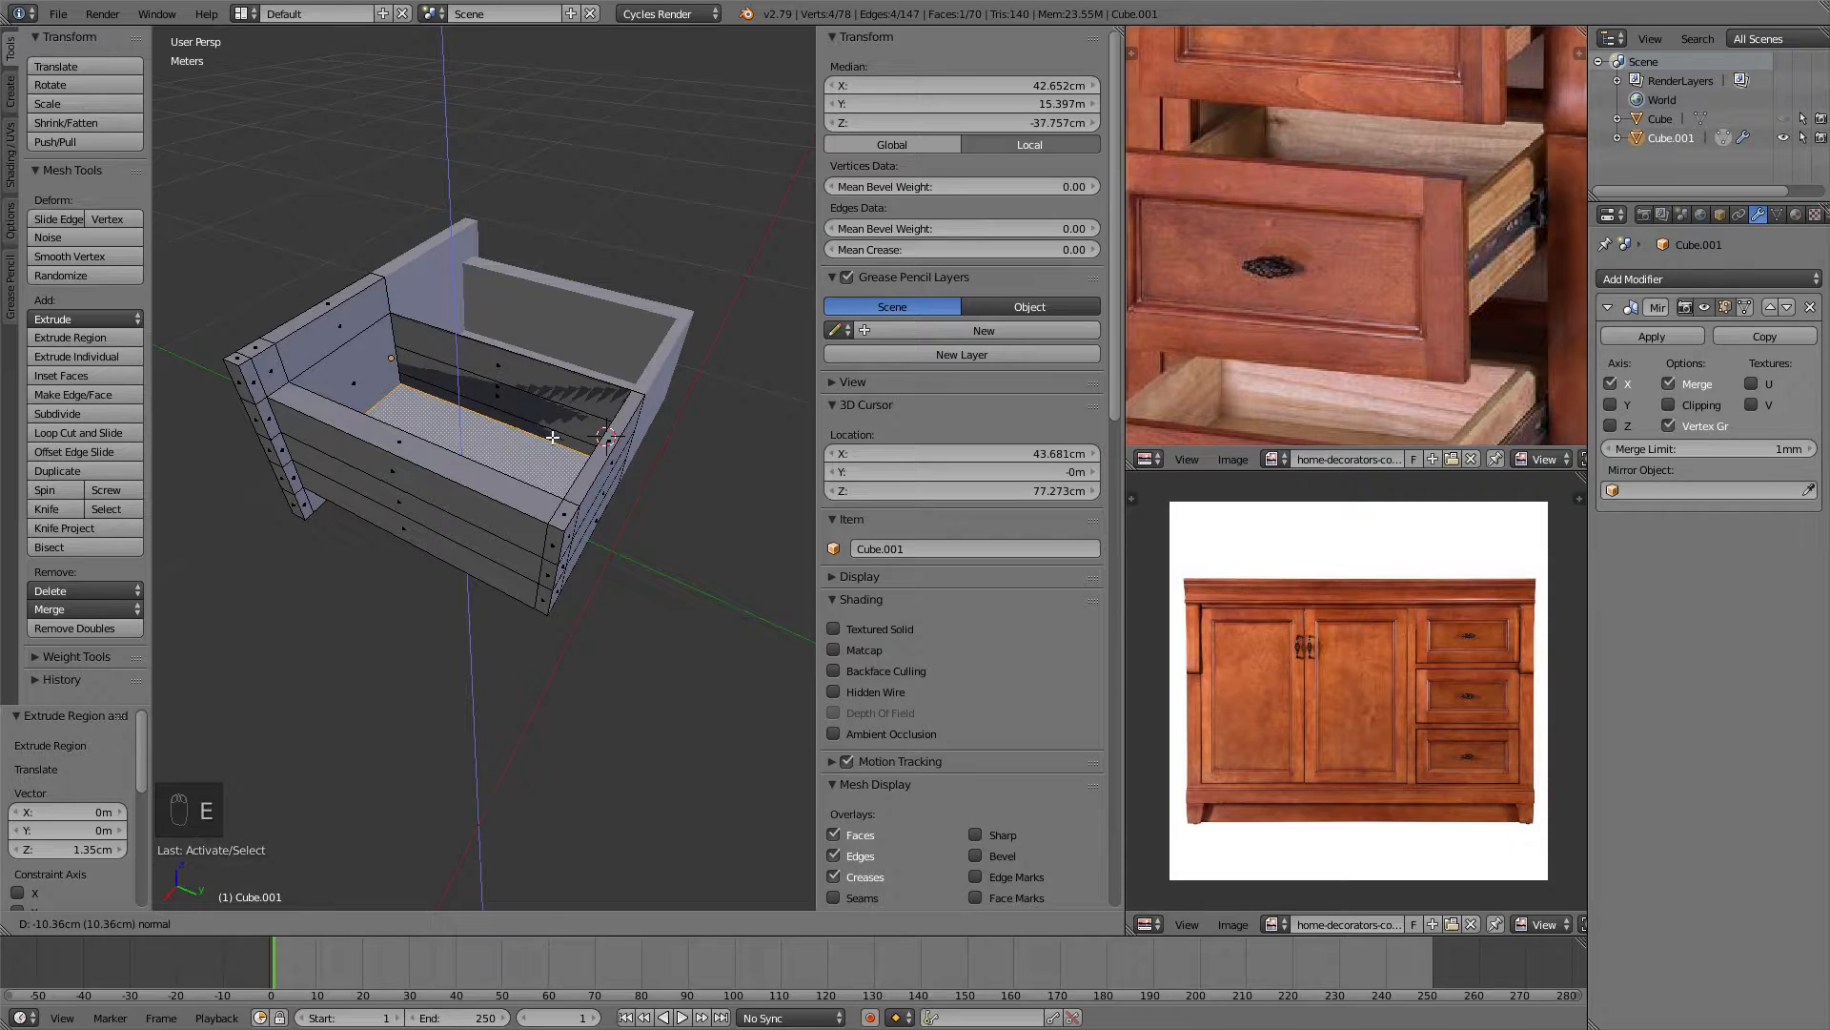
click(552, 437)
key(Tab)
key(Tab)
Delete the leftover faces along the mirror centre line inside the drawer and return to Object Mode.
scroll(548, 429, up, 2)
middle_drag(552, 437, 486, 491)
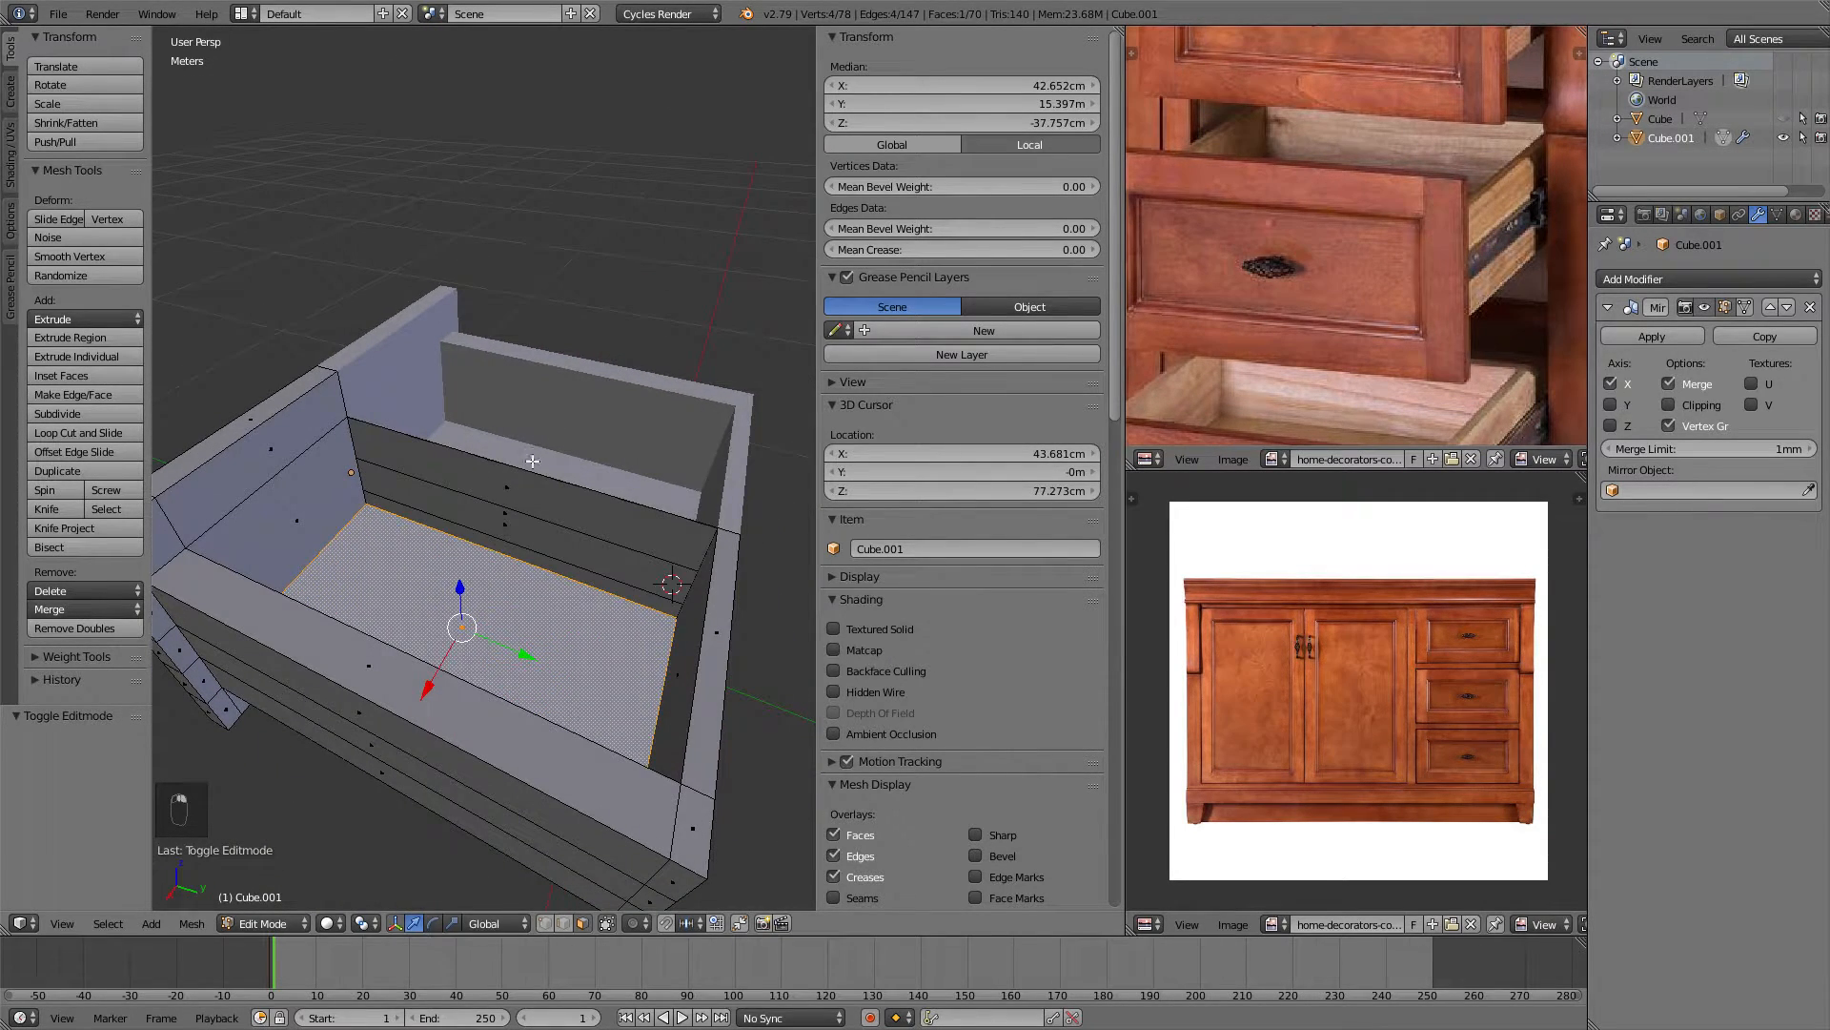
right_click(512, 487)
scroll(463, 620, up, 4)
key(x)
click(515, 408)
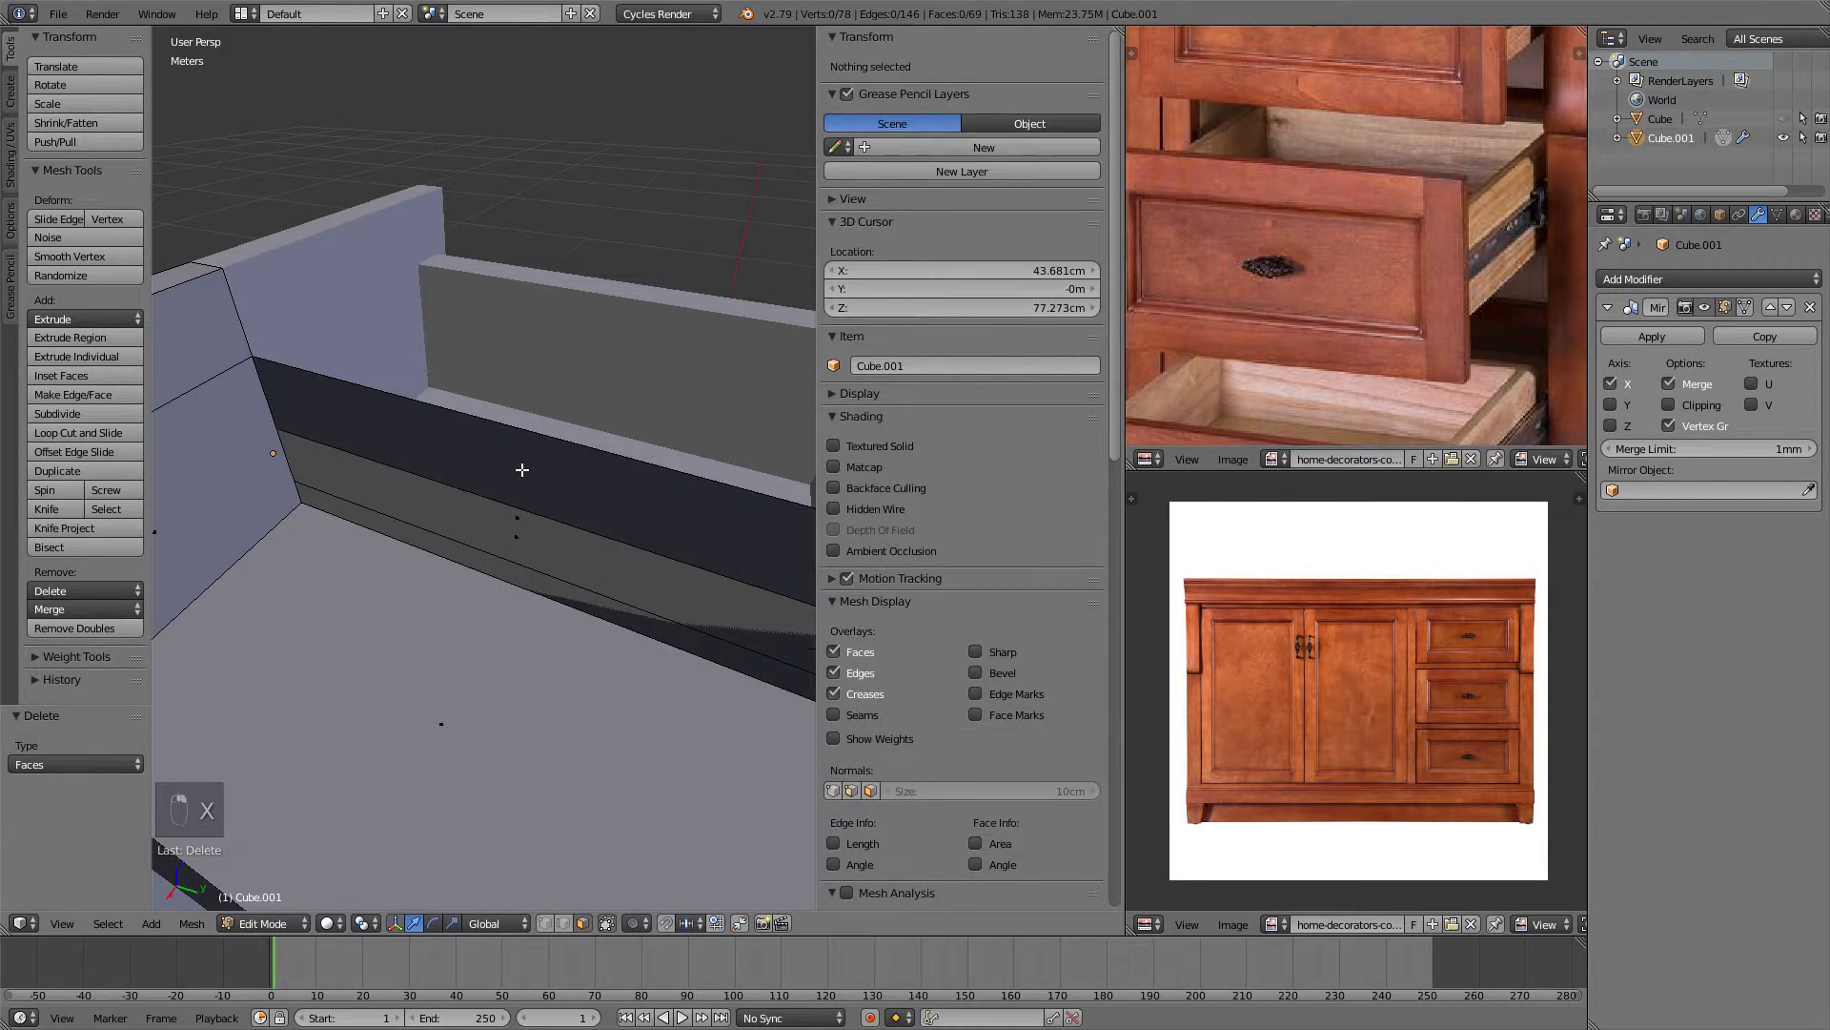
key(x)
click(522, 469)
right_click(508, 551)
key(x)
click(508, 553)
right_click(509, 557)
key(x)
click(511, 554)
middle_drag(576, 470, 278, 427)
key(Tab)
Examine the drawer from the front and above, toggling the cabinet body's visibility on and off.
scroll(278, 427, down, 4)
middle_drag(457, 422, 619, 352)
scroll(356, 466, down, 4)
middle_drag(604, 320, 489, 366)
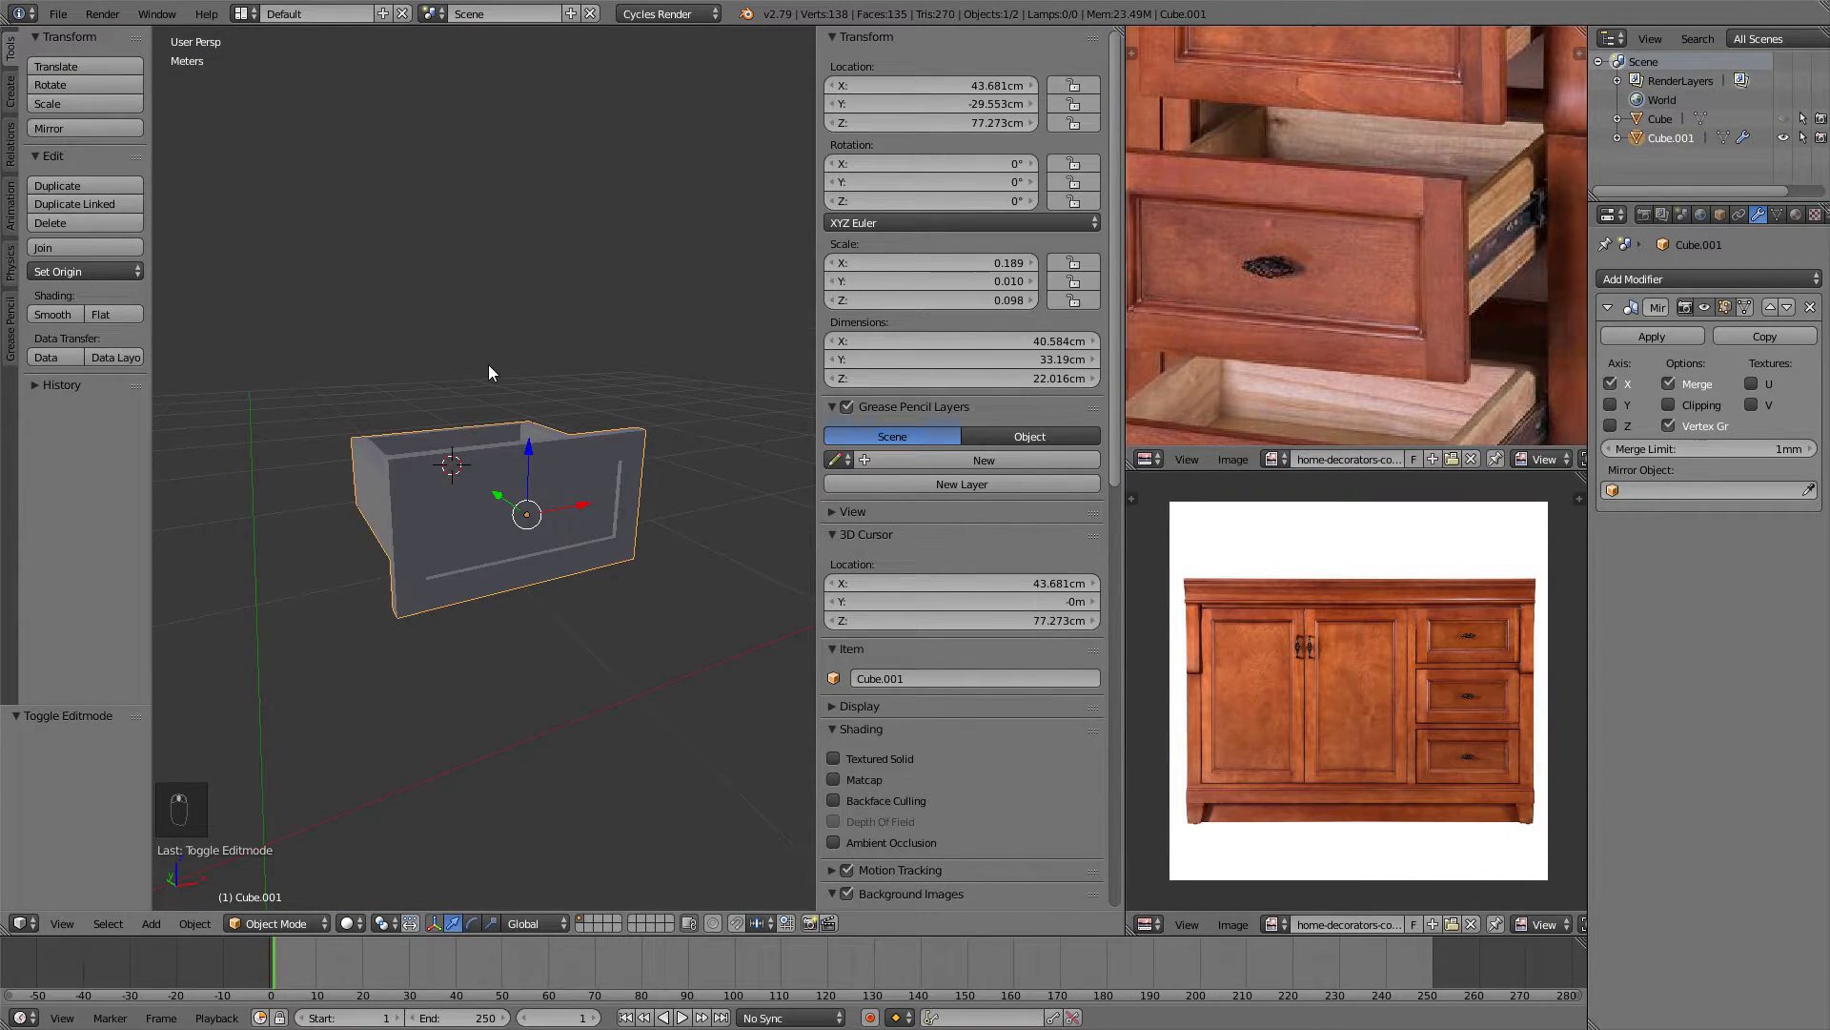
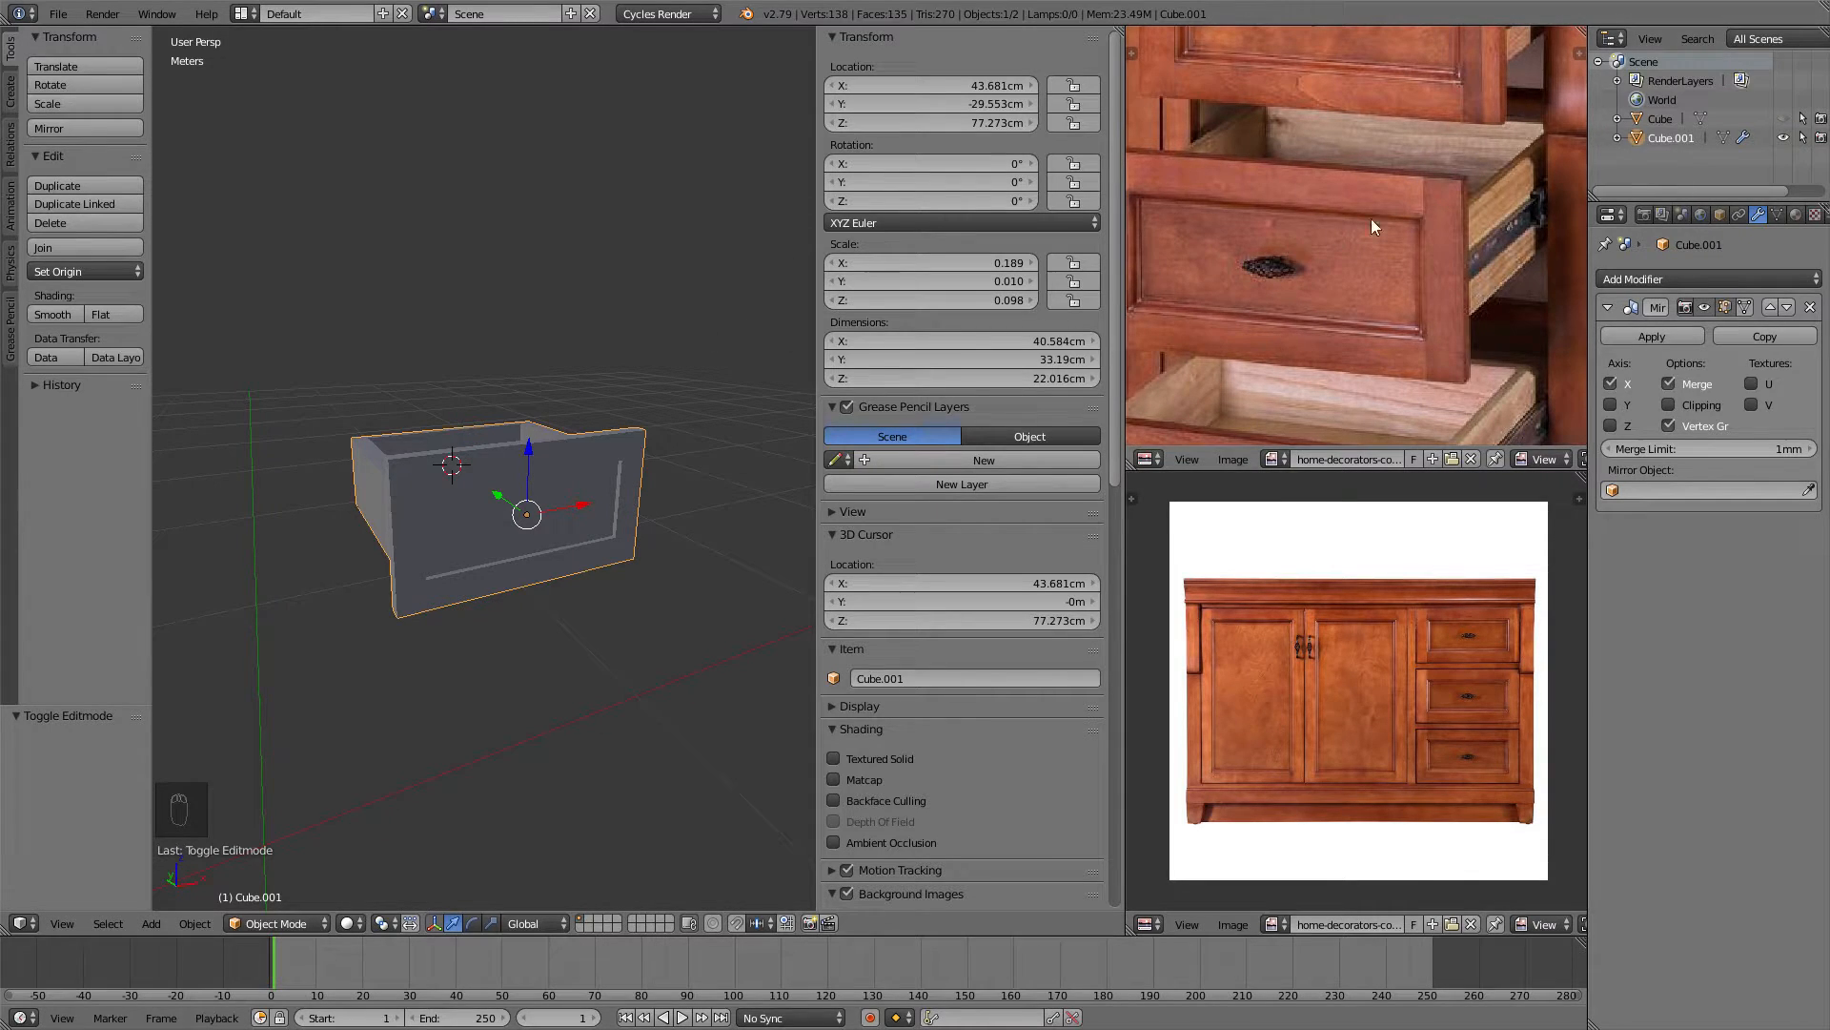
click(1785, 121)
click(1784, 120)
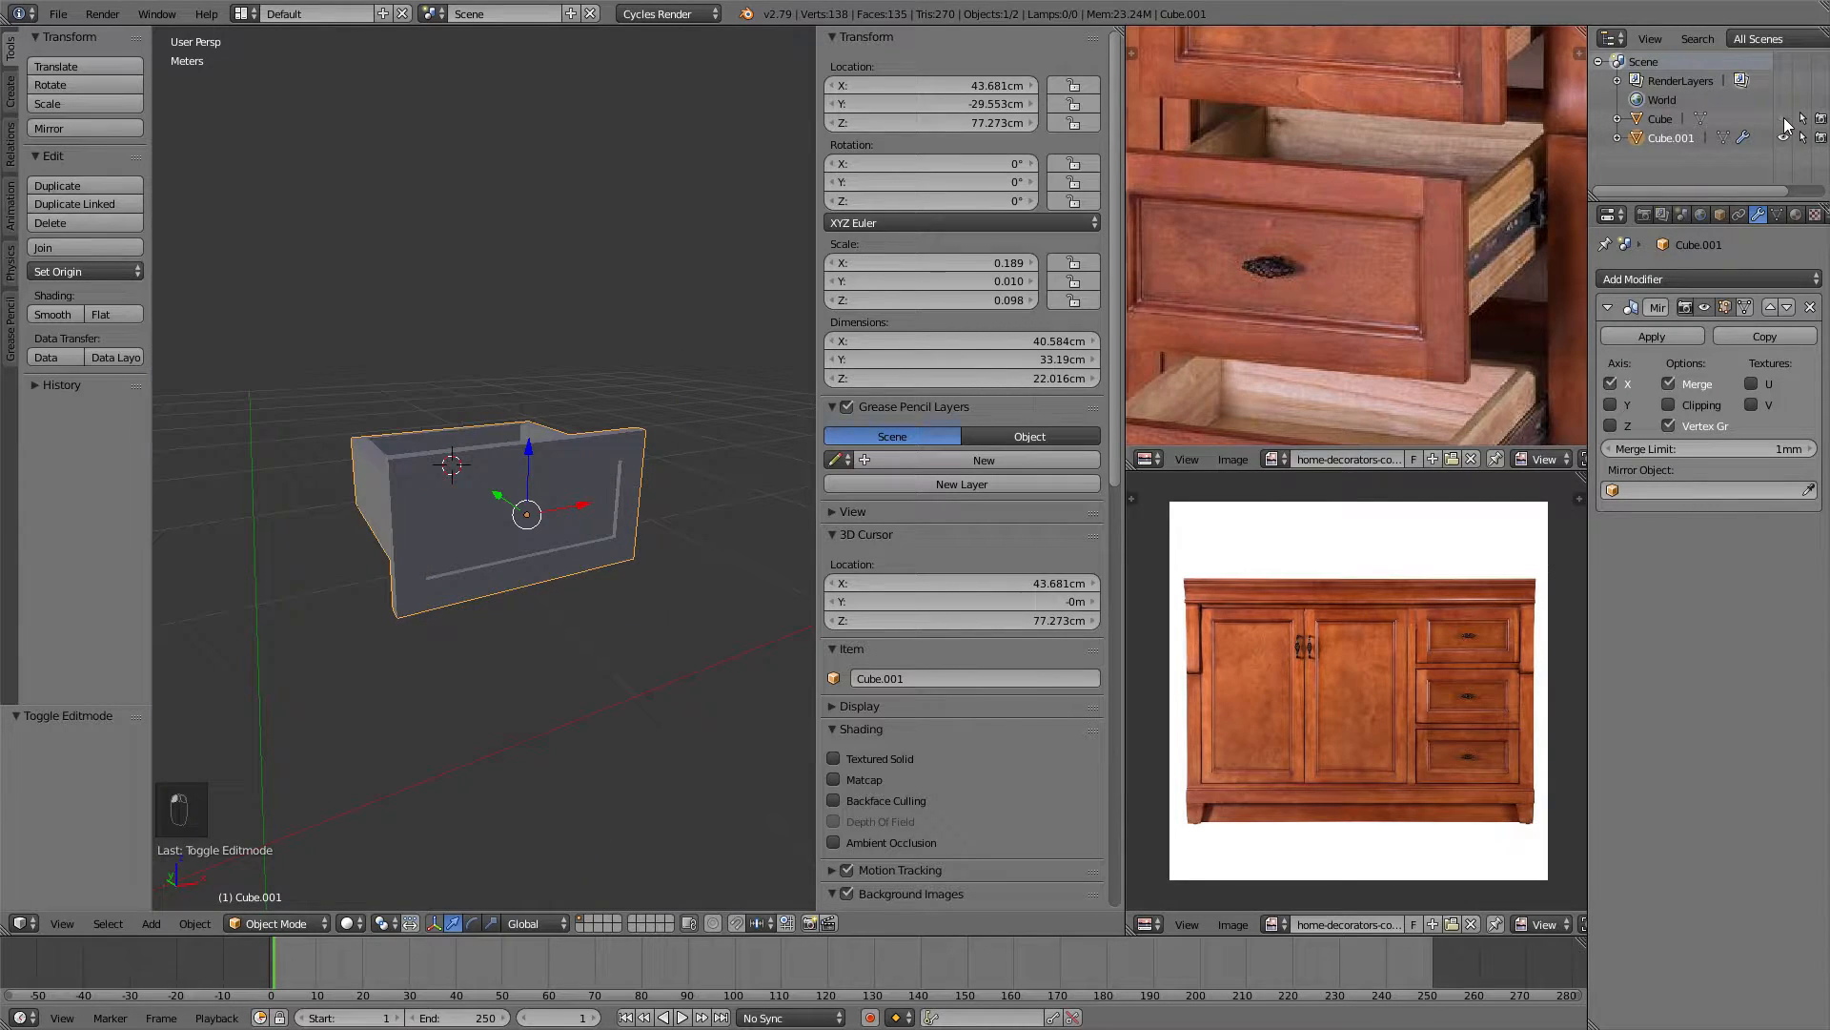
middle_drag(597, 375, 644, 281)
Unhide the cabinet body, select the drawer and show both in wireframe from the top orthographic view.
key(a)
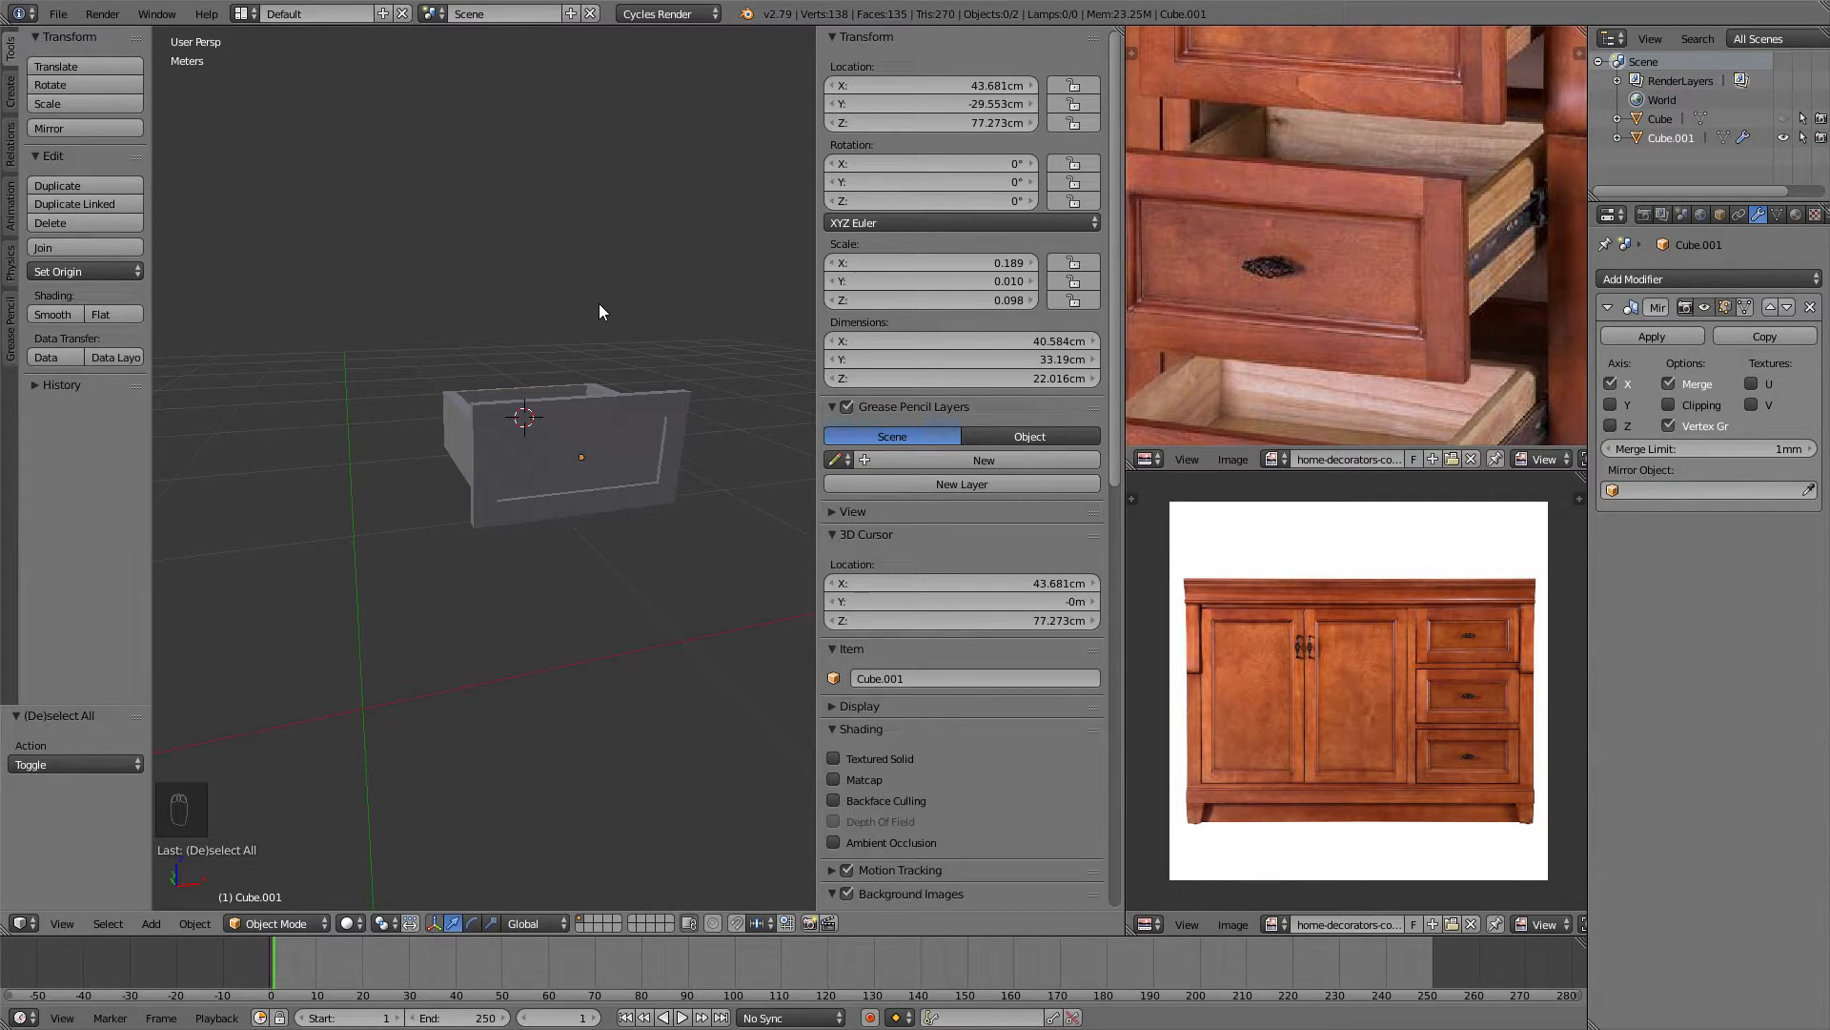
key(alt+h)
scroll(552, 317, down, 5)
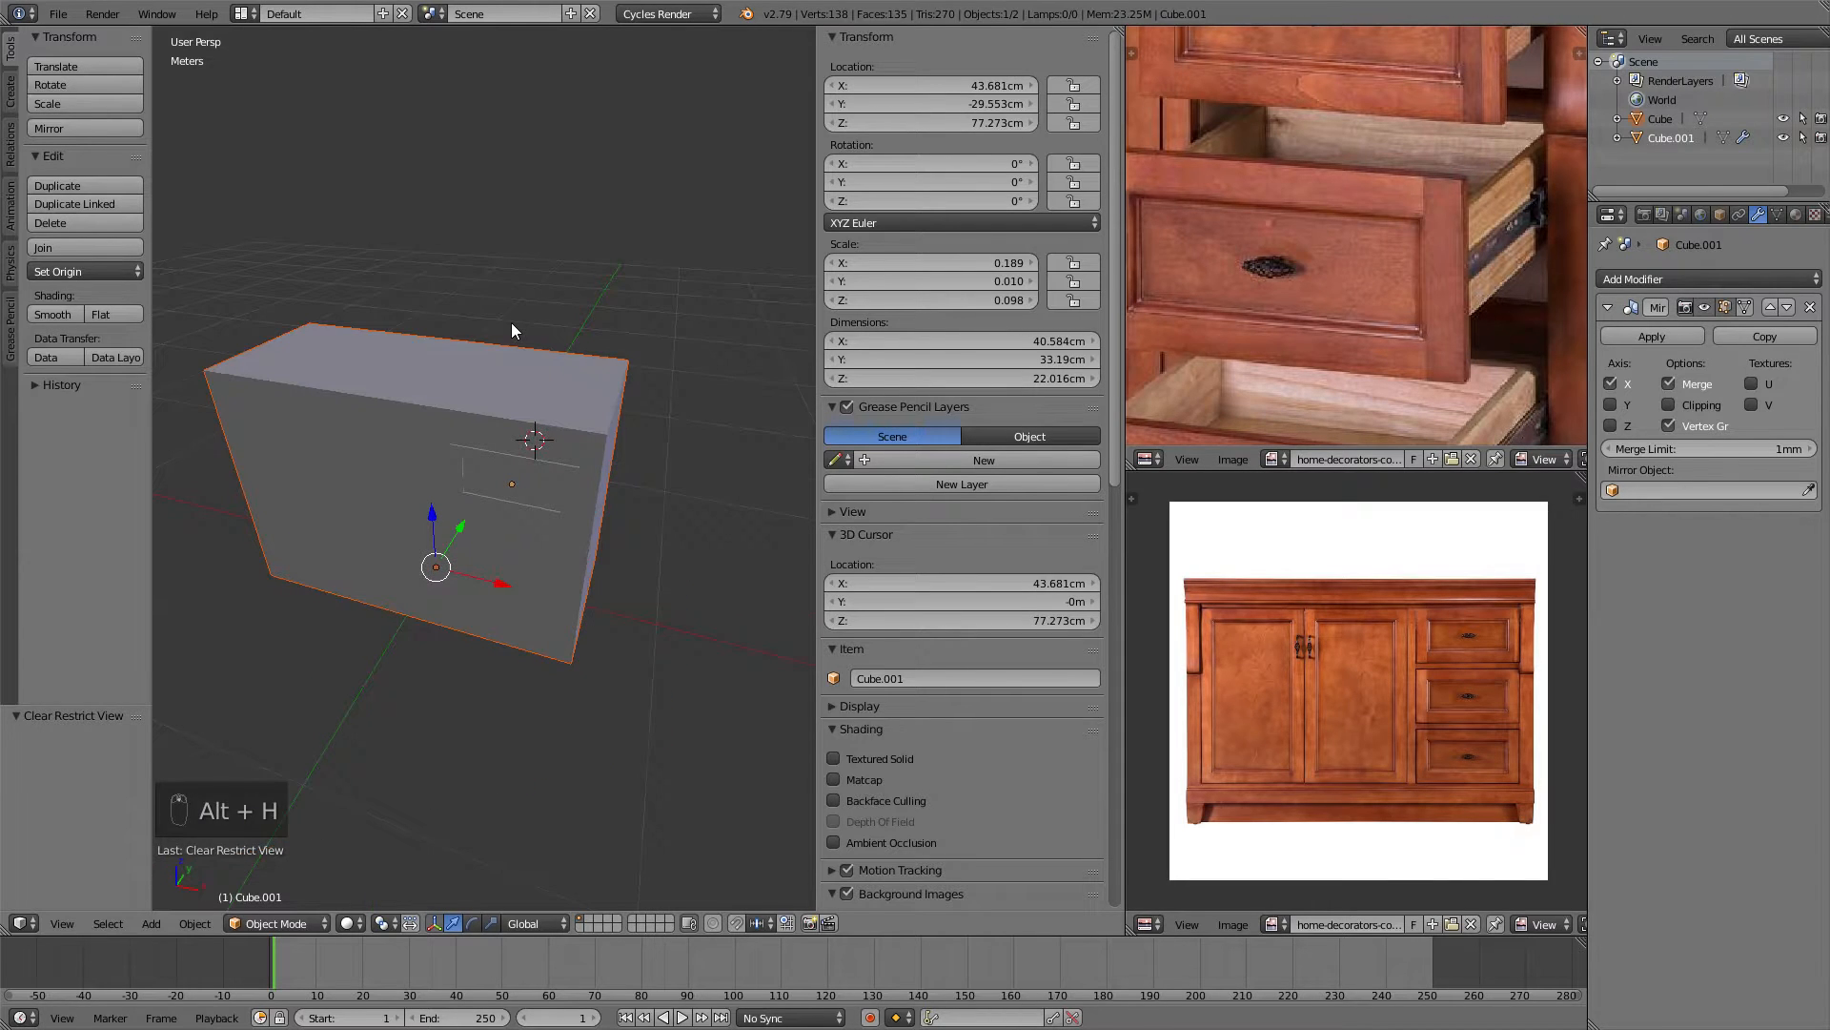
key(z)
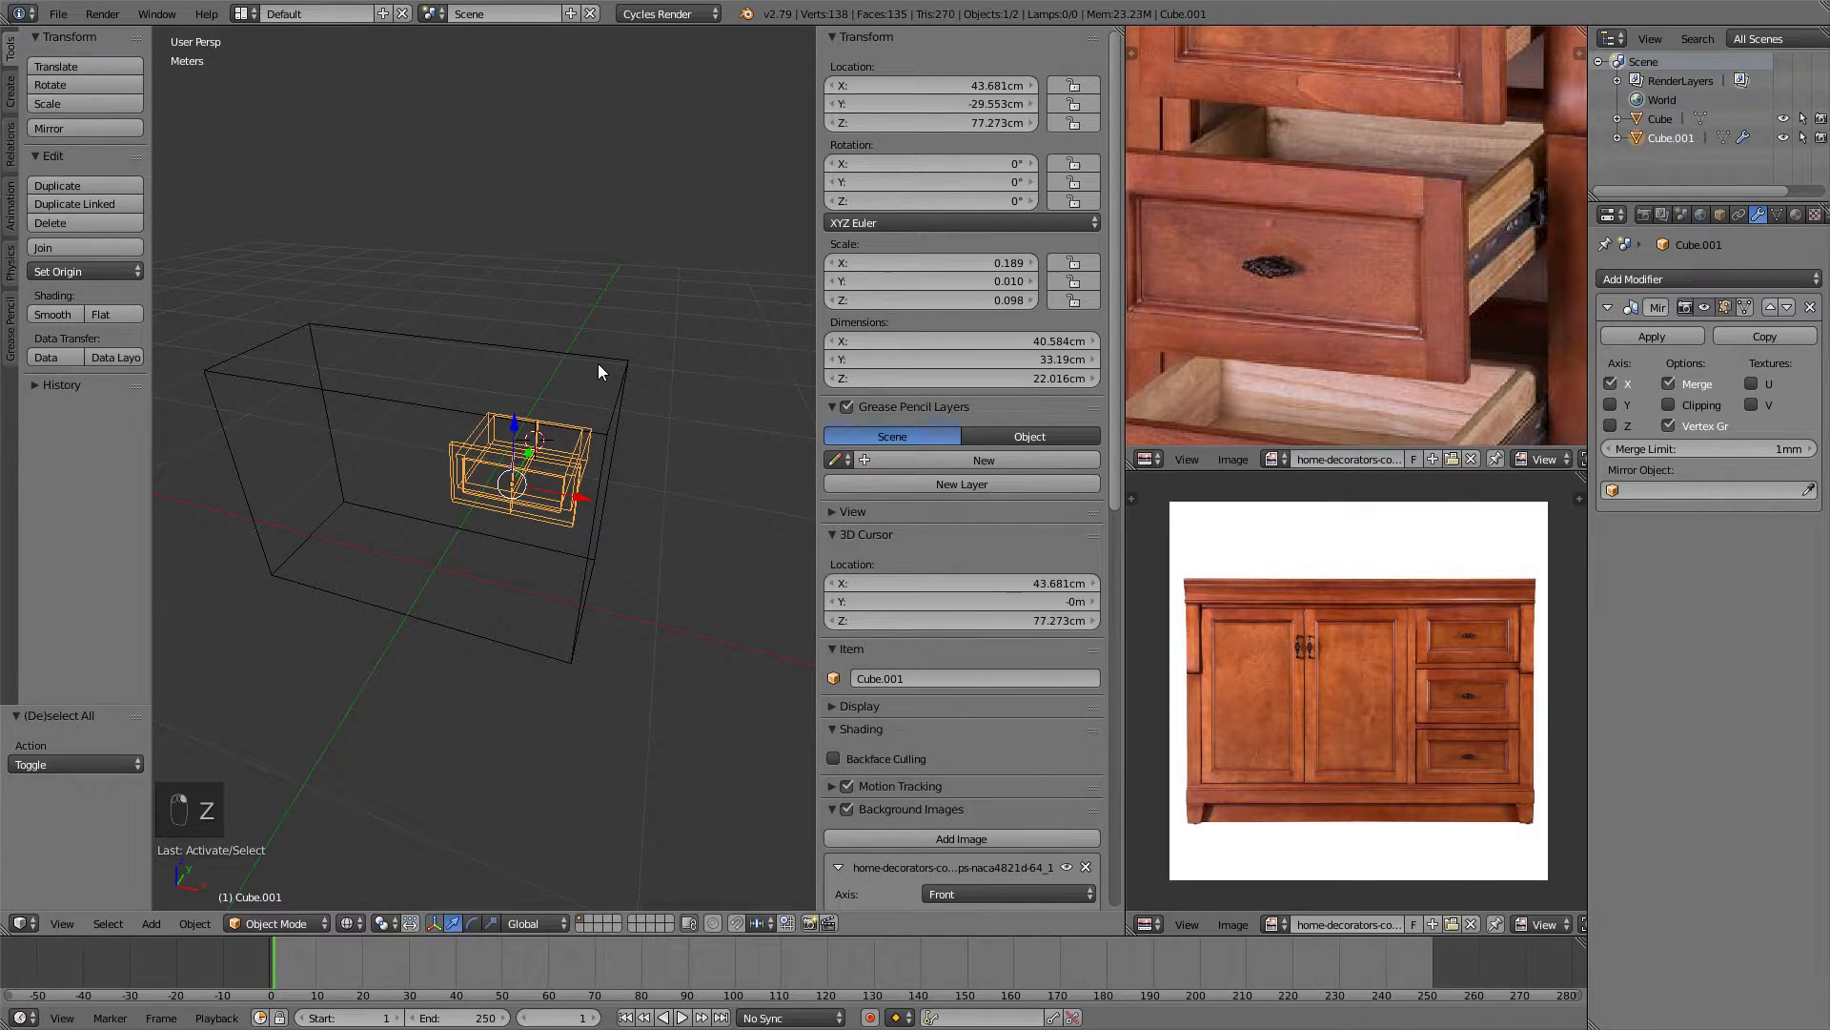
key(KP_7)
key(KP_5)
scroll(517, 357, up, 3)
scroll(467, 375, up, 3)
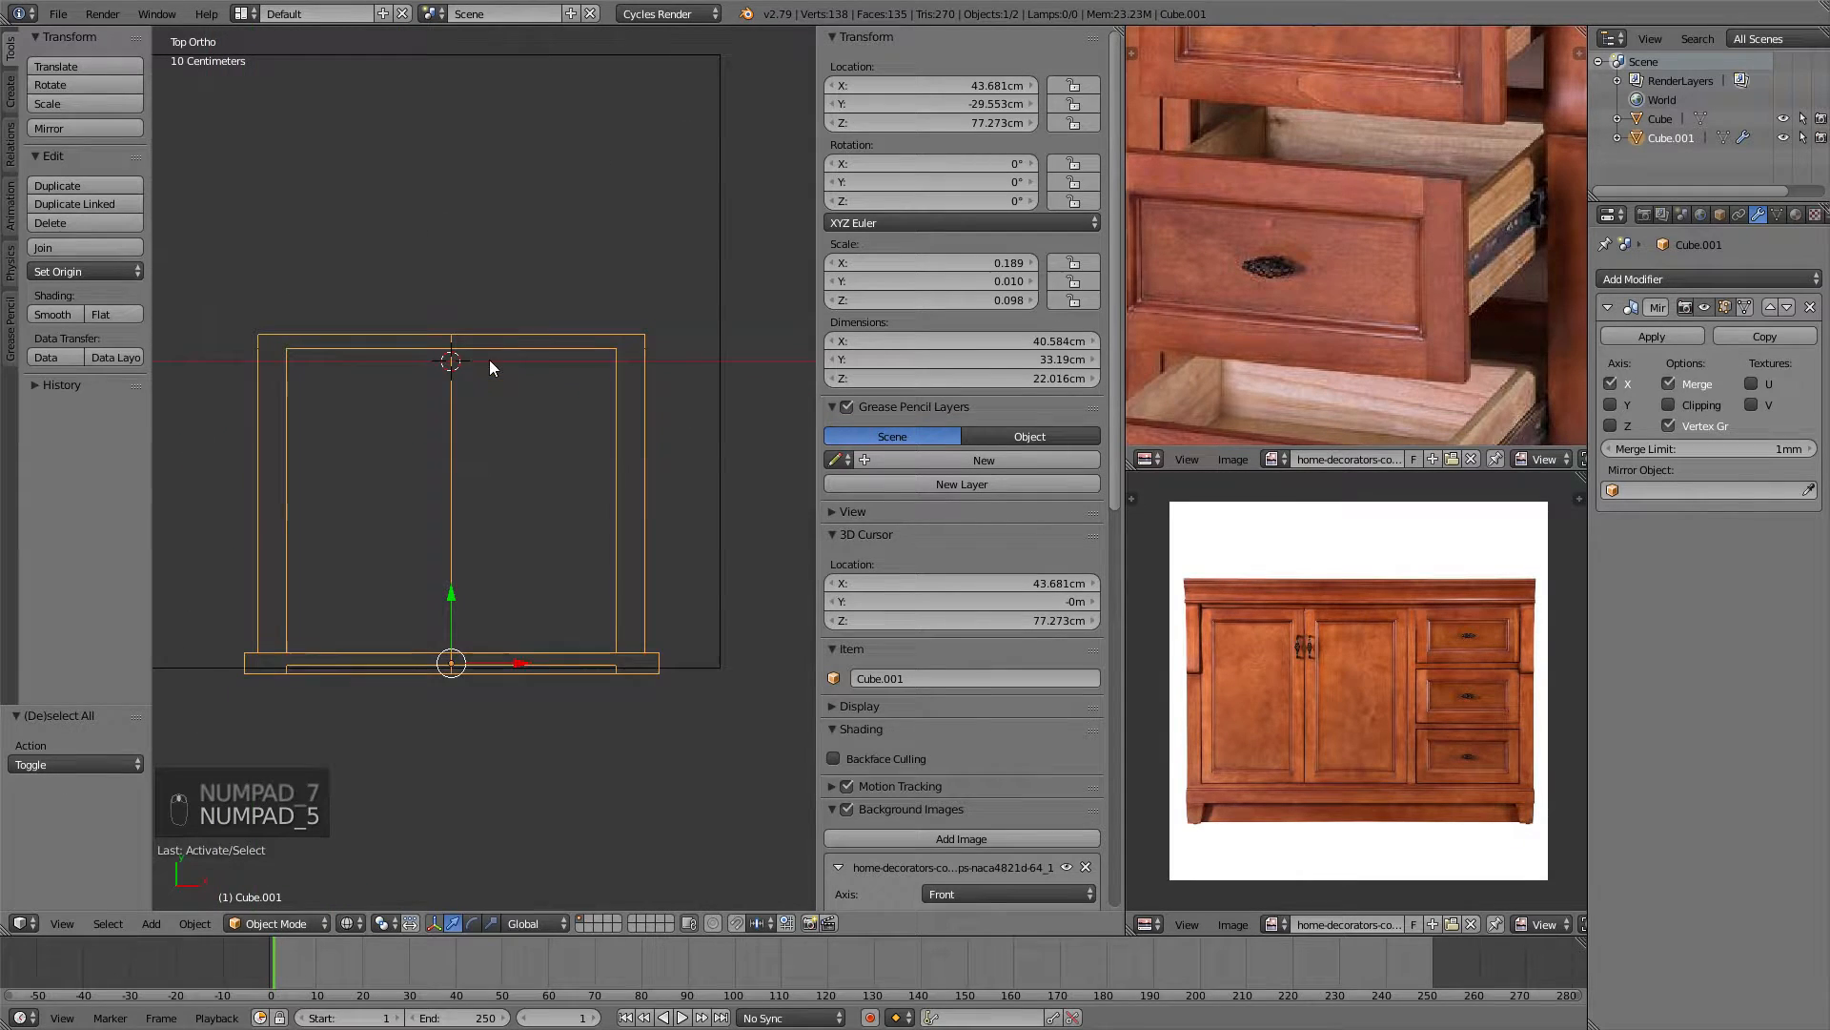
scroll(572, 391, down, 2)
Box-select the drawer's back wall in Edit Mode and move it back along Y until the drawer is about 59.5 cm deep.
key(Tab)
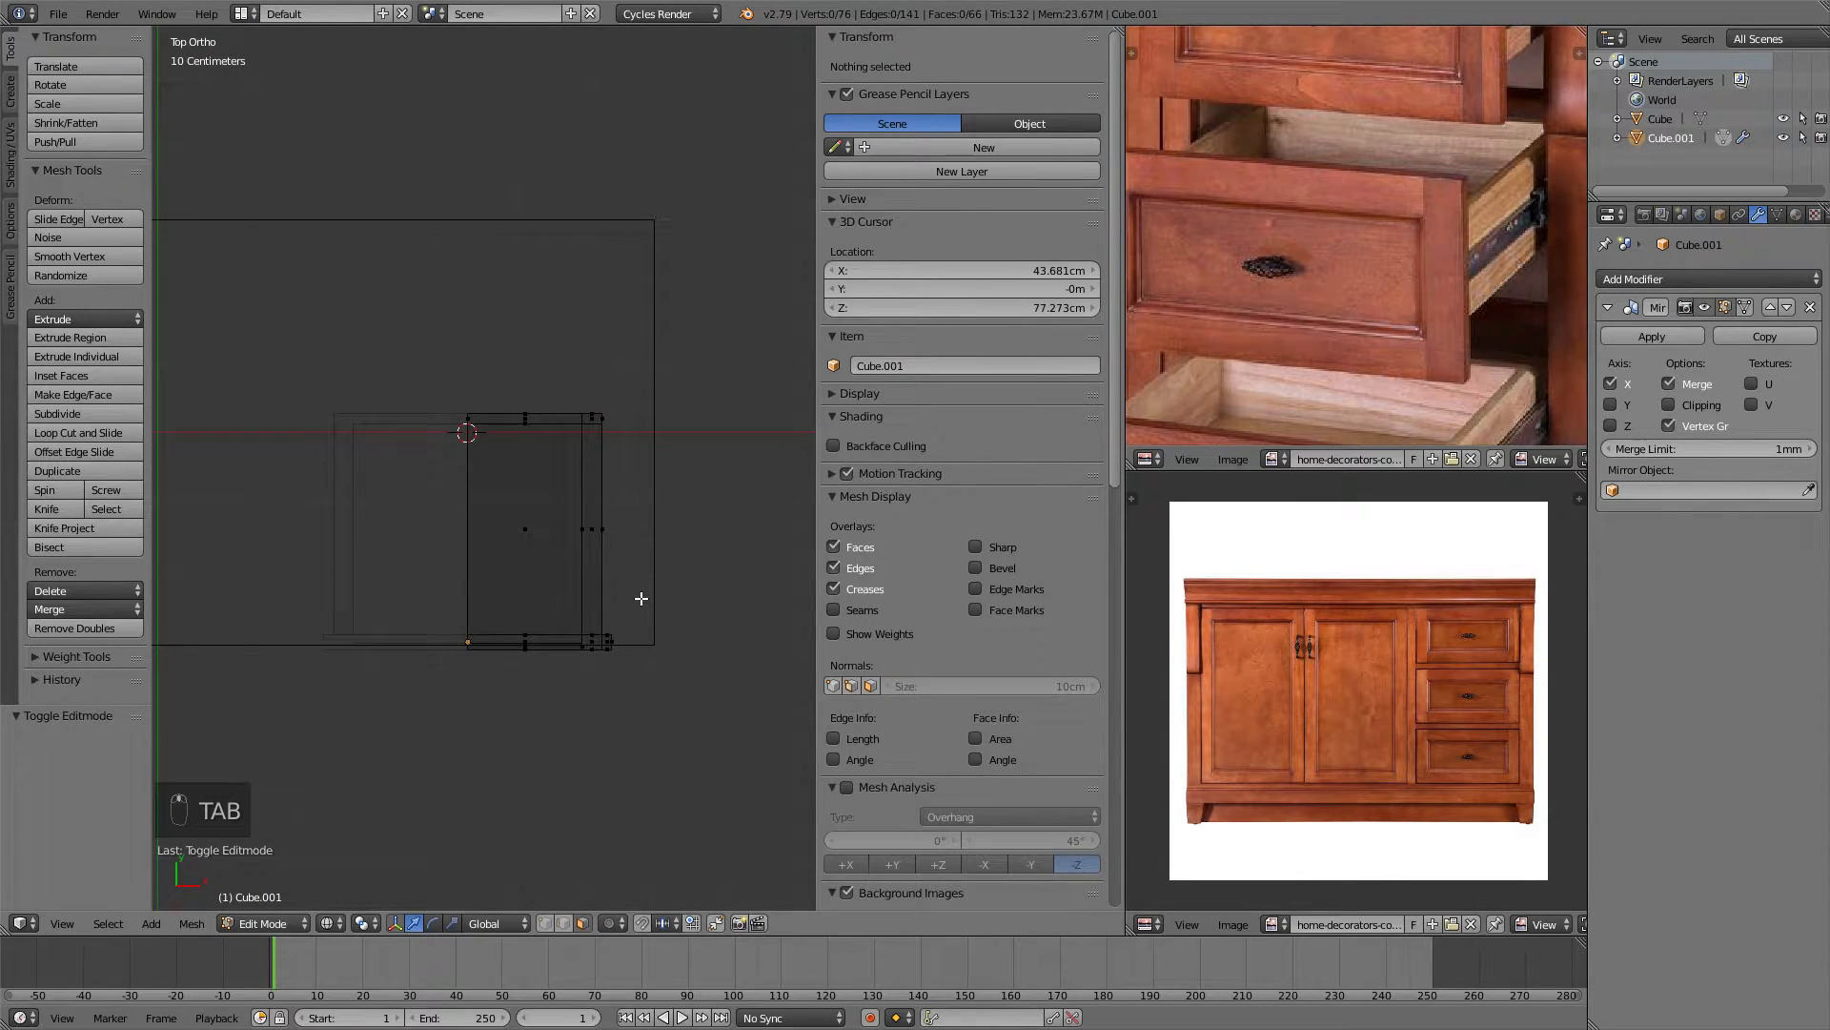
key(a)
key(a)
key(a)
scroll(641, 584, up, 3)
key(b)
drag(767, 286, 385, 413)
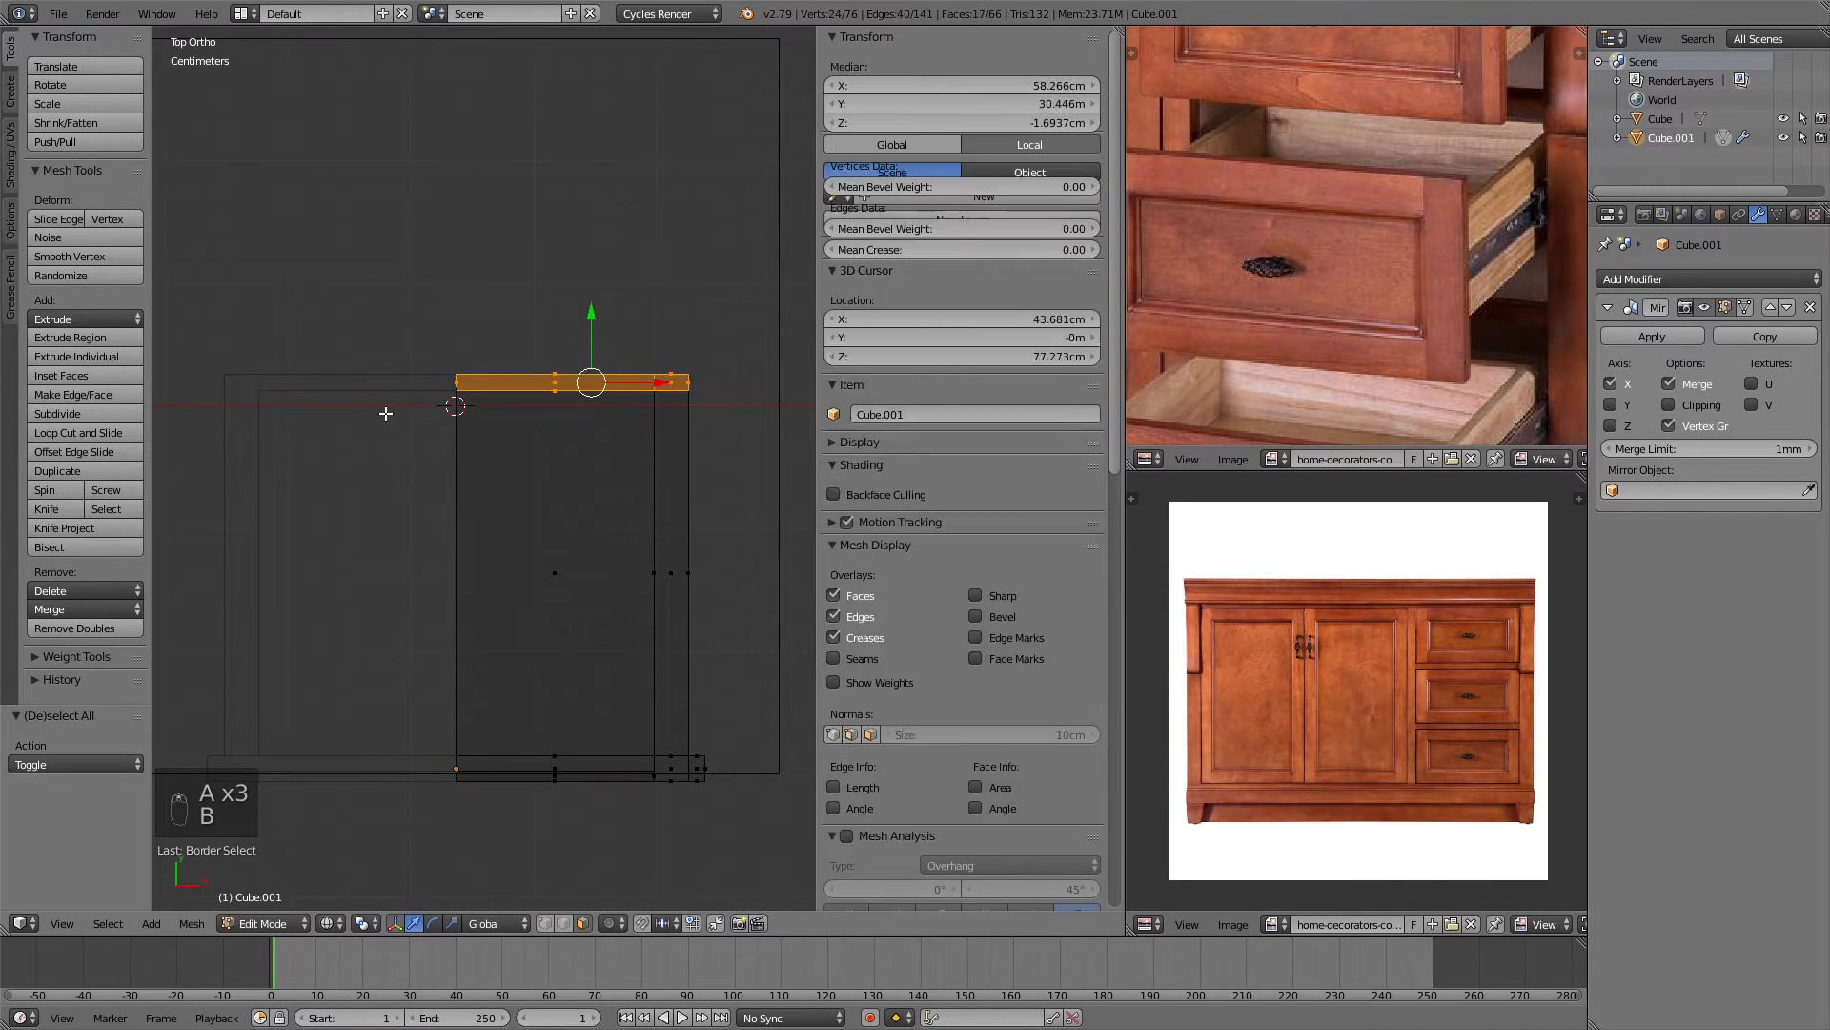
shift+middle_drag(528, 332, 397, 384)
shift+middle_drag(441, 290, 493, 465)
scroll(479, 434, down, 2)
key(g)
key(y)
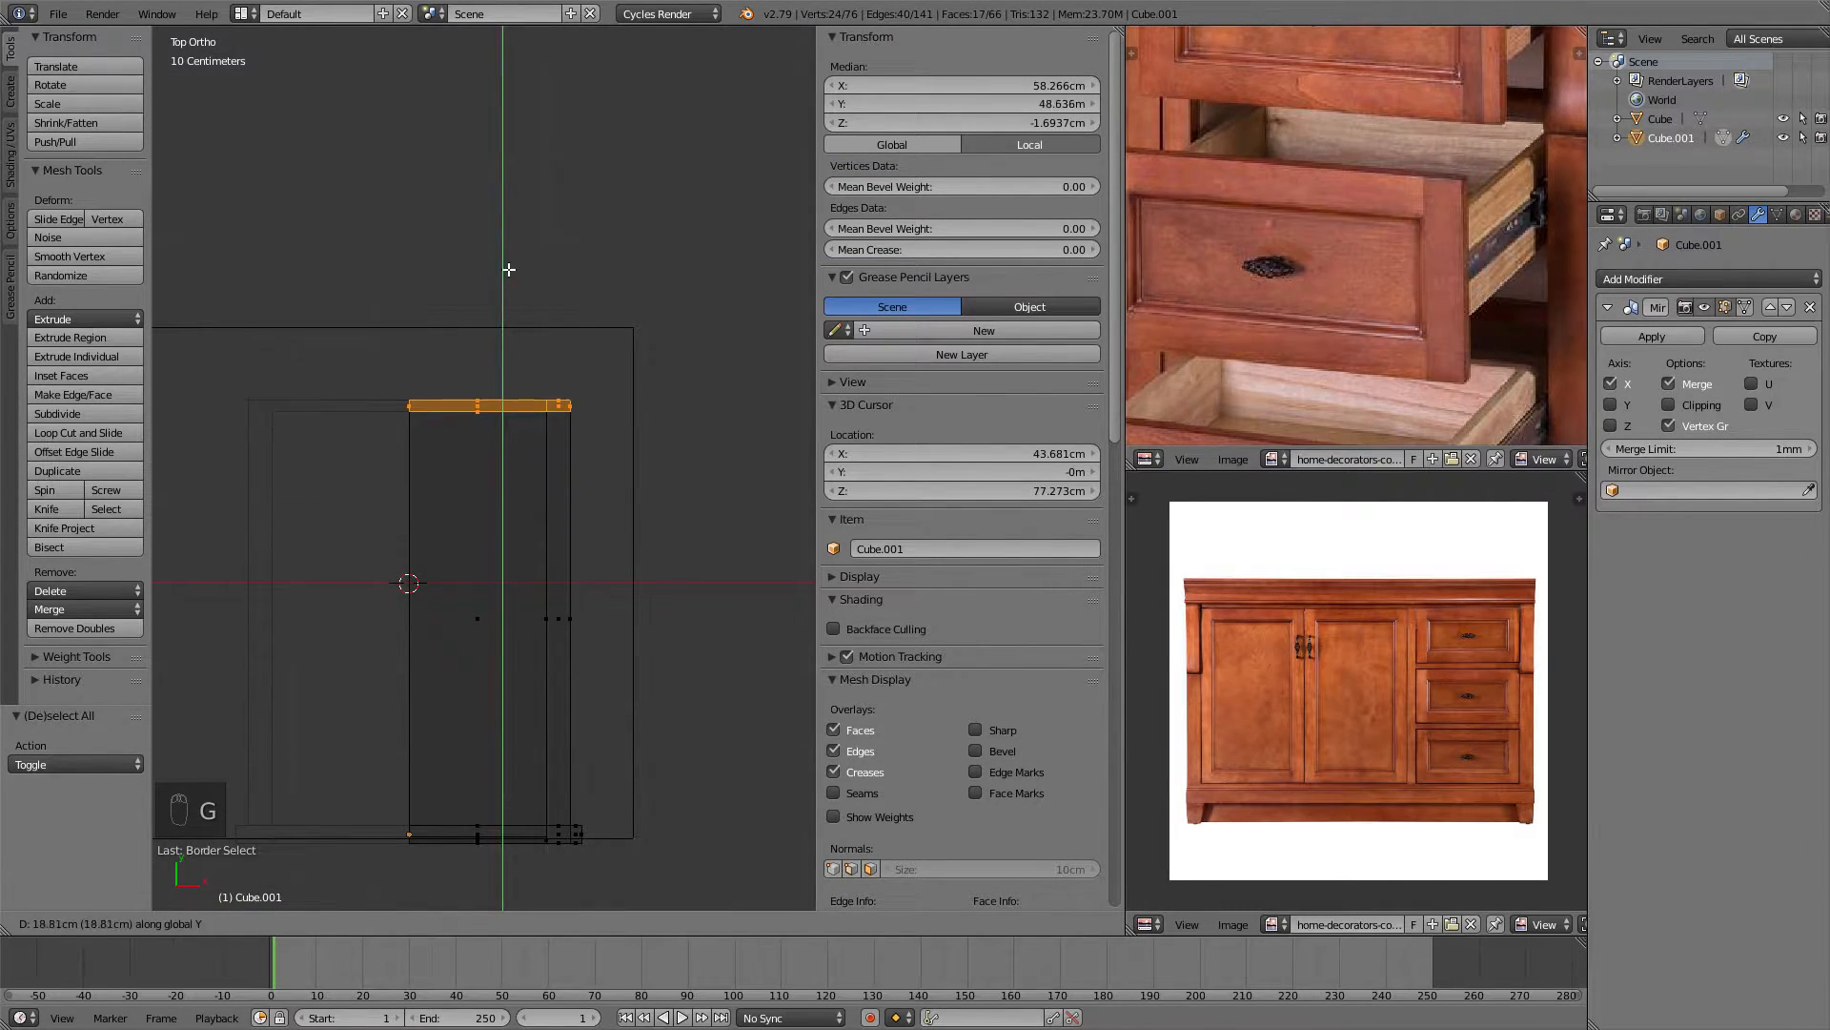
click(566, 211)
key(Tab)
middle_drag(564, 204, 570, 345)
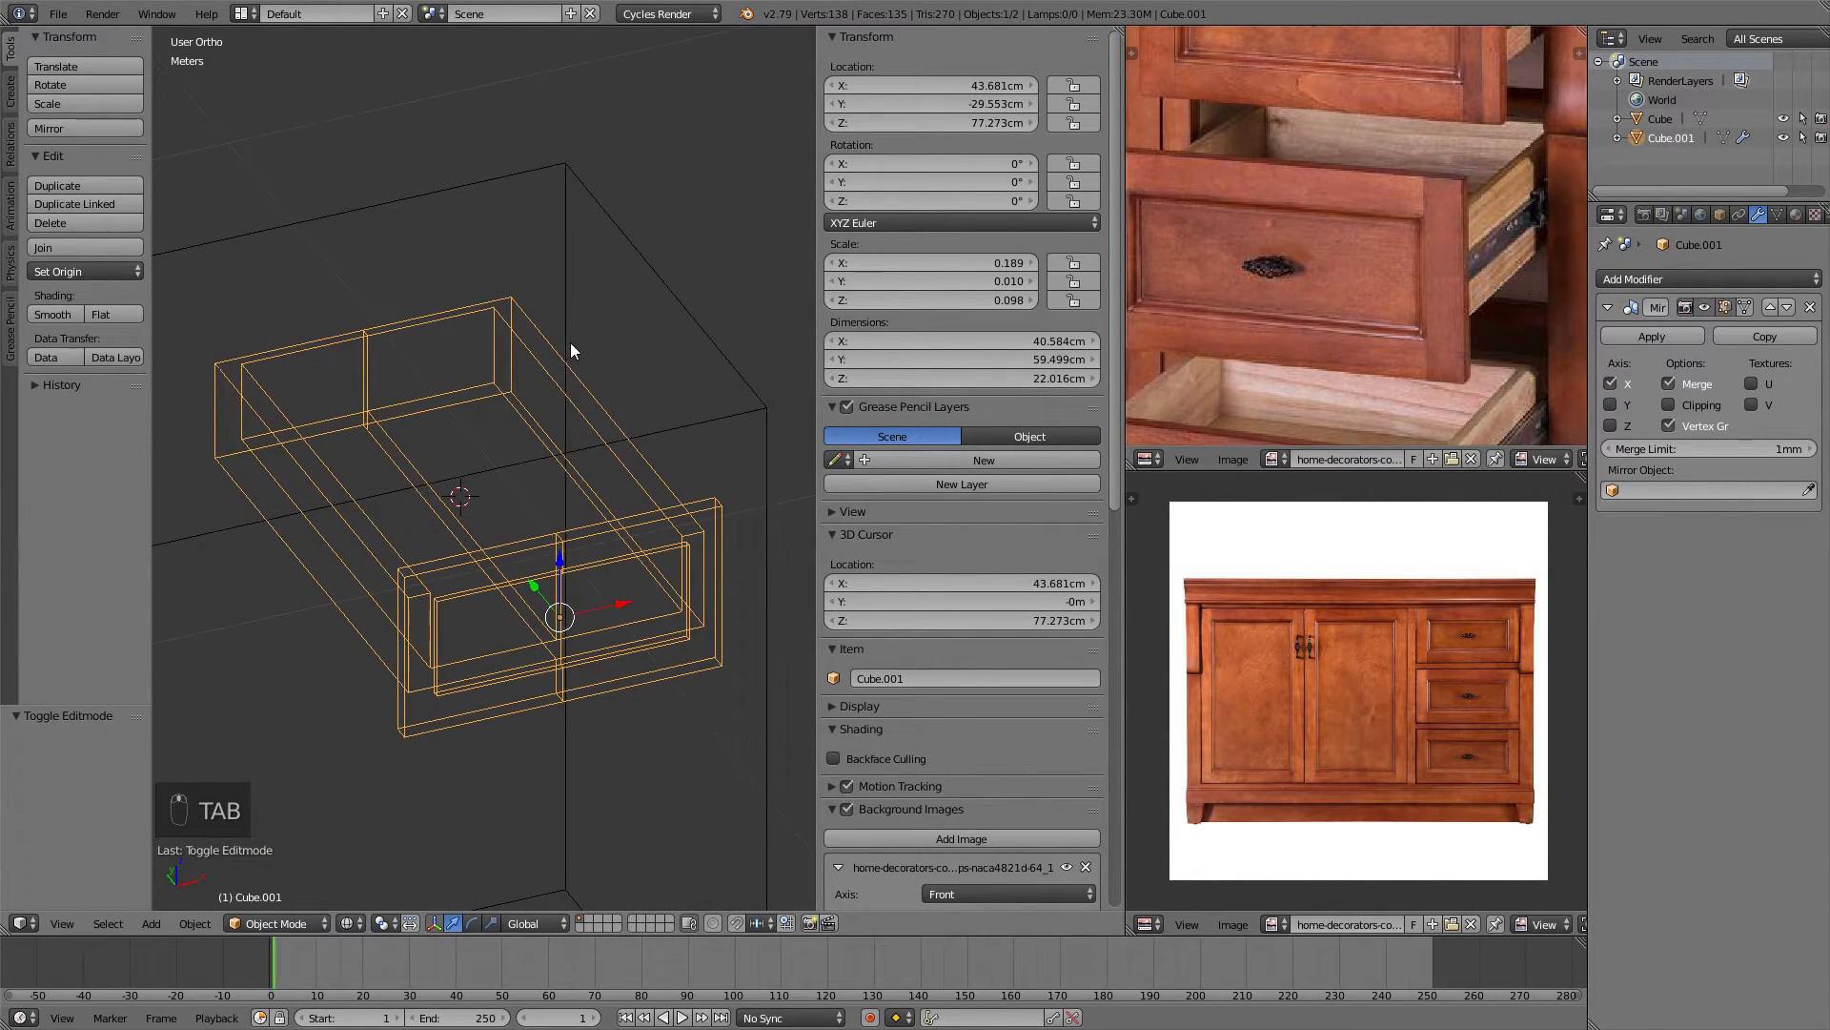
Select the cabinet body, enter Edit Mode and clear the mesh selection in the front orthographic view.
middle_drag(570, 345, 573, 339)
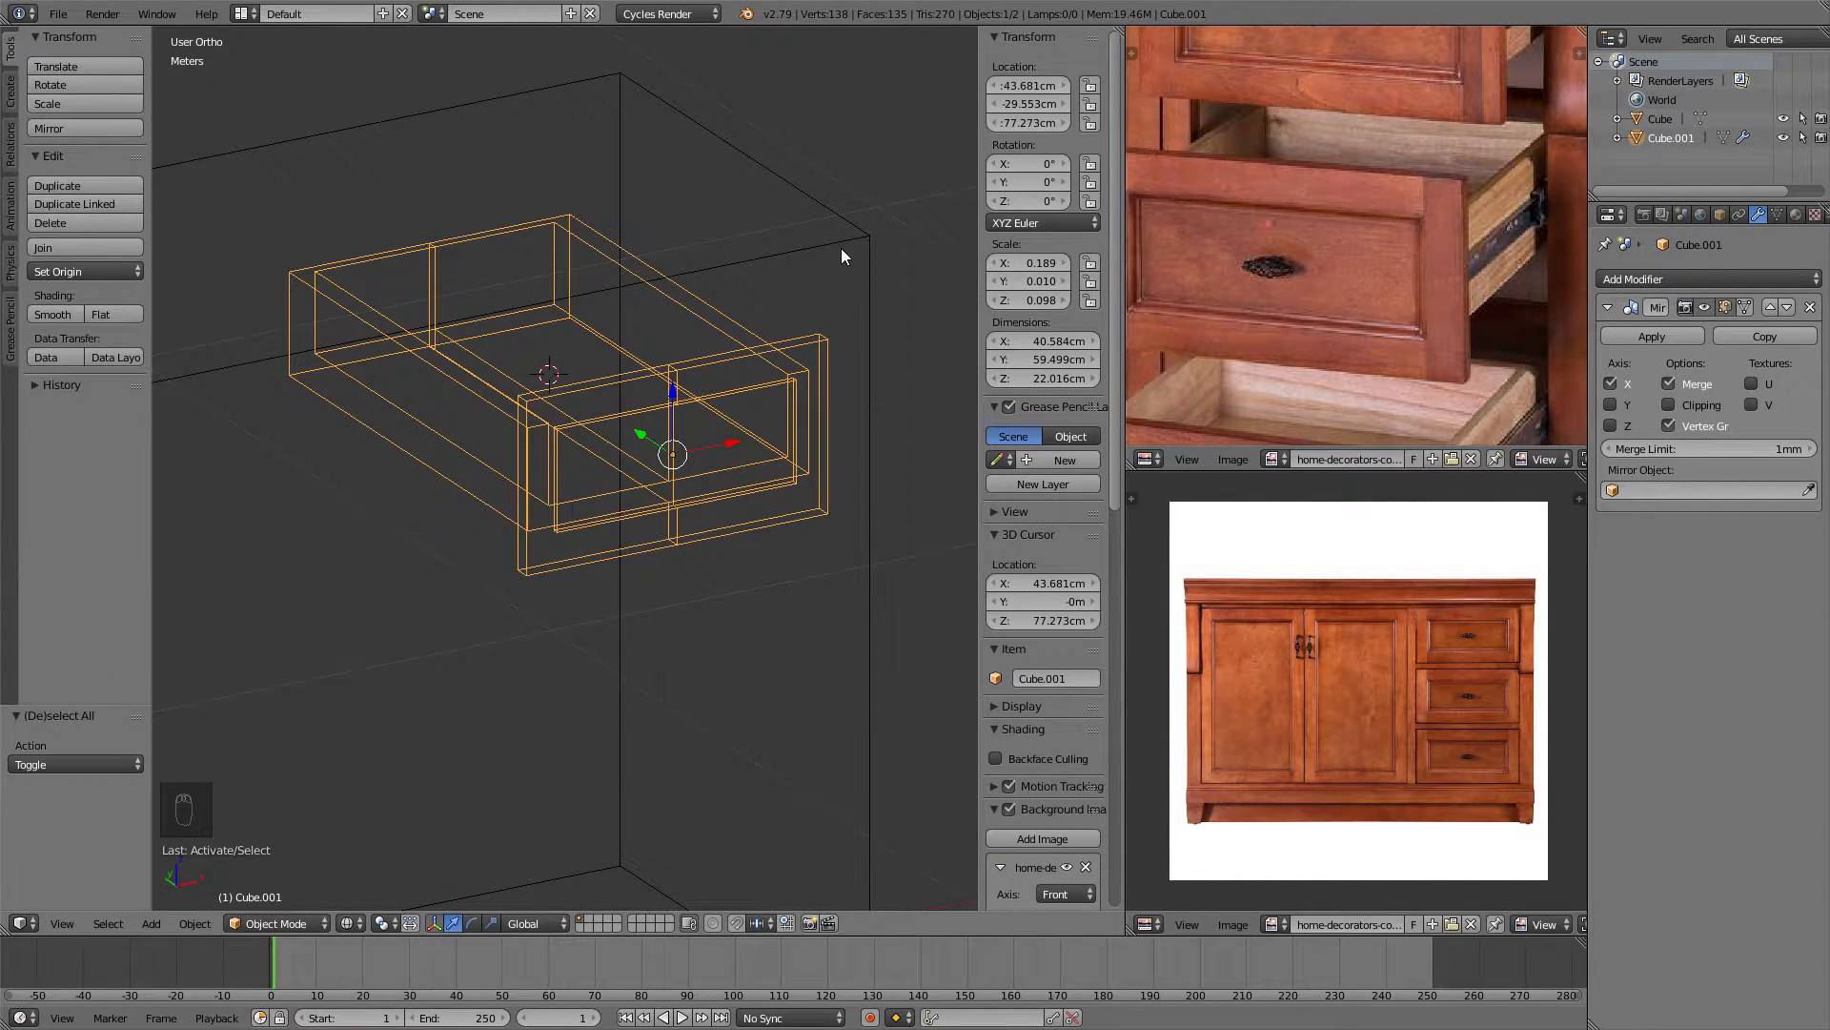
right_click(838, 248)
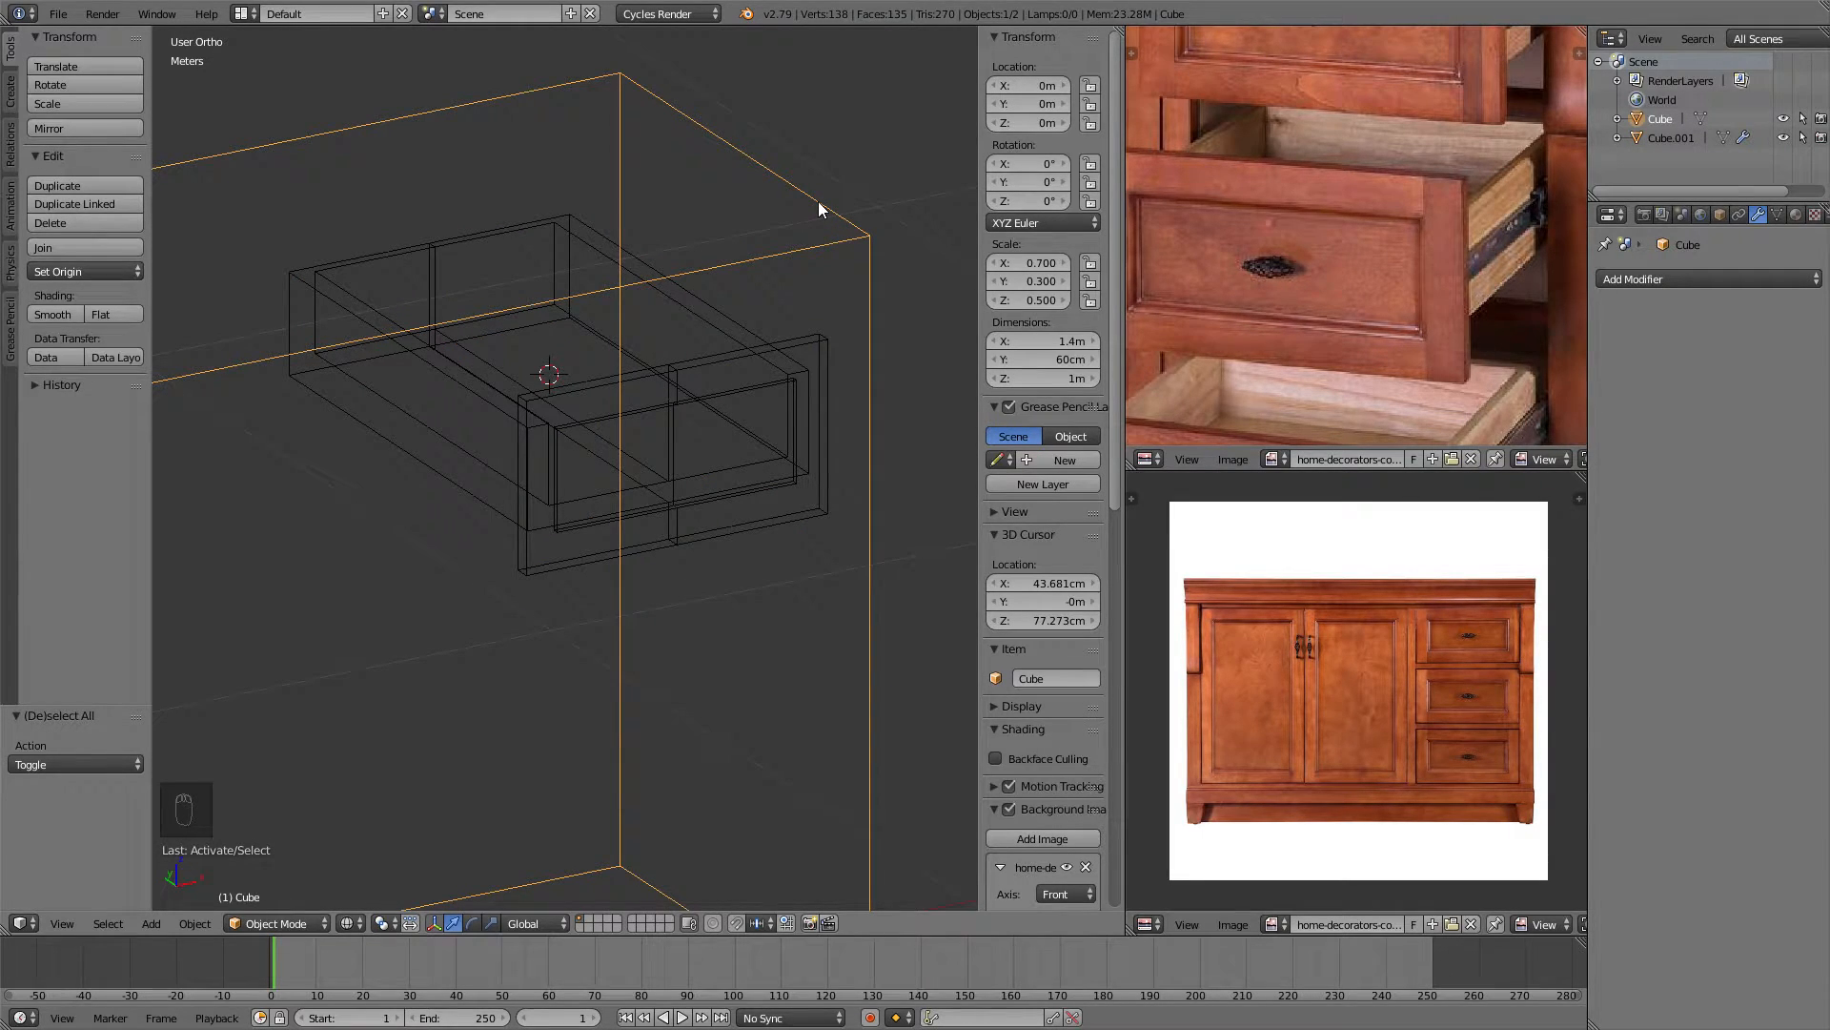
key(KP_1)
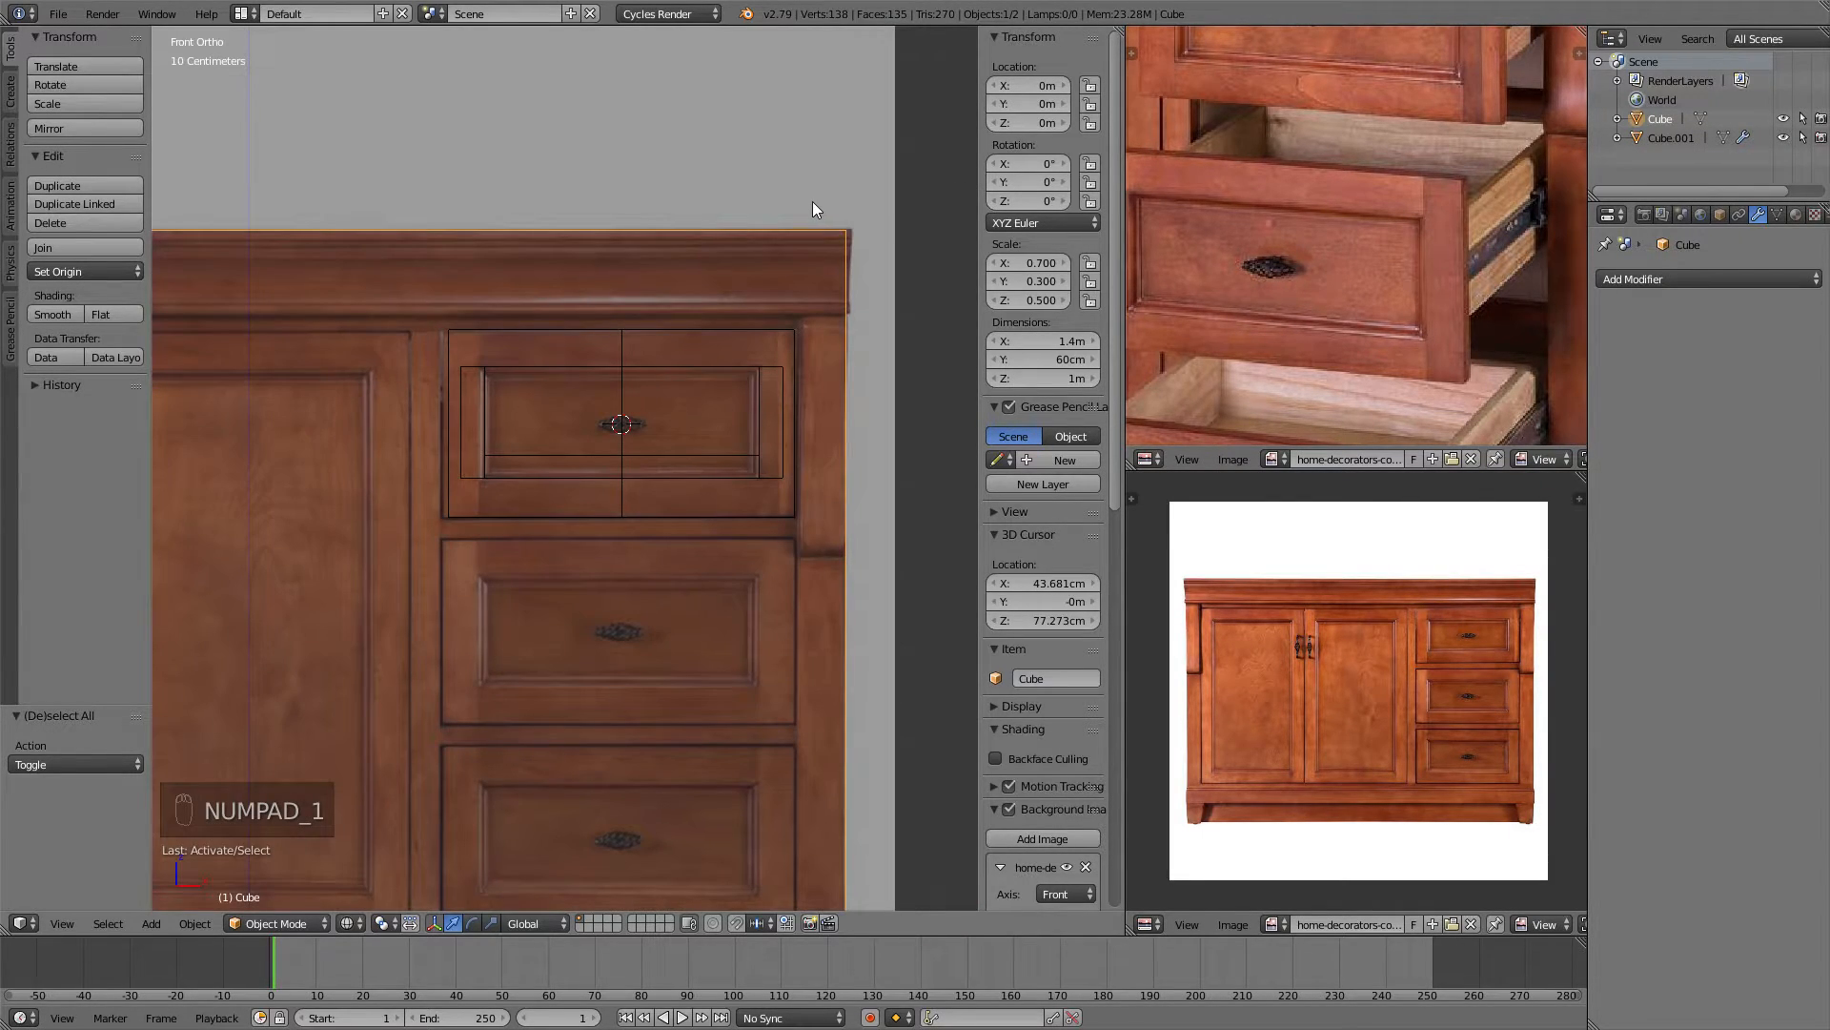
scroll(816, 204, down, 2)
key(Tab)
shift+middle_drag(509, 261, 699, 163)
scroll(654, 219, down, 1)
key(a)
key(a)
key(a)
key(a)
key(a)
middle_drag(720, 234, 684, 250)
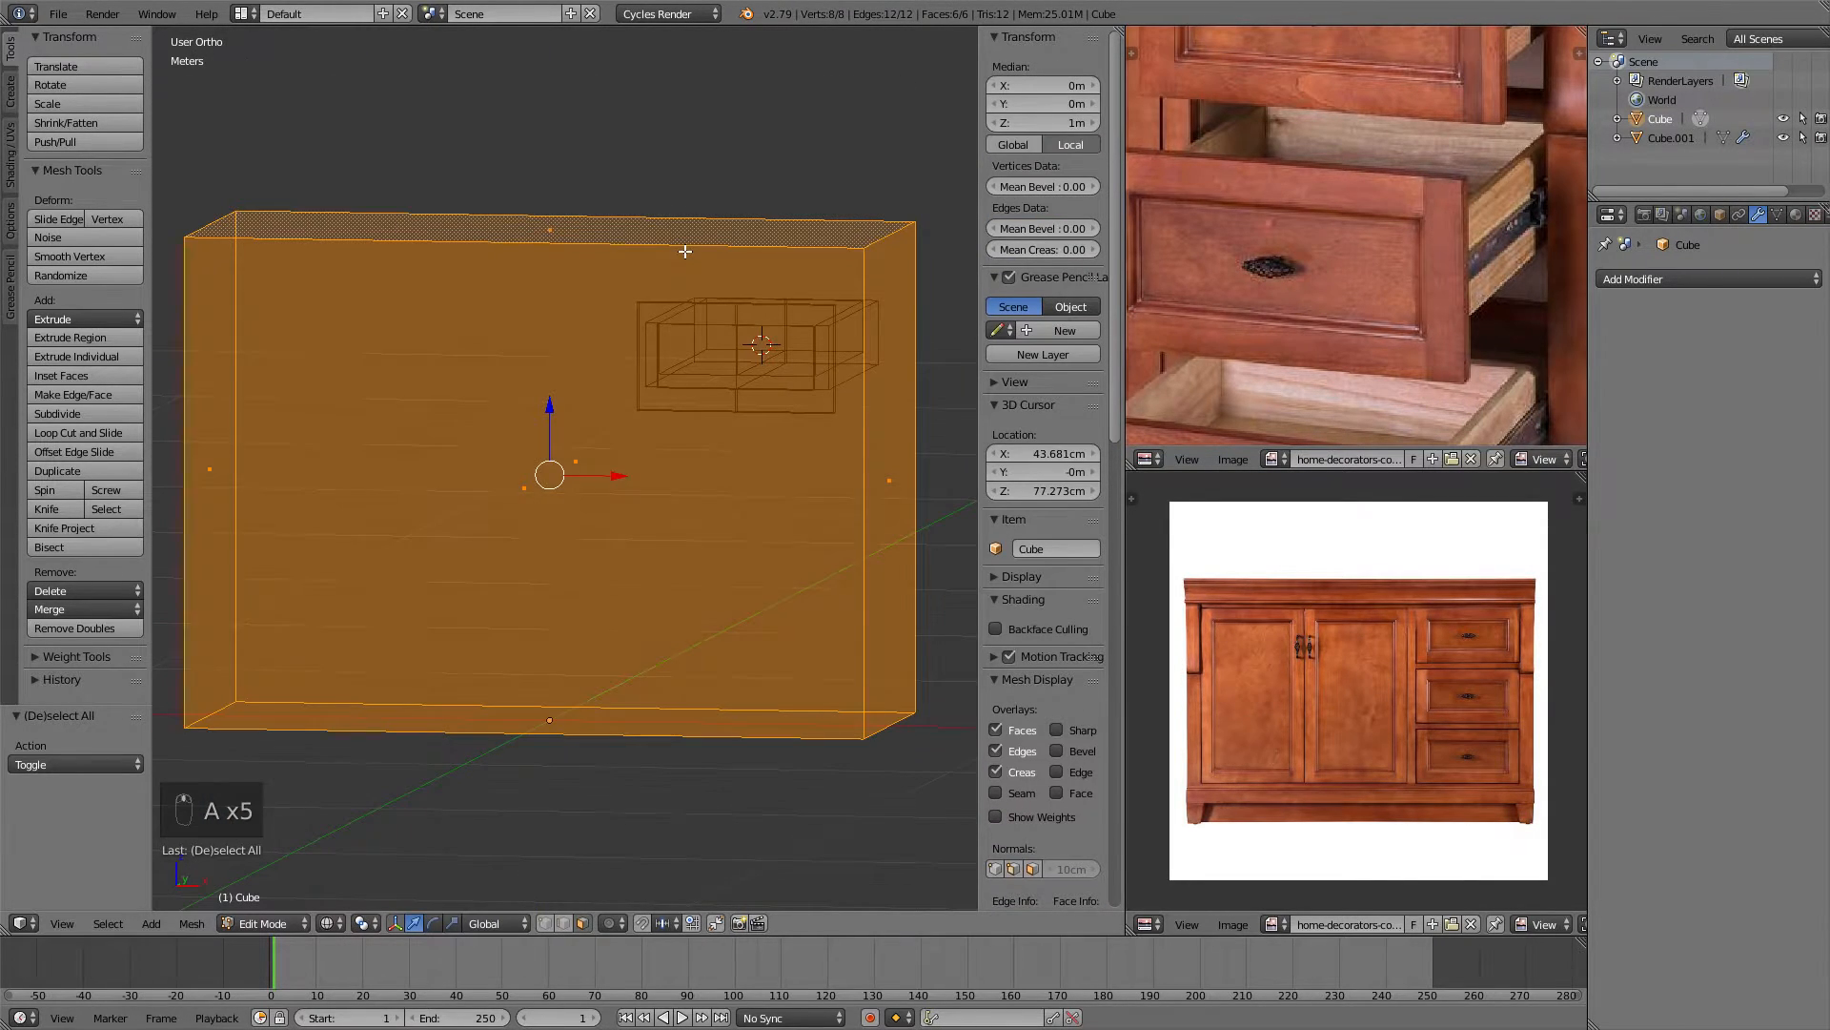
key(KP_1)
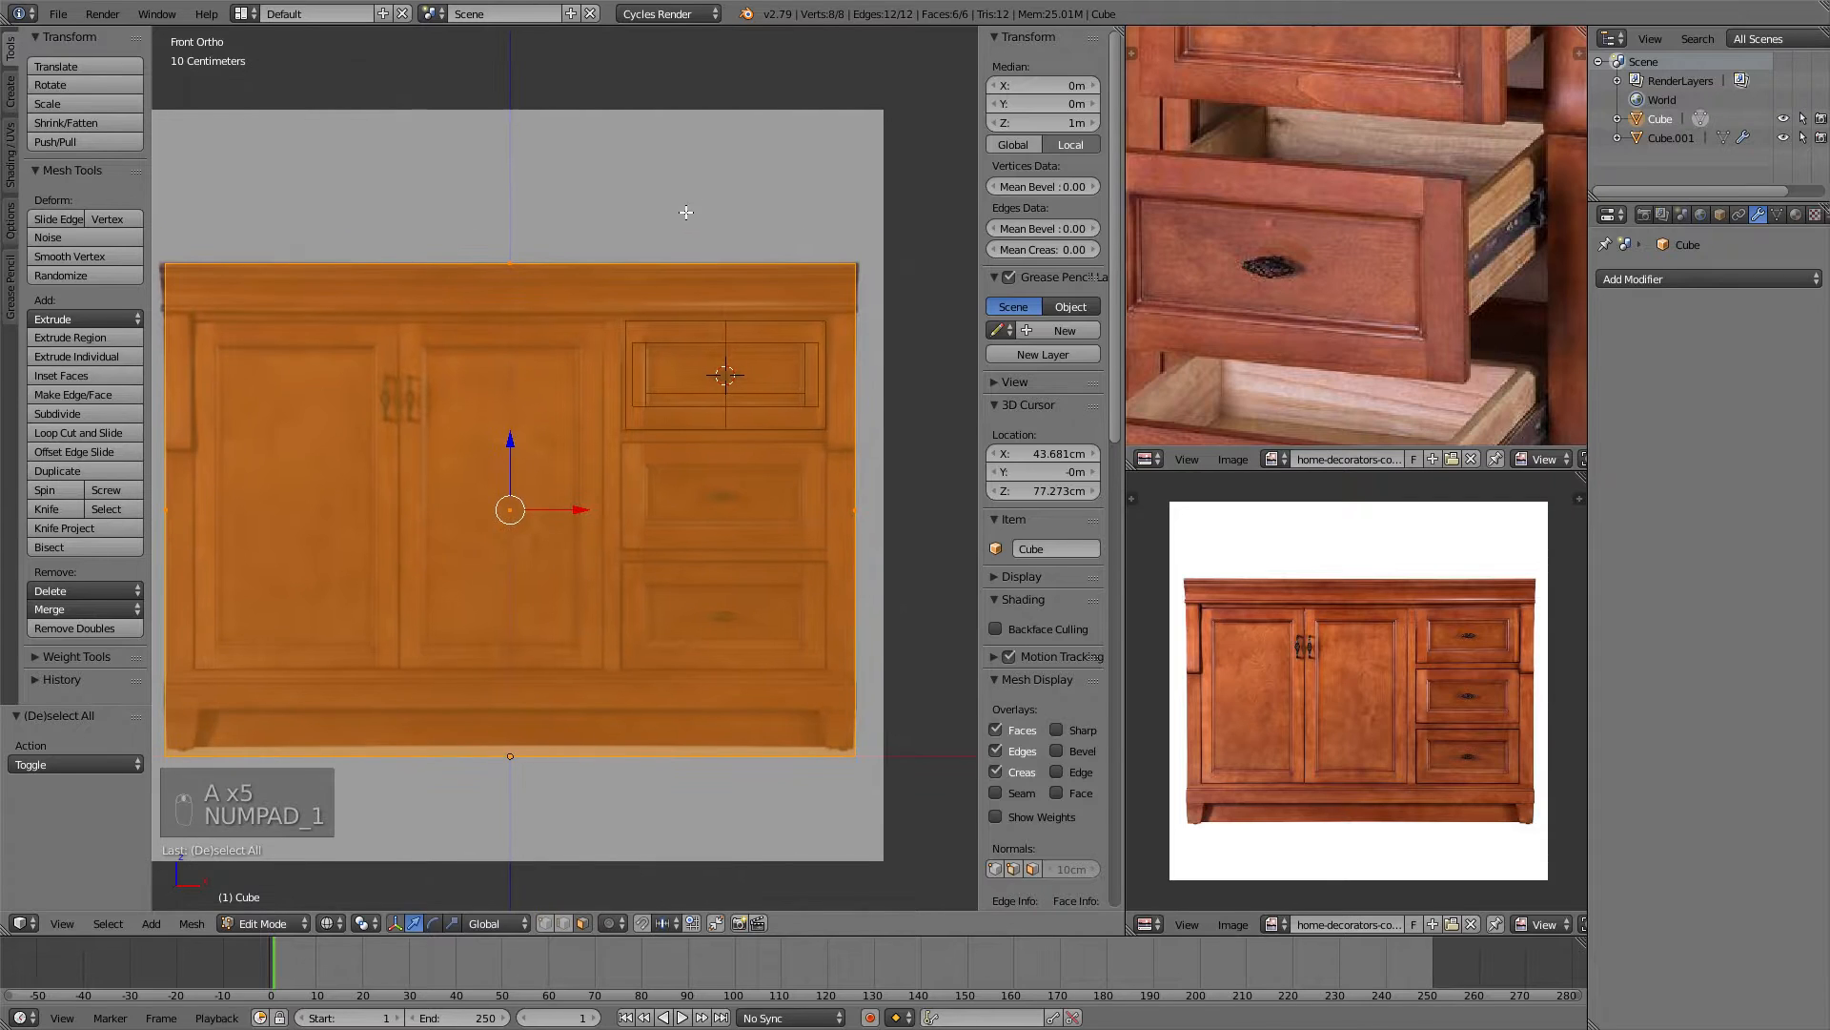
key(a)
Add a horizontal loop cut across the cabinet body just below the upper edge of the top drawer front.
scroll(846, 347, up, 3)
shift+middle_drag(827, 269, 562, 492)
key(ctrl+r)
click(822, 711)
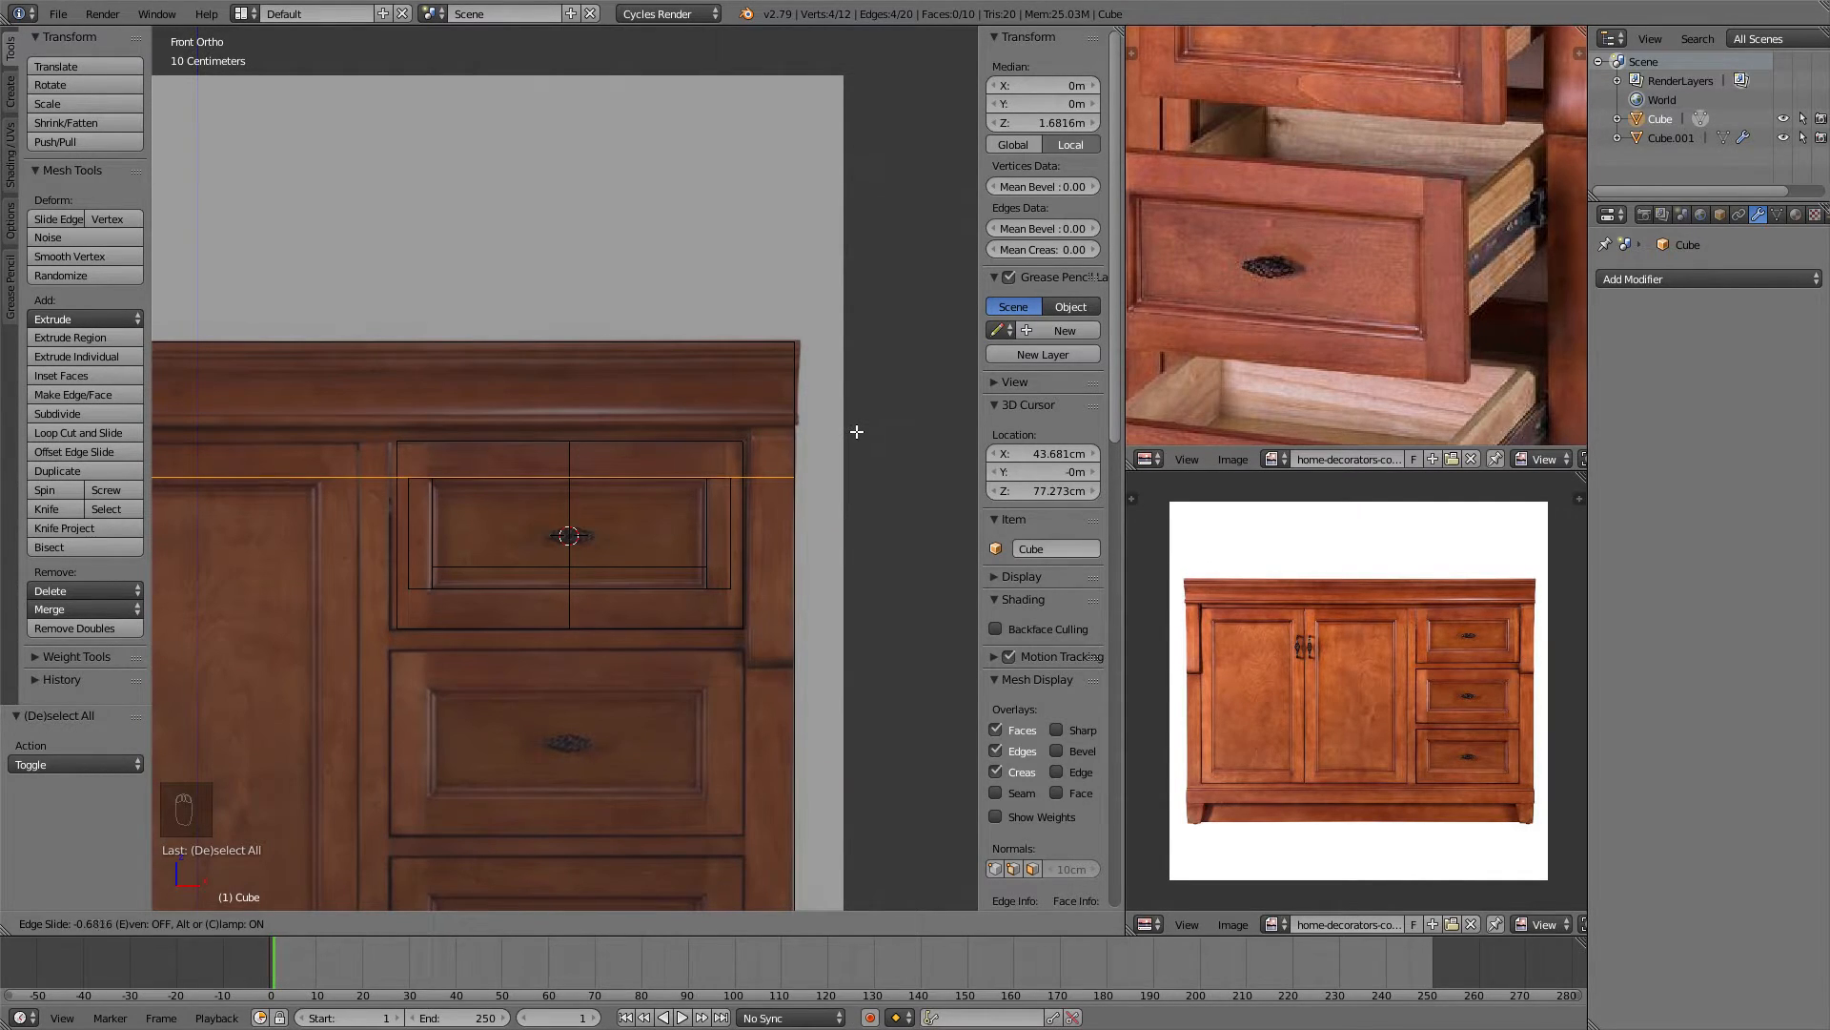
click(856, 431)
scroll(838, 495, up, 3)
key(ctrl+r)
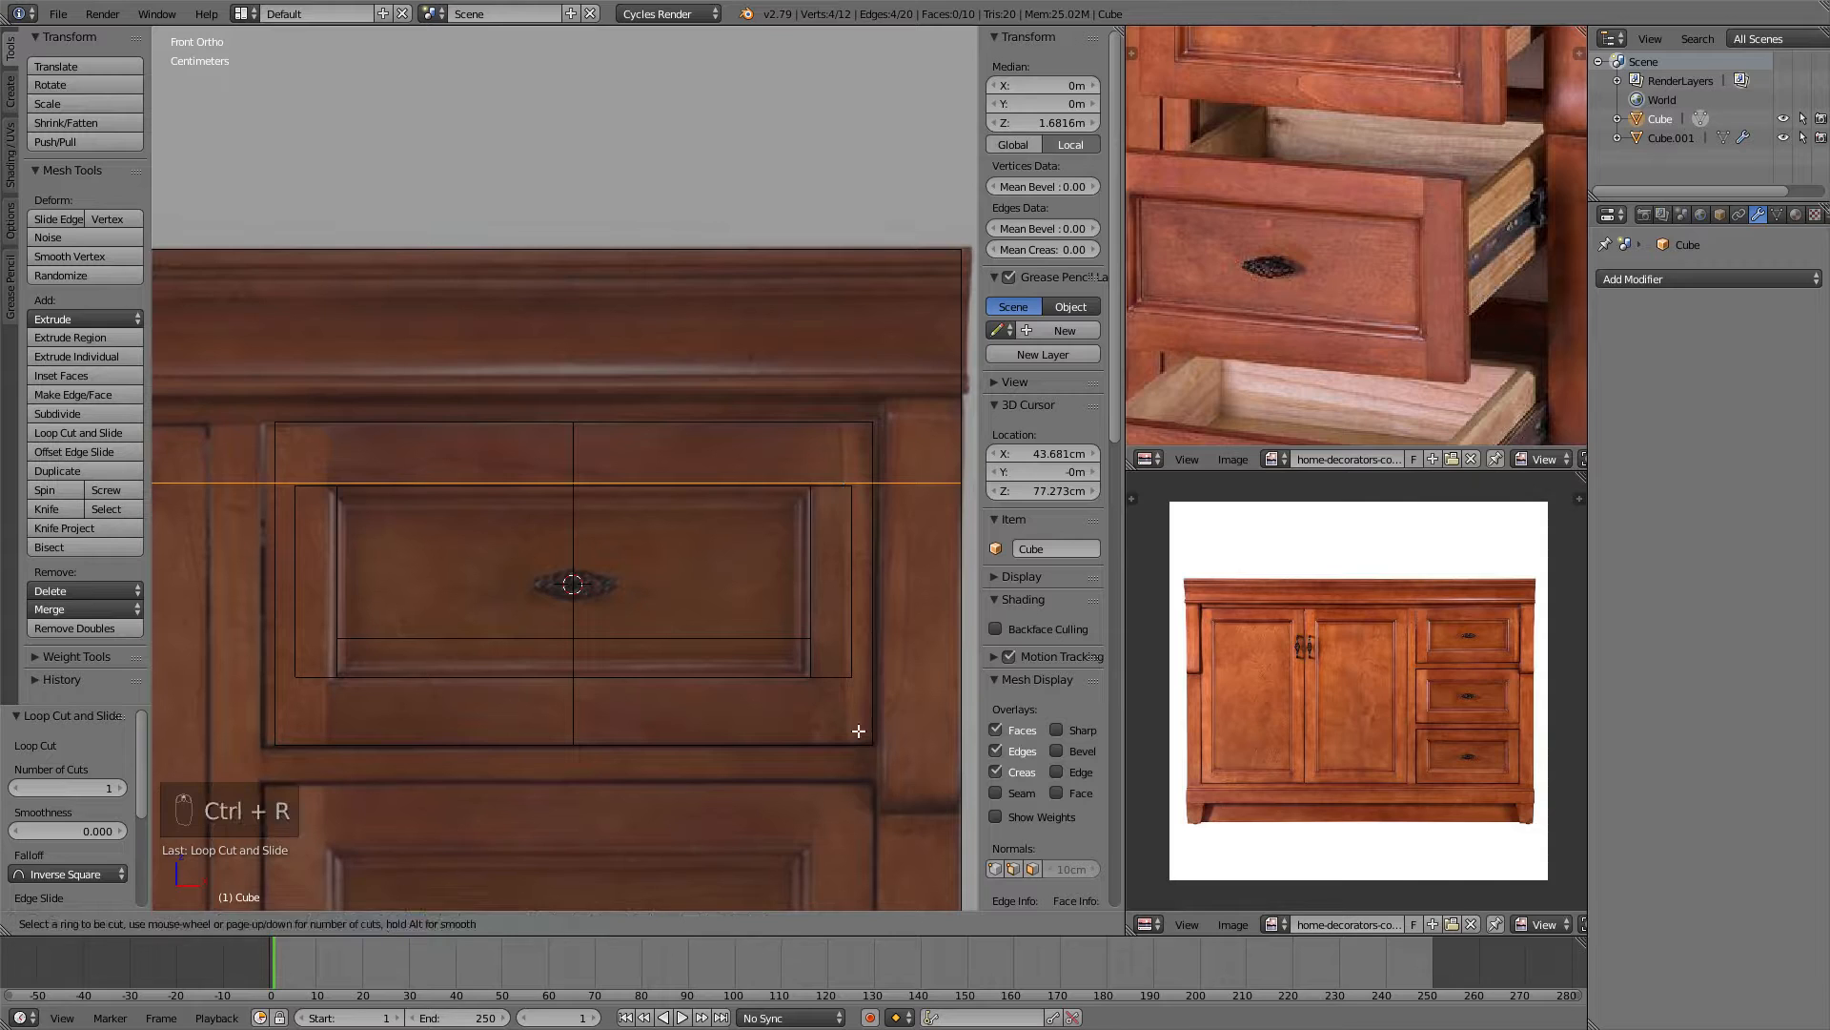
right_click(932, 785)
Add a second horizontal loop cut near the top drawer's lower edge and raise the upper cut 2.09 cm along Z.
scroll(905, 763, down, 5)
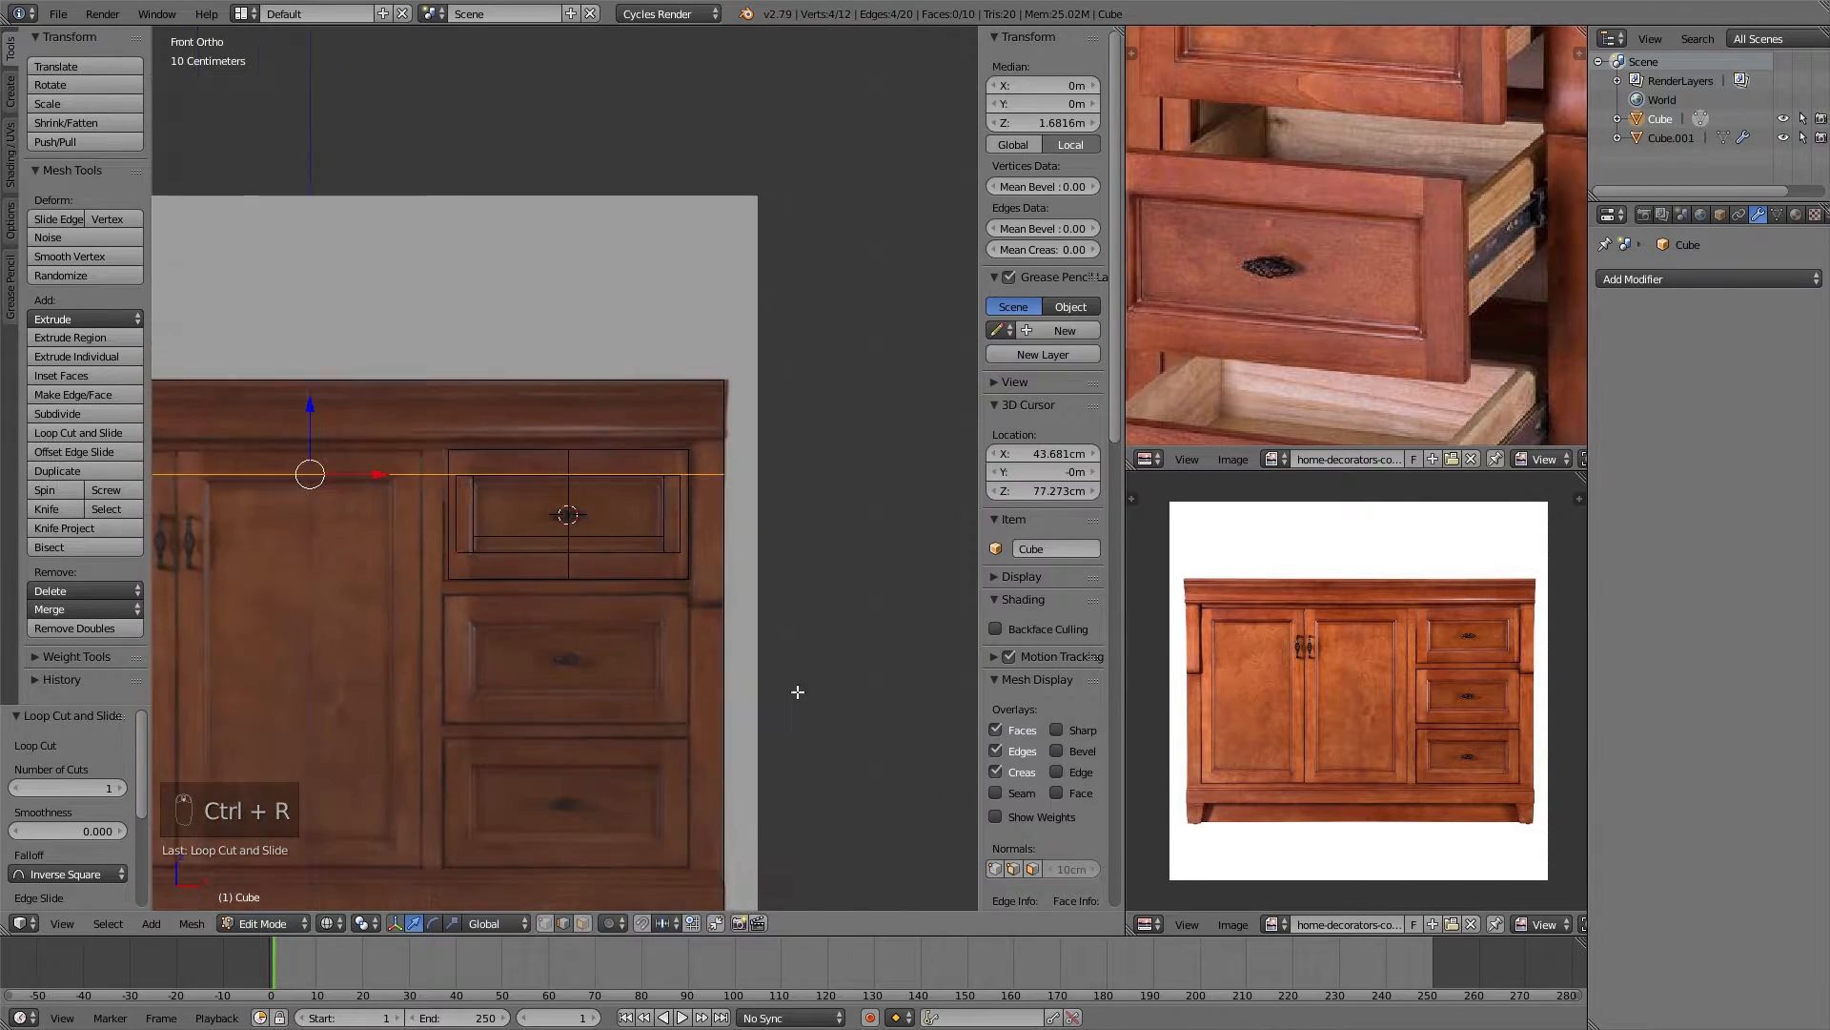
key(ctrl+r)
click(766, 702)
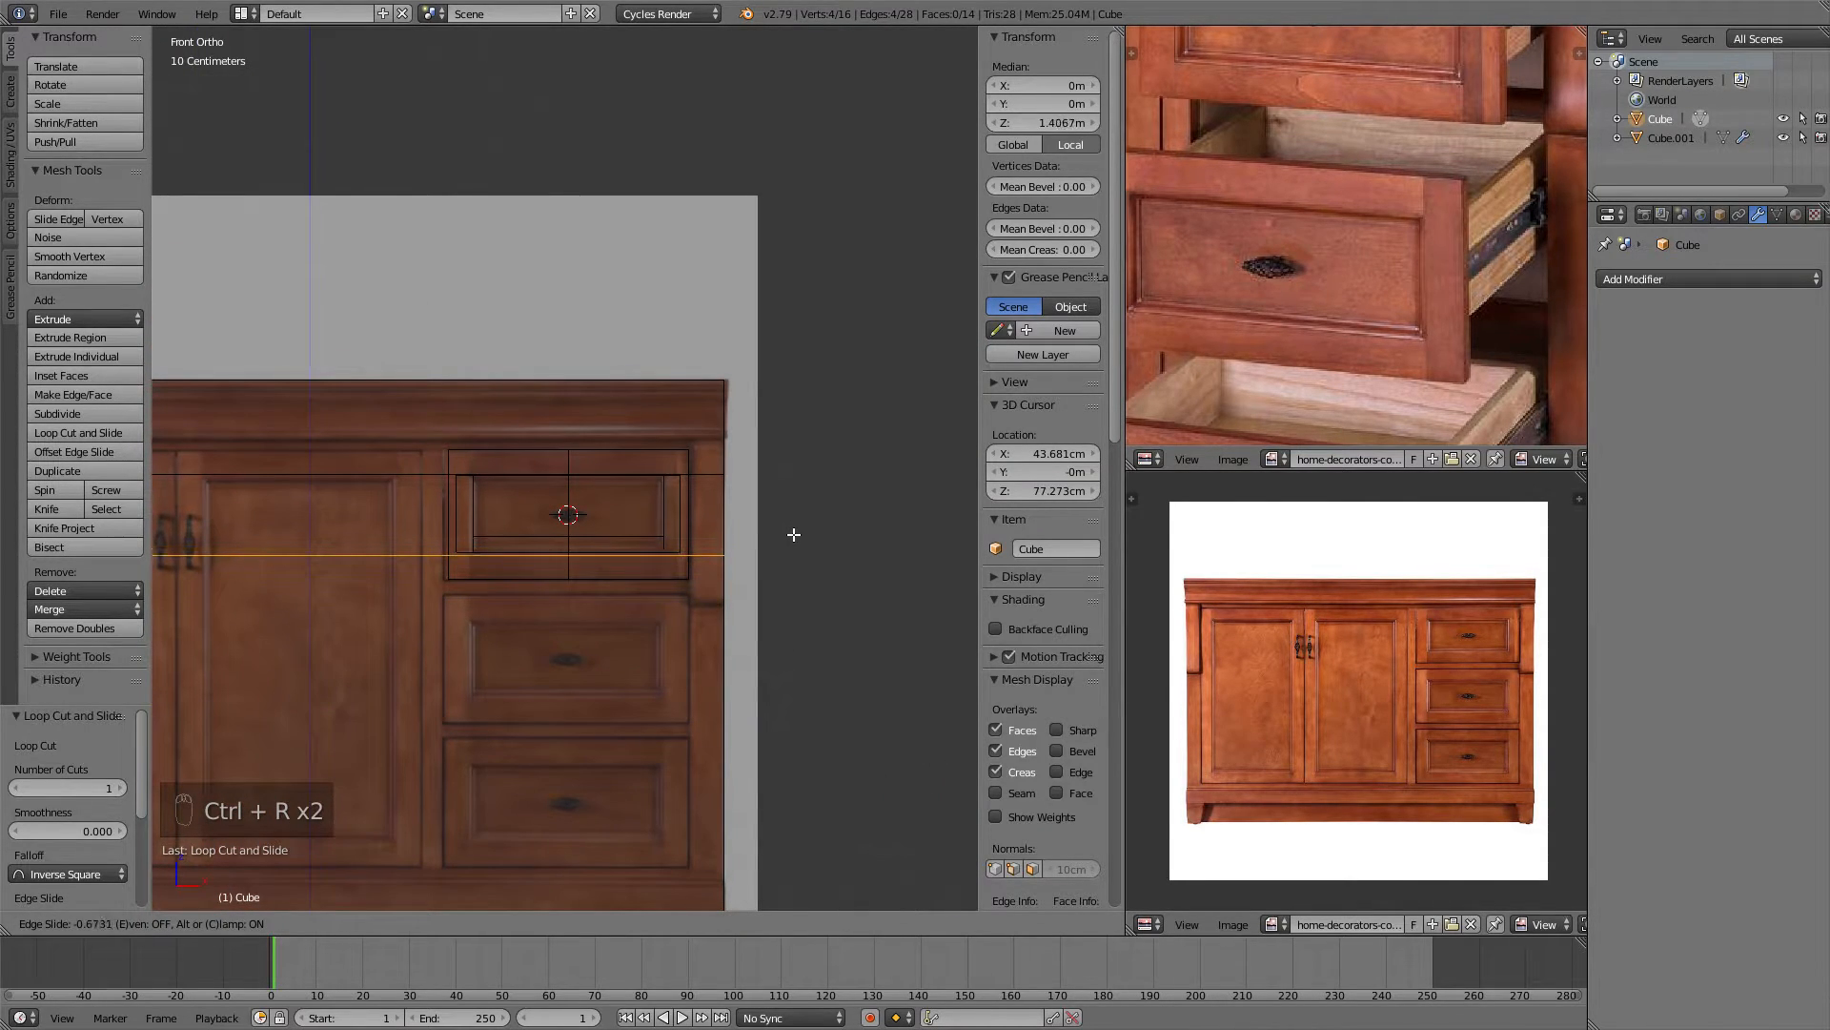
click(793, 534)
shift+middle_drag(713, 343, 736, 283)
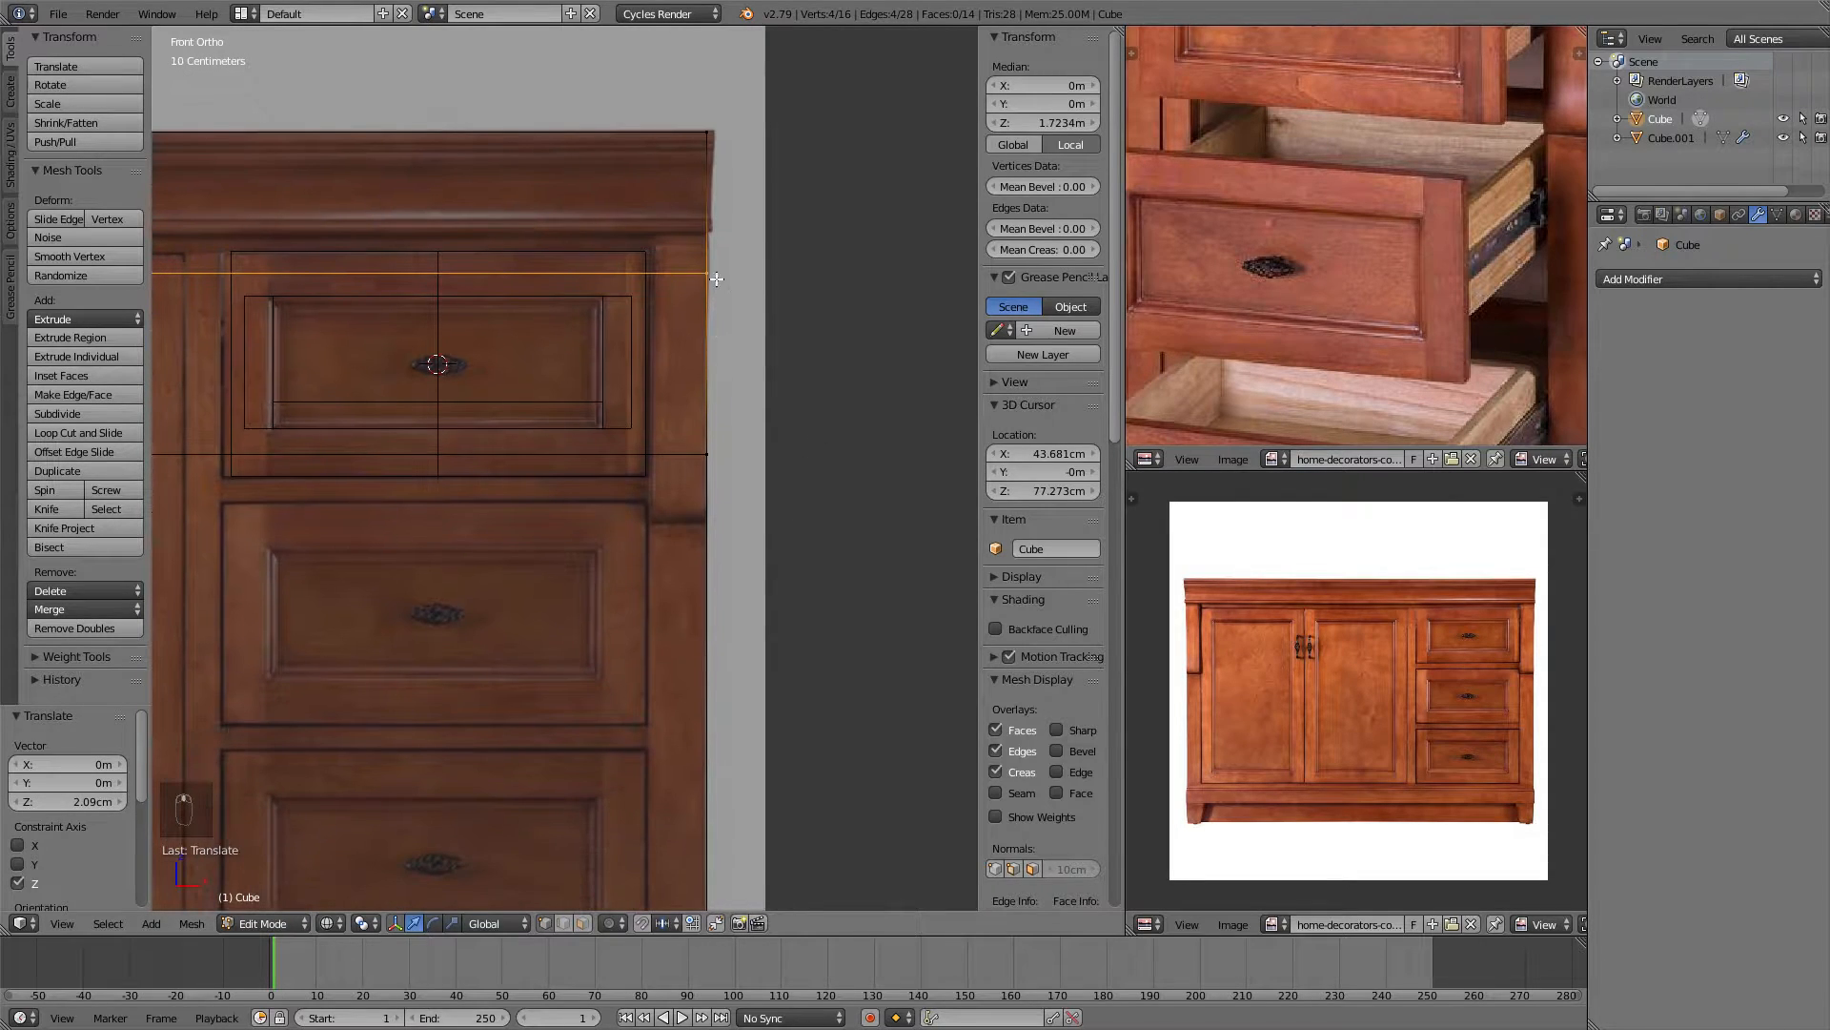
scroll(762, 353, down, 2)
shift+middle_drag(771, 371, 776, 350)
Add two vertical loop cuts through the cabinet body, just inside the left and right edges of the top drawer front.
key(ctrl+r)
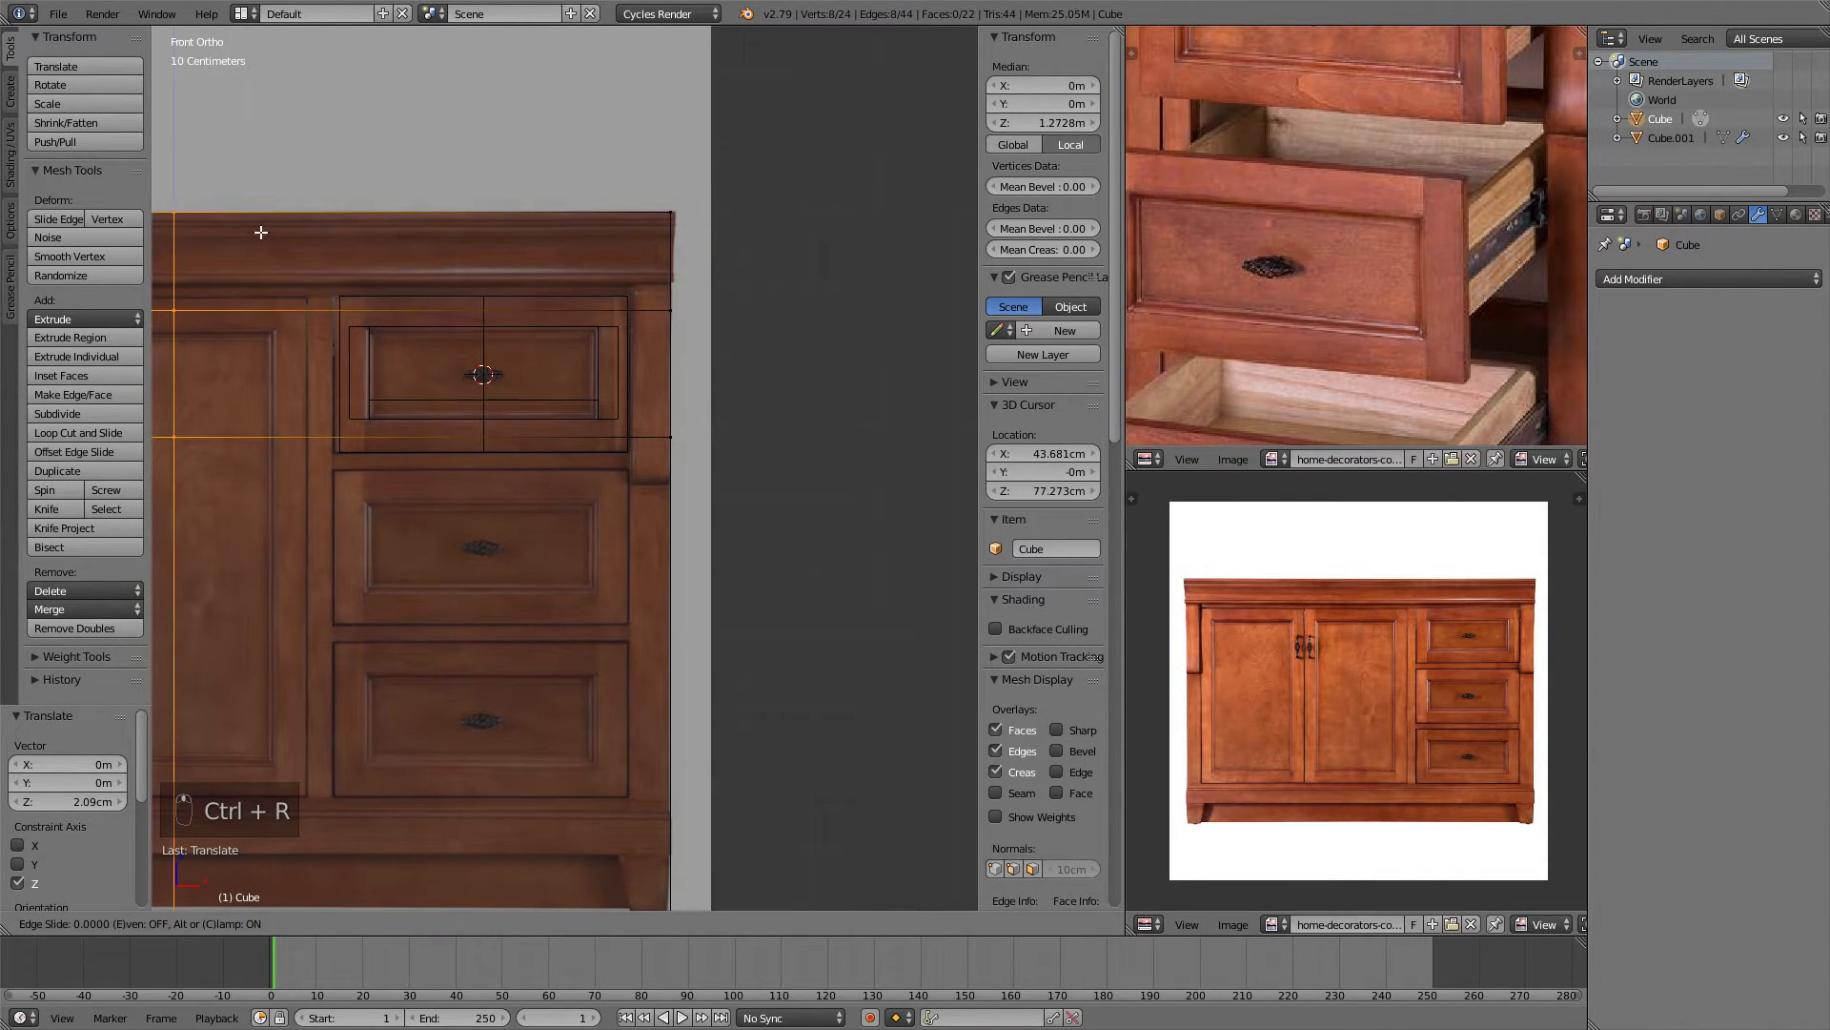
click(375, 232)
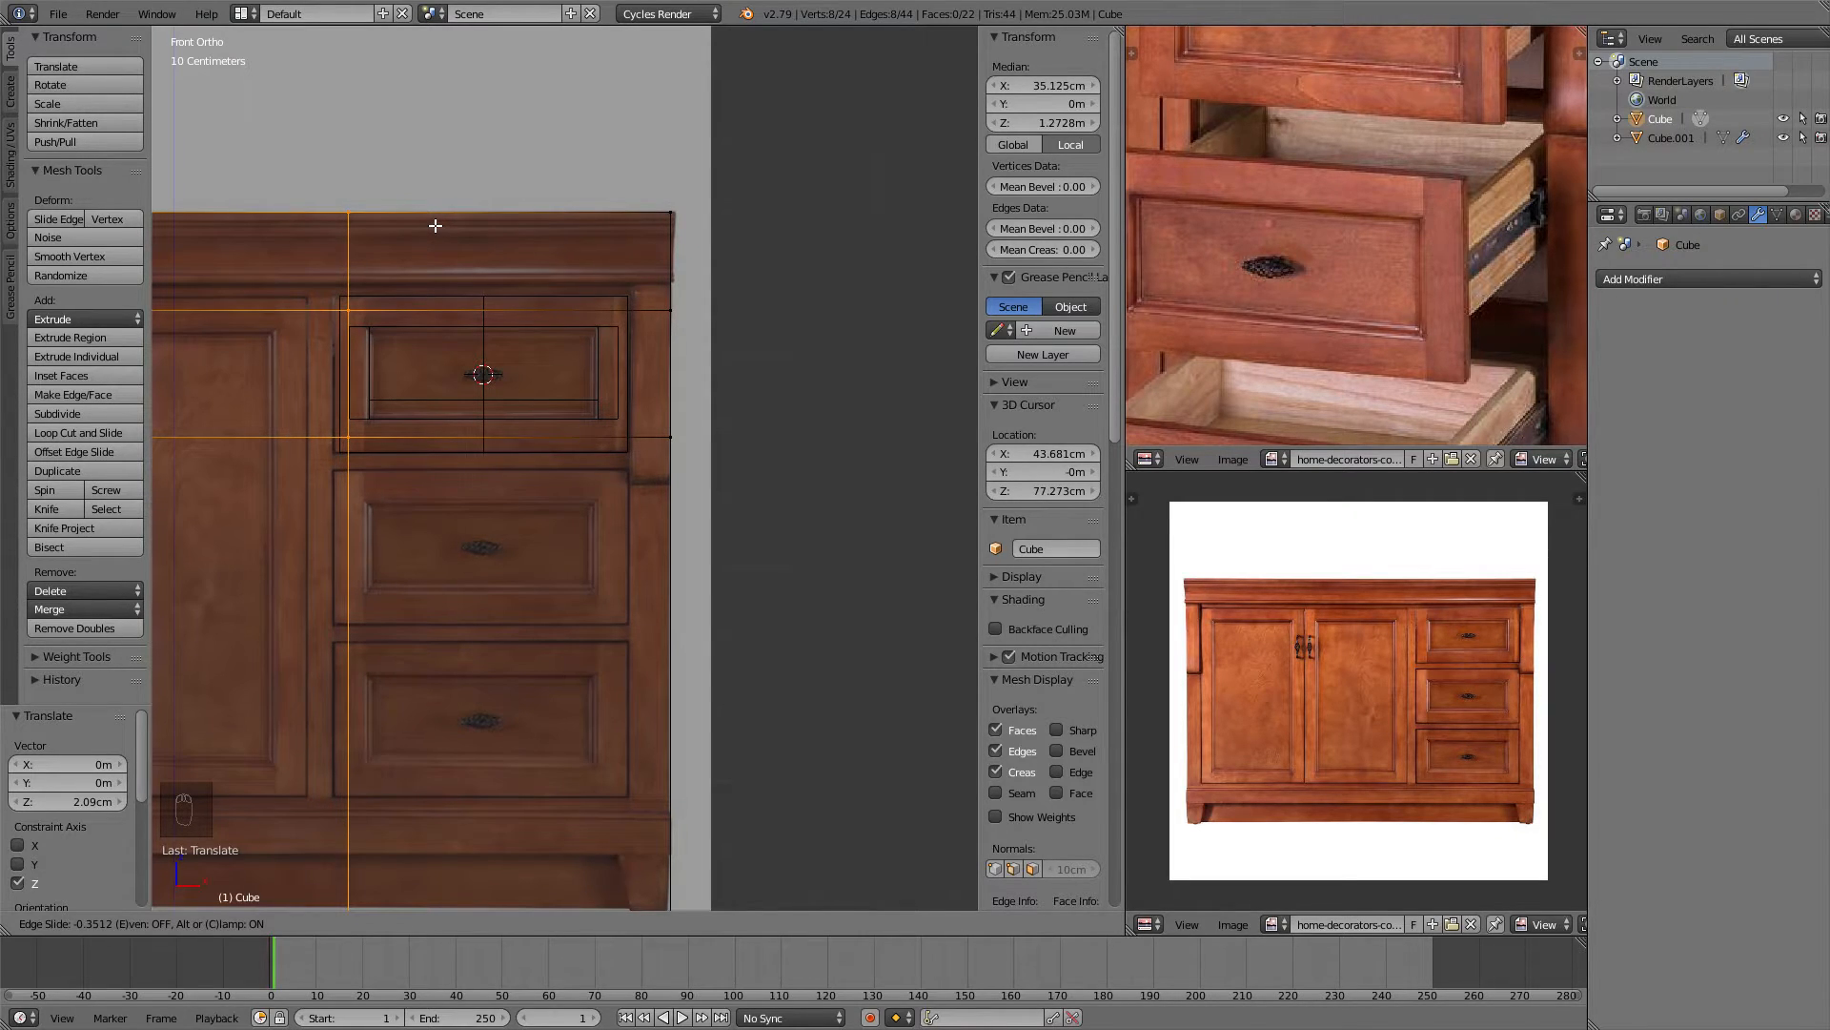
click(436, 229)
key(ctrl+r)
click(498, 228)
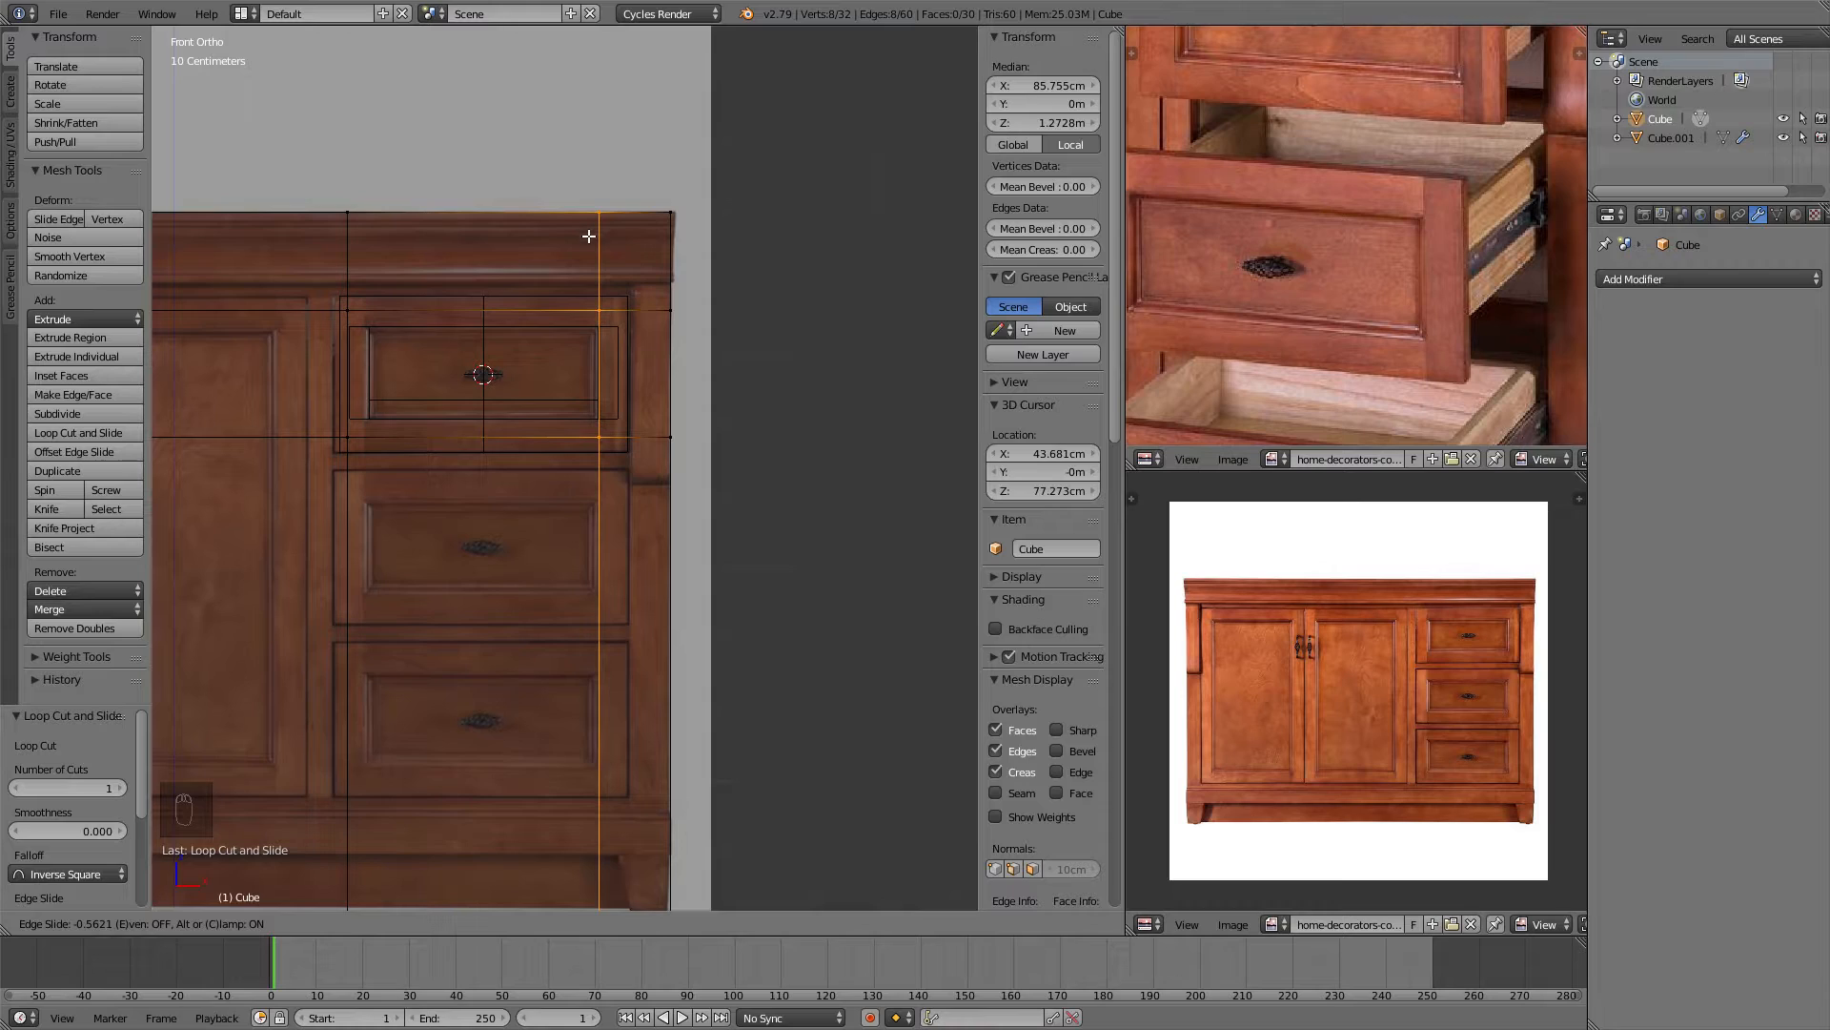
click(589, 239)
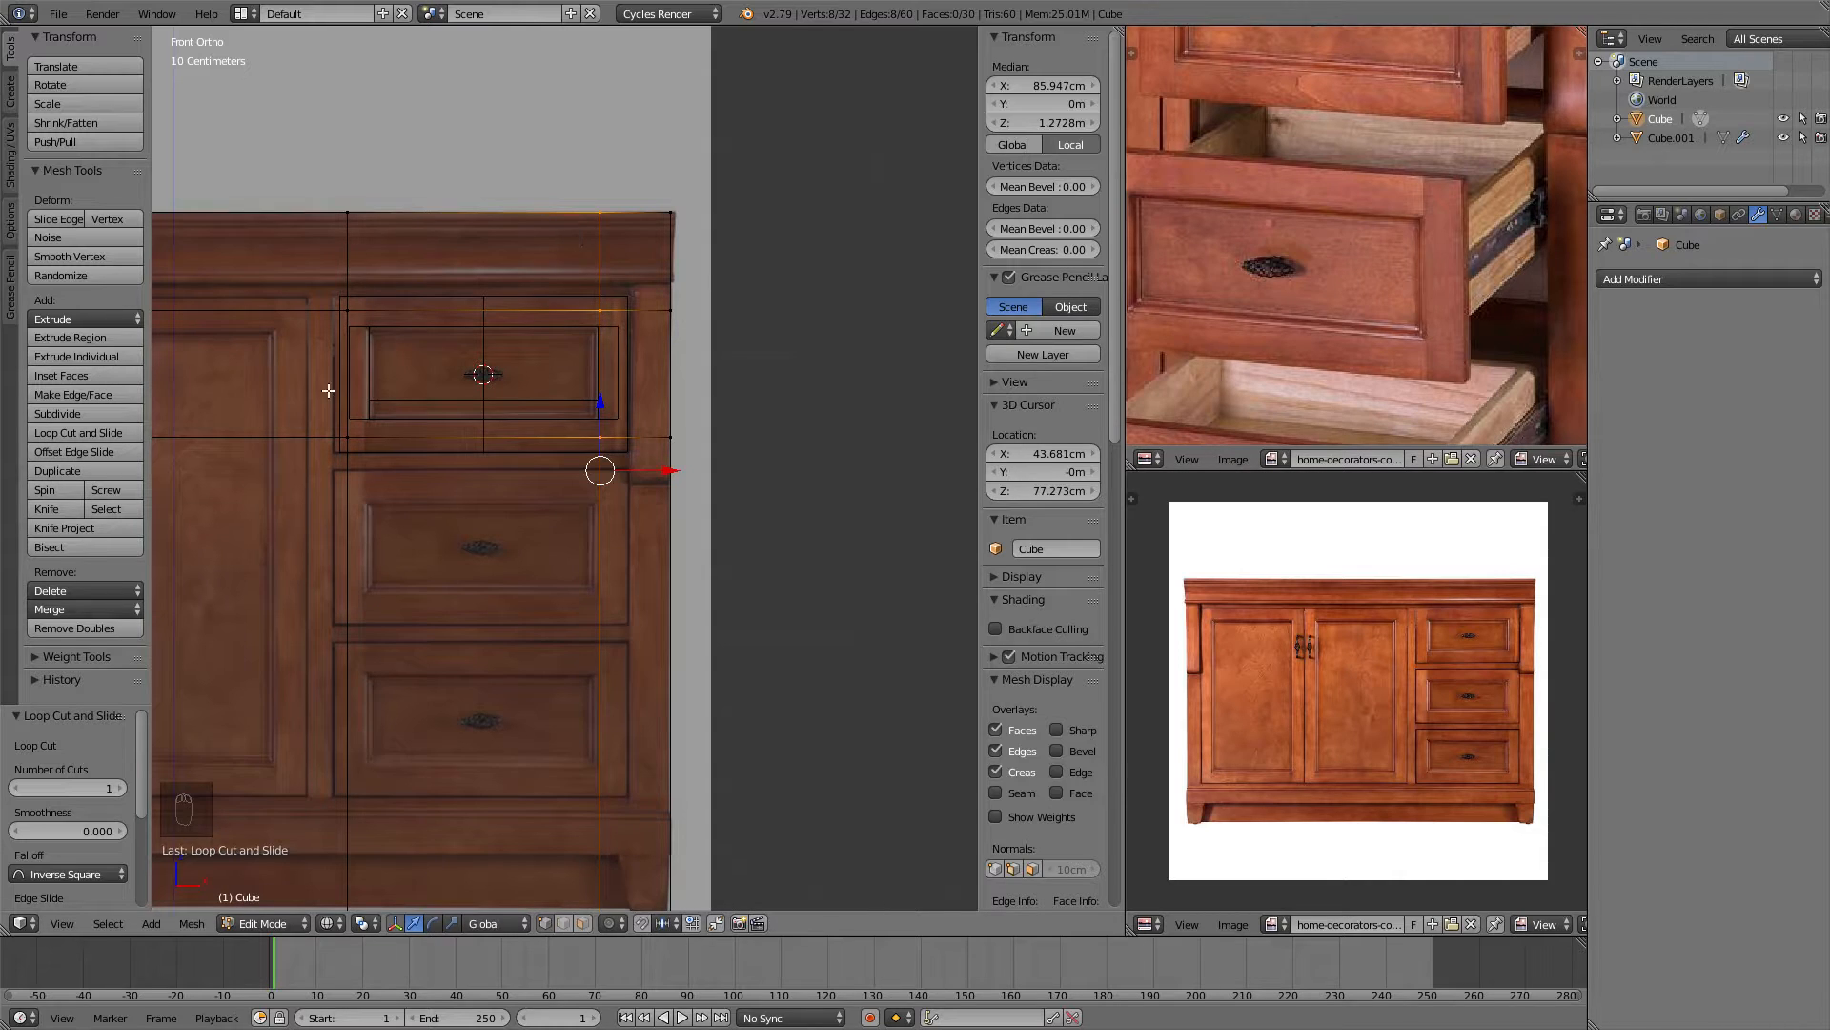
Select the cabinet's front face enclosed by the loop cuts and check it against the drawer box from the front.
scroll(570, 336, up, 3)
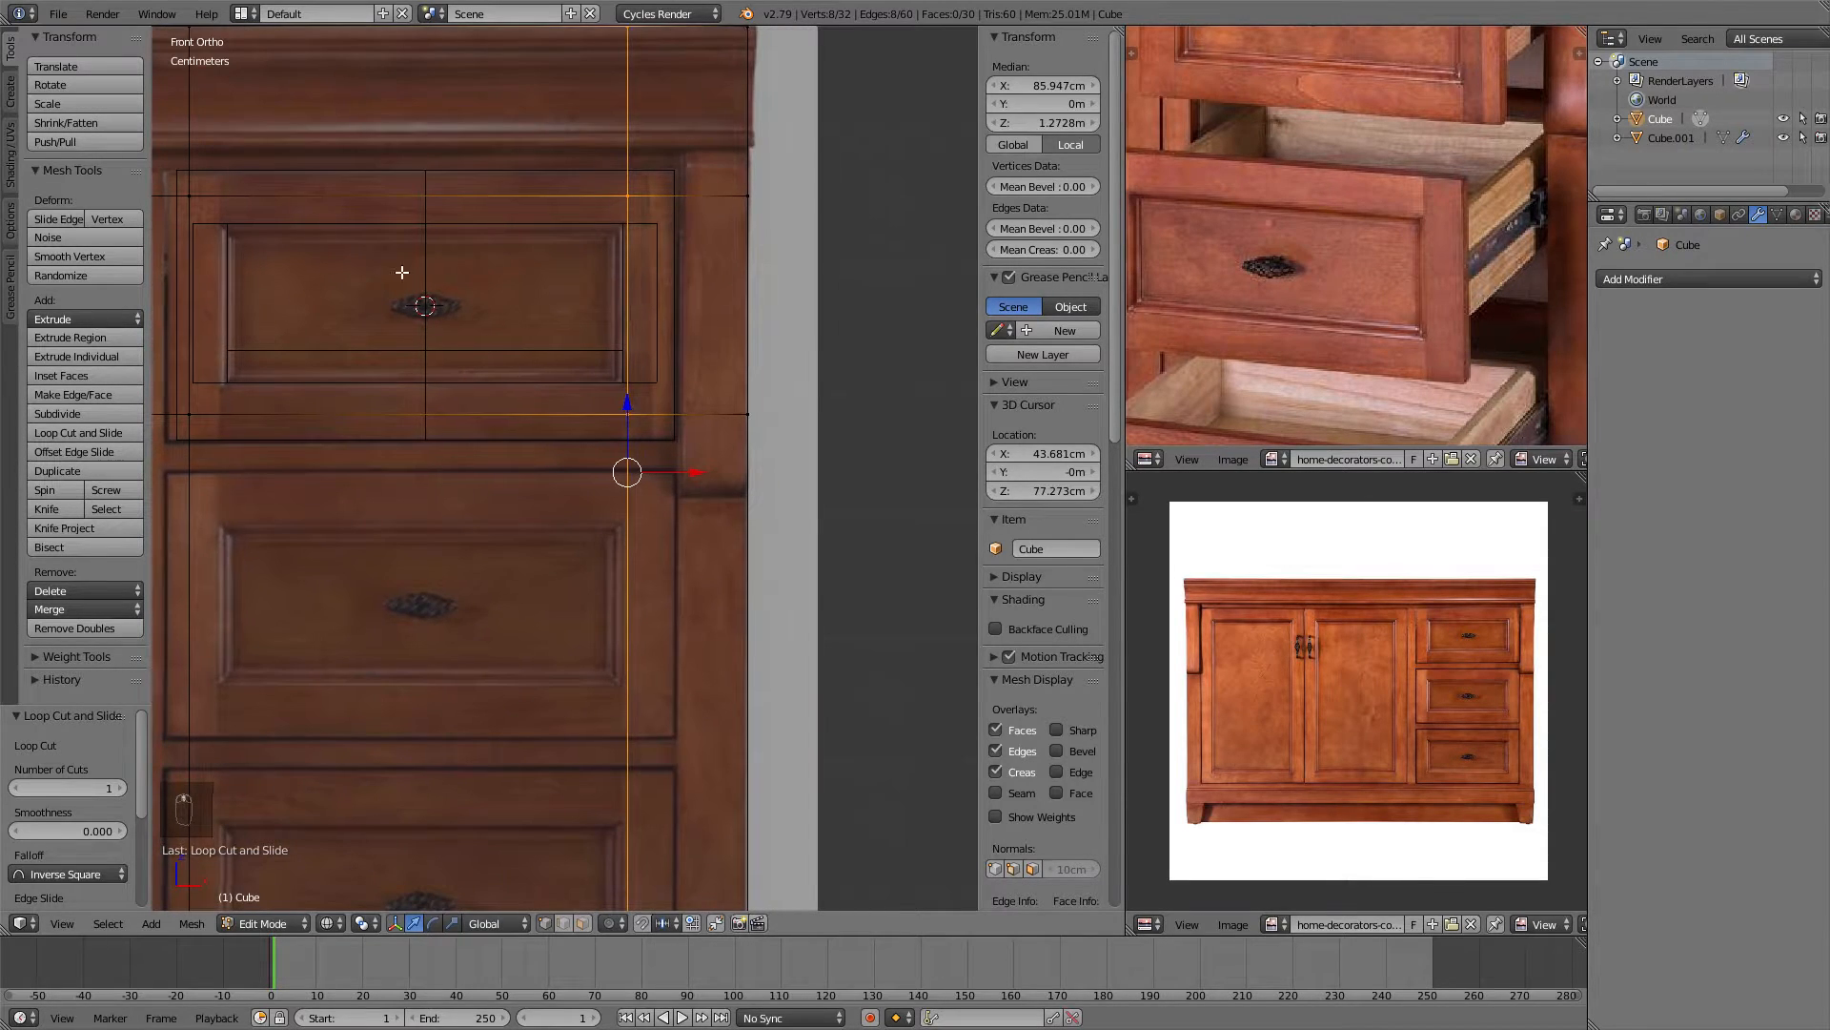
shift+middle_drag(385, 266, 579, 327)
scroll(775, 330, down, 2)
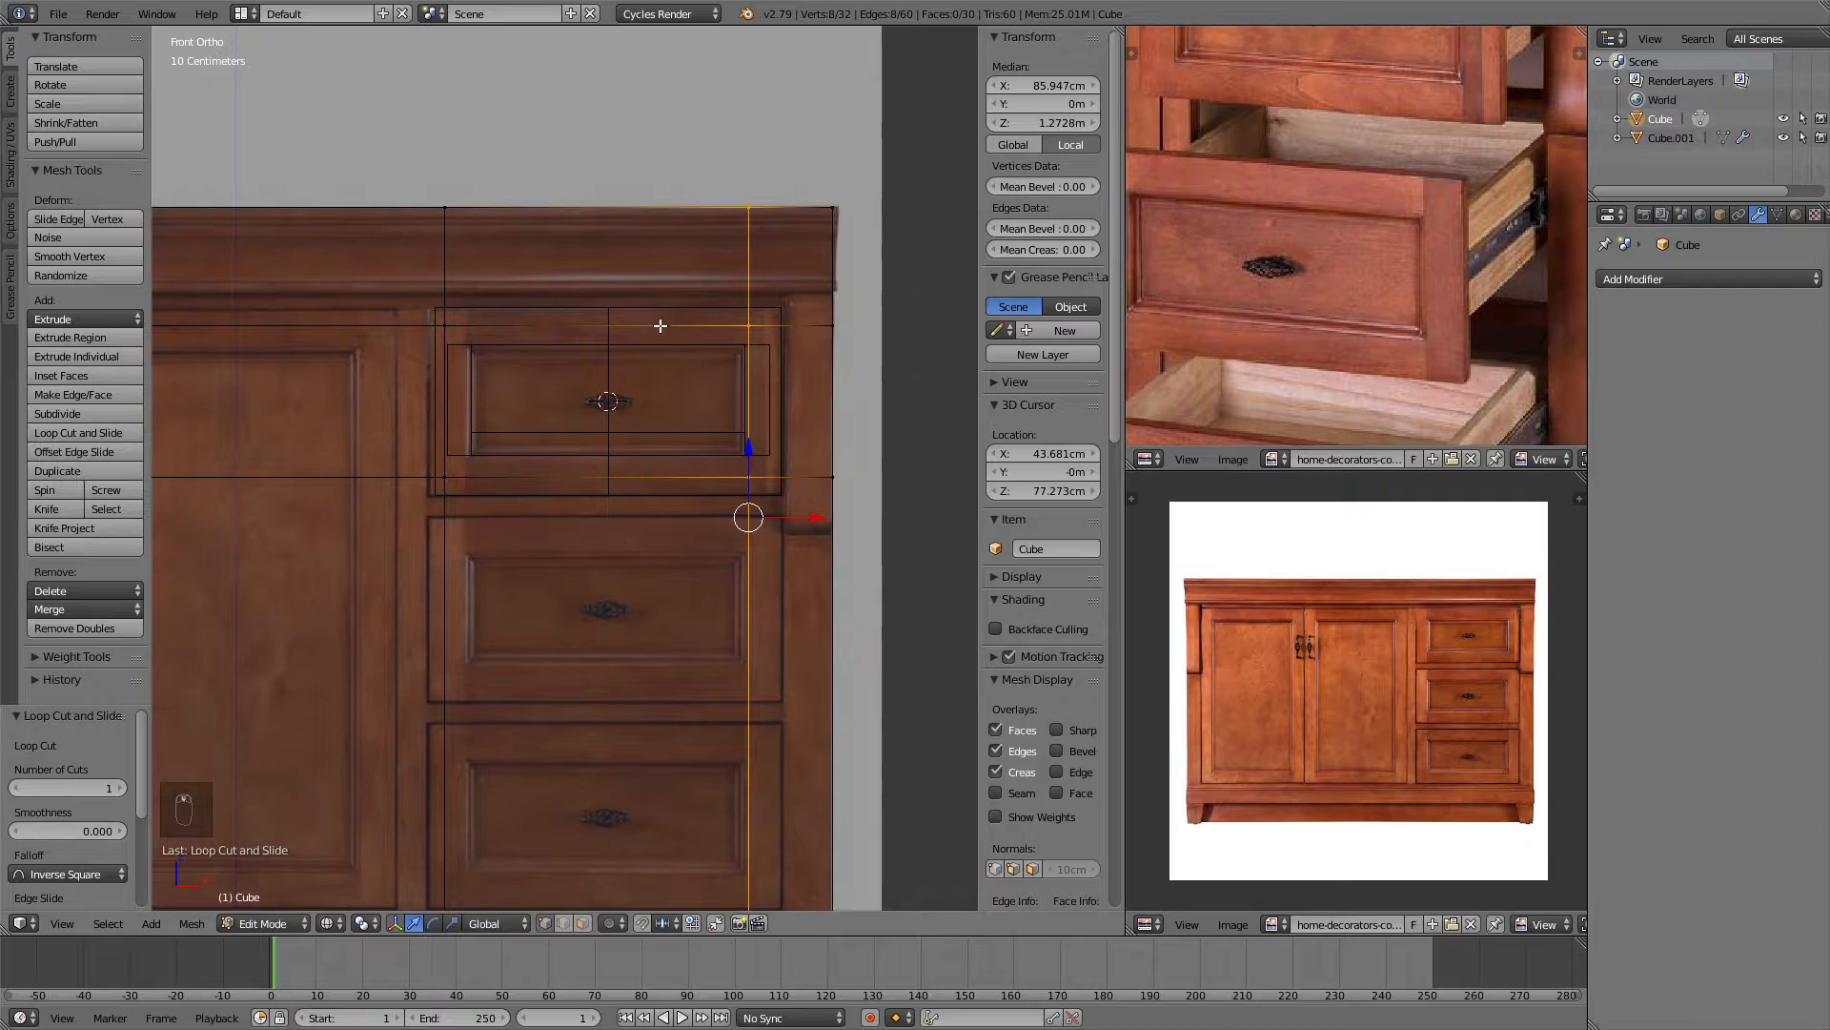
middle_drag(555, 323, 715, 489)
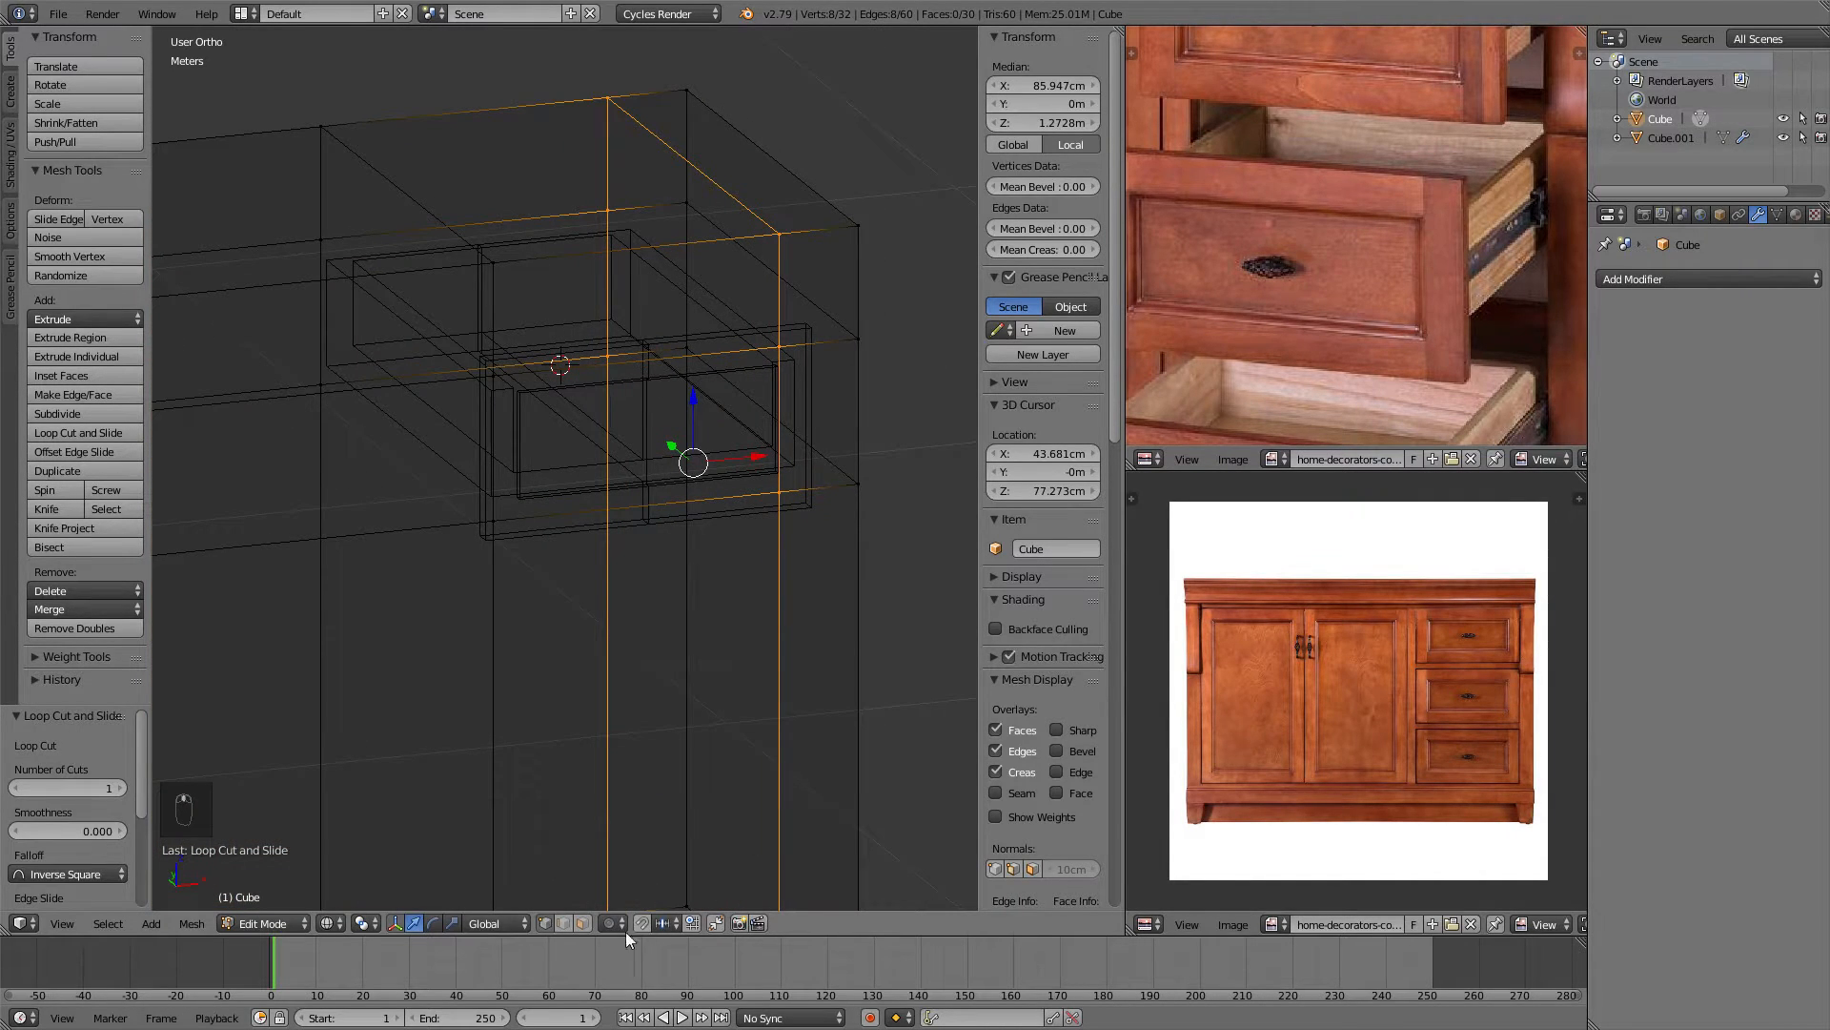
click(583, 922)
right_click(641, 458)
mouse_move(580, 375)
middle_down()
mouse_move(641, 396)
mouse_move(789, 306)
mouse_move(534, 343)
mouse_move(514, 409)
mouse_move(565, 447)
mouse_move(567, 498)
mouse_move(620, 319)
mouse_move(575, 371)
middle_up()
key(z)
key(z)
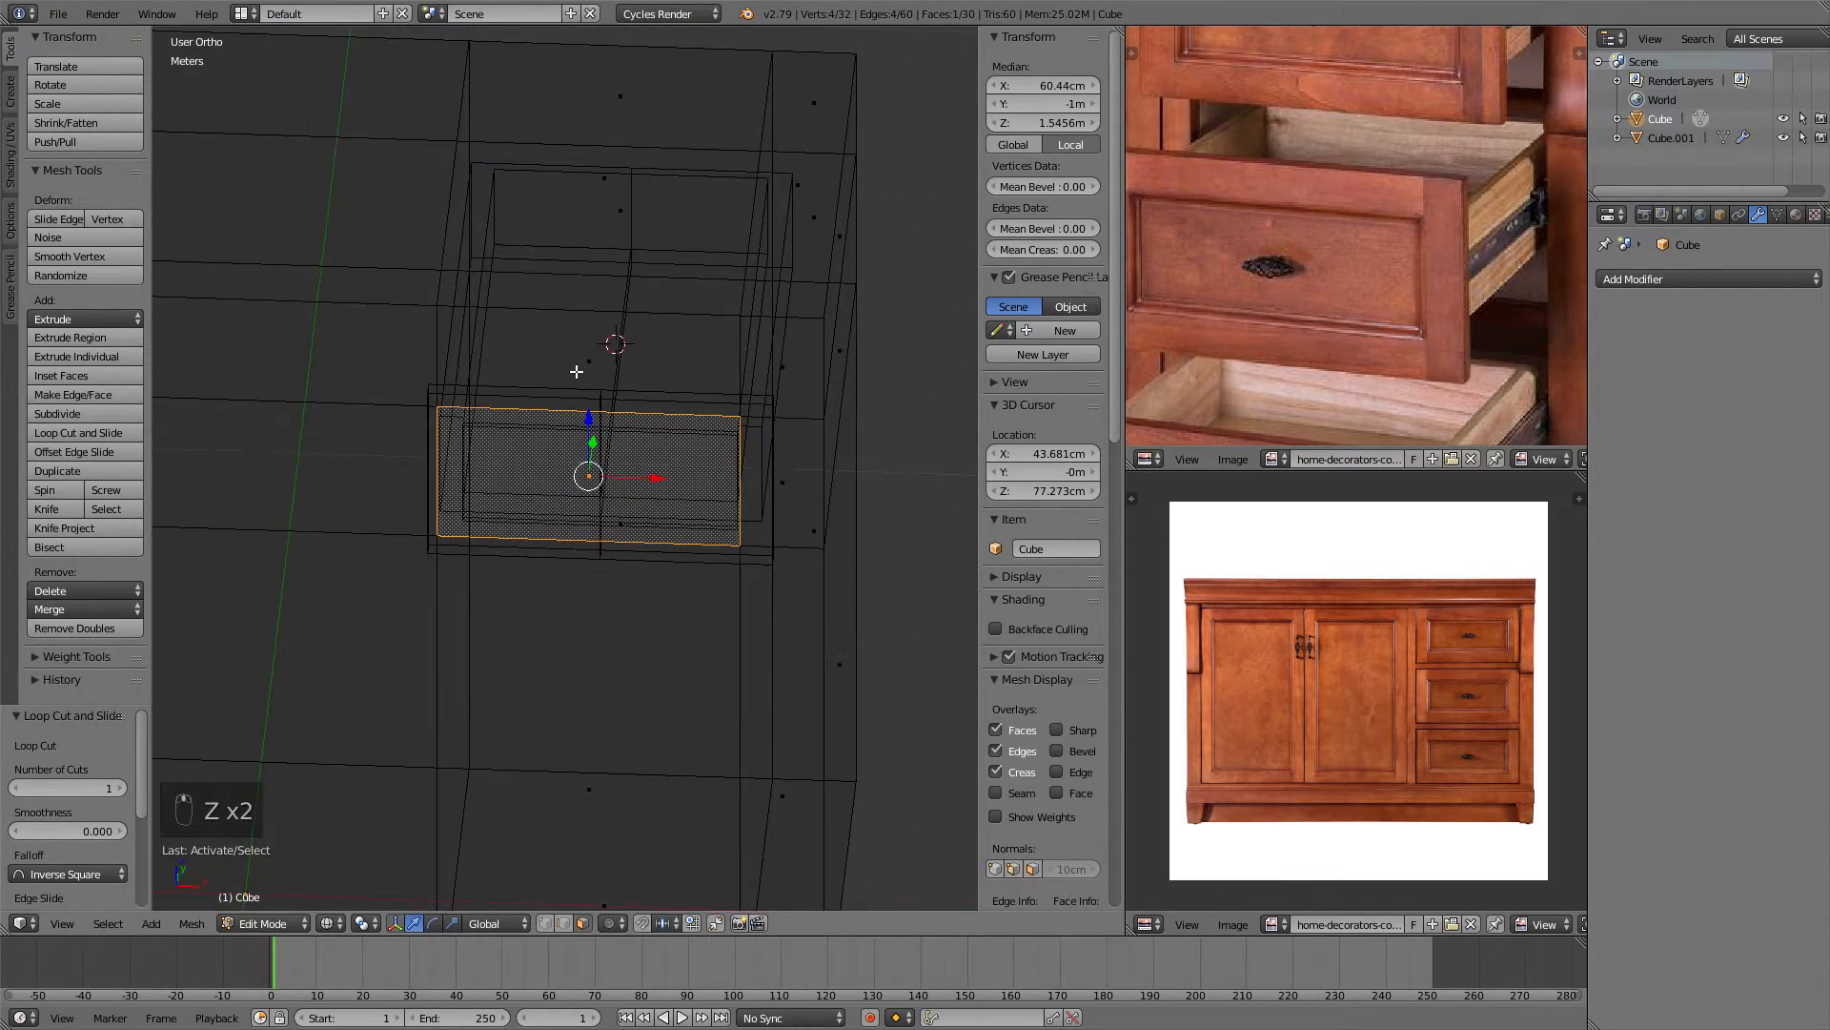
key(KP_1)
scroll(582, 381, down, 2)
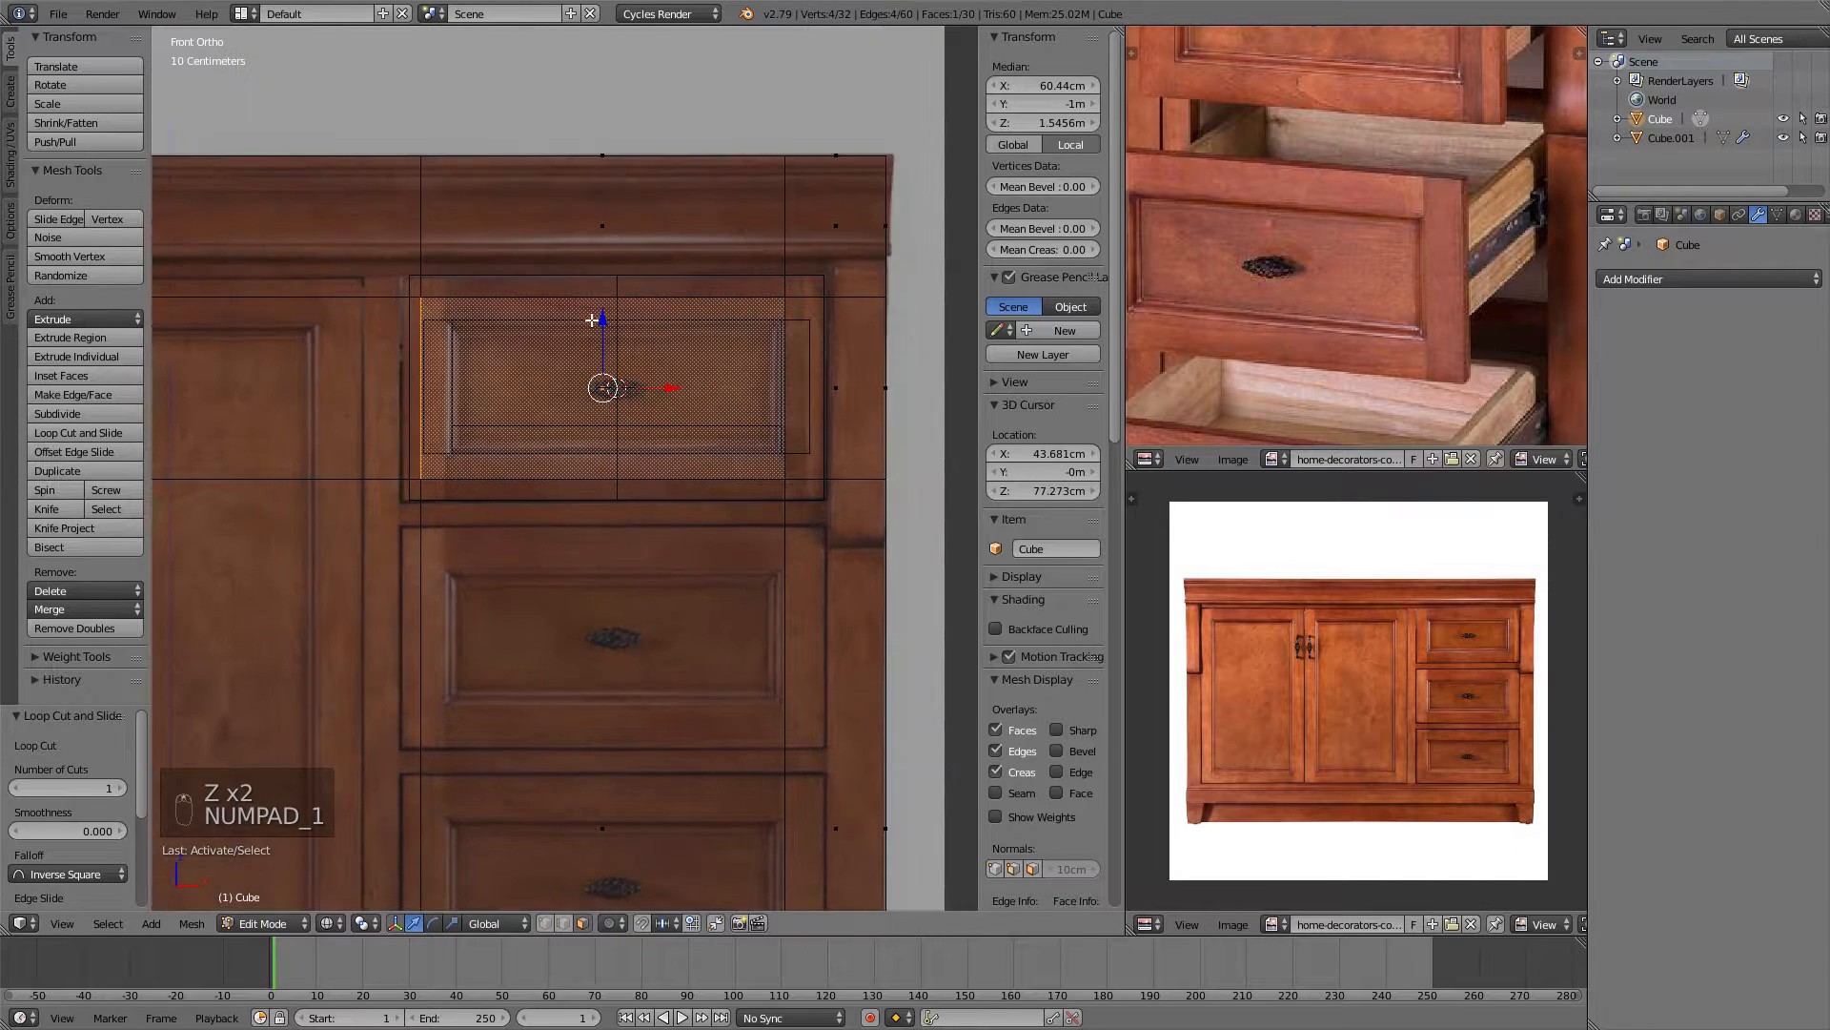
Box-select the right vertical loop of the cabinet body and move it 2.95 cm along X to clear the drawer box.
key(a)
key(a)
key(a)
key(a)
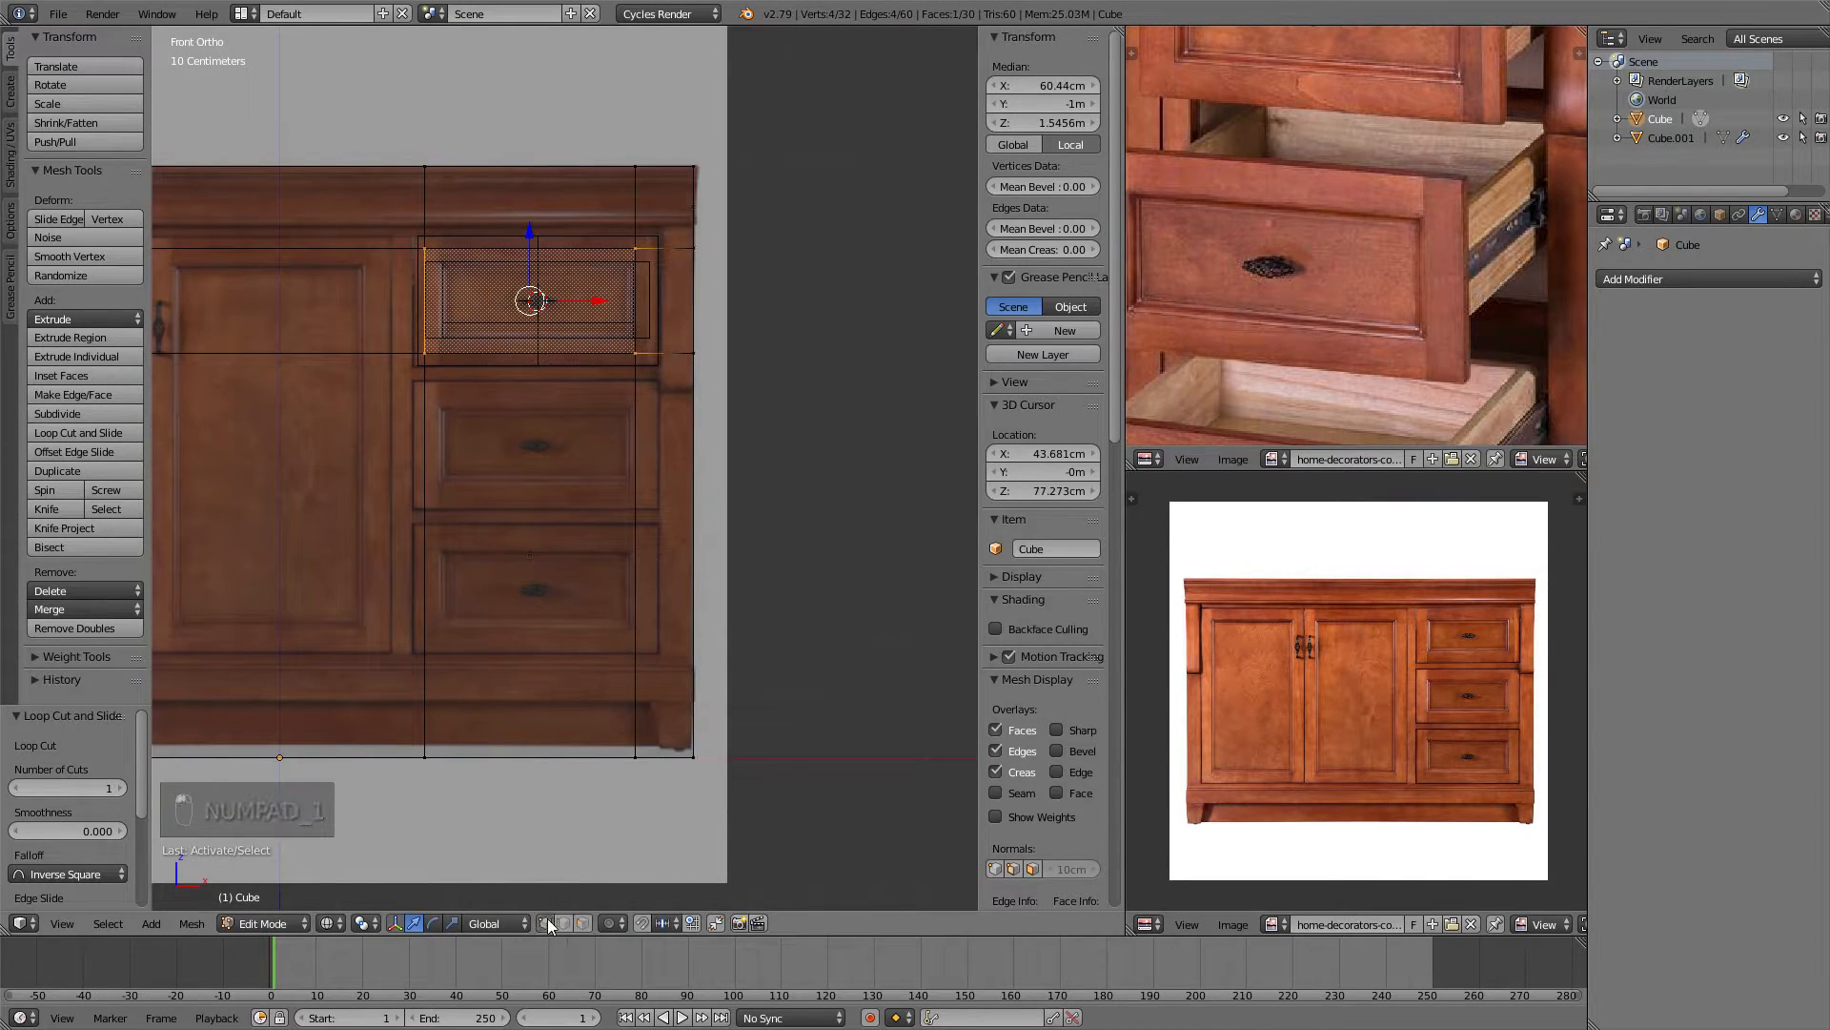
key(b)
drag(617, 131, 664, 786)
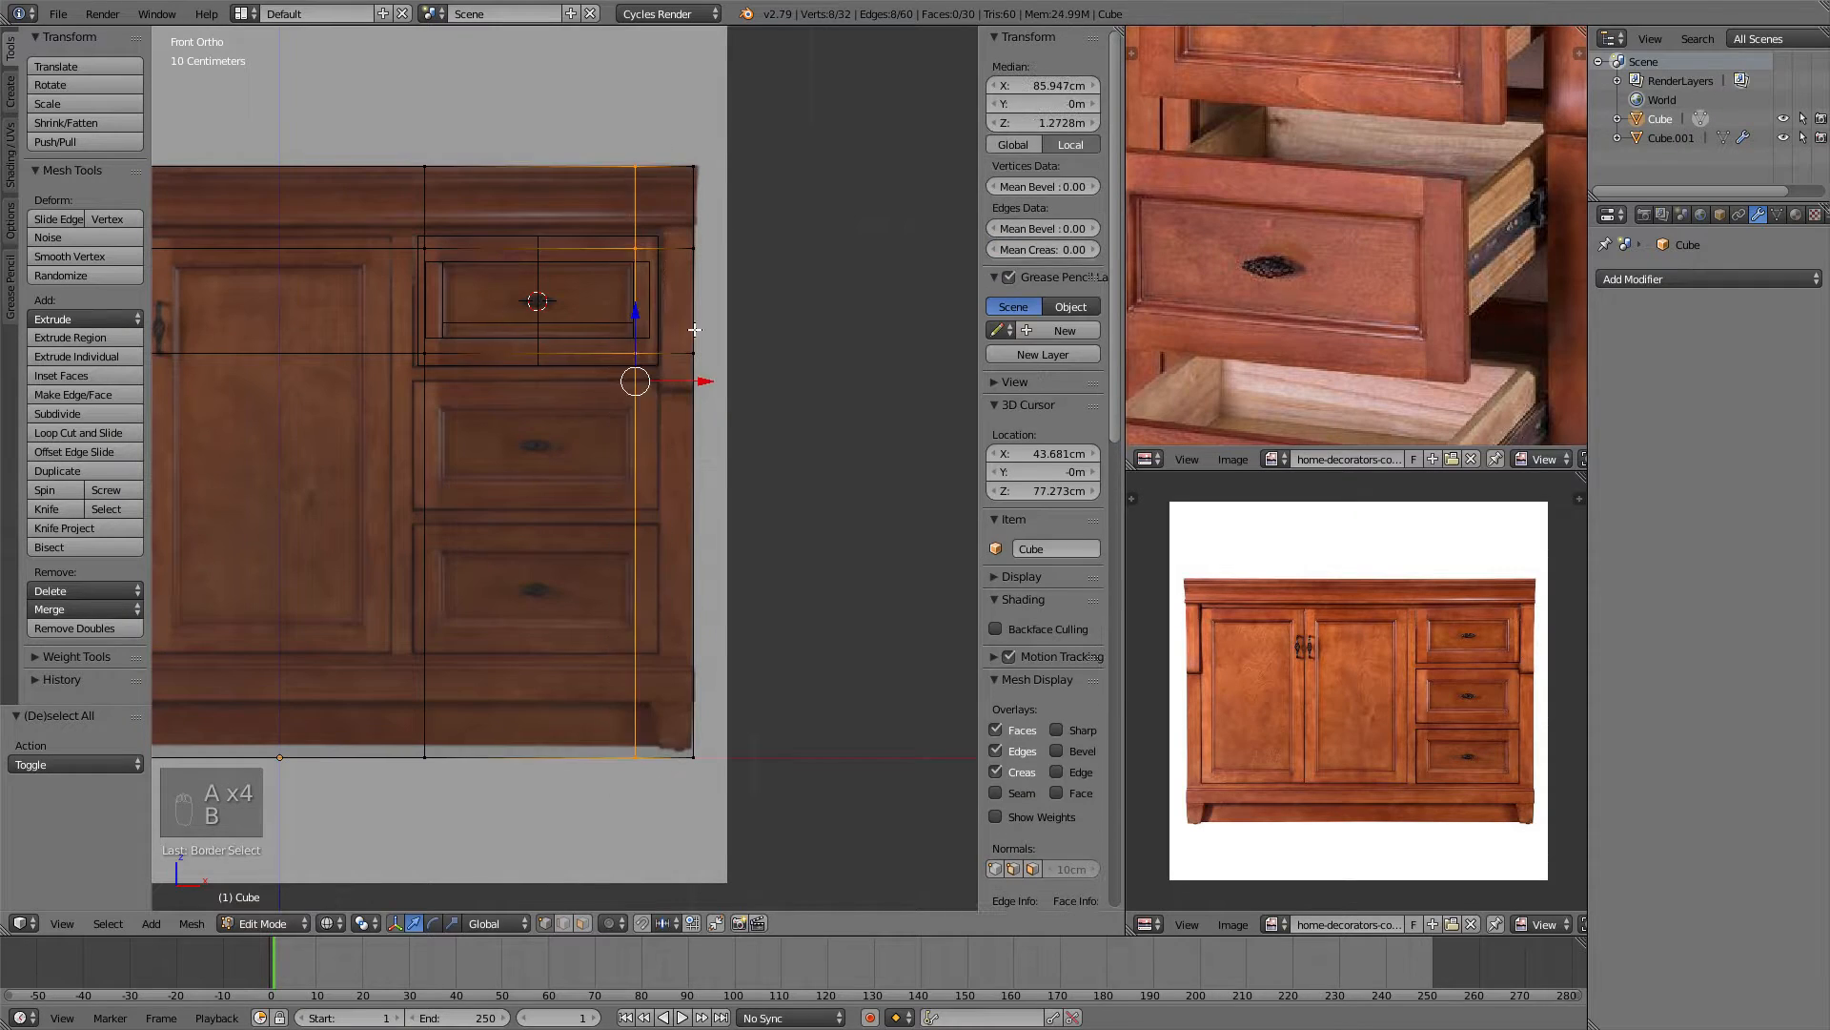
scroll(674, 441, up, 4)
shift+middle_drag(674, 441, 626, 462)
key(g)
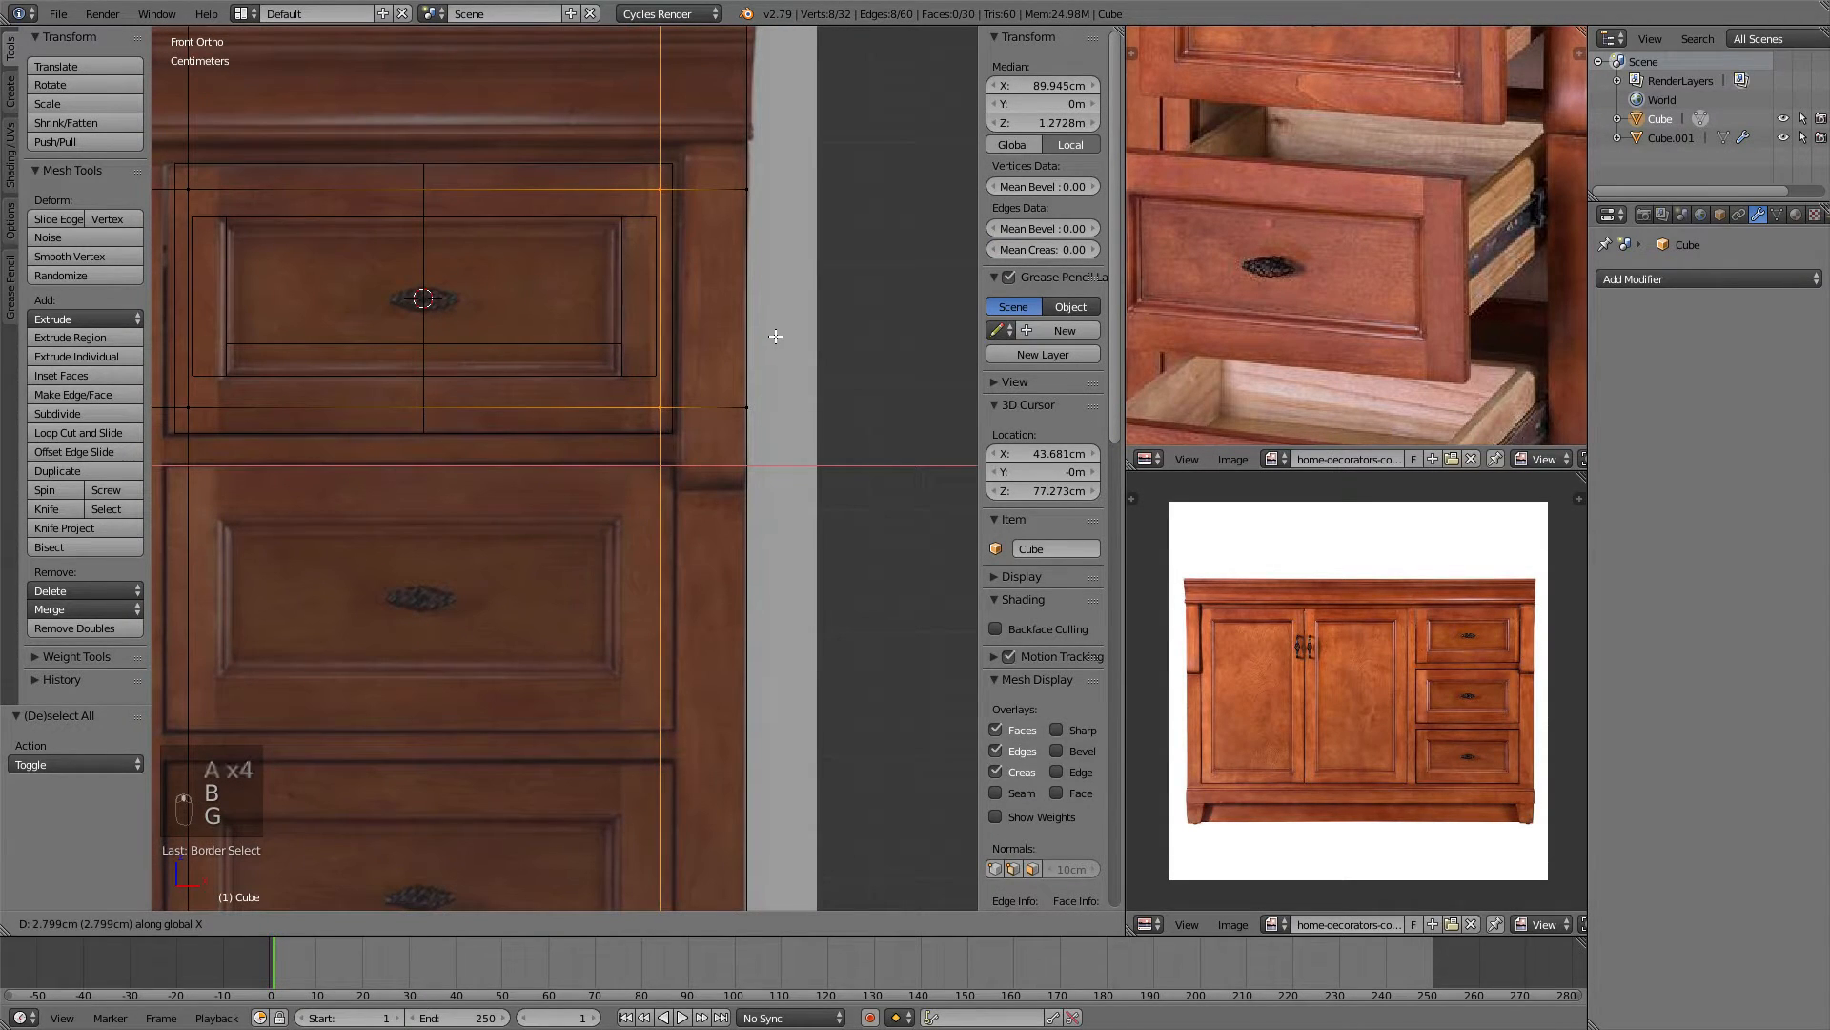
click(777, 338)
scroll(516, 252, down, 3)
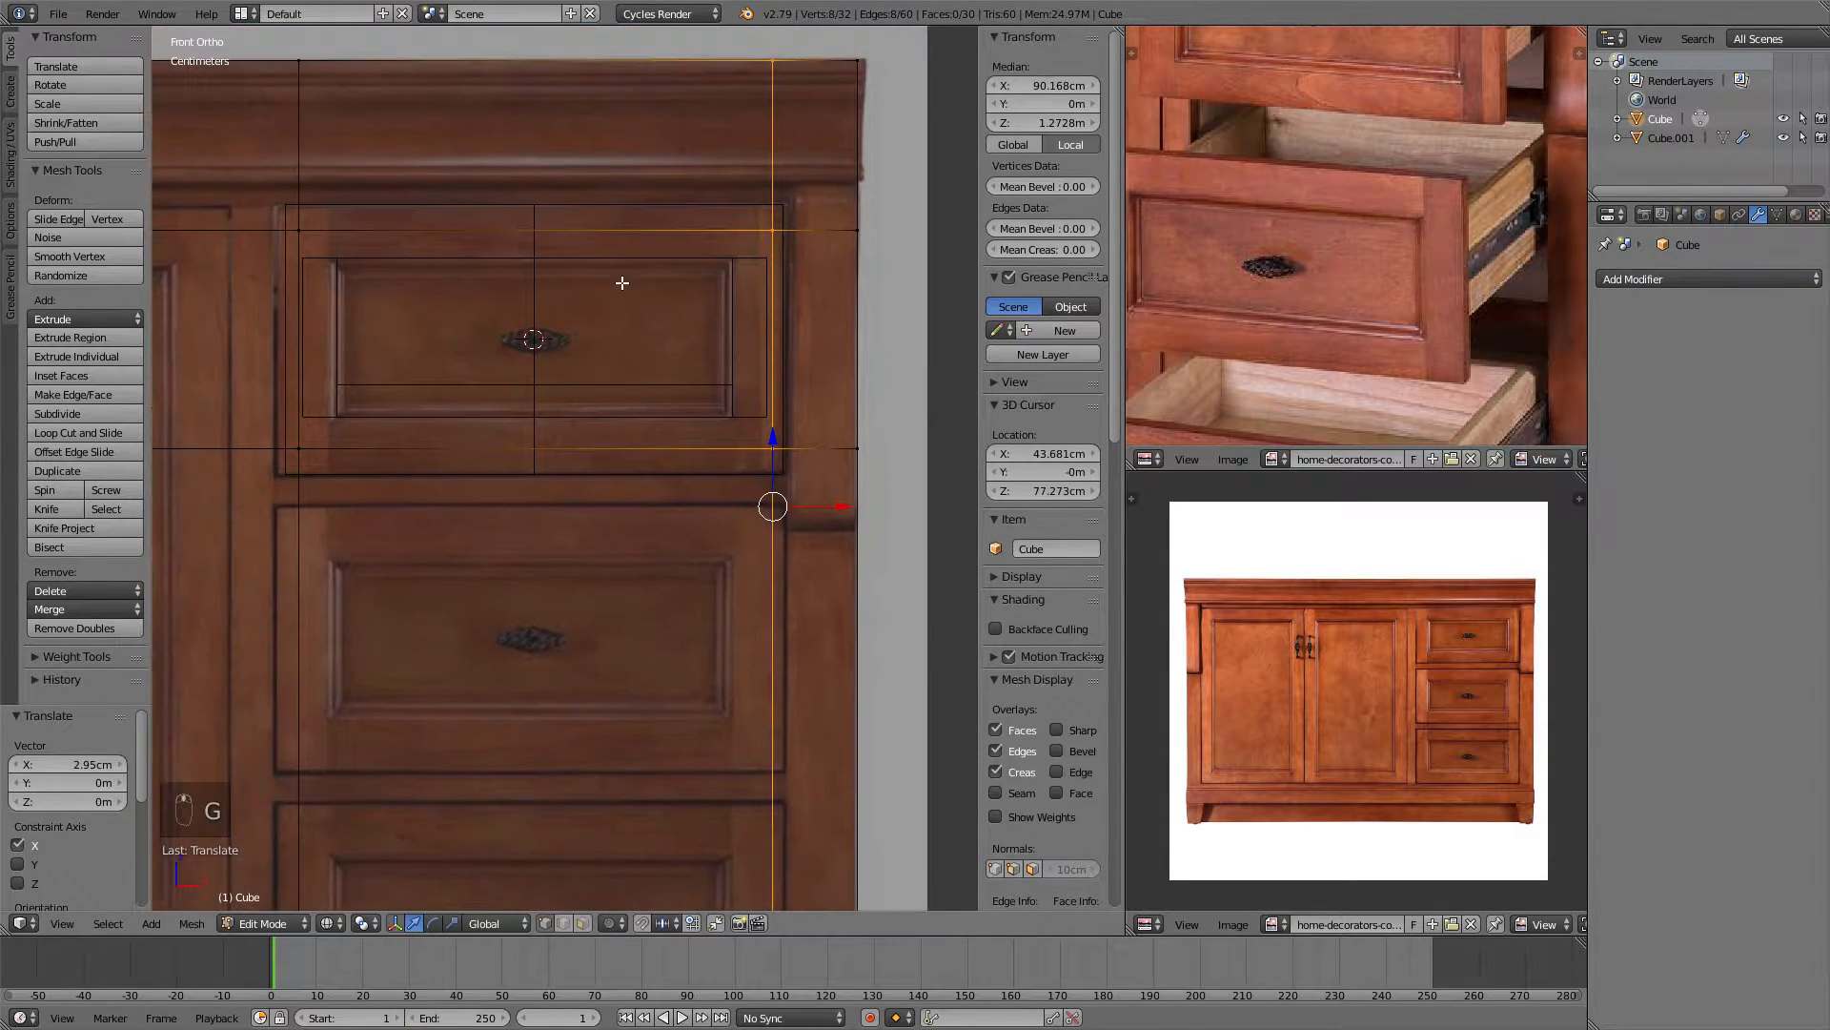
Select the cabinet's front face behind the top drawer and extrude it 53.4 cm inward along Y to form the cavity.
click(583, 923)
middle_drag(458, 419, 519, 476)
right_click(577, 423)
middle_drag(450, 290, 549, 313)
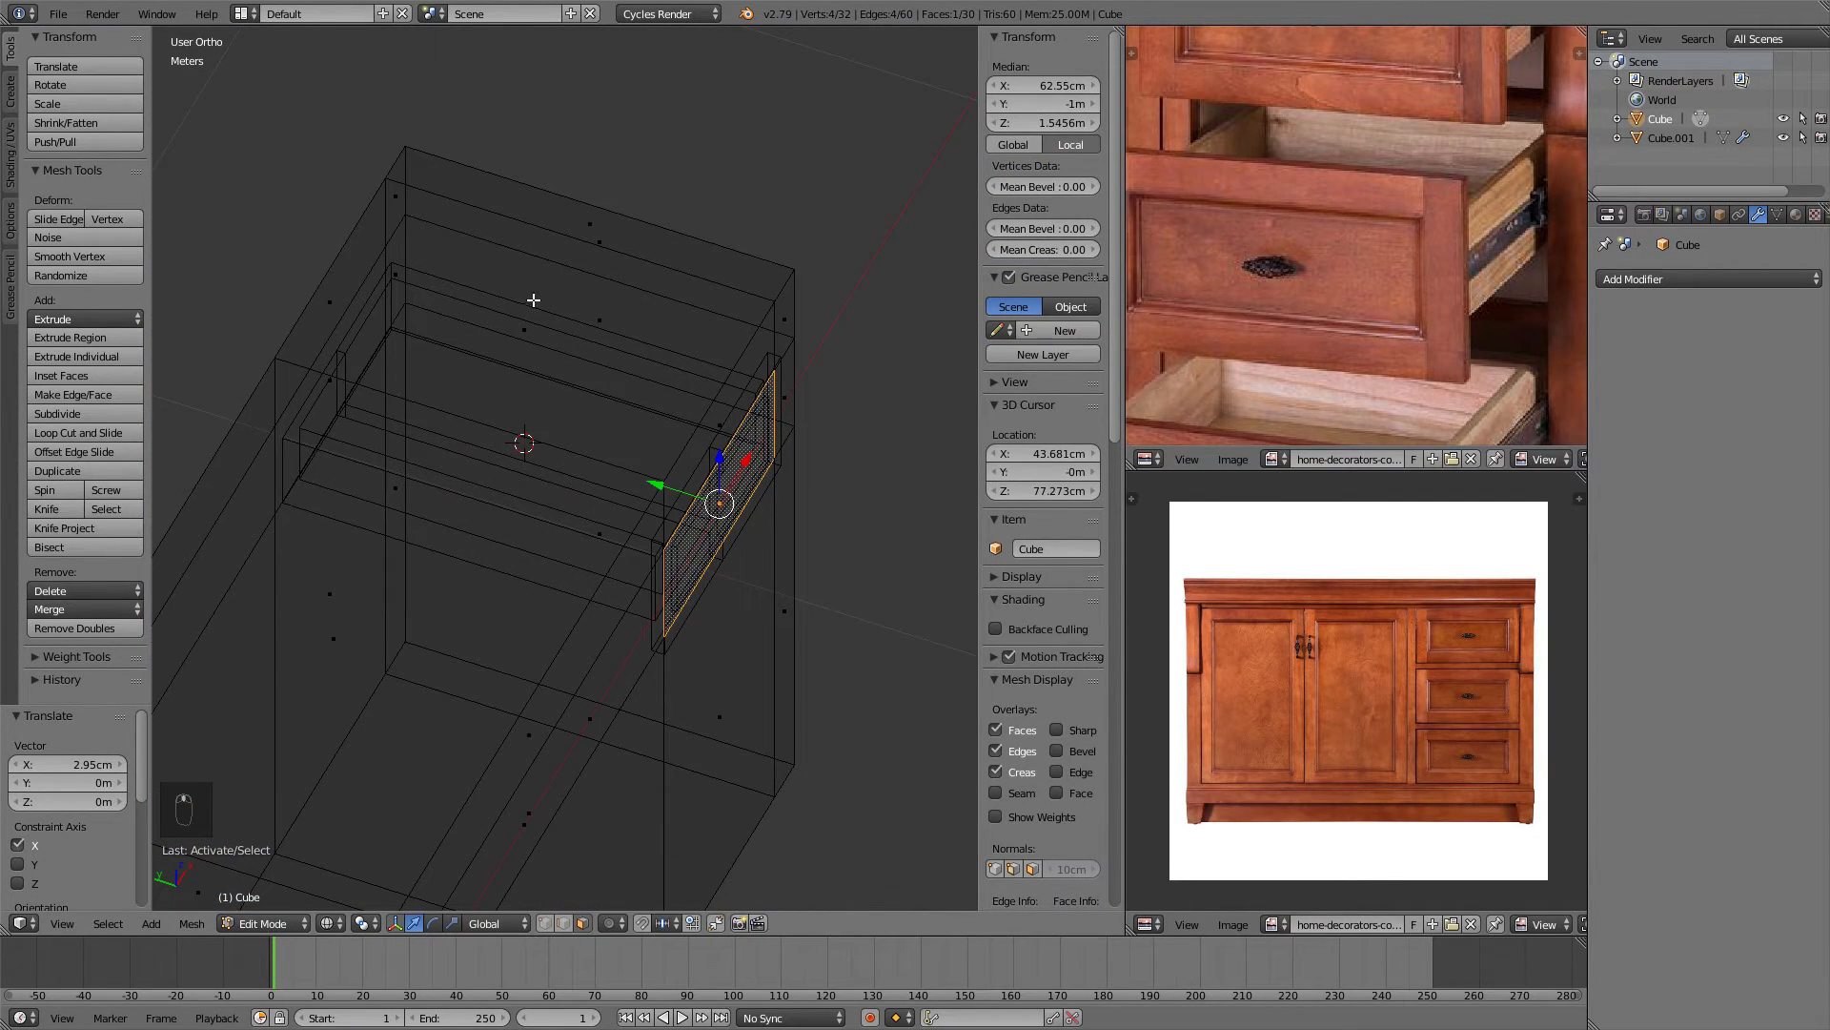
key(g)
right_click(717, 484)
key(e)
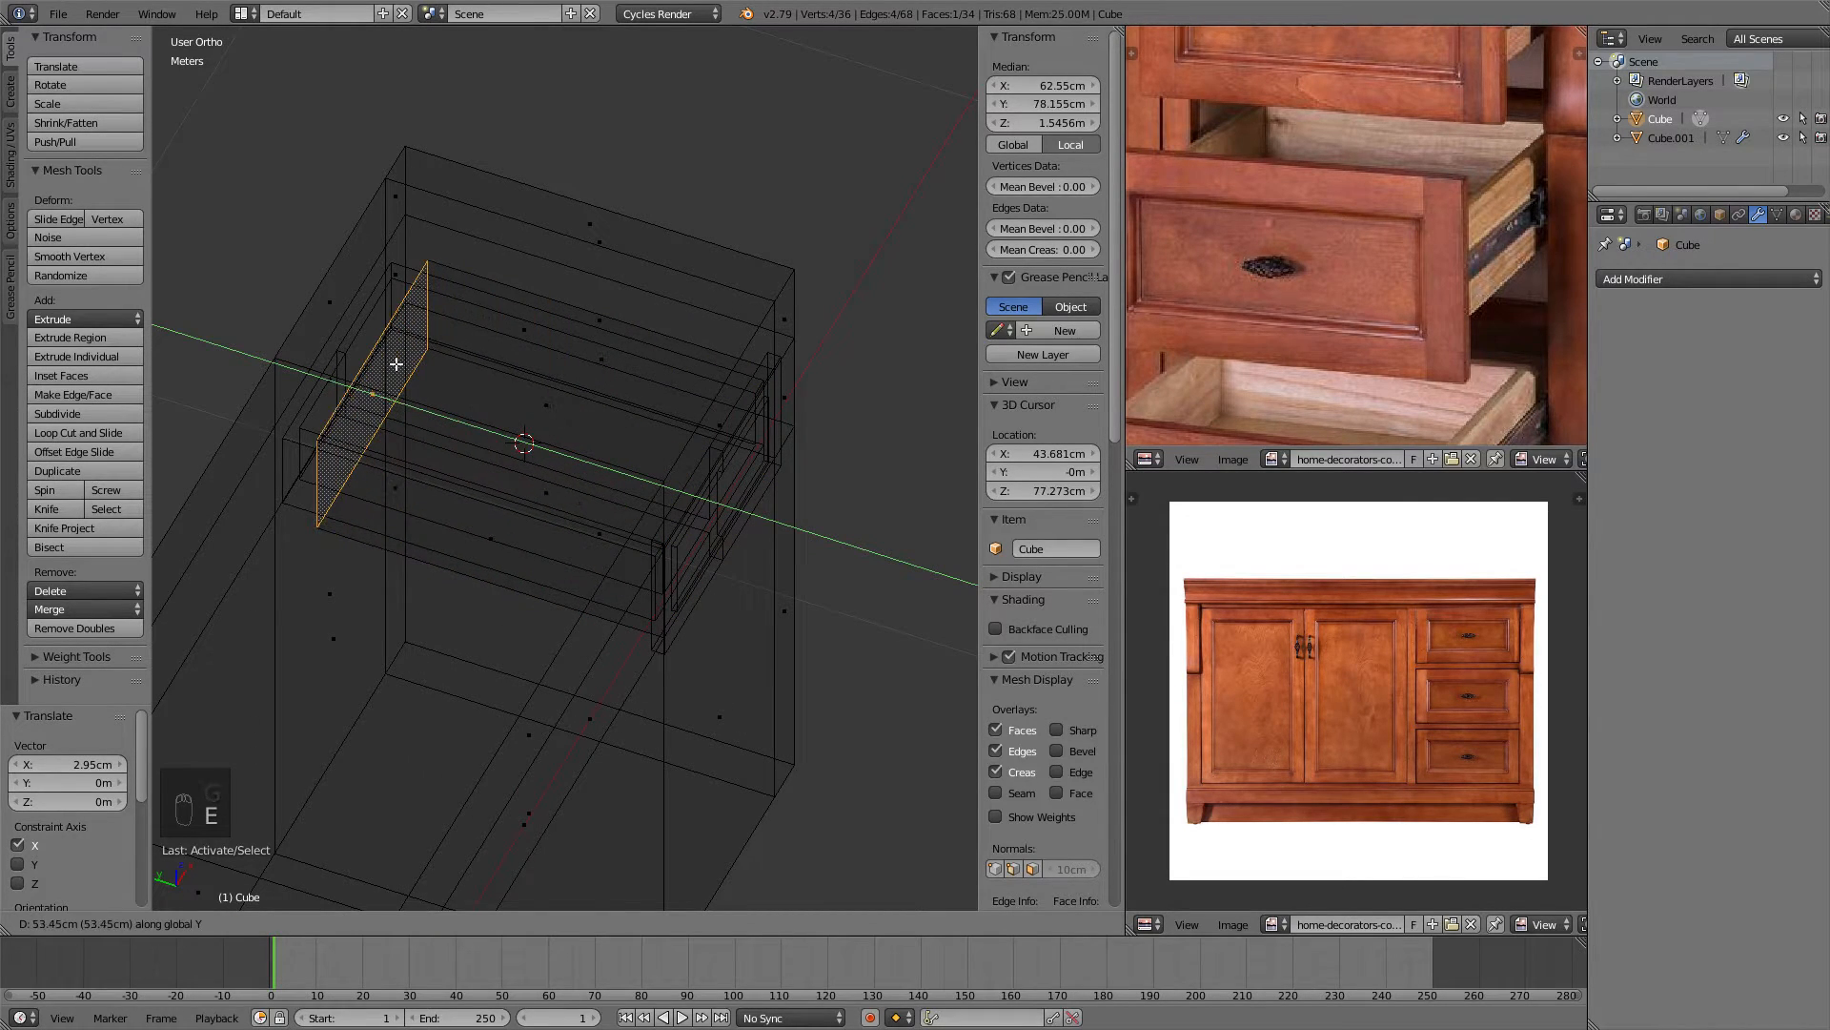
click(403, 368)
Move the cavity's back face about 6 cm further back along Y, just short of the body's rear, and return to Object Mode.
key(KP_7)
scroll(401, 368, up, 5)
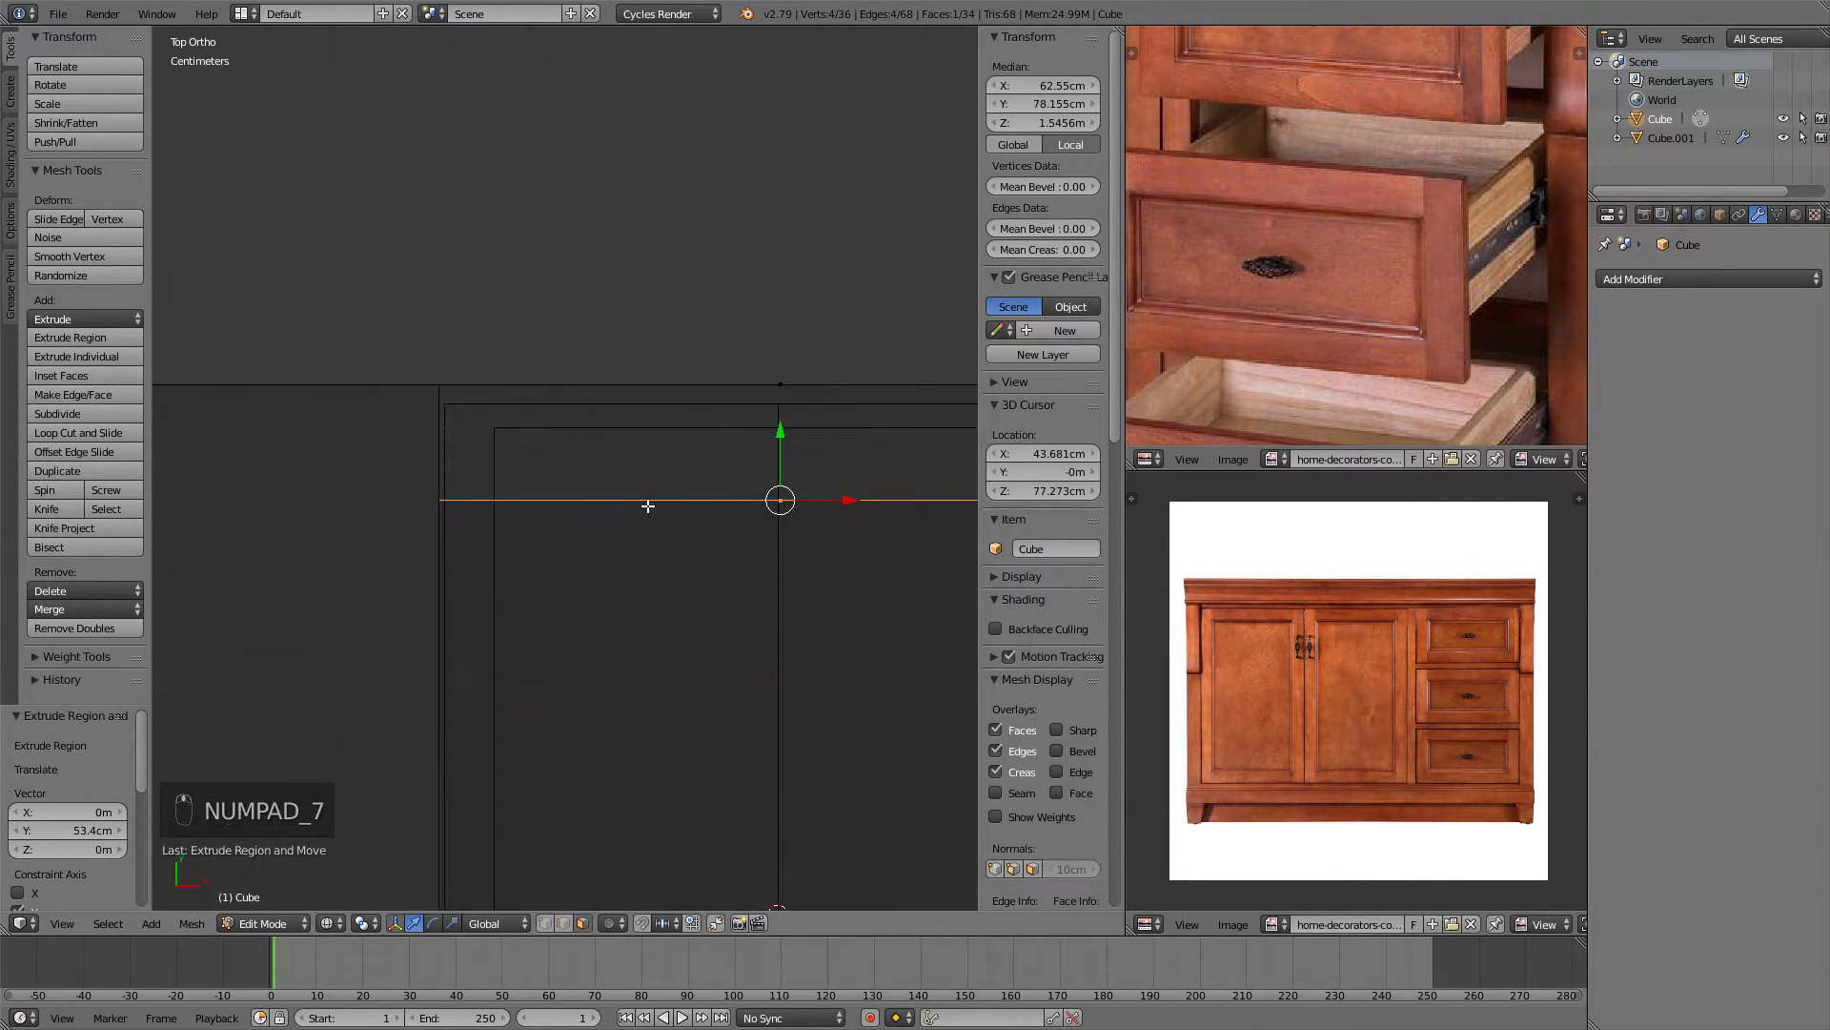
key(g)
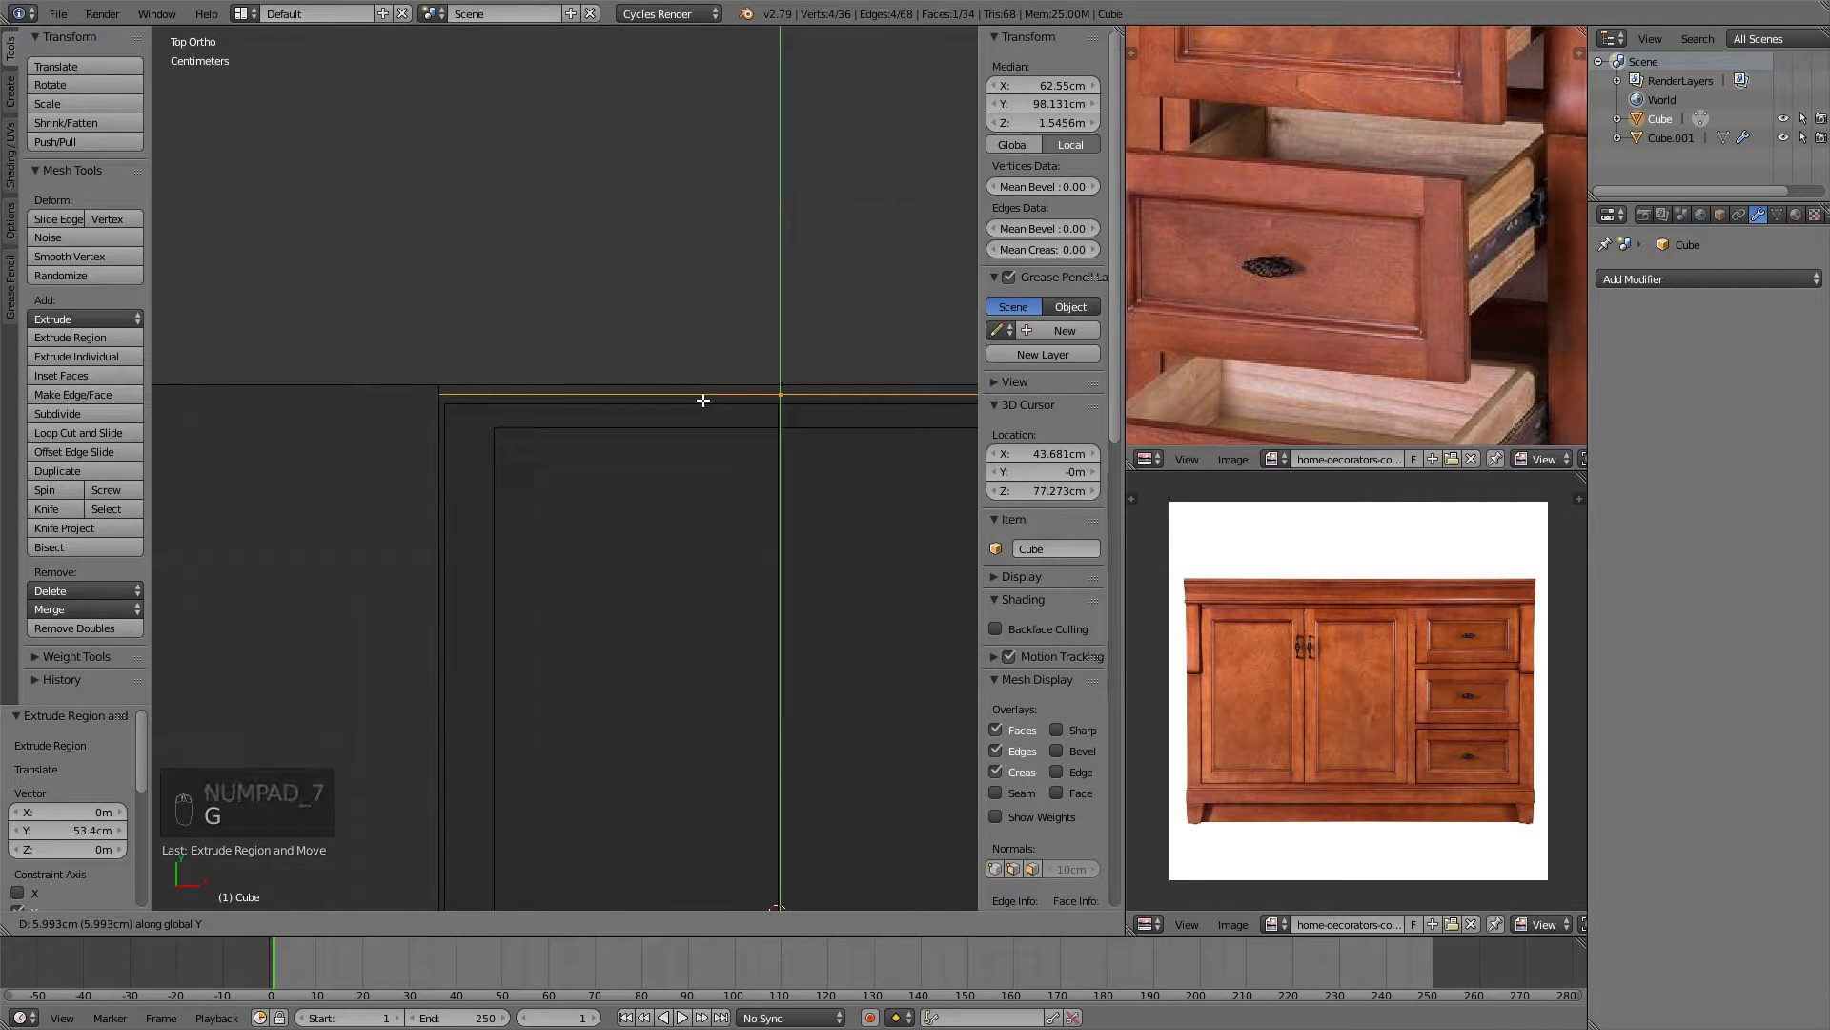
click(704, 400)
scroll(470, 593, down, 6)
middle_drag(470, 593, 699, 438)
key(Tab)
Slide the drawer about 38 cm out along Y in solid shaded perspective view to test the cavity, and undo the slide.
mouse_move(755, 504)
middle_down()
mouse_move(736, 469)
mouse_move(772, 506)
mouse_move(833, 506)
mouse_move(726, 367)
mouse_move(703, 442)
mouse_move(788, 442)
middle_up()
key(z)
right_click(740, 422)
key(KP_5)
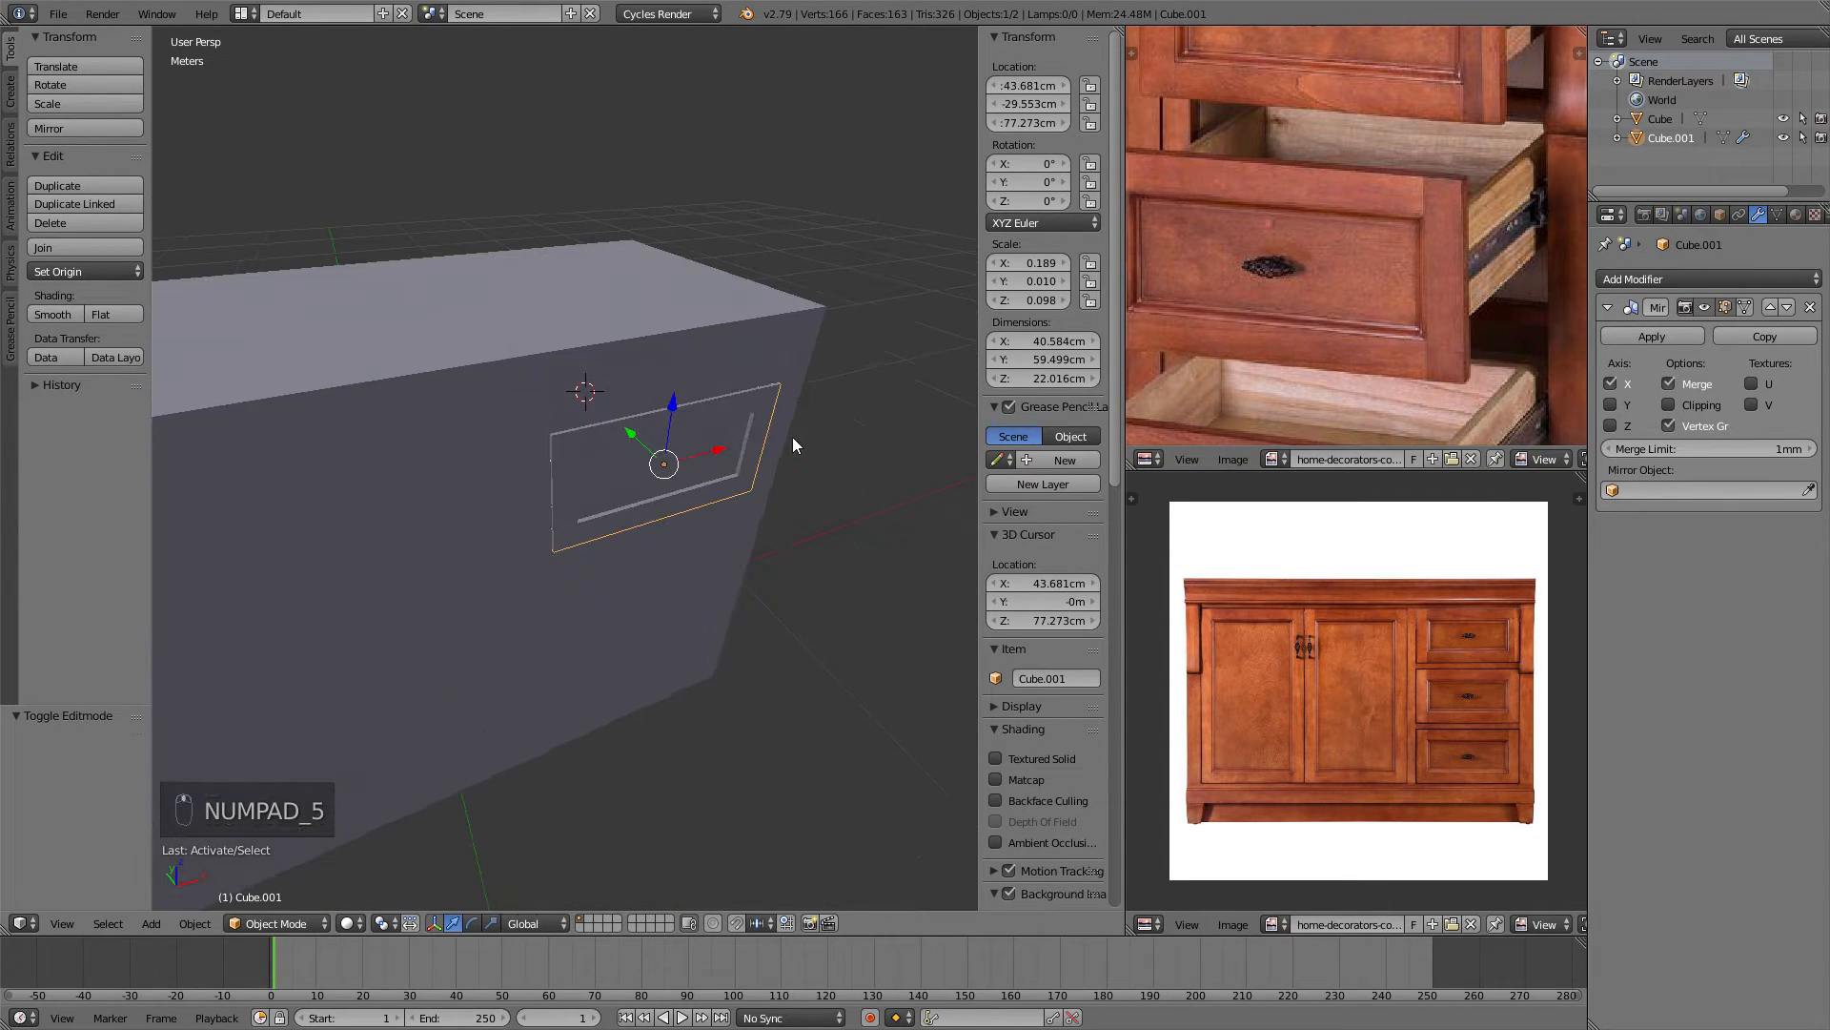
key(g)
click(907, 657)
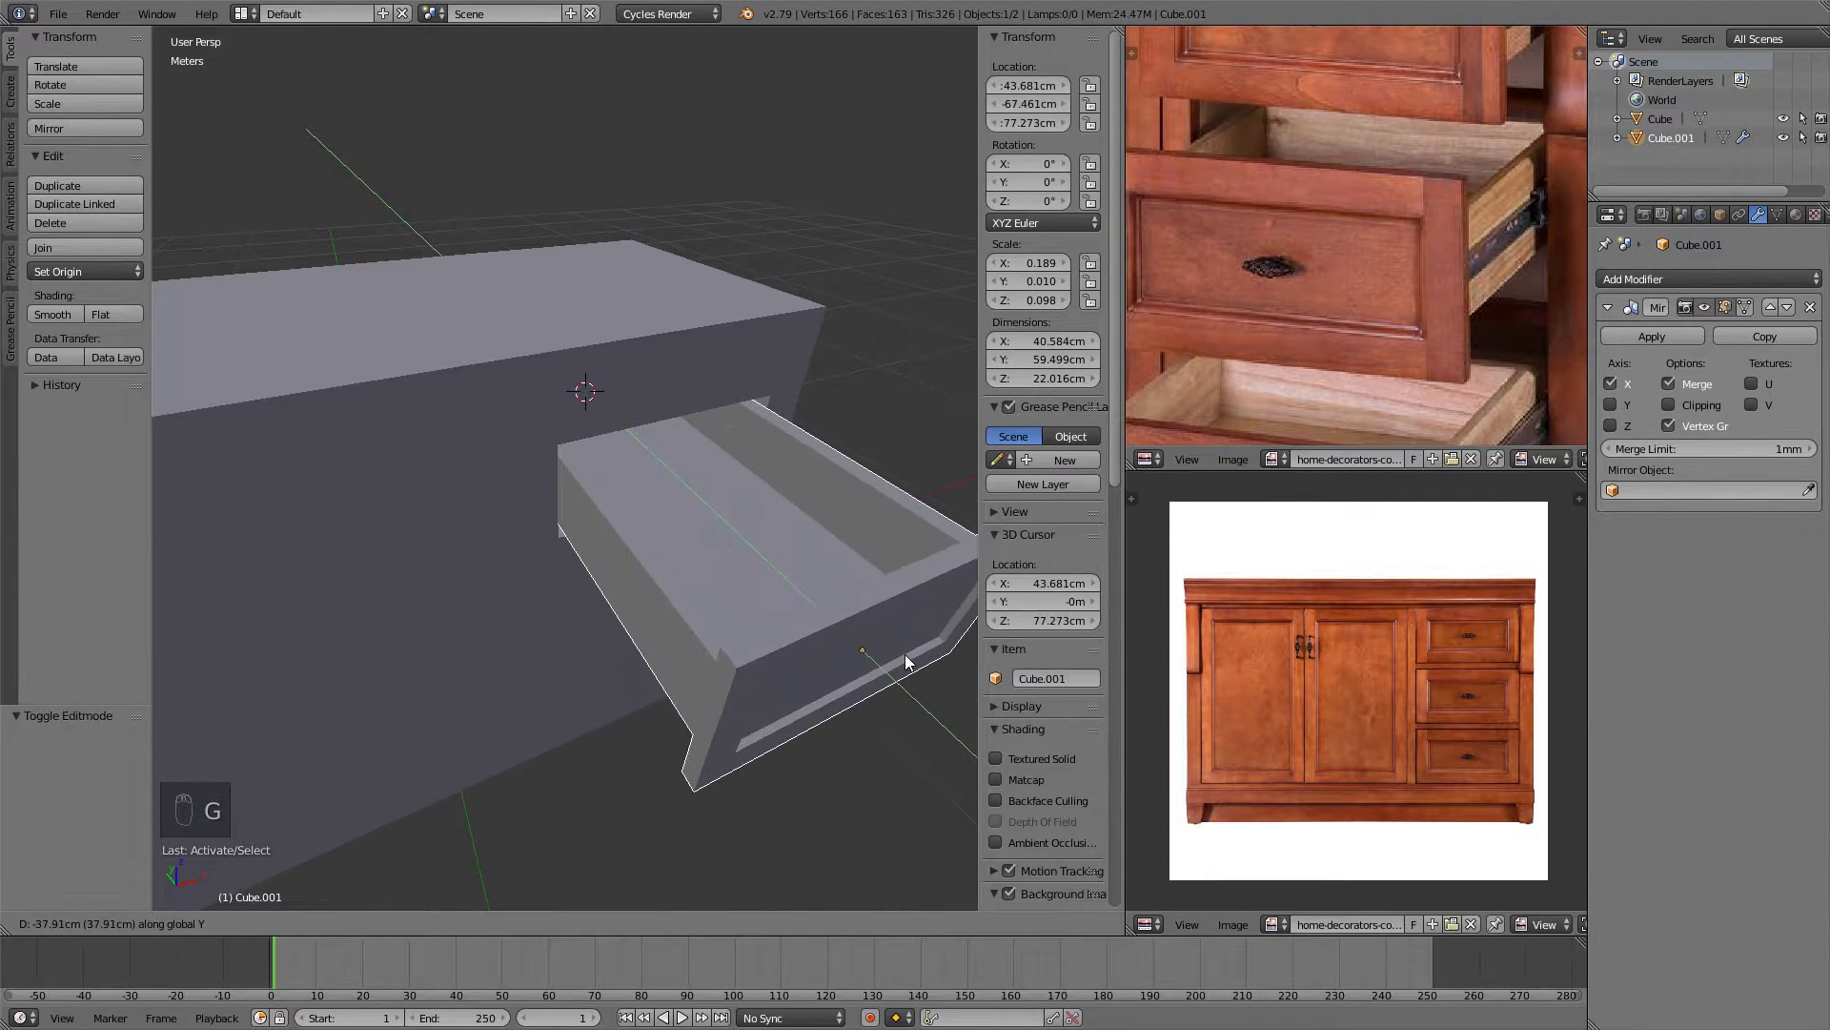
middle_drag(803, 622, 719, 438)
key(ctrl+z)
key(ctrl+z)
key(ctrl+z)
Examine the drawer's fit in the cavity in wireframe, and select the cabinet body in the front orthographic view.
key(KP_1)
key(KP_5)
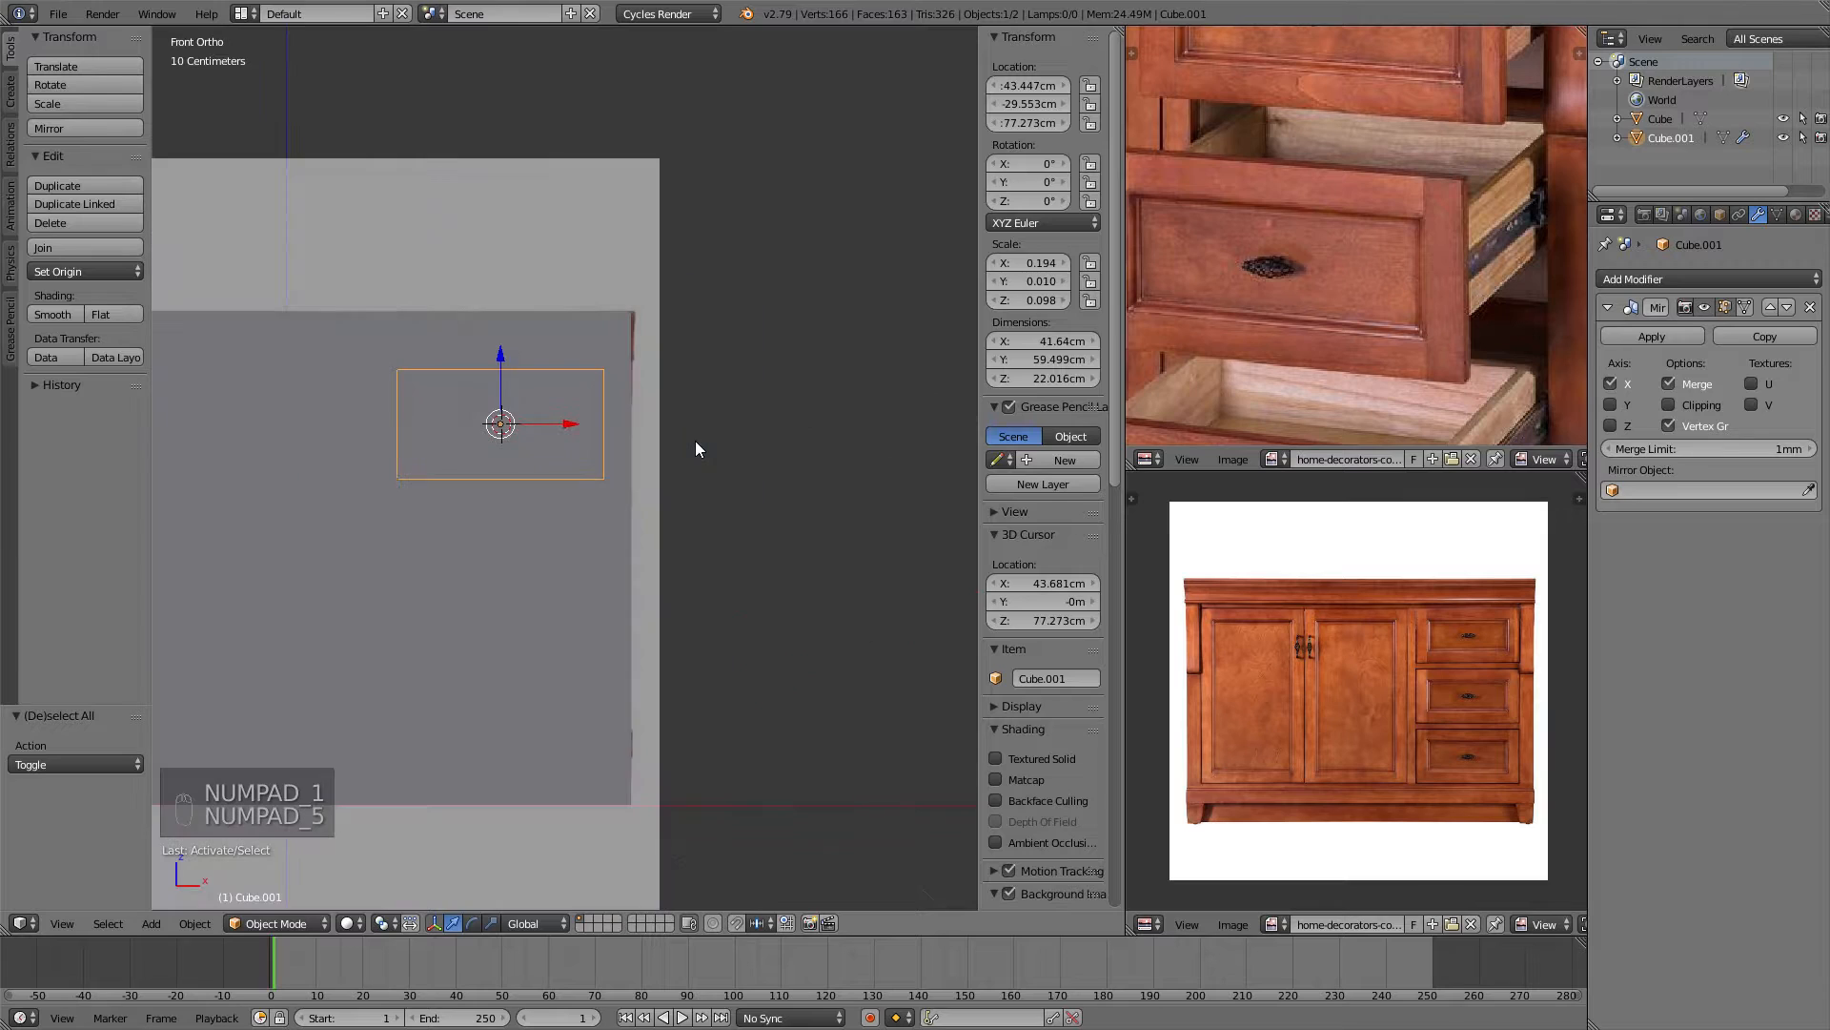
key(z)
shift+middle_drag(629, 381, 671, 374)
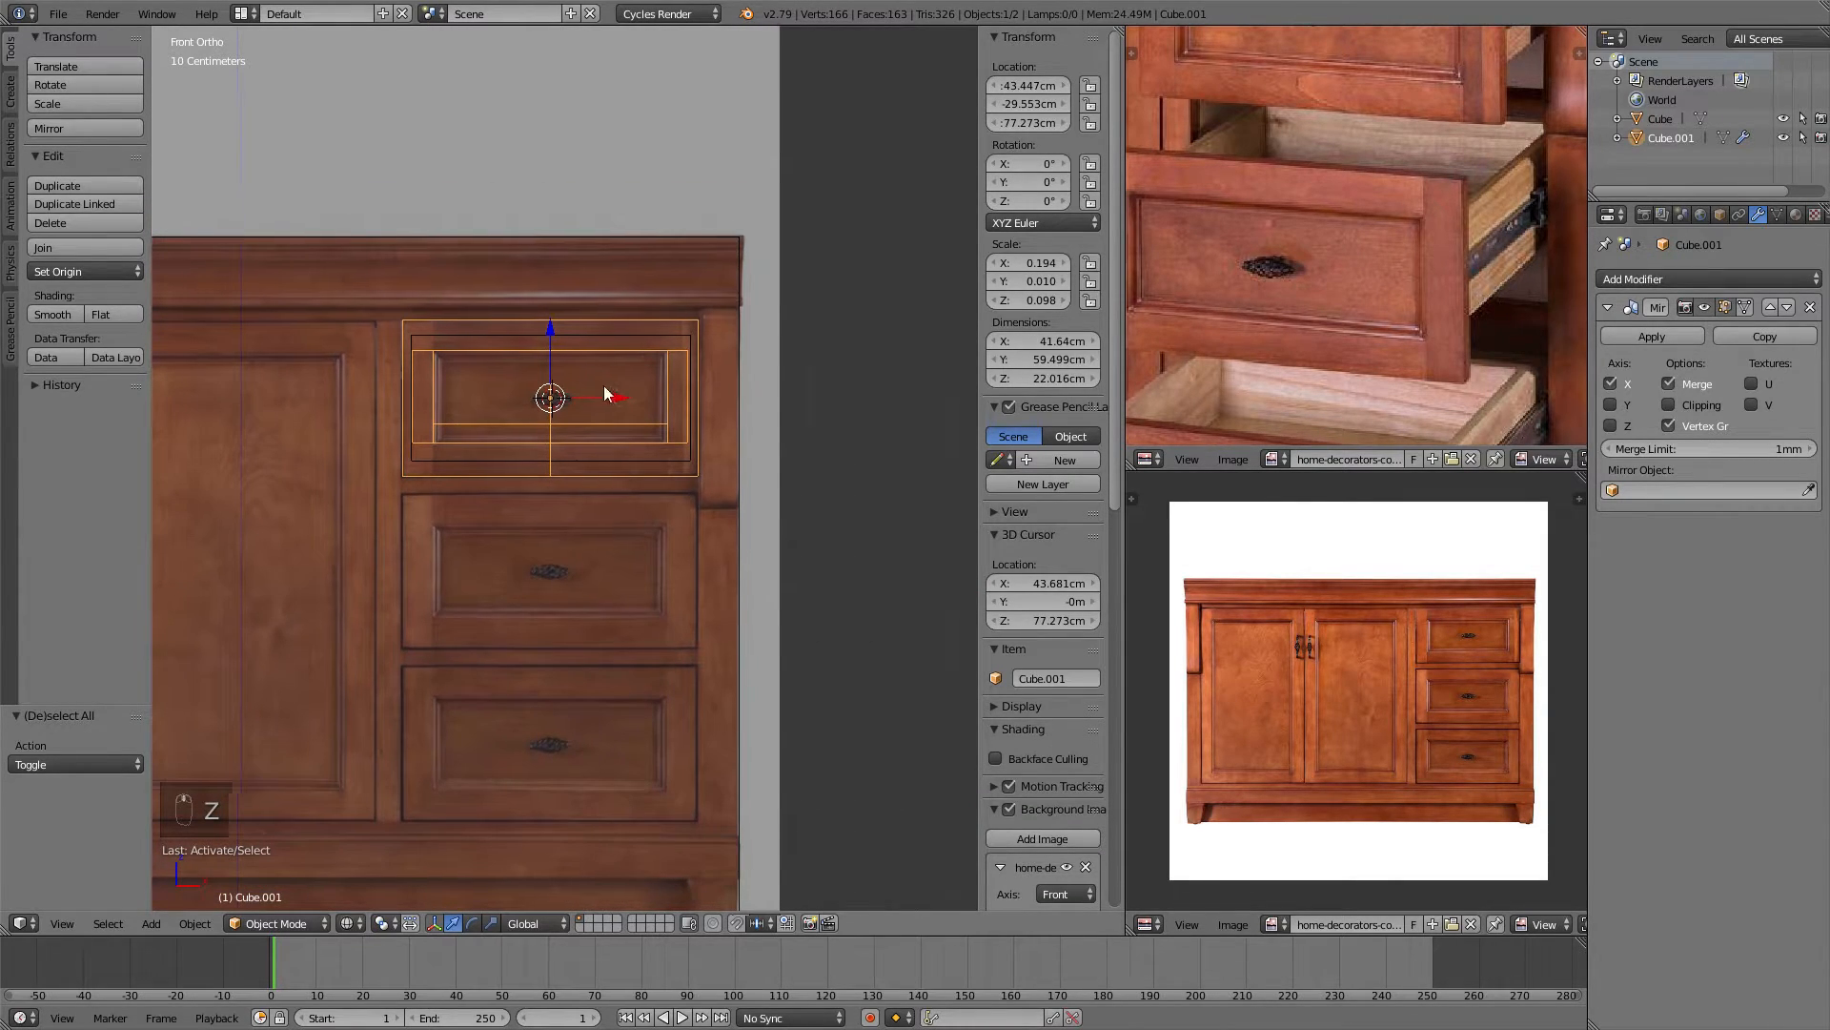
shift+middle_drag(591, 381, 639, 408)
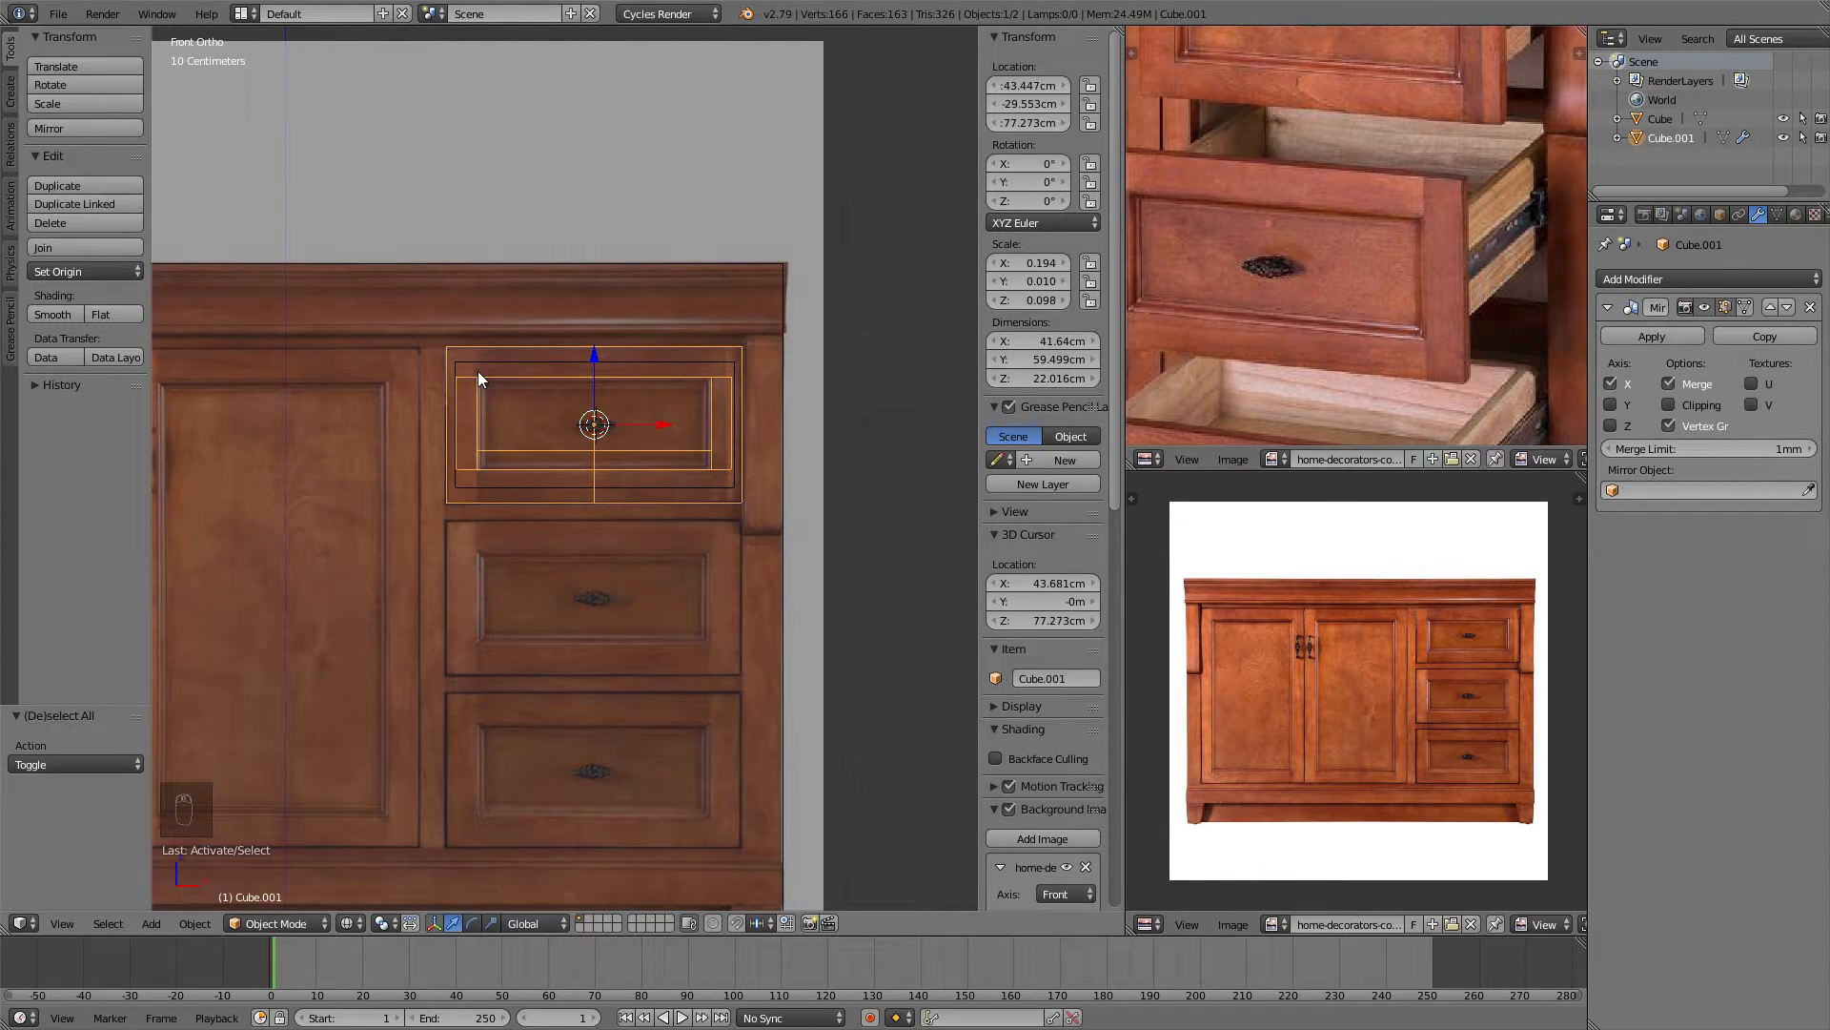
middle_drag(478, 370, 578, 341)
middle_drag(625, 404, 656, 459)
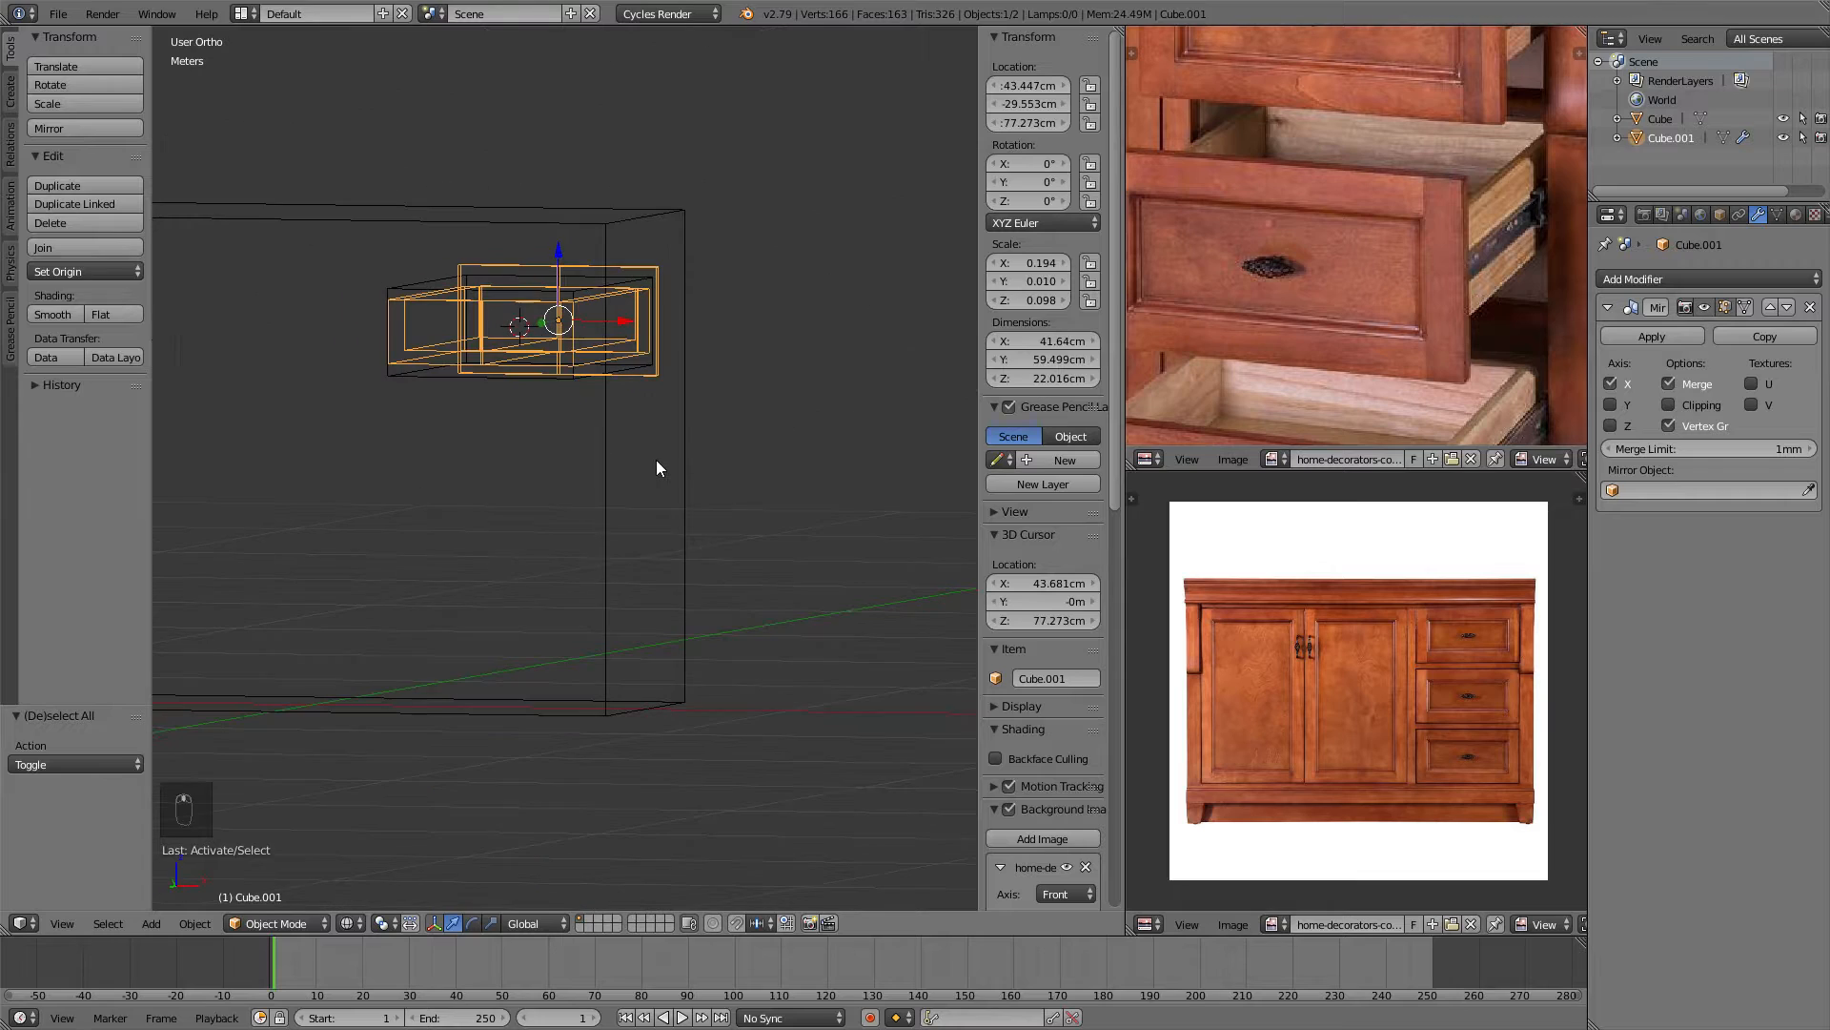
key(KP_1)
key(KP_5)
key(KP_5)
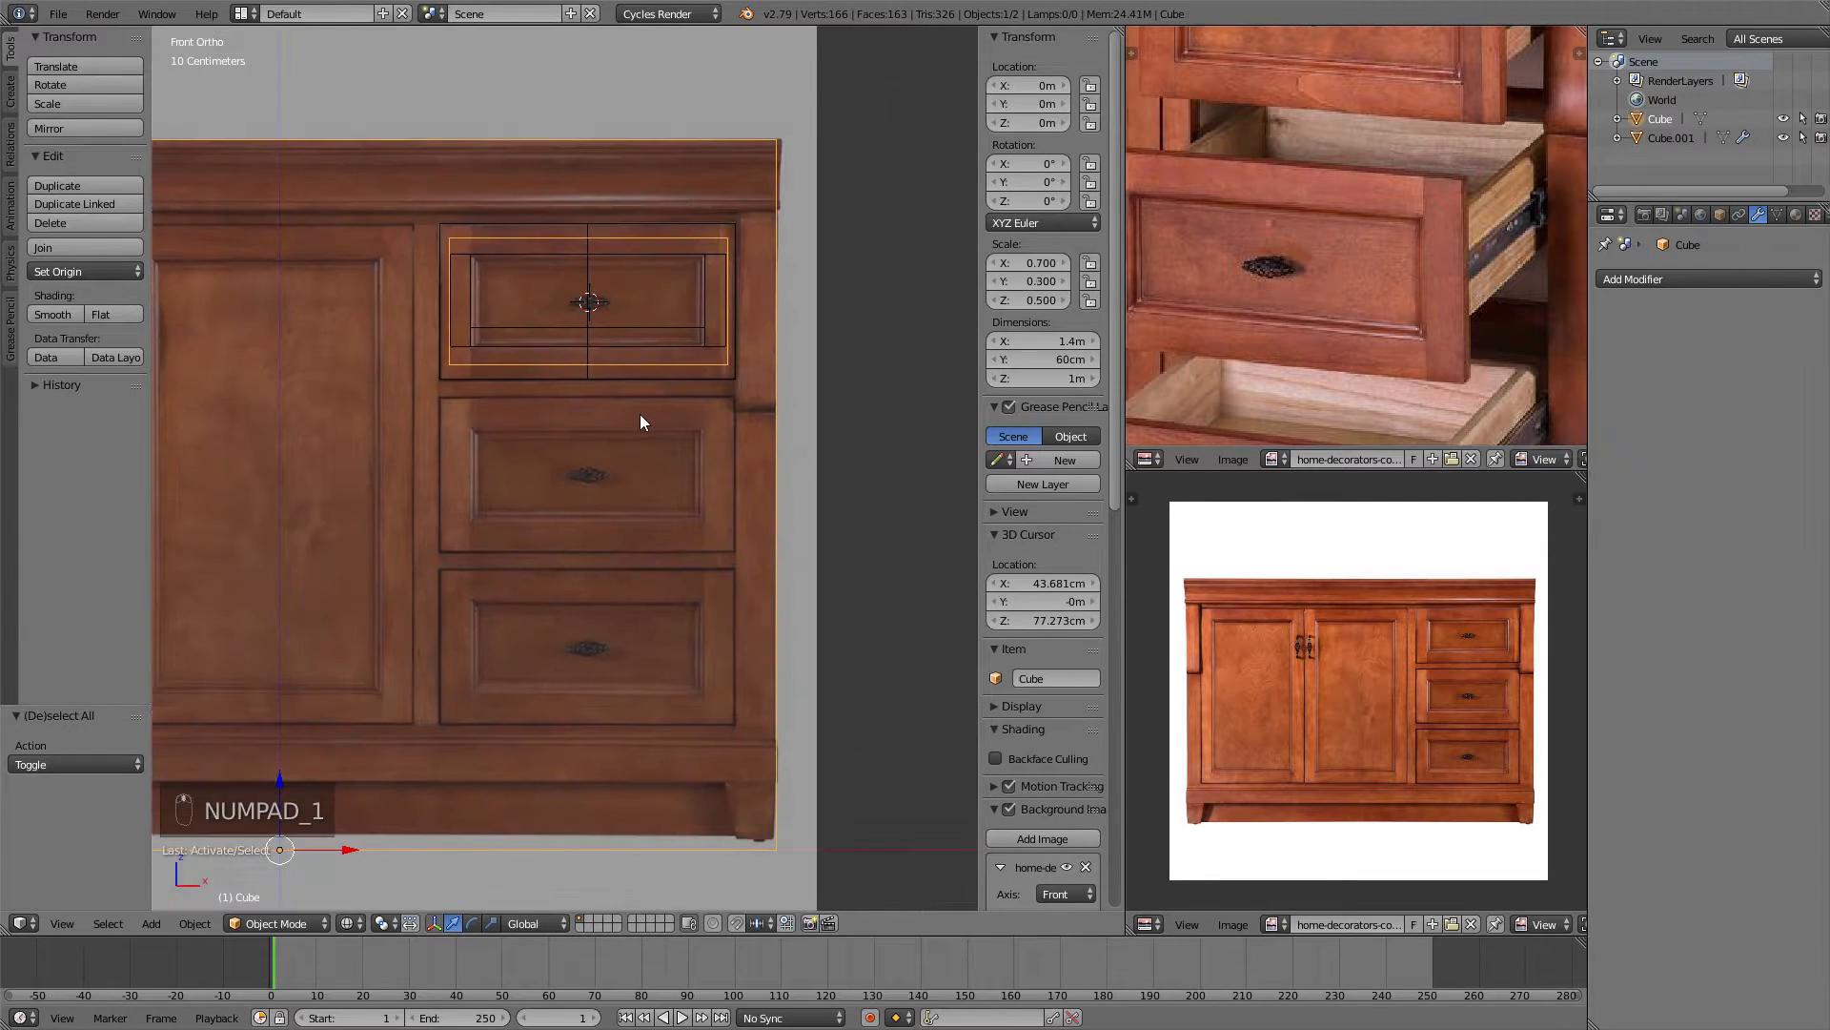
scroll(621, 440, down, 3)
shift+middle_drag(541, 361, 617, 350)
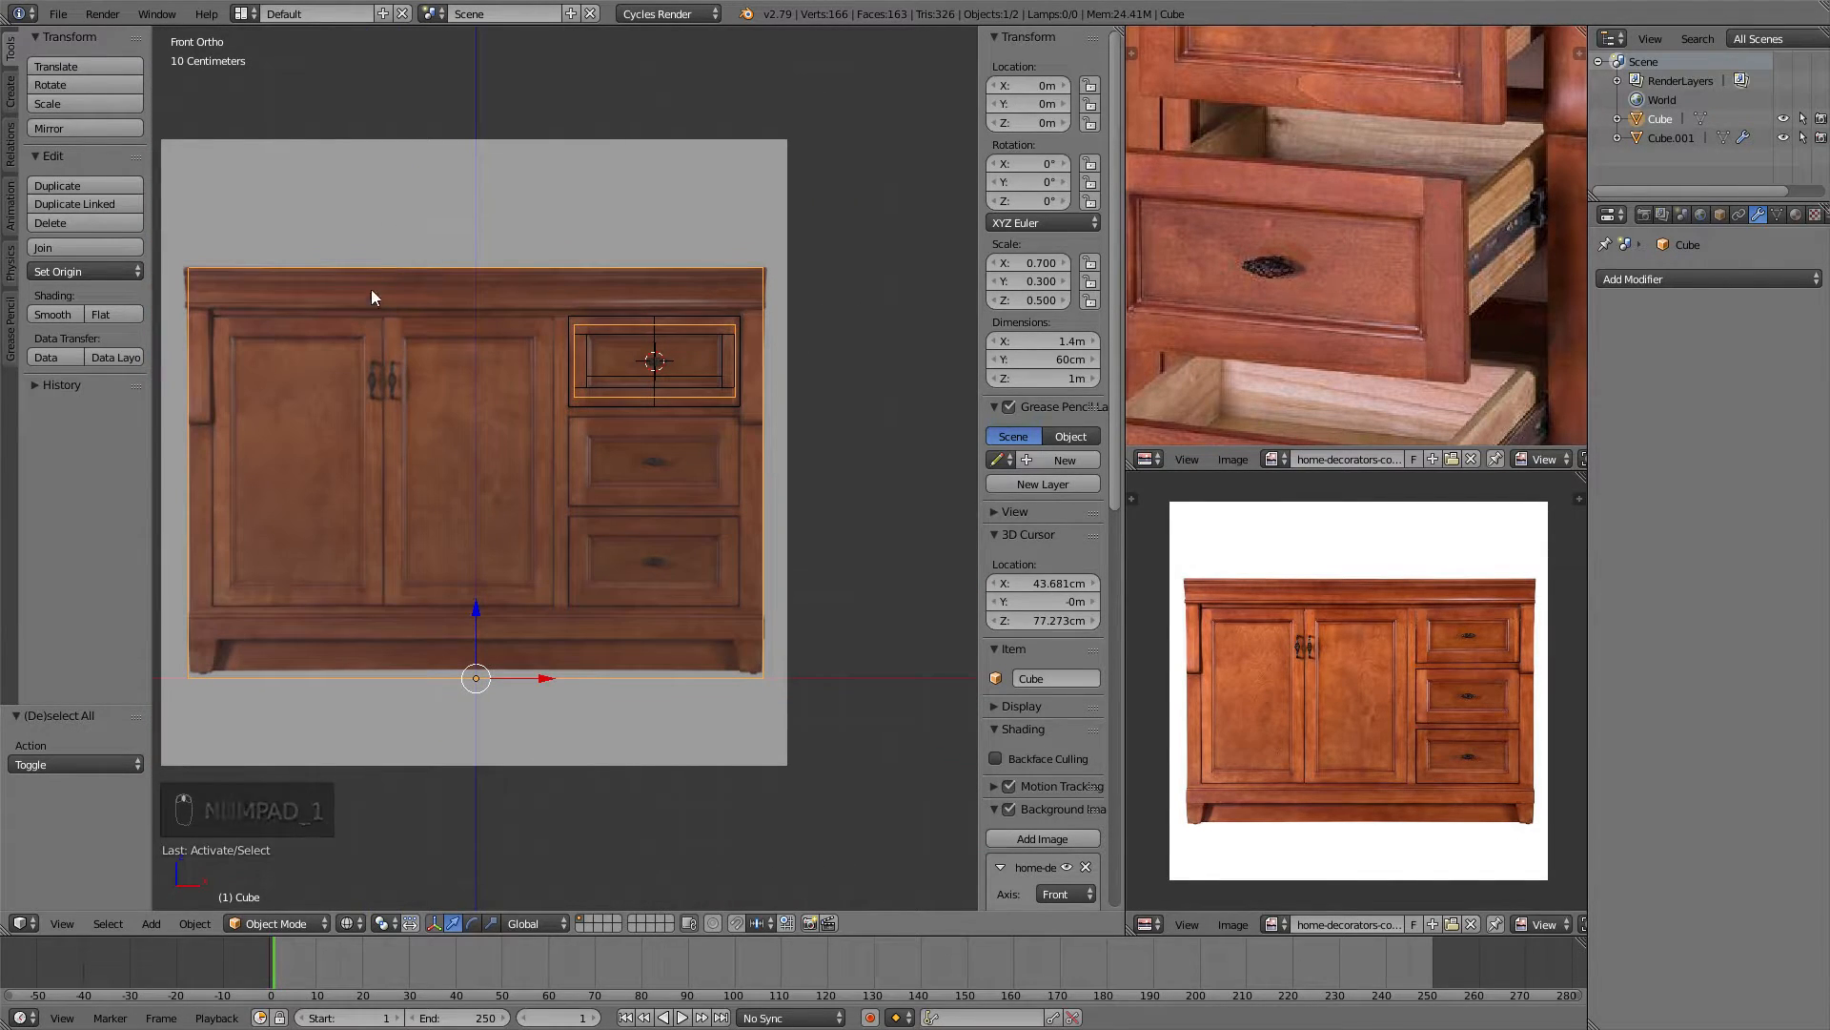
Add two horizontal loop cuts across the cabinet body, placed just inside the middle drawer's upper and lower edges.
key(Tab)
scroll(556, 413, up, 4)
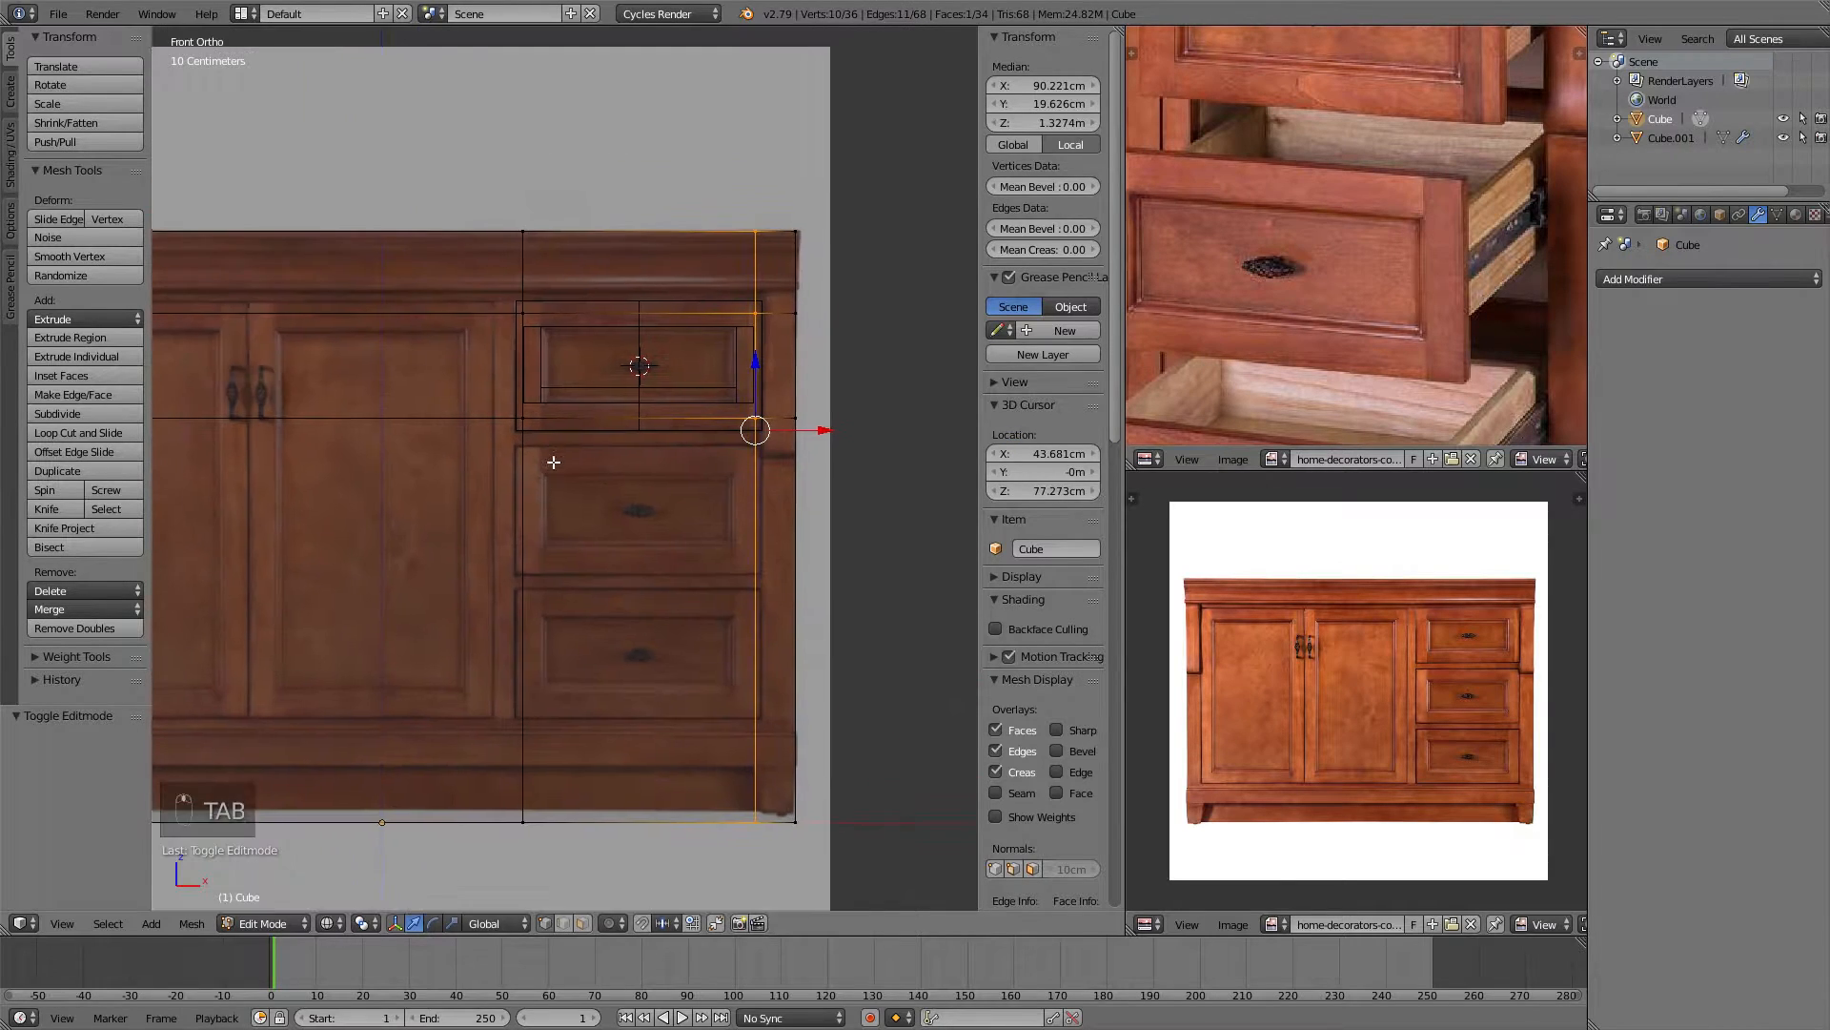
key(ctrl+r)
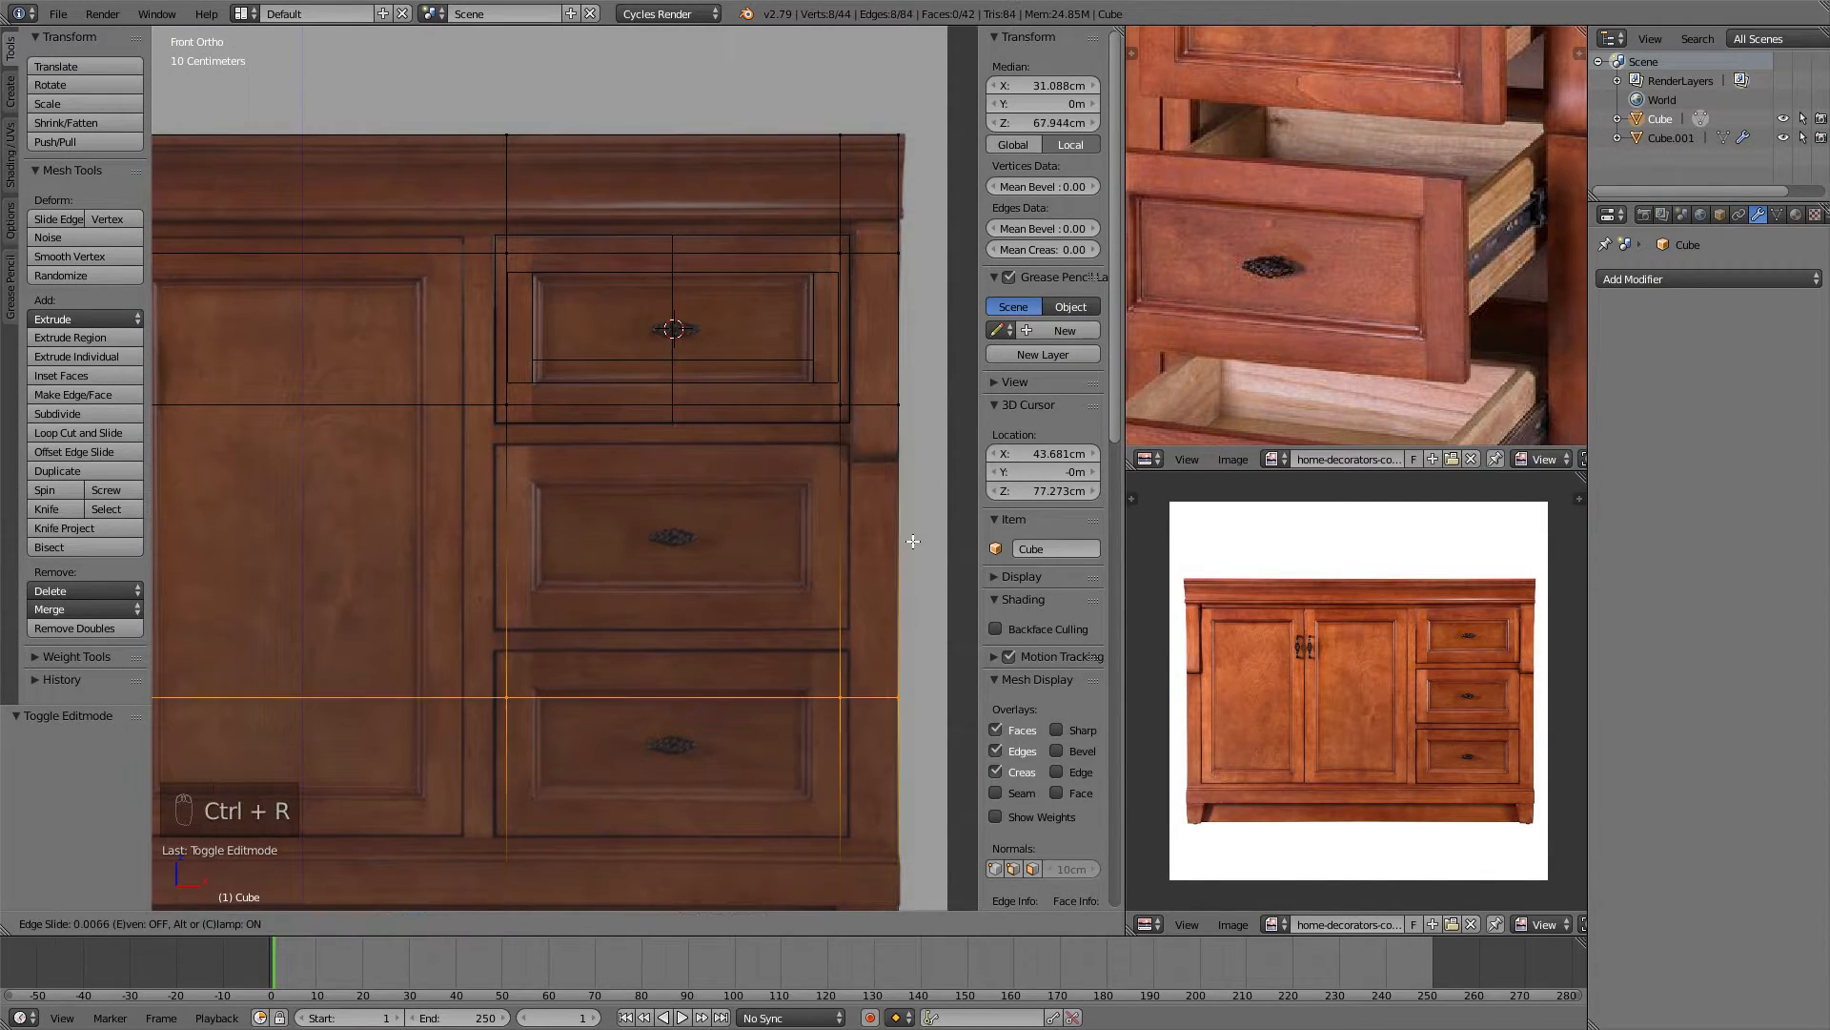
click(894, 288)
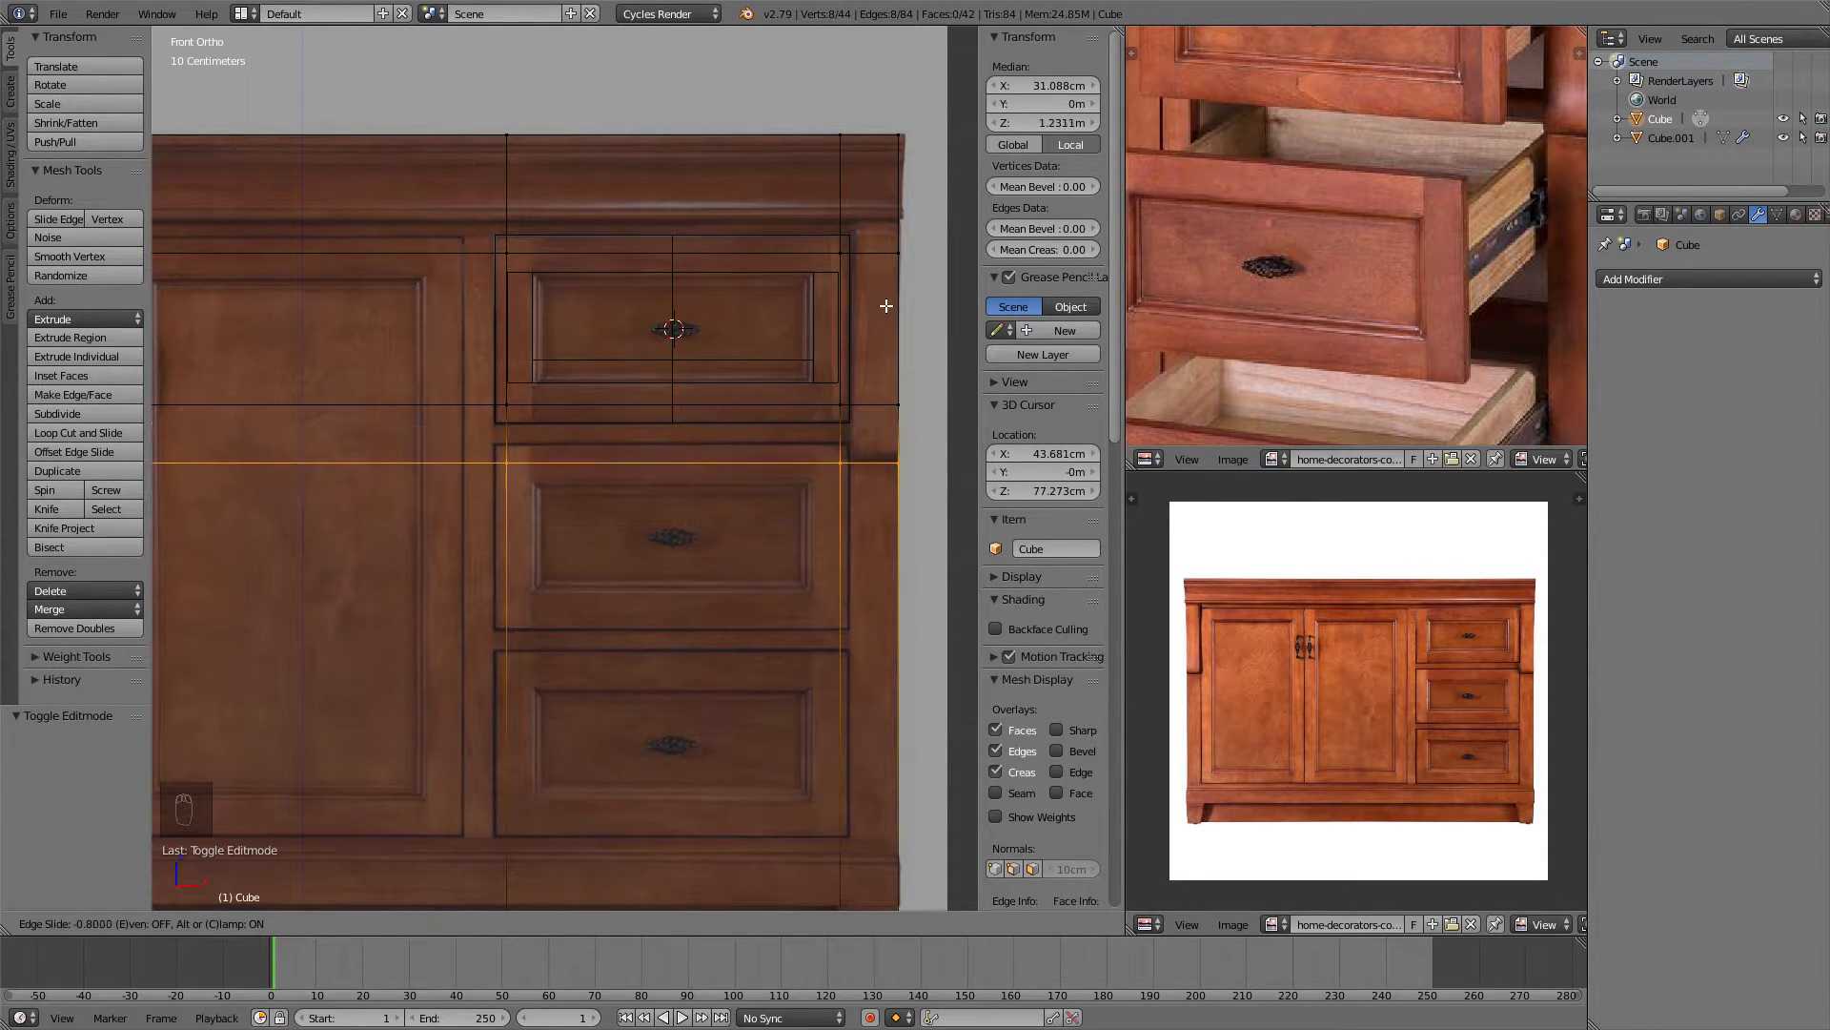
click(883, 310)
shift+middle_drag(879, 458, 858, 334)
key(ctrl+r)
click(900, 475)
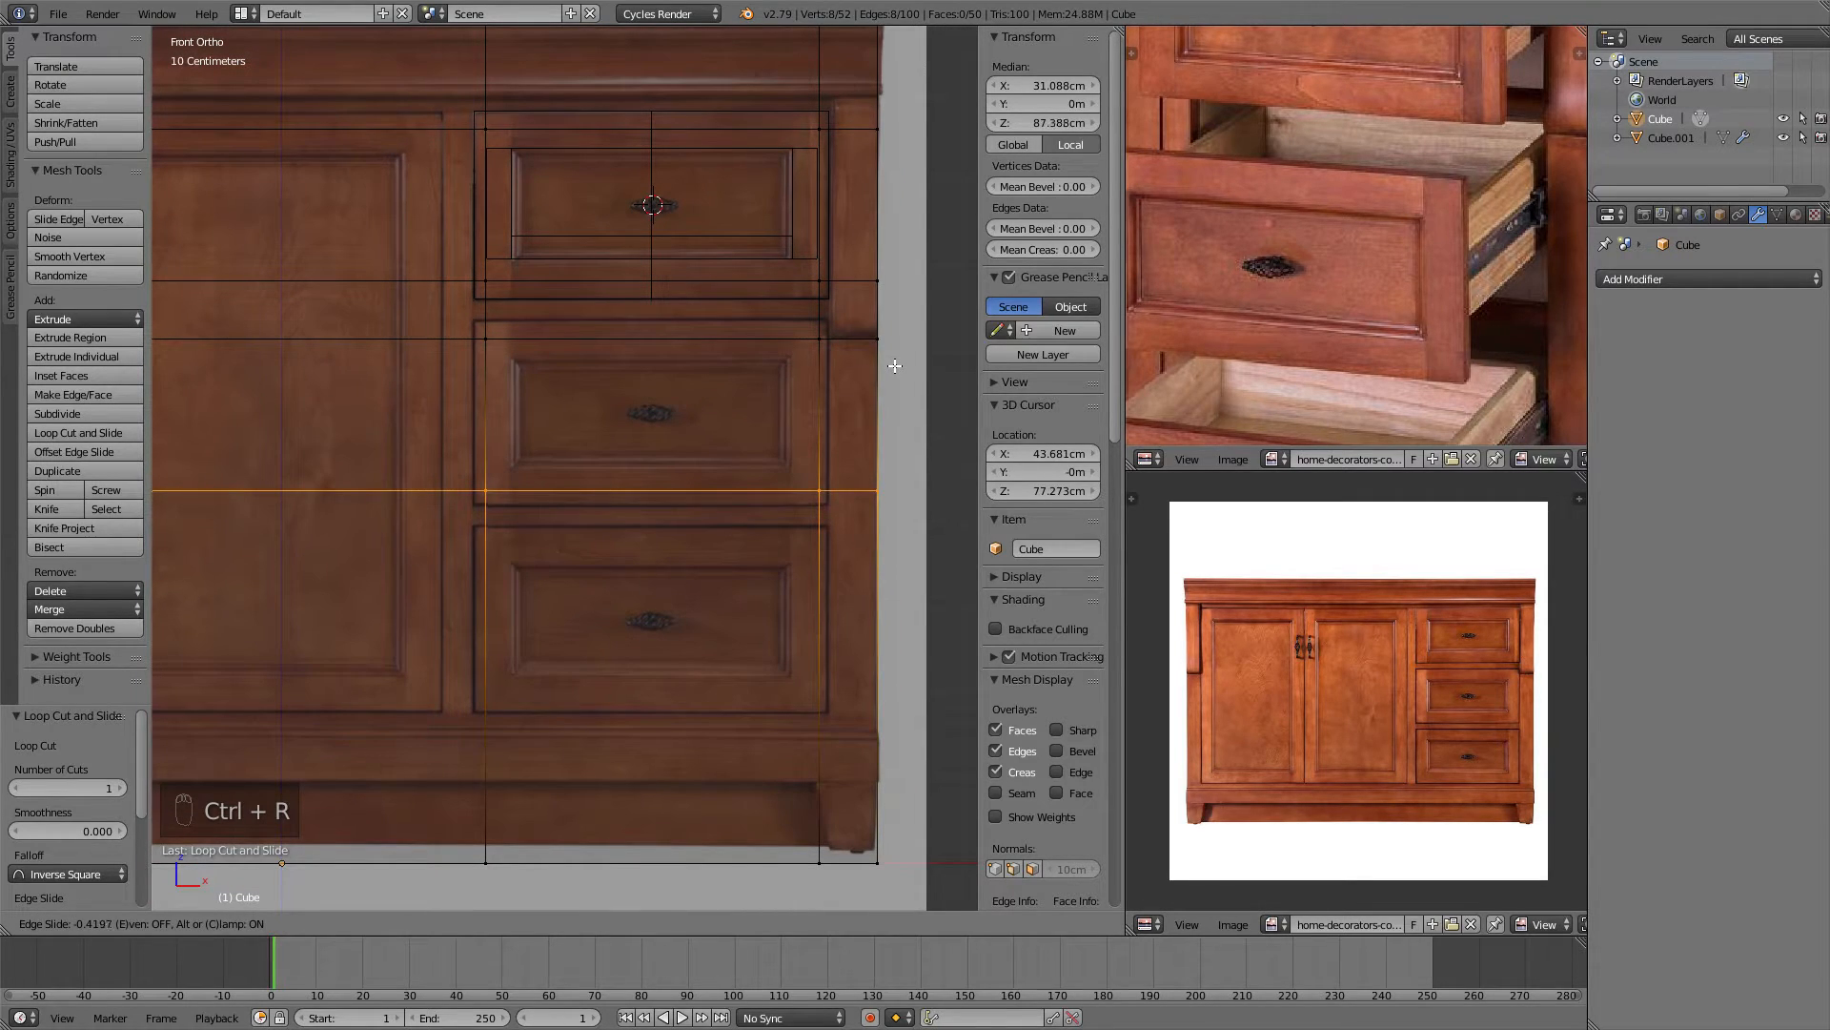
click(898, 363)
shift+middle_drag(798, 314, 782, 337)
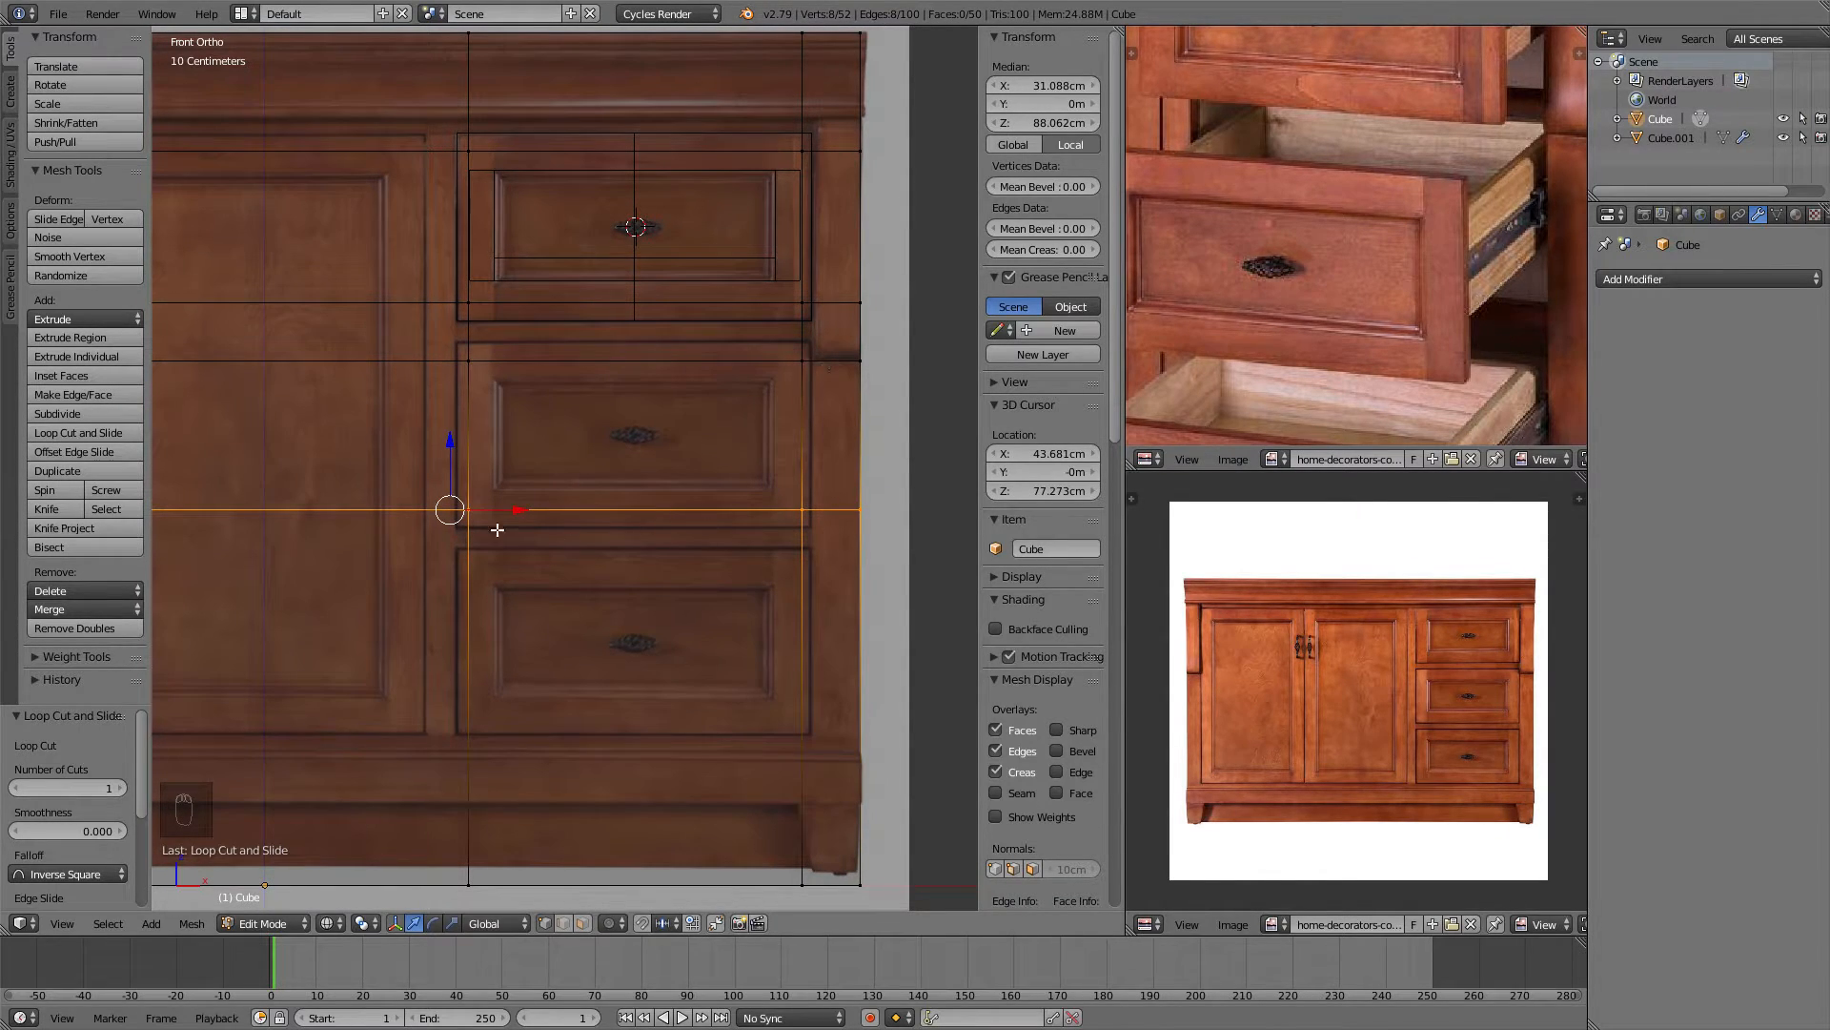
Add two horizontal loop cuts across the cabinet body, placed just inside the lowest drawer's upper and lower edges.
shift+middle_drag(554, 437, 526, 268)
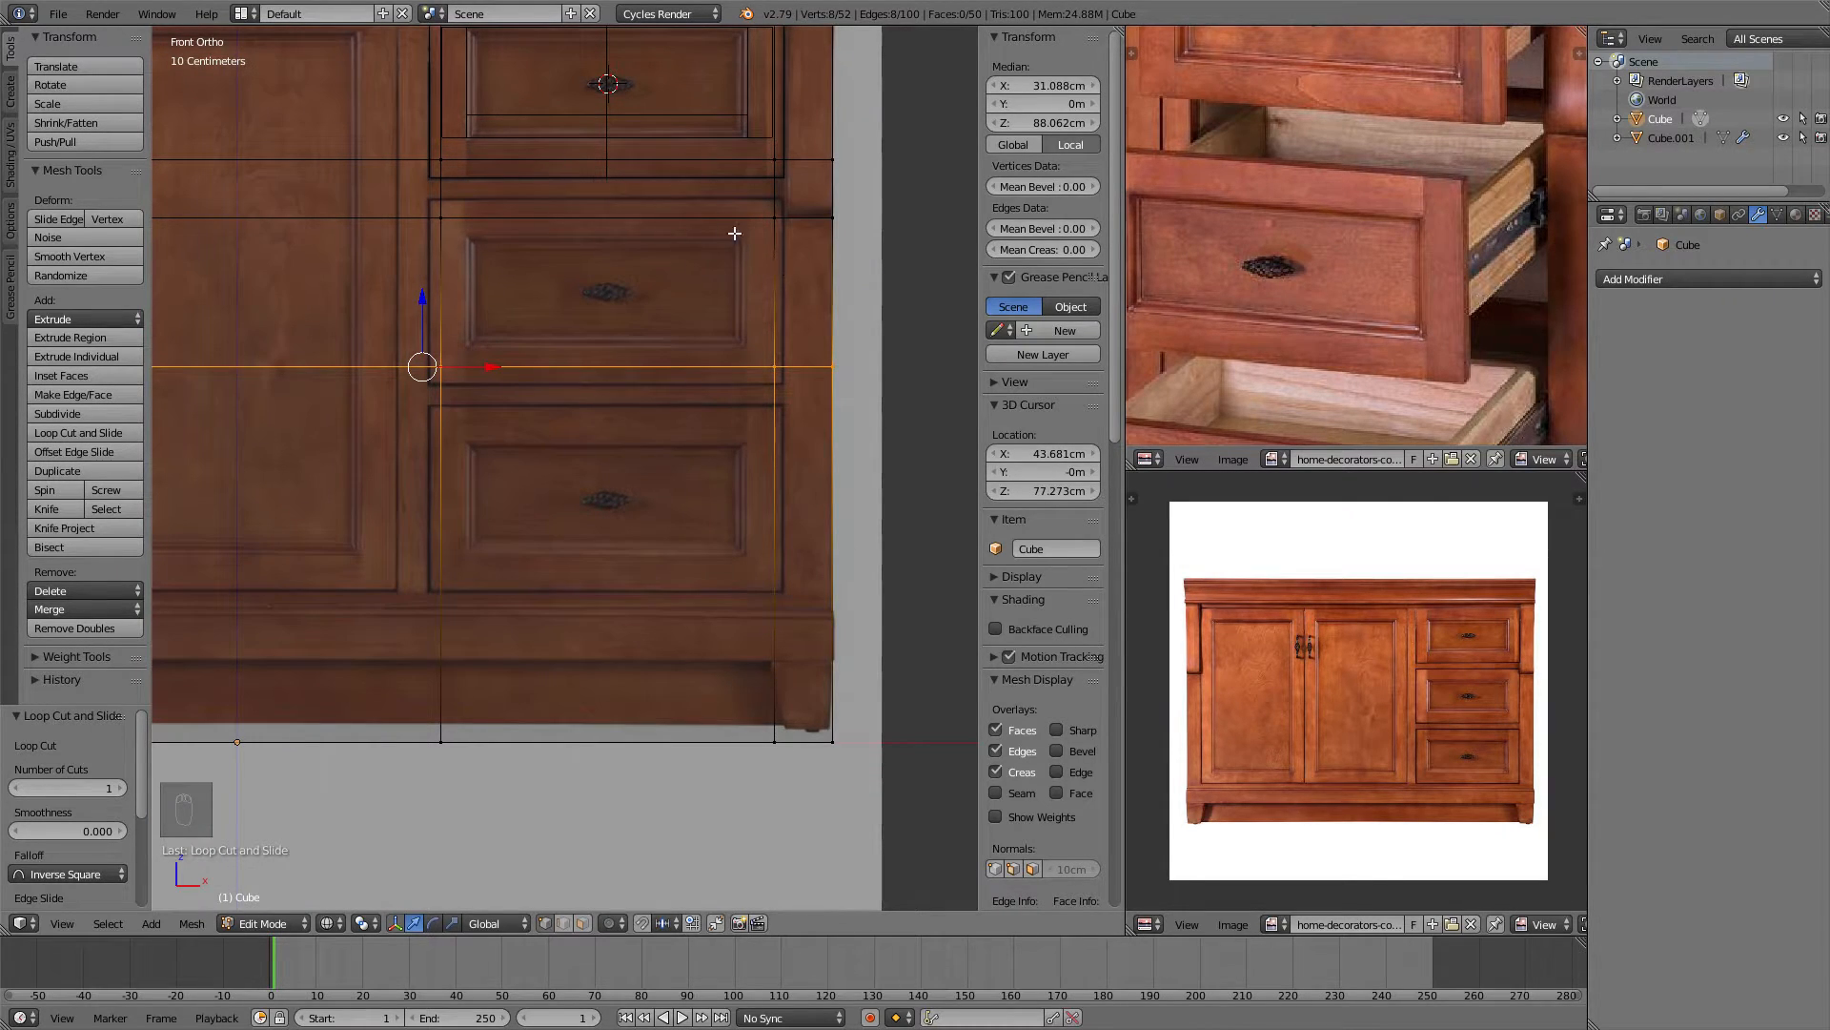
key(ctrl+r)
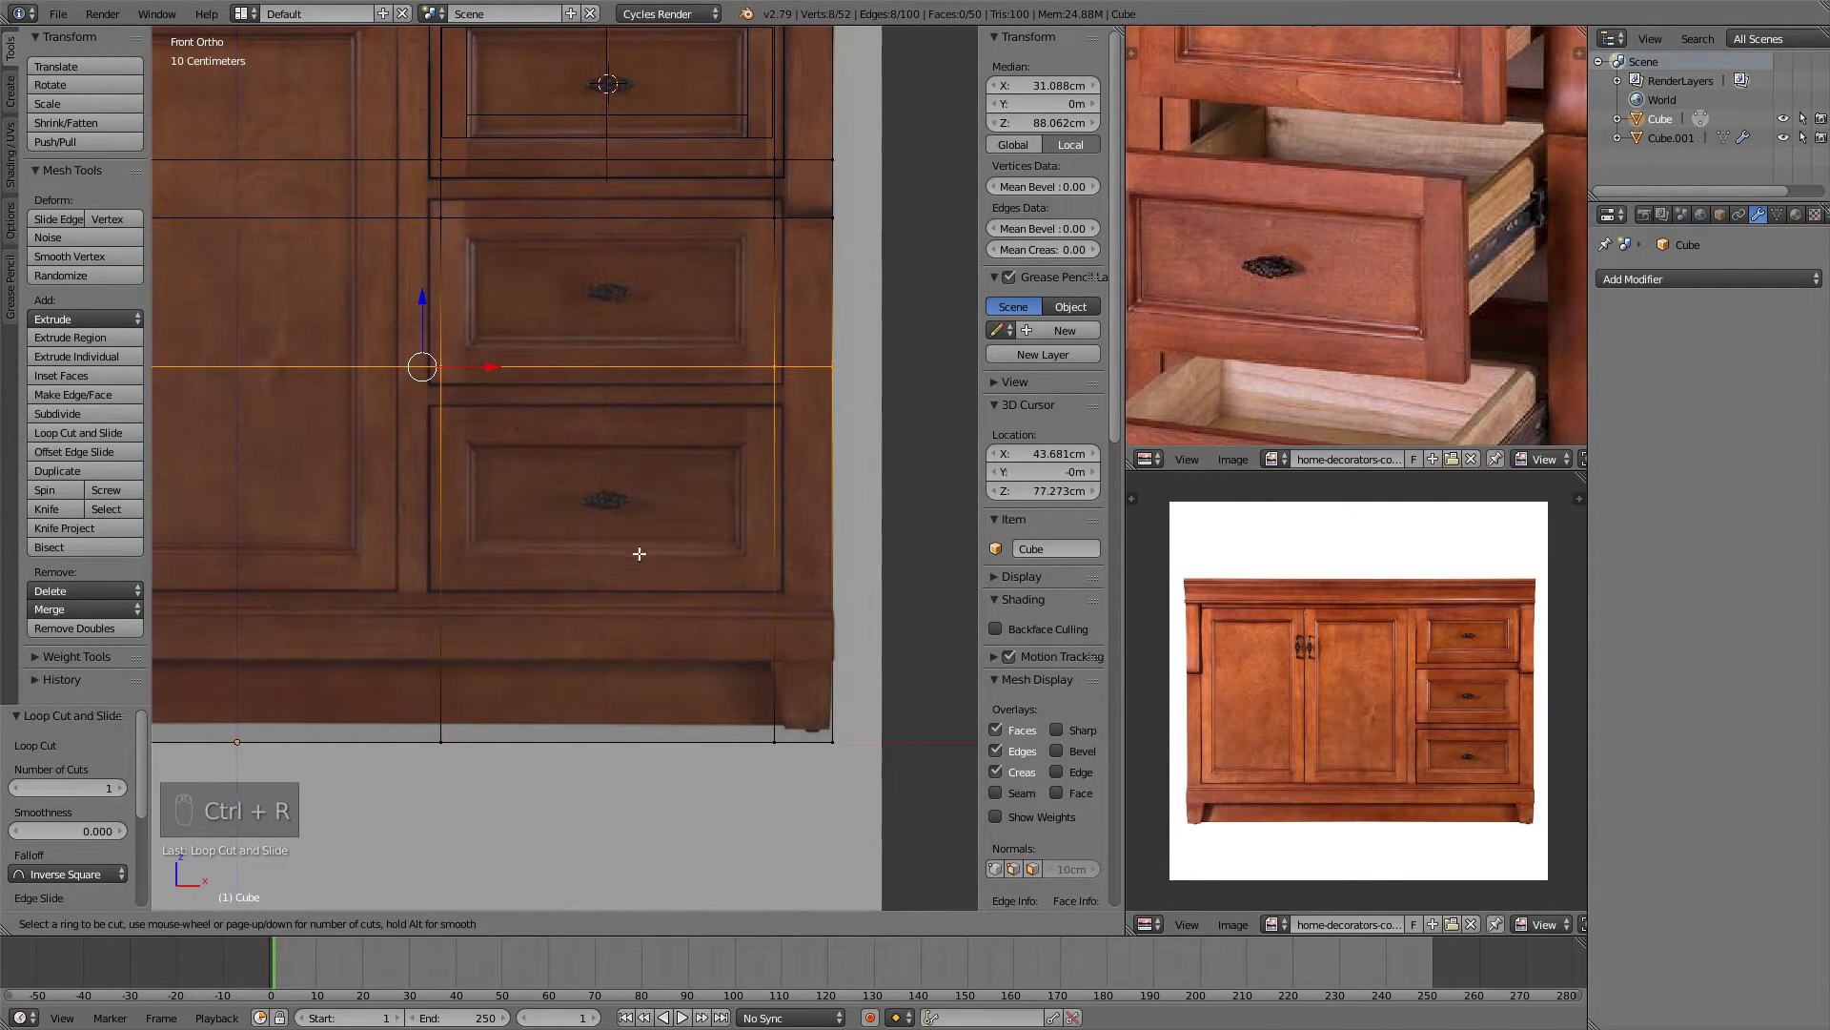
click(844, 617)
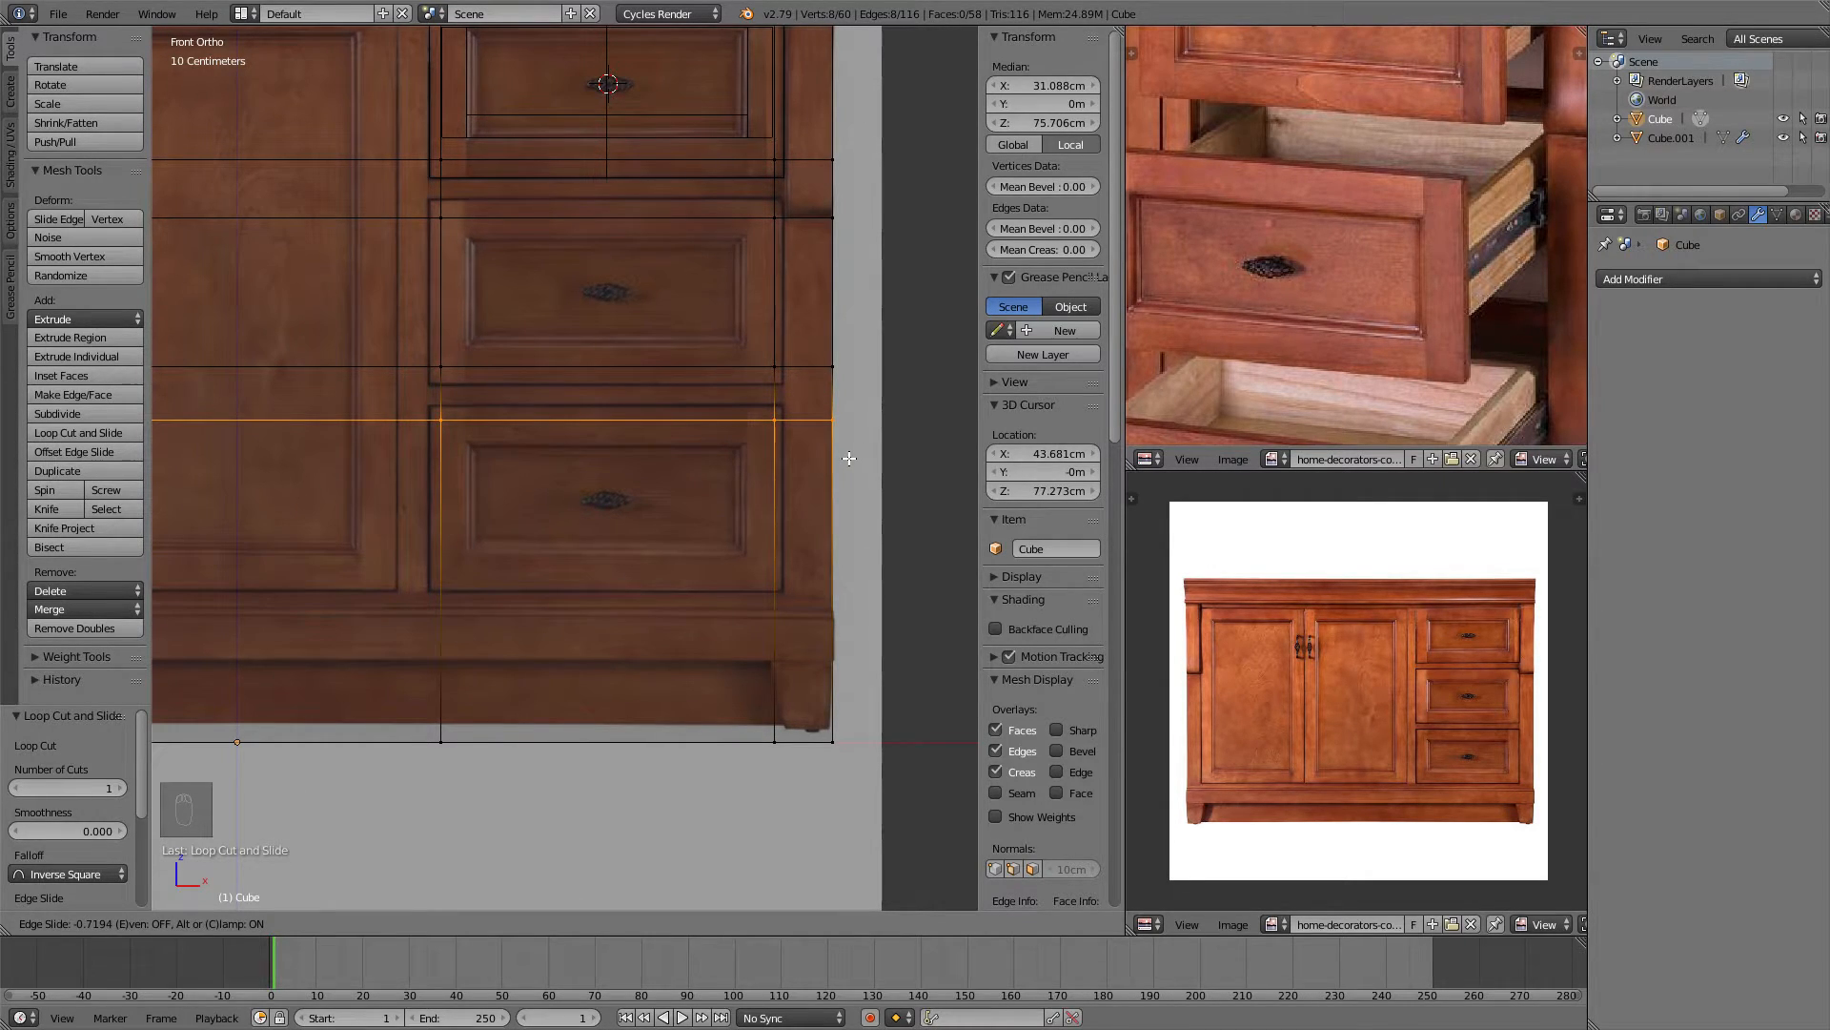
click(849, 458)
key(ctrl+r)
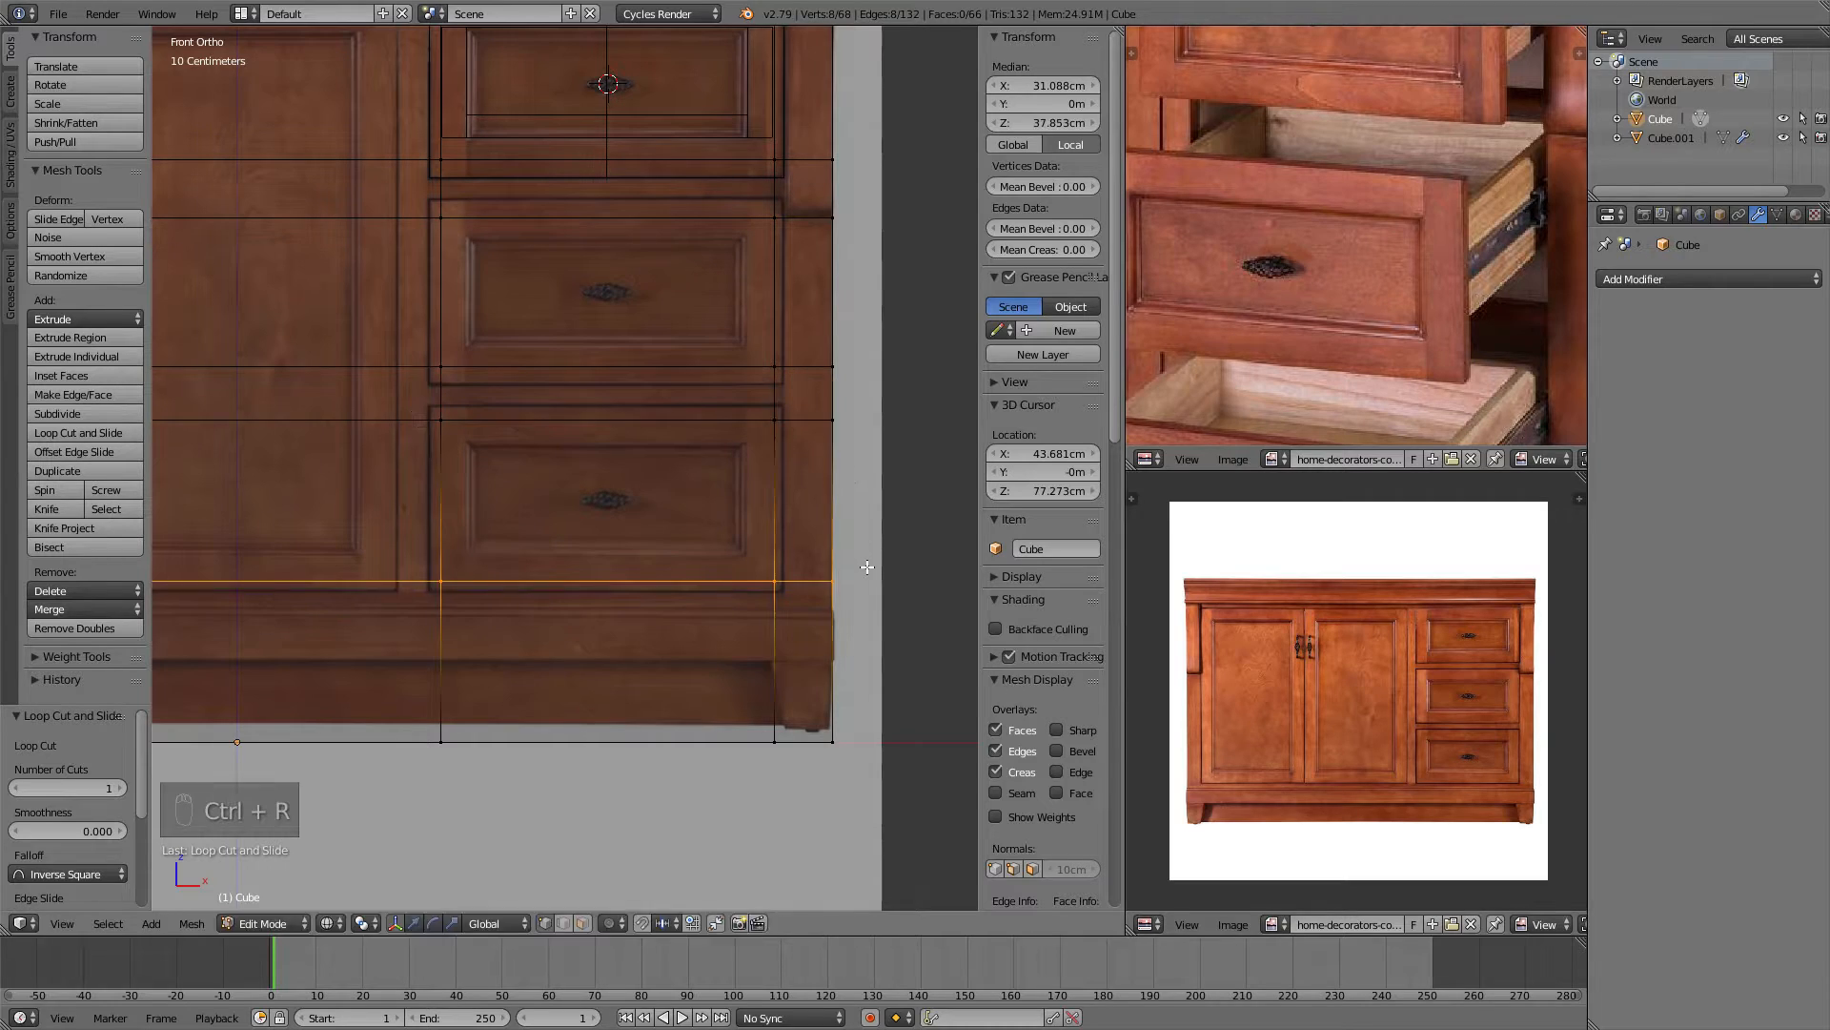
click(859, 560)
click(861, 563)
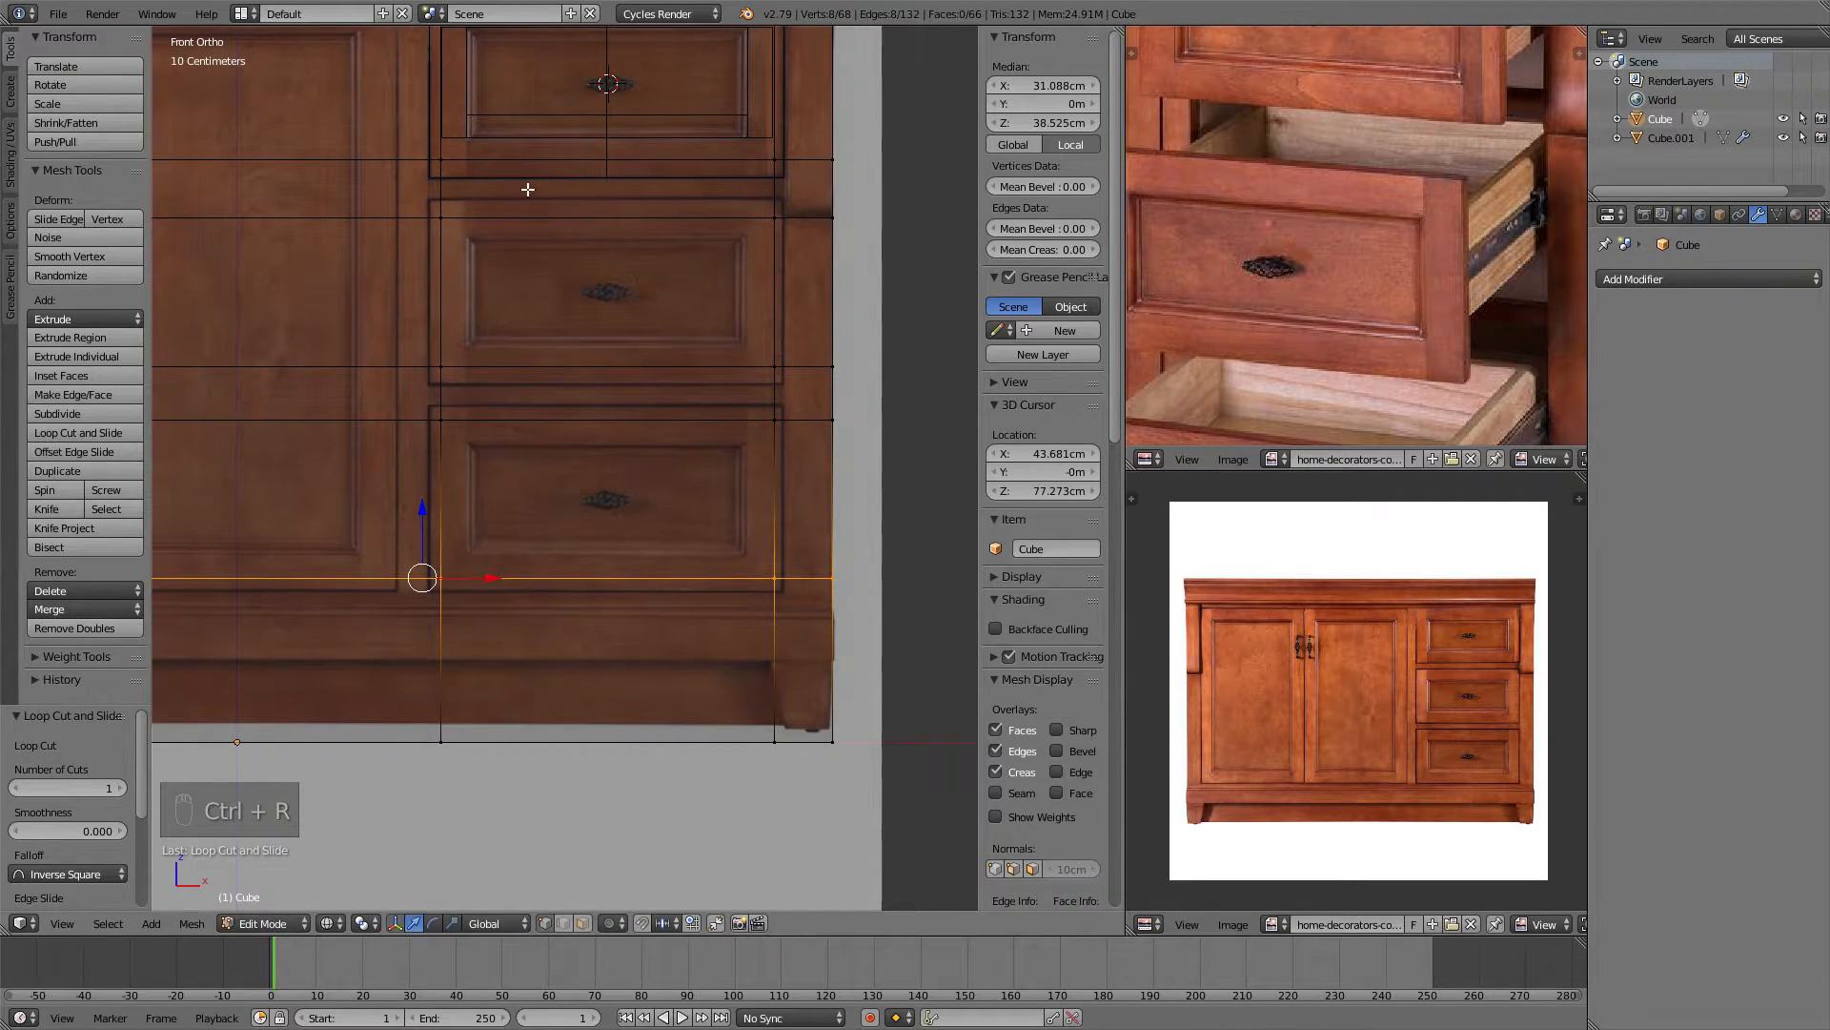
Select the cabinet's front faces behind the middle and lowest drawers in face mode and extrude them inward along Y.
shift+middle_drag(527, 189, 622, 267)
key(Tab)
key(Tab)
click(581, 916)
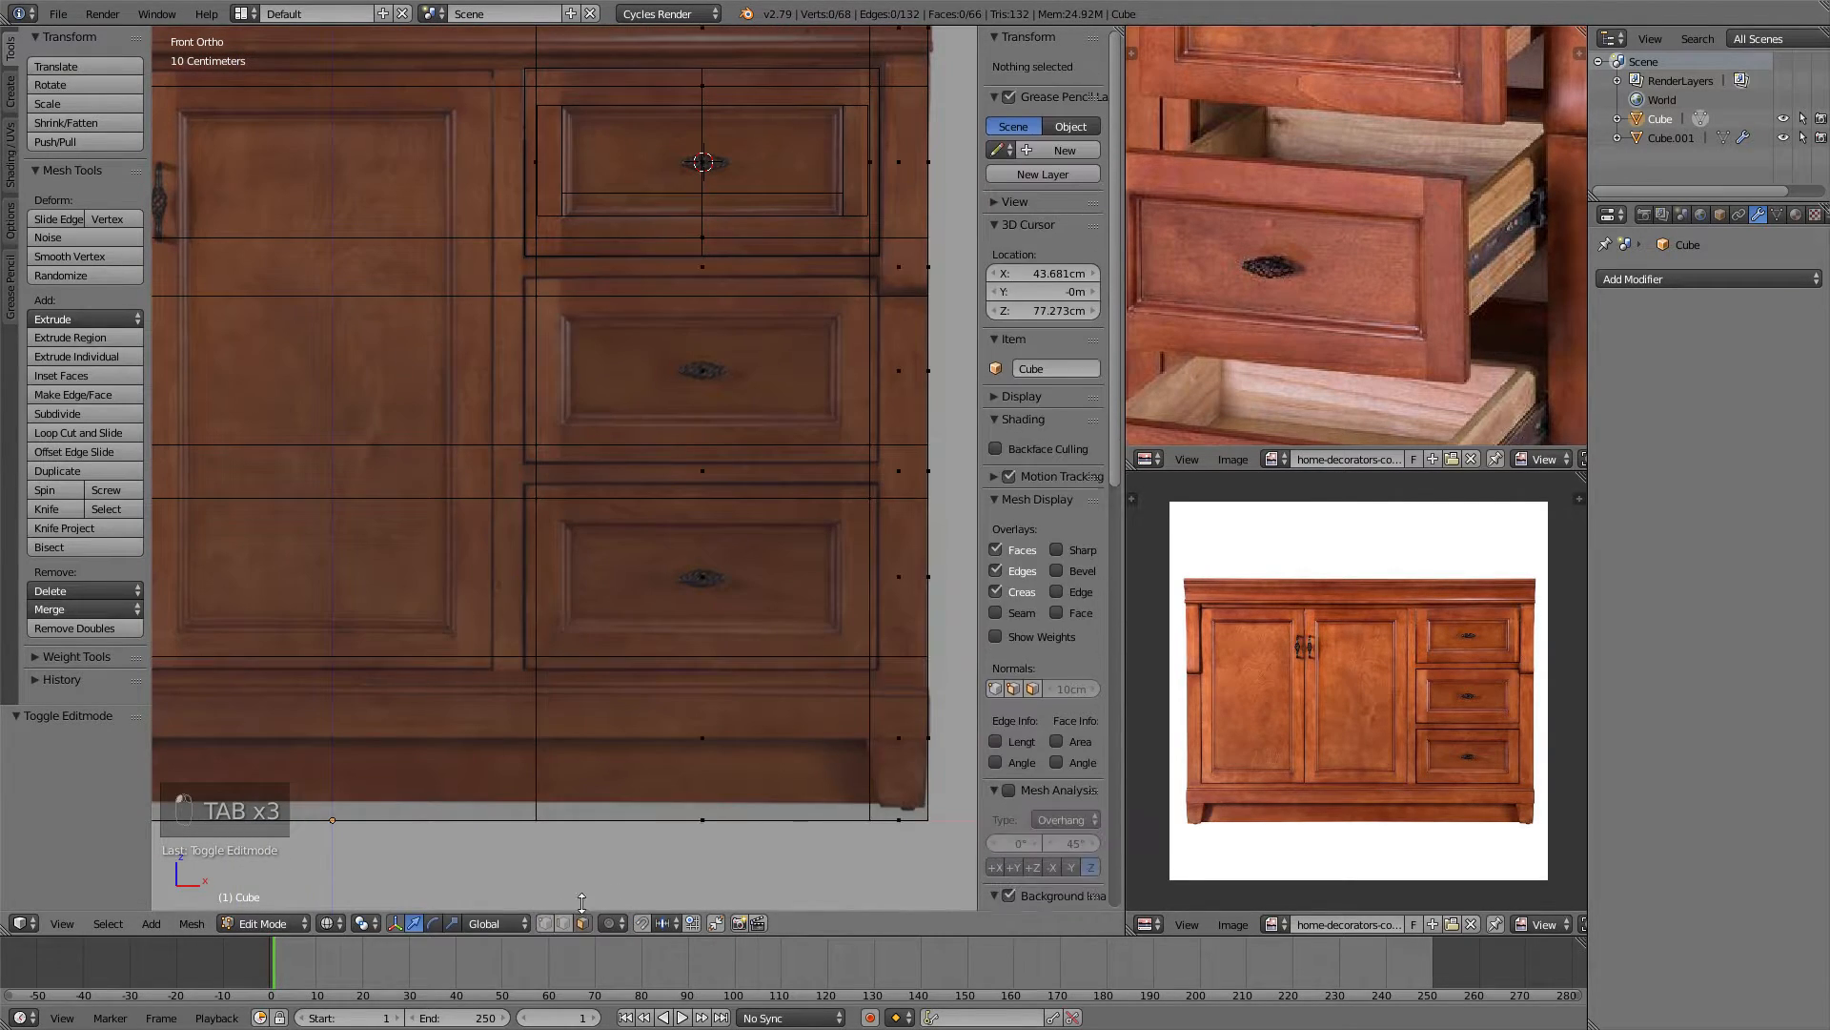
right_click(703, 372)
middle_drag(707, 596, 725, 462)
key(z)
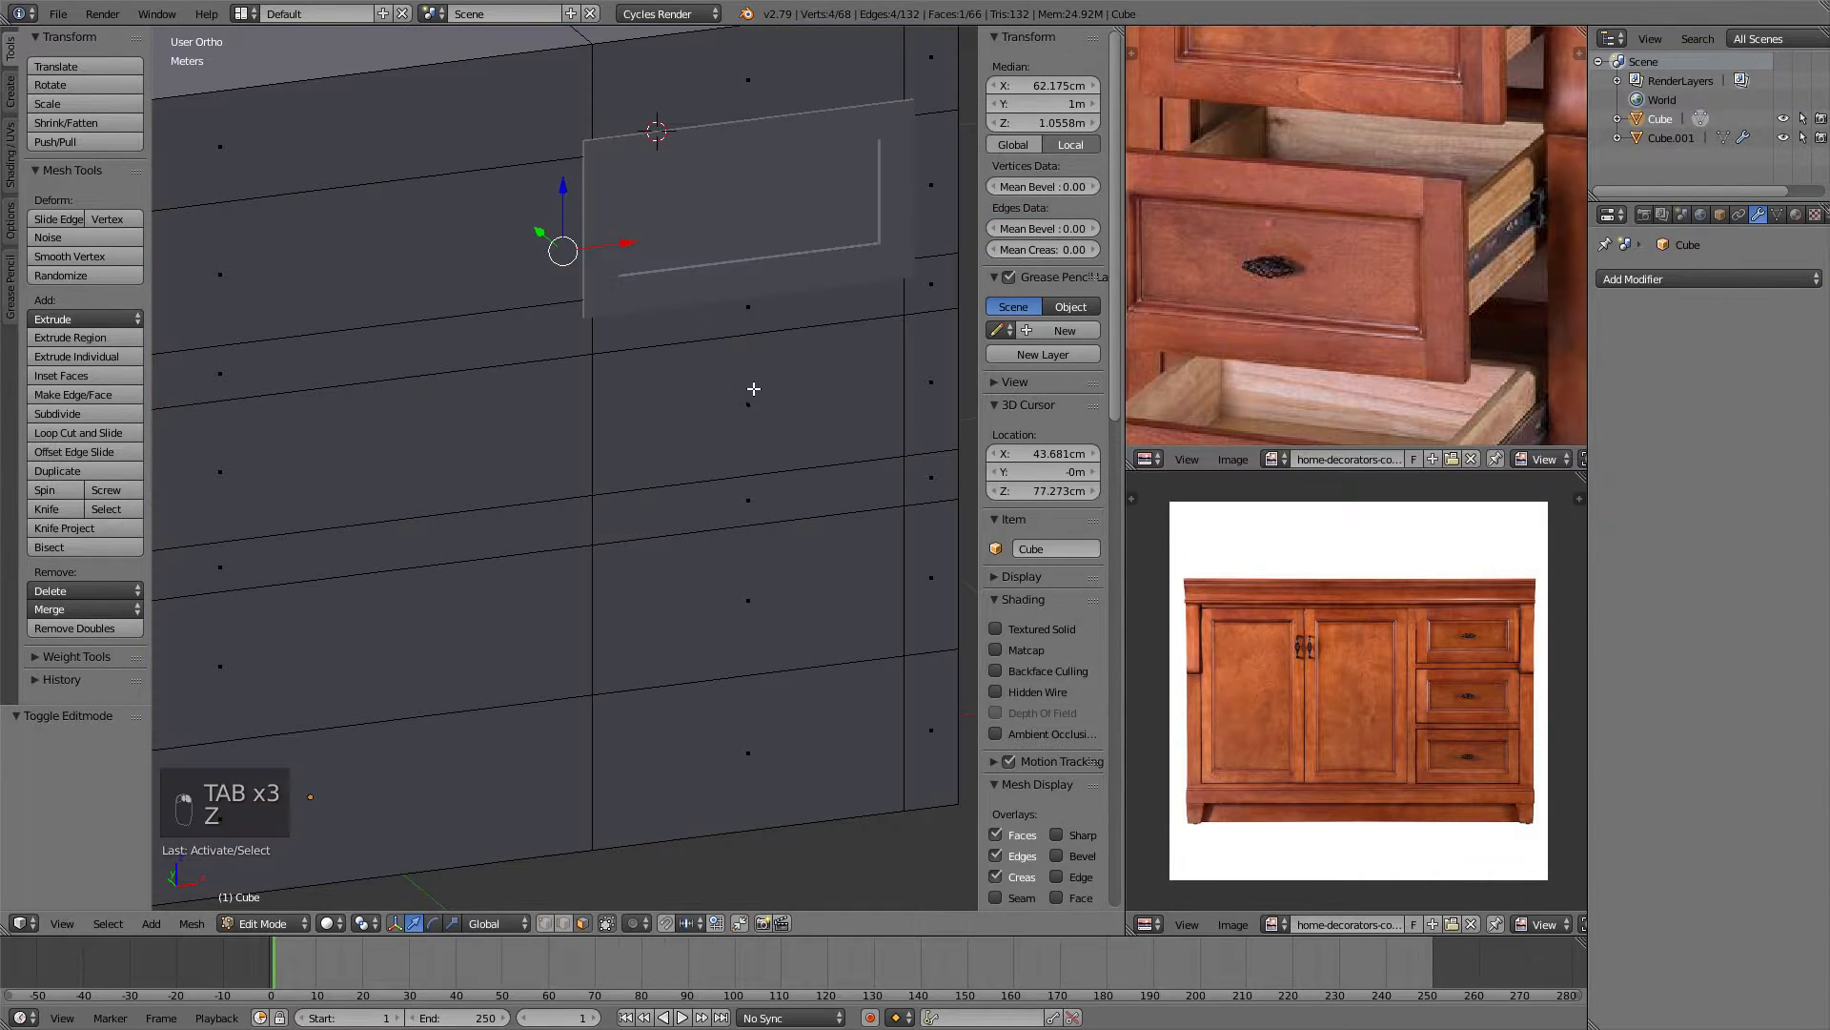
right_click(753, 388)
shift+right_click(757, 592)
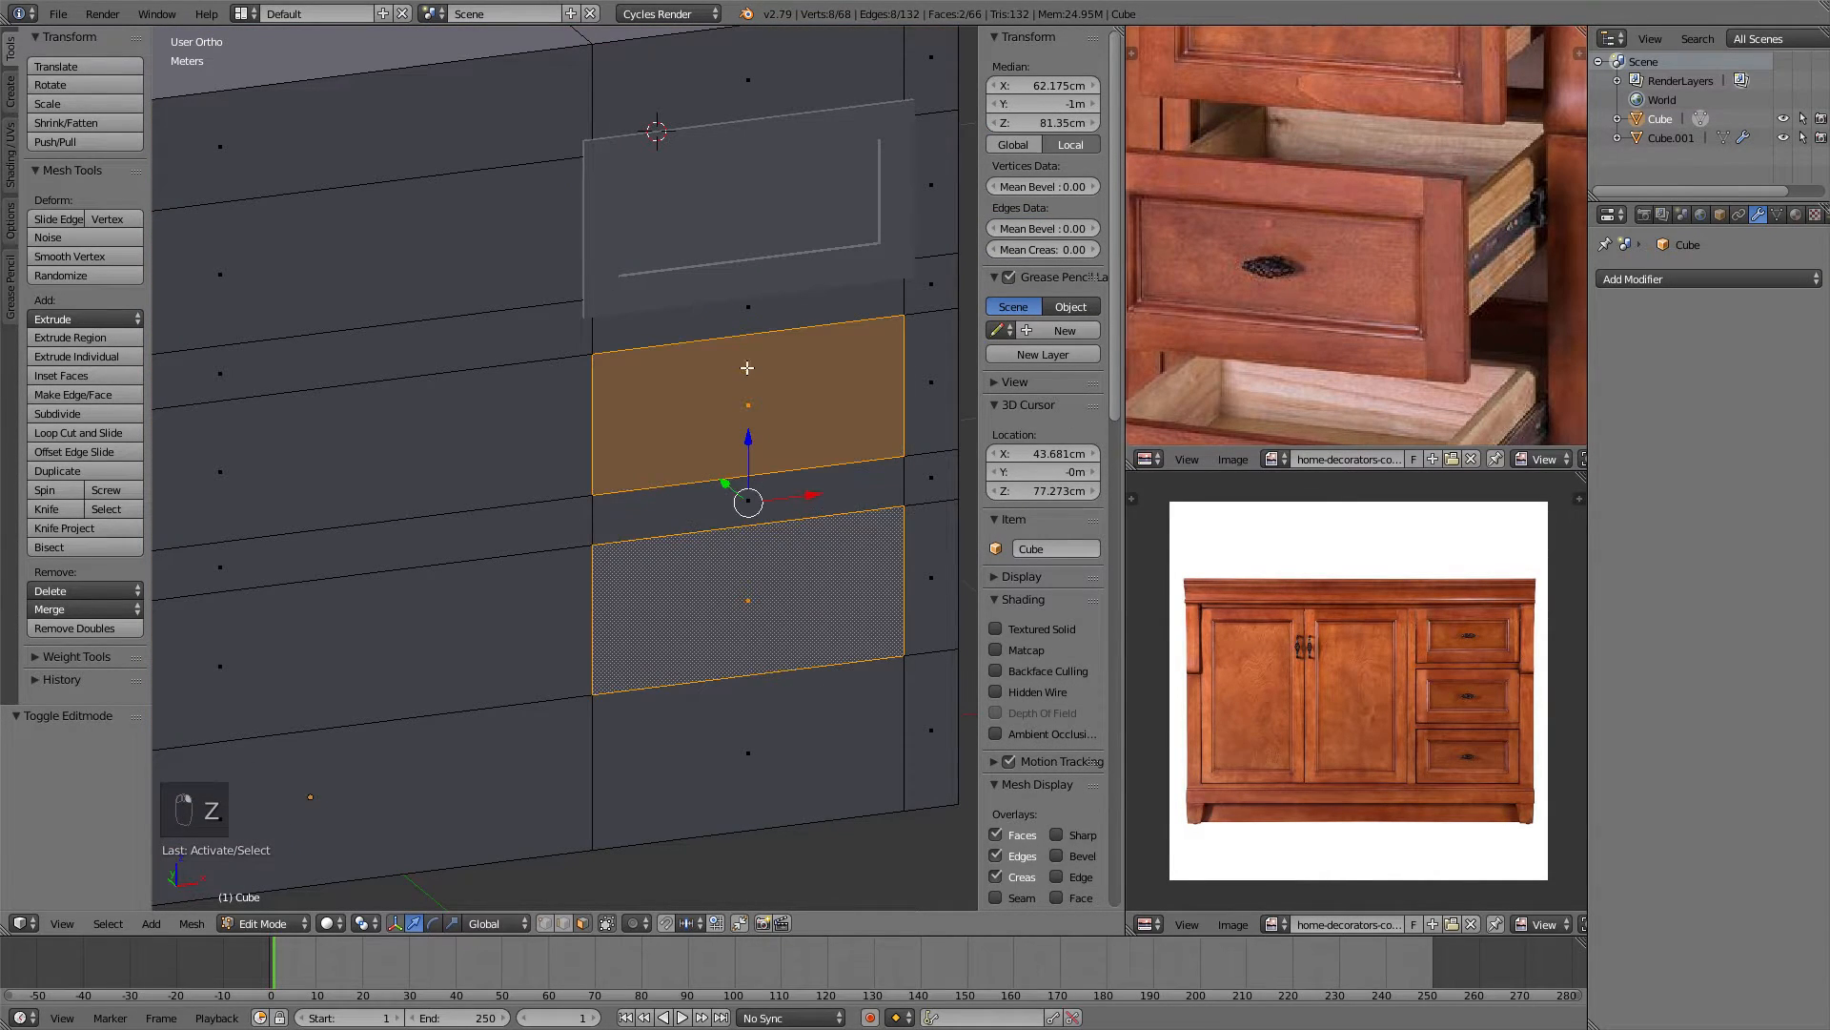
key(KP_7)
key(KP_5)
key(KP_5)
key(KP_5)
key(z)
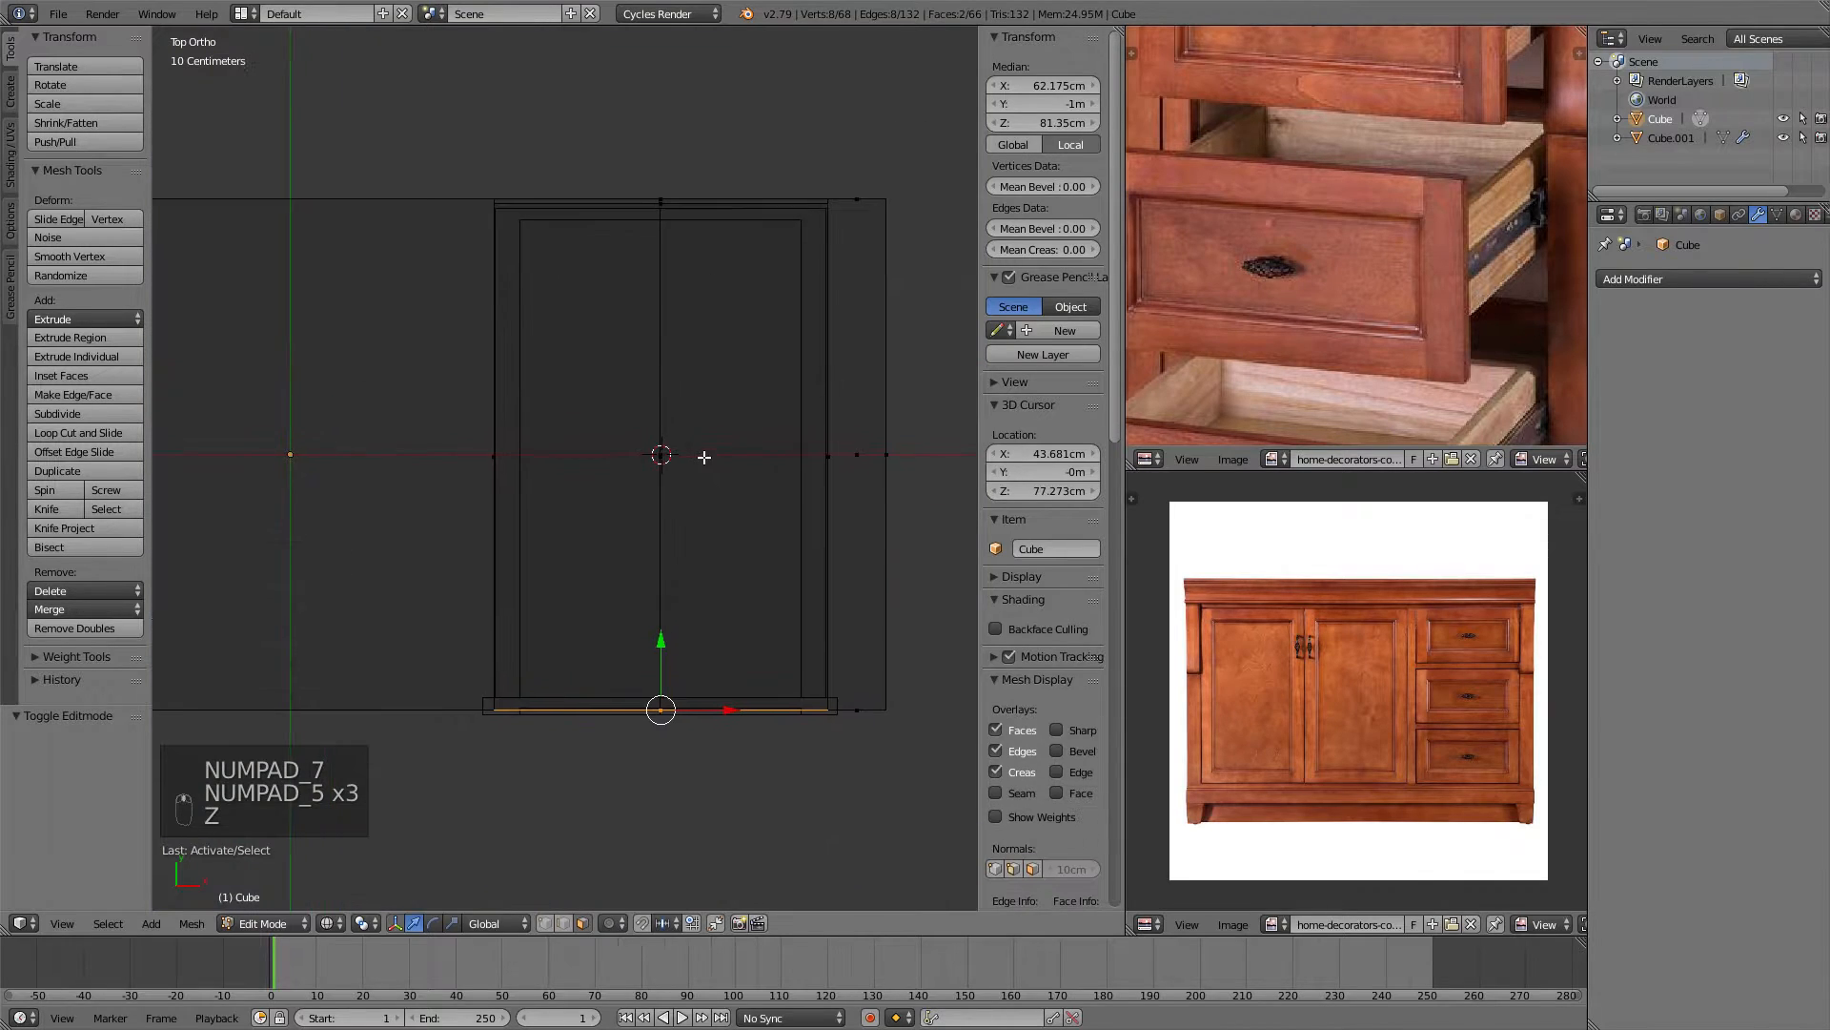
key(e)
click(736, 172)
Move the back faces of the two new cavities further back along Y toward the body's rear, finishing with an 11.7 cm move.
shift+middle_drag(727, 263, 723, 438)
key(g)
key(y)
click(711, 106)
shift+middle_drag(702, 264, 701, 479)
scroll(706, 472, up, 3)
key(g)
key(y)
click(765, 202)
Add the top cavity's back face to the selection with Circle Select, so all three cavity back faces are selected.
middle_drag(539, 396, 718, 314)
scroll(718, 314, up, 4)
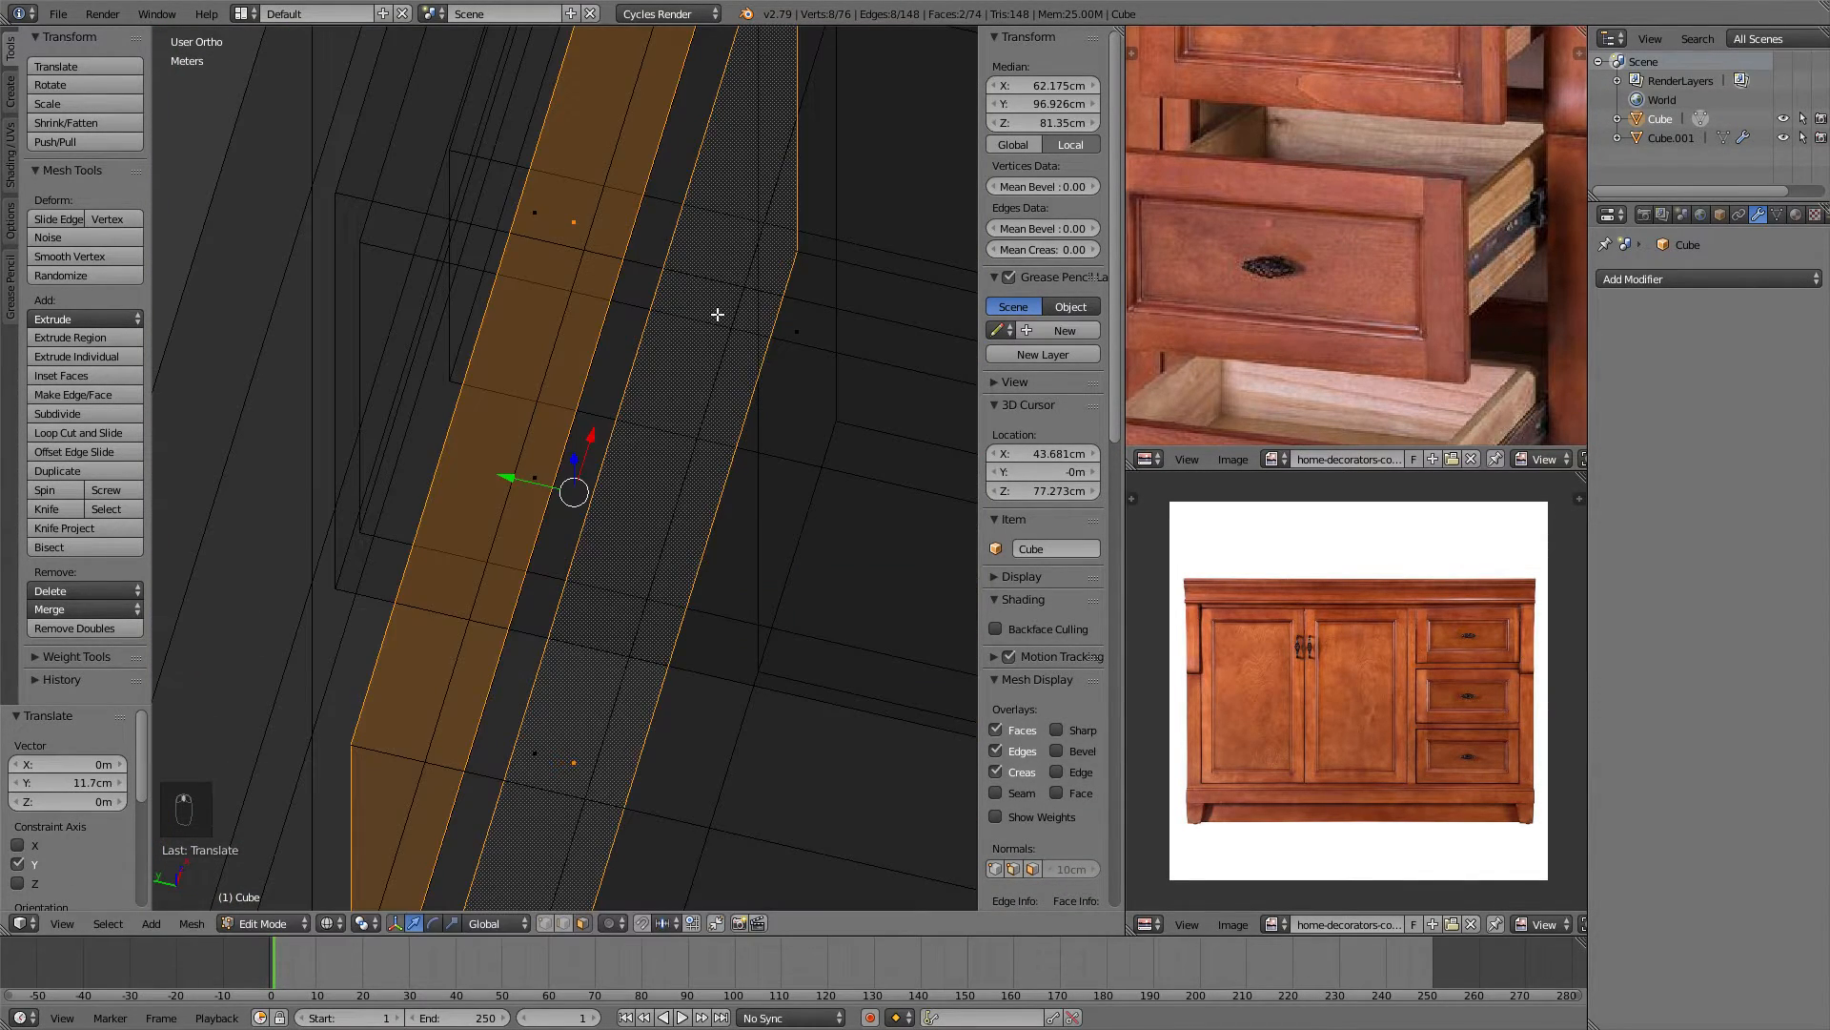
key(KP_7)
scroll(592, 315, up, 3)
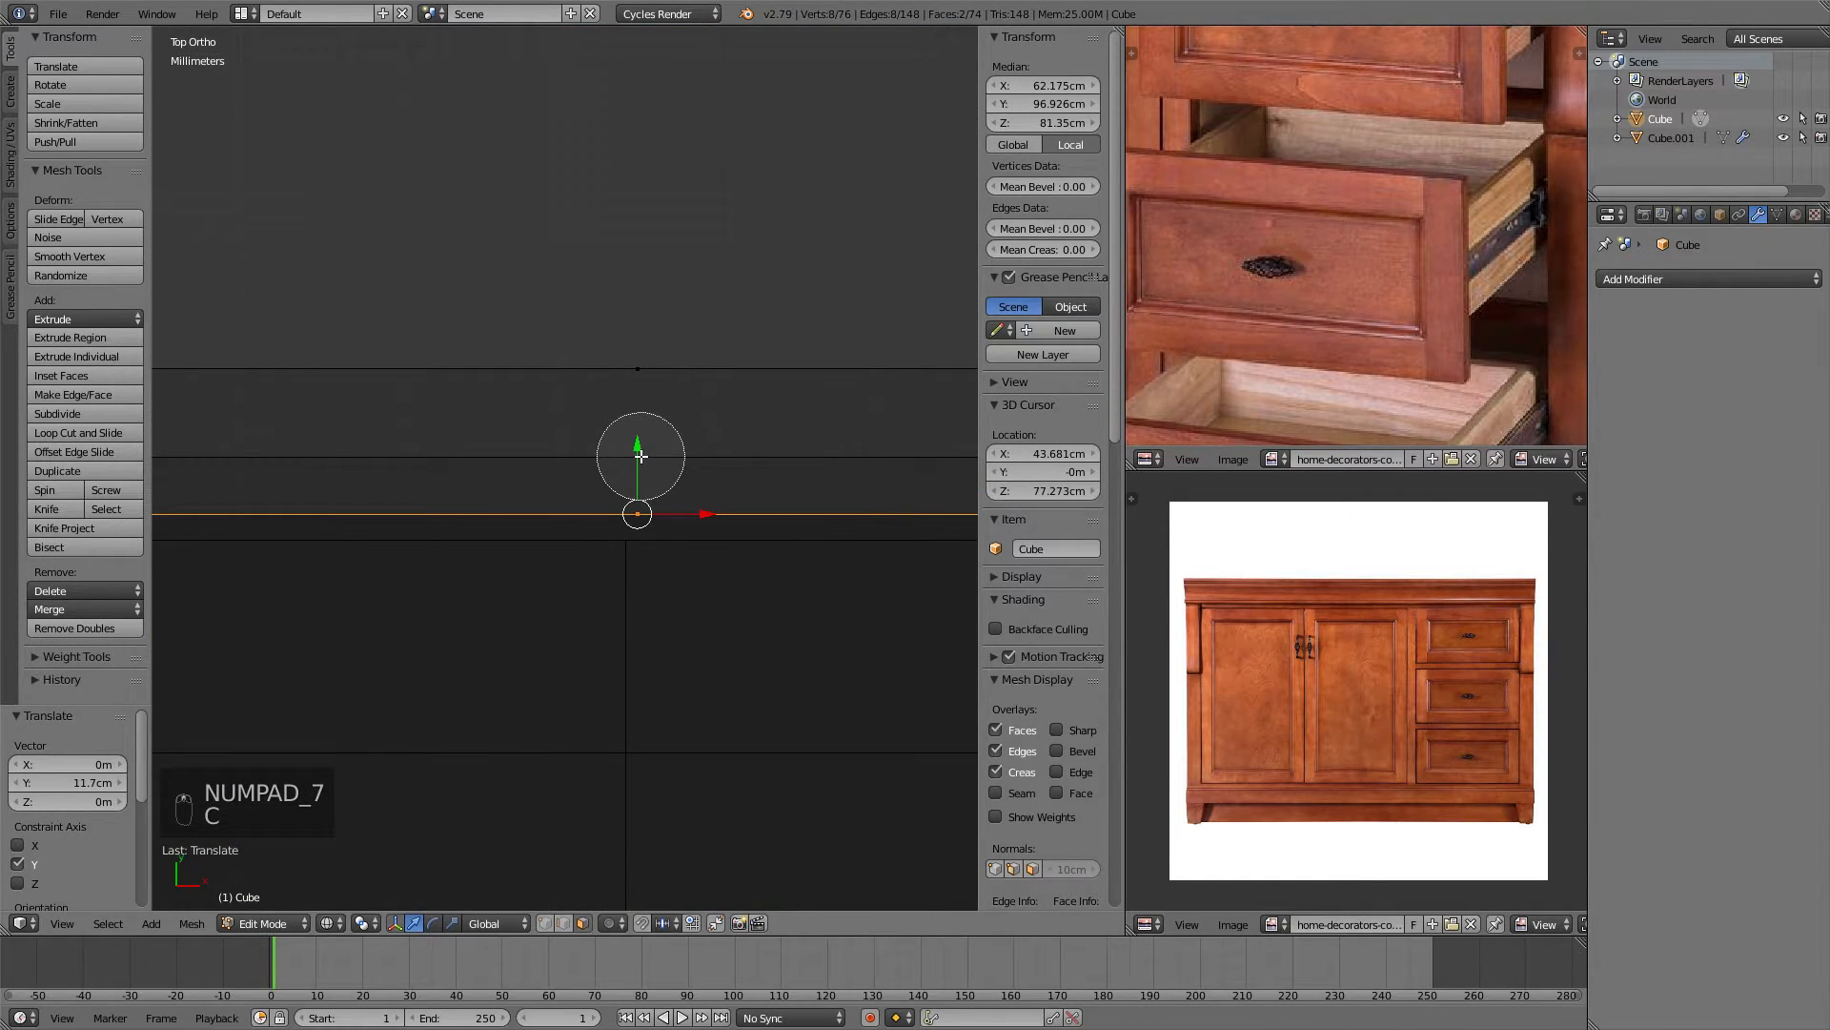
click(639, 451)
right_click(669, 457)
scroll(610, 458, down, 5)
middle_drag(458, 459, 472, 311)
scroll(572, 391, down, 7)
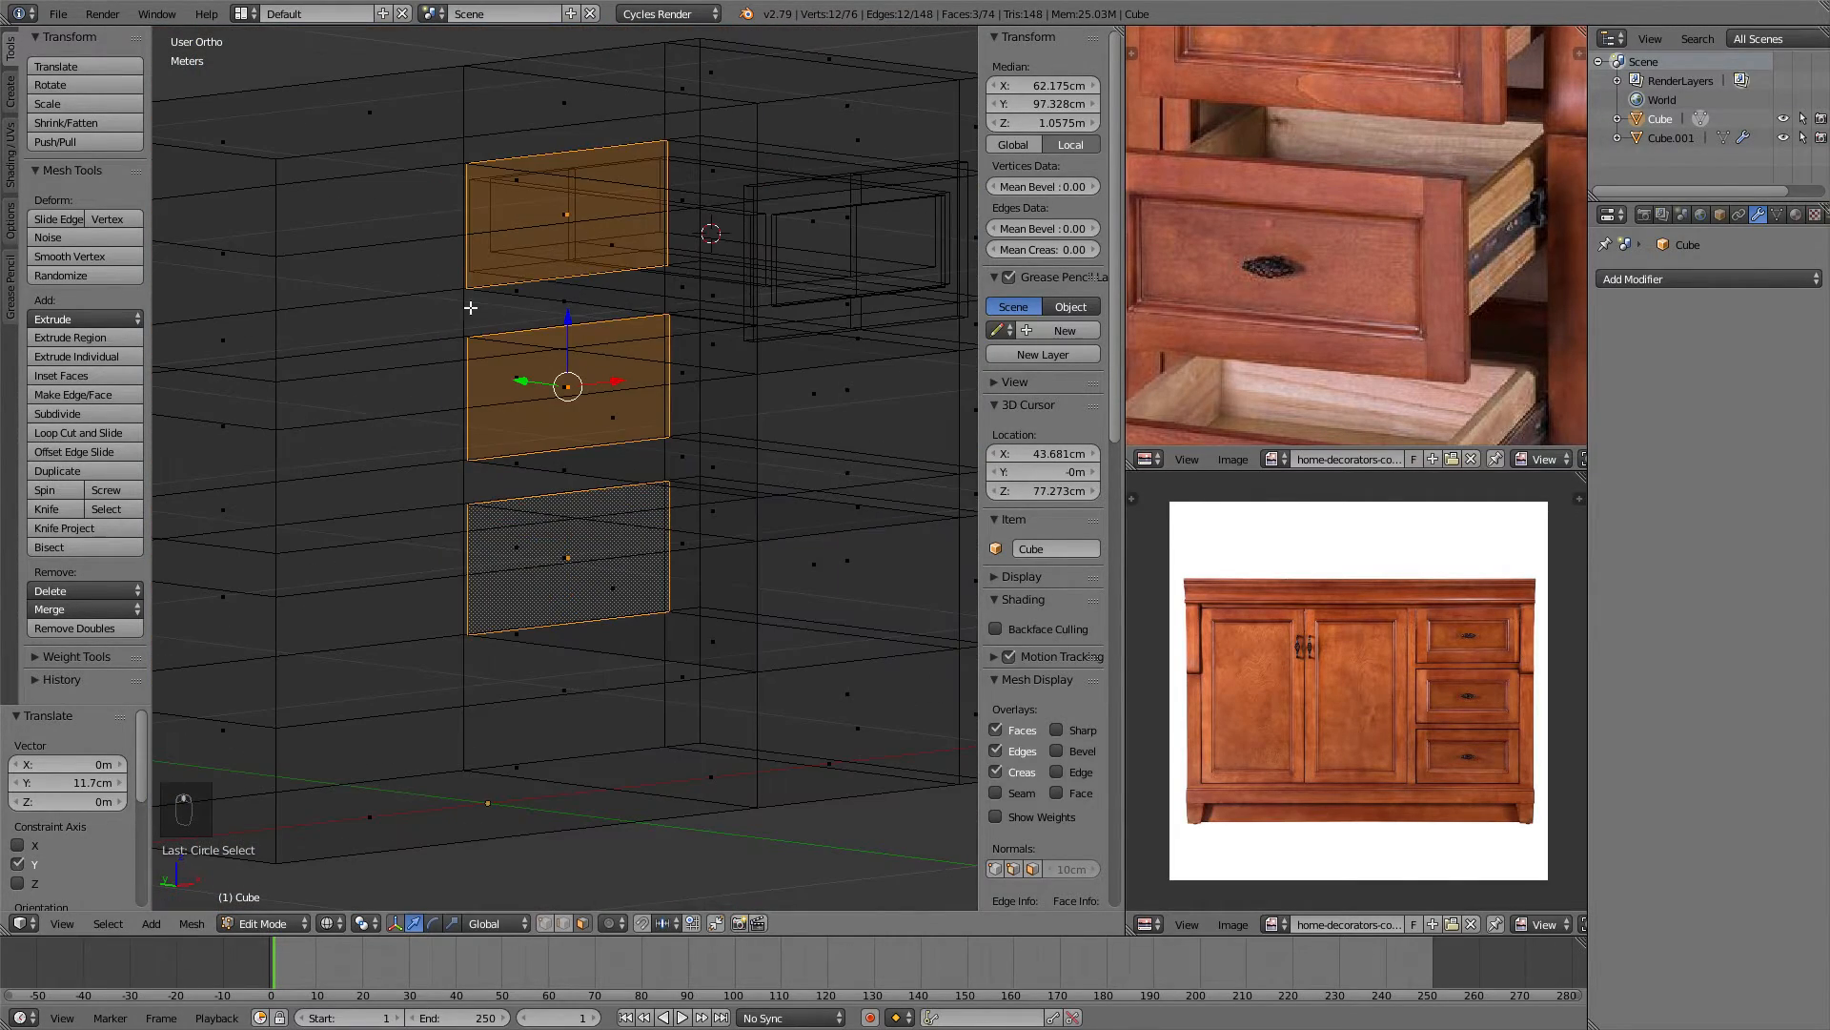
Flatten the three selected cavity back faces onto one plane by scaling them to 0 along Y.
key(KP_7)
scroll(540, 329, up, 6)
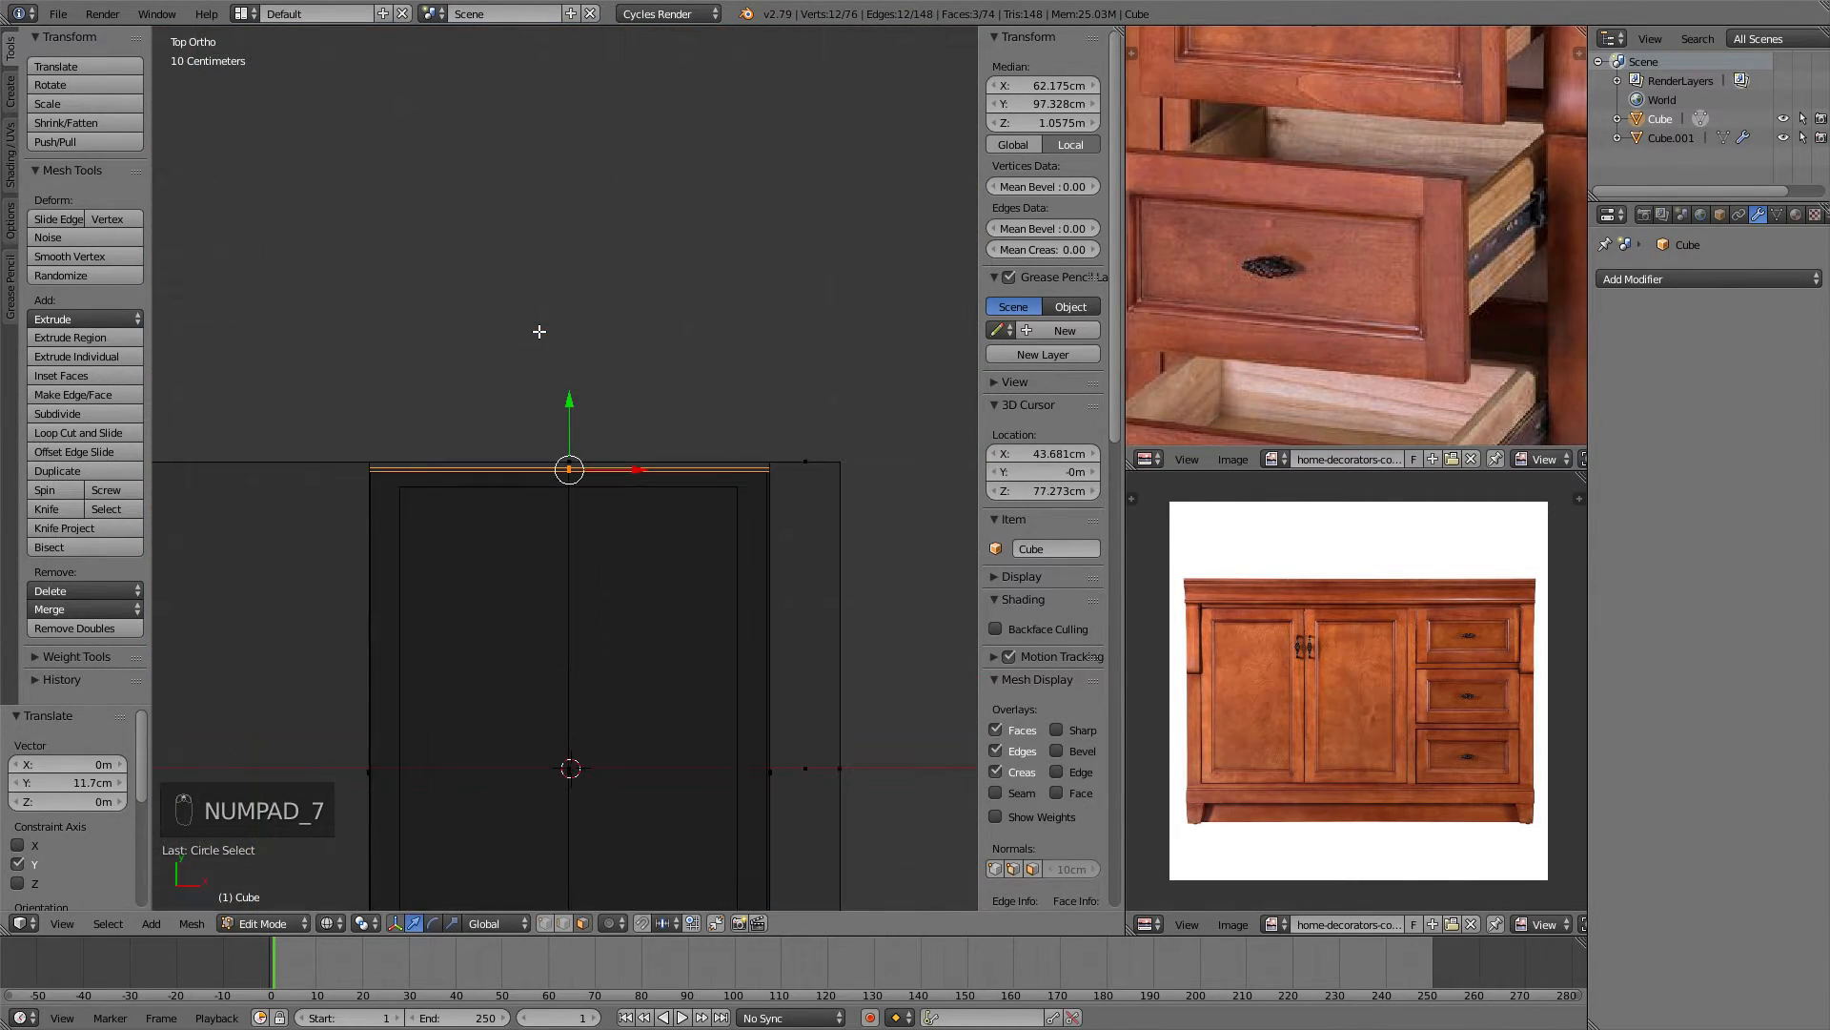
scroll(600, 270, up, 1)
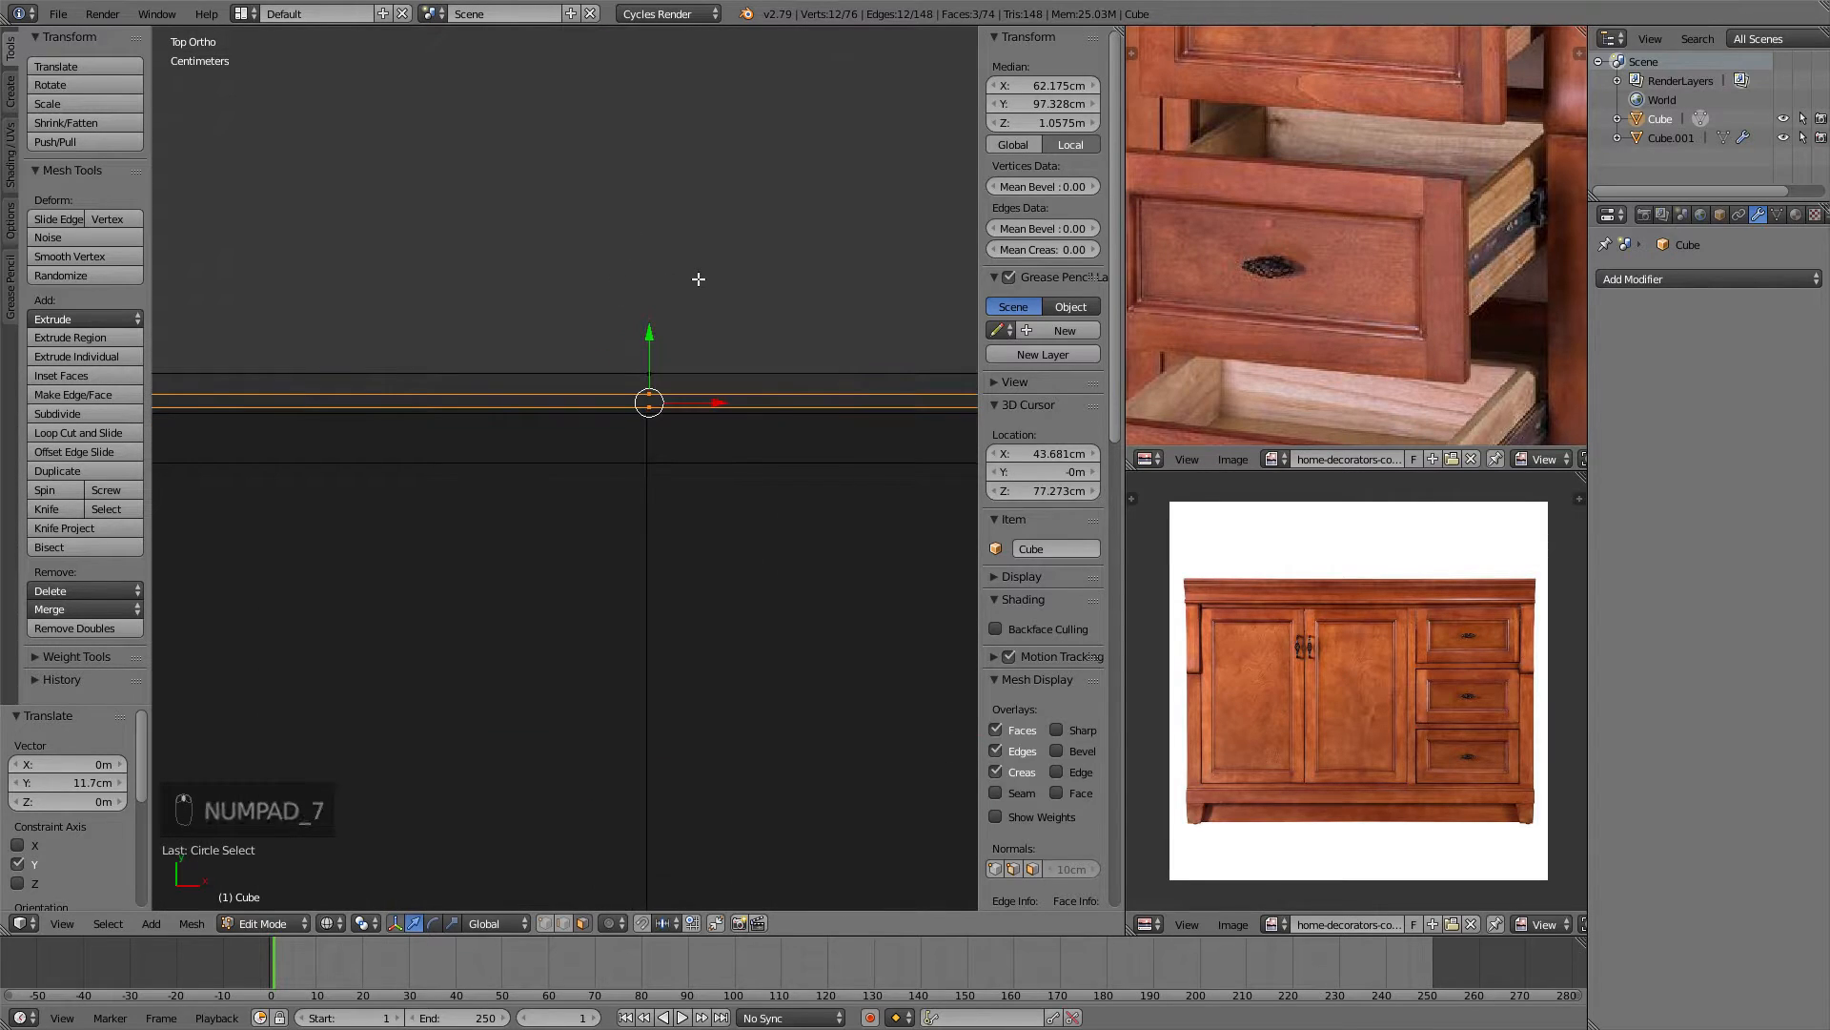
key(s)
key(y)
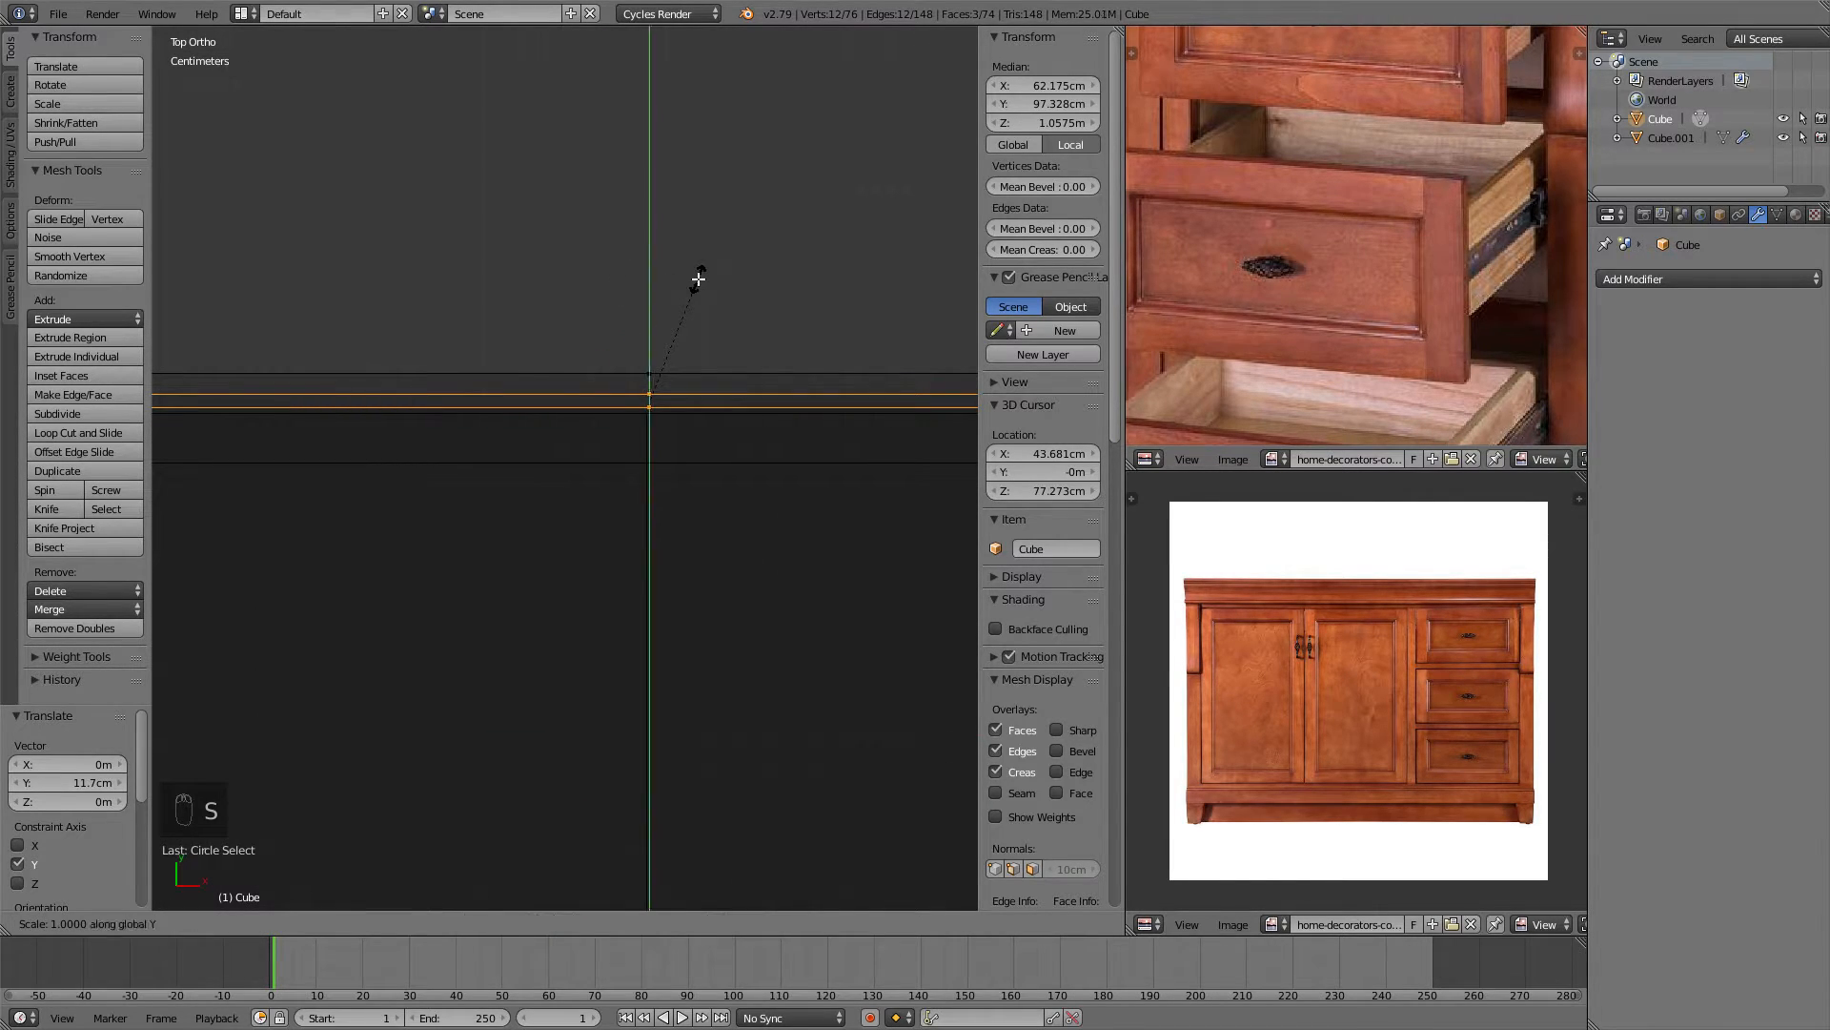
key(0)
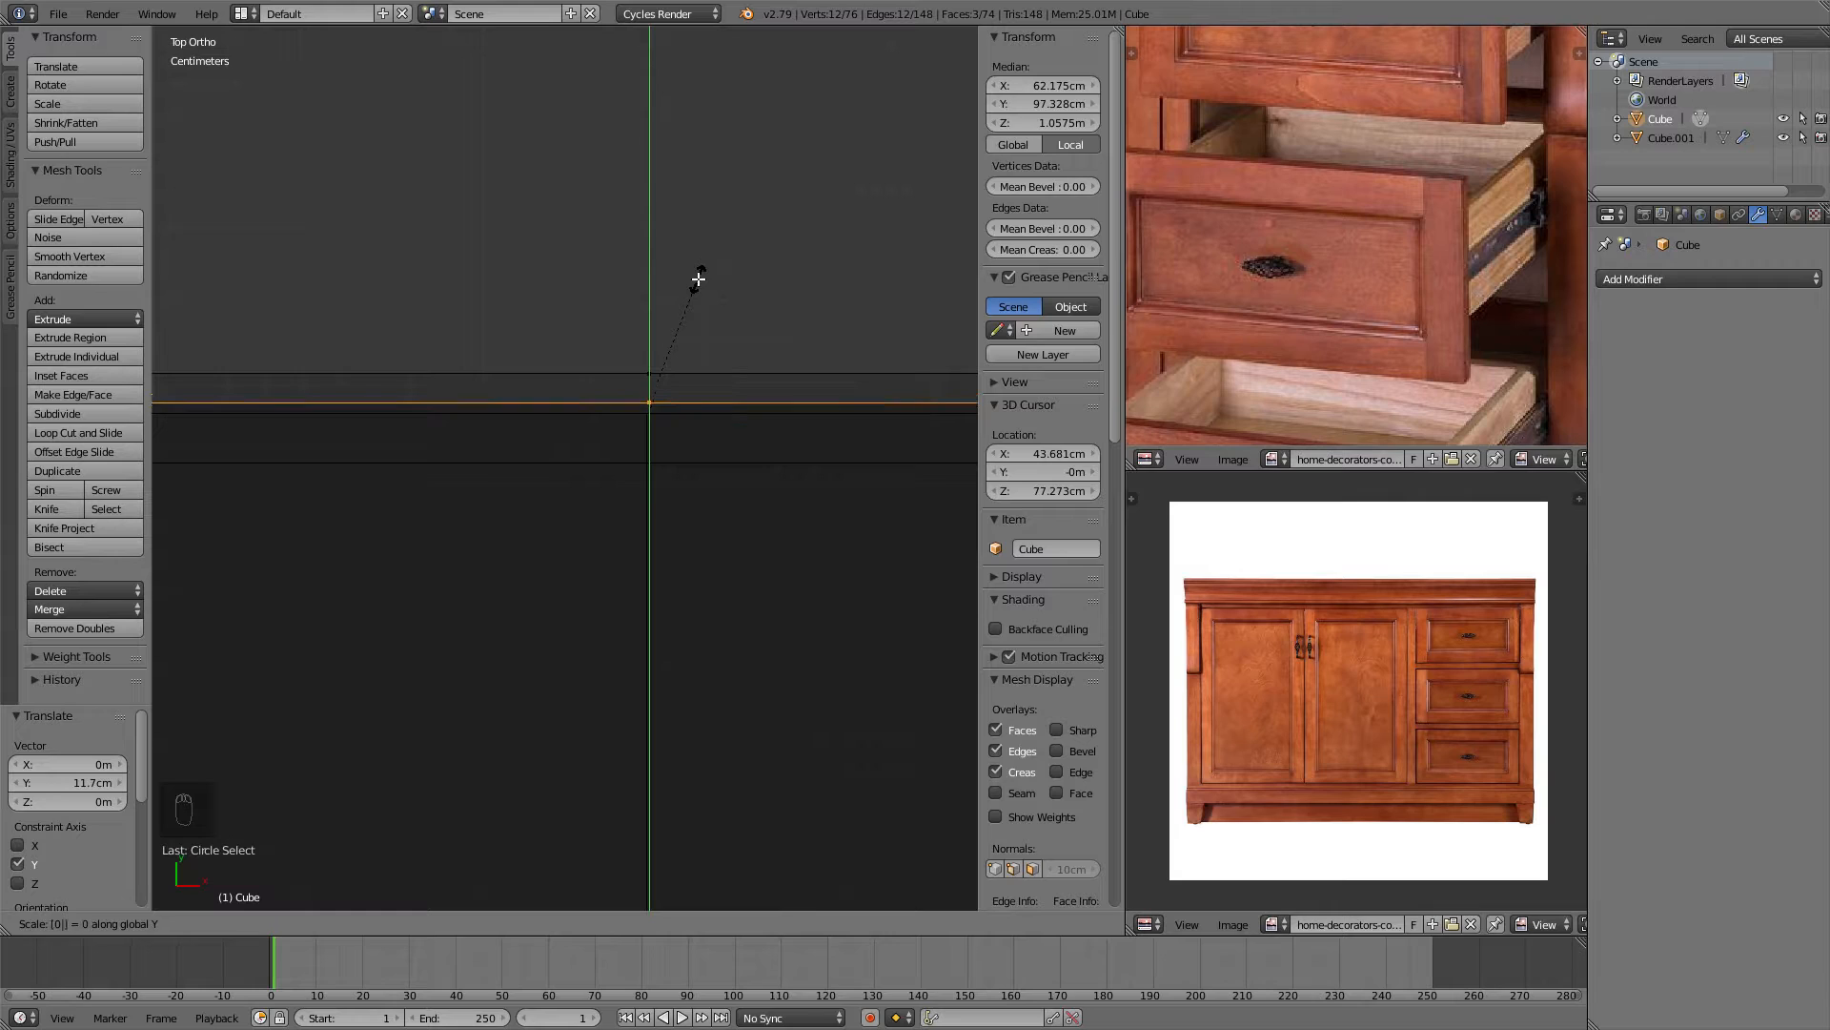
key(Return)
Move the three cavity back faces 3.12 mm further back along Y.
middle_drag(436, 459, 607, 259)
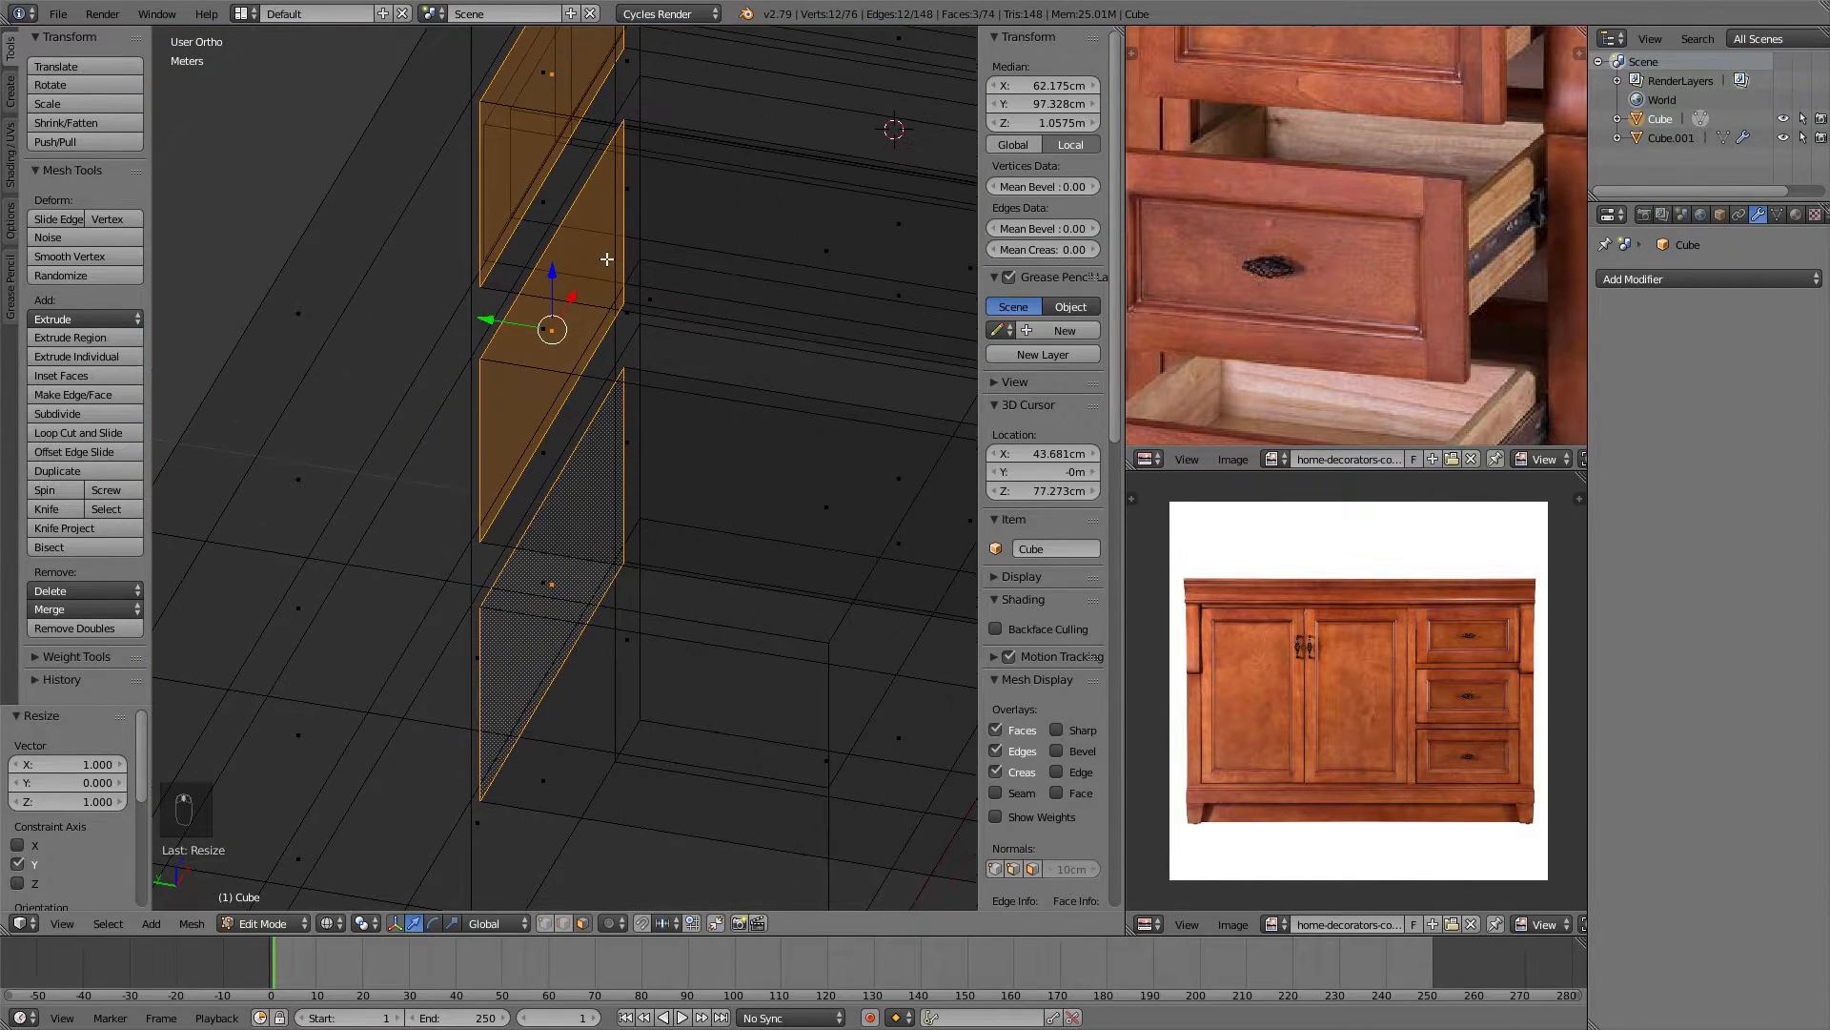
scroll(581, 225, down, 2)
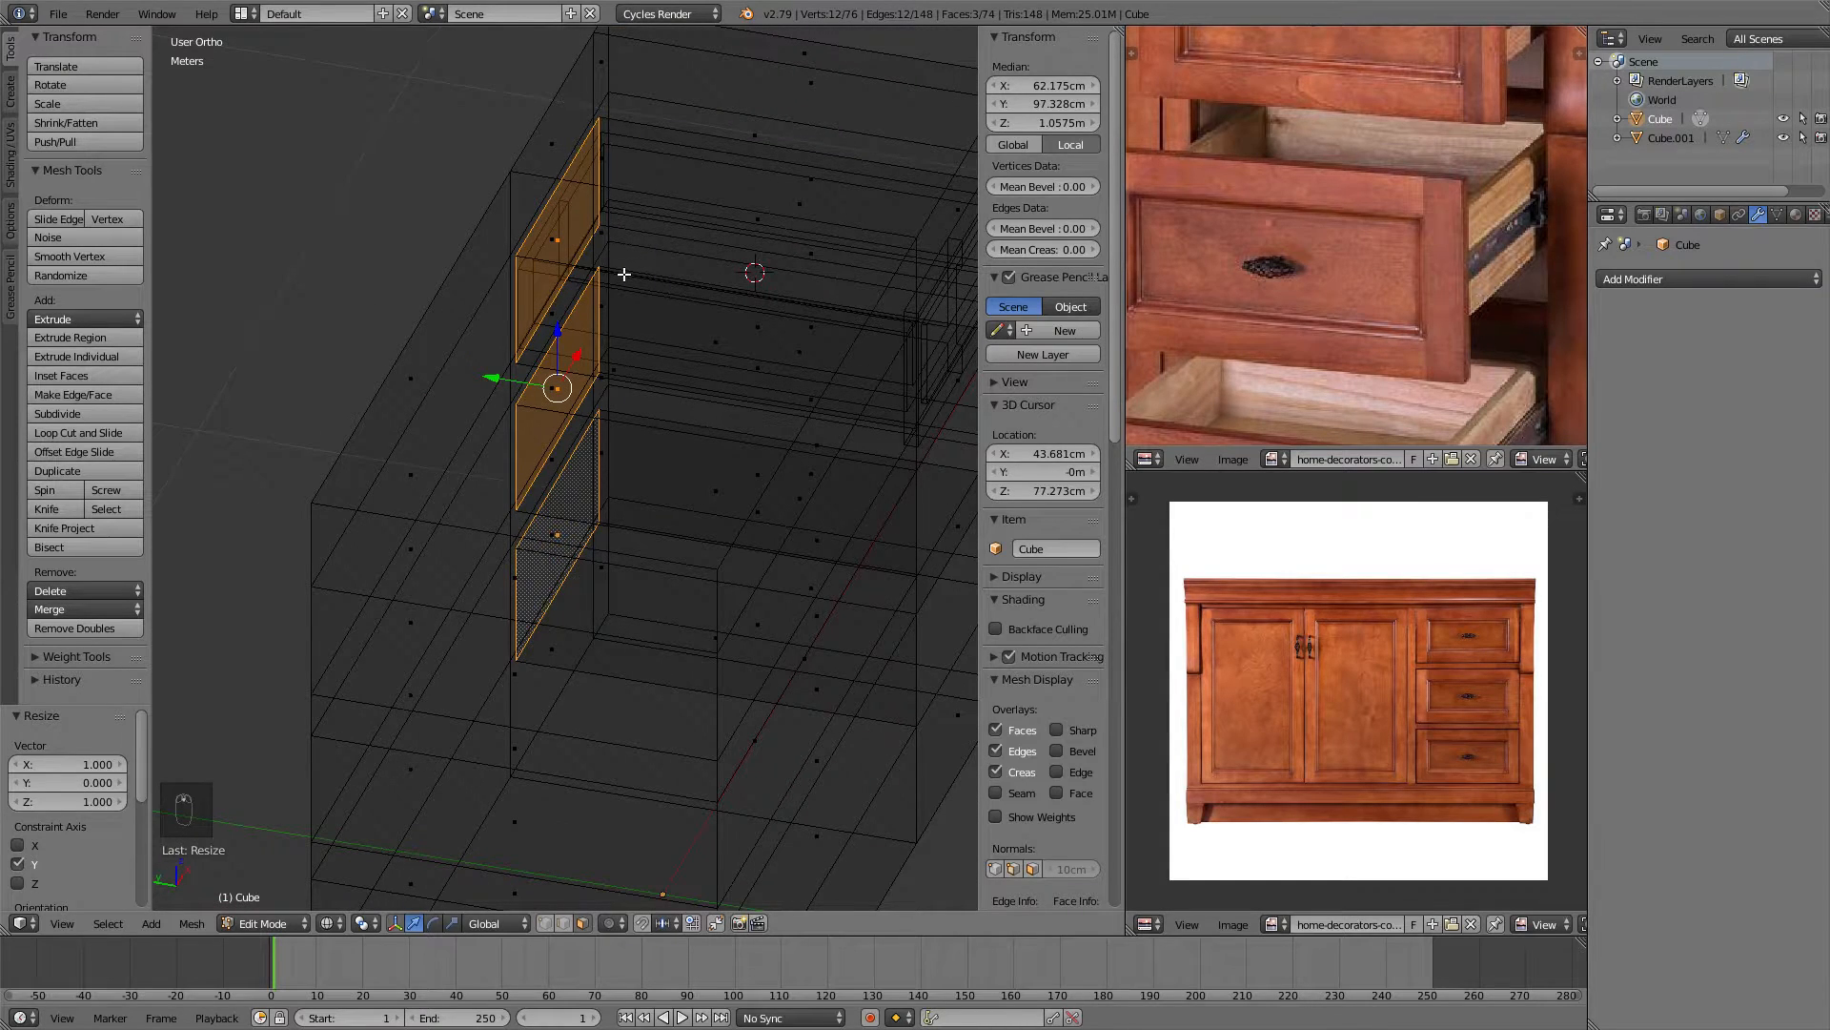
shift+middle_drag(624, 274, 629, 313)
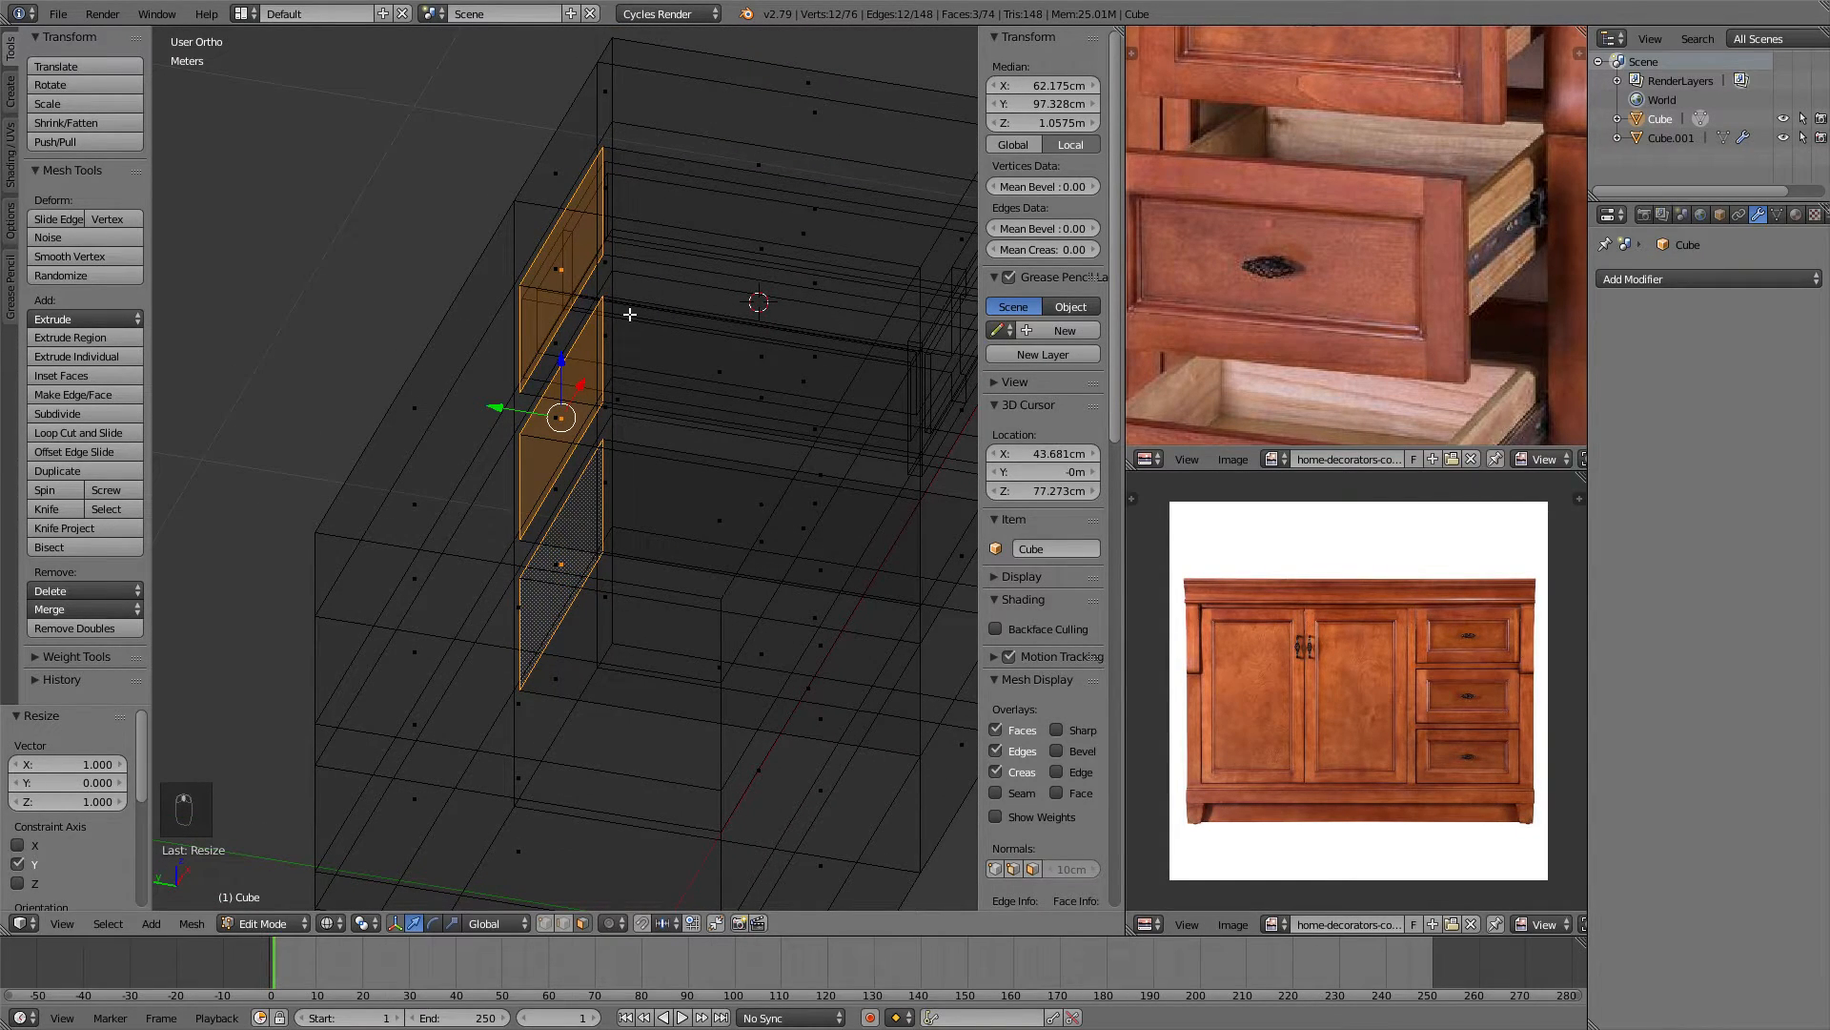
middle_drag(629, 314, 654, 332)
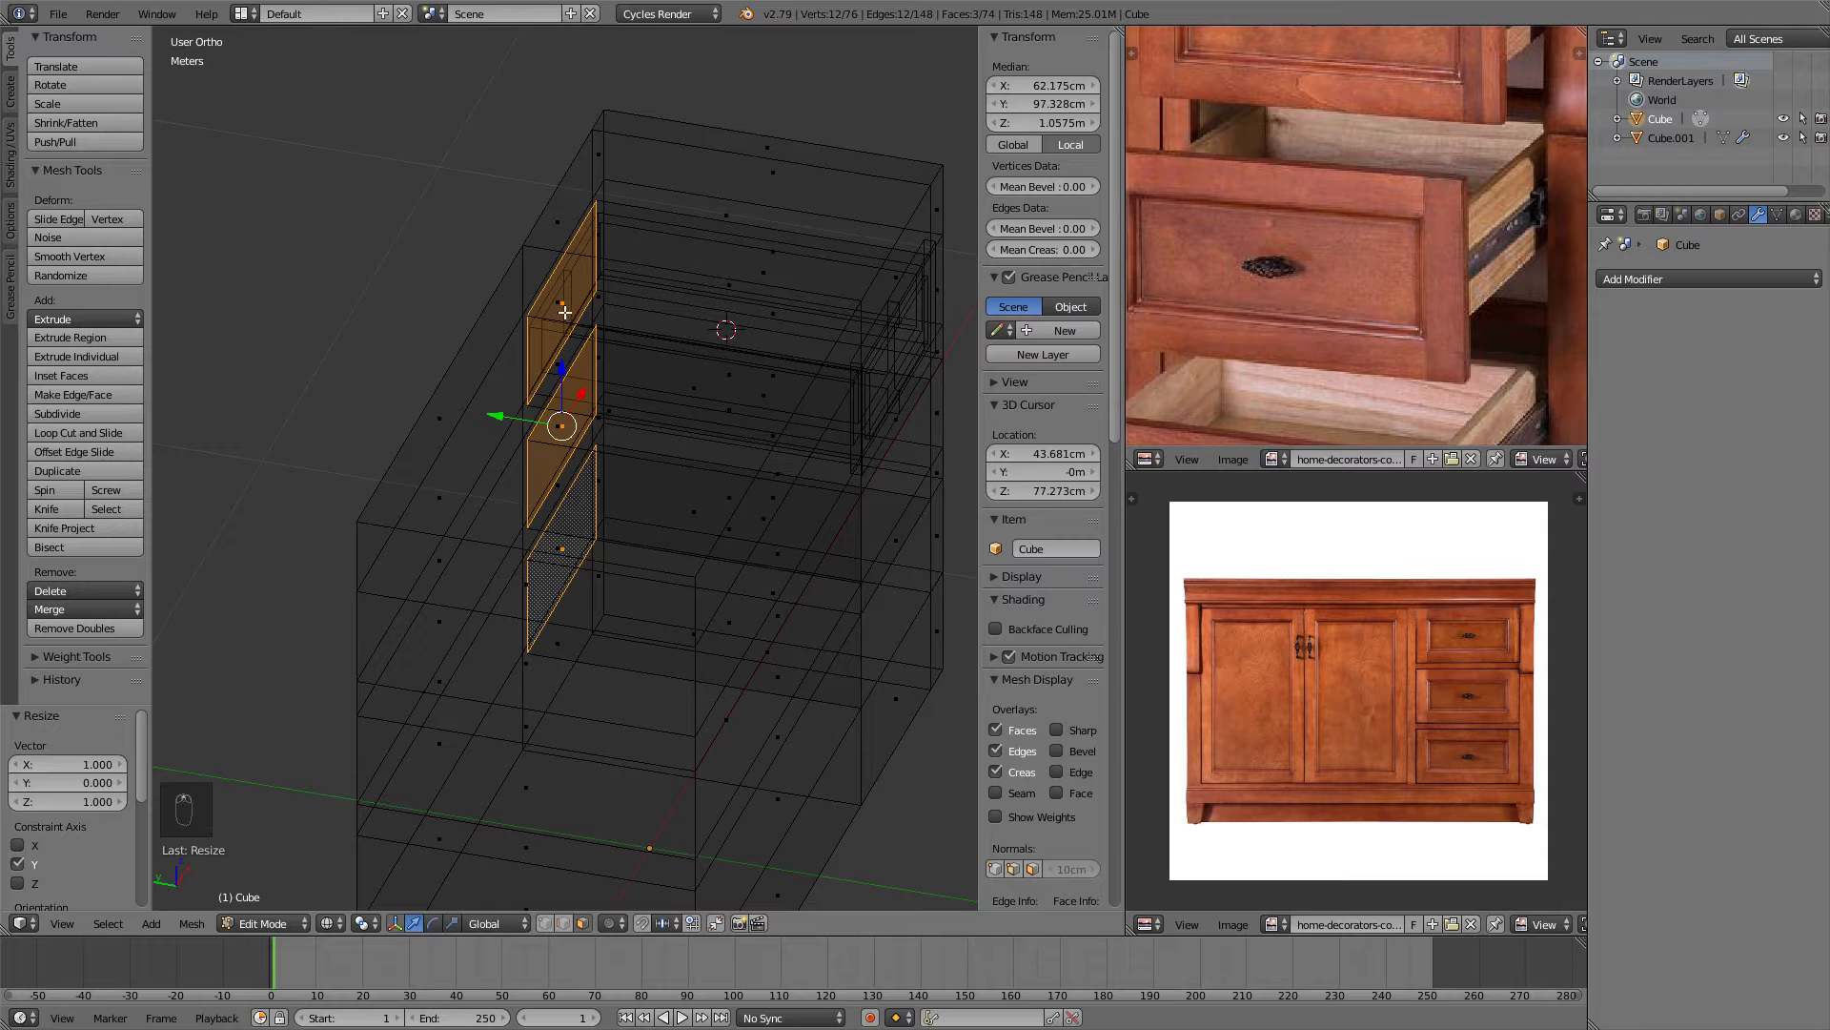
key(KP_7)
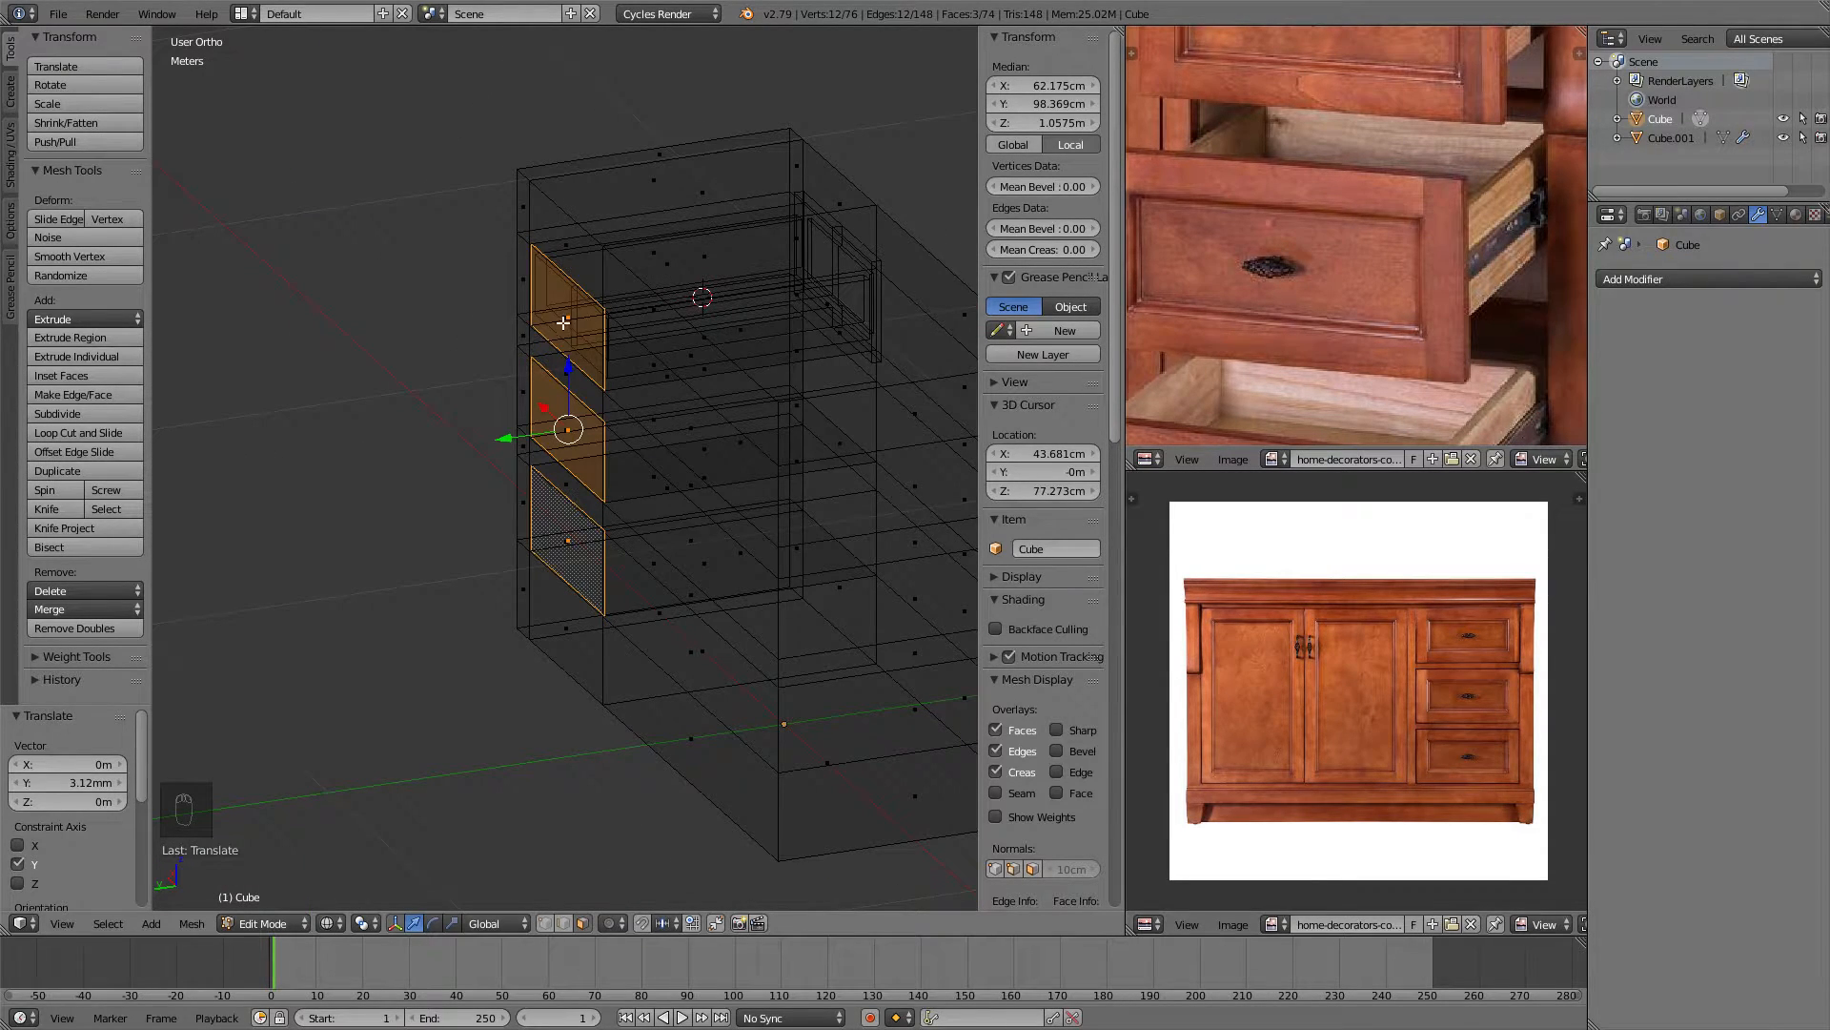
Return to Object Mode and examine the three drawer cavities in solid and wireframe shading, ending in the front orthographic view.
key(Tab)
mouse_move(763, 323)
middle_down()
mouse_move(654, 279)
mouse_move(520, 351)
mouse_move(723, 319)
middle_up()
key(z)
scroll(641, 365, up, 5)
key(KP_5)
key(z)
key(KP_1)
key(KP_5)
key(z)
key(z)
key(z)
scroll(599, 284, up, 4)
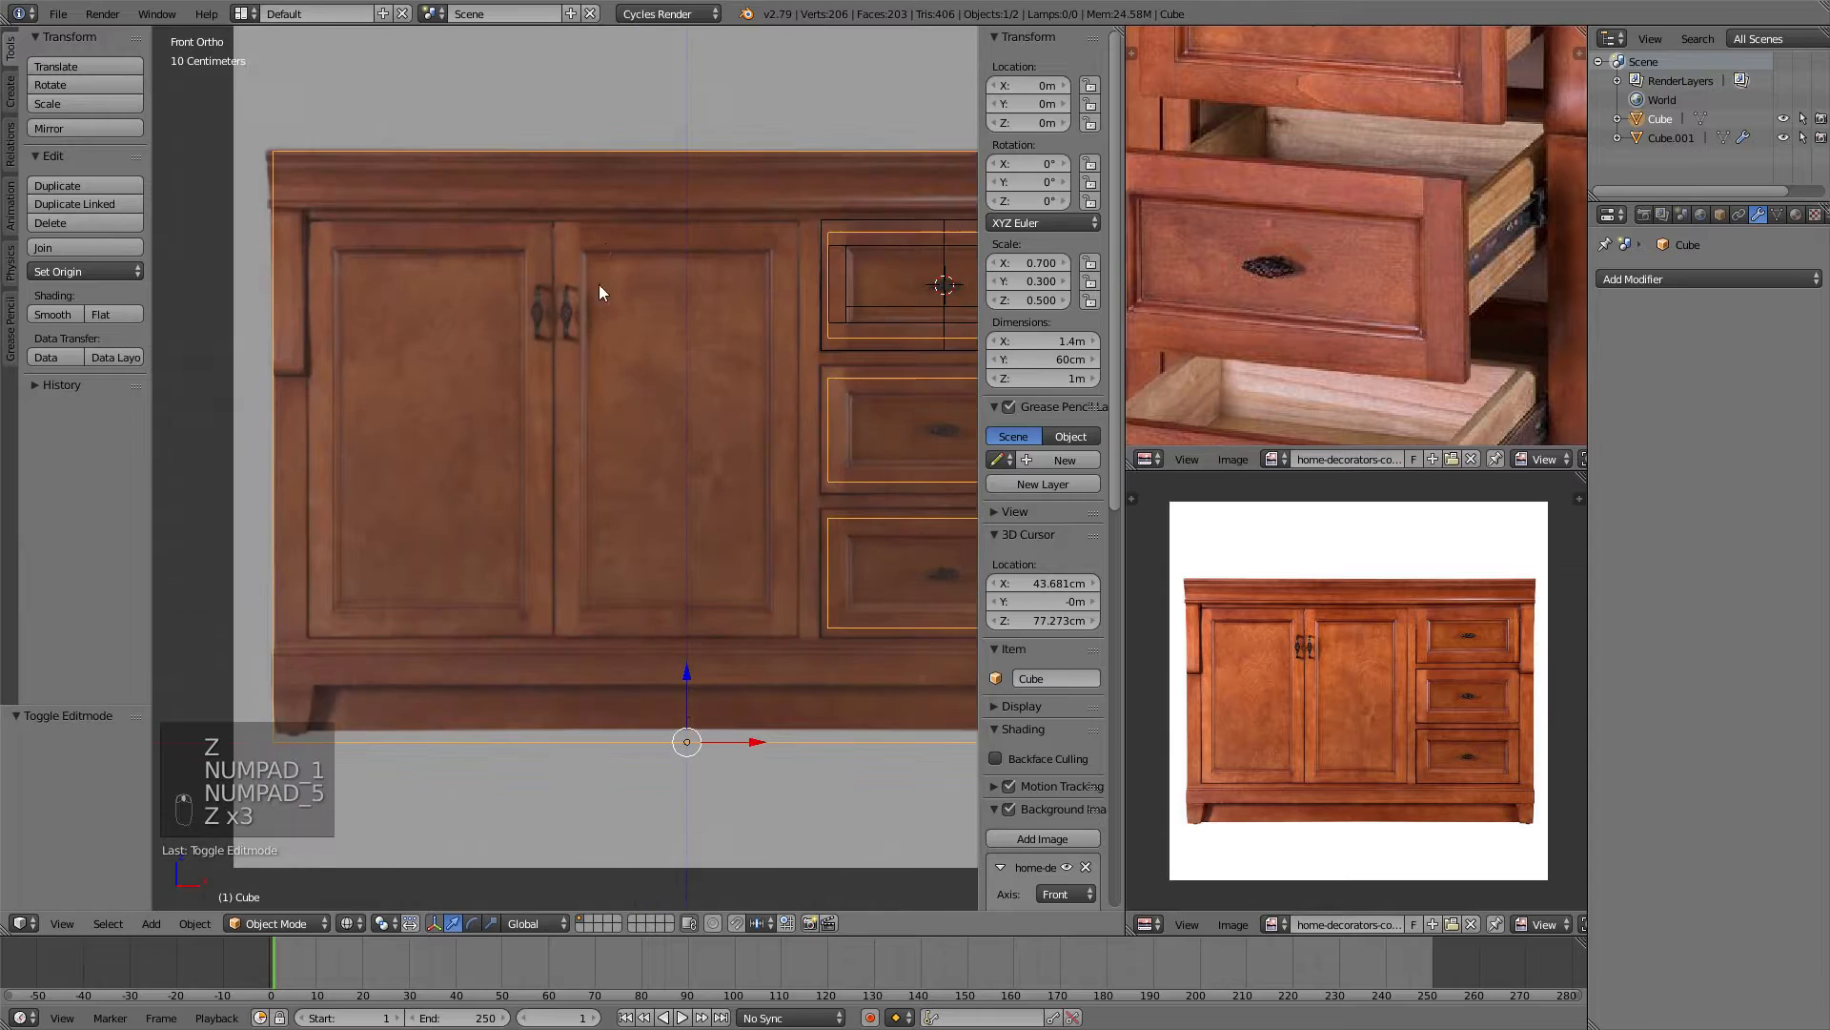
Place the 3D cursor on the cabinet's inner door, beside the drawers, and add a cube there.
shift+scroll(601, 284, up, 2)
scroll(600, 236, down, 1)
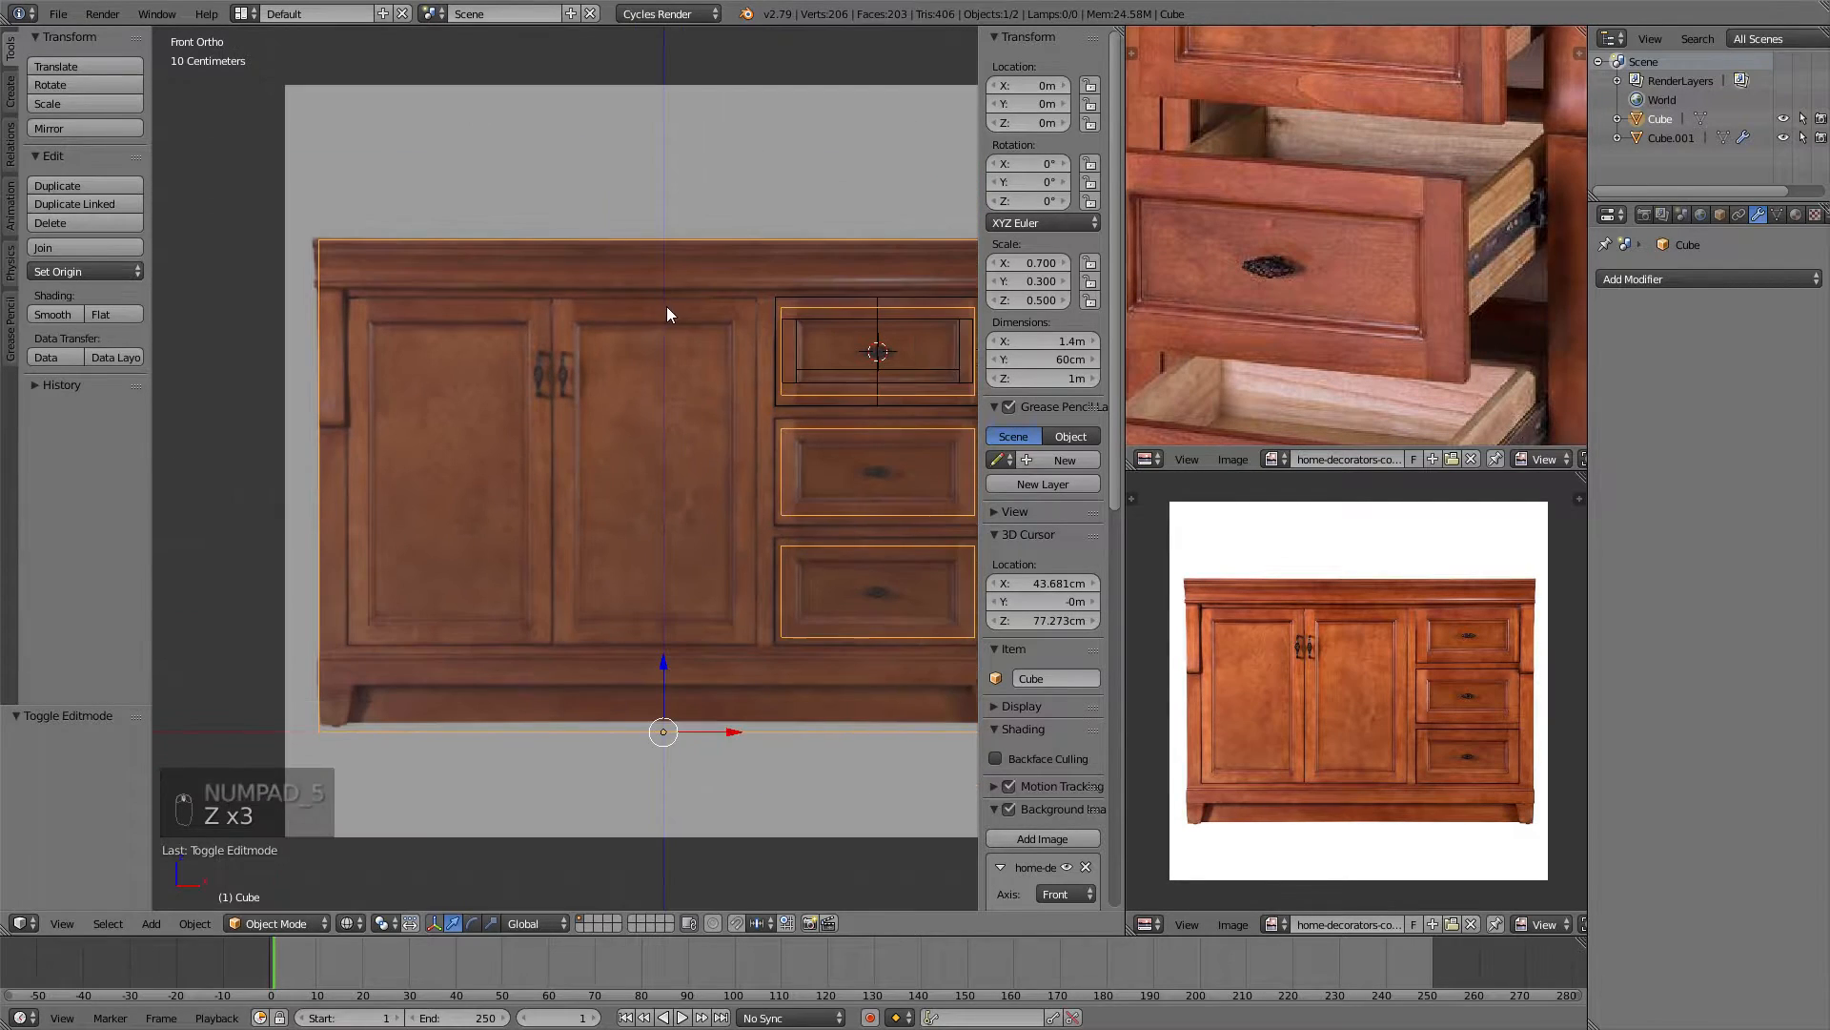
scroll(667, 306, up, 2)
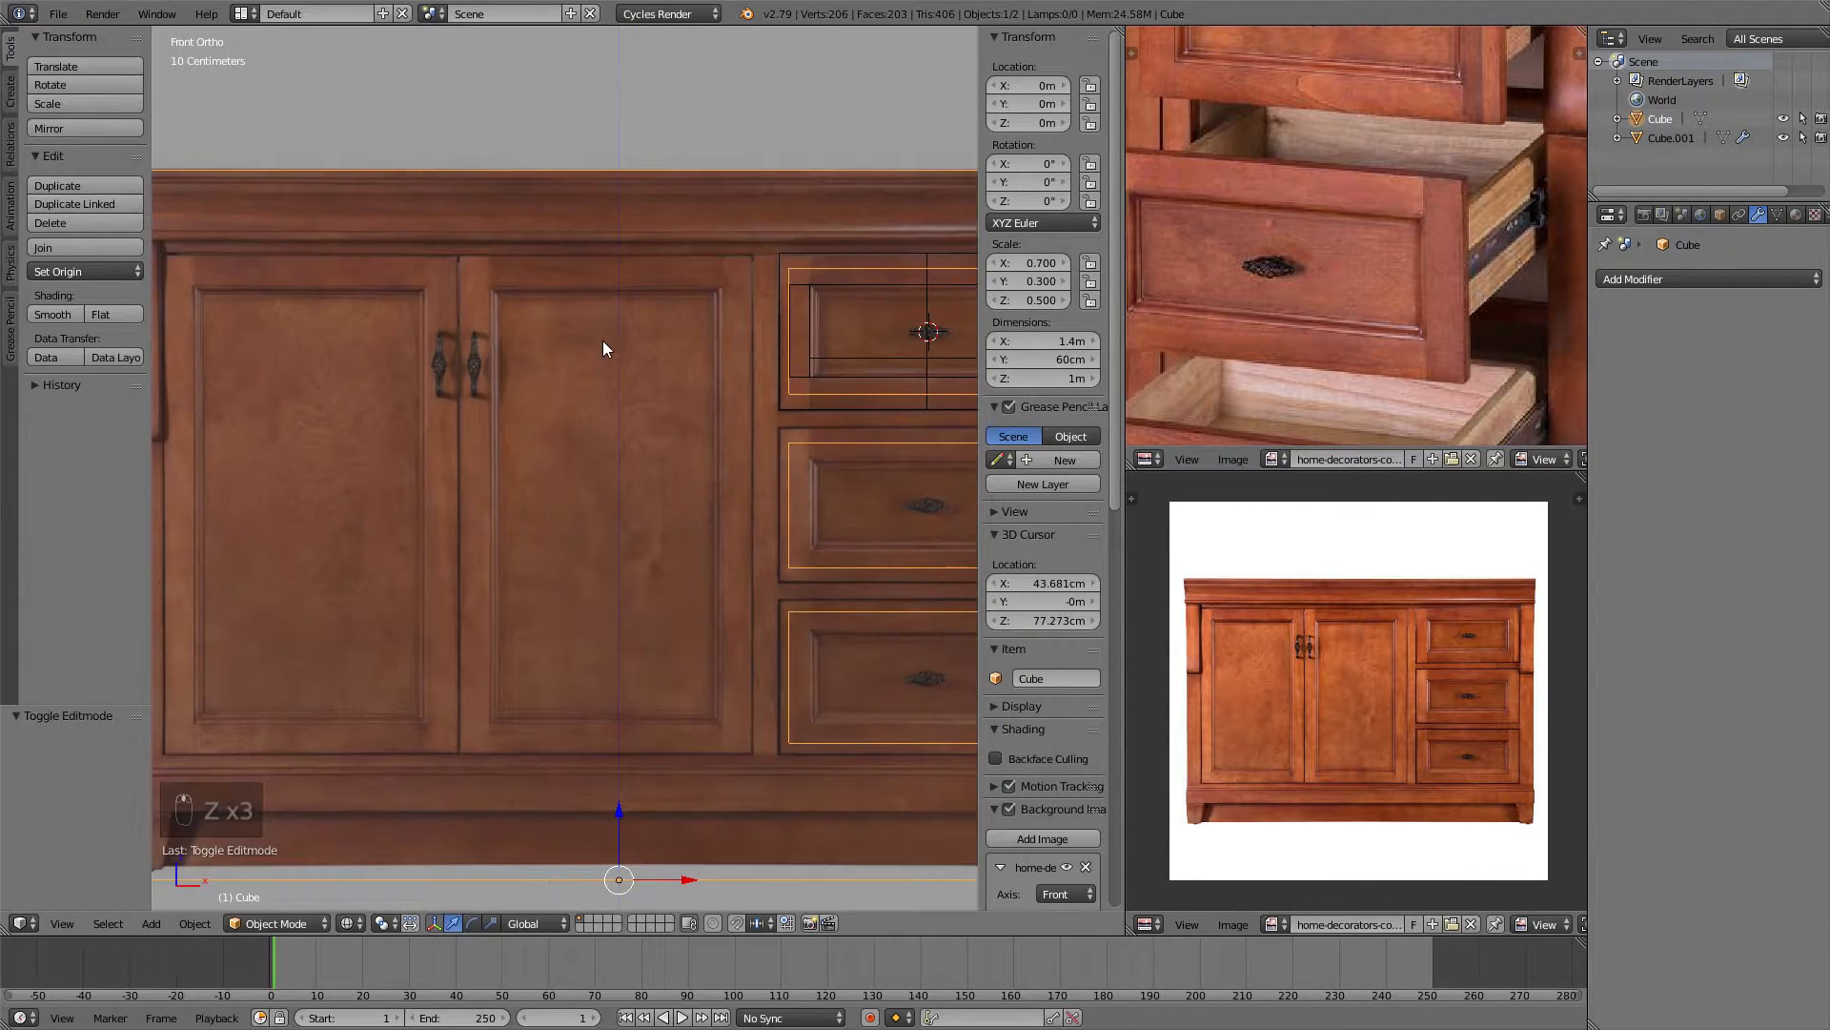
click(602, 490)
shift+scroll(706, 429, up, 2)
ctrl+scroll(739, 382, down, 3)
ctrl+scroll(705, 367, up, 1)
shift+scroll(658, 377, down, 1)
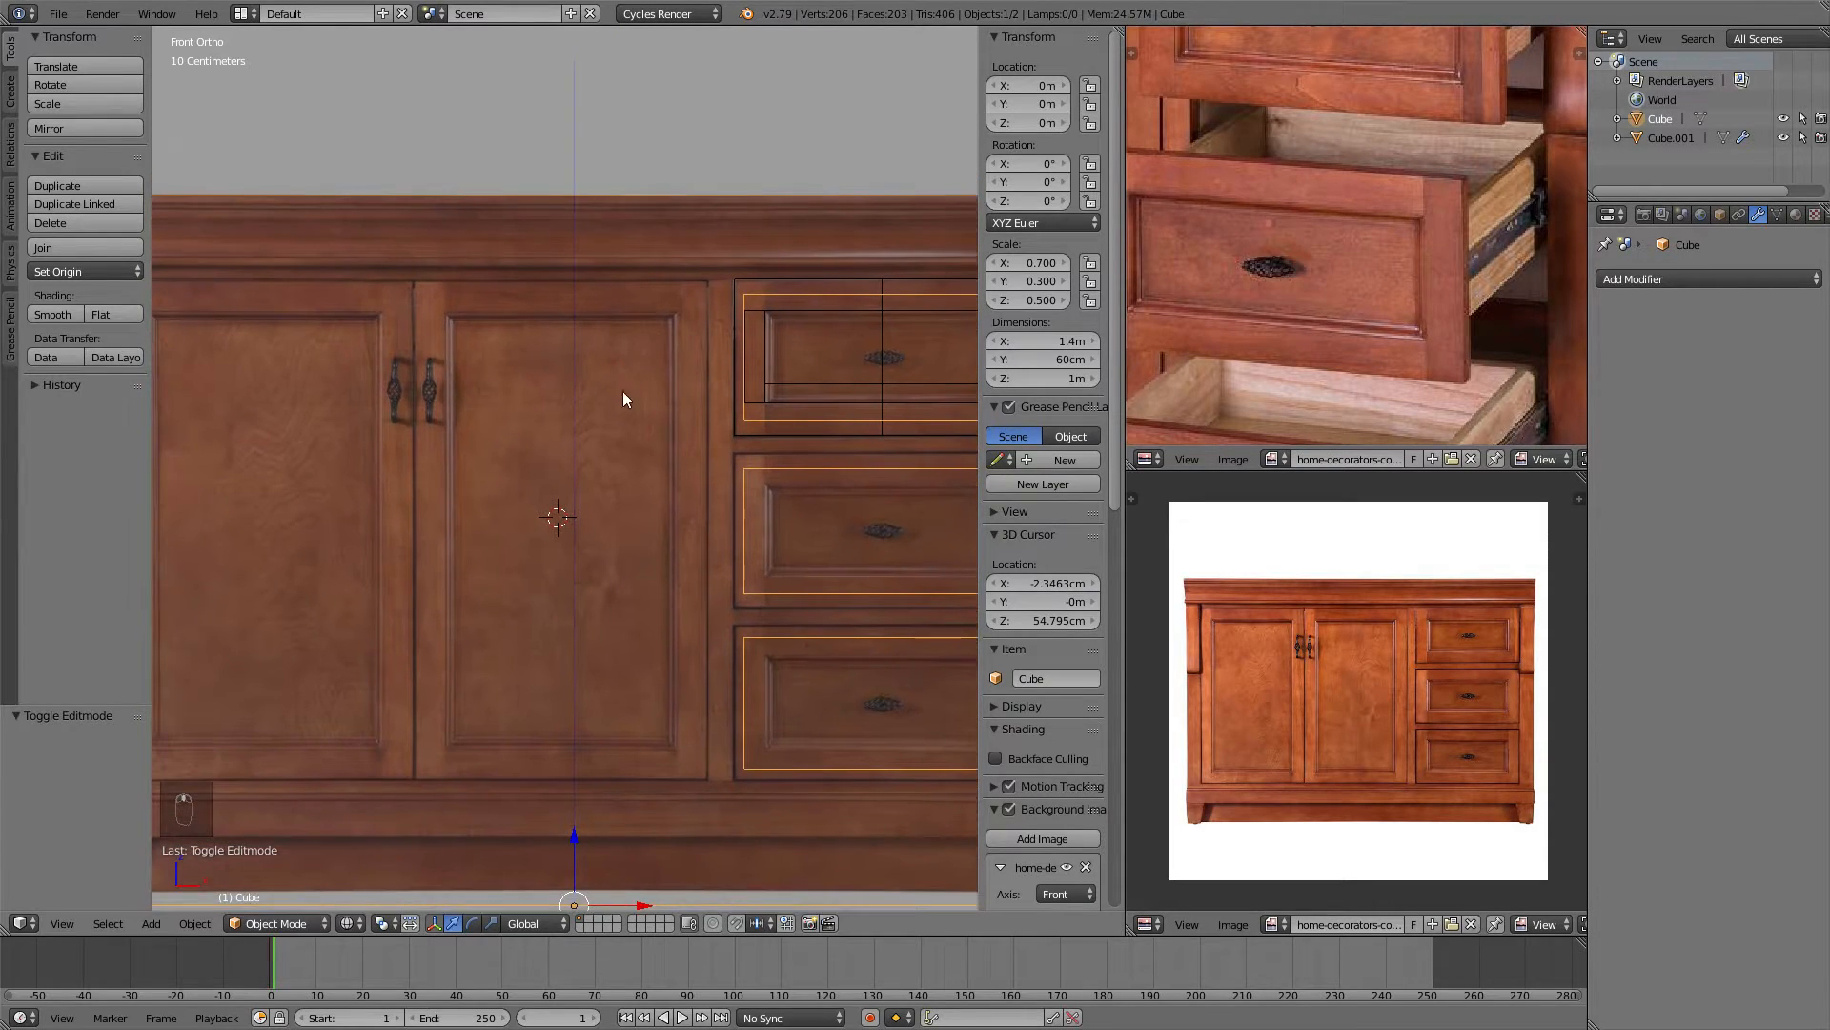
key(shift+a)
mouse_move(620, 402)
click(680, 421)
scroll(649, 445, down, 6)
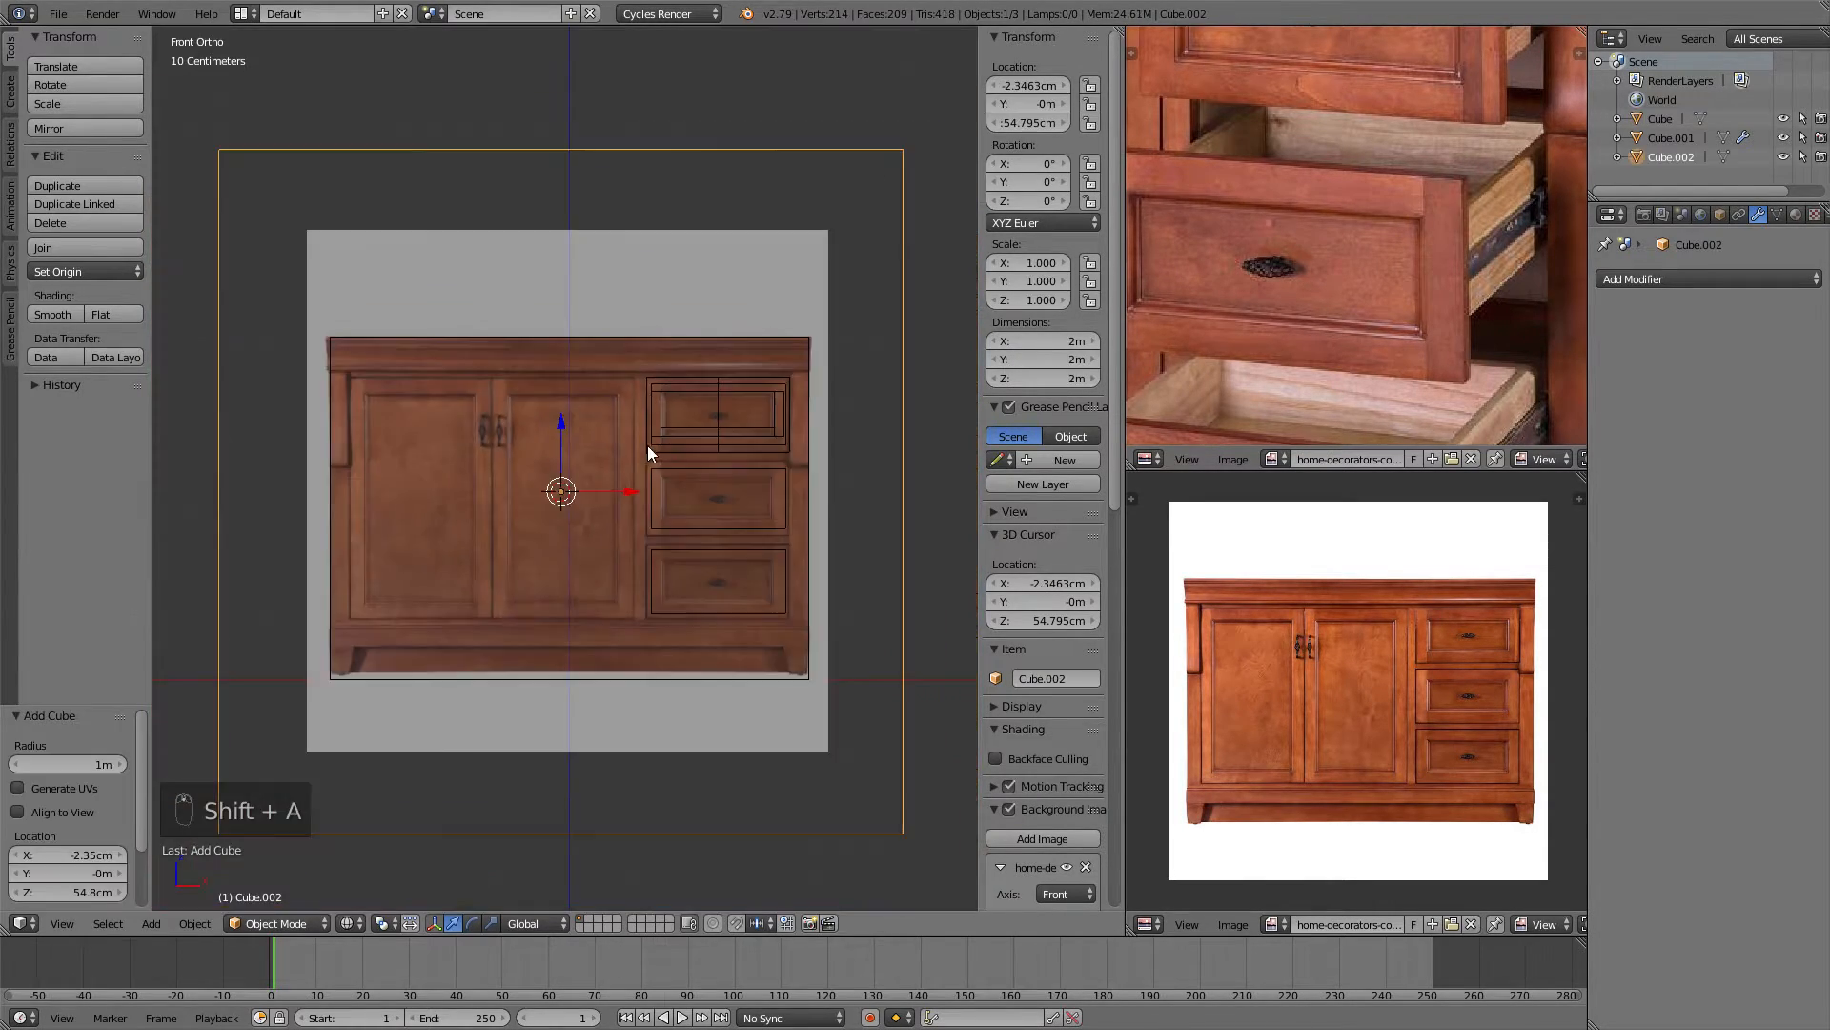
Scale the new cube down to about 32.9 cm, narrow it along X to about 29.5 cm, and enter Edit Mode.
key(s)
click(587, 433)
scroll(587, 433, up, 4)
key(s)
key(x)
click(694, 316)
key(g)
click(686, 345)
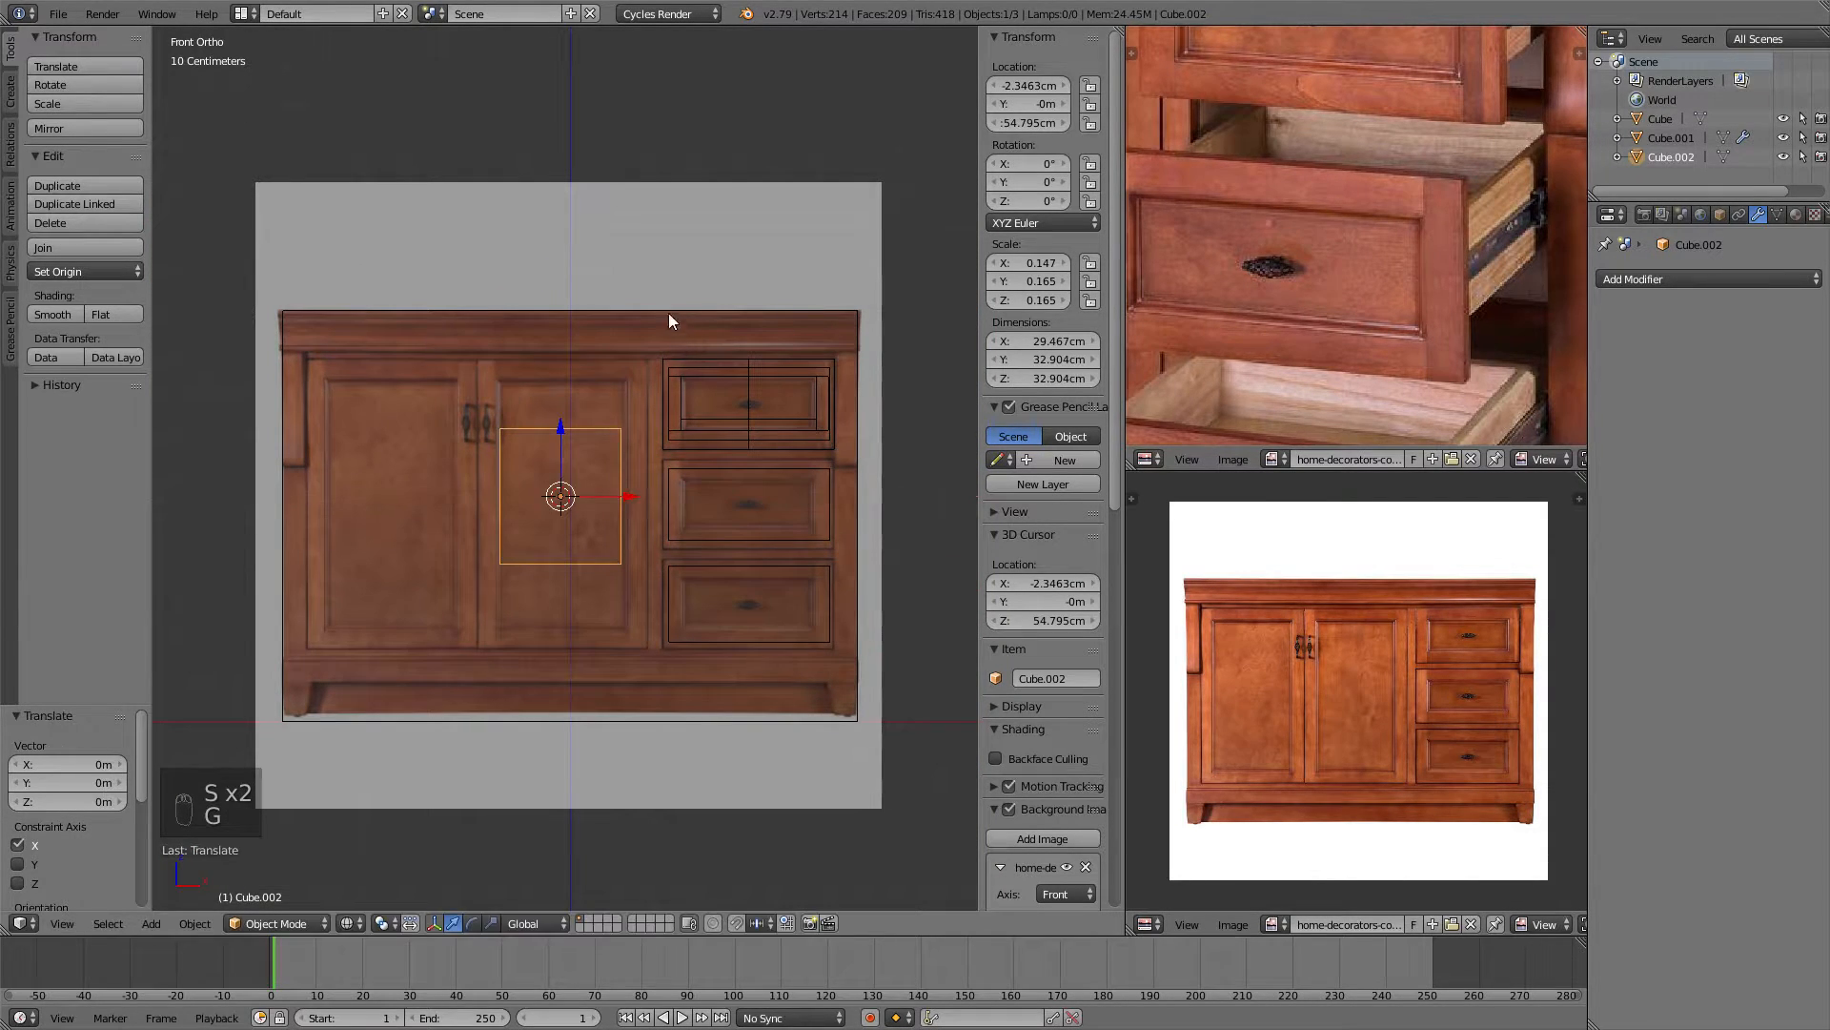
scroll(684, 438, up, 3)
key(Tab)
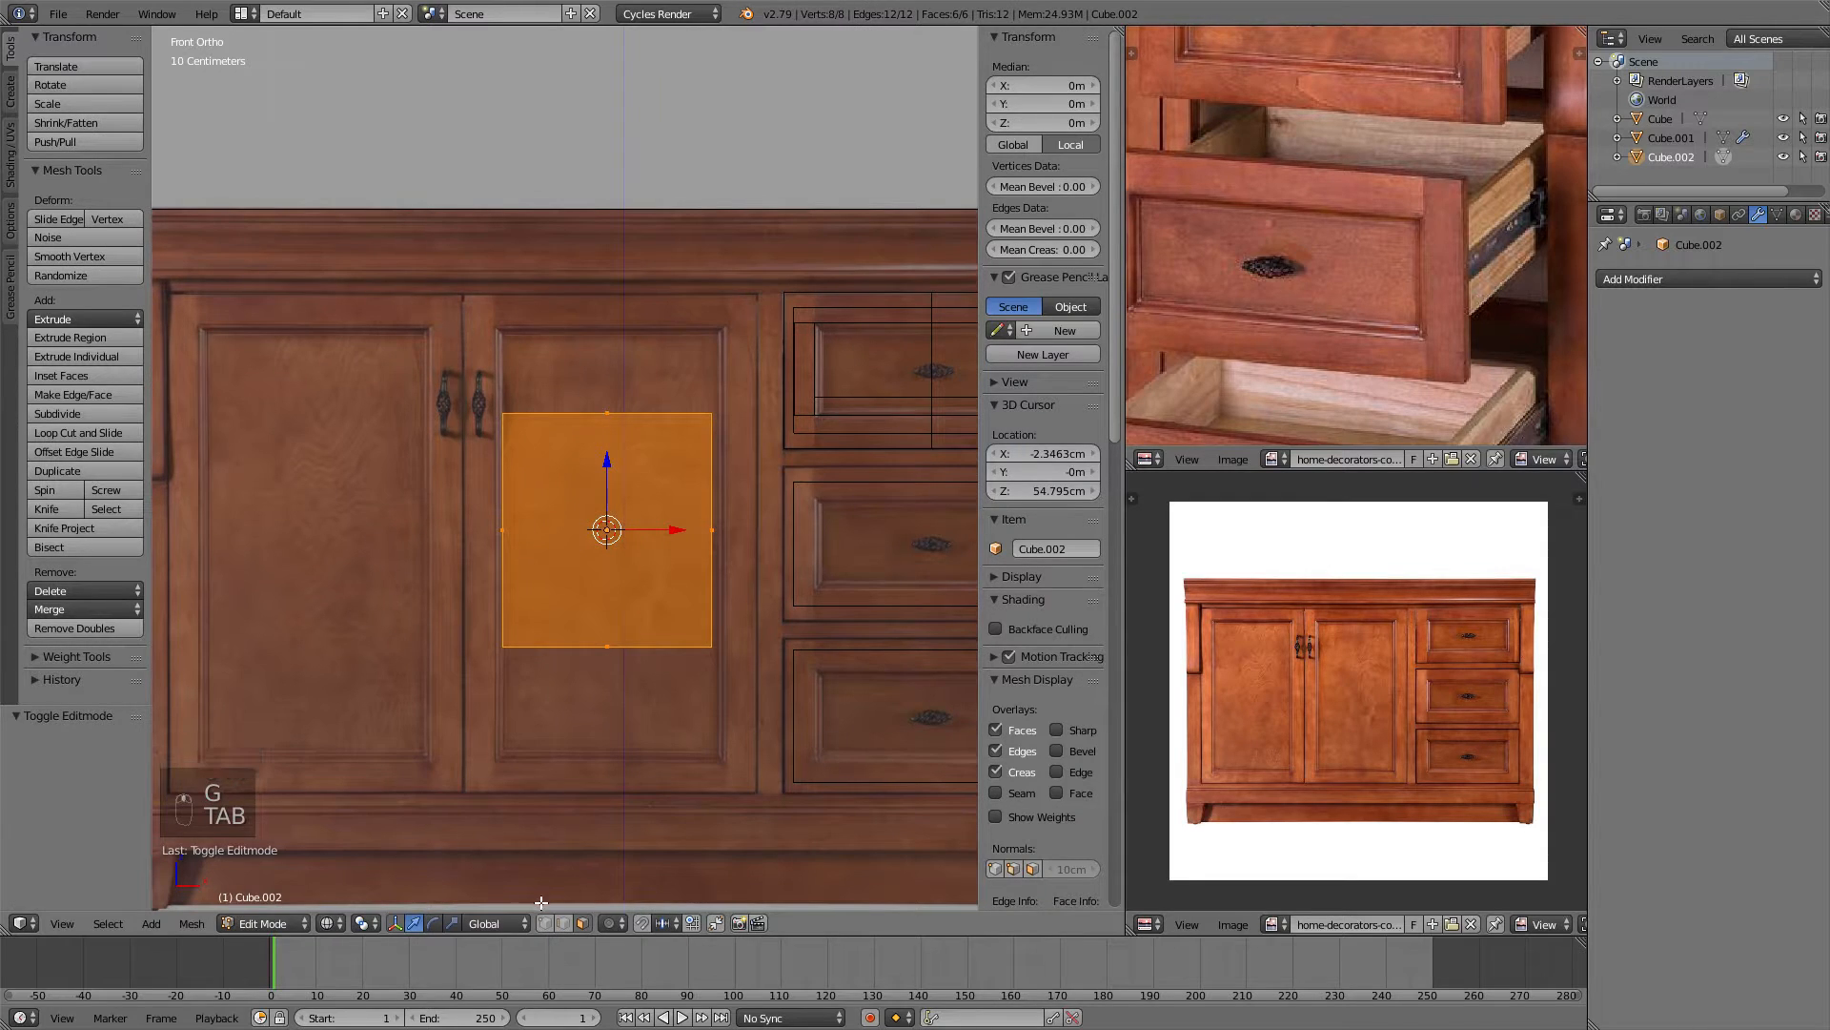
Move the block's left-side vertices along X to the left edge of the right-hand door in the front reference.
middle_drag(572, 728, 591, 571)
key(KP_1)
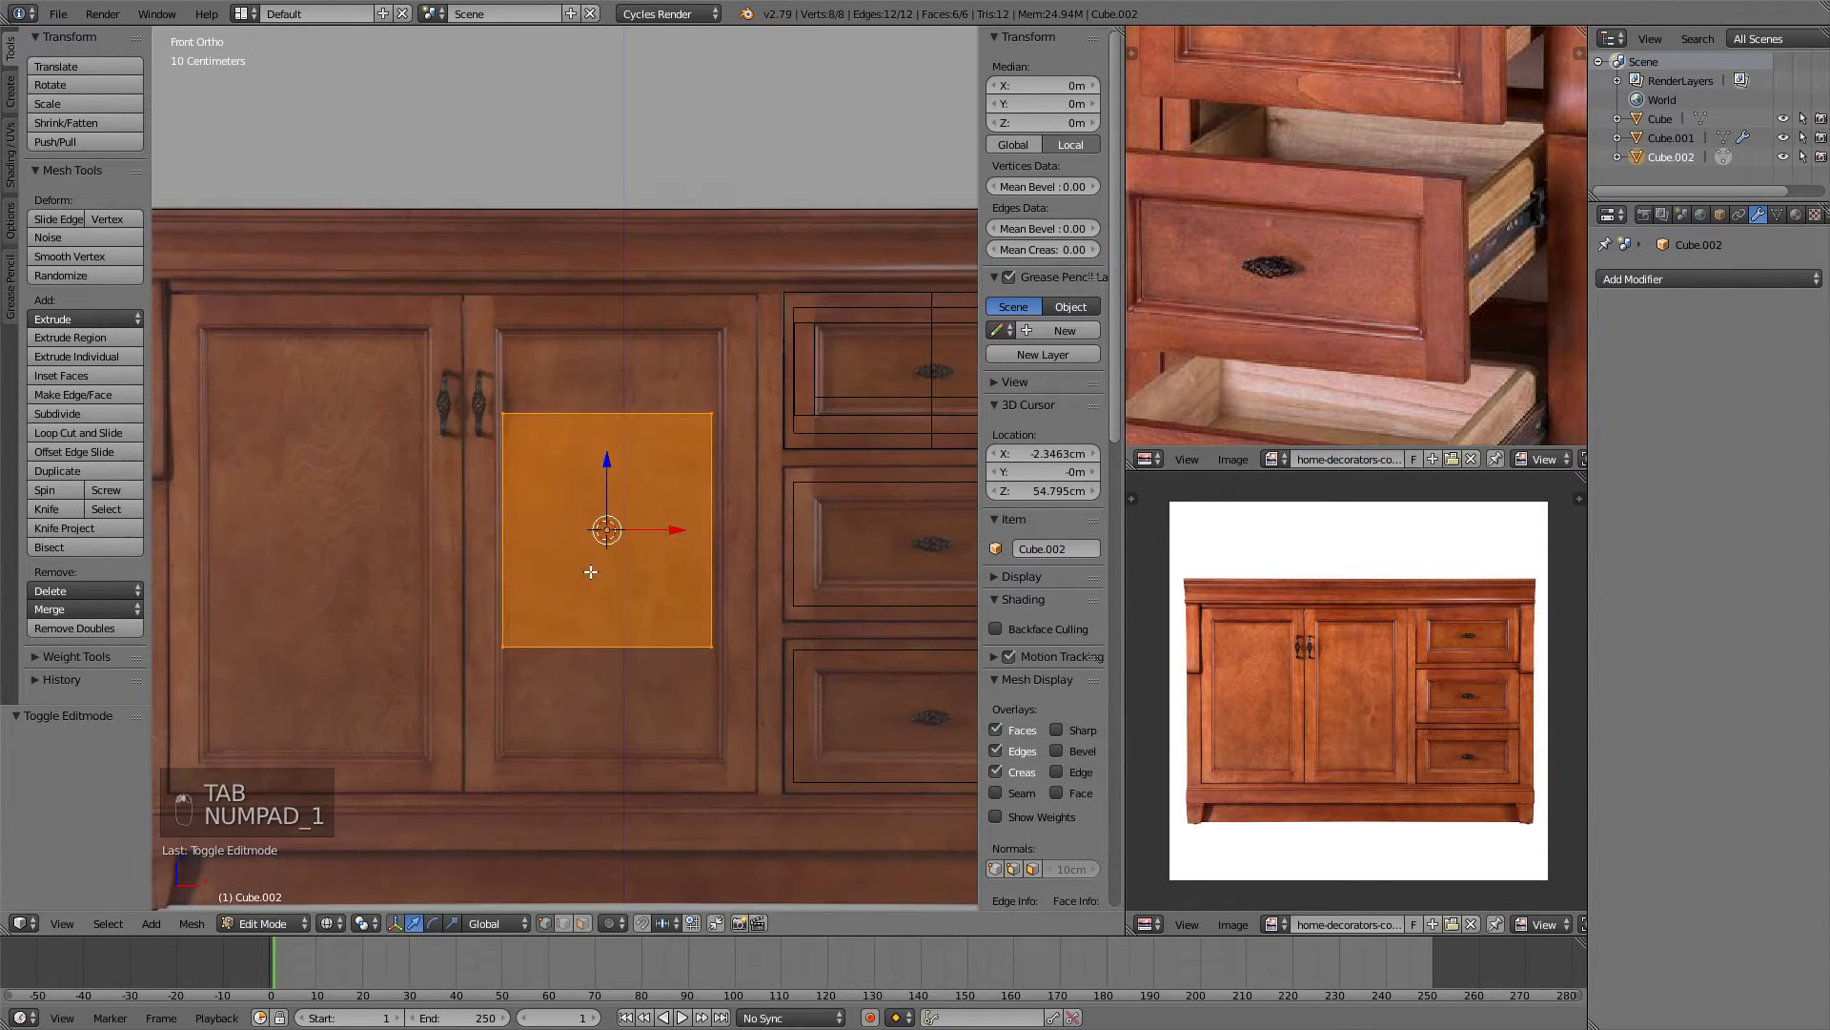
key(a)
key(a)
key(v)
key(b)
drag(374, 311, 535, 748)
scroll(531, 543, up, 4)
scroll(706, 436, down, 3)
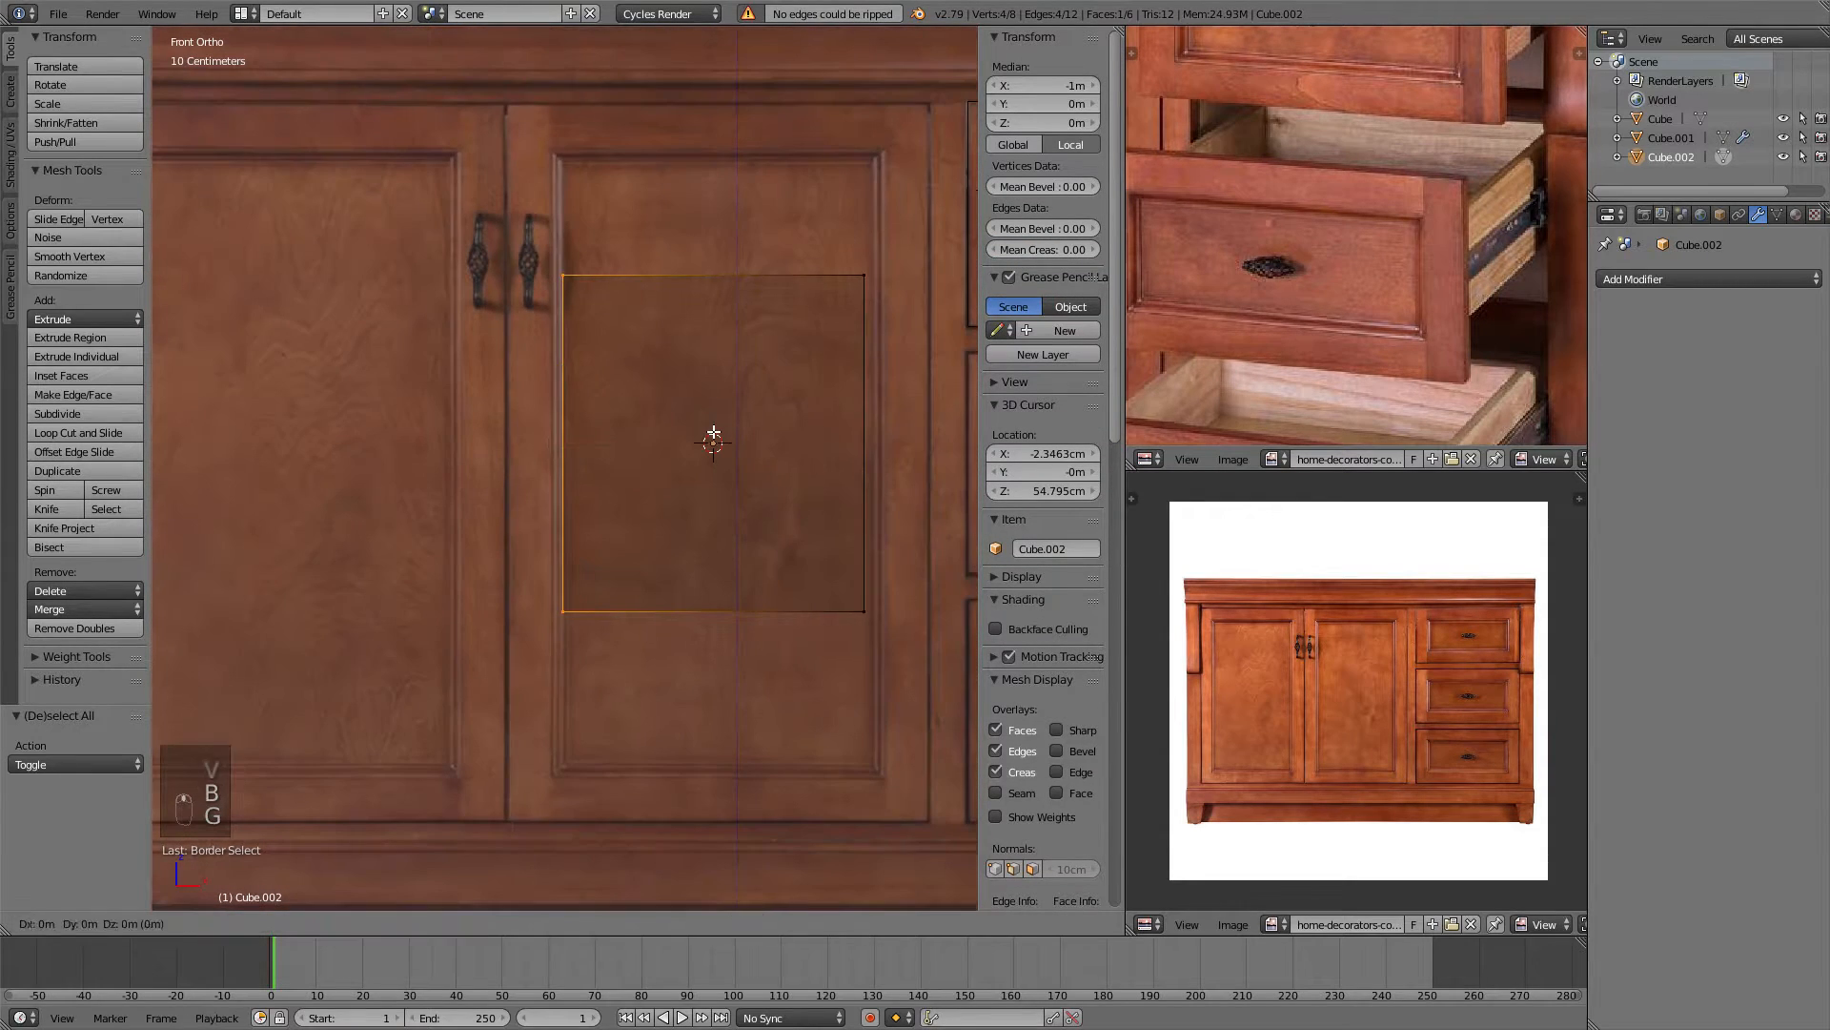
key(g)
key(x)
click(660, 432)
Move the block's right-side vertices along X to the right edge of the right-hand door in the reference.
shift+middle_drag(661, 432, 543, 370)
scroll(542, 370, down, 3)
key(a)
key(b)
drag(706, 163, 572, 438)
scroll(564, 511, up, 4)
key(g)
key(x)
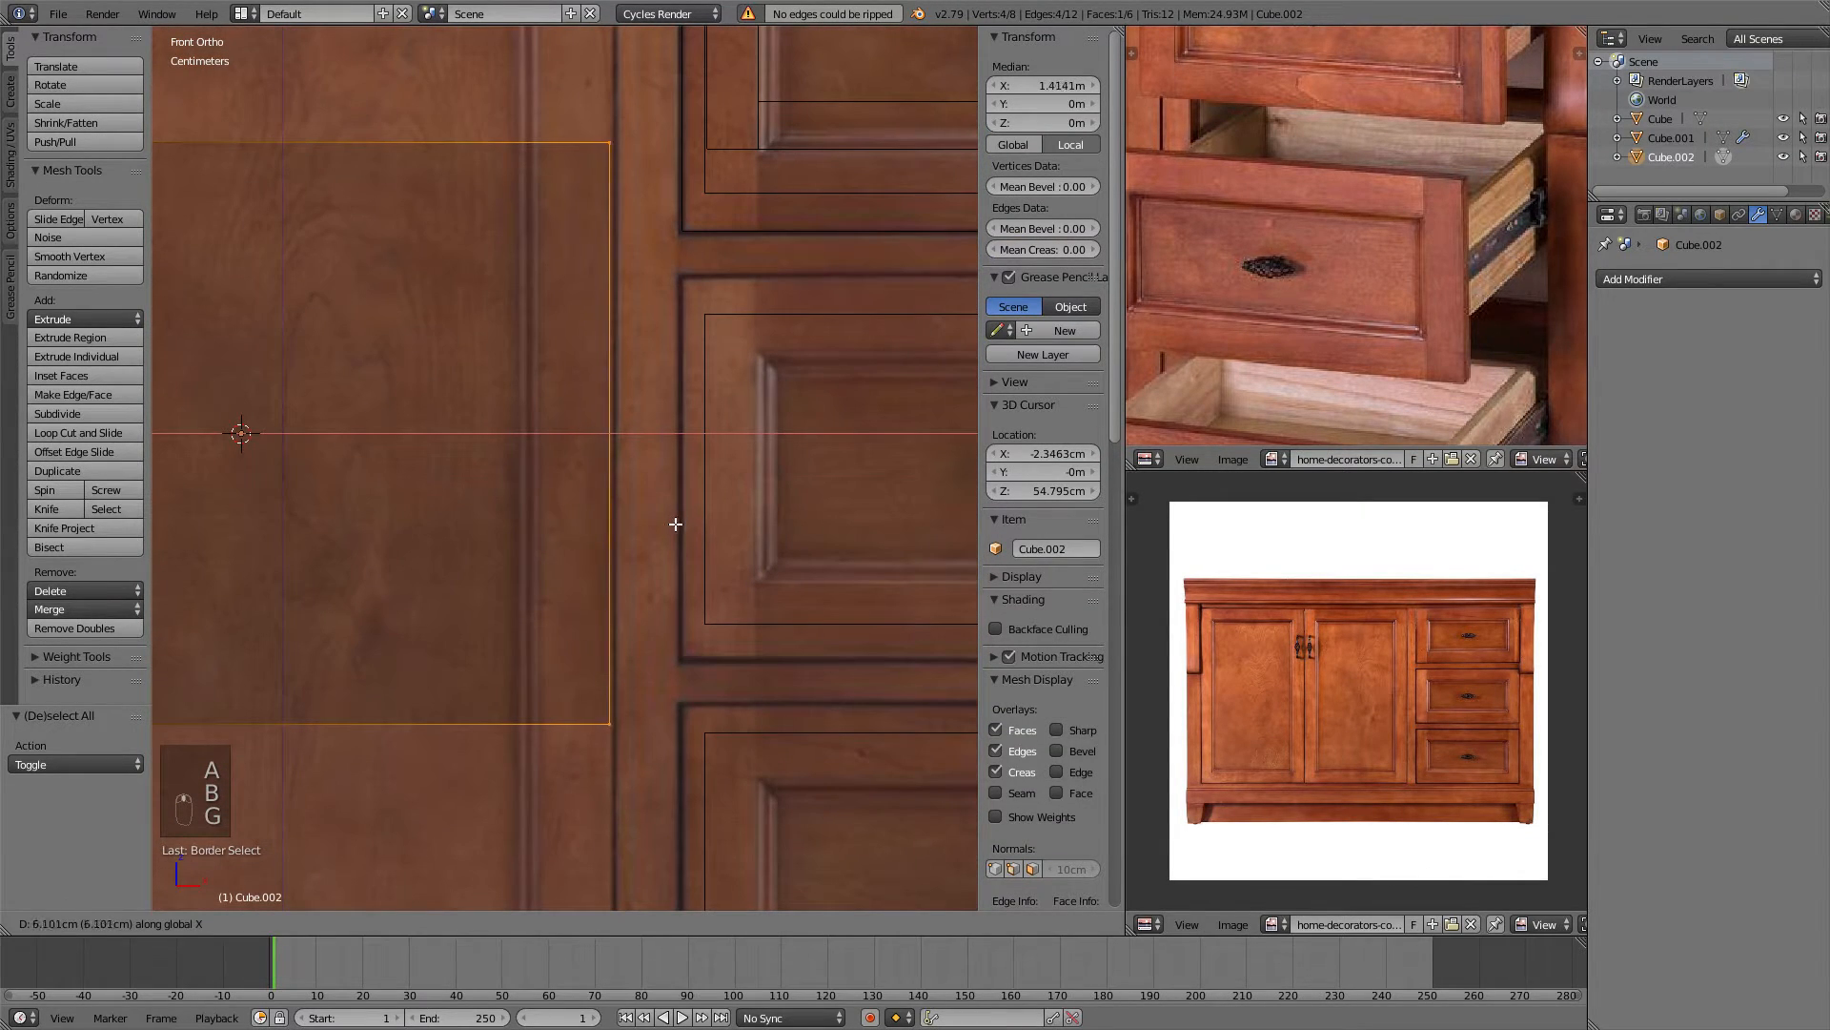
click(678, 525)
Move the block's top vertices up along Z by about 16.6 cm to the door's top edge in the reference.
scroll(657, 520, down, 6)
shift+middle_drag(597, 498, 730, 487)
key(a)
key(b)
drag(442, 318, 787, 399)
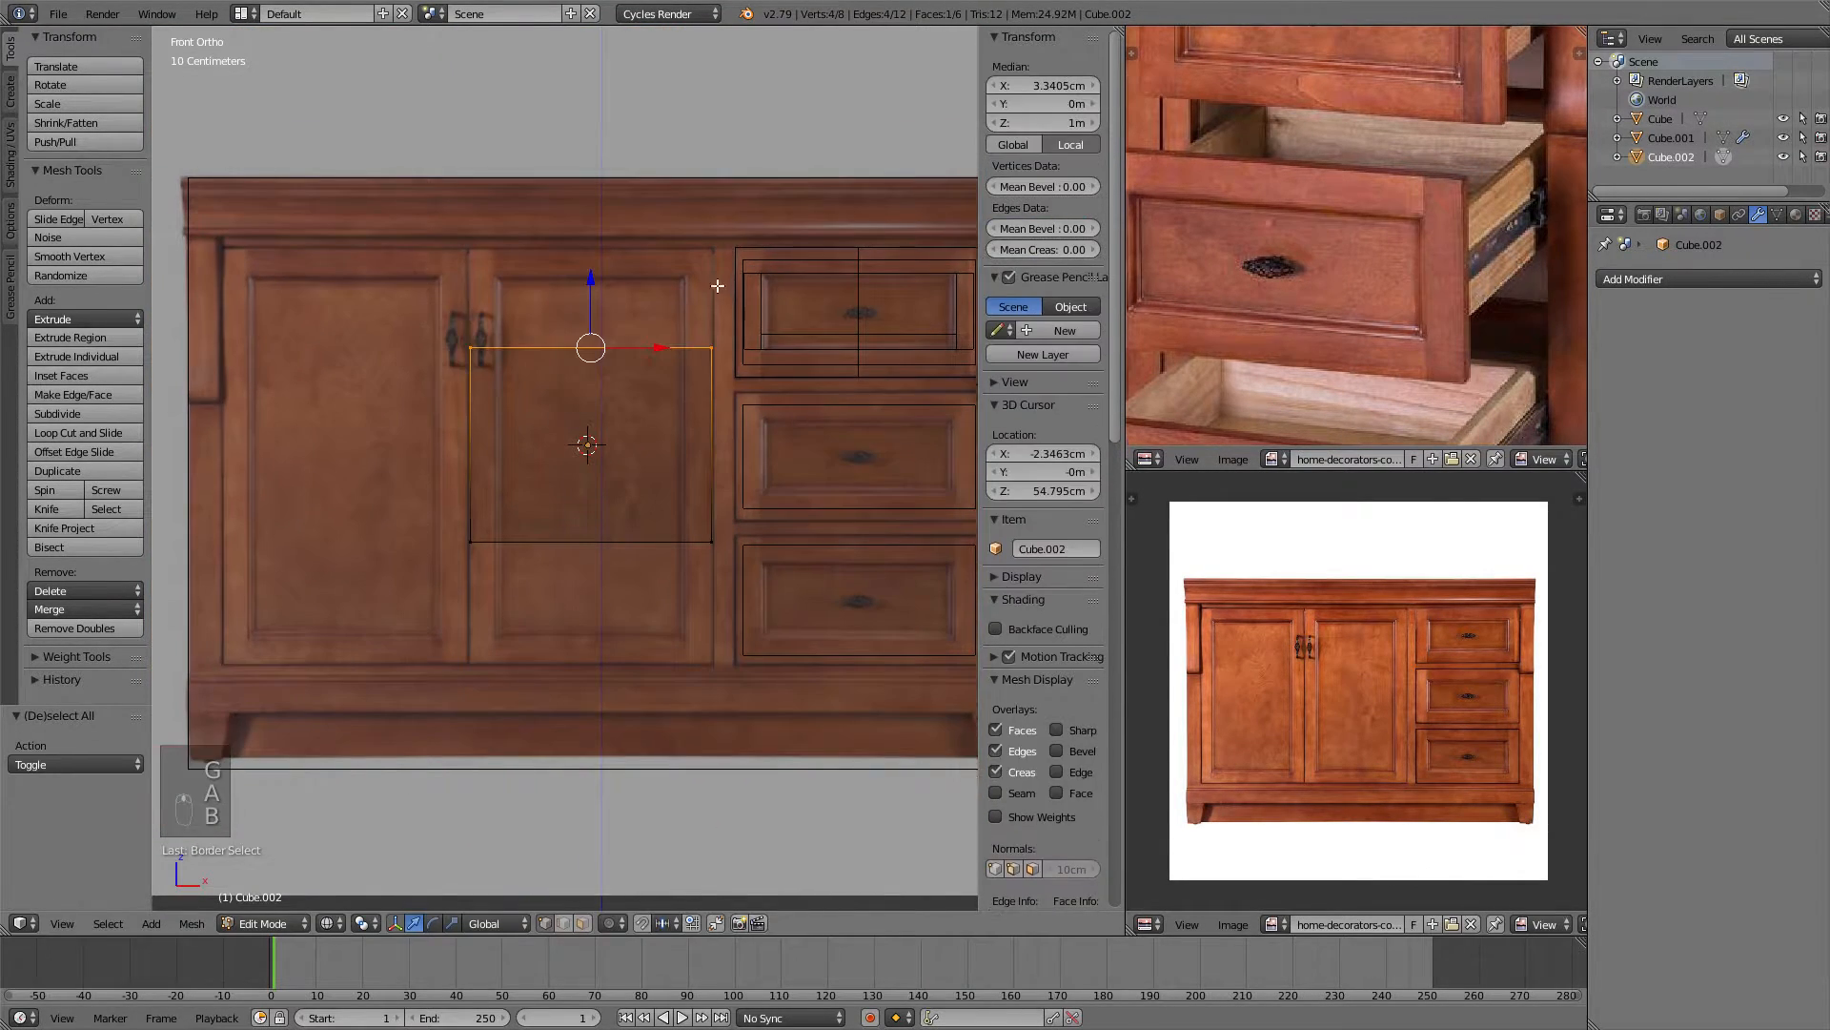
scroll(719, 286, up, 6)
shift+middle_drag(820, 57, 687, 536)
key(g)
key(z)
click(715, 241)
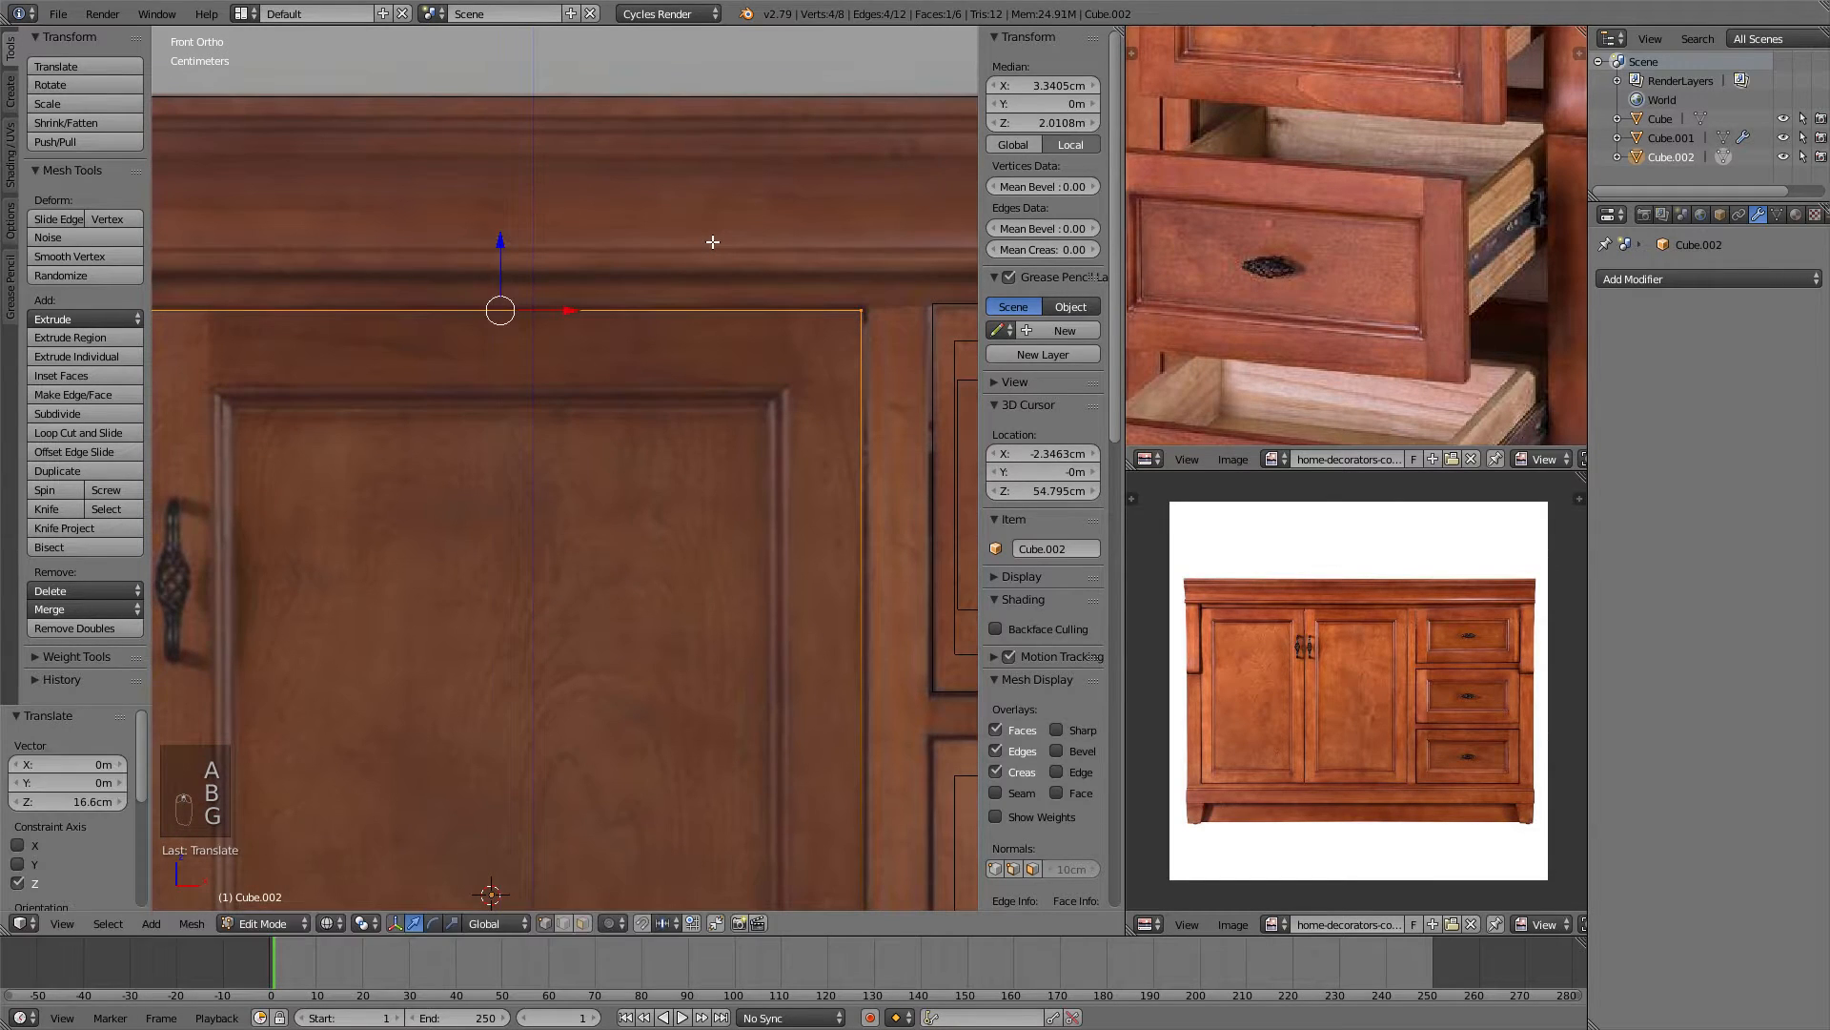
Move the block's bottom vertices down along Z to the door's bottom edge in the reference.
scroll(672, 451, down, 3)
shift+middle_drag(672, 451, 669, 139)
key(a)
key(b)
drag(314, 306, 772, 449)
key(g)
key(z)
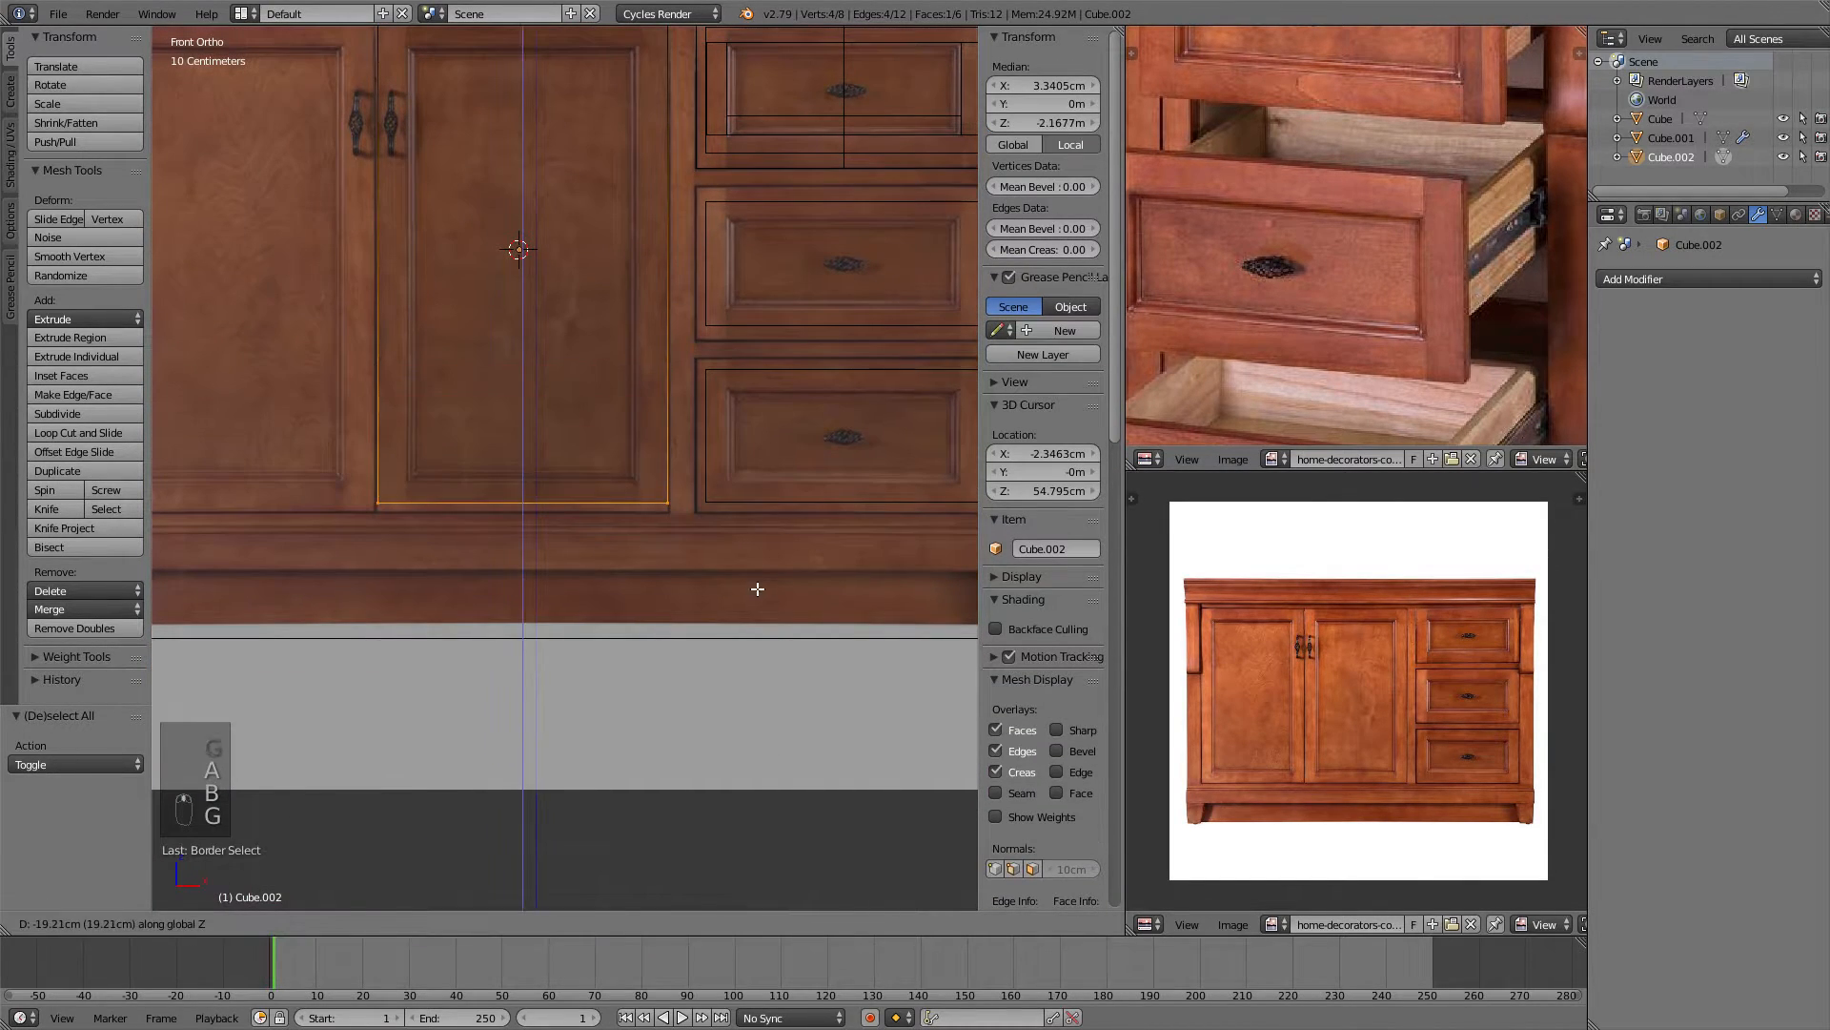
click(755, 585)
scroll(733, 540, up, 5)
key(g)
key(z)
click(735, 557)
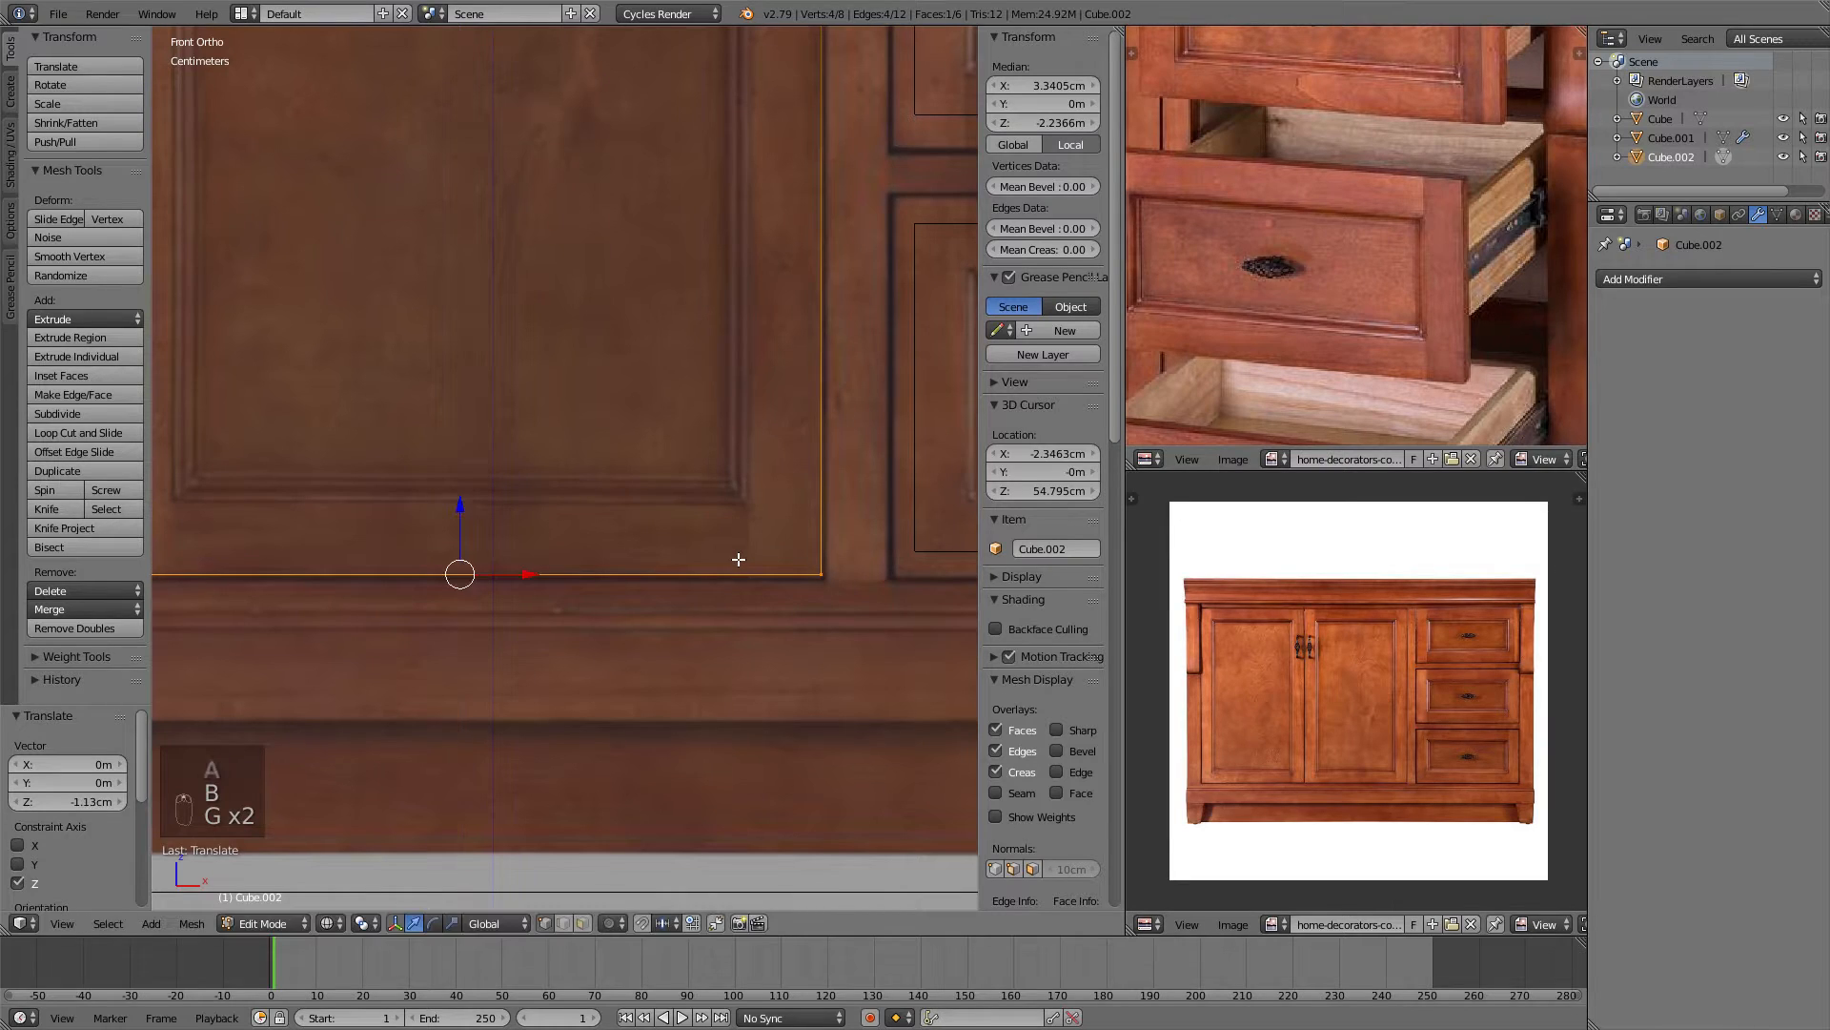
scroll(734, 560, down, 5)
shift+middle_drag(641, 275, 696, 416)
key(Tab)
scroll(705, 407, up, 3)
key(Tab)
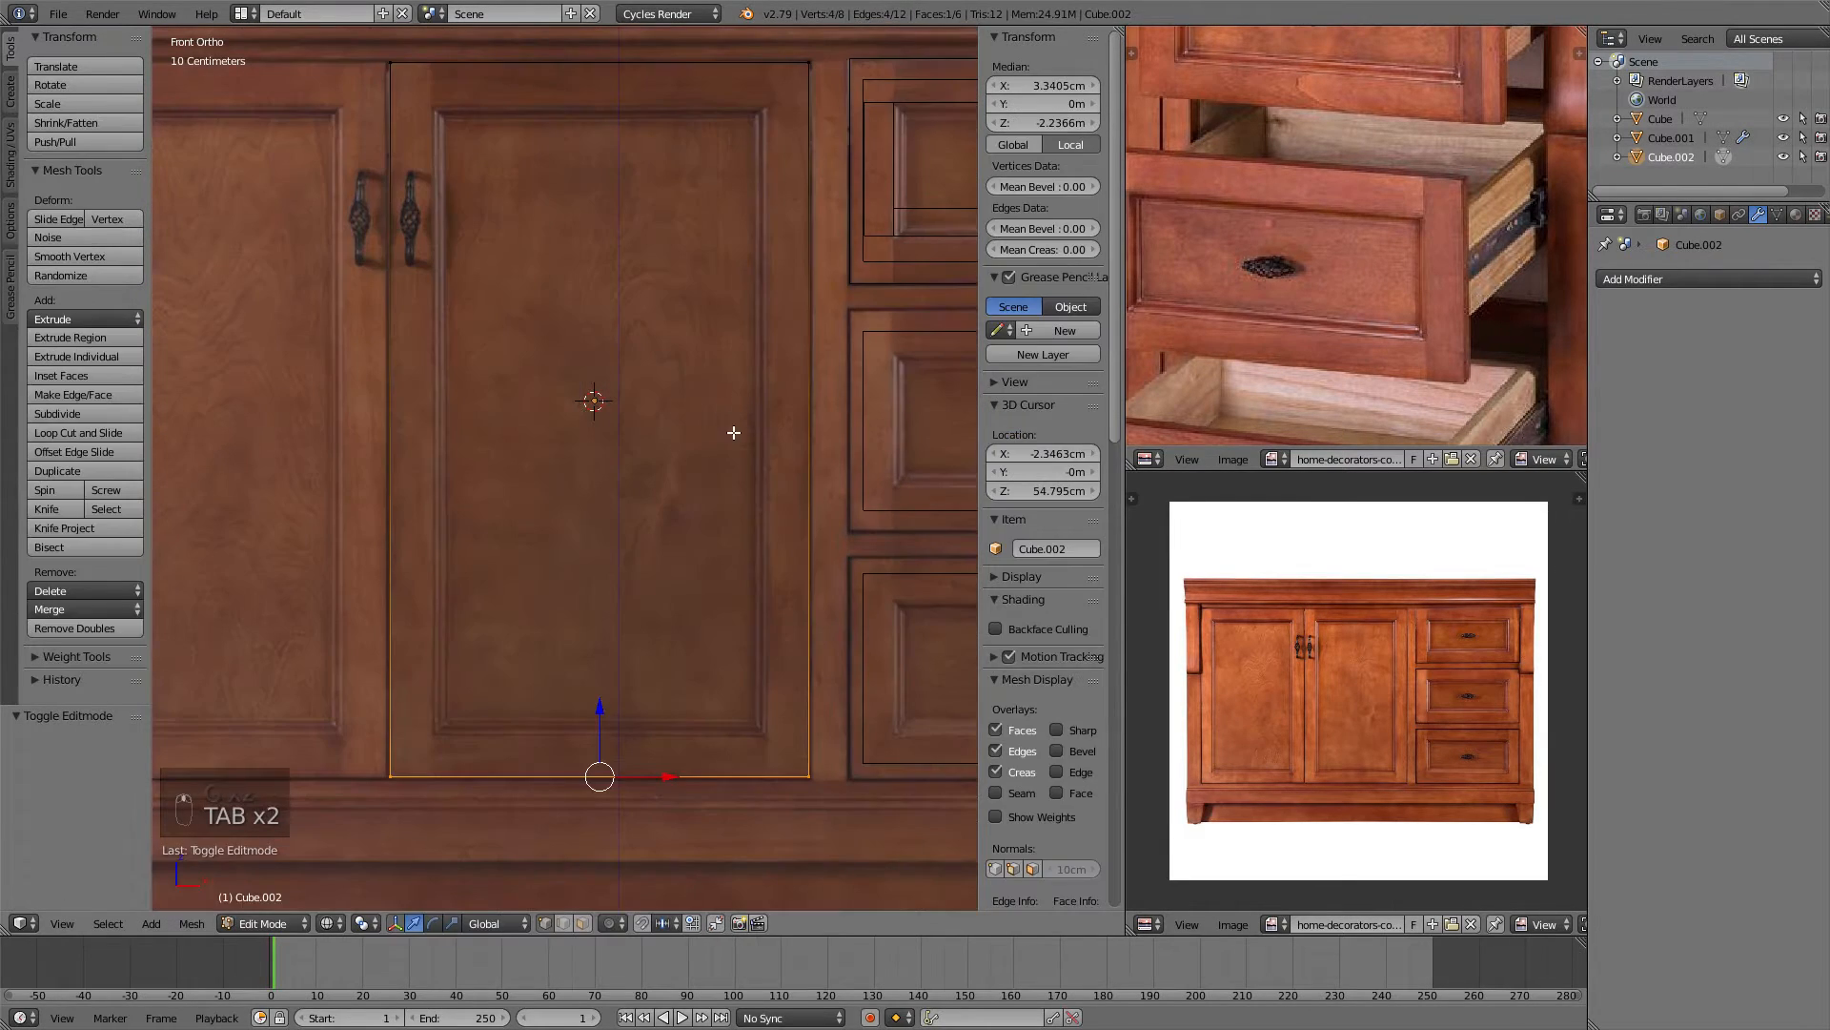
click(542, 927)
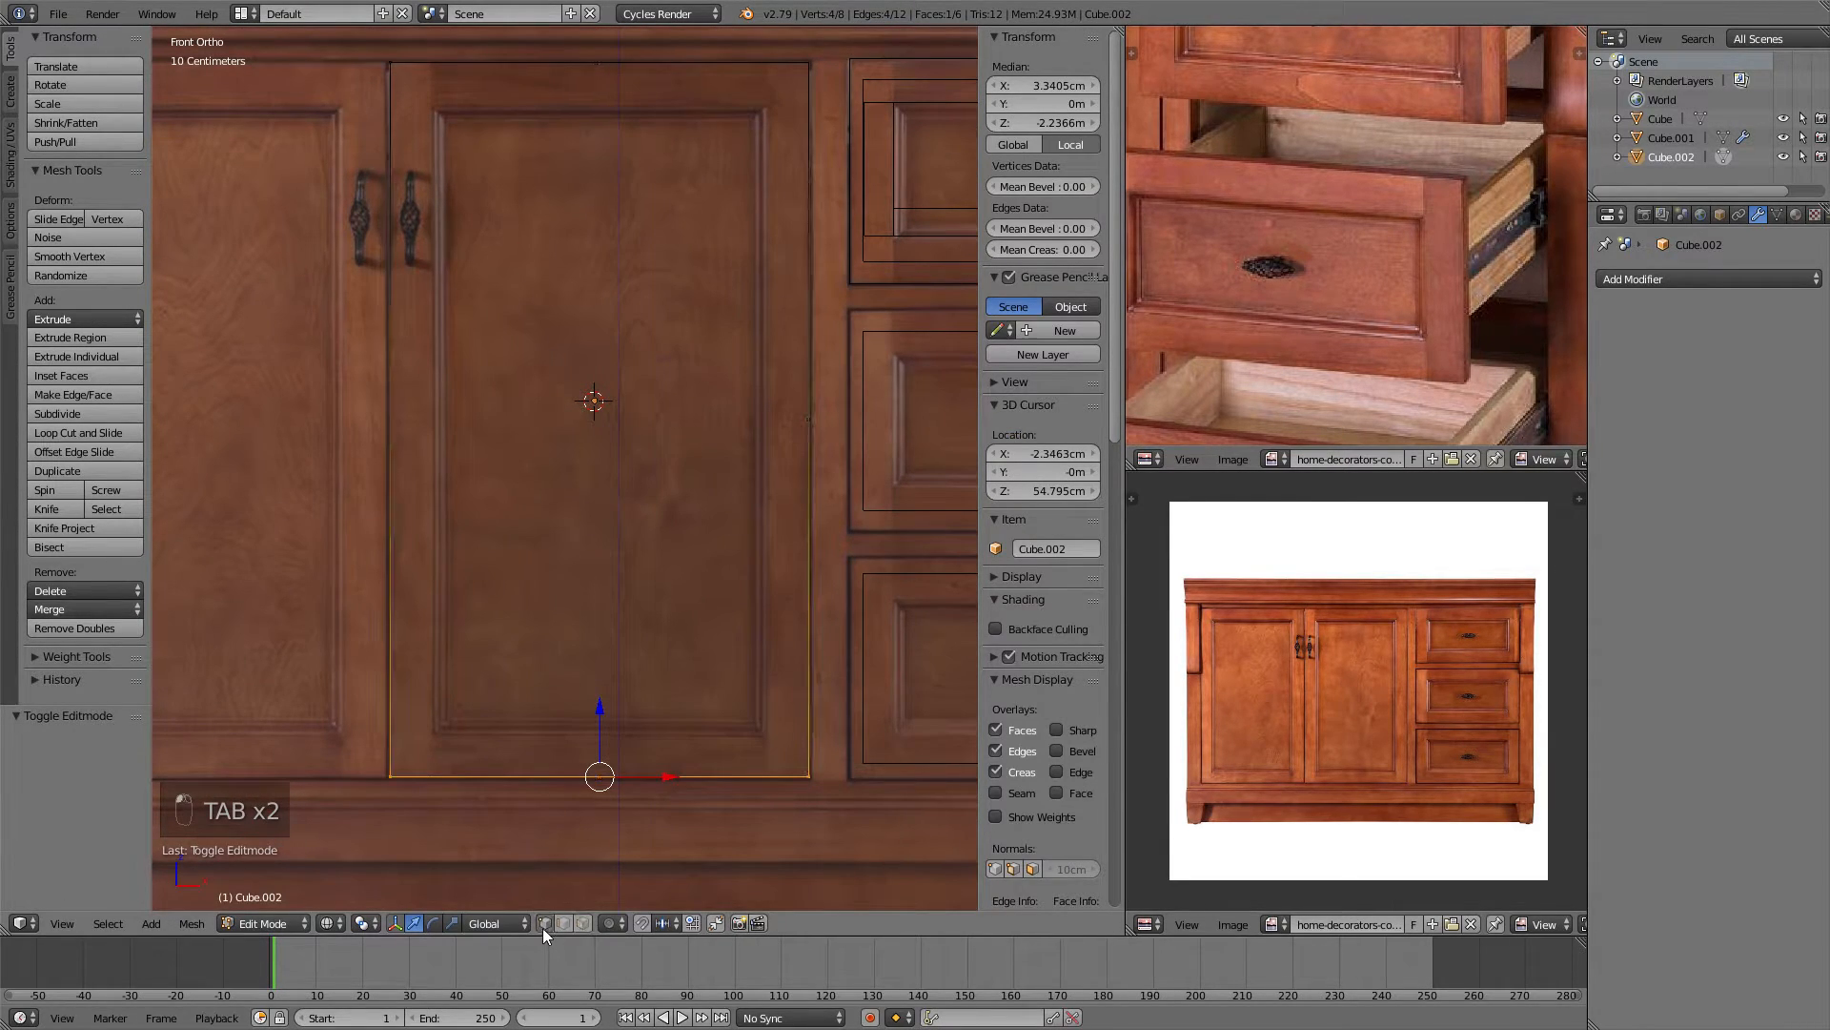
scroll(734, 461, down, 3)
shift+middle_drag(609, 397, 597, 429)
scroll(597, 416, up, 2)
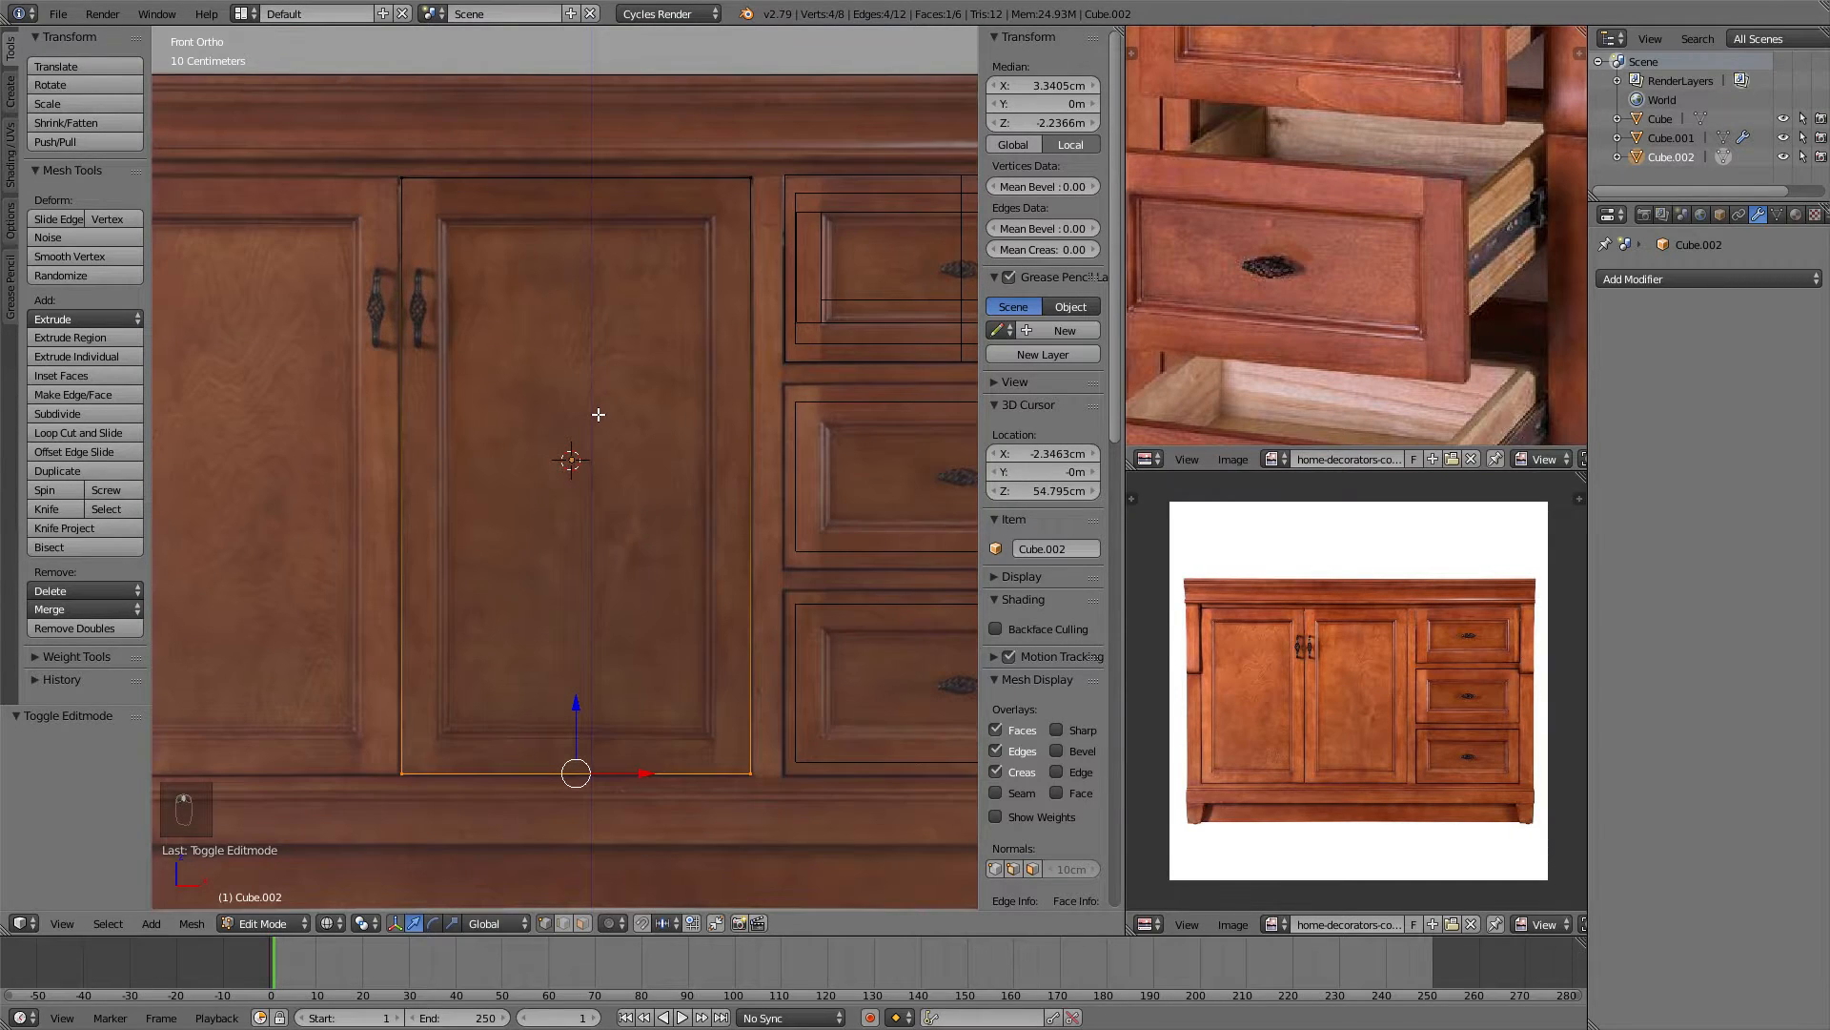
In top view, scale the door block along Y to about 0.059, making it about 1.94 cm thick.
key(KP_7)
key(Tab)
scroll(584, 413, down, 3)
scroll(667, 401, up, 3)
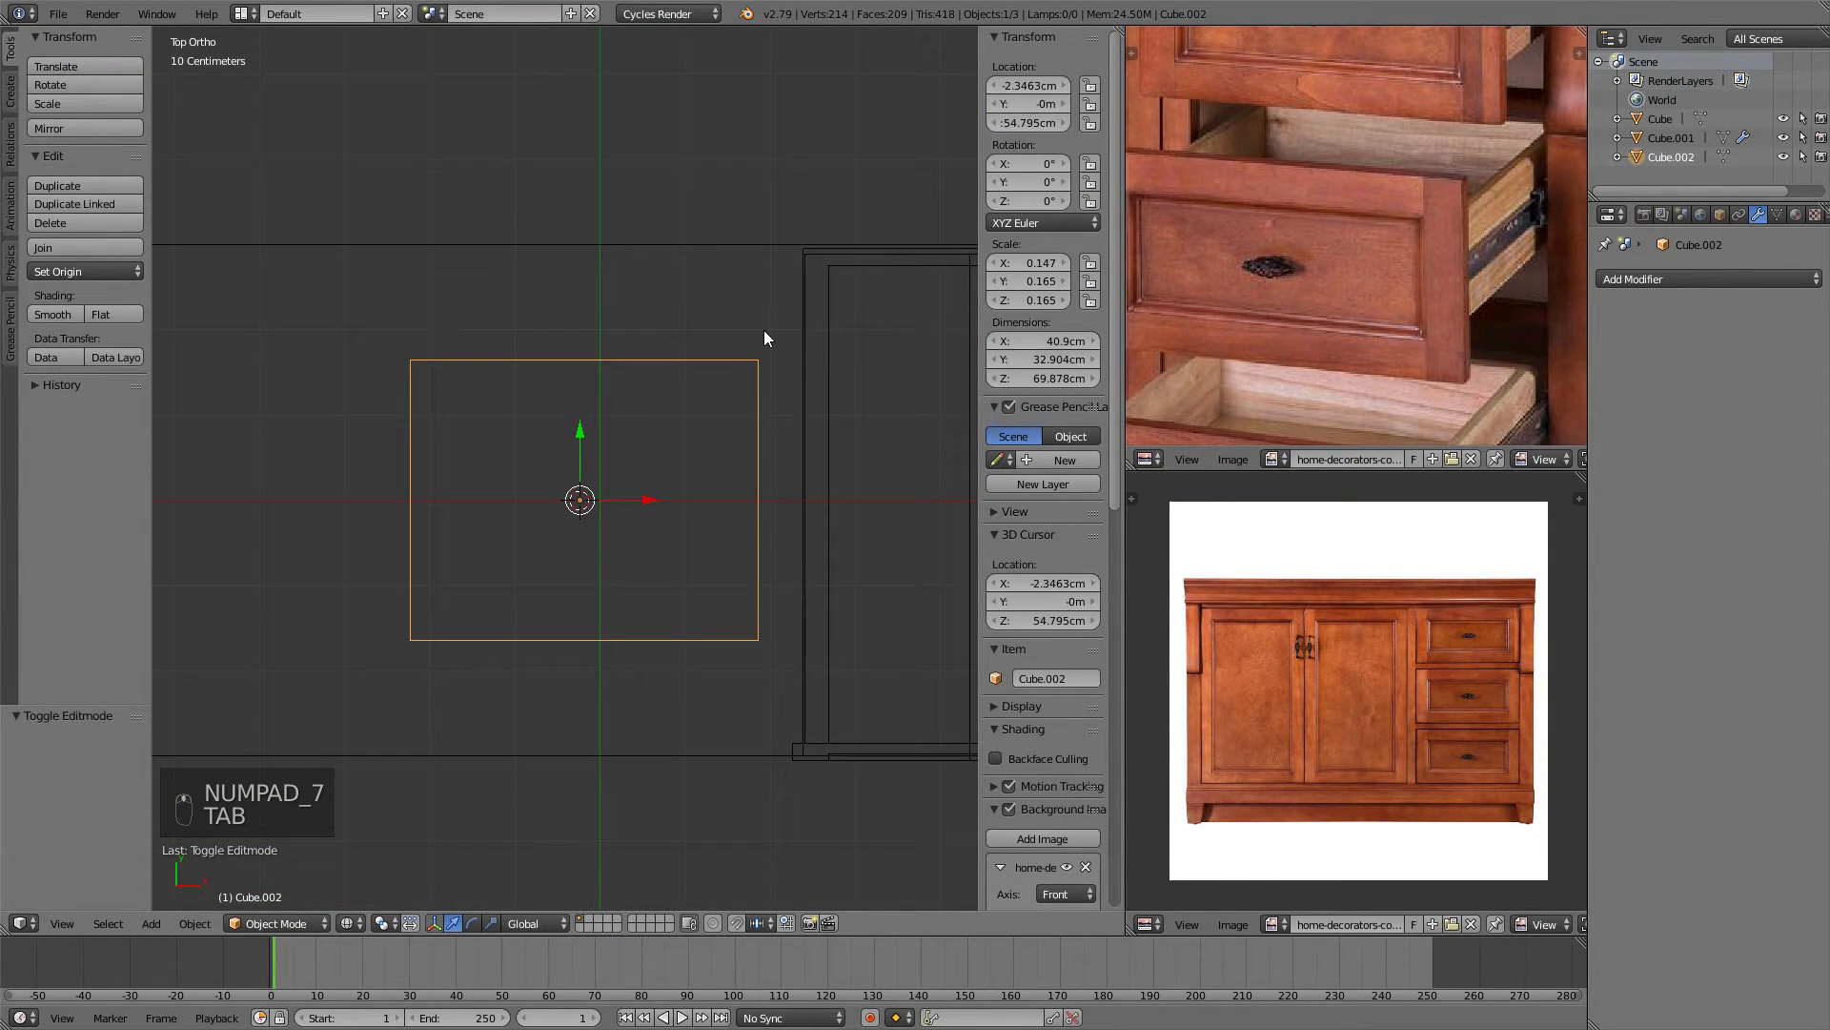
key(s)
key(y)
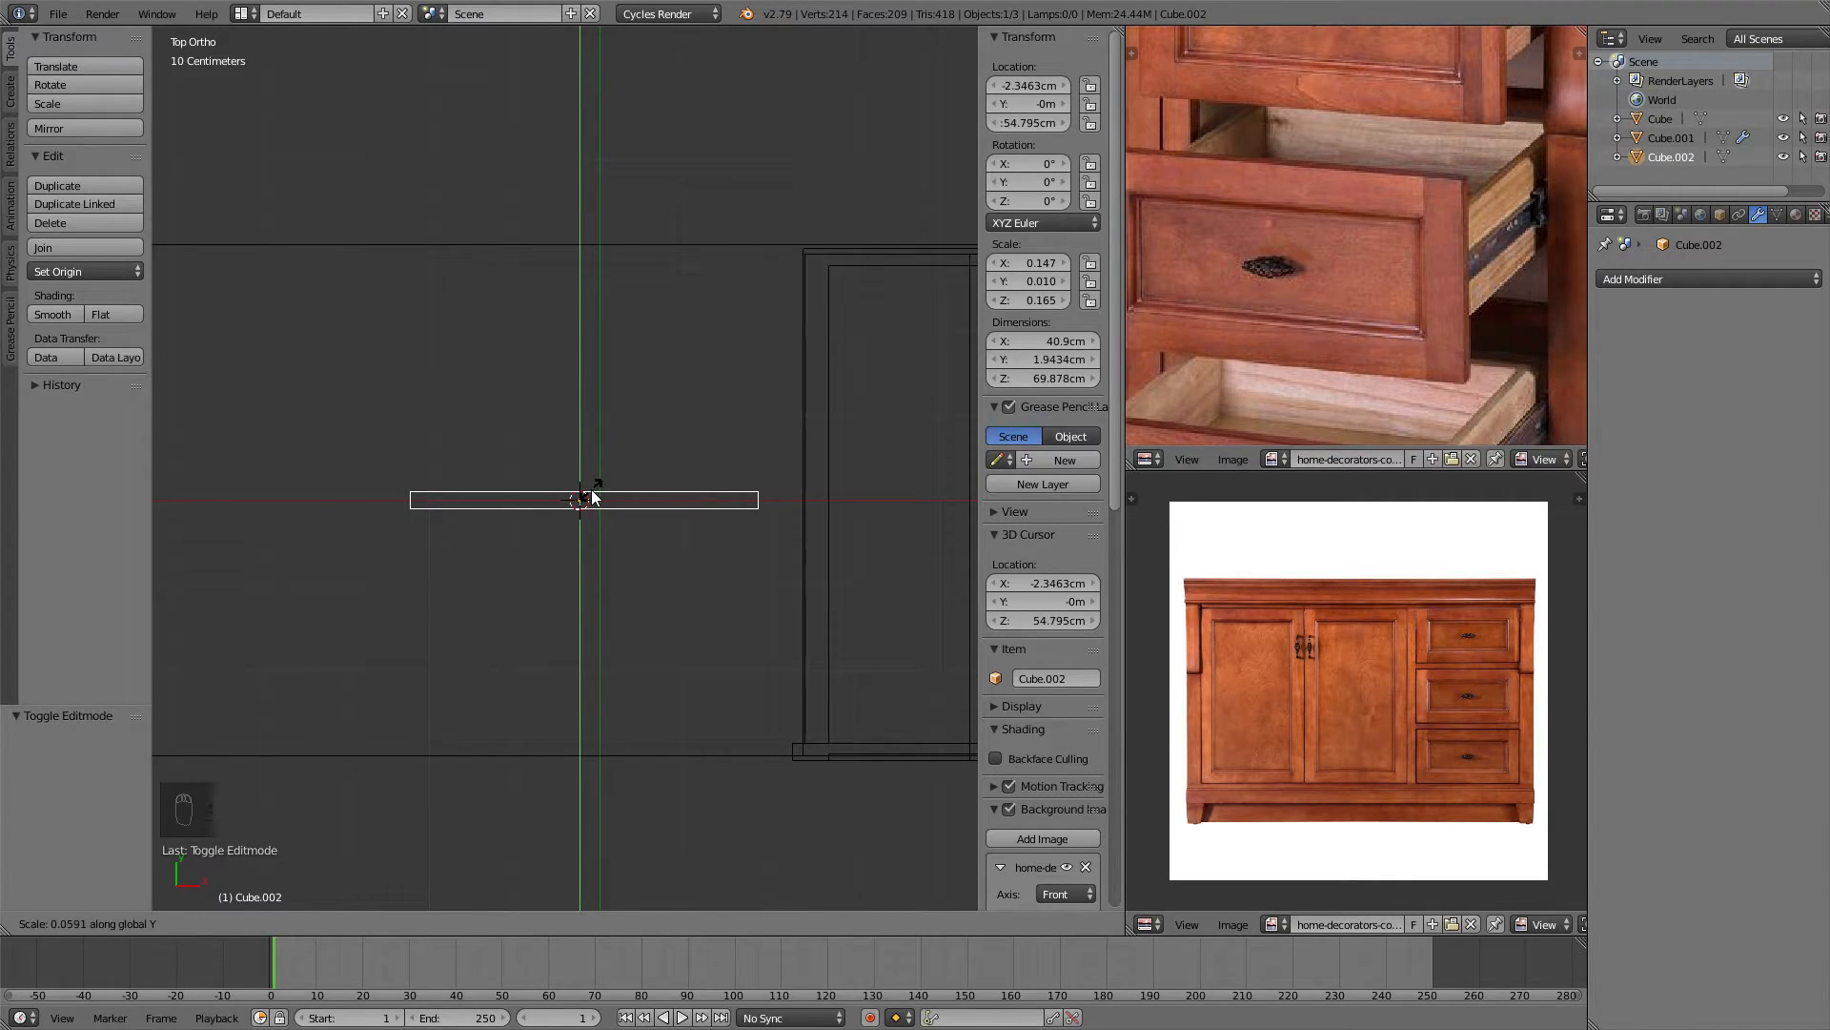
click(591, 496)
Move the door about -29.4 cm along Y to the front of the cabinet.
shift+middle_drag(717, 622, 650, 444)
key(g)
key(y)
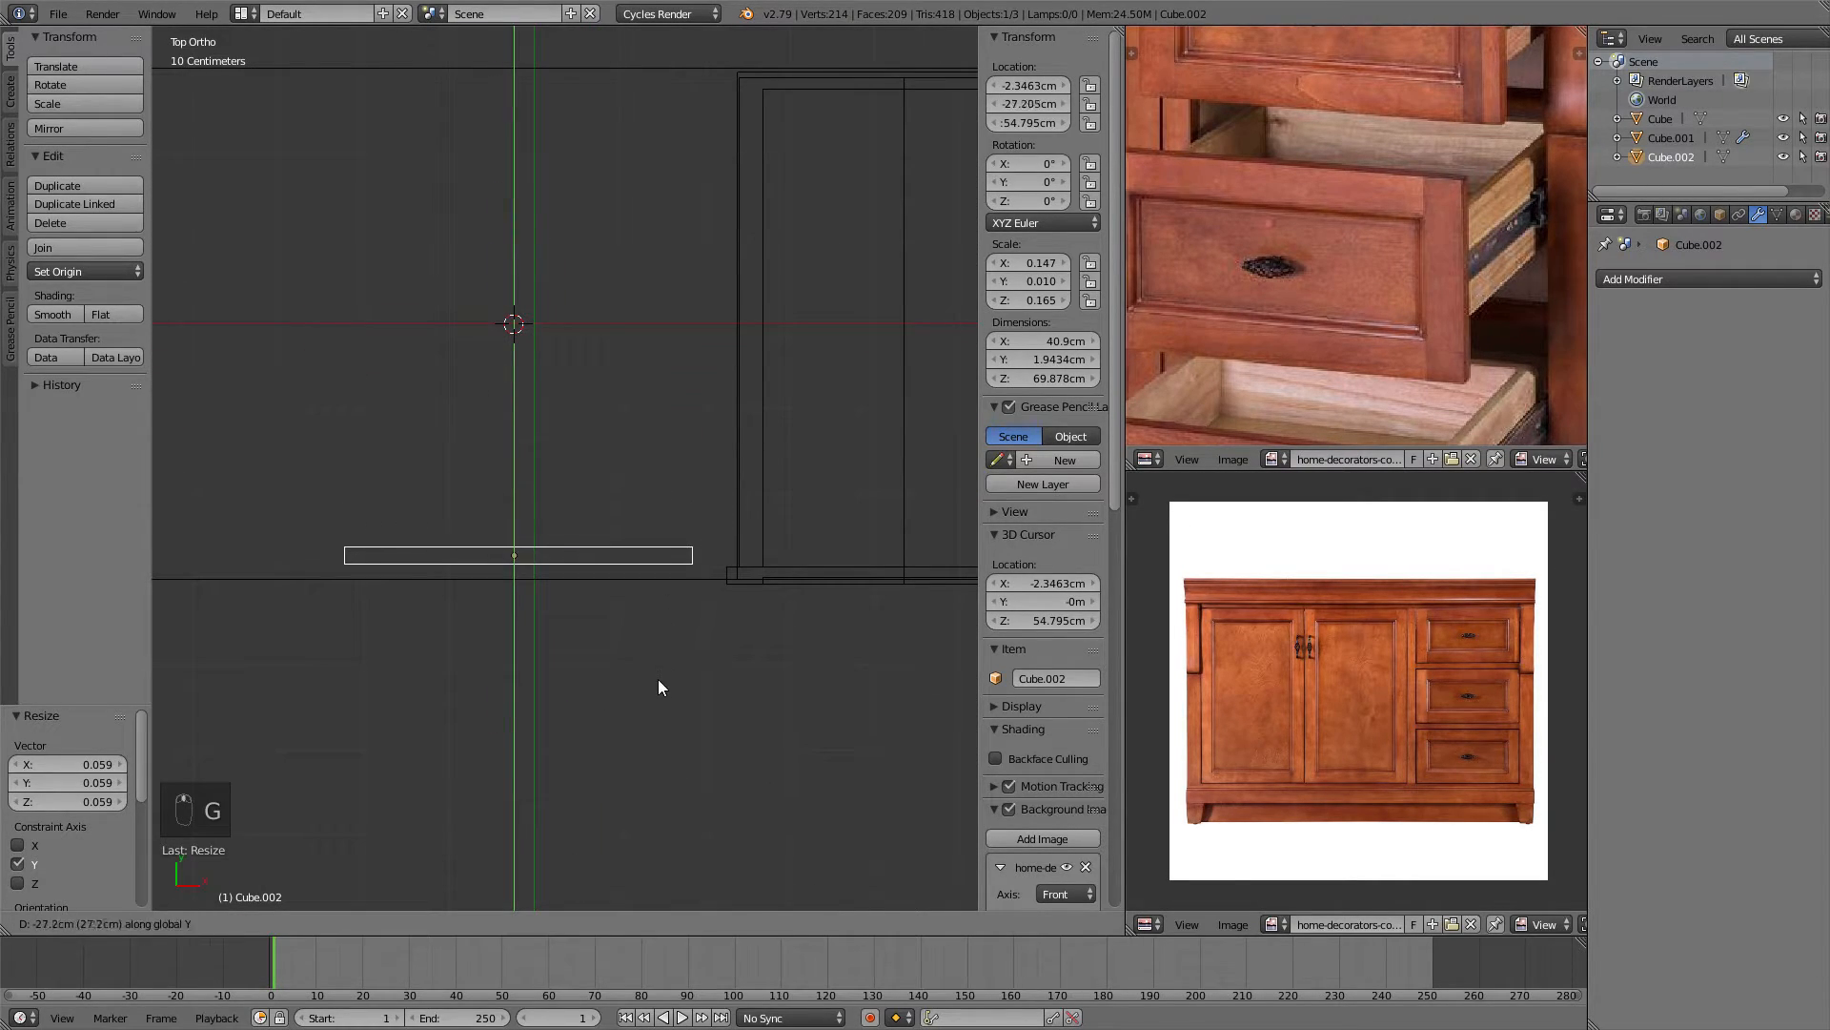
click(657, 694)
shift+middle_drag(673, 656, 601, 433)
scroll(745, 450, up, 3)
scroll(620, 430, up, 1)
shift+middle_drag(715, 411, 587, 391)
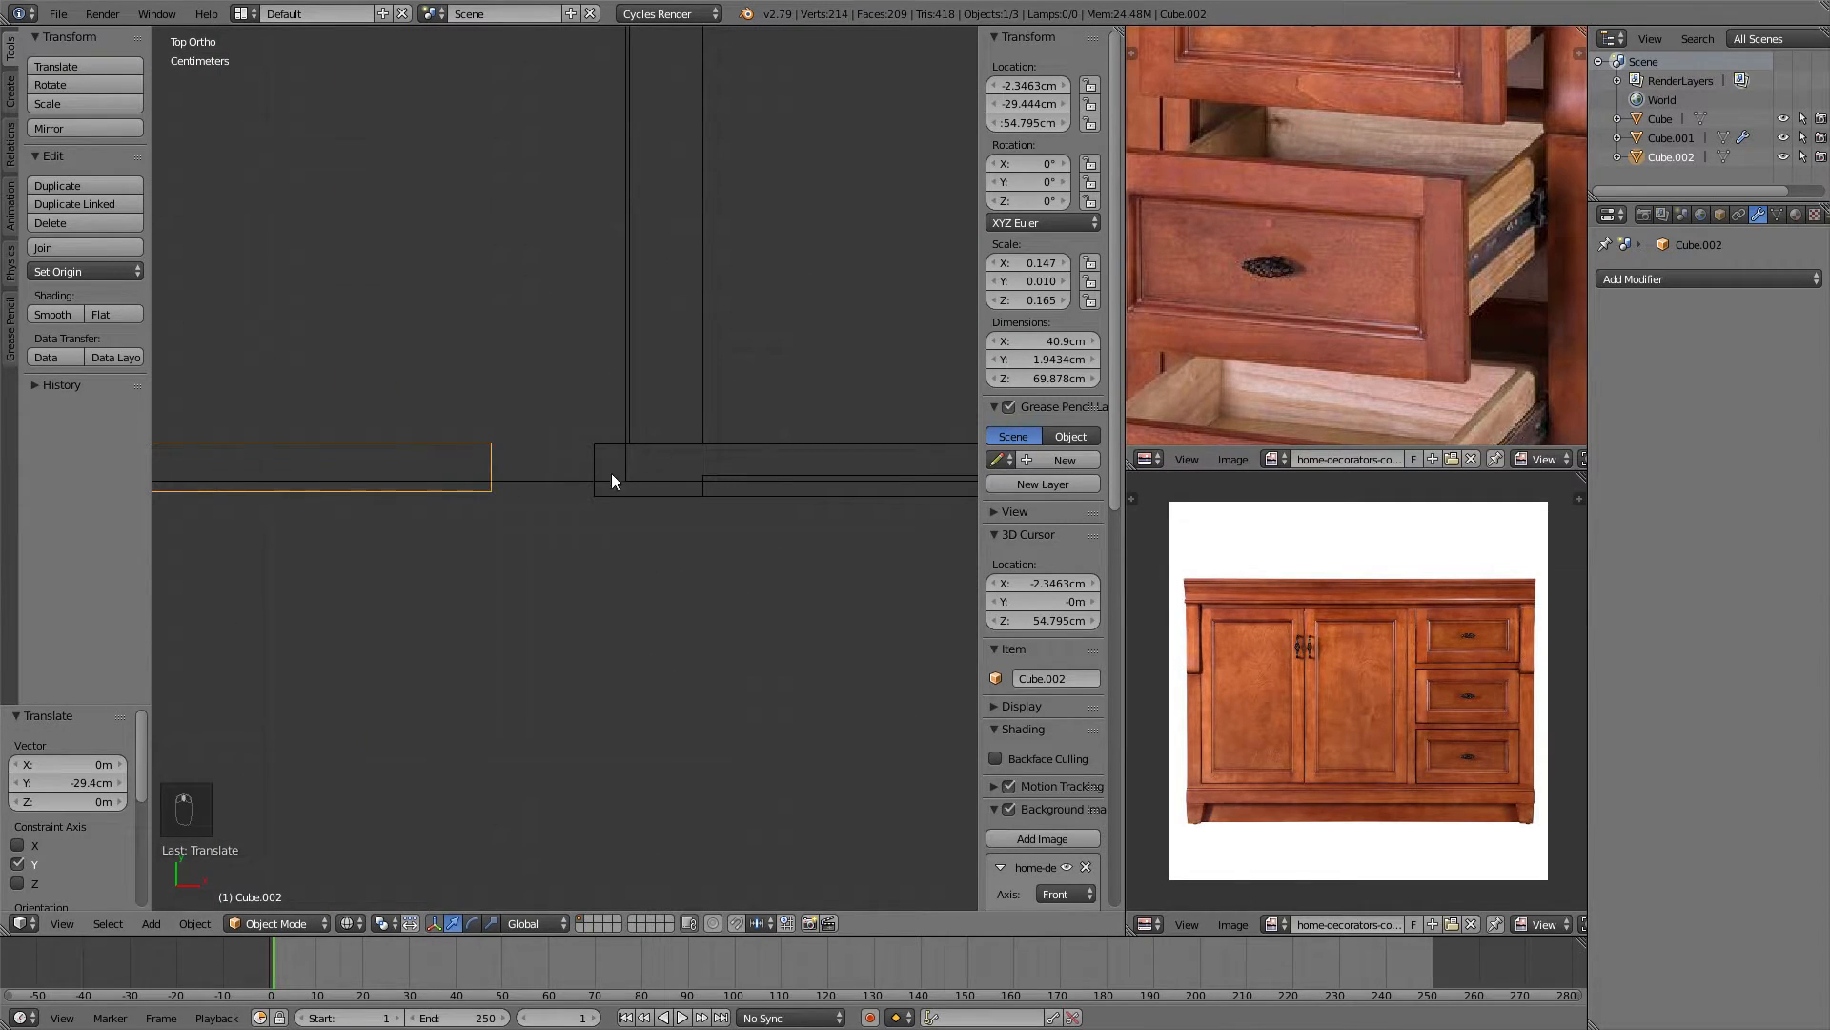
Move the door about 6.2 cm along X over the drawer front to compare depths, and back by about 5.7 cm.
shift+middle_drag(507, 374, 710, 374)
scroll(686, 381, down, 3)
key(g)
key(x)
click(729, 403)
scroll(729, 382, up, 4)
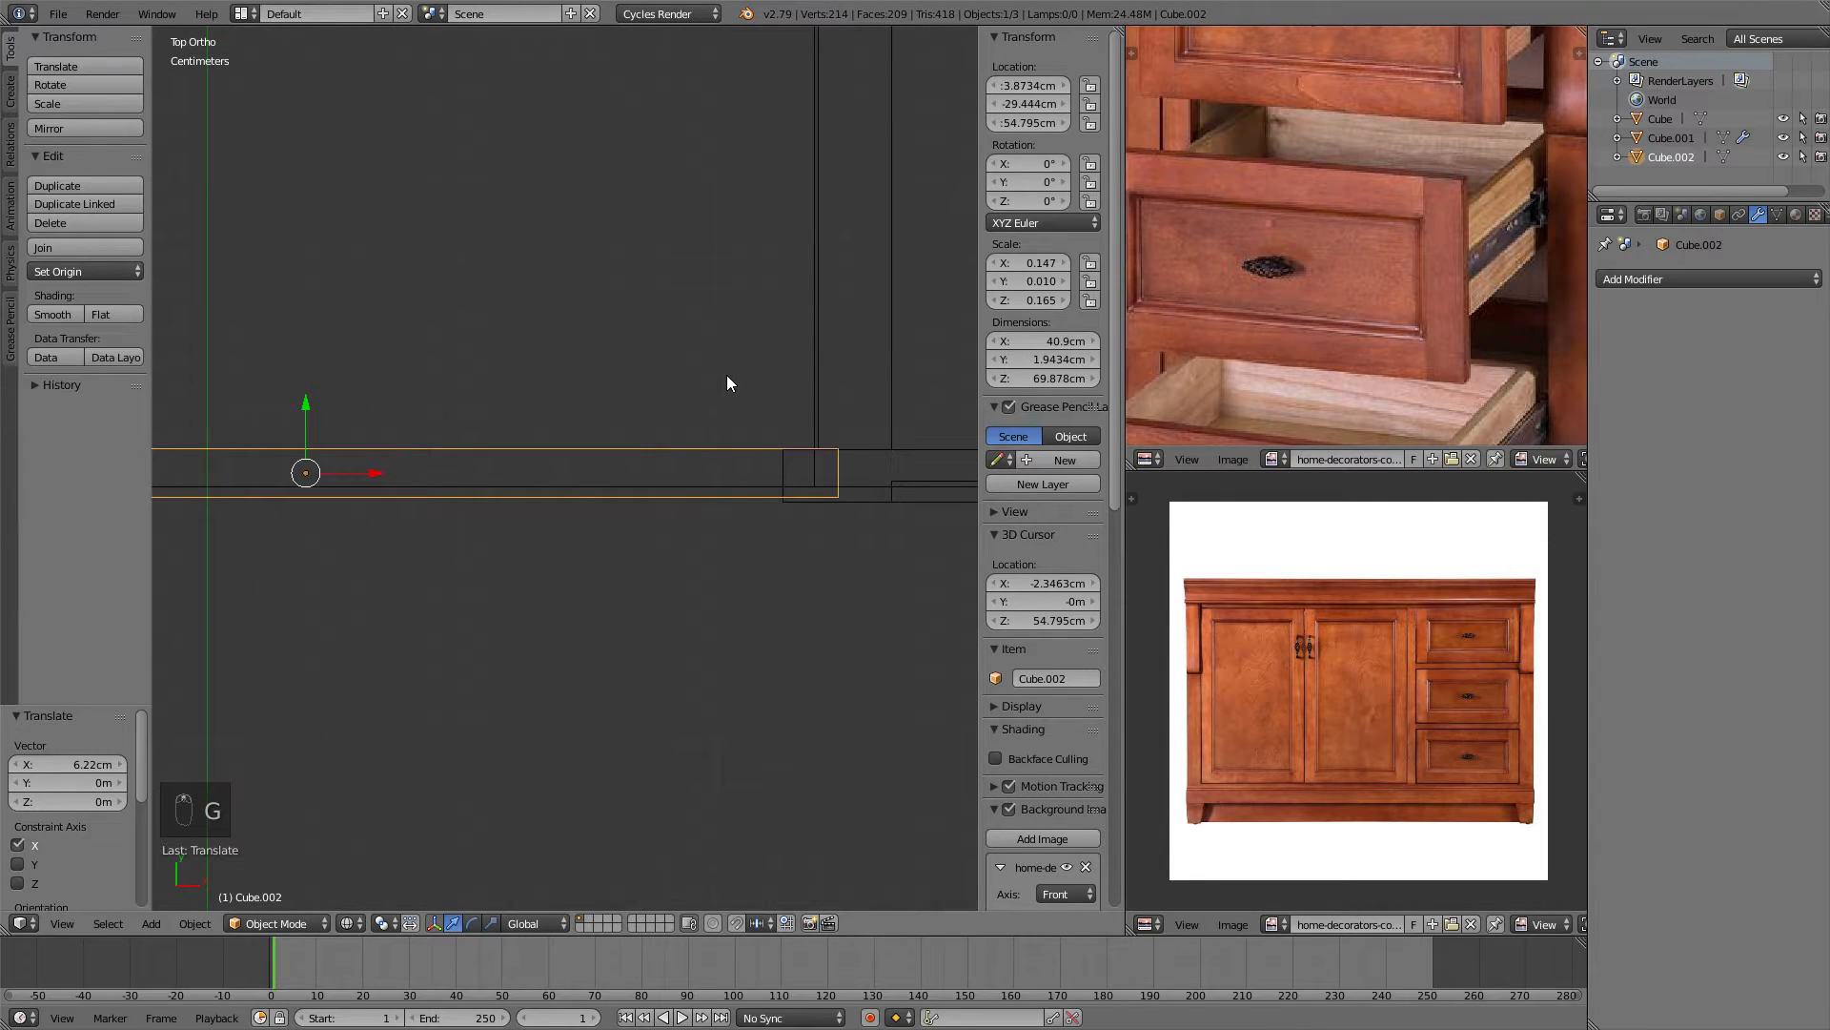
key(g)
right_click(734, 377)
shift+middle_drag(688, 374, 723, 369)
key(g)
key(y)
right_click(723, 369)
key(g)
key(x)
click(581, 368)
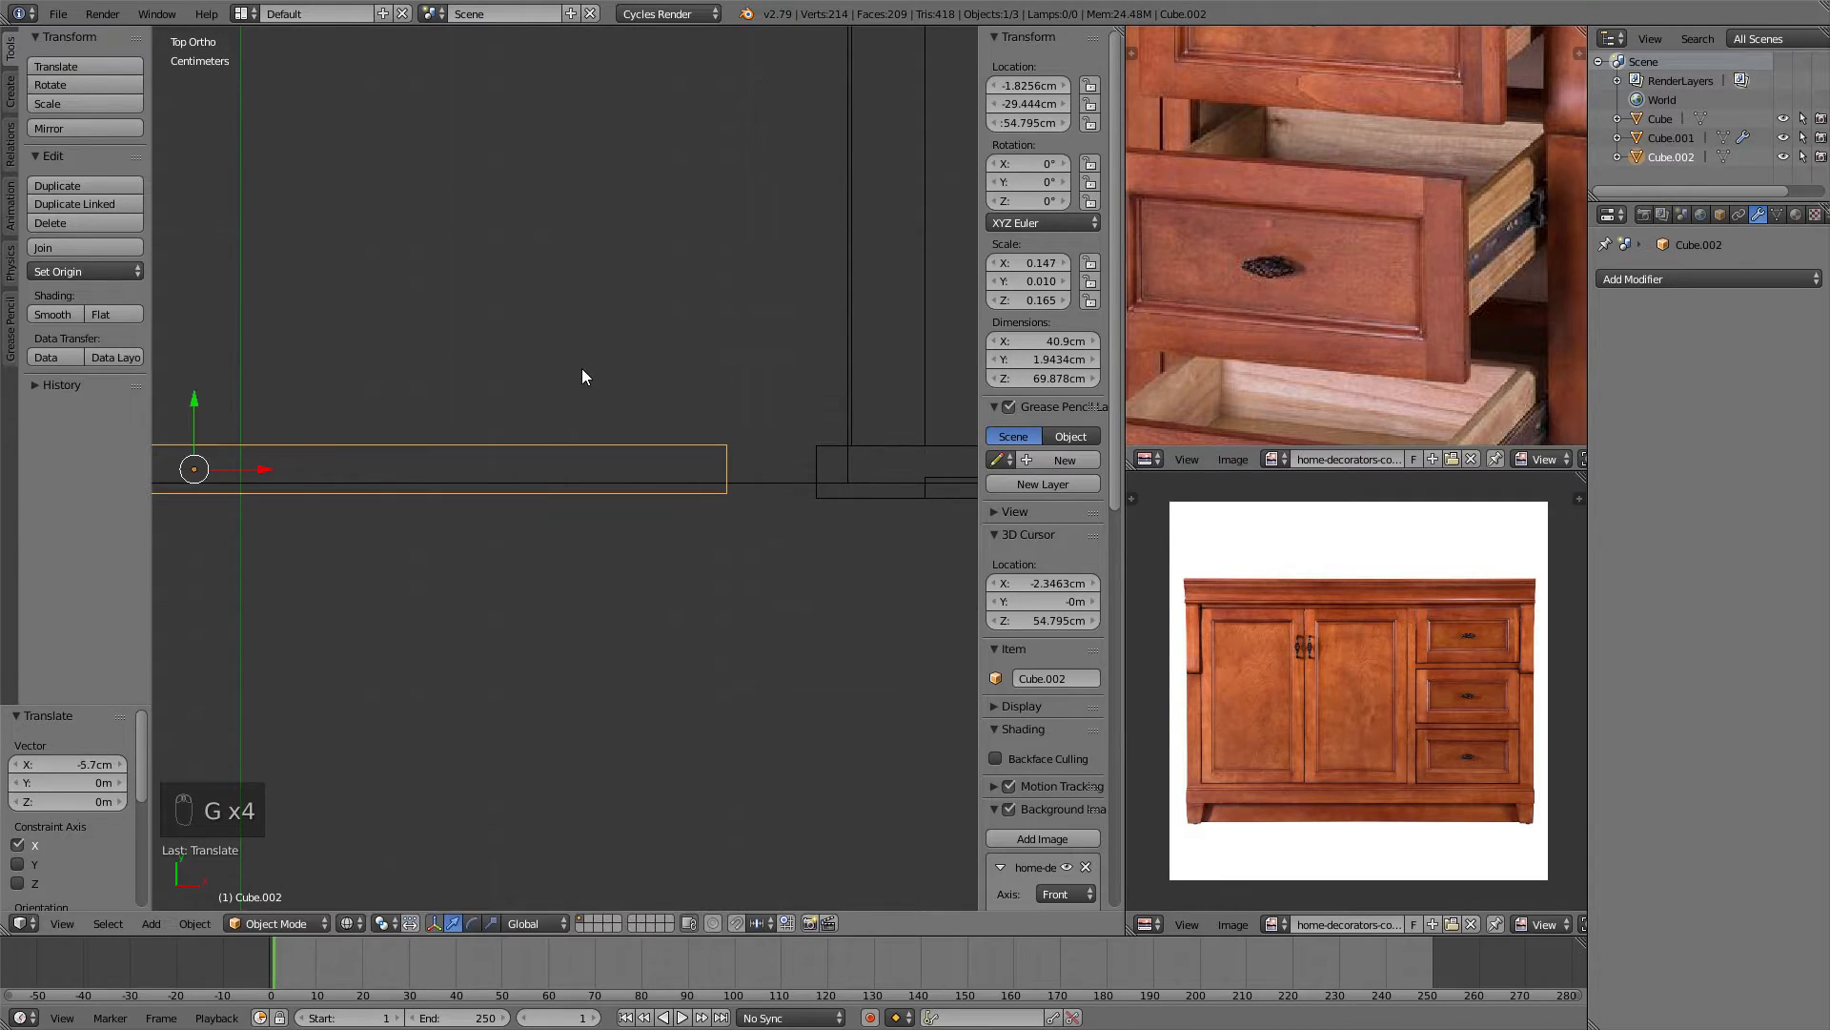
scroll(582, 368, down, 4)
key(Tab)
shift+middle_drag(581, 368, 649, 349)
key(a)
key(a)
key(a)
right_click(225, 410)
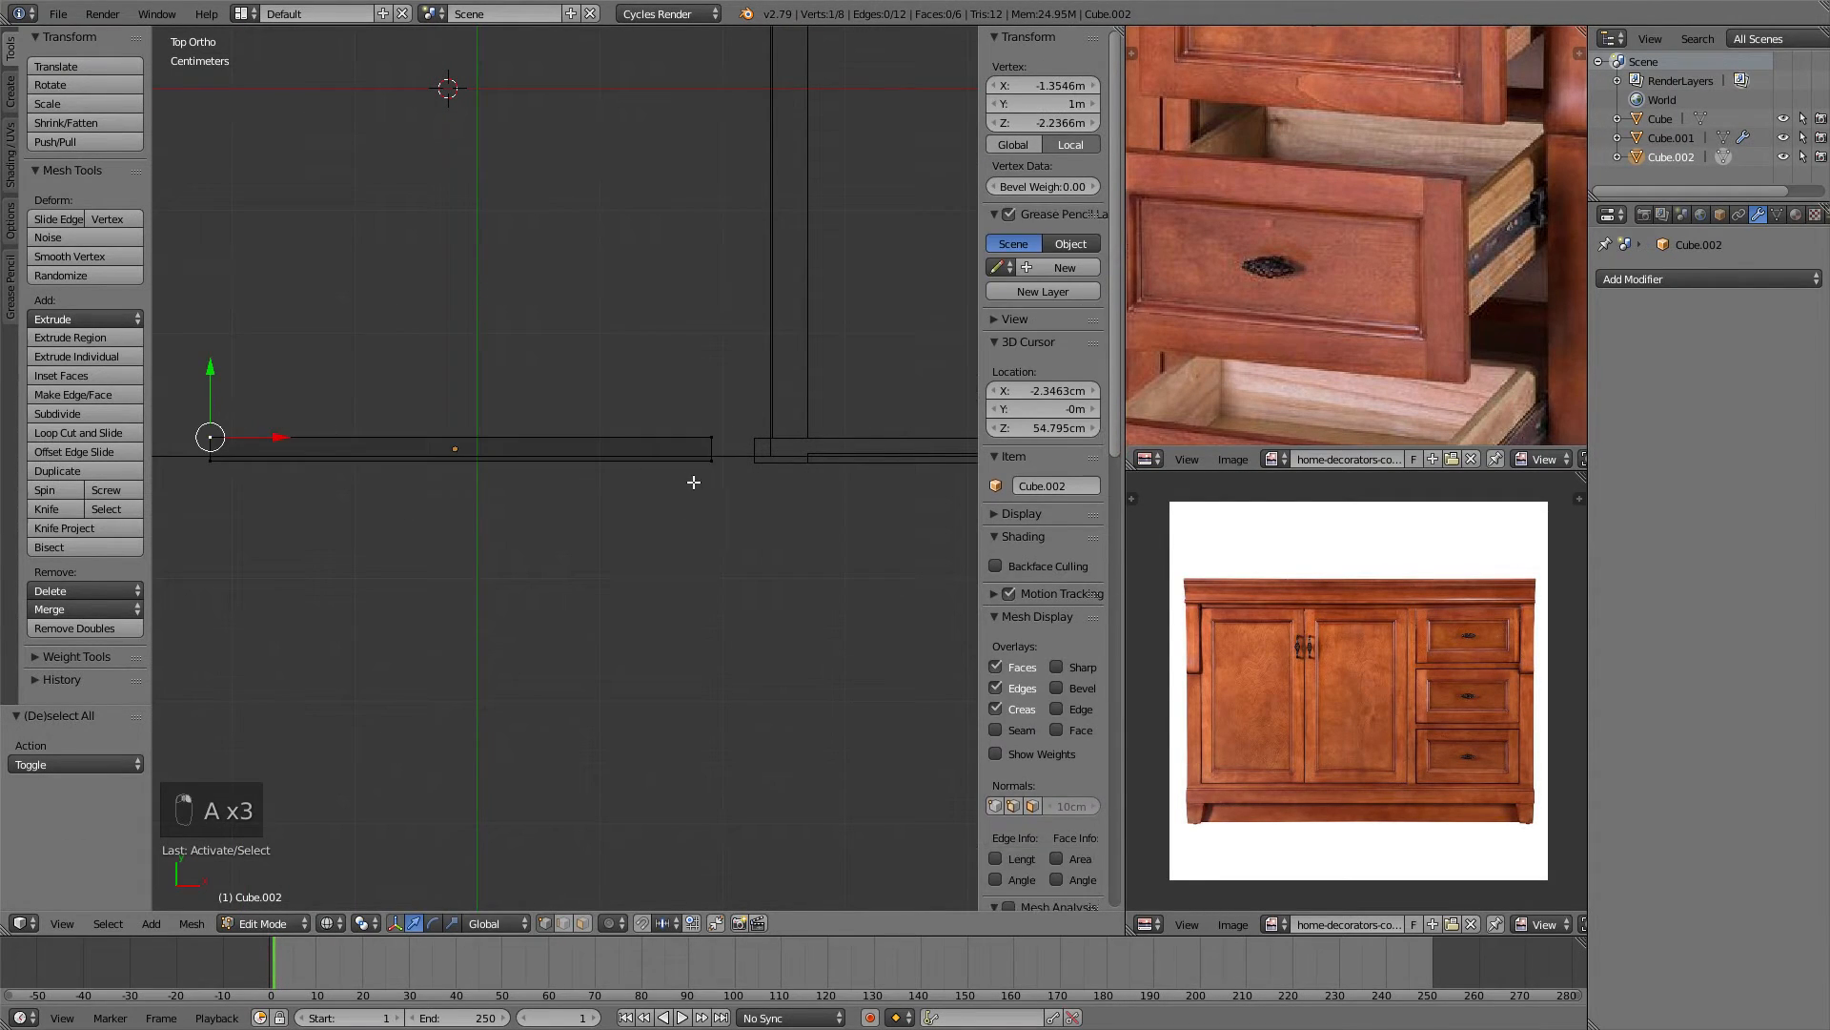
Select a back corner vertex of the drawer front and copy its global Y coordinate.
key(Tab)
right_click(793, 467)
key(Tab)
scroll(814, 511, up, 4)
shift+middle_drag(827, 494, 520, 508)
scroll(520, 508, down, 5)
shift+middle_drag(707, 485, 453, 489)
scroll(714, 465, up, 3)
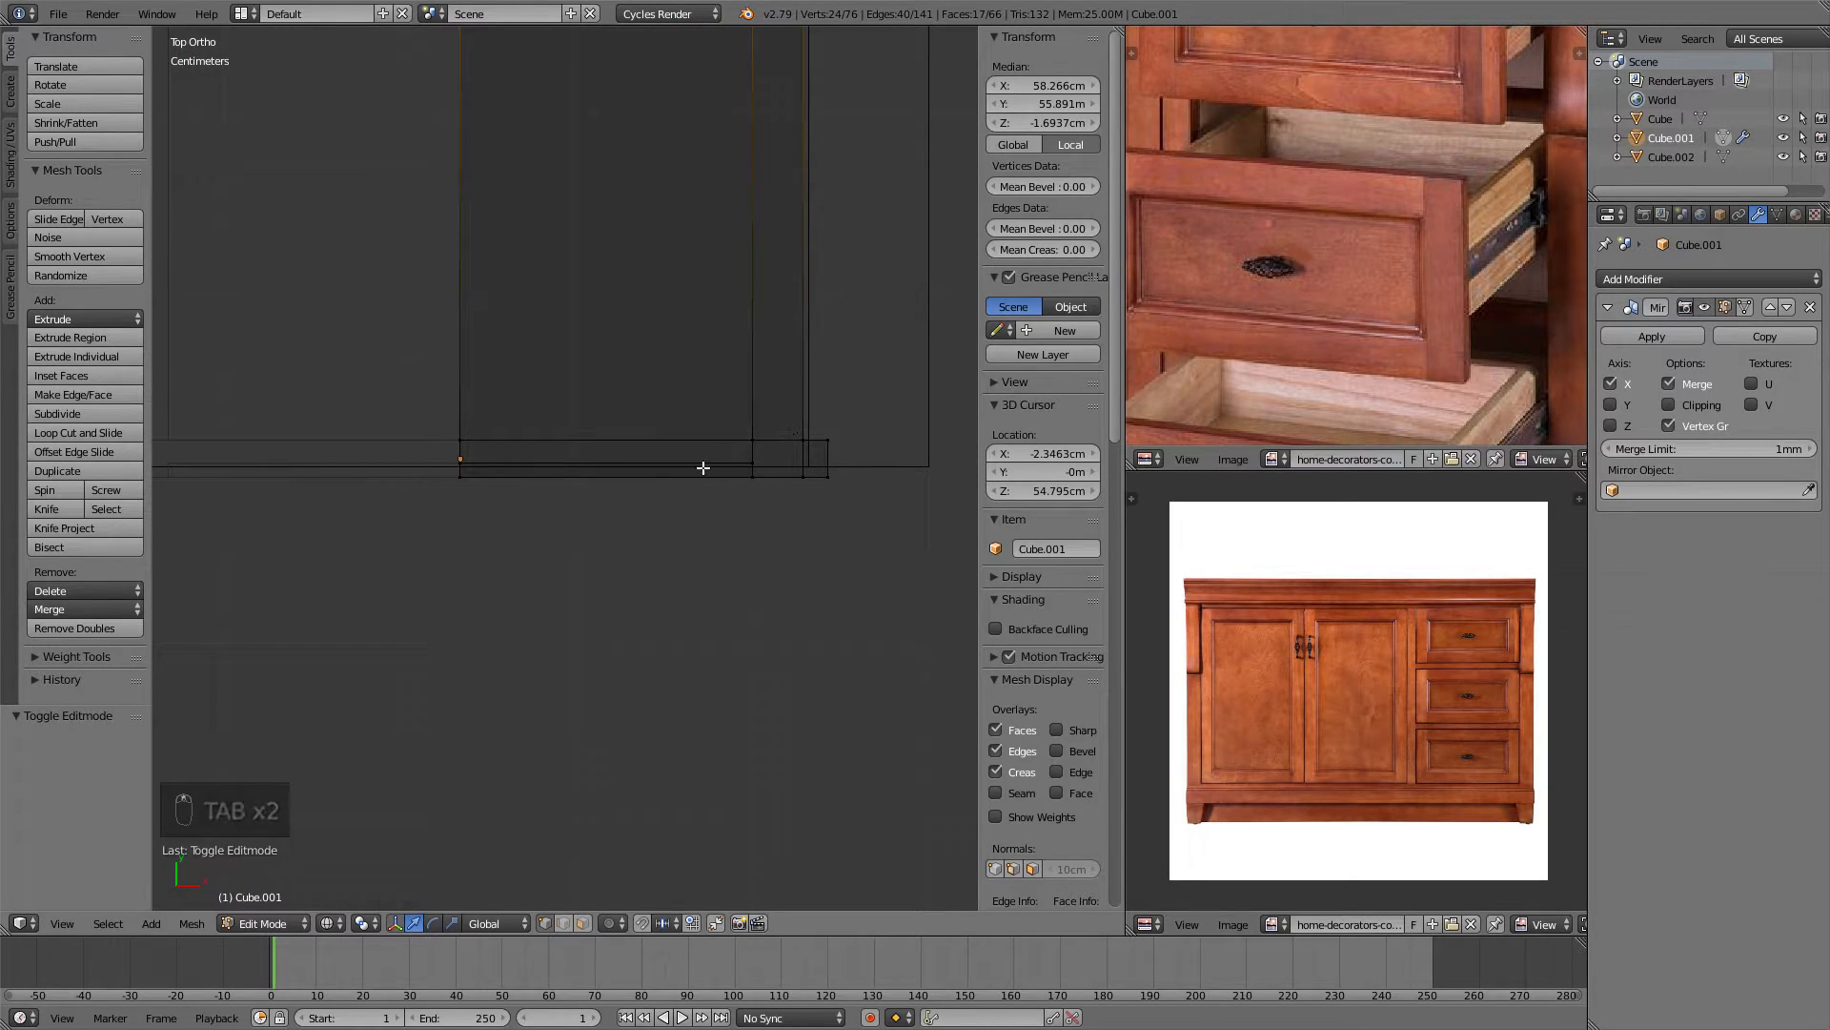
right_click(826, 436)
scroll(790, 302, down, 4)
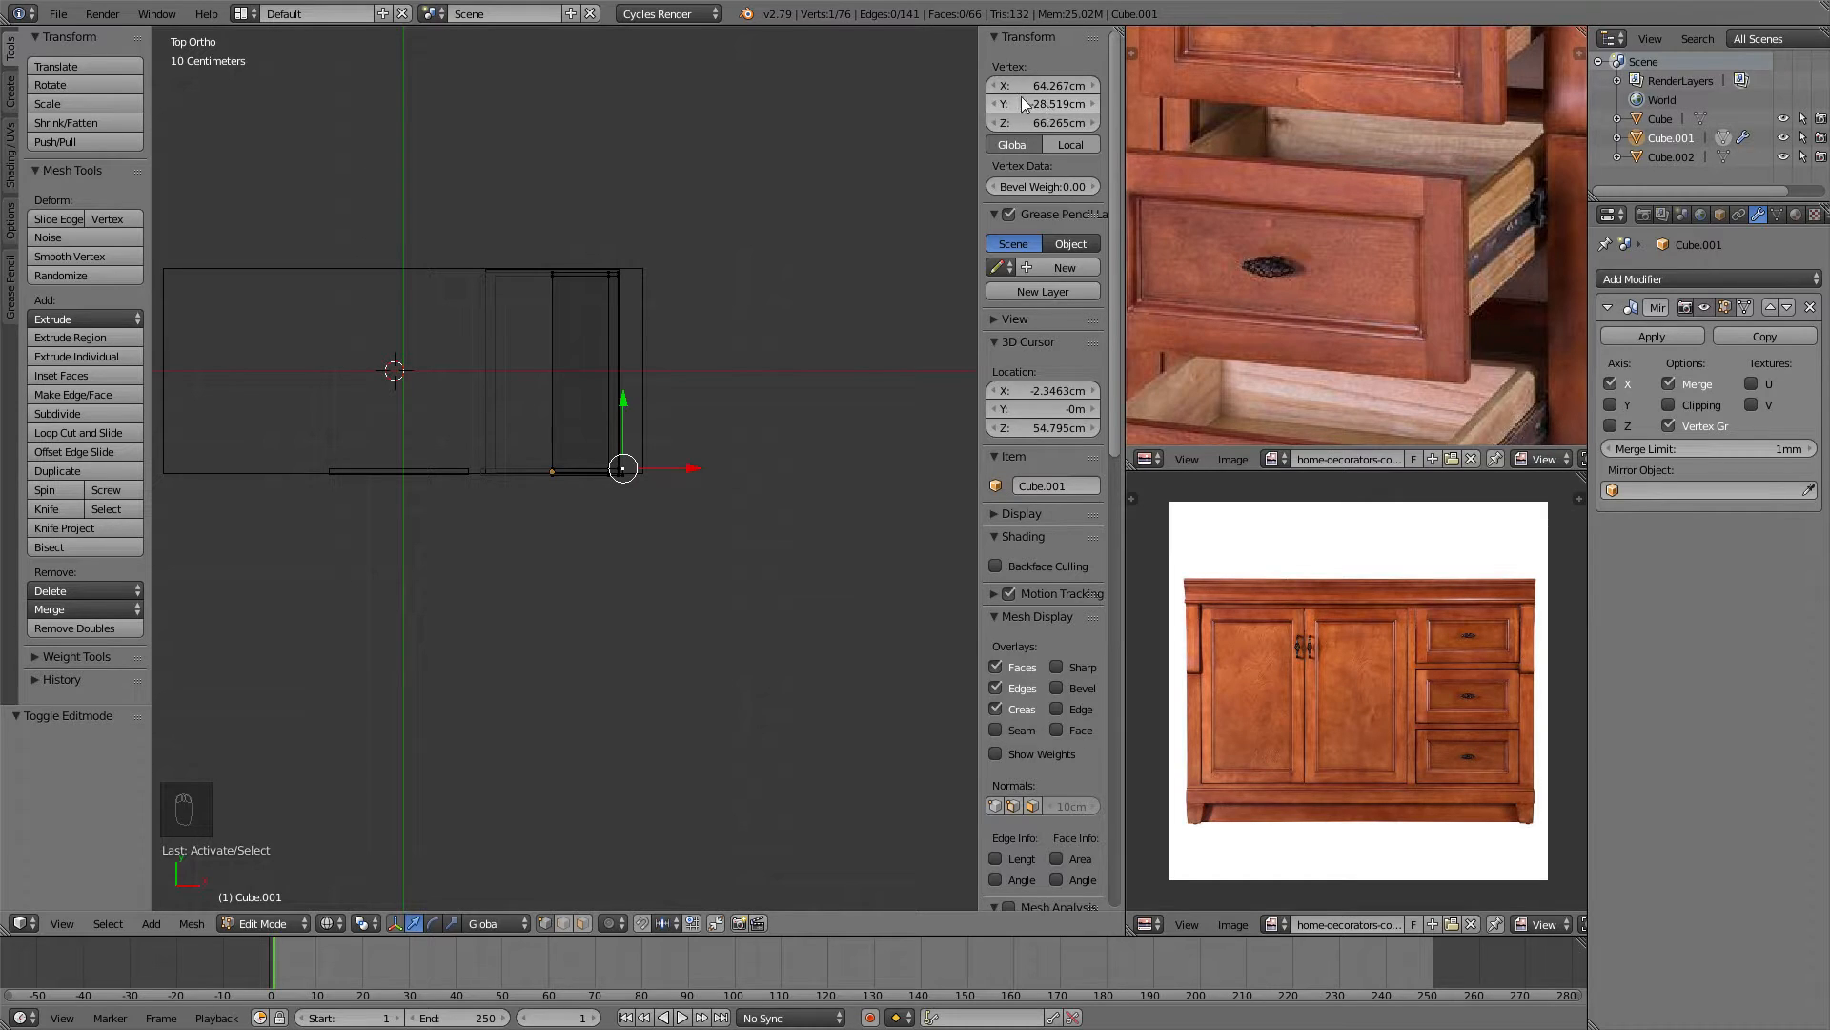
key(ctrl+c)
Select the door's back vertices and paste -28.519 cm as their global Y position.
shift+middle_drag(625, 282, 747, 257)
scroll(711, 286, up, 3)
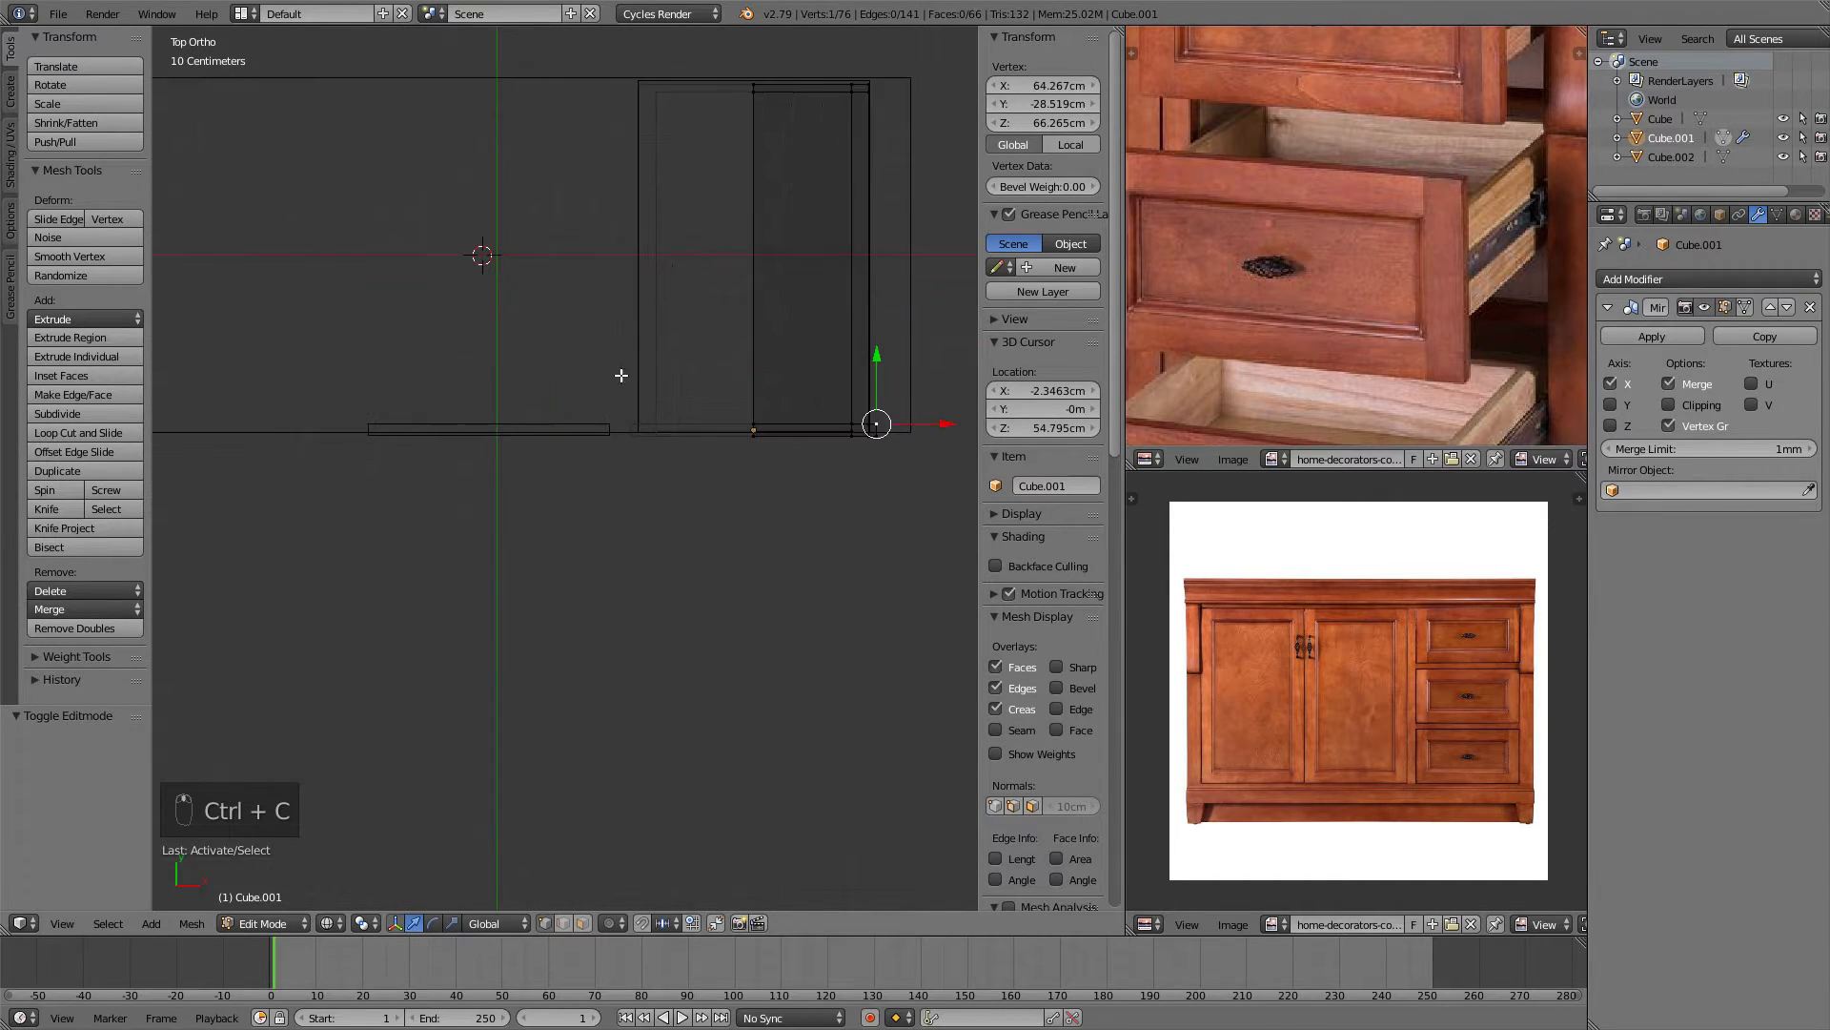
key(Tab)
right_click(586, 426)
key(Tab)
scroll(400, 375, up, 3)
key(a)
key(a)
key(a)
key(b)
drag(172, 319, 745, 400)
key(ctrl+v)
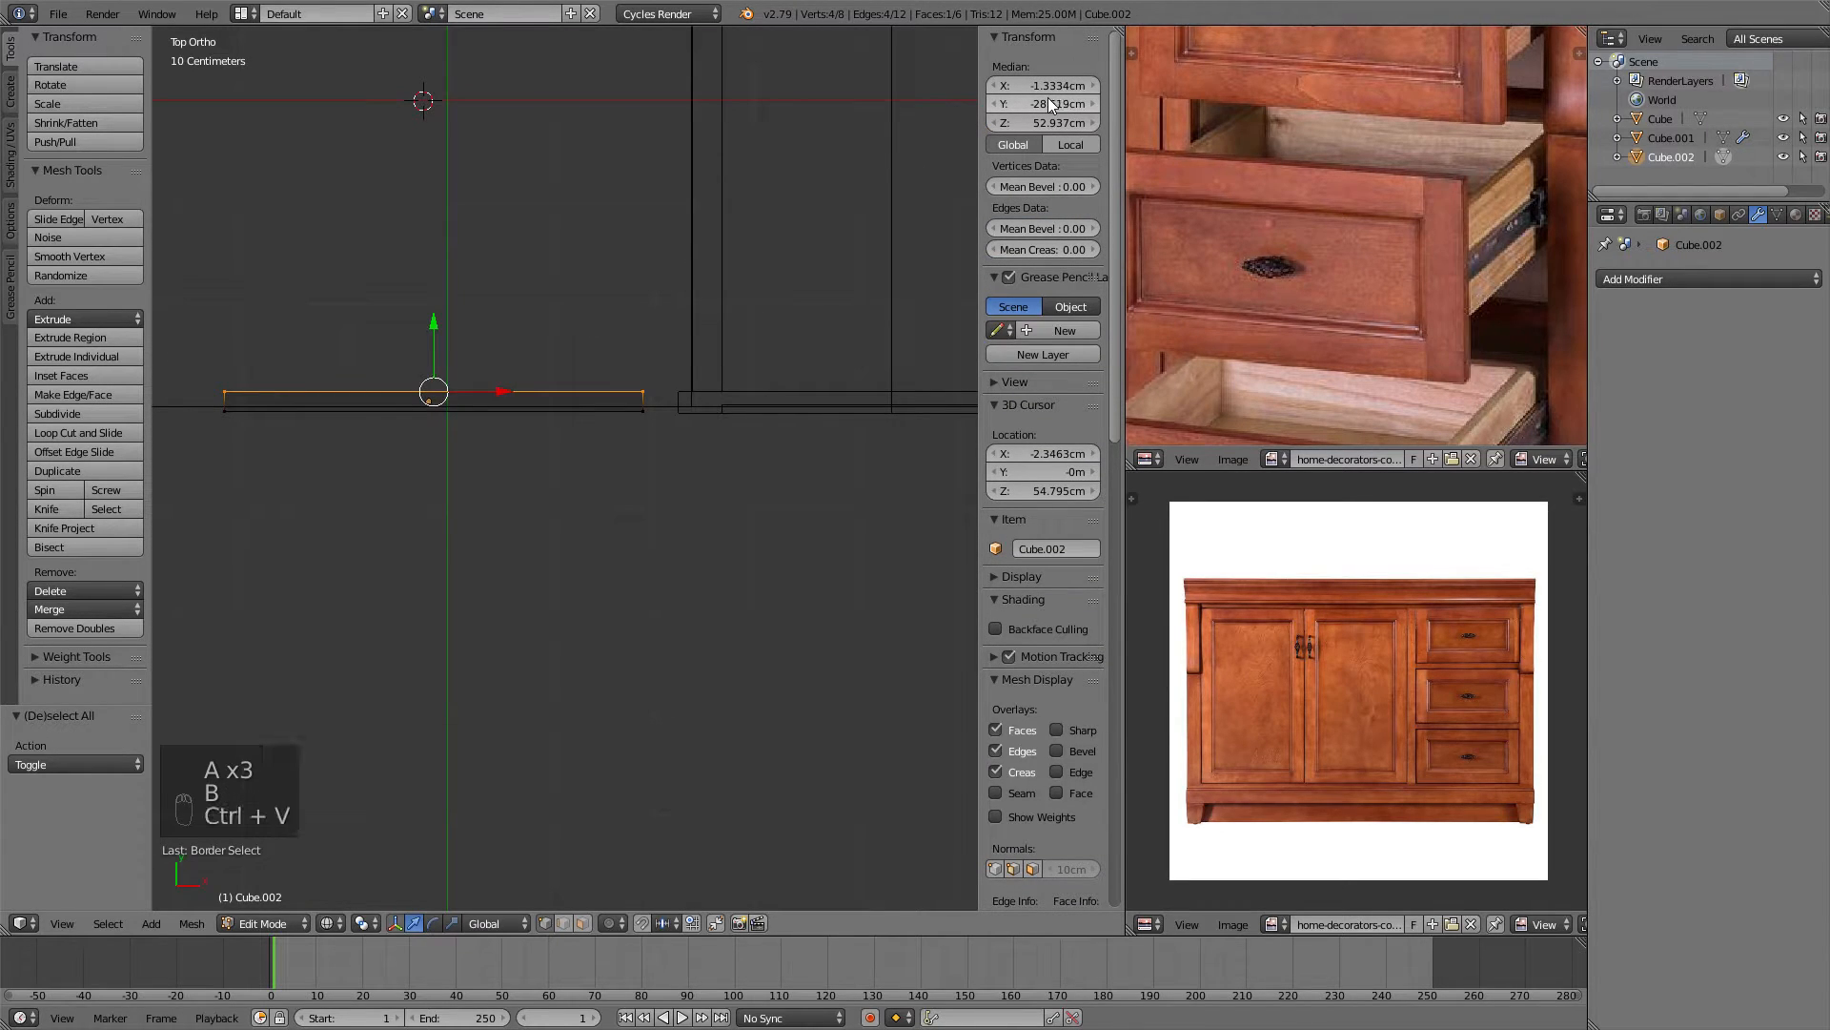
Select a front corner vertex of the drawer front and copy its global Y coordinate.
shift+middle_drag(794, 251, 645, 266)
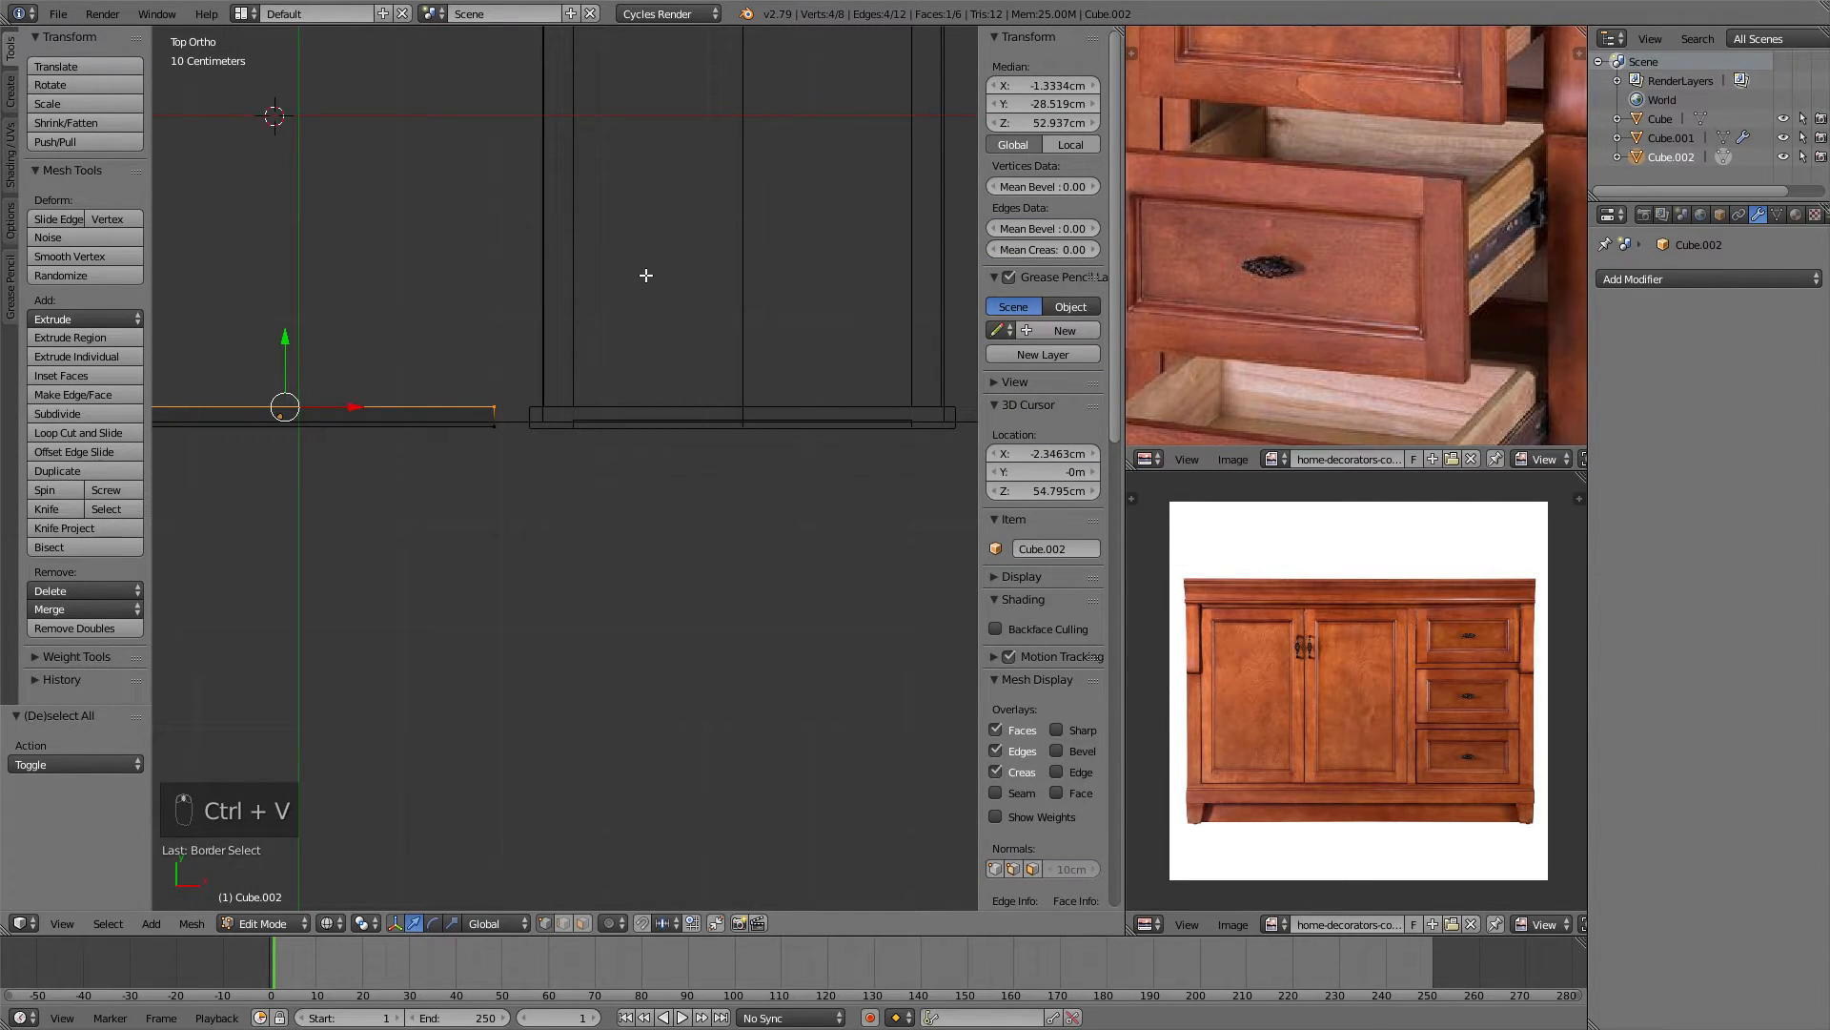
key(Tab)
right_click(608, 410)
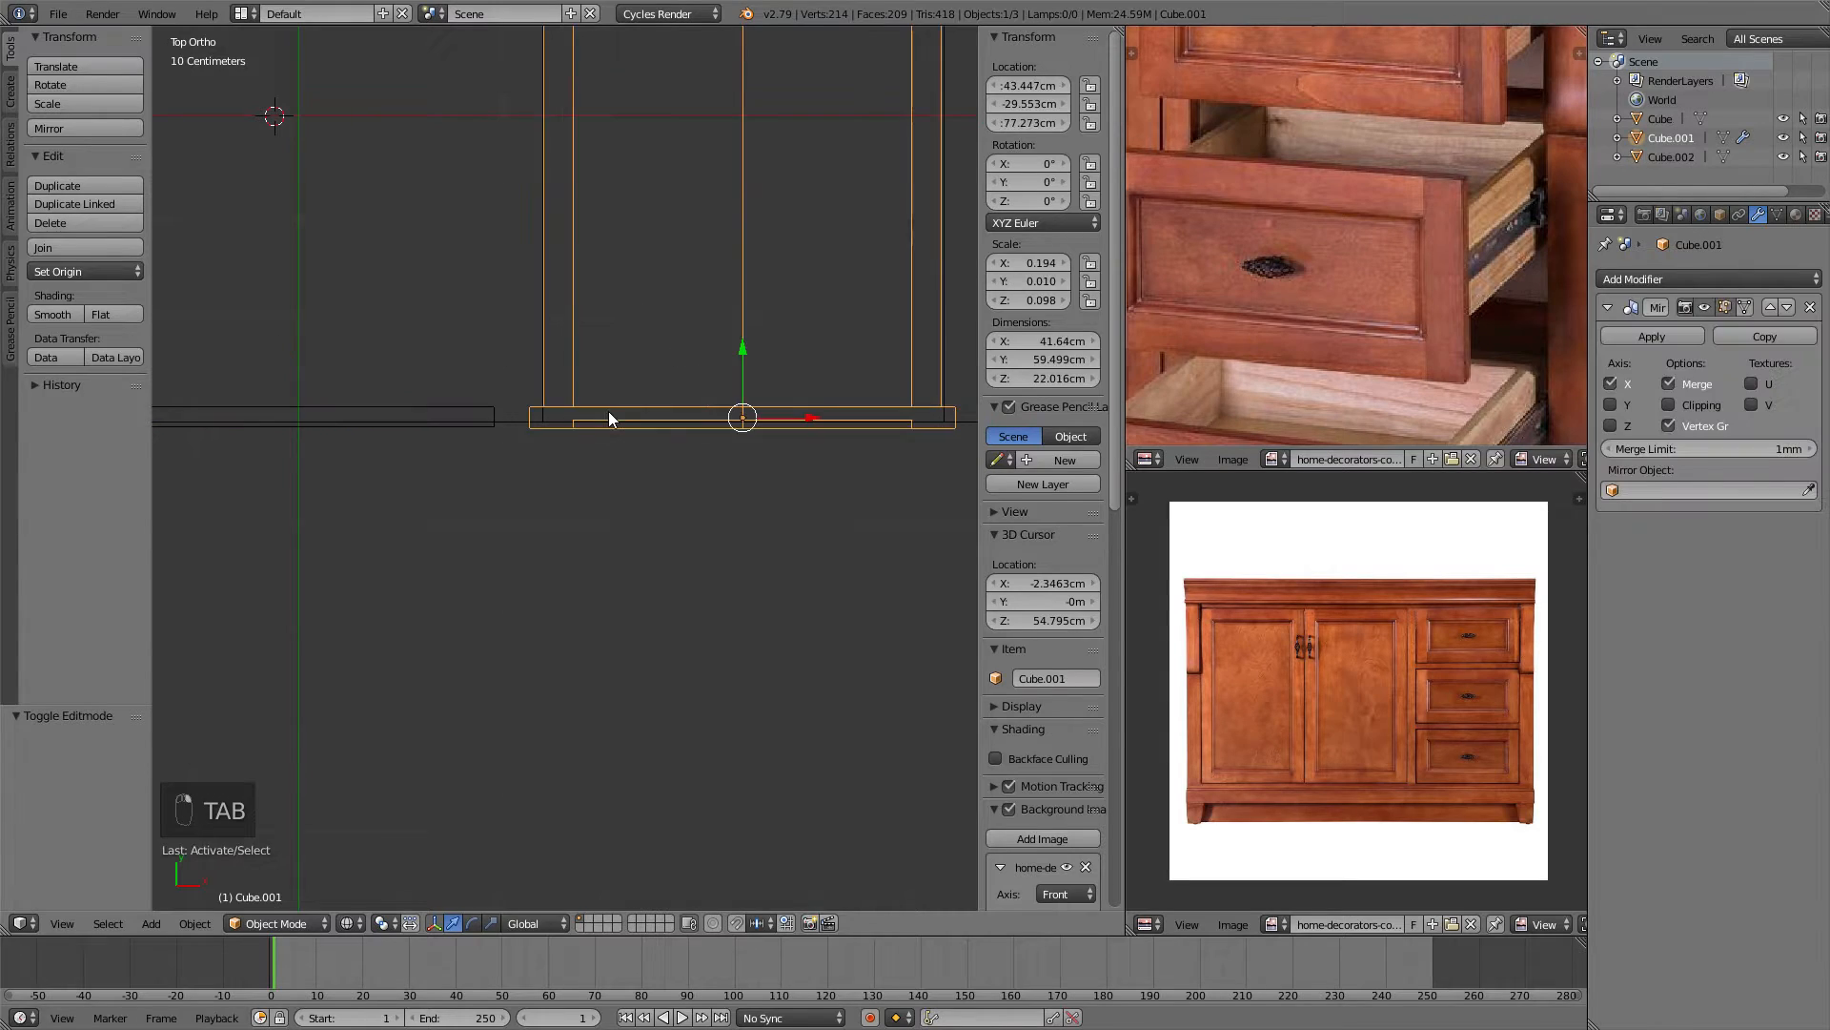
key(Tab)
shift+middle_drag(813, 440, 666, 482)
scroll(753, 385, up, 4)
scroll(675, 446, down, 1)
key(ctrl+c)
Select the door's front vertices and paste -30.587 cm as their global Y position.
shift+middle_drag(507, 228, 875, 225)
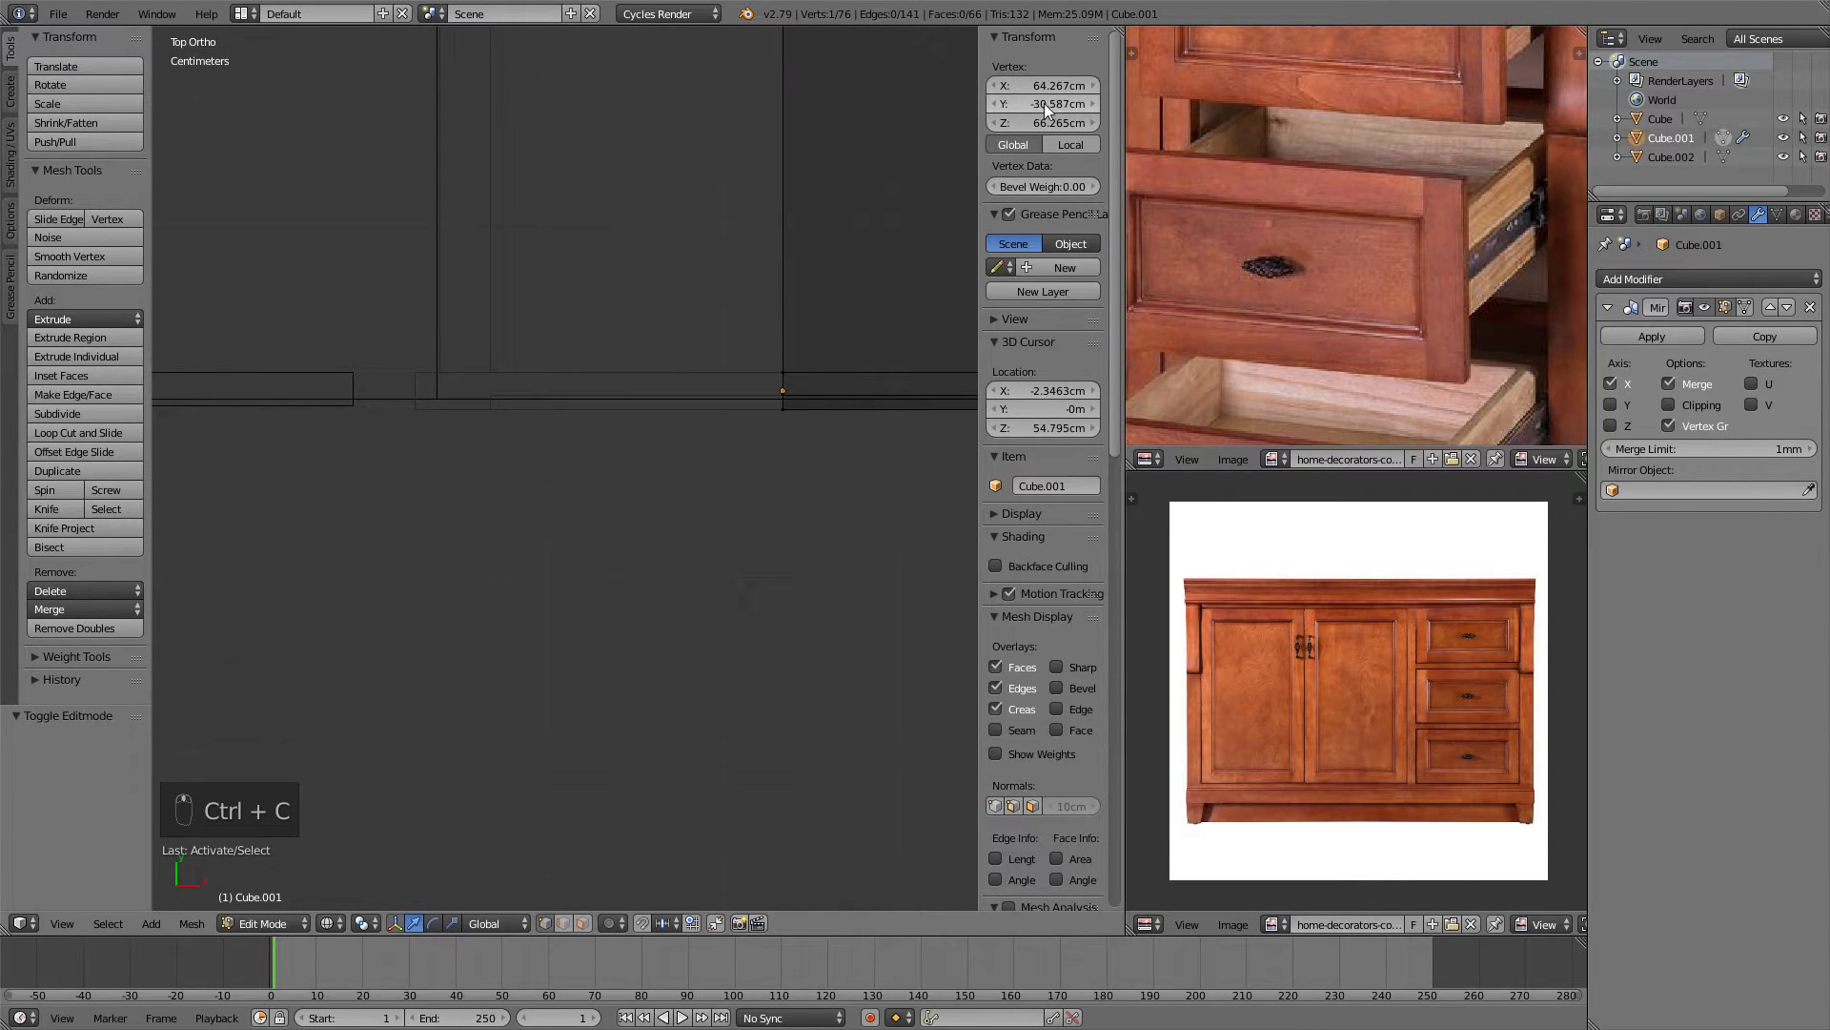
scroll(638, 257, down, 2)
key(Tab)
right_click(528, 415)
key(Tab)
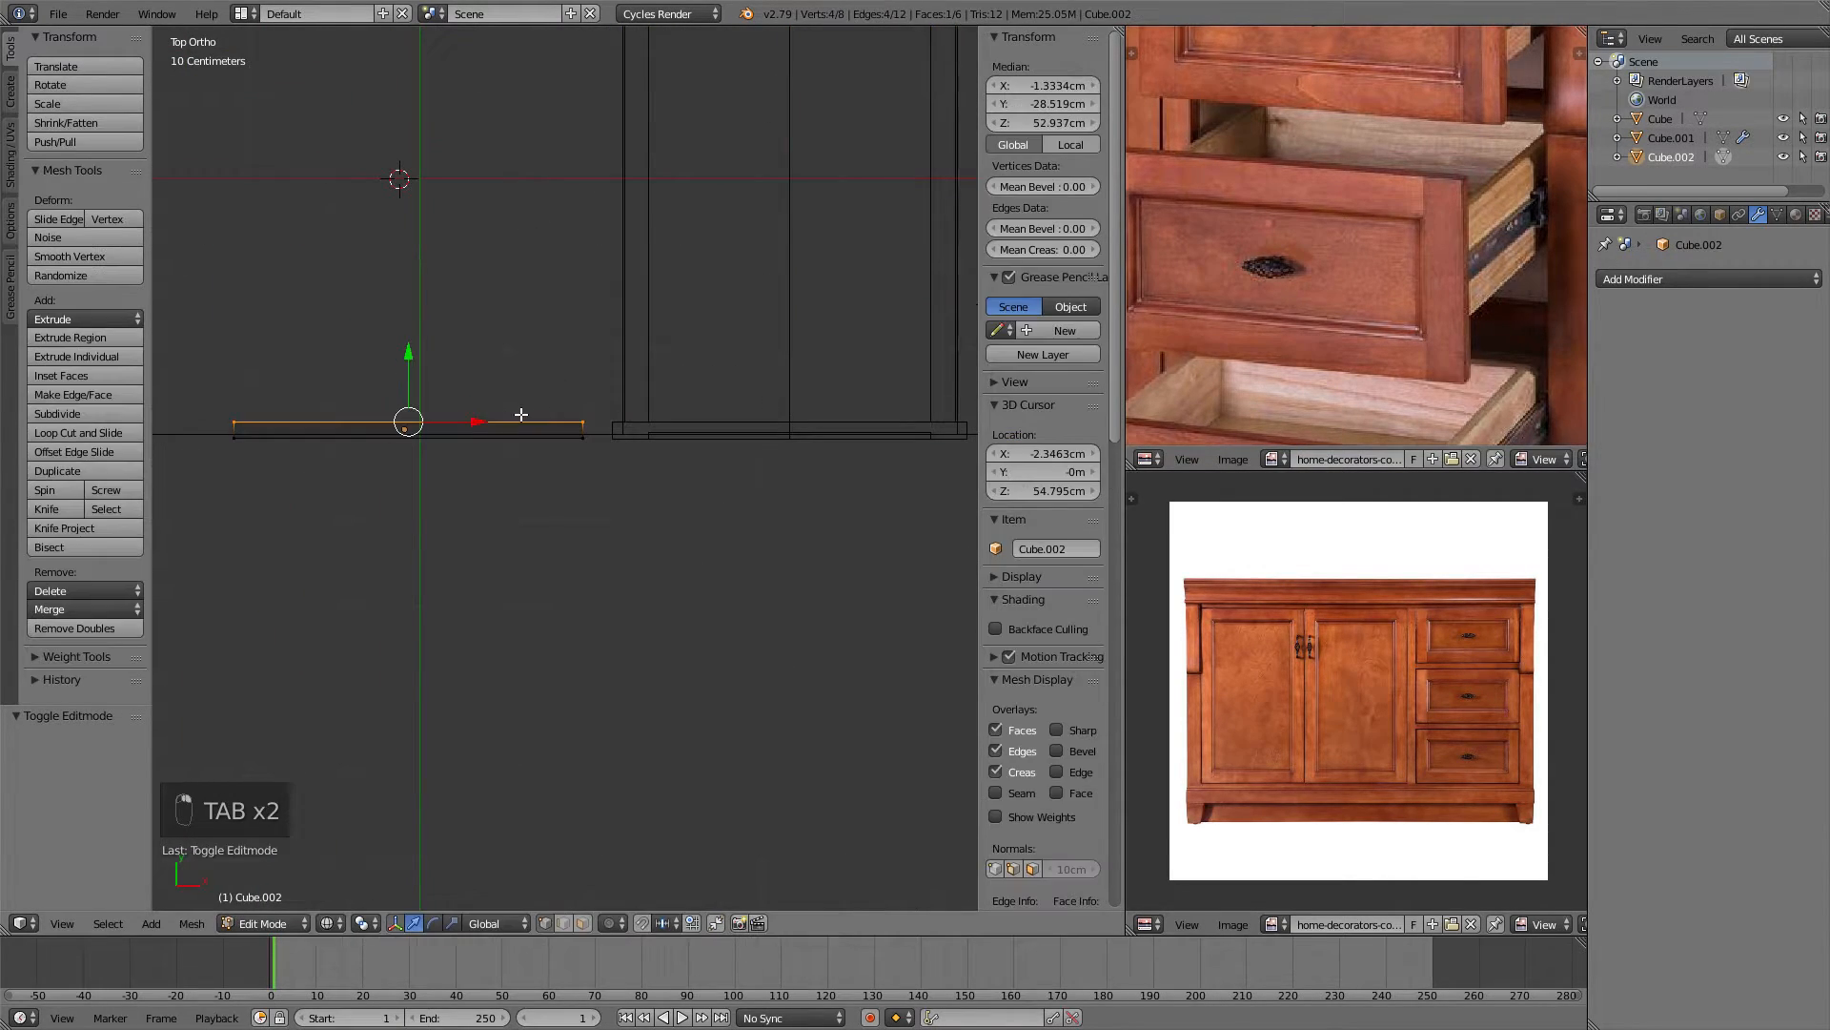
key(a)
key(a)
key(a)
key(b)
drag(219, 429, 645, 484)
scroll(663, 340, up, 3)
shift+middle_drag(663, 340, 572, 326)
key(ctrl+v)
shift+middle_drag(429, 289, 615, 279)
scroll(679, 296, up, 5)
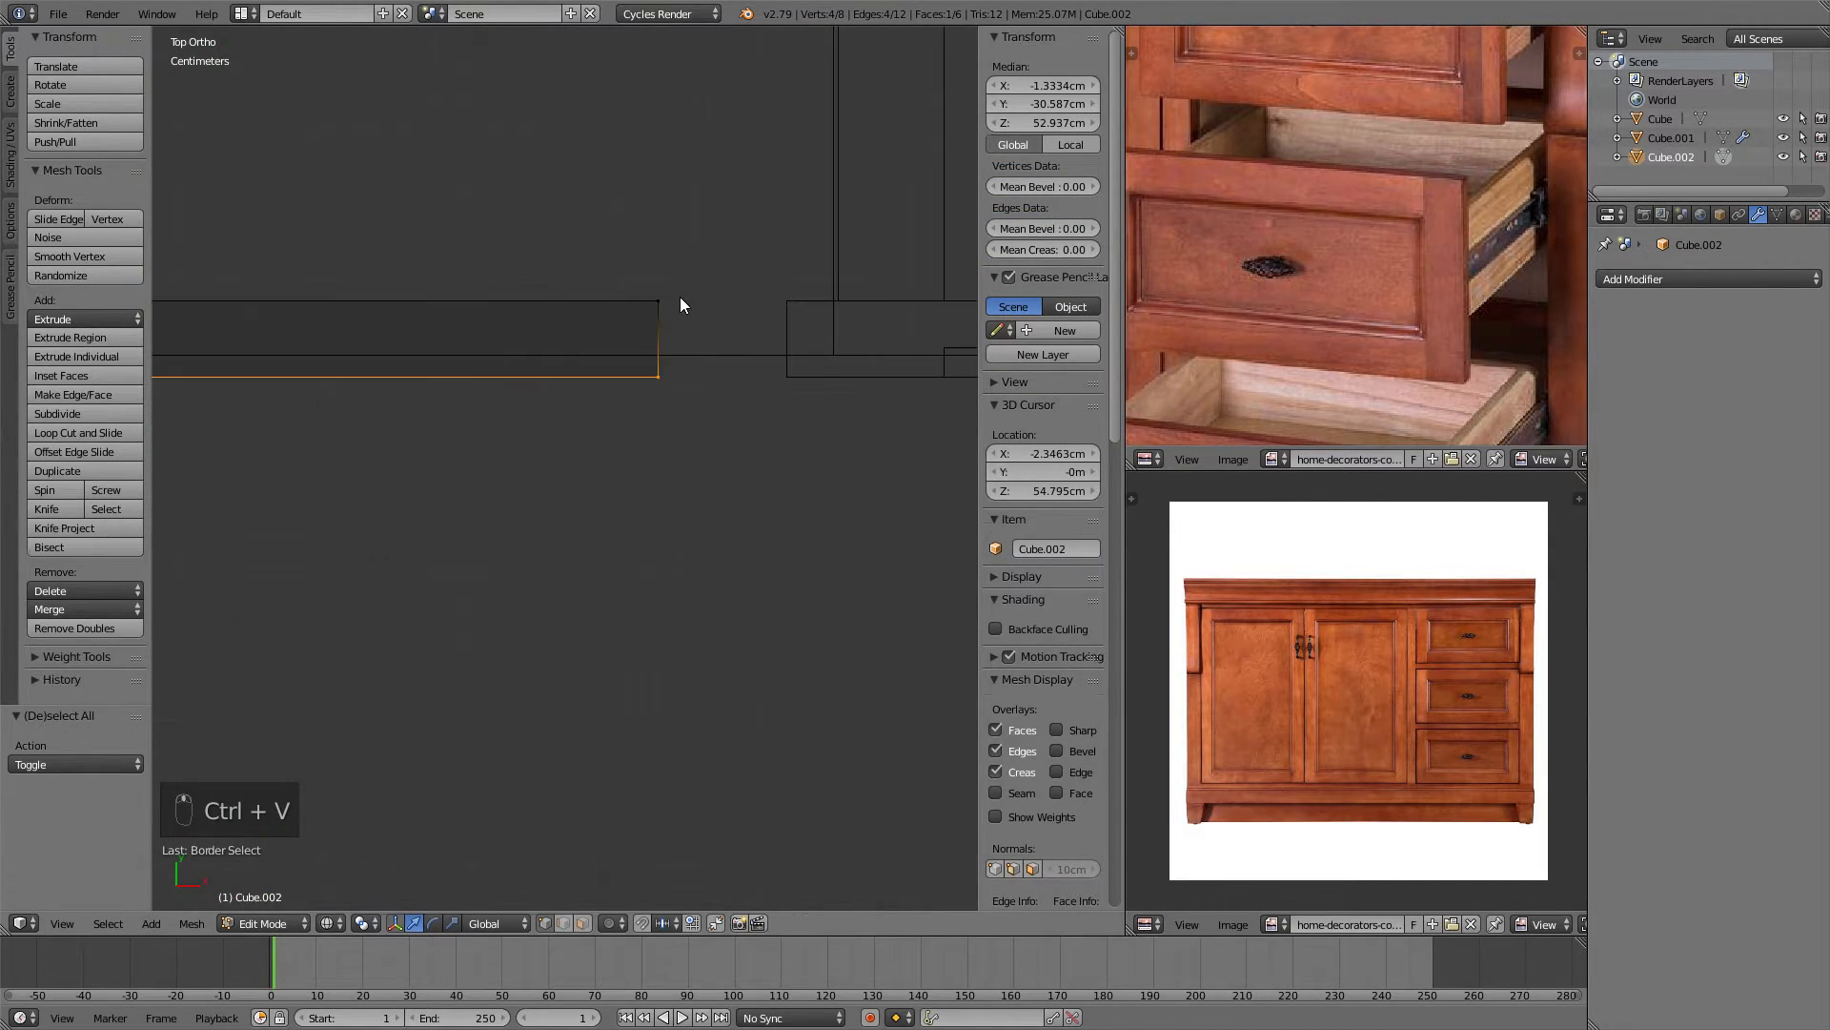
In front view, add loop cuts to the door along the reference panel's left and top edges.
key(Tab)
scroll(572, 311, down, 6)
shift+middle_drag(439, 282, 793, 271)
scroll(792, 271, down, 3)
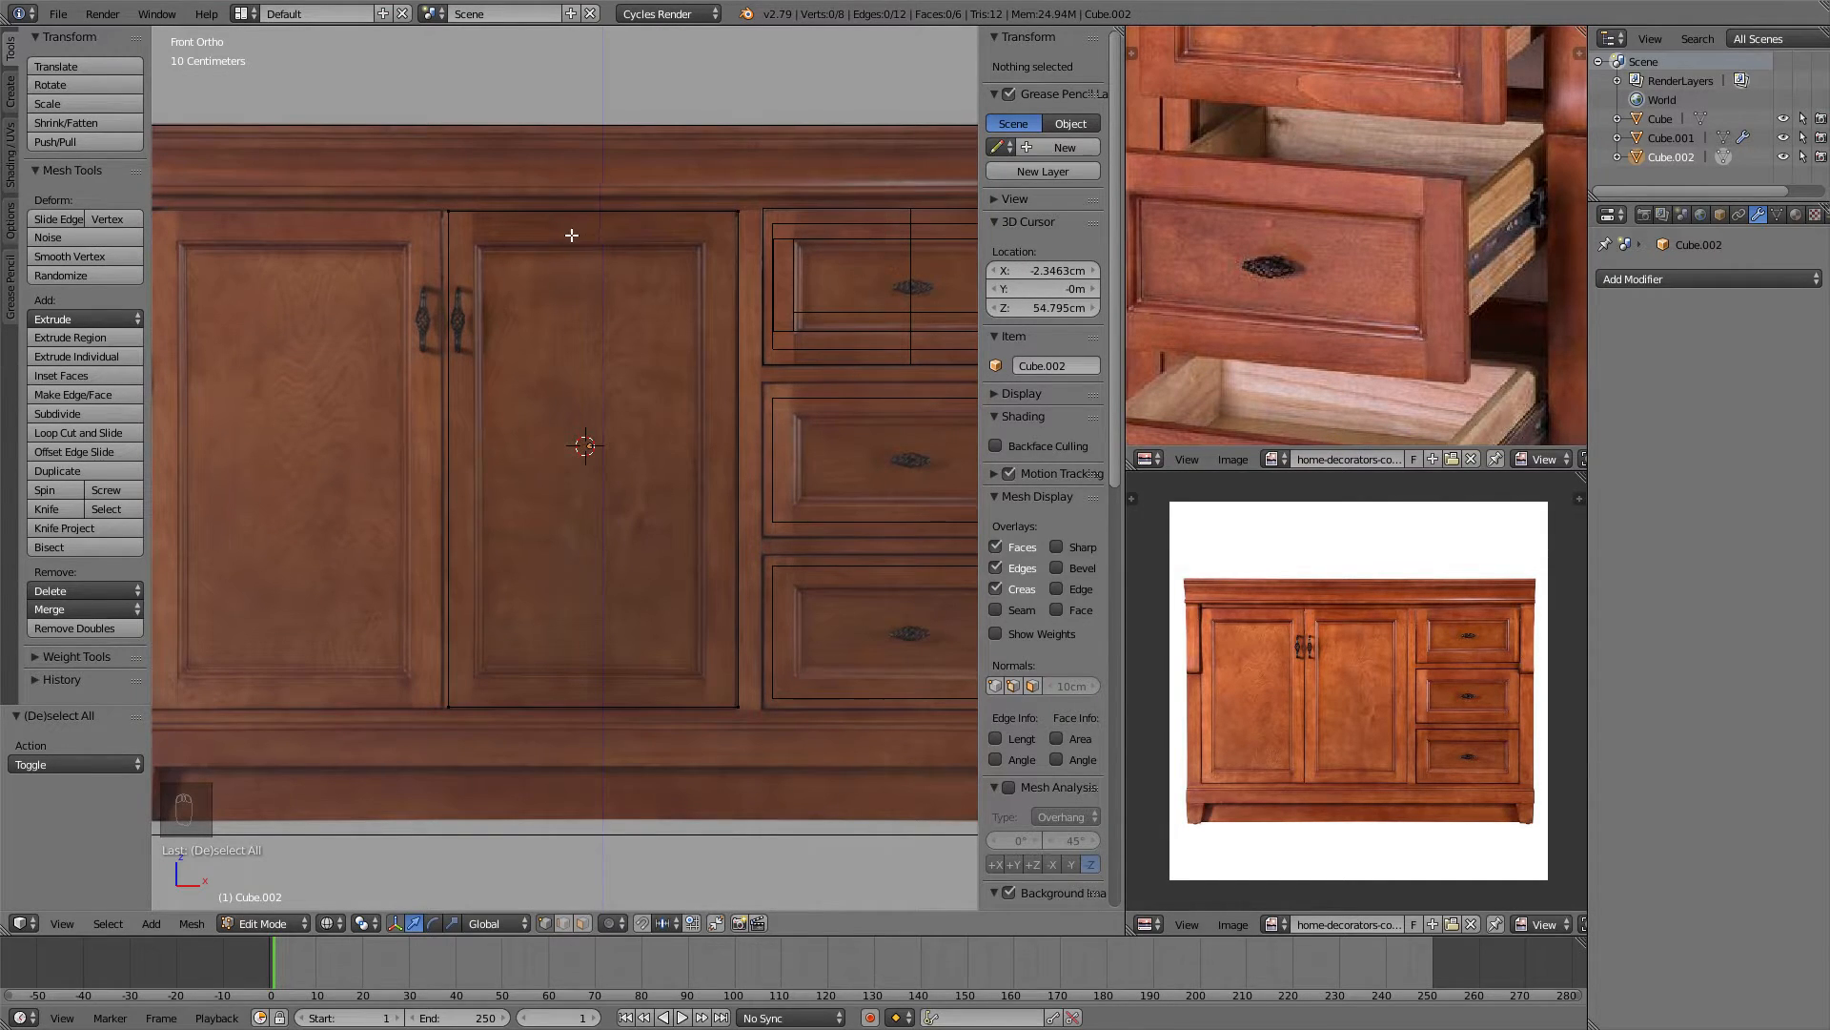
key(ctrl+r)
click(573, 214)
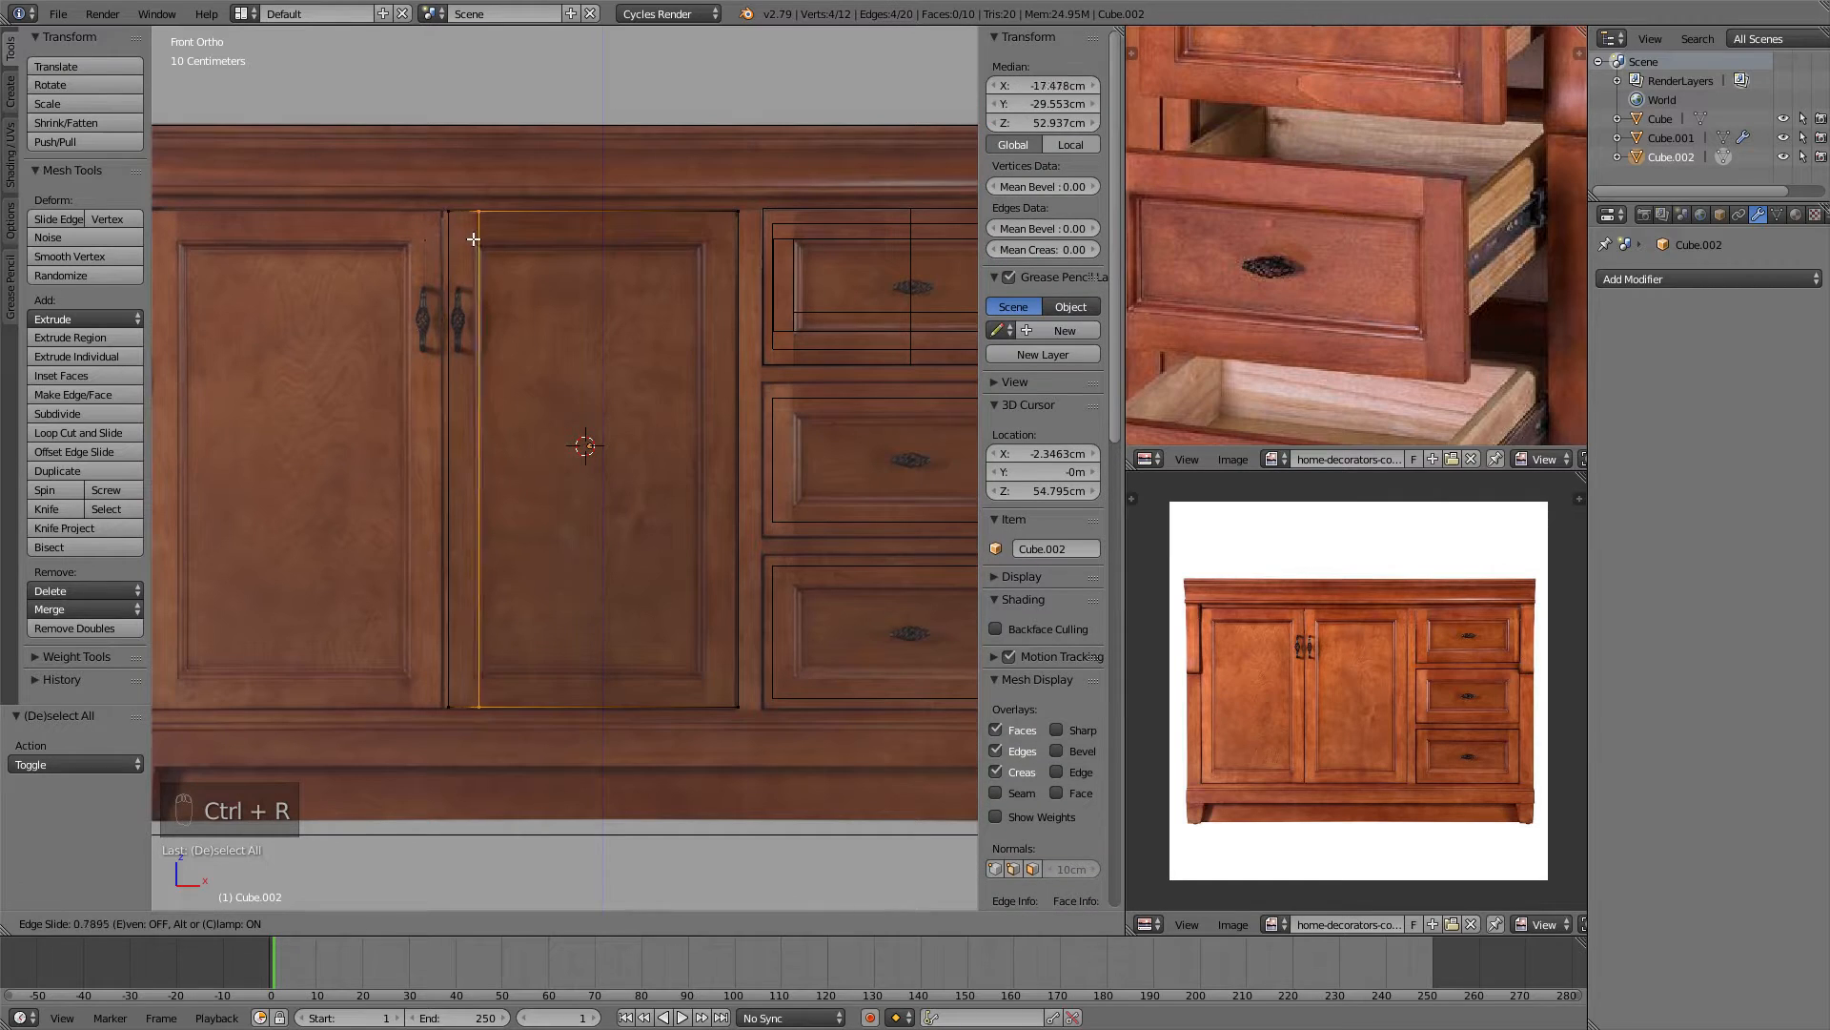
click(465, 234)
key(ctrl+r)
click(695, 306)
click(699, 211)
key(ctrl+r)
right_click(645, 398)
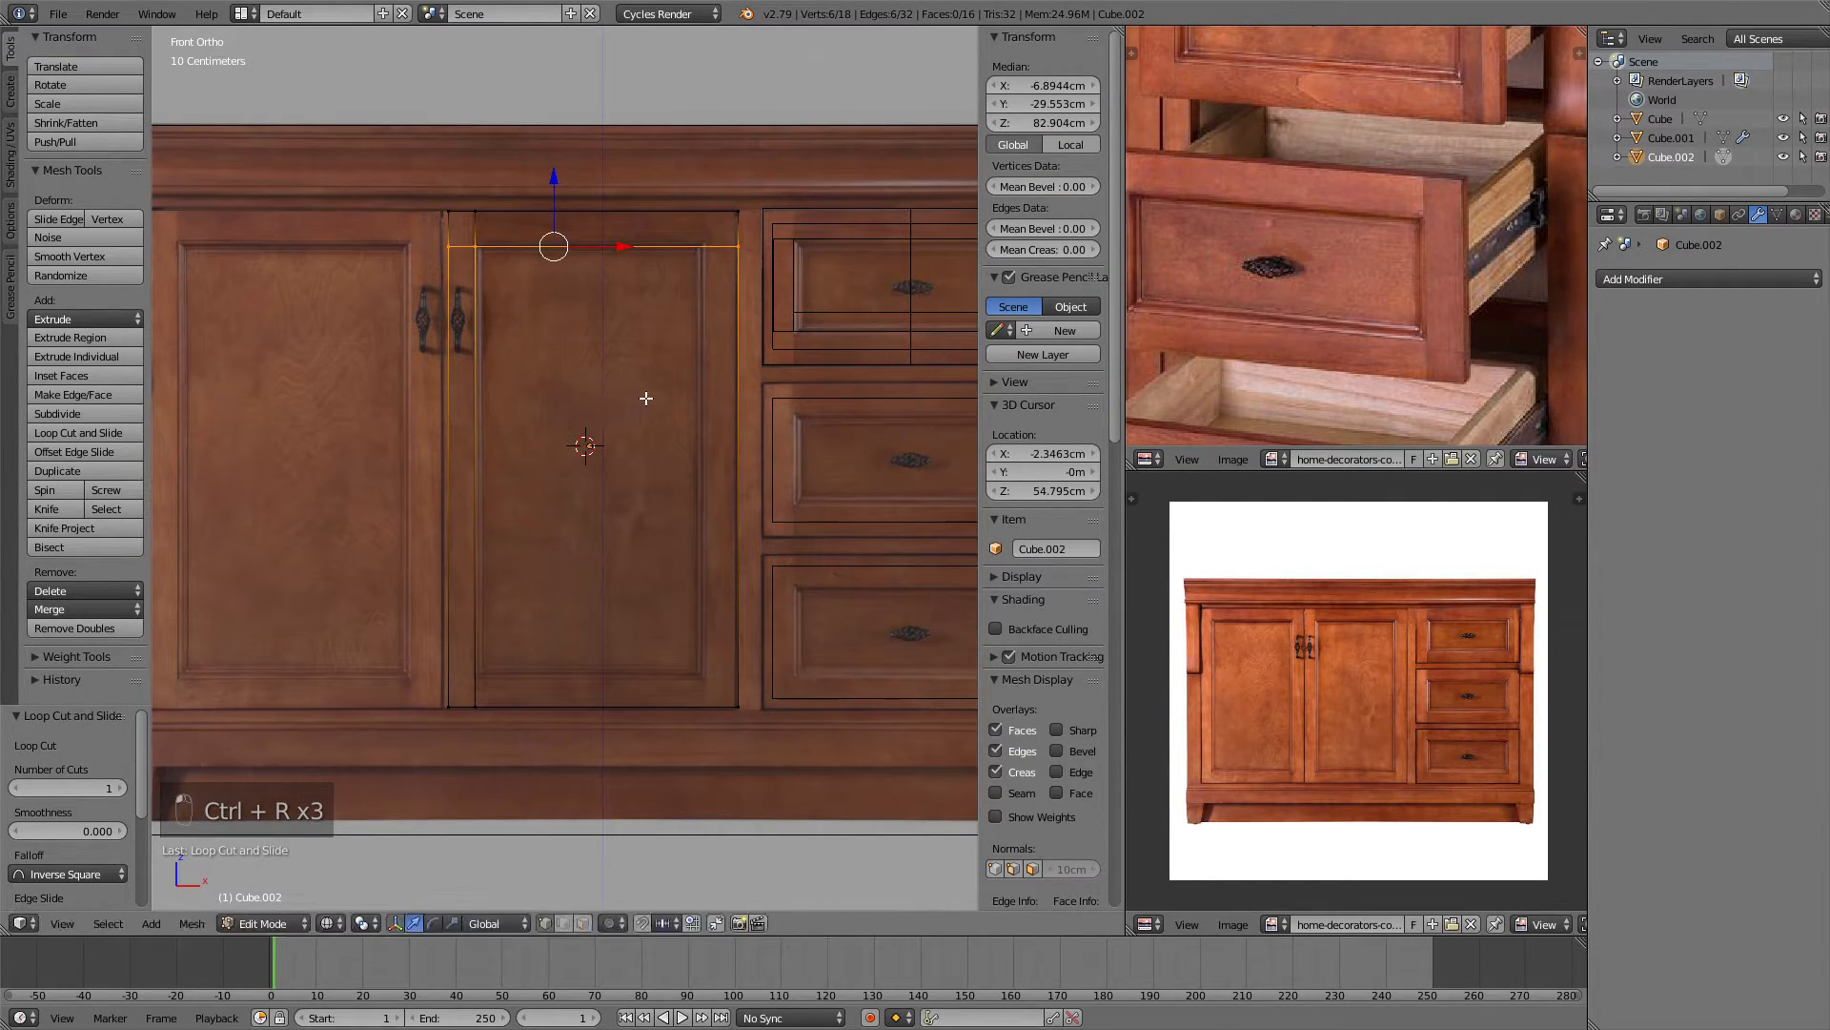
key(ctrl+r)
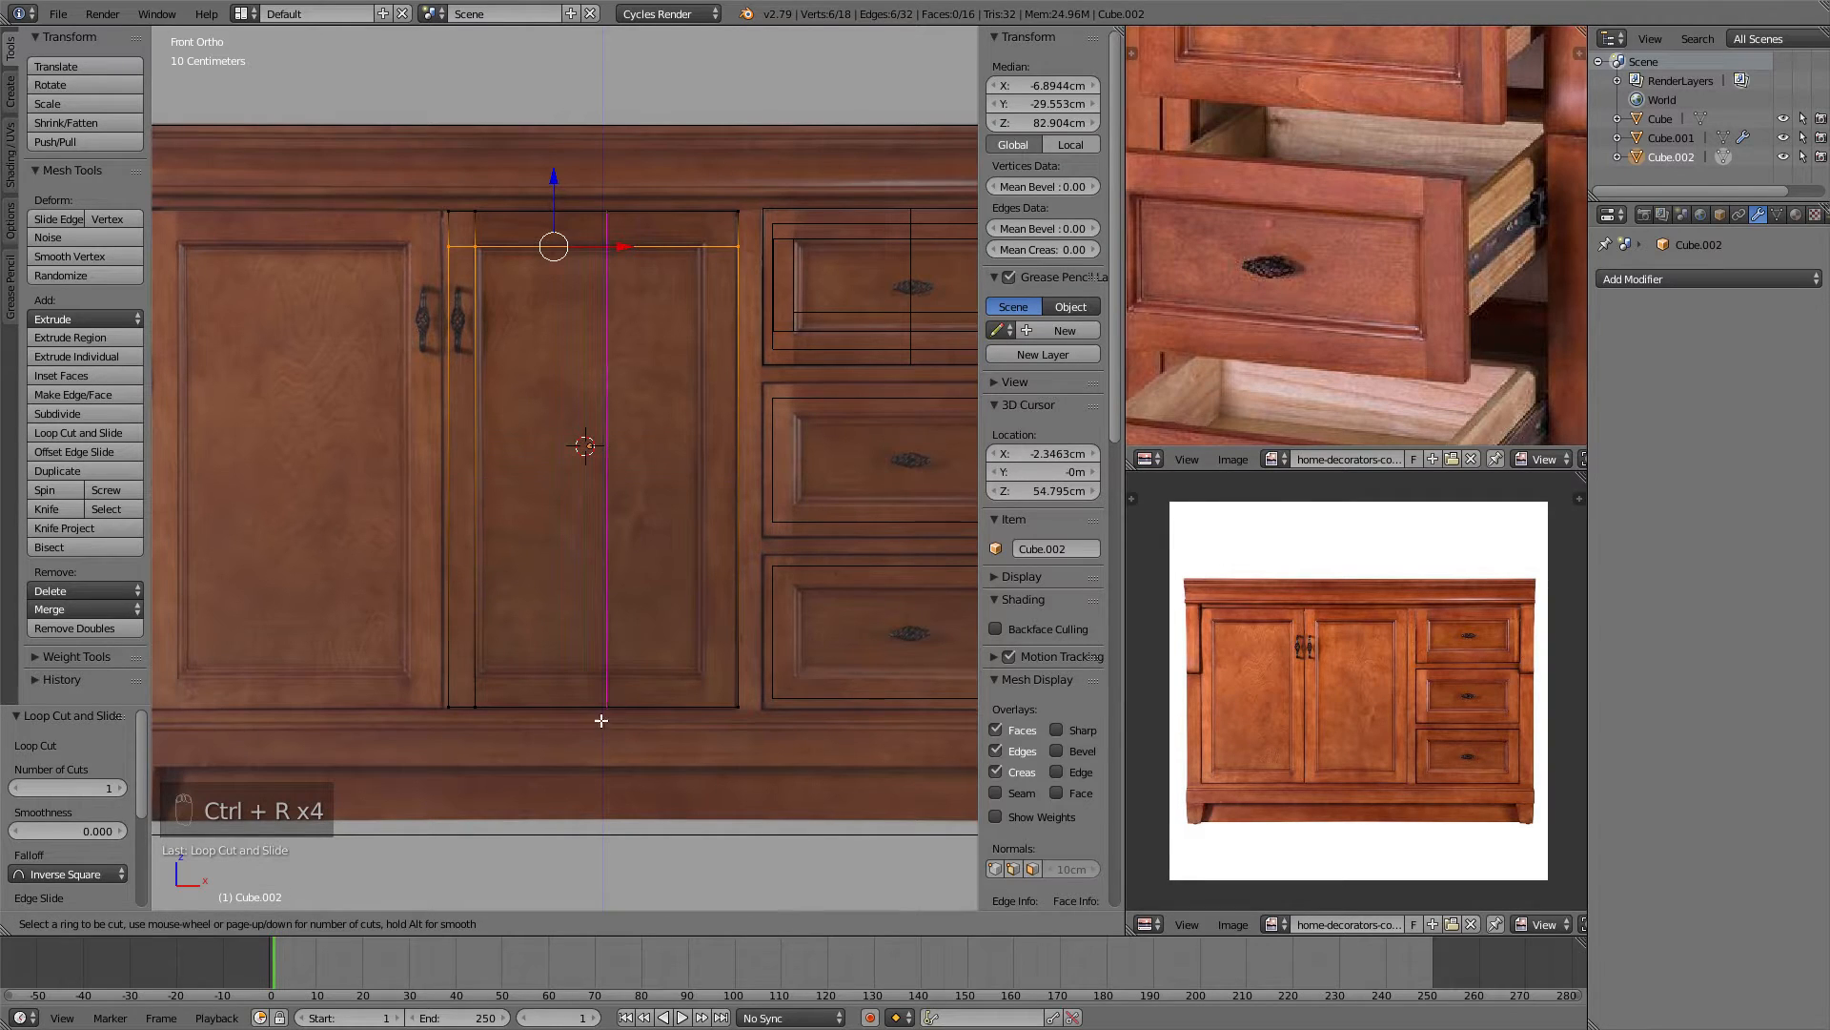
right_click(639, 660)
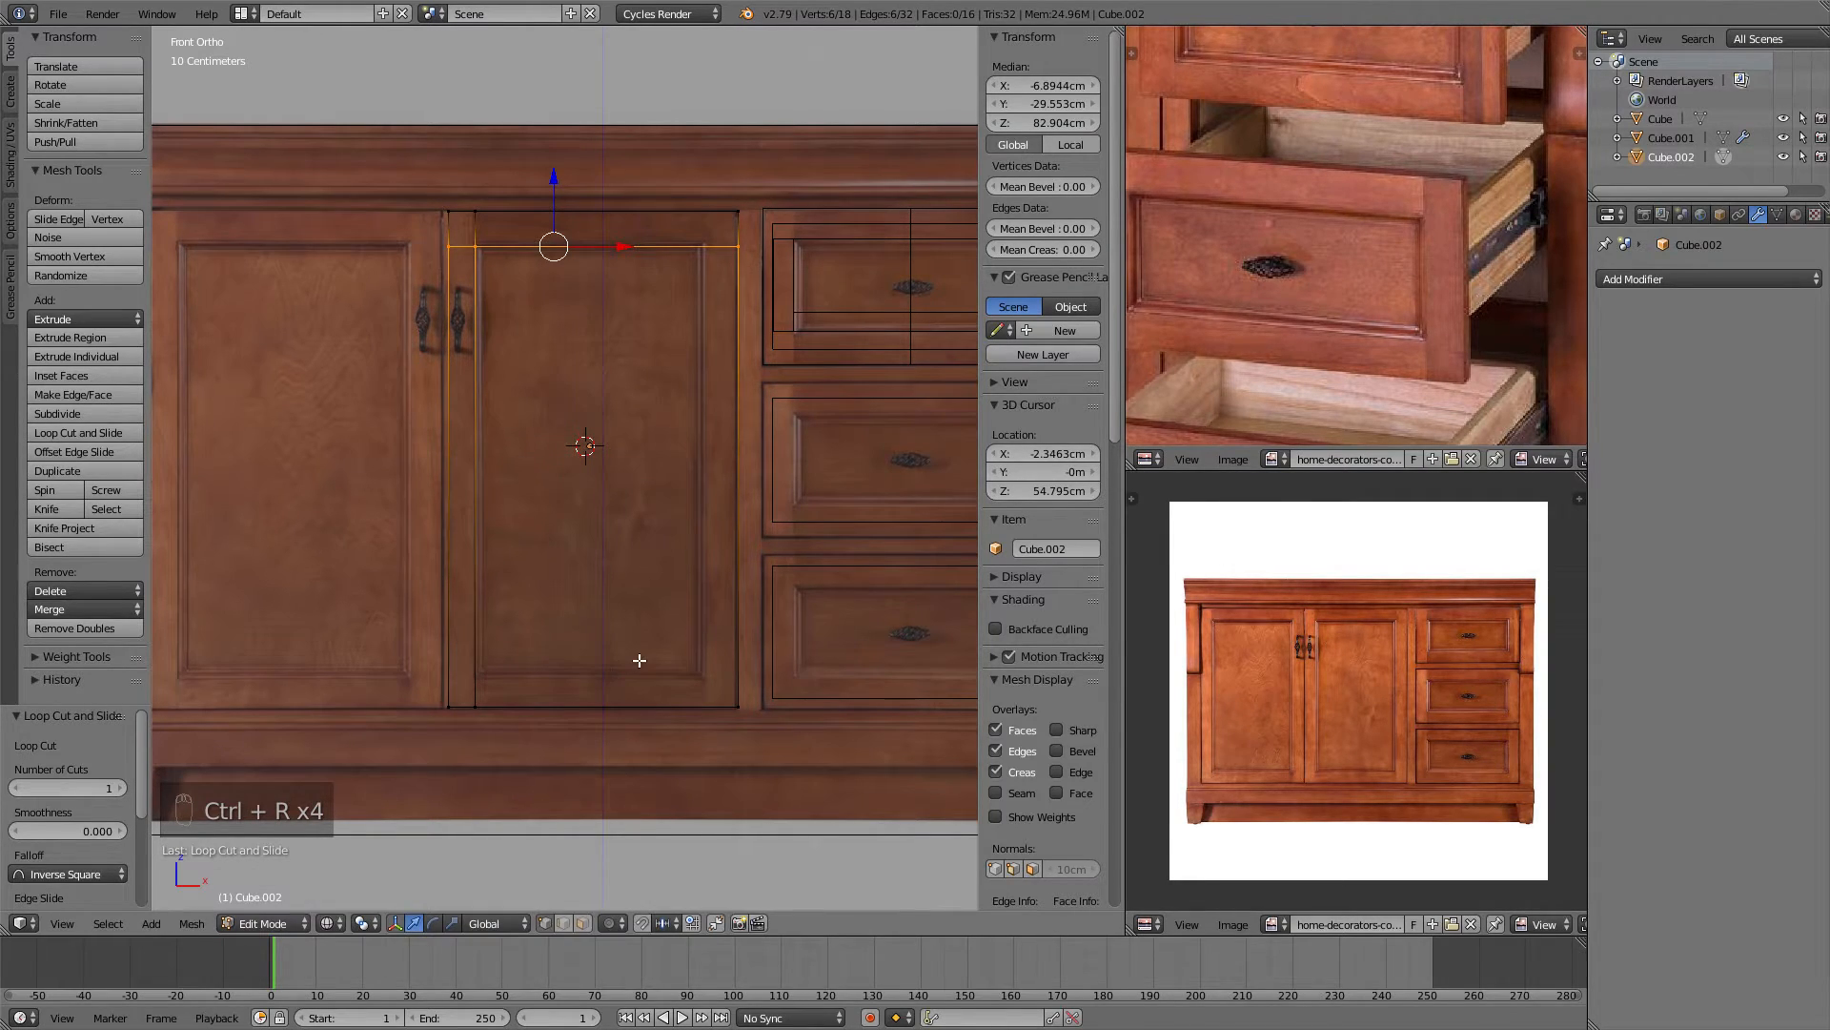
Add loop cuts to the door along the reference panel's right and bottom edges.
key(ctrl+r)
click(629, 703)
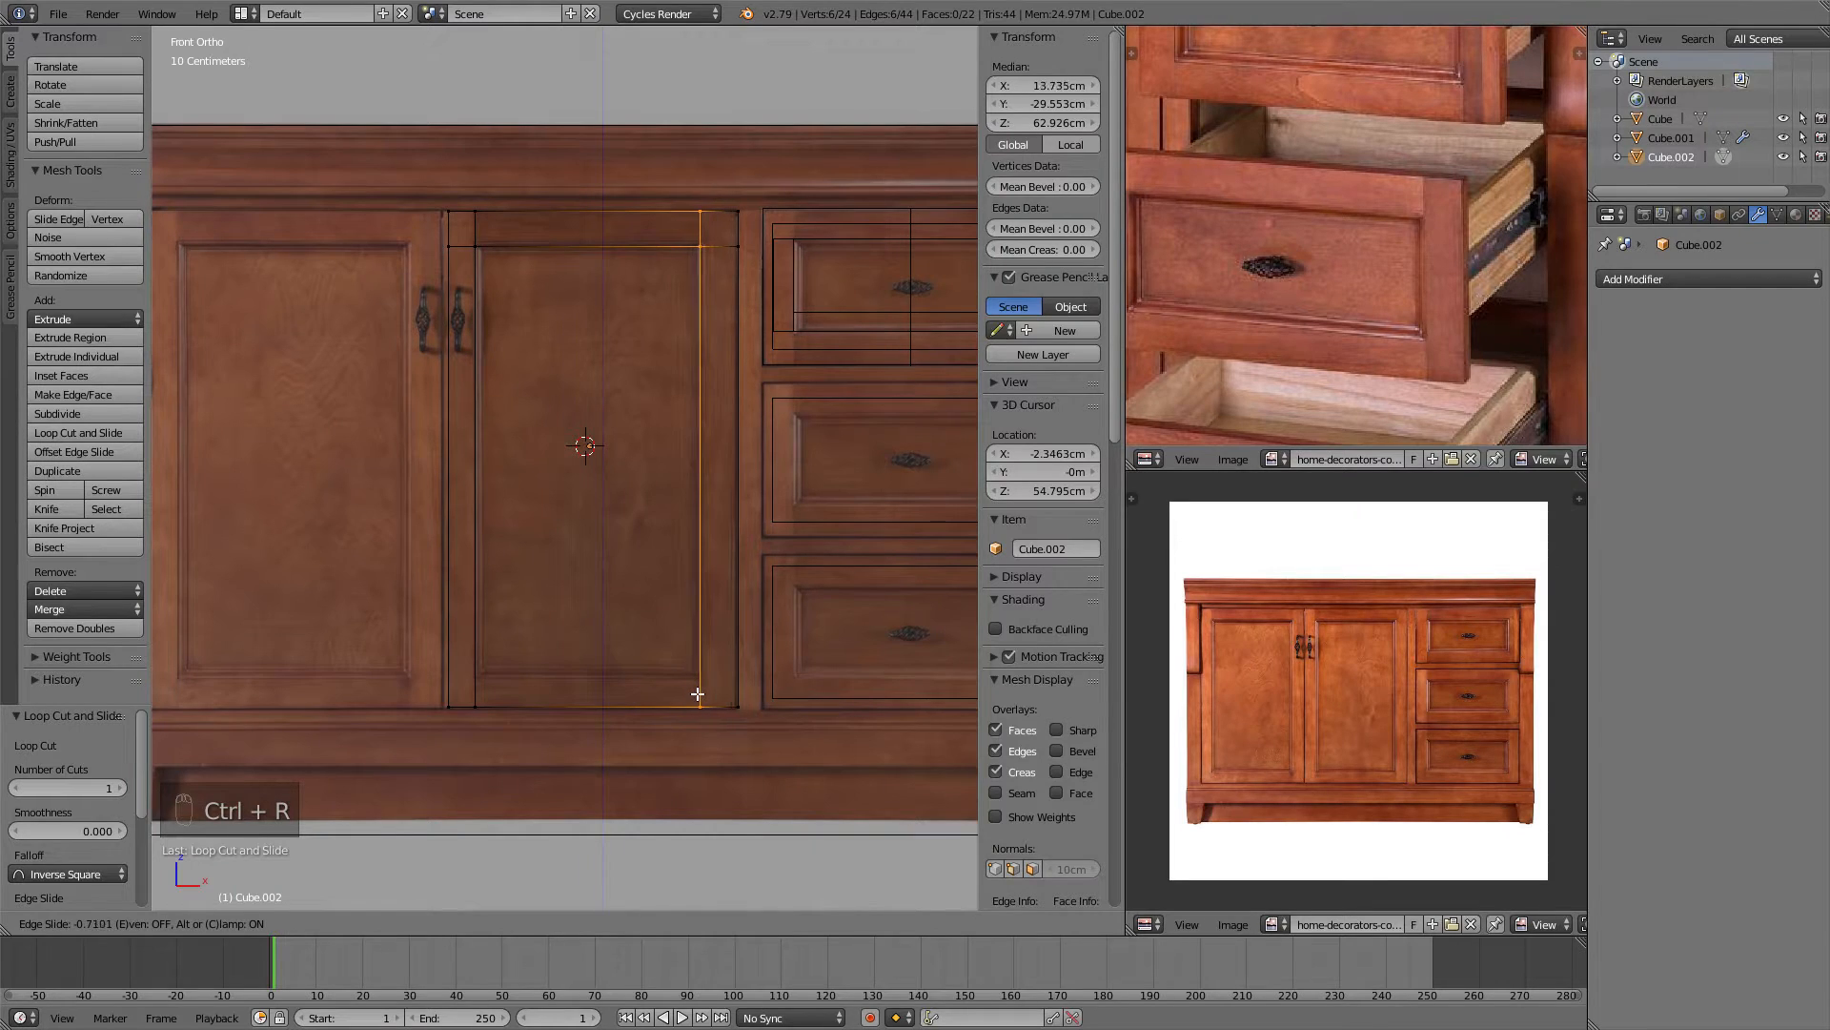
click(702, 698)
key(ctrl+r)
click(429, 654)
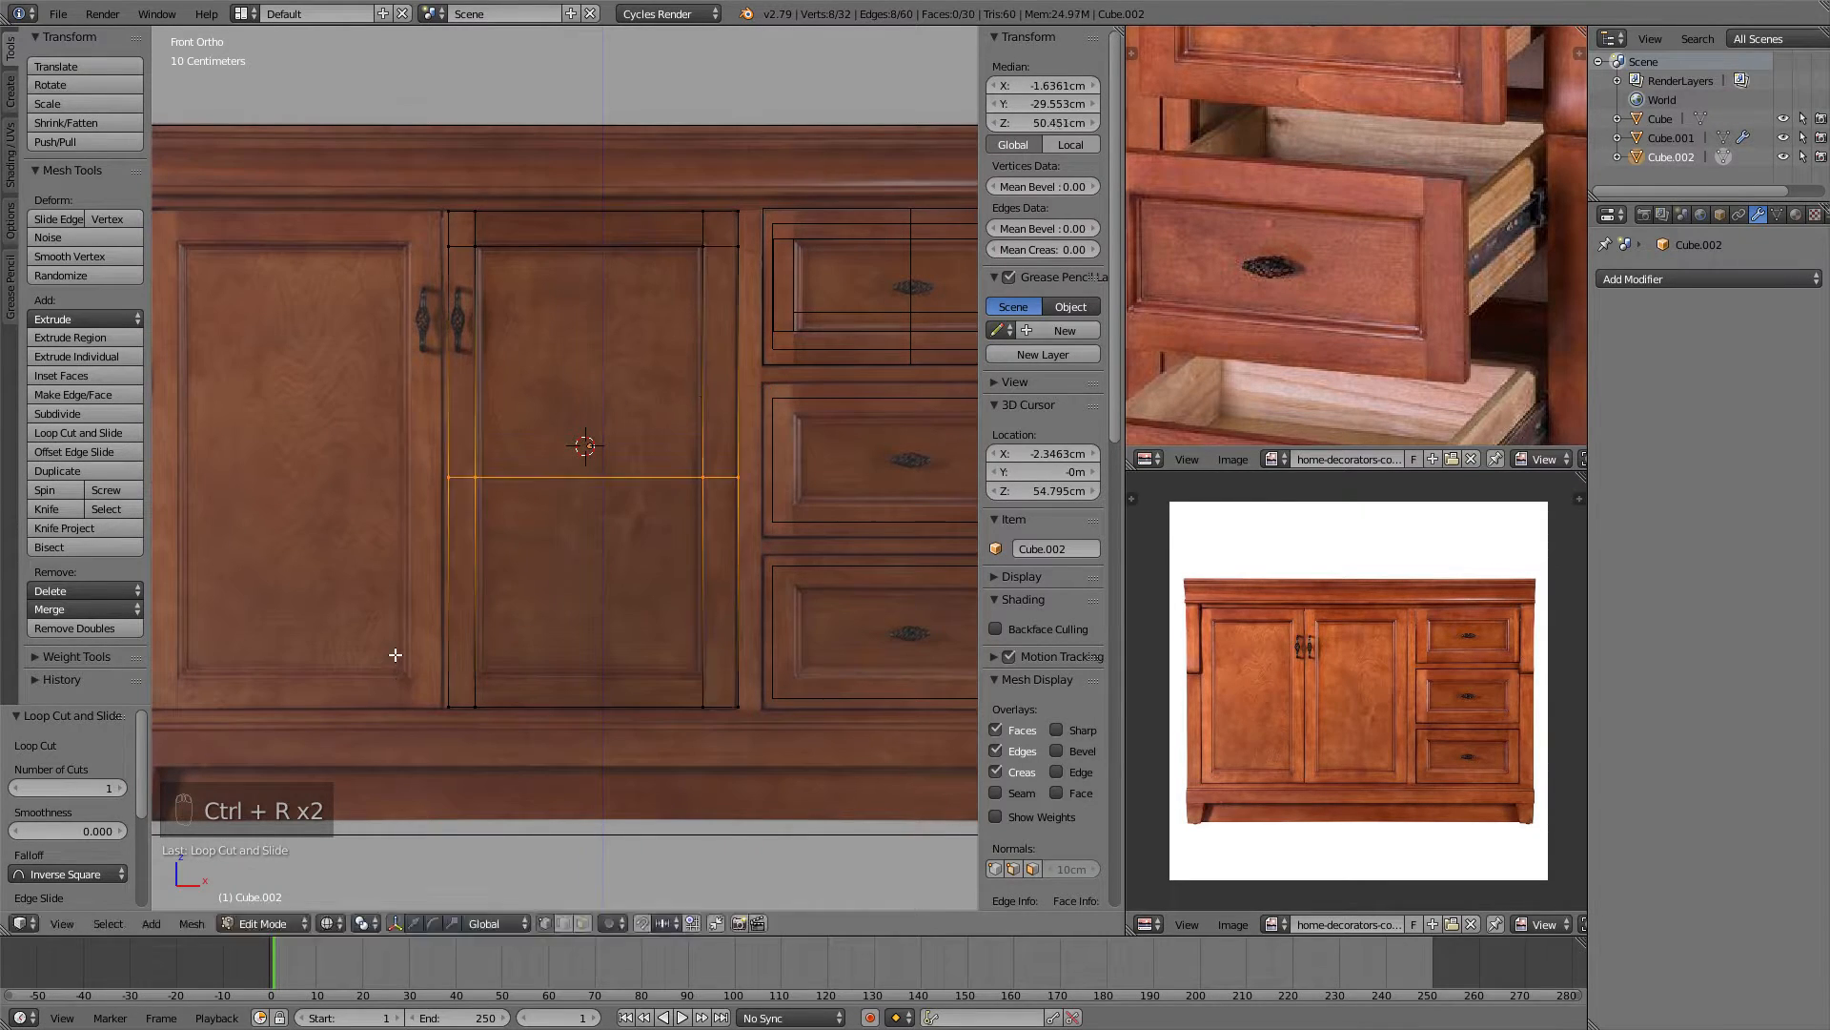
click(379, 855)
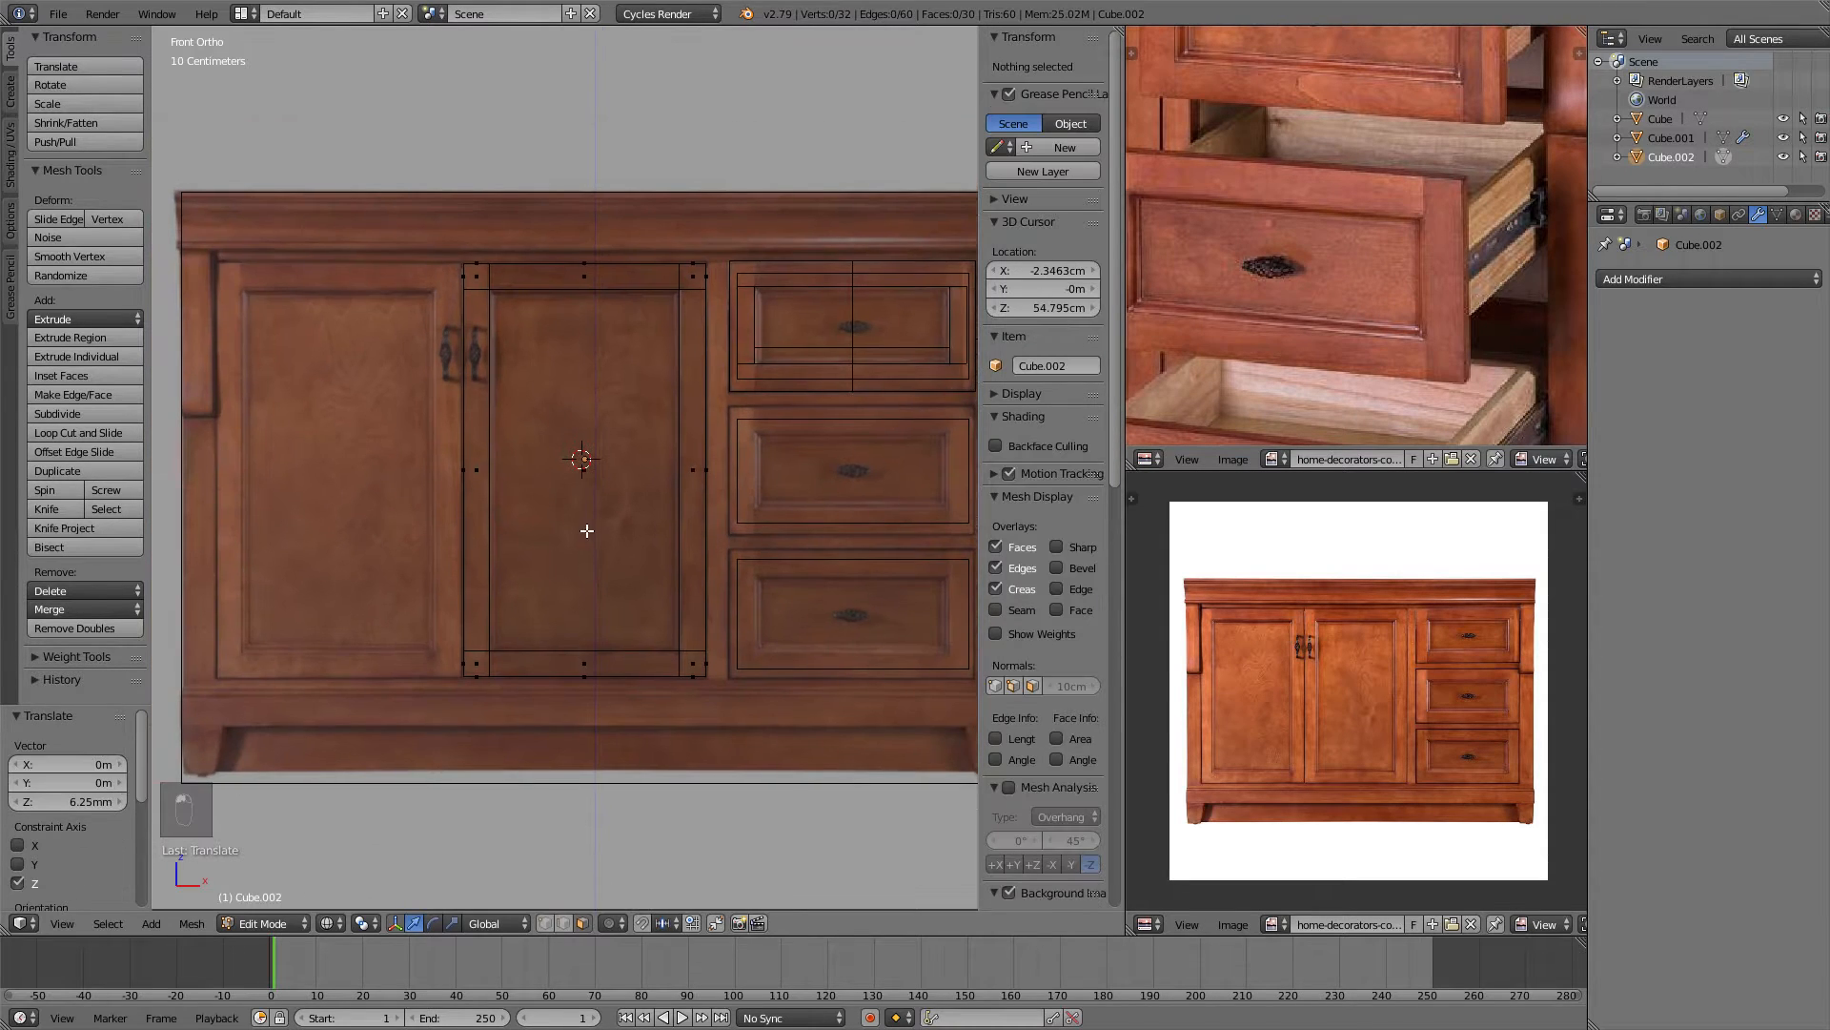
Select the front face of the door's inner panel and extrude it inward along Y to recess it.
middle_drag(498, 317, 584, 407)
key(z)
right_click(603, 497)
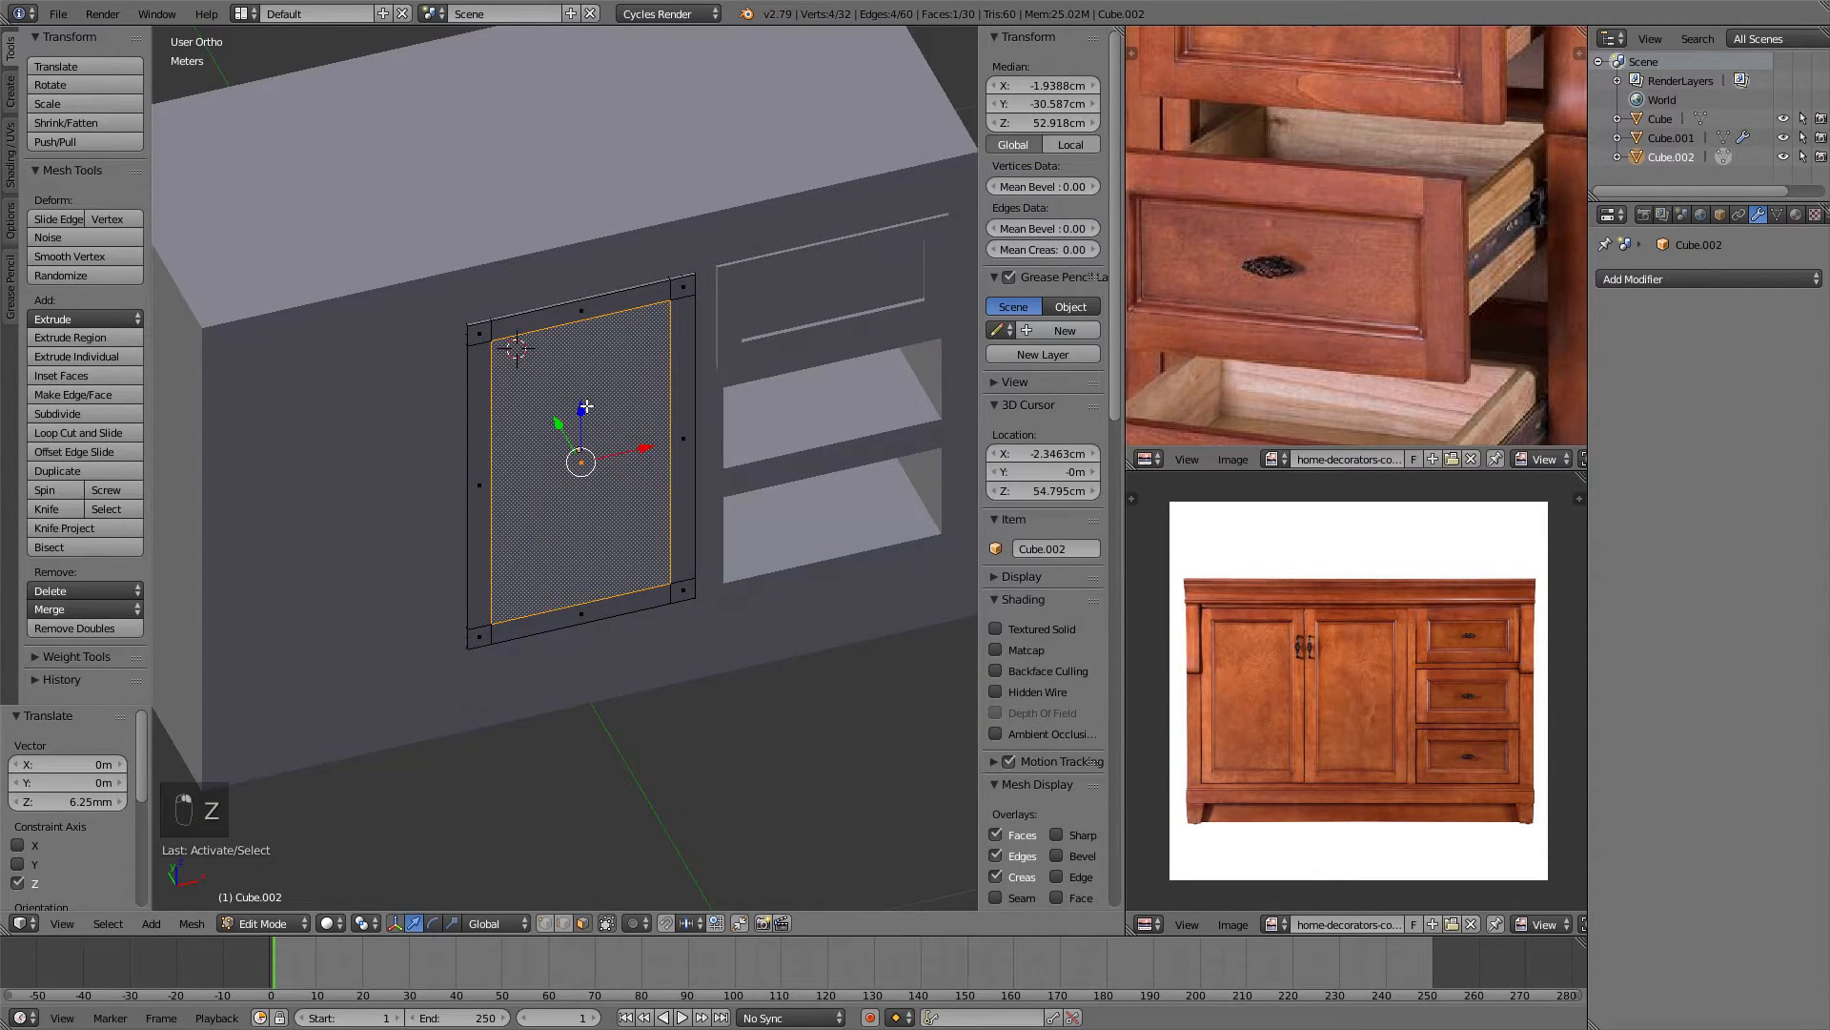
key(KP_7)
key(z)
scroll(572, 429, up, 2)
key(g)
right_click(651, 435)
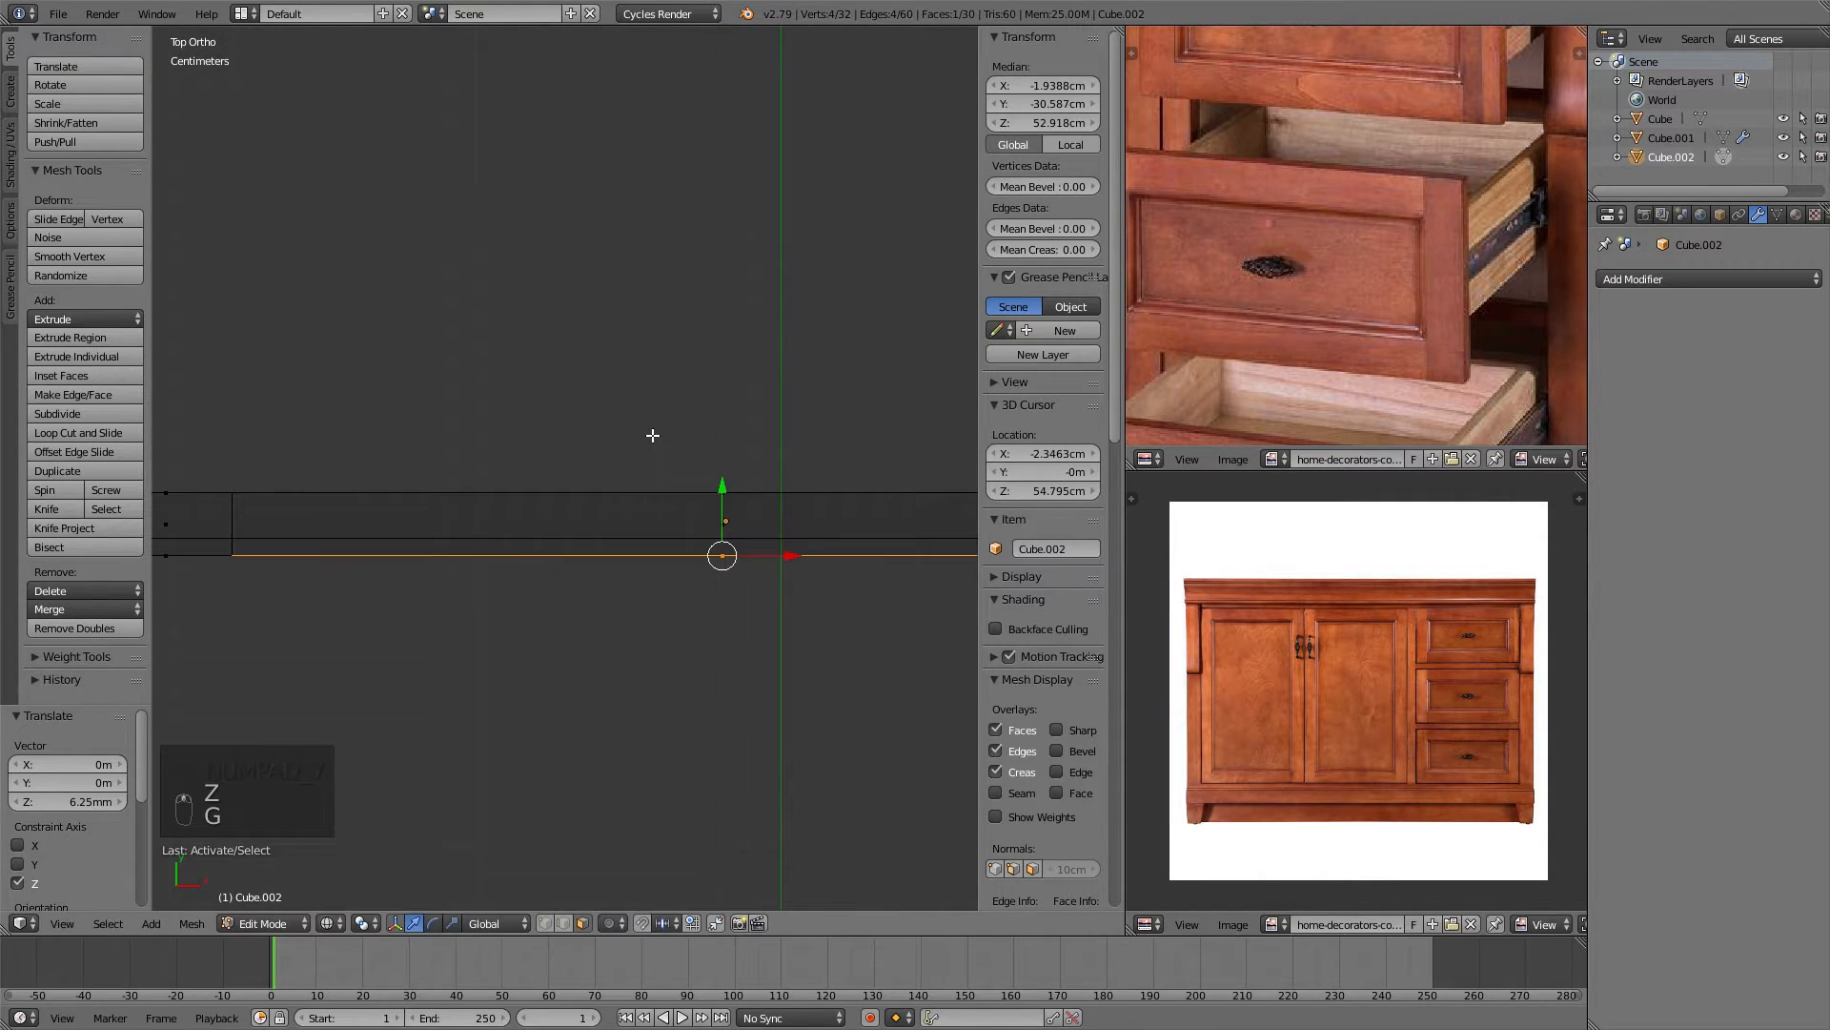
key(e)
click(646, 516)
key(Tab)
Select the cabinet body in front view and open its mesh for editing.
middle_drag(665, 582, 749, 452)
key(z)
scroll(684, 431, down, 9)
key(z)
scroll(694, 402, up, 4)
scroll(694, 402, down, 4)
right_click(671, 284)
key(a)
shift+middle_drag(856, 273, 787, 283)
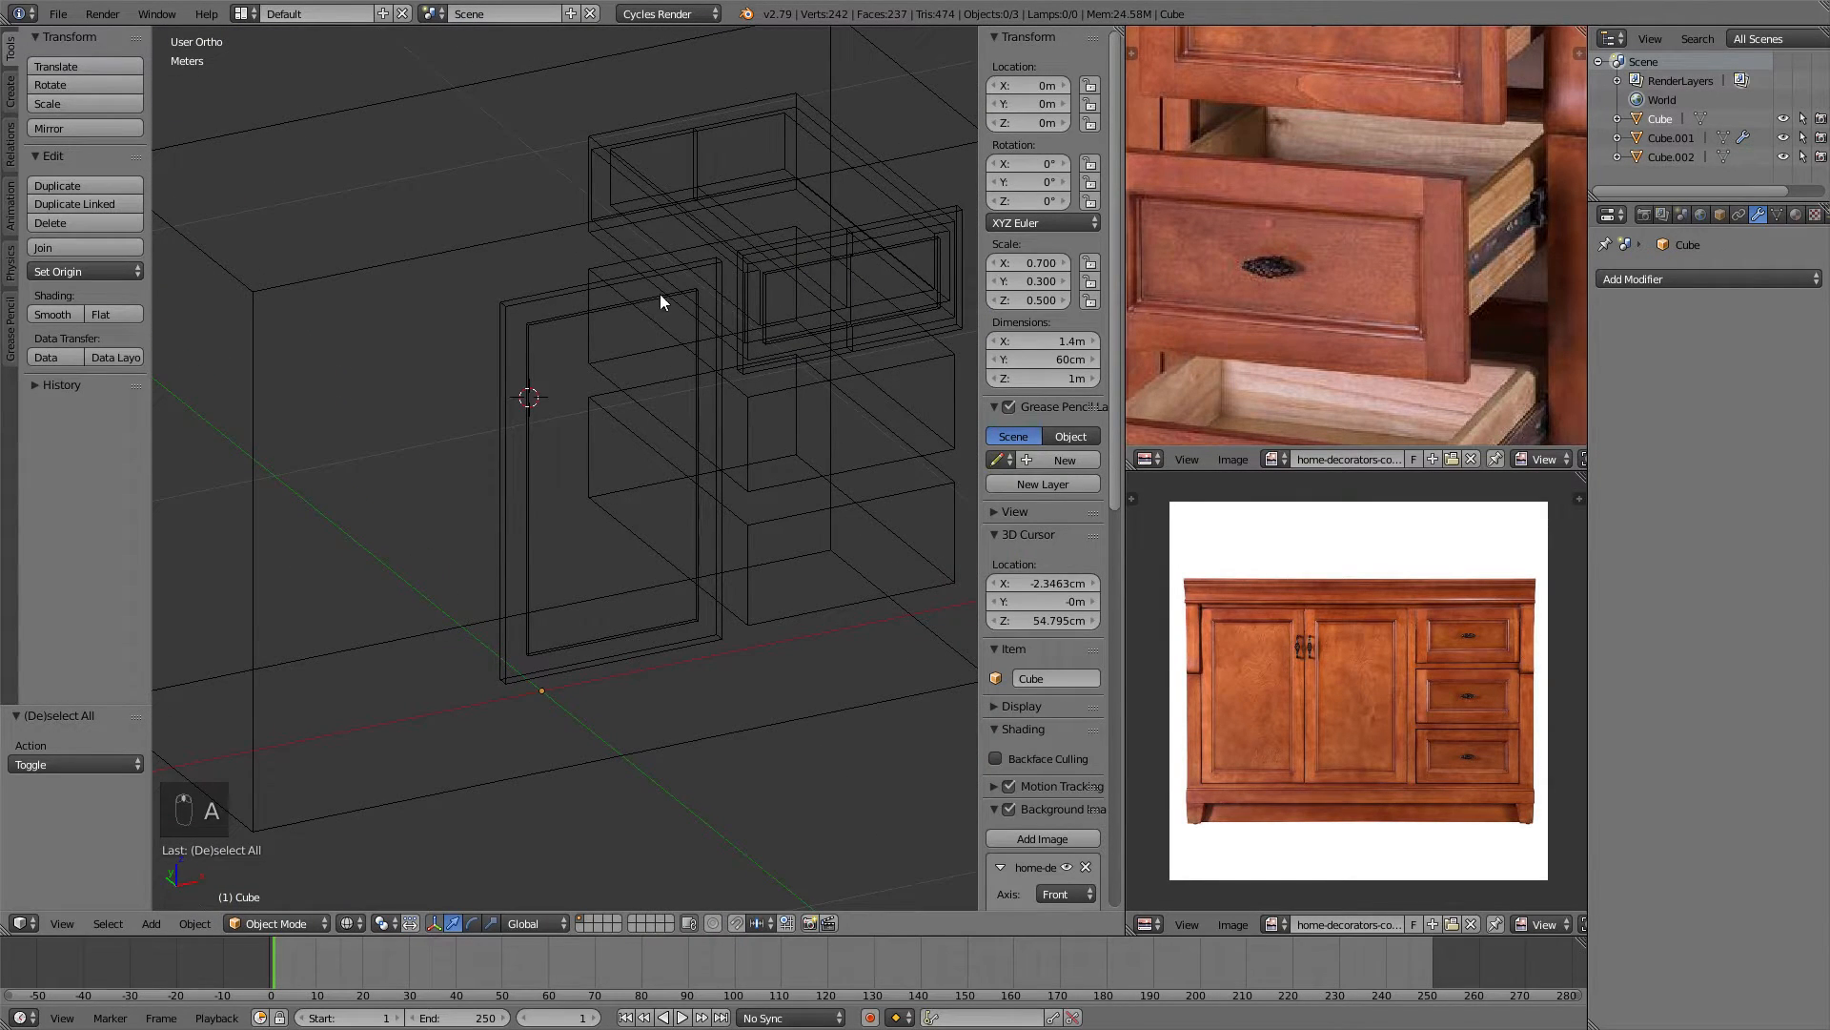
right_click(553, 305)
key(KP_1)
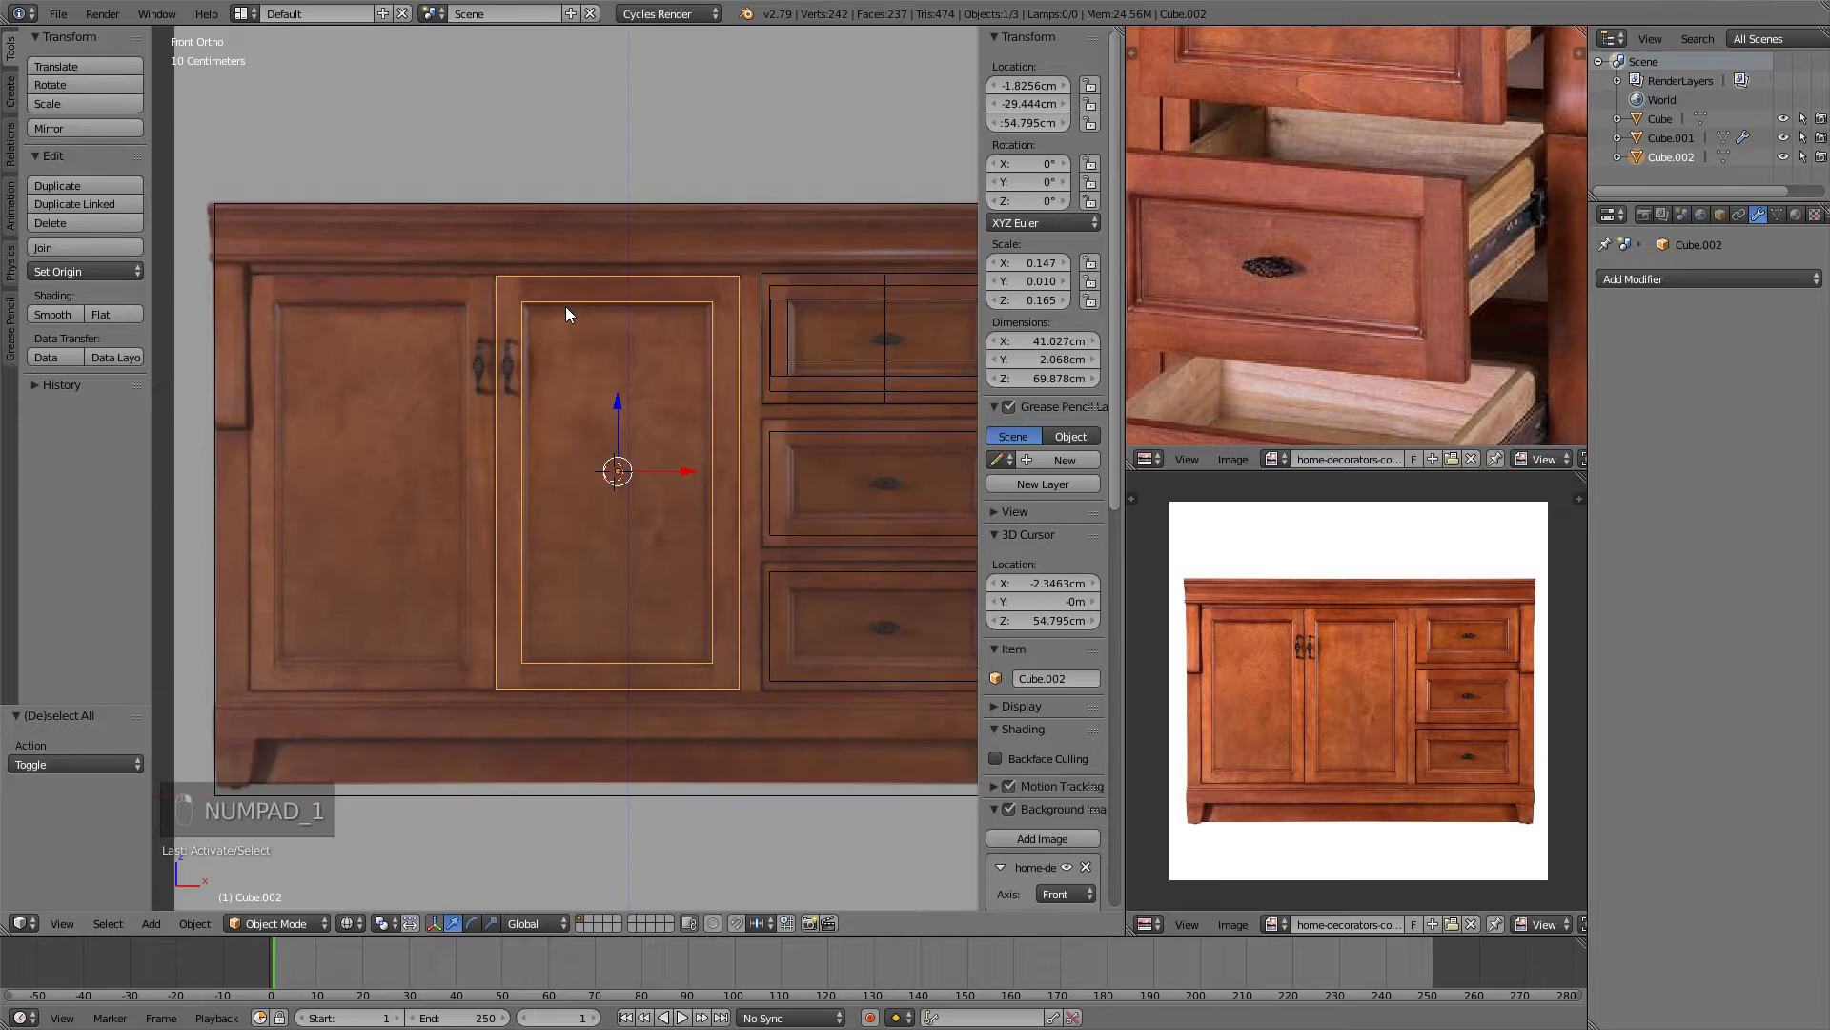
scroll(585, 454, down, 3)
shift+middle_drag(591, 448, 568, 444)
right_click(614, 289)
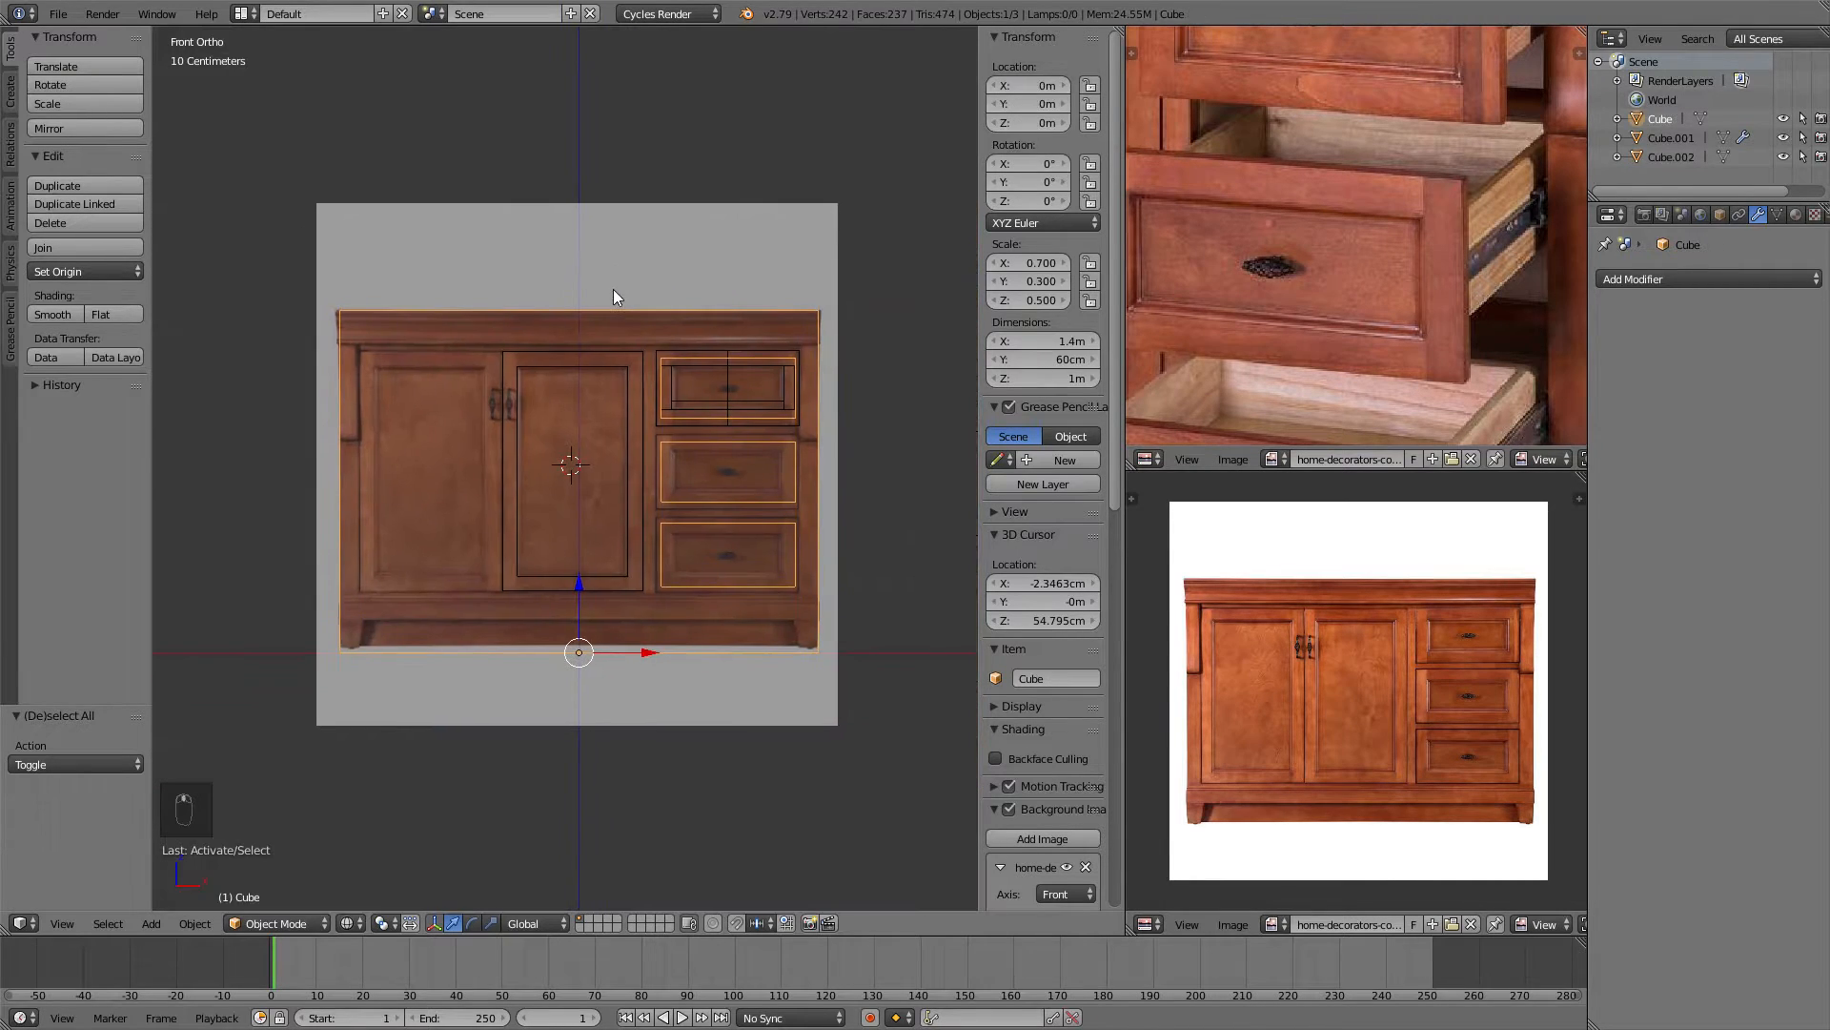
scroll(614, 291, up, 2)
key(Tab)
drag(0, 0, 0, 0)
mouse_move(617, 278)
shift+middle_down()
mouse_move(624, 251)
mouse_move(630, 286)
shift+middle_up()
scroll(629, 262, up, 2)
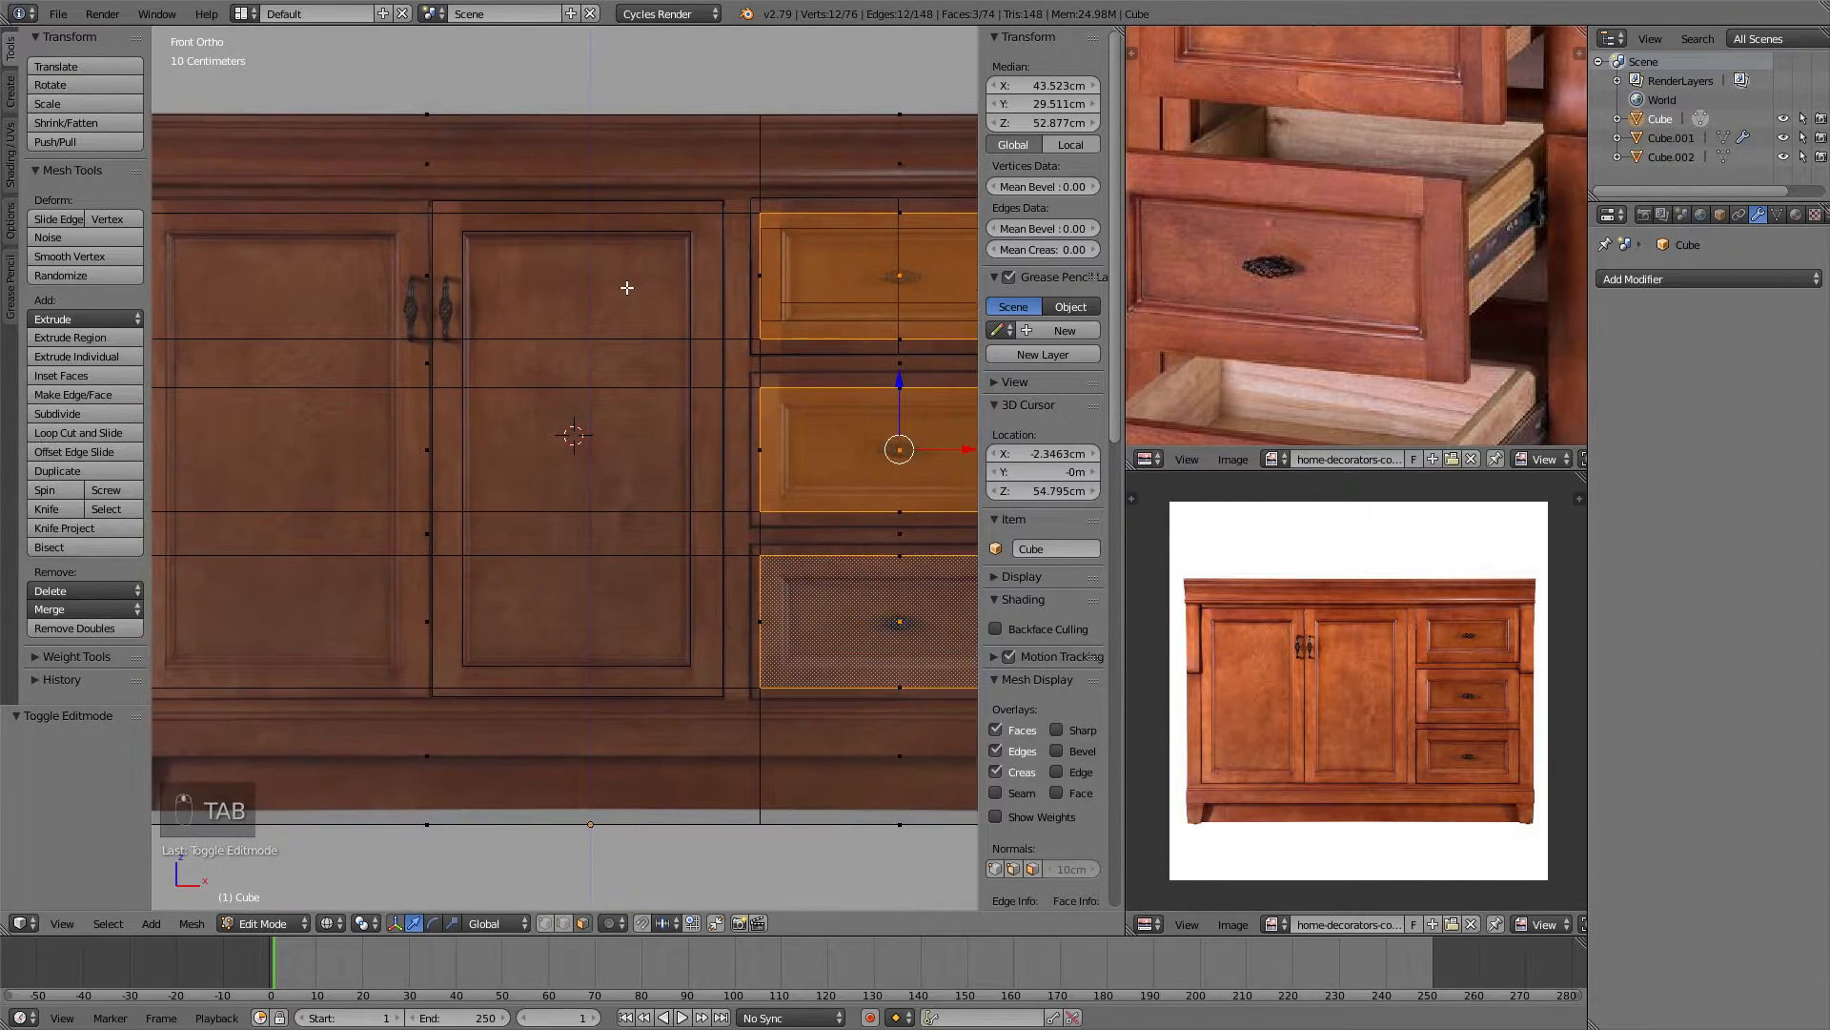
Add a vertical loop cut to the cabinet body and align it along X with the right door's right edge.
scroll(620, 294, down, 2)
key(ctrl+r)
click(517, 212)
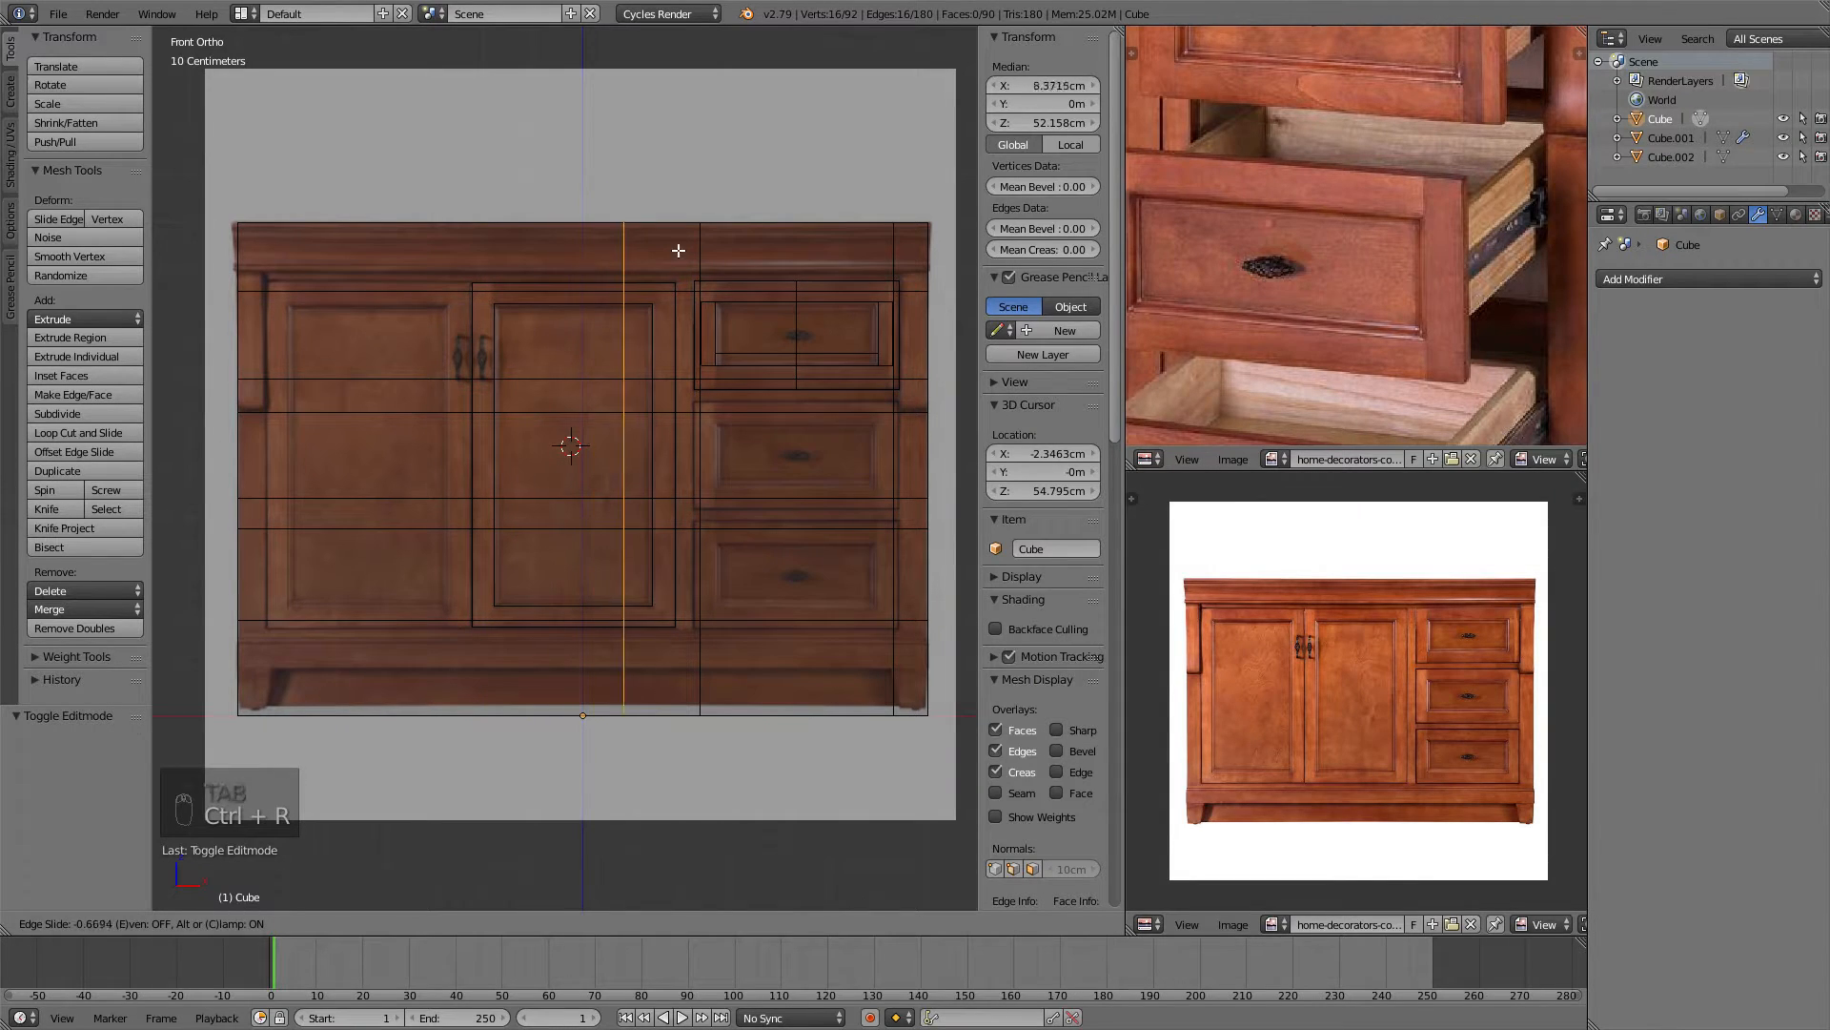
click(724, 267)
scroll(695, 381, up, 5)
key(g)
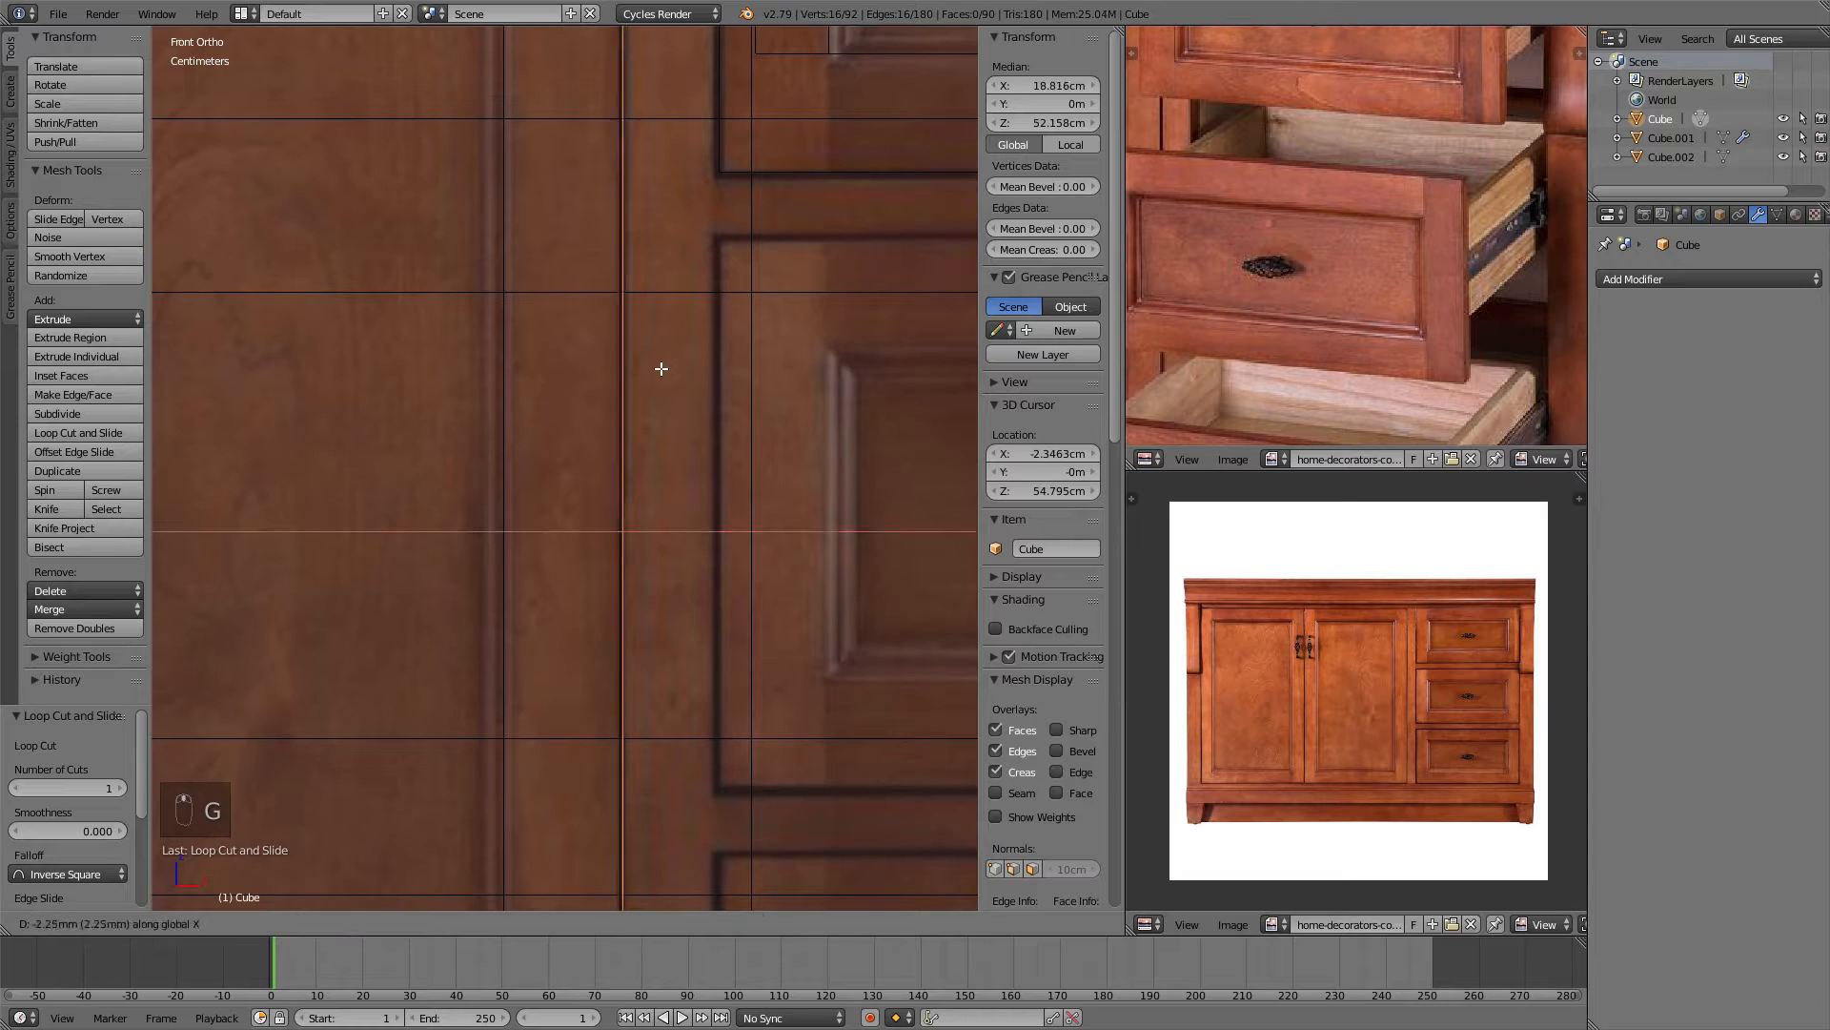
click(658, 400)
Add a vertical loop cut at the left door's outer edge and shift it 1.21 cm along X to match the reference.
scroll(667, 401, down, 5)
scroll(678, 383, down, 1)
shift+middle_drag(317, 289, 589, 277)
key(a)
key(ctrl+r)
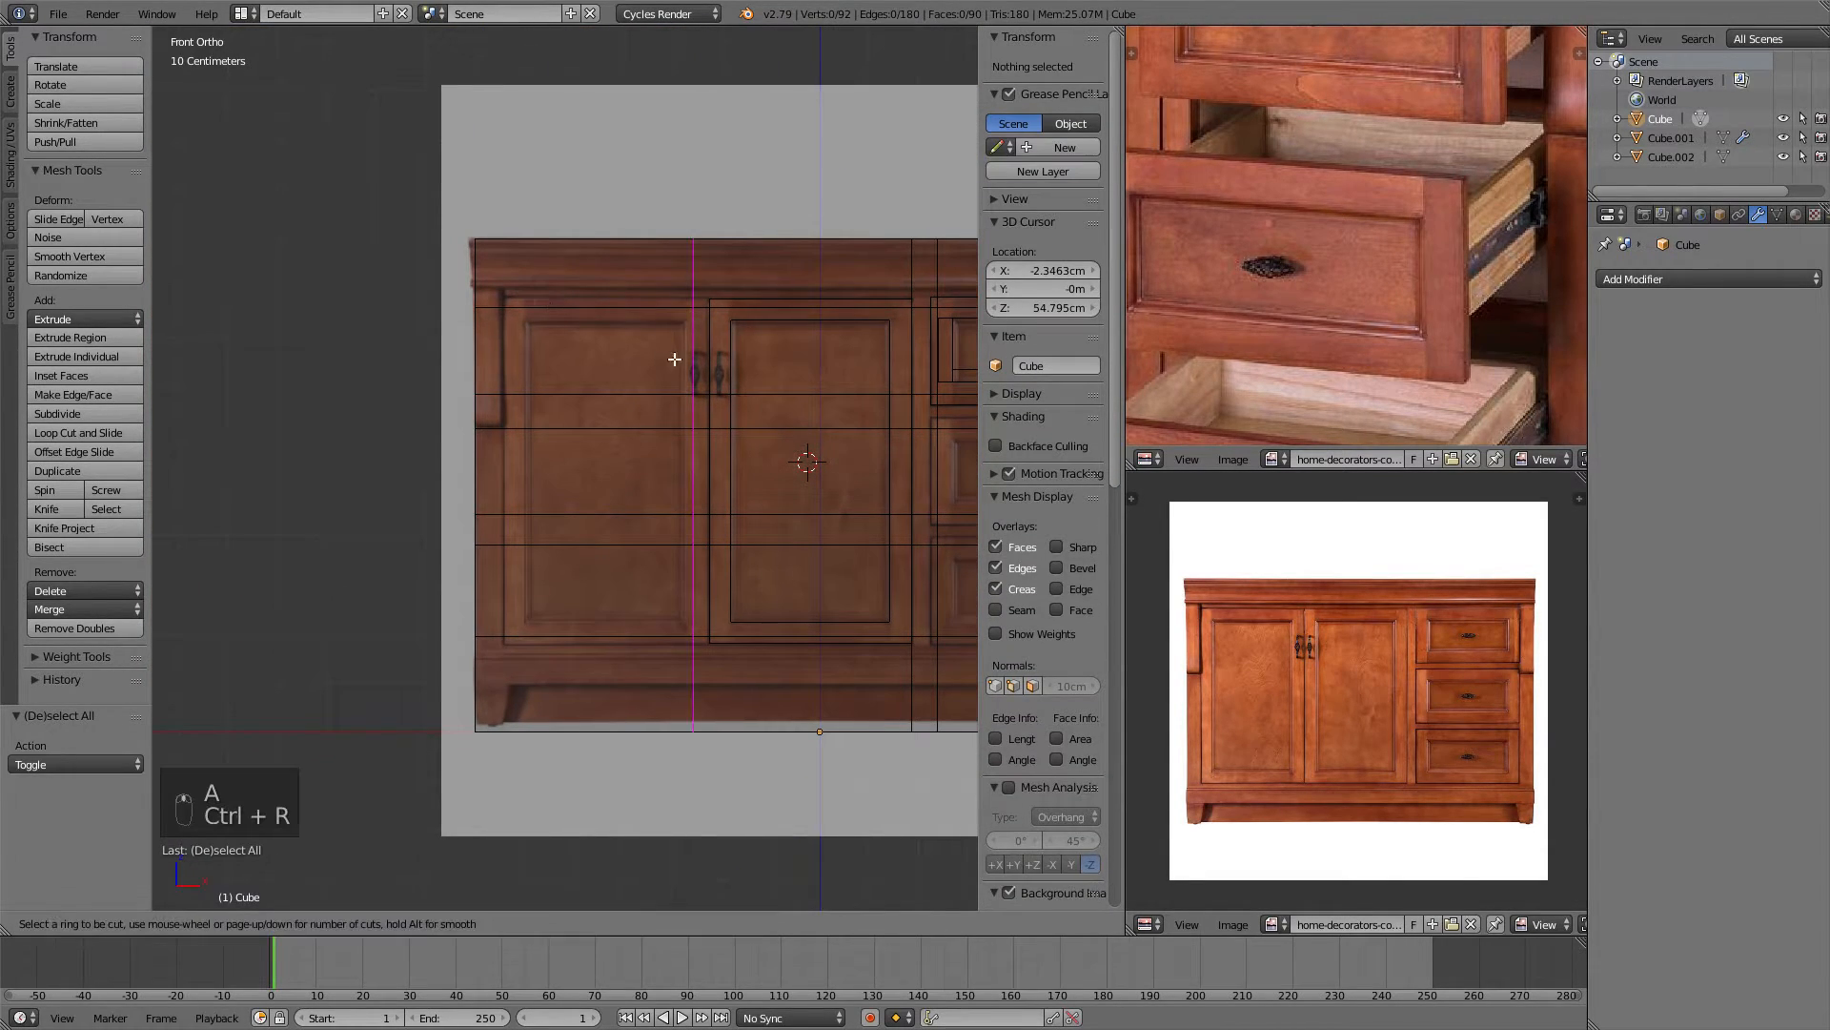
click(678, 642)
click(498, 642)
scroll(556, 460, up, 5)
scroll(839, 425, up, 5)
shift+middle_drag(537, 437, 474, 397)
scroll(470, 396, up, 3)
key(g)
key(x)
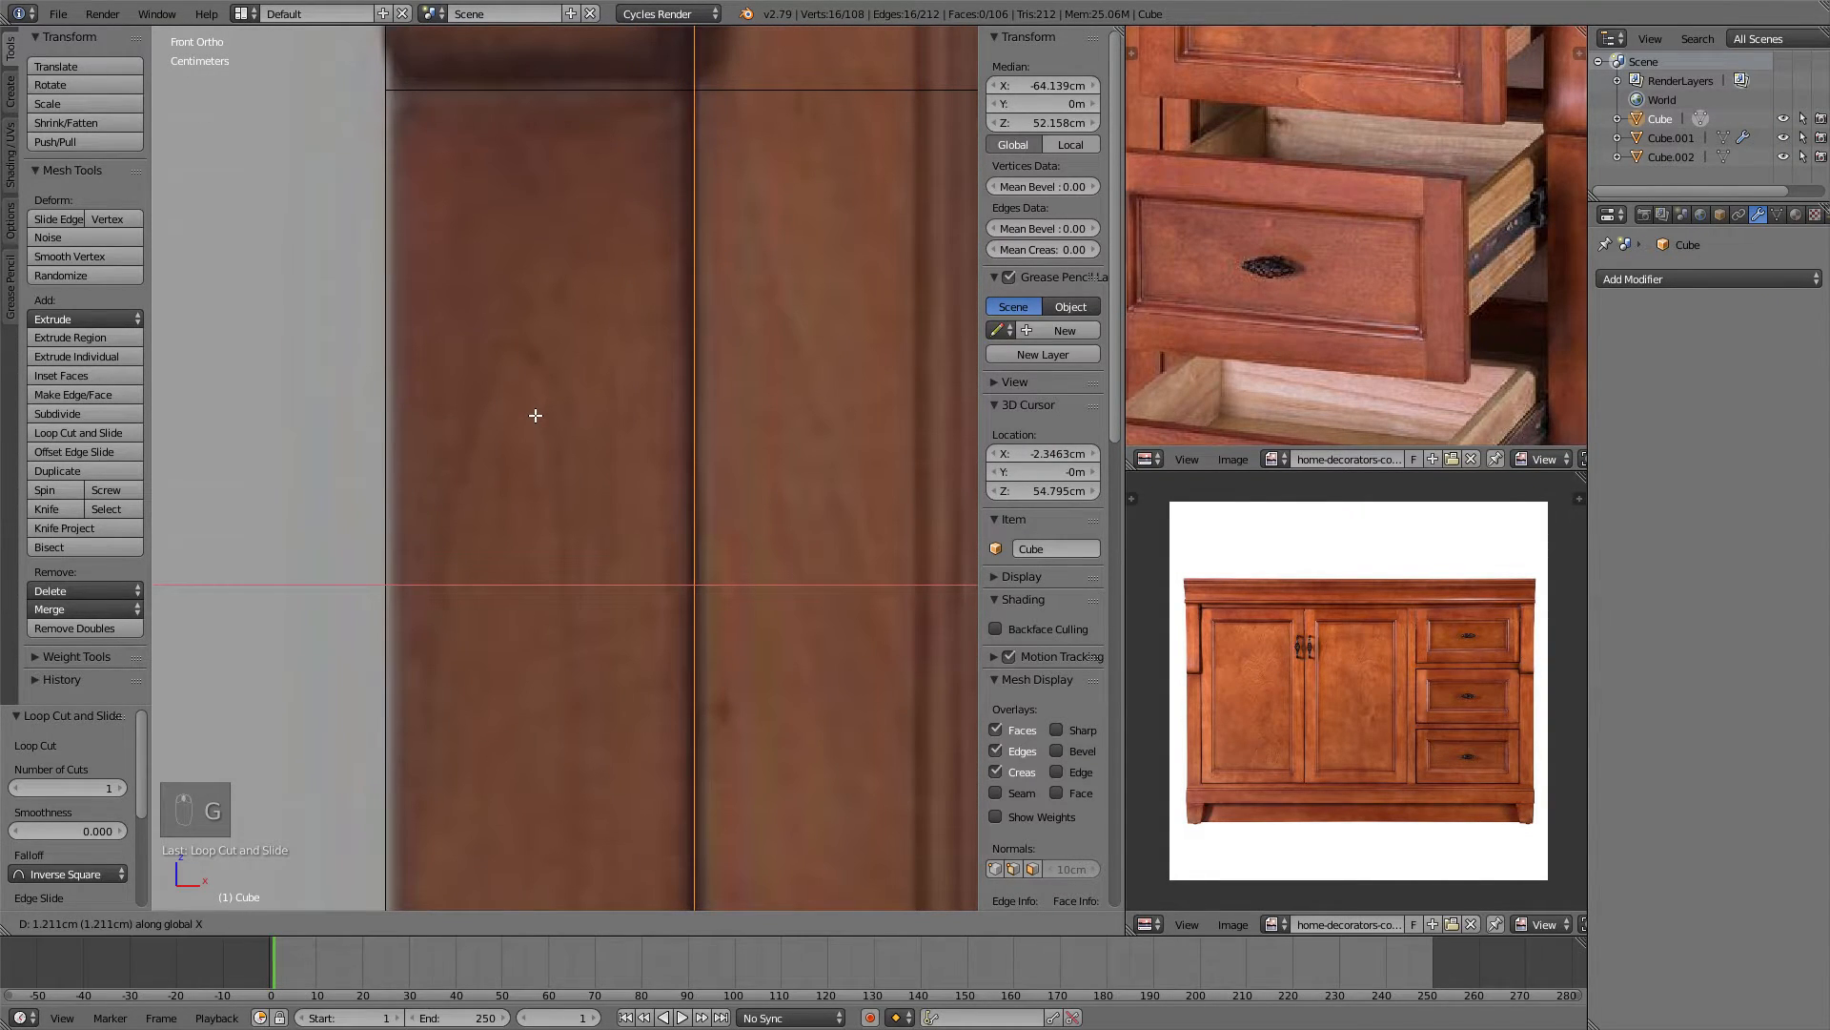
click(535, 415)
Add a horizontal loop cut to the cabinet body along the top edge of the doors.
scroll(534, 414, down, 7)
scroll(624, 522, up, 5)
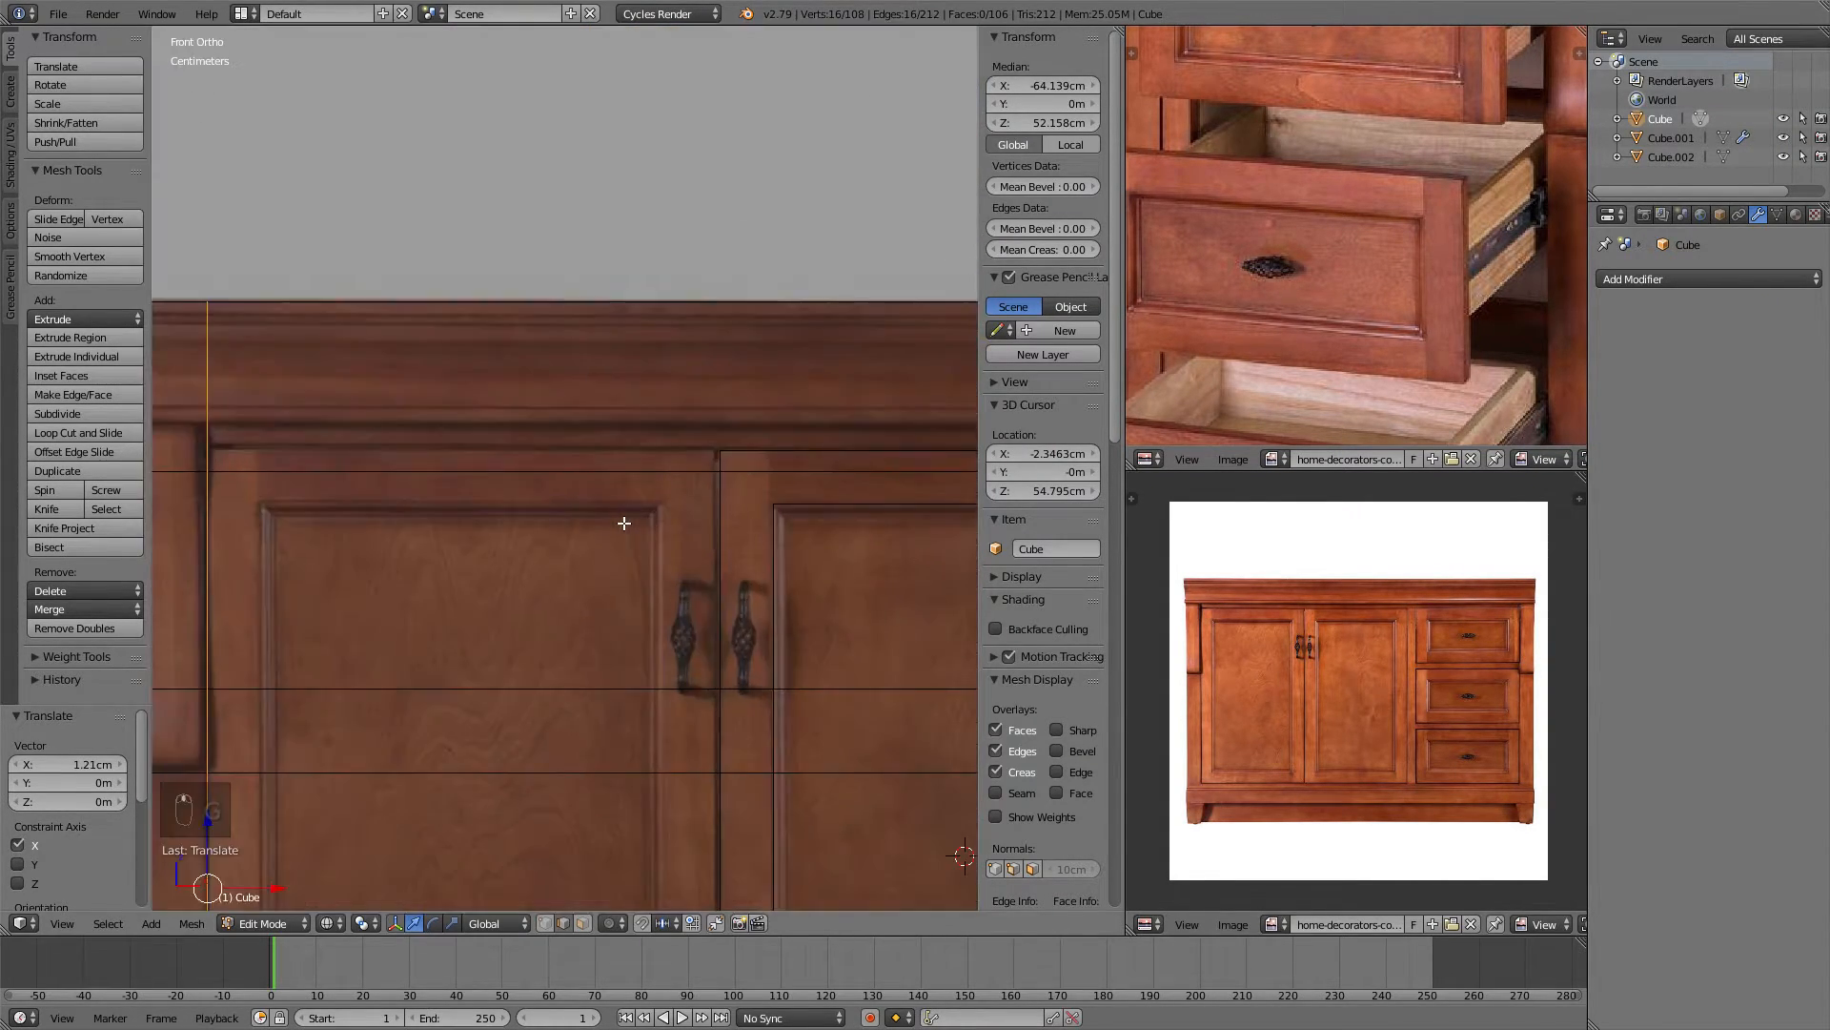
scroll(623, 522, down, 2)
scroll(643, 496, up, 1)
key(ctrl+r)
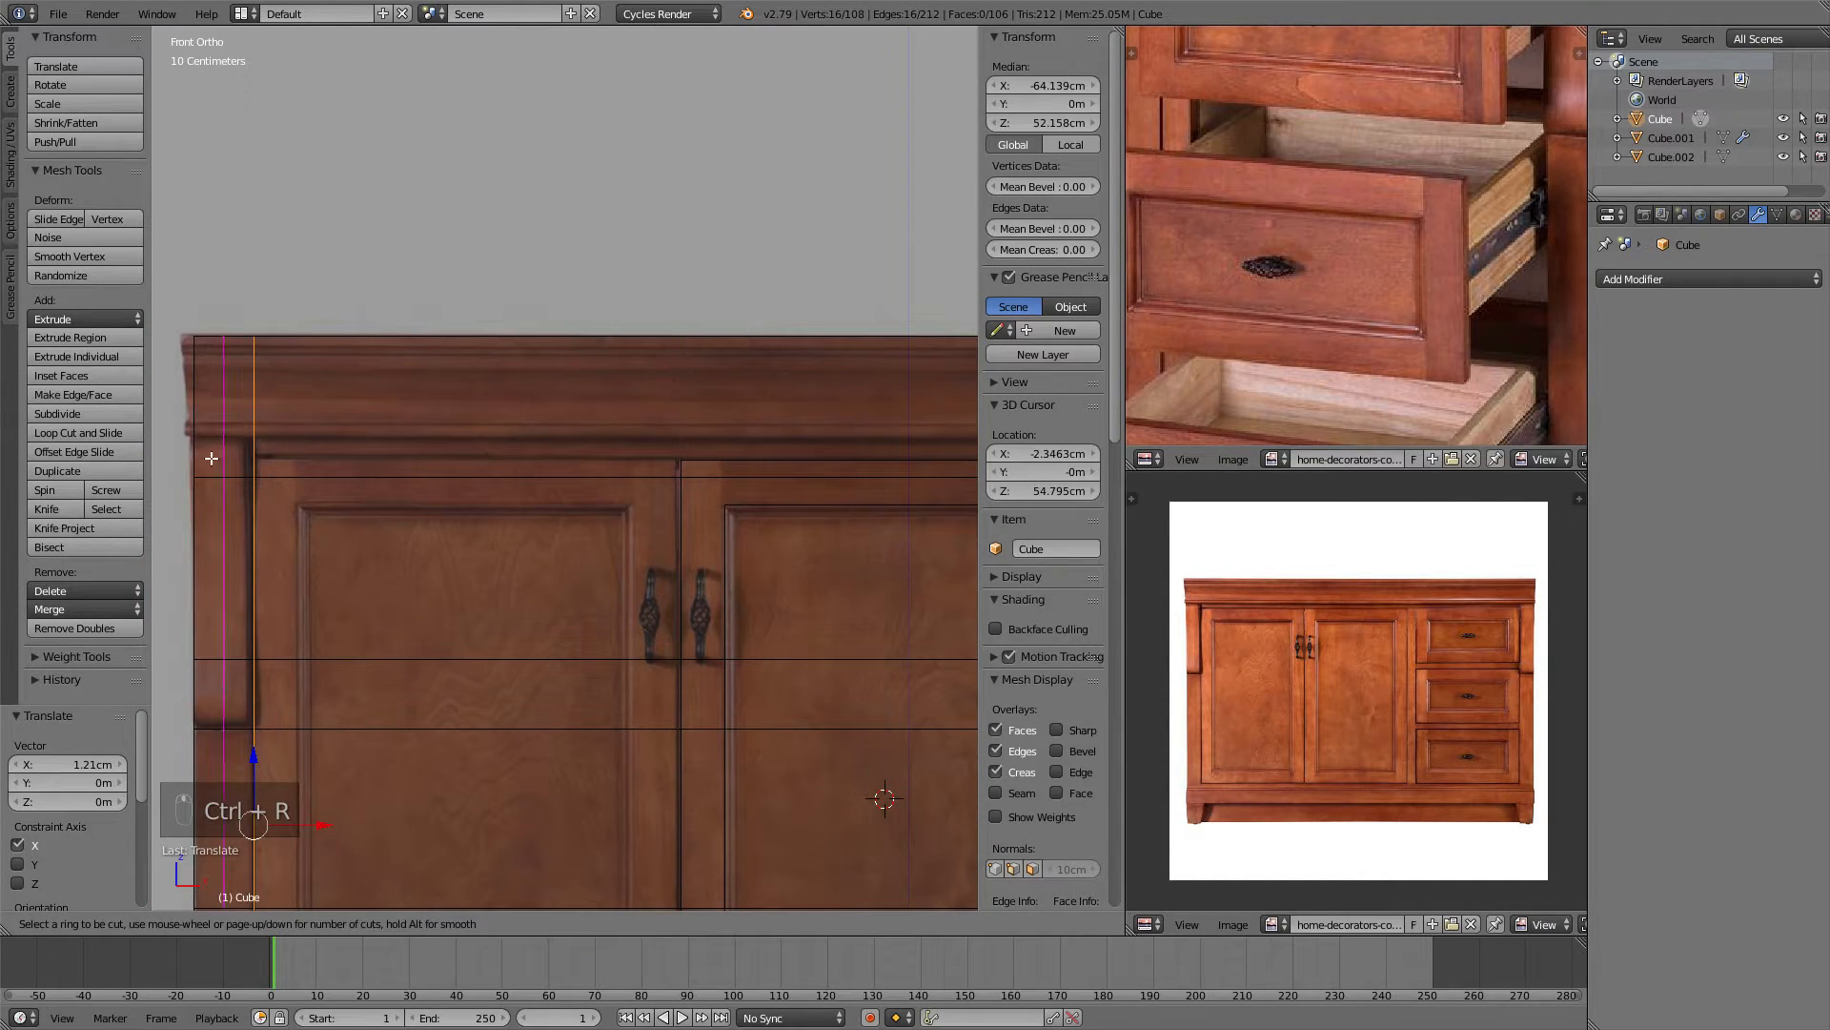
click(207, 442)
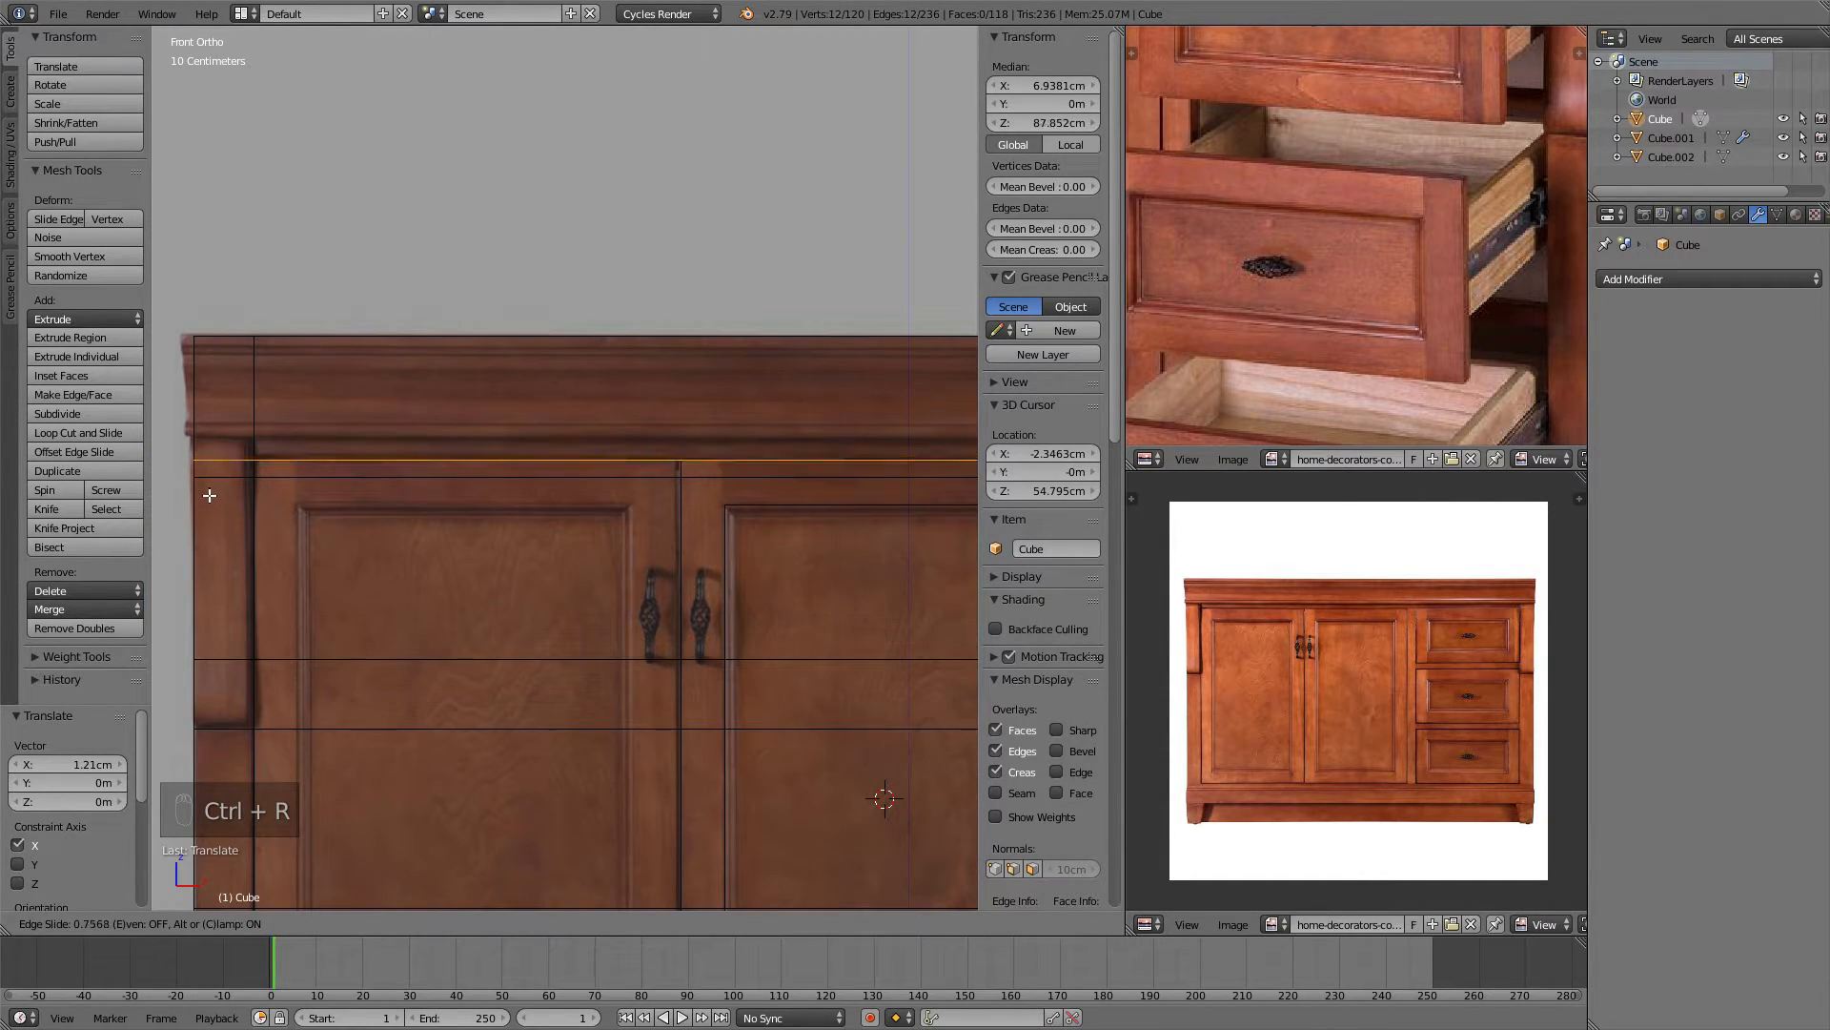
click(212, 492)
Add a horizontal loop cut to the cabinet body along the bottom edge of the doors.
scroll(211, 492, down, 4)
scroll(648, 470, up, 3)
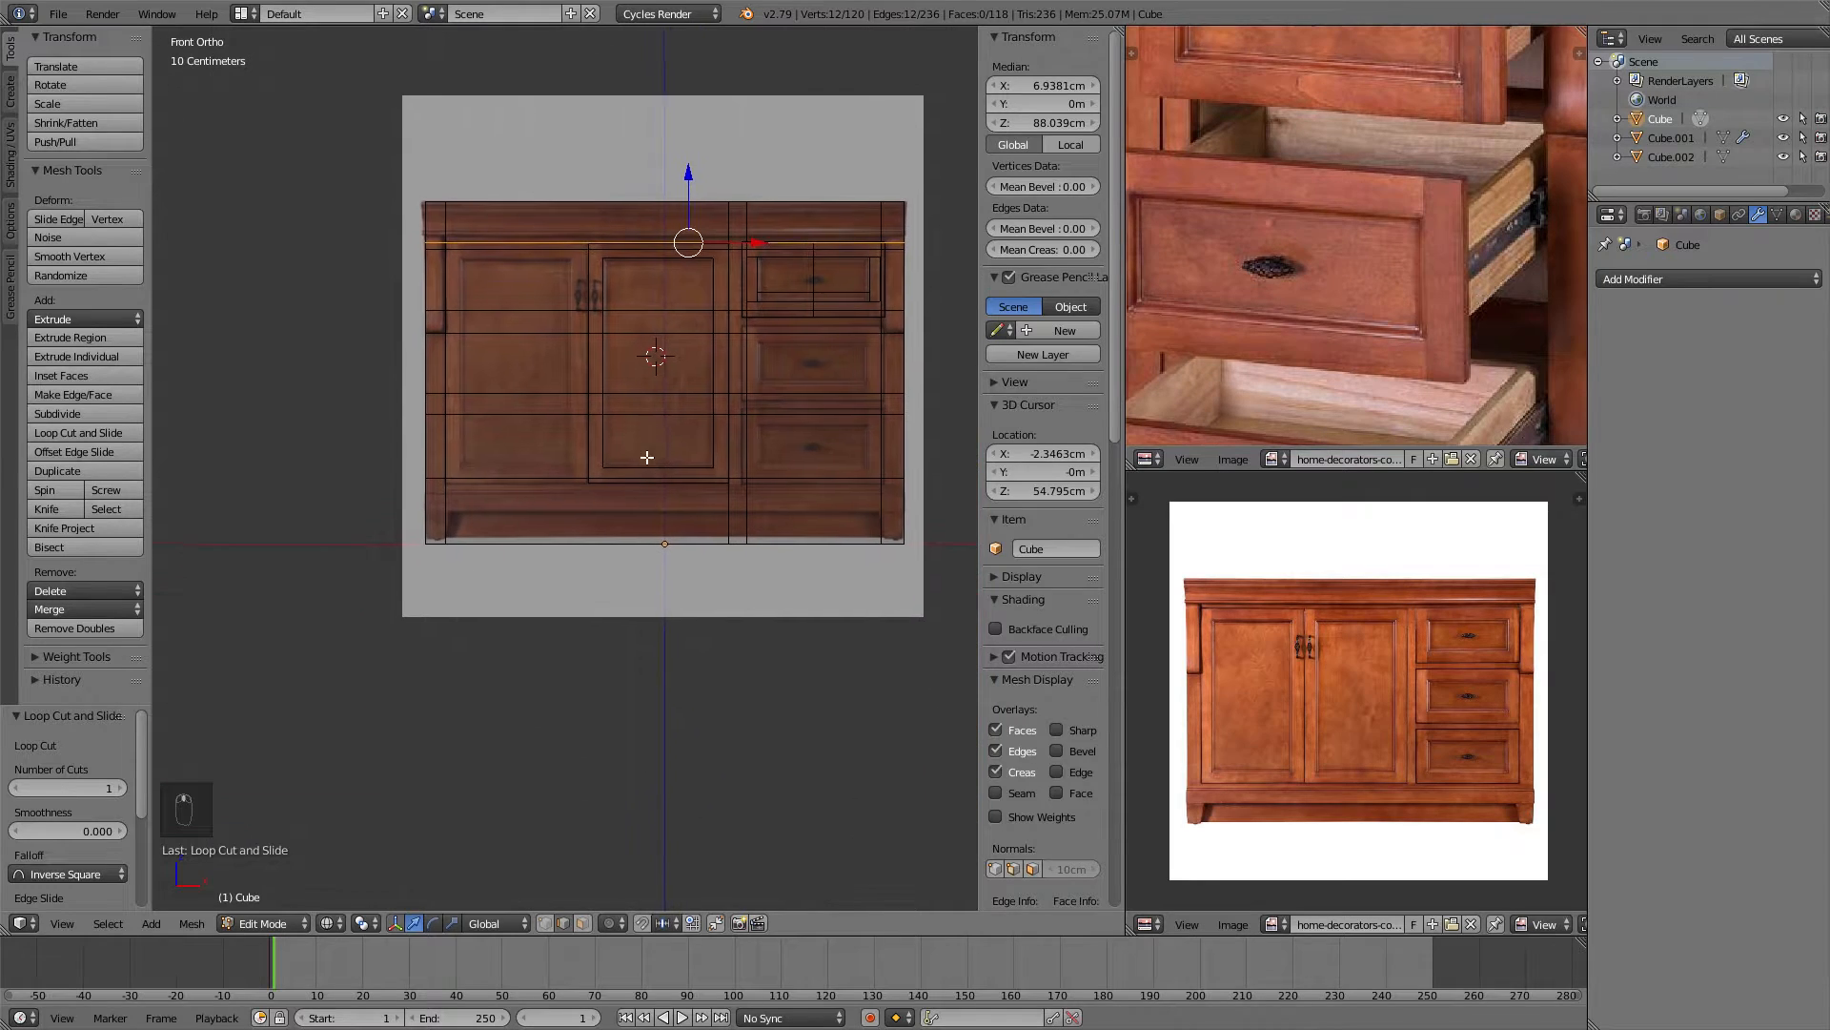
scroll(648, 470, up, 3)
key(ctrl+r)
click(183, 546)
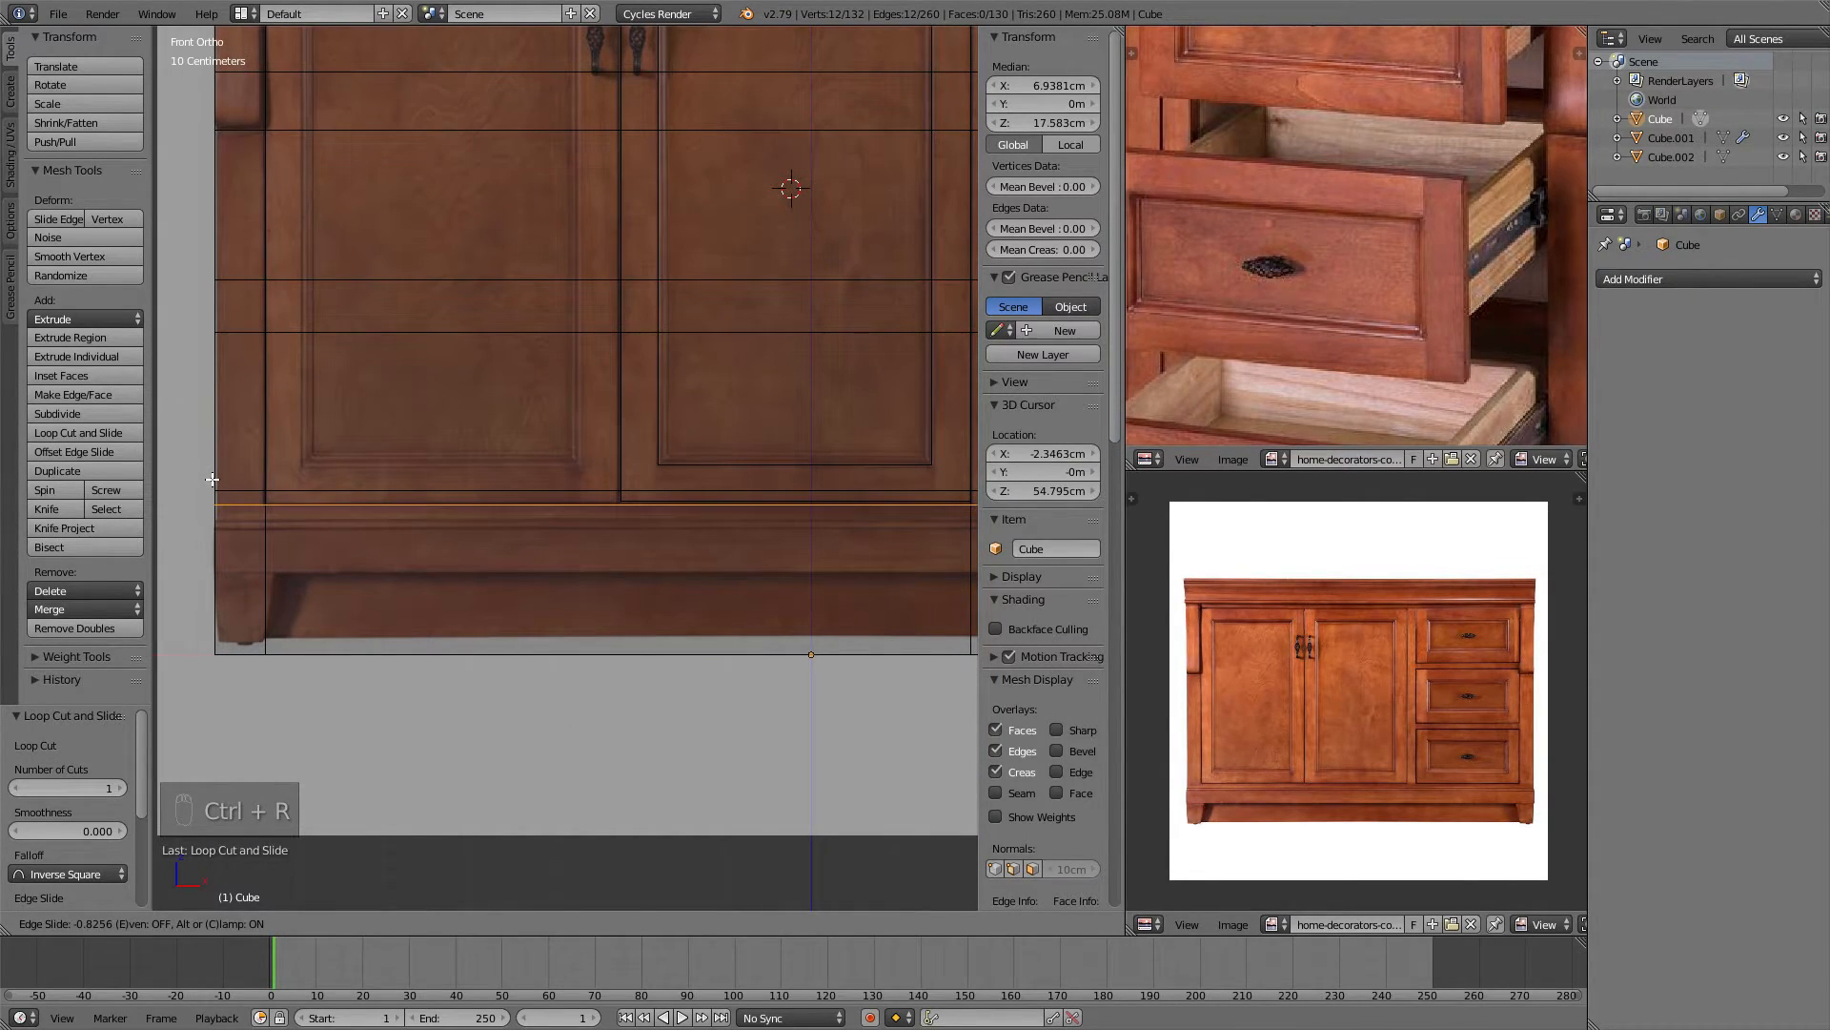
click(211, 480)
Switch the cabinet mesh to face selection with nothing selected.
click(583, 924)
scroll(568, 490, down, 3)
shift+middle_drag(537, 378, 598, 480)
key(KP_1)
shift+middle_drag(603, 385, 601, 387)
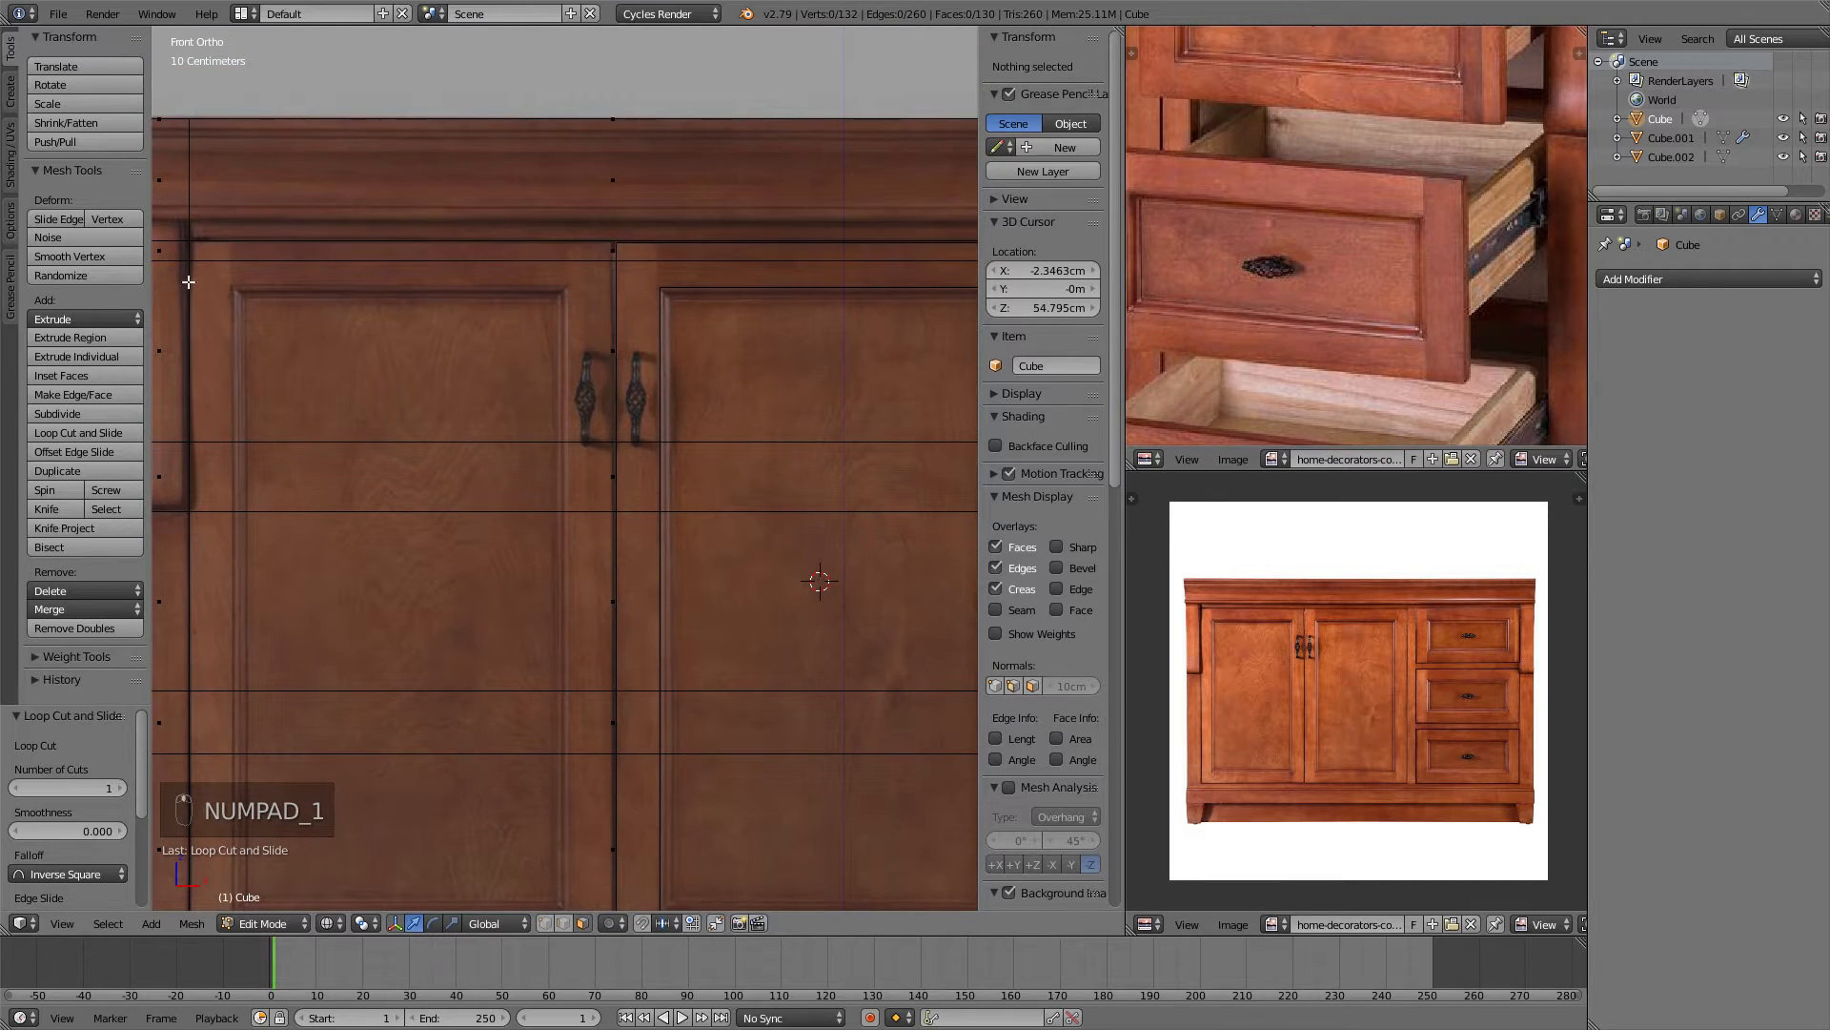
Select the upper three front faces of the cabinet body behind the two doors.
key(z)
right_click(606, 250)
key(z)
shift+middle_drag(688, 349, 680, 265)
key(z)
shift+right_click(621, 345)
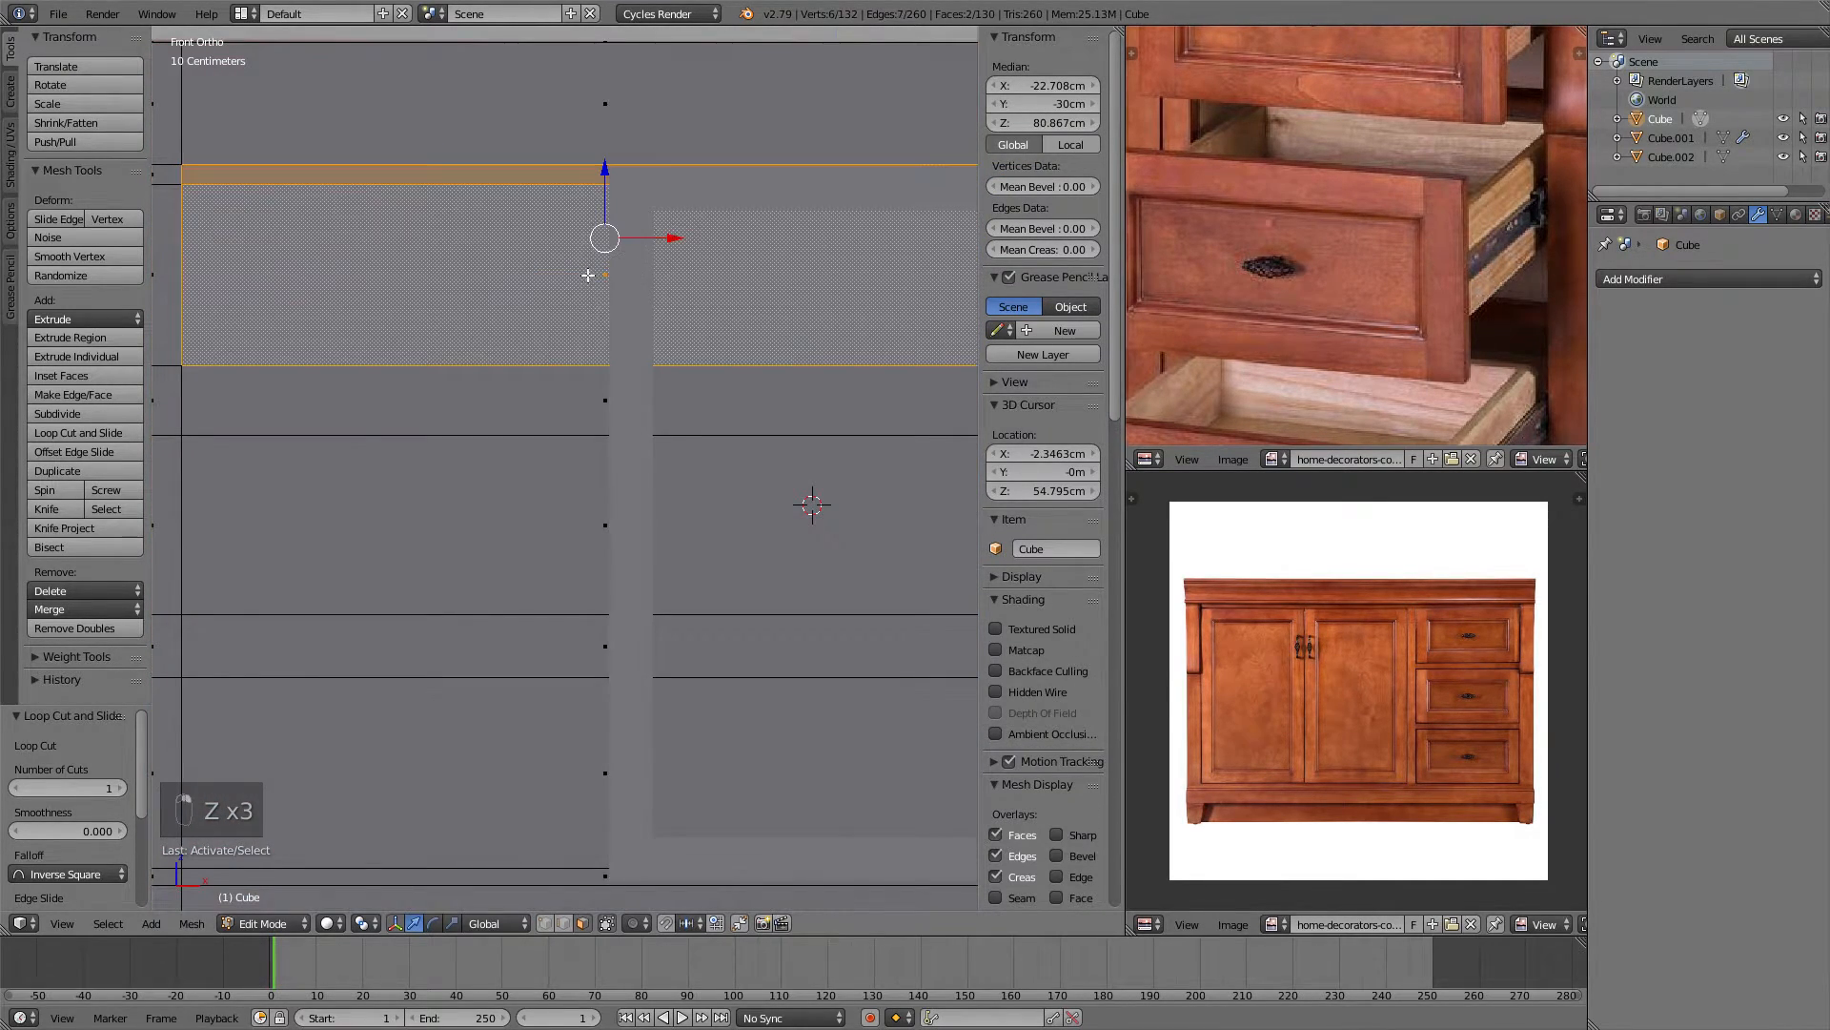
key(z)
key(z)
shift+right_click(596, 397)
shift+middle_drag(627, 543, 630, 414)
shift+middle_drag(452, 635, 474, 655)
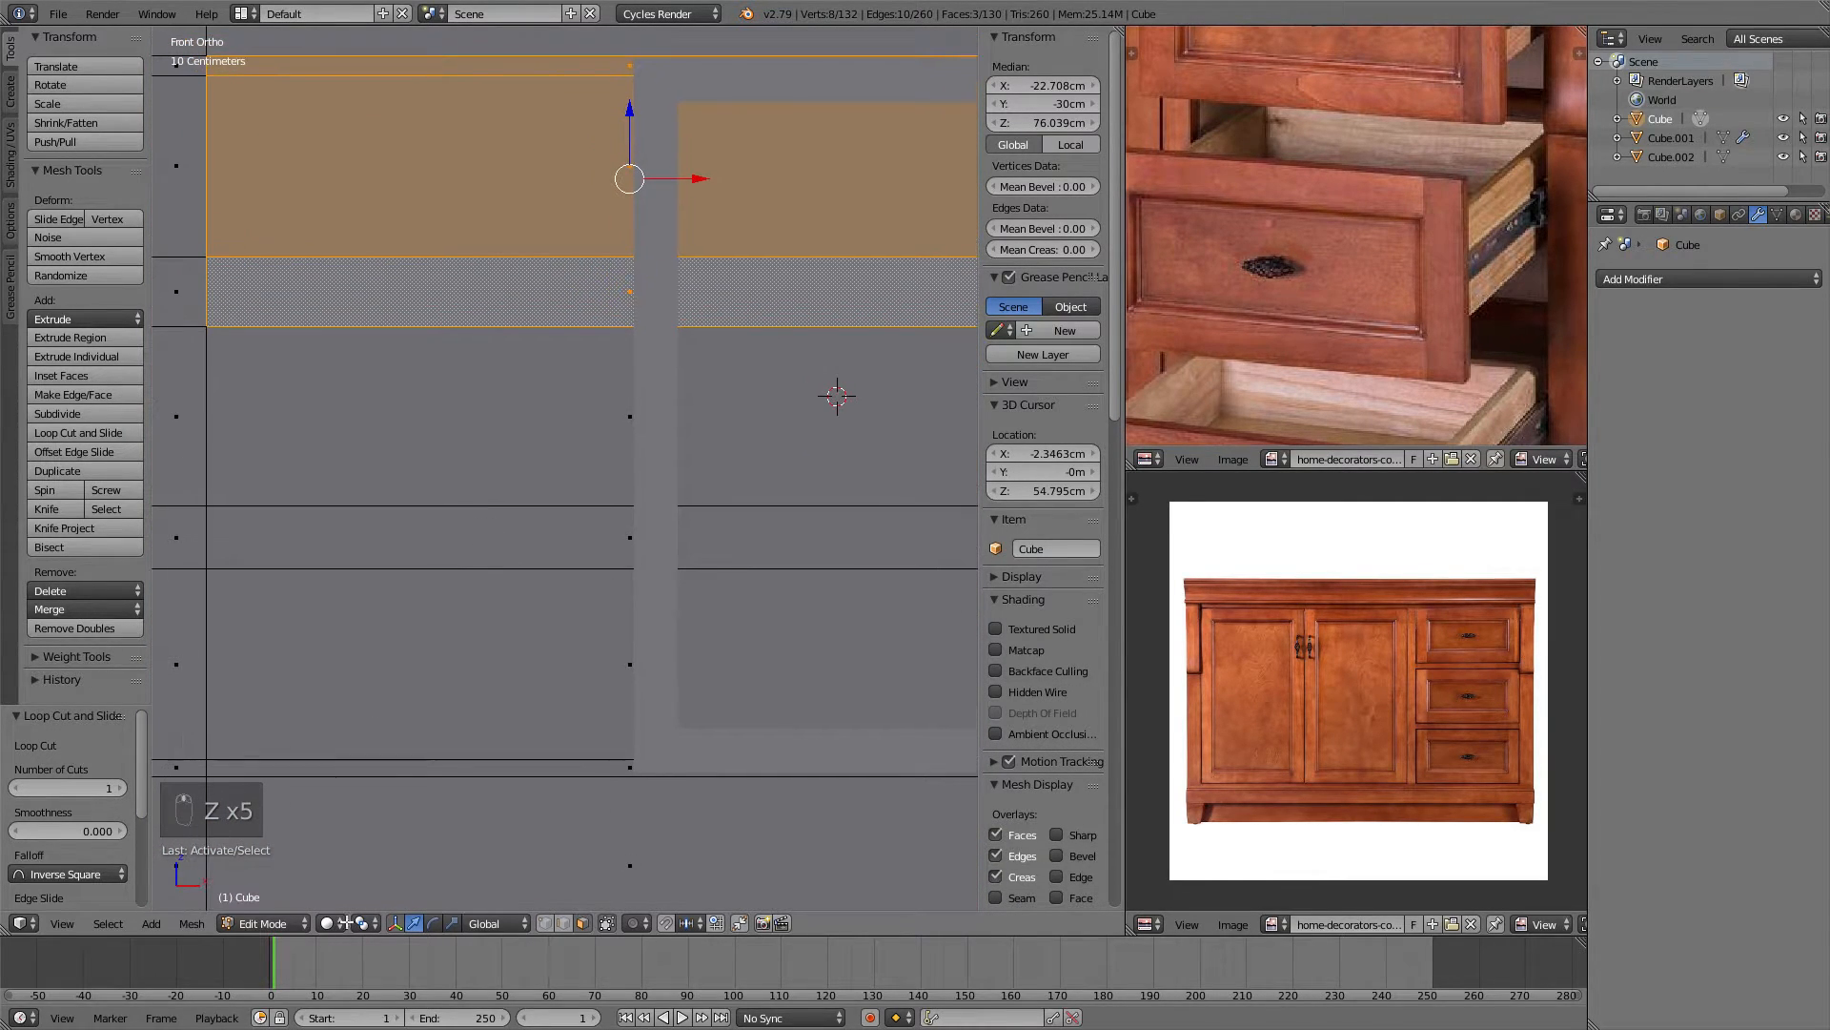
Try to add the next door-area face in wireframe shading, and remove the back face from the selection.
click(330, 923)
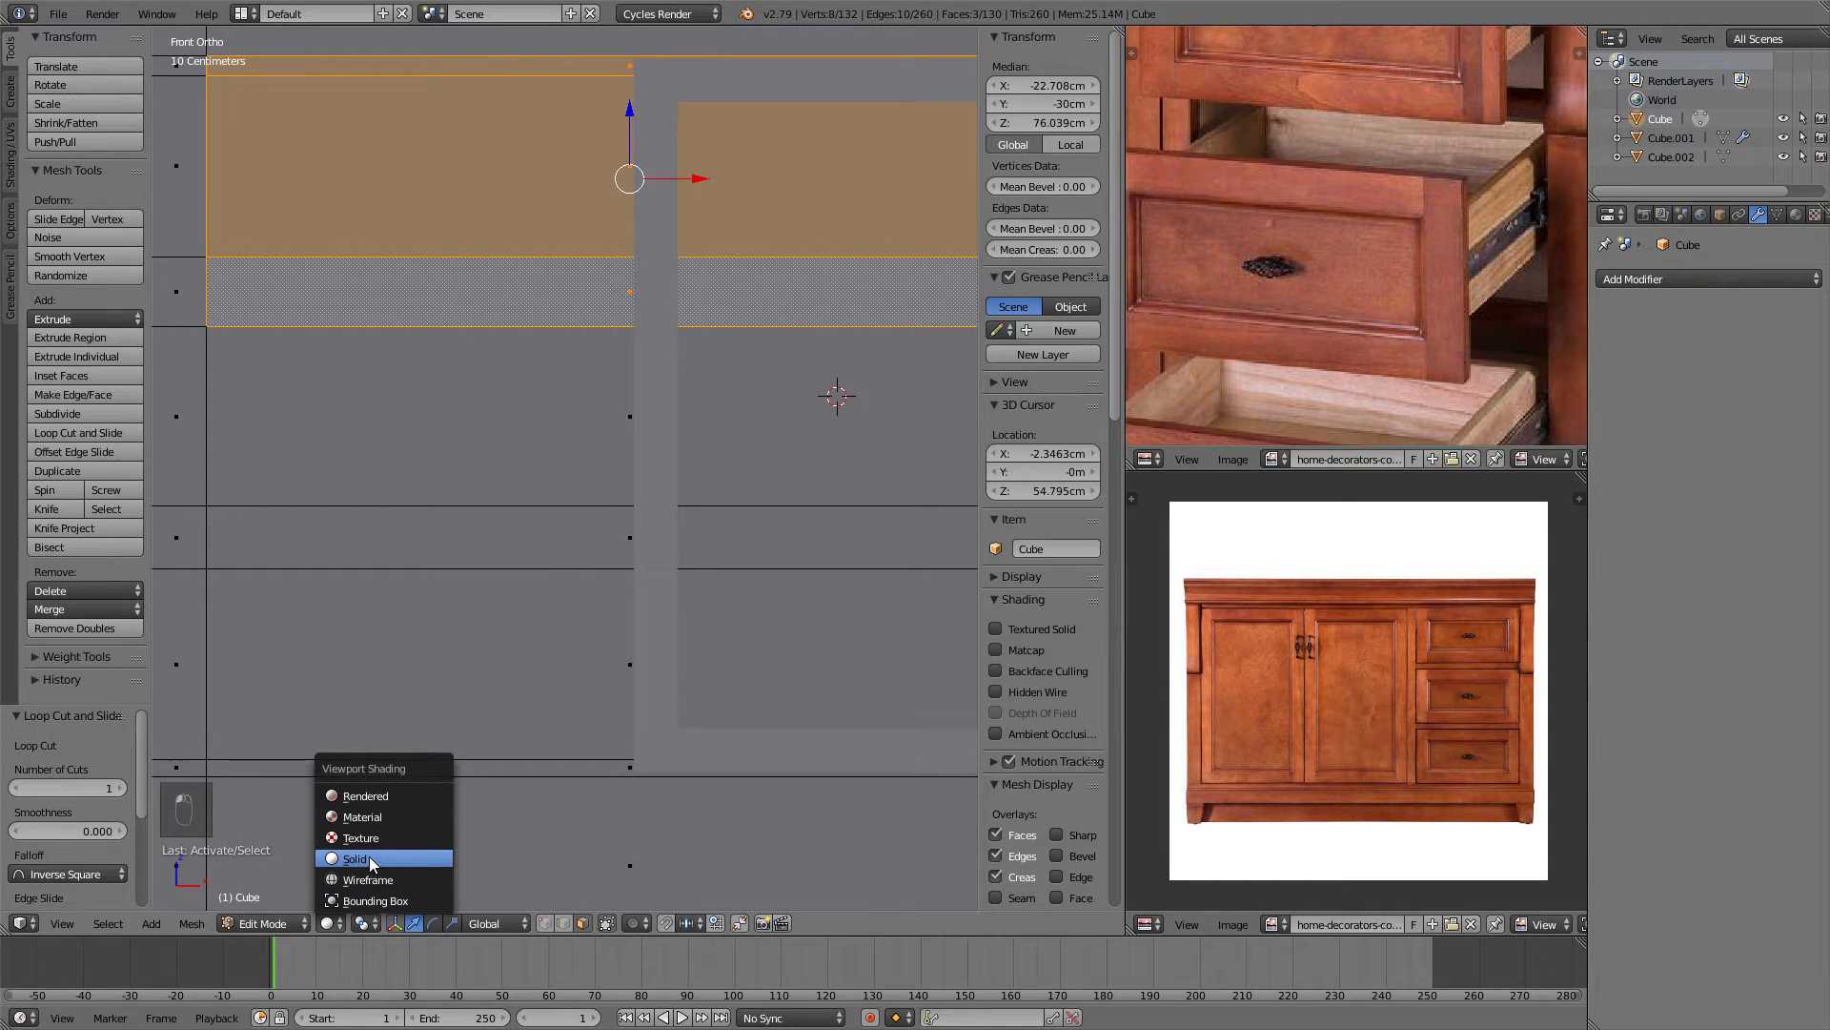
click(332, 925)
shift+middle_drag(478, 594, 568, 470)
key(alt+z)
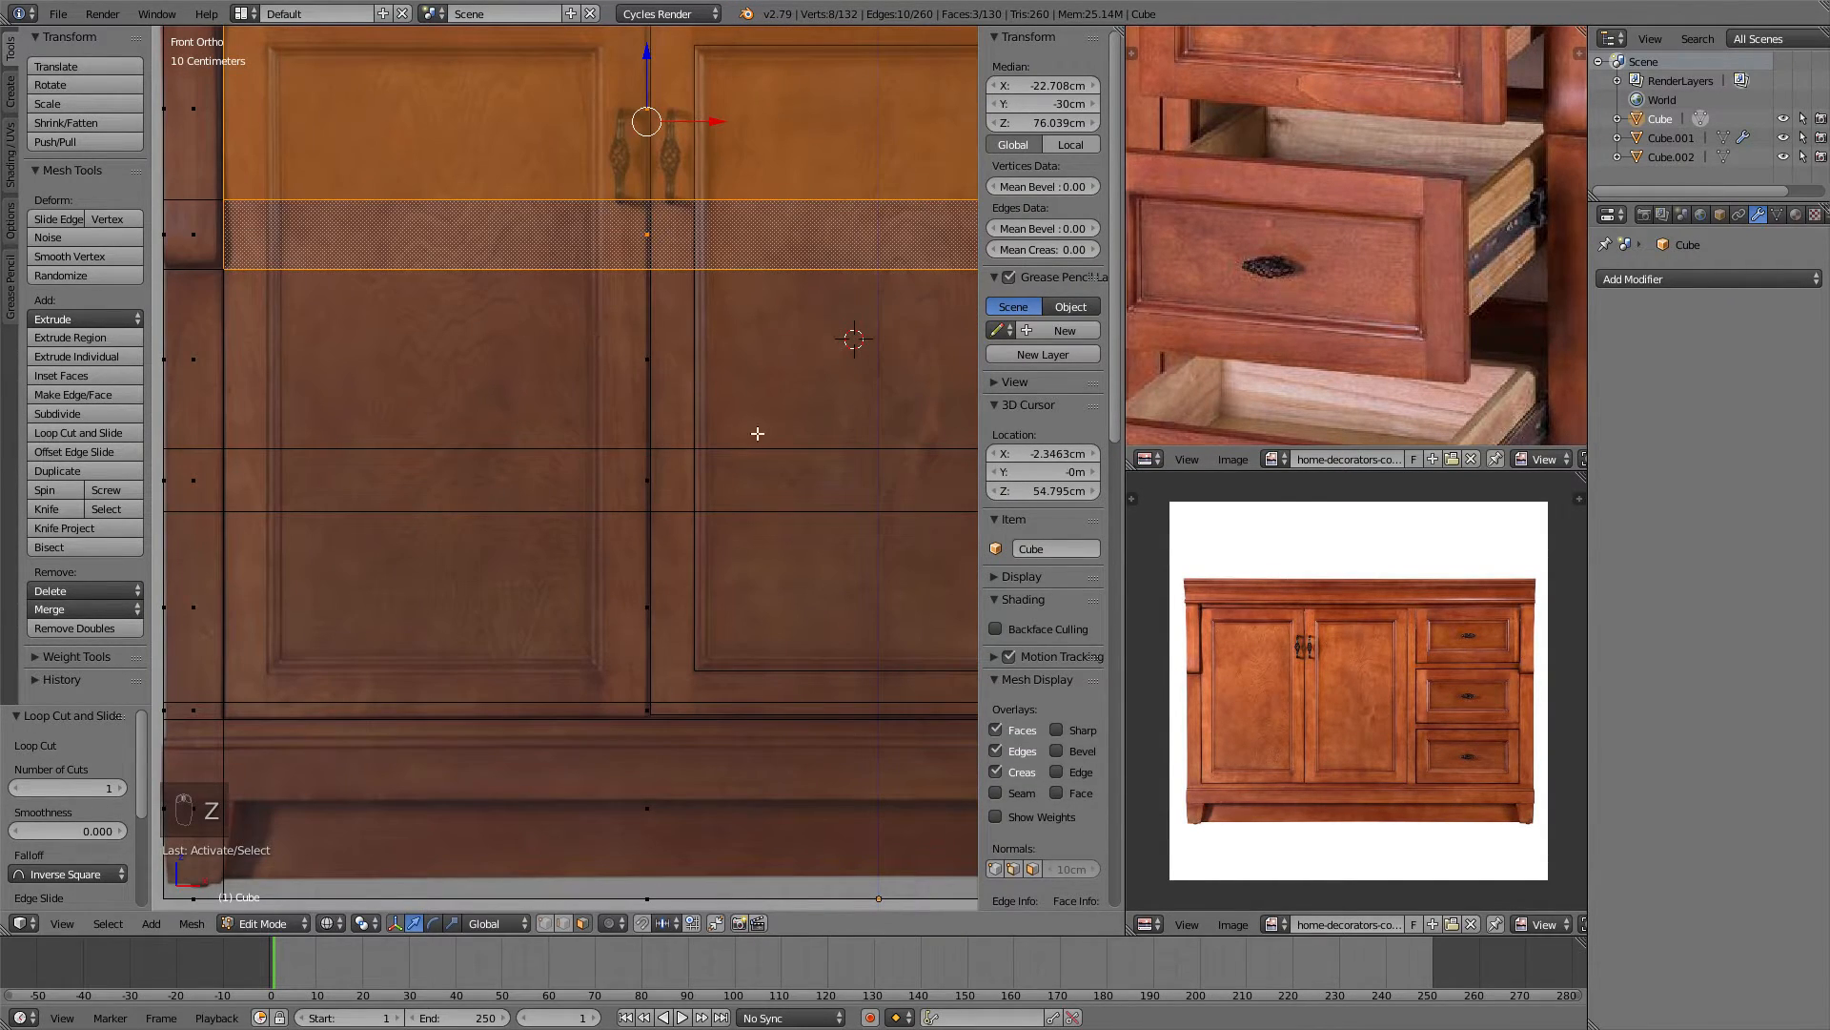
shift+click(645, 359)
key(z)
middle_drag(446, 334, 372, 364)
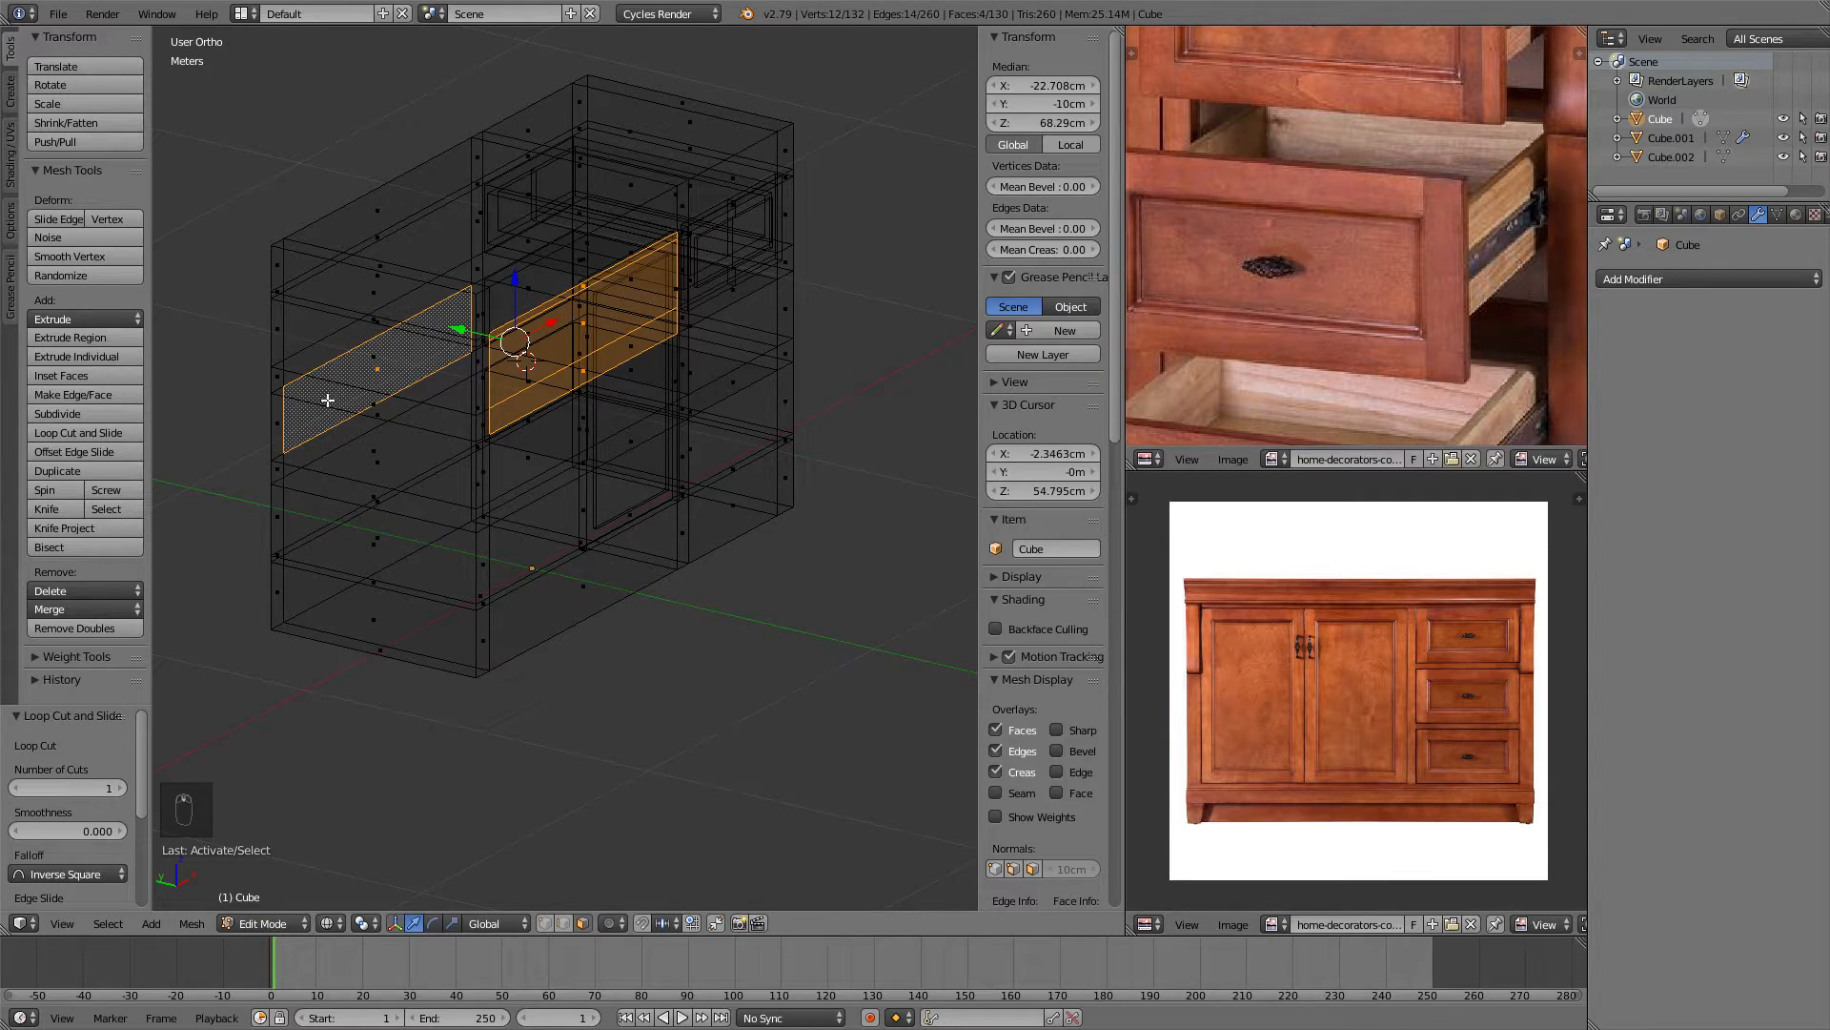
shift+click(408, 324)
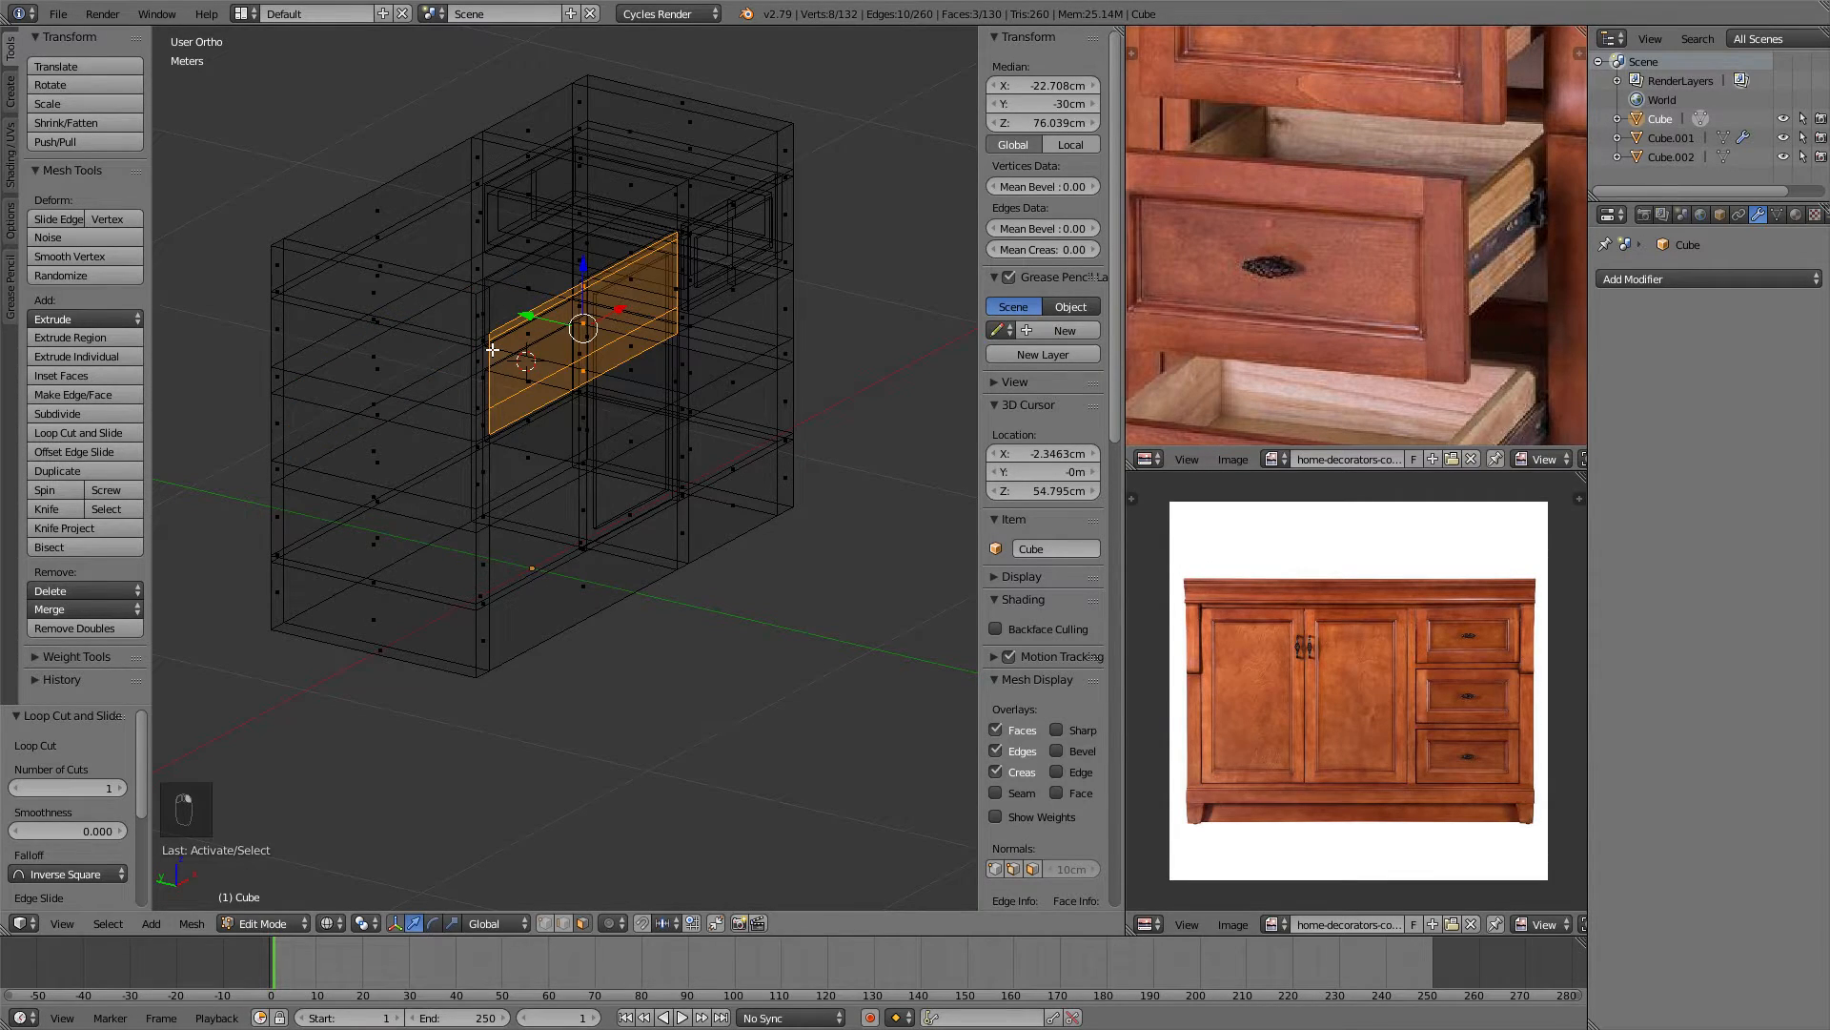
key(z)
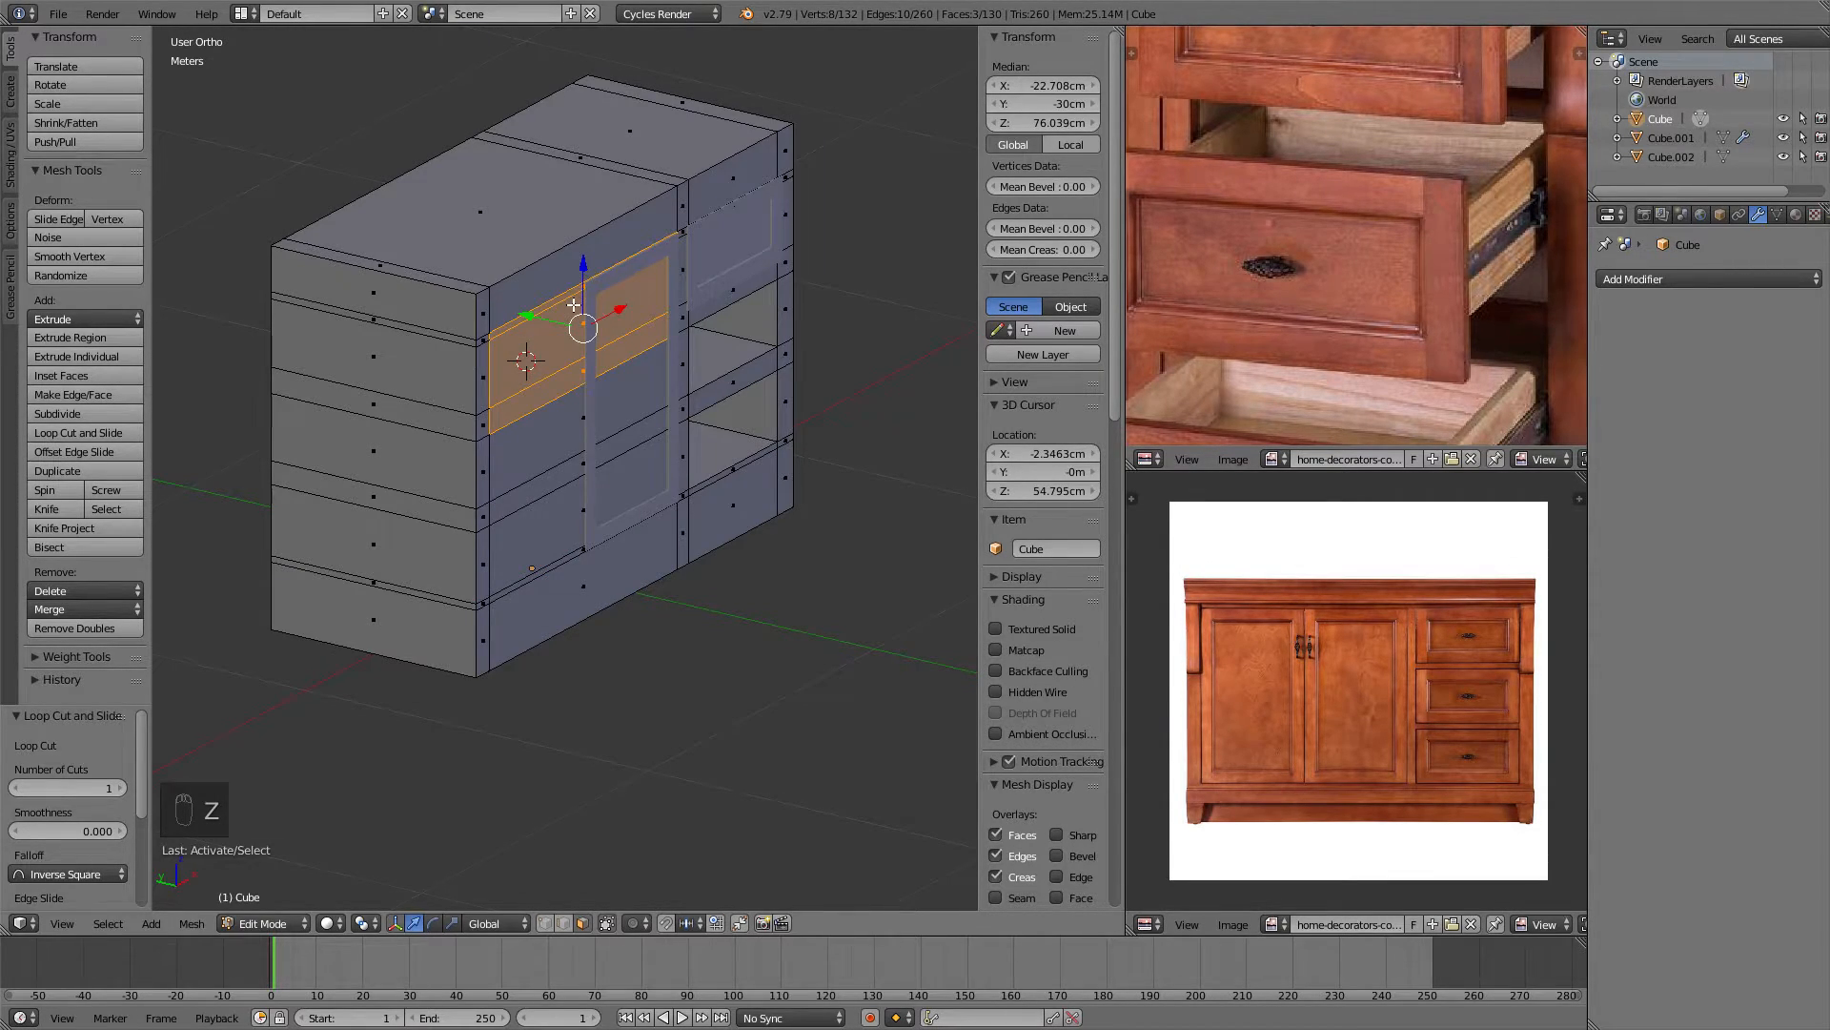
In solid shading, add the fourth front face down the door area to the selection.
key(KP_1)
scroll(592, 419, up, 8)
shift+click(632, 379)
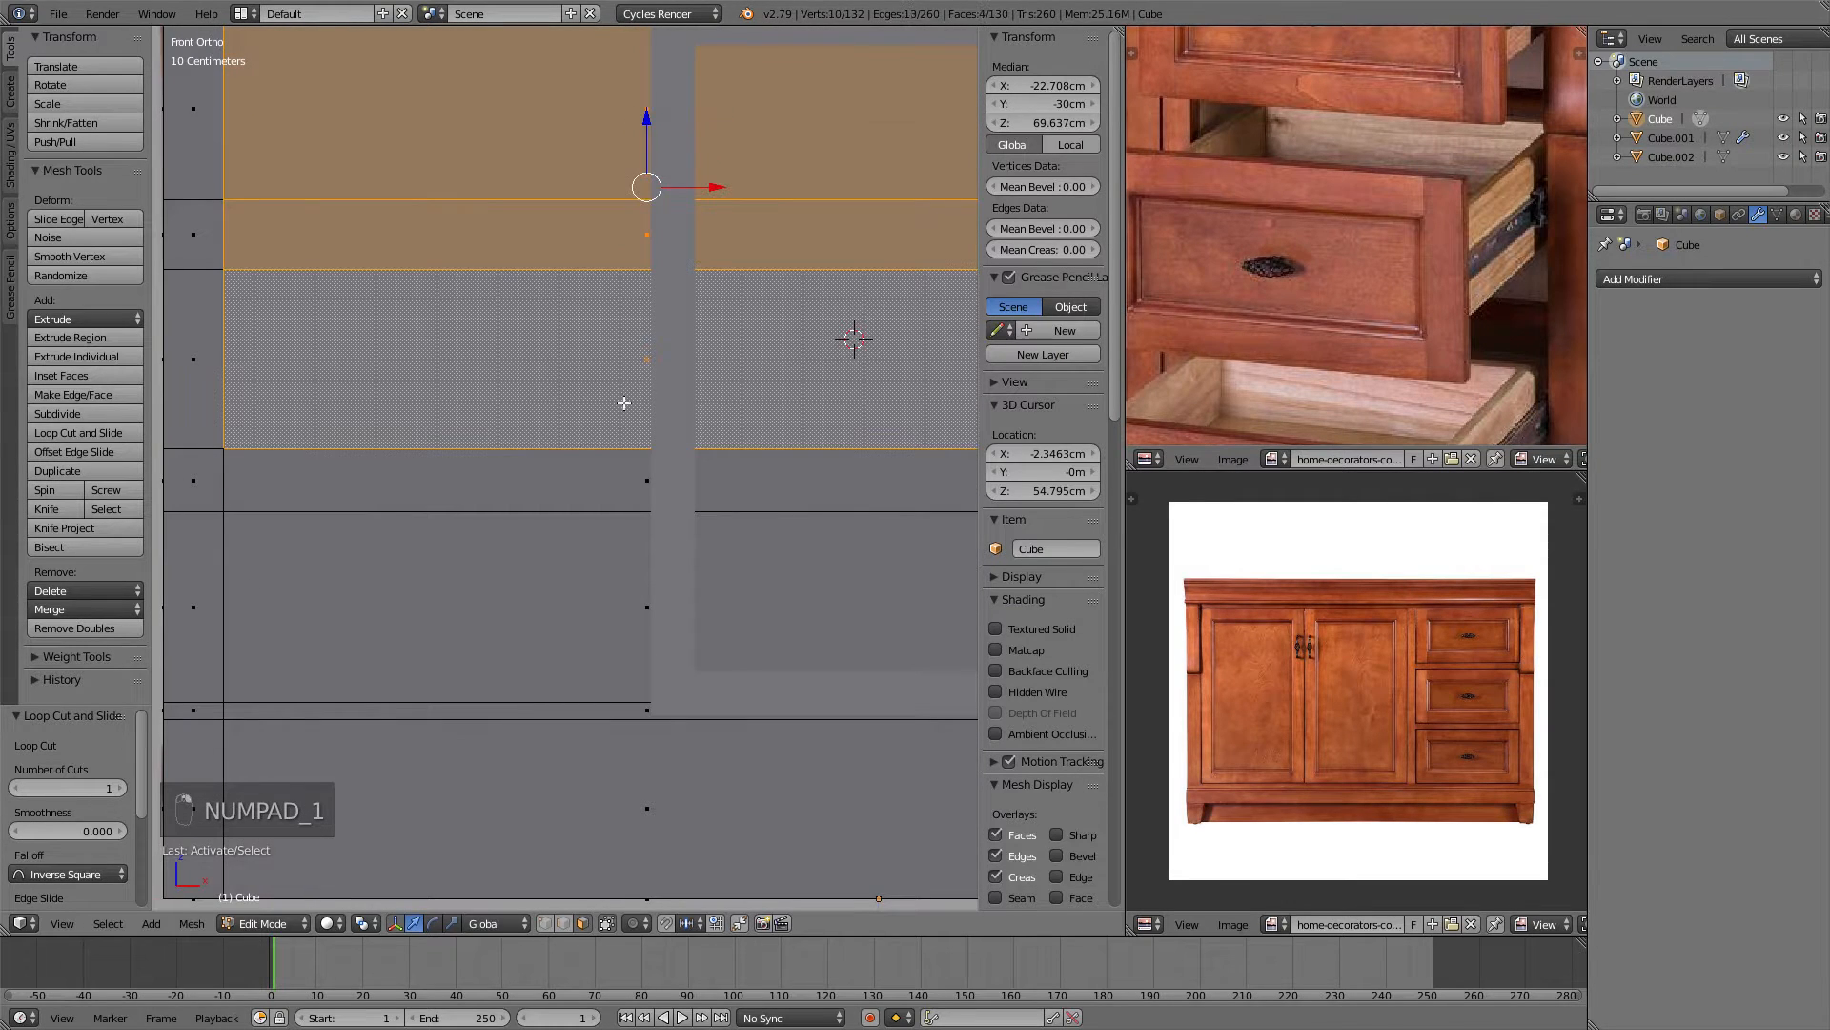
scroll(576, 438, down, 3)
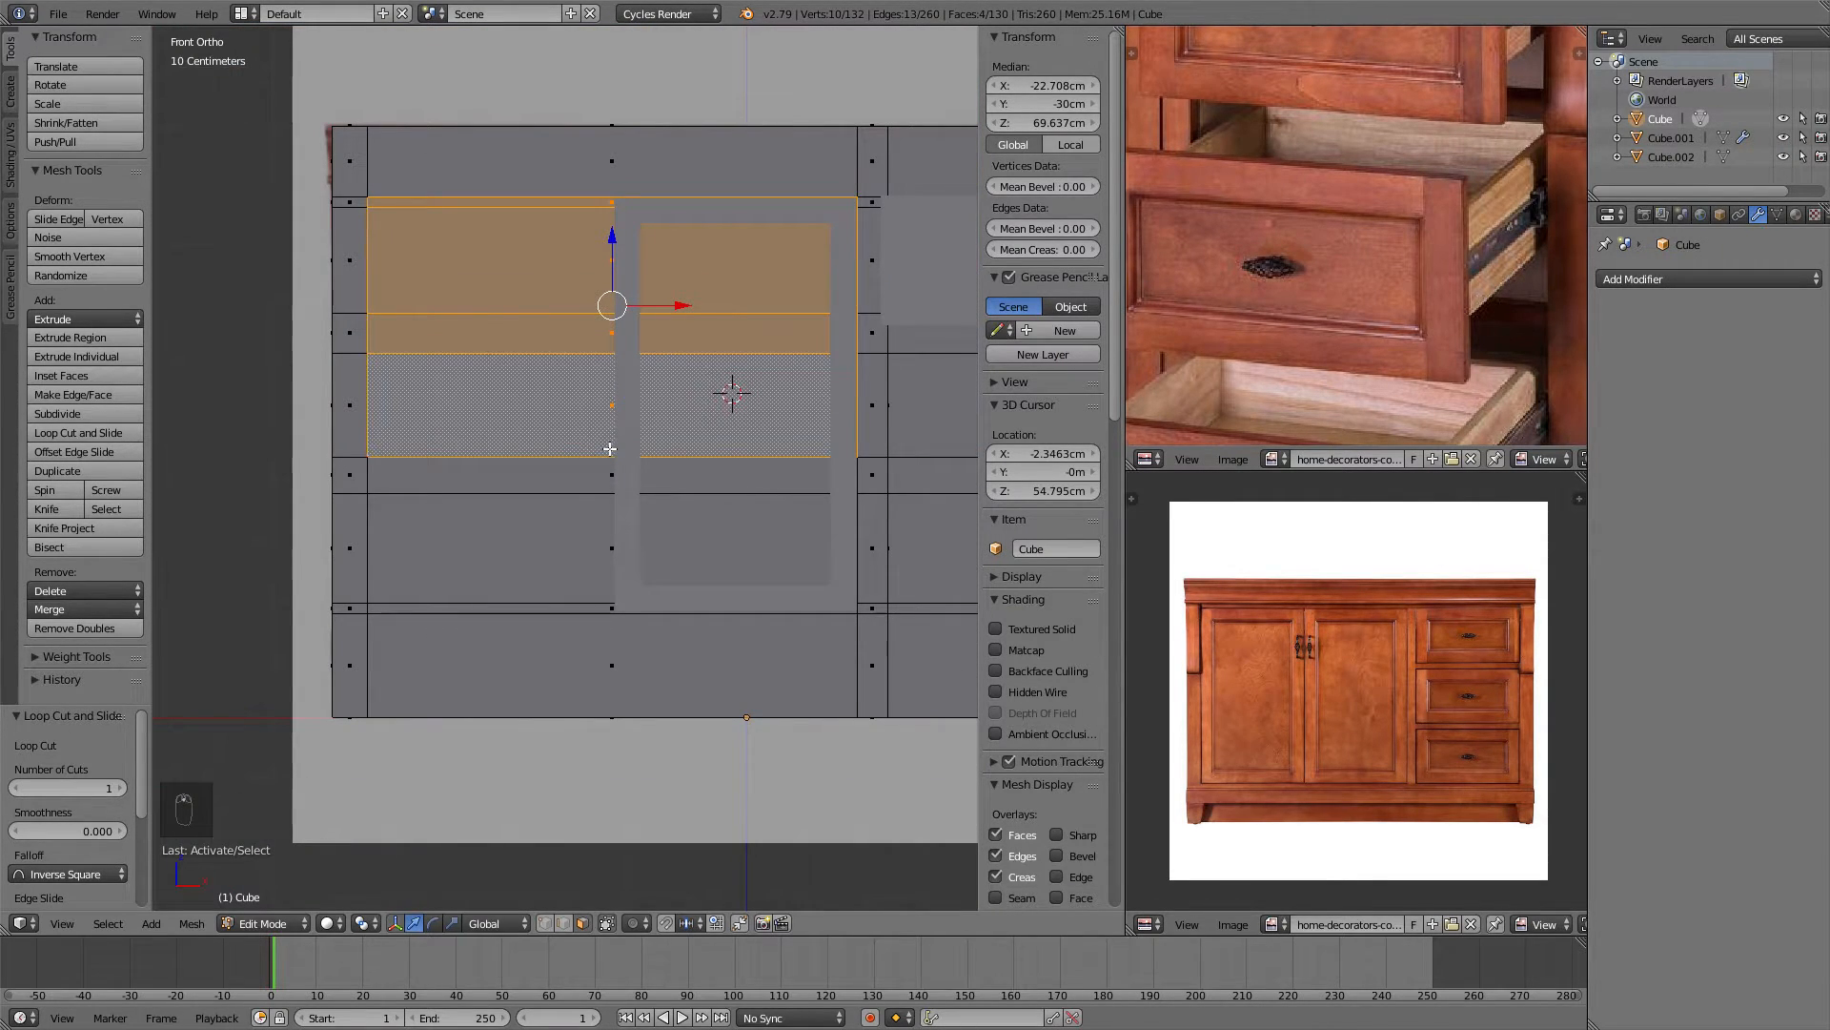
key(alt+z)
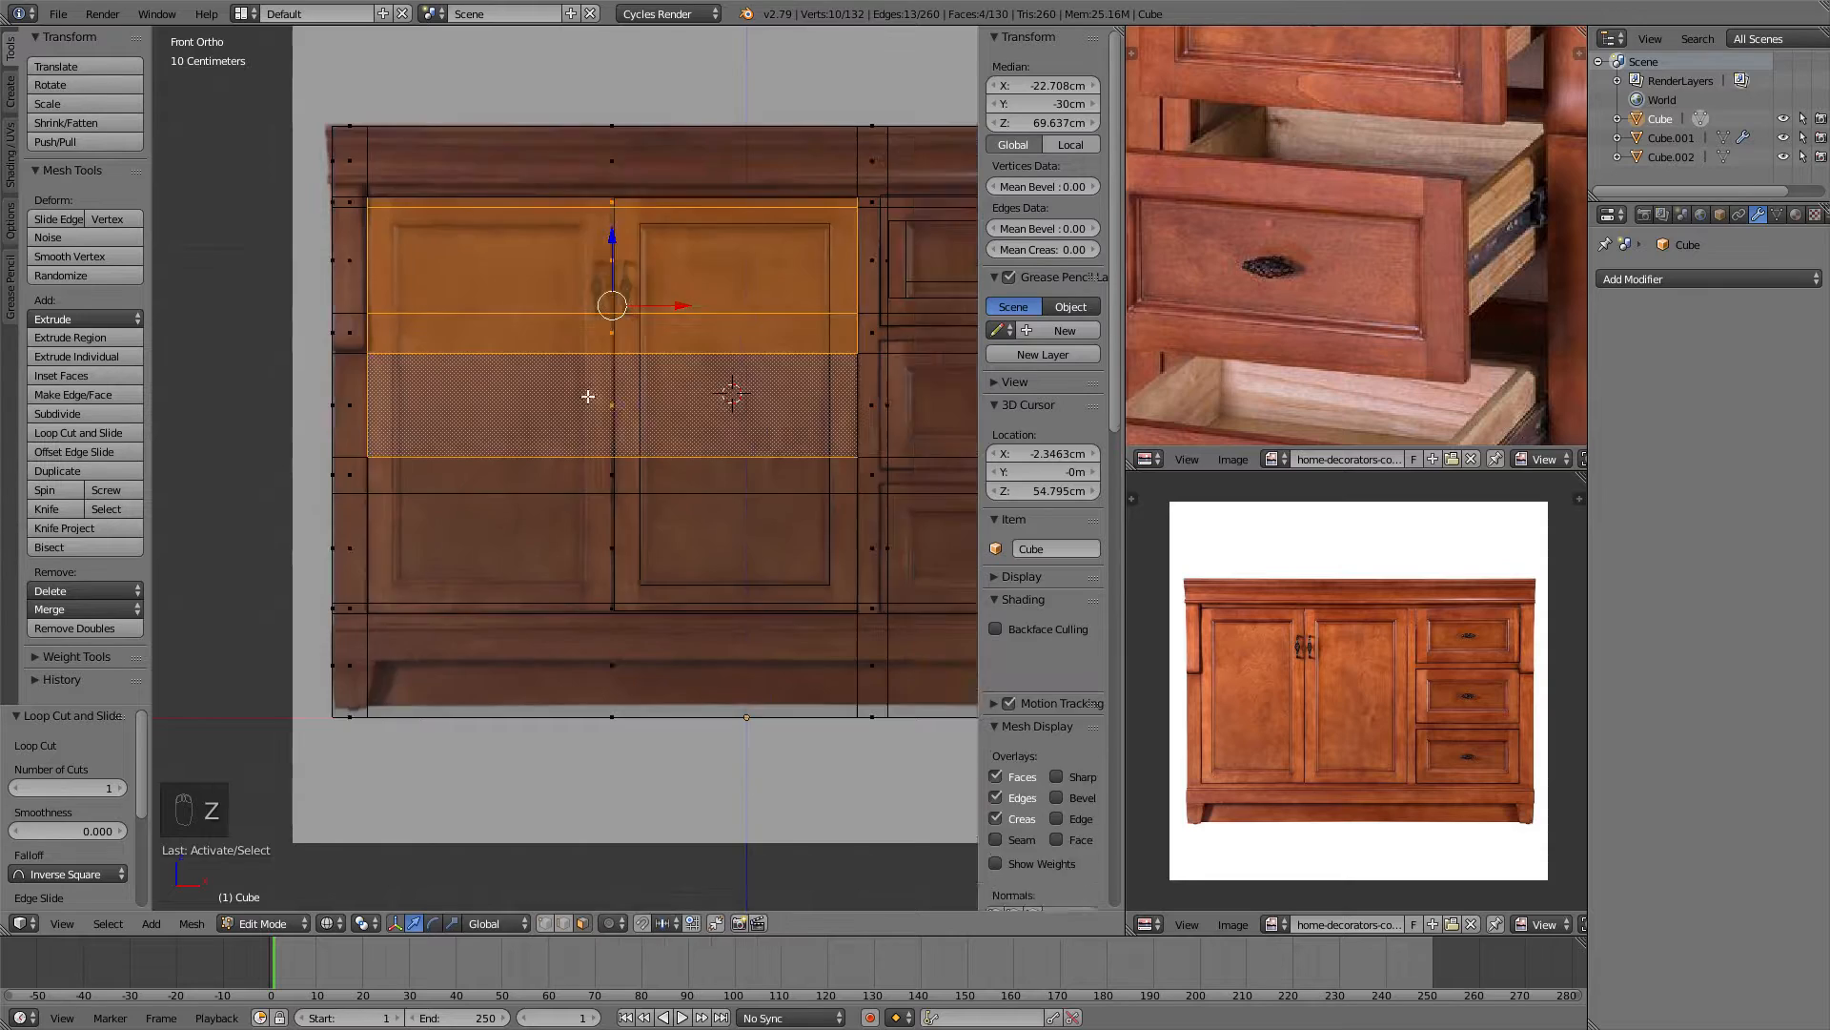
Try to circle-select the whole column of door-area faces in wireframe shading, and clear the selection.
scroll(600, 397, up, 2)
scroll(608, 395, down, 3)
scroll(598, 407, up, 3)
key(c)
scroll(648, 351, down, 1)
right_click(649, 351)
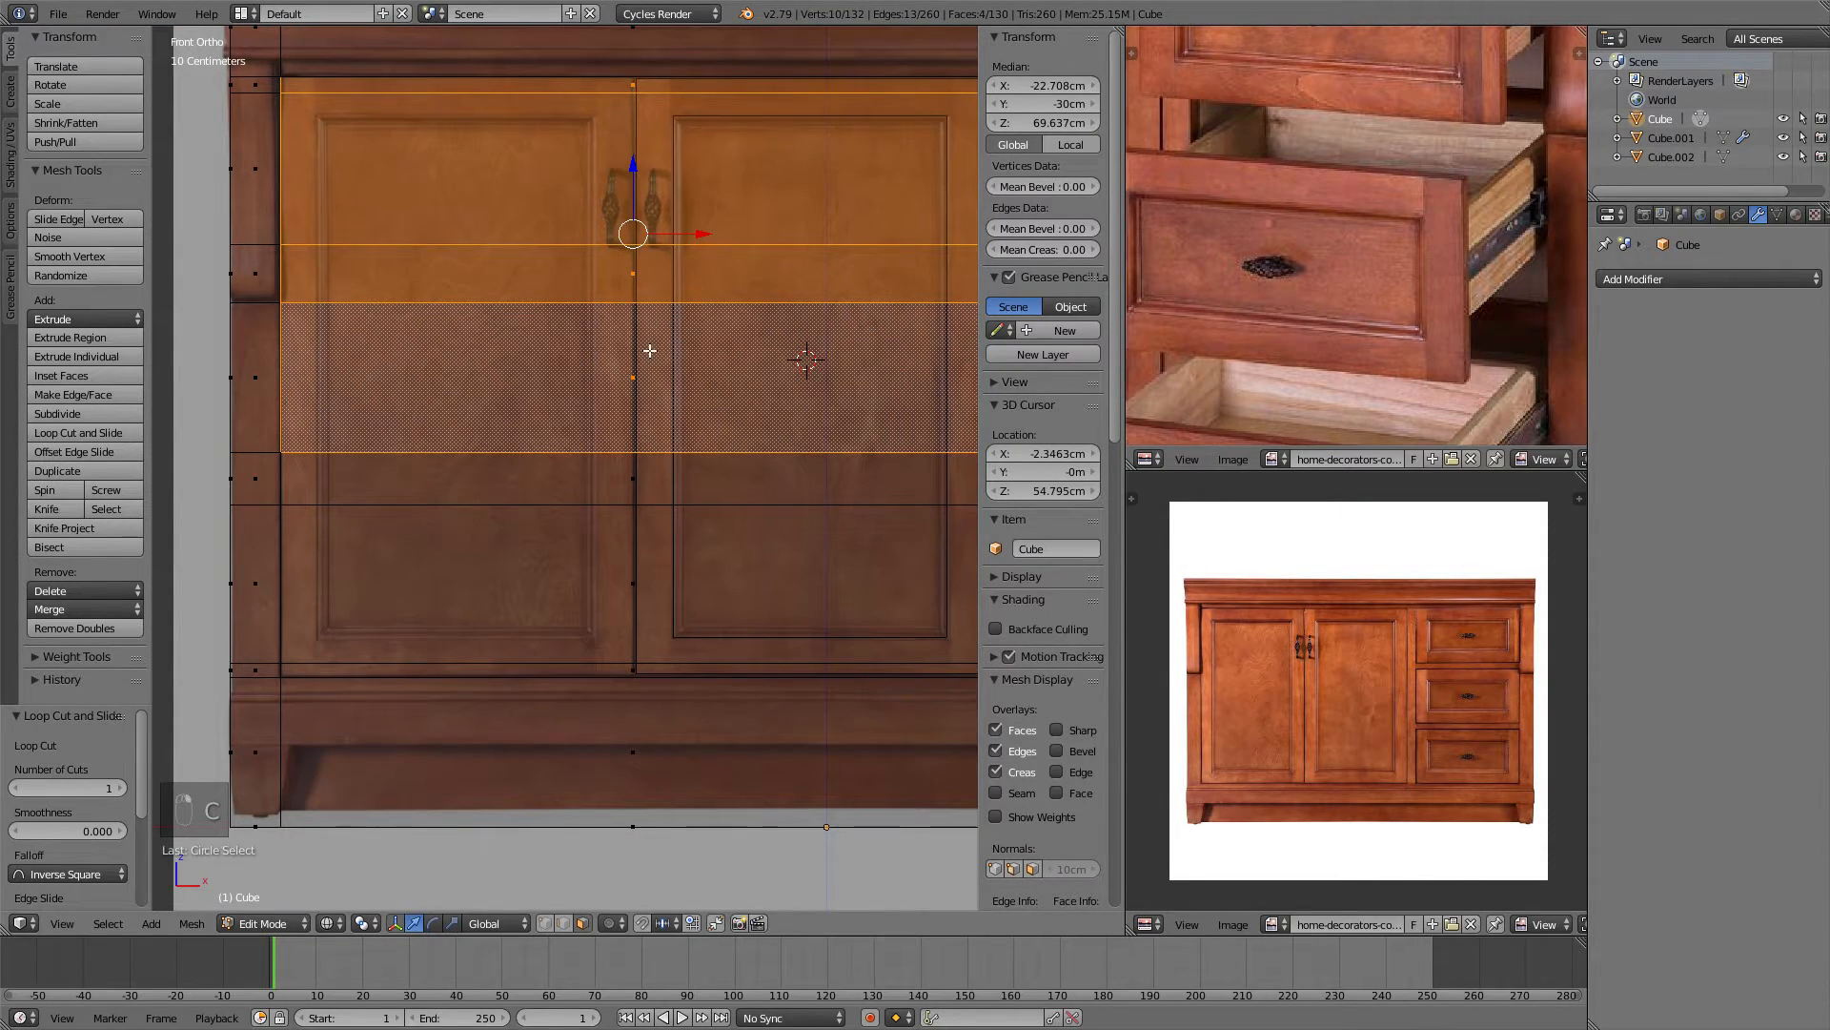
scroll(648, 350, down, 1)
key(c)
drag(623, 186, 630, 572)
right_click(629, 572)
middle_drag(629, 572, 406, 308)
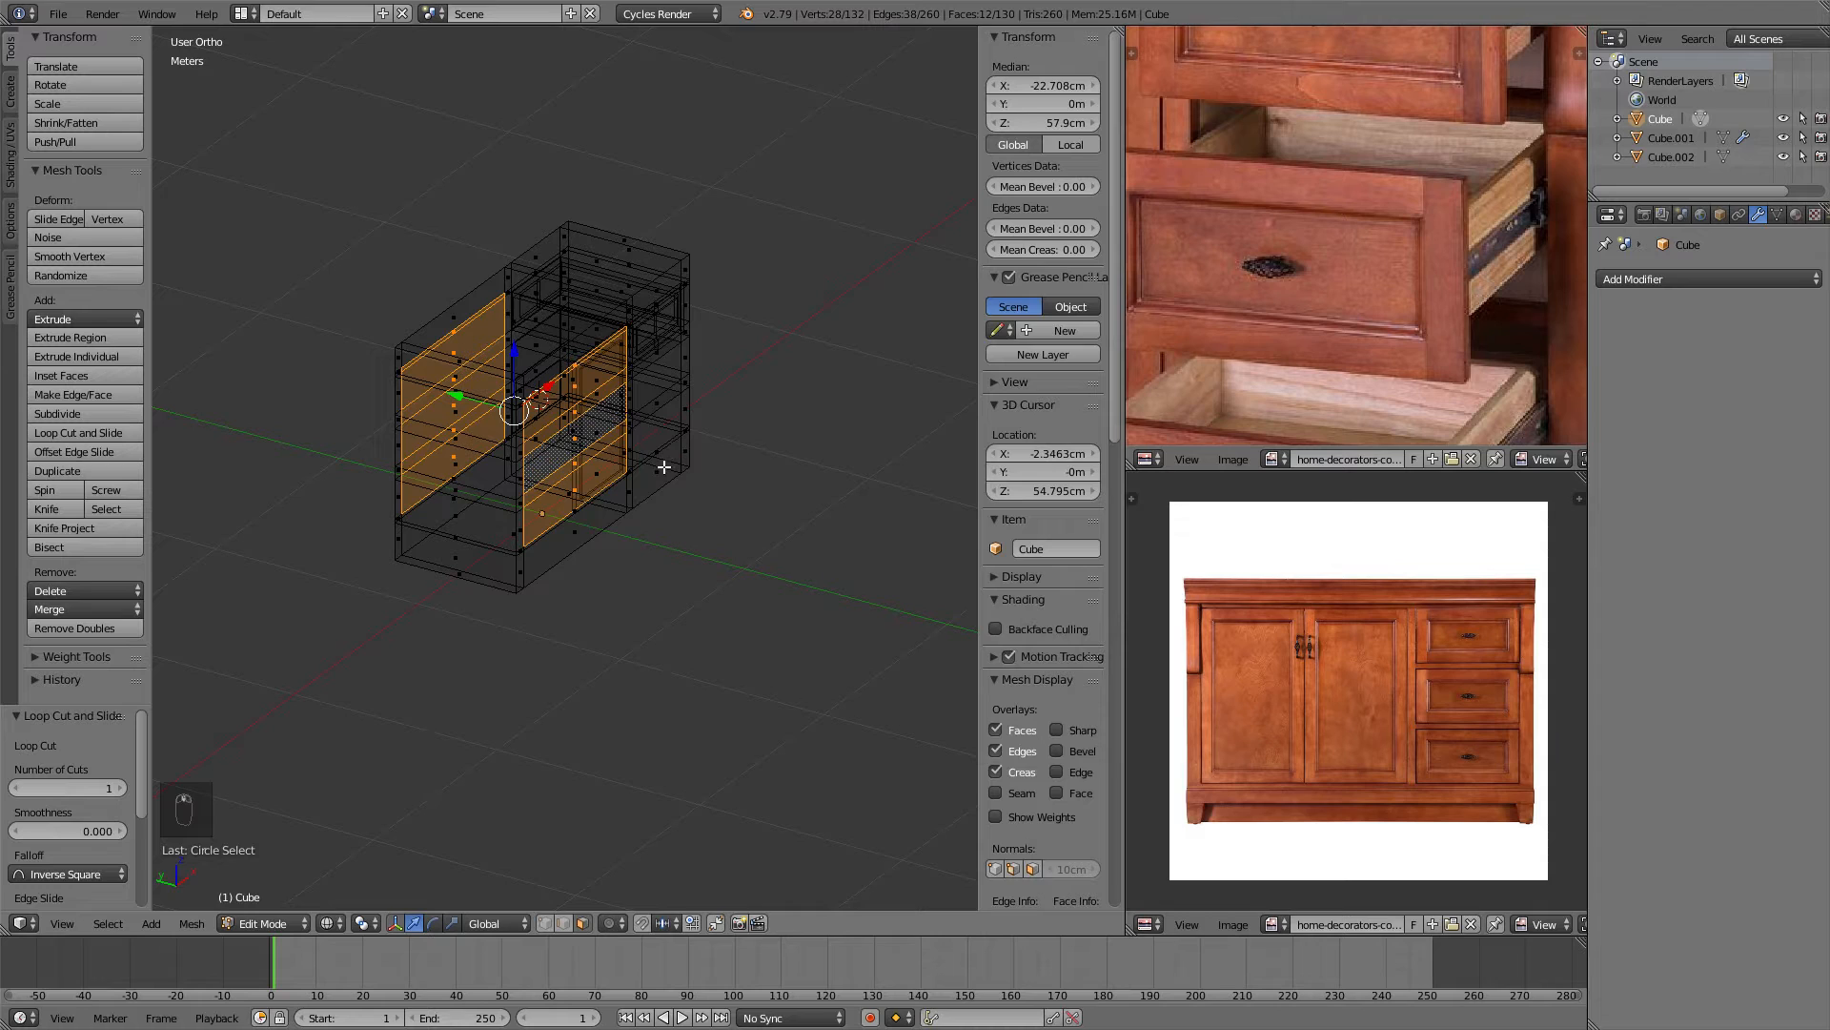
key(KP_1)
scroll(672, 467, up, 5)
key(a)
In solid shading, circle-select only the front faces behind the doors and check the selection from an angle.
key(c)
right_click(617, 289)
key(z)
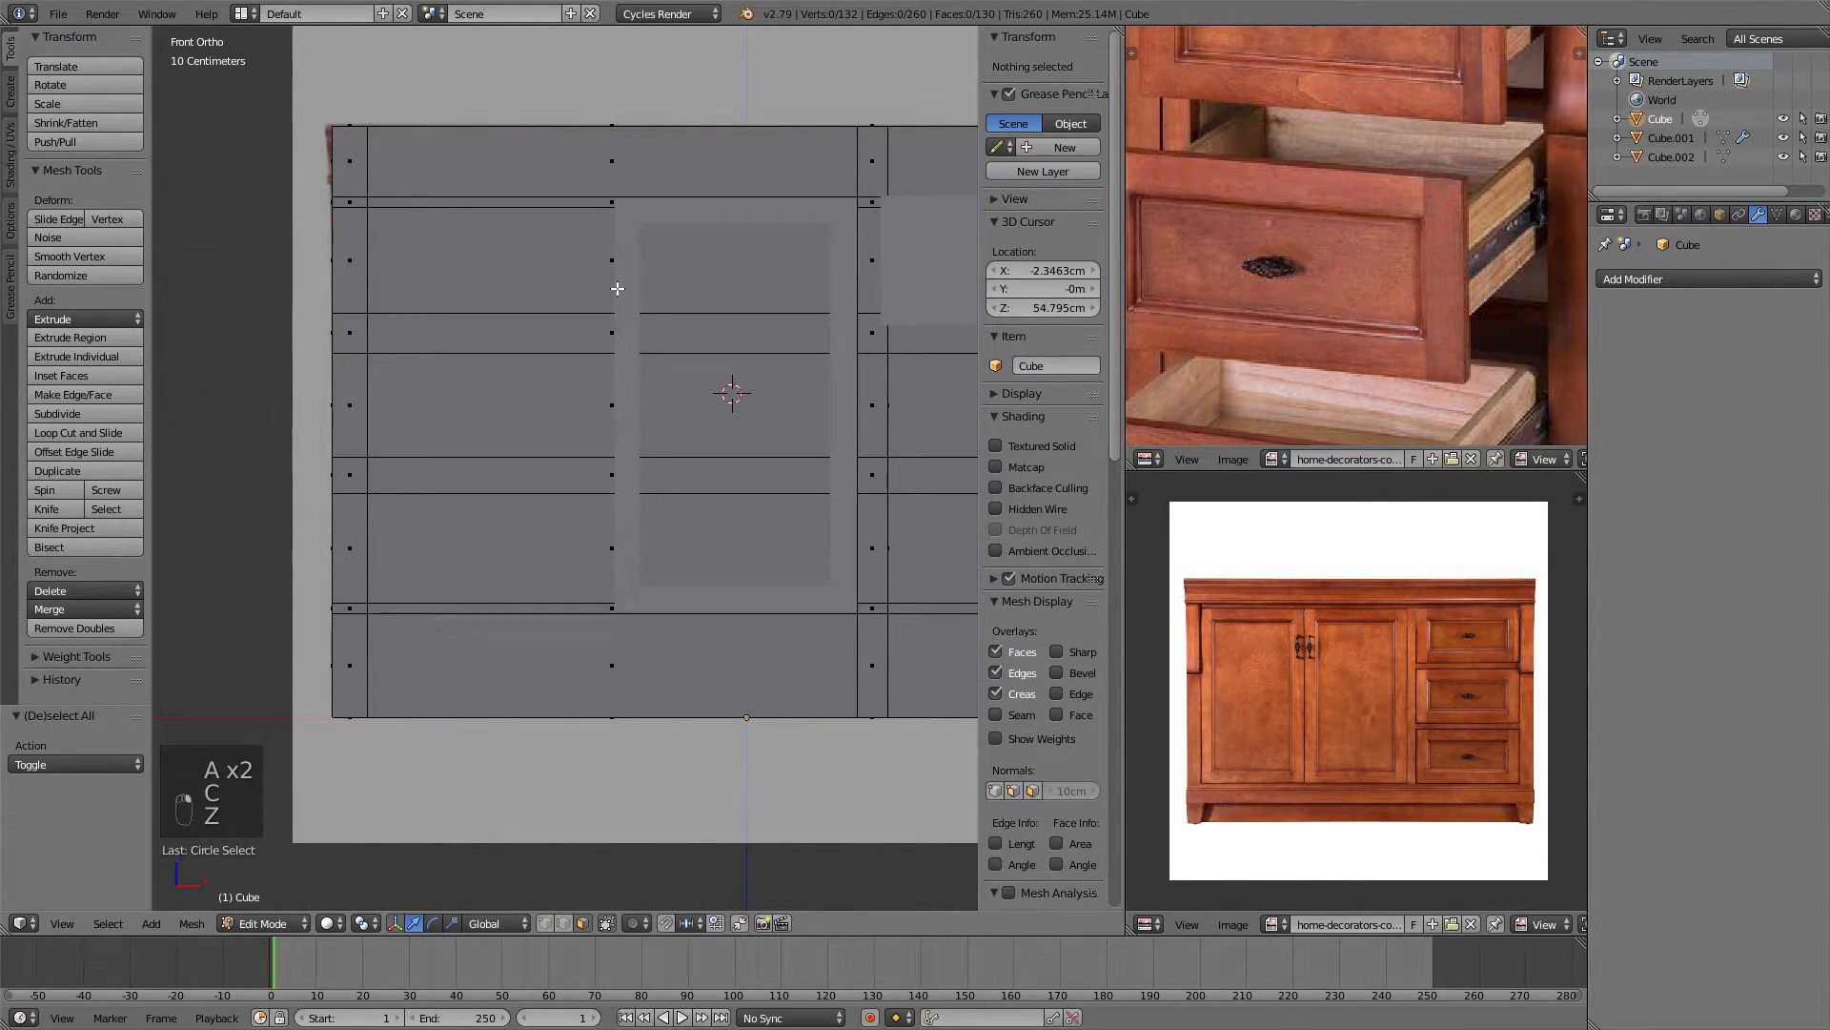
key(c)
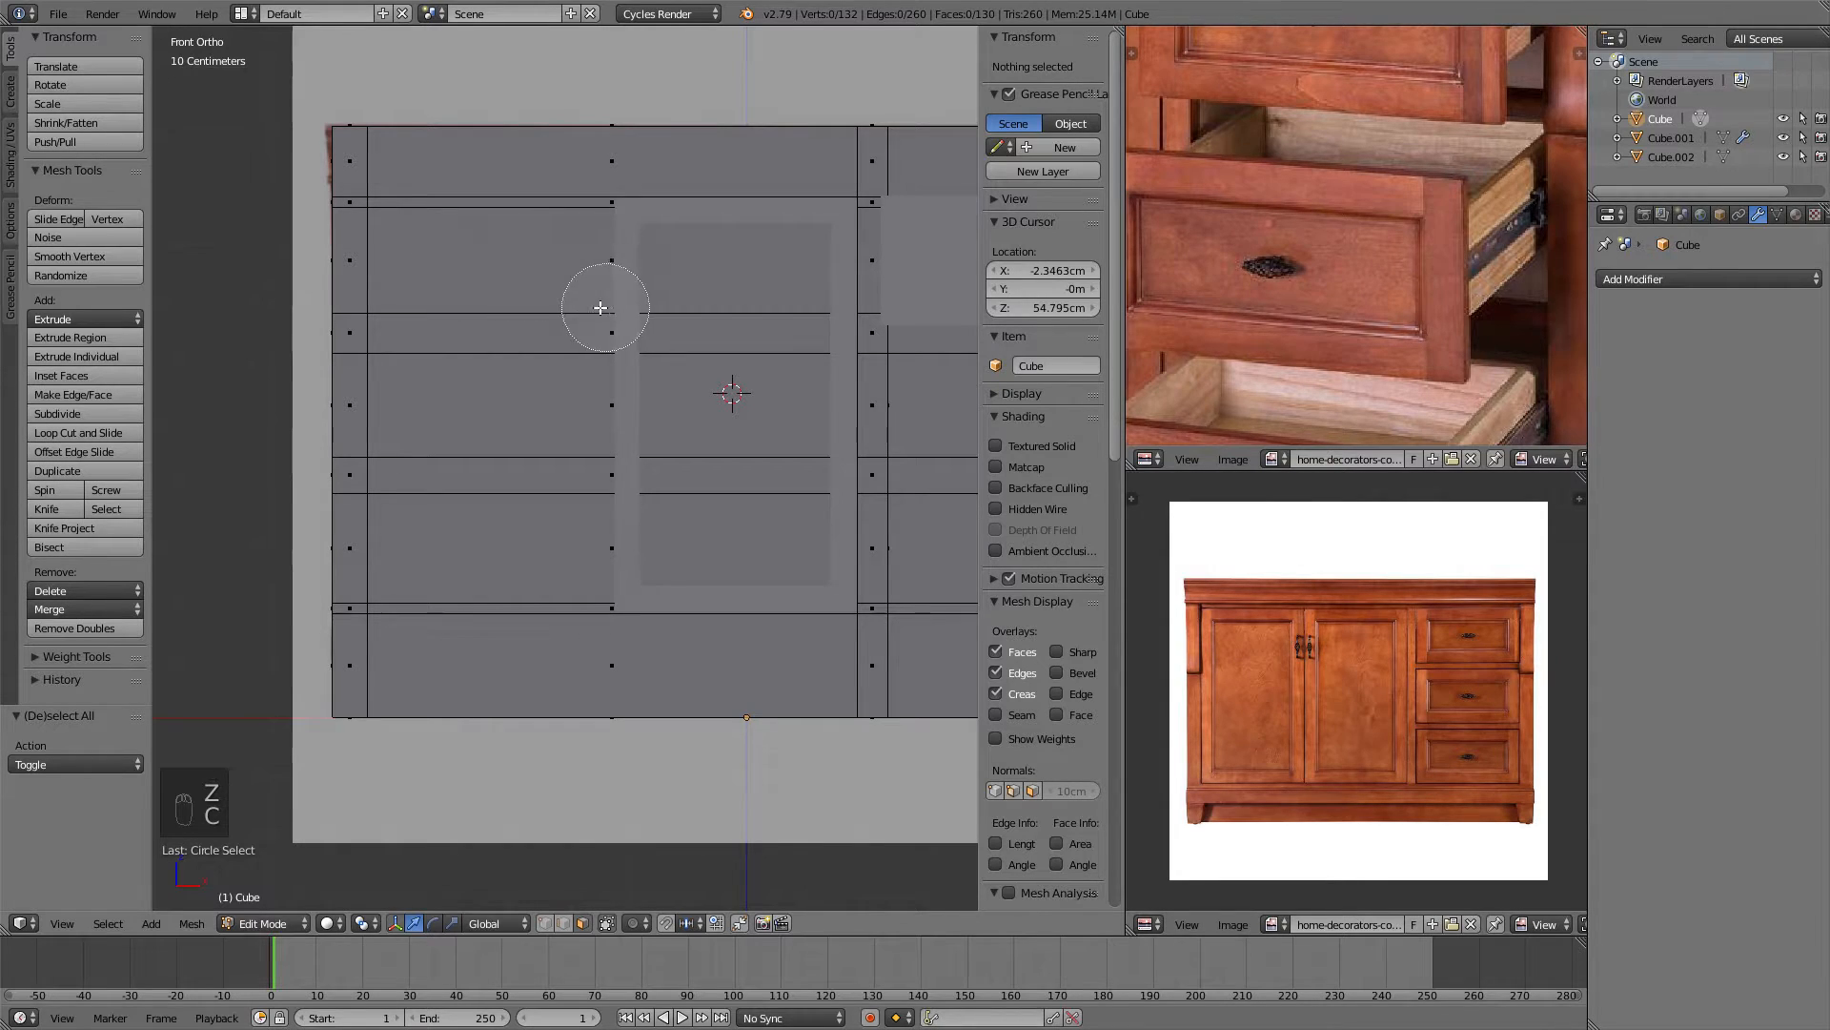
drag(611, 243, 605, 502)
key(z)
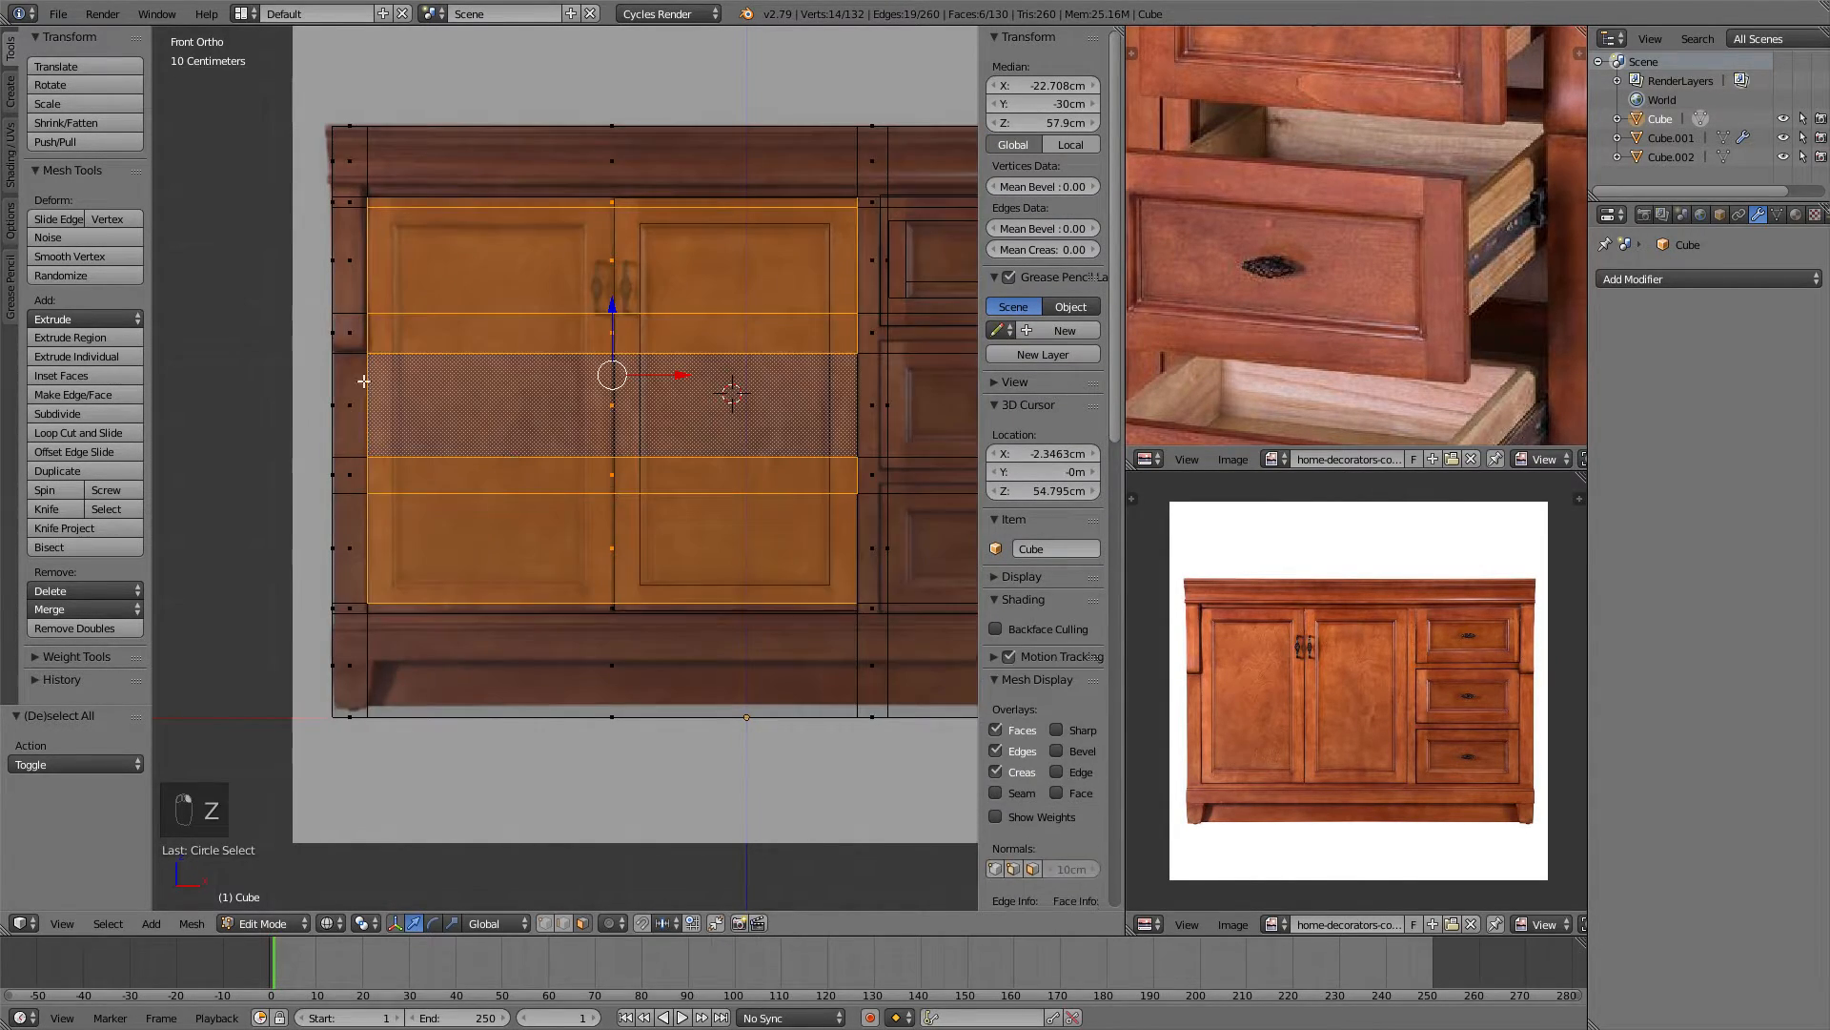
middle_drag(464, 351, 610, 226)
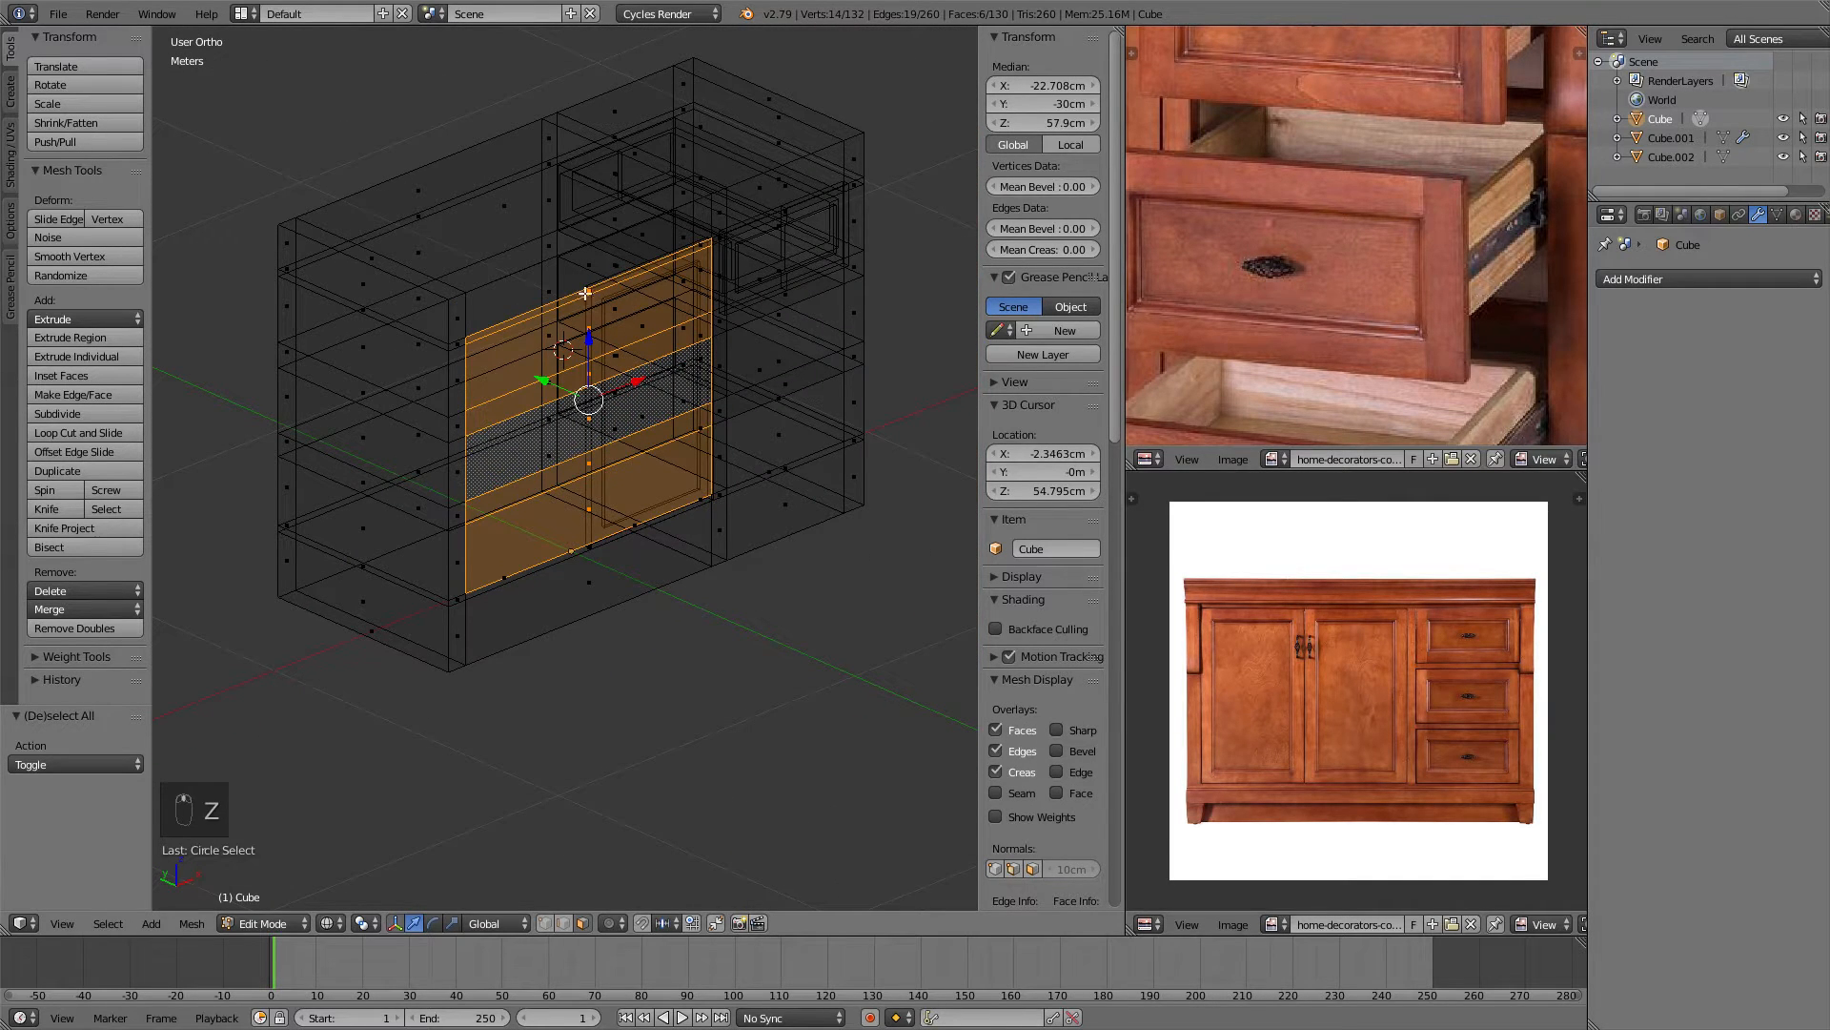
Add the thin front face along the doors' bottom edge to the selection.
key(KP_1)
key(z)
scroll(558, 488, up, 6)
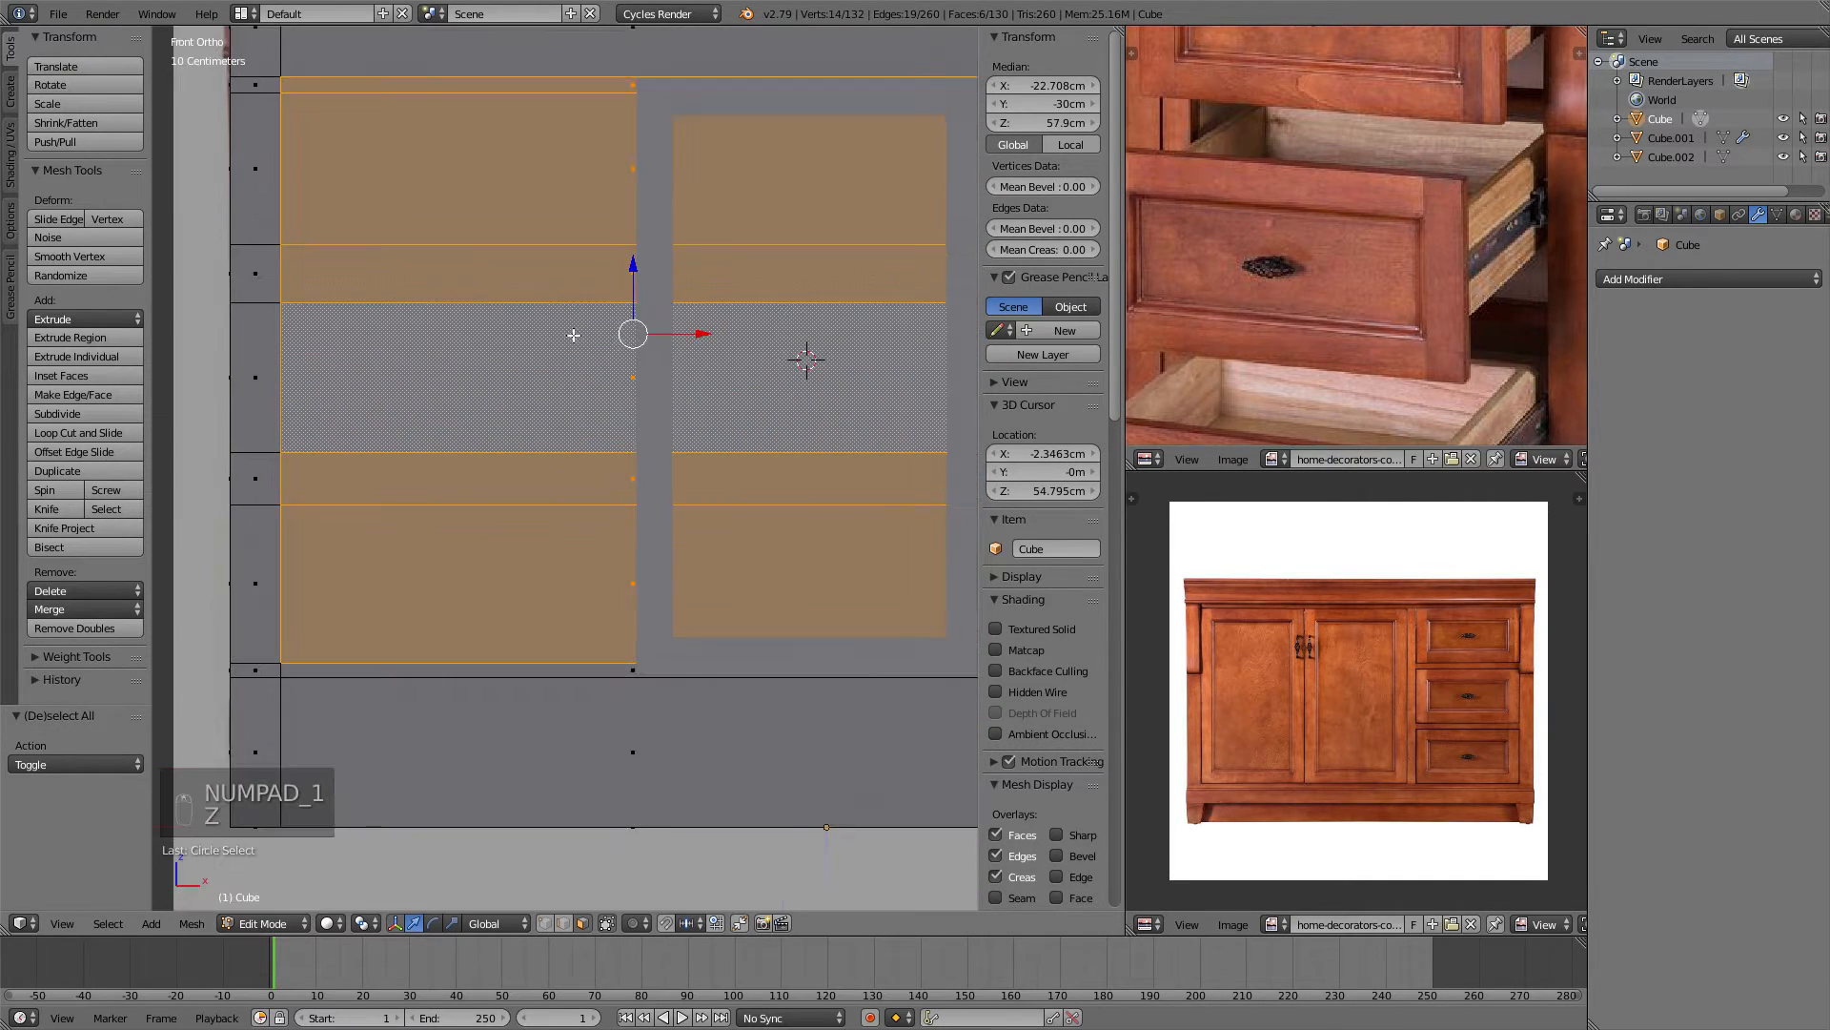
shift+right_click(599, 541)
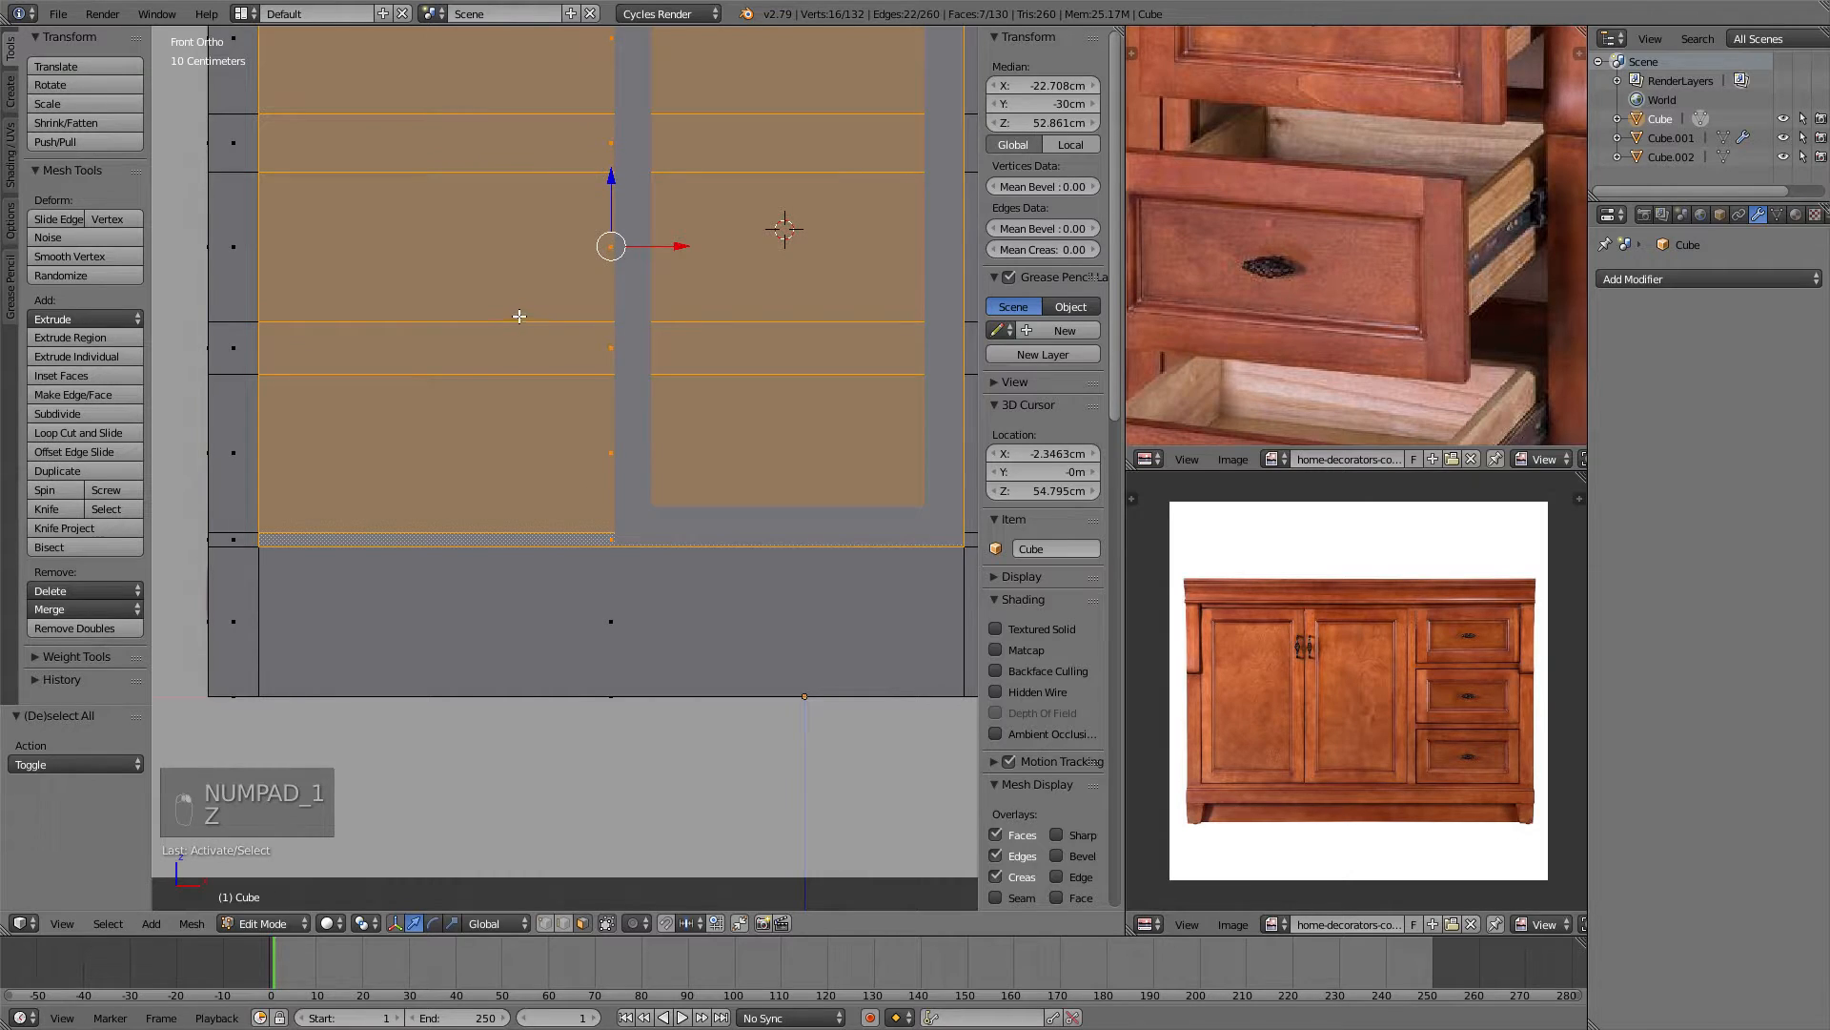
scroll(558, 310, down, 2)
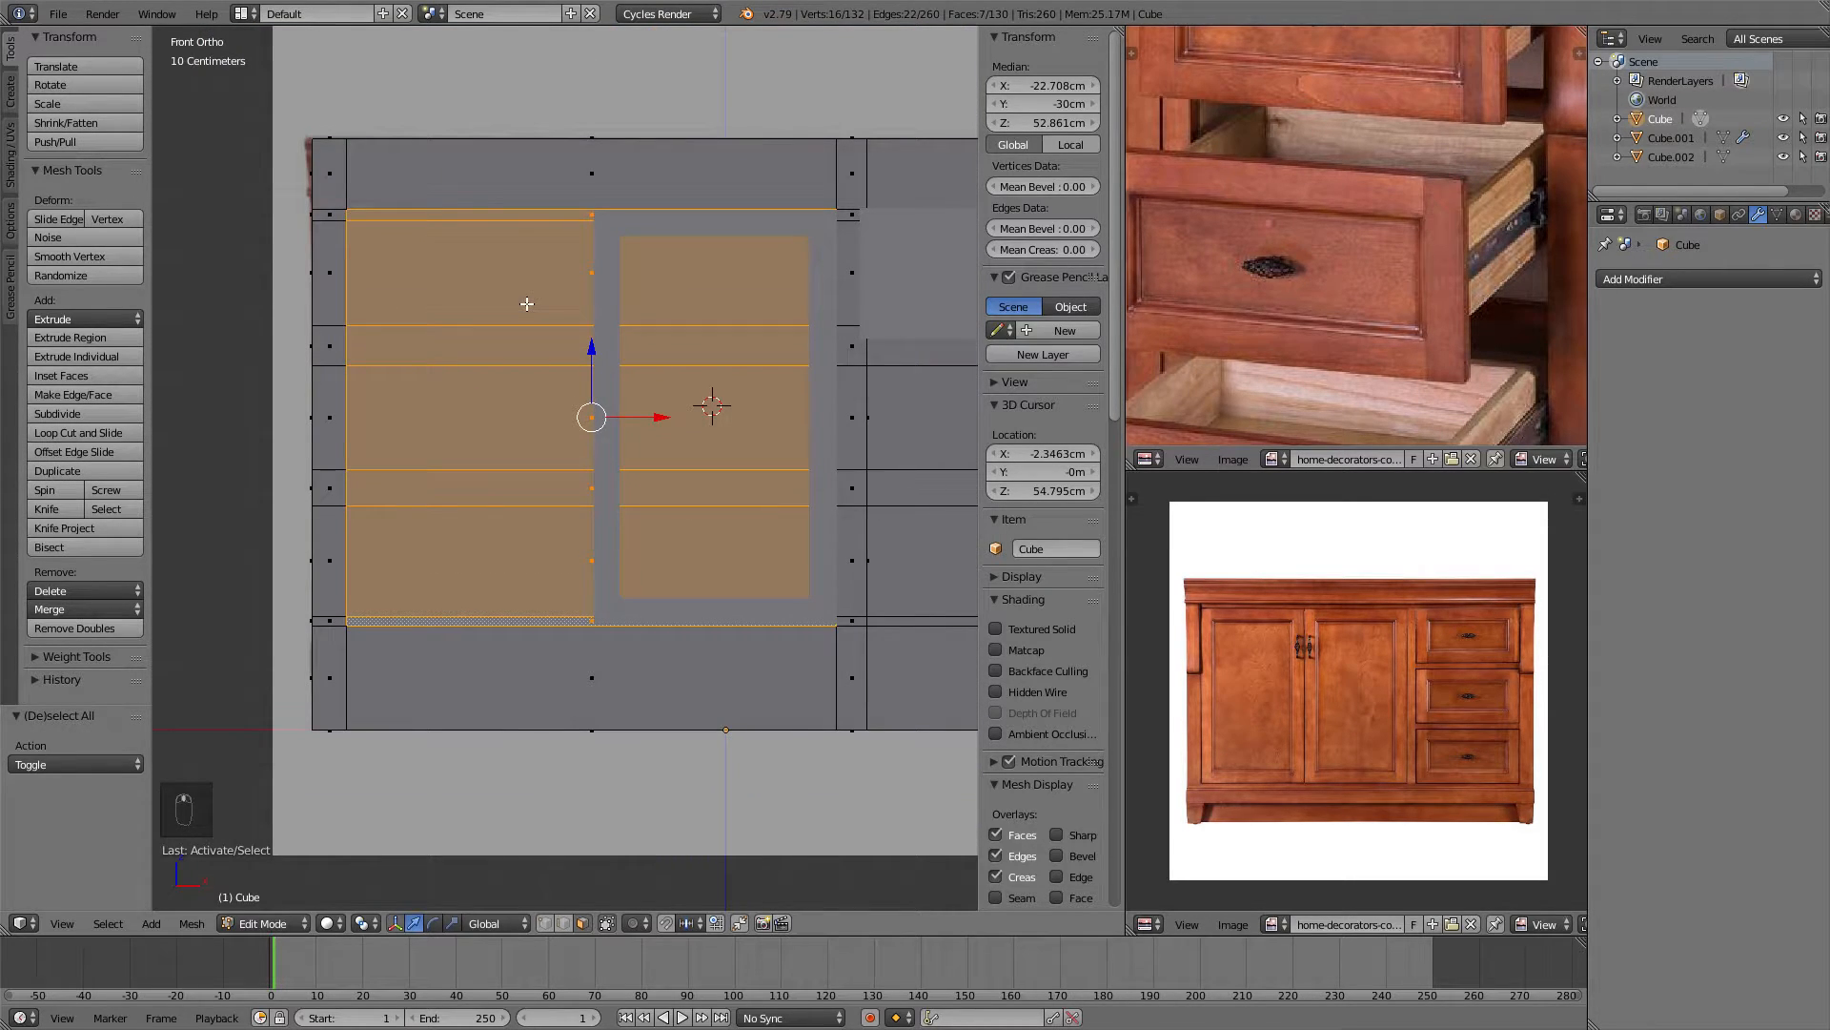
Extrude the selected front faces behind the doors about 37.8 cm into the cabinet along the Y axis.
key(z)
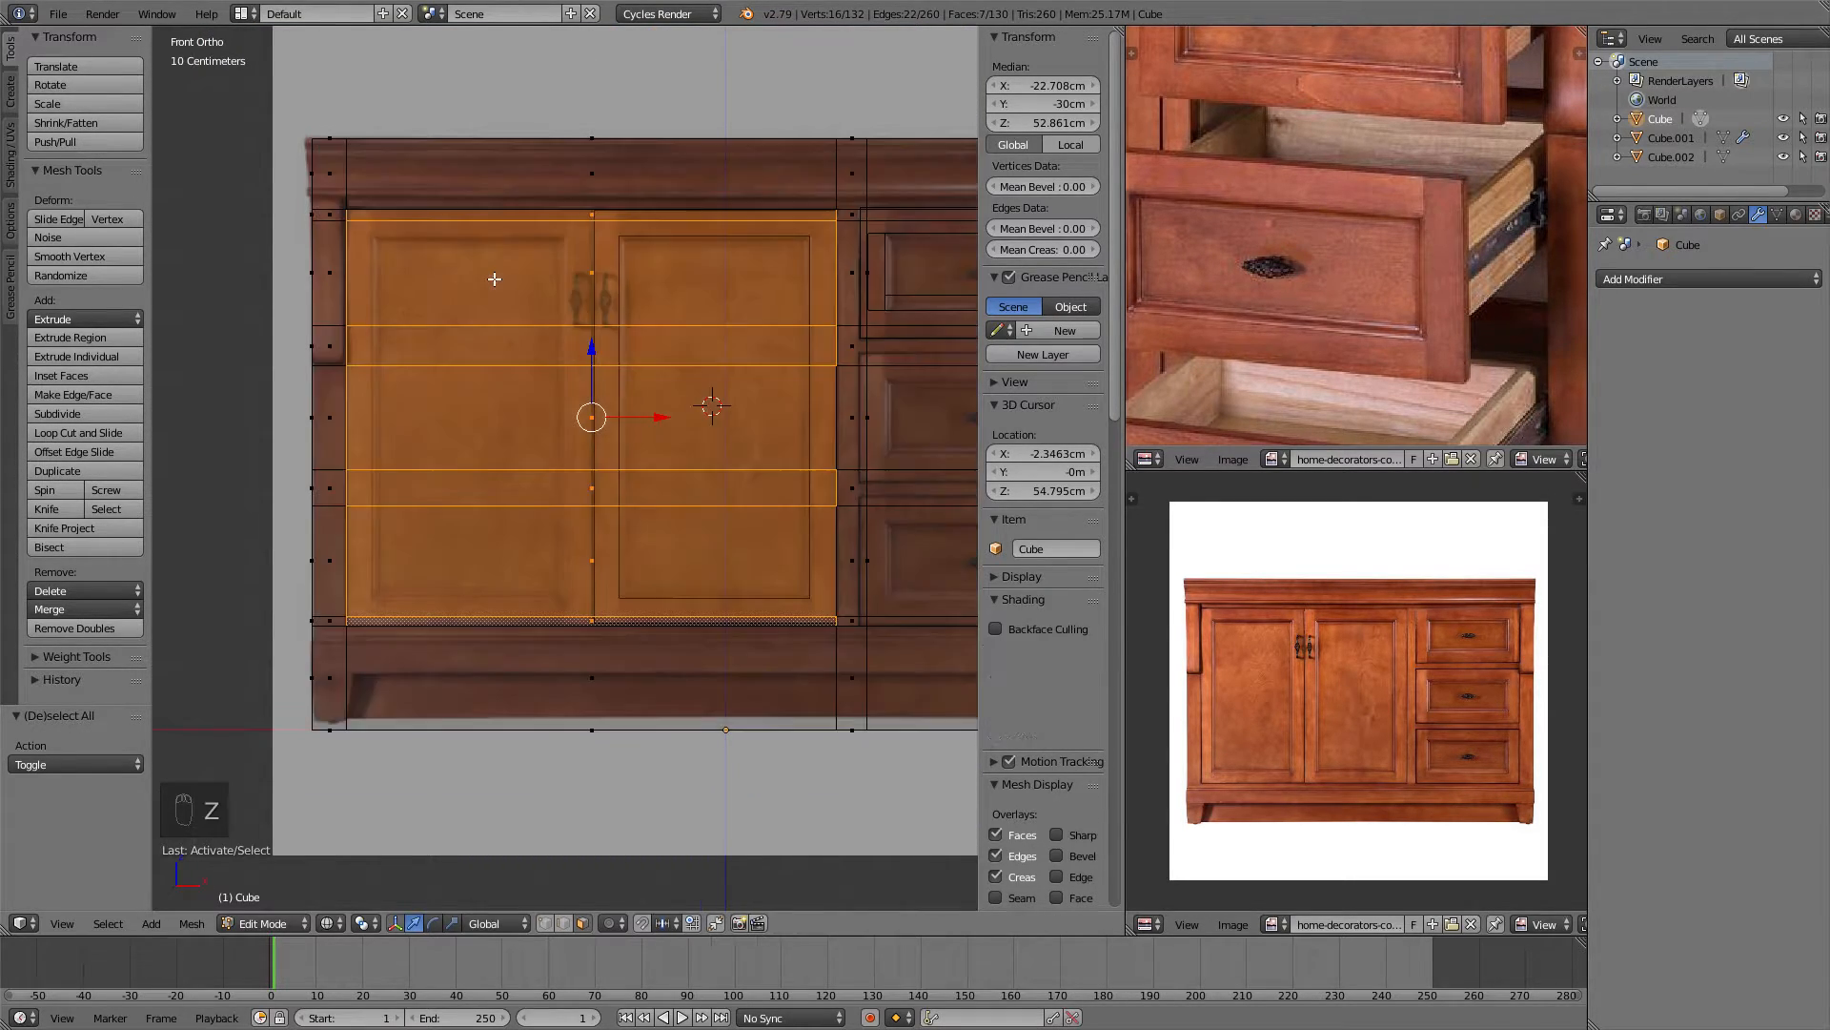
mouse_move(473, 216)
middle_down()
mouse_move(544, 303)
mouse_move(616, 324)
middle_up()
key(z)
scroll(617, 324, up, 5)
key(e)
key(y)
click(552, 340)
From the top, move the extruded faces back along Y to about 29.4 cm, just short of the rear wall.
key(KP_7)
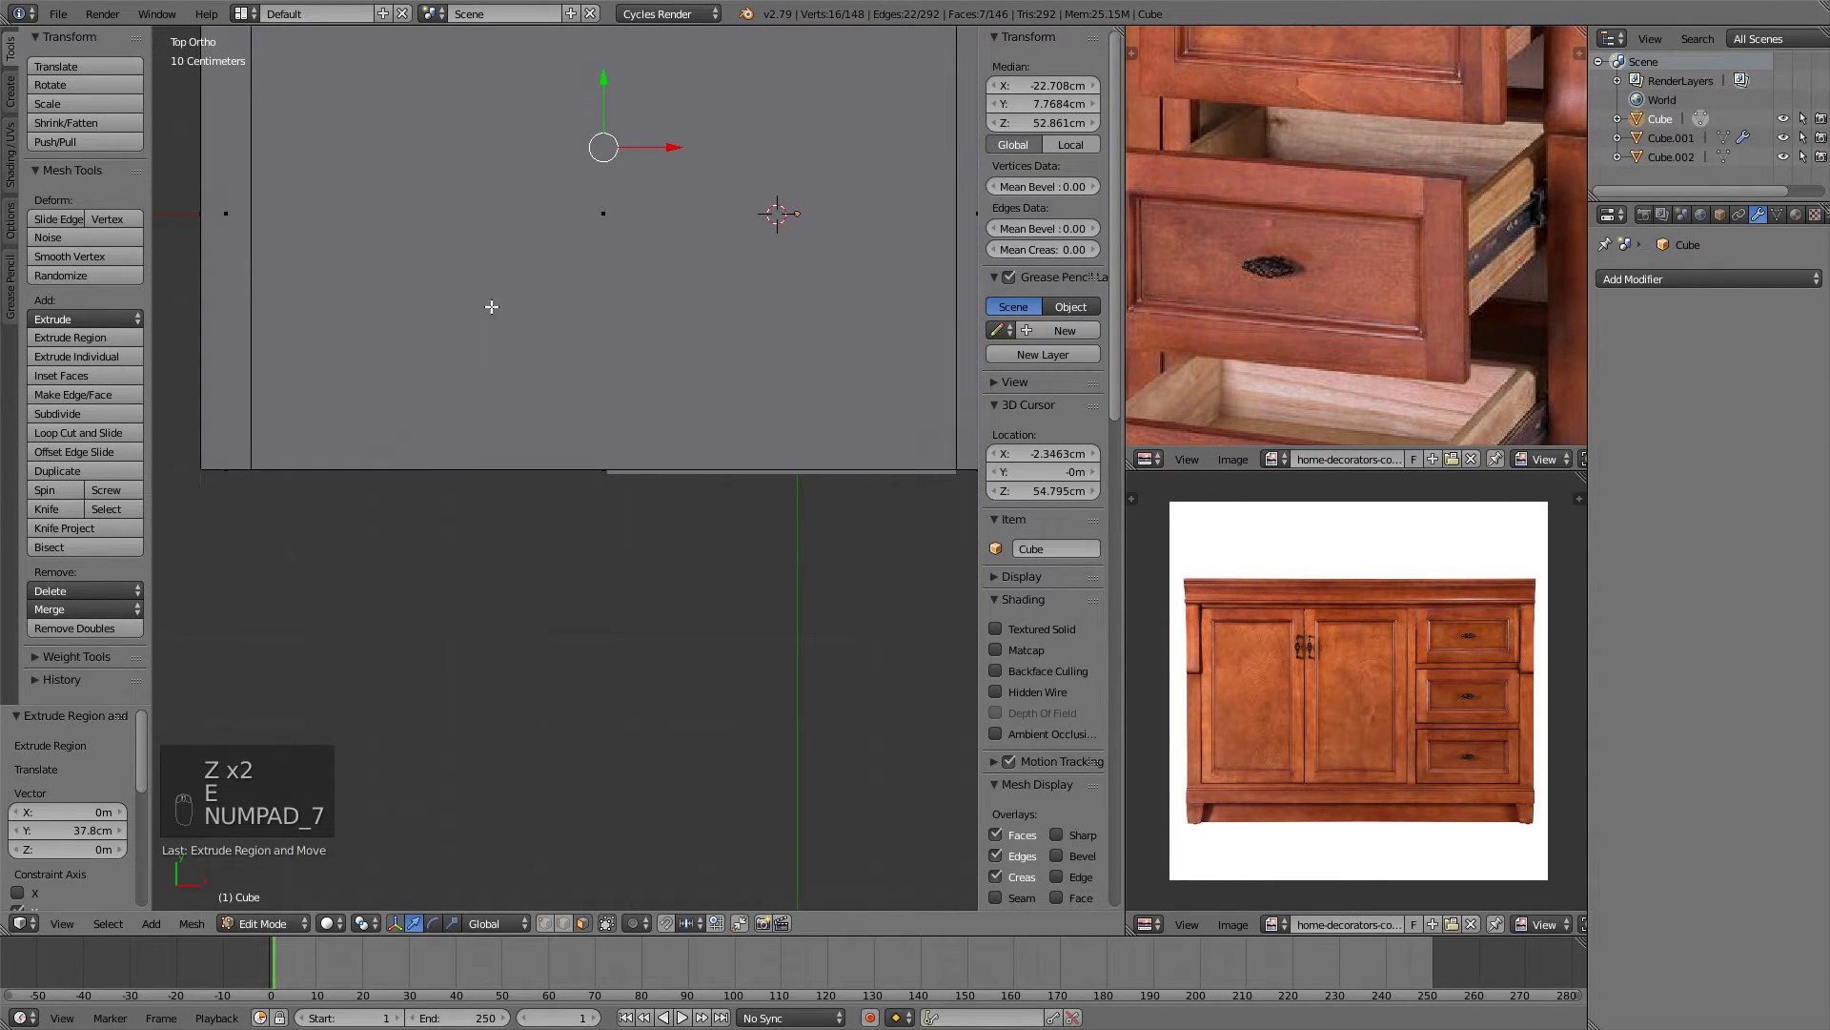
key(z)
key(g)
click(376, 174)
scroll(470, 286, up, 4)
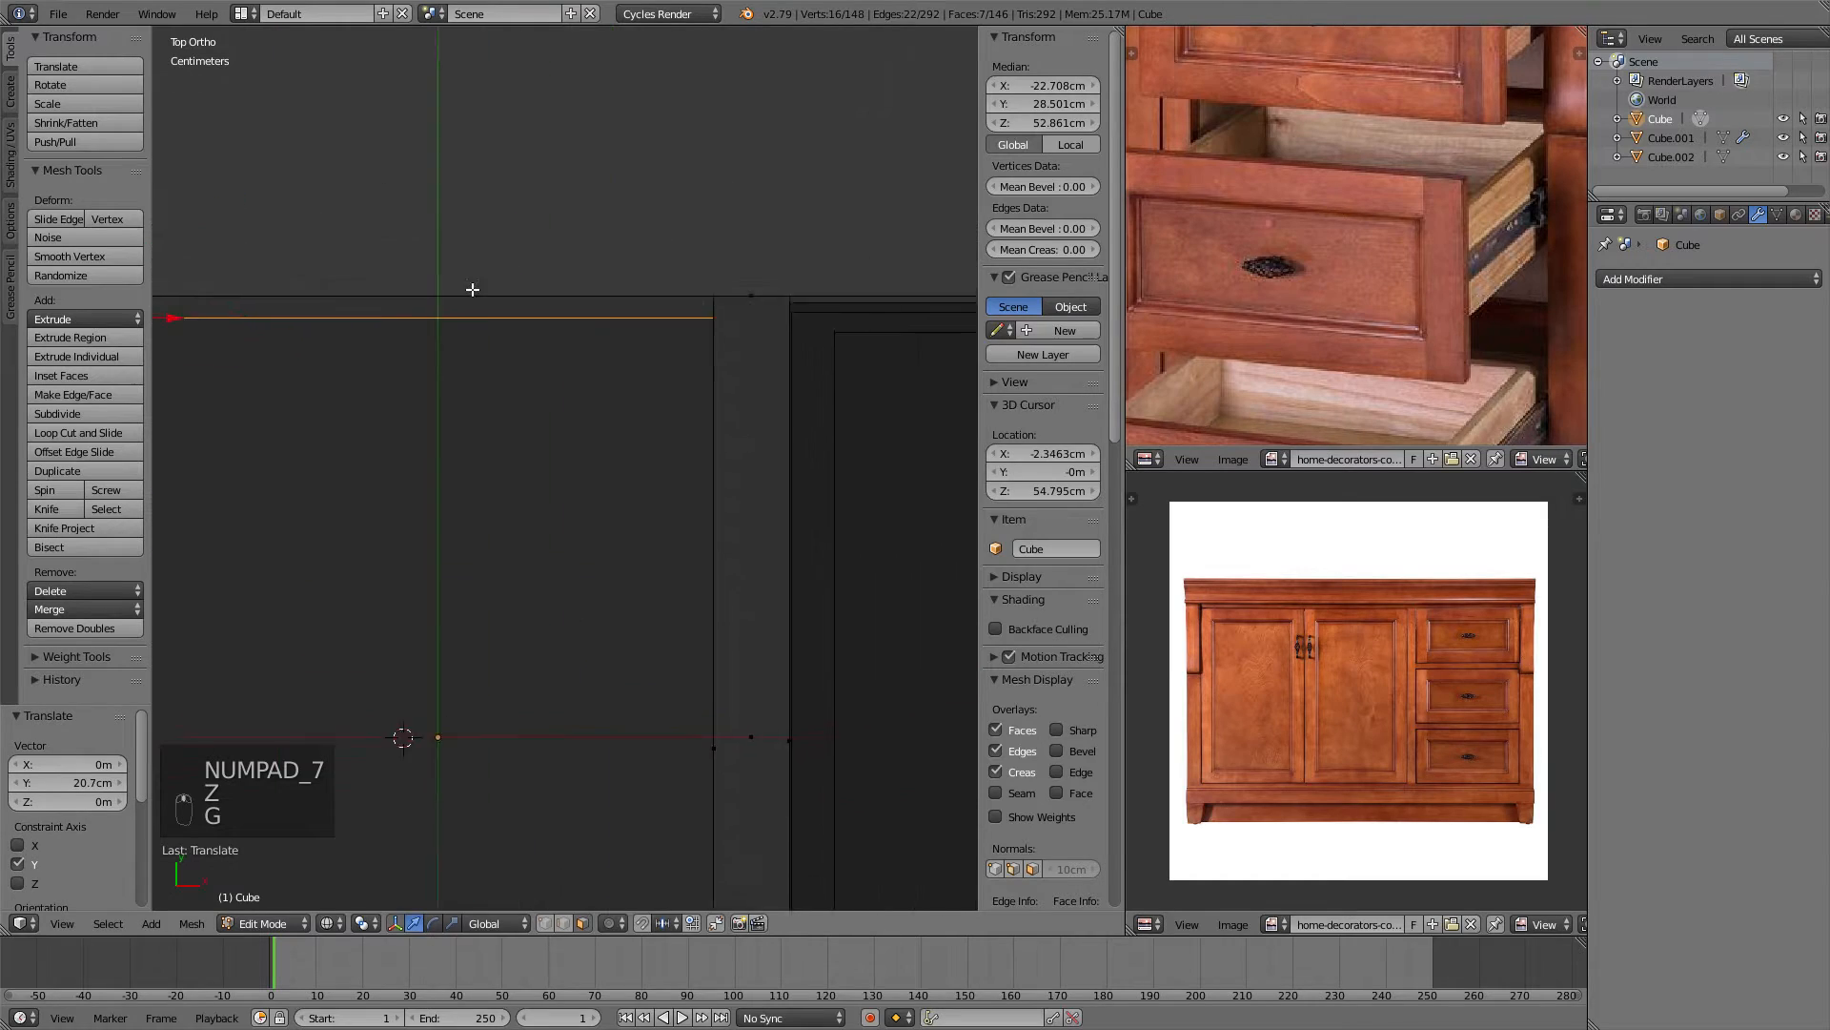
key(g)
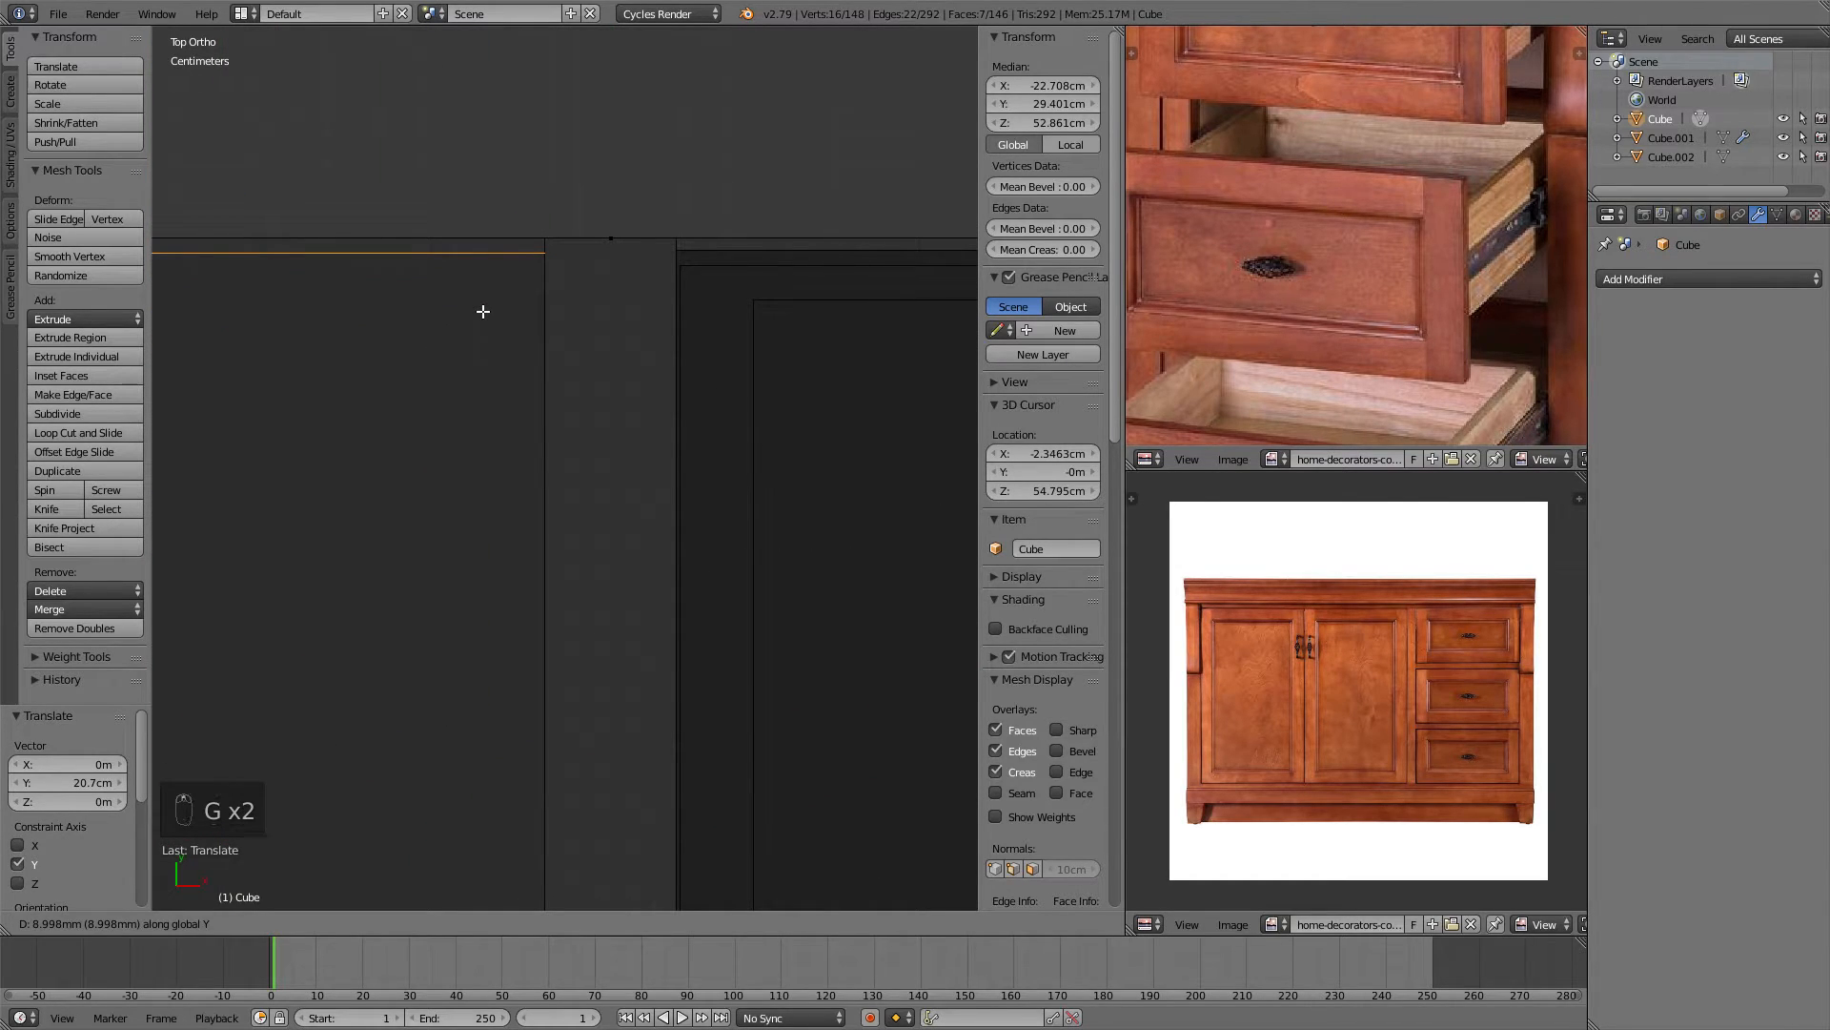
click(483, 311)
Leave mesh editing and inspect the hollowed door compartment in solid shading and perspective.
scroll(522, 539, down, 5)
shift+middle_drag(430, 539, 499, 430)
scroll(505, 419, down, 4)
key(Tab)
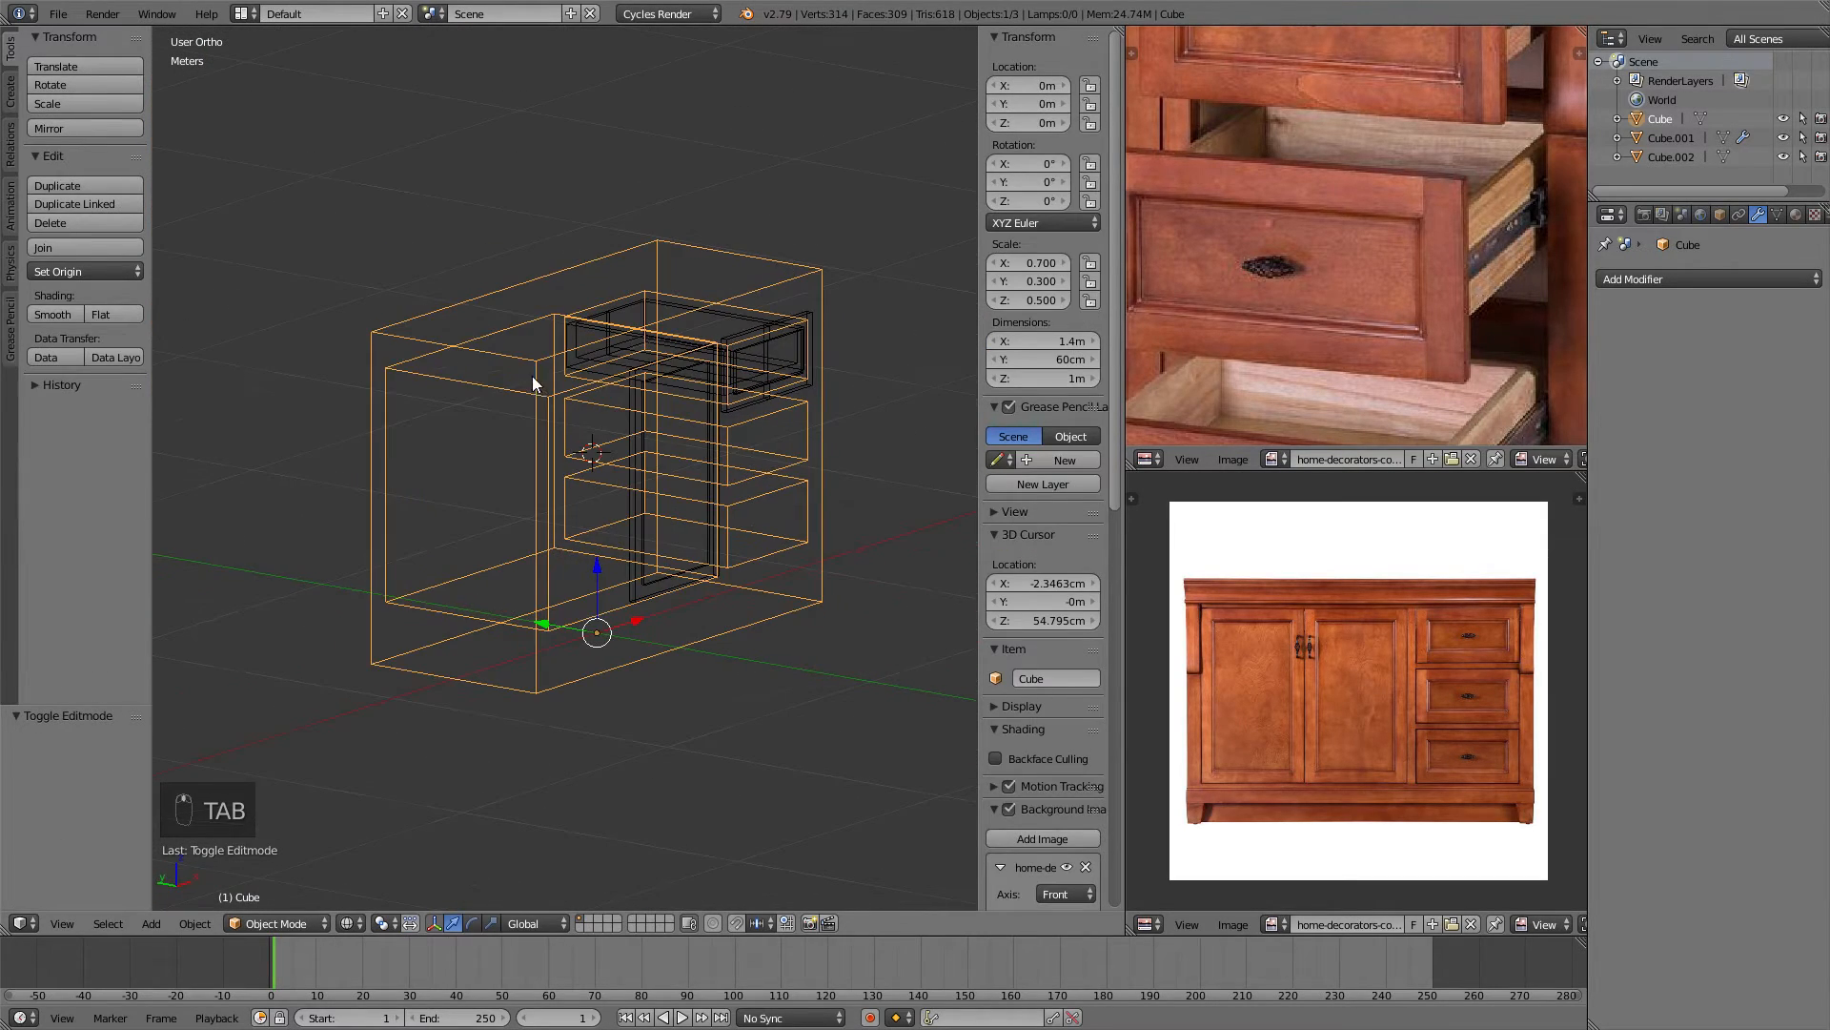
key(z)
scroll(593, 414, up, 7)
right_click(712, 368)
scroll(671, 343, down, 5)
key(KP_5)
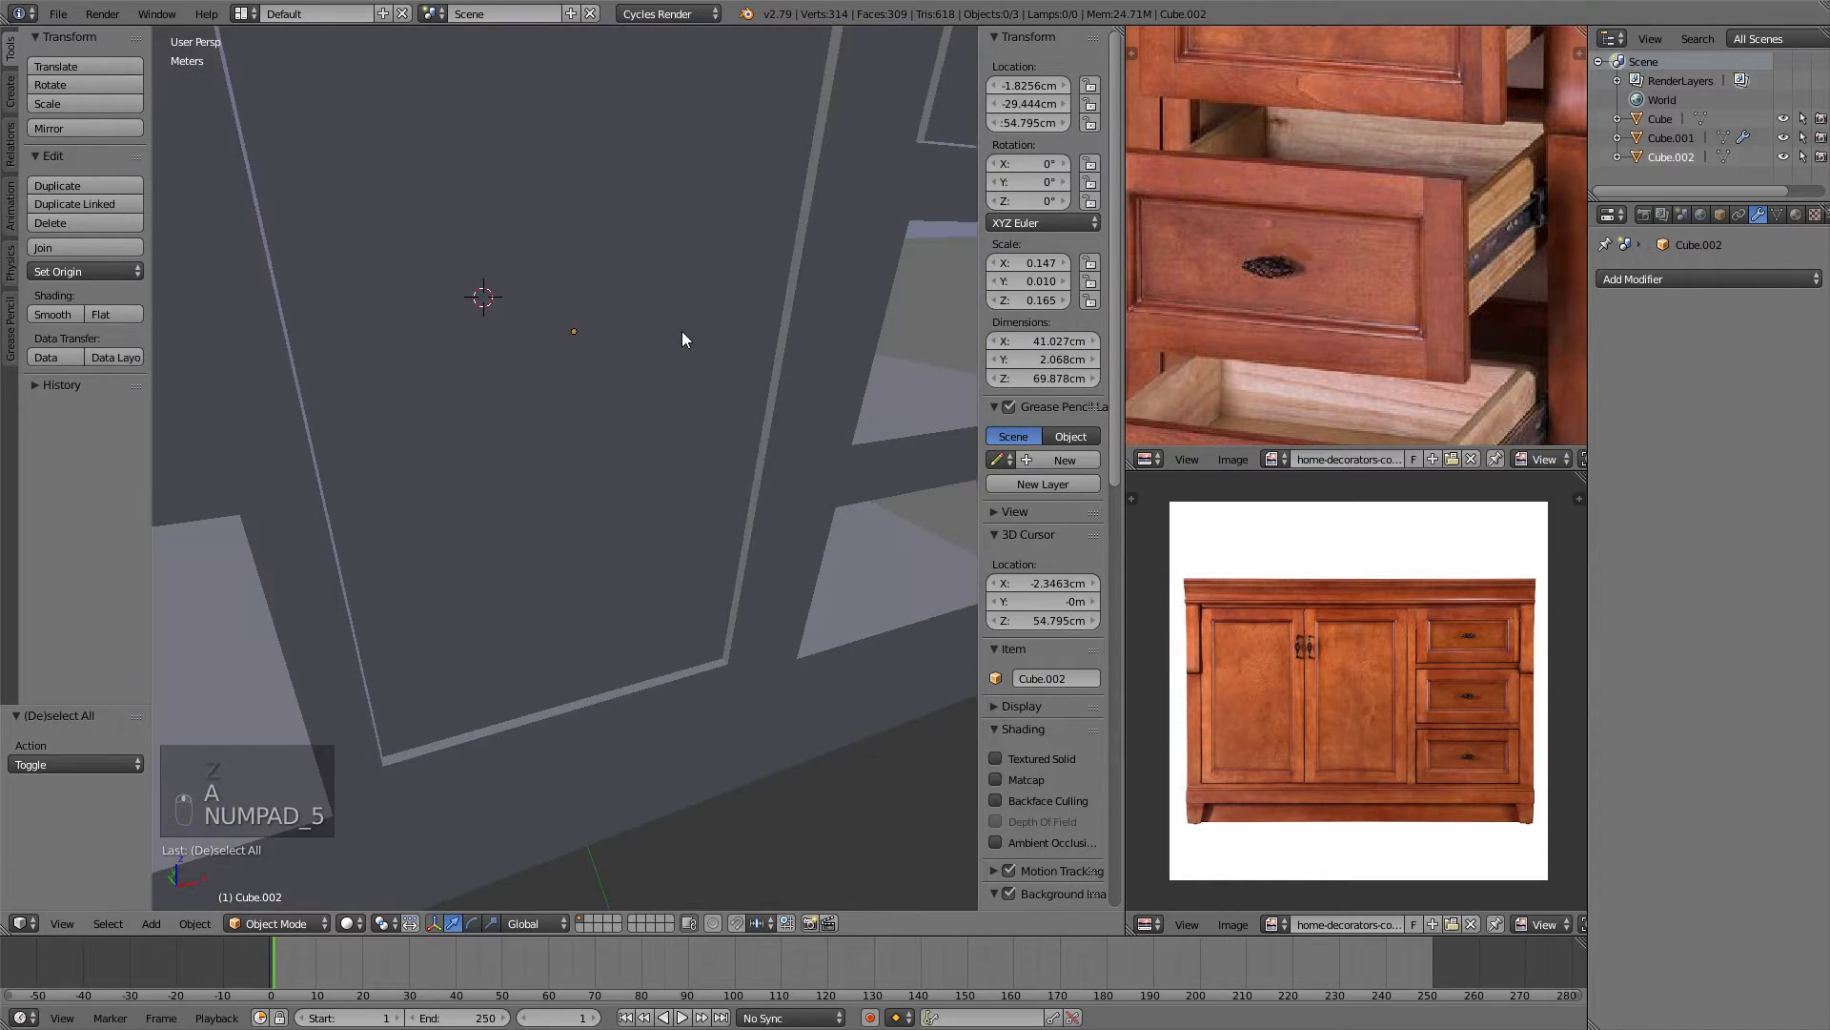
middle_drag(683, 335, 656, 448)
scroll(656, 448, down, 3)
key(a)
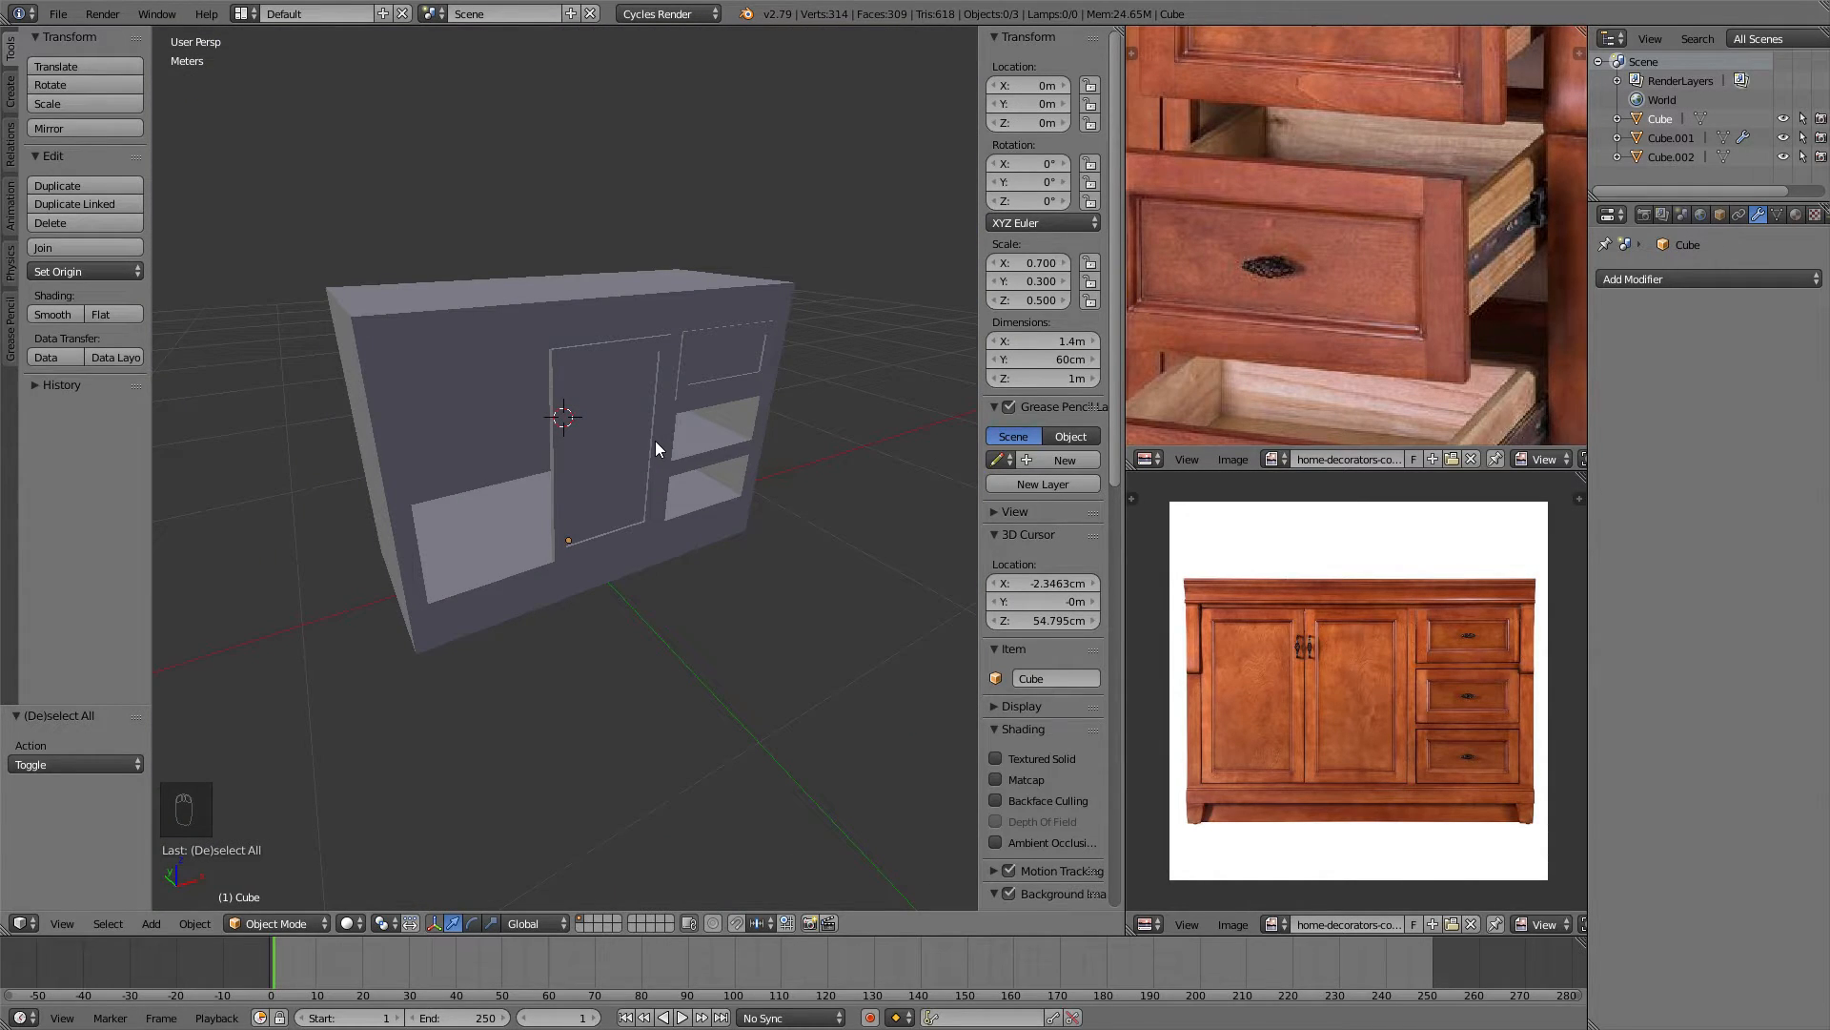
Edit the cabinet body and add a horizontal loop cut along the base recess's upper edge, at about 9.6 cm height.
key(KP_1)
key(KP_5)
key(z)
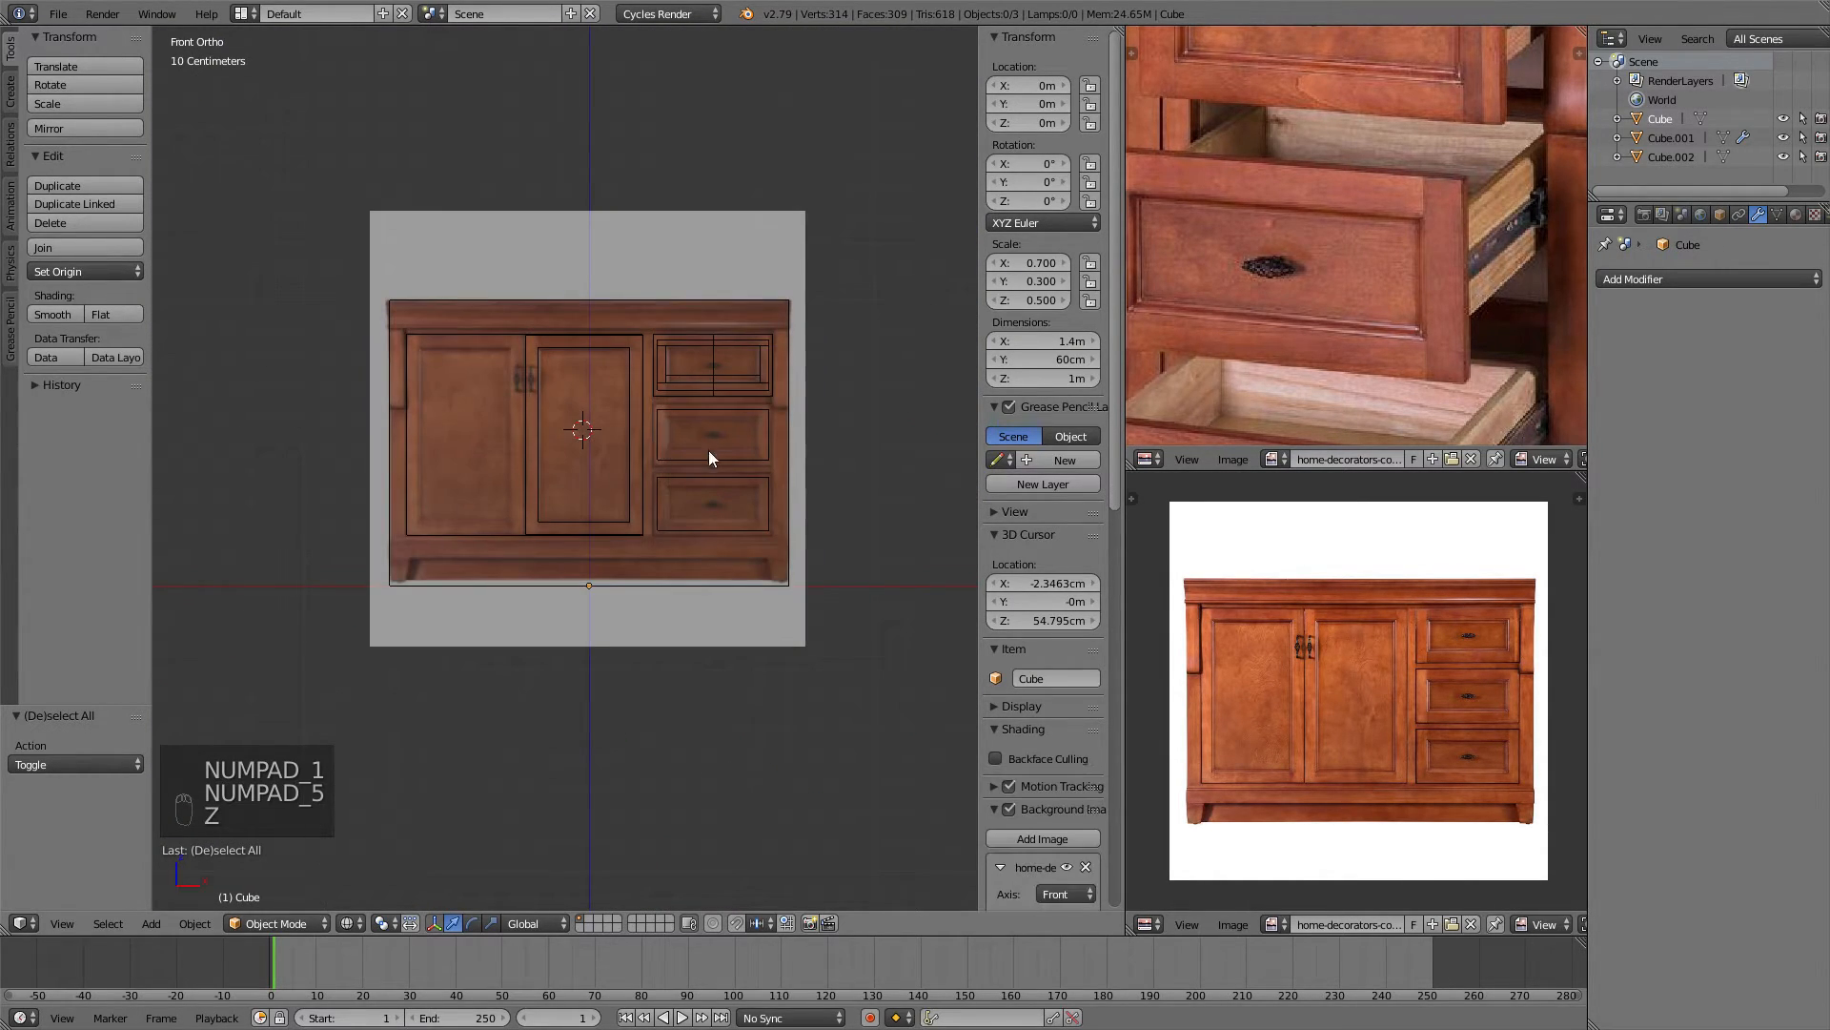
scroll(374, 598, up, 7)
right_click(601, 639)
key(Tab)
scroll(381, 476, down, 2)
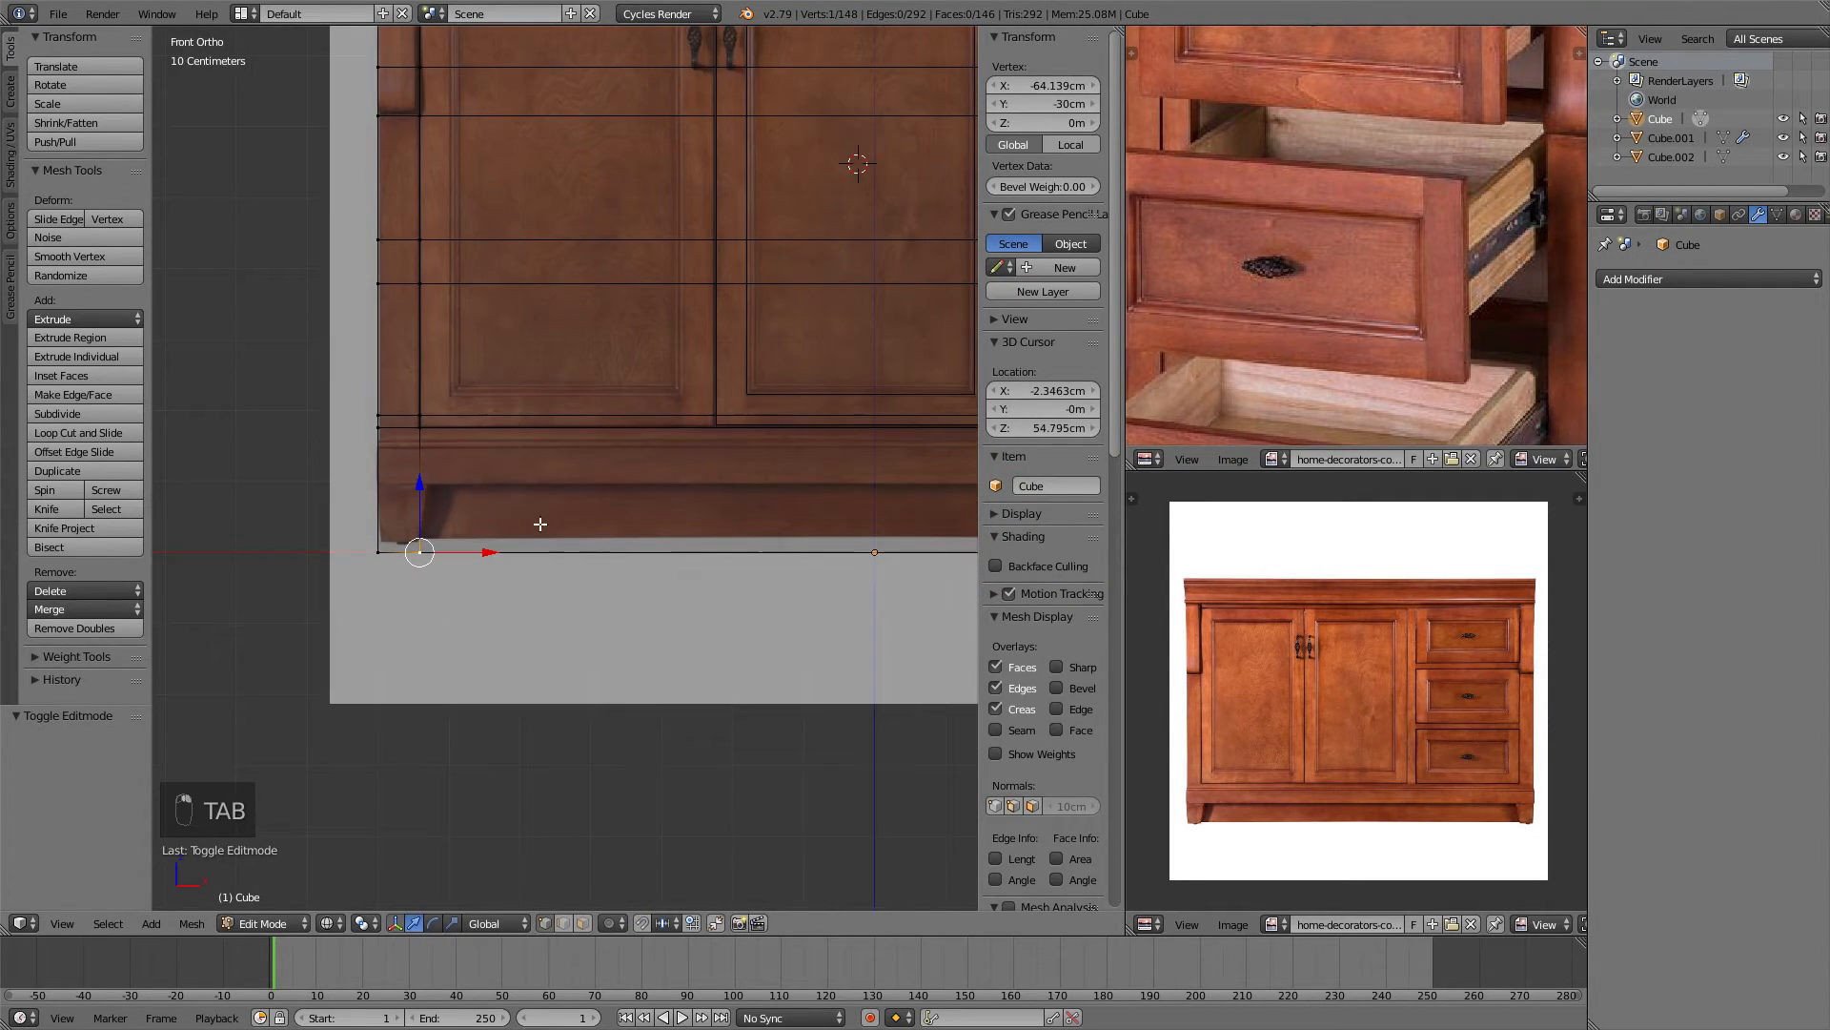
key(ctrl+r)
click(338, 485)
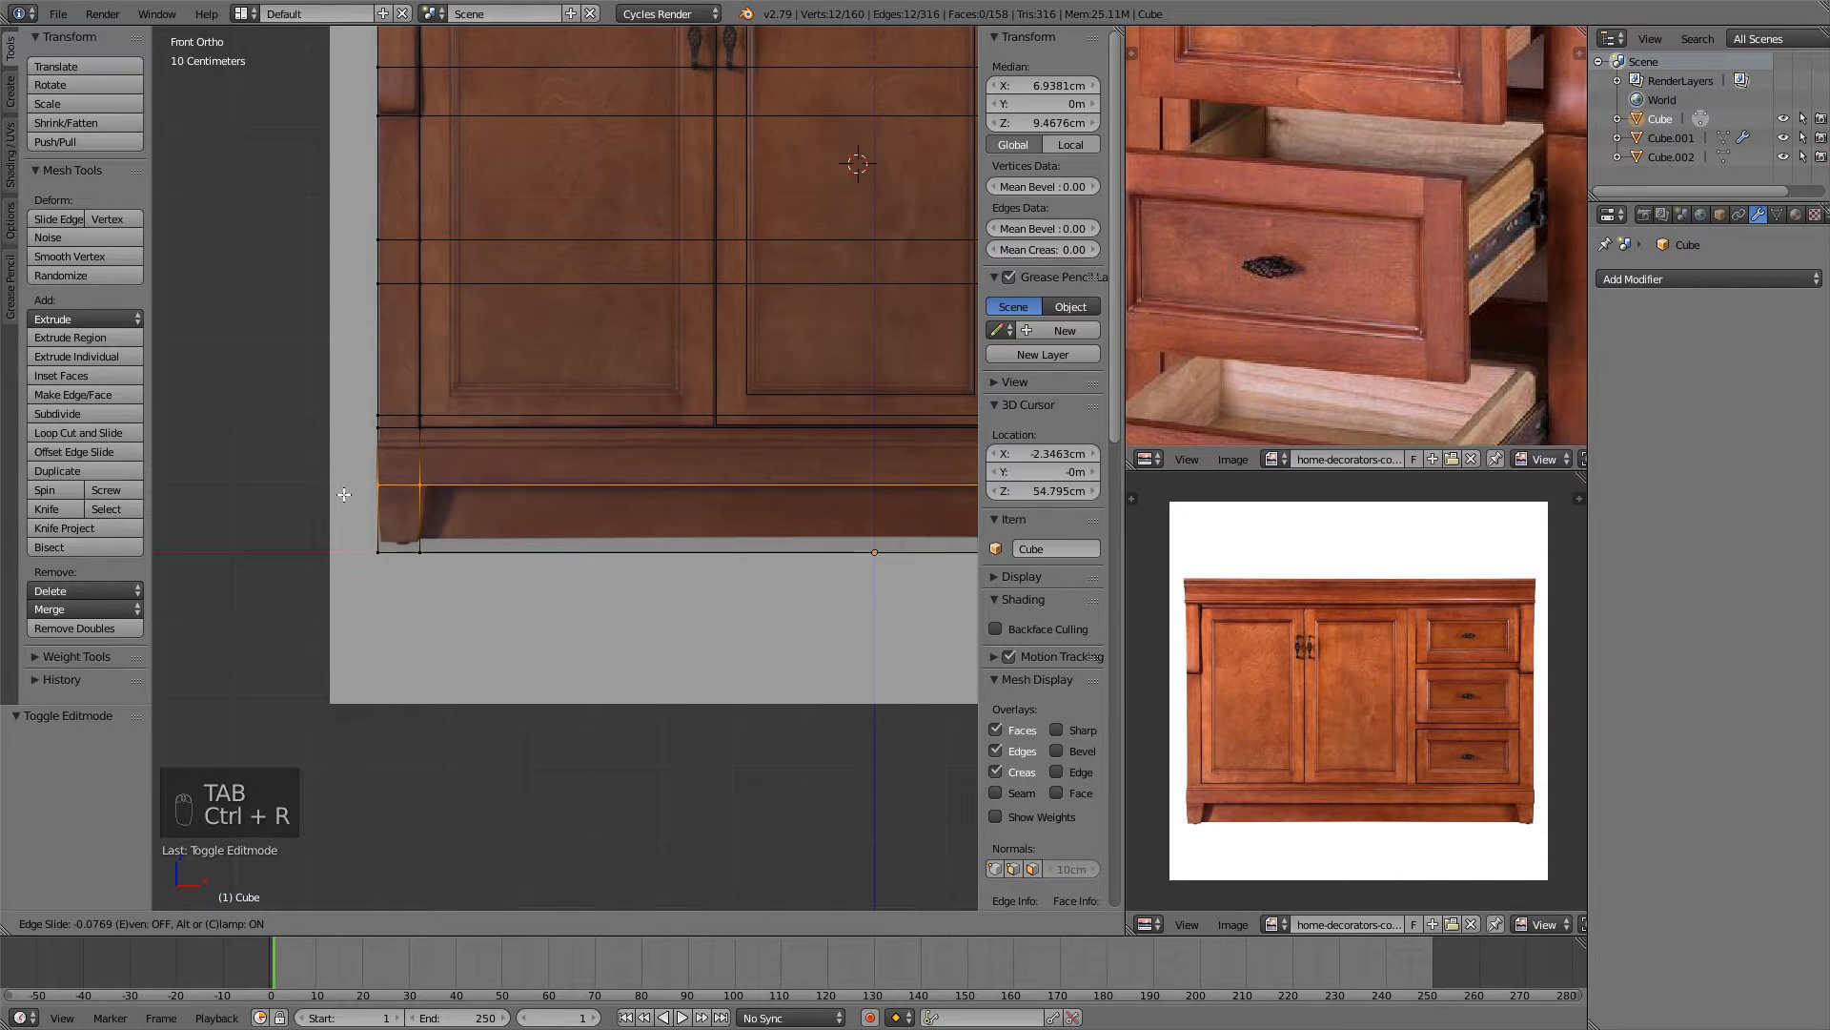
click(346, 494)
Add a loop cut across the cabinet's depth close behind its front face, and clear the selection.
shift+middle_drag(679, 362, 548, 374)
mouse_move(376, 488)
shift+middle_down()
mouse_move(278, 481)
mouse_move(385, 461)
shift+middle_up()
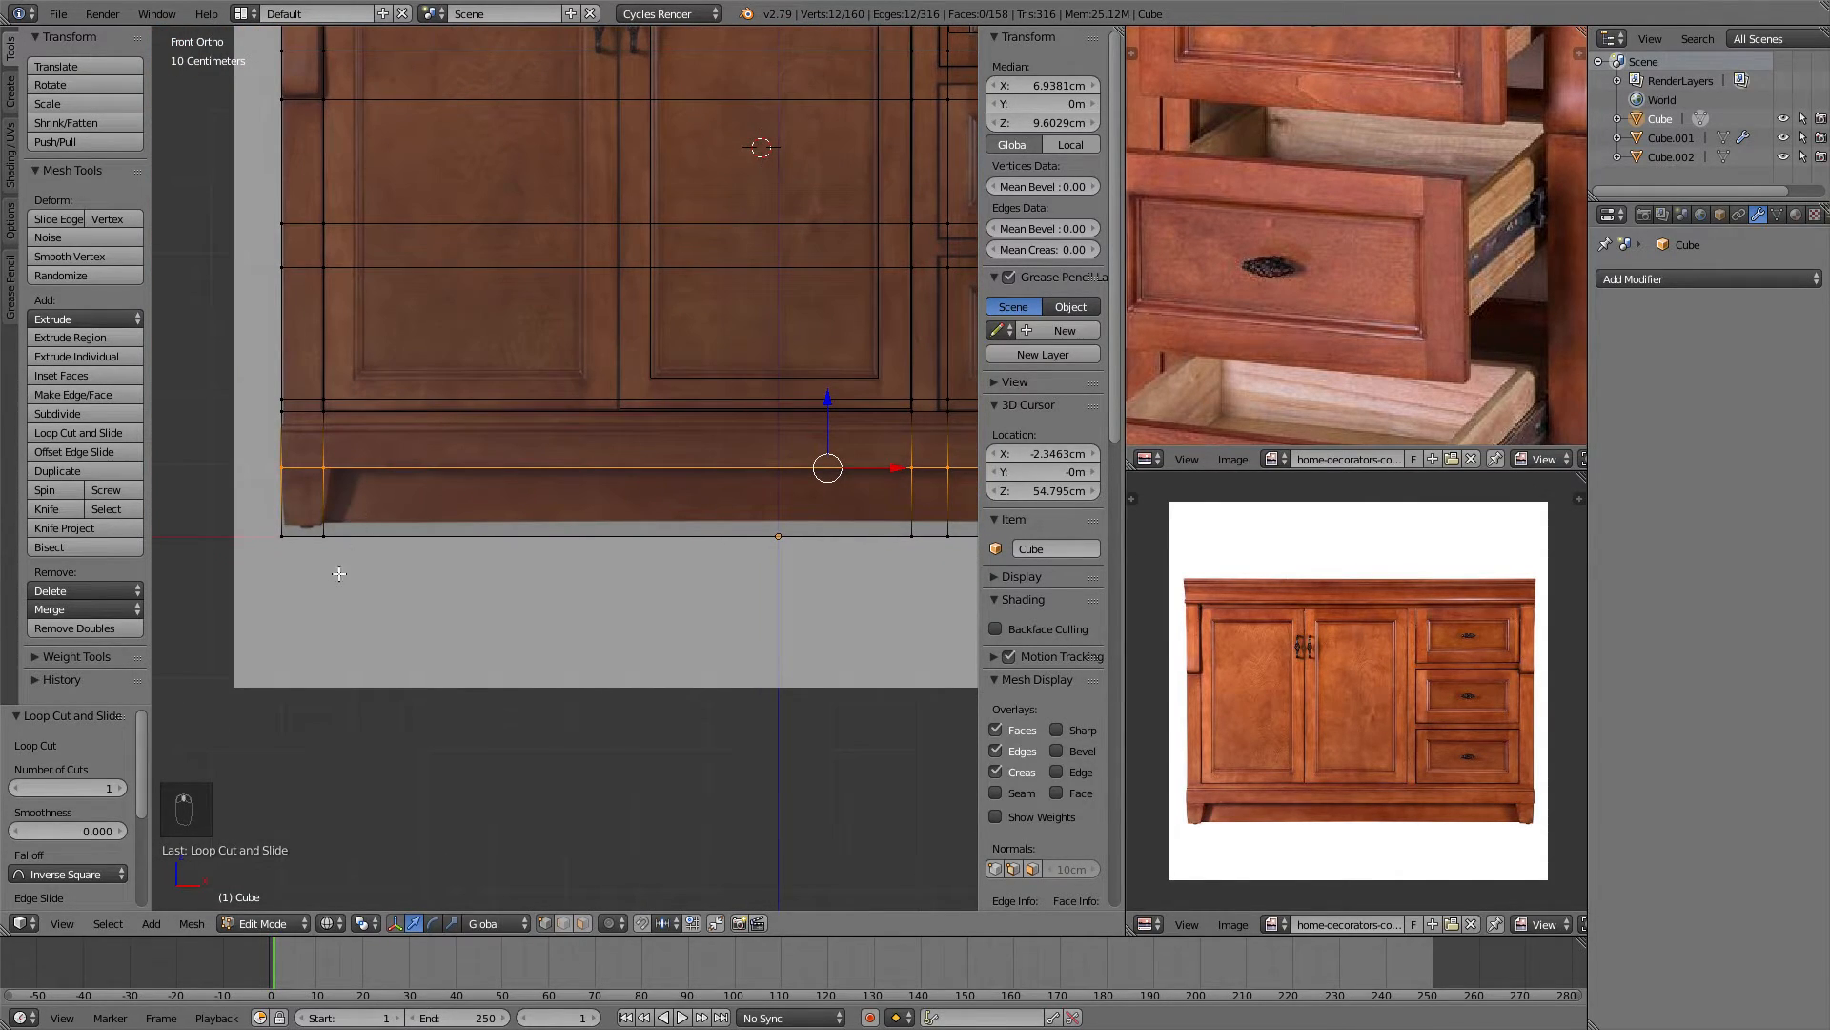
key(KP_7)
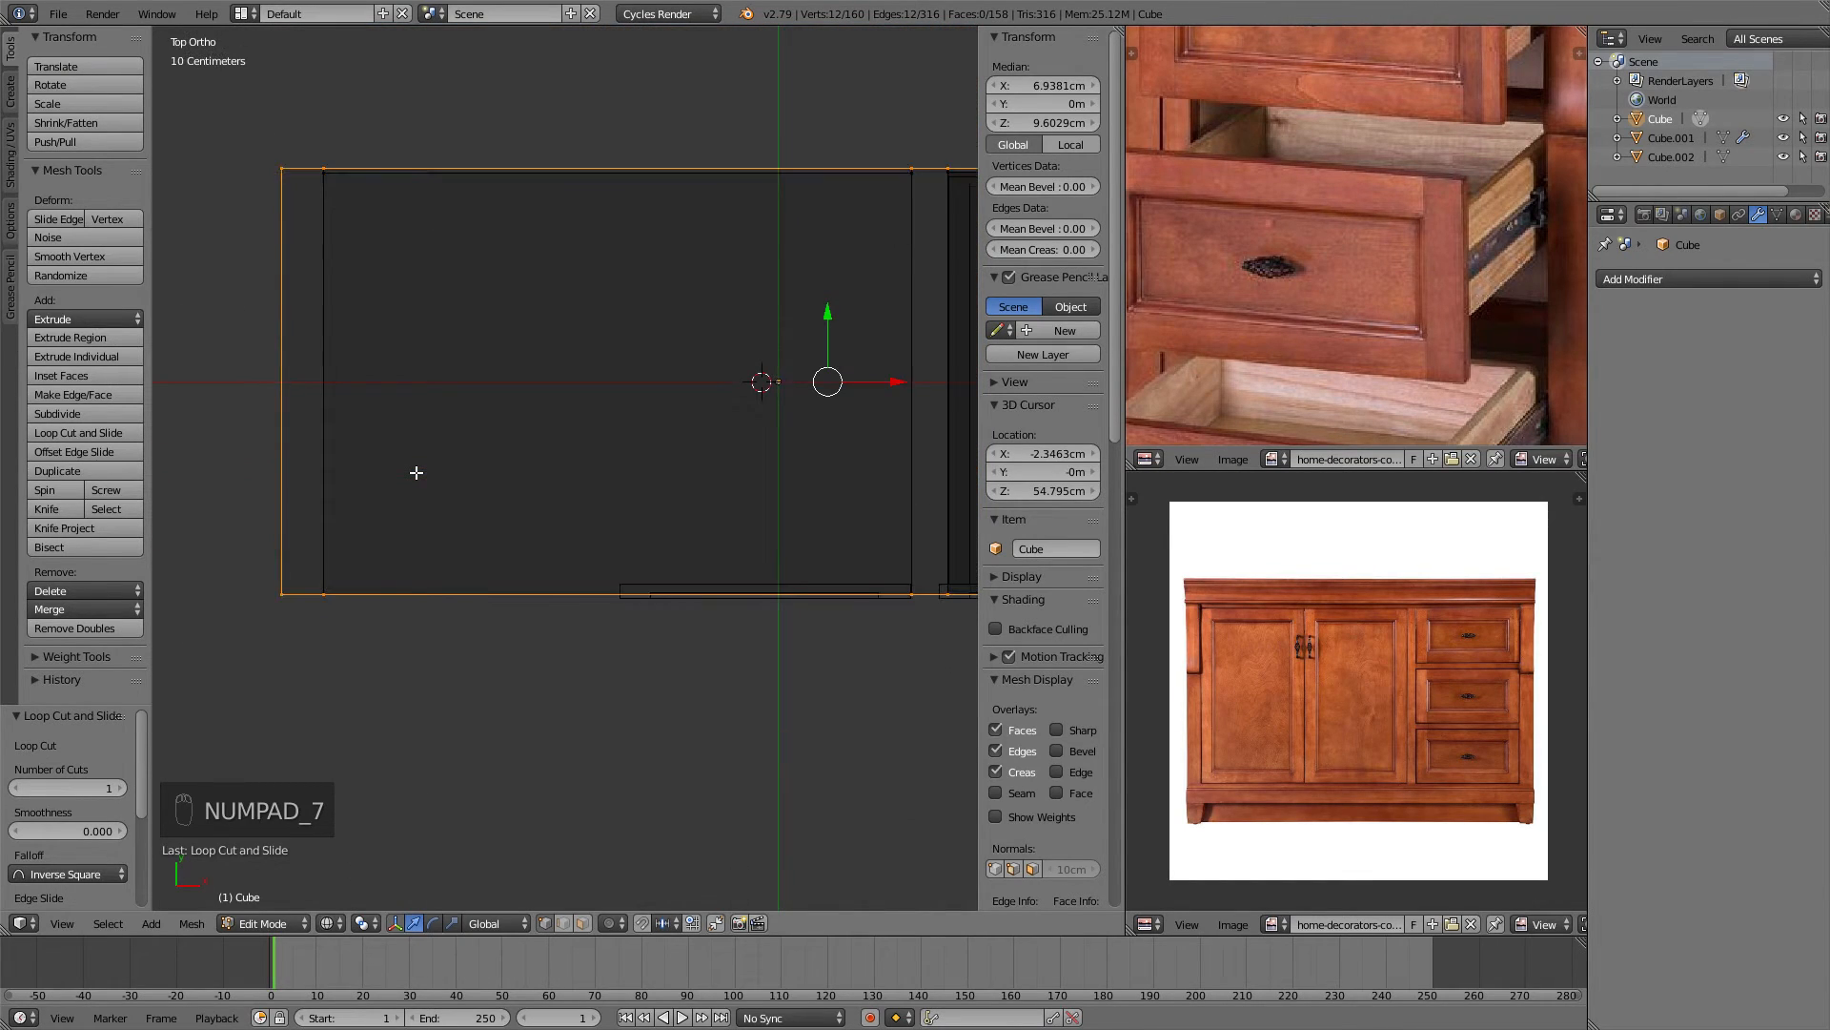
scroll(426, 424, down, 2)
key(ctrl+r)
click(376, 454)
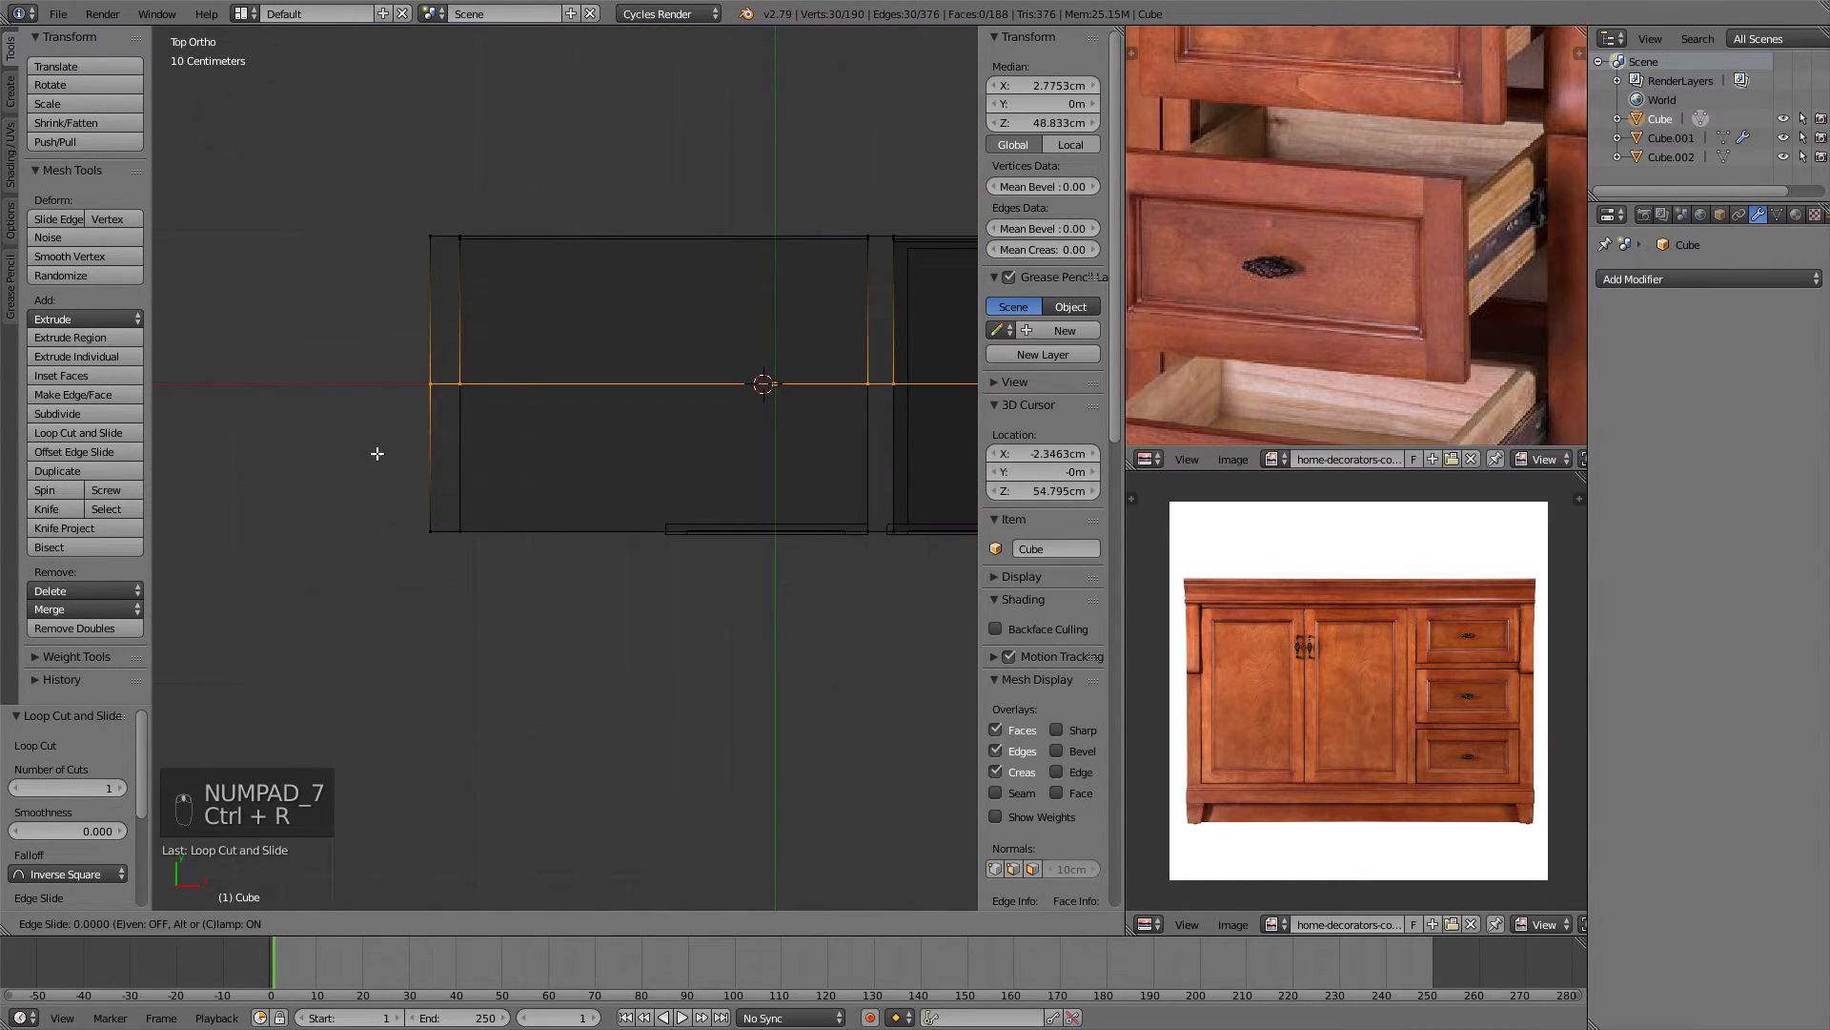
click(365, 581)
middle_drag(365, 581, 597, 830)
key(a)
Select the base's lower front face beneath the doors together with the narrow underside face behind it.
scroll(641, 531, up, 4)
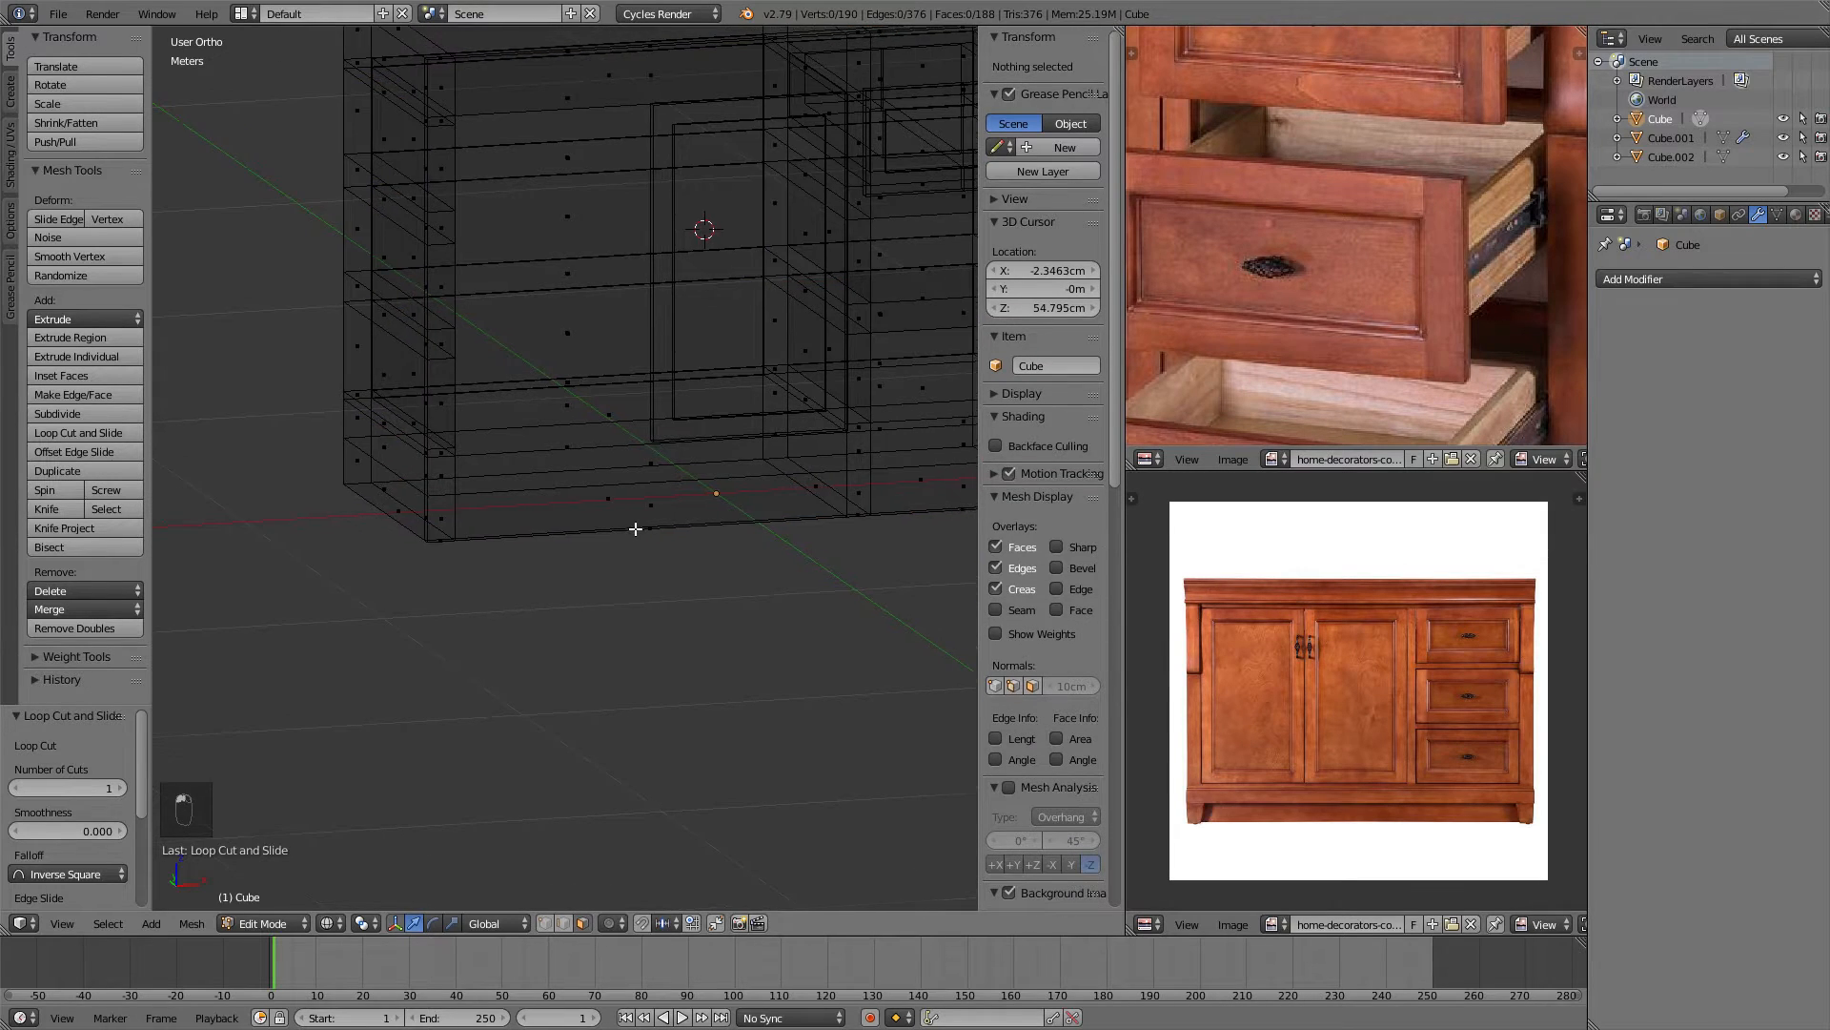
key(z)
right_click(588, 557)
key(z)
mouse_move(584, 592)
middle_down()
mouse_move(619, 496)
mouse_move(691, 555)
middle_up()
shift+right_click(590, 516)
key(z)
key(z)
key(z)
key(KP_1)
key(KP_5)
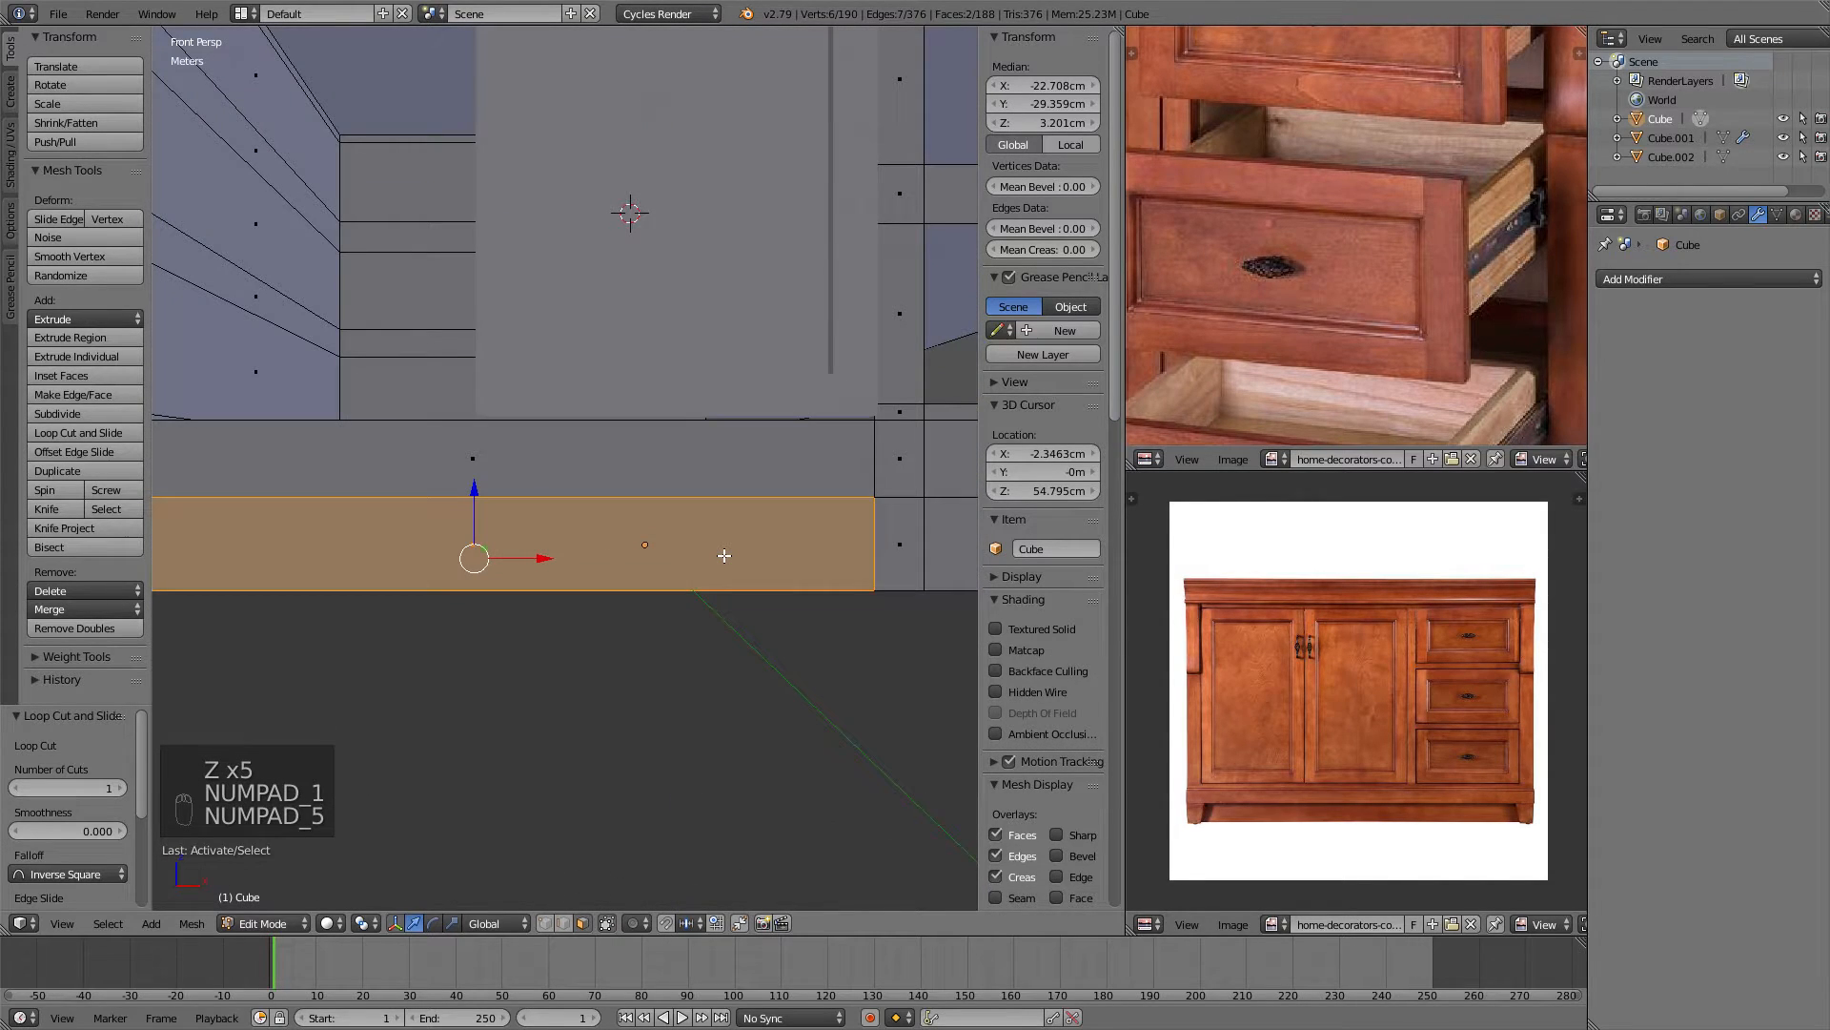
key(KP_5)
key(z)
scroll(659, 487, up, 2)
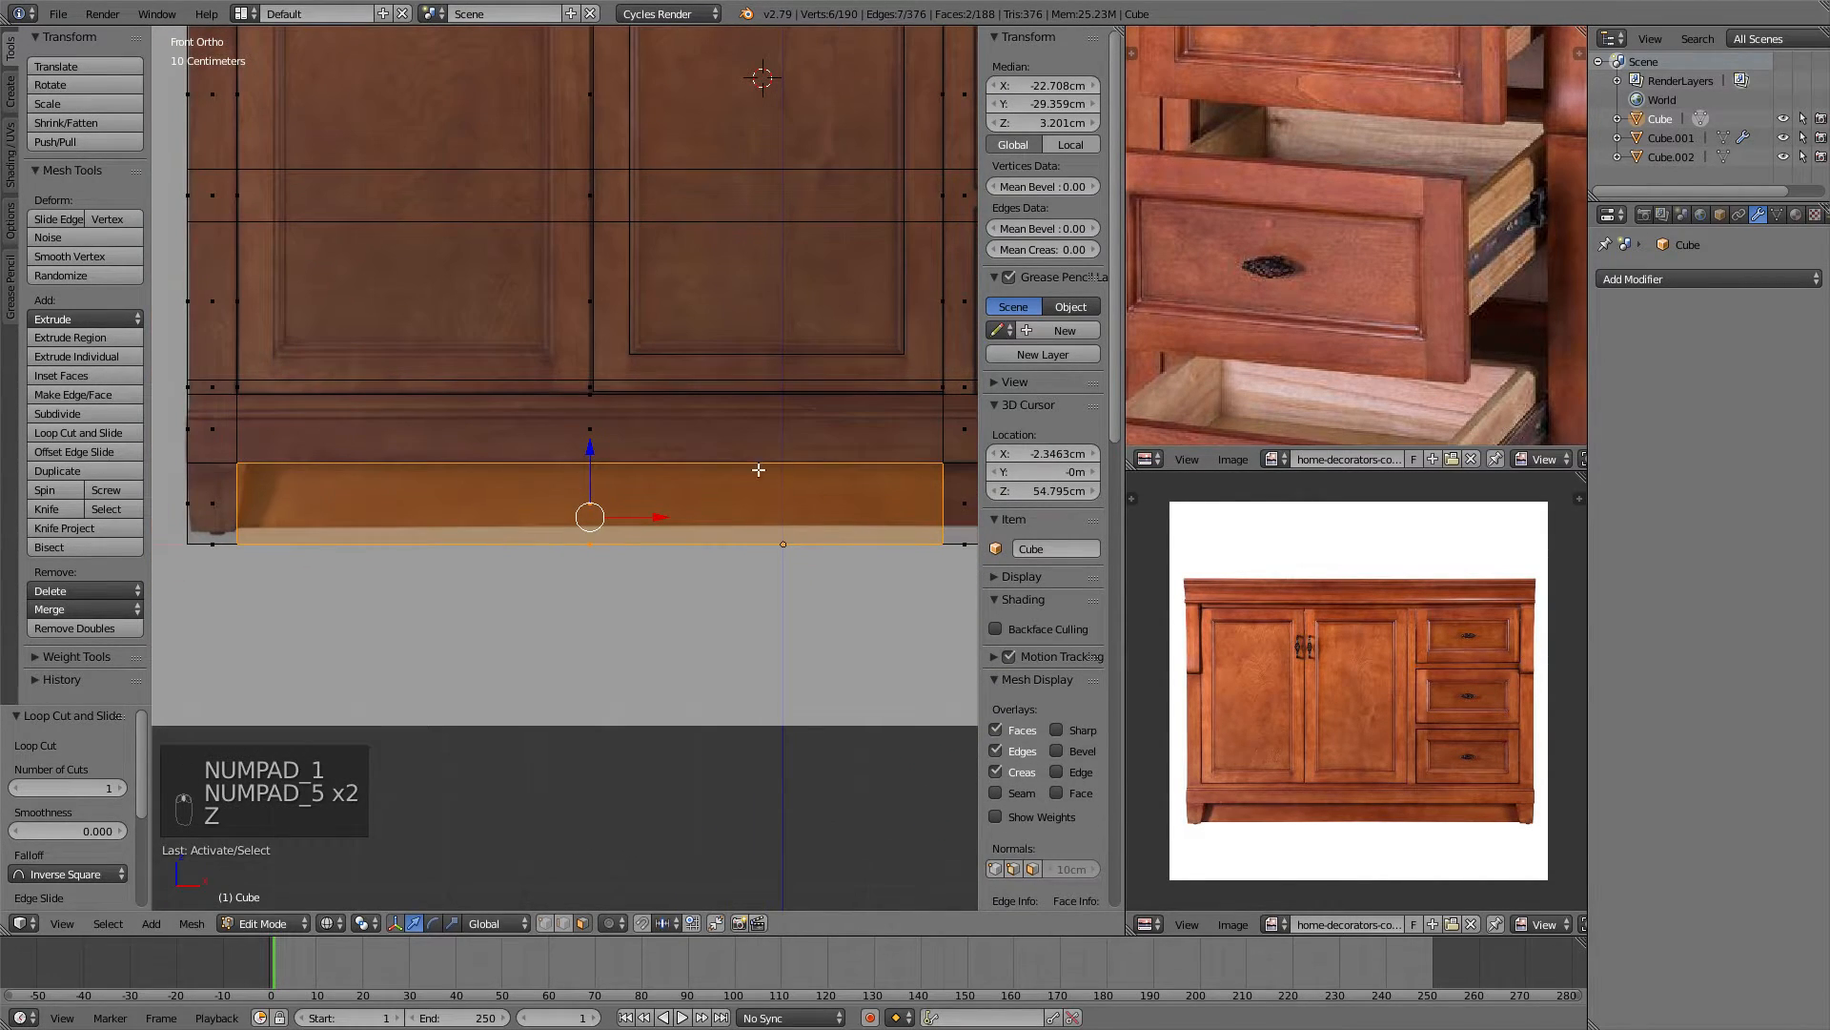
Try to extend the selection toward the right foot in wireframe shading, and undo the wrong face selection.
scroll(660, 487, up, 2)
shift+middle_drag(660, 486, 419, 484)
key(c)
click(264, 510)
key(c)
middle_click(382, 501)
right_click(398, 516)
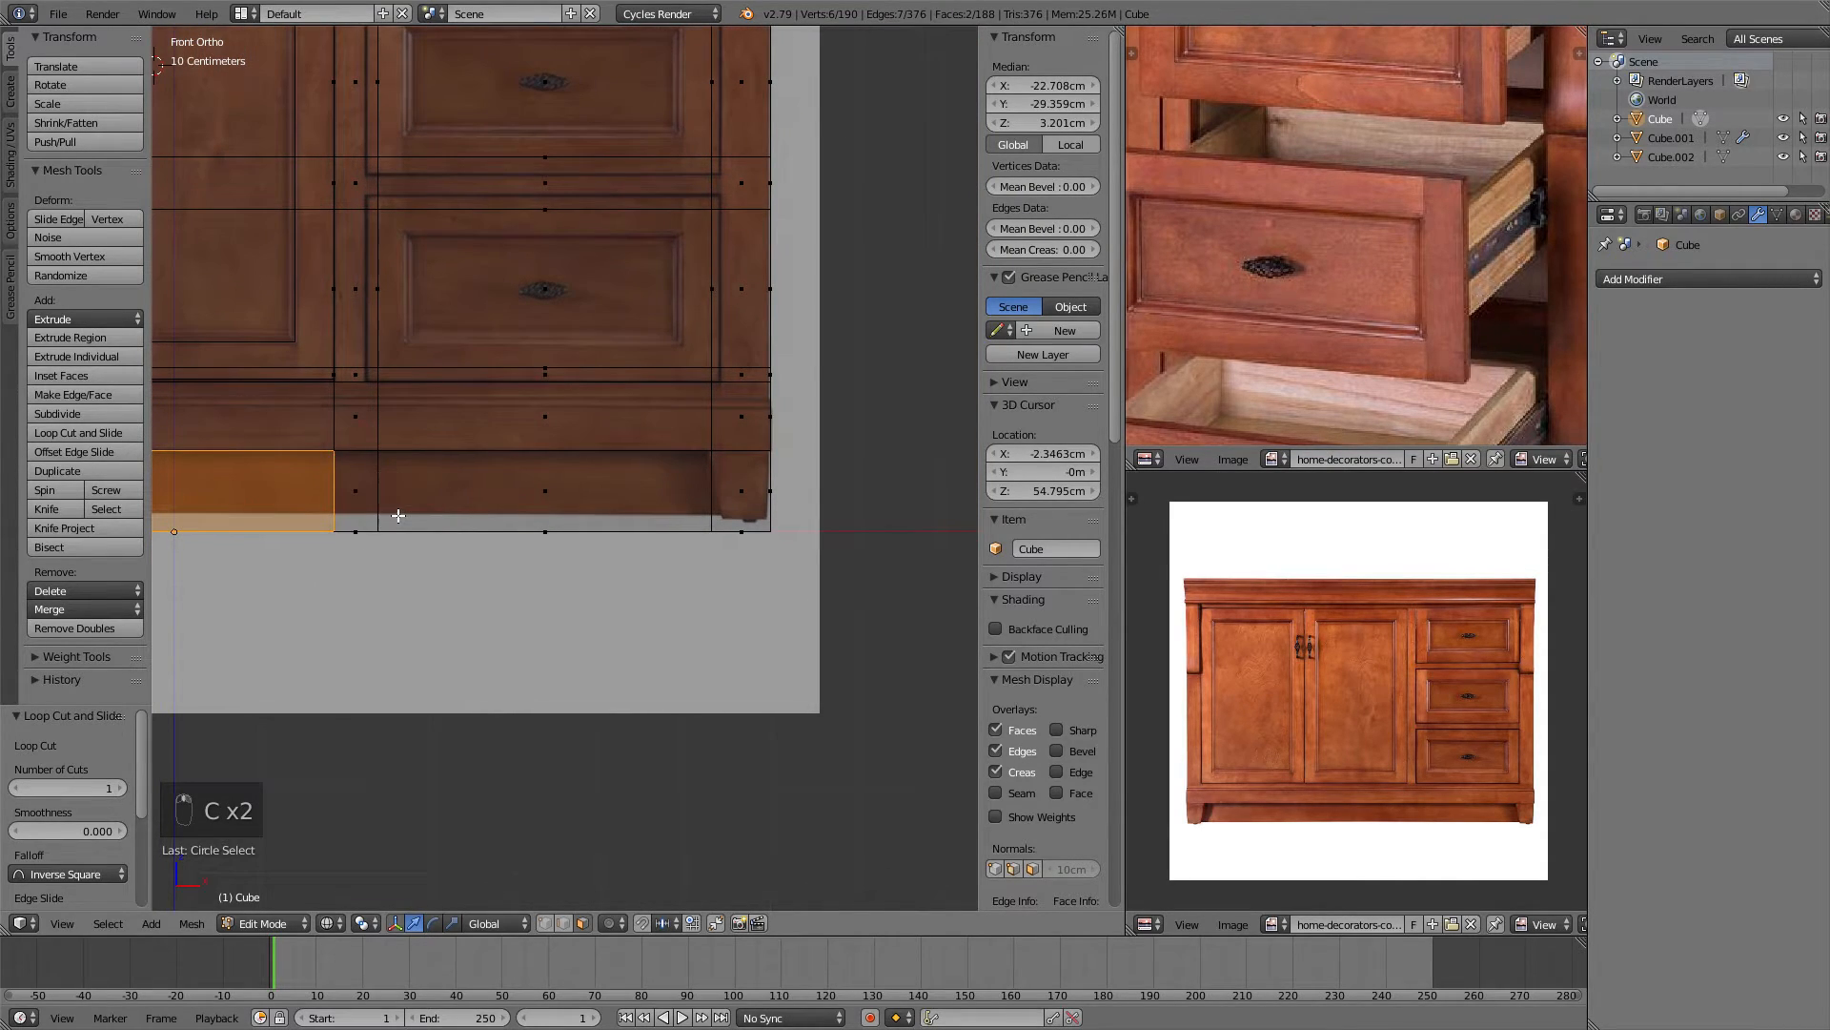
shift+right_click(341, 492)
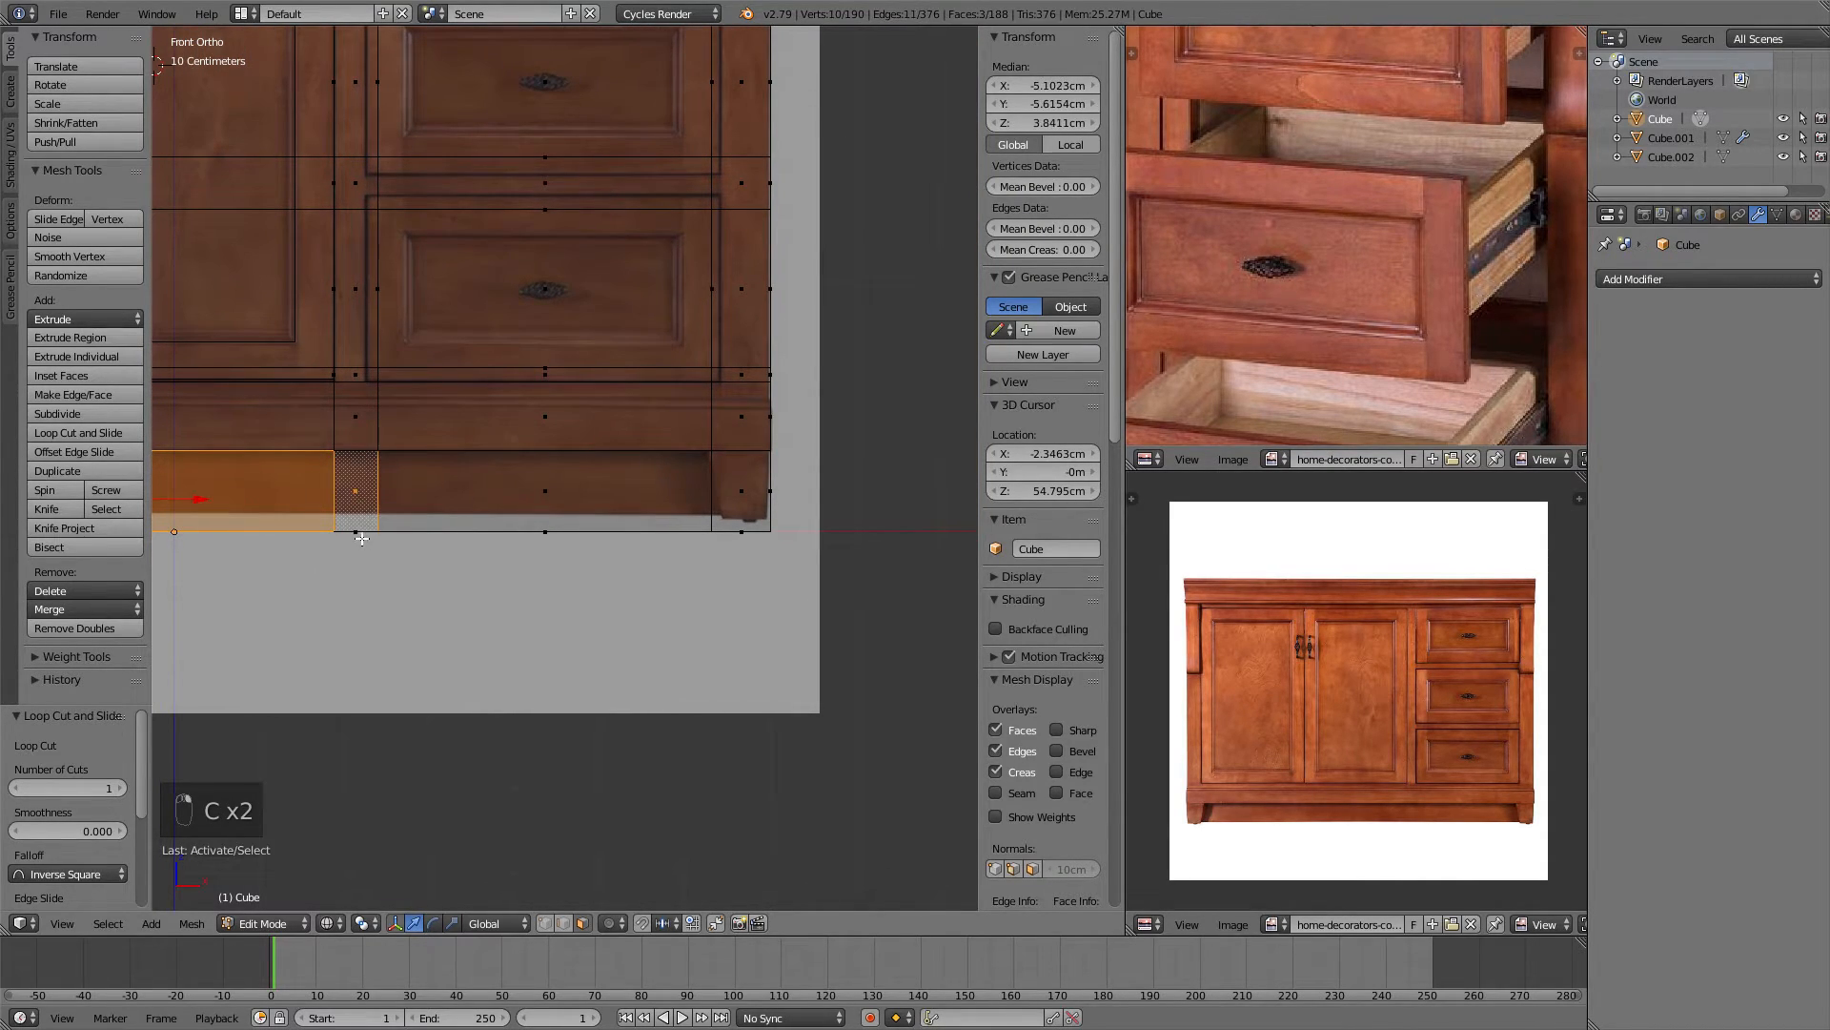
key(c)
middle_click(381, 490)
right_click(408, 444)
middle_drag(409, 444, 385, 474)
key(ctrl+z)
Add the remaining front and narrow underside faces up to the right foot, and delete all the selected faces.
shift+right_click(471, 517)
shift+right_click(385, 474)
shift+right_click(500, 489)
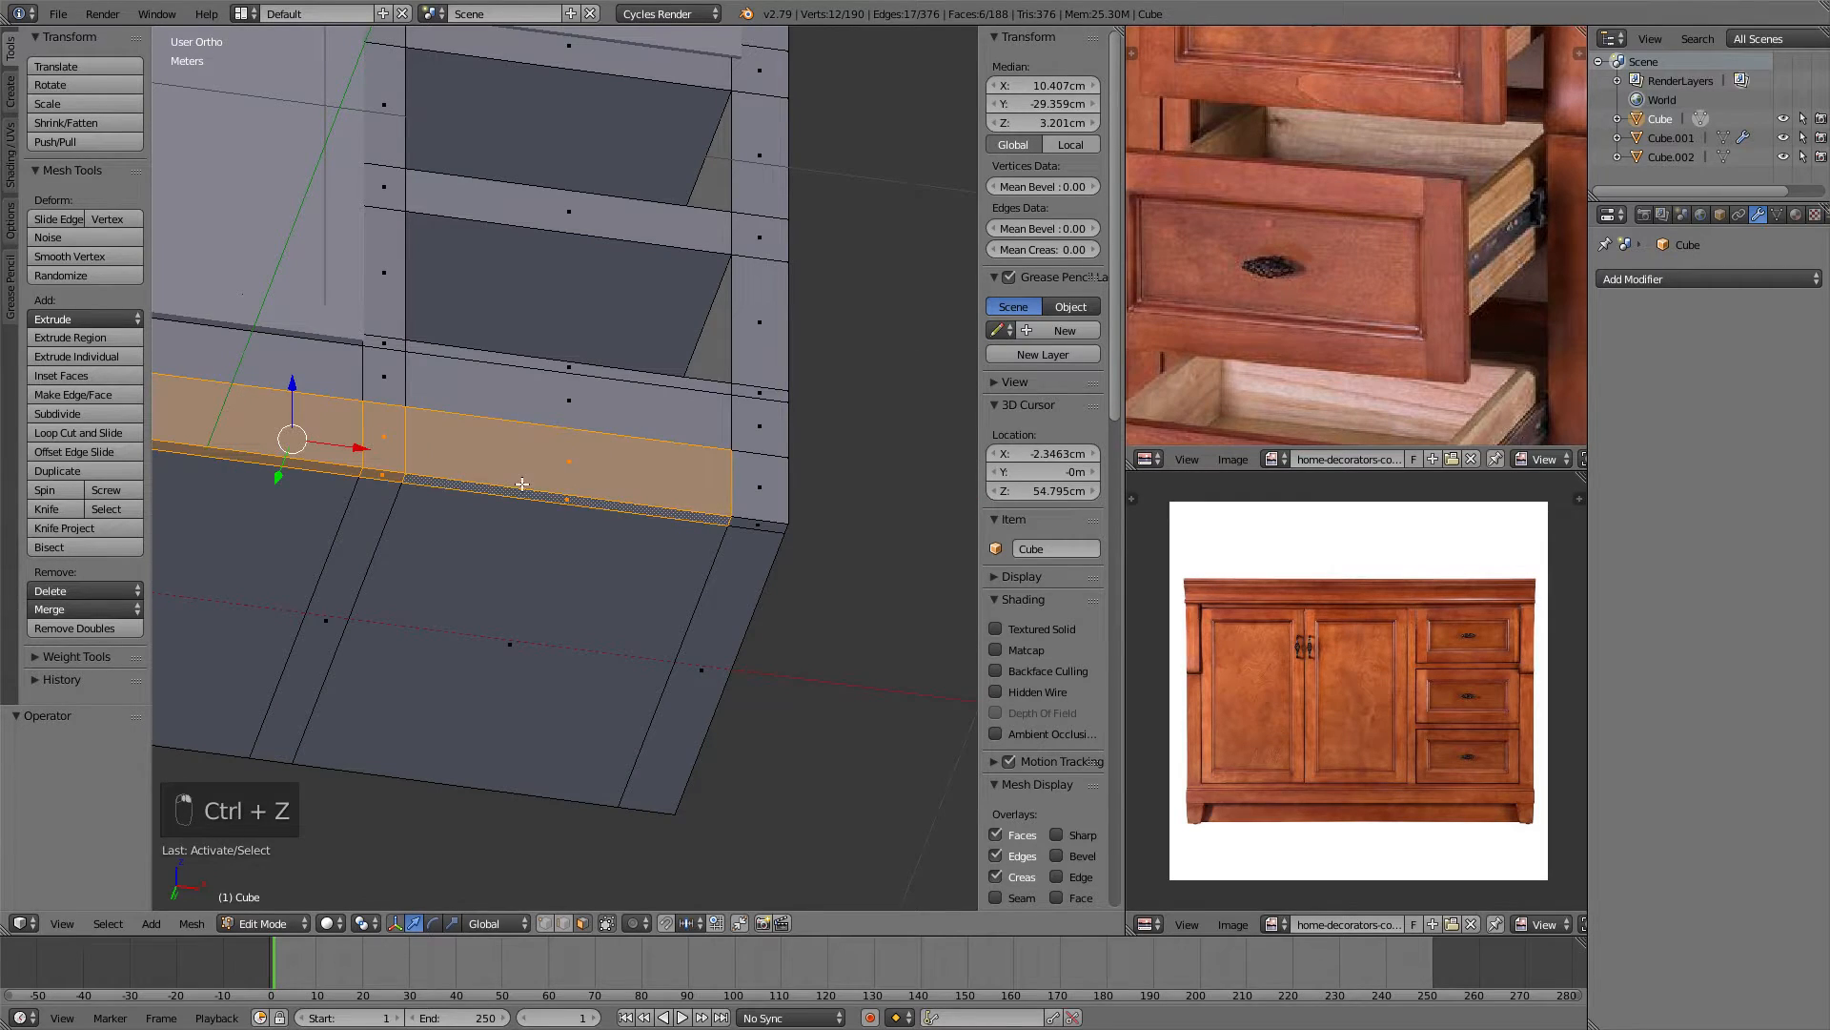
middle_drag(589, 457, 548, 521)
scroll(426, 478, down, 2)
shift+middle_drag(315, 452, 539, 482)
shift+middle_drag(383, 480, 621, 461)
key(x)
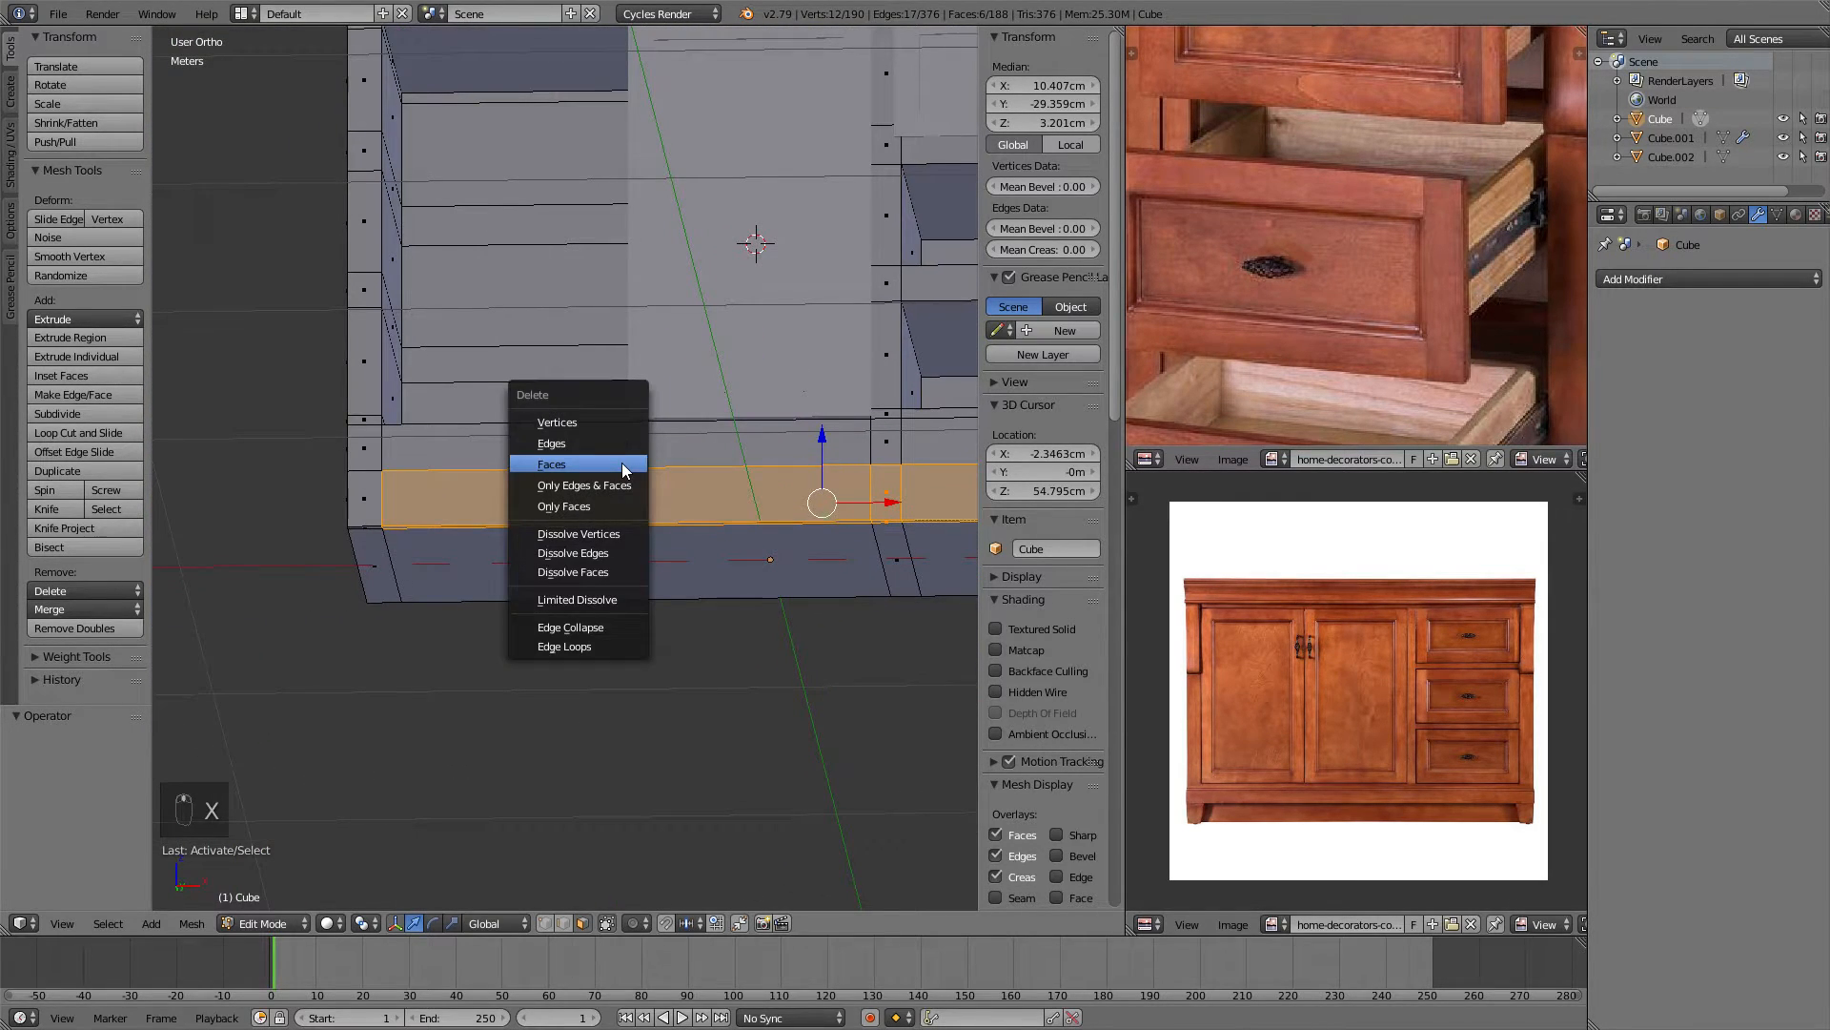
click(624, 465)
Move the left foot's upper inner front vertex 5 cm inward along X to slant its inner edge.
middle_drag(707, 413, 594, 392)
right_click(502, 535)
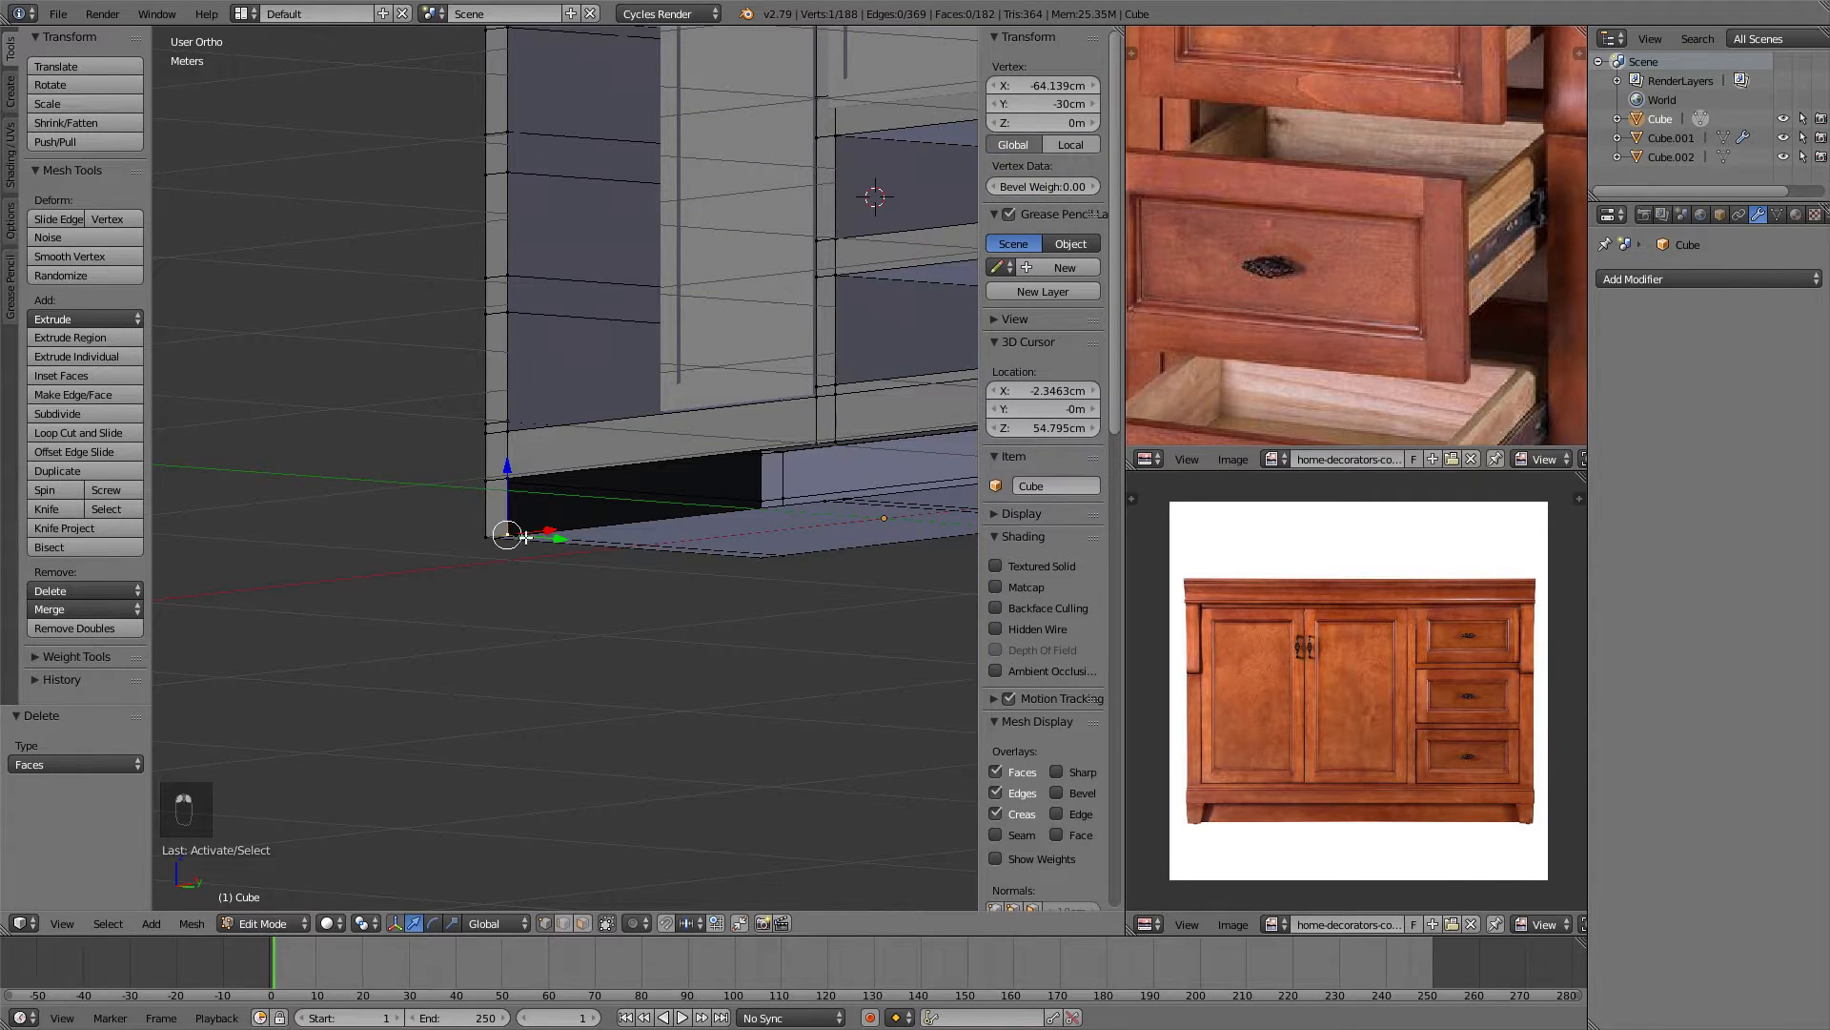
key(KP_5)
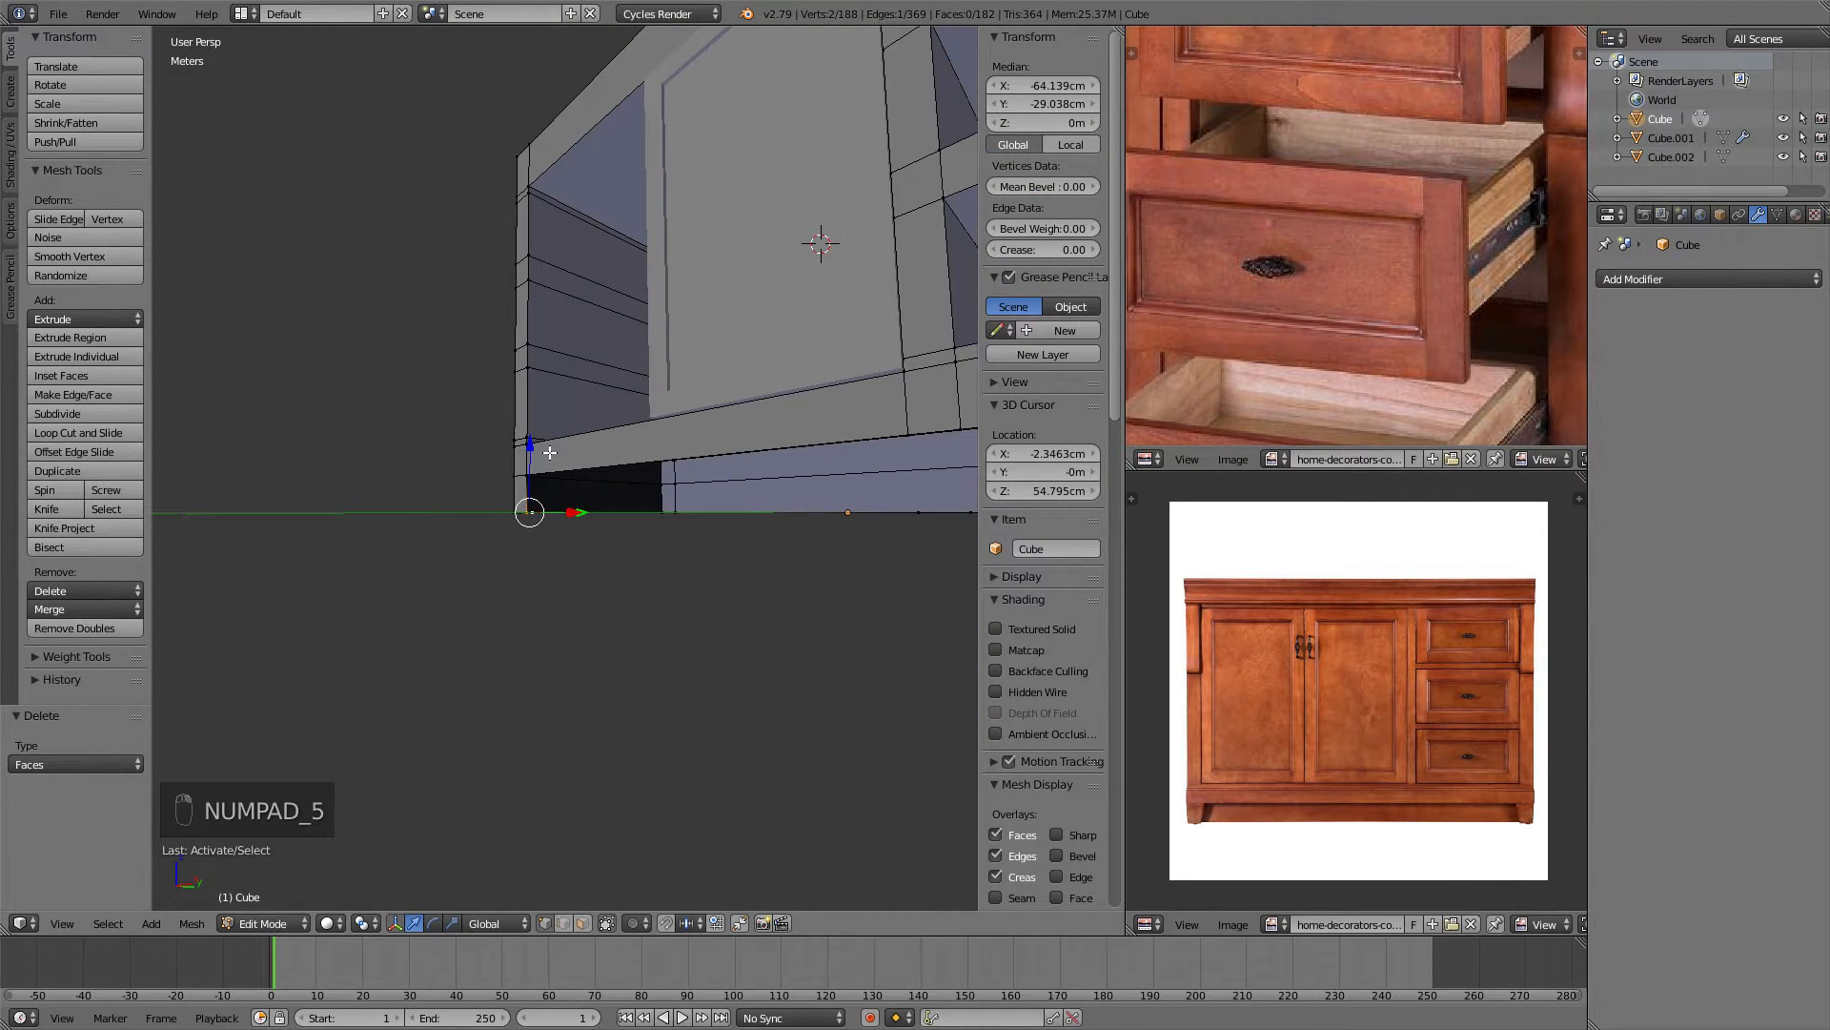
key(KP_Decimal)
middle_drag(550, 452, 911, 421)
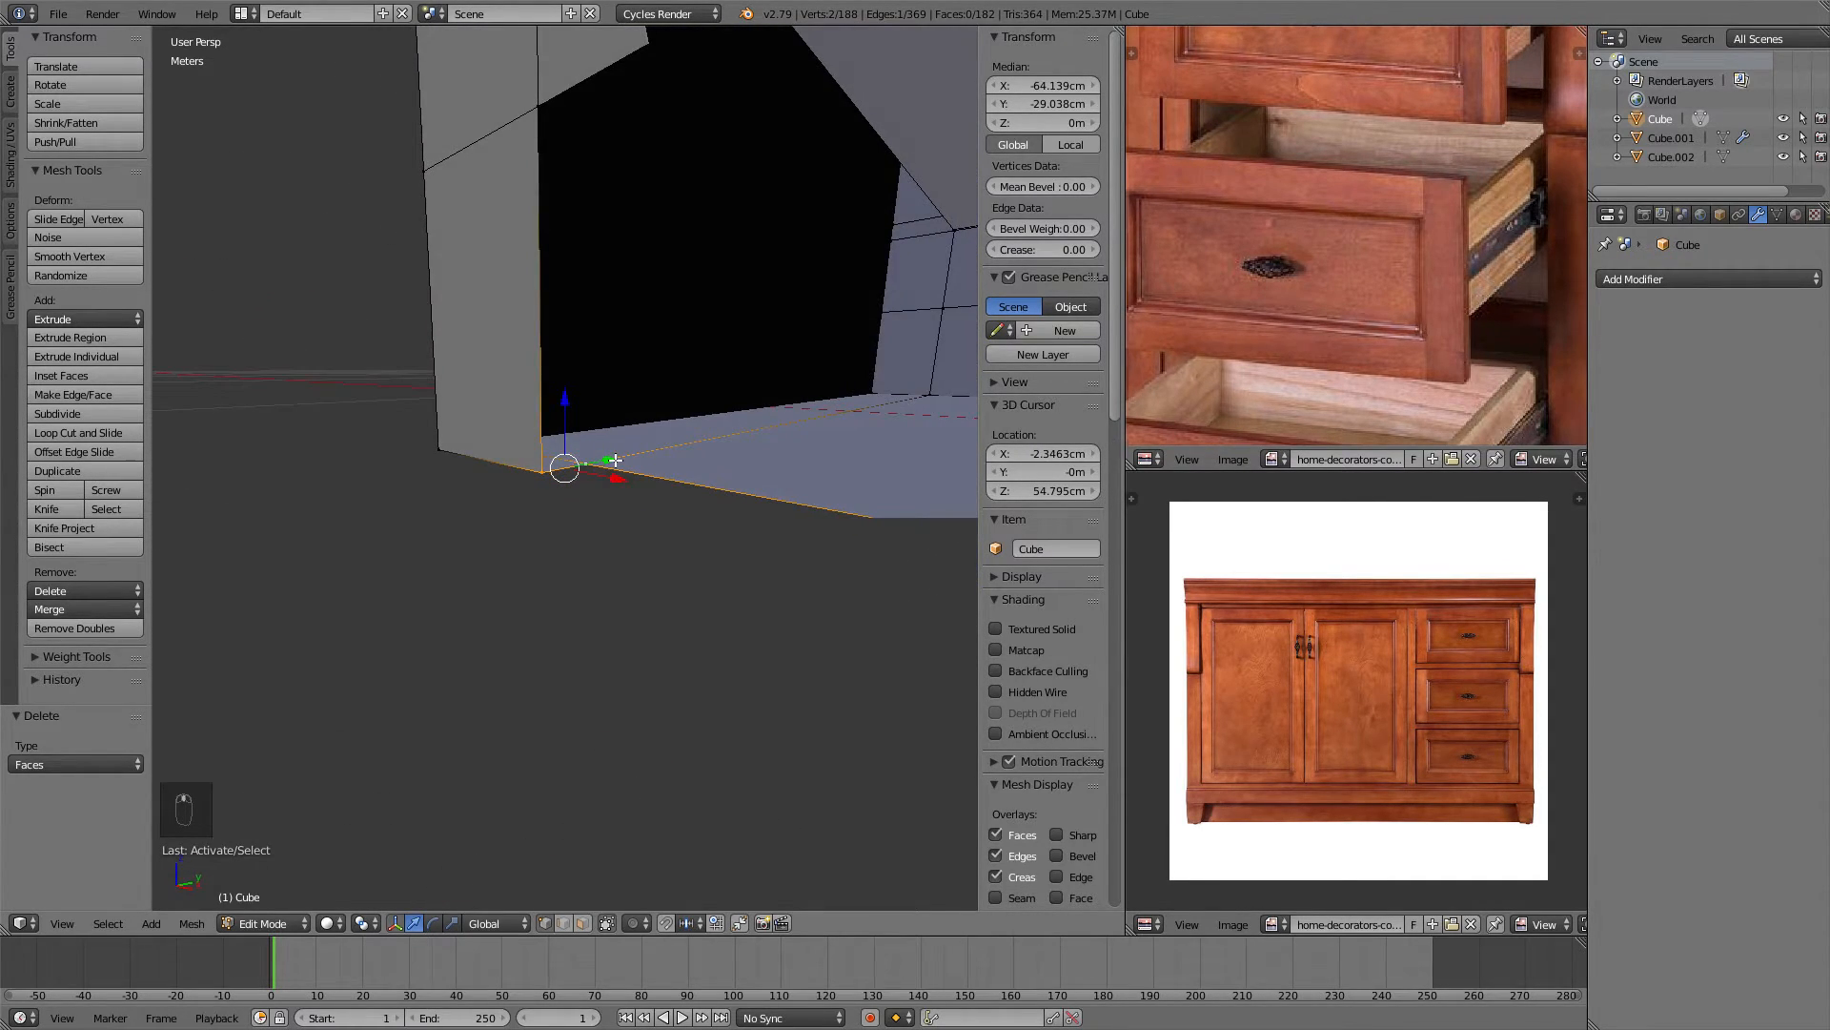
right_click(587, 464)
mouse_move(625, 439)
middle_down()
mouse_move(830, 409)
mouse_move(674, 422)
mouse_move(588, 372)
mouse_move(713, 410)
mouse_move(642, 407)
middle_up()
right_click(569, 350)
key(g)
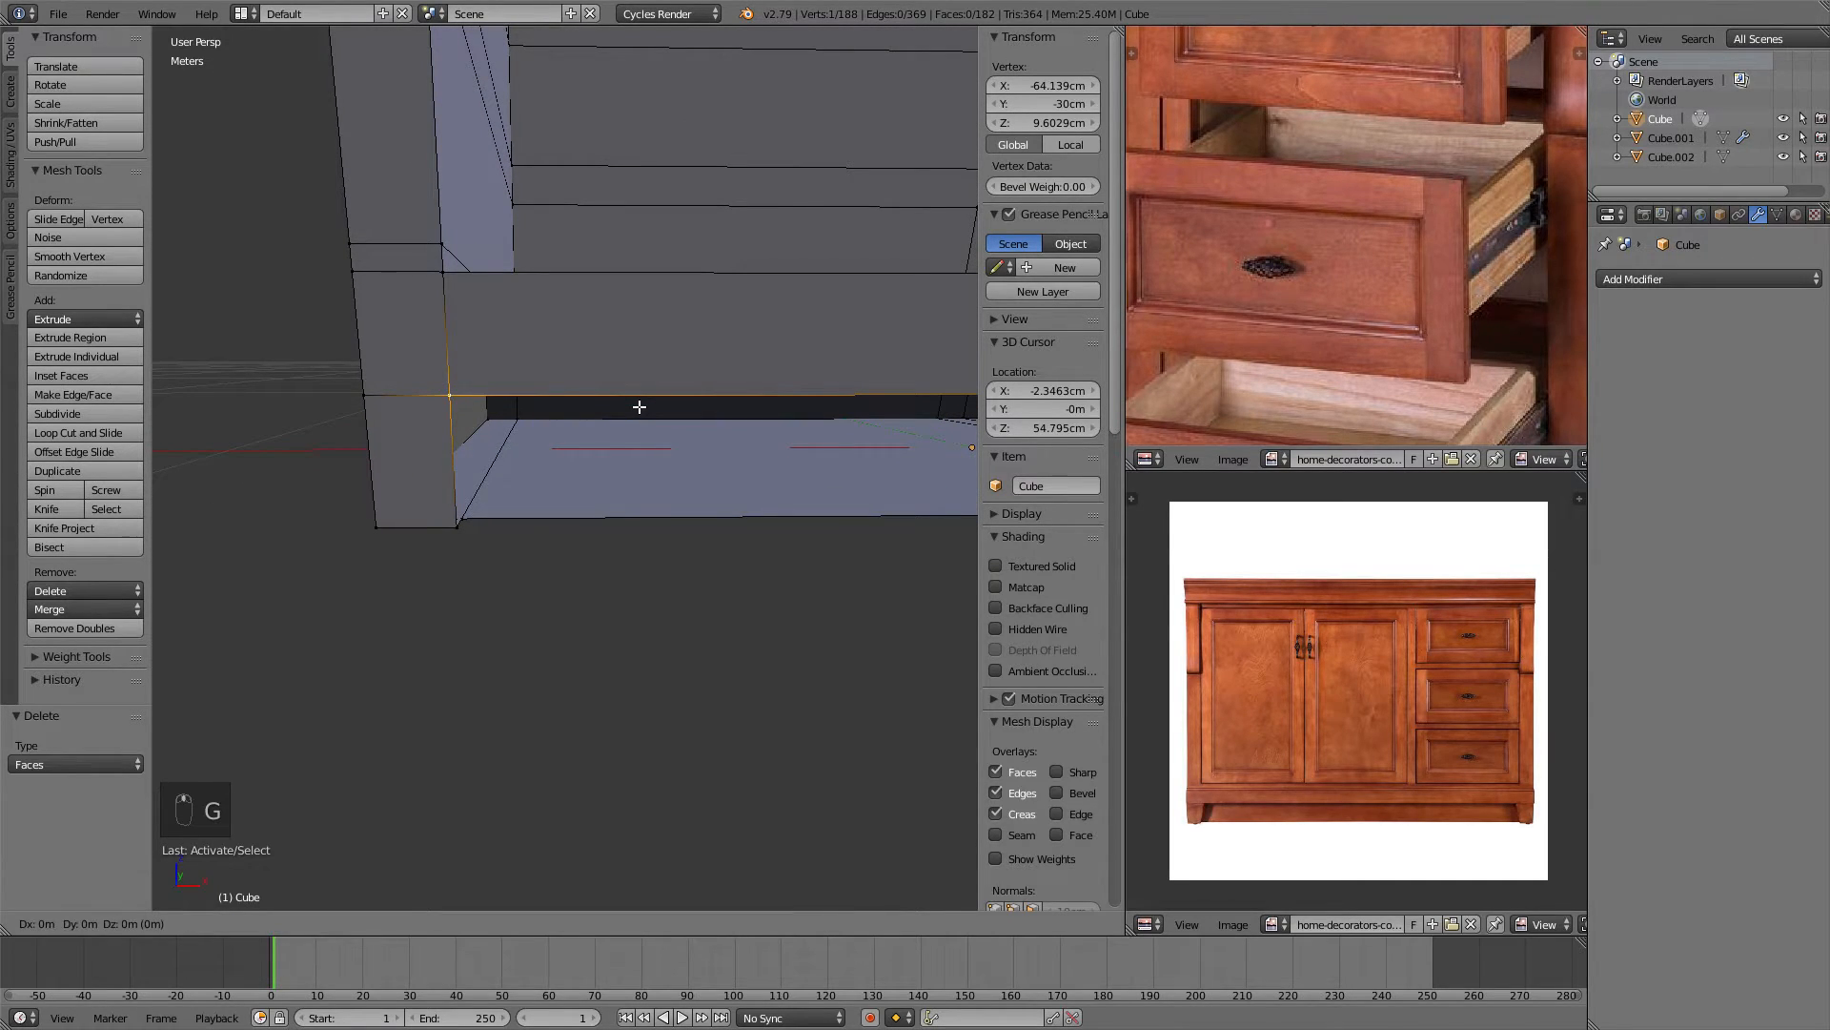
key(x)
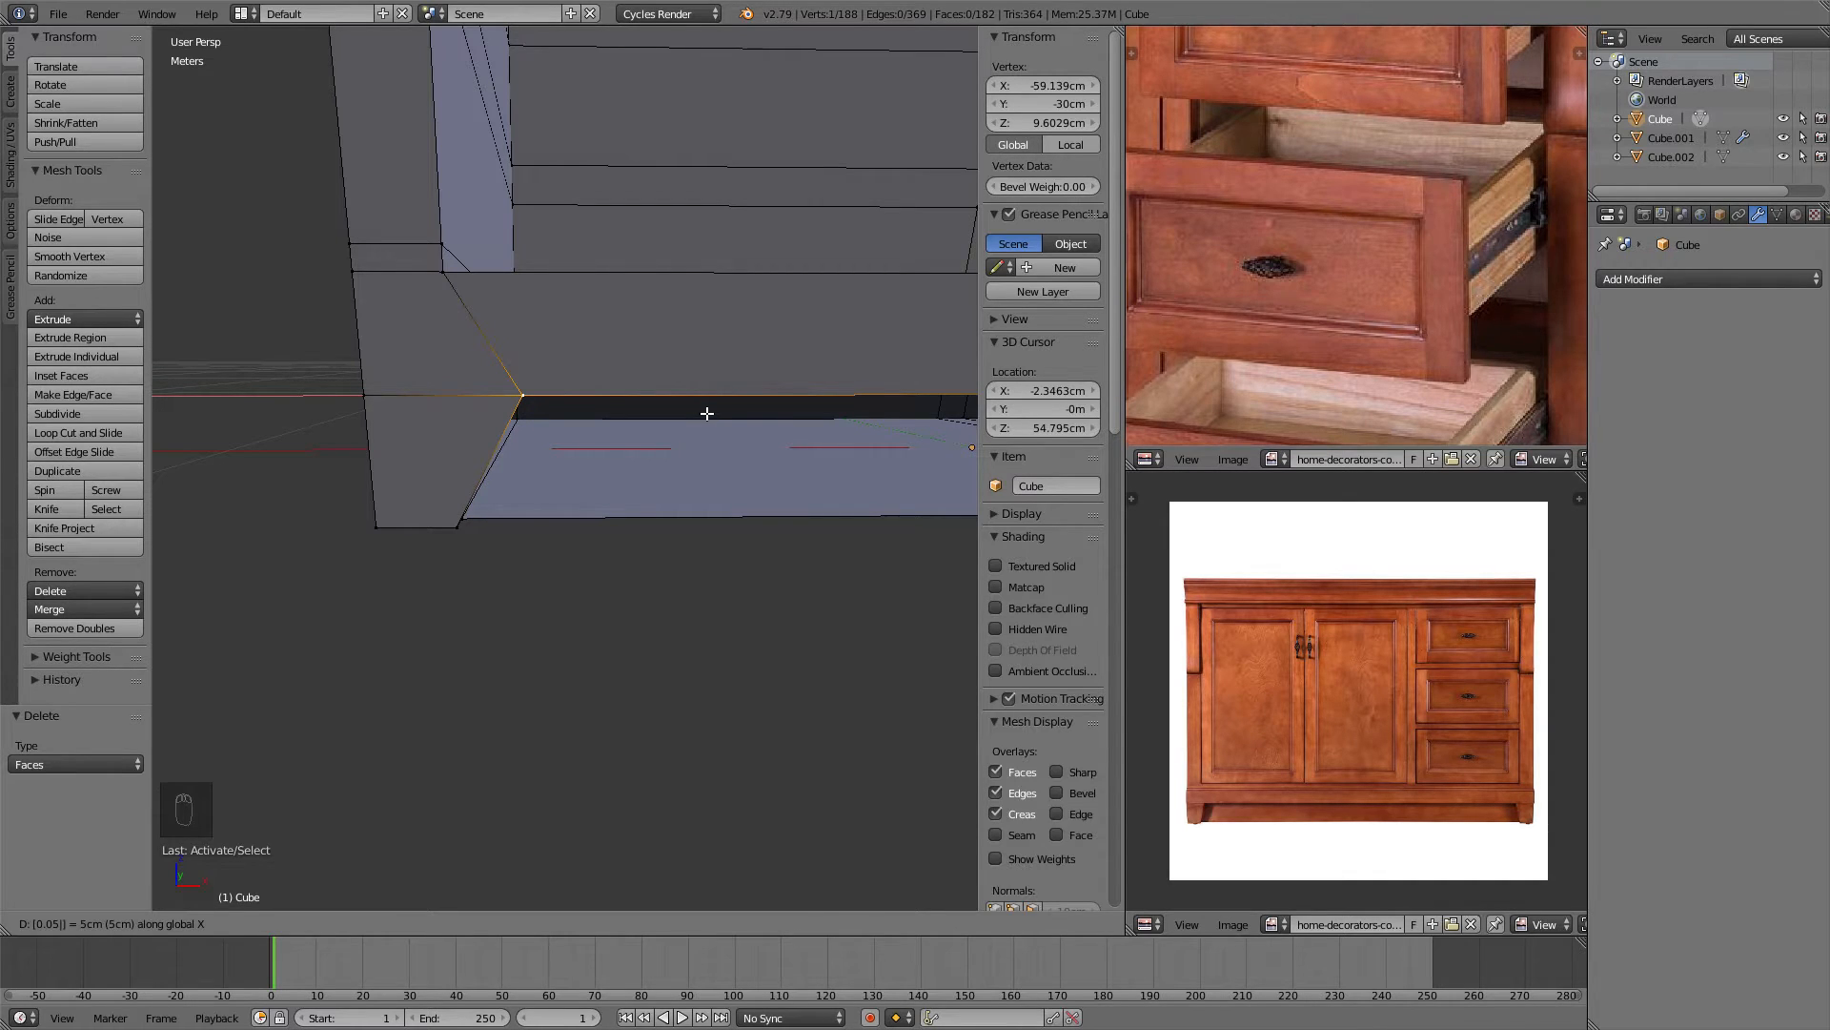
key(Return)
Move the right foot's upper inner front vertex -5 cm along X to mirror the left foot's slant.
middle_drag(678, 405, 425, 506)
scroll(790, 376, up, 3)
scroll(425, 506, up, 1)
right_click(608, 449)
middle_drag(653, 439, 655, 457)
key(KP_1)
key(KP_5)
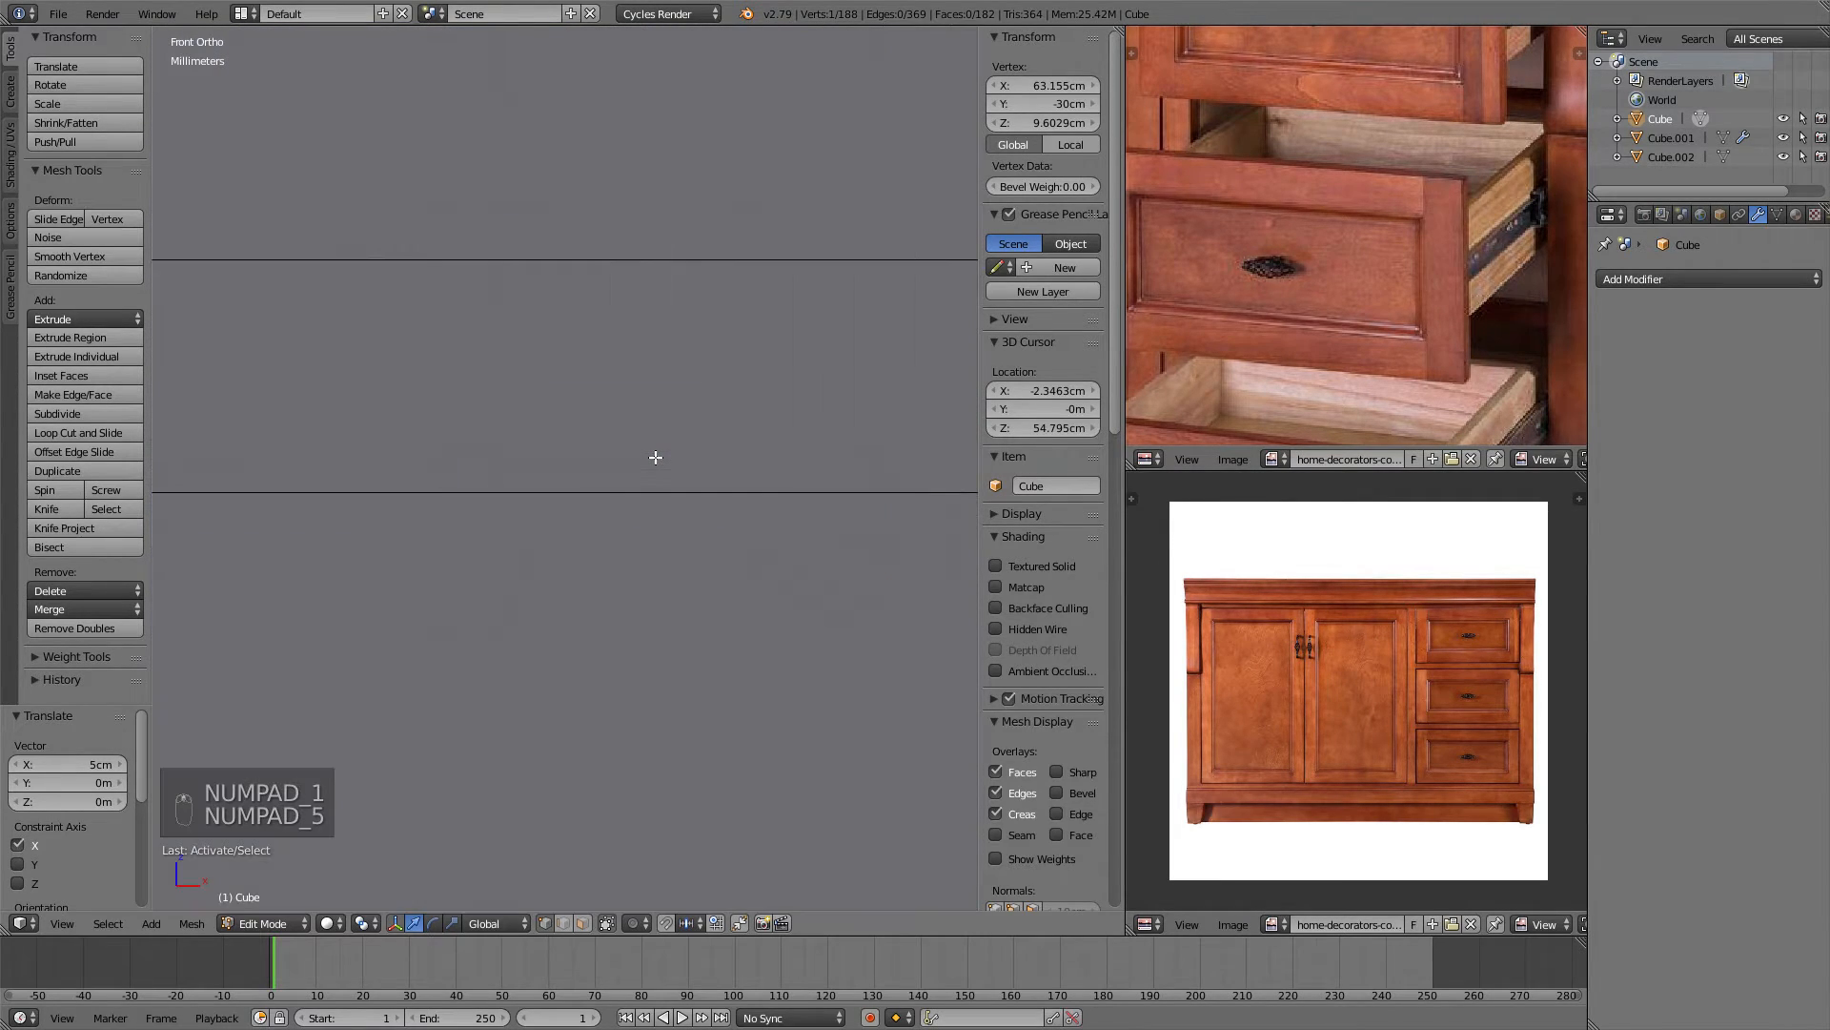
scroll(653, 458, down, 13)
shift+middle_drag(719, 409, 258, 355)
scroll(478, 360, up, 3)
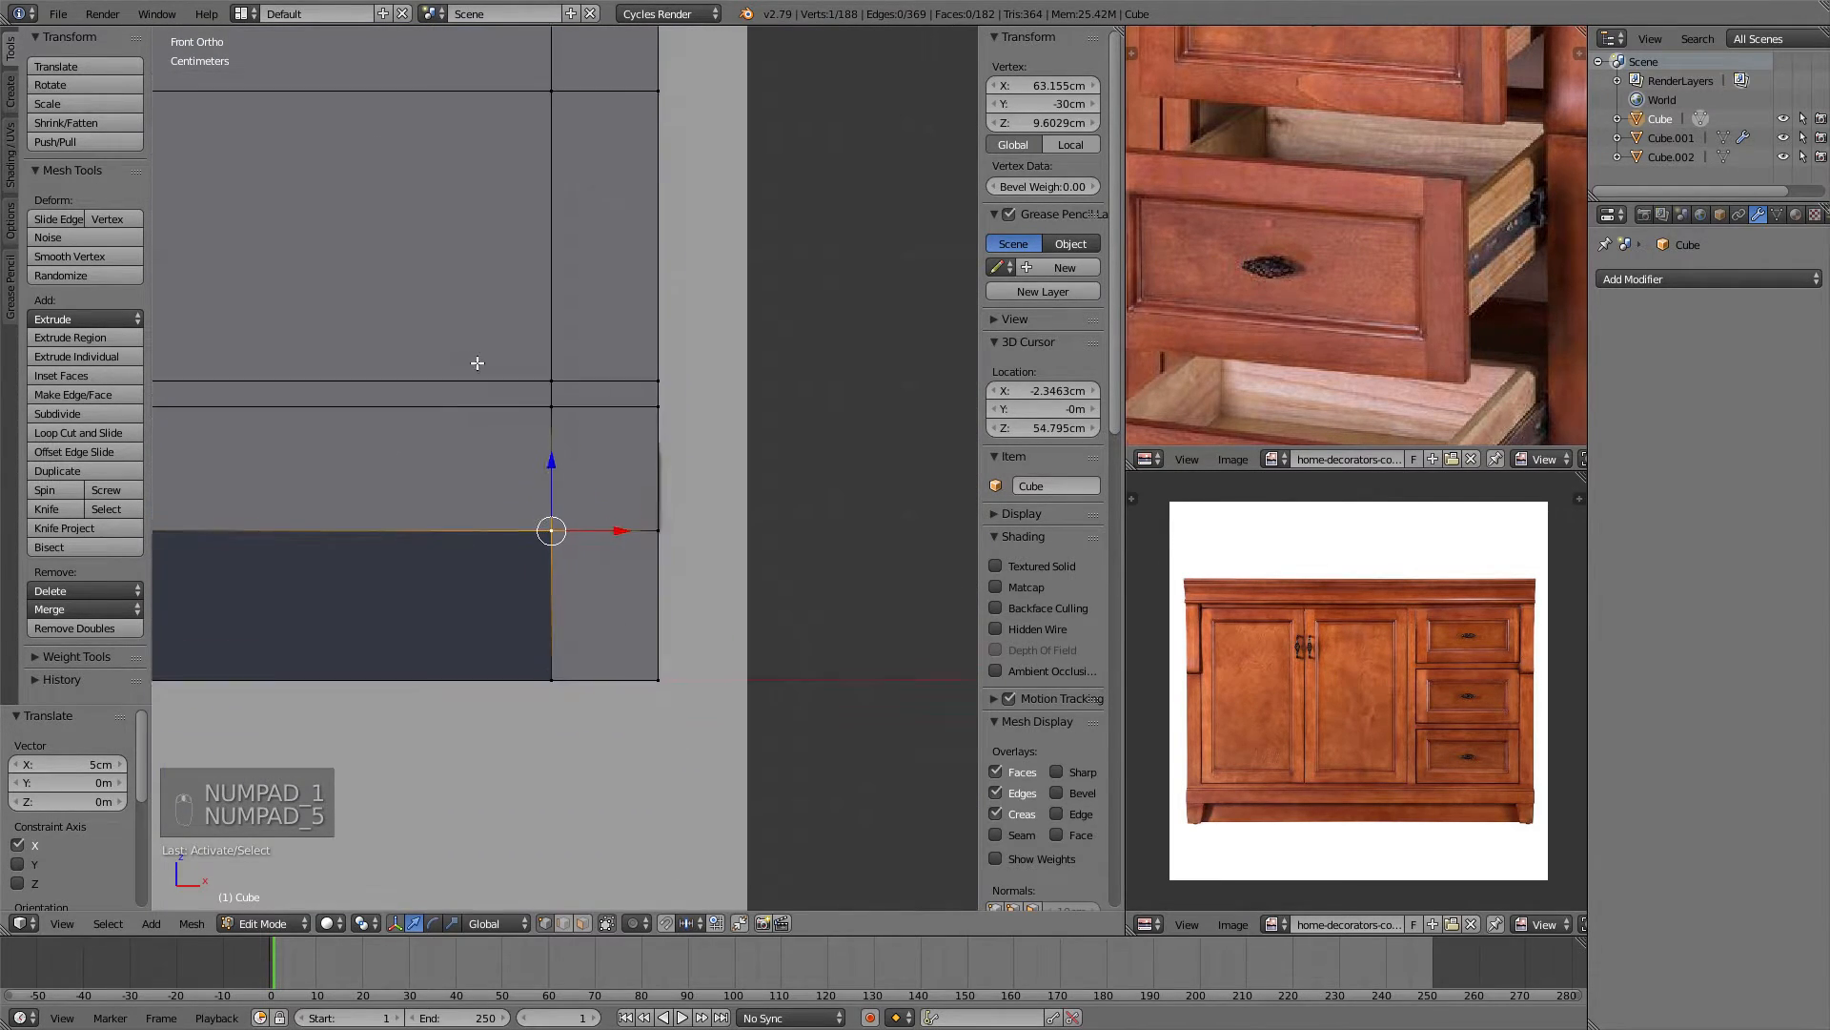
key(g)
key(x)
text(-(0.05)
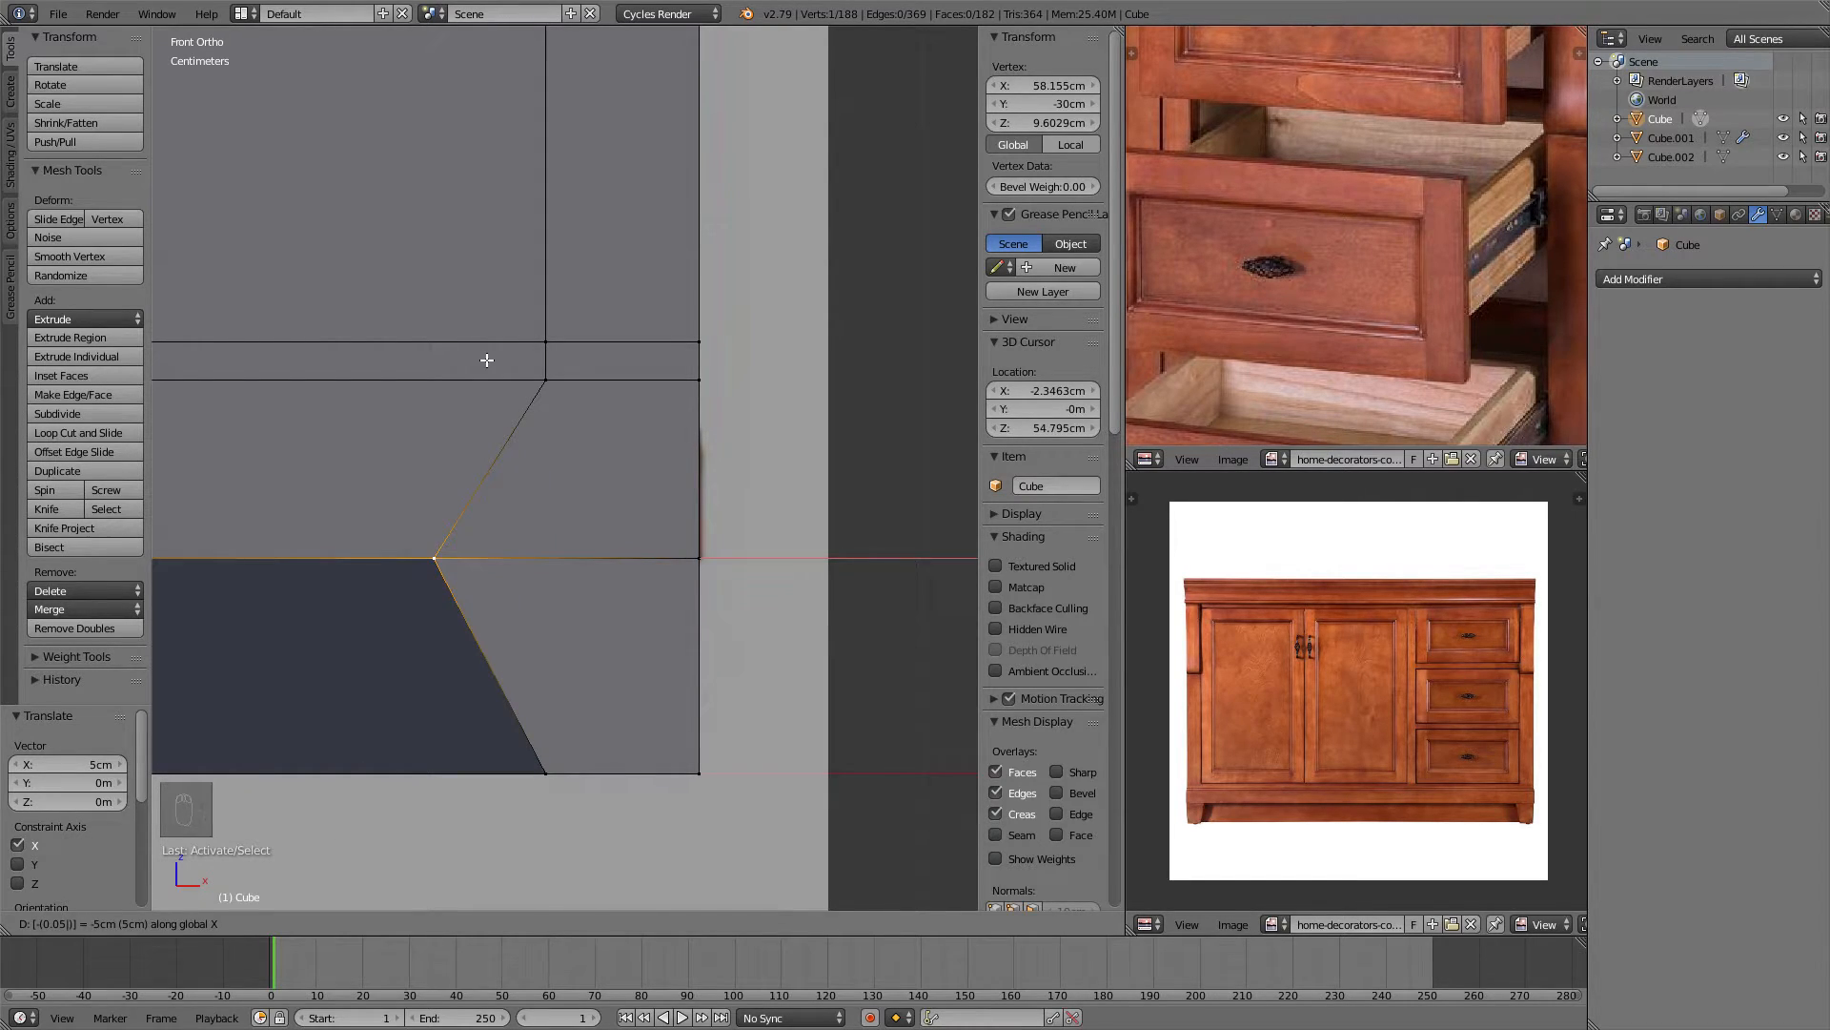
key(Return)
Extrude the right foot's moved vertex about 2.15 cm backward along Y.
shift+middle_drag(484, 360, 677, 271)
key(z)
key(z)
key(KP_Decimal)
right_click(553, 589)
middle_drag(616, 492, 576, 497)
right_click(577, 482)
key(KP_5)
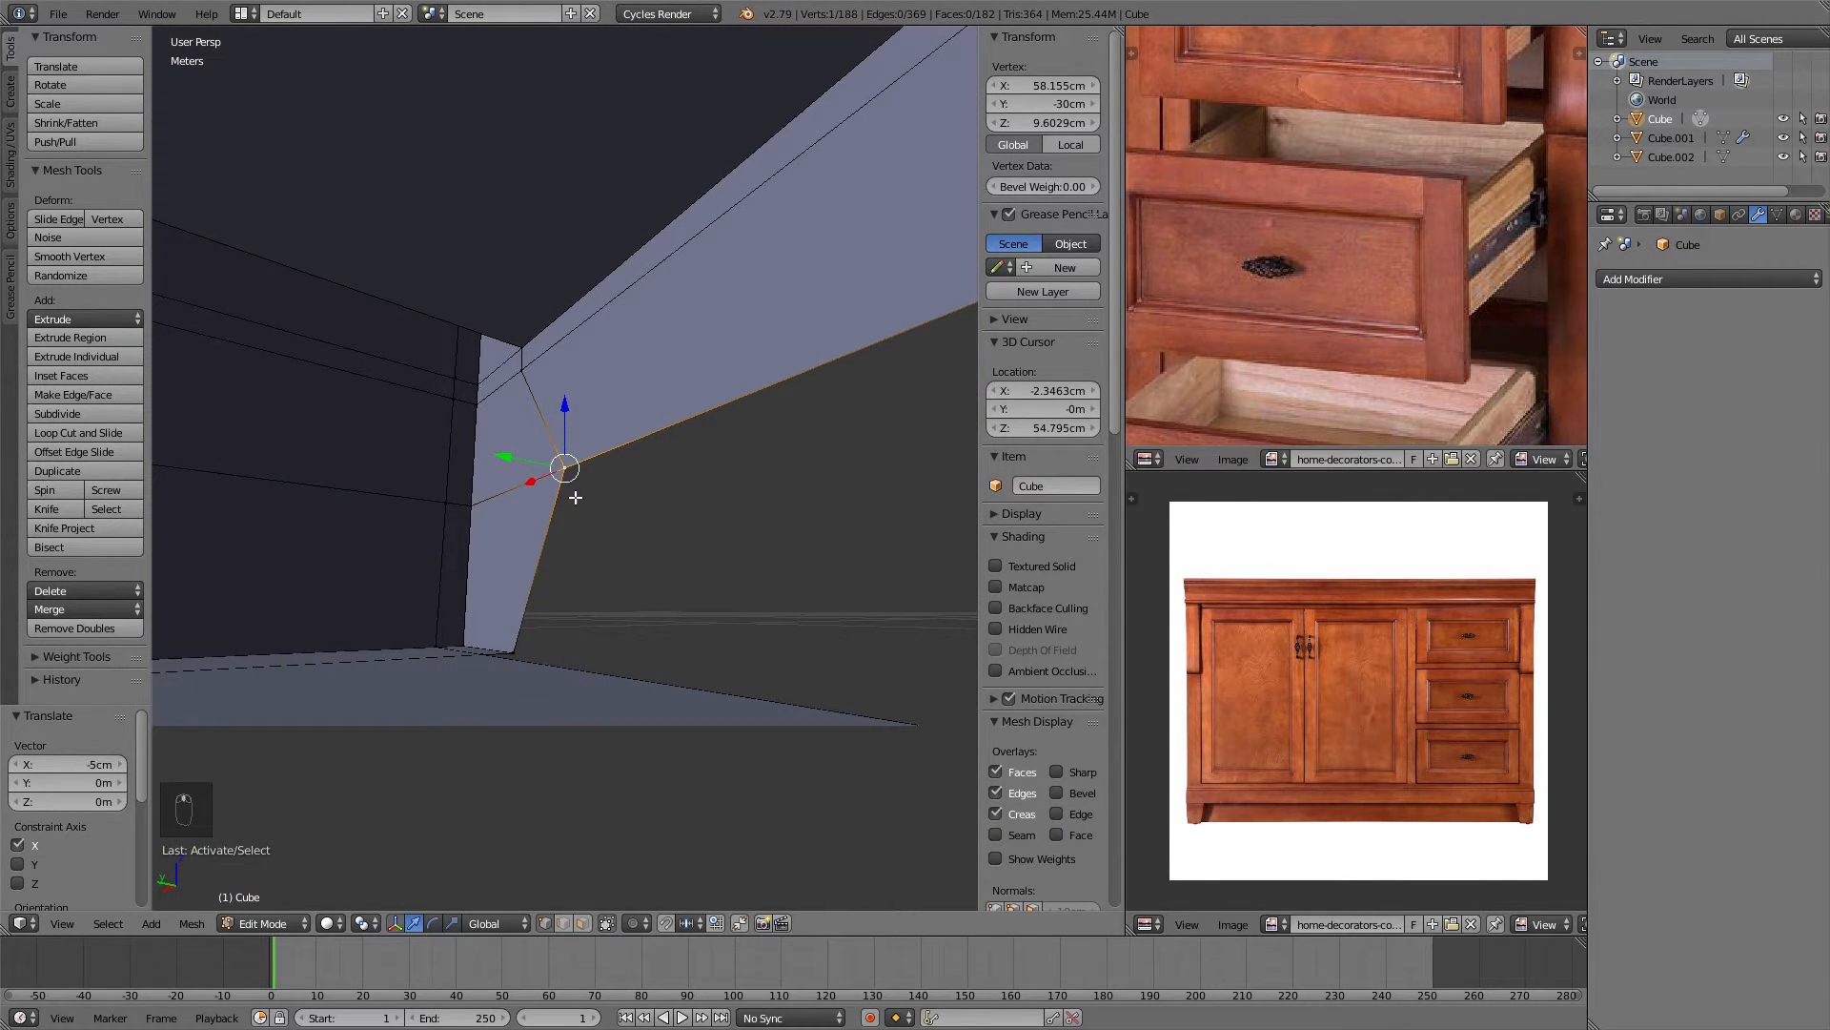
middle_drag(666, 445, 582, 581)
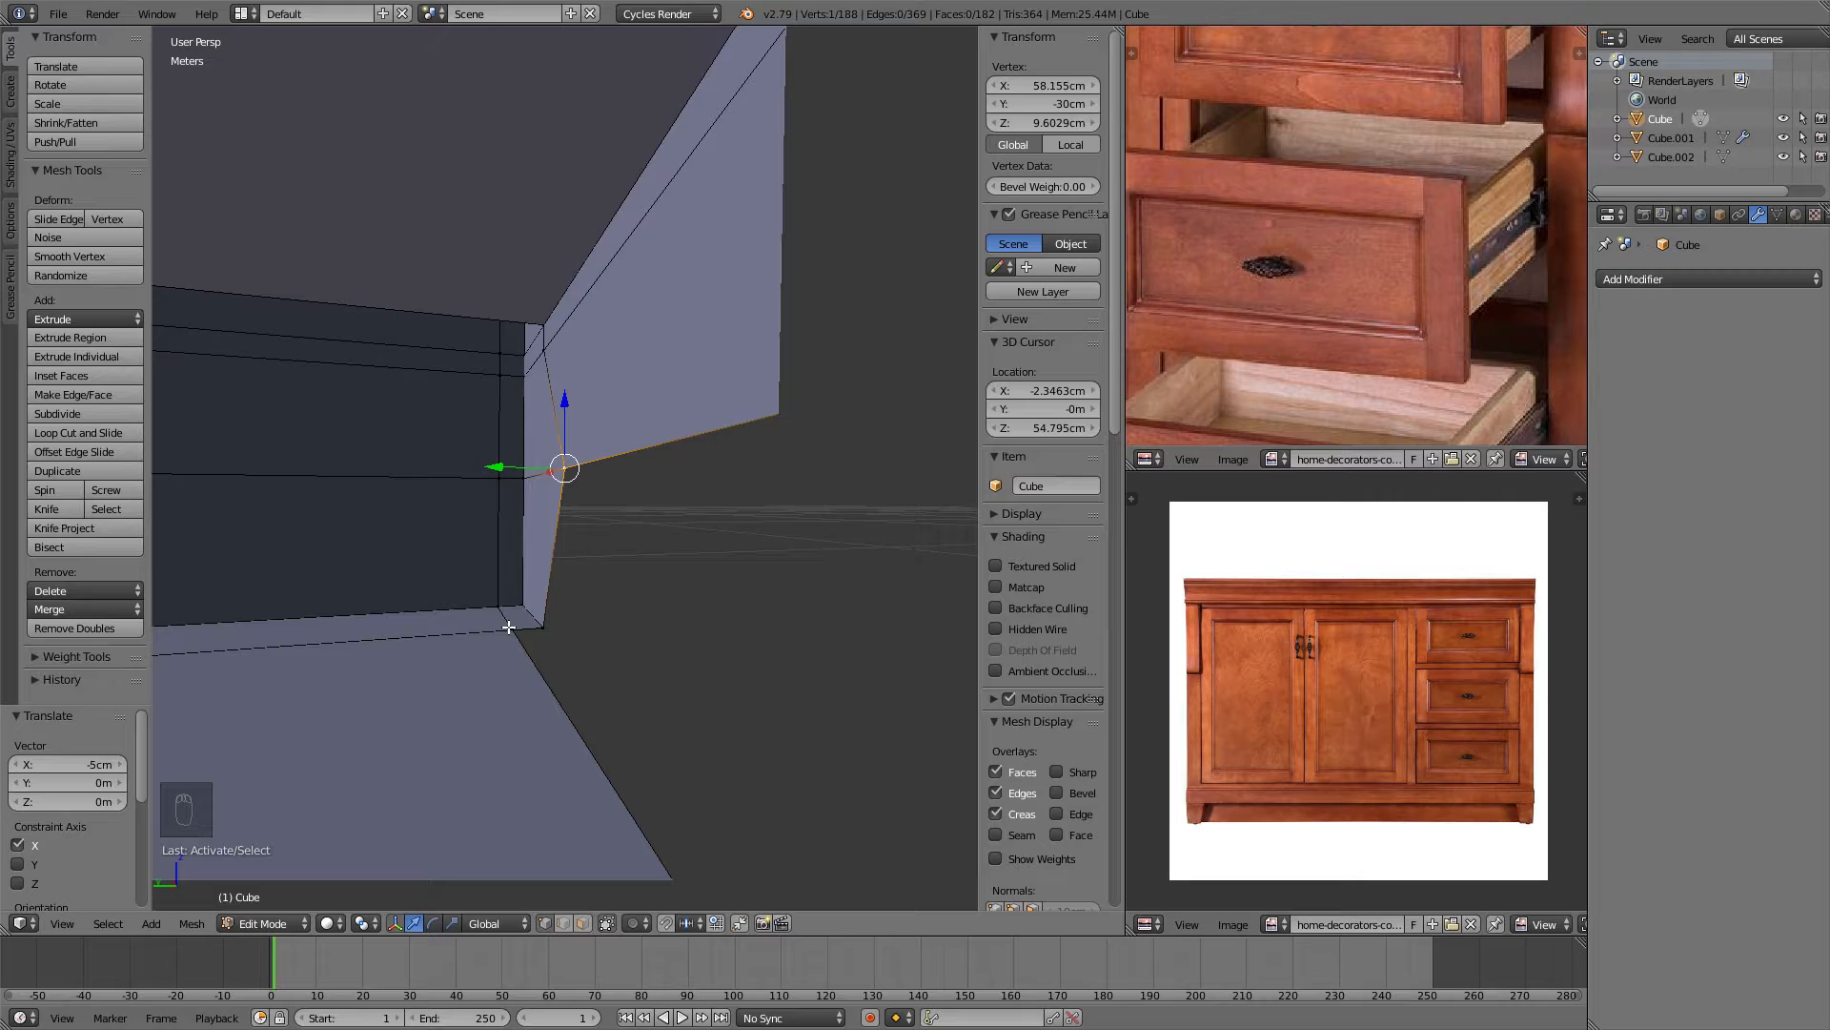
key(e)
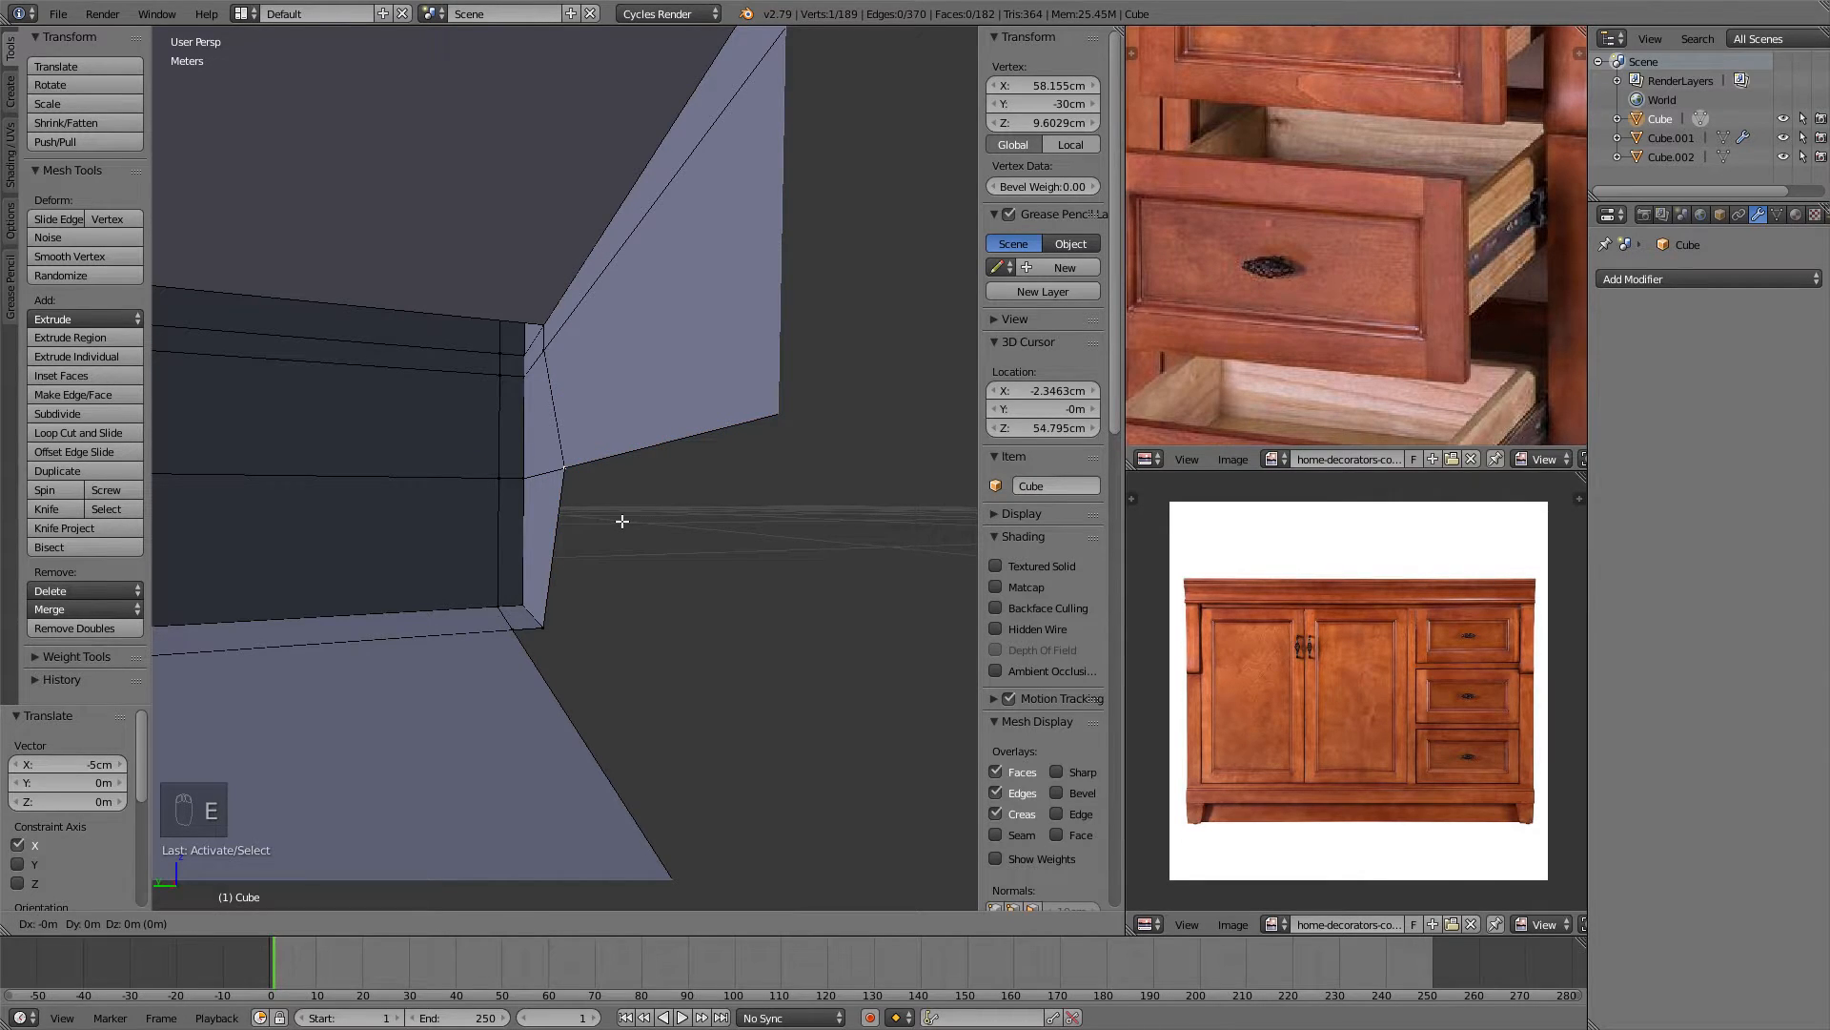
key(y)
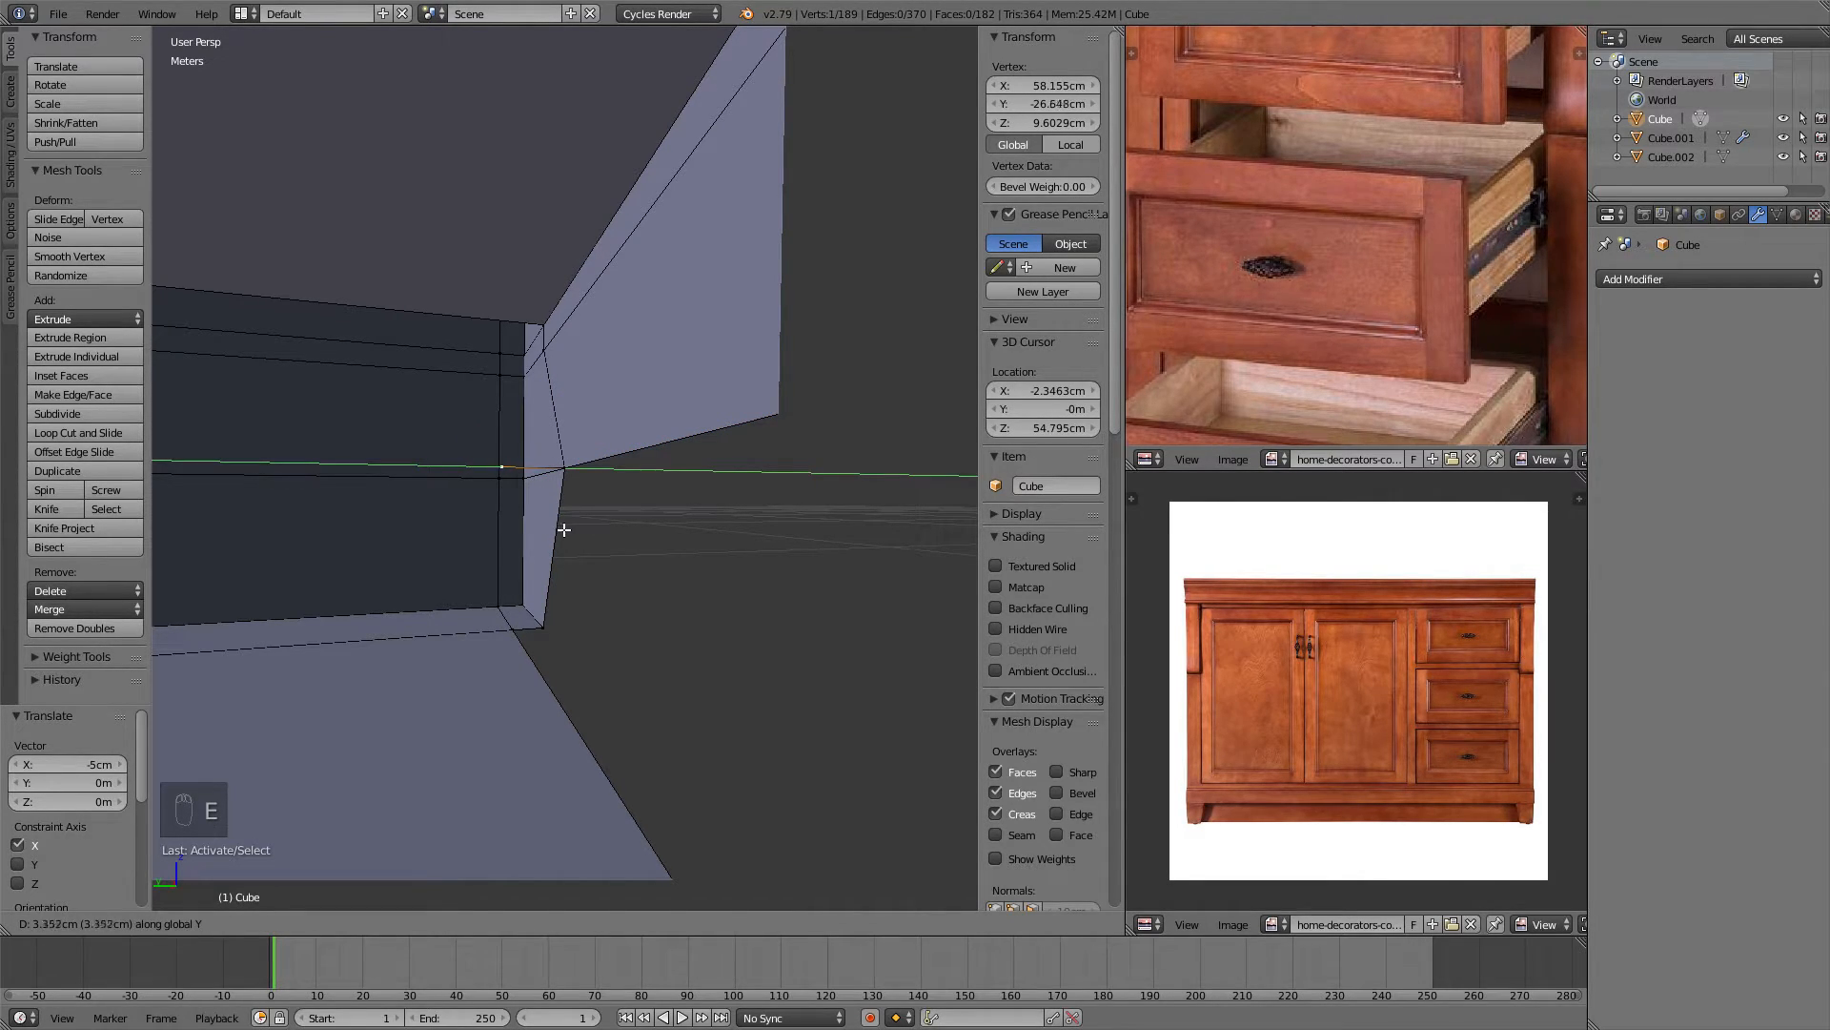
click(525, 436)
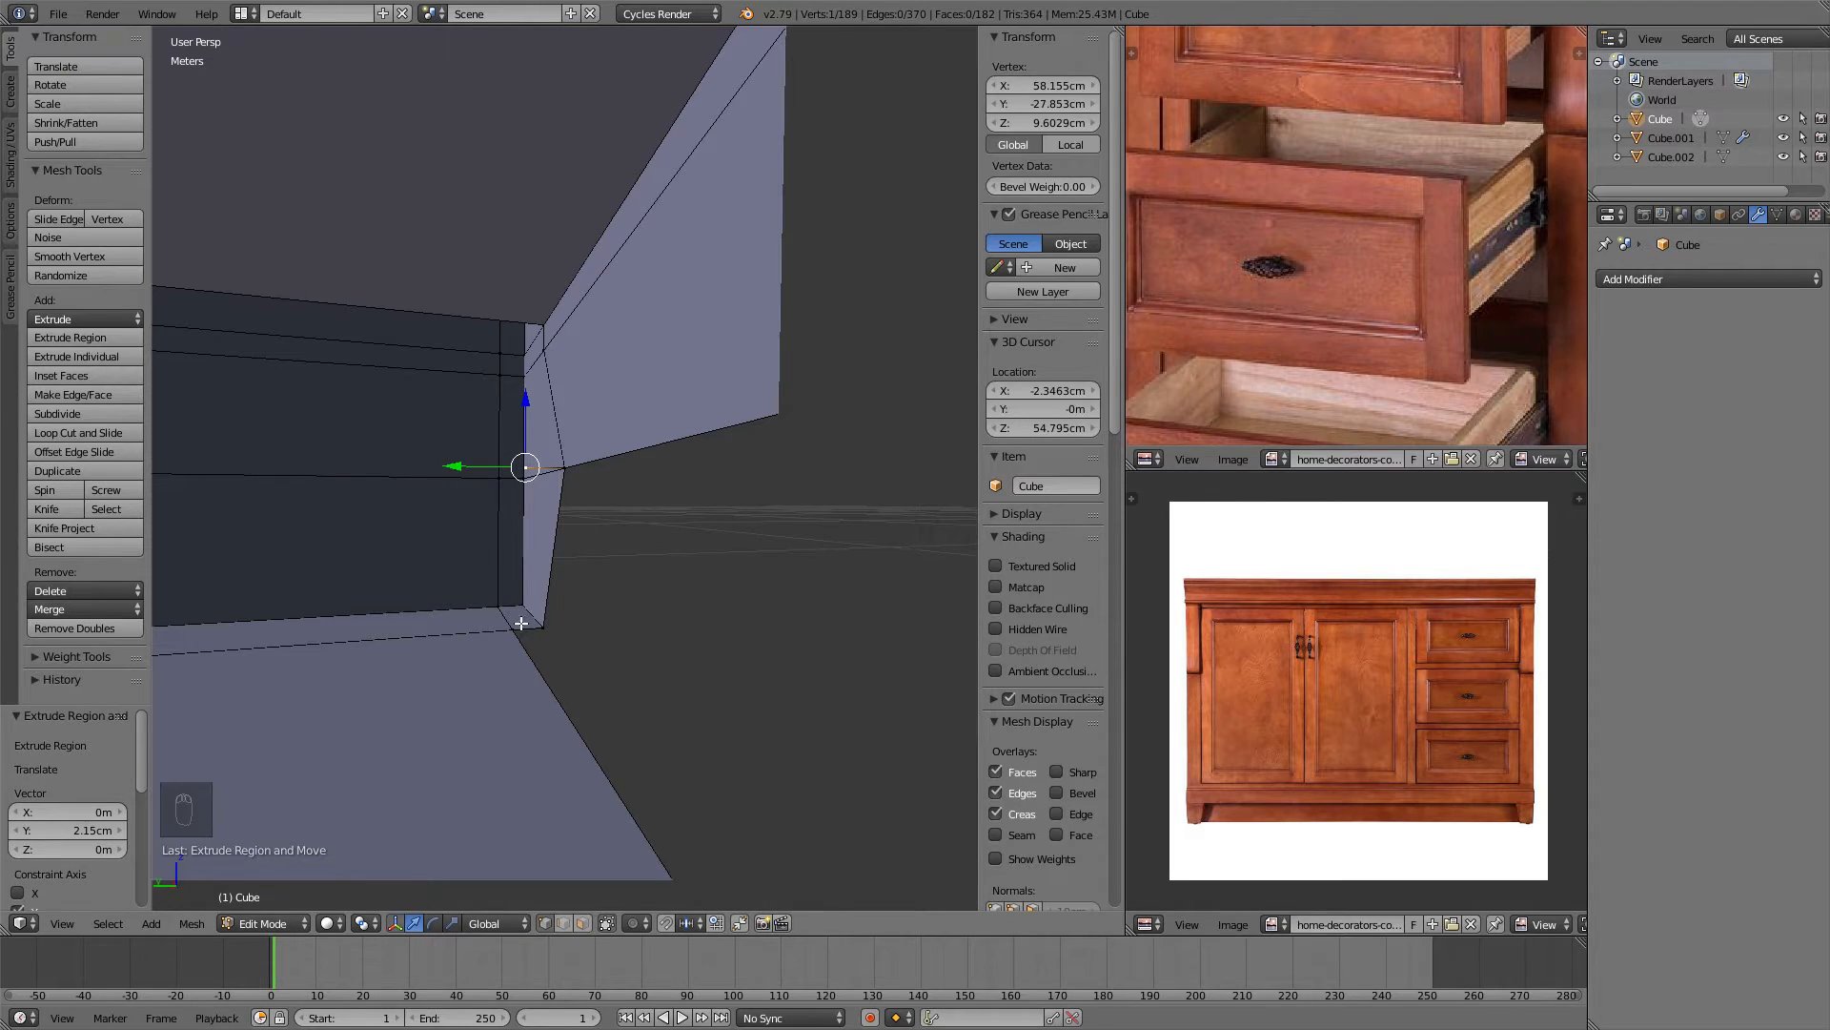
Copy the Y position of -28.077 cm from the right foot's inner bottom vertex to the extruded upper vertex.
middle_drag(522, 623, 535, 572)
middle_drag(600, 366, 629, 409)
middle_drag(514, 427, 503, 604)
right_click(486, 673)
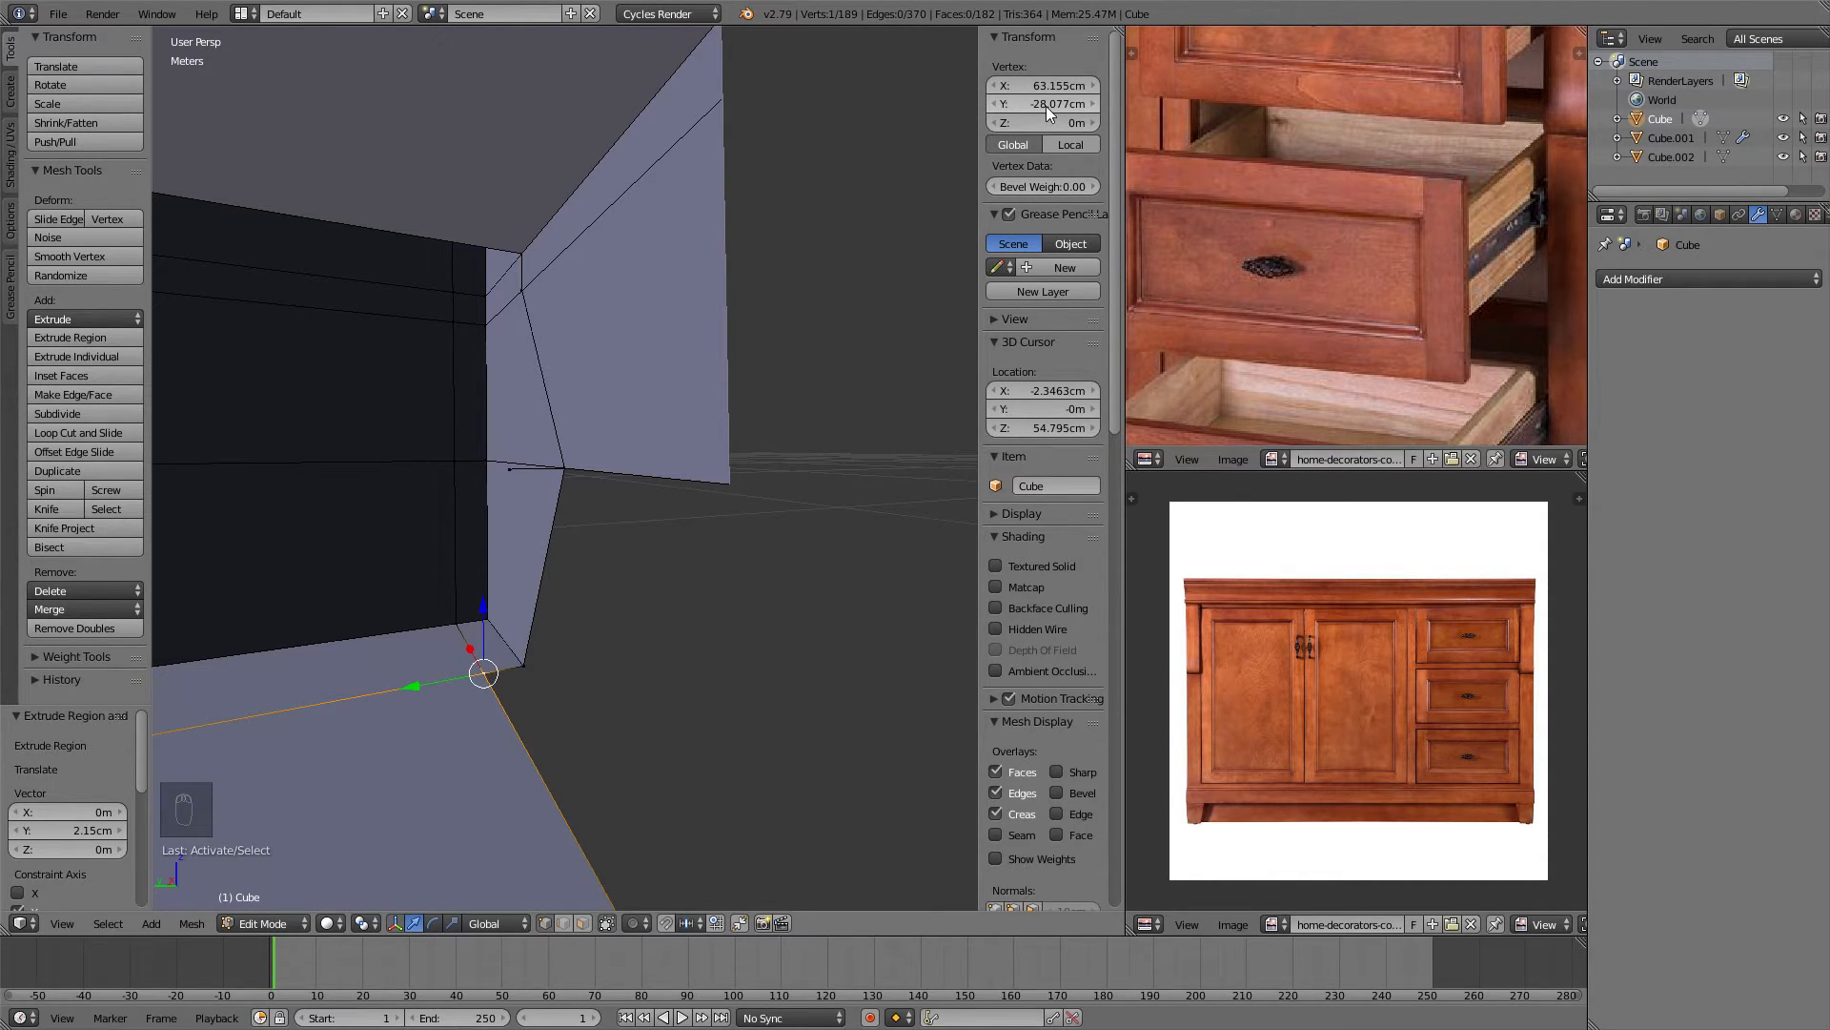
key(ctrl+c)
right_click(508, 473)
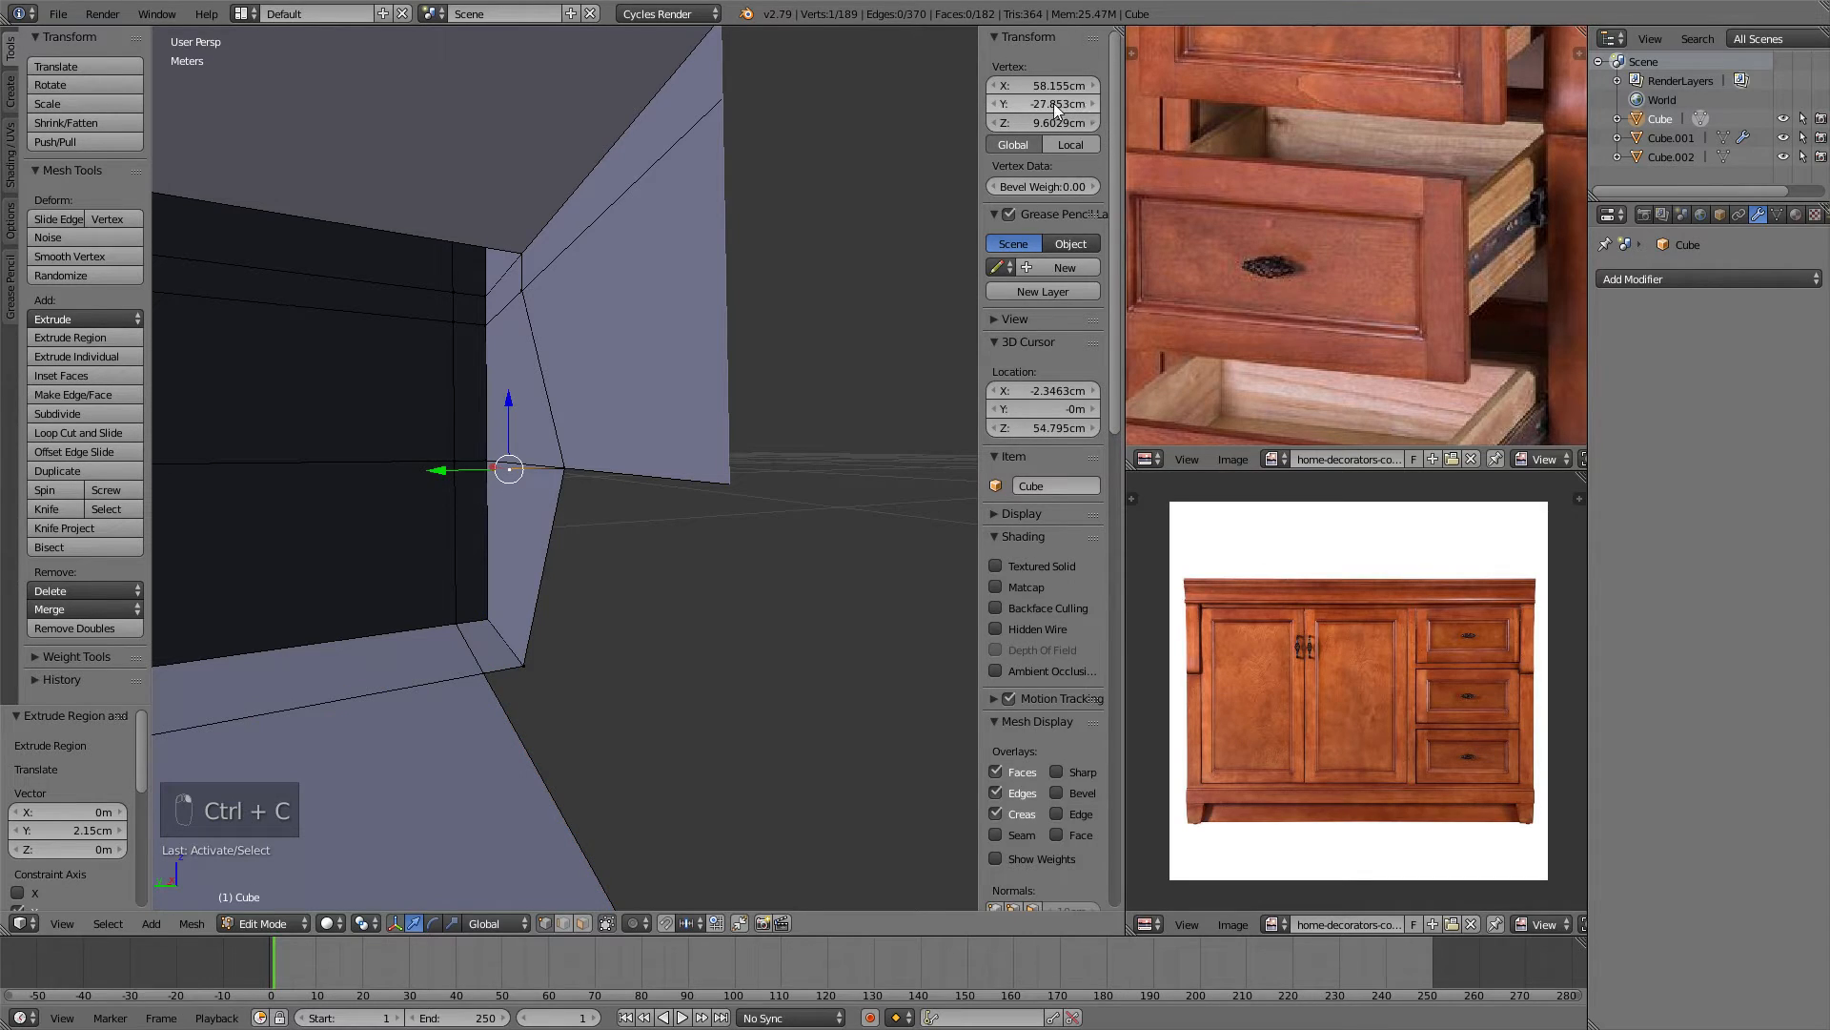
key(ctrl+v)
Fill the slanted inner side of the right foot with a face between its front and back vertices.
middle_drag(585, 462, 629, 453)
shift+right_click(615, 598)
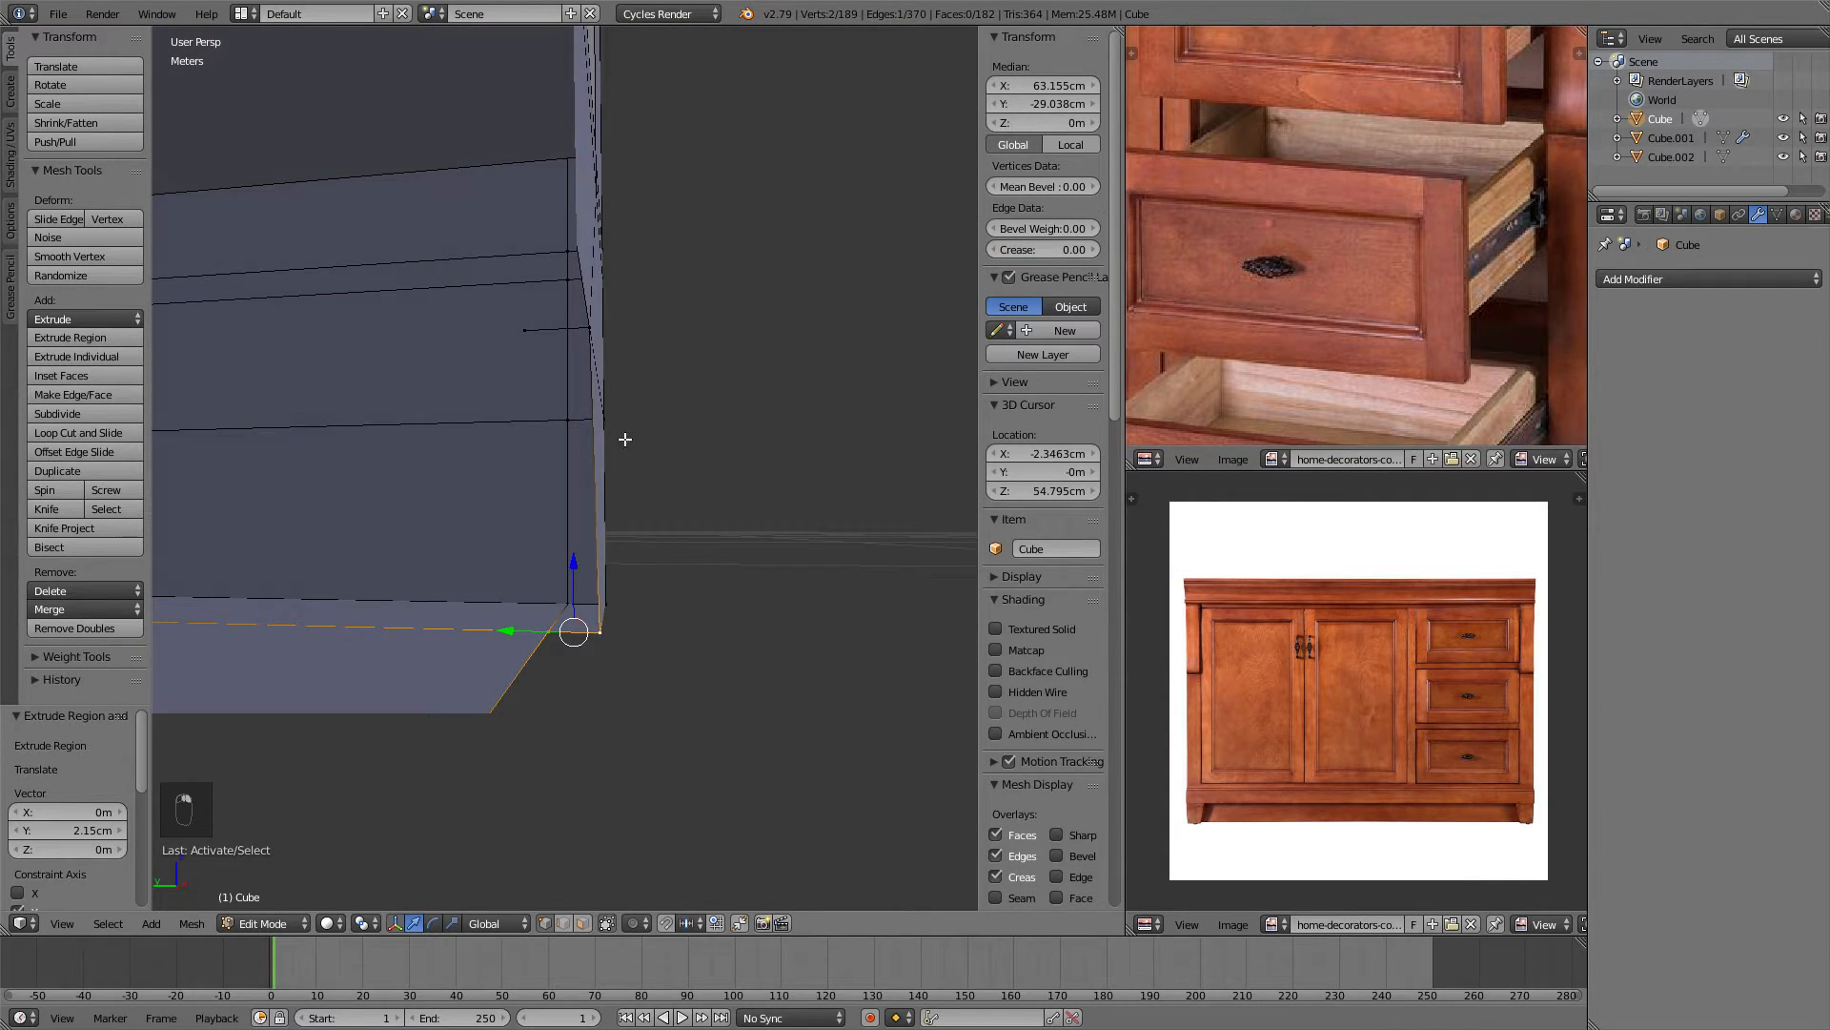
shift+right_click(531, 332)
middle_drag(531, 332, 588, 368)
key(f)
Extrude the base opening's remaining upper front edge backward along Y and set its Y position to -28.077 cm.
right_click(544, 329)
shift+right_click(343, 303)
scroll(588, 368, up, 2)
shift+right_click(465, 221)
middle_drag(710, 320, 567, 327)
middle_drag(705, 358, 638, 359)
key(e)
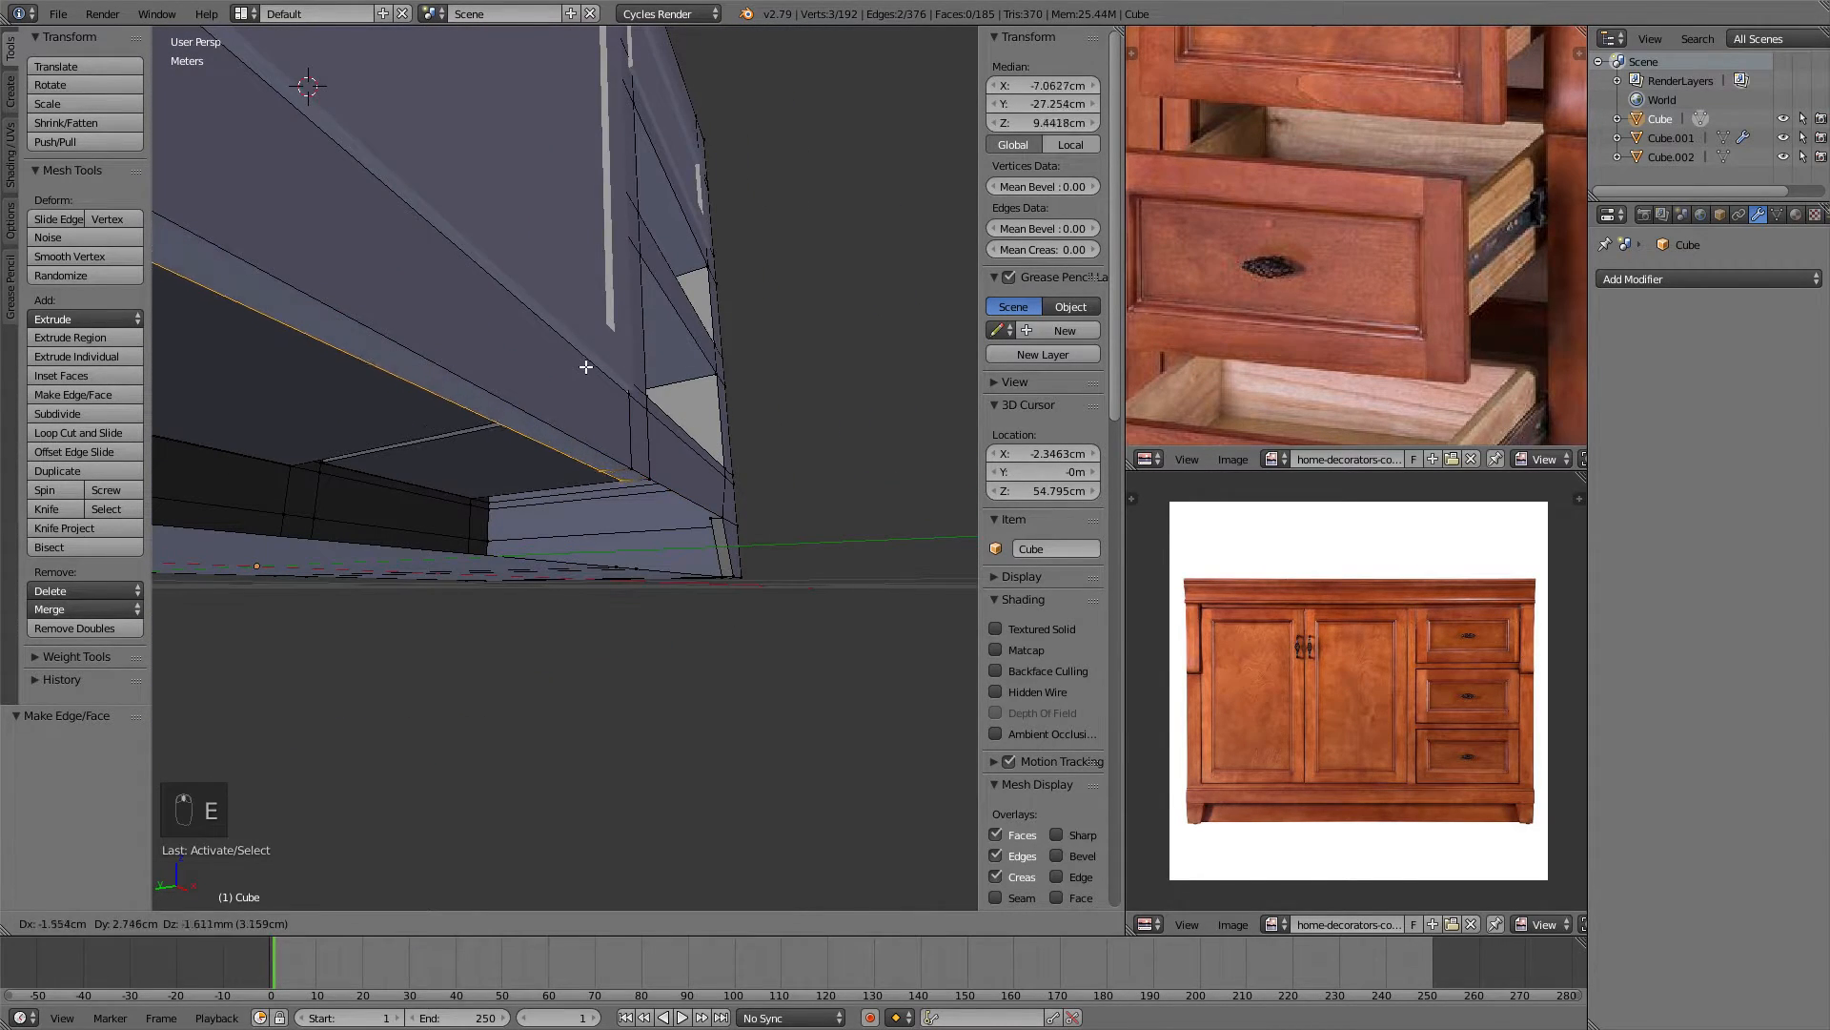
click(598, 367)
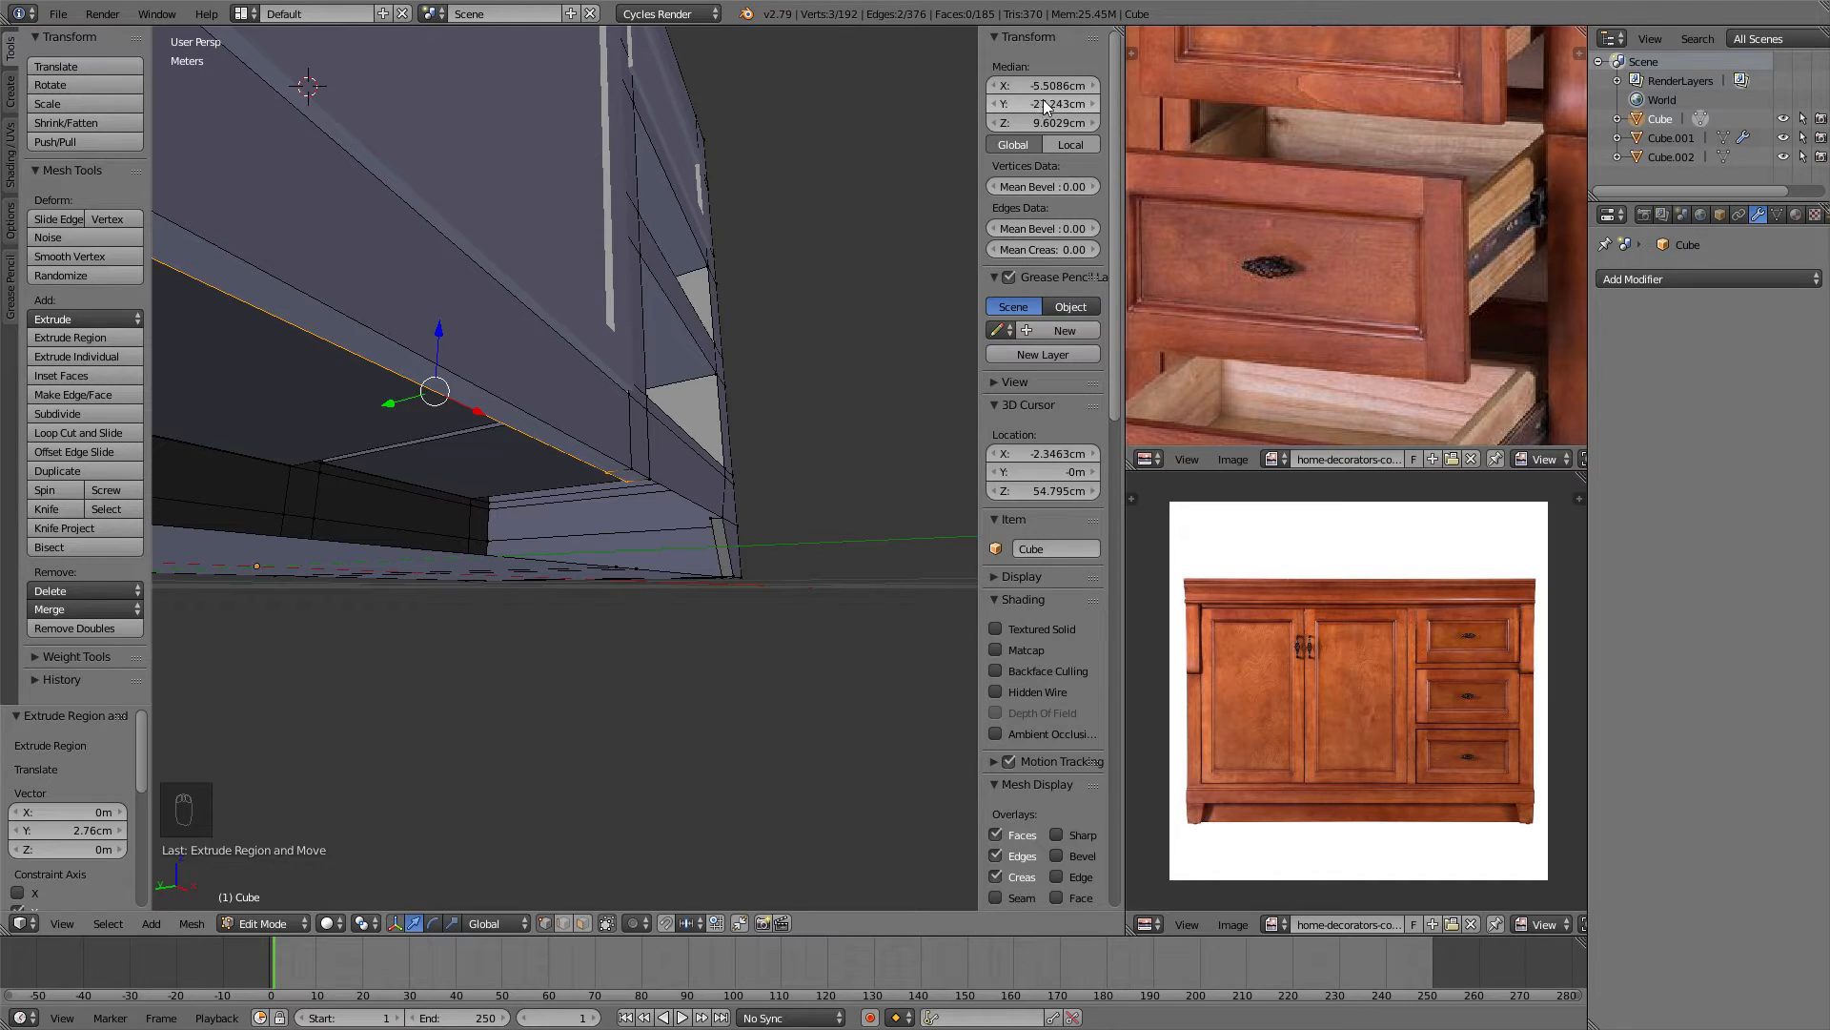
key(ctrl+v)
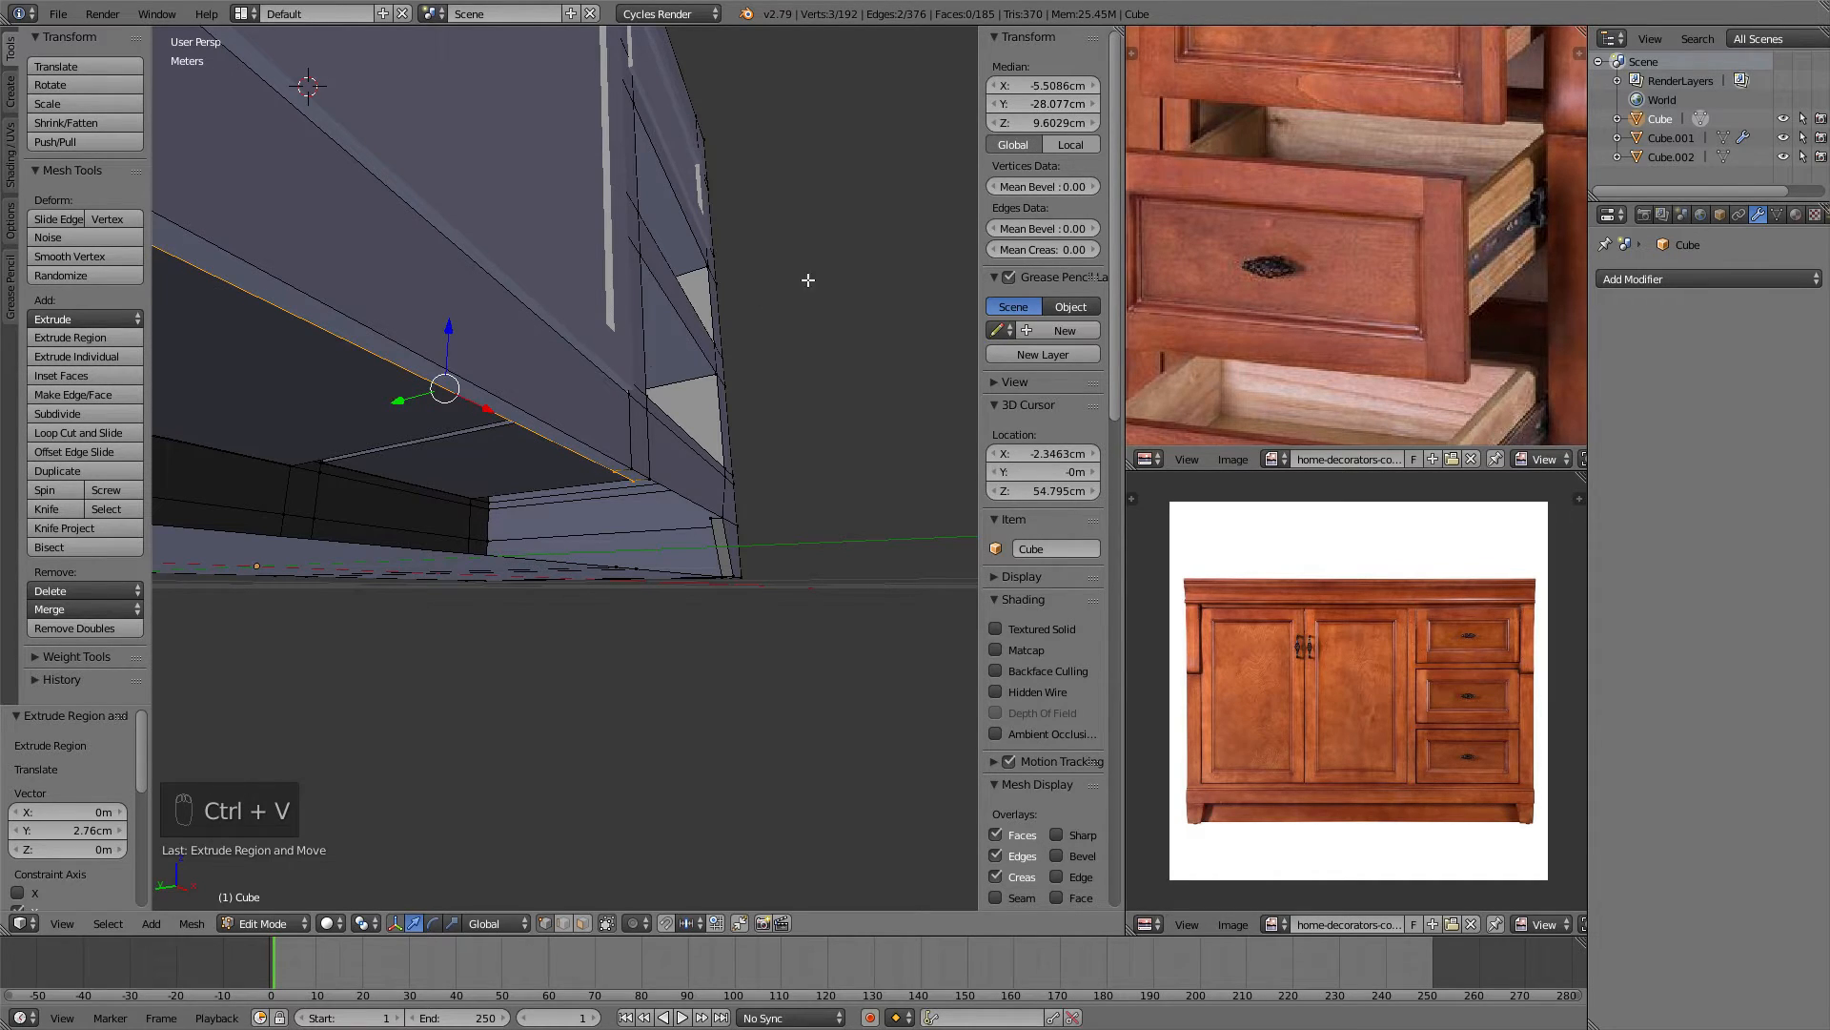
Fill the narrow underside gap between the extruded upper edge and the right foot with a face.
middle_drag(515, 407, 546, 390)
middle_drag(485, 266, 538, 368)
right_click(348, 317)
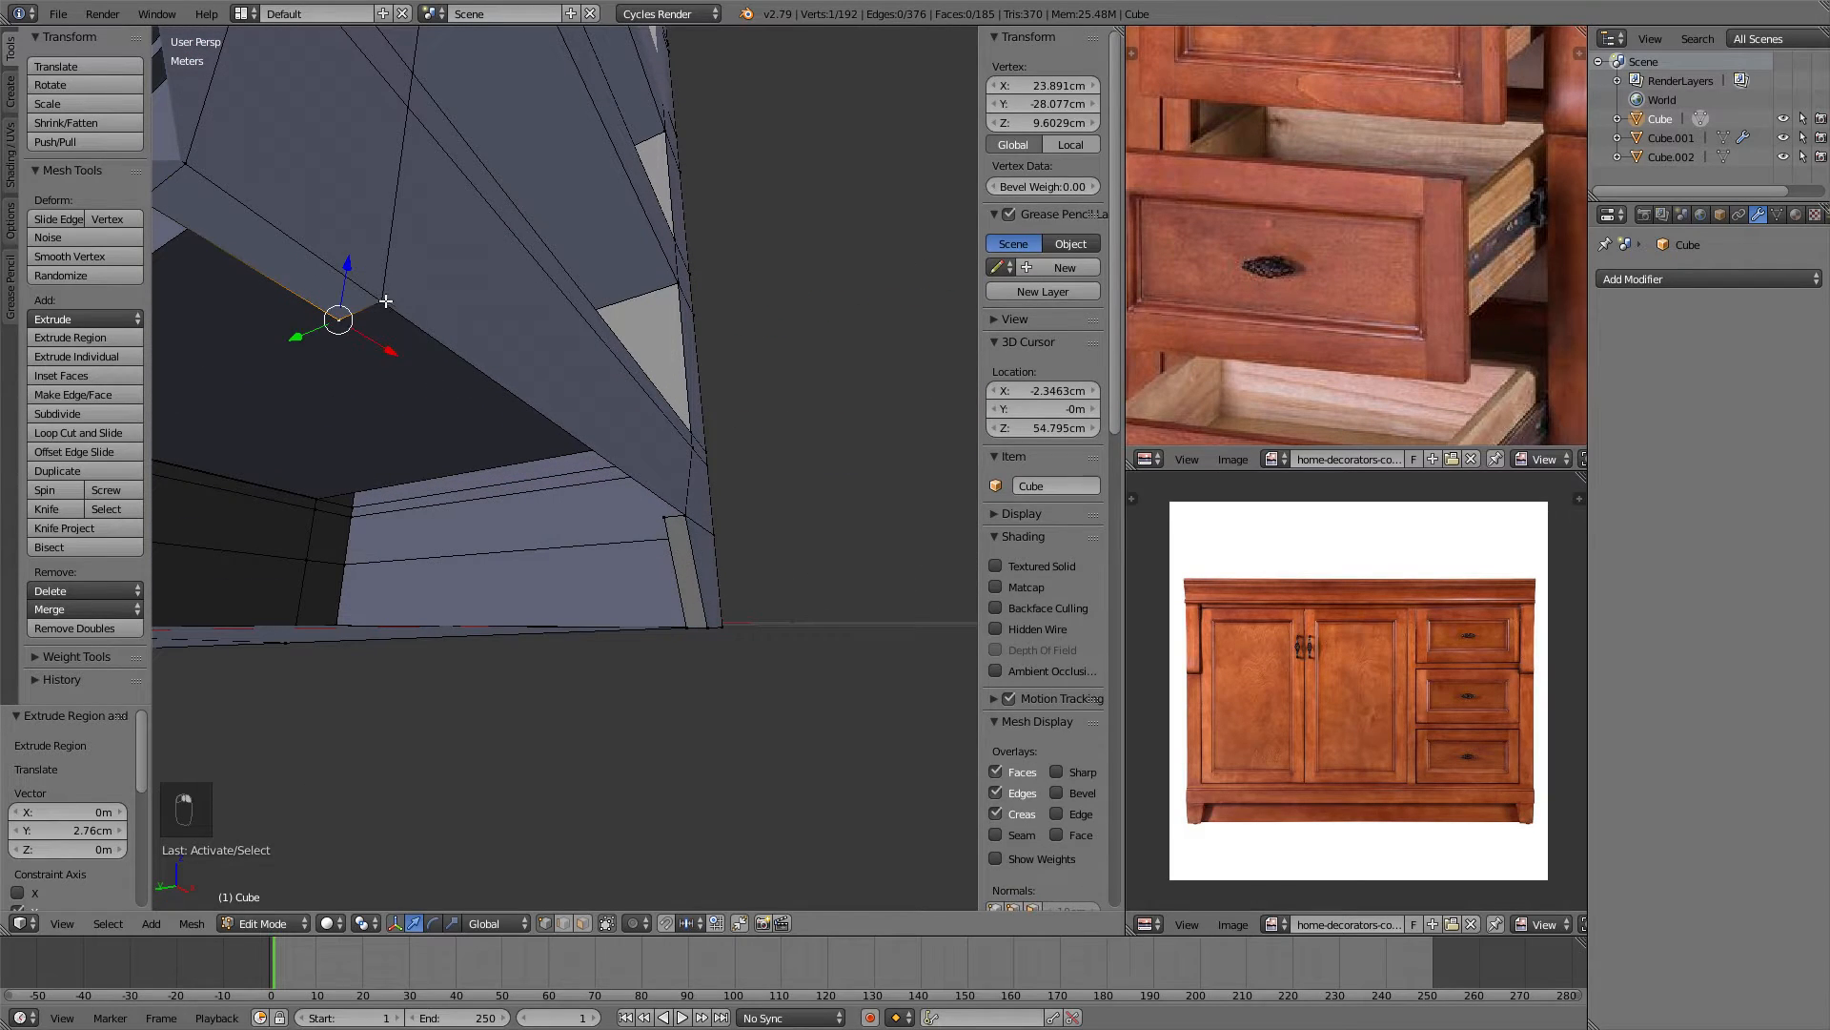
shift+right_click(688, 515)
shift+right_click(660, 522)
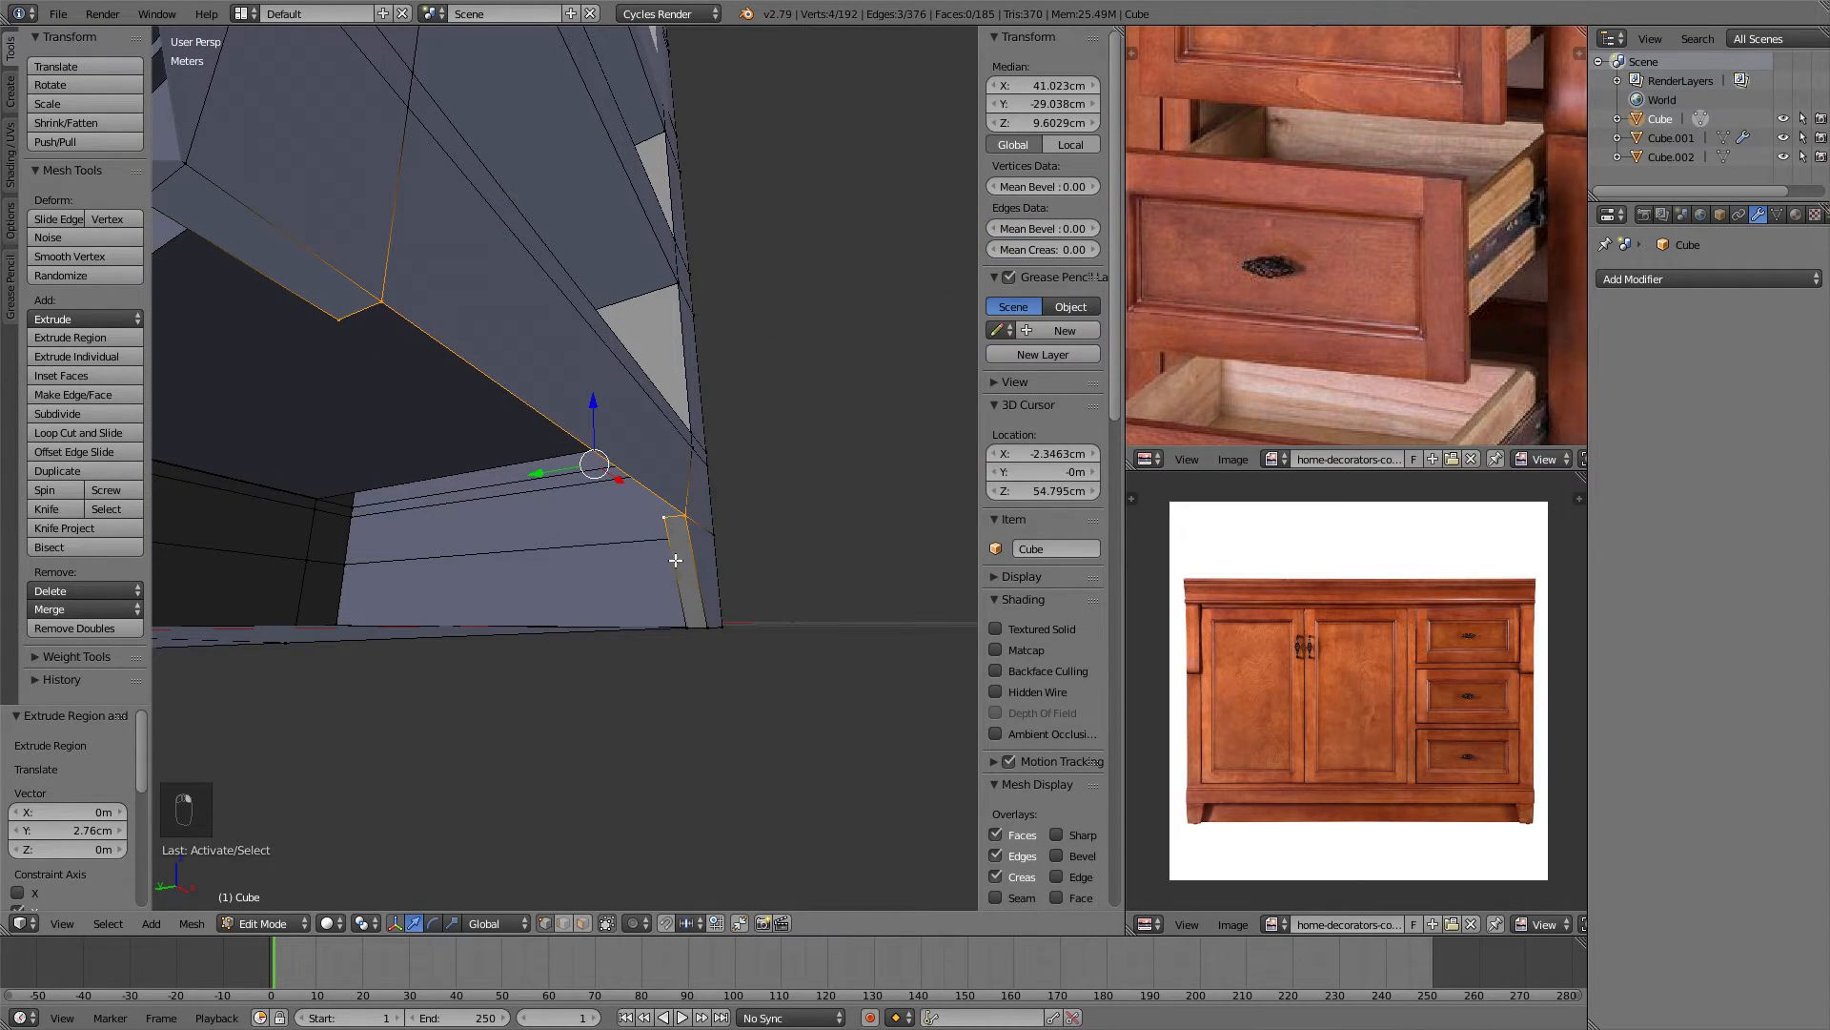
key(f)
Fill the slanted inner side of the left foot with a face.
middle_drag(714, 530, 557, 284)
right_click(570, 280)
shift+right_click(496, 464)
key(f)
middle_drag(502, 494, 497, 456)
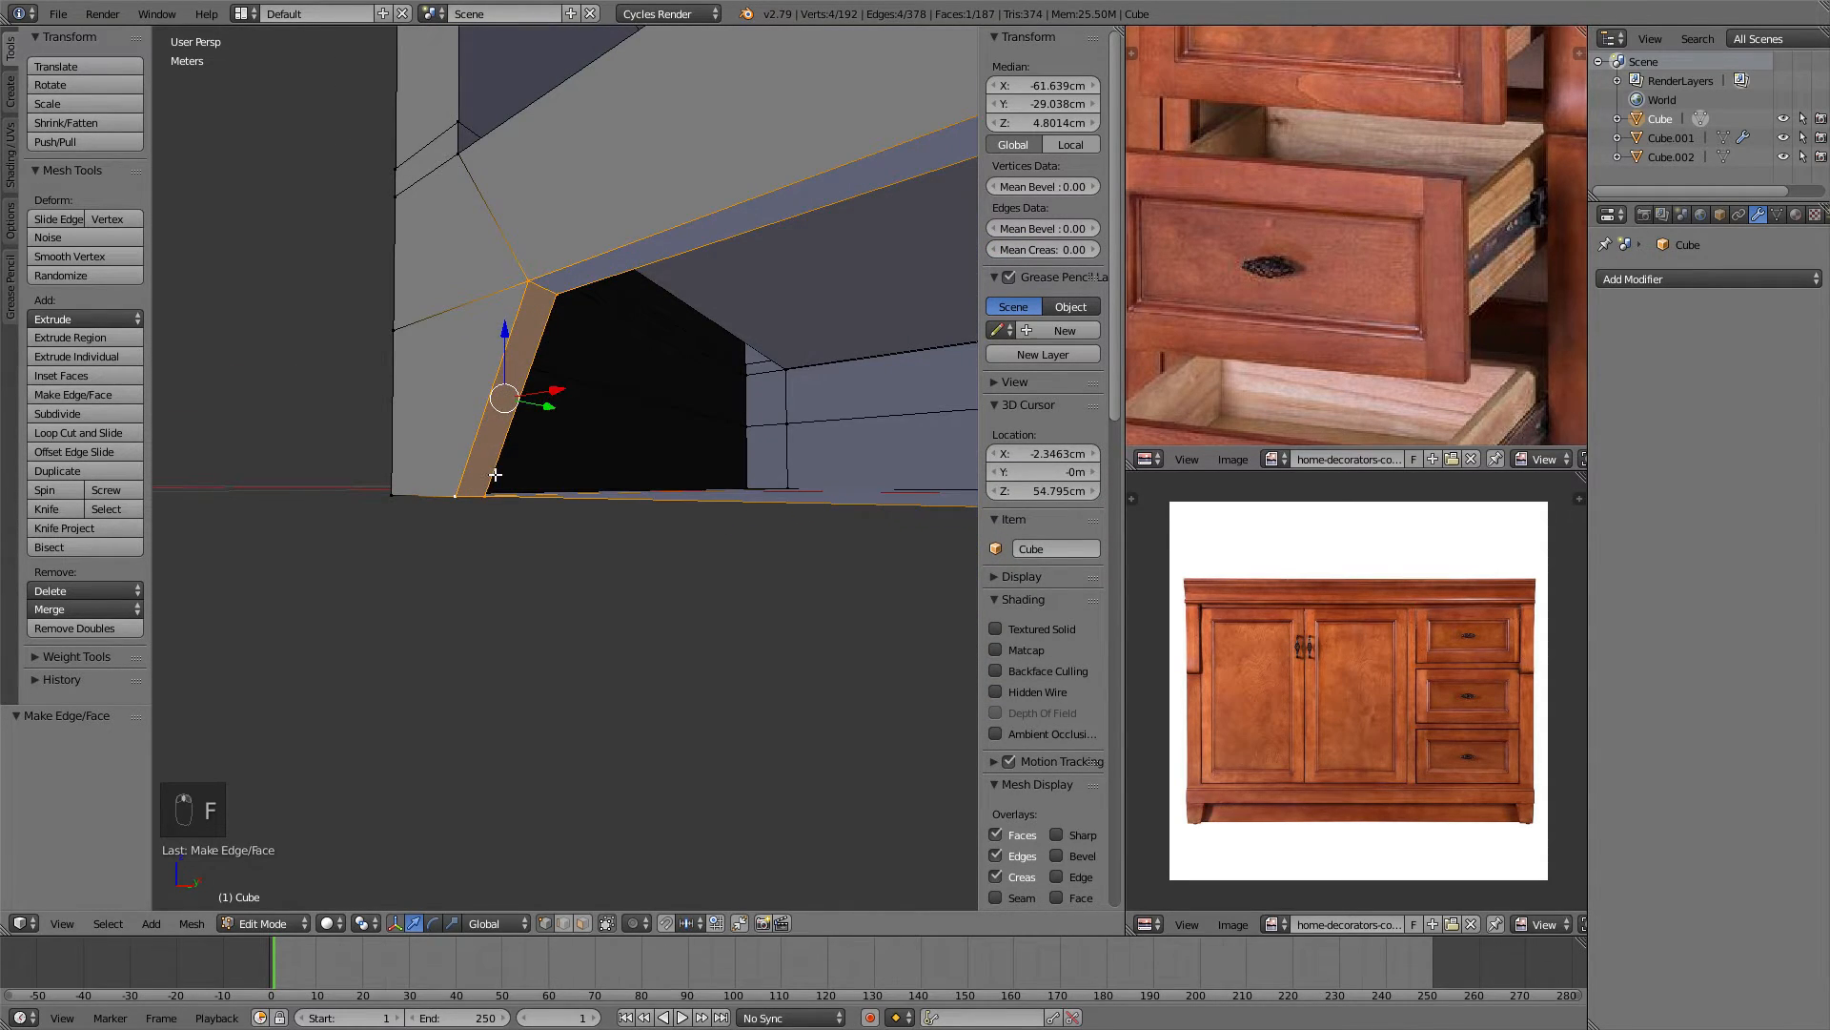
Fill the recessed panel behind the base opening with faces spanning from the left foot to the right foot.
right_click(490, 490)
shift+right_click(558, 288)
middle_drag(728, 404, 525, 277)
shift+right_click(522, 174)
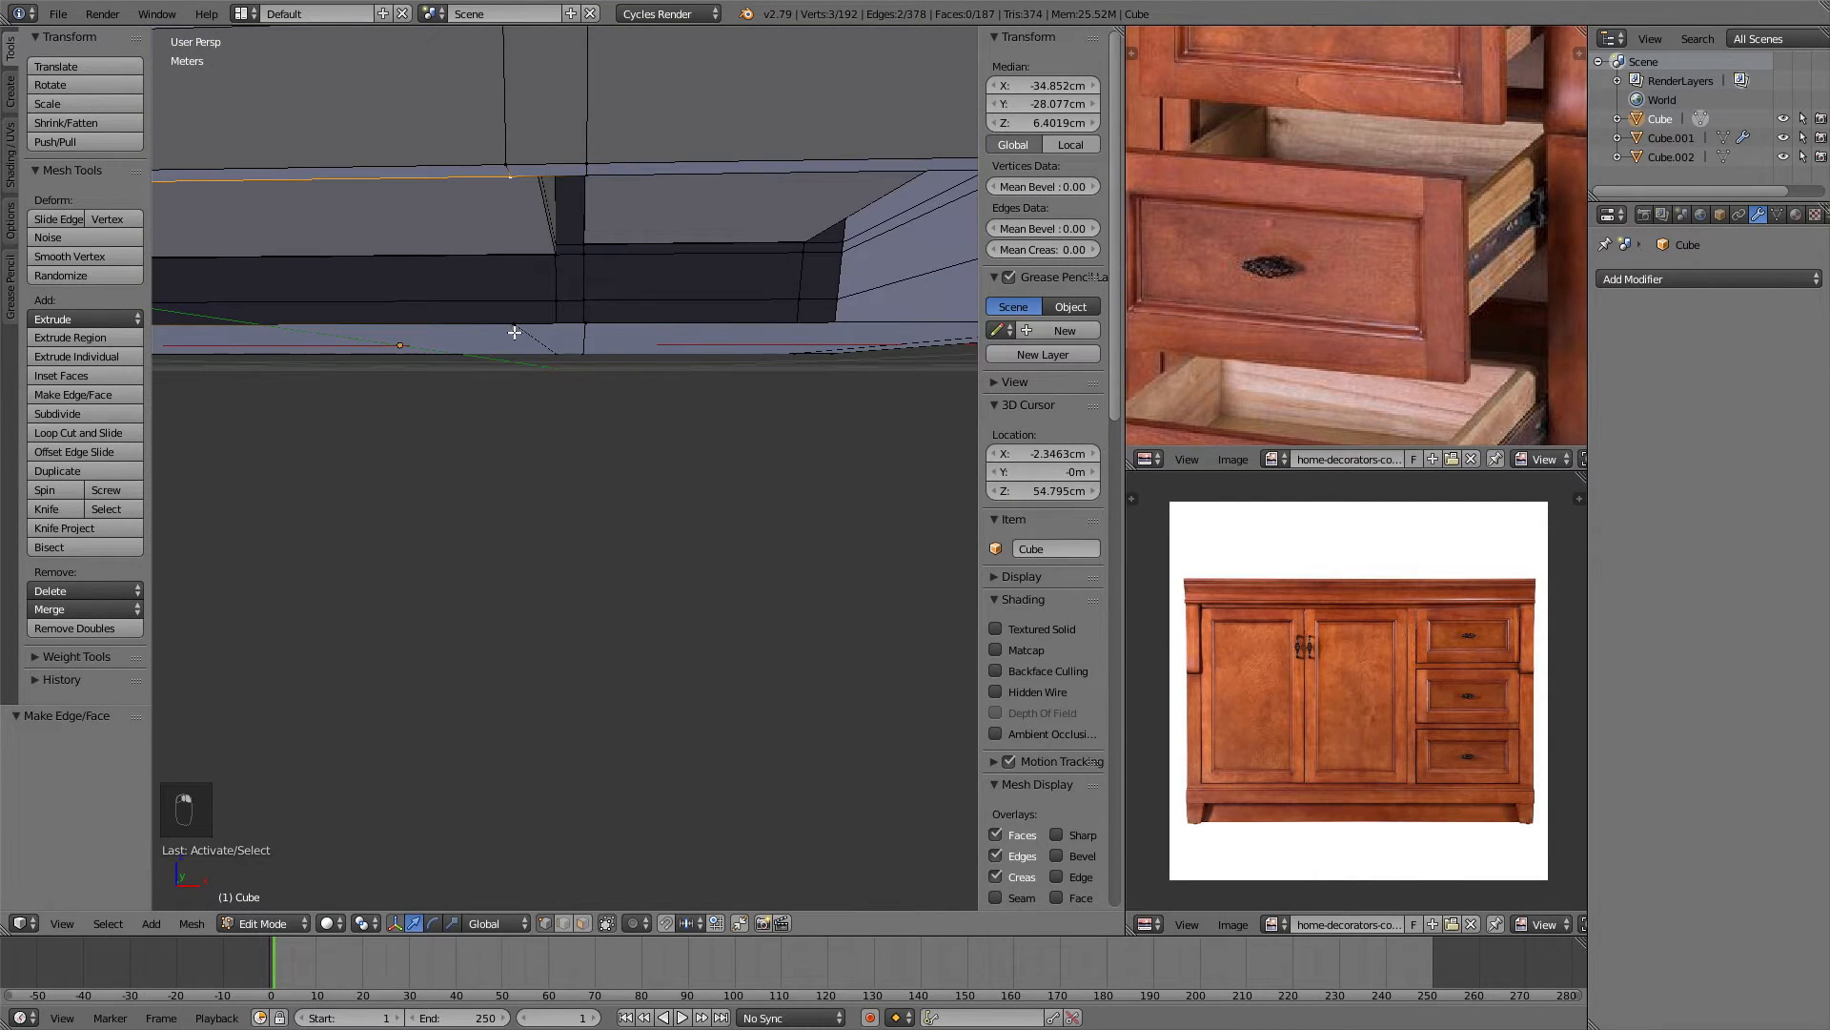
key(f)
right_click(507, 175)
shift+right_click(518, 327)
key(f)
middle_drag(611, 369, 528, 385)
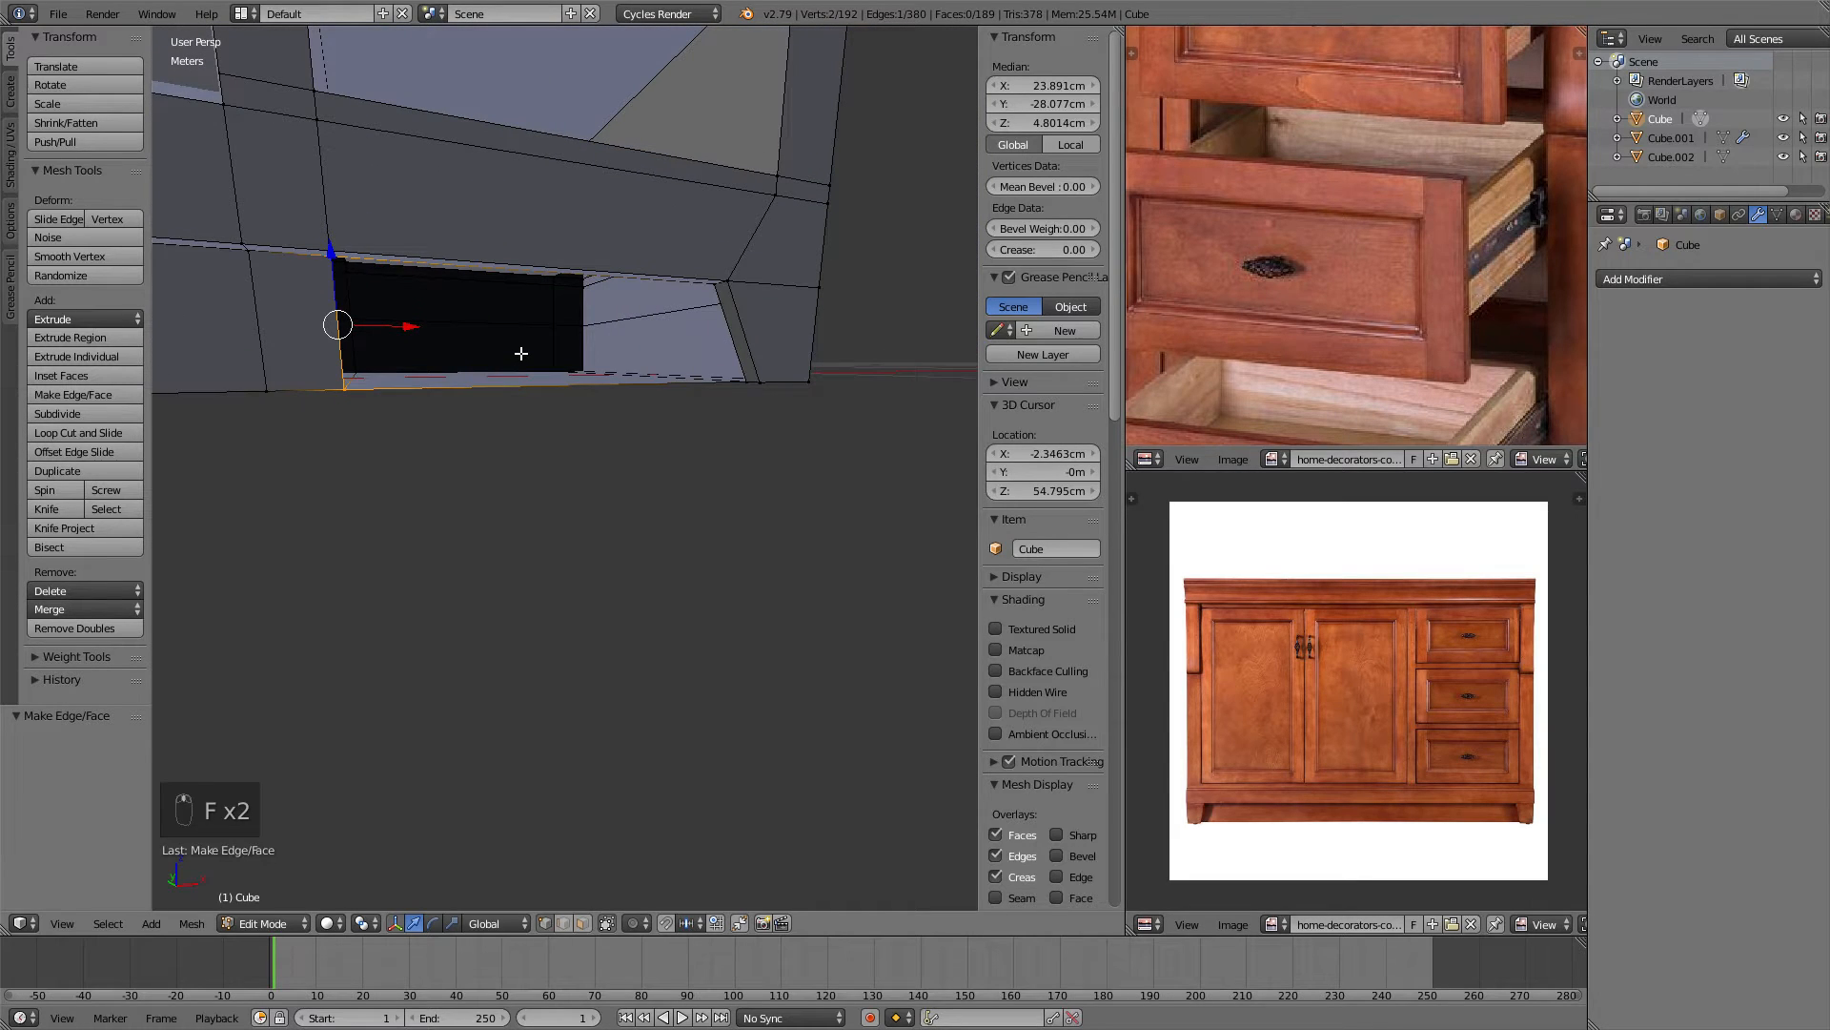
key(f)
key(a)
In wireframe side view, select the vertical vertex column just behind the cabinet front and move it about 2 cm backward along Y.
middle_drag(506, 364, 677, 336)
key(Tab)
key(KP_5)
key(KP_5)
key(z)
key(Tab)
key(KP_1)
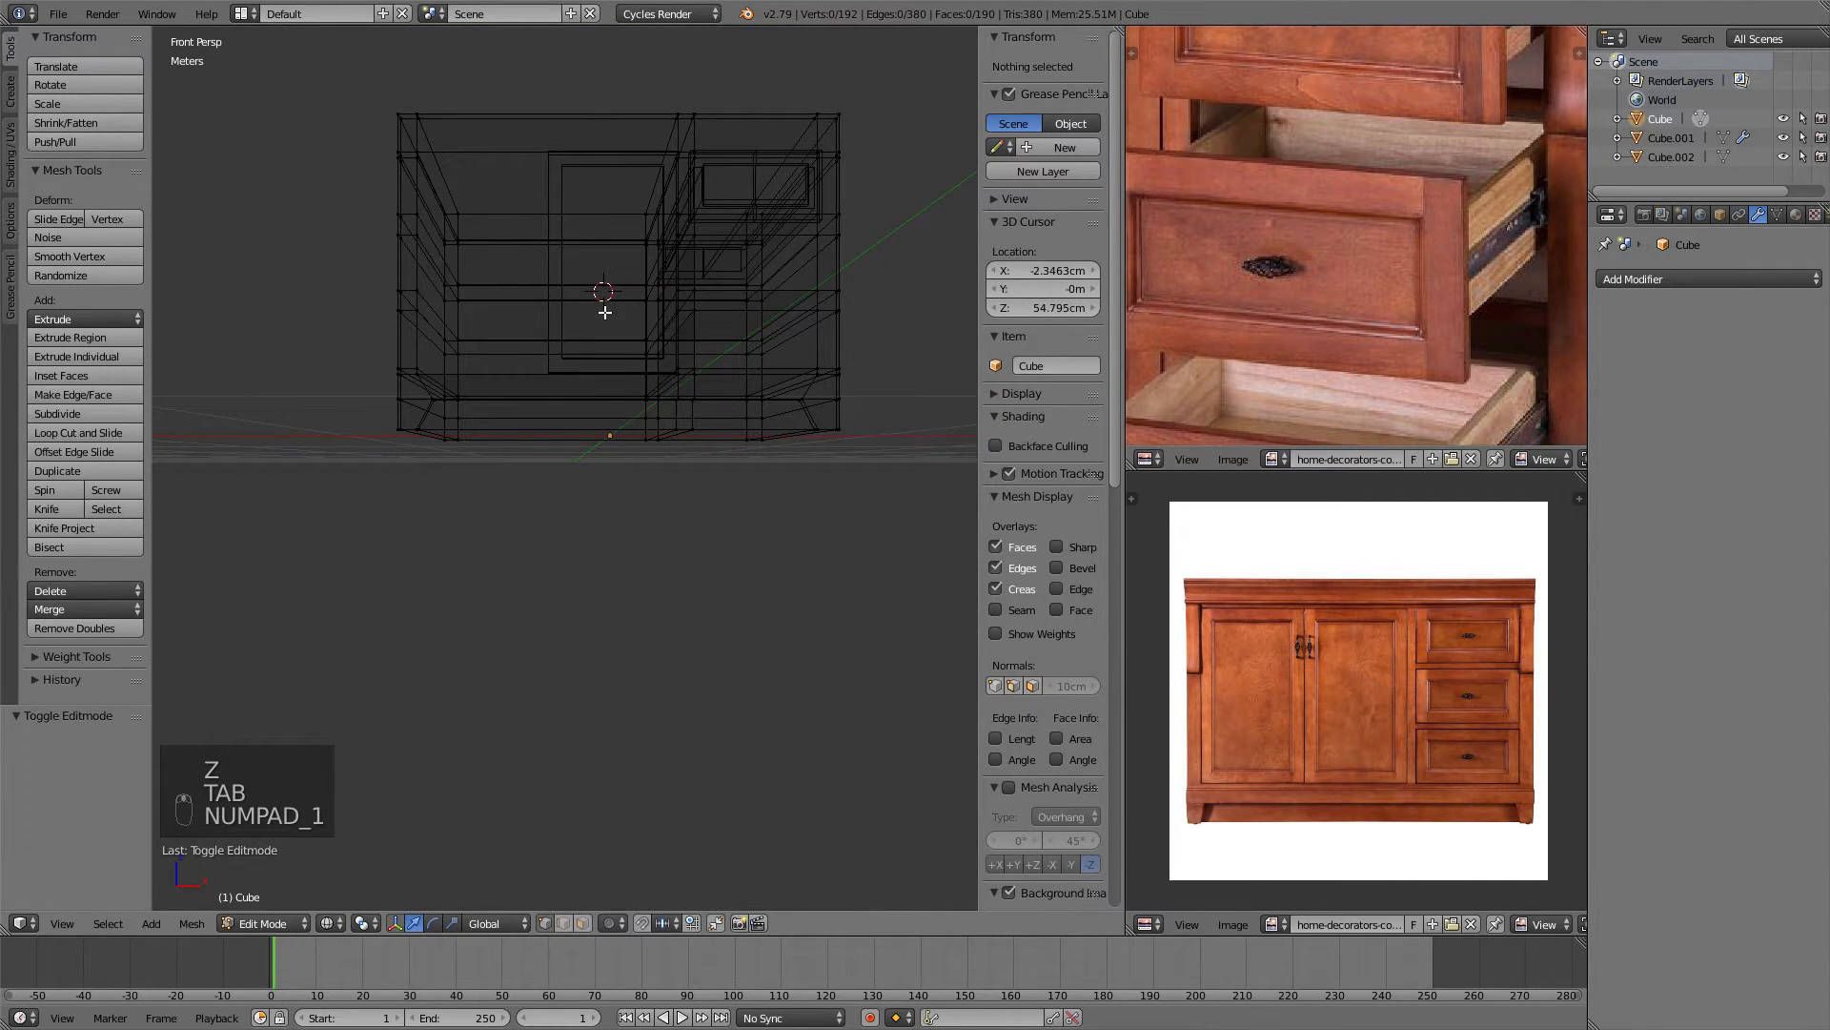
key(KP_1)
key(KP_5)
key(KP_3)
scroll(568, 302, up, 2)
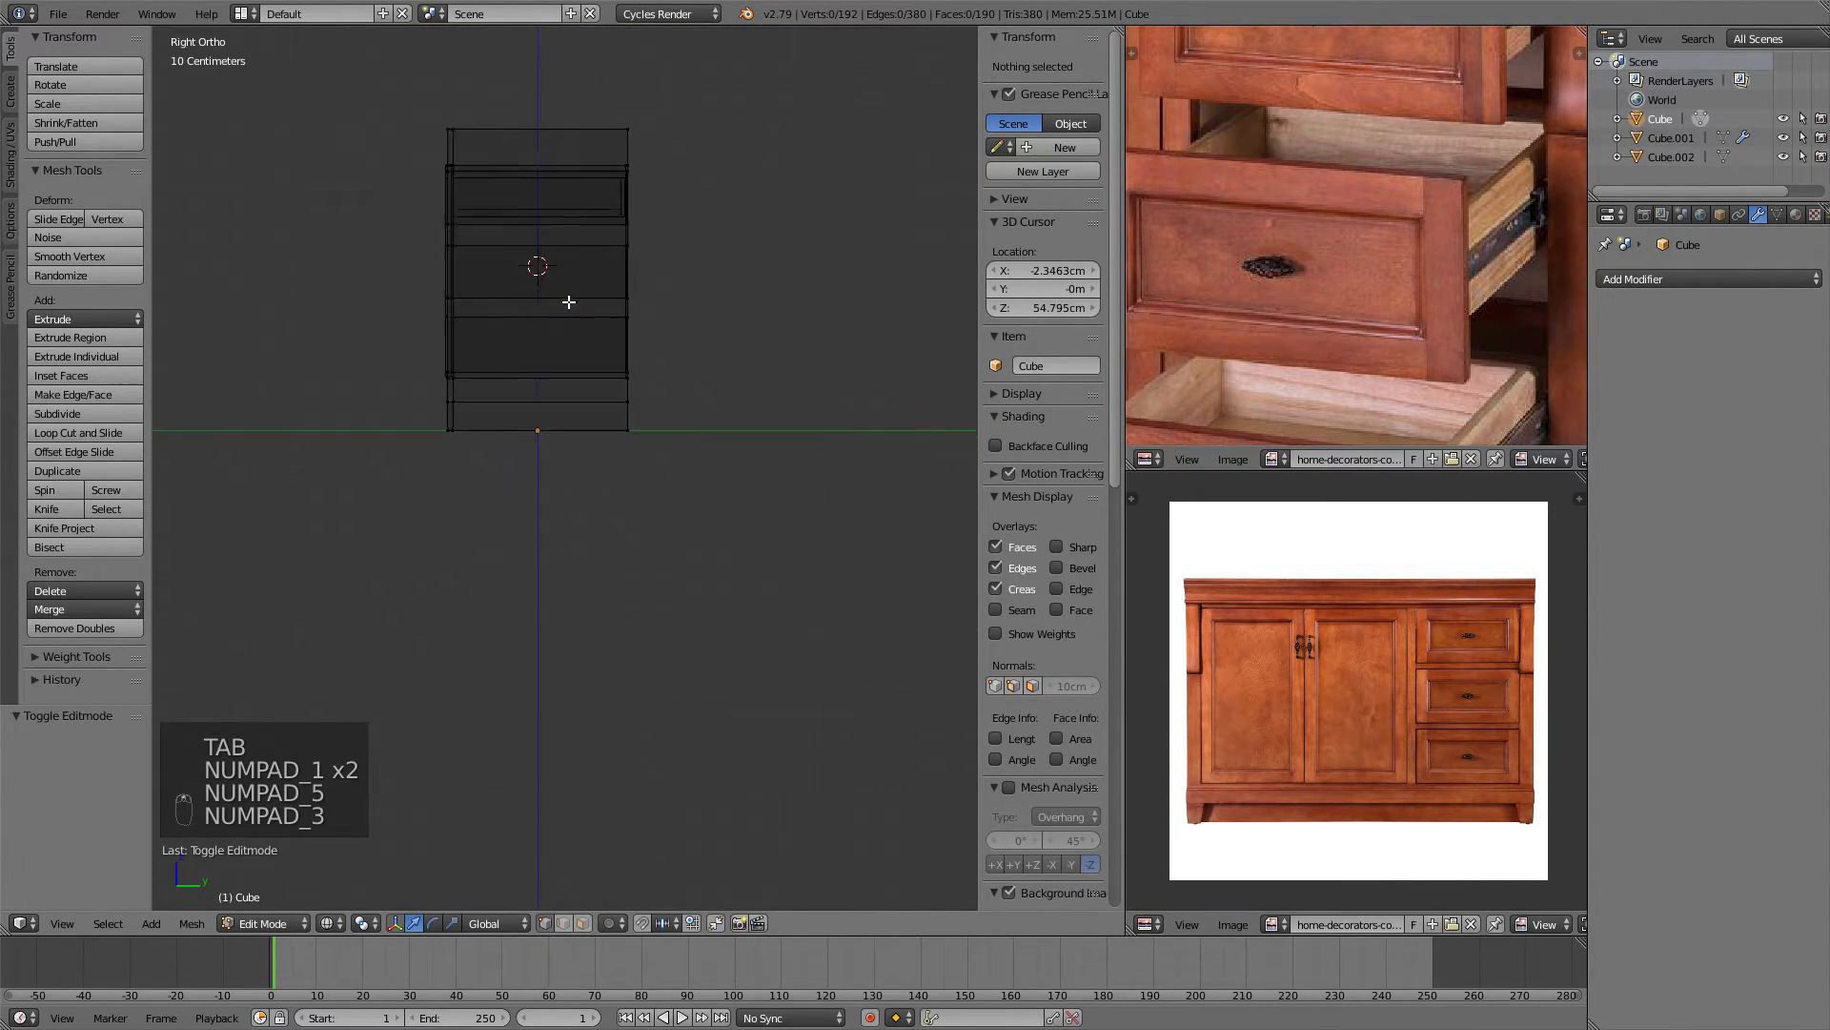
shift+middle_drag(712, 312, 820, 330)
scroll(800, 257, up, 6)
shift+middle_drag(784, 209, 691, 381)
scroll(703, 359, down, 6)
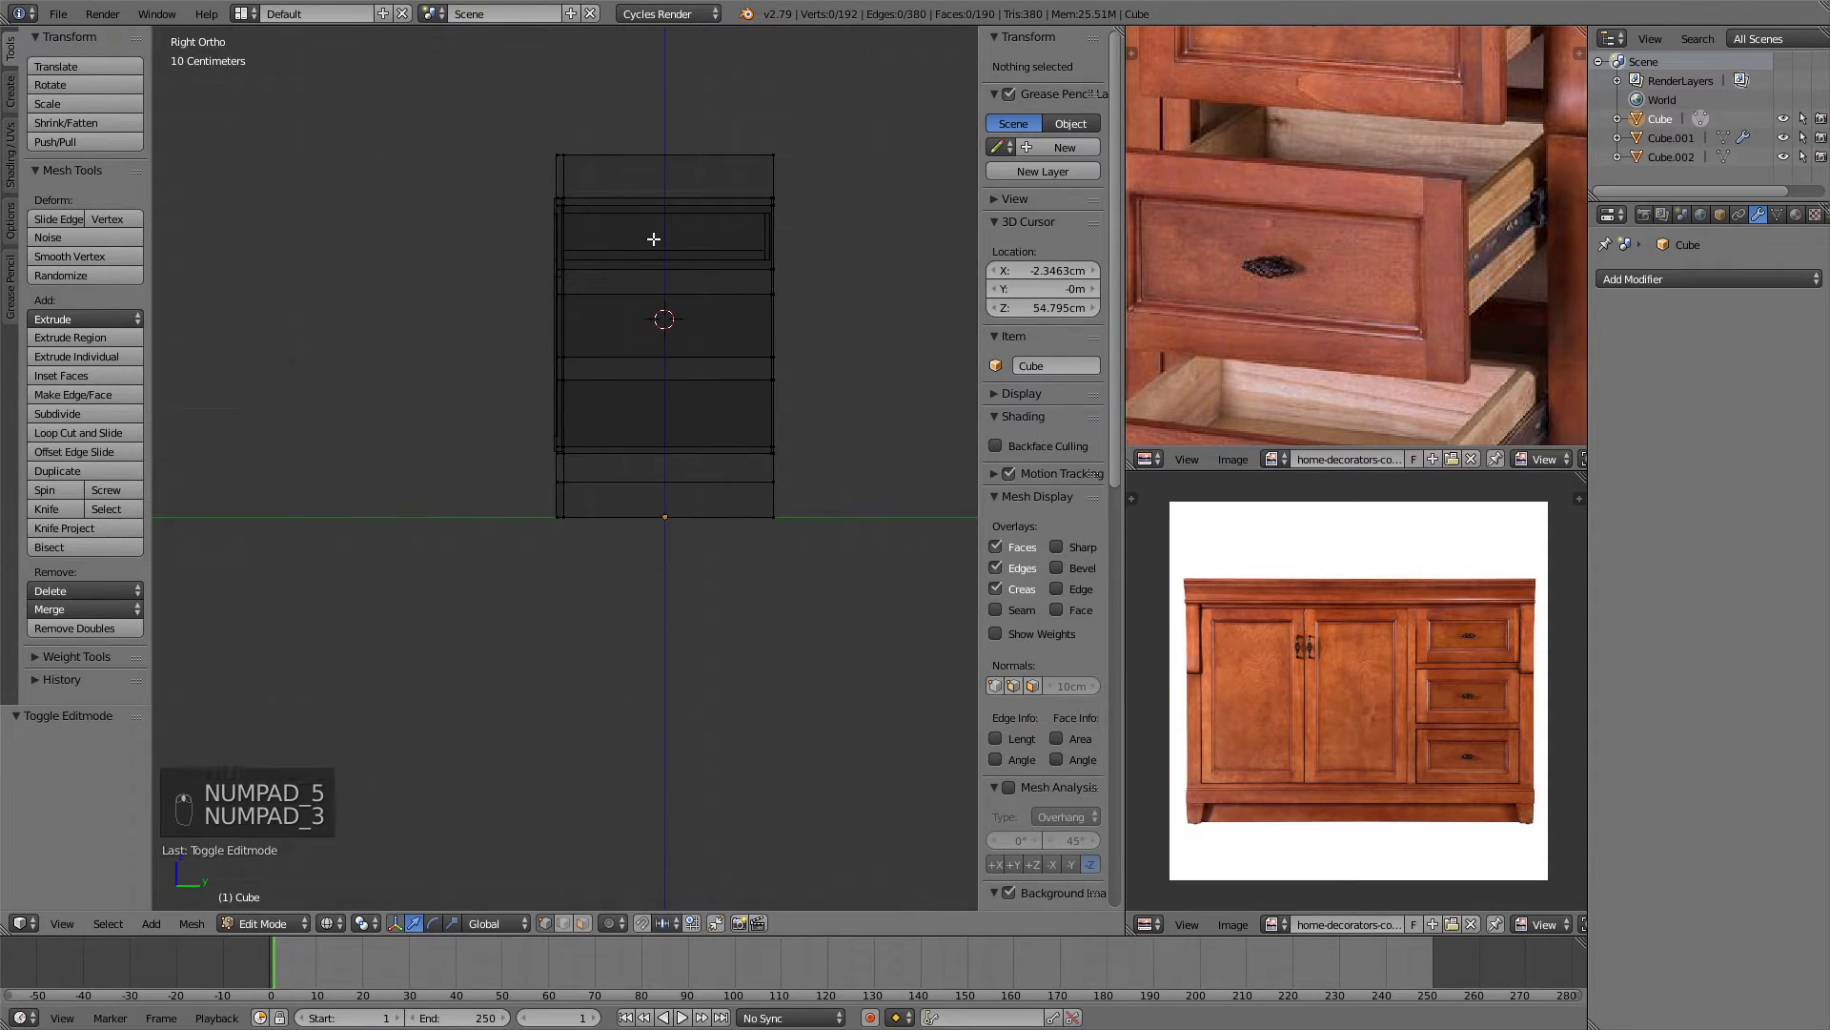
key(a)
key(a)
key(a)
key(a)
key(b)
drag(648, 102, 562, 583)
scroll(593, 556, up, 5)
key(g)
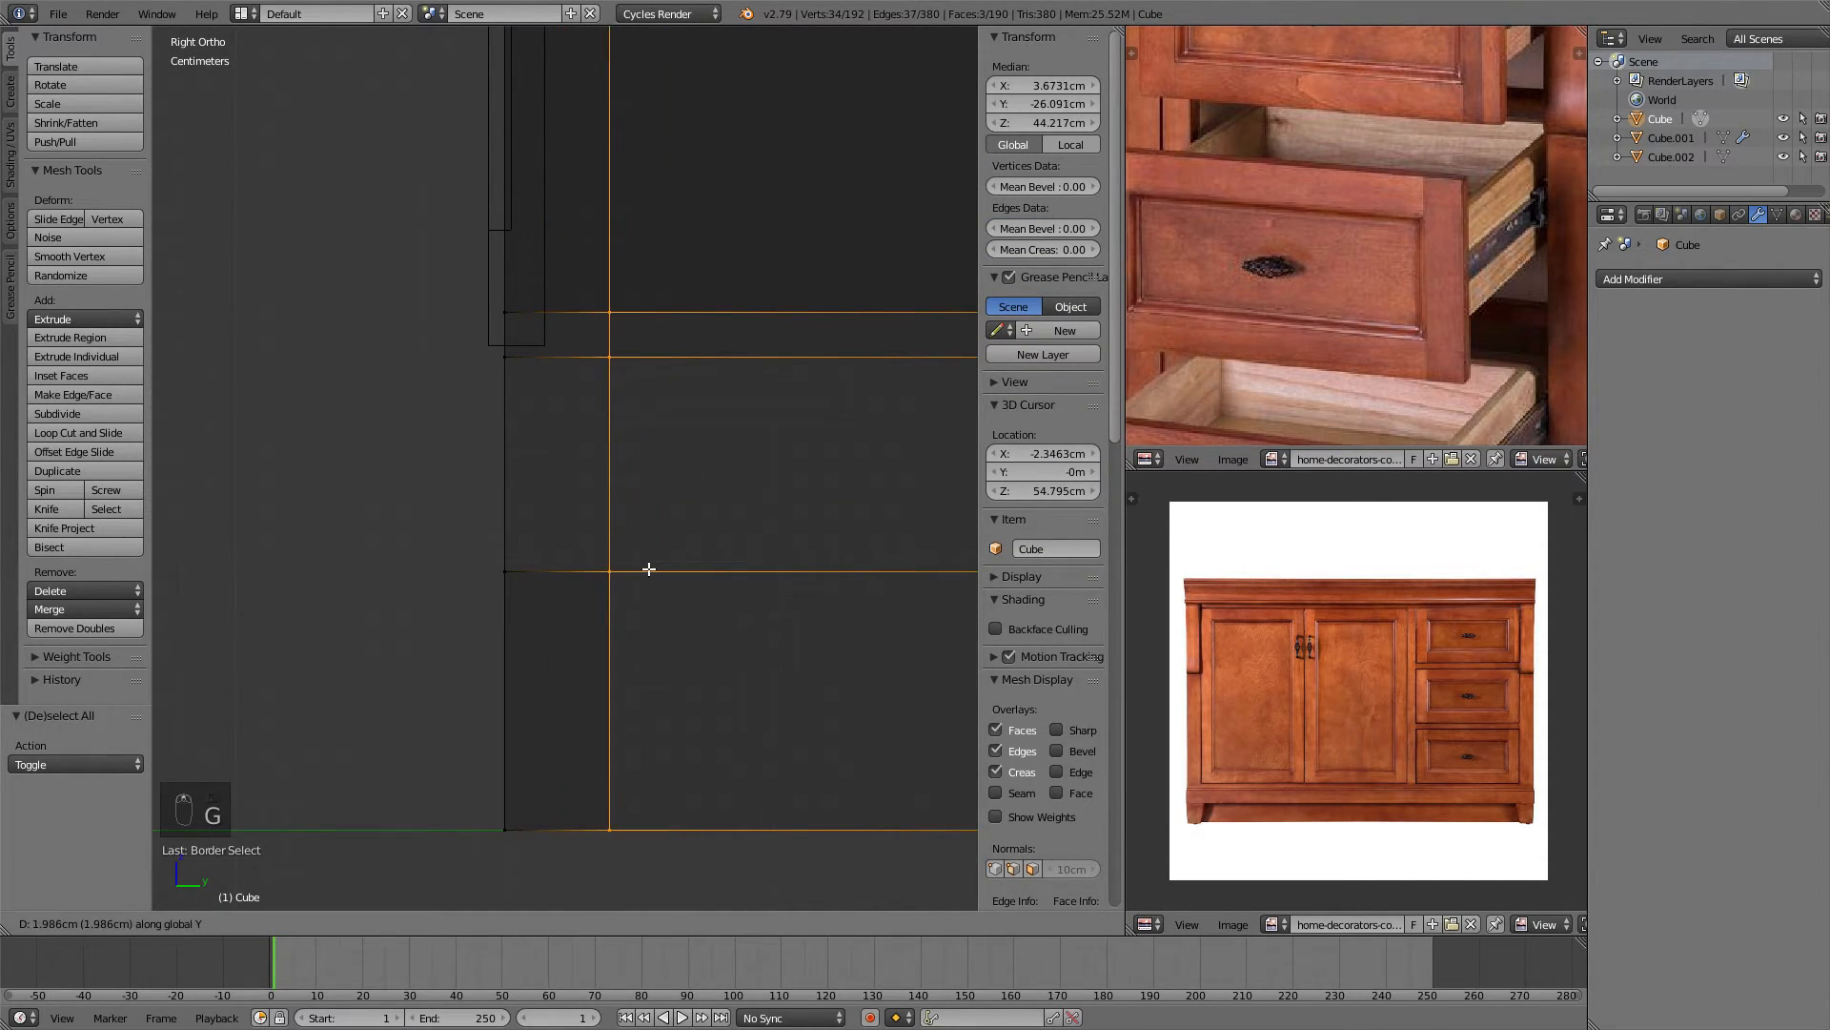
click(648, 570)
Examine the cabinet's front, compartments and feet in solid shading.
key(Tab)
key(z)
mouse_move(340, 347)
middle_down()
mouse_move(518, 420)
mouse_move(632, 389)
mouse_move(592, 425)
mouse_move(531, 388)
mouse_move(552, 426)
middle_up()
key(KP_5)
key(a)
key(a)
middle_drag(518, 486, 692, 461)
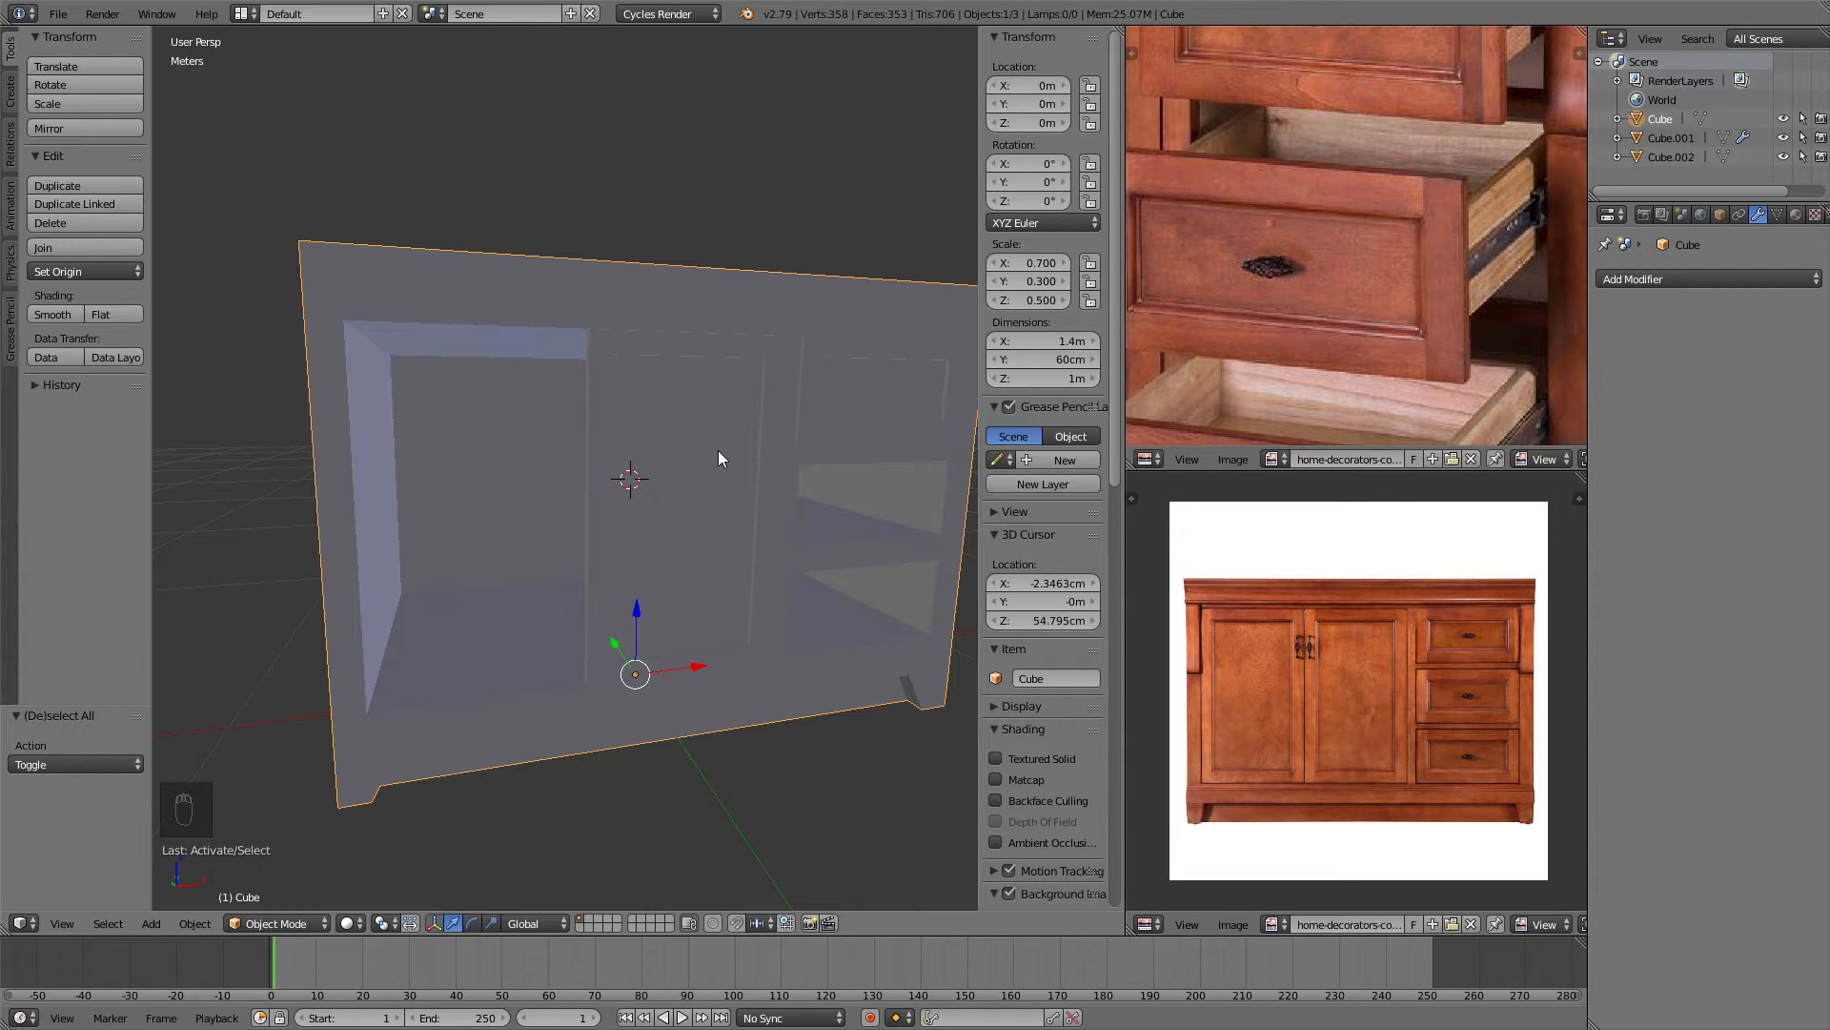
key(Tab)
middle_drag(496, 329, 546, 340)
scroll(595, 296, down, 2)
right_click(555, 374)
key(Tab)
key(a)
key(a)
key(a)
Examine the crown moulding along the cabinet's top edge in both reference images.
middle_drag(1234, 583, 1300, 579)
scroll(1357, 686, up, 6)
scroll(1382, 672, down, 4)
scroll(1266, 592, up, 3)
scroll(1273, 598, up, 1)
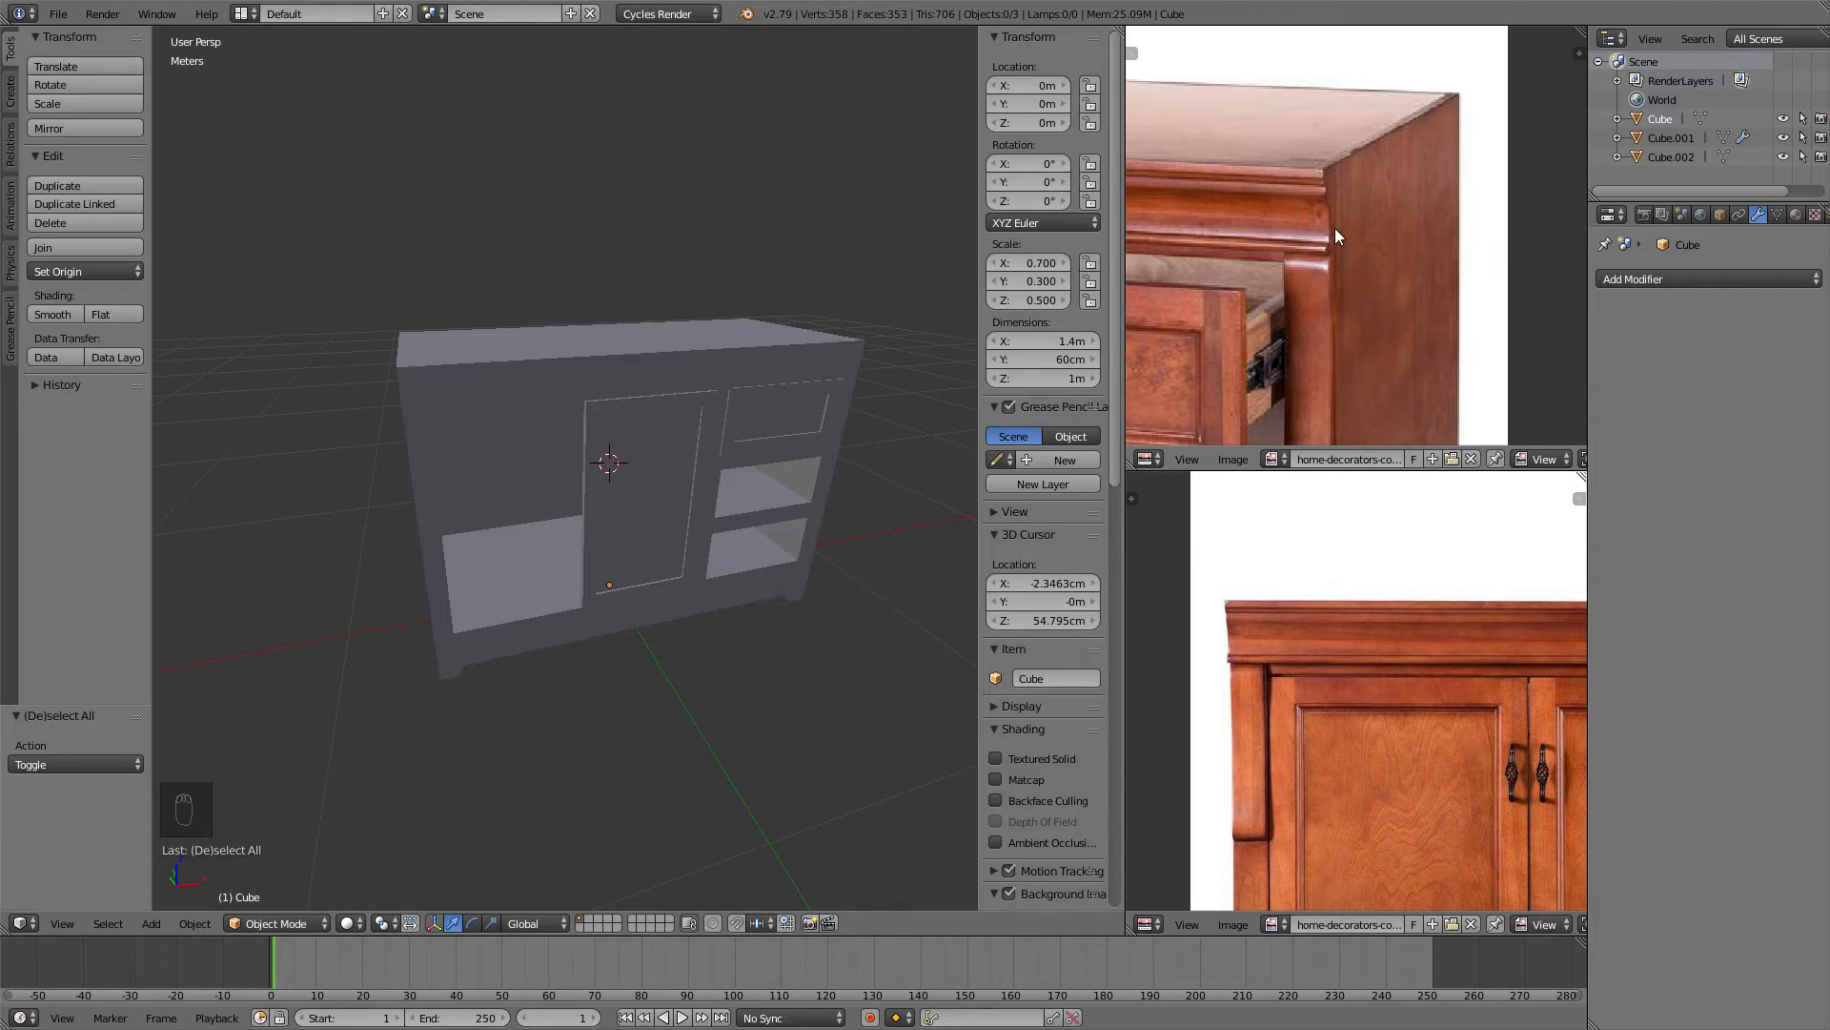
scroll(1337, 251, down, 3)
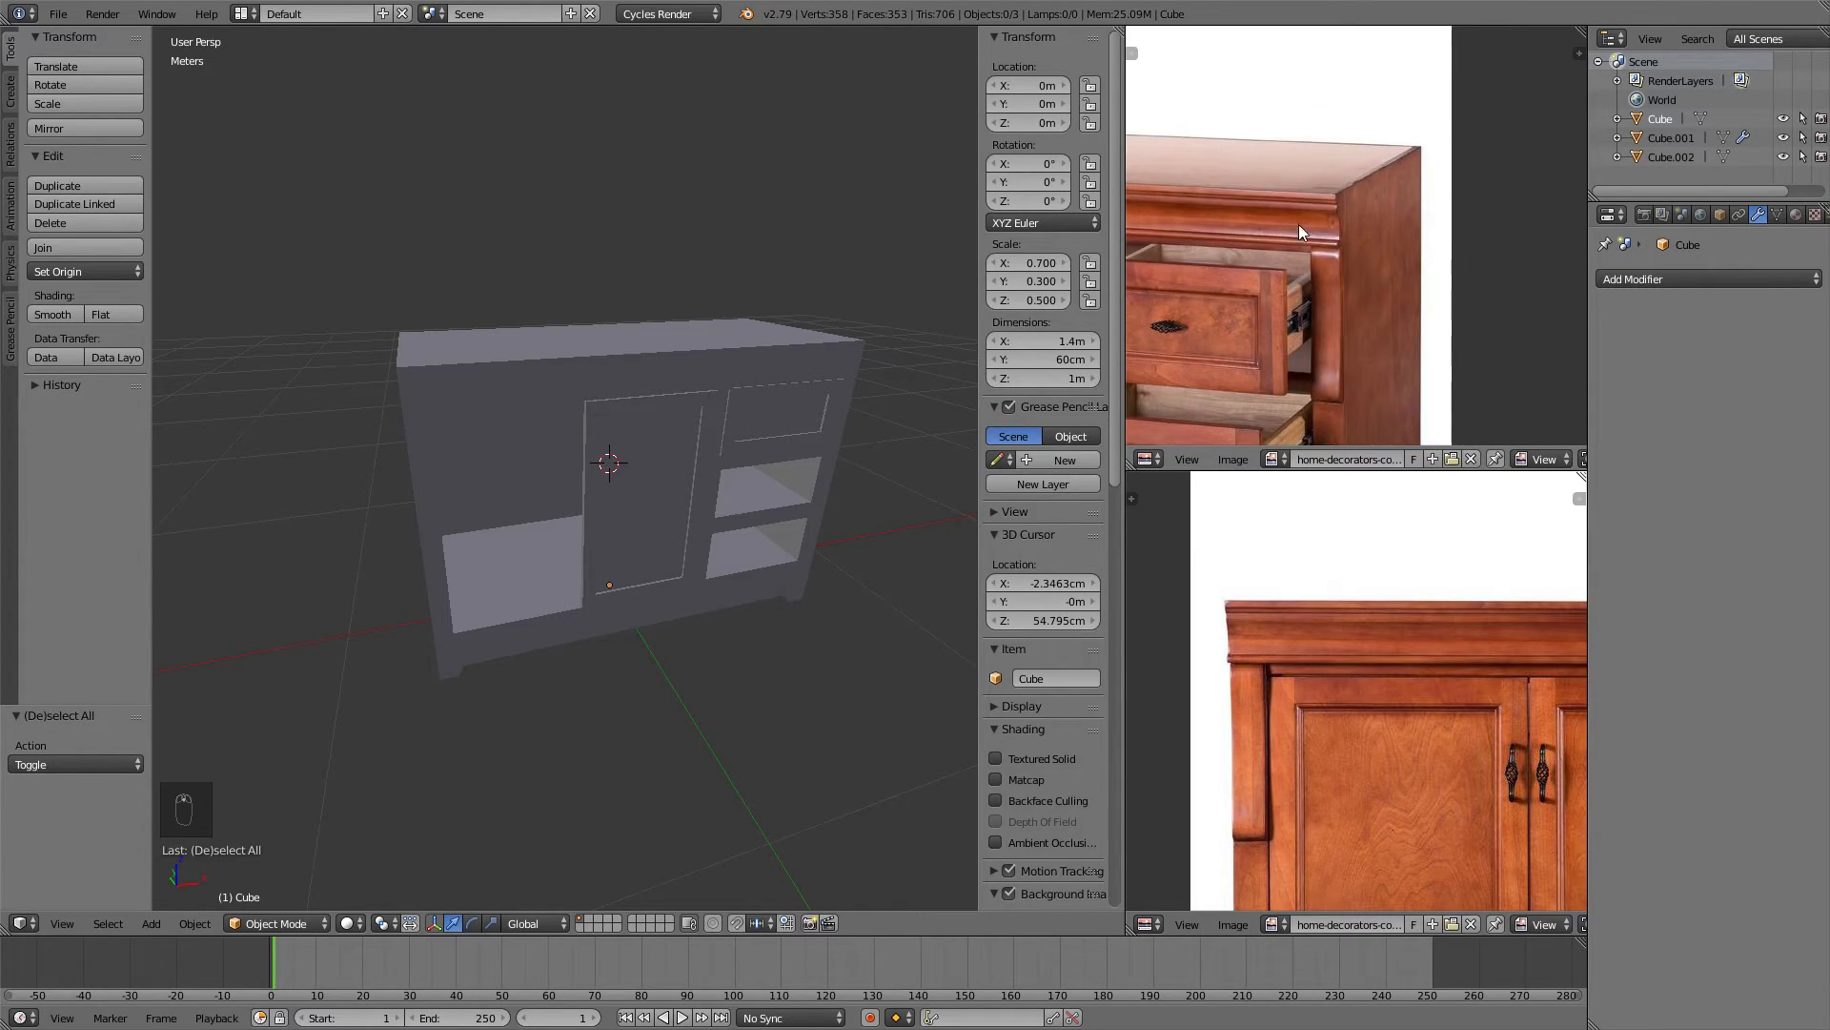
scroll(1289, 221, up, 2)
Add three evenly spaced horizontal loop cuts in the band between the cabinet's top edge and the compartments.
key(Tab)
key(KP_1)
key(KP_3)
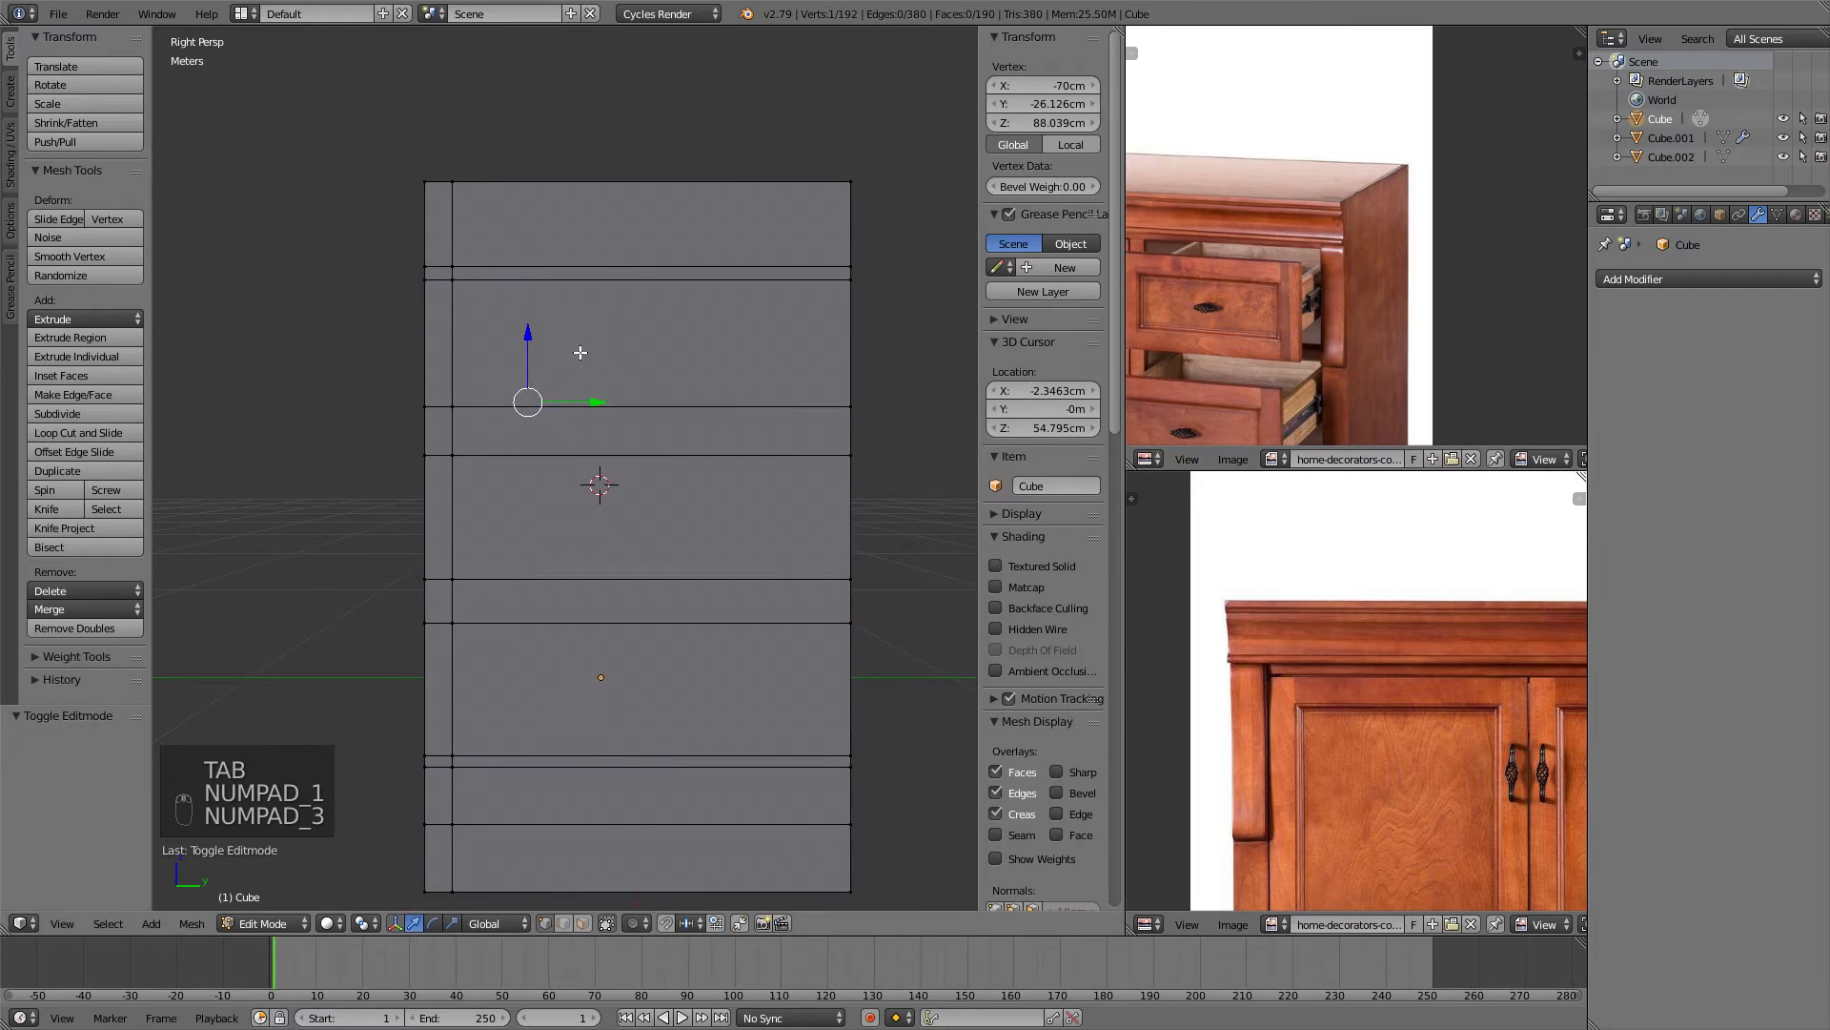
key(KP_5)
scroll(534, 372, up, 8)
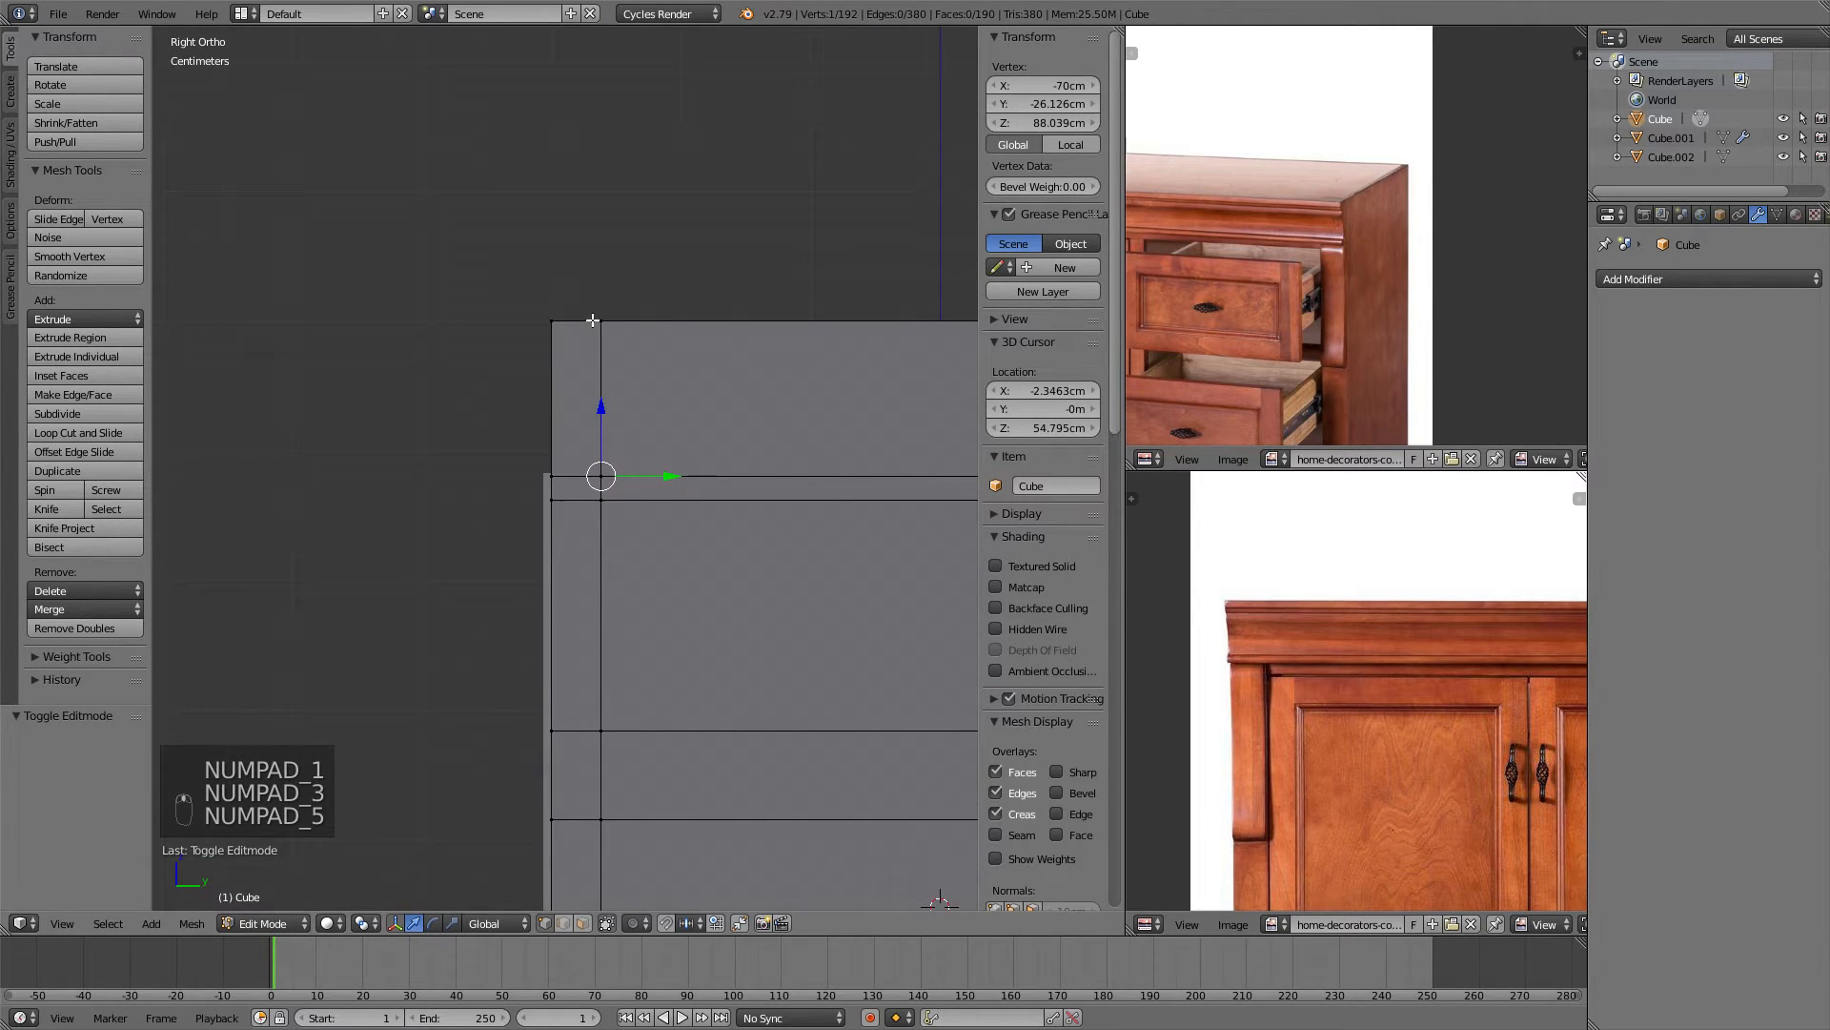
key(ctrl+r)
scroll(602, 398, up, 2)
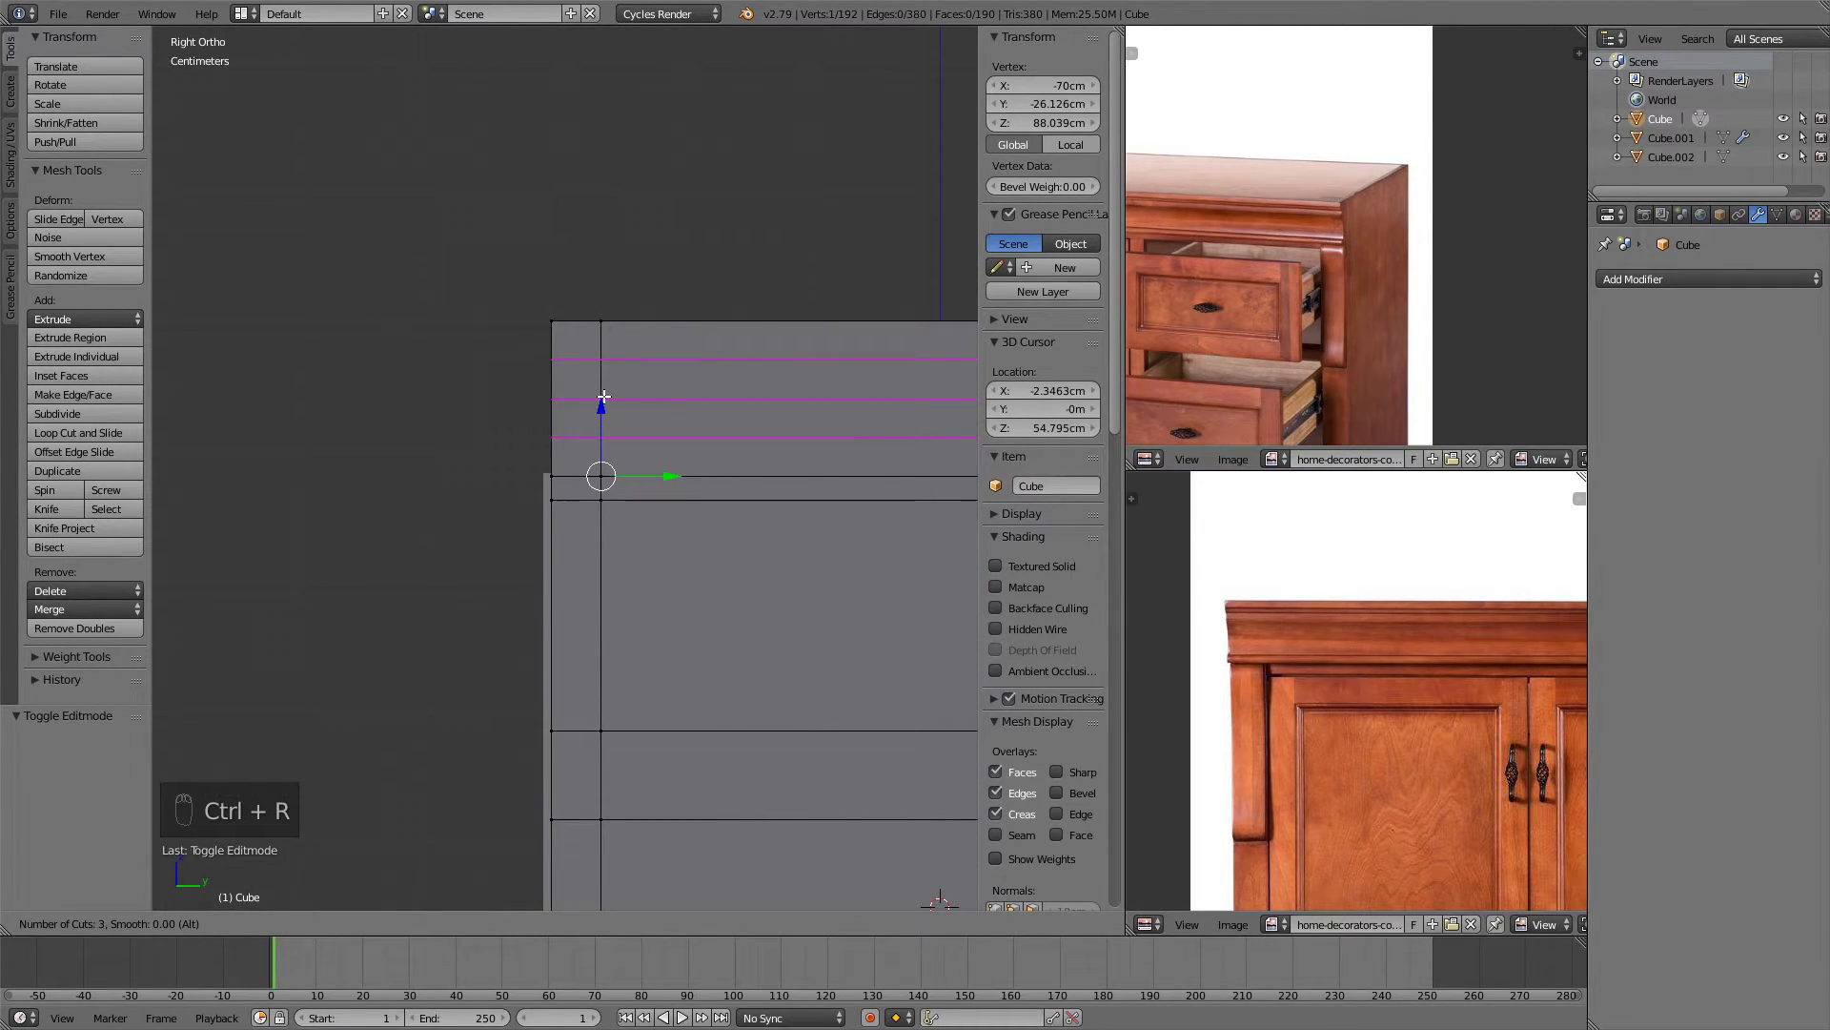
scroll(606, 394, down, 2)
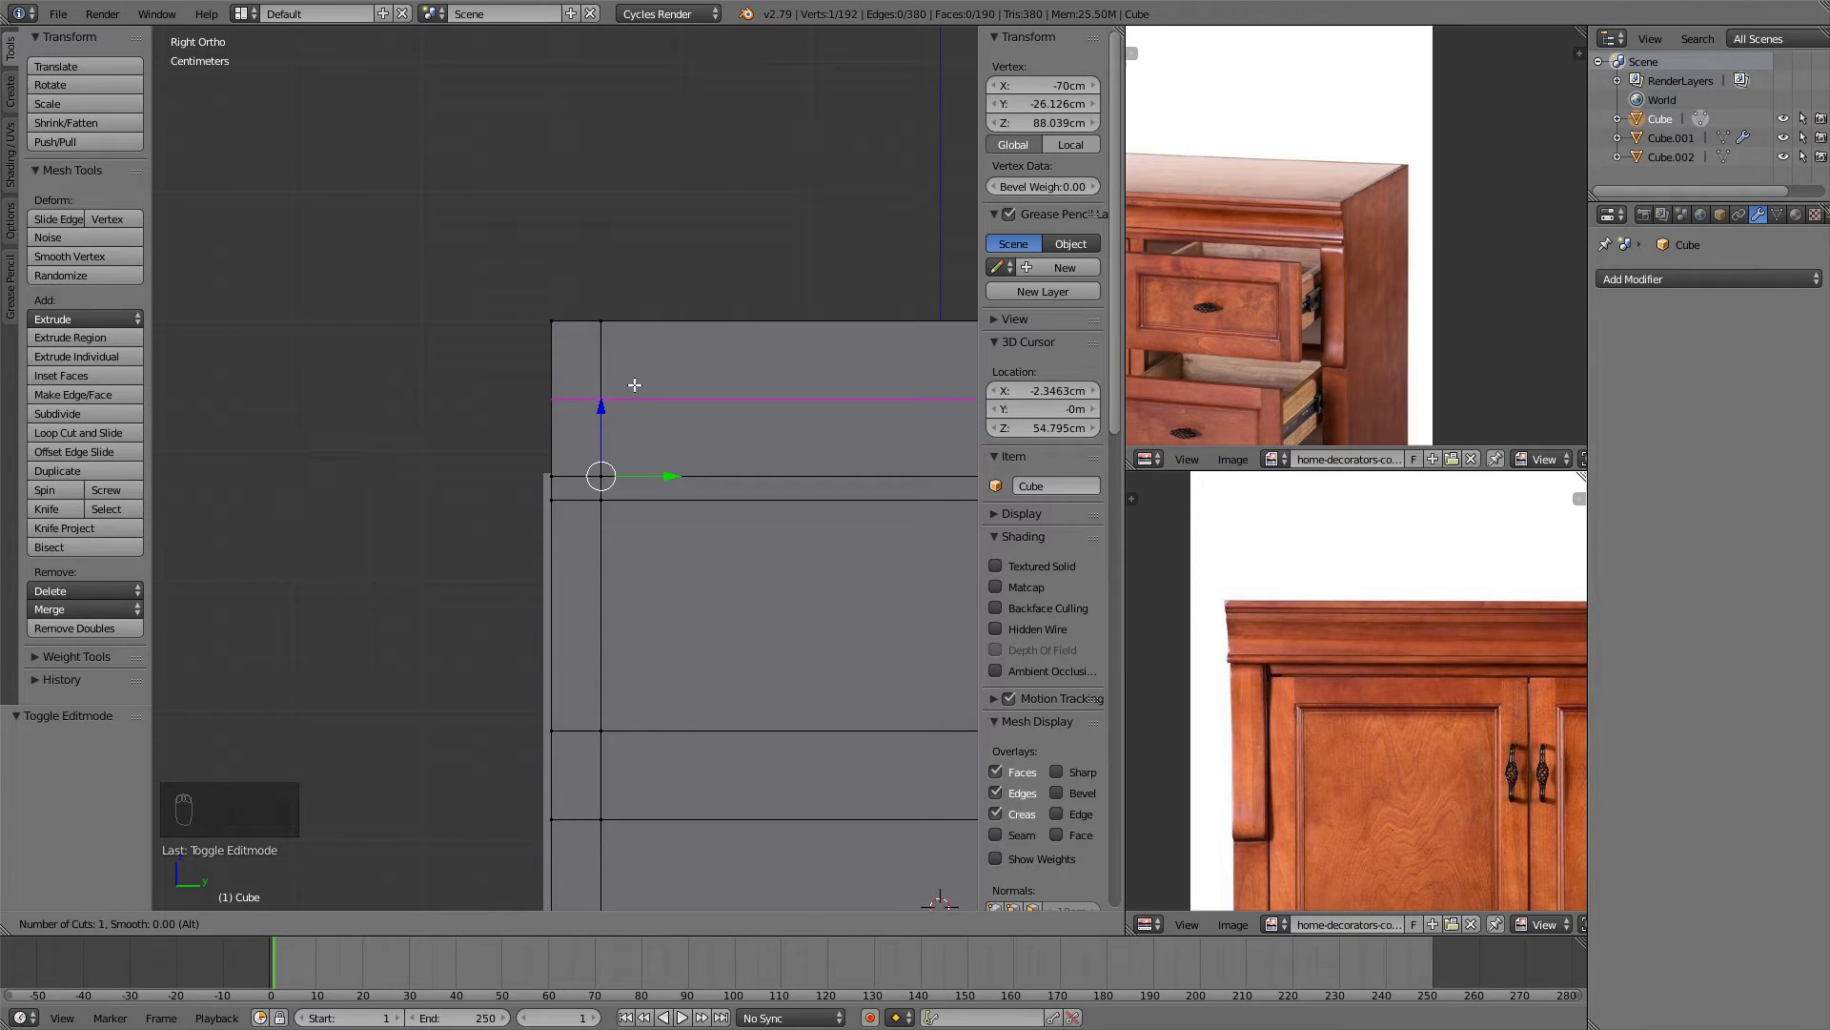
scroll(610, 389, up, 2)
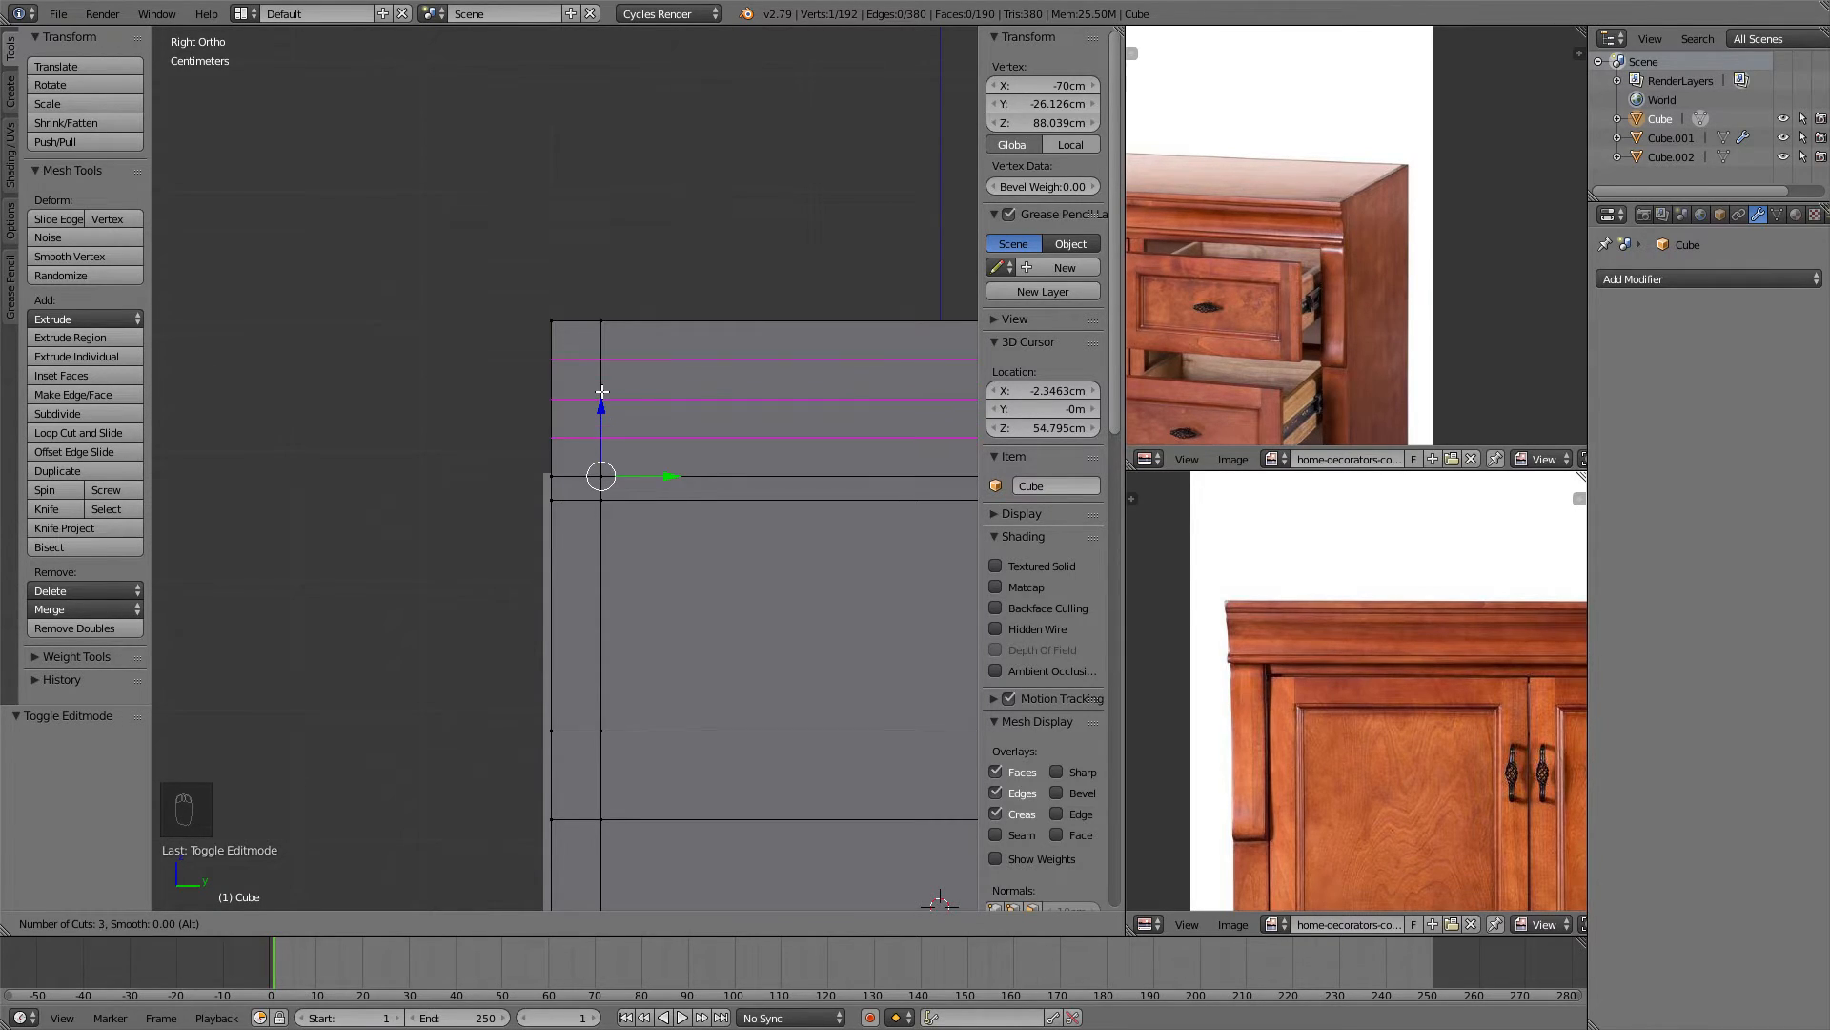
scroll(604, 393, down, 2)
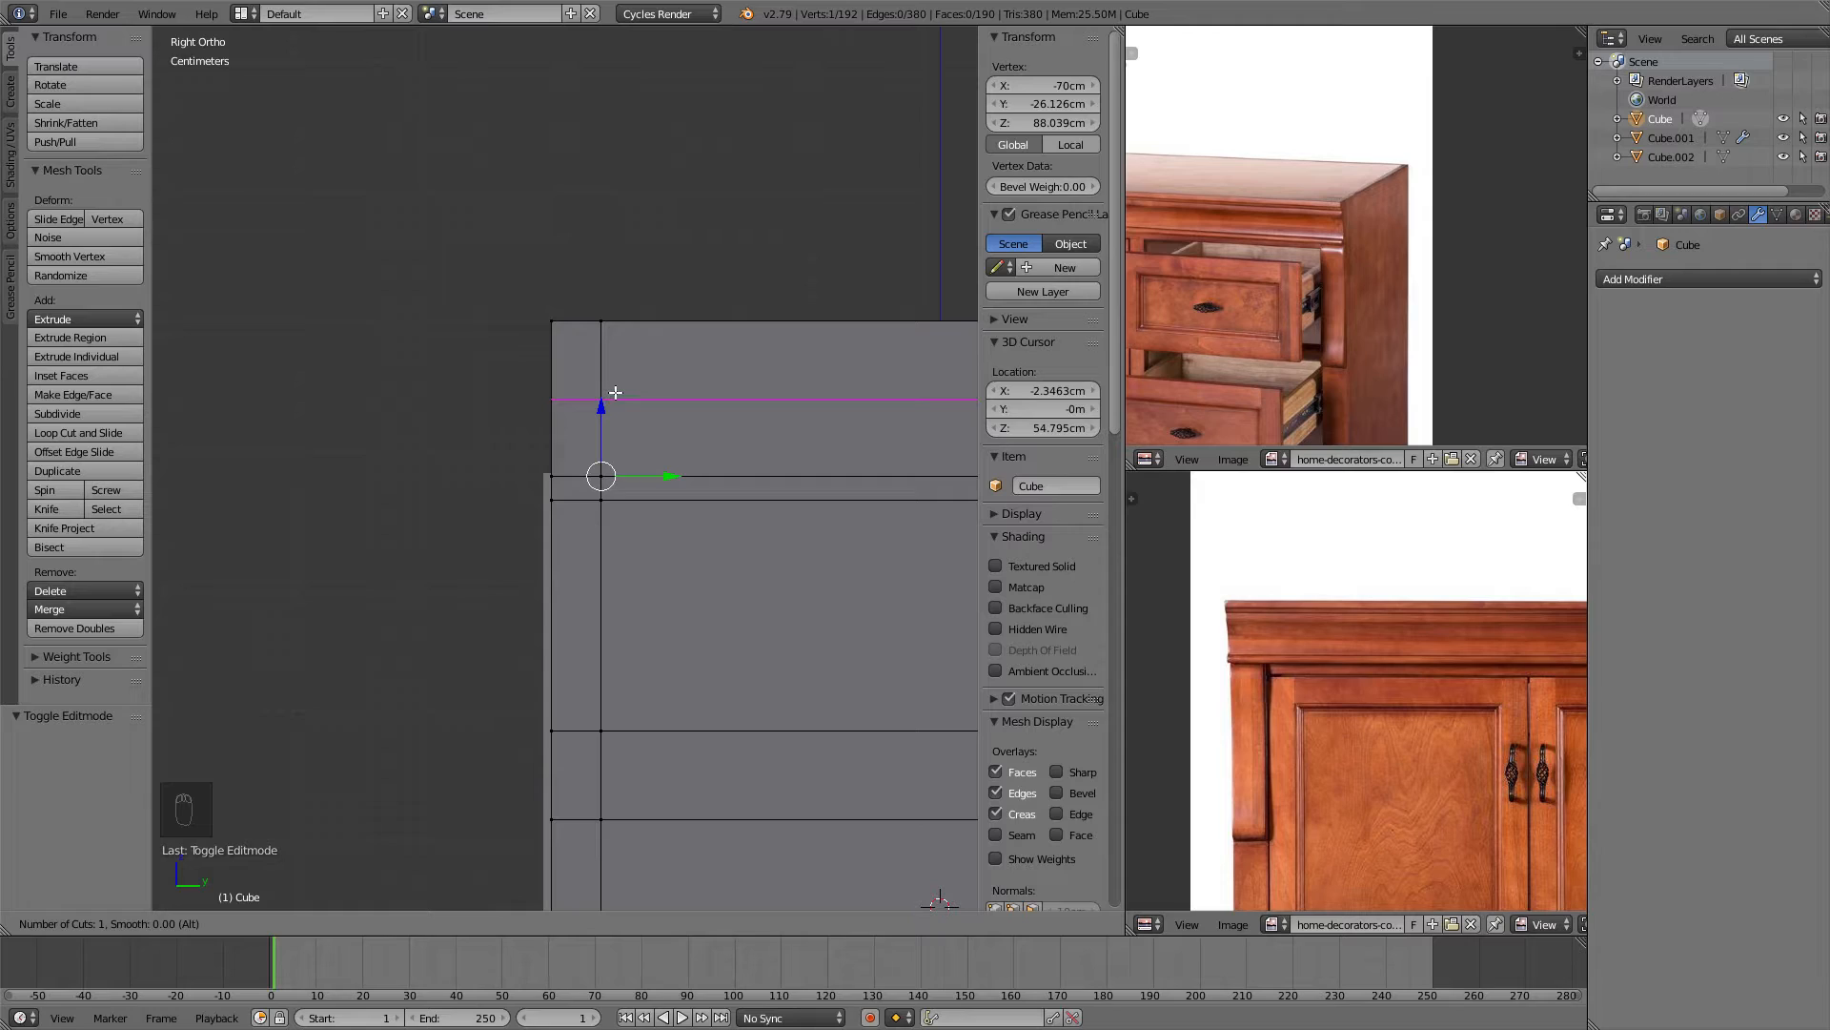
scroll(606, 392, up, 1)
scroll(604, 393, up, 1)
click(603, 392)
right_click(604, 393)
Select the front vertices of the lowest new loop and move them 8 mm forward along Y.
scroll(629, 409, up, 4)
shift+middle_drag(568, 423, 585, 464)
scroll(584, 463, up, 2)
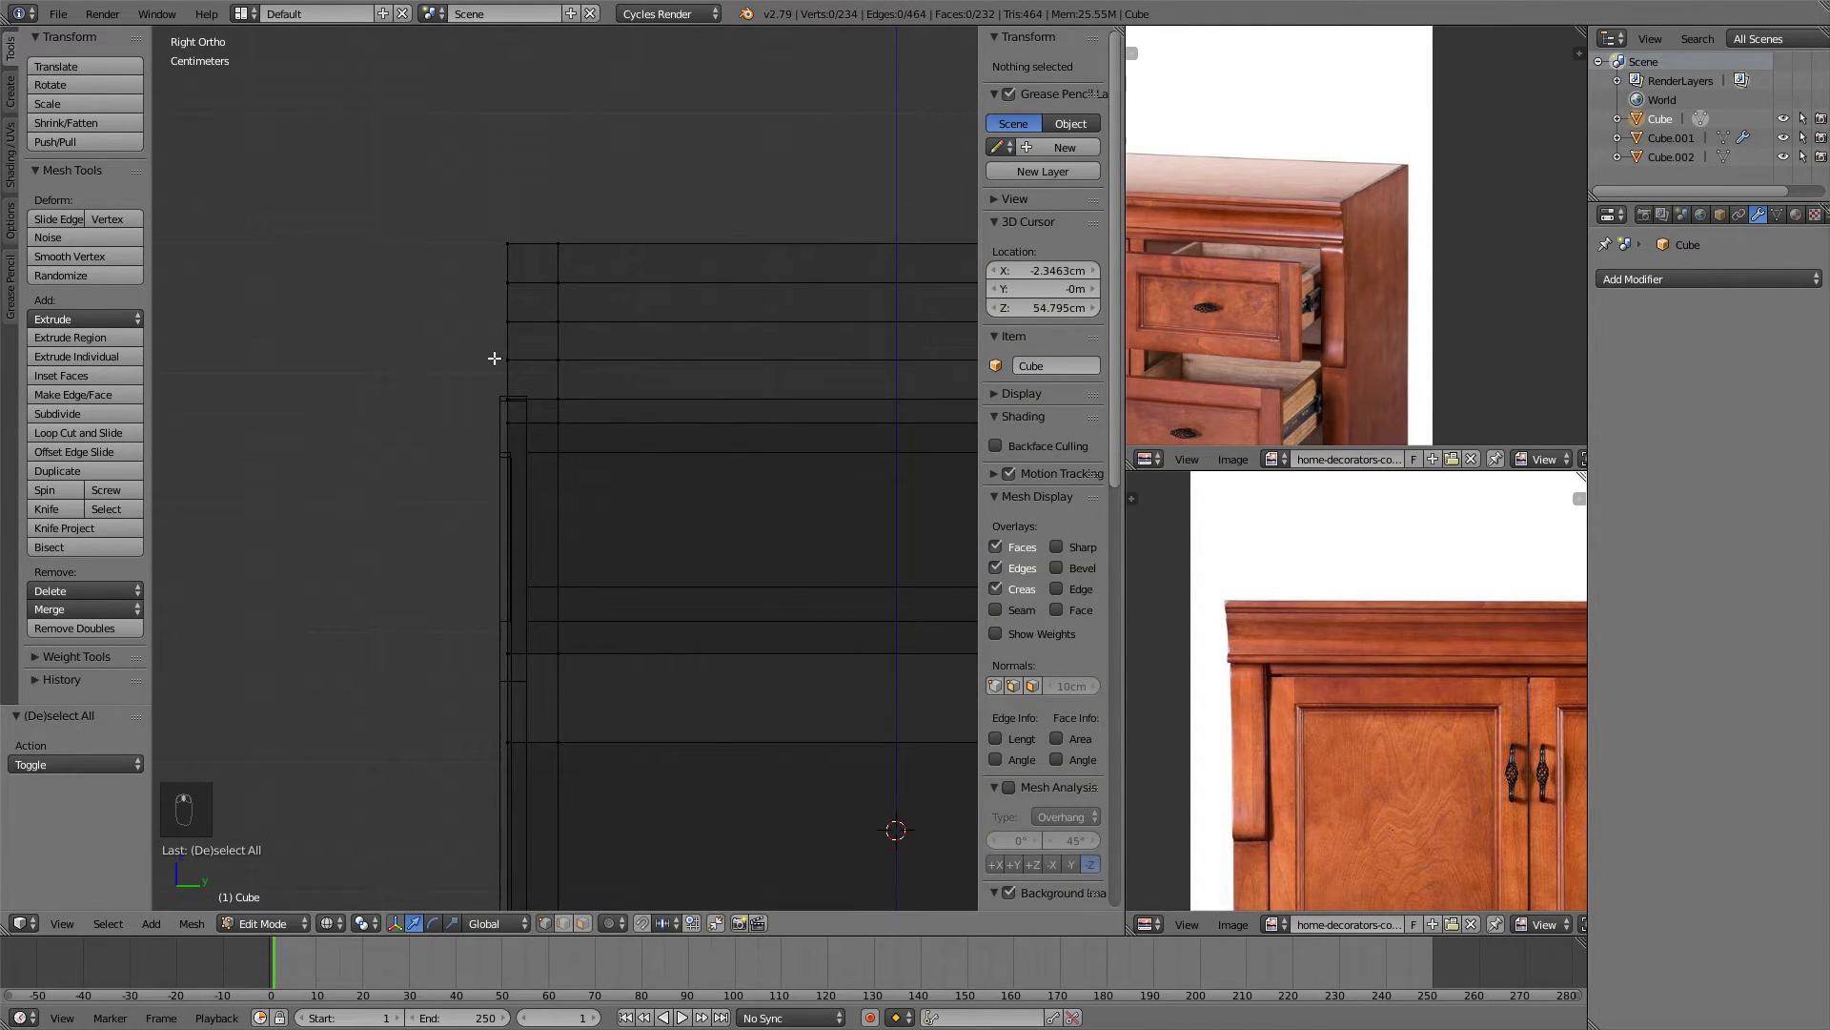
scroll(827, 456, down, 2)
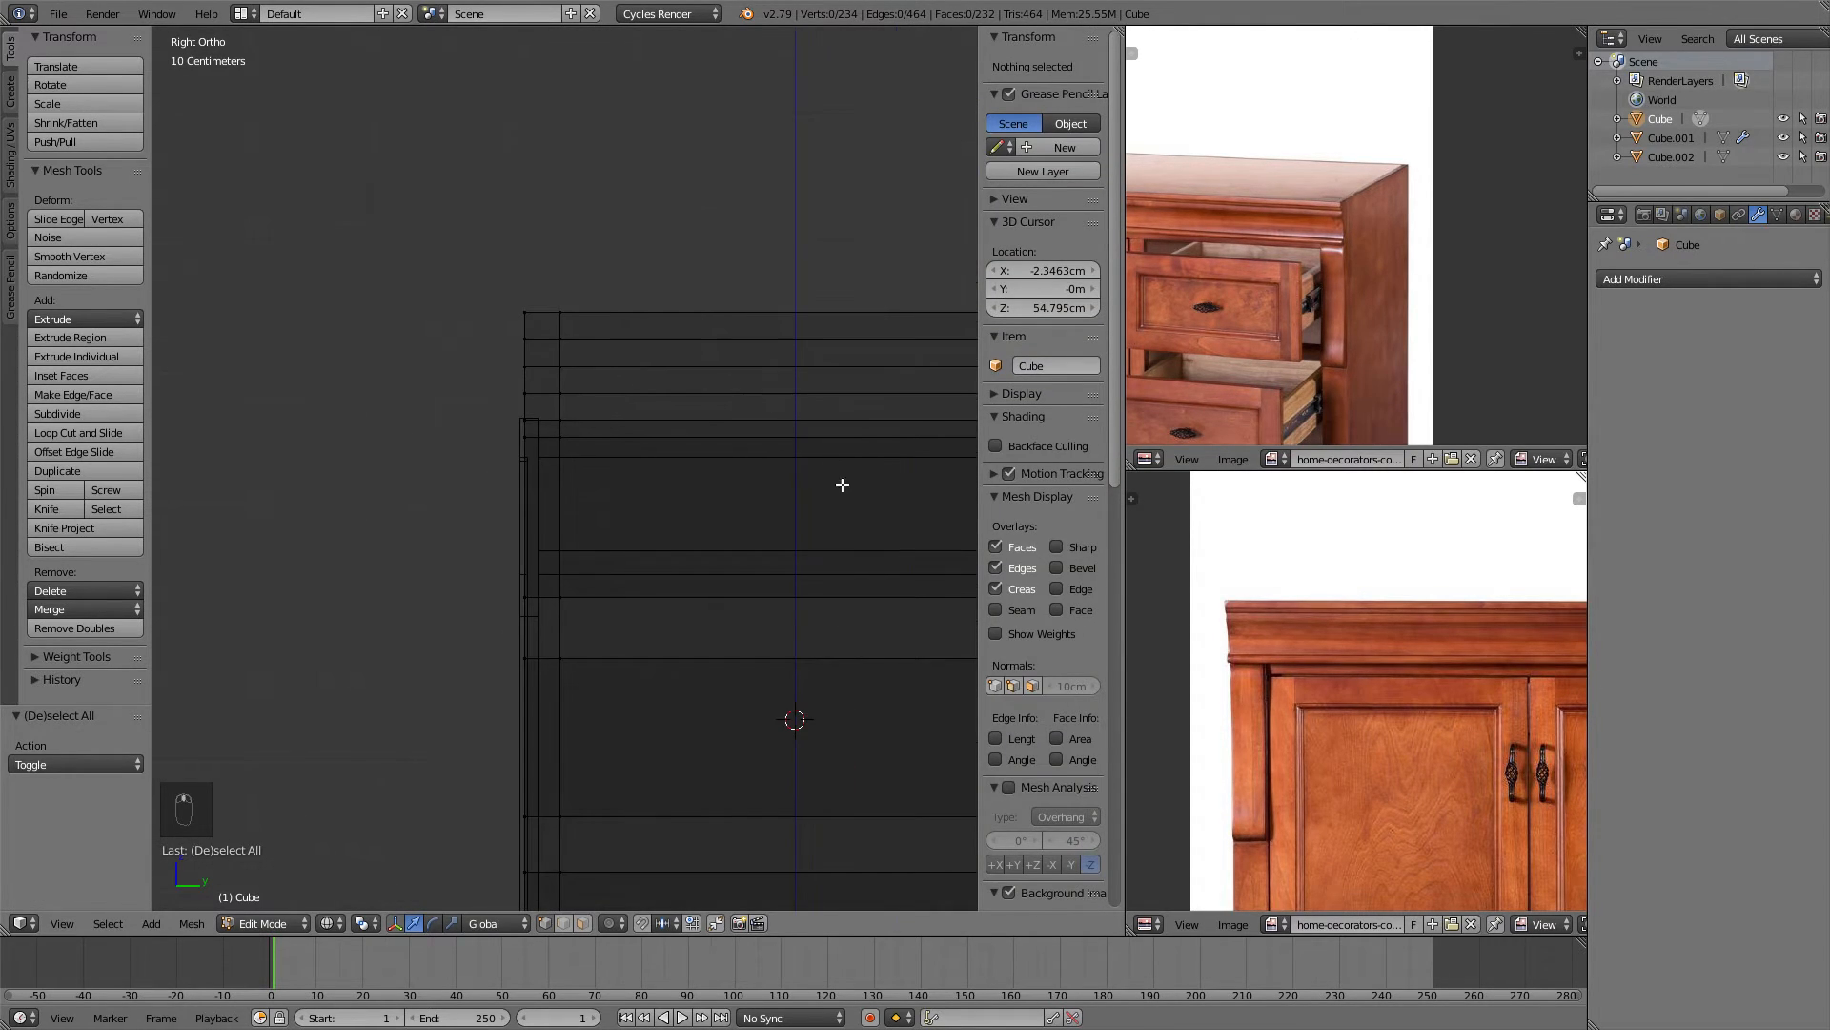
shift+middle_drag(581, 383, 617, 446)
scroll(618, 445, up, 3)
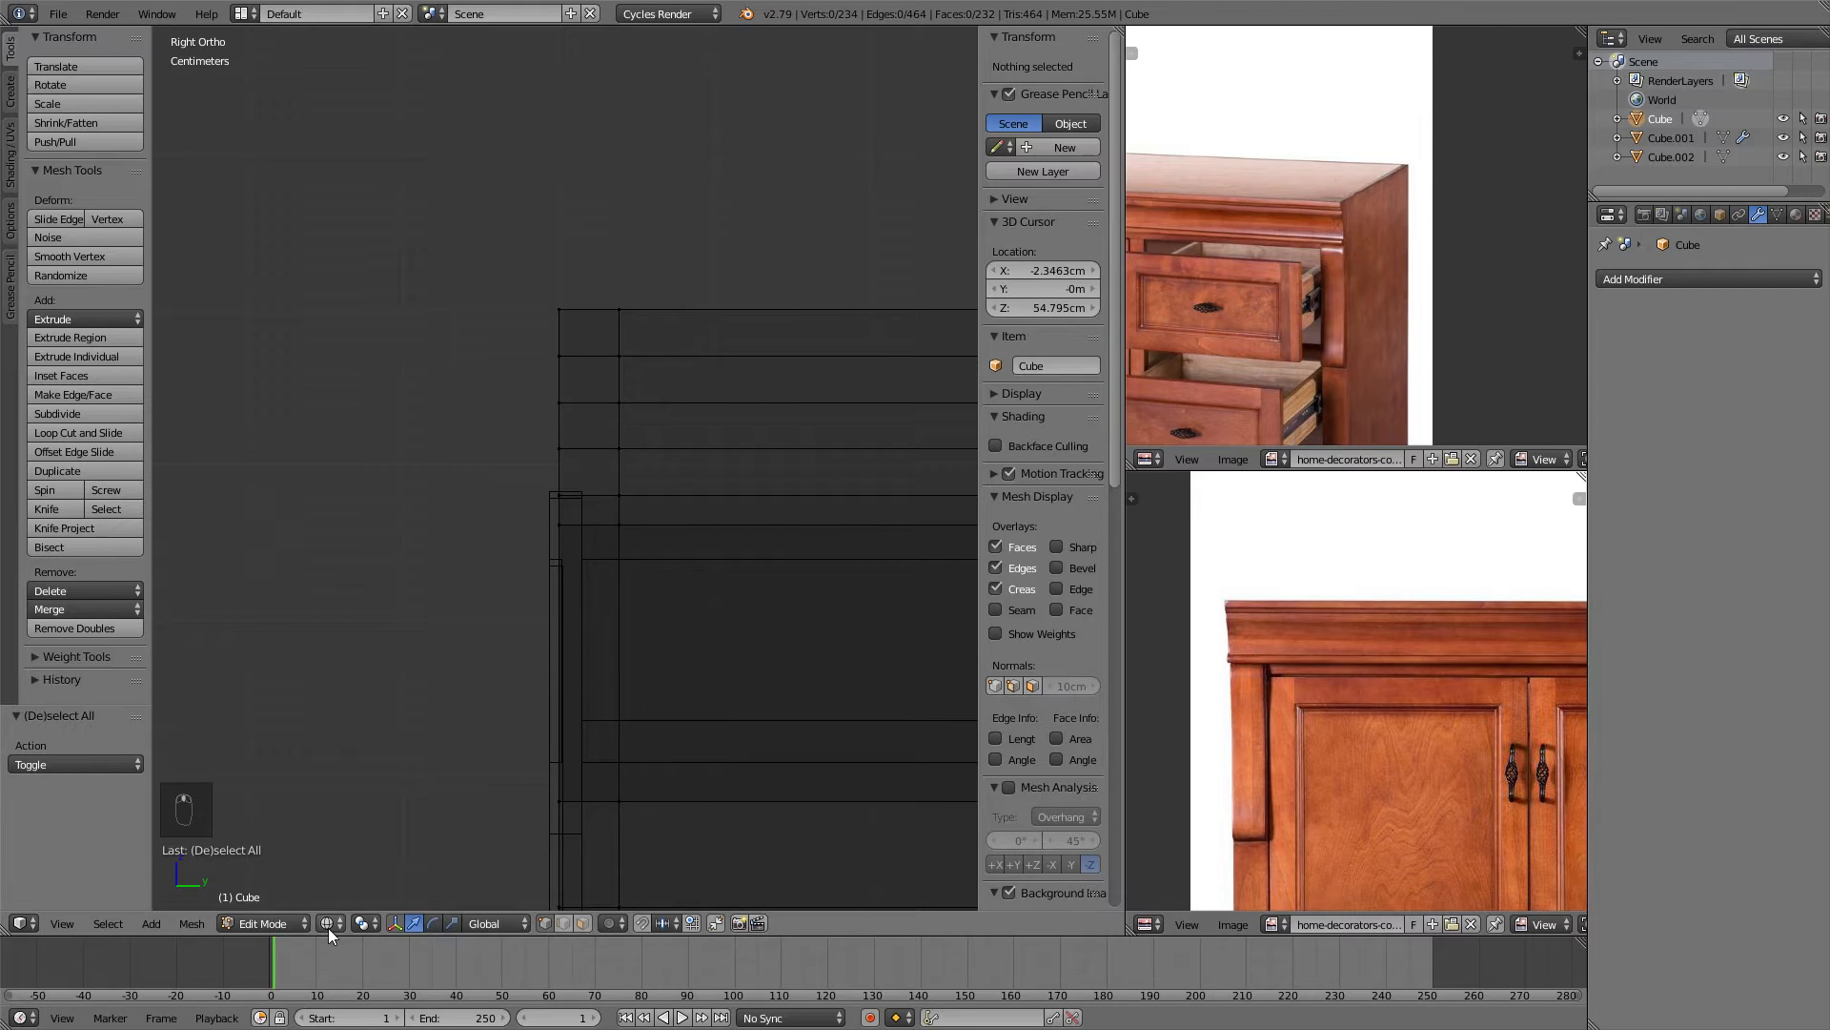
scroll(567, 512, up, 3)
key(c)
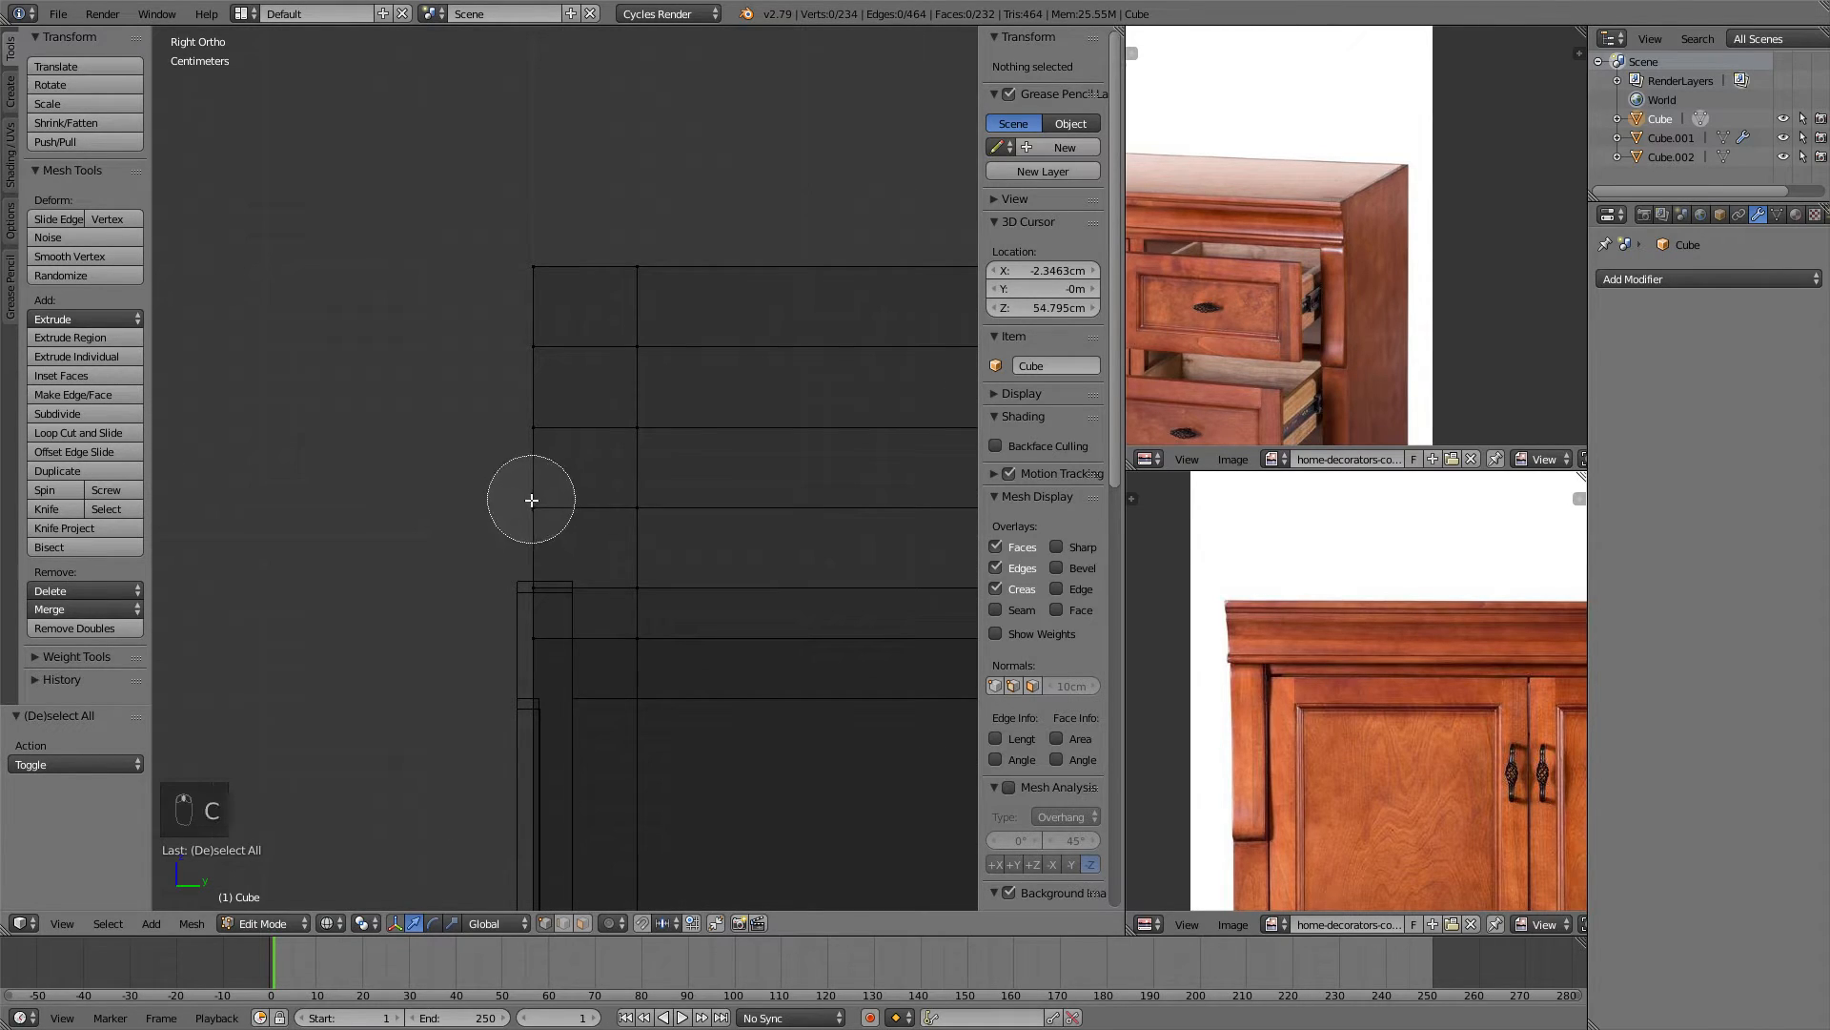
click(531, 496)
right_click(531, 498)
mouse_move(685, 489)
shift+middle_down()
mouse_move(710, 392)
mouse_move(602, 394)
shift+middle_up()
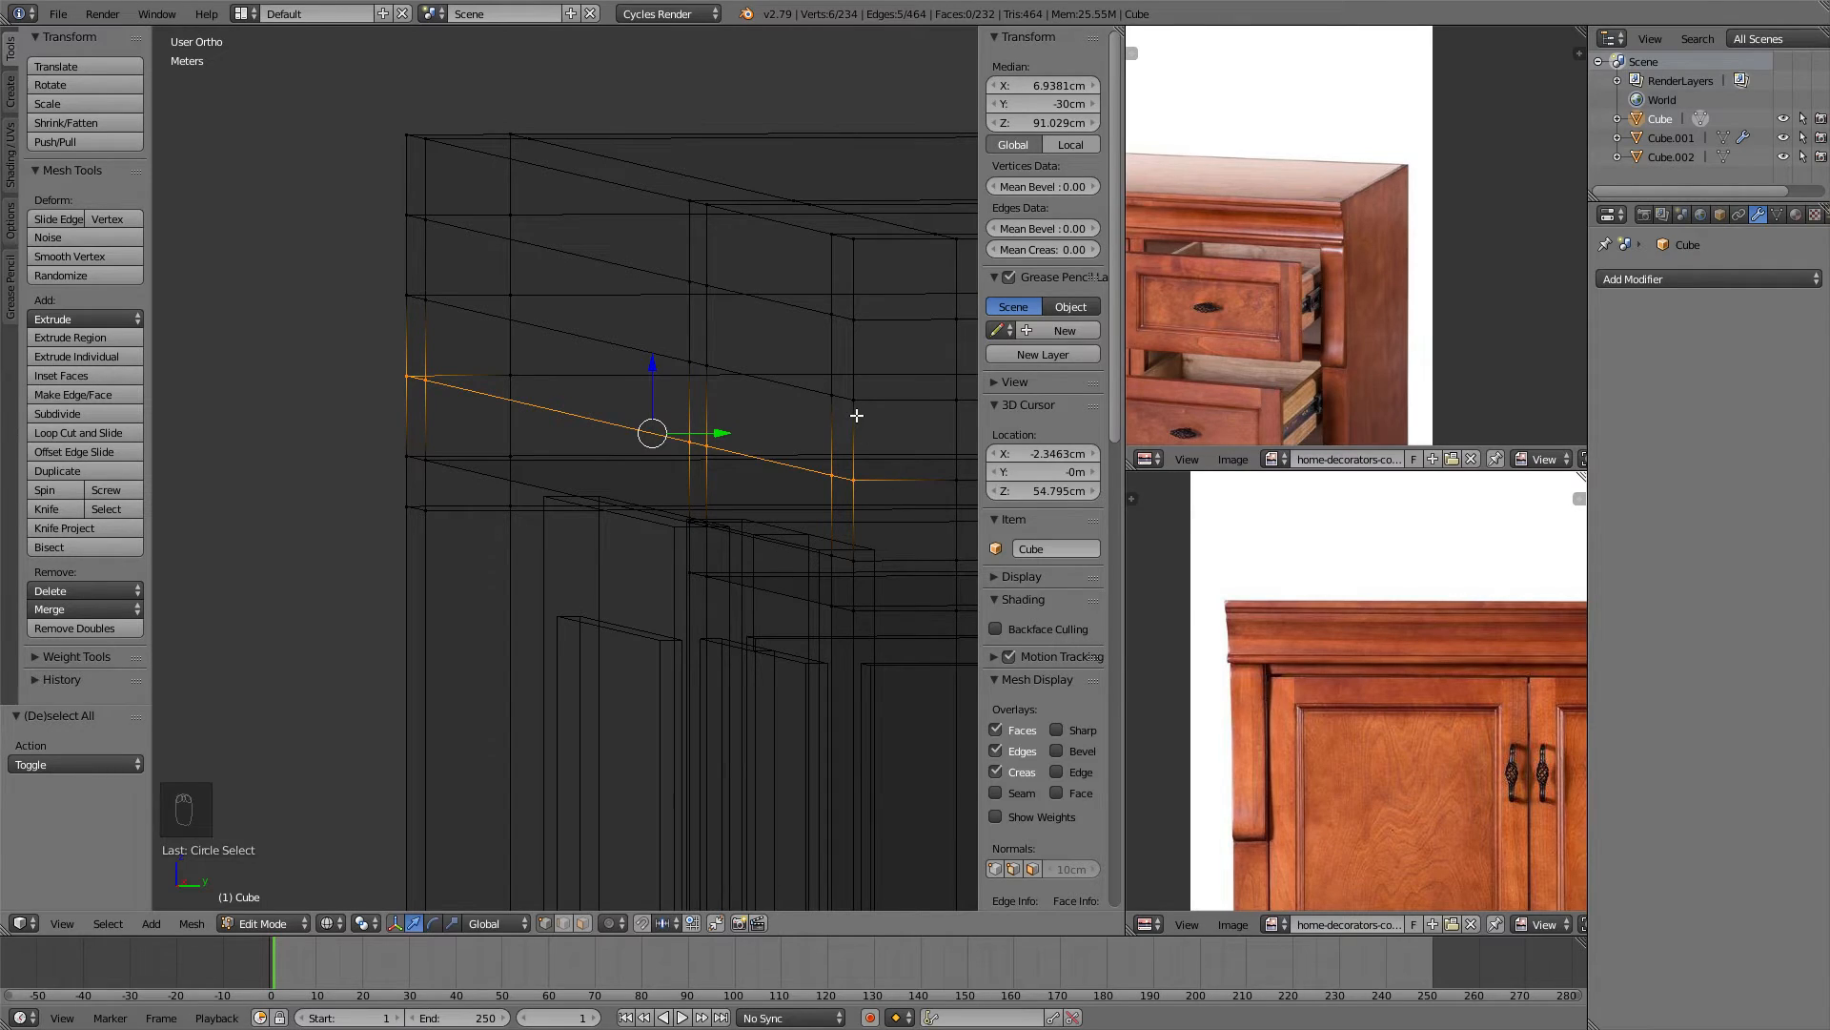
key(KP_3)
scroll(674, 380, up, 1)
shift+middle_drag(694, 332, 739, 361)
scroll(700, 398, up, 3)
scroll(735, 421, down, 3)
scroll(740, 362, up, 2)
key(g)
middle_click(711, 358)
click(704, 355)
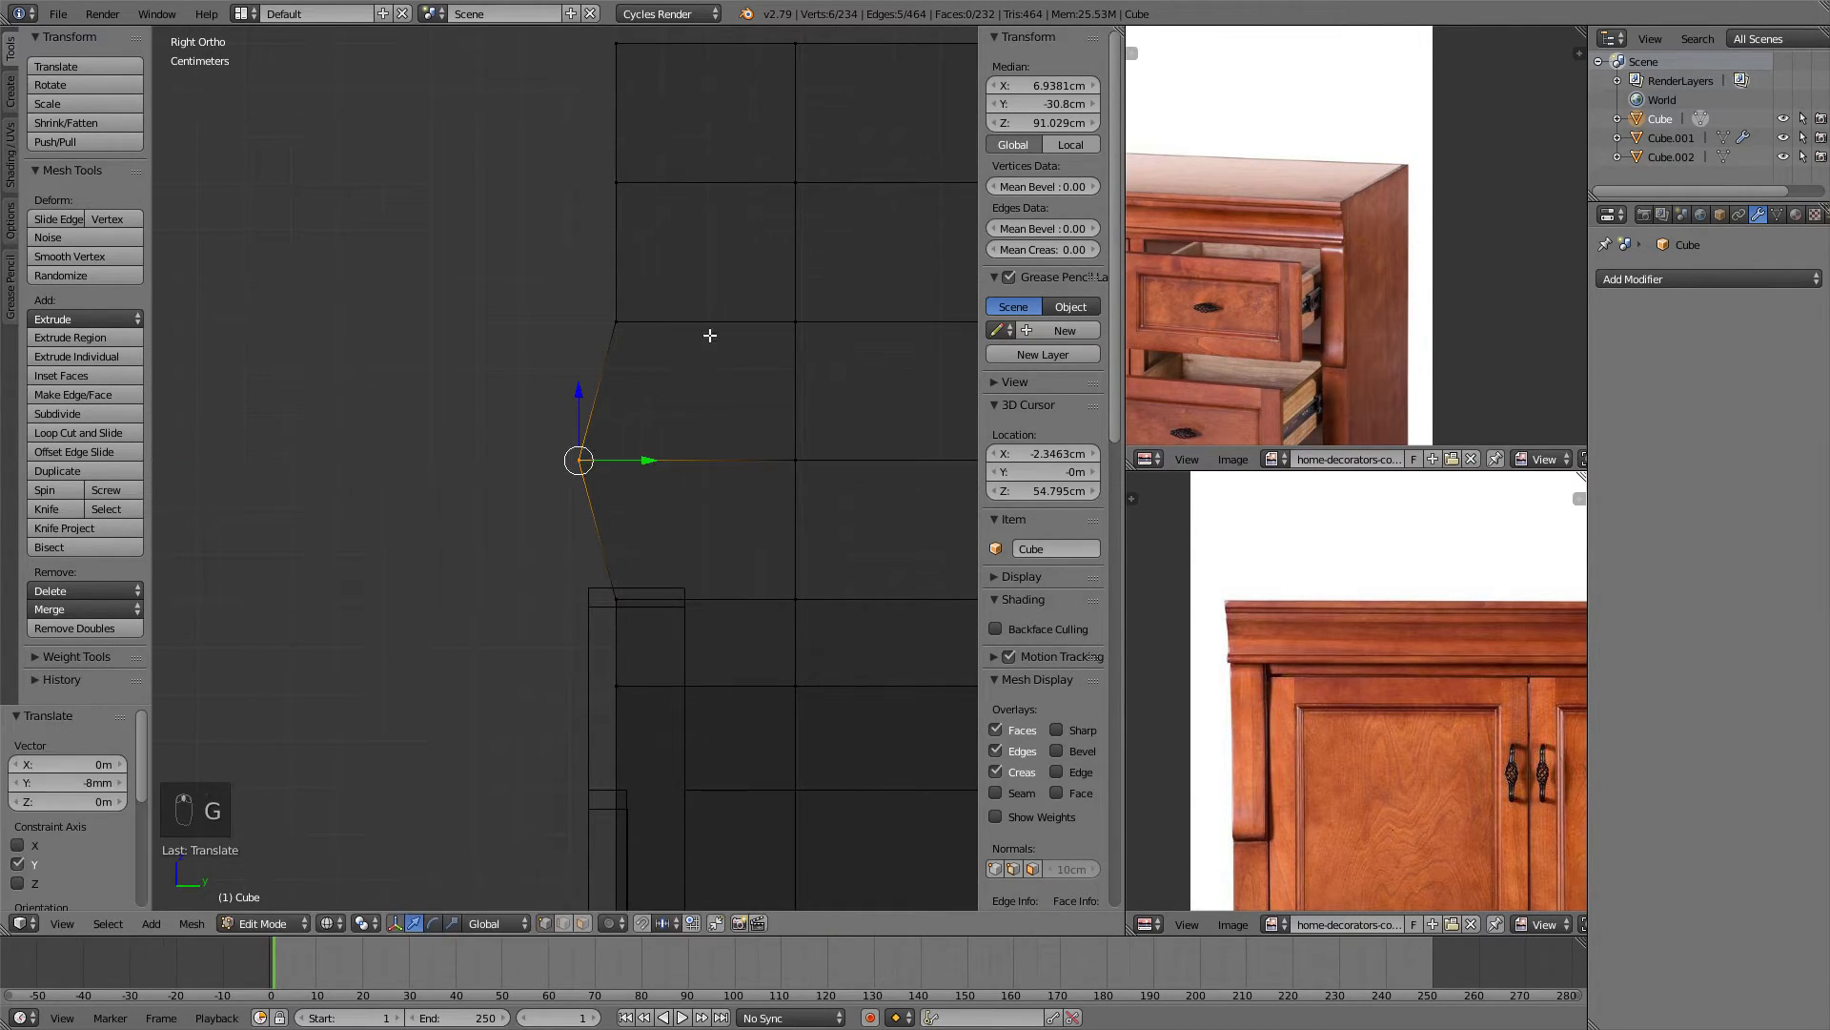
Move the front vertices of the middle new loop about 2 cm forward along Y.
shift+drag(709, 335, 705, 408)
key(a)
key(c)
click(593, 387)
right_click(606, 384)
key(g)
middle_click(732, 380)
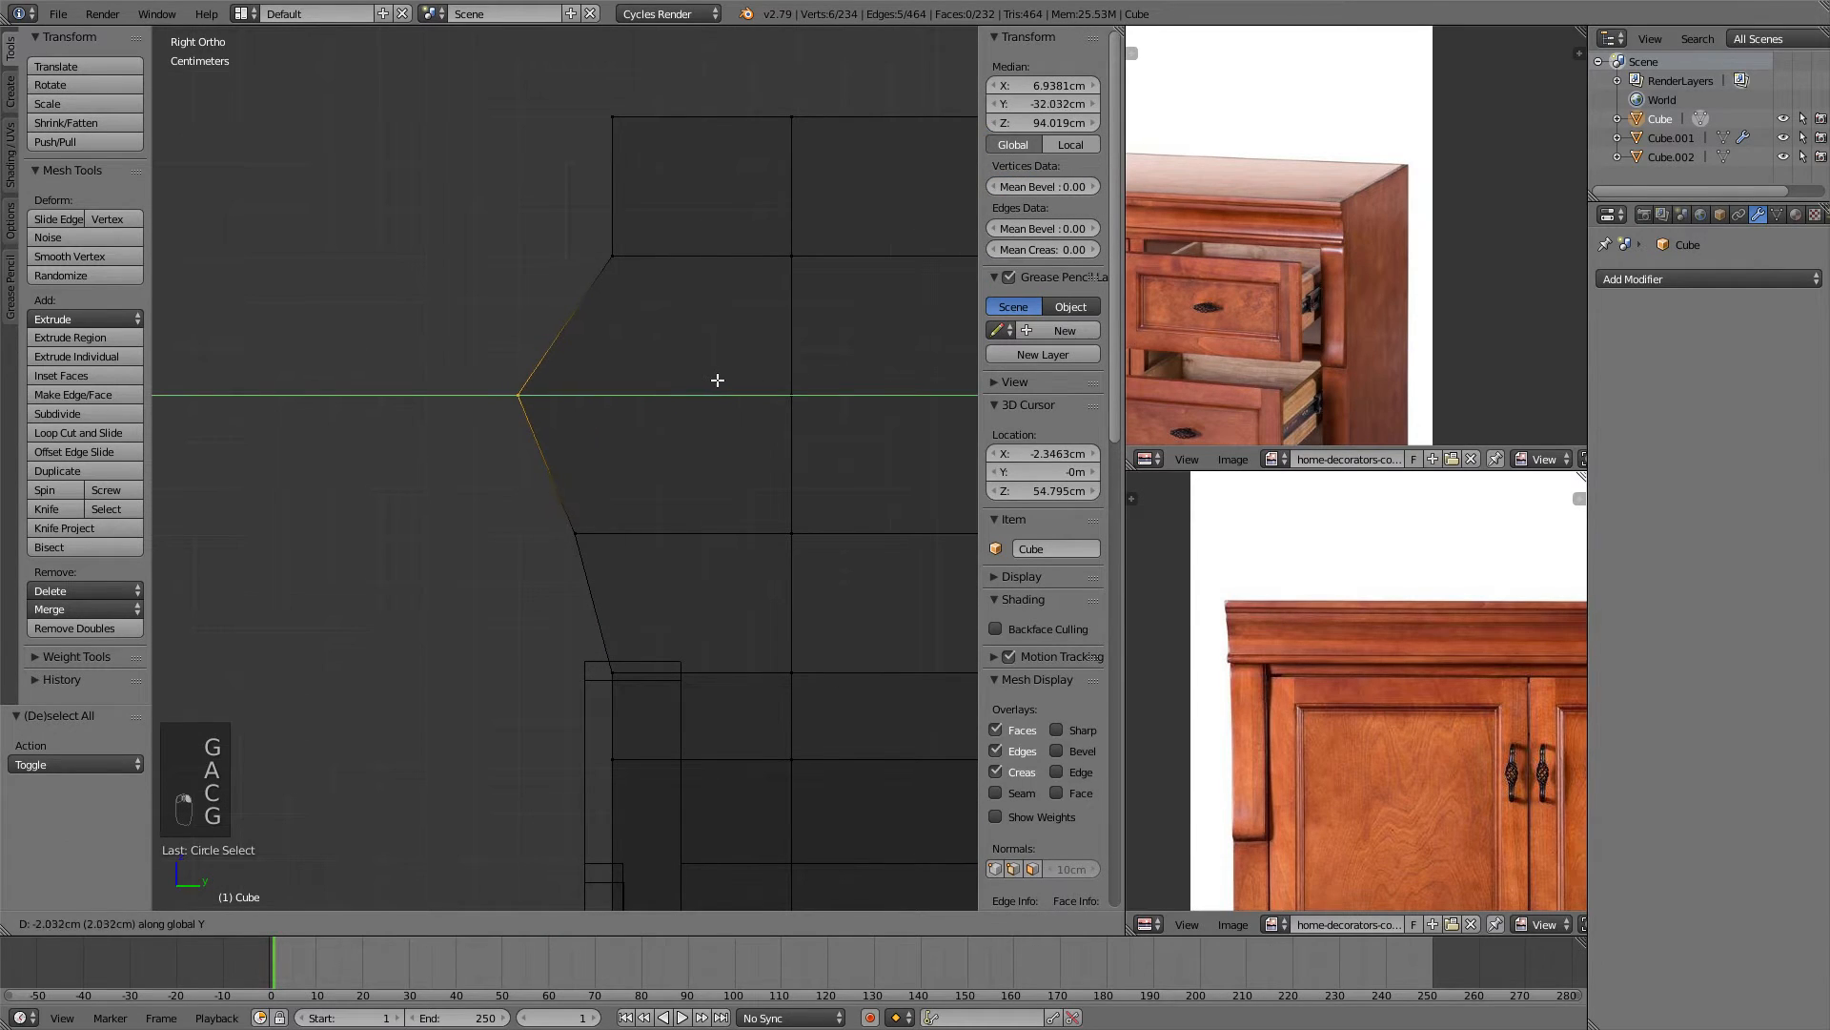
click(716, 379)
Move the front vertices of the uppermost new loop about 3.6 cm forward along Y.
shift+drag(693, 309, 717, 411)
key(a)
key(c)
click(639, 355)
right_click(654, 355)
key(g)
middle_click(763, 366)
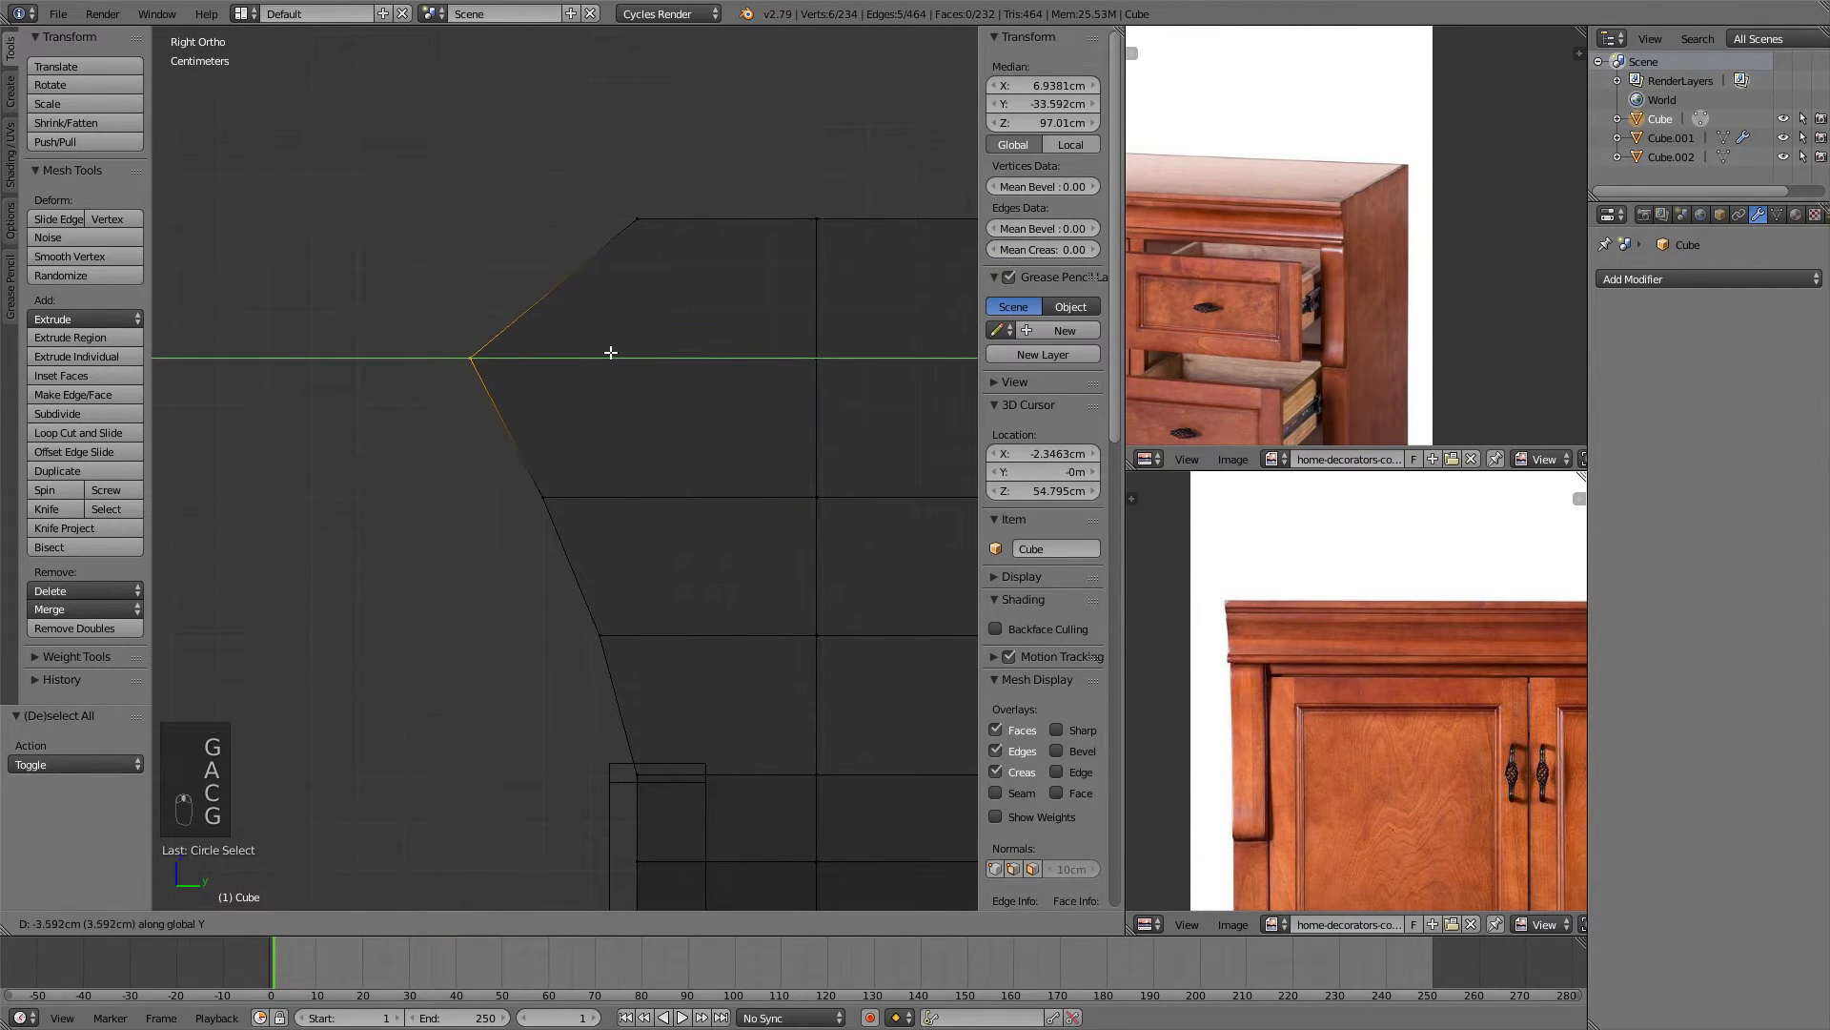
click(605, 351)
Move the cabinet's top front edge about 4.7 cm forward along Y to complete the flared crown profile.
key(a)
key(c)
click(637, 223)
right_click(659, 232)
key(g)
middle_click(753, 282)
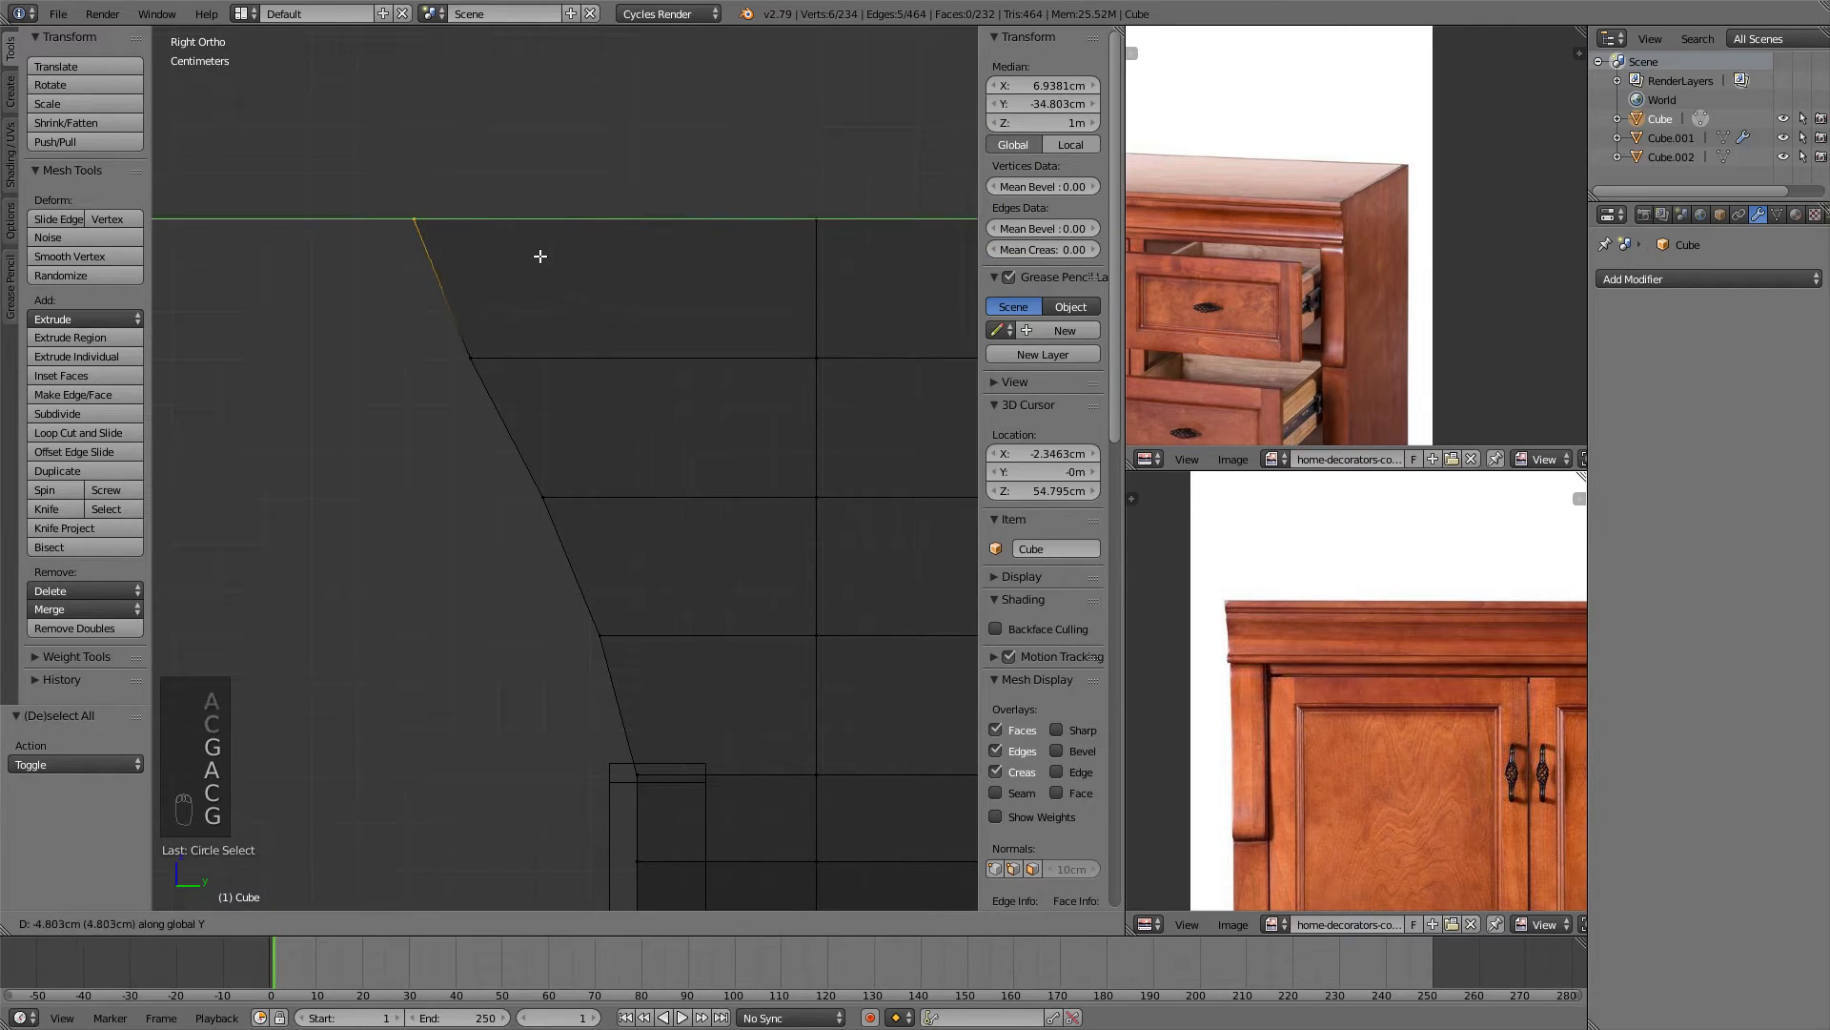
click(543, 254)
Examine the flared crown profile up close in solid shading.
key(Tab)
scroll(591, 315, down, 4)
key(z)
mouse_move(635, 373)
middle_down()
mouse_move(638, 396)
mouse_move(703, 376)
mouse_move(662, 343)
mouse_move(740, 329)
middle_up()
key(Tab)
scroll(741, 340, up, 7)
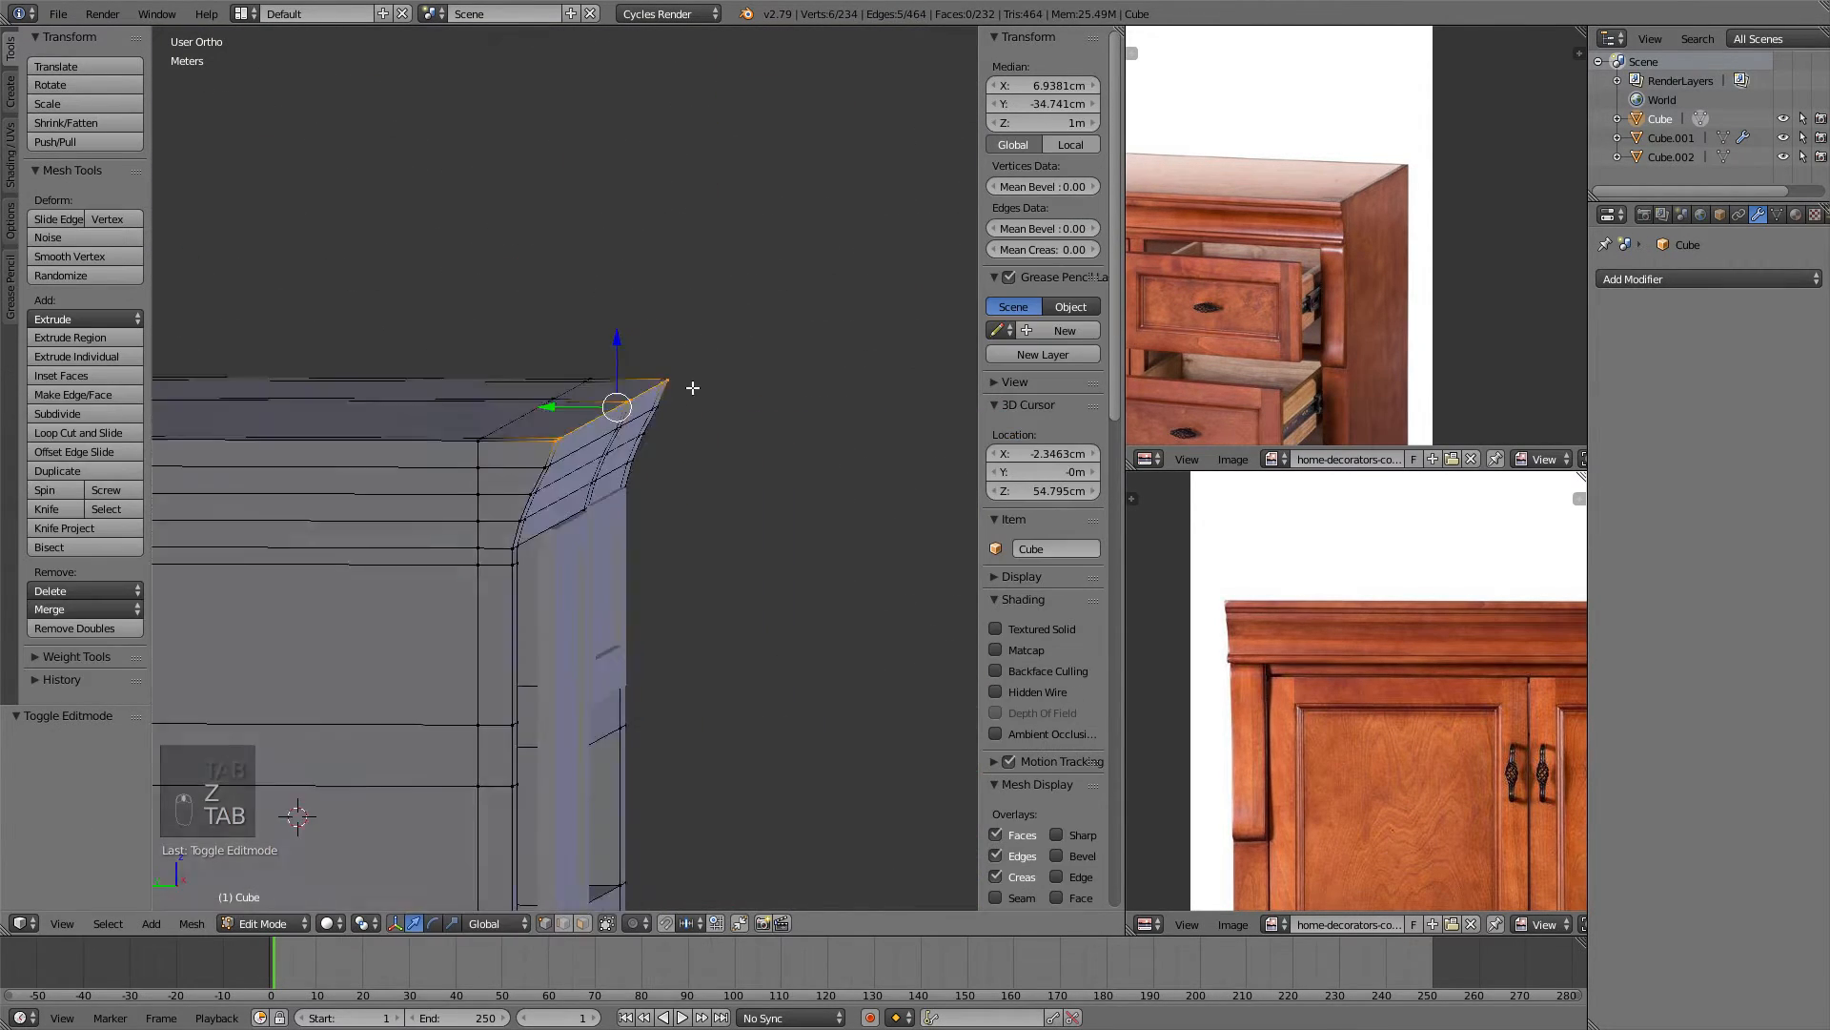
scroll(744, 344, up, 1)
mouse_move(743, 344)
middle_down()
mouse_move(740, 372)
mouse_move(740, 347)
middle_up()
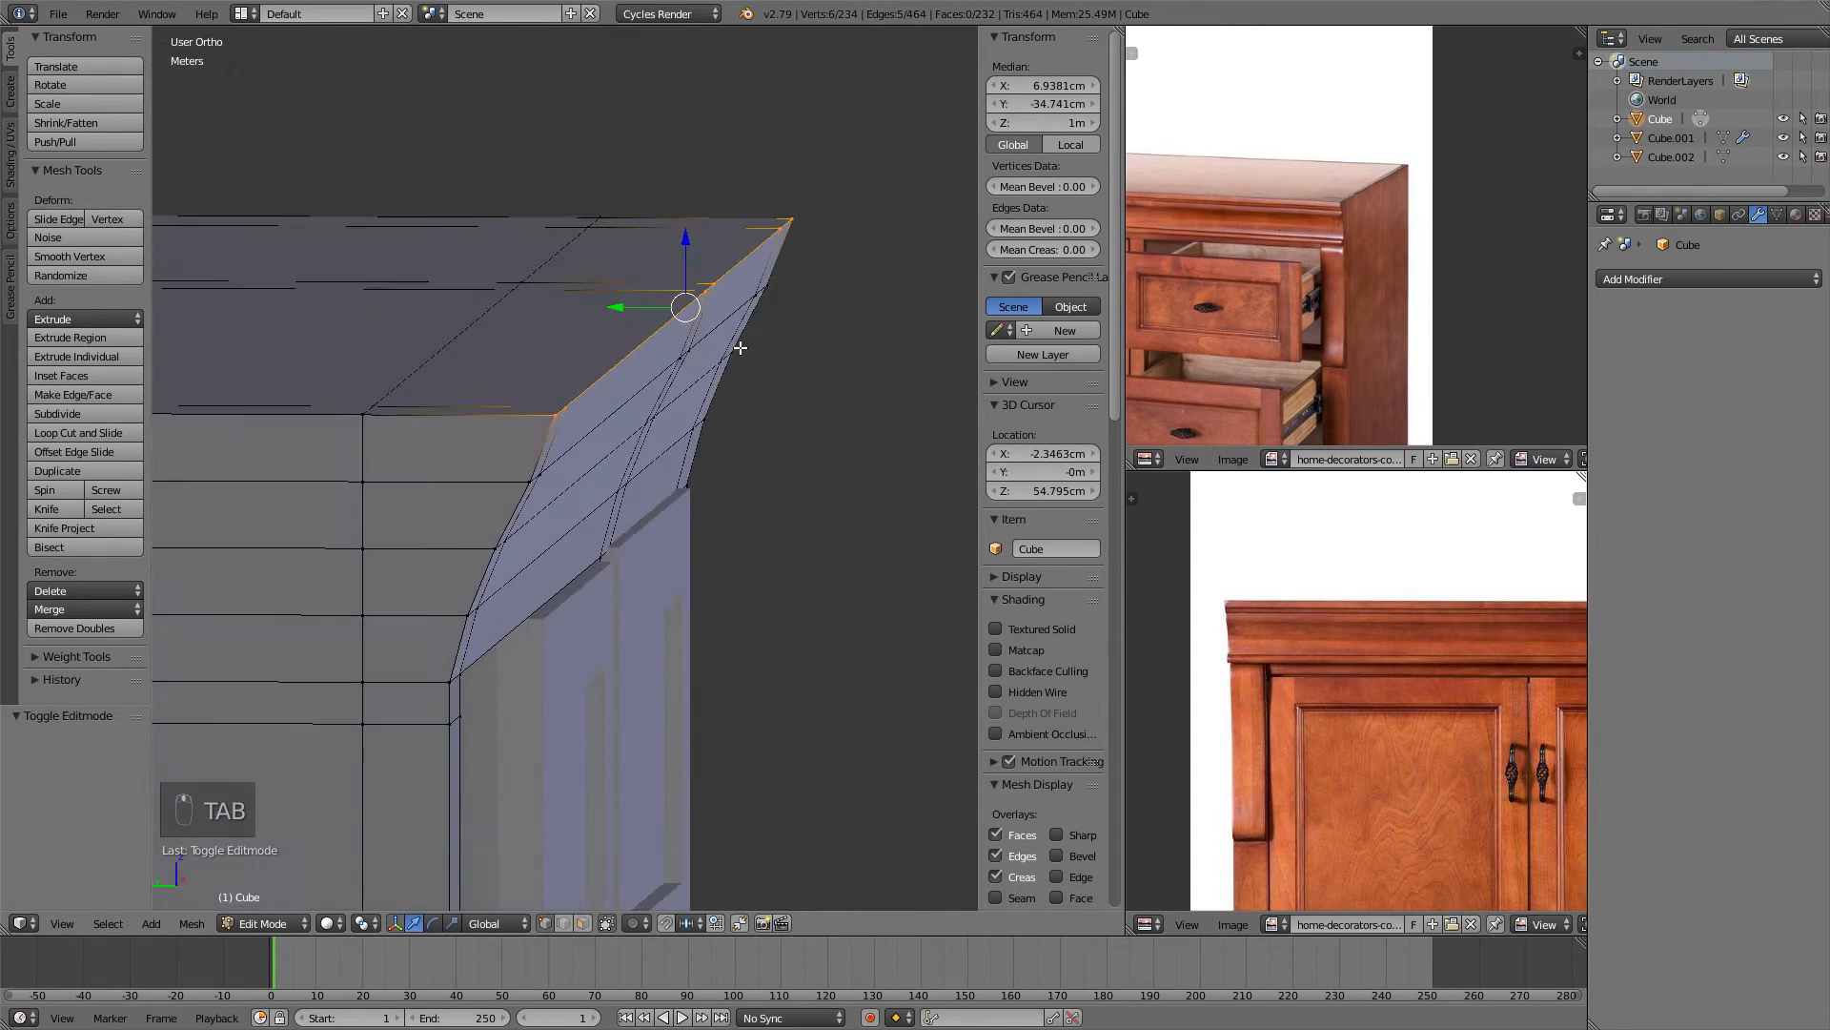
Move the cabinet's top front edge 2.35 cm back along Y so the crown's upper lip slants inward.
key(g)
middle_click(736, 345)
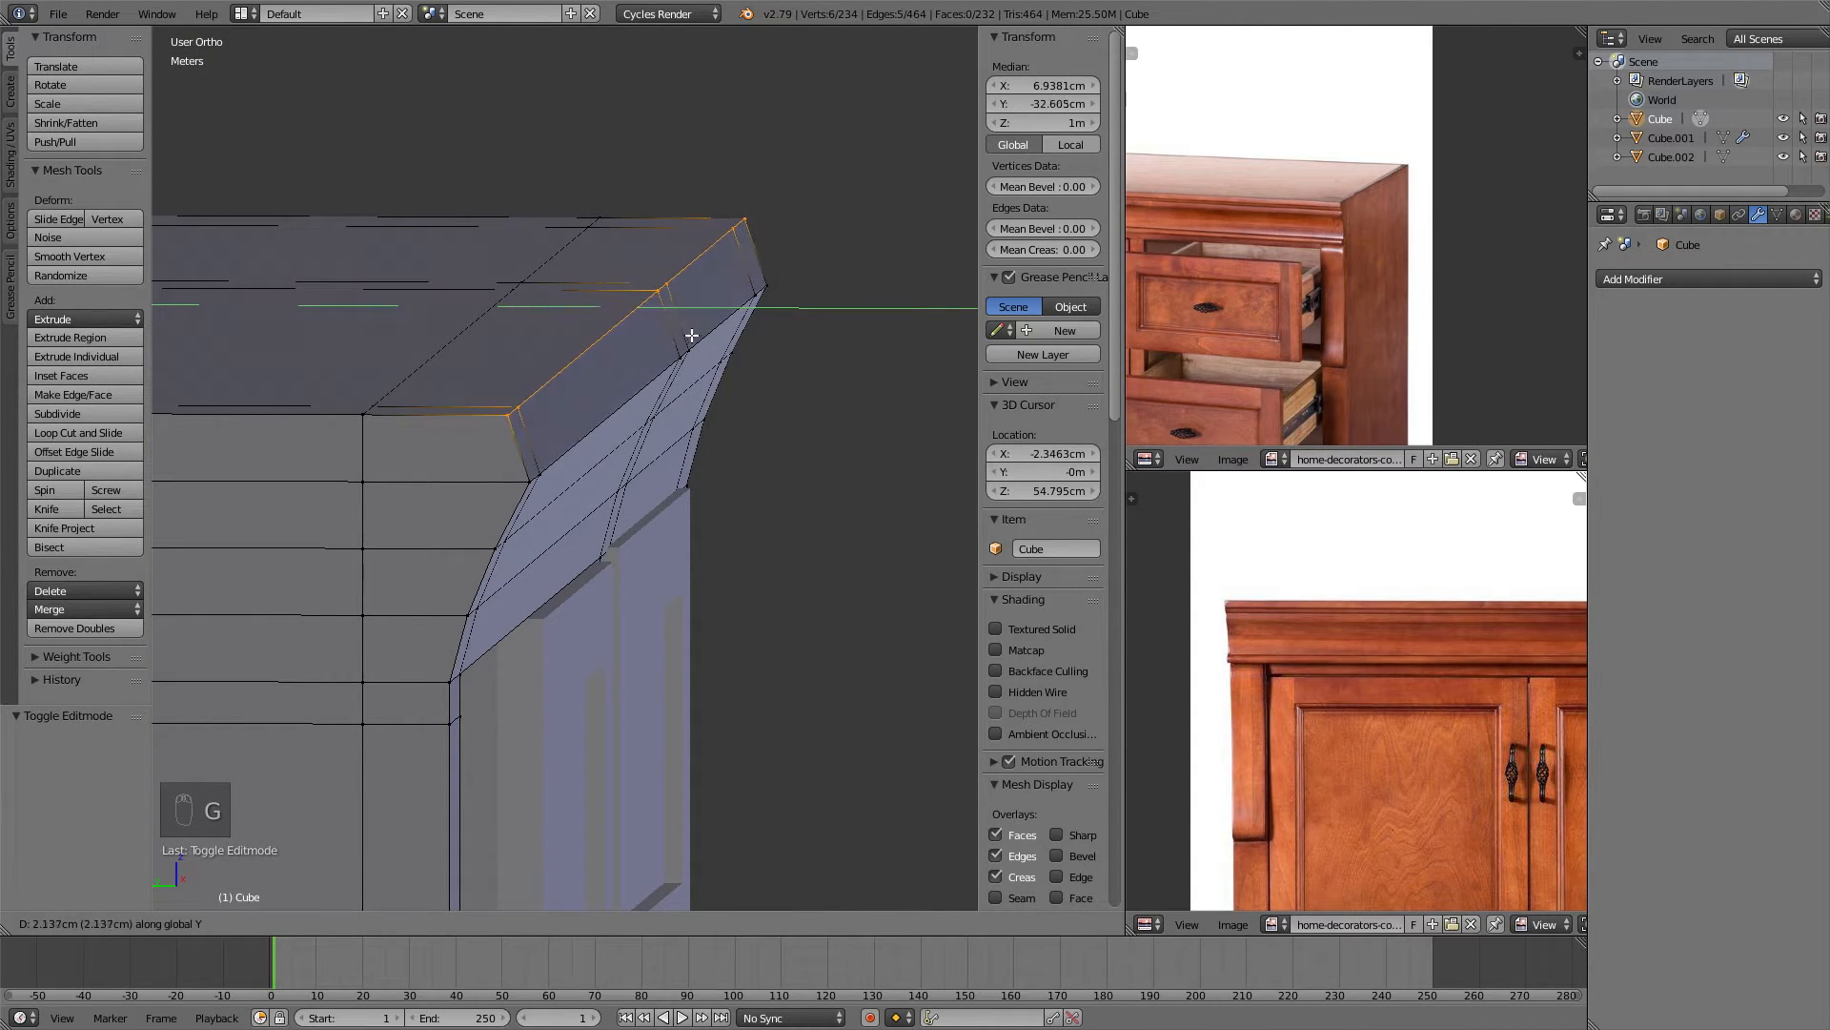
click(695, 353)
middle_drag(695, 360, 690, 398)
key(KP_1)
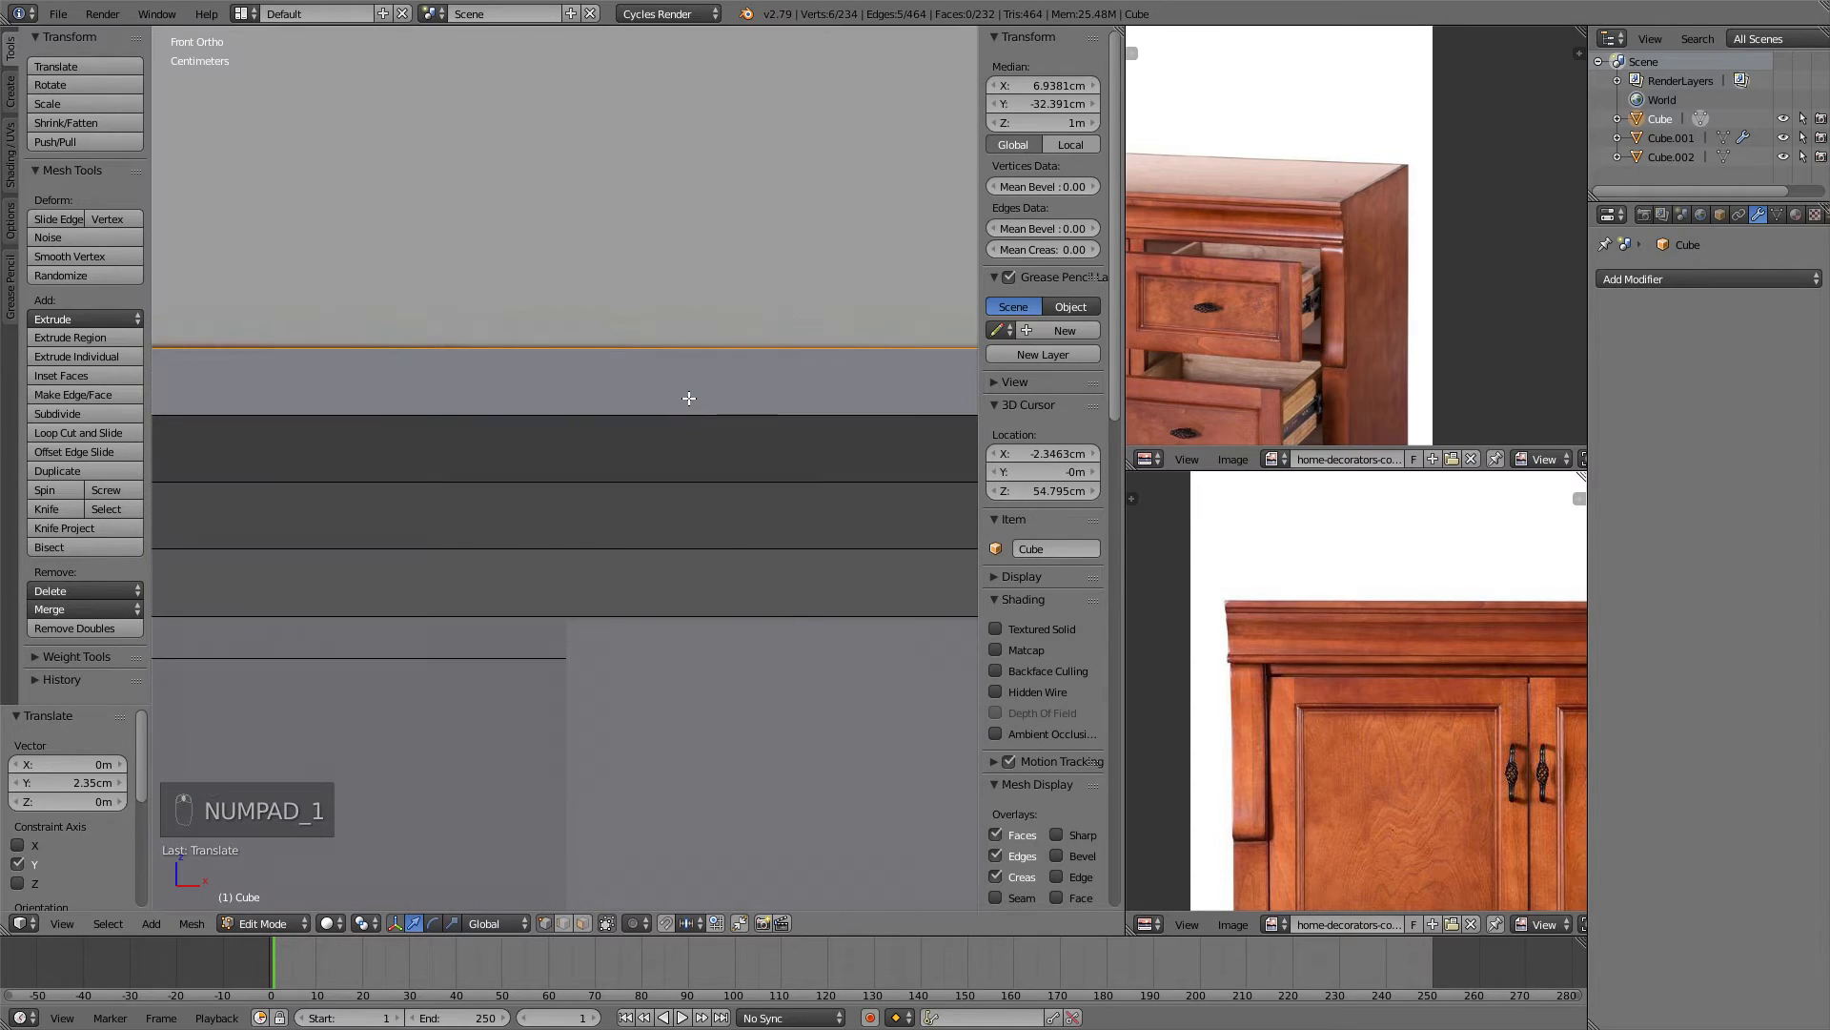
key(KP_3)
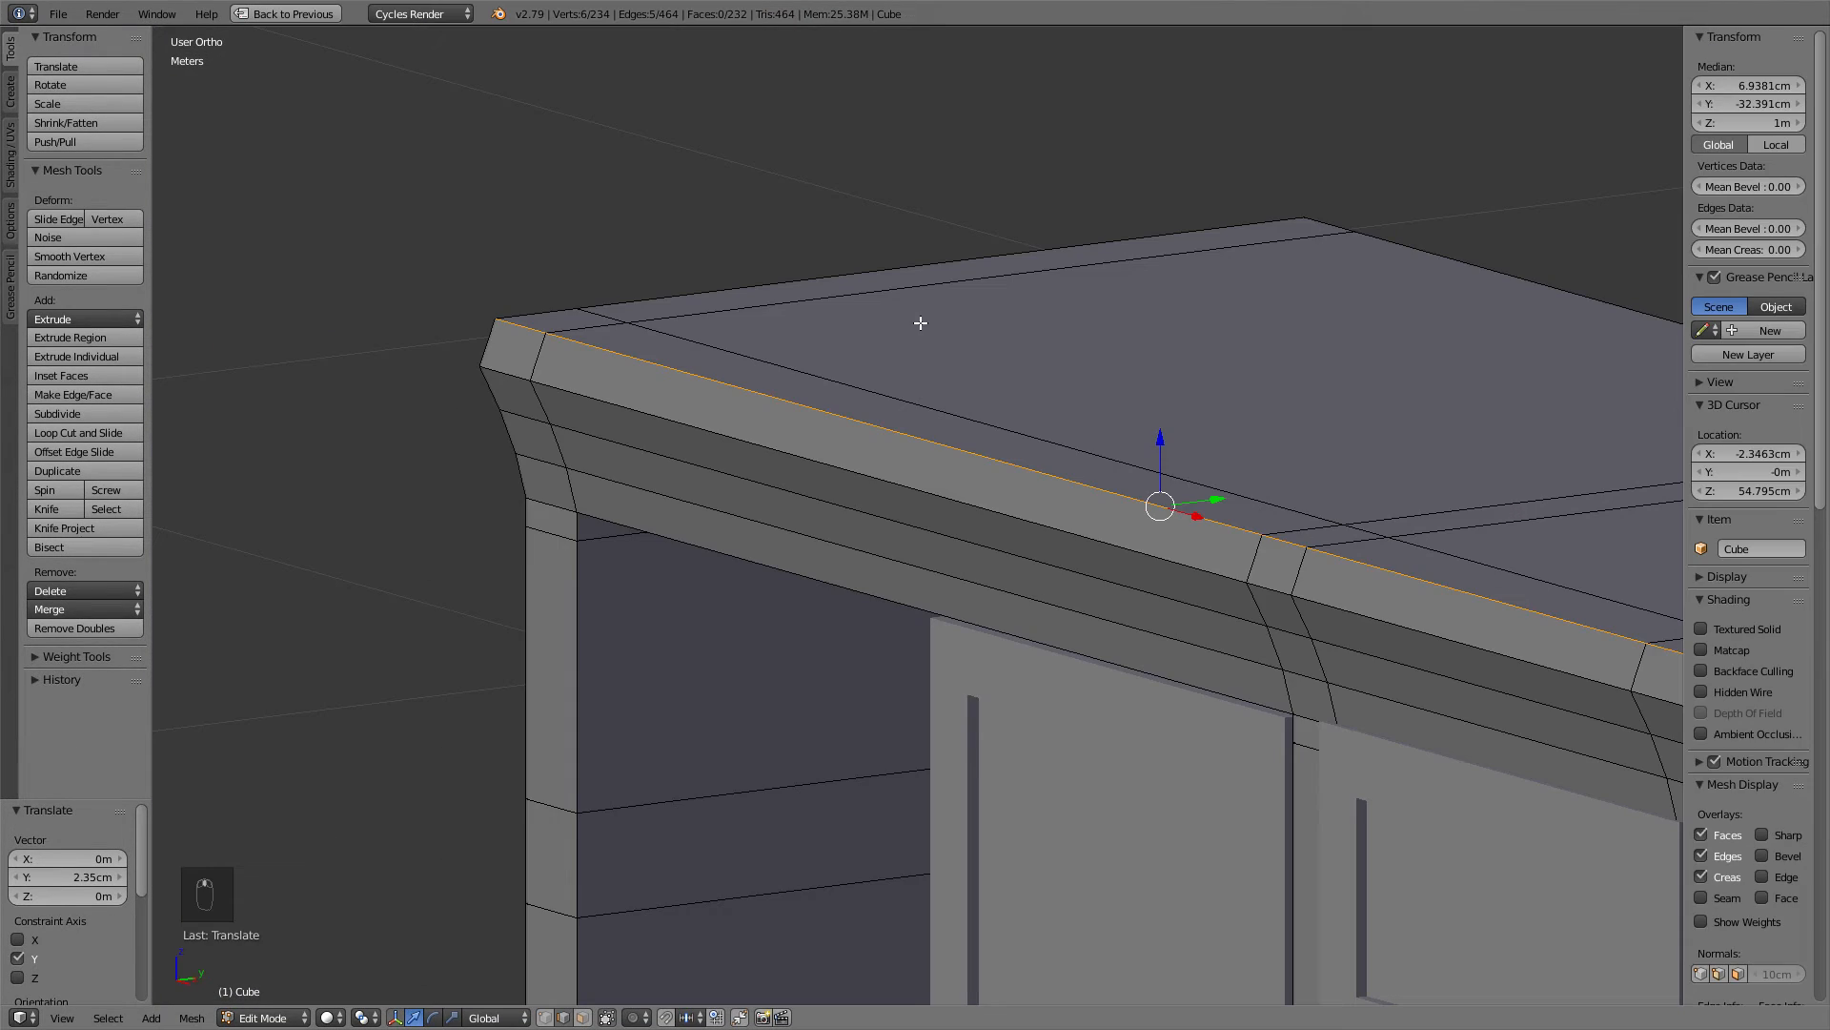
Bevel the crown's most protruding front edge along the full cabinet width with 2 segments and an offset of about 0.052.
shift+middle_drag(1010, 347, 894, 321)
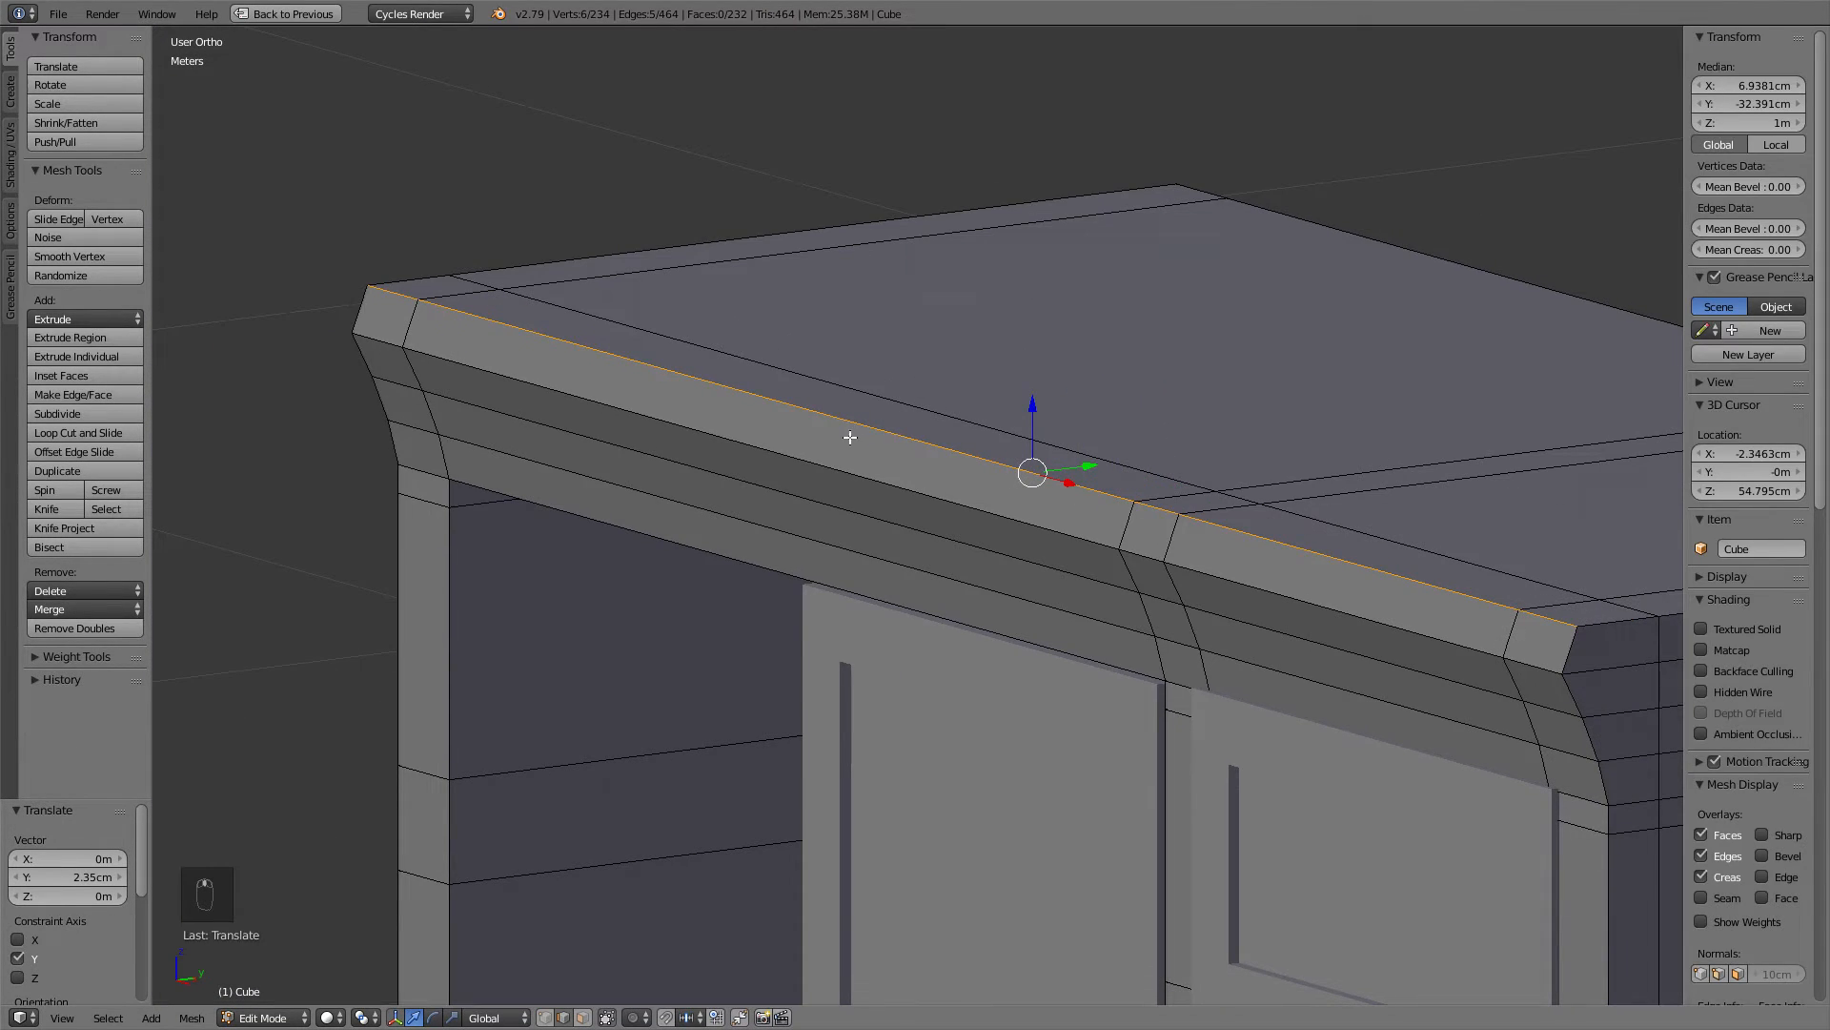
alt+click(797, 464)
right_click(818, 468)
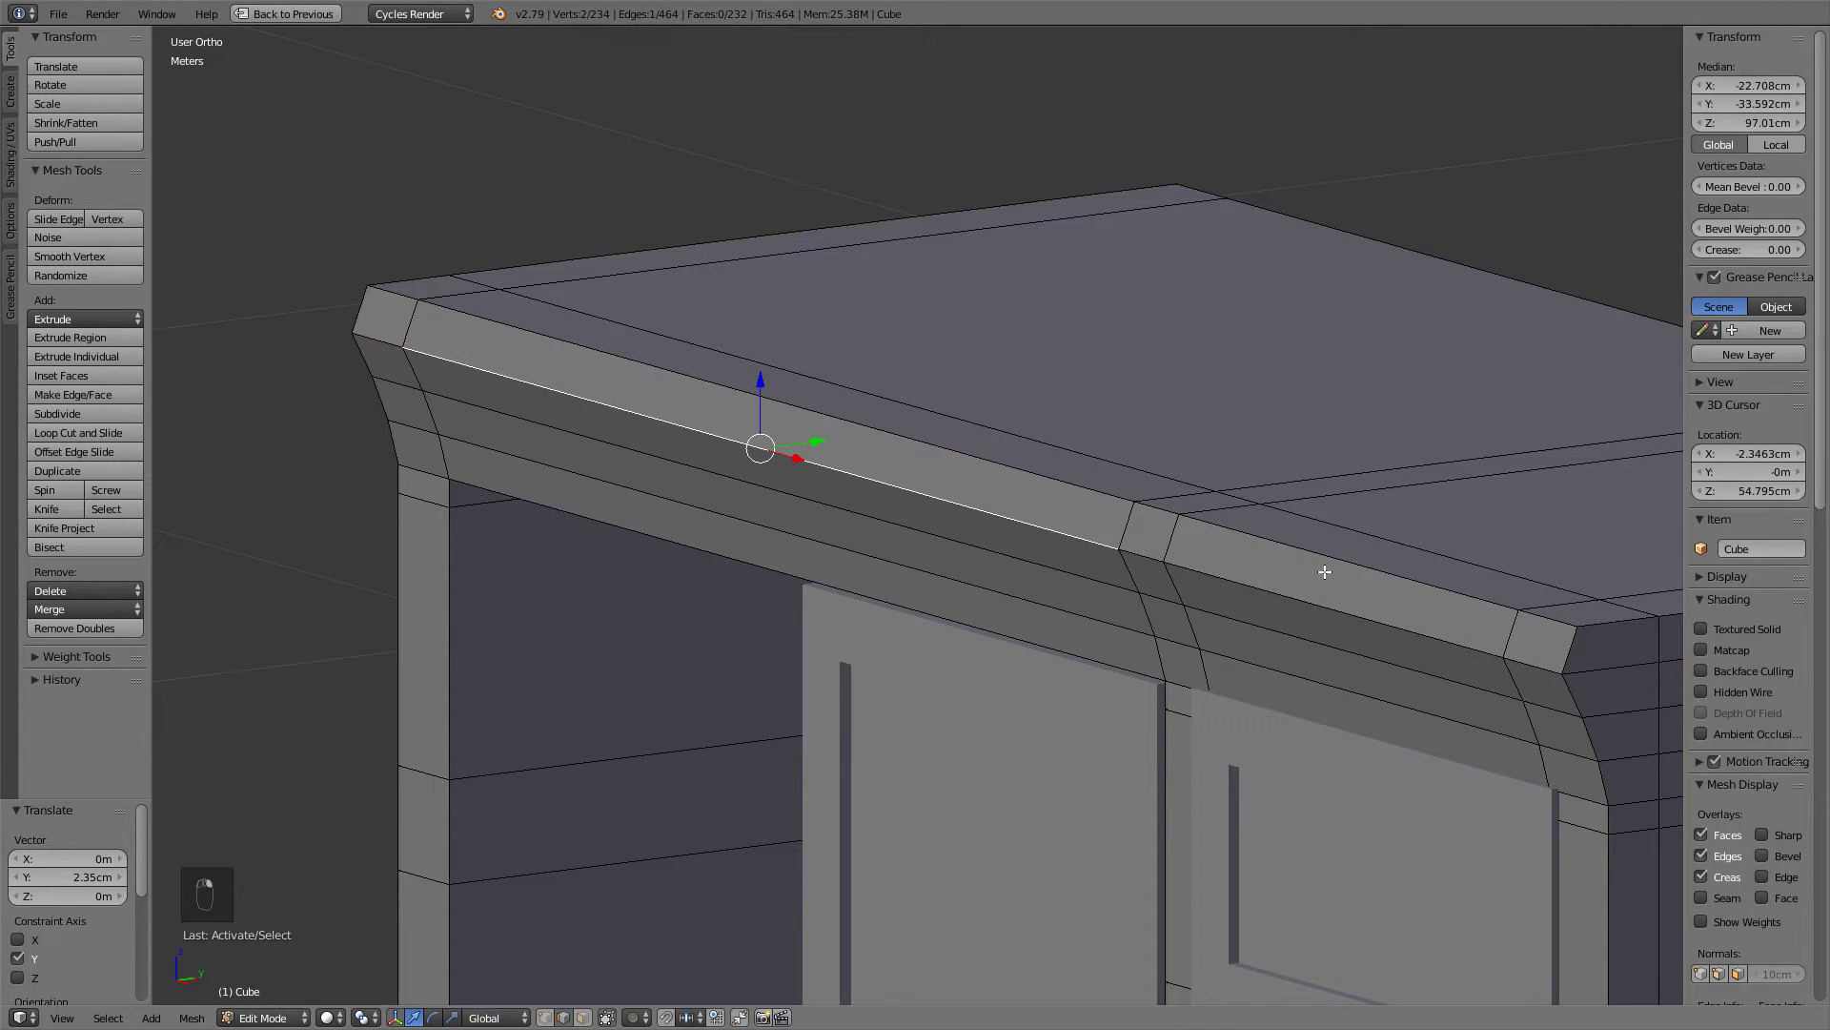
shift+right_click(1525, 657)
shift+right_click(1376, 624)
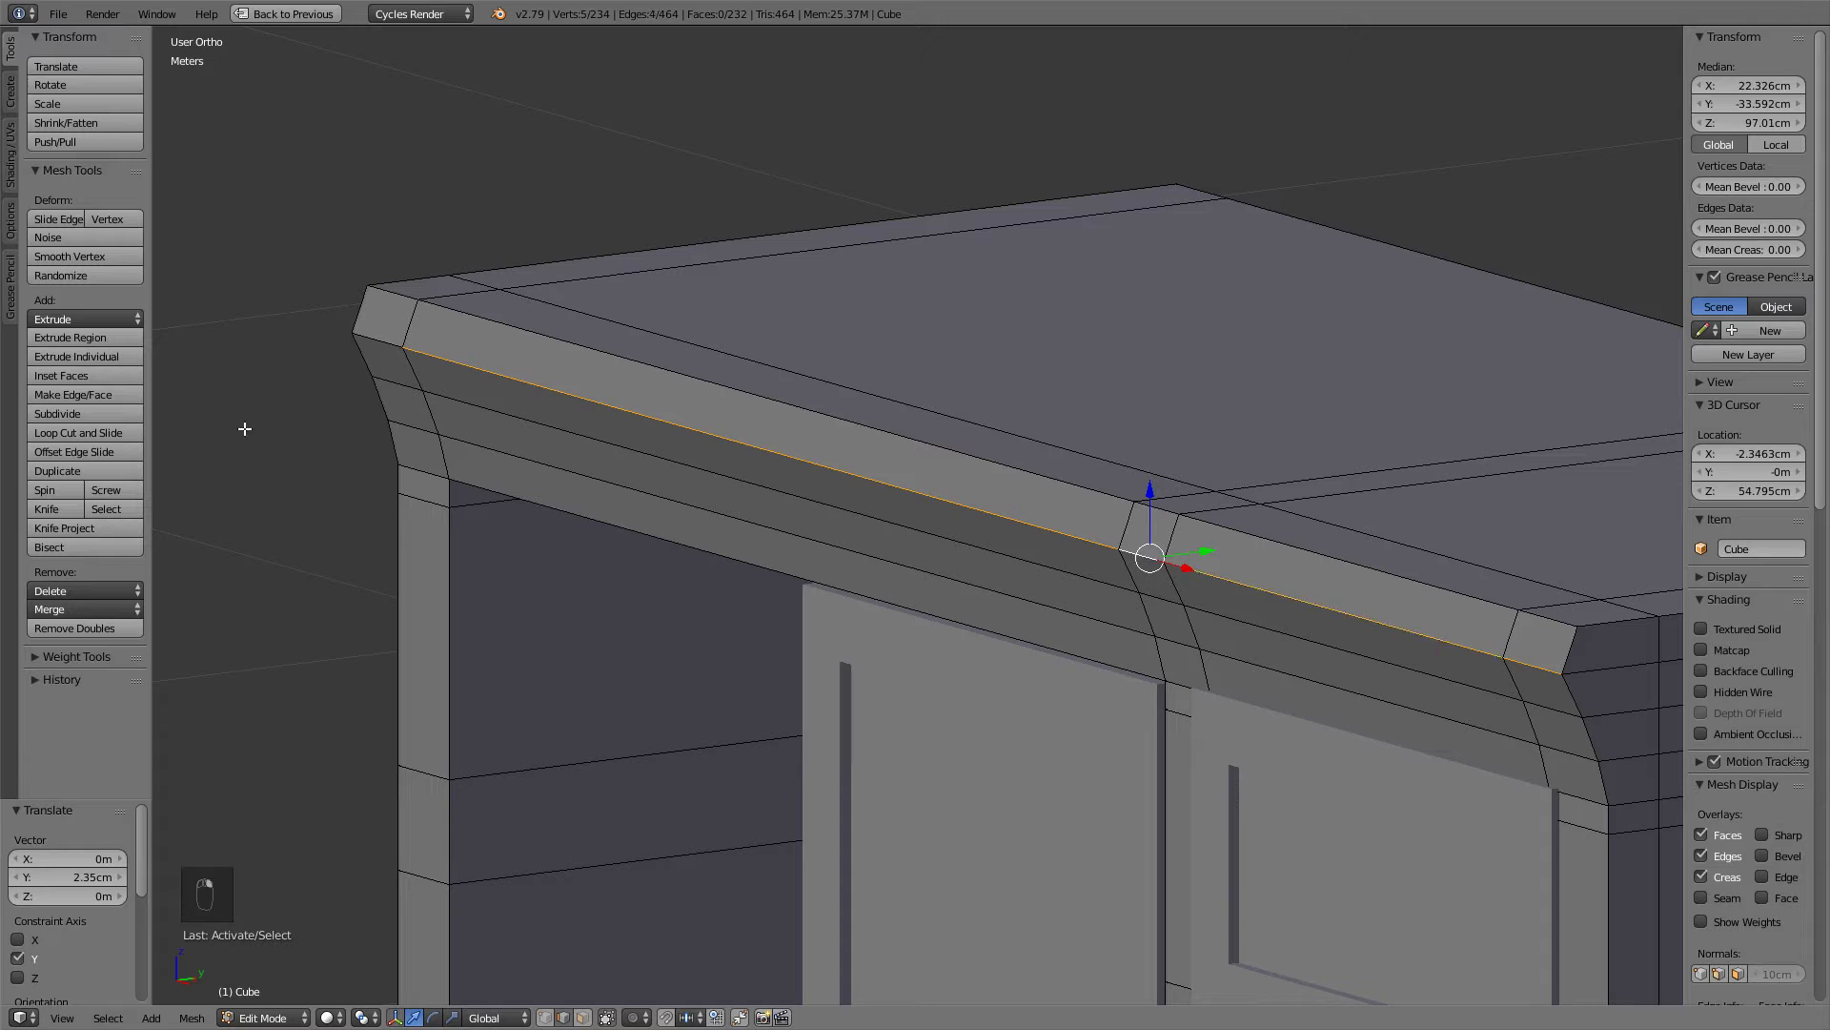
shift+right_click(358, 335)
middle_drag(519, 408, 1197, 454)
middle_drag(683, 518, 856, 427)
key(KP_1)
key(ctrl+b)
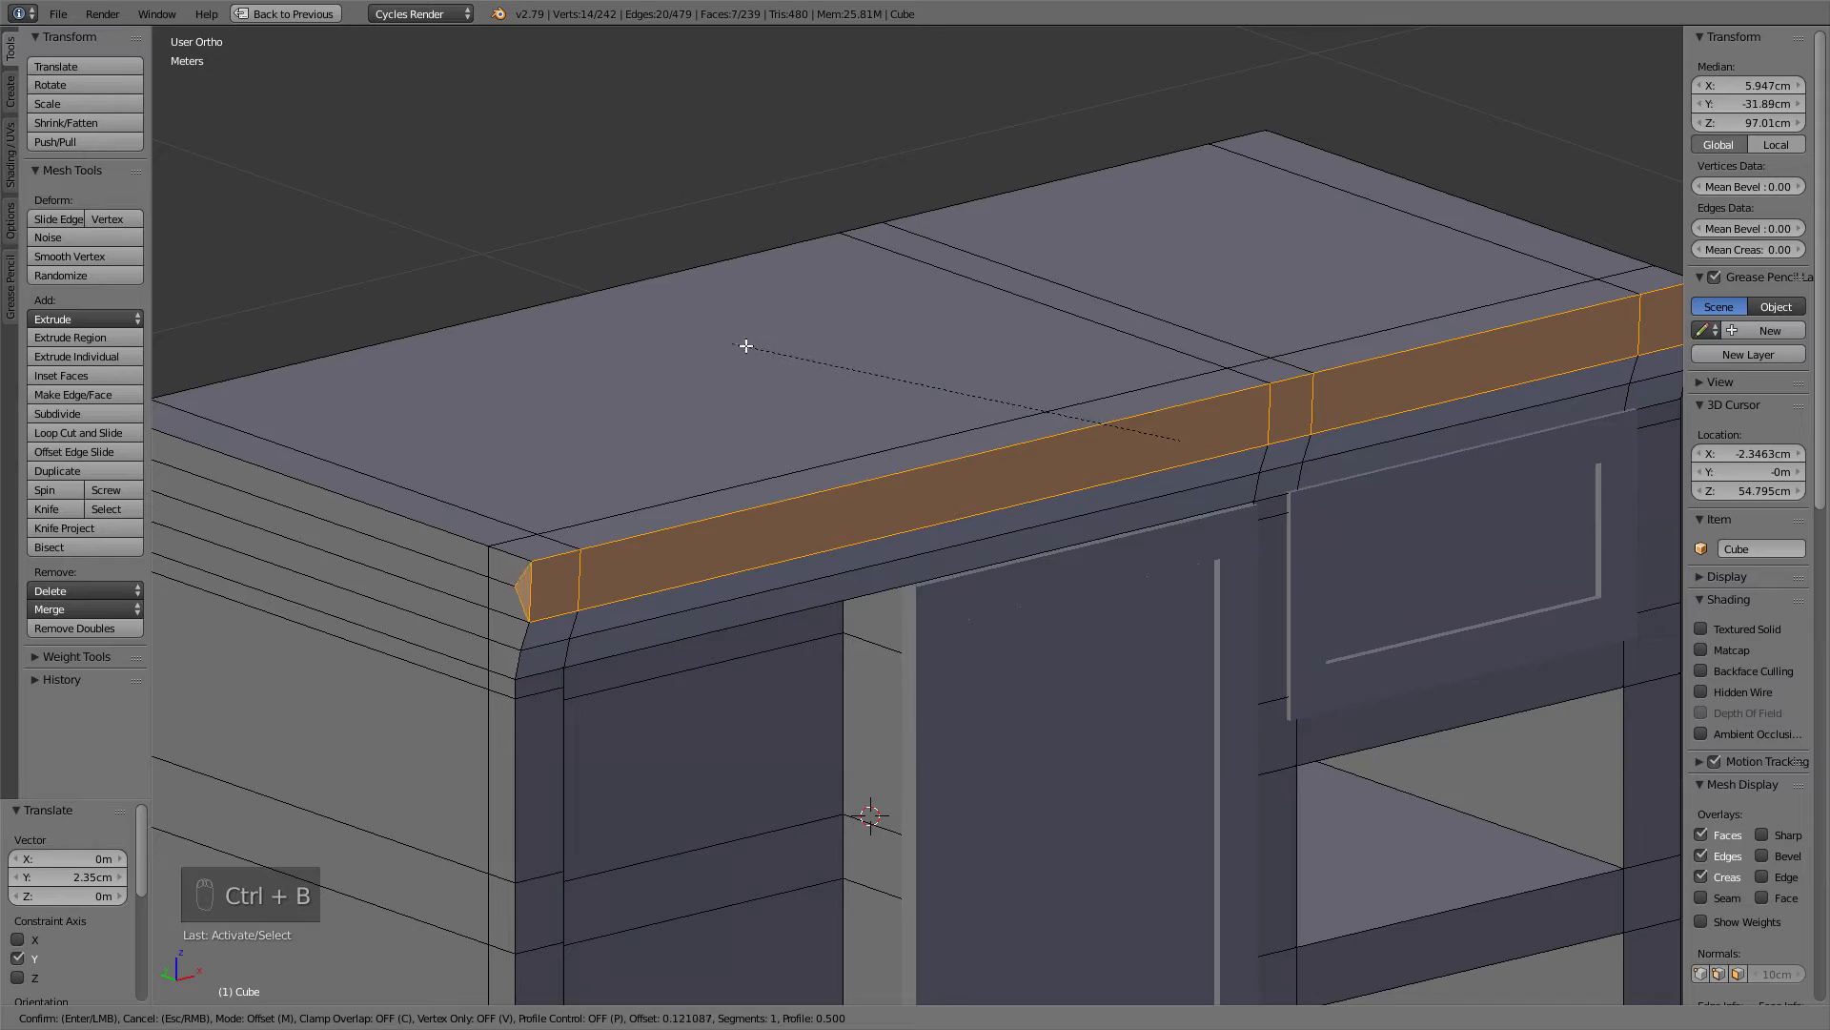
scroll(801, 357, up, 1)
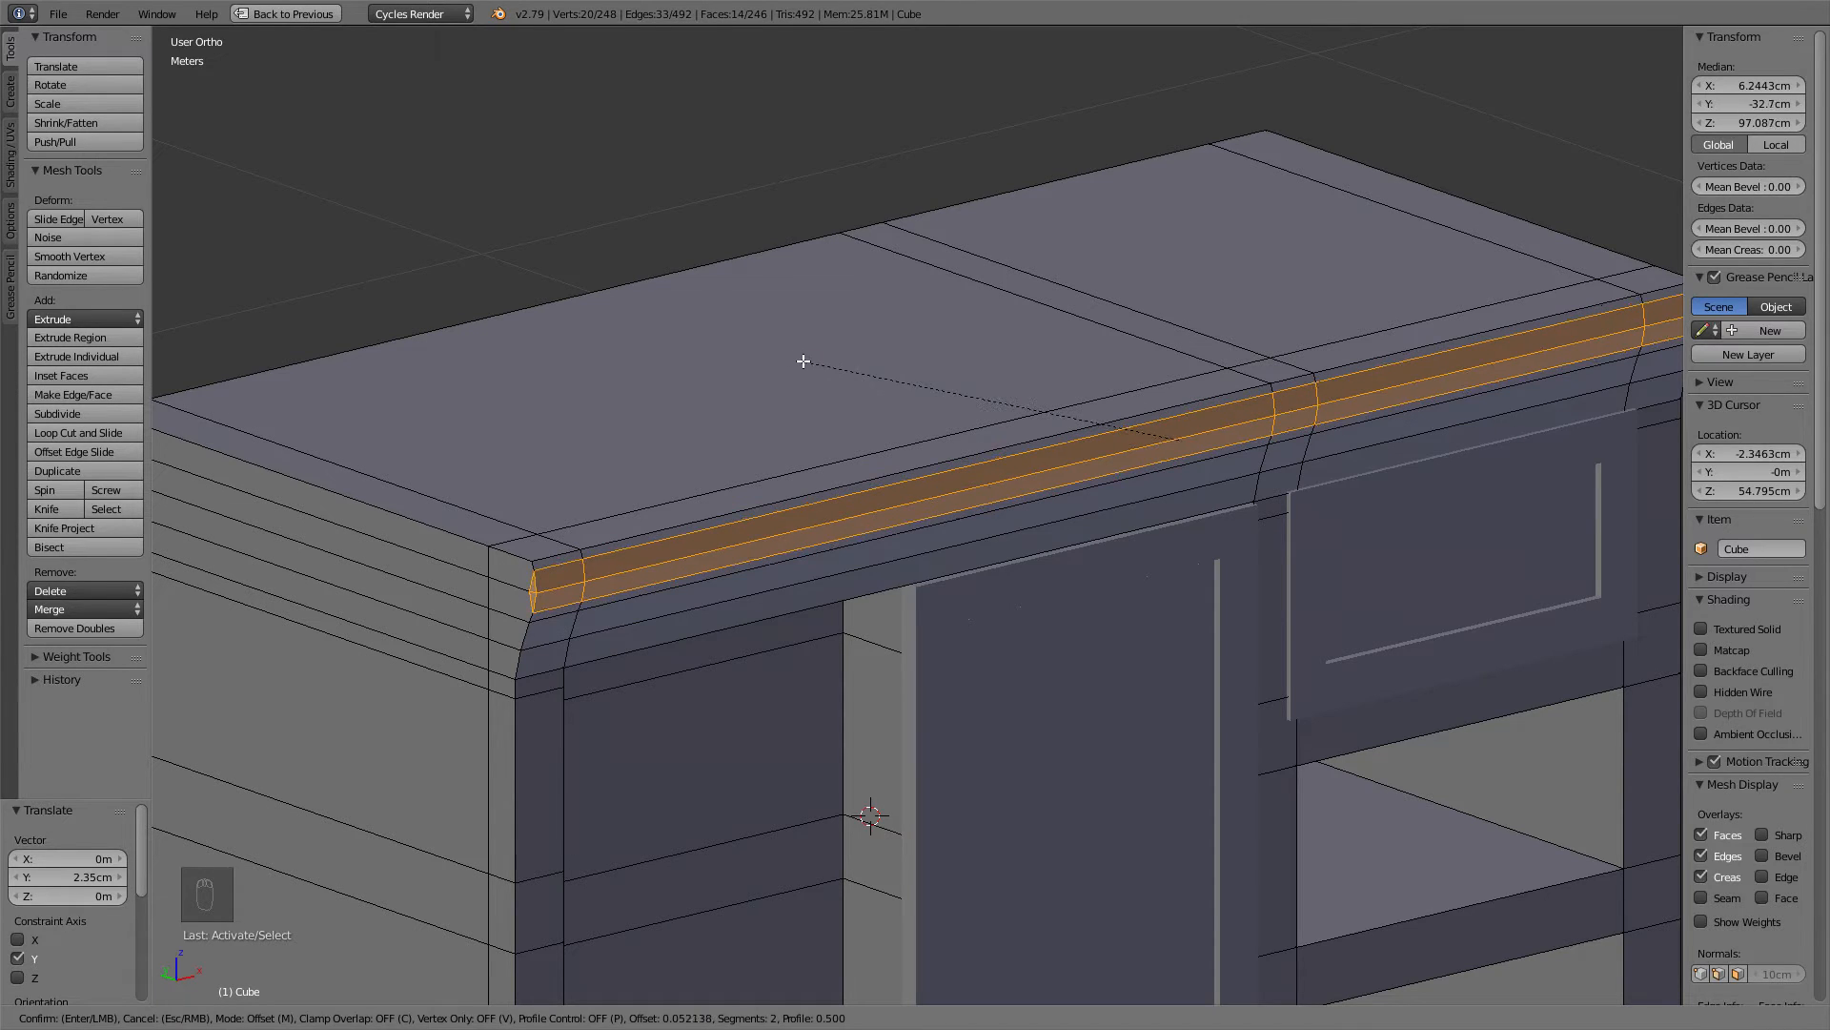
click(801, 361)
key(Tab)
middle_drag(817, 495, 622, 338)
key(z)
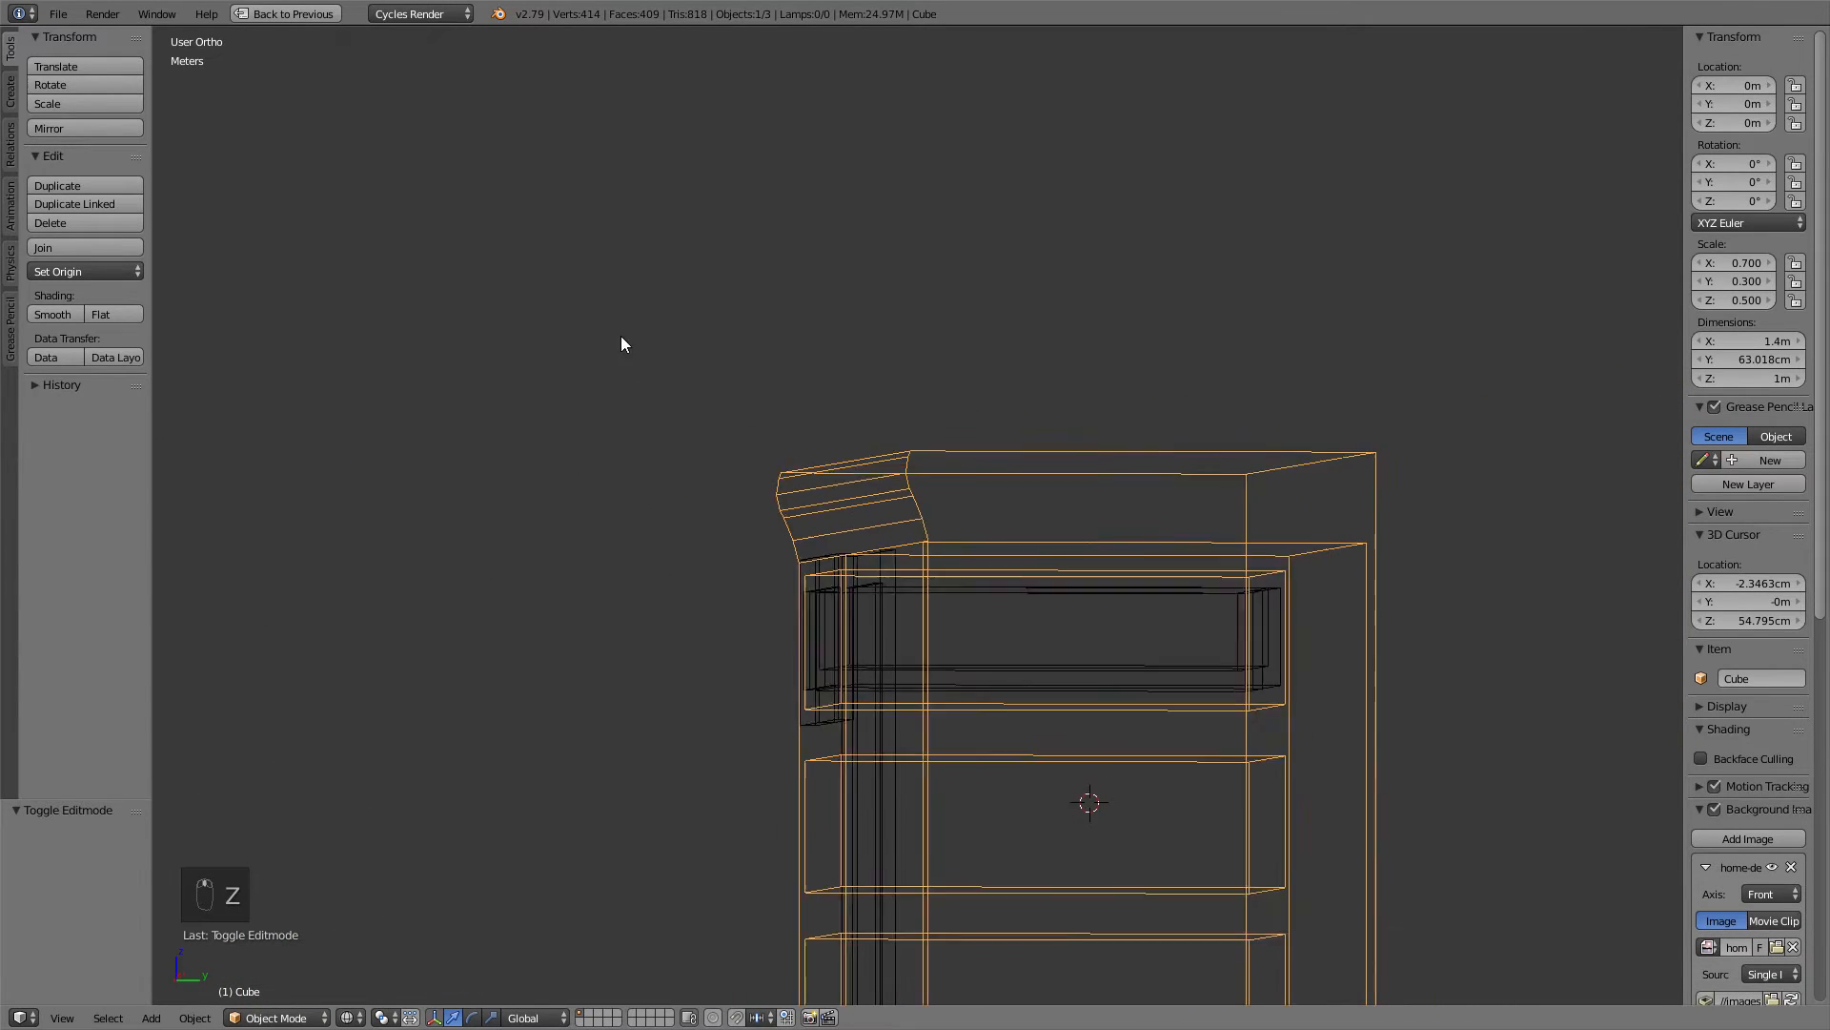
Extrude the three uppermost front faces of both outer stiles 1.82 cm outward to form corner brackets.
key(Tab)
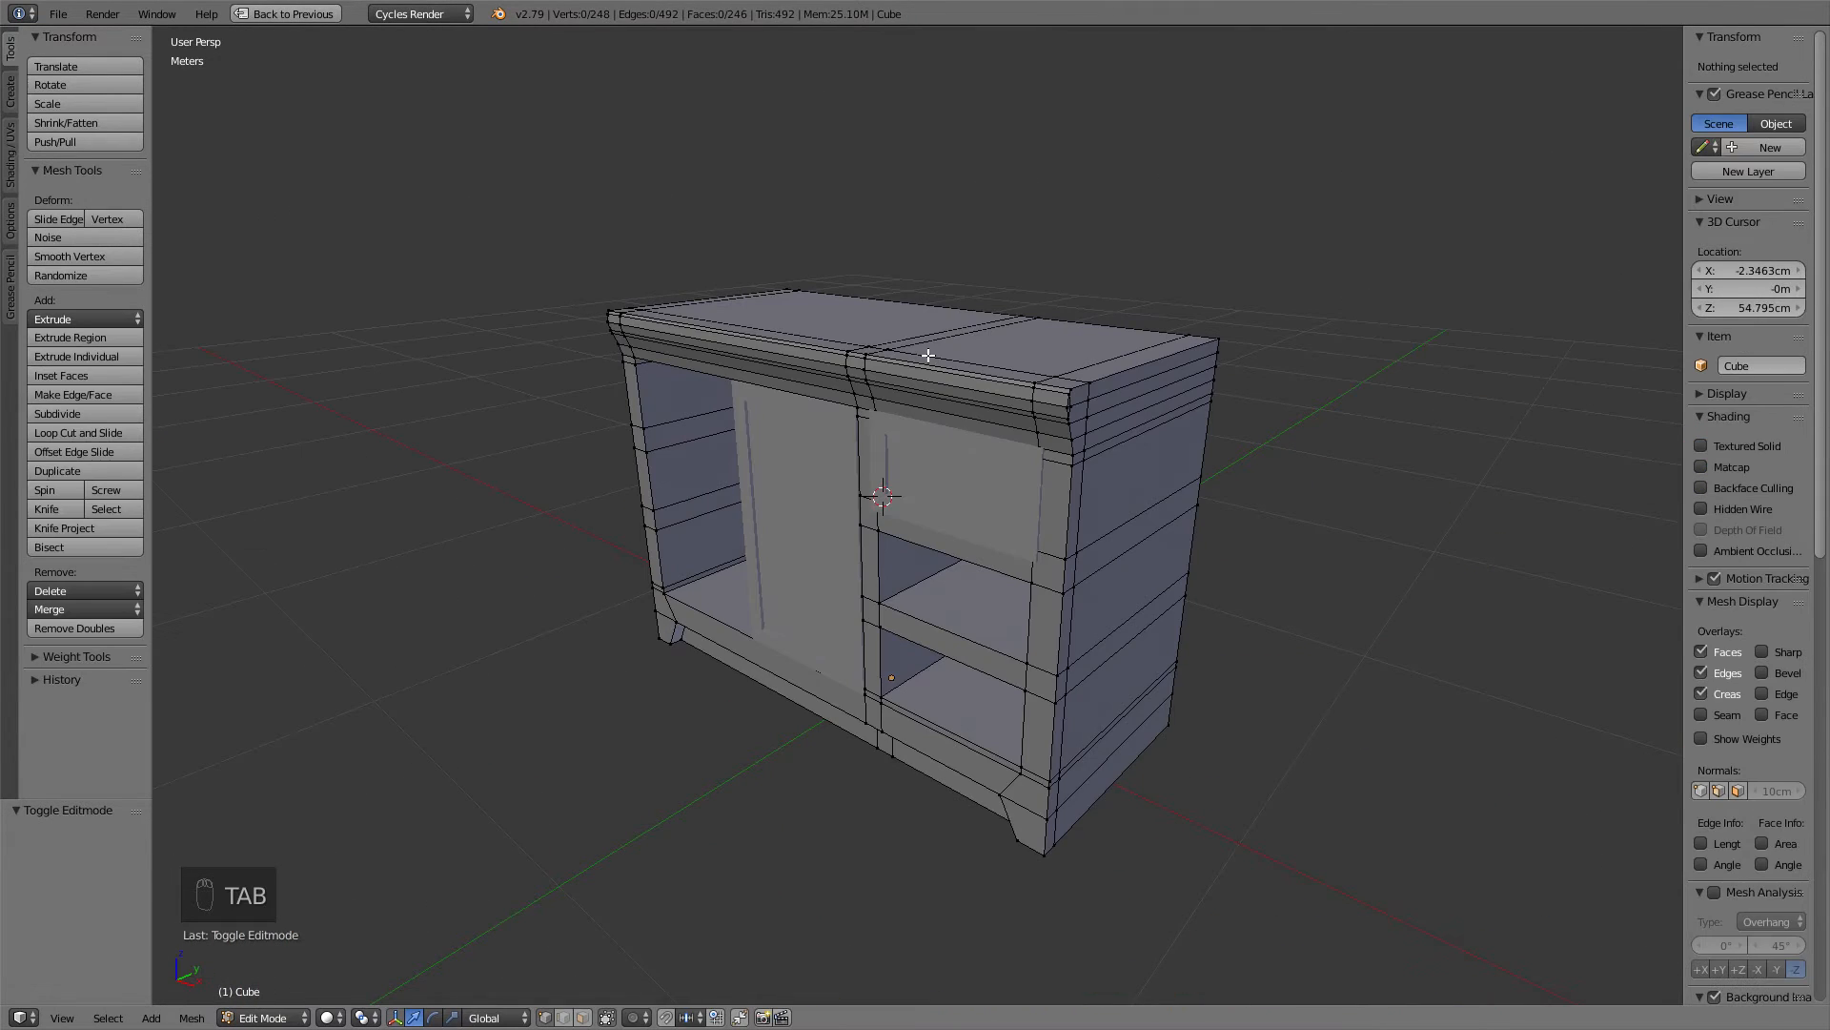
scroll(950, 382, up, 2)
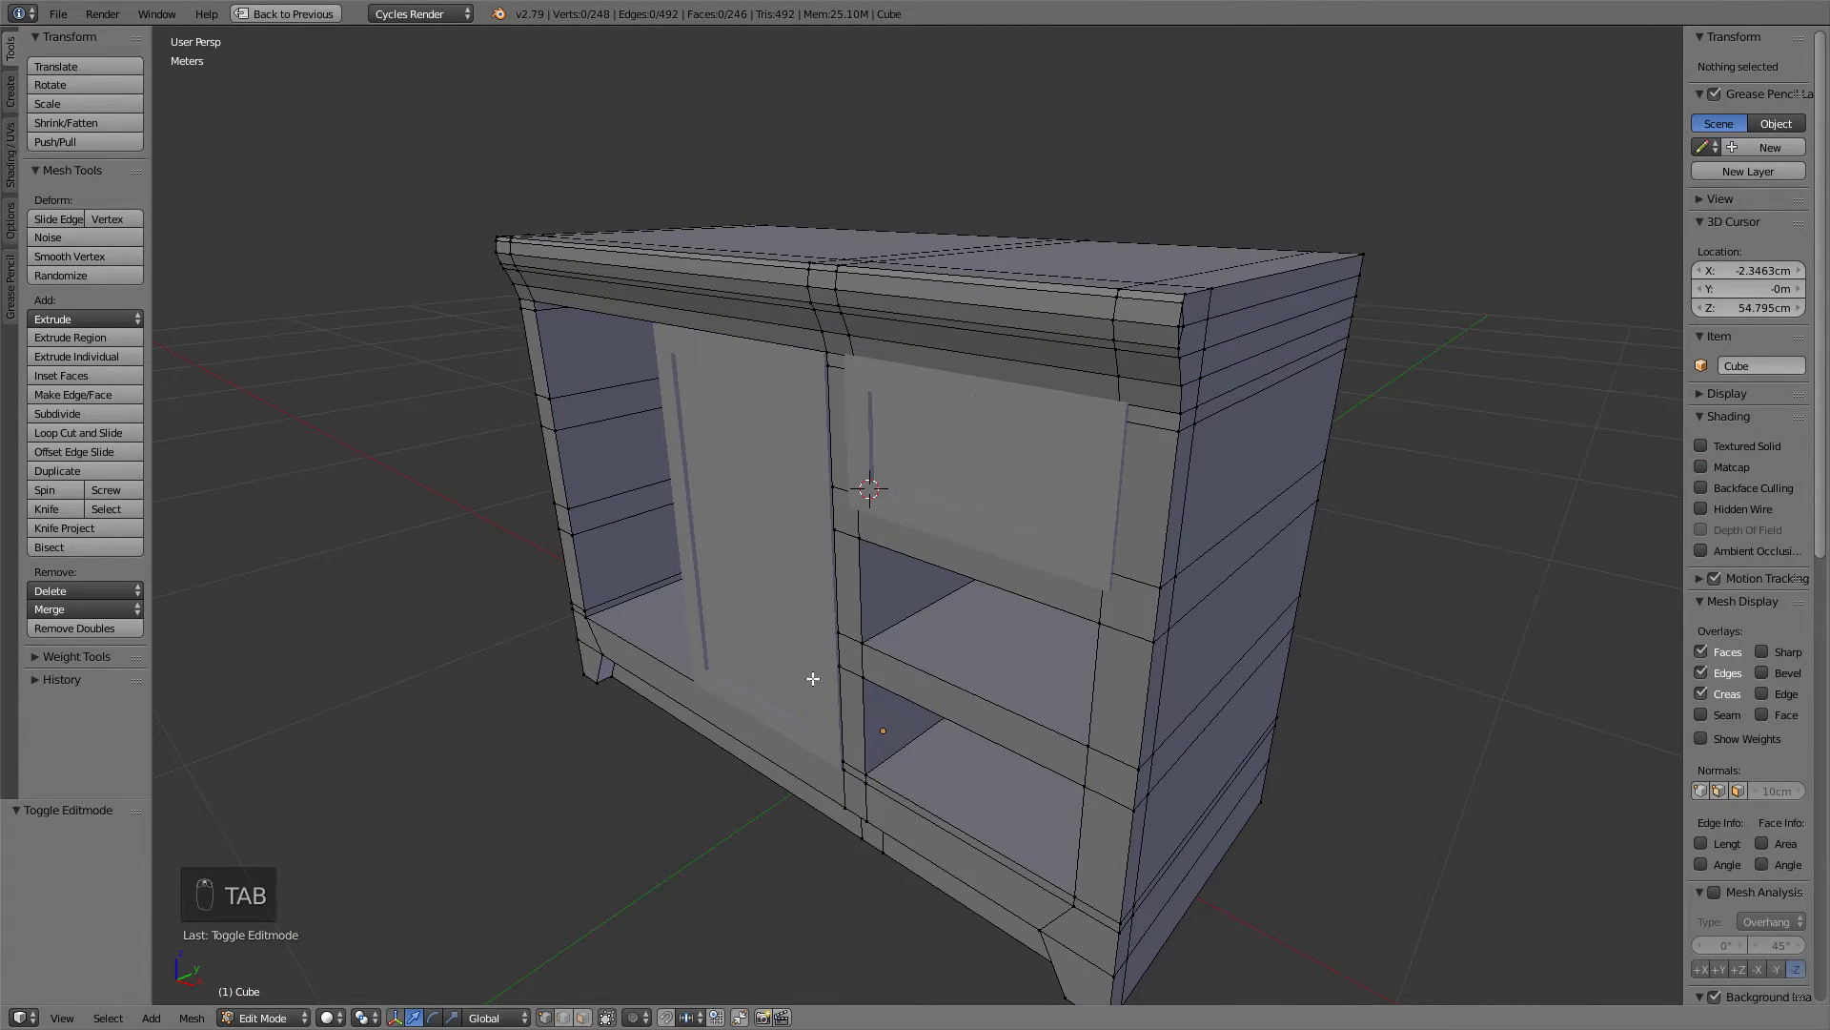
right_click(1150, 434)
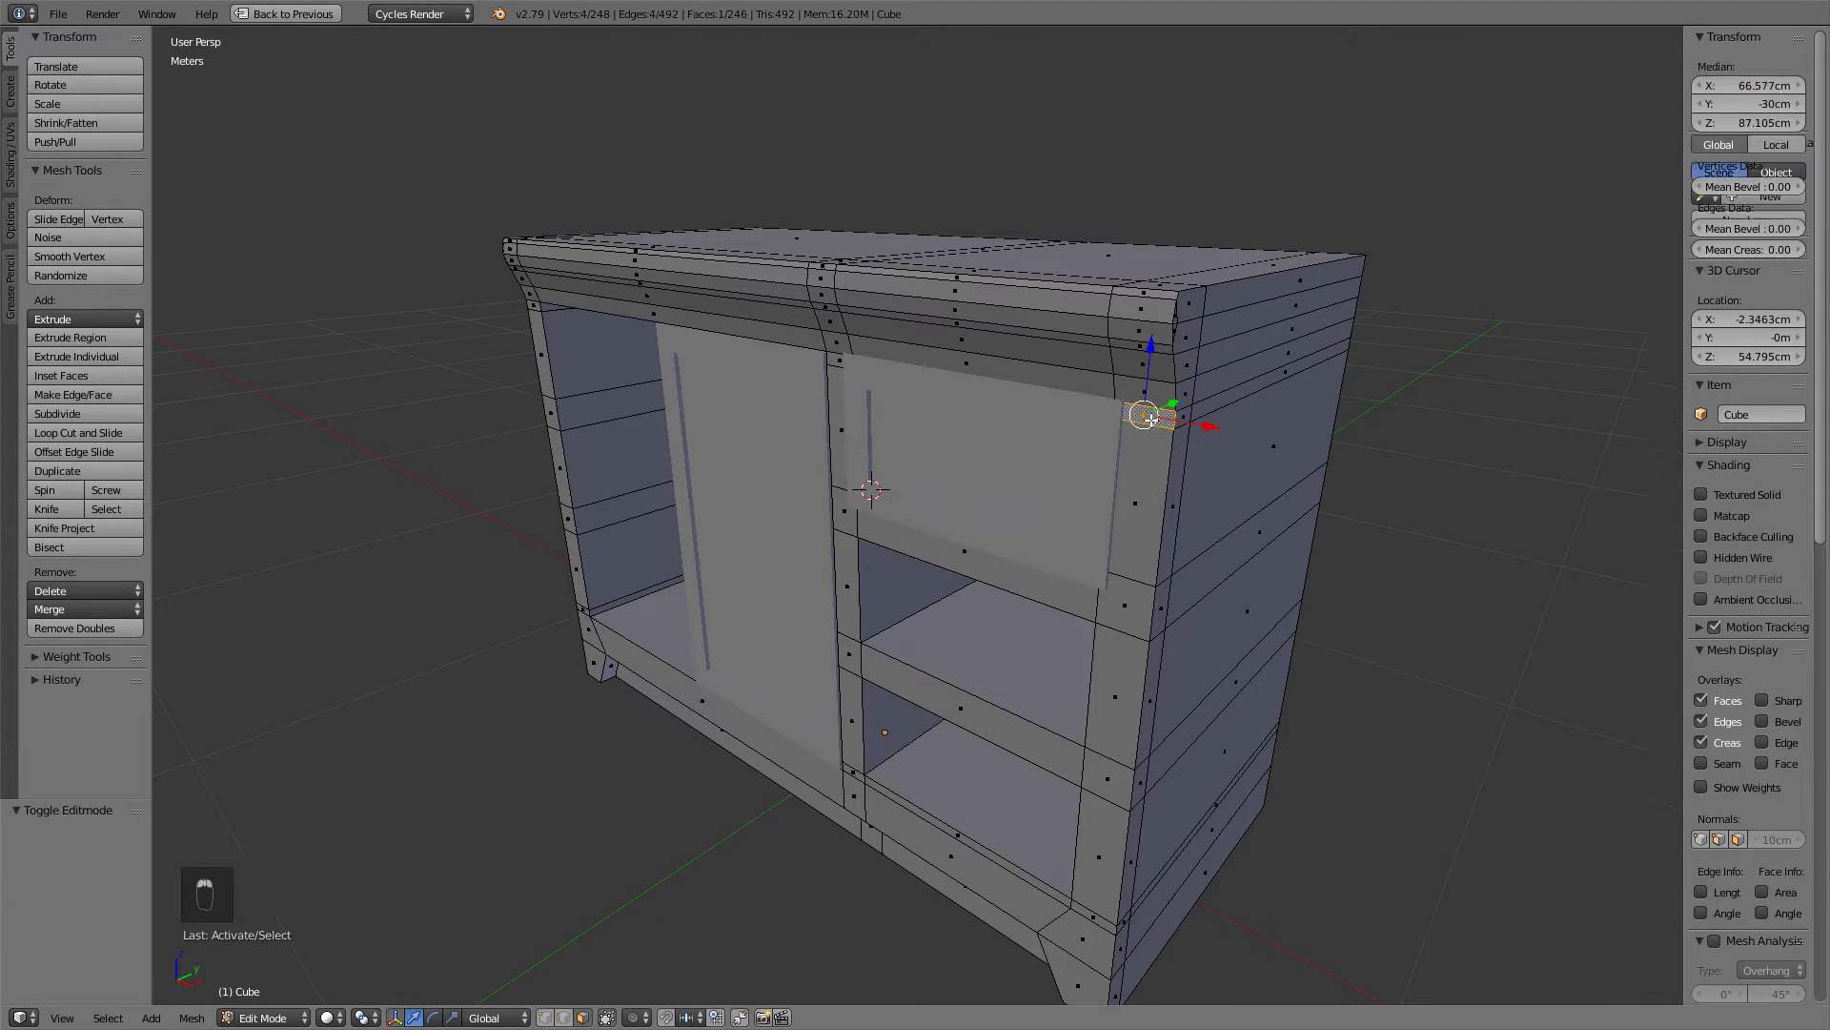
shift+right_click(1132, 575)
shift+right_click(1129, 596)
shift+right_click(536, 348)
shift+right_click(536, 305)
shift+right_click(547, 423)
middle_drag(939, 398, 870, 368)
scroll(877, 368, up, 2)
key(e)
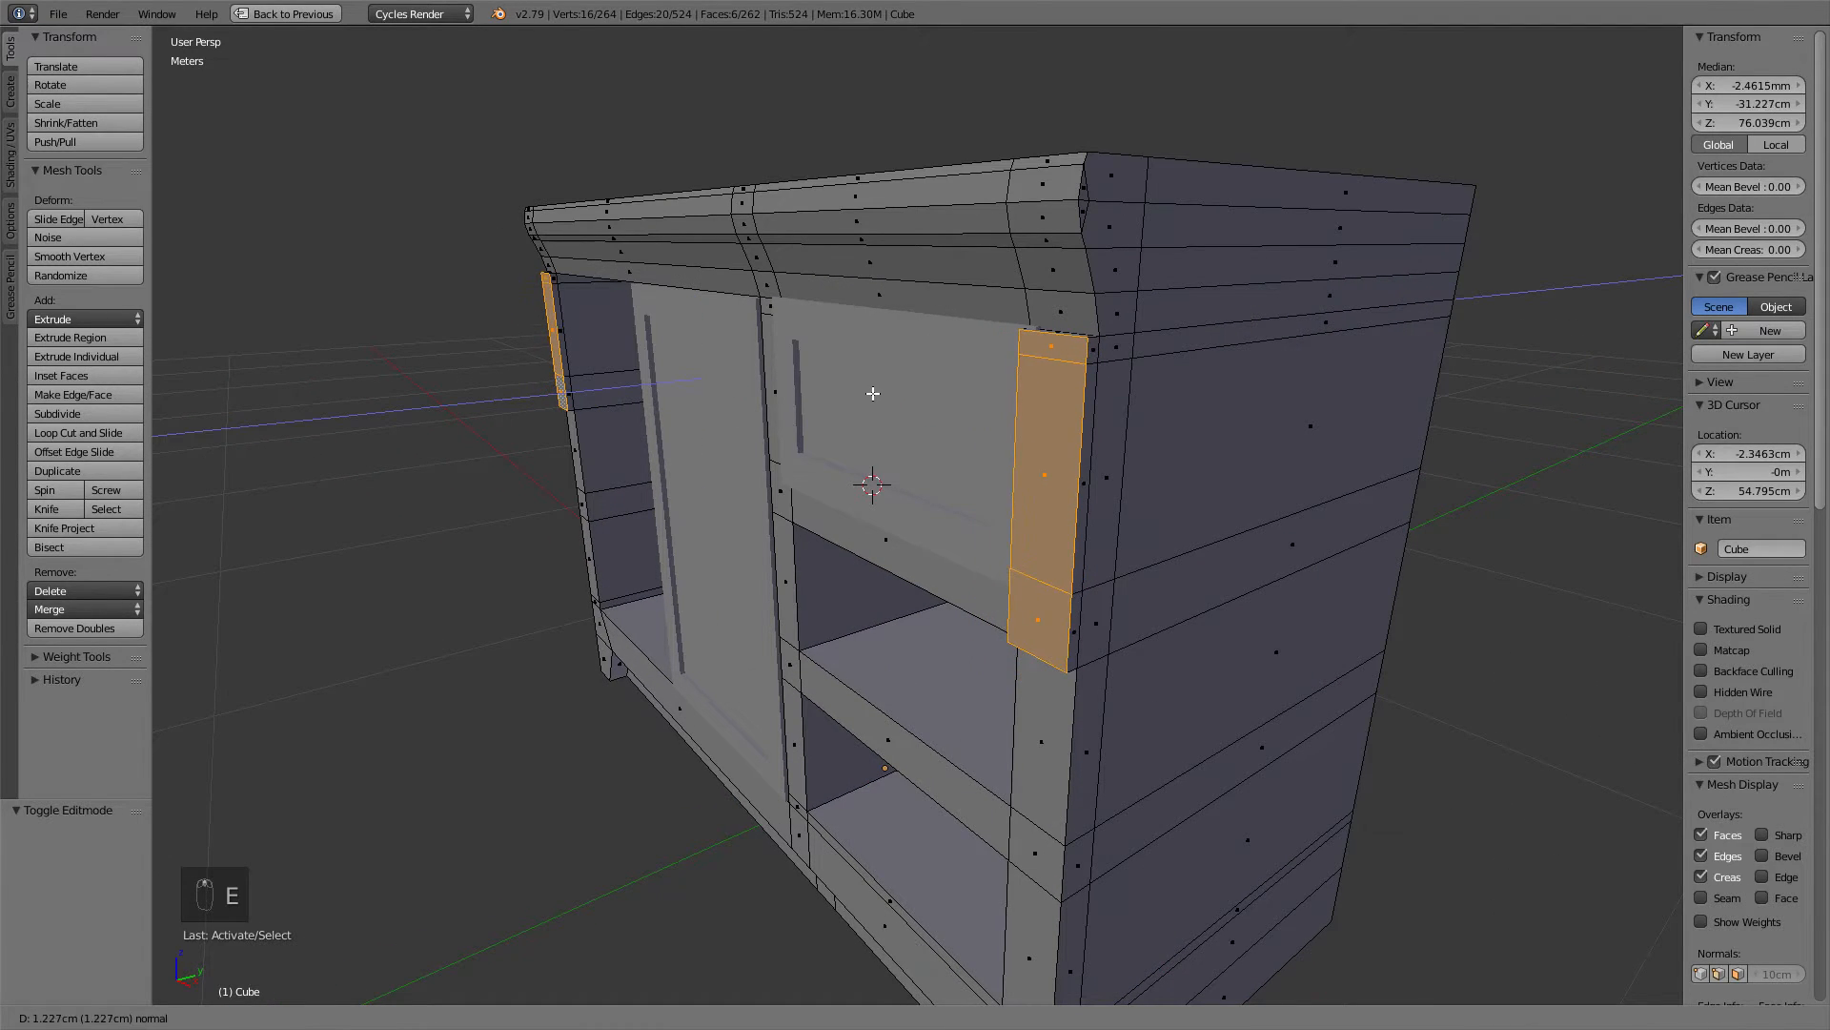
click(869, 395)
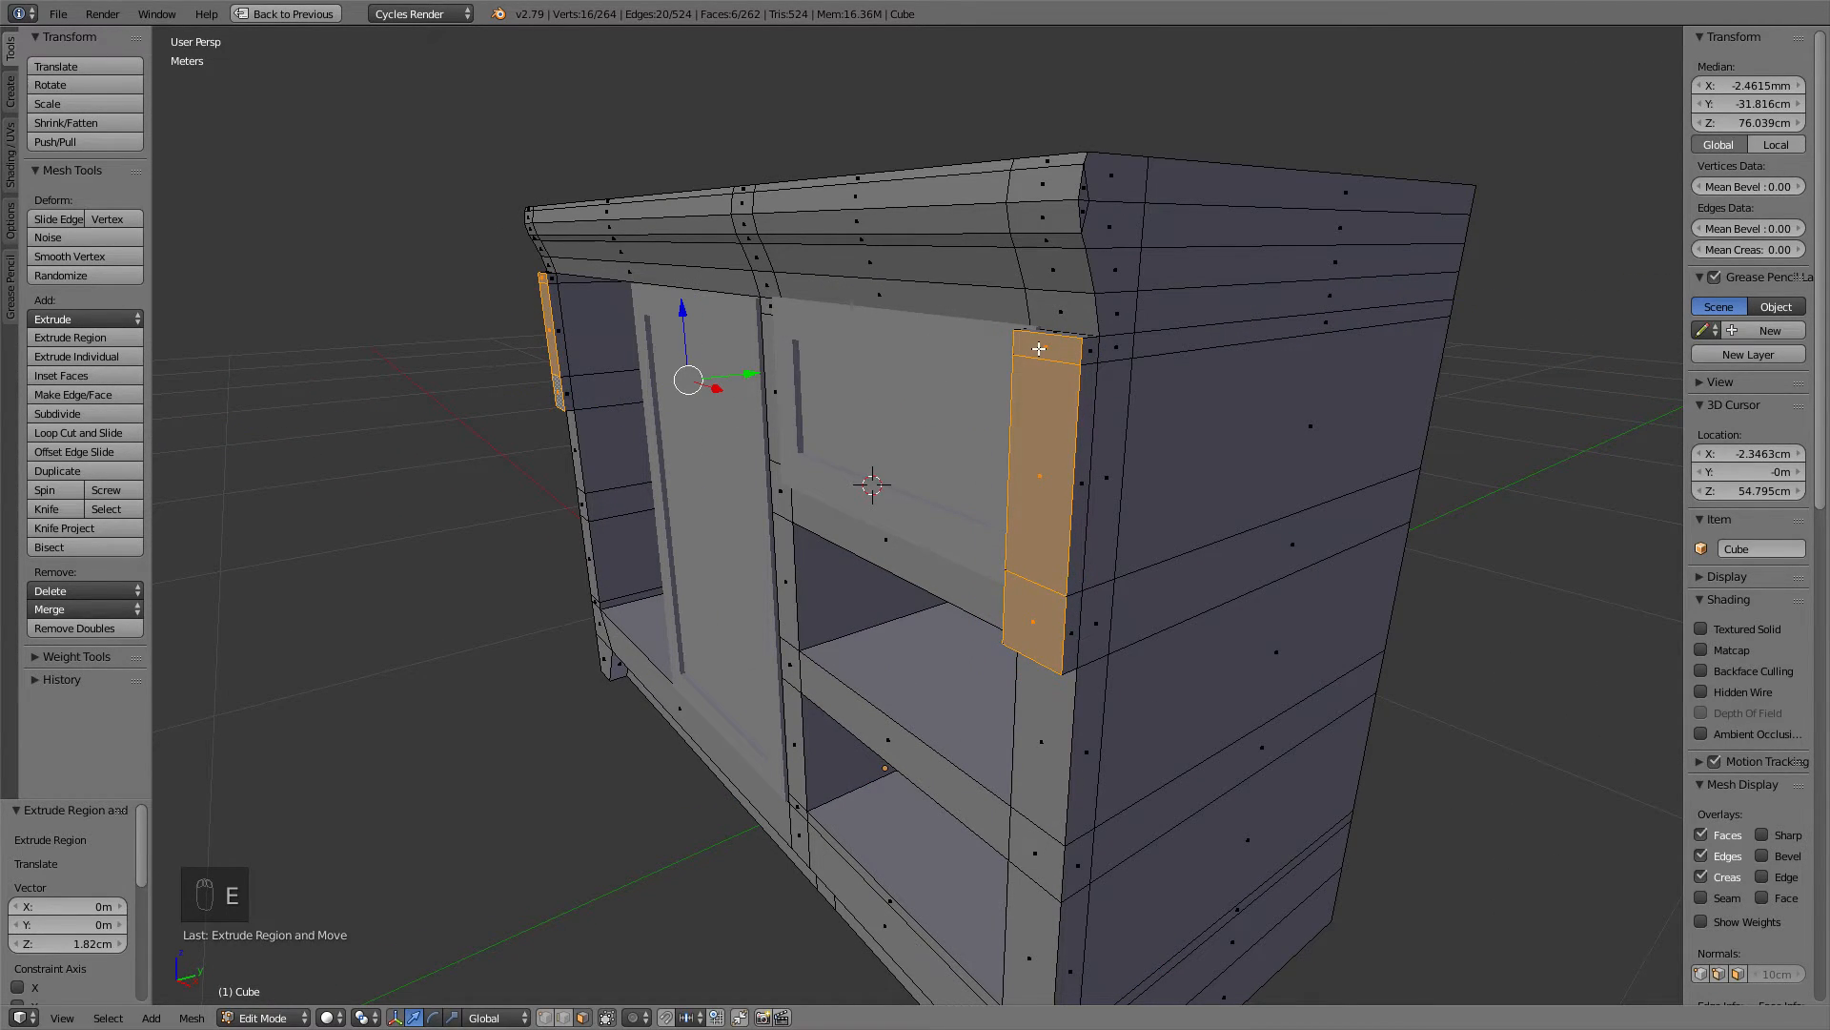
Scale the middle front face of both brackets to 0.826 along Z and move them about 3.5 cm down.
right_click(1049, 409)
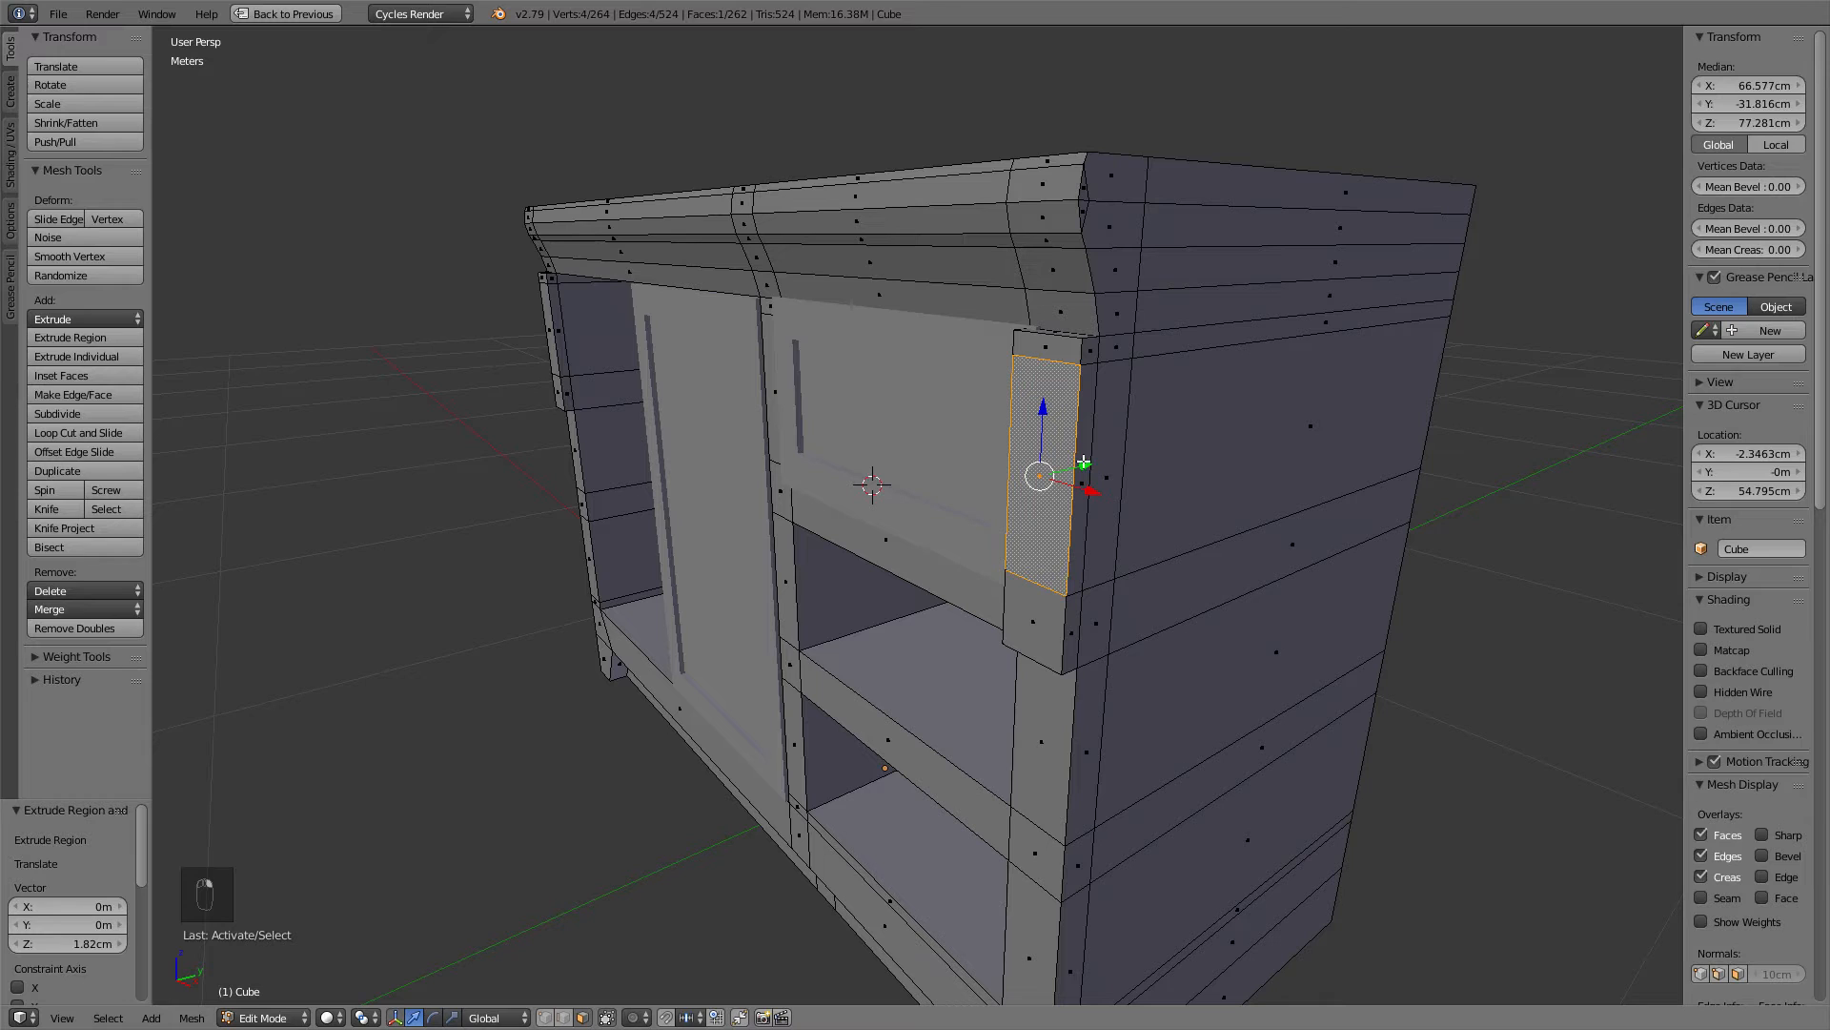
shift+right_click(549, 318)
middle_drag(549, 319, 754, 283)
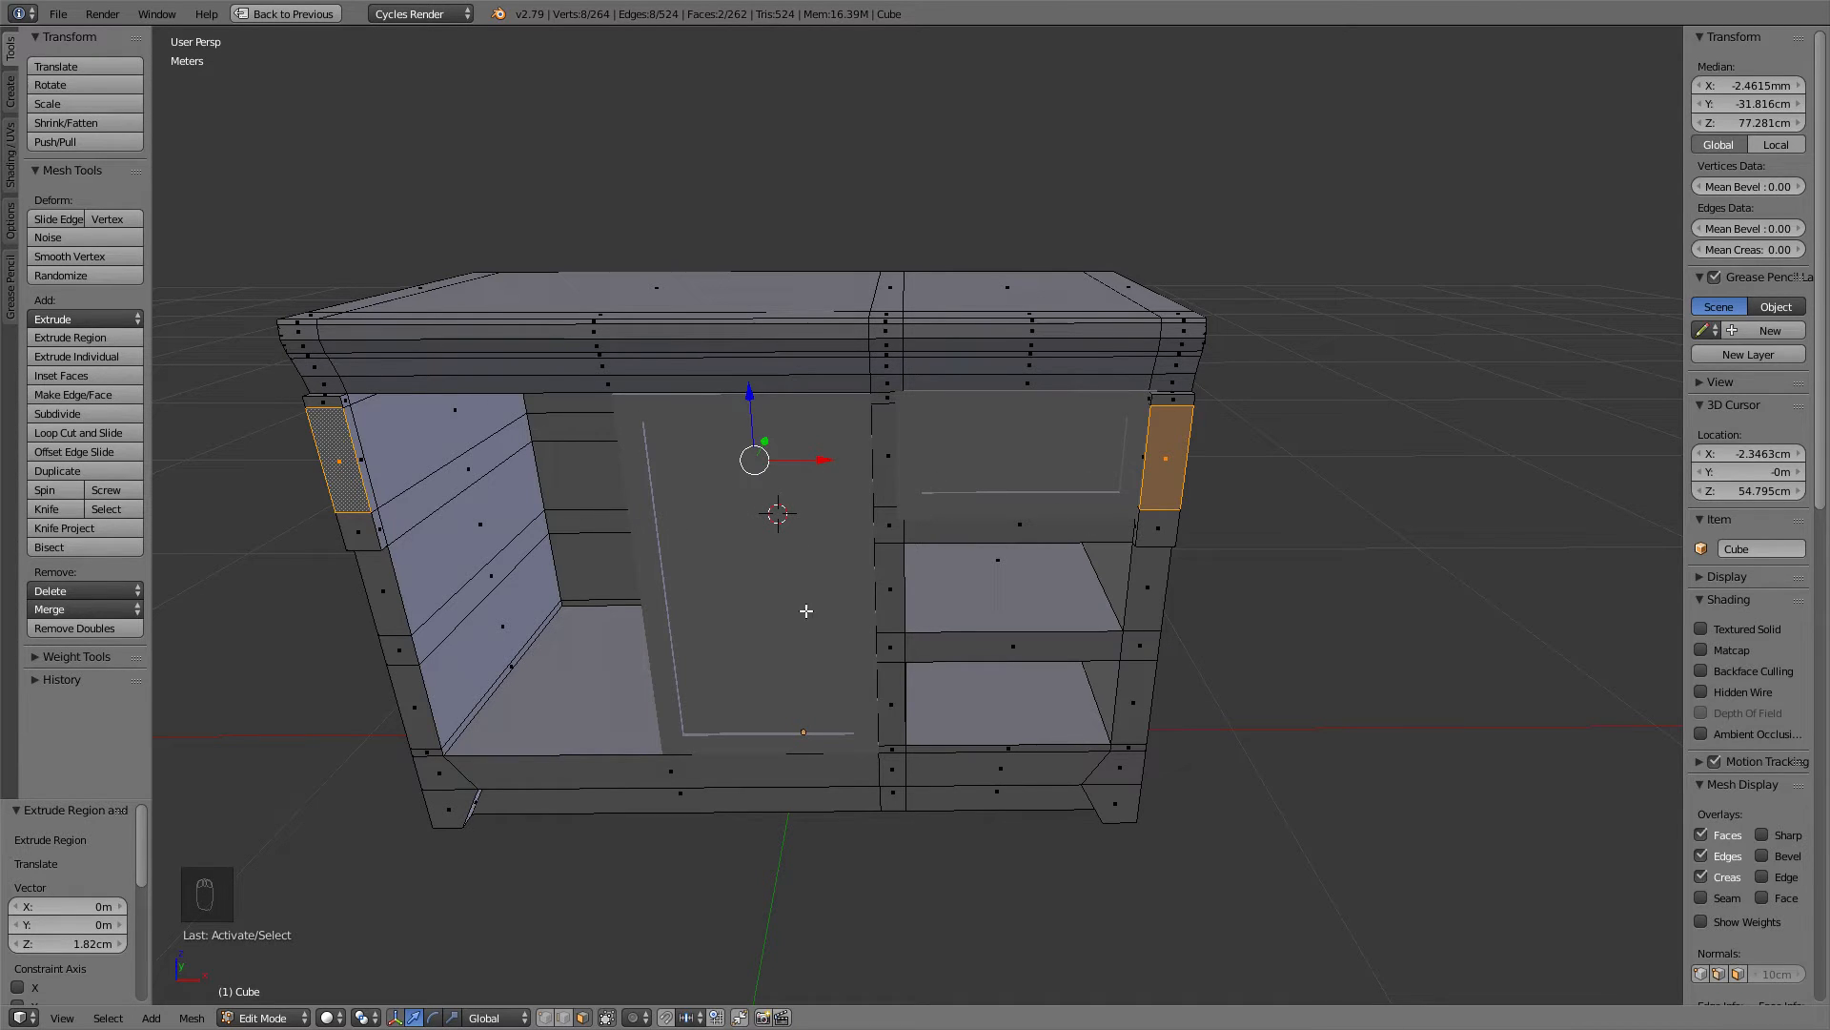
middle_drag(966, 540, 952, 489)
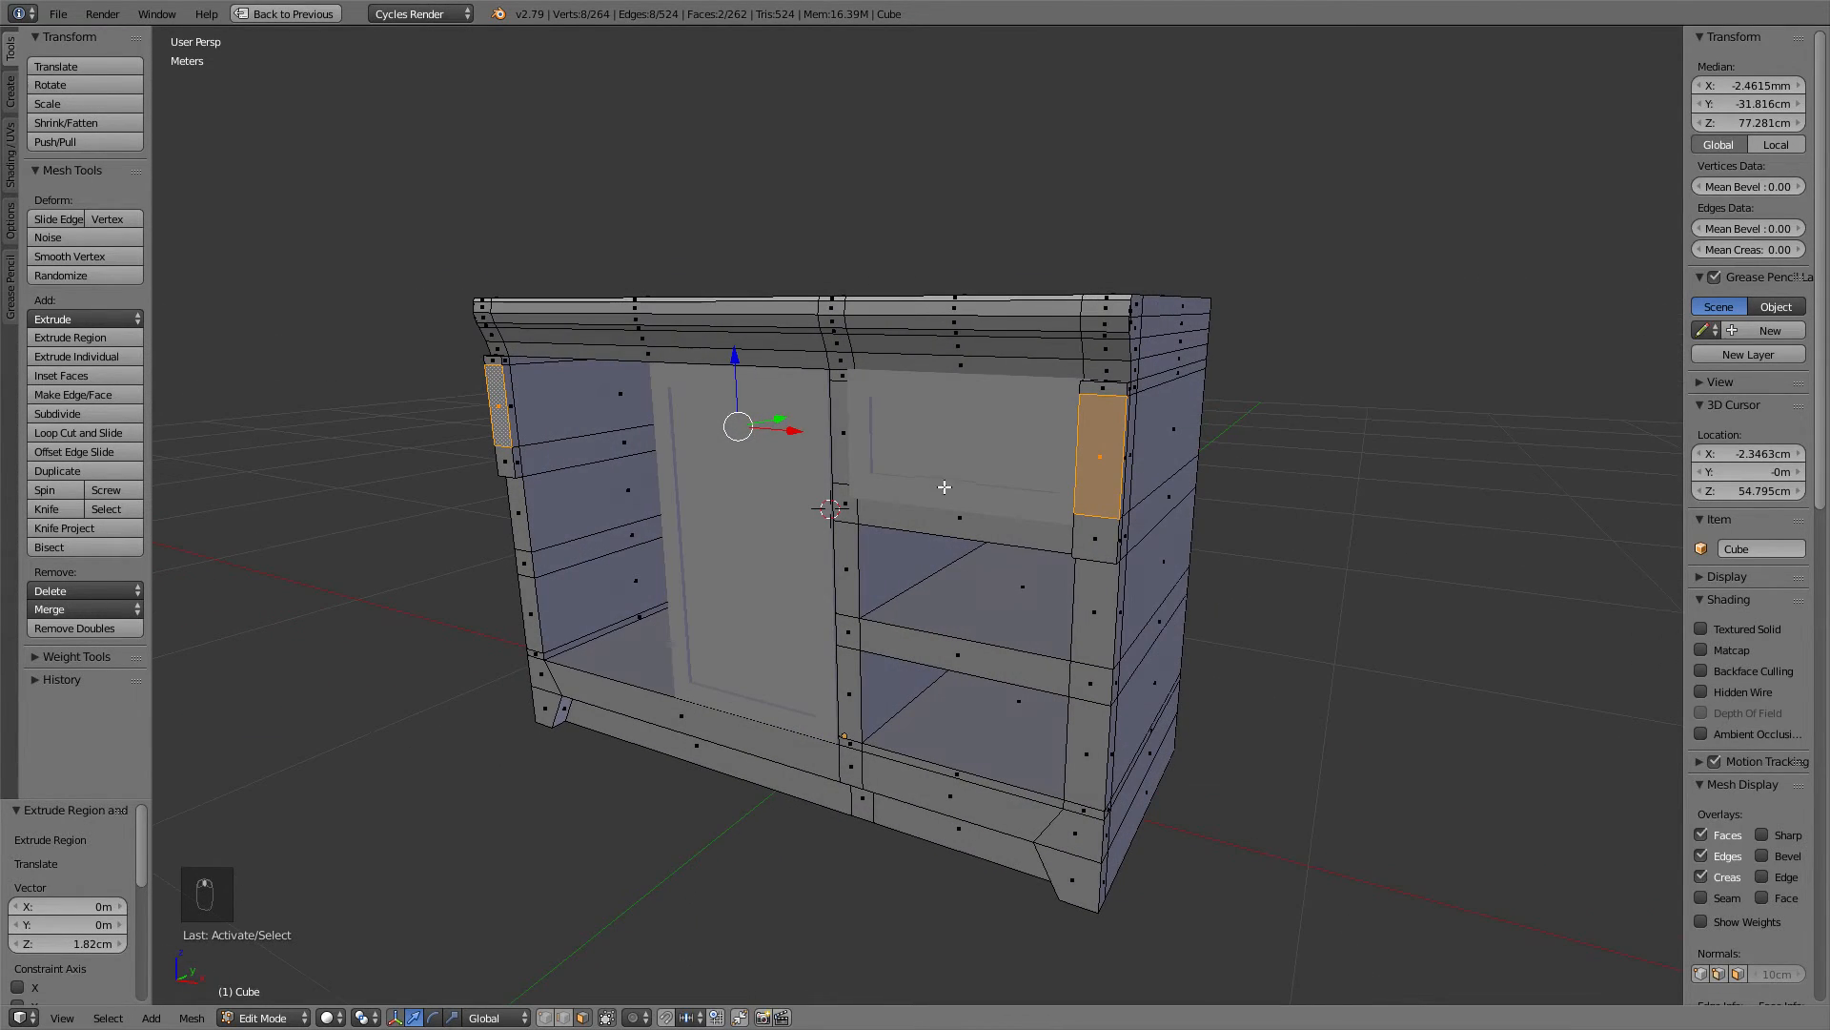
middle_drag(995, 377, 909, 378)
scroll(960, 380, up, 2)
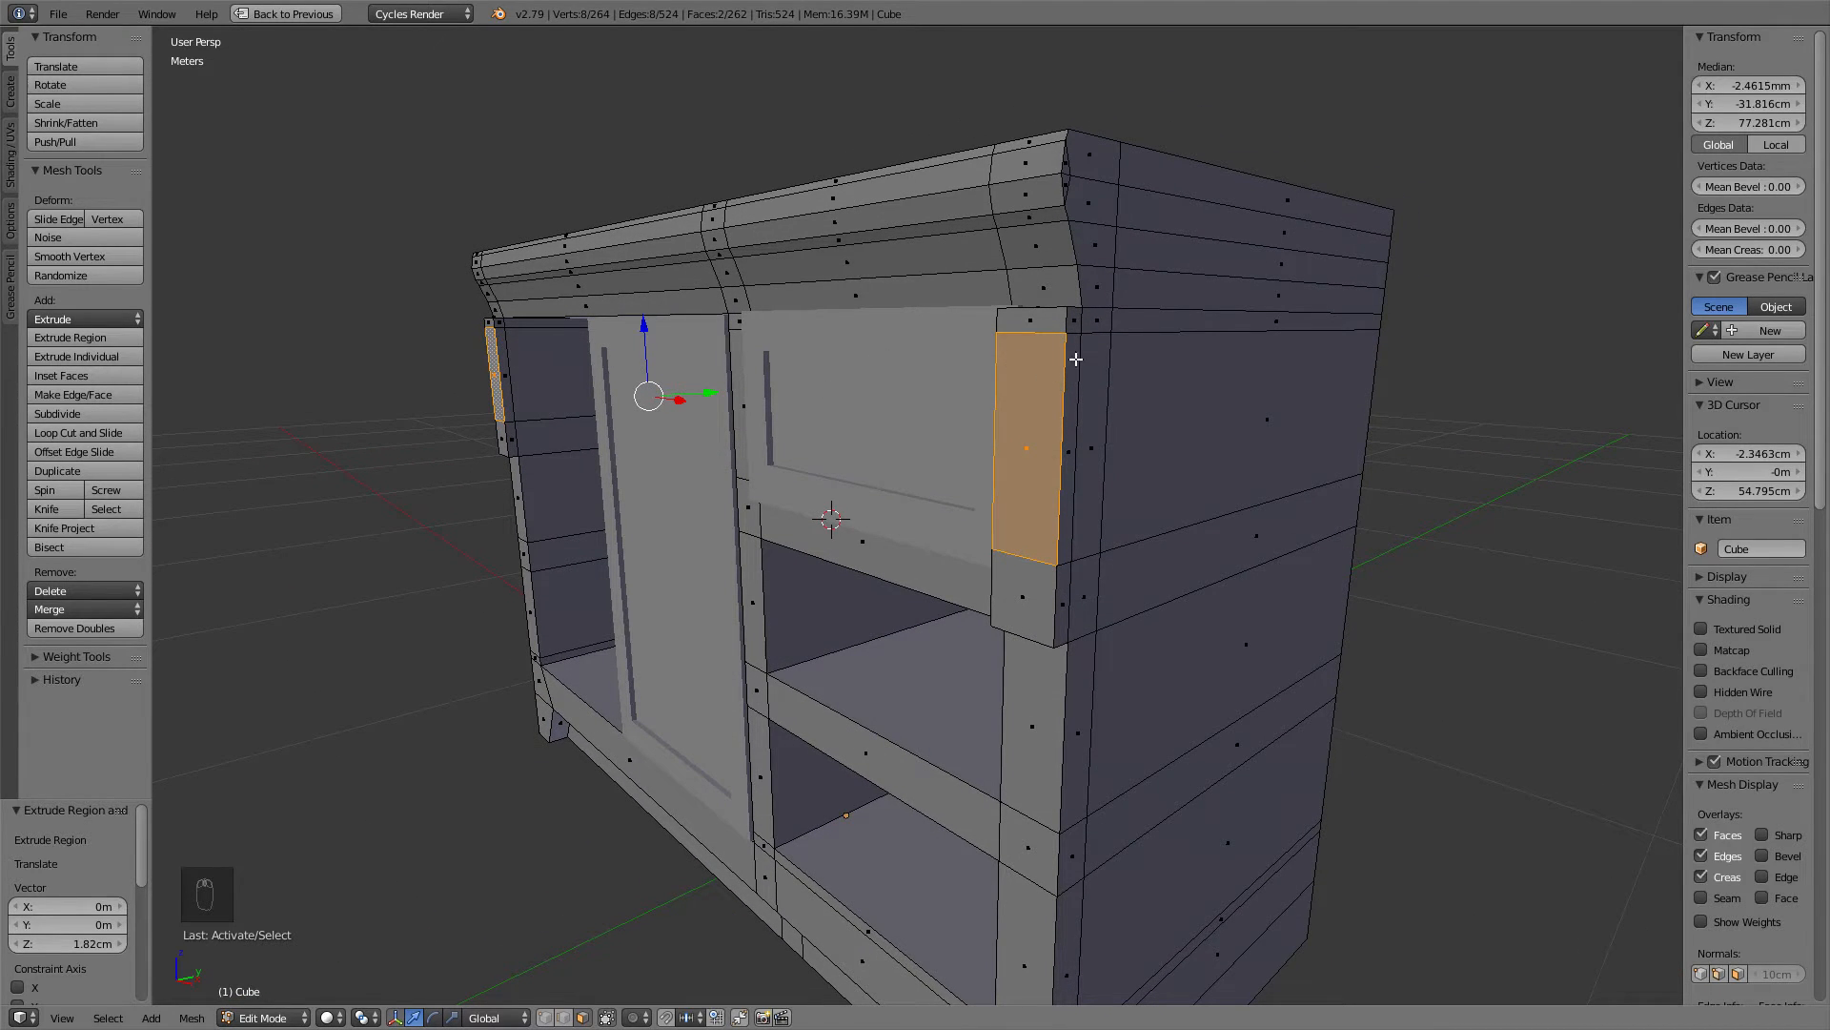
scroll(732, 292, up, 1)
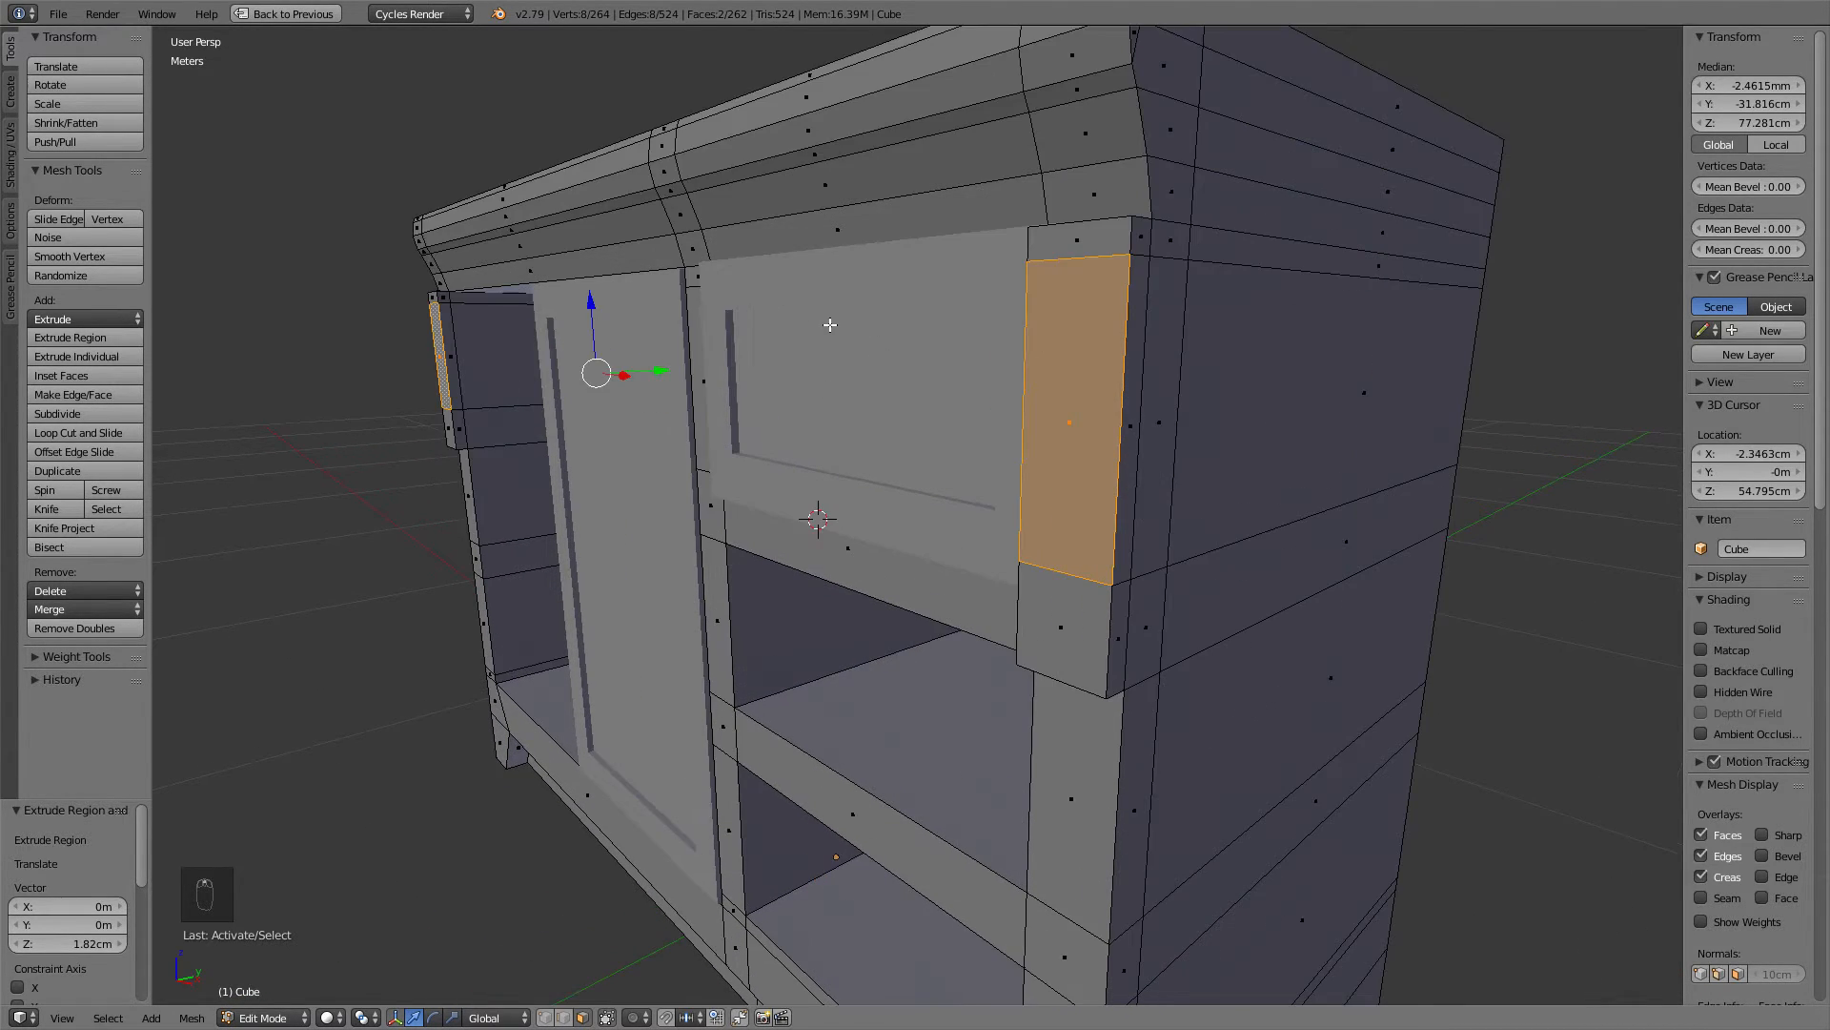
middle_drag(900, 274, 886, 279)
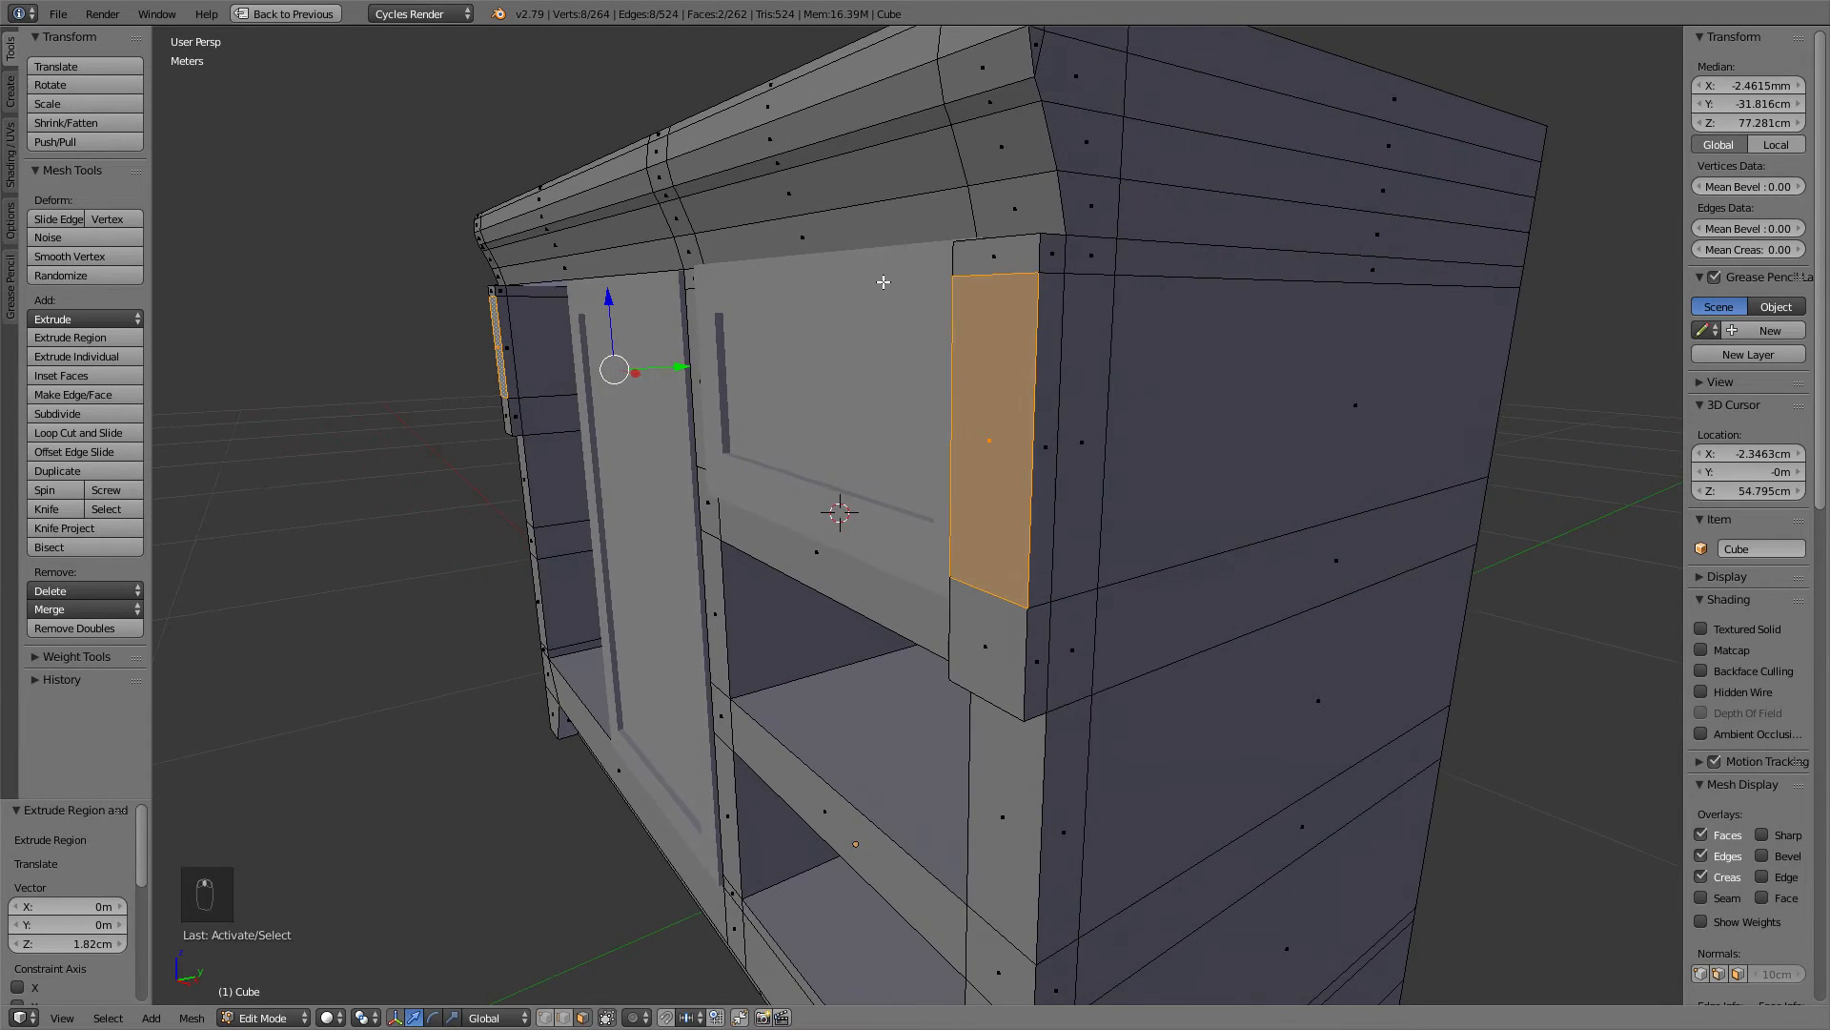
key(s)
key(z)
click(880, 286)
key(g)
key(z)
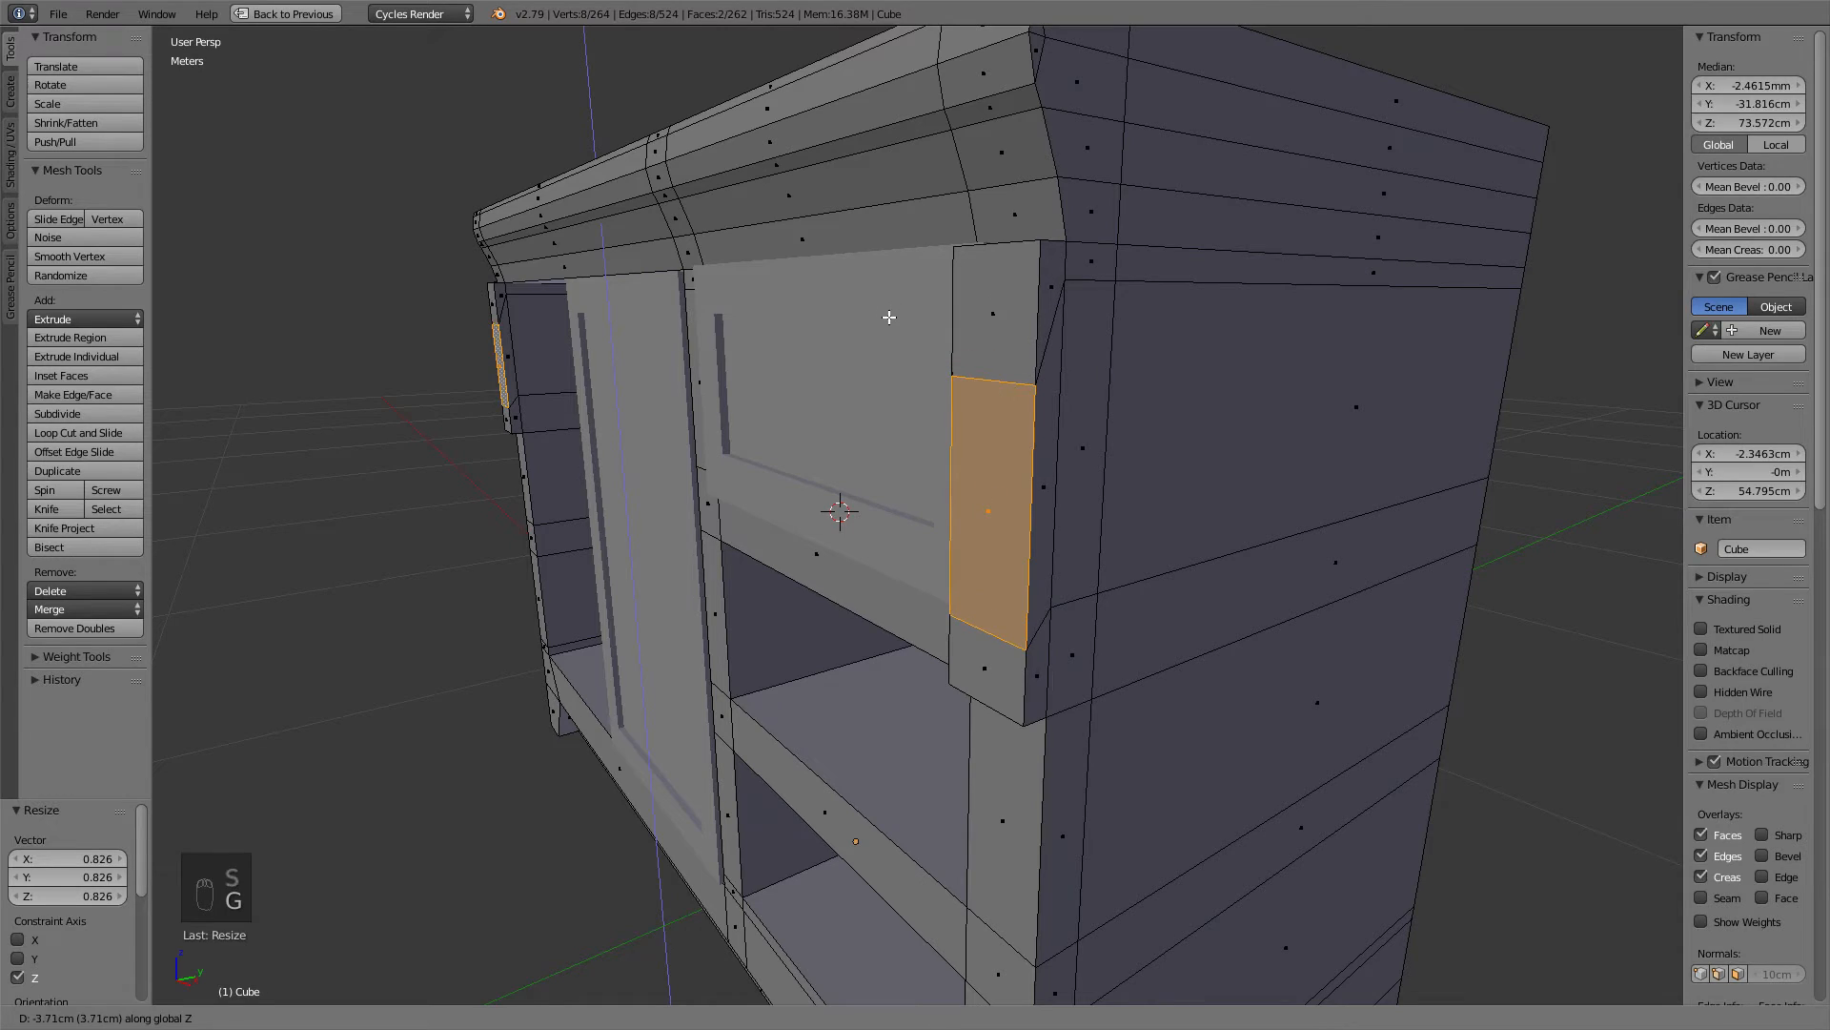
click(891, 315)
middle_drag(891, 315, 883, 311)
Move both middle bracket faces 1.26 cm back along Y and tilt them about X so their upper ends lean forward.
key(g)
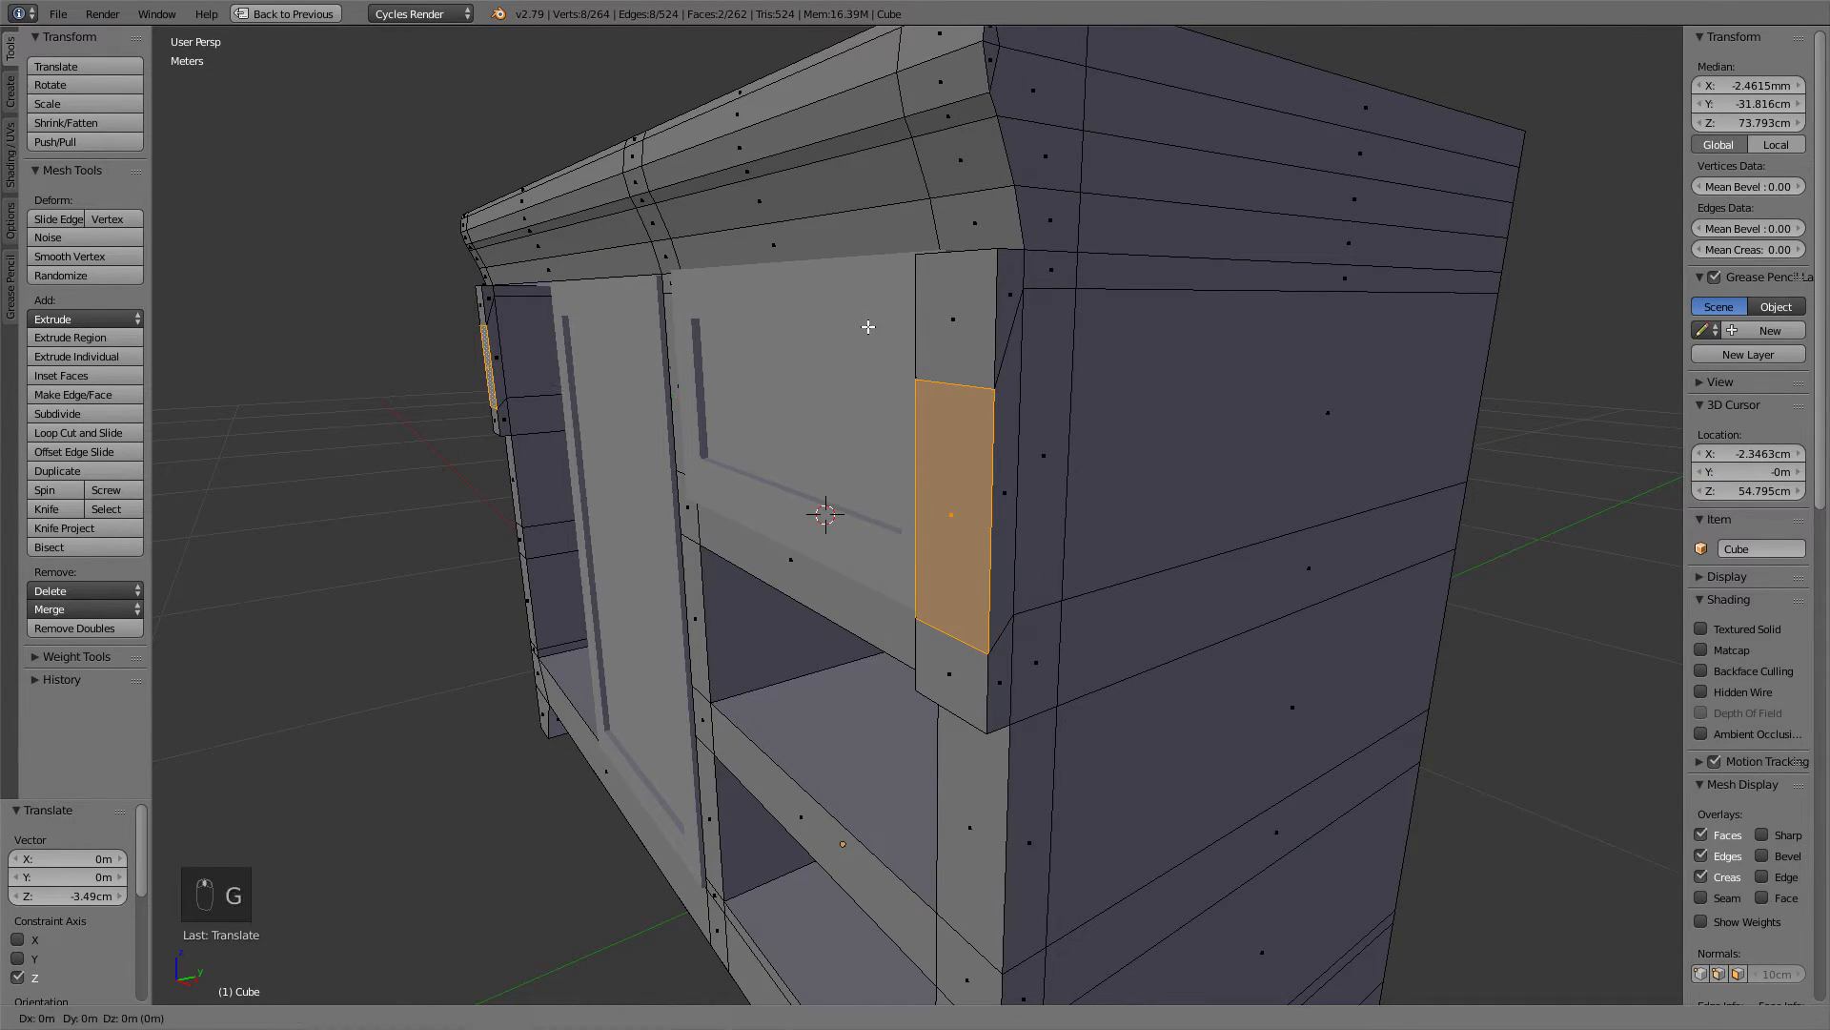
key(y)
click(879, 330)
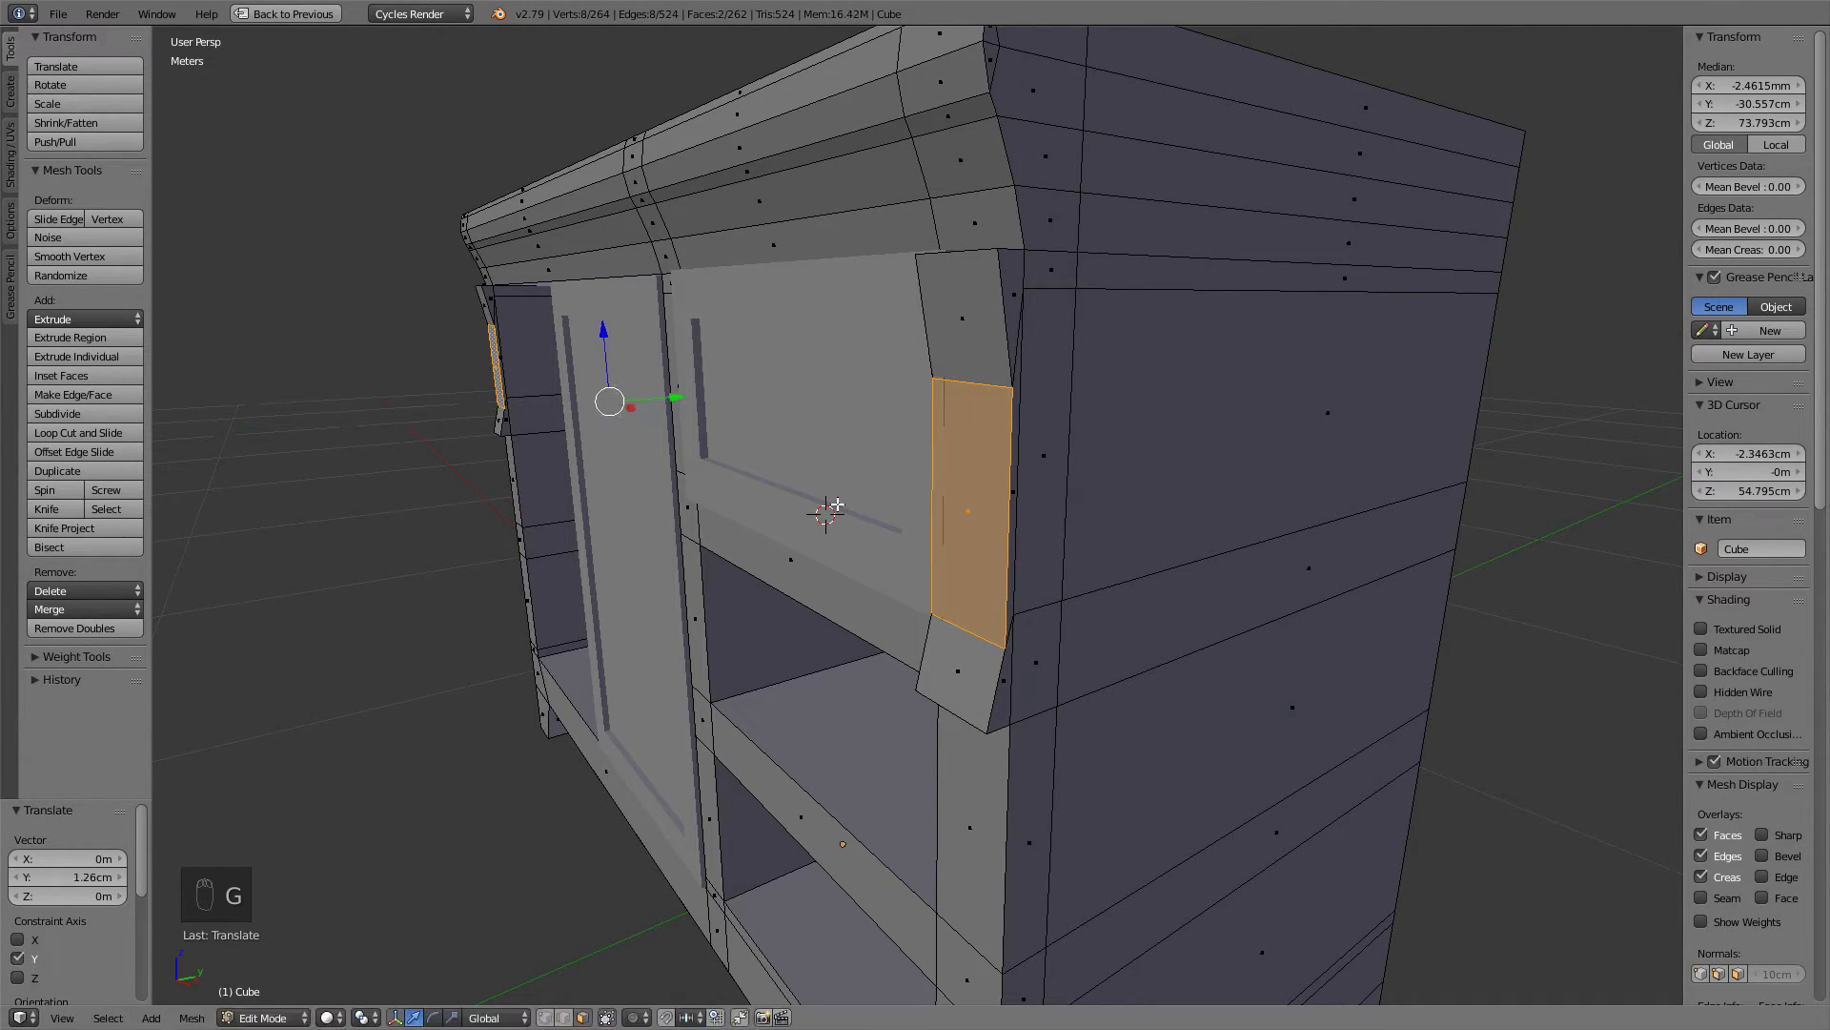
click(565, 1018)
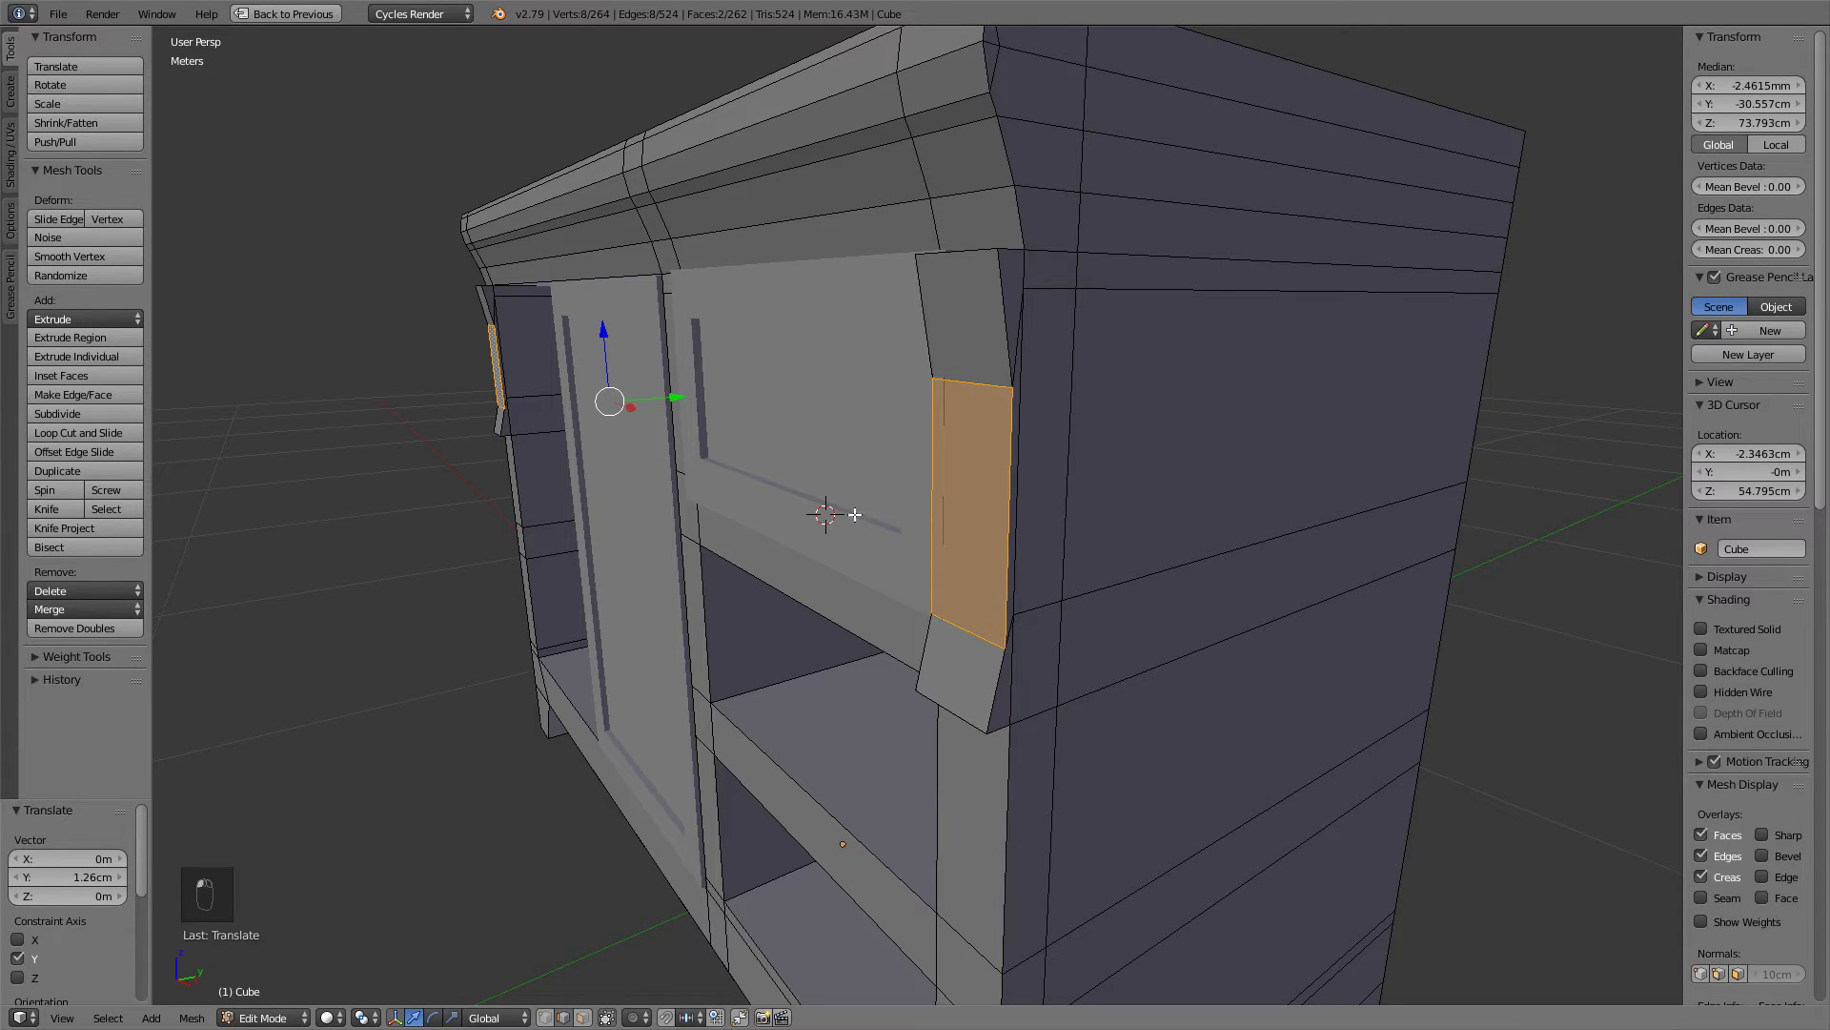
key(r)
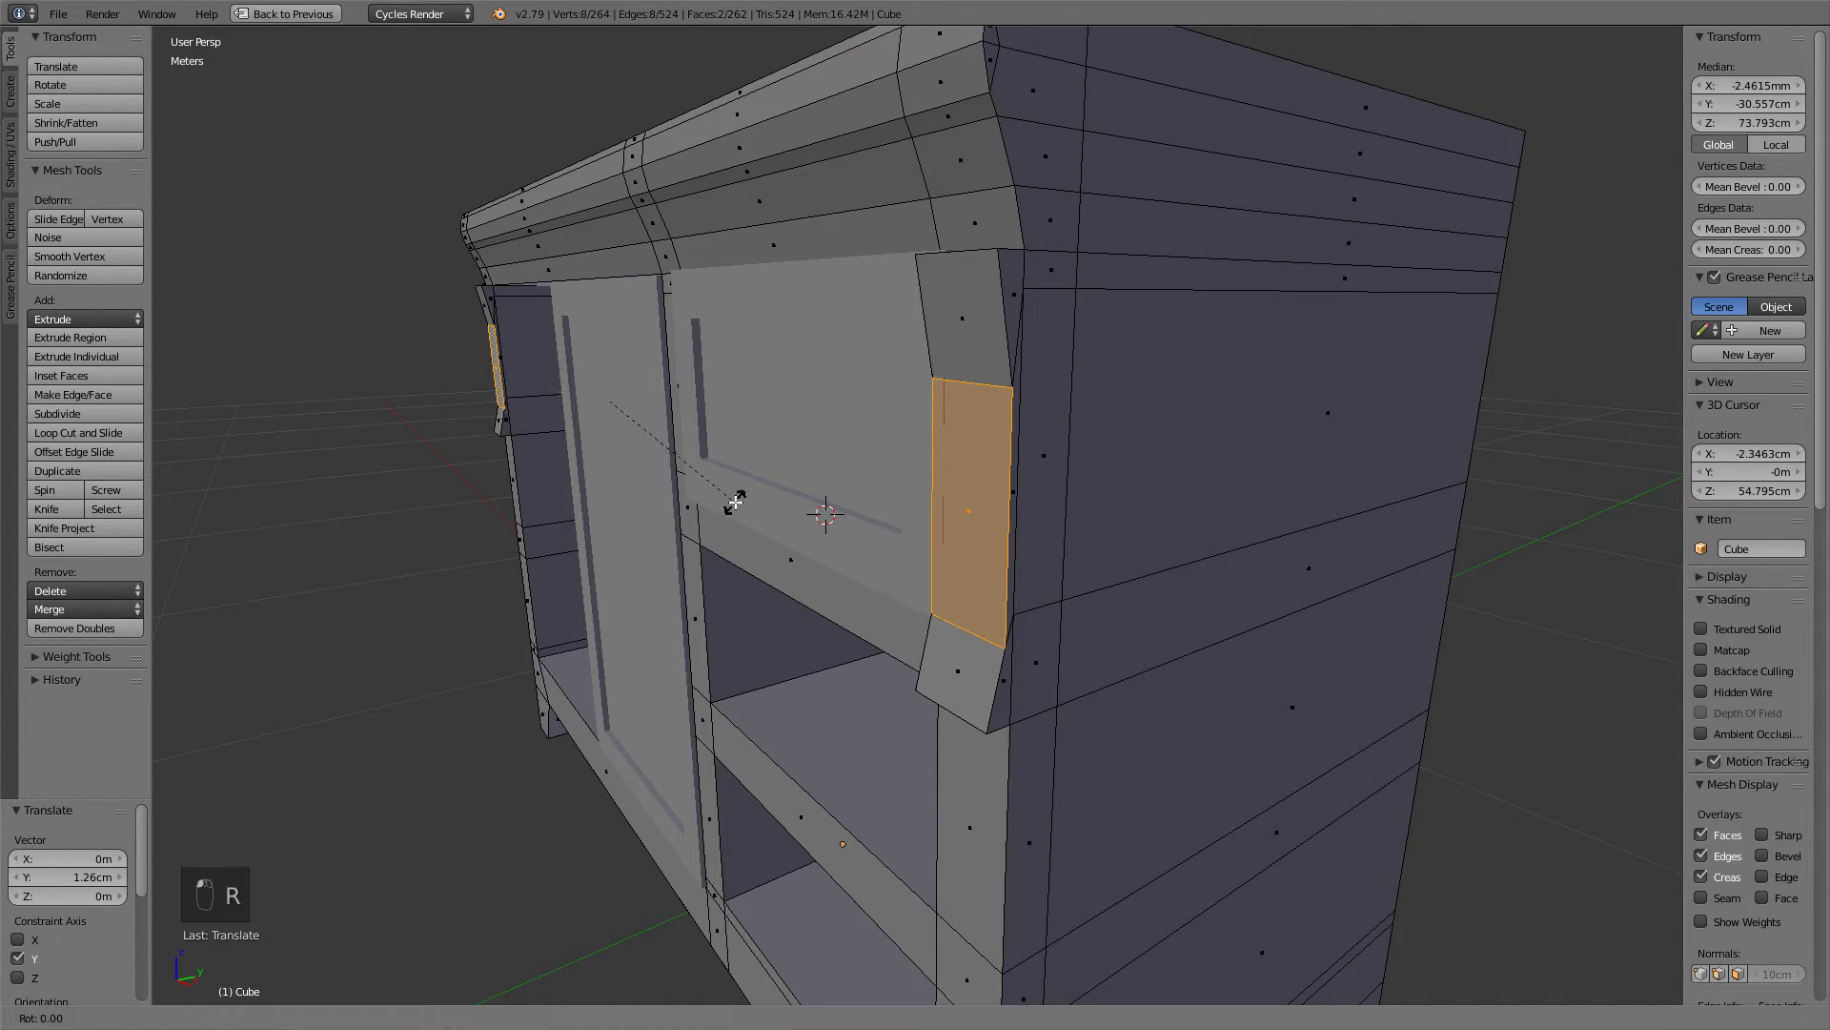
key(x)
click(760, 490)
Move the tilted bracket faces 1.63 cm forward along Y and 1.8 cm up along Z.
key(g)
key(y)
click(748, 495)
key(g)
key(z)
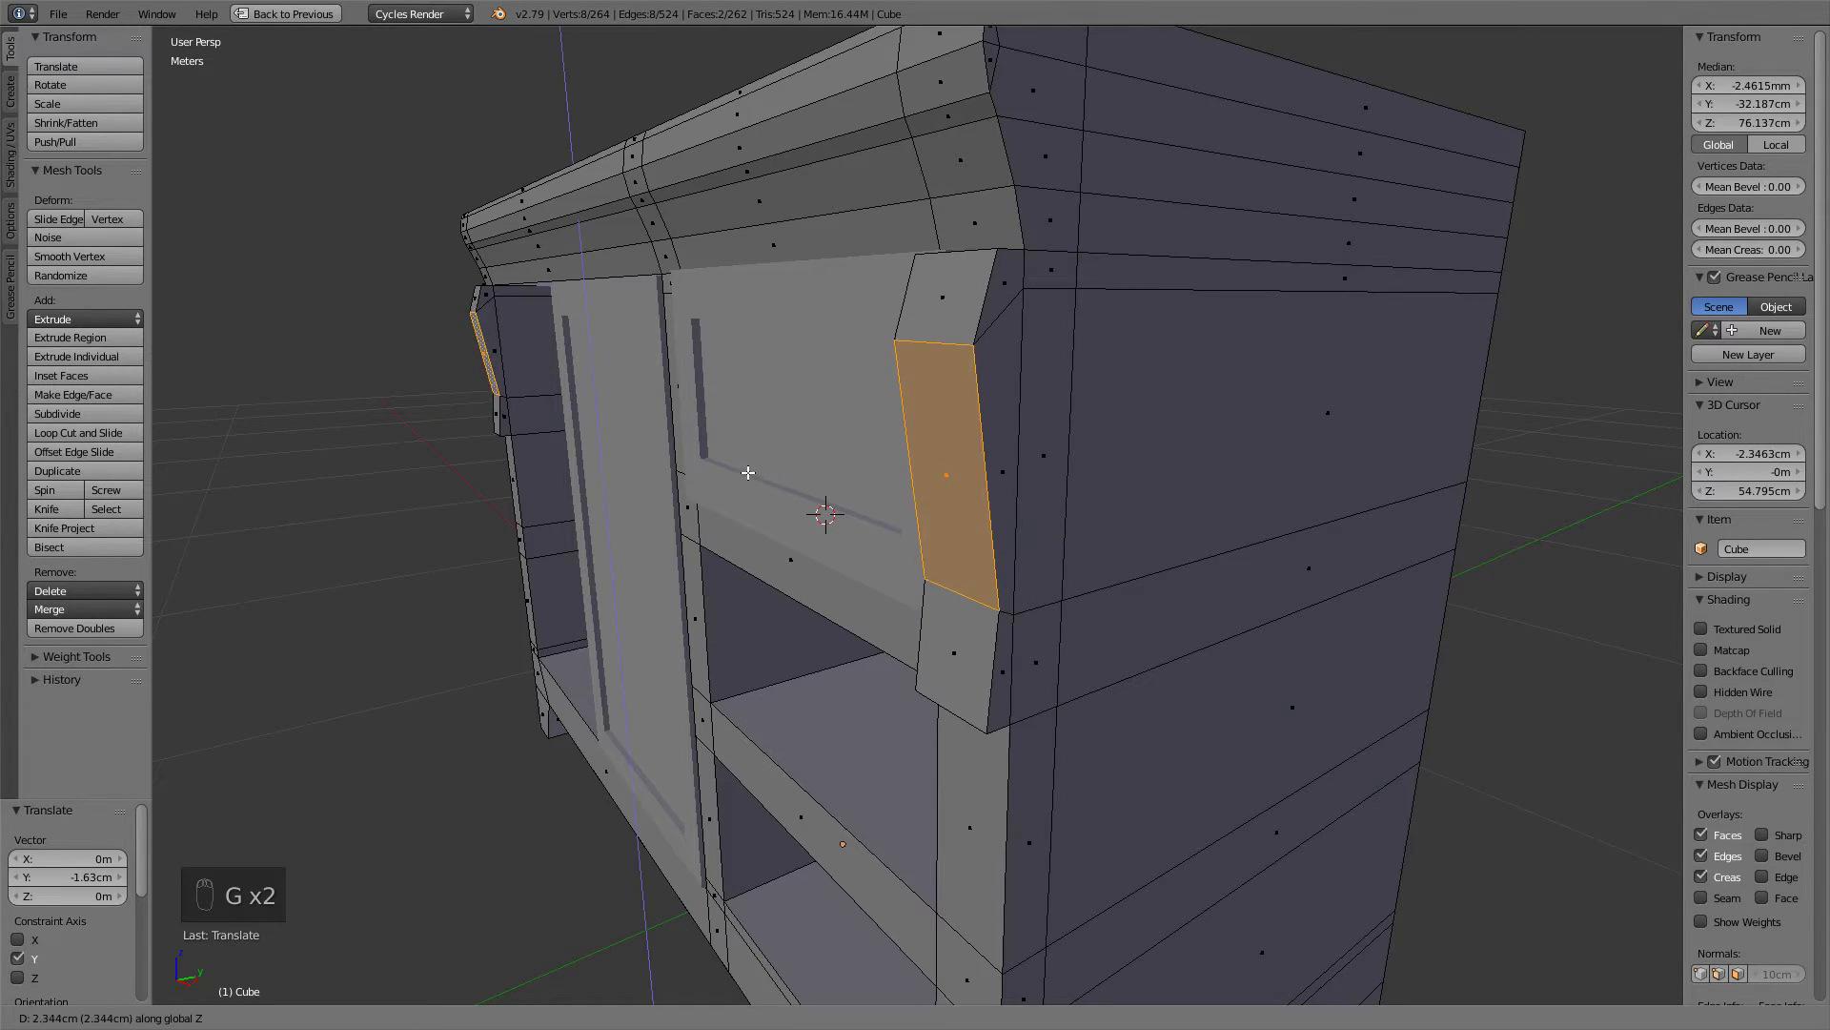
click(745, 478)
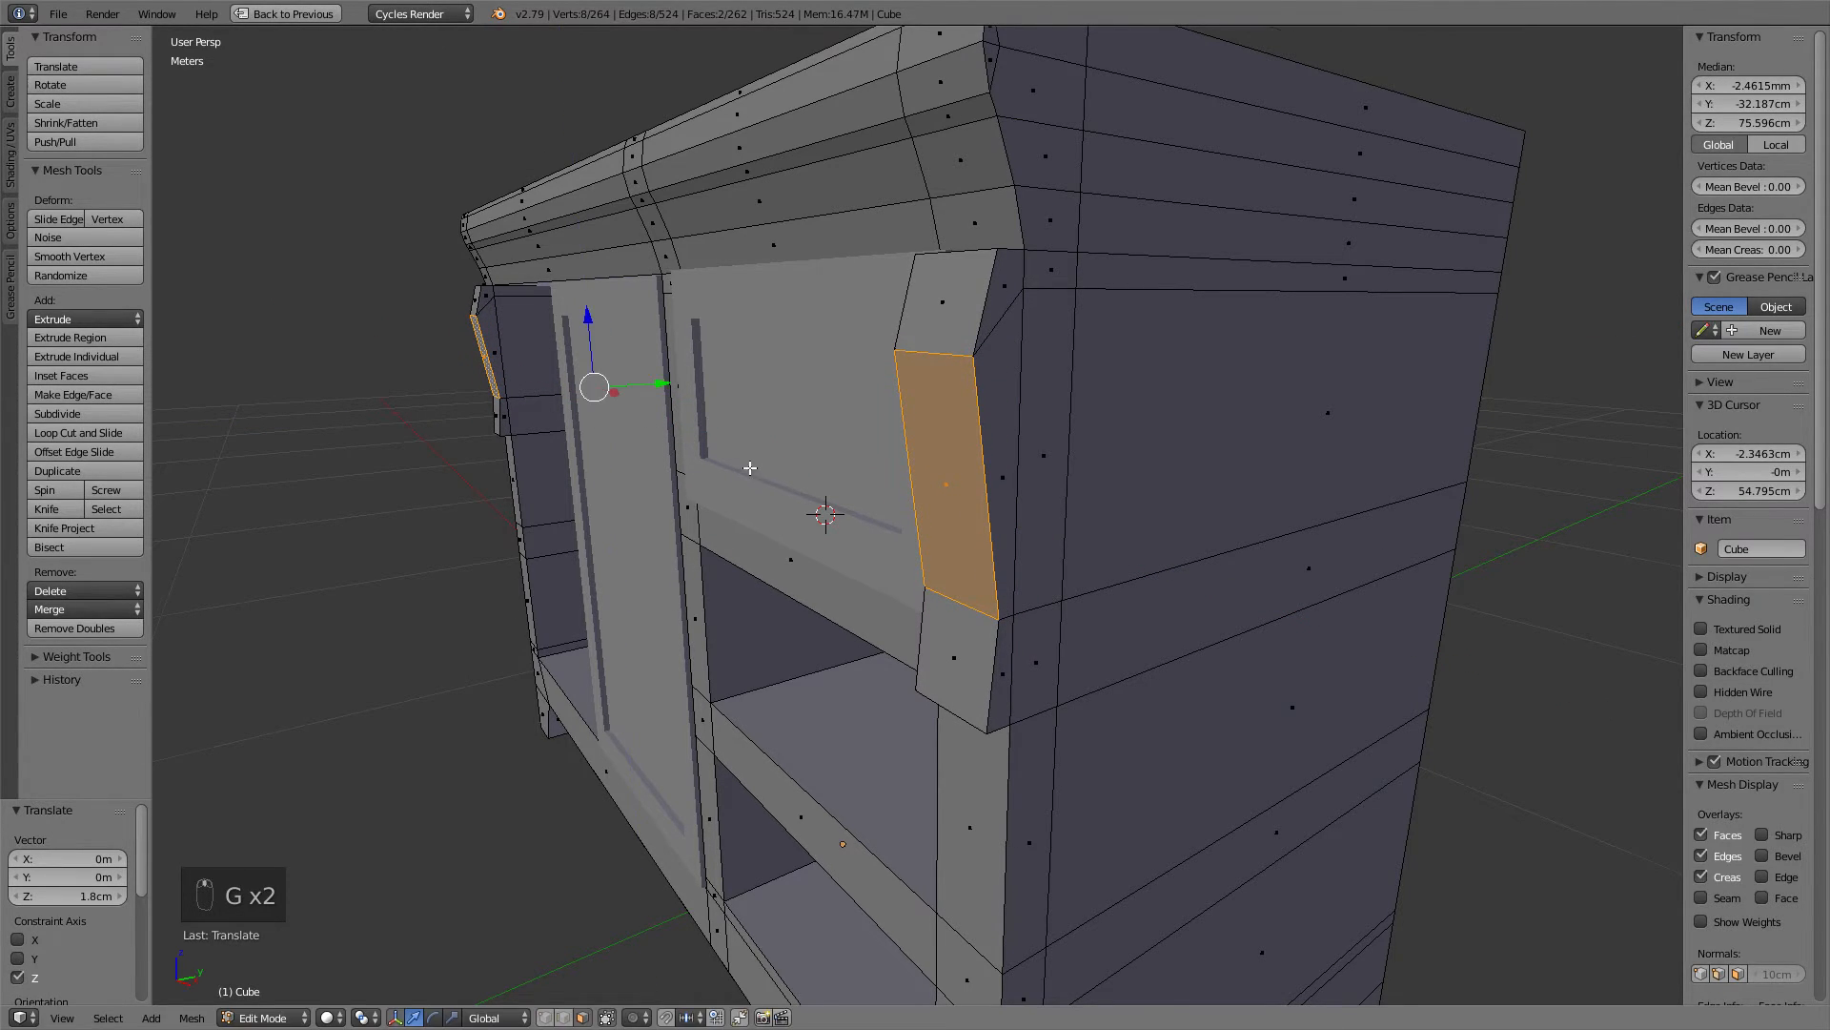
Raise the bottom front edges of both brackets 2.48 cm along Z.
middle_drag(748, 466, 772, 469)
right_click(874, 605)
middle_drag(874, 605, 548, 505)
shift+right_click(262, 422)
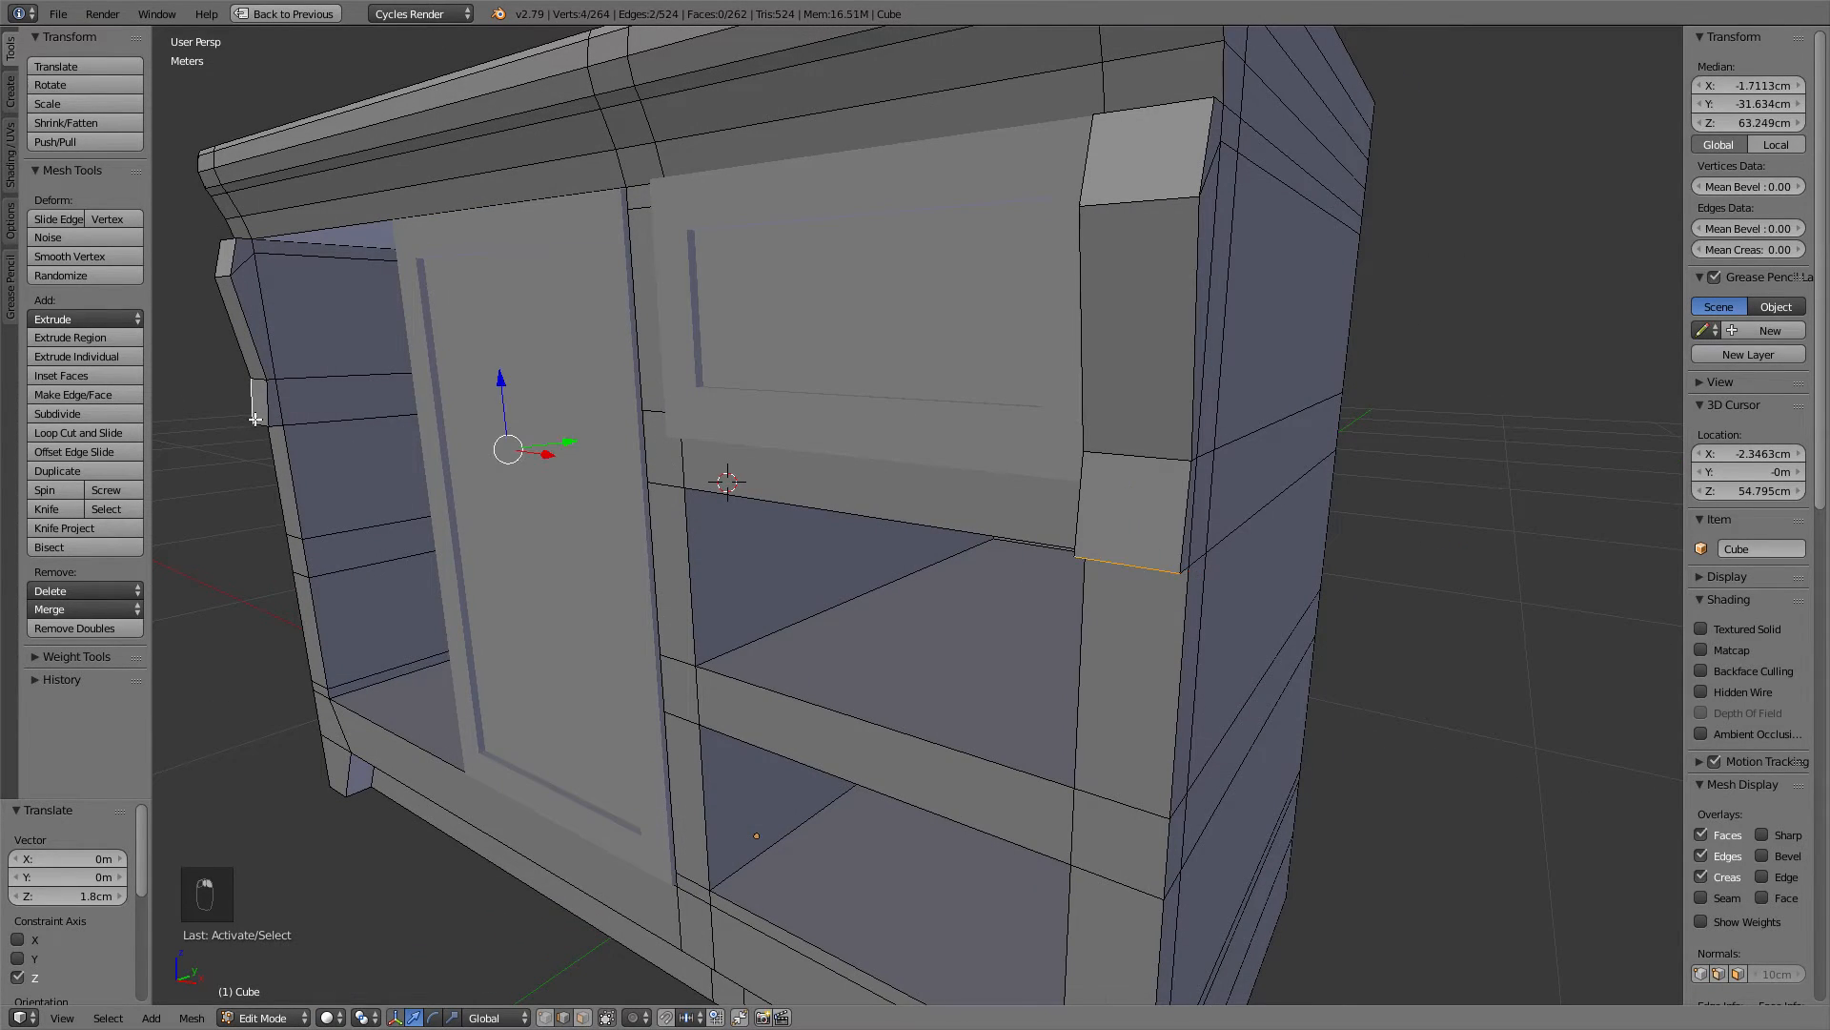
shift+right_click(262, 423)
shift+right_click(262, 423)
middle_drag(262, 422, 527, 371)
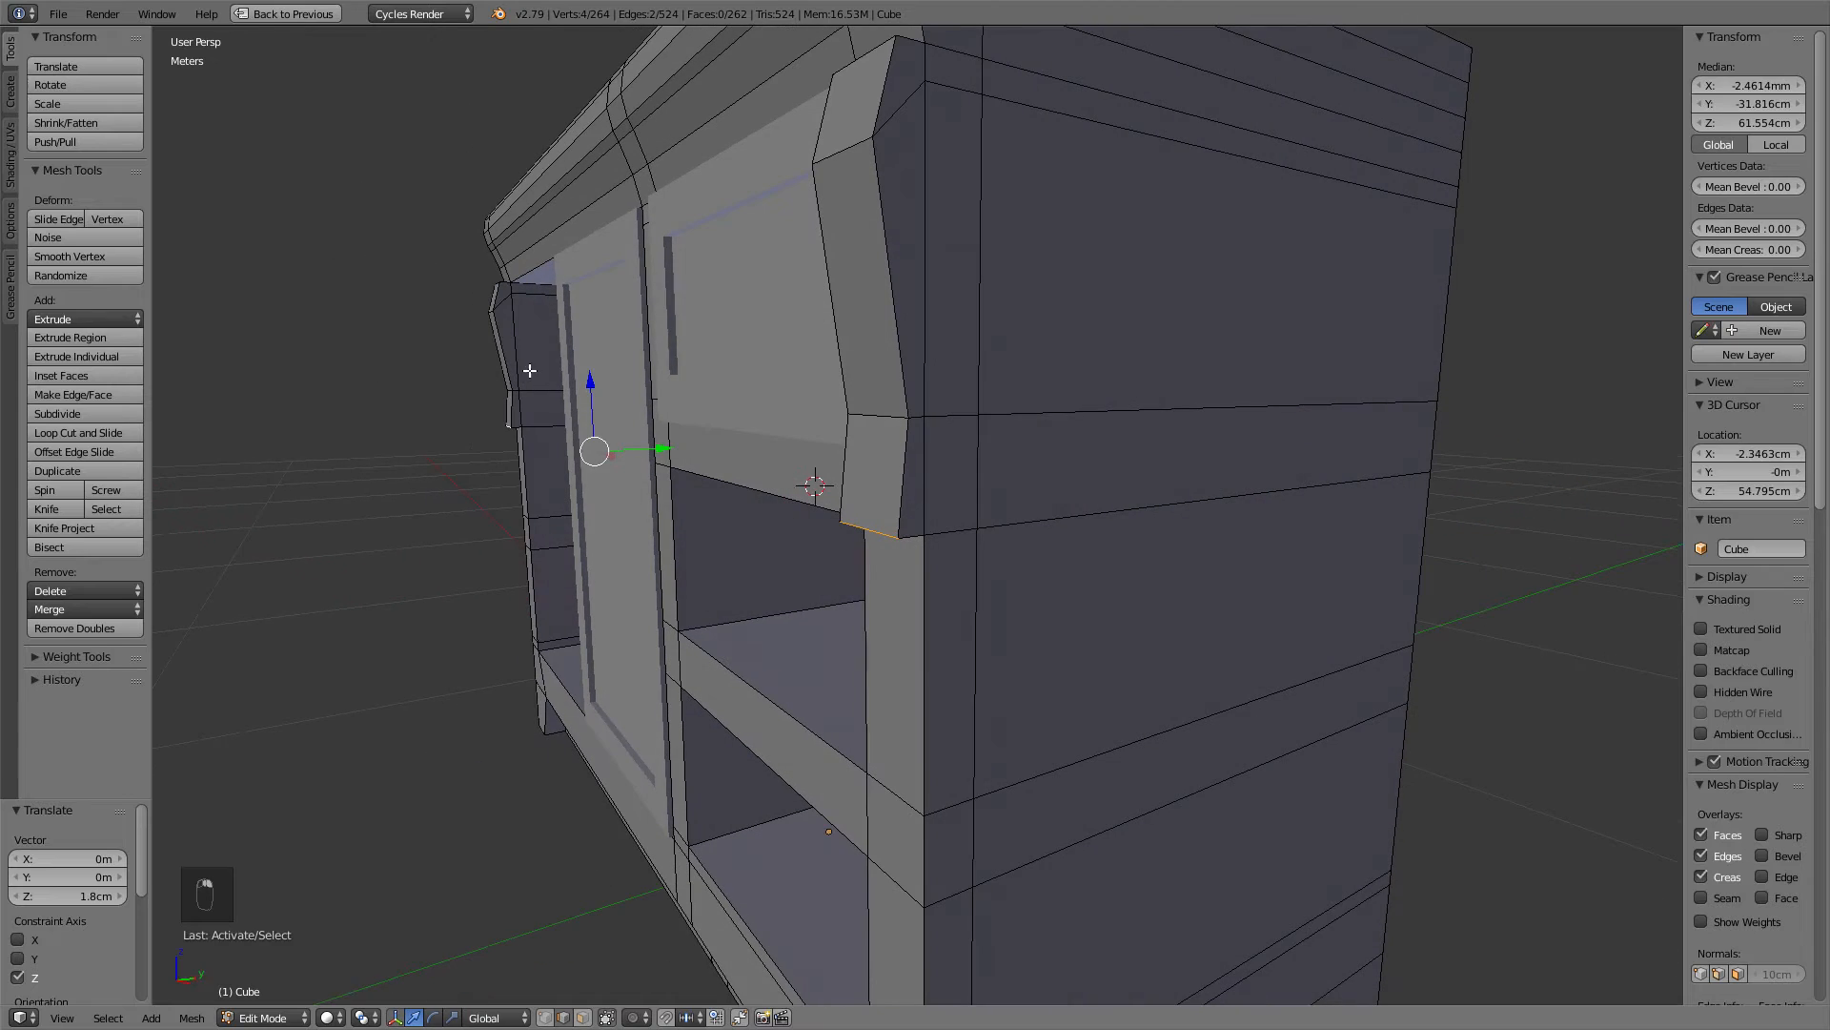
key(g)
click(572, 347)
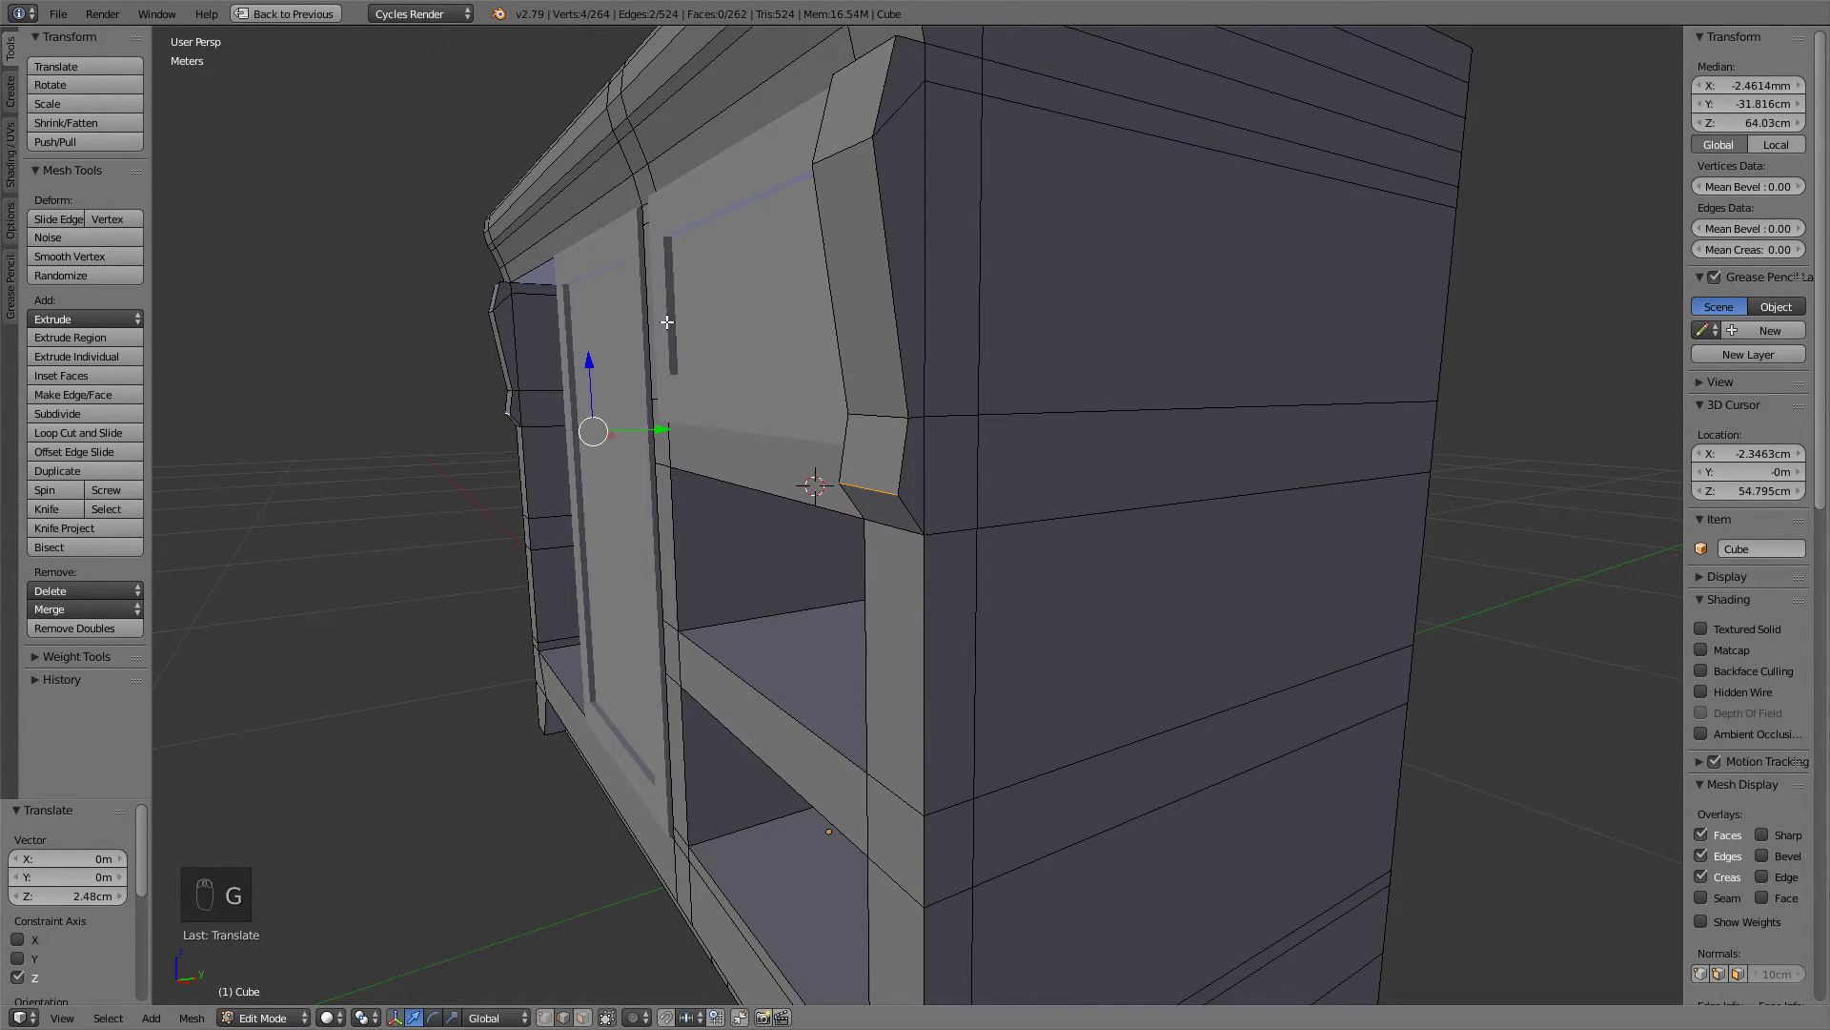
Bevel the bottom front edges of both brackets with 3 segments and an amount of 0.056.
key(ctrl+b)
scroll(718, 300, up, 2)
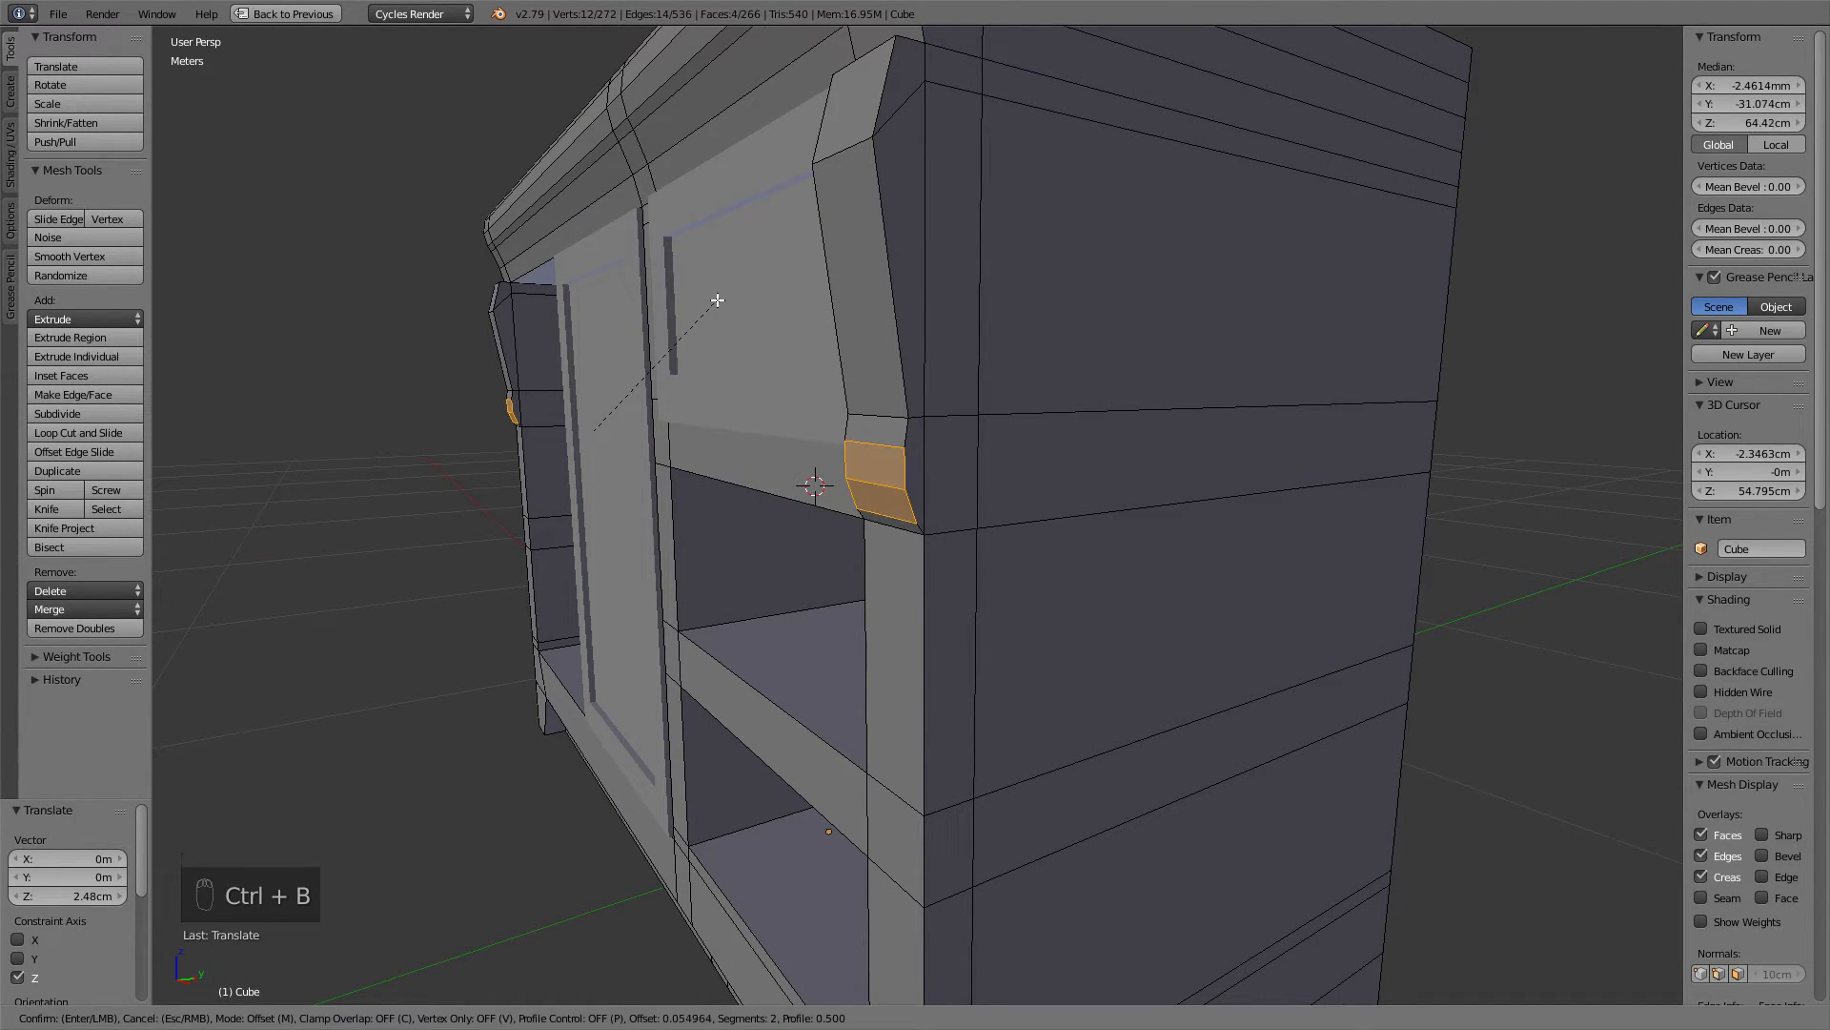
click(718, 299)
Bevel the top front edges of both brackets with 2 segments and an amount of 0.035.
middle_drag(717, 299, 810, 363)
right_click(810, 363)
middle_drag(644, 354, 612, 370)
shift+right_click(582, 327)
middle_drag(800, 327, 784, 311)
key(ctrl+b)
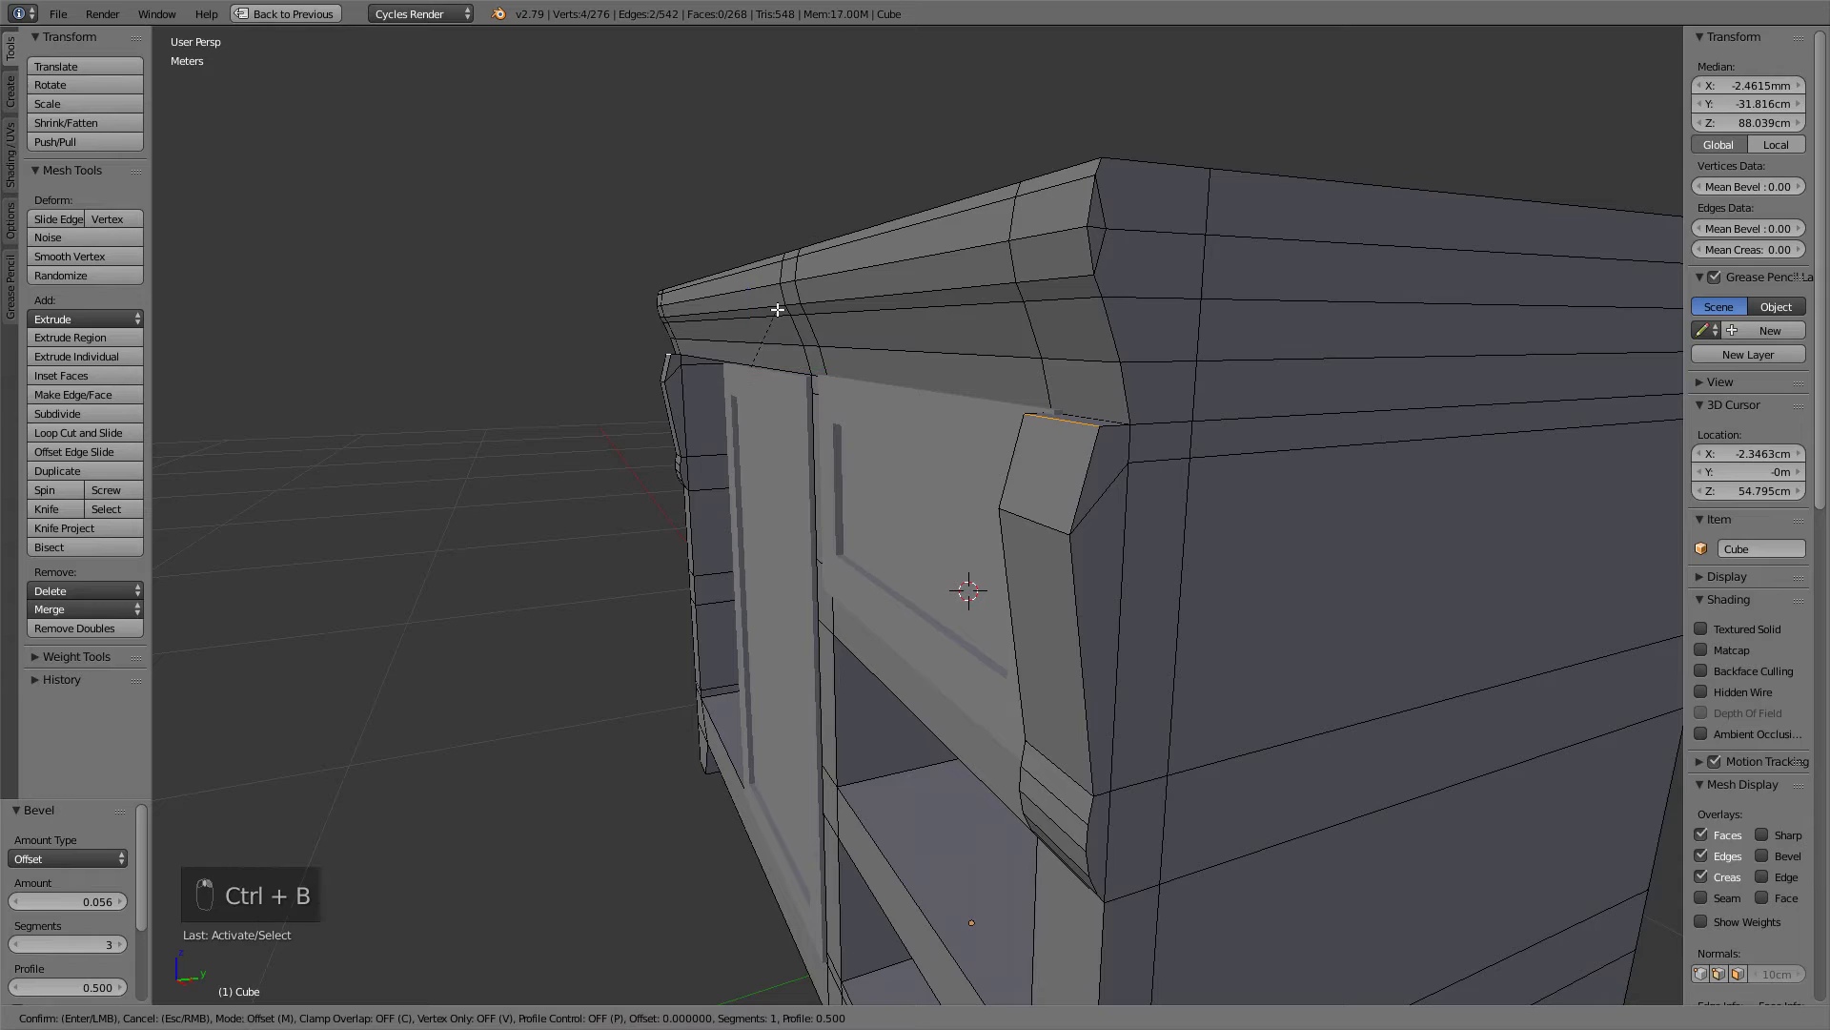
scroll(848, 349, up, 1)
click(846, 350)
Bevel the protruding bend edges on the front of both brackets and leave mesh editing.
right_click(1045, 531)
middle_drag(1044, 531, 716, 405)
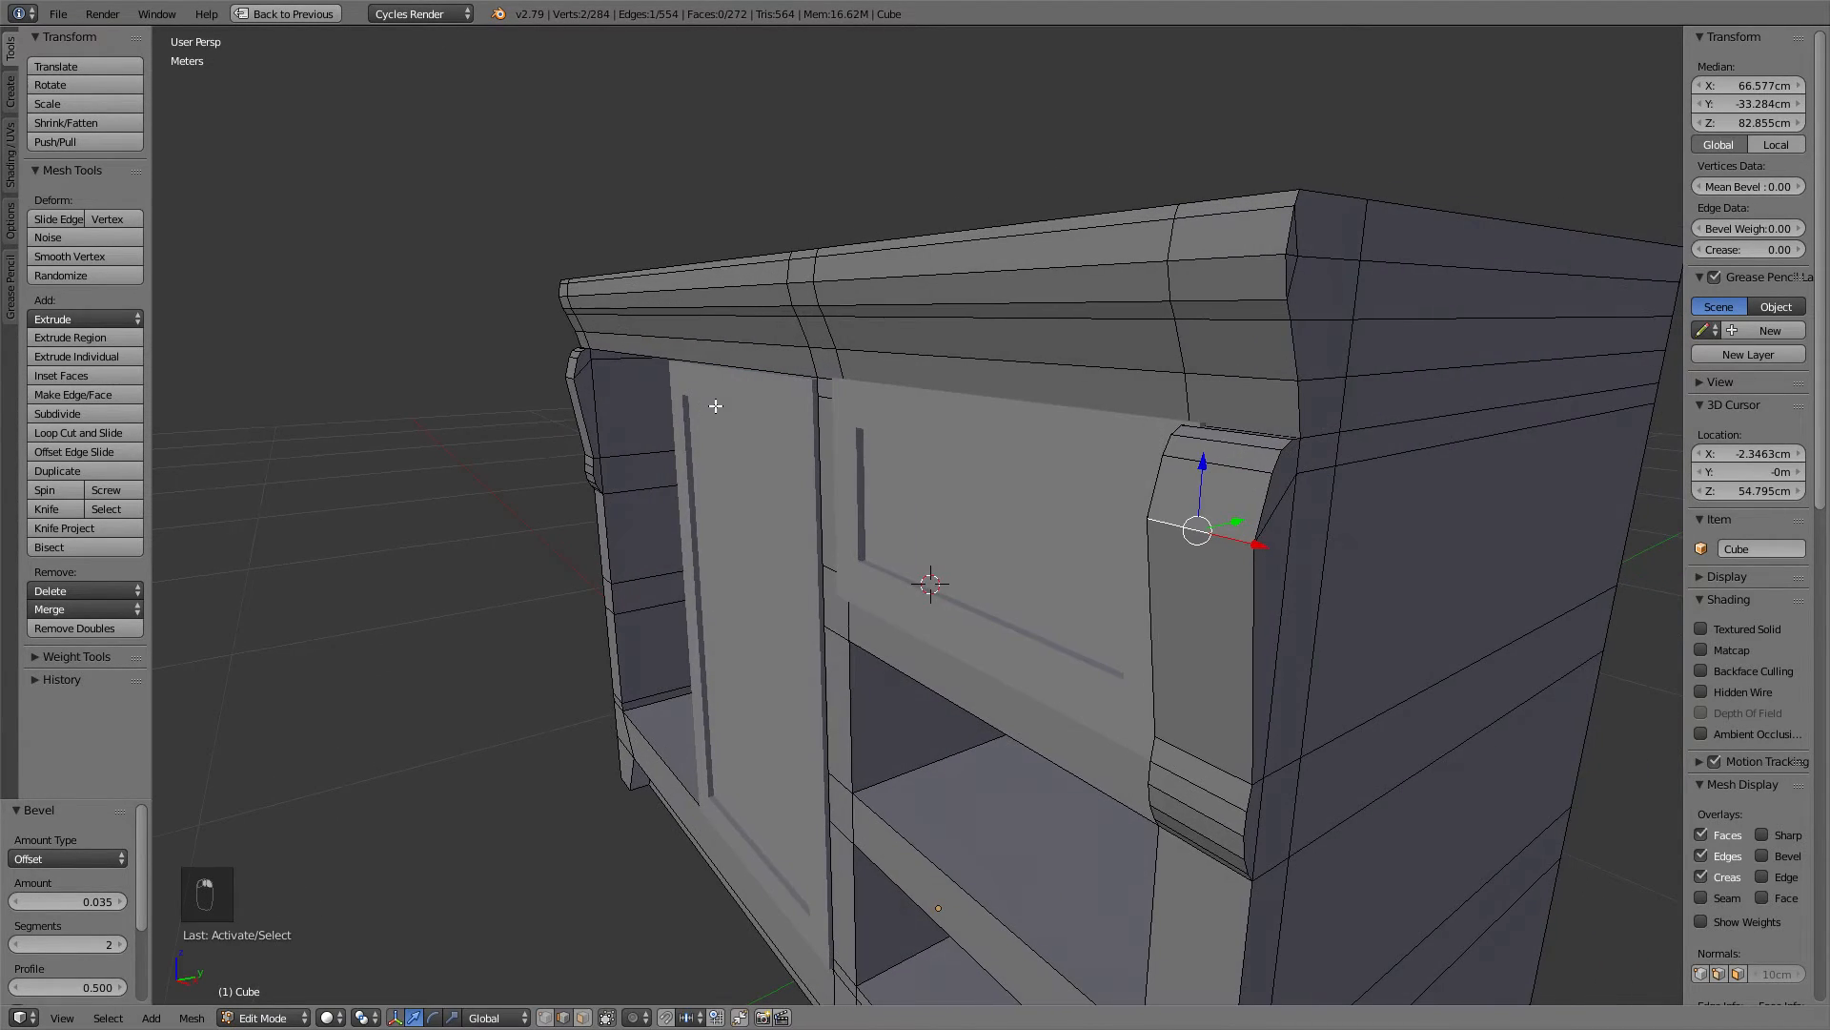
shift+right_click(571, 376)
key(ctrl+b)
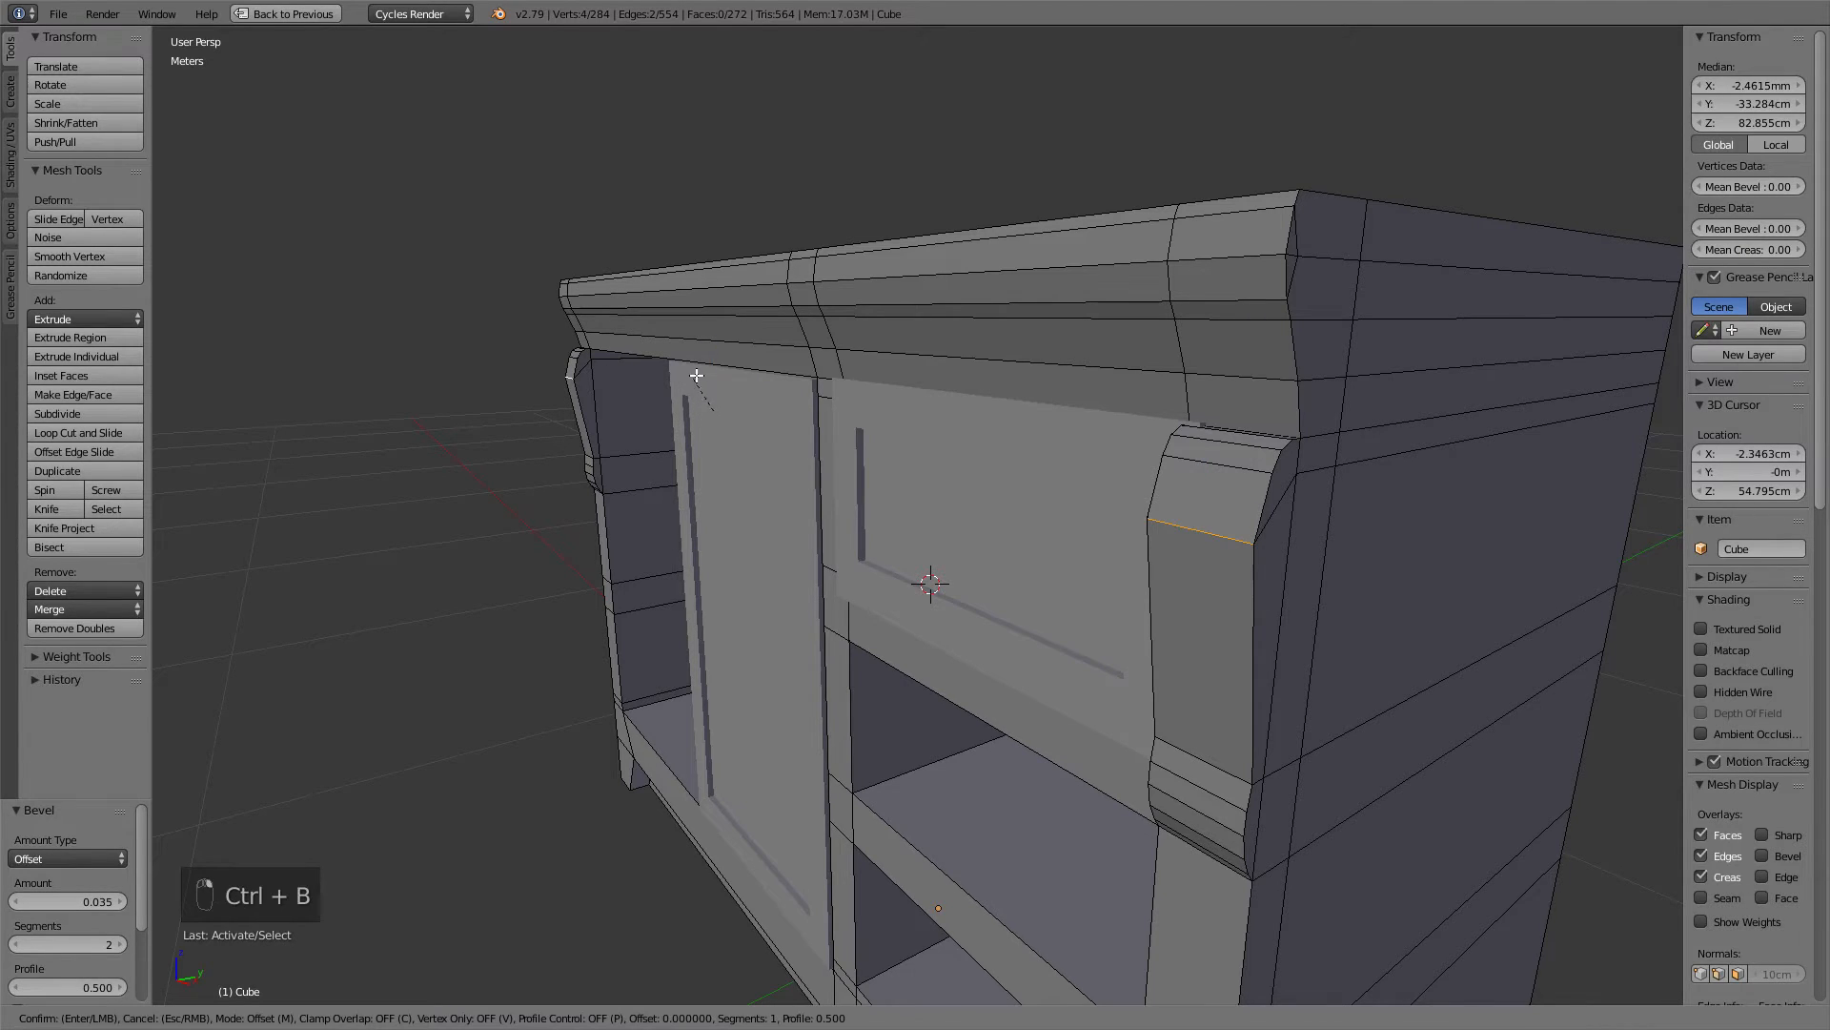
scroll(759, 321, up, 1)
click(762, 318)
key(Tab)
middle_drag(718, 347, 930, 324)
key(KP_5)
key(KP_5)
key(z)
key(z)
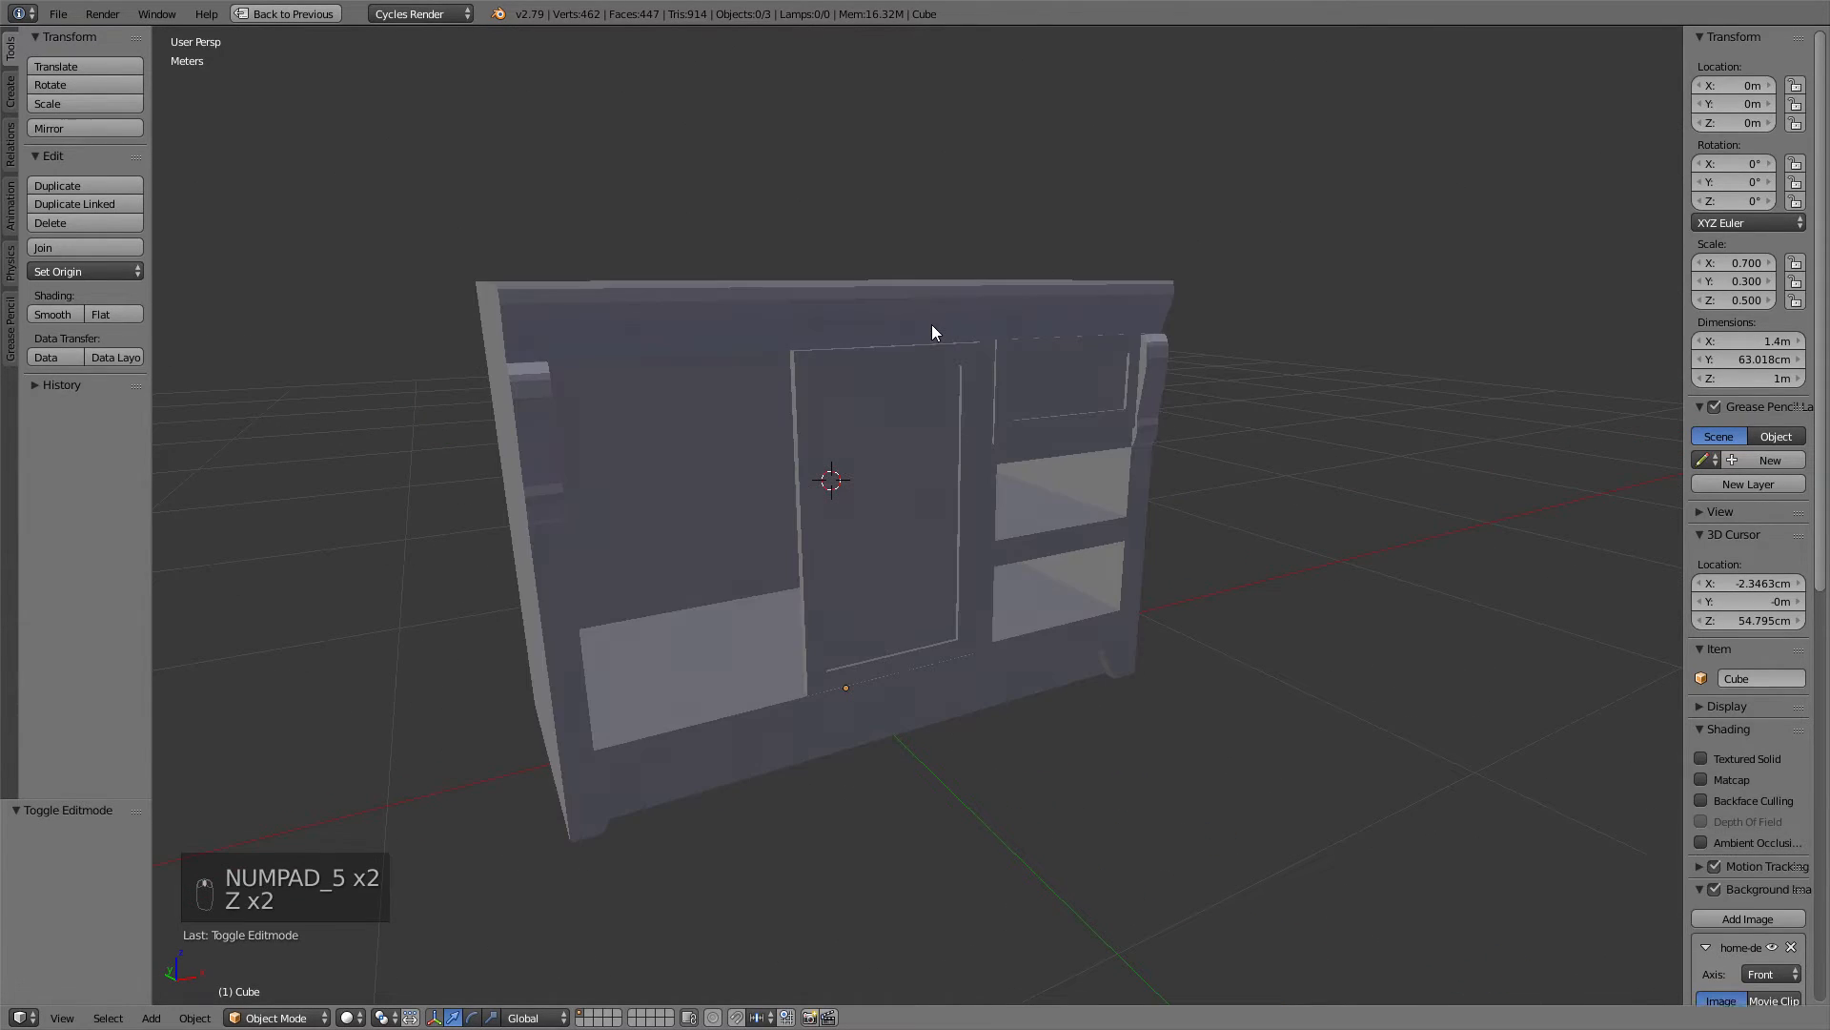
Place the 3D cursor at the centre of the right door's handle in the front-view wireframe over the reference image.
key(KP_1)
key(KP_5)
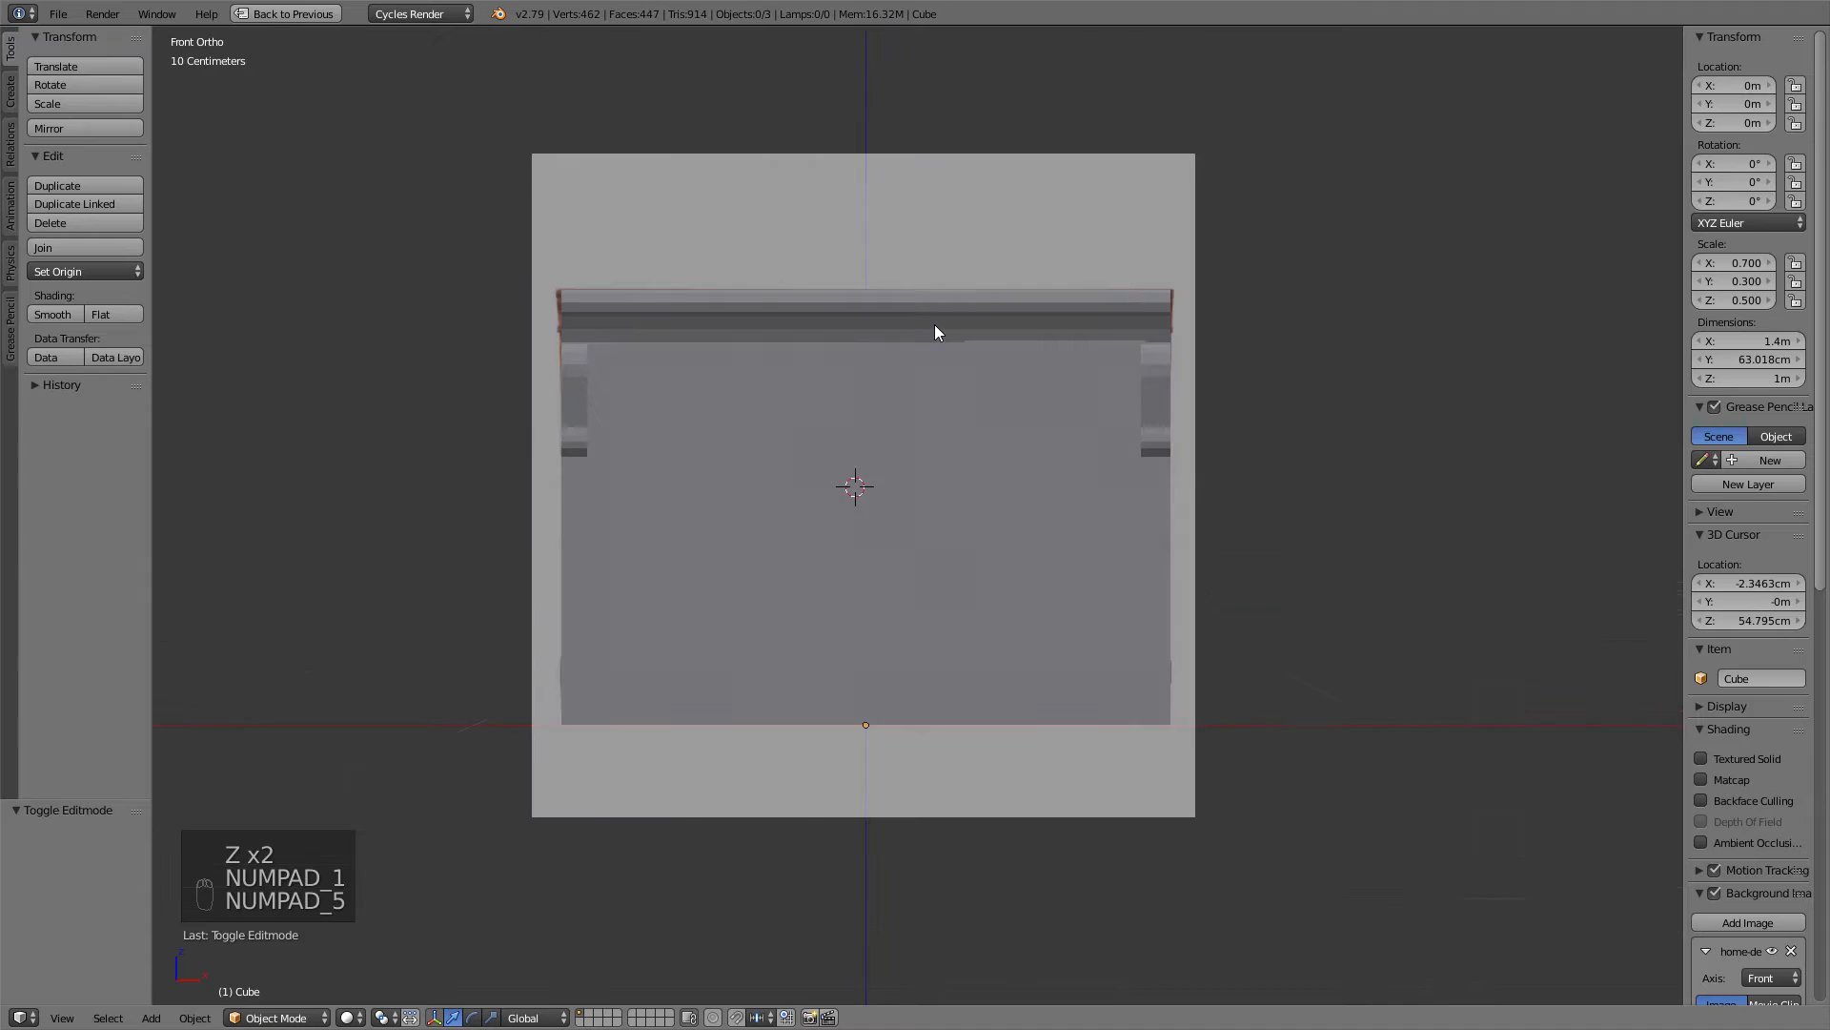
key(z)
scroll(887, 330, up, 4)
shift+middle_drag(884, 322, 860, 317)
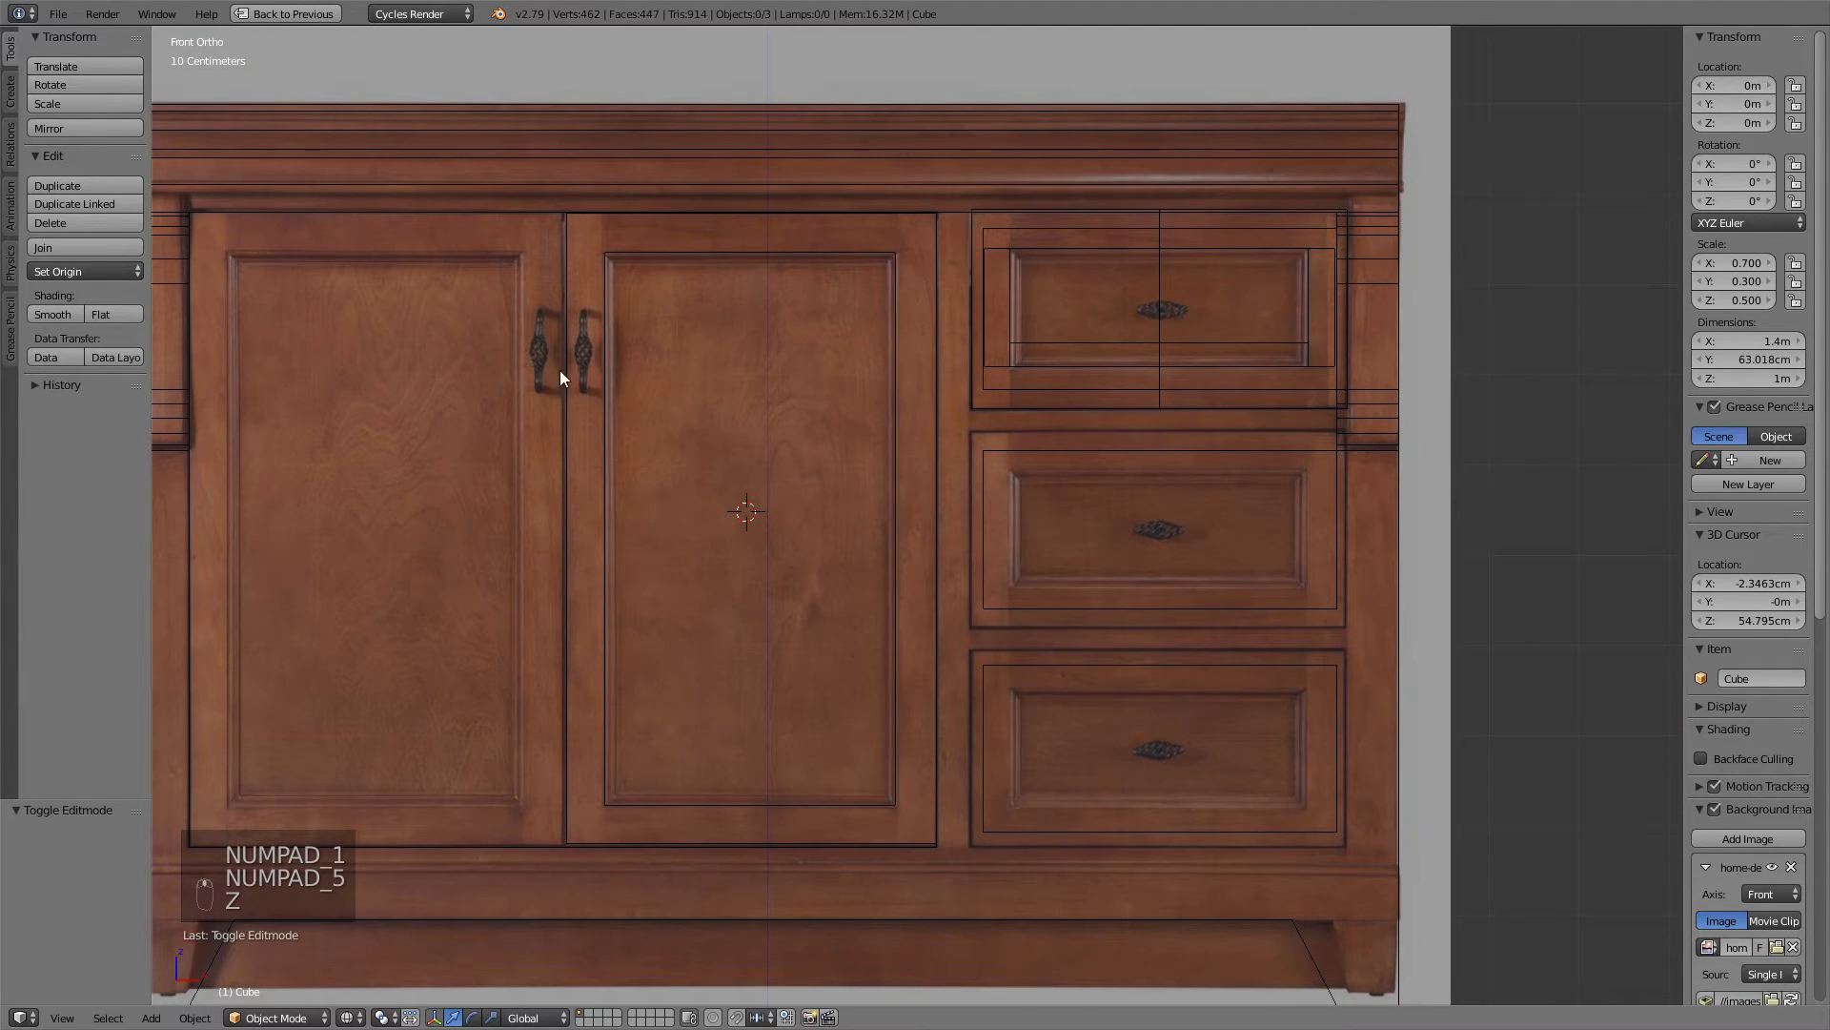
scroll(866, 412, down, 1)
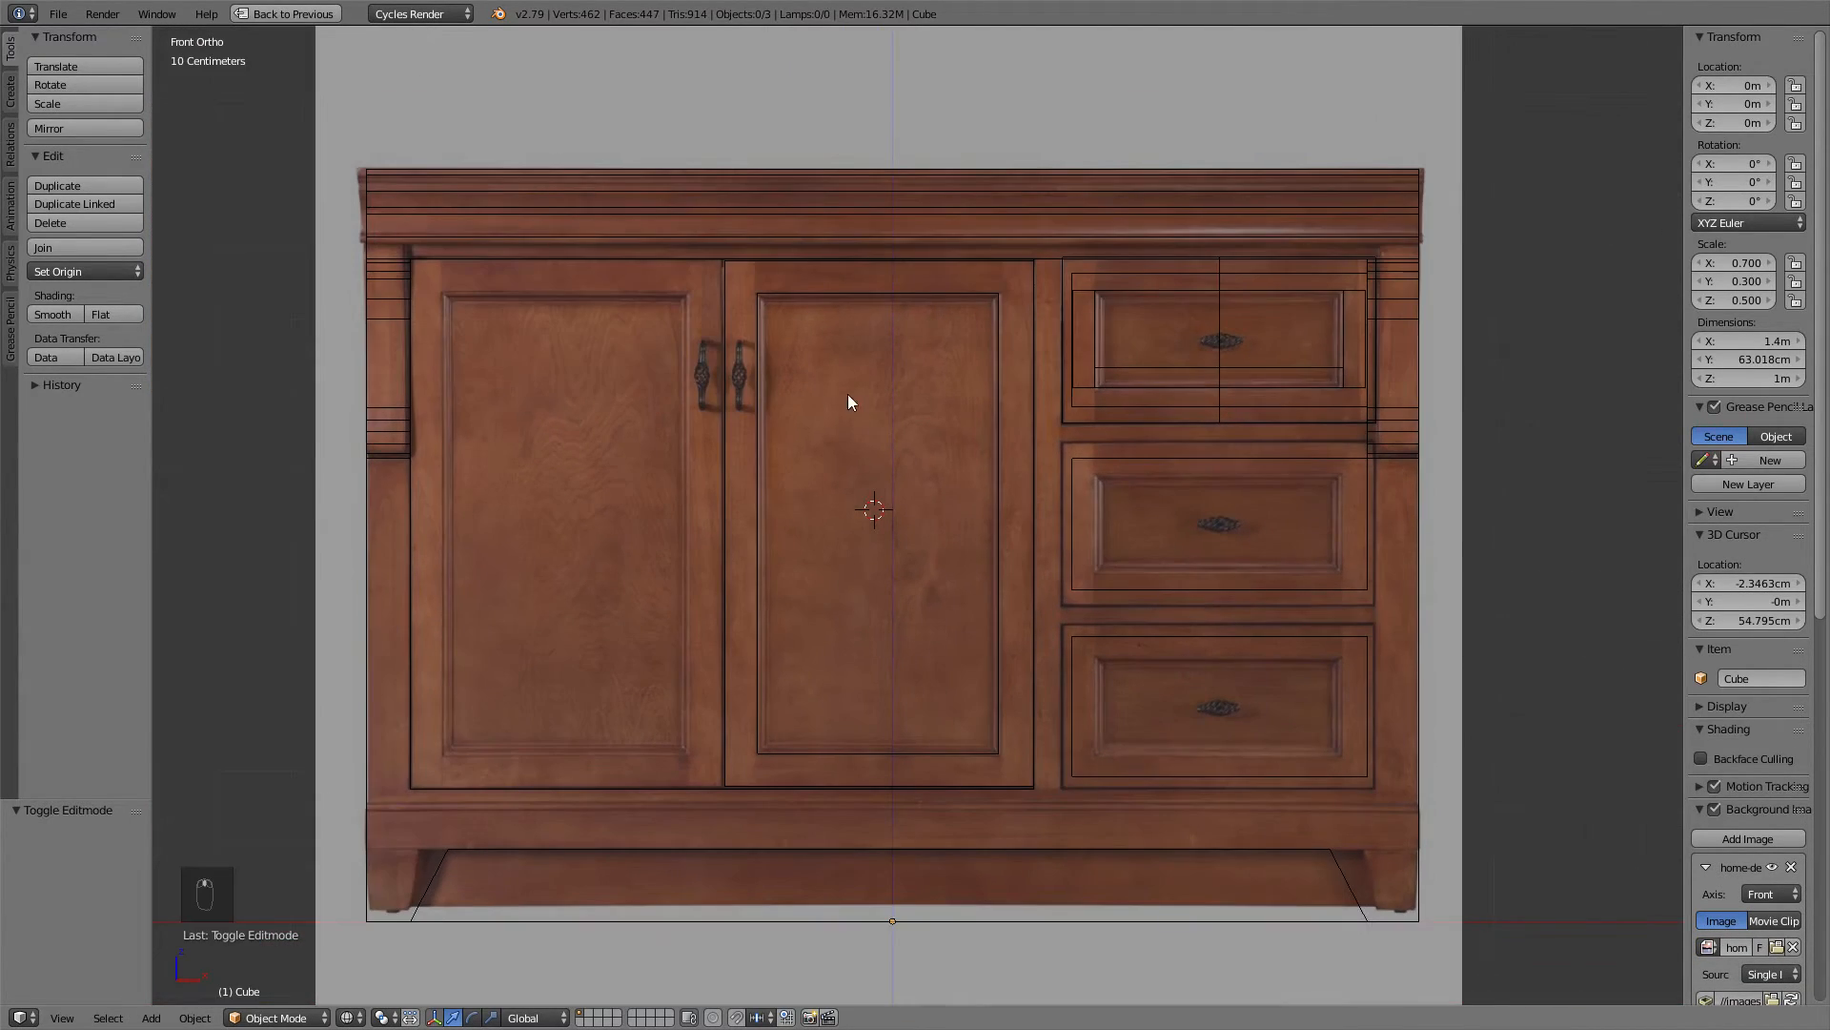
shift+middle_drag(852, 382, 772, 354)
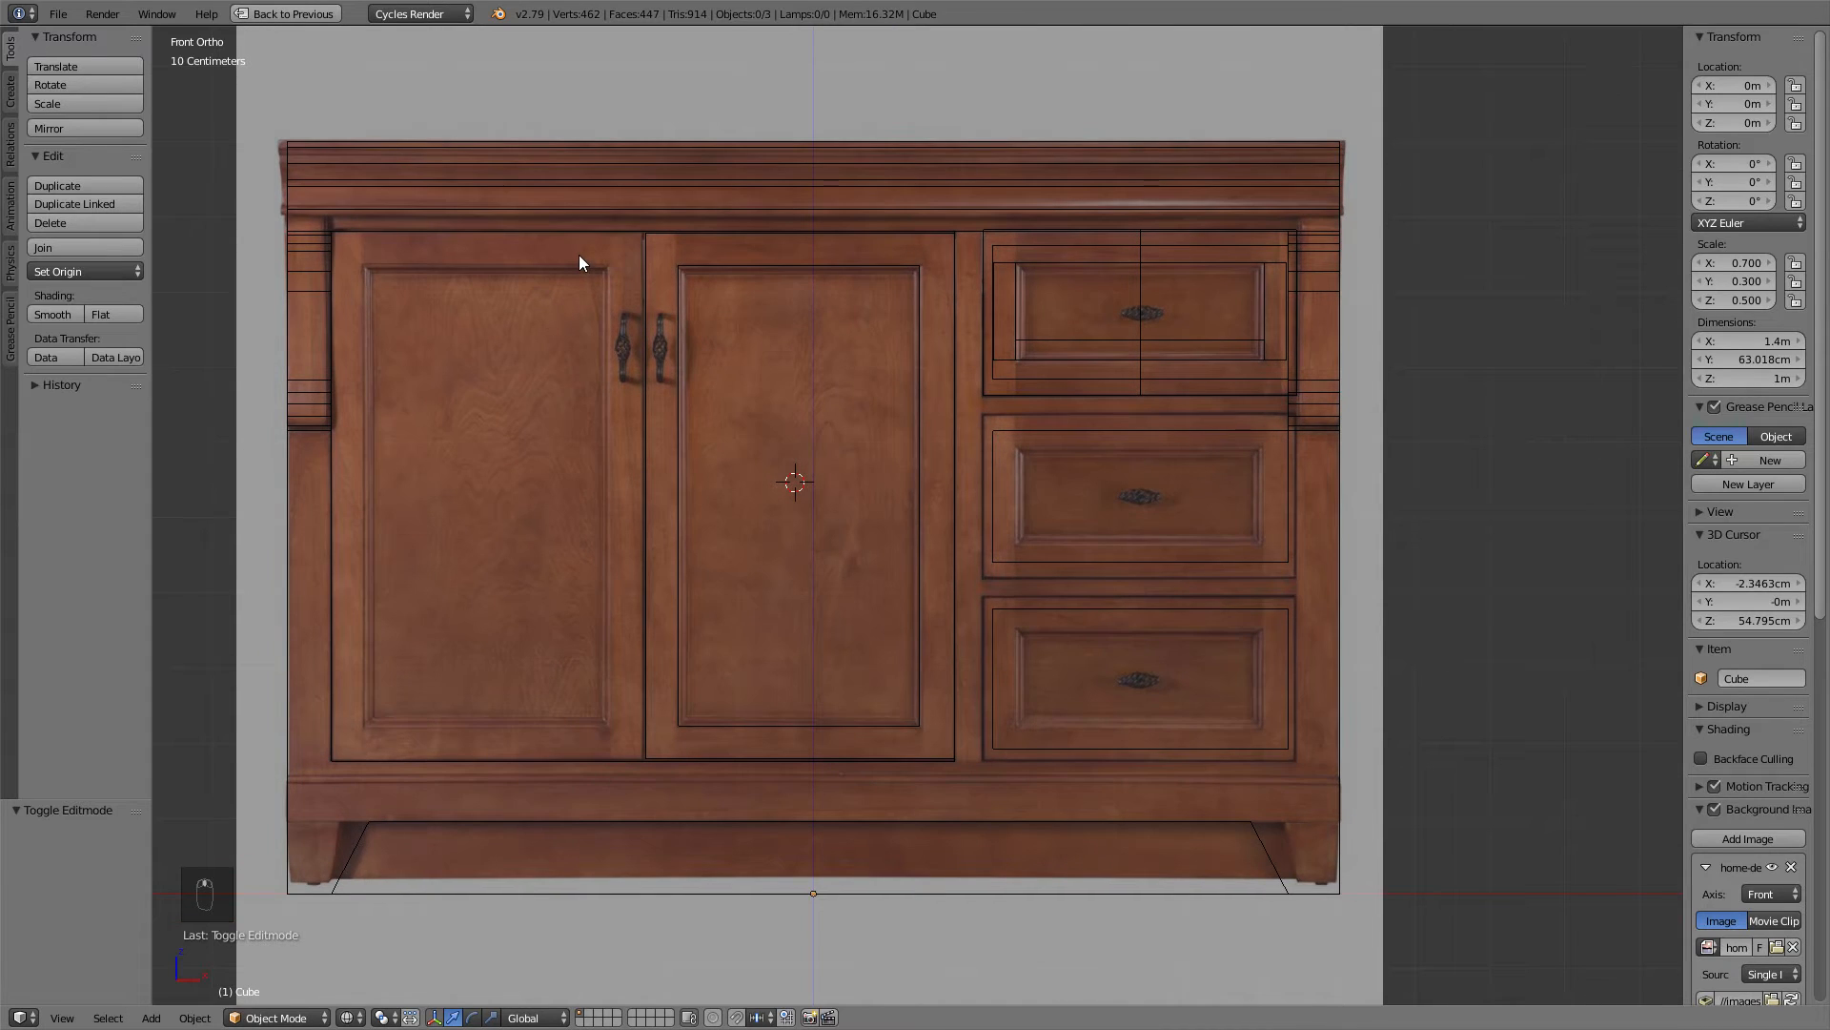
shift+middle_drag(579, 263, 814, 393)
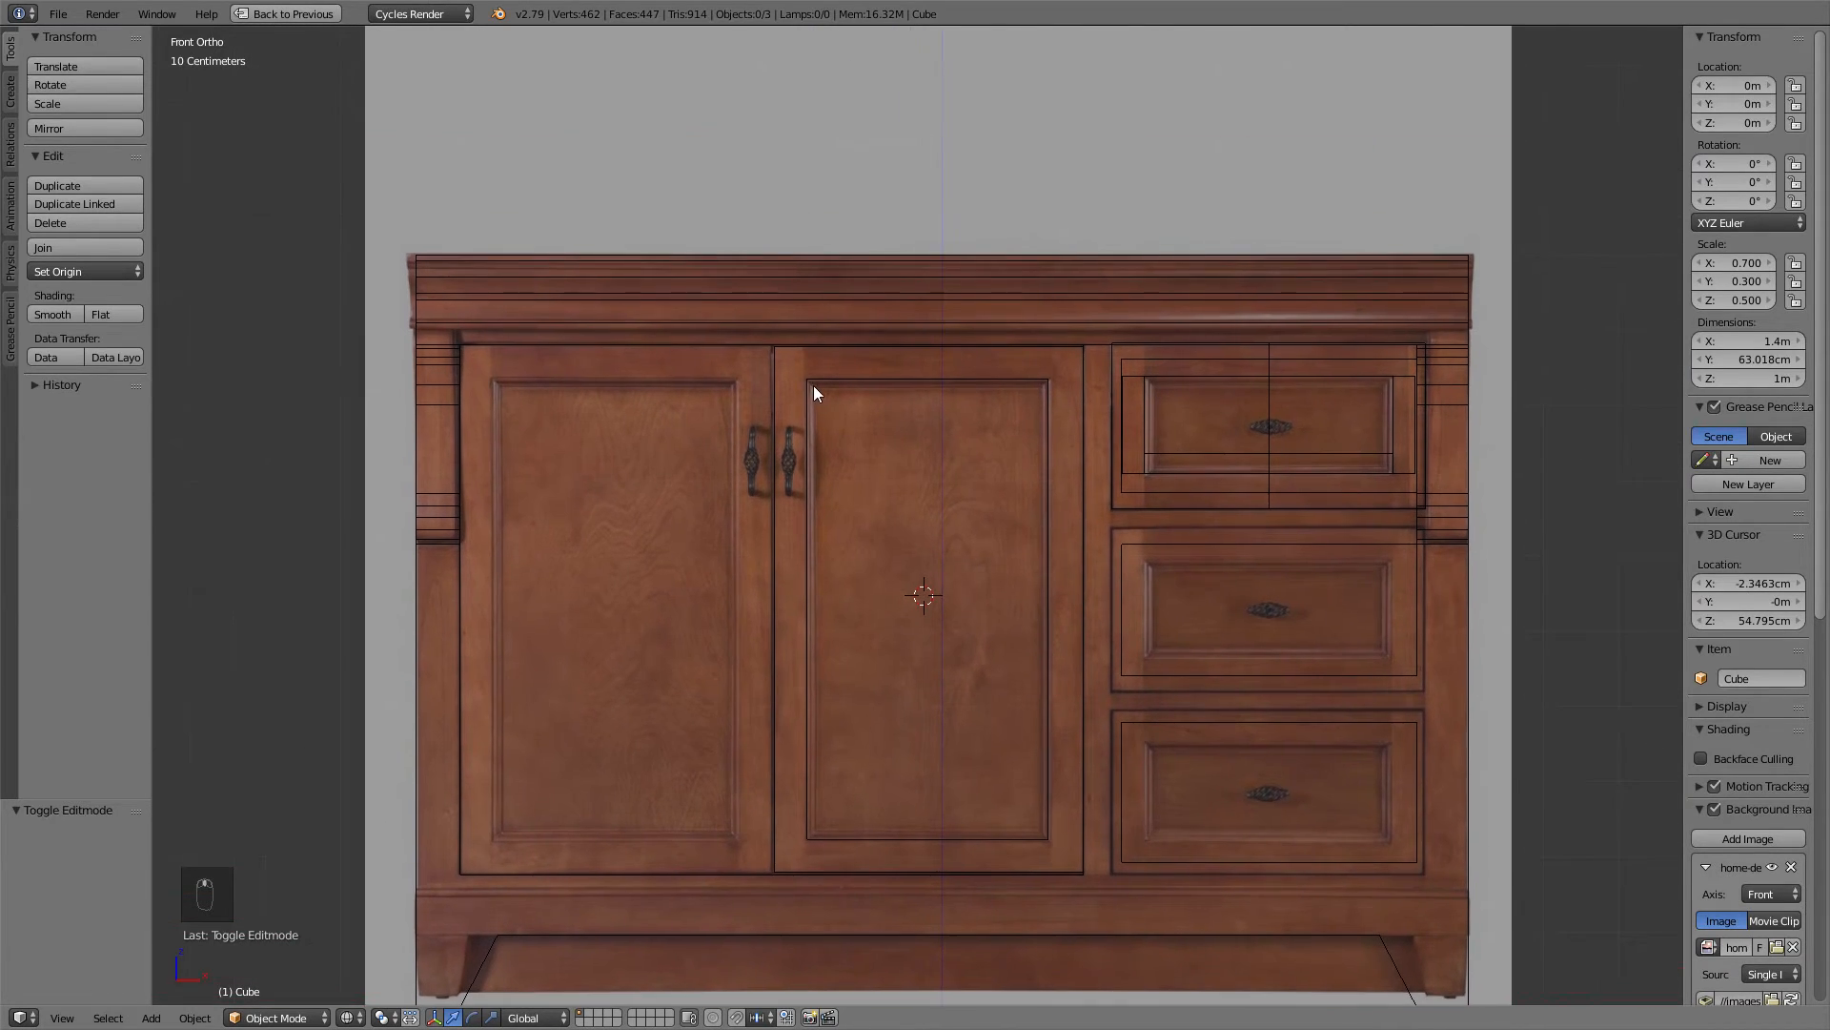
scroll(814, 393, up, 10)
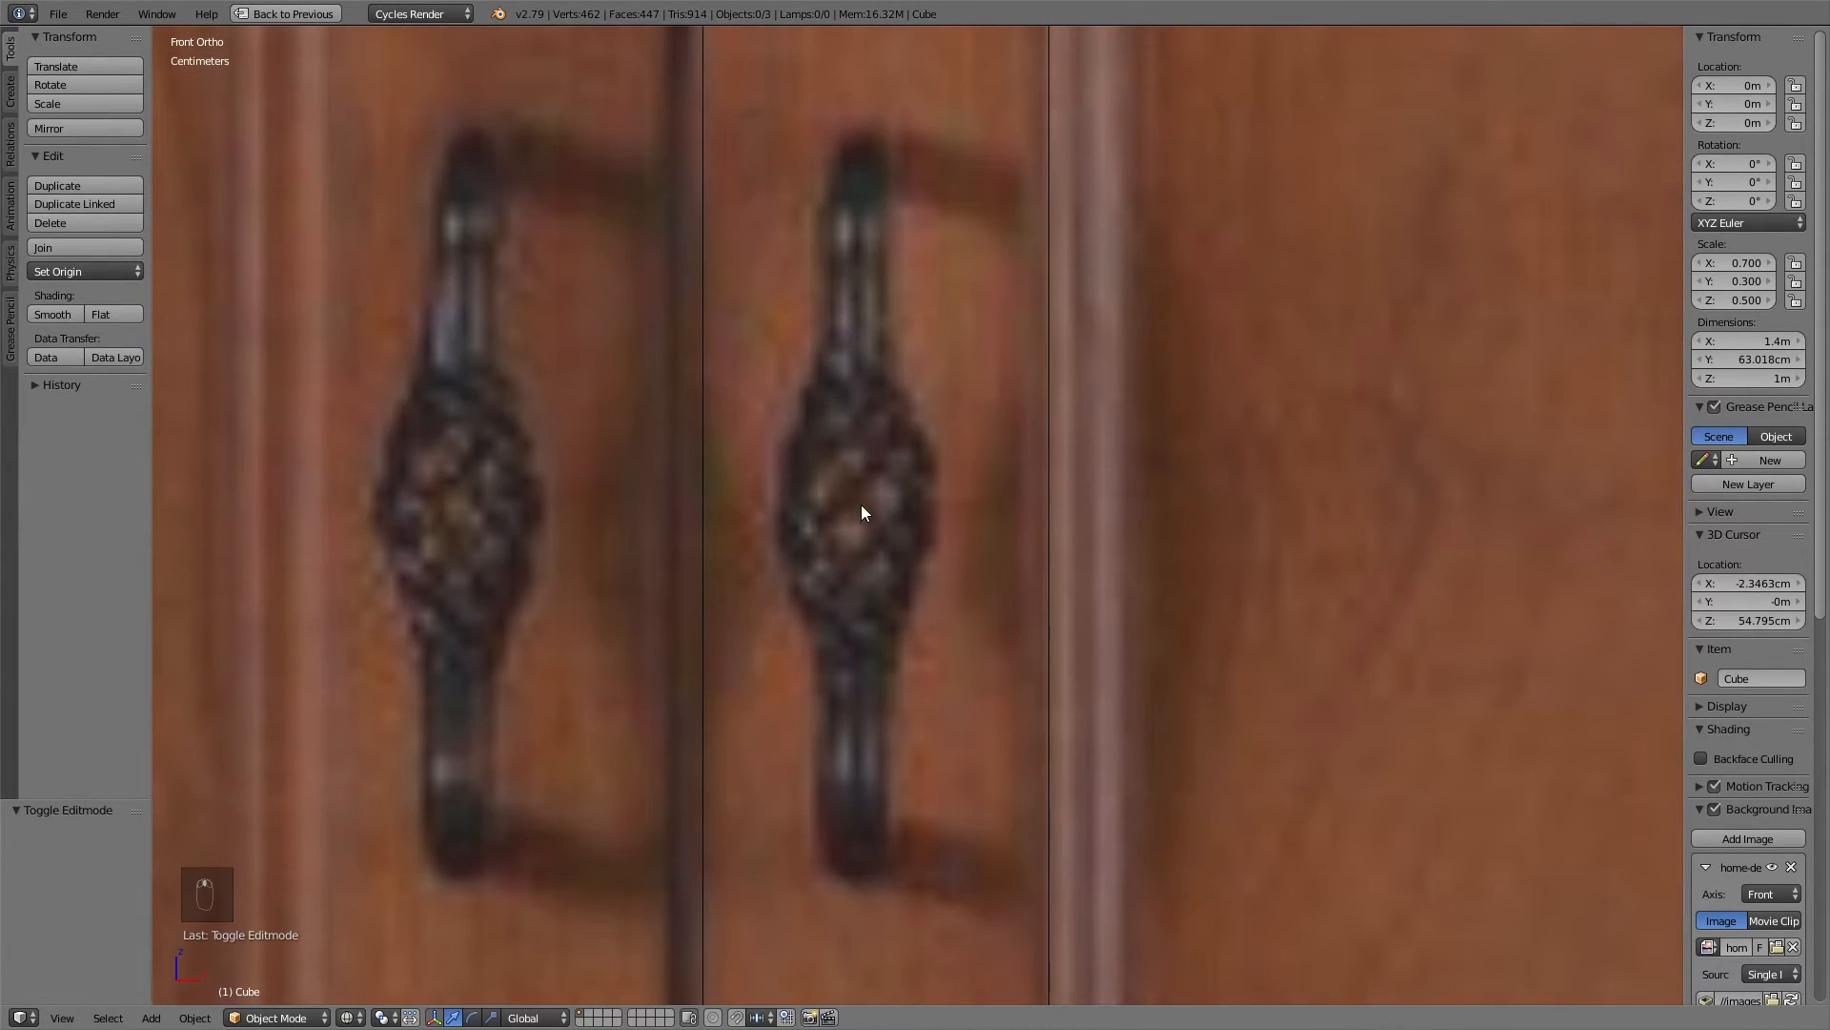
click(860, 513)
Add a cylinder mesh with 6 vertices at the 3D cursor.
scroll(933, 495, down, 4)
scroll(940, 417, down, 3)
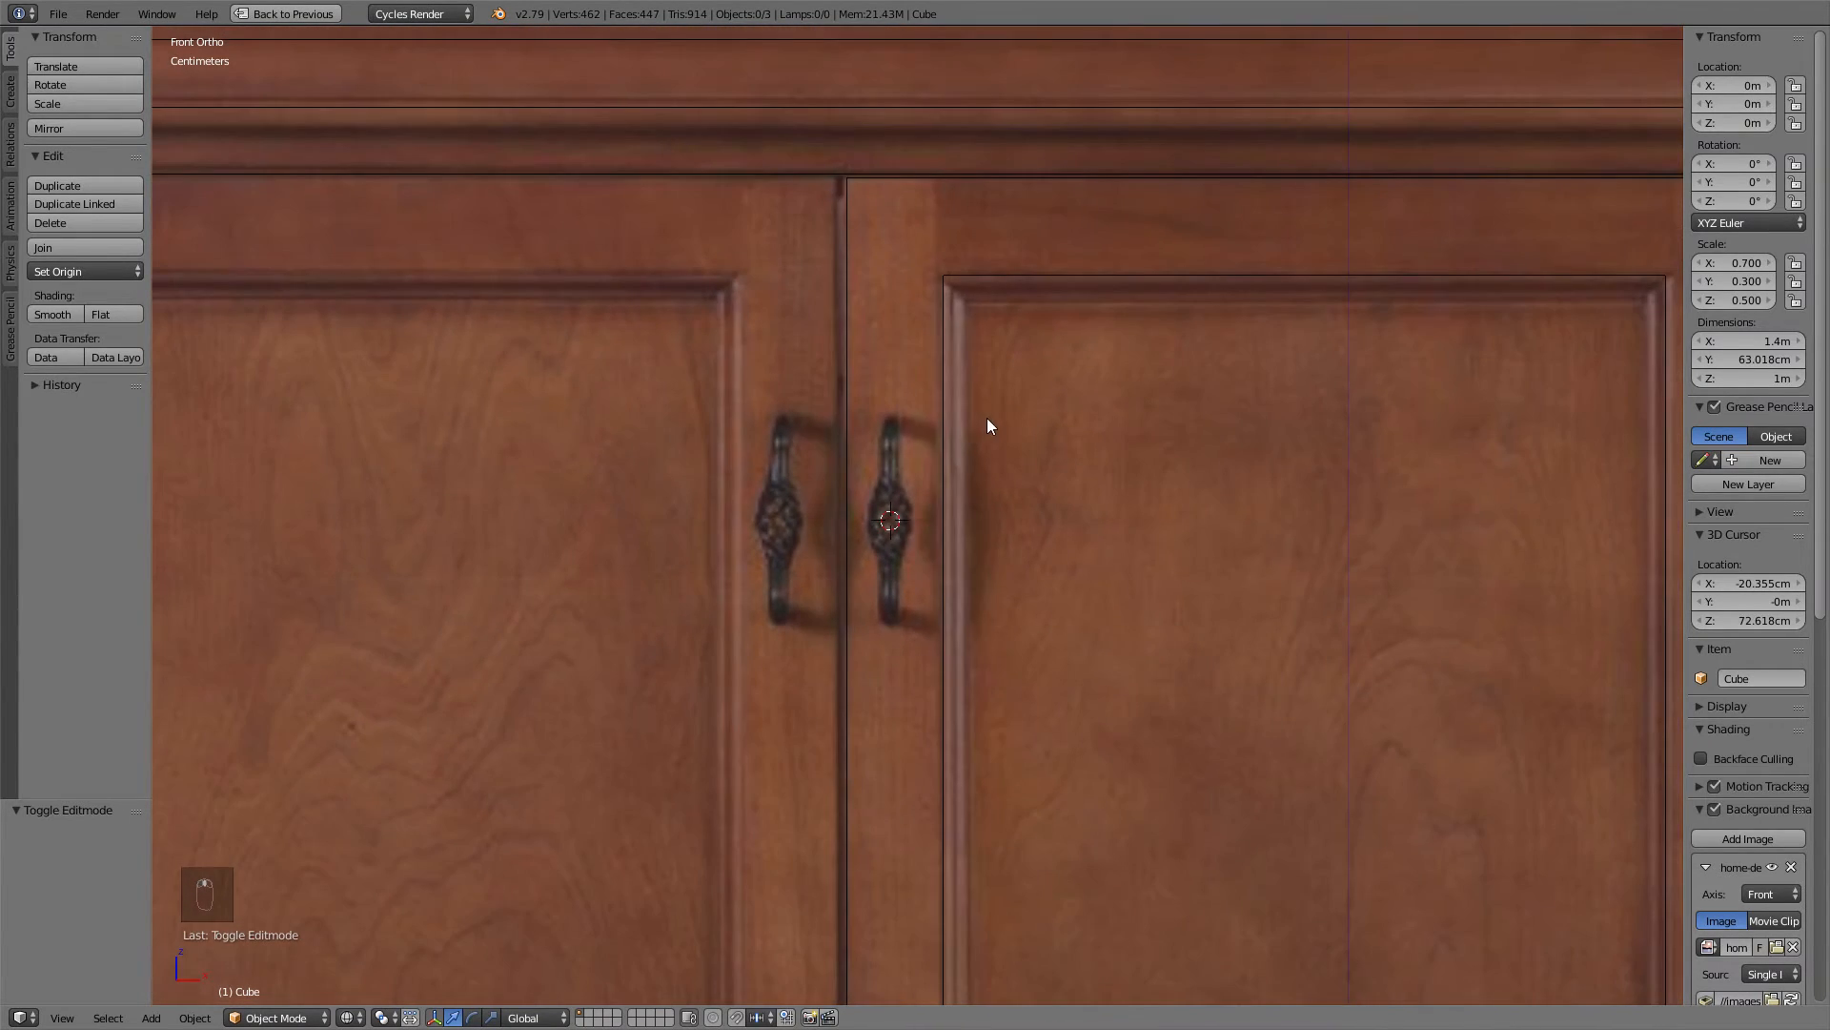
key(shift+a)
mouse_move(988, 414)
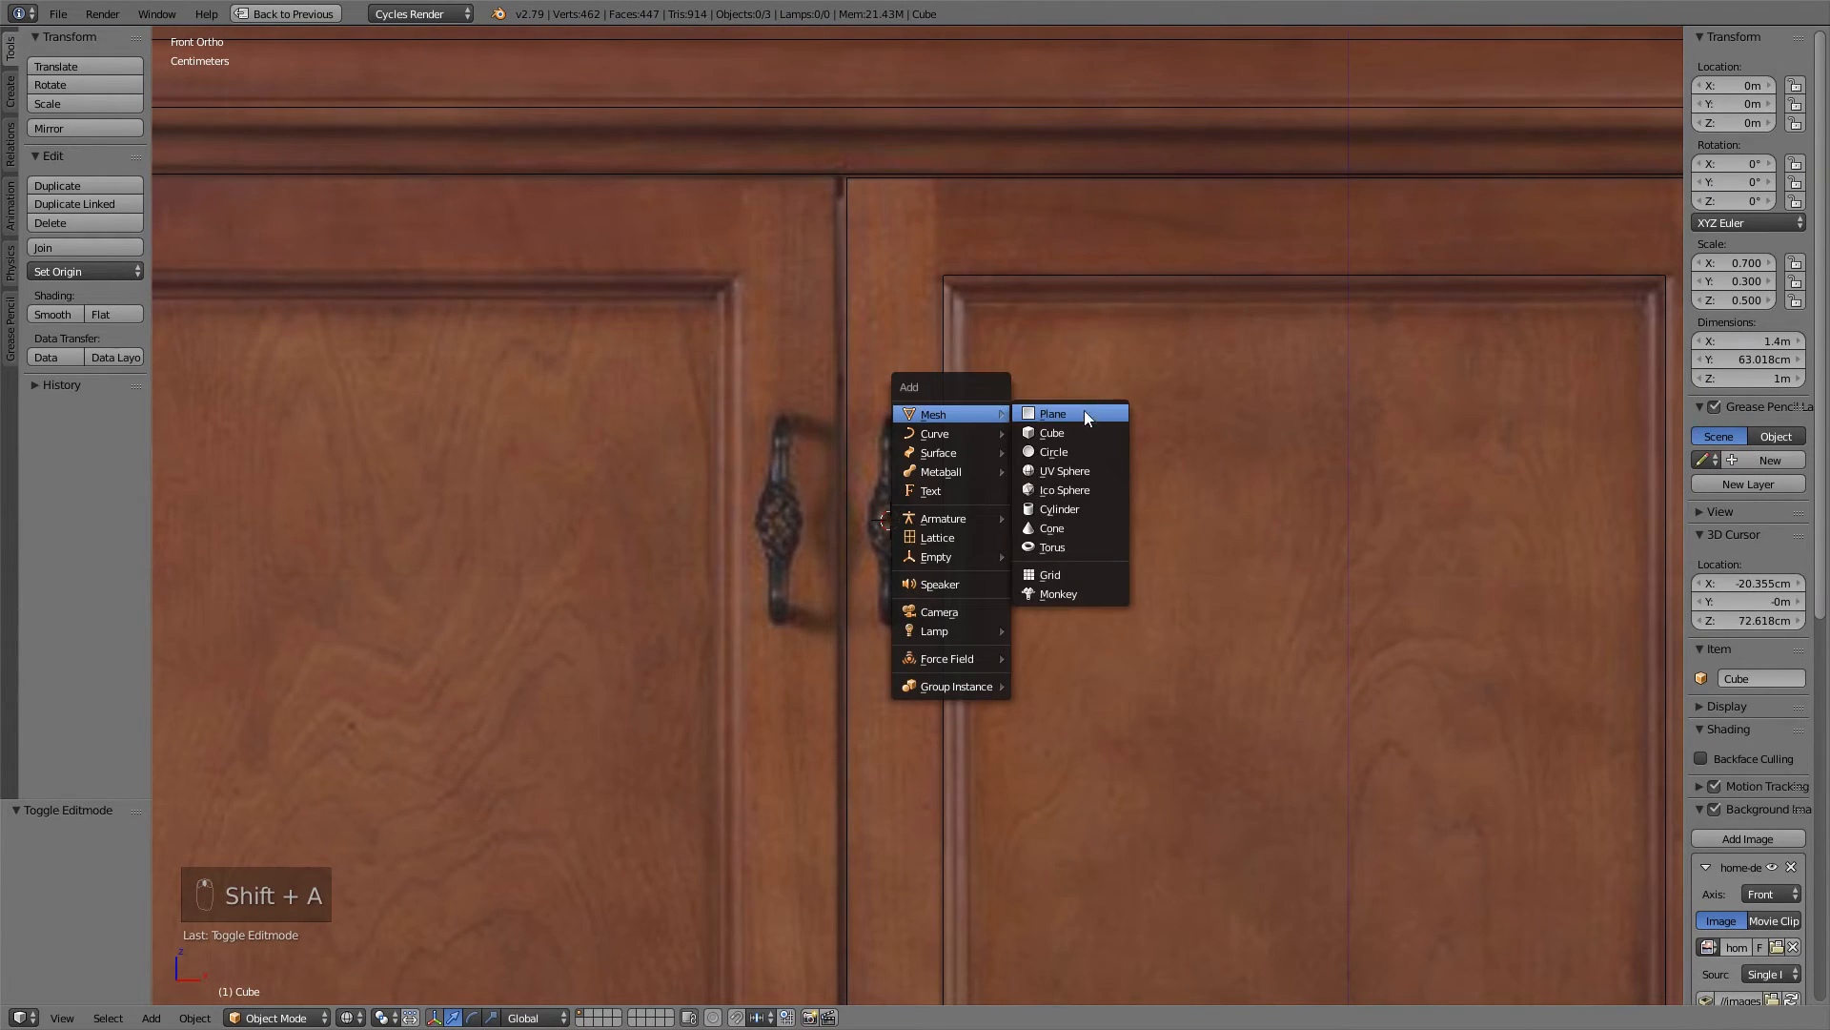
click(1071, 511)
scroll(1037, 440, down, 4)
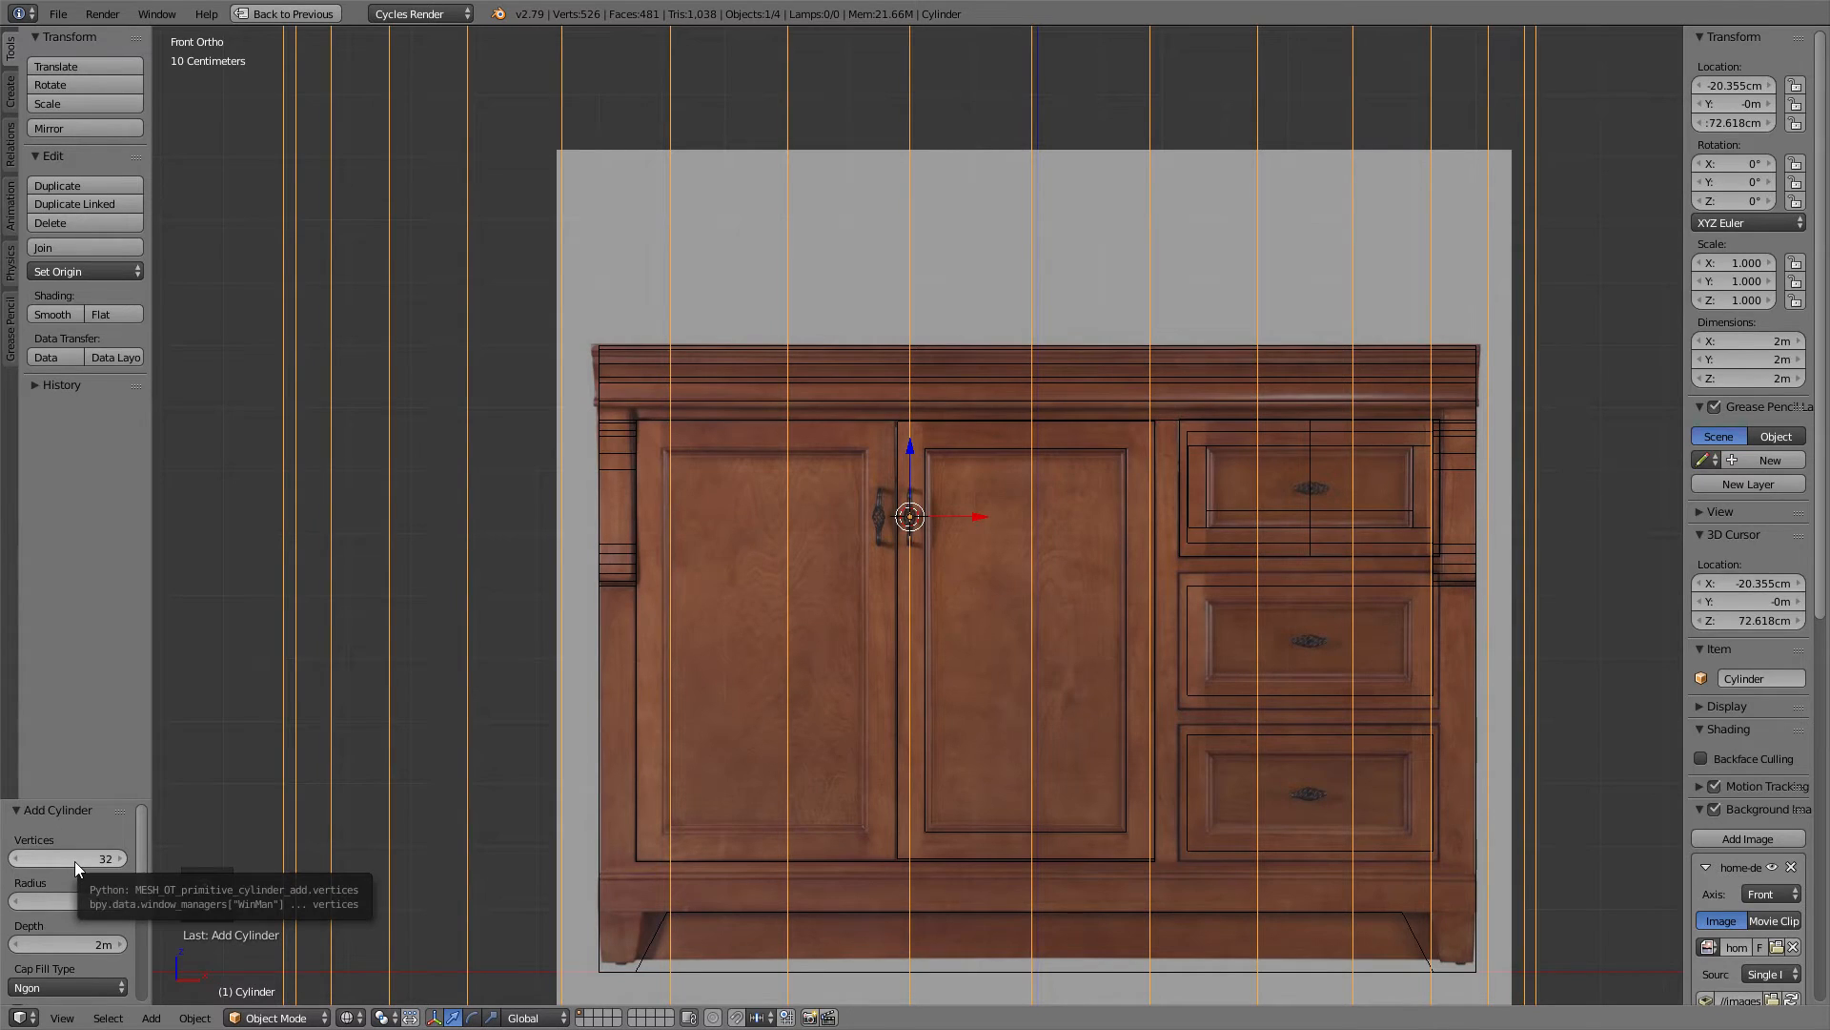
scroll(76, 877, down, 3)
scroll(67, 870, up, 4)
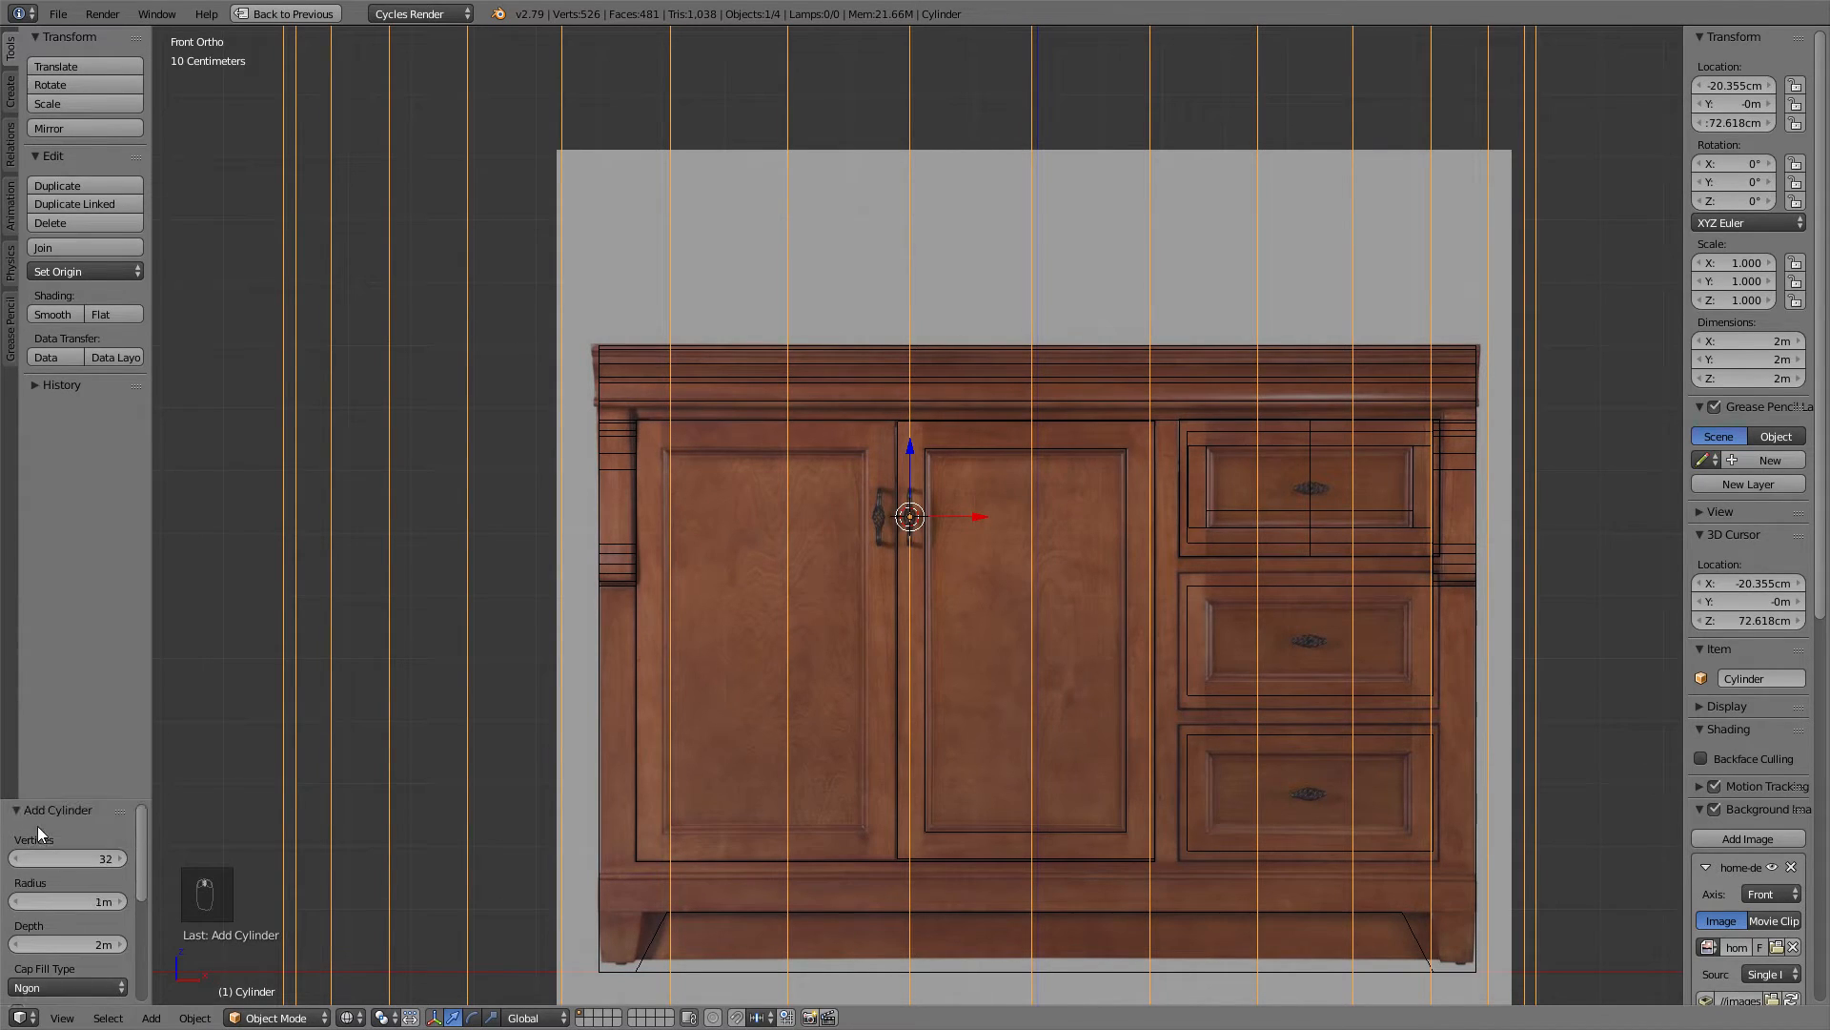
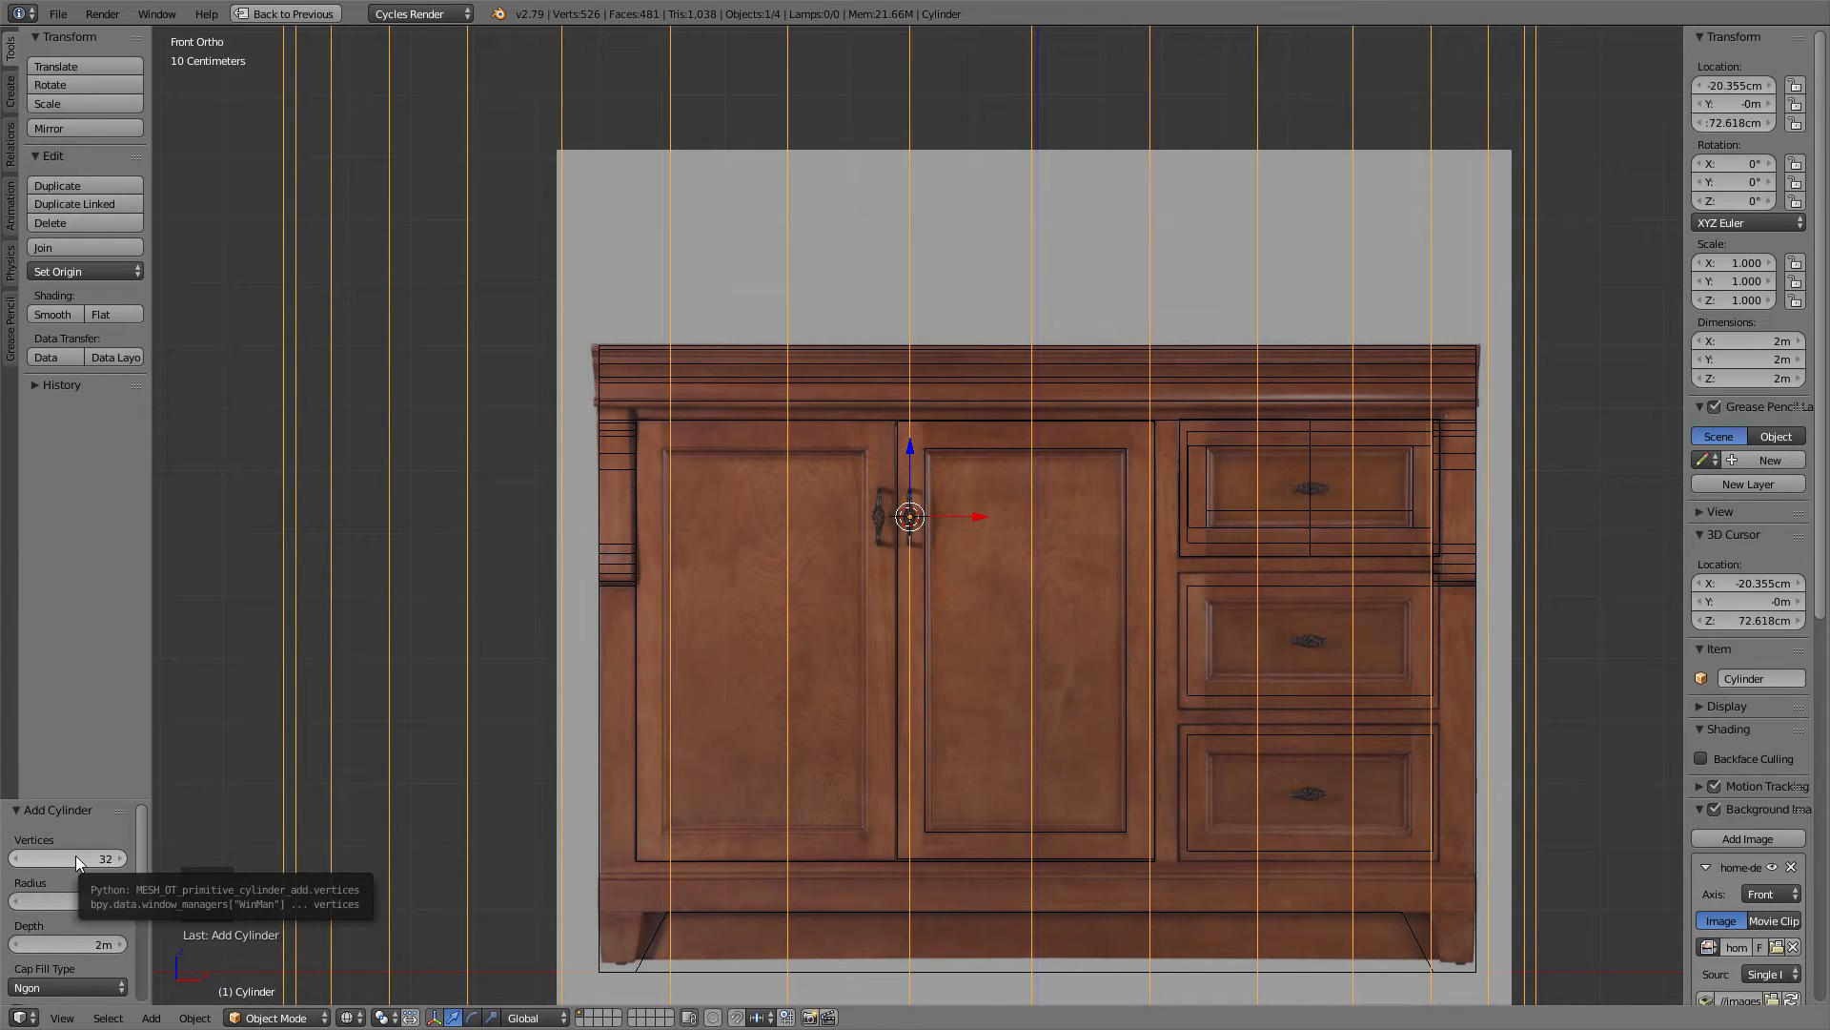
middle_drag(826, 306, 880, 288)
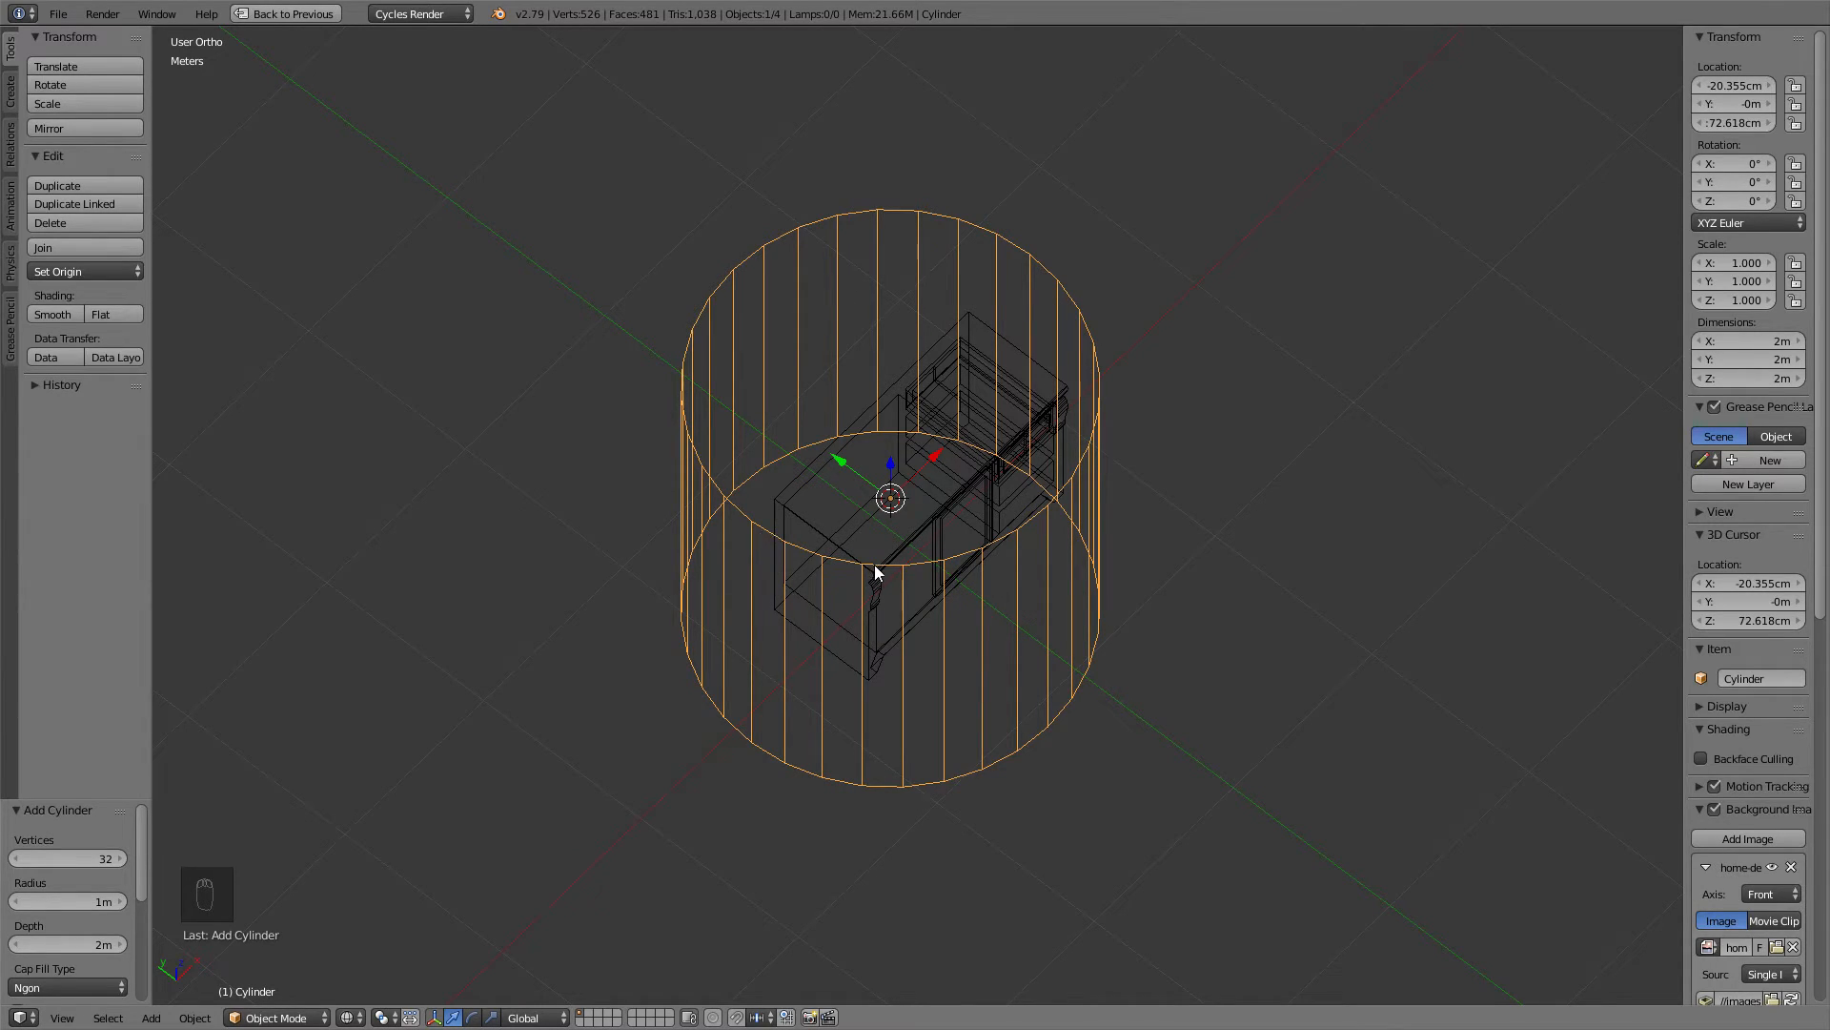
click(67, 859)
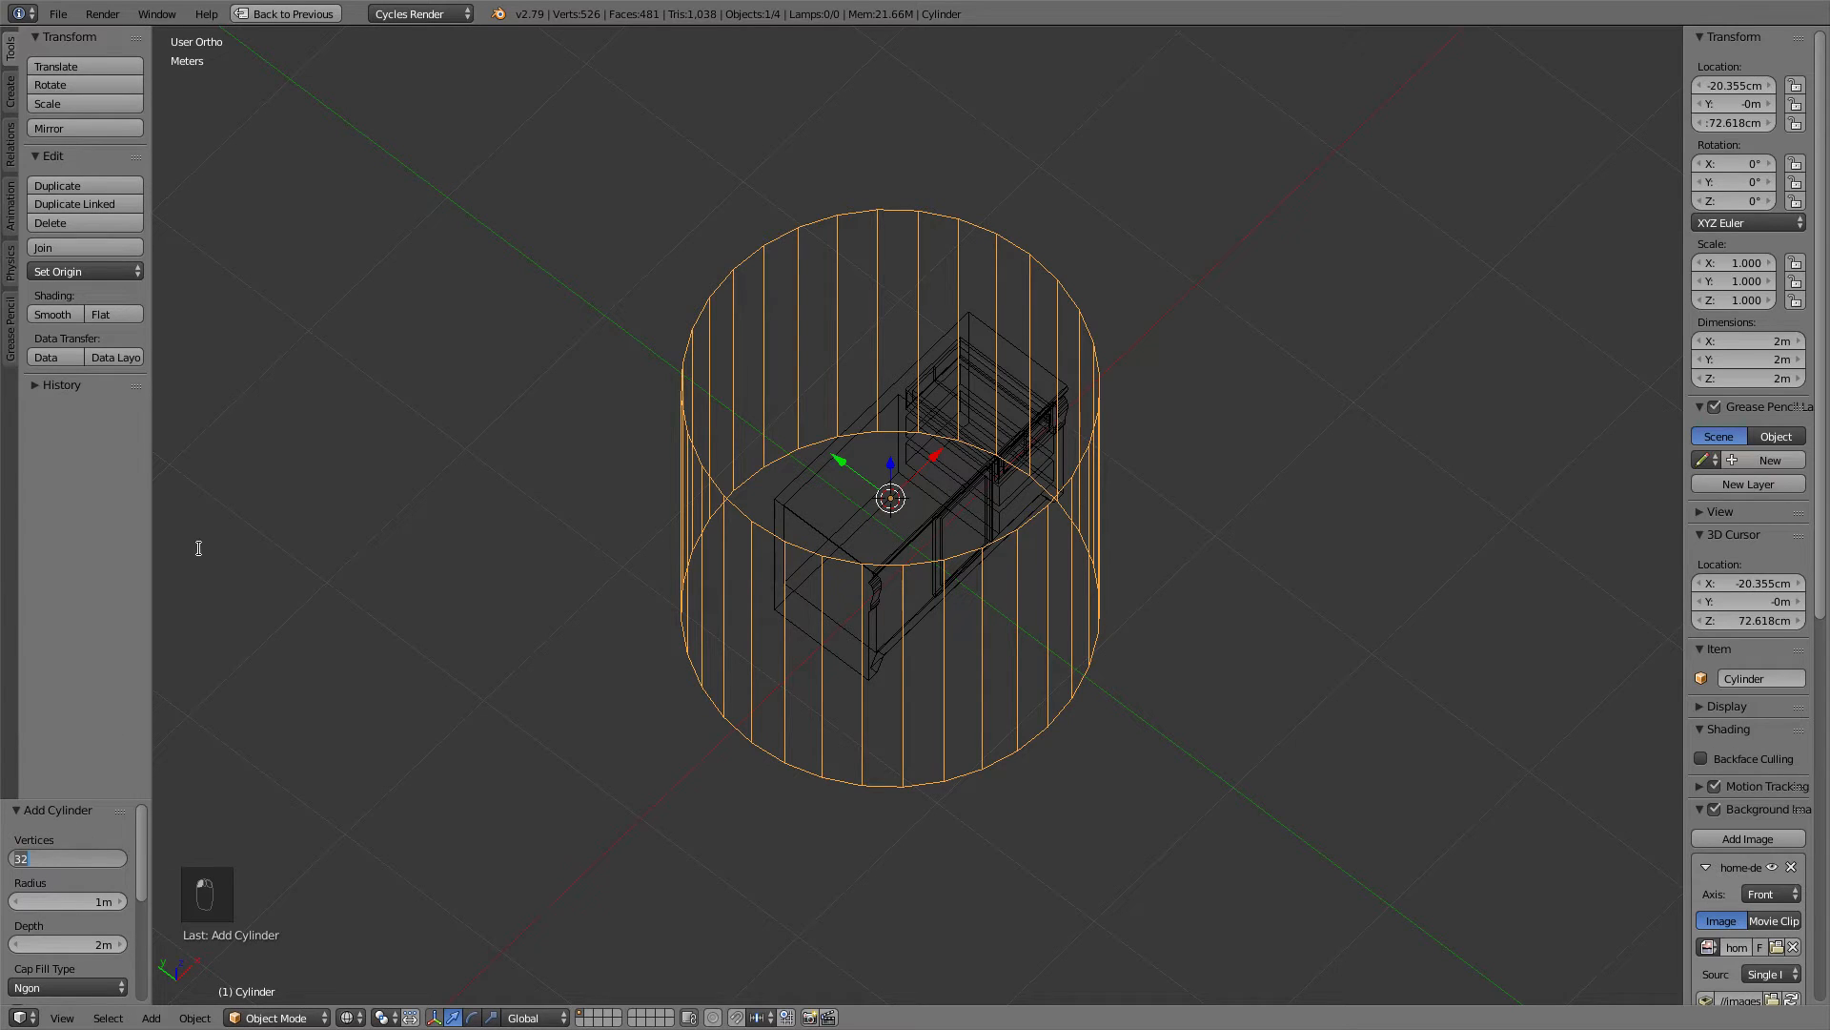
text(6)
key(Return)
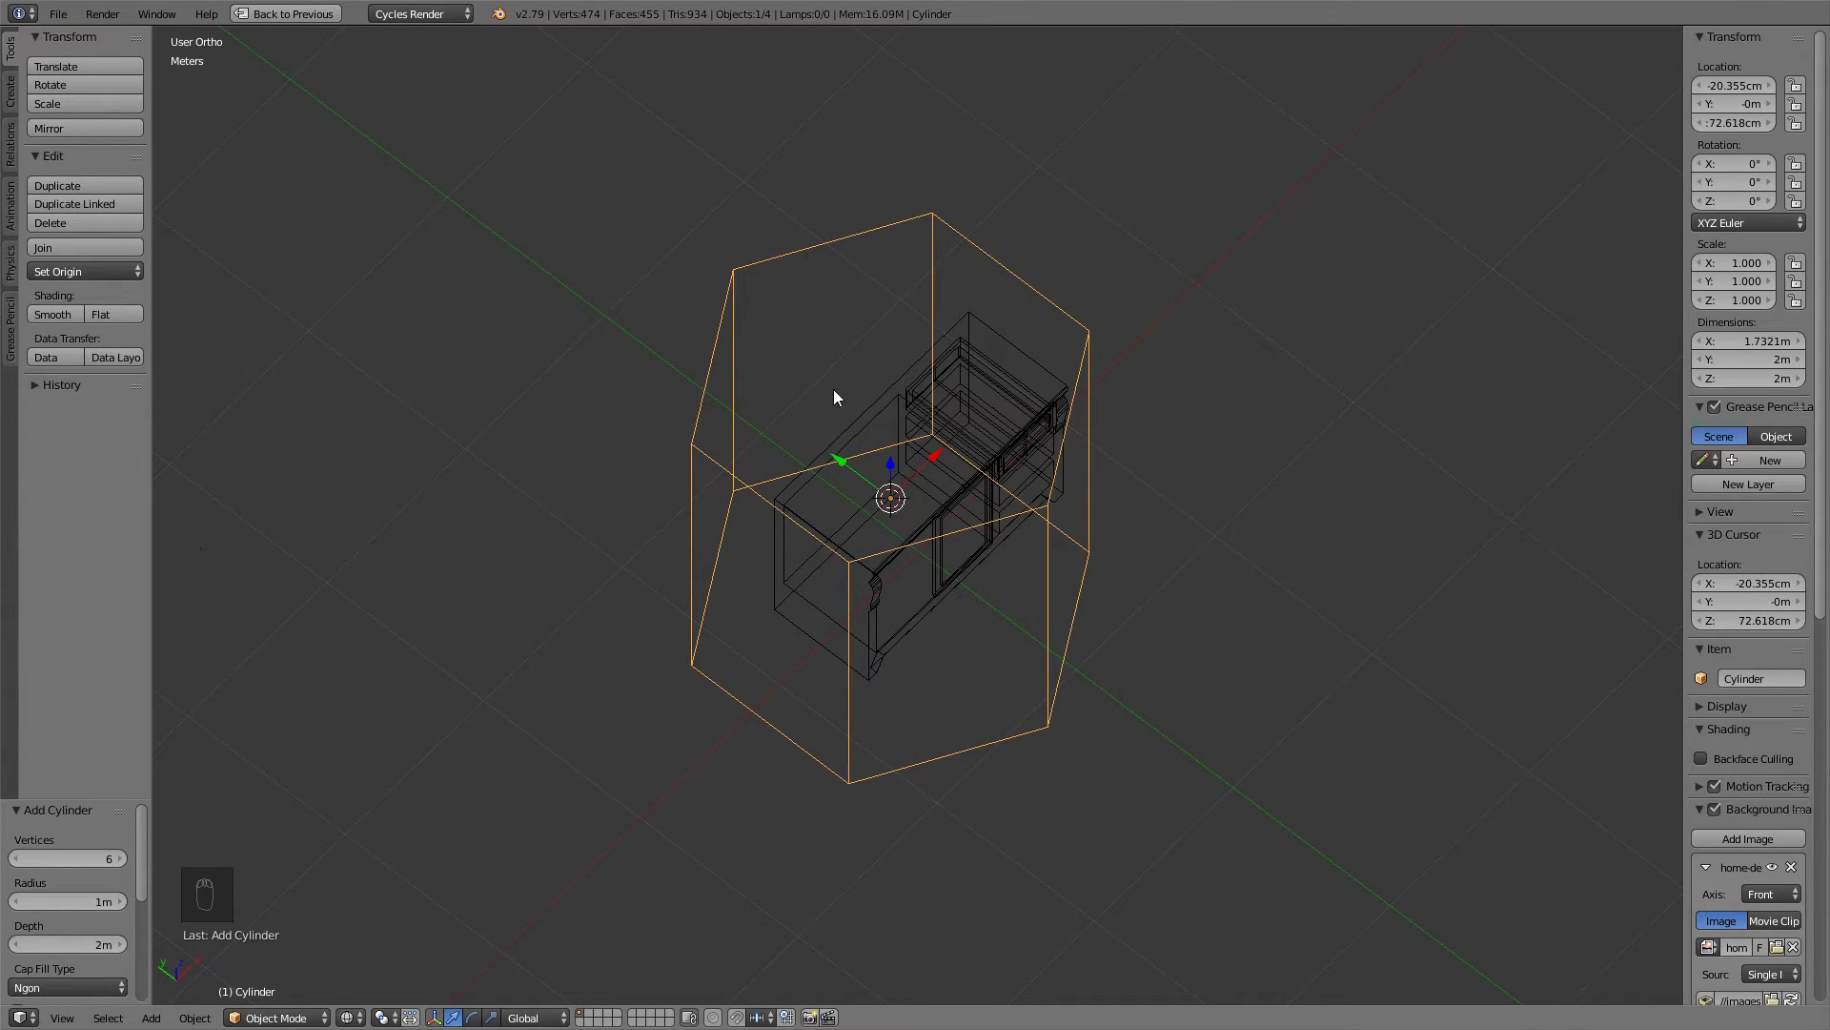
Scale the cylinder down to about 1.64 × 1.89 × 1.89 cm and centre it on the reference handle's bulge in front view.
key(KP_1)
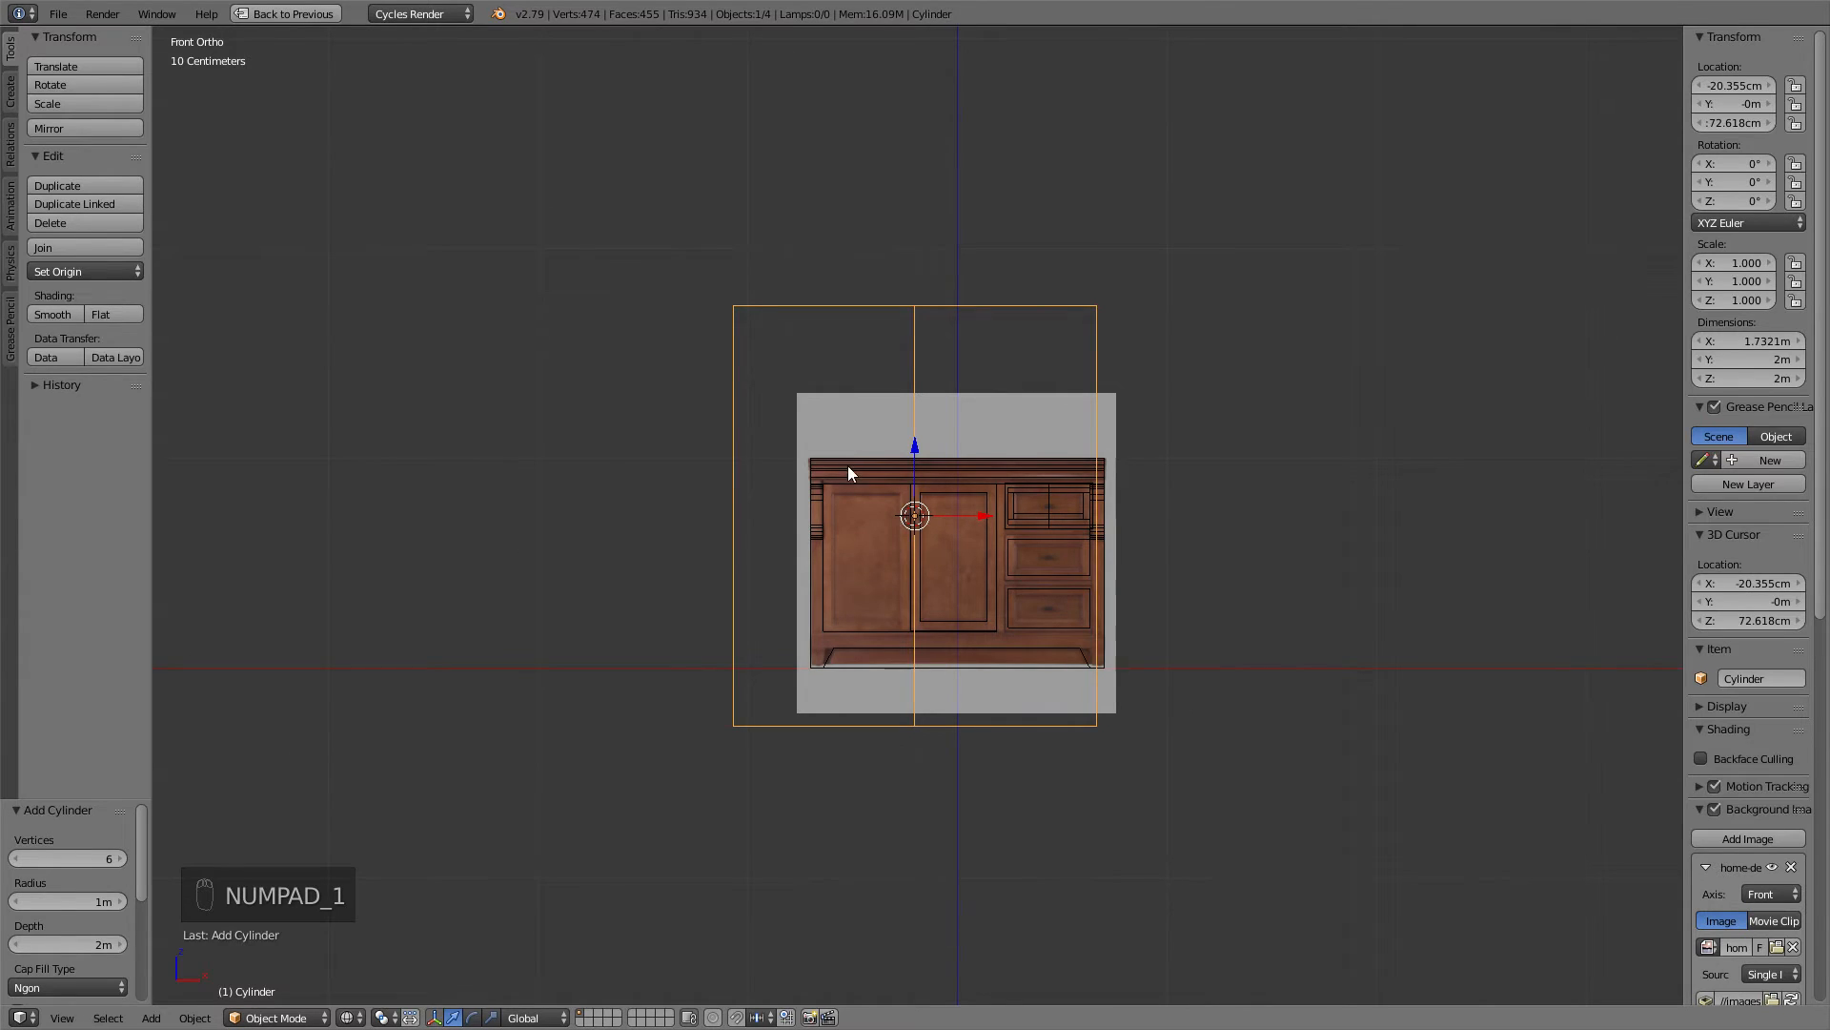
scroll(849, 466, up, 4)
key(s)
click(1030, 381)
scroll(1038, 410, up, 5)
scroll(1038, 410, up, 1)
key(s)
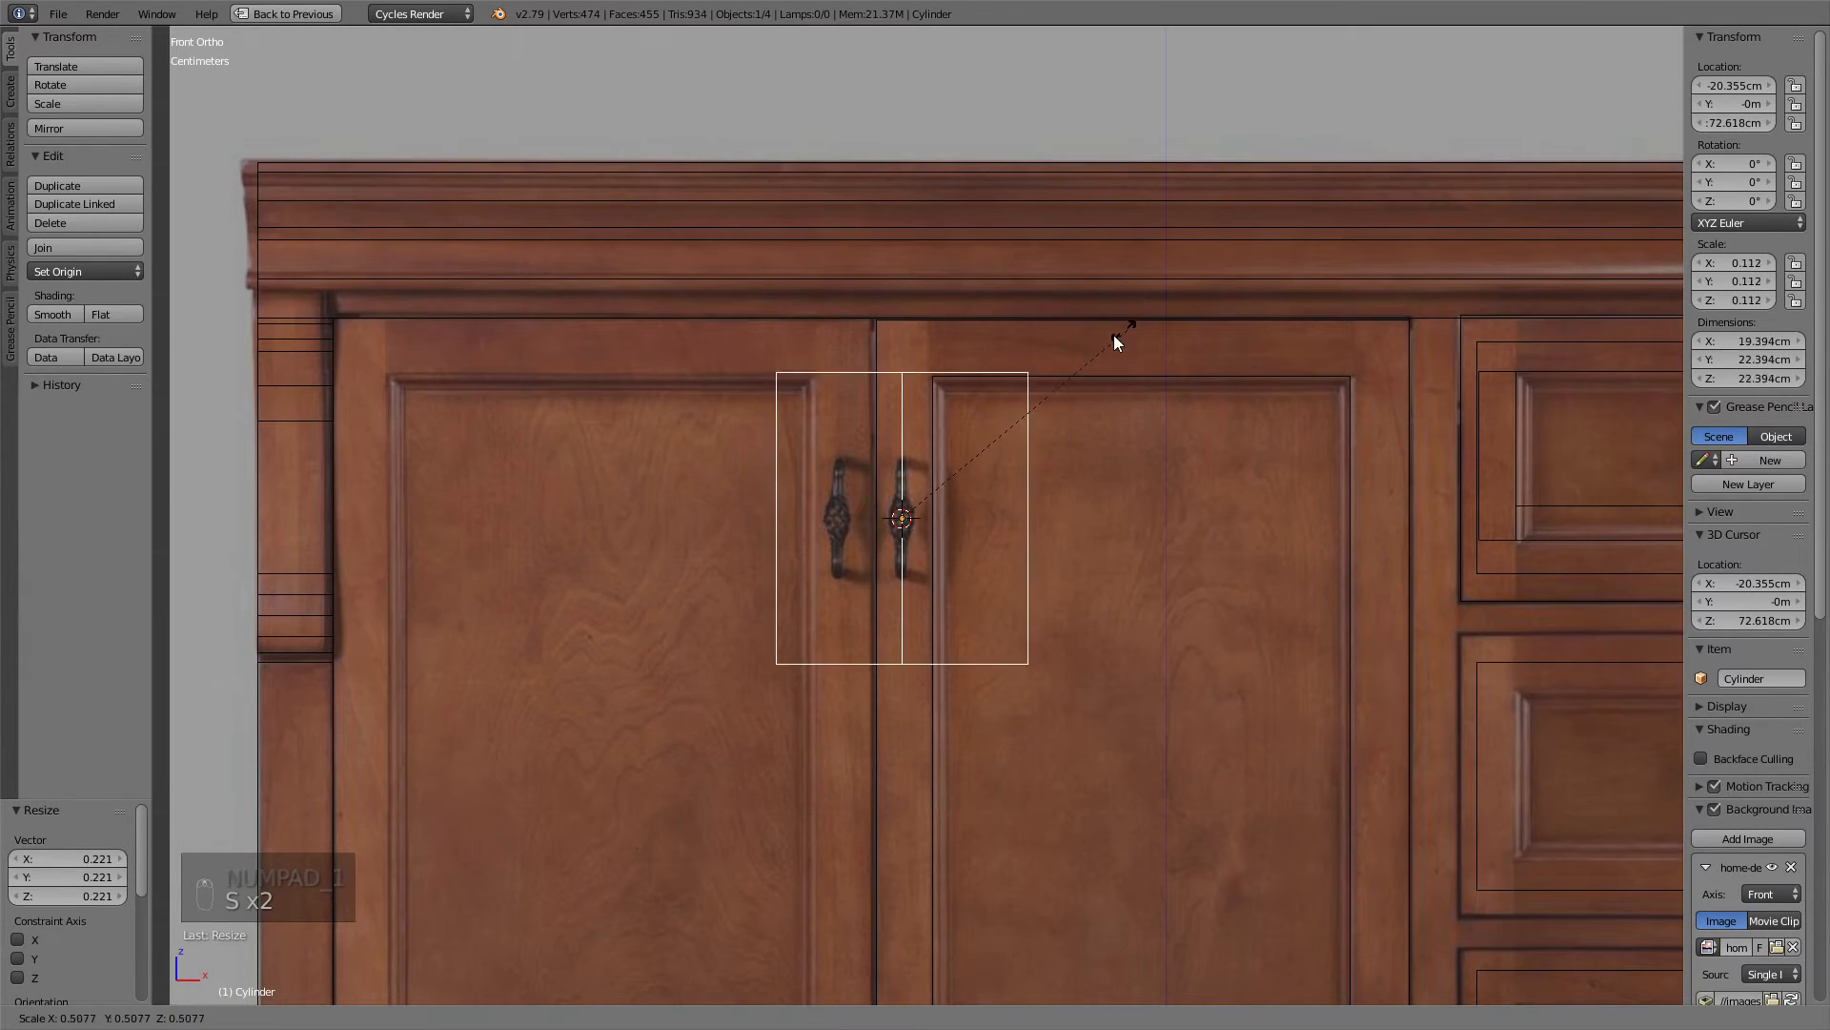
click(946, 452)
scroll(1029, 391, up, 4)
key(s)
click(1022, 345)
scroll(1185, 274, up, 5)
key(s)
click(1083, 315)
key(g)
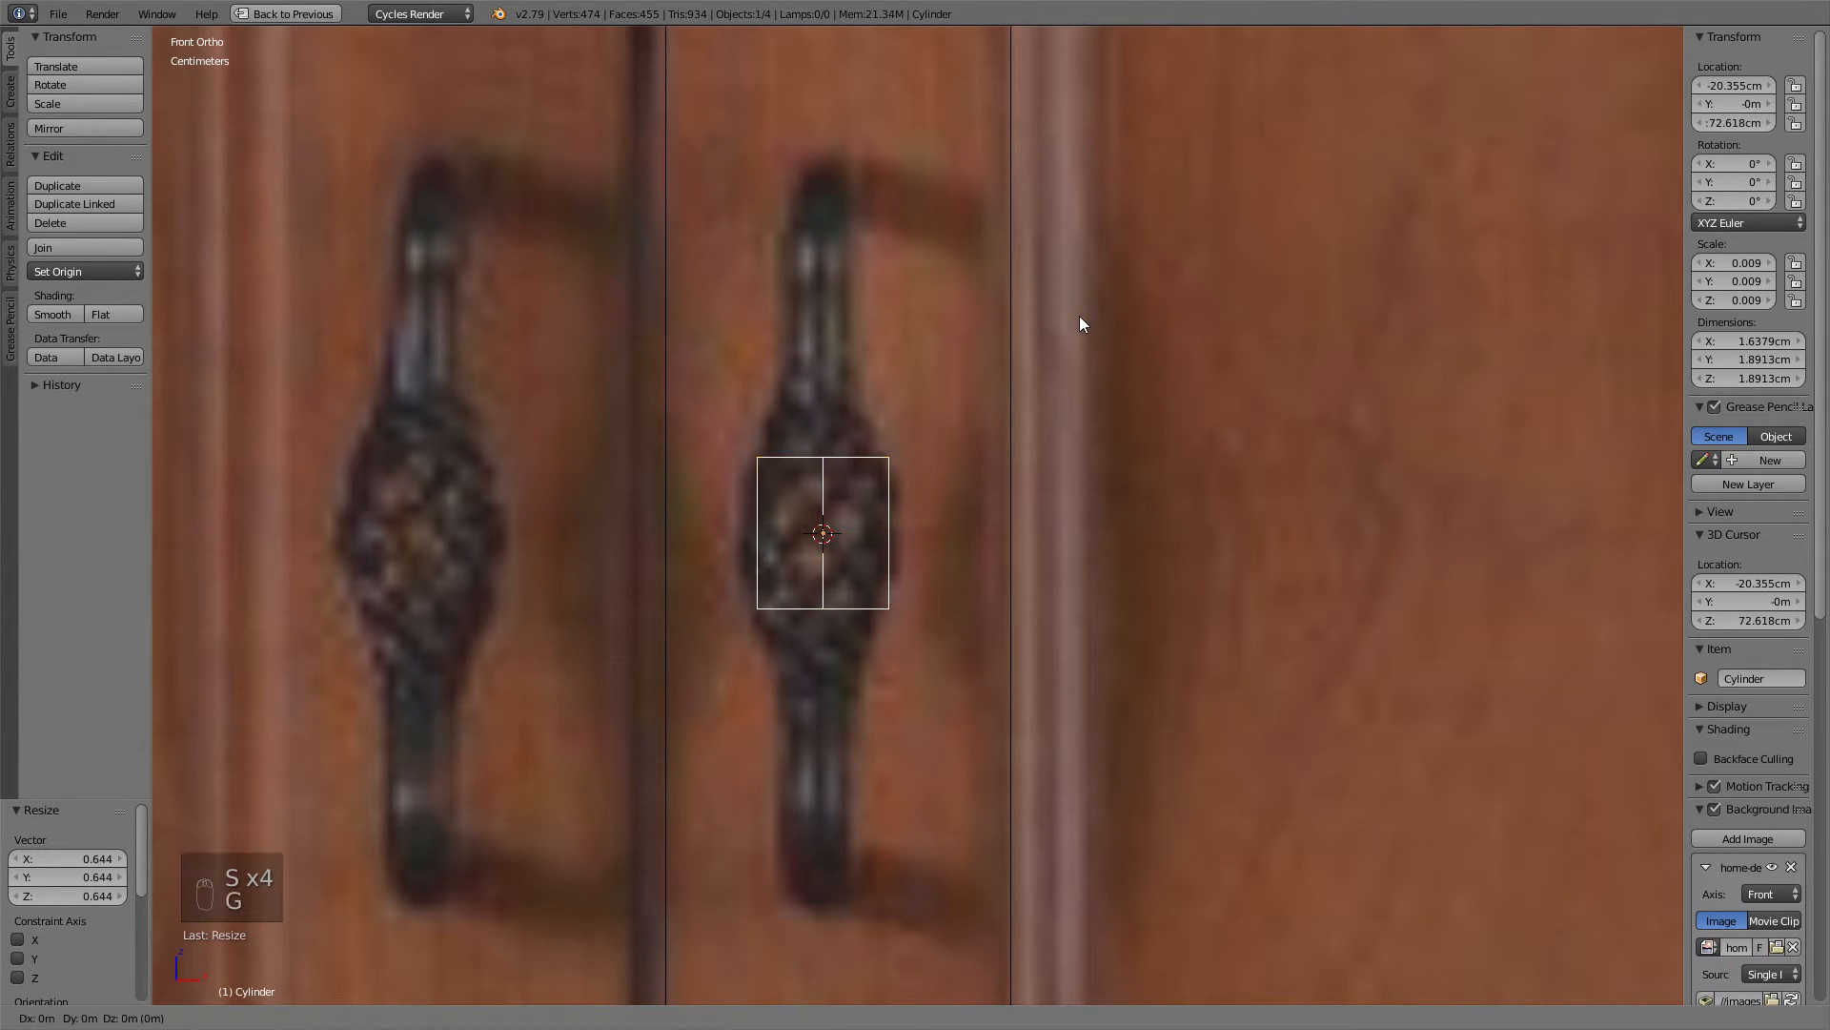
click(1077, 316)
shift+middle_drag(973, 282, 999, 319)
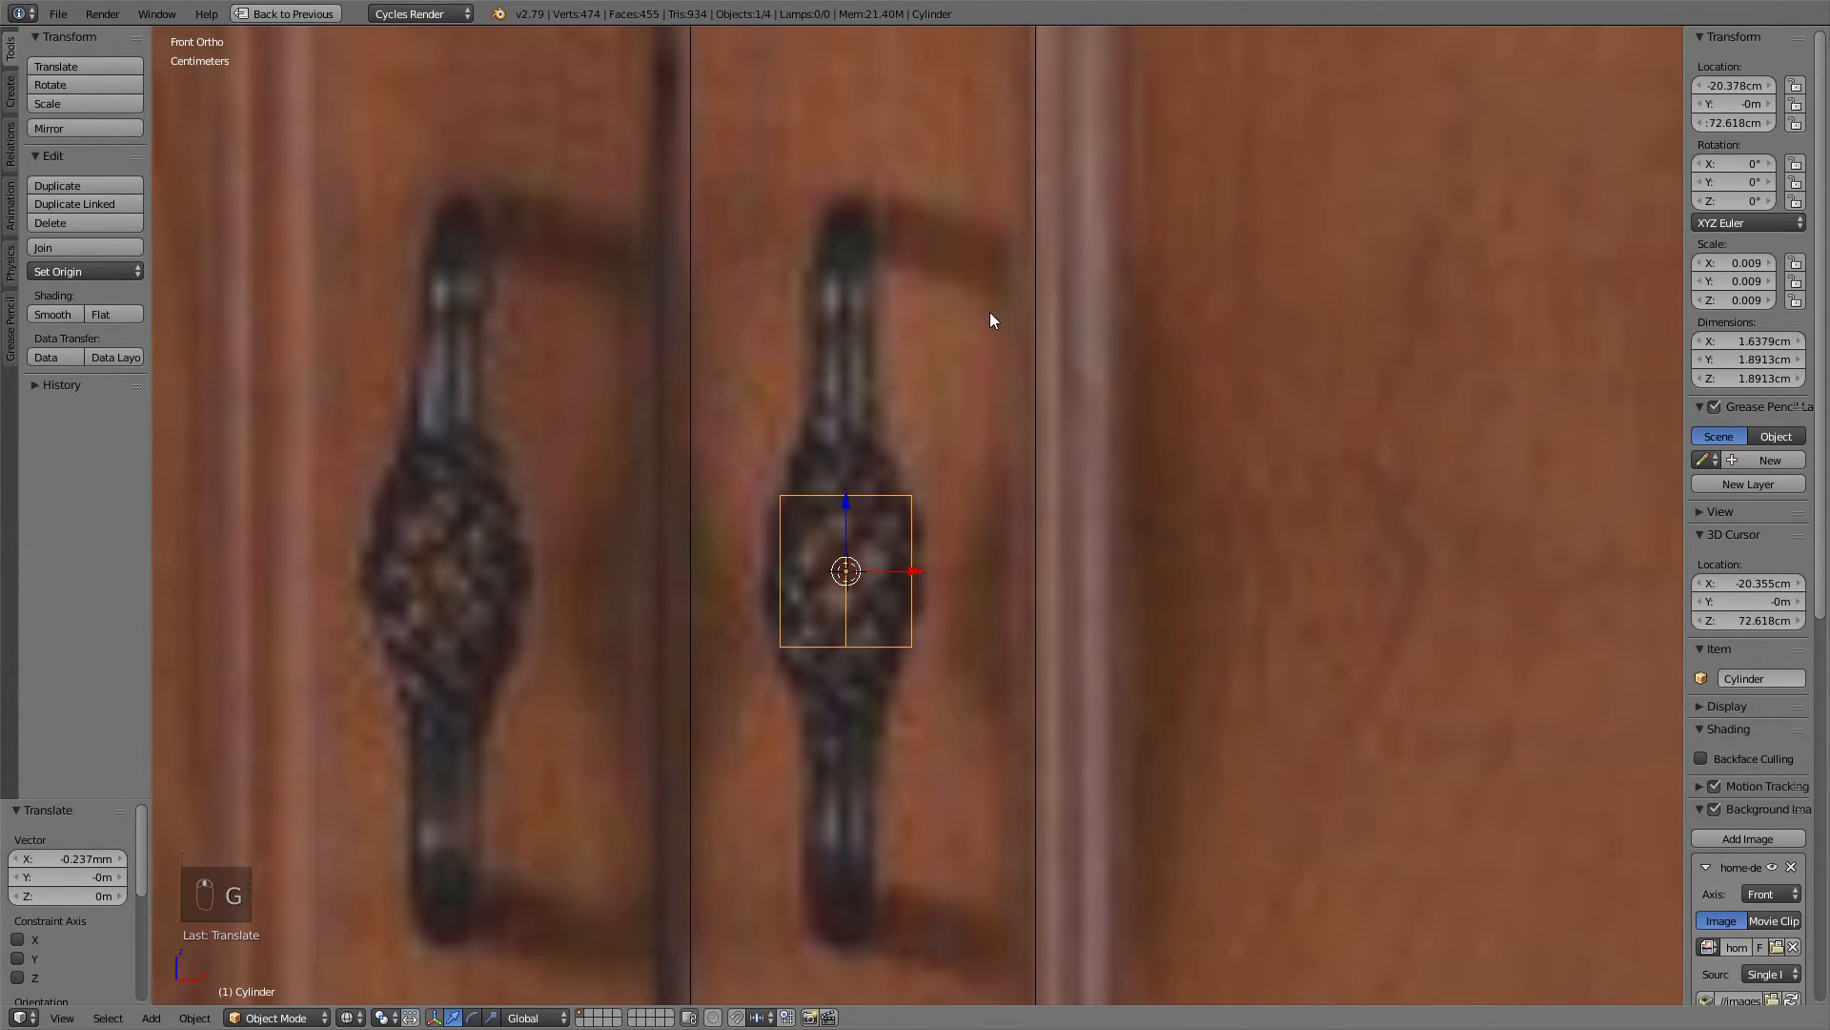
Extrude the cylinder's top face 6.83 mm upward, scale it to 0.528, and align it with the top of the handle's bulge.
key(Tab)
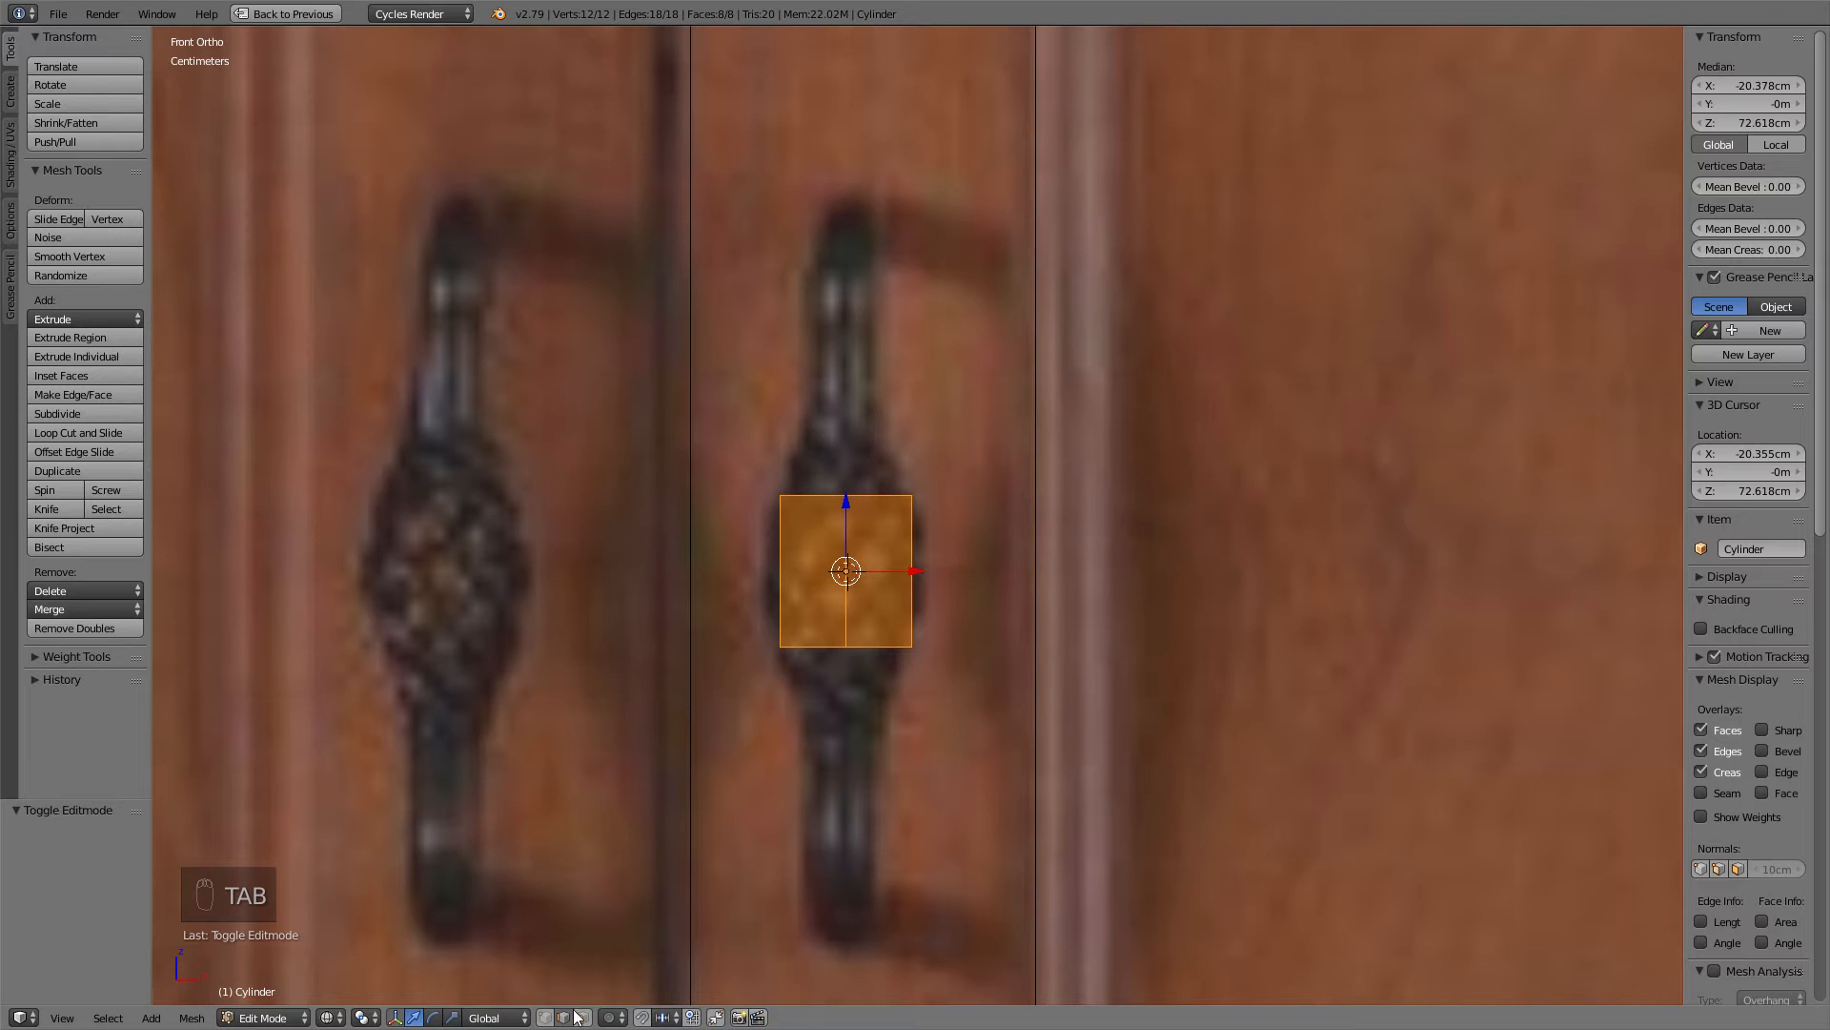
right_click(845, 495)
scroll(981, 458, up, 2)
key(e)
click(993, 416)
key(s)
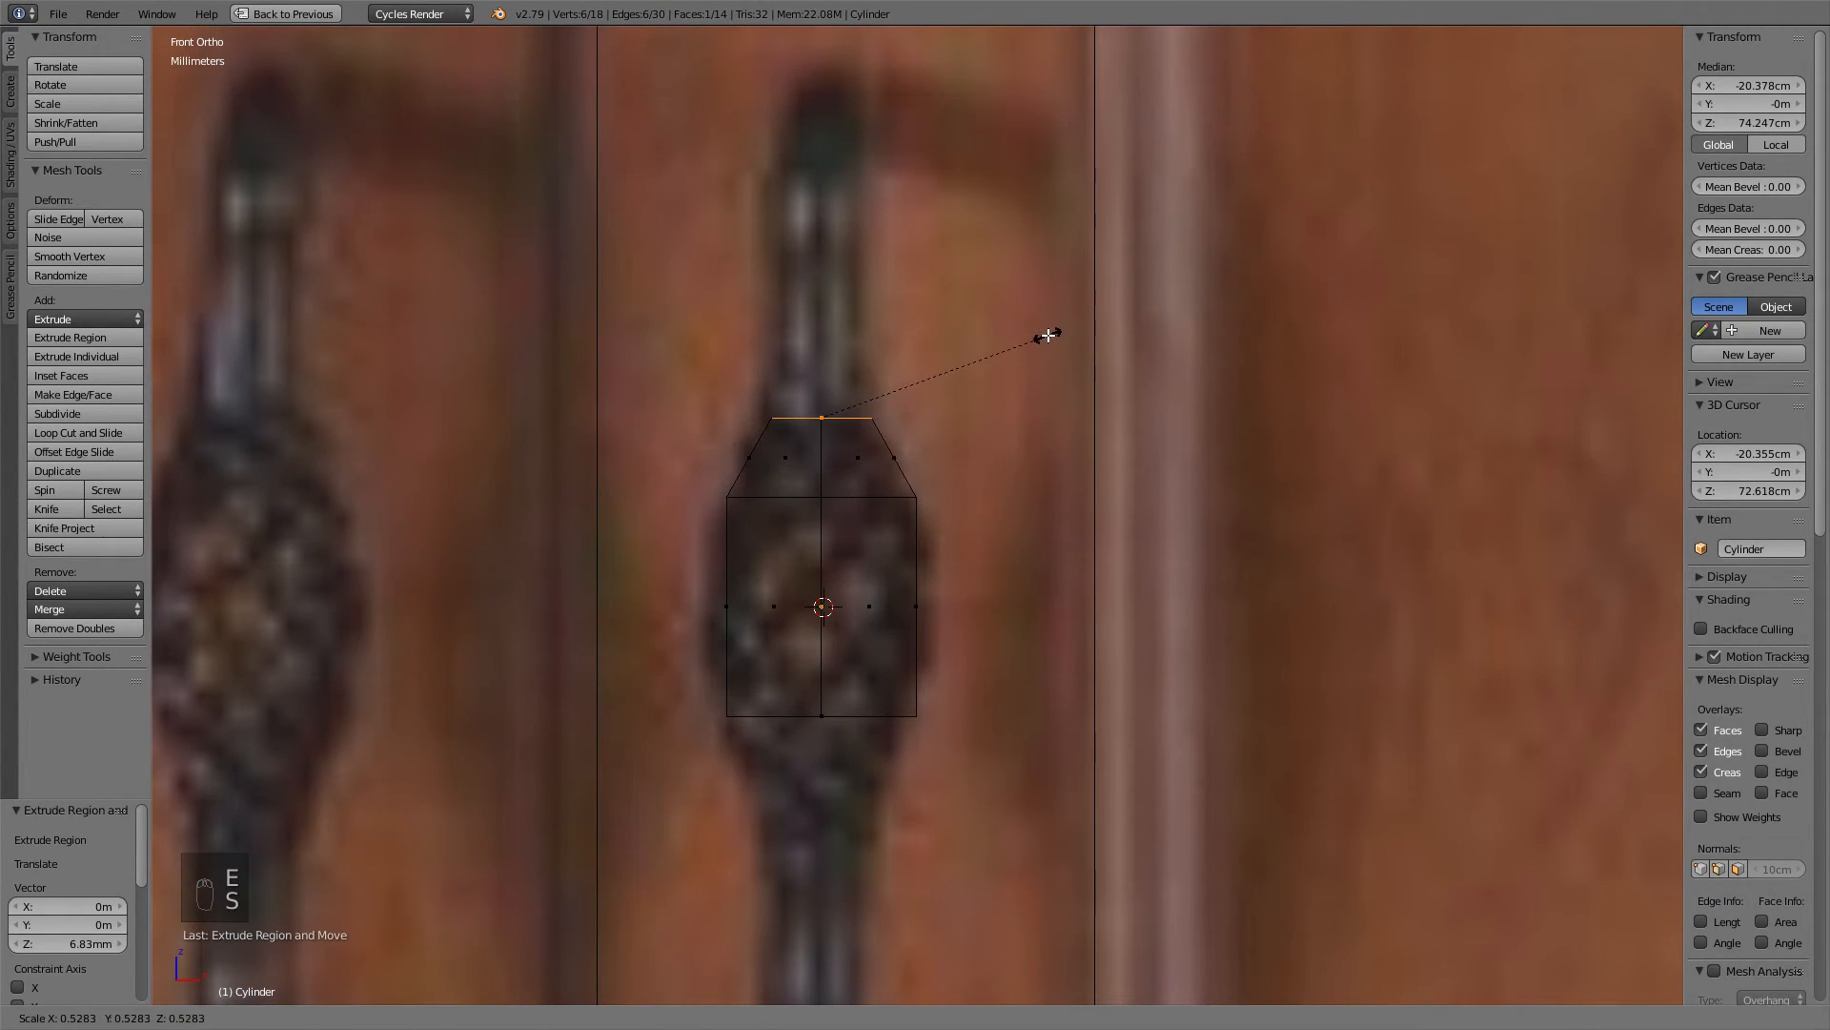
click(1048, 336)
key(g)
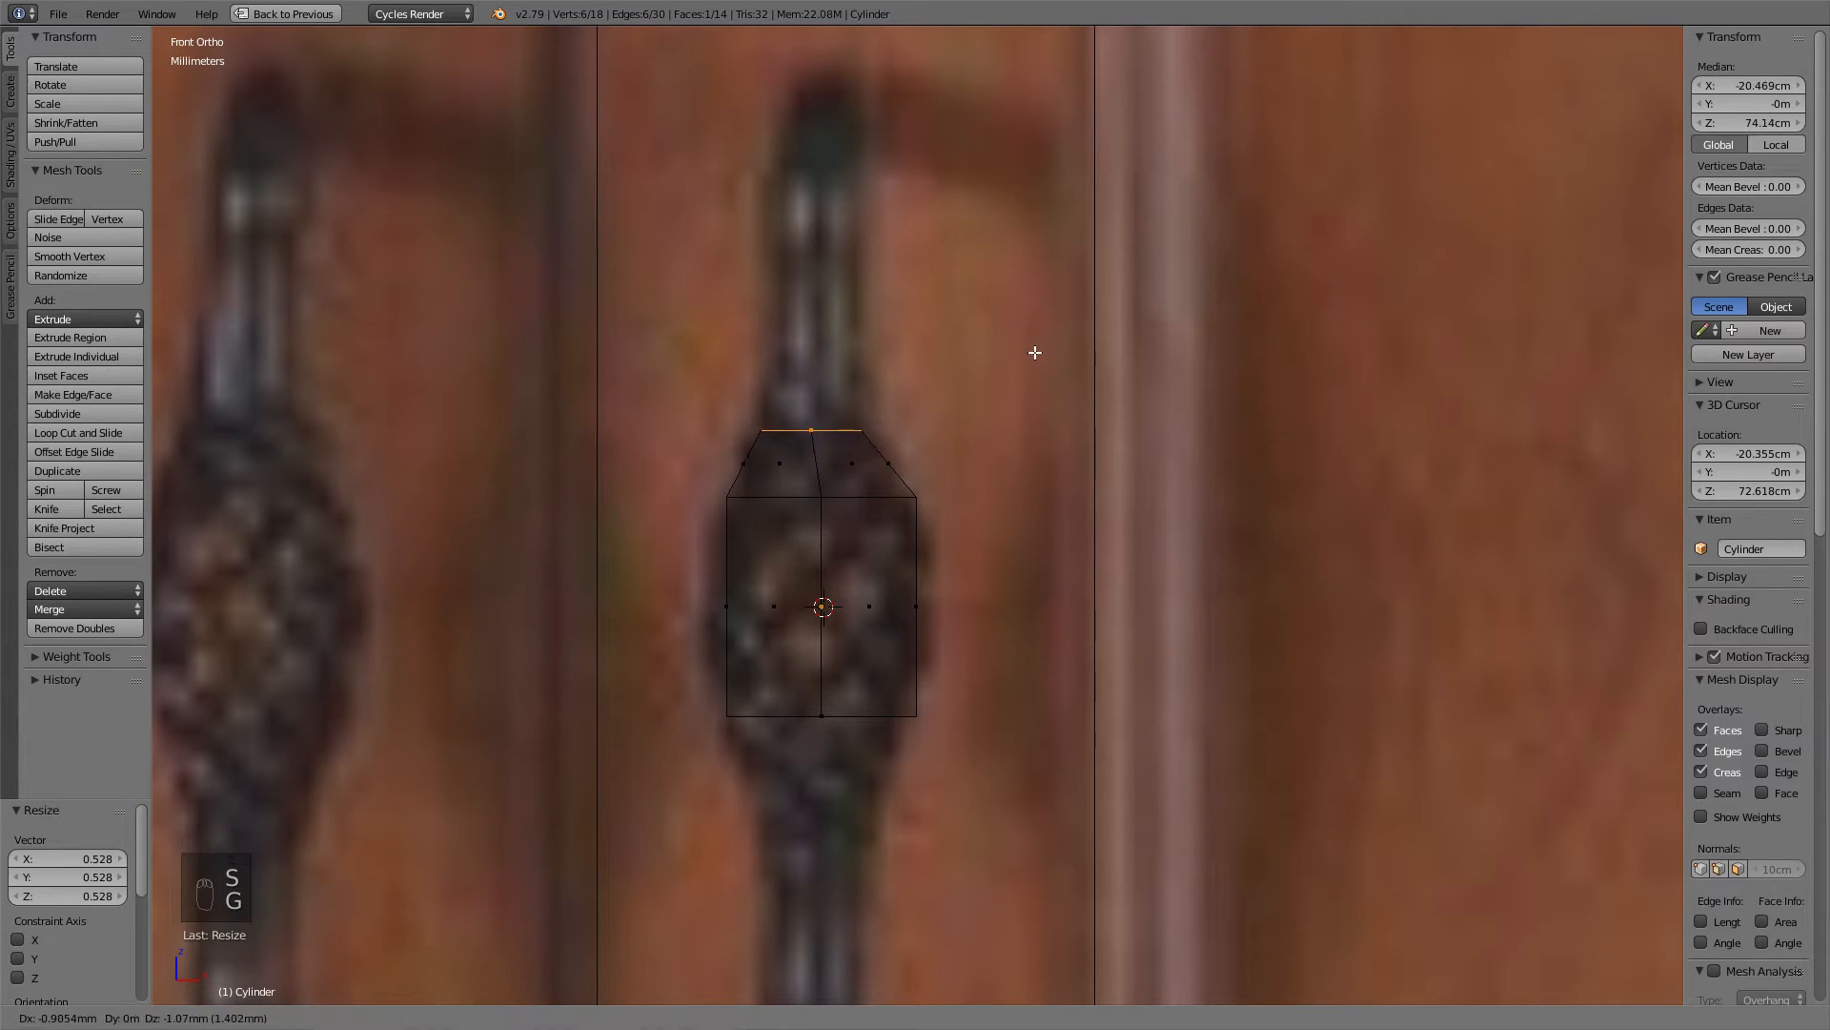
click(1039, 346)
Extrude the top face up into the handle's neck, then narrow and nudge it to match the reference.
key(e)
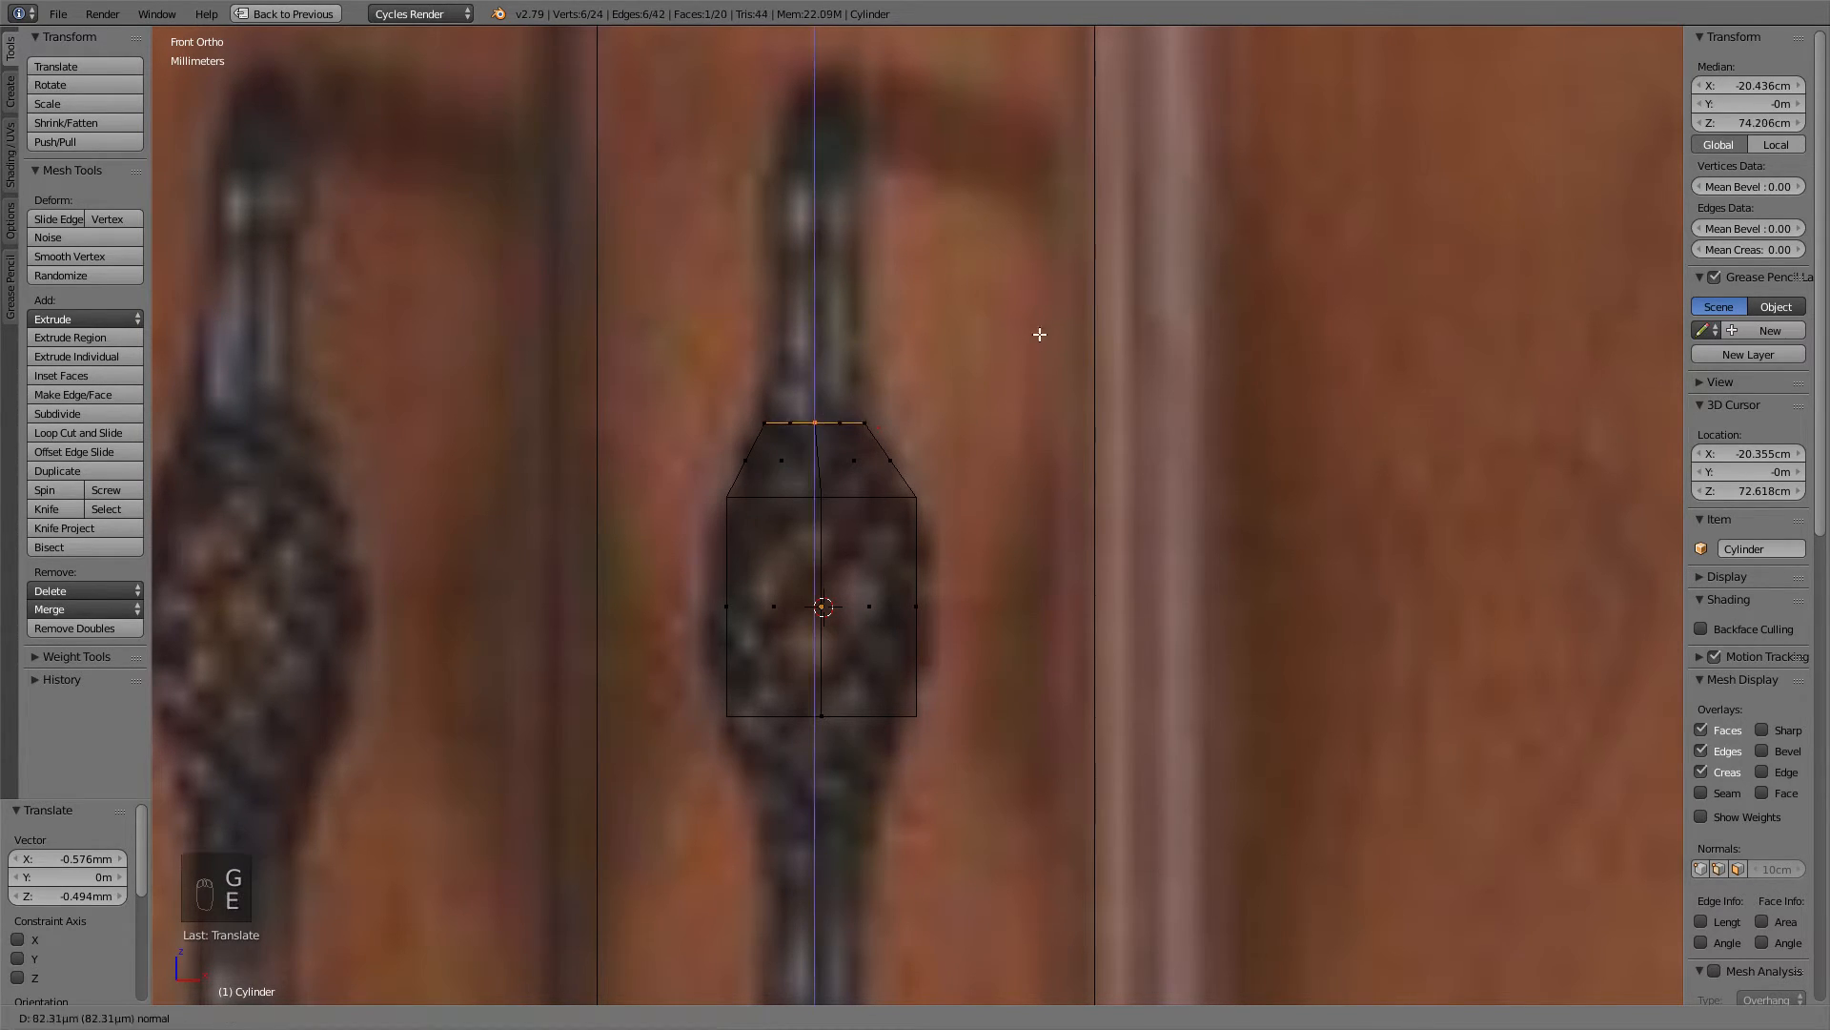
click(1062, 236)
key(s)
click(1033, 258)
key(g)
click(1035, 264)
Extrude the neck's top face another 9.22 mm upward, then scale it down slightly and shift it to follow the reference handle.
shift+middle_drag(1029, 269, 1054, 420)
key(e)
click(1053, 299)
key(s)
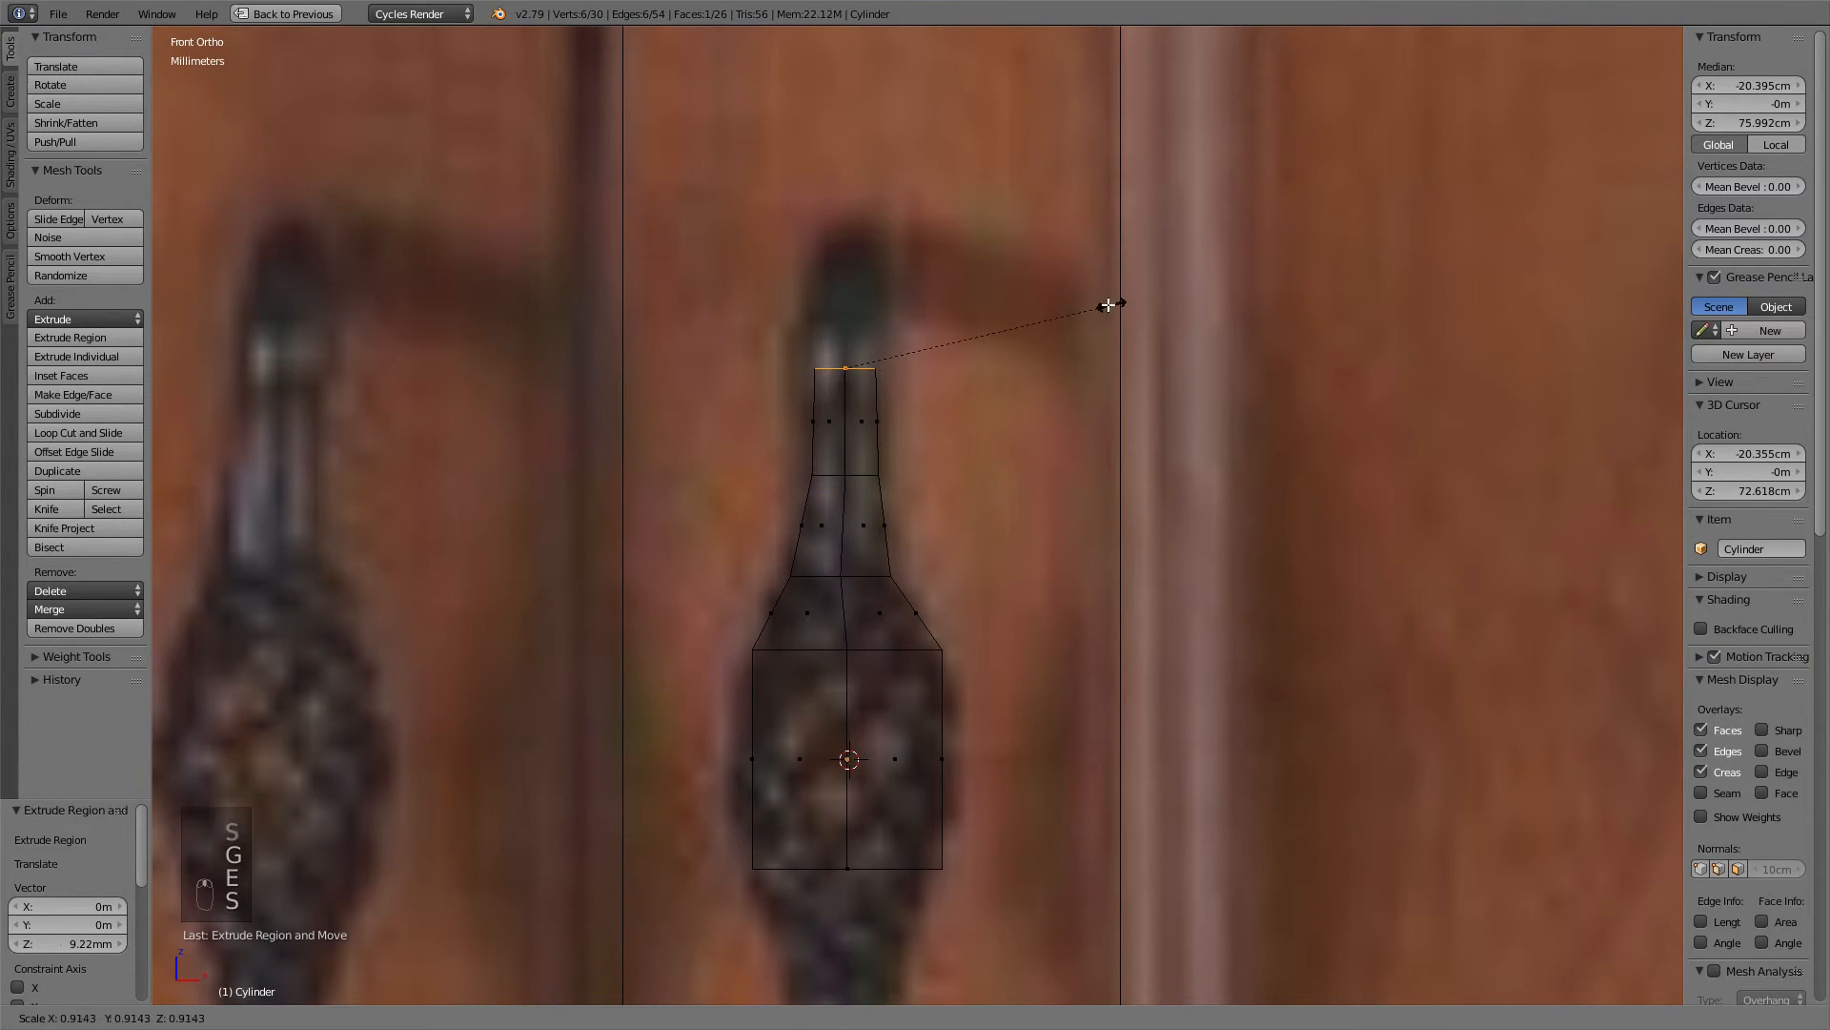
click(1083, 311)
key(g)
click(1077, 295)
Extend the handle's top face by 3.46 mm, and by another 6.48 mm in the right side view.
key(e)
click(1071, 276)
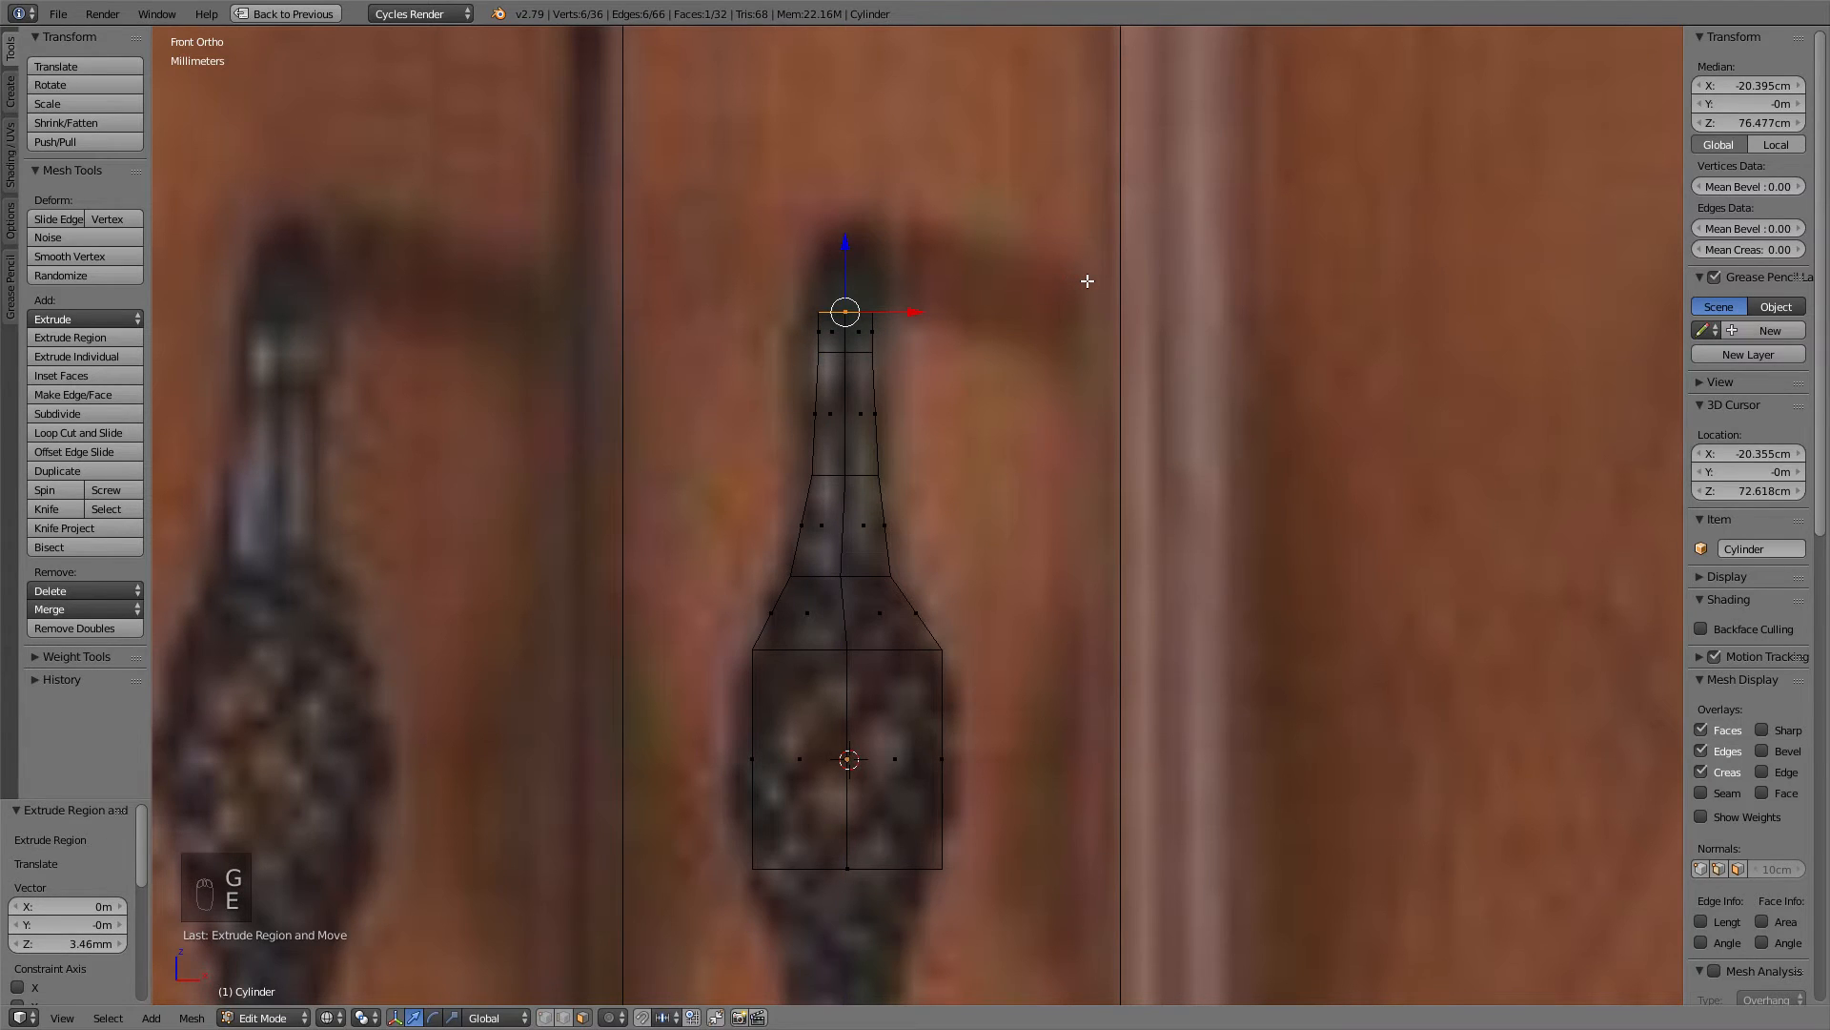
key(KP_3)
key(KP_Enter)
key(KP_Decimal)
scroll(1088, 280, down, 12)
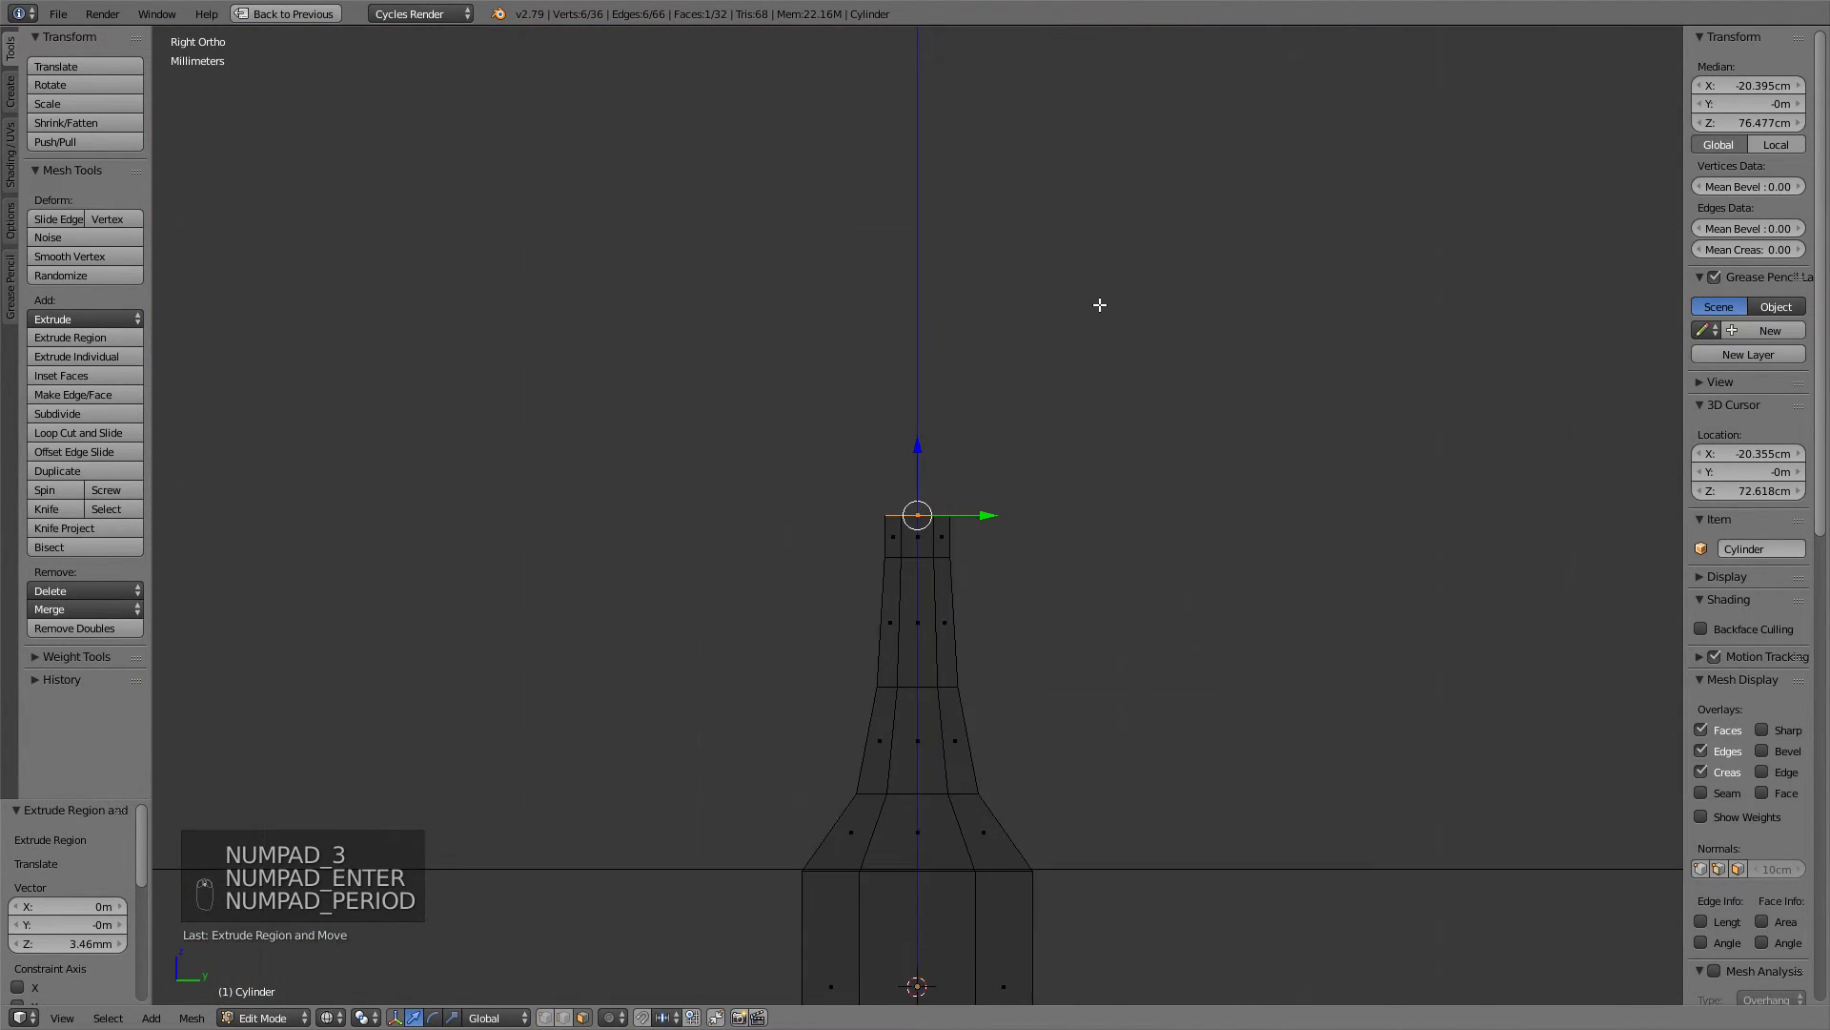
scroll(1080, 381, up, 2)
key(e)
click(1084, 356)
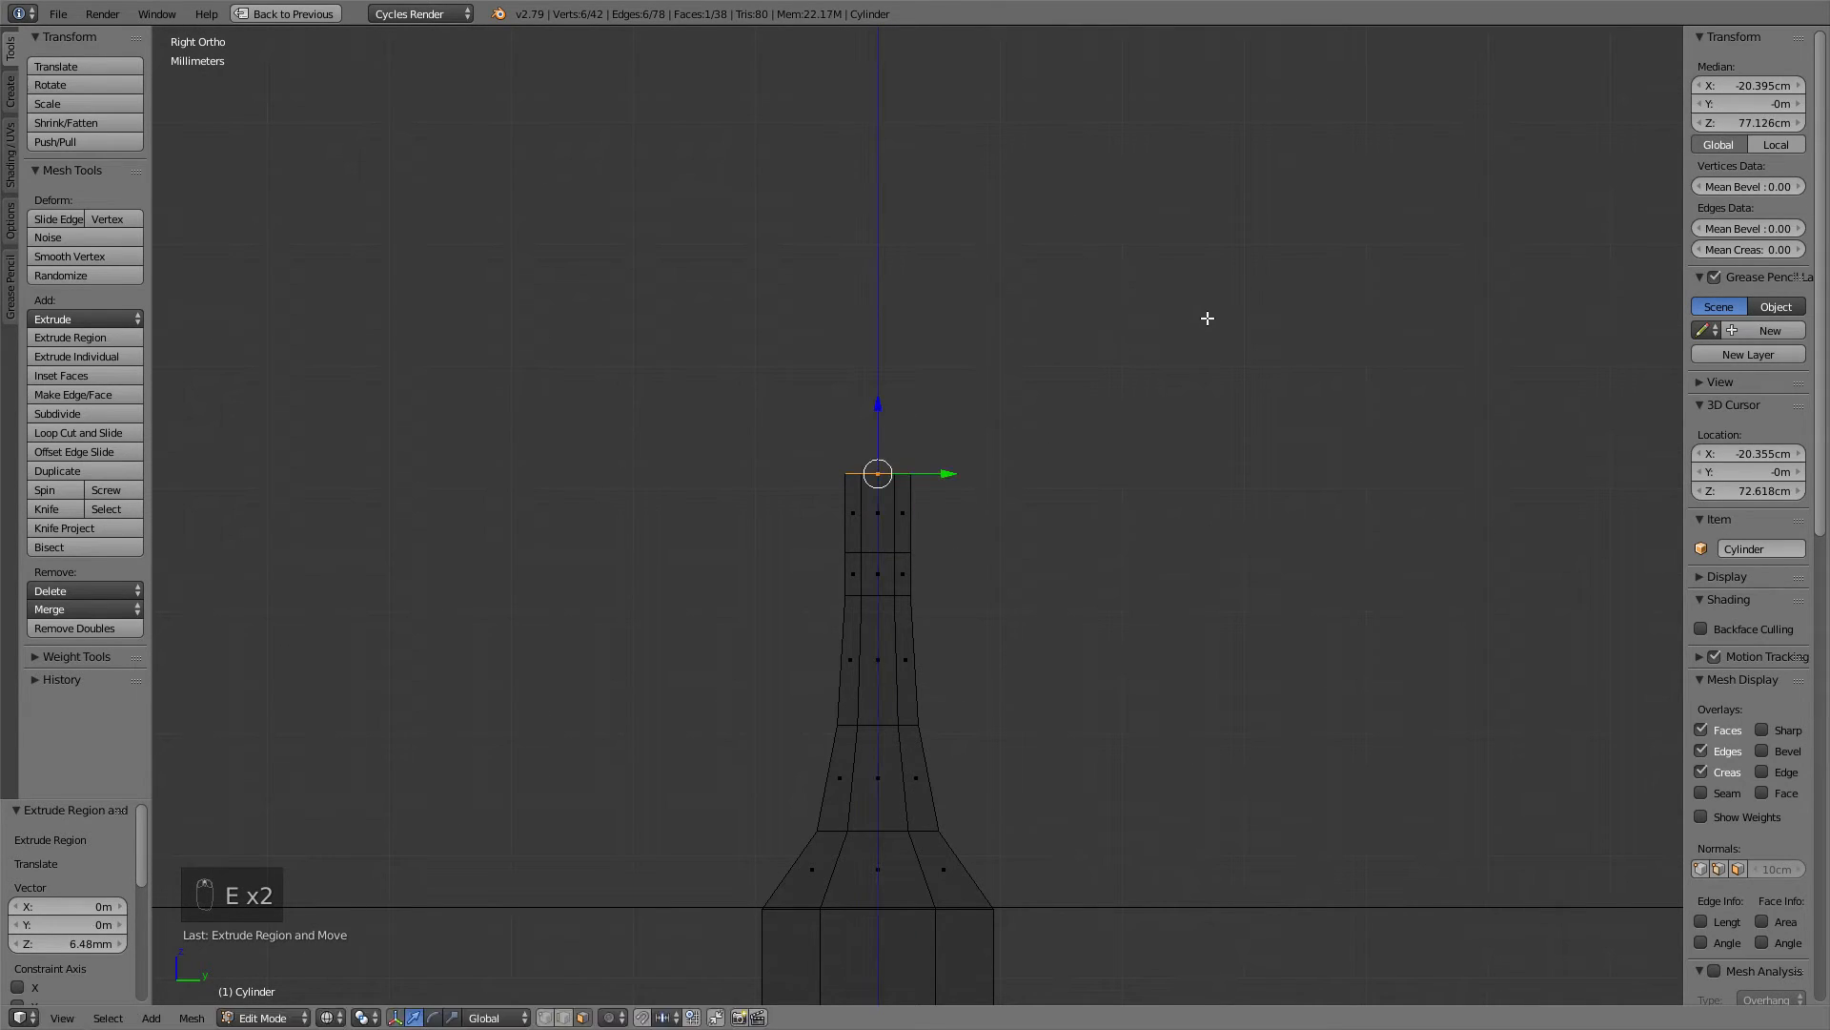
key(r)
key(ctrl+z)
key(ctrl+z)
key(ctrl+z)
key(ctrl+z)
key(ctrl+z)
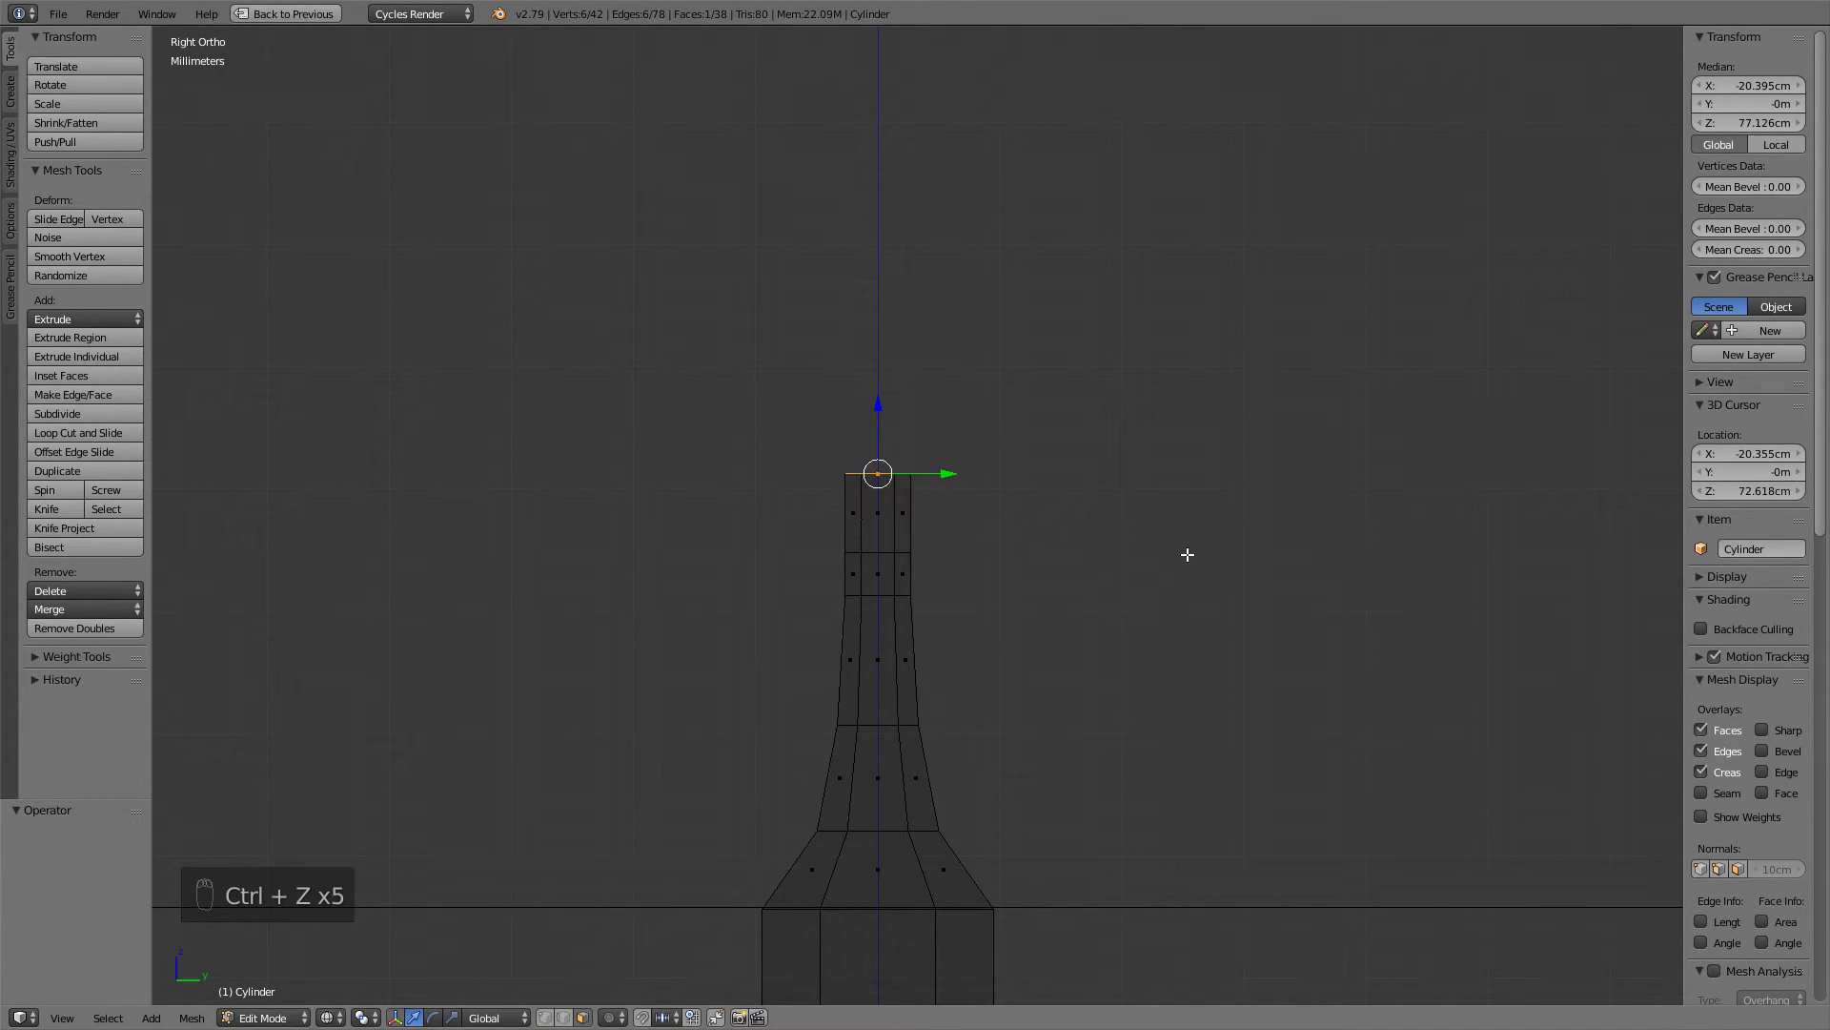
Rotate the handle's top face -45° about the global X axis in side view.
key(r)
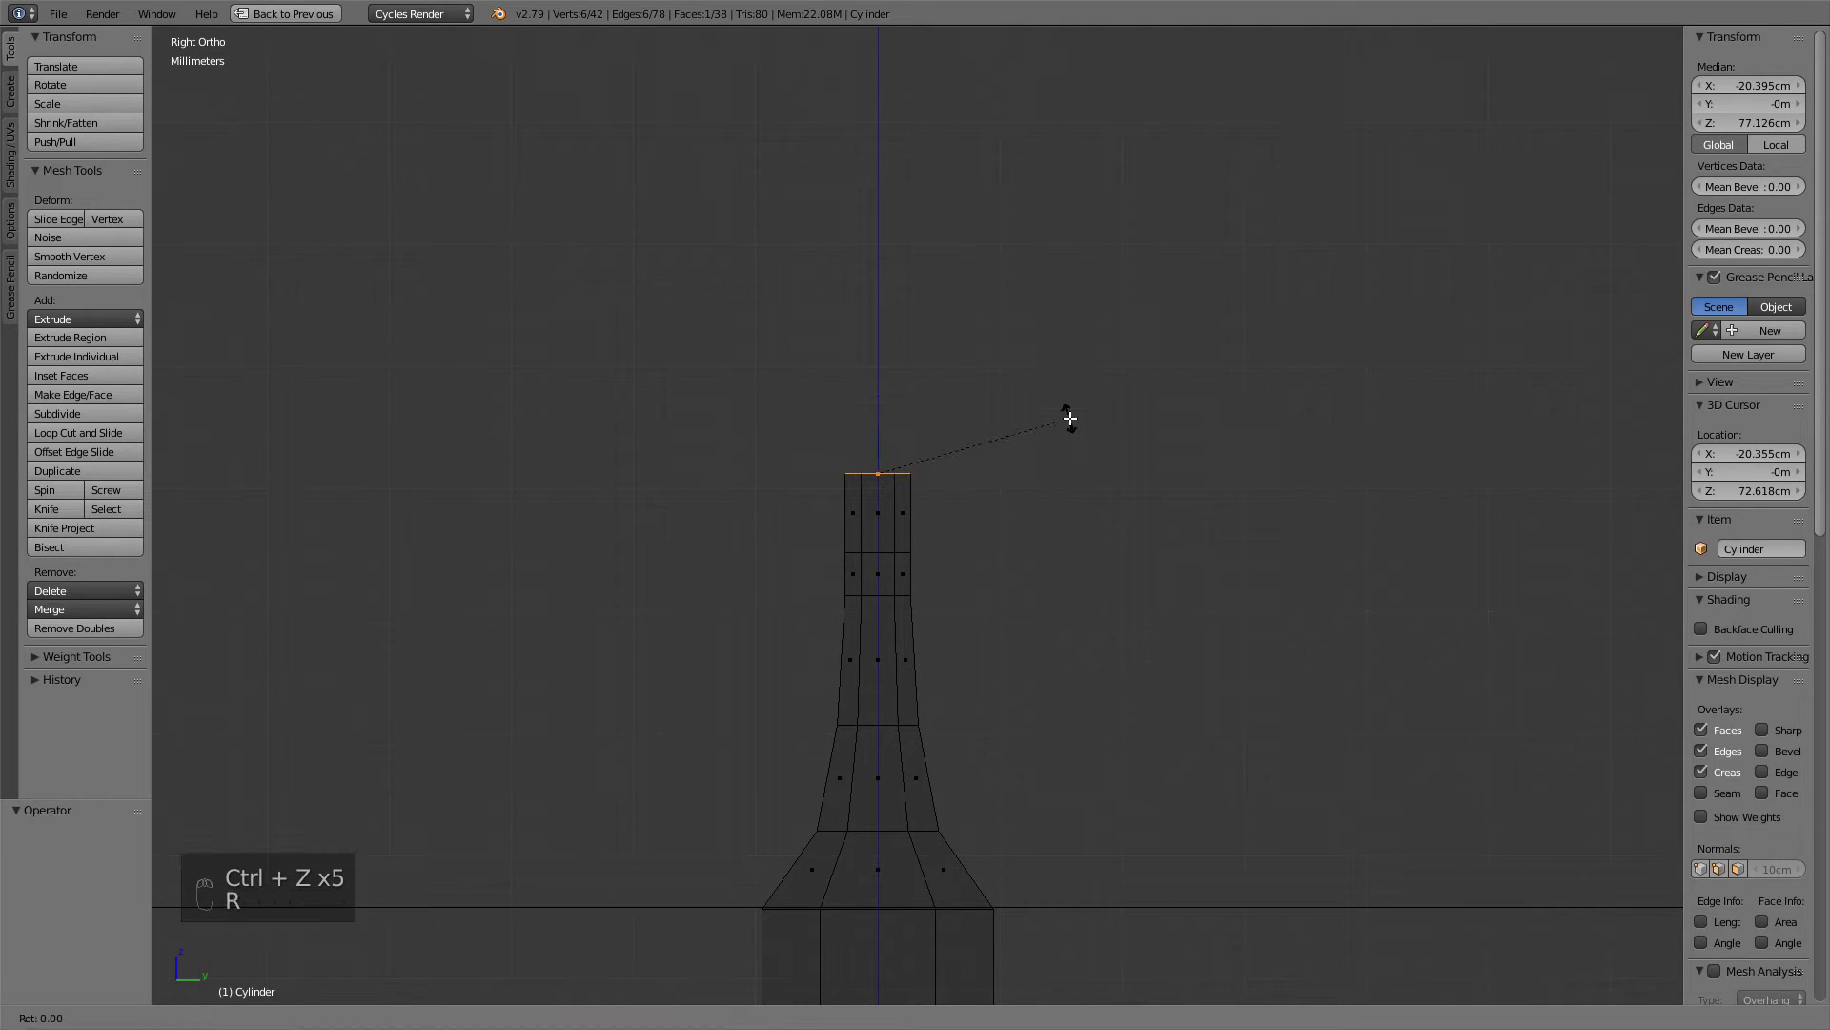
text(45)
key(minus)
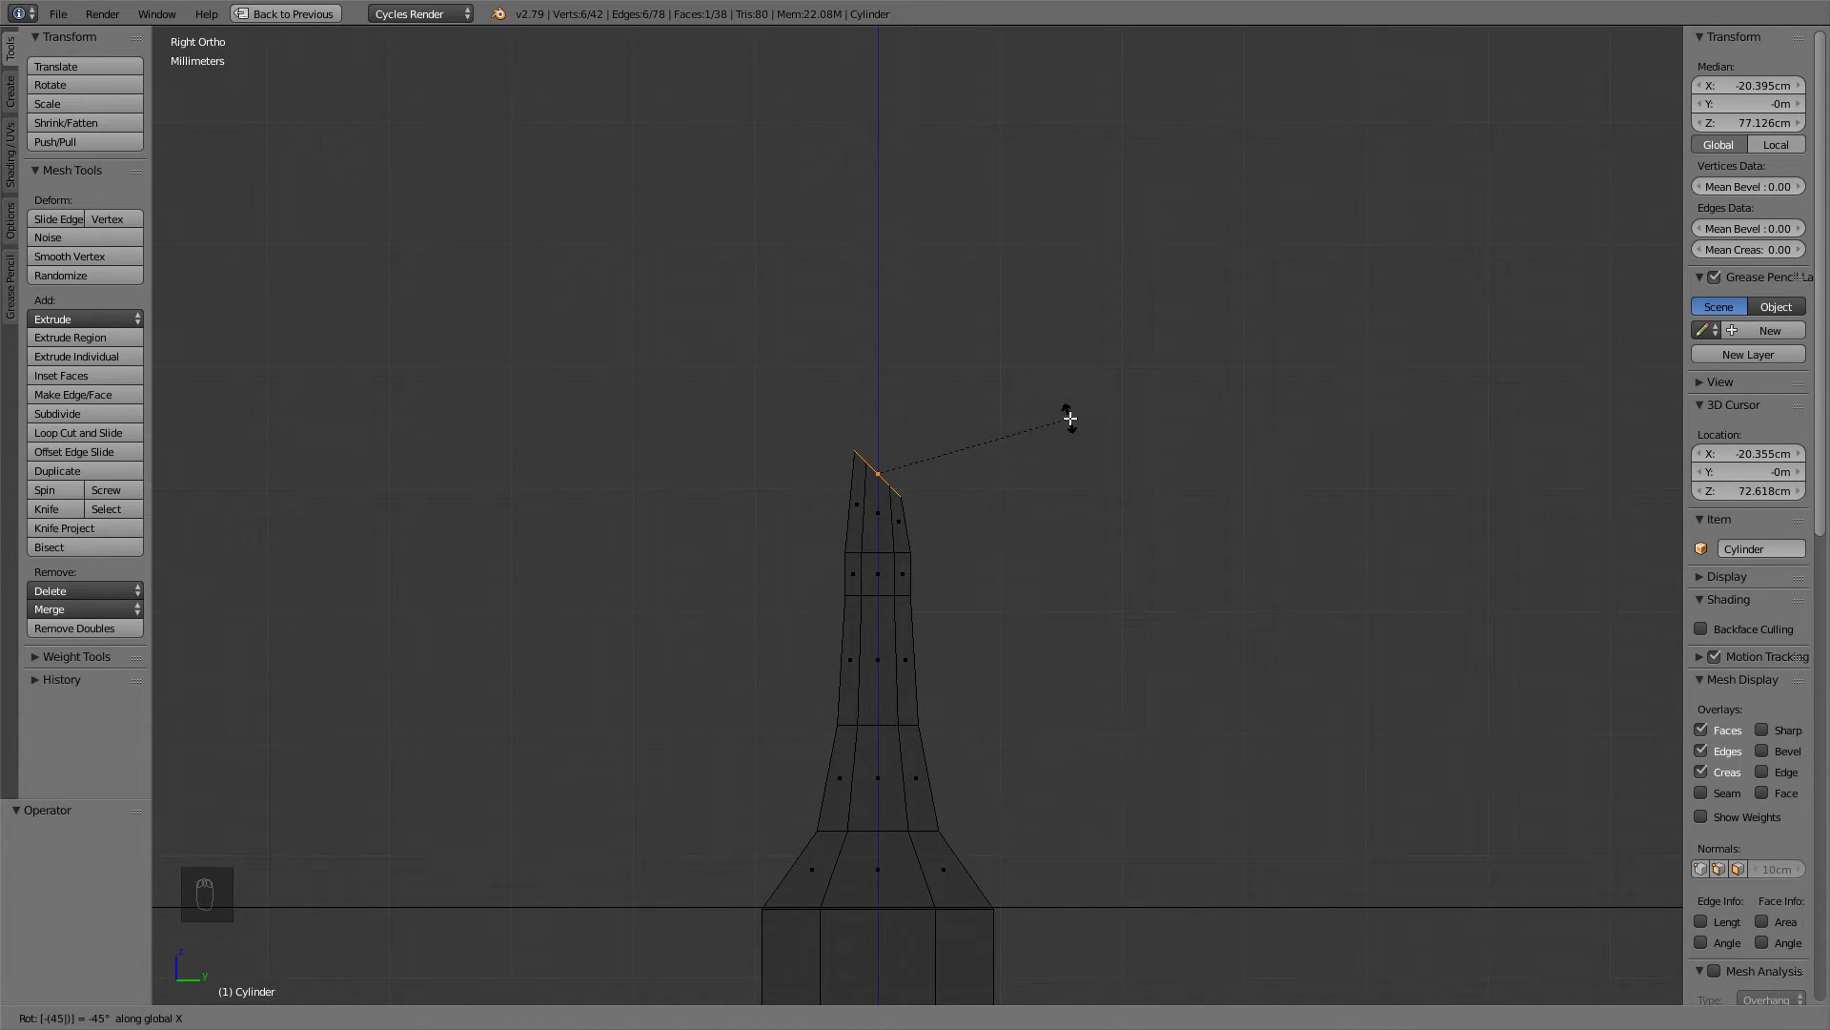
key(Return)
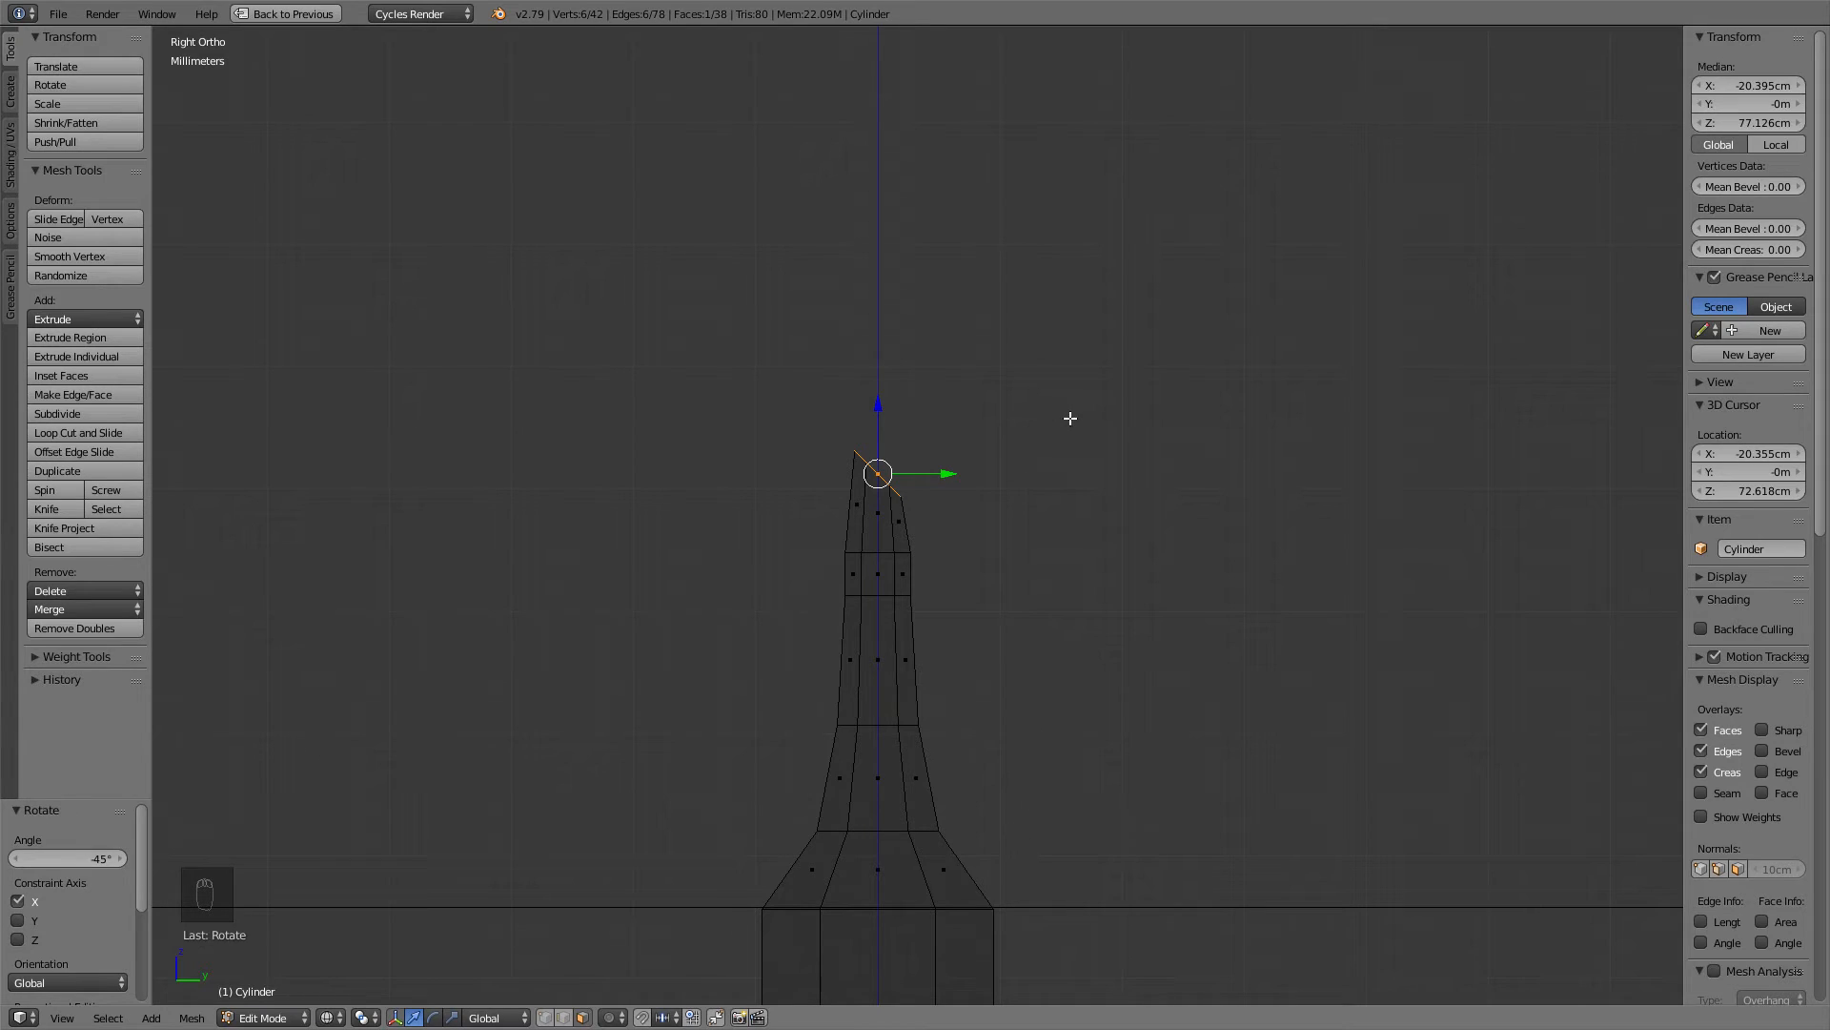
key(e)
right_click(1107, 395)
scroll(944, 460, up, 1)
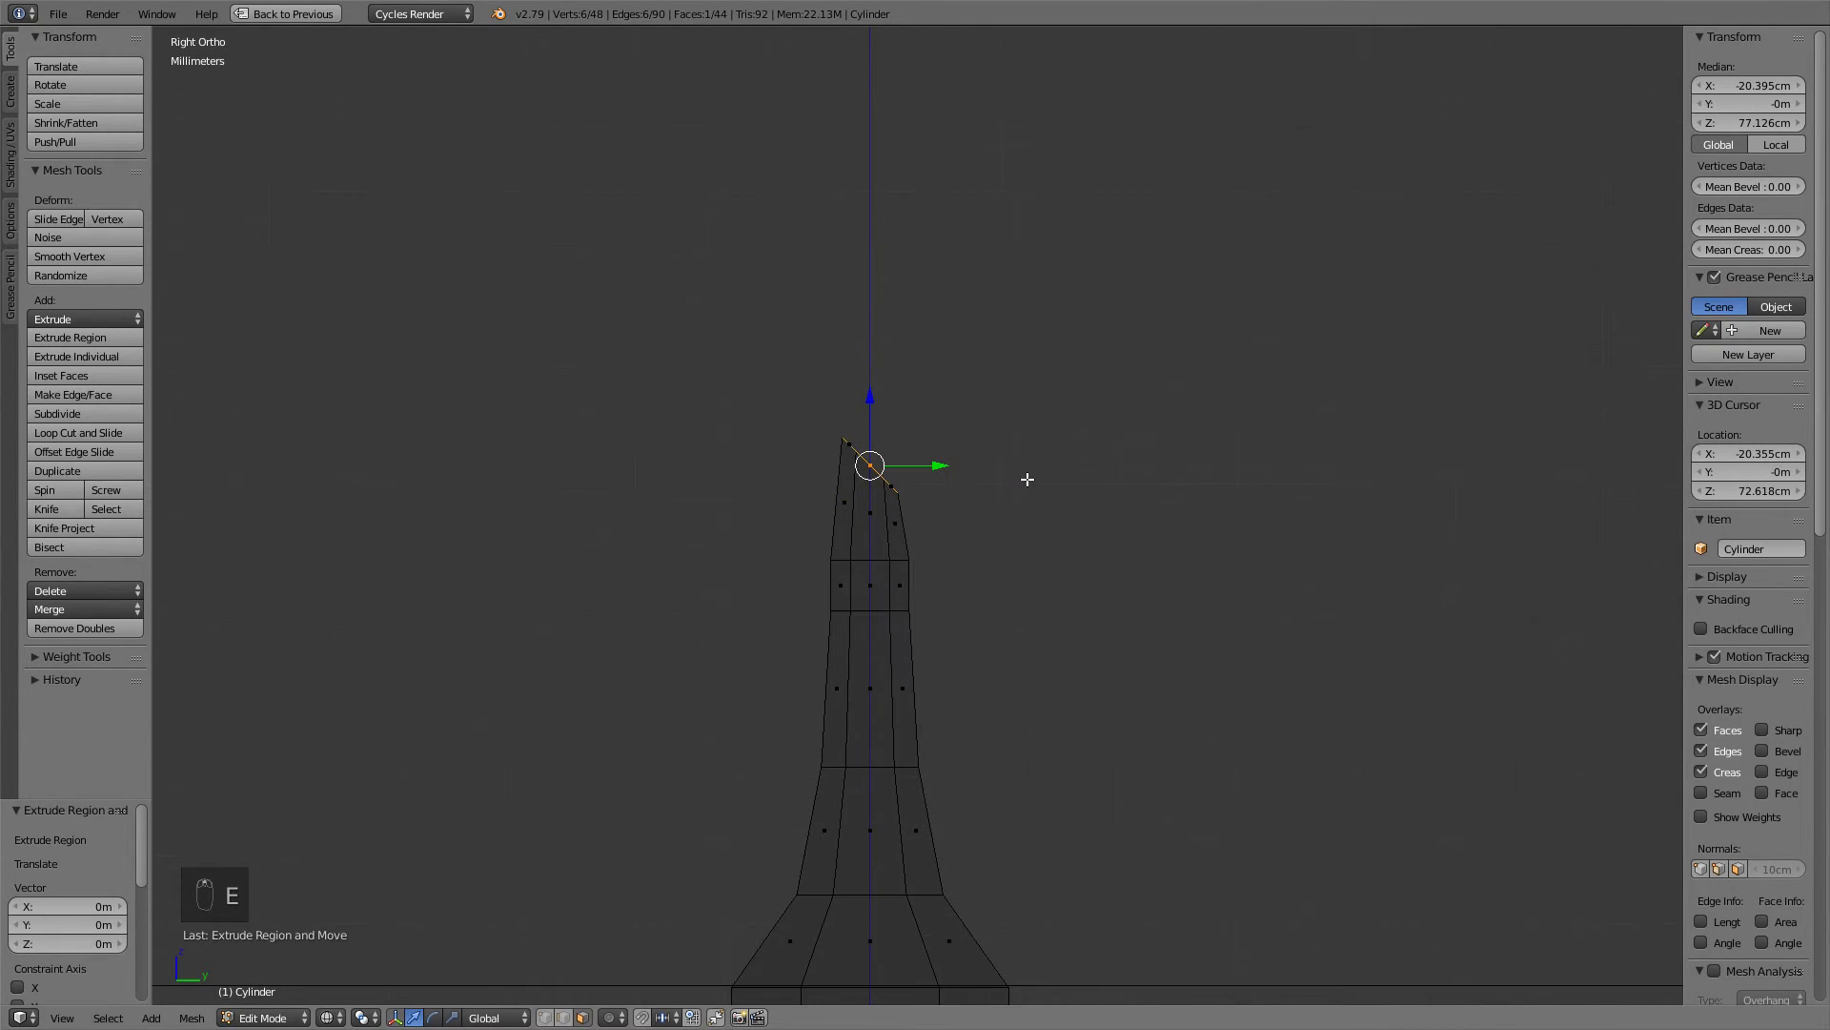
key(ctrl+z)
Enlarge the tilted top face slightly and shift it about 2 mm along Y and 1.2 mm down to begin the handle's bend.
key(g)
click(996, 488)
key(s)
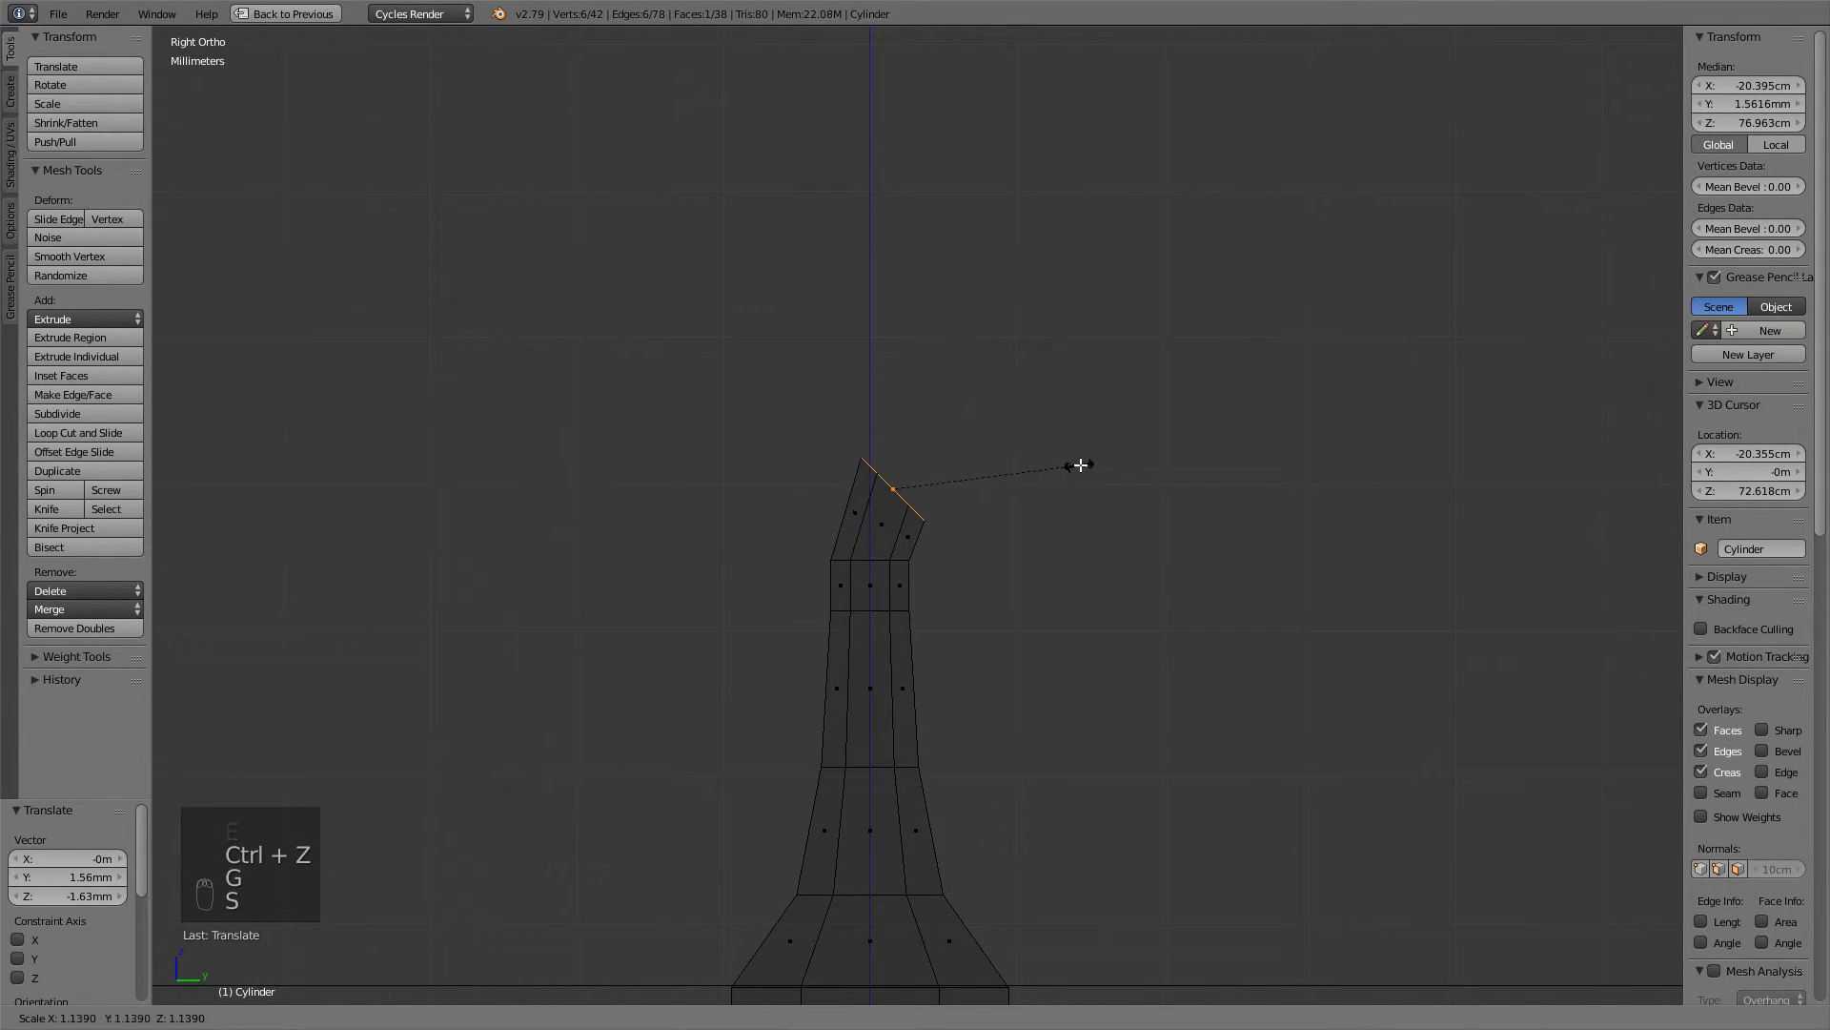
click(1061, 474)
key(g)
click(1128, 441)
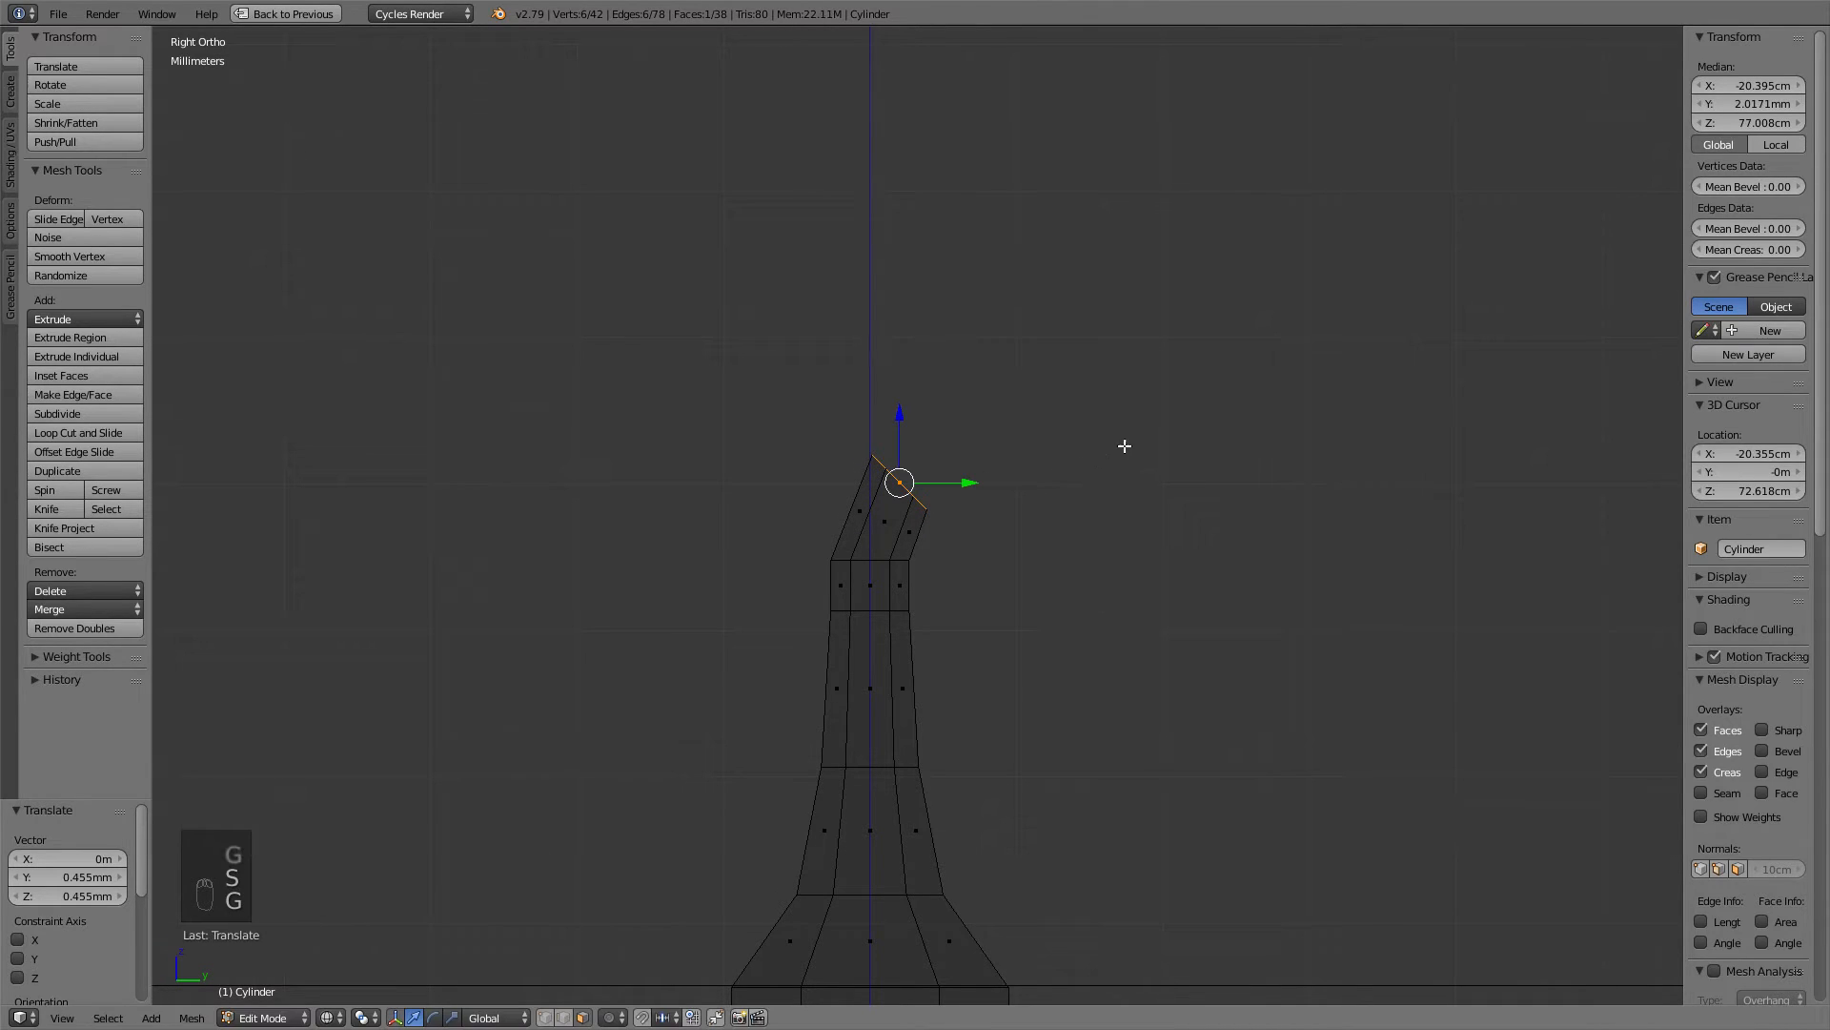
Extrude the handle's tilted top face 7.09 mm, then rotate the new end face -45° about the global X axis.
key(e)
click(1177, 426)
key(r)
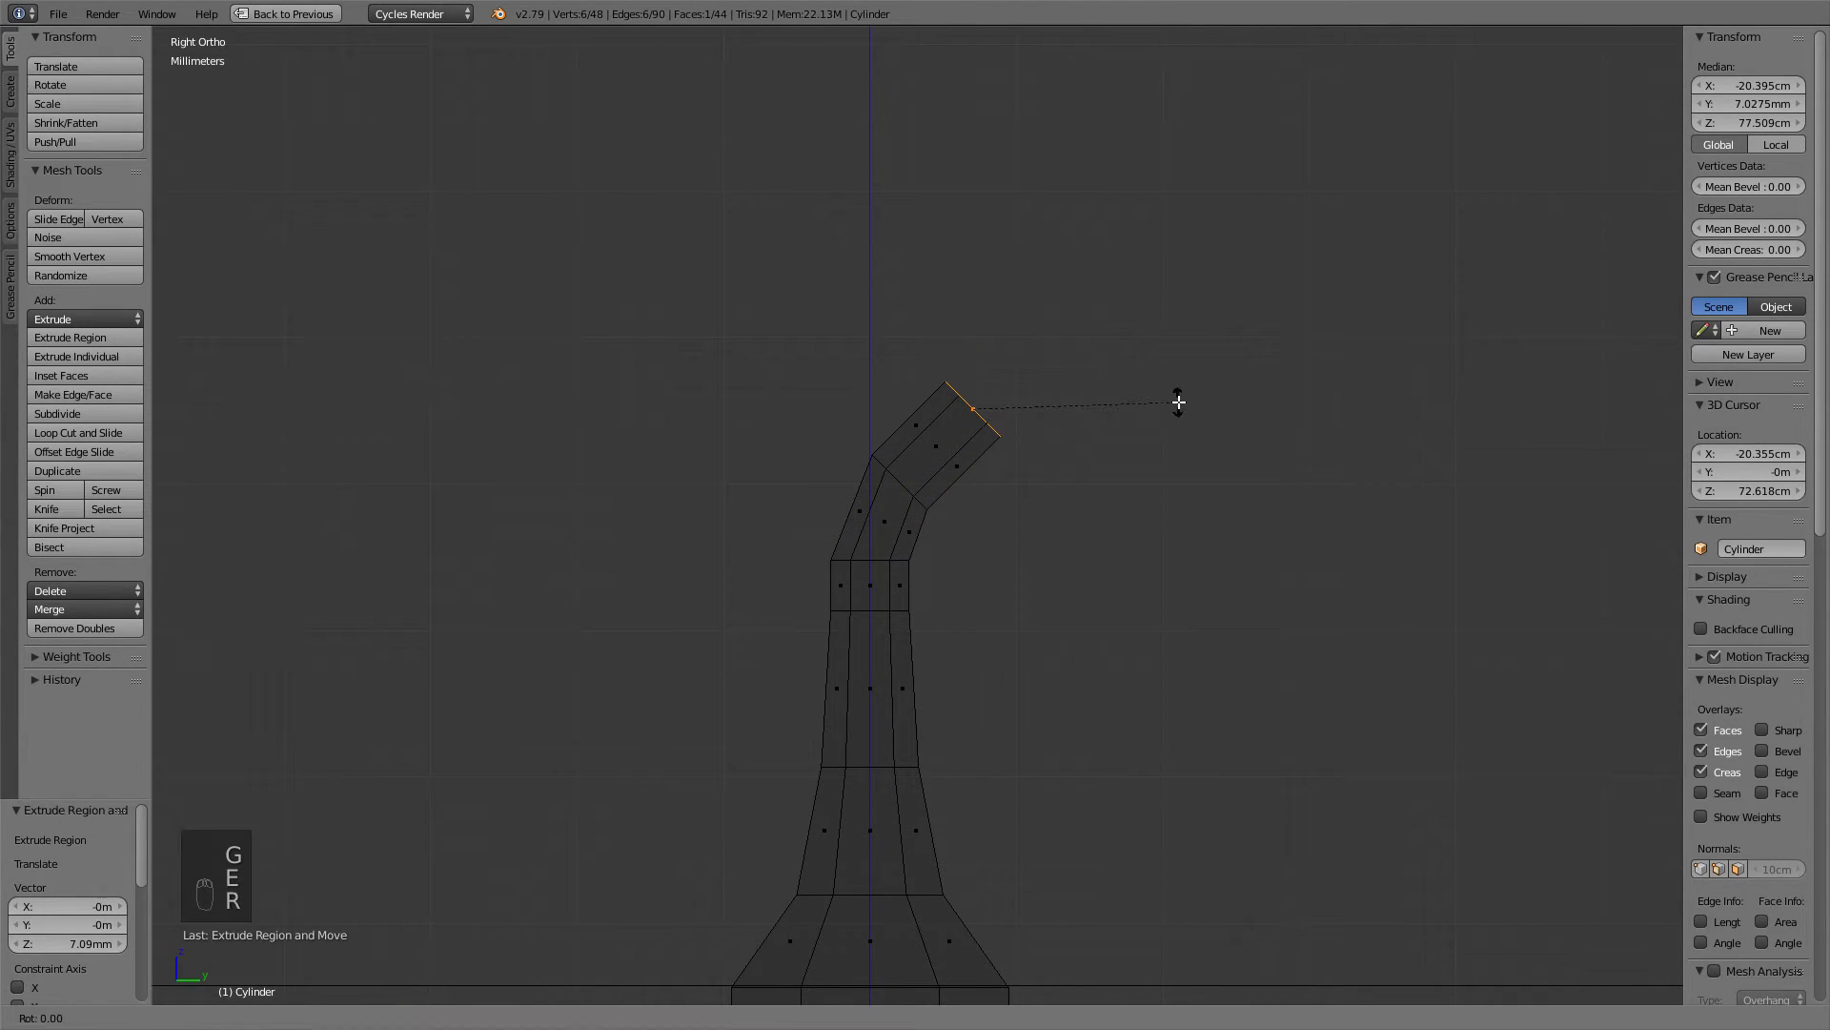
text(-45)
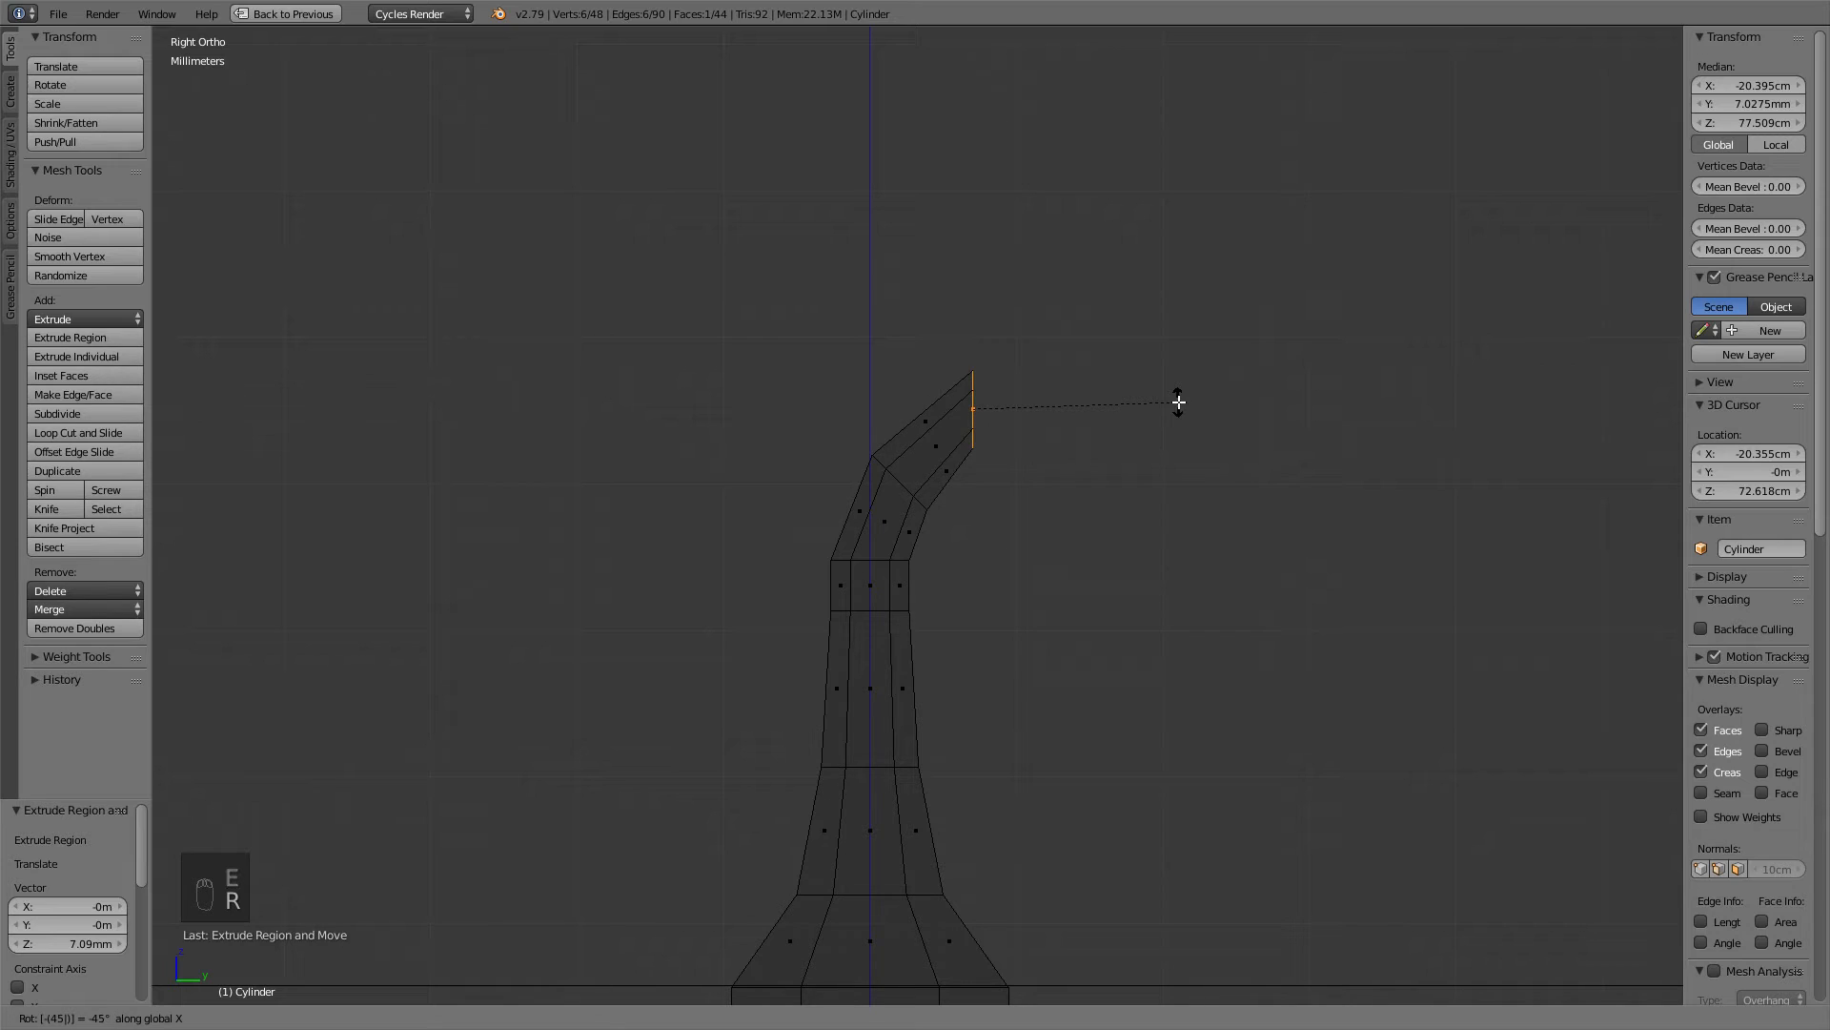
click(1178, 402)
Shift the handle's vertical end face slightly to refine the bend.
key(g)
click(1201, 419)
scroll(1197, 487, down, 4)
scroll(1170, 452, up, 1)
shift+middle_drag(1197, 490, 1148, 158)
key(g)
click(1179, 456)
key(g)
click(1165, 448)
Select the whole base block of the handle and scale it to 0.746 along Y.
scroll(1105, 444, up, 2)
key(a)
key(a)
key(a)
key(a)
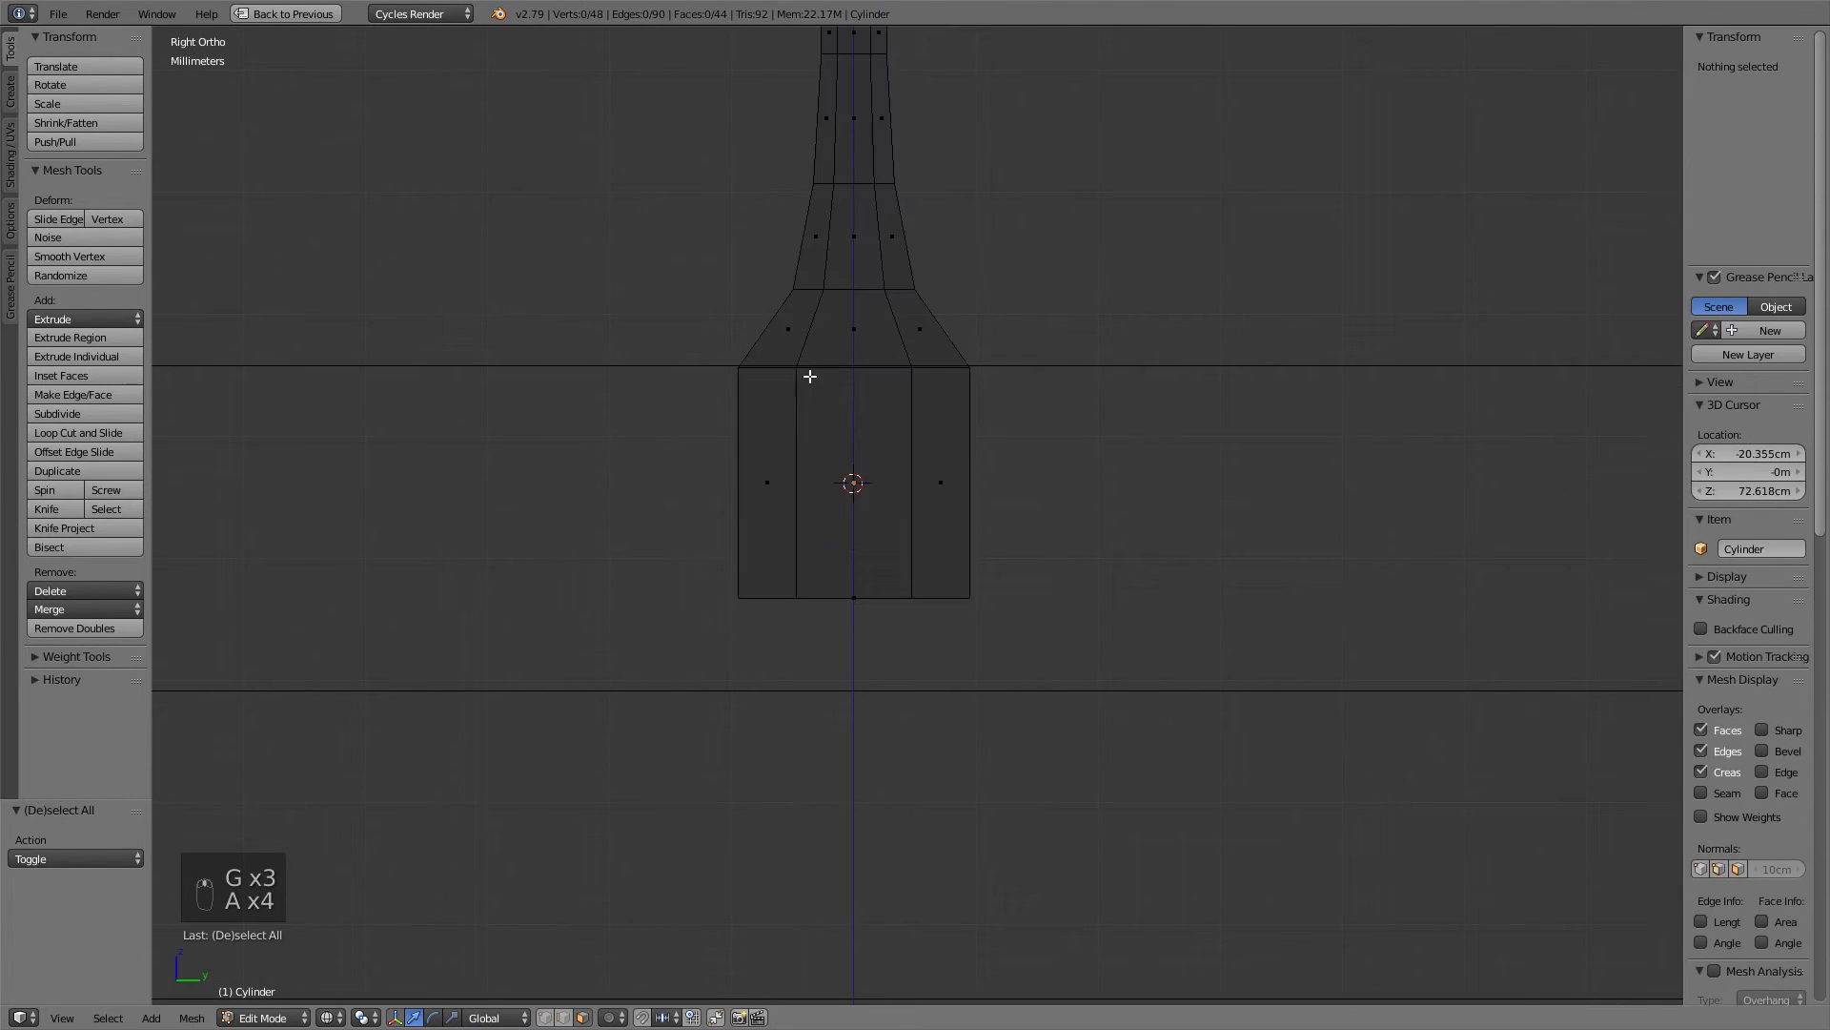
key(b)
drag(1013, 636, 648, 343)
shift+middle_drag(666, 318, 679, 400)
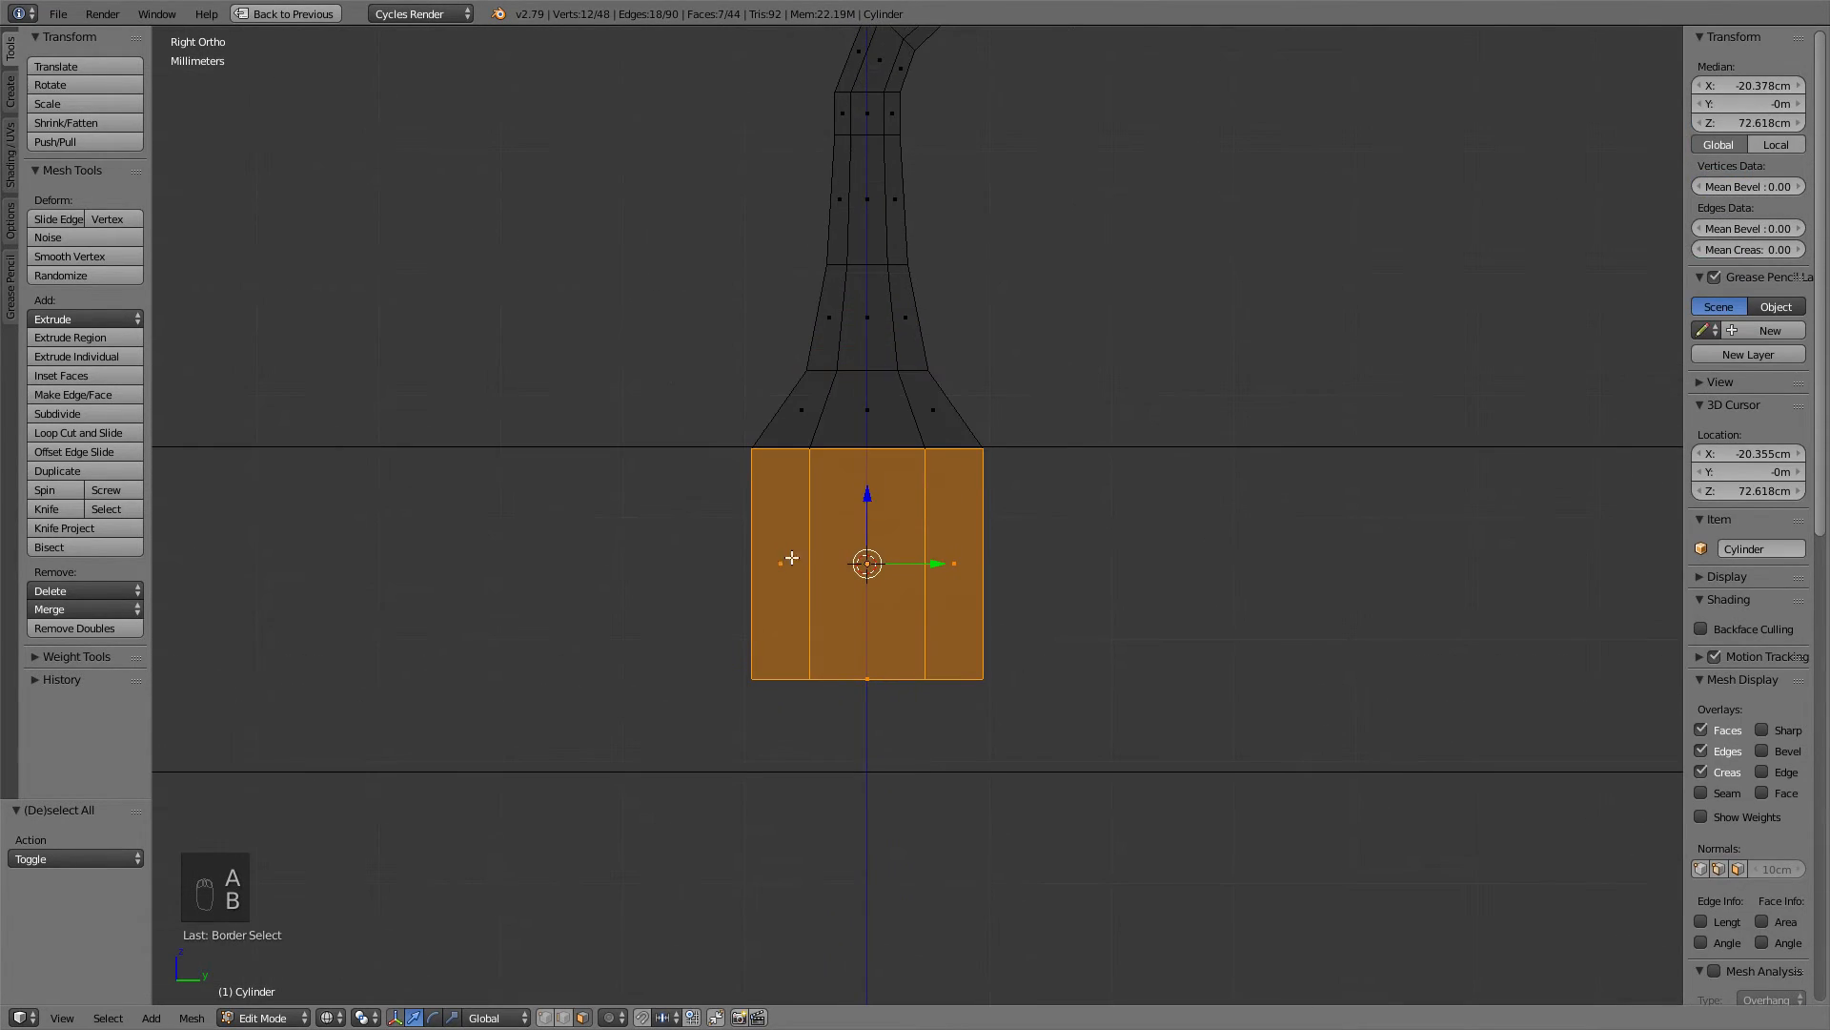
key(s)
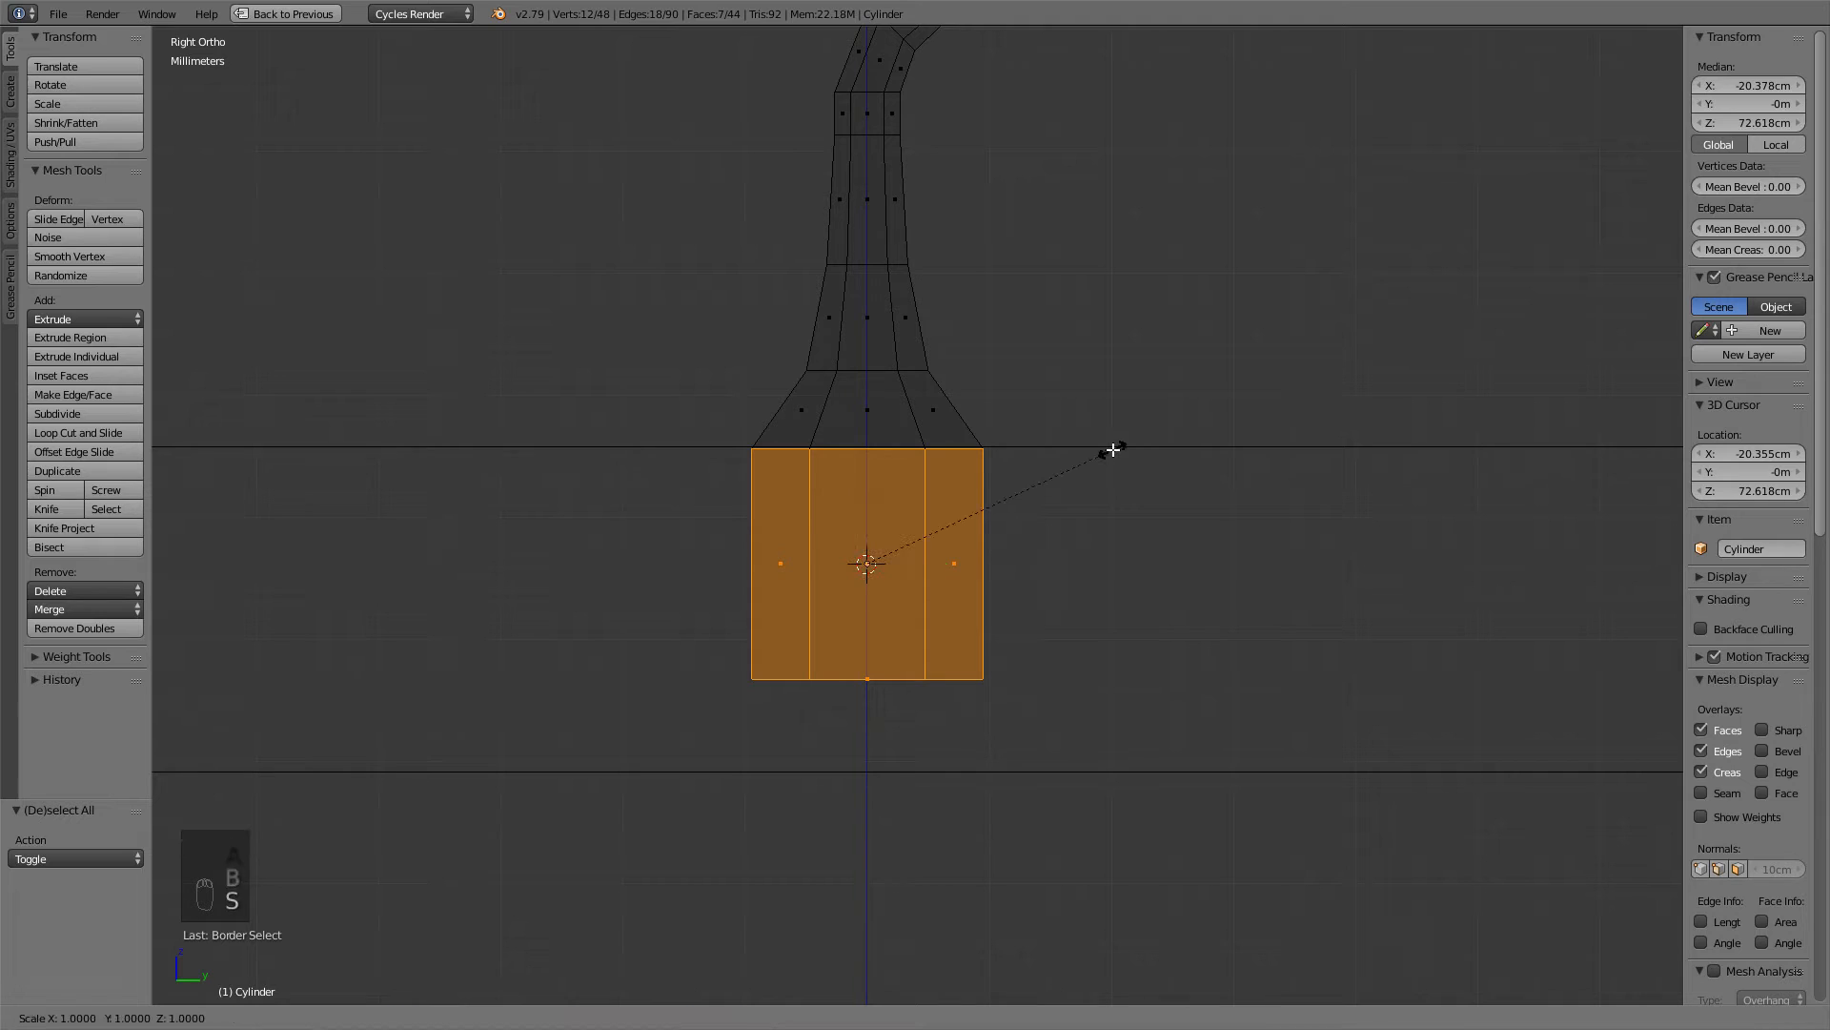
key(y)
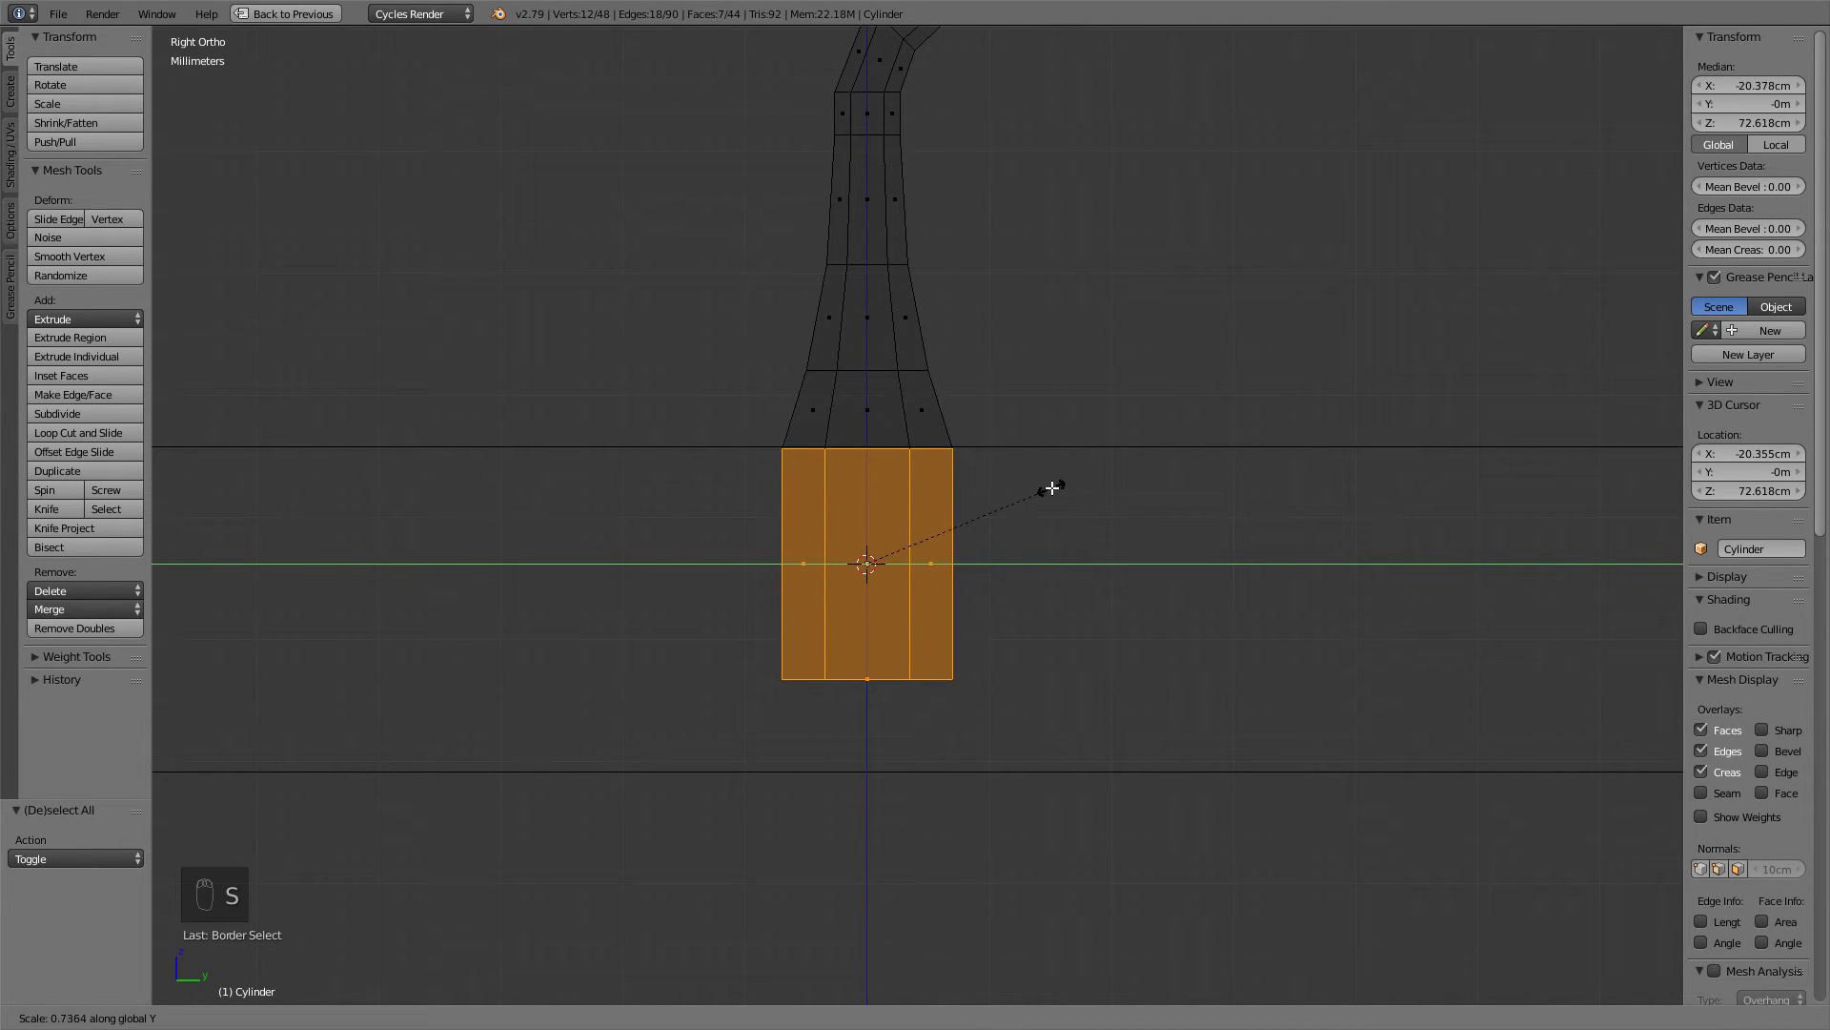
click(1055, 488)
Add one centred horizontal loop cut through the handle's base block.
scroll(1055, 488, down, 5)
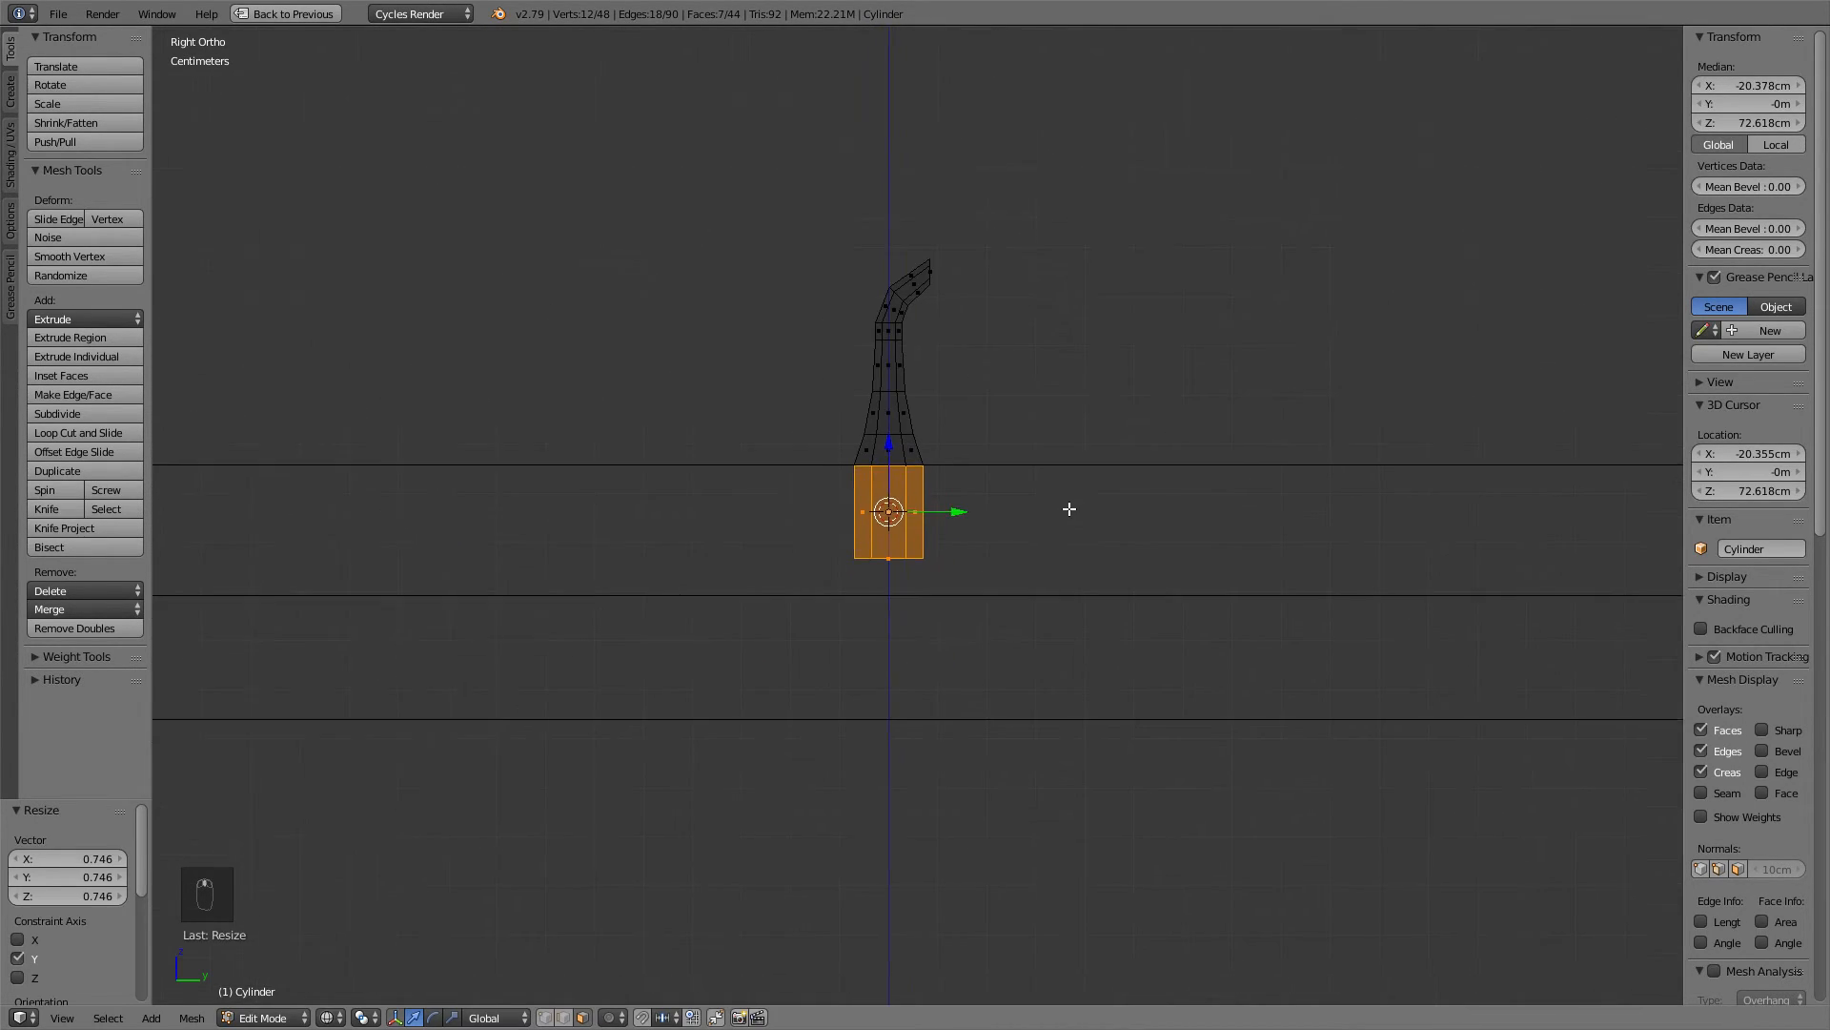
key(Tab)
key(Tab)
key(Tab)
scroll(1029, 441, up, 2)
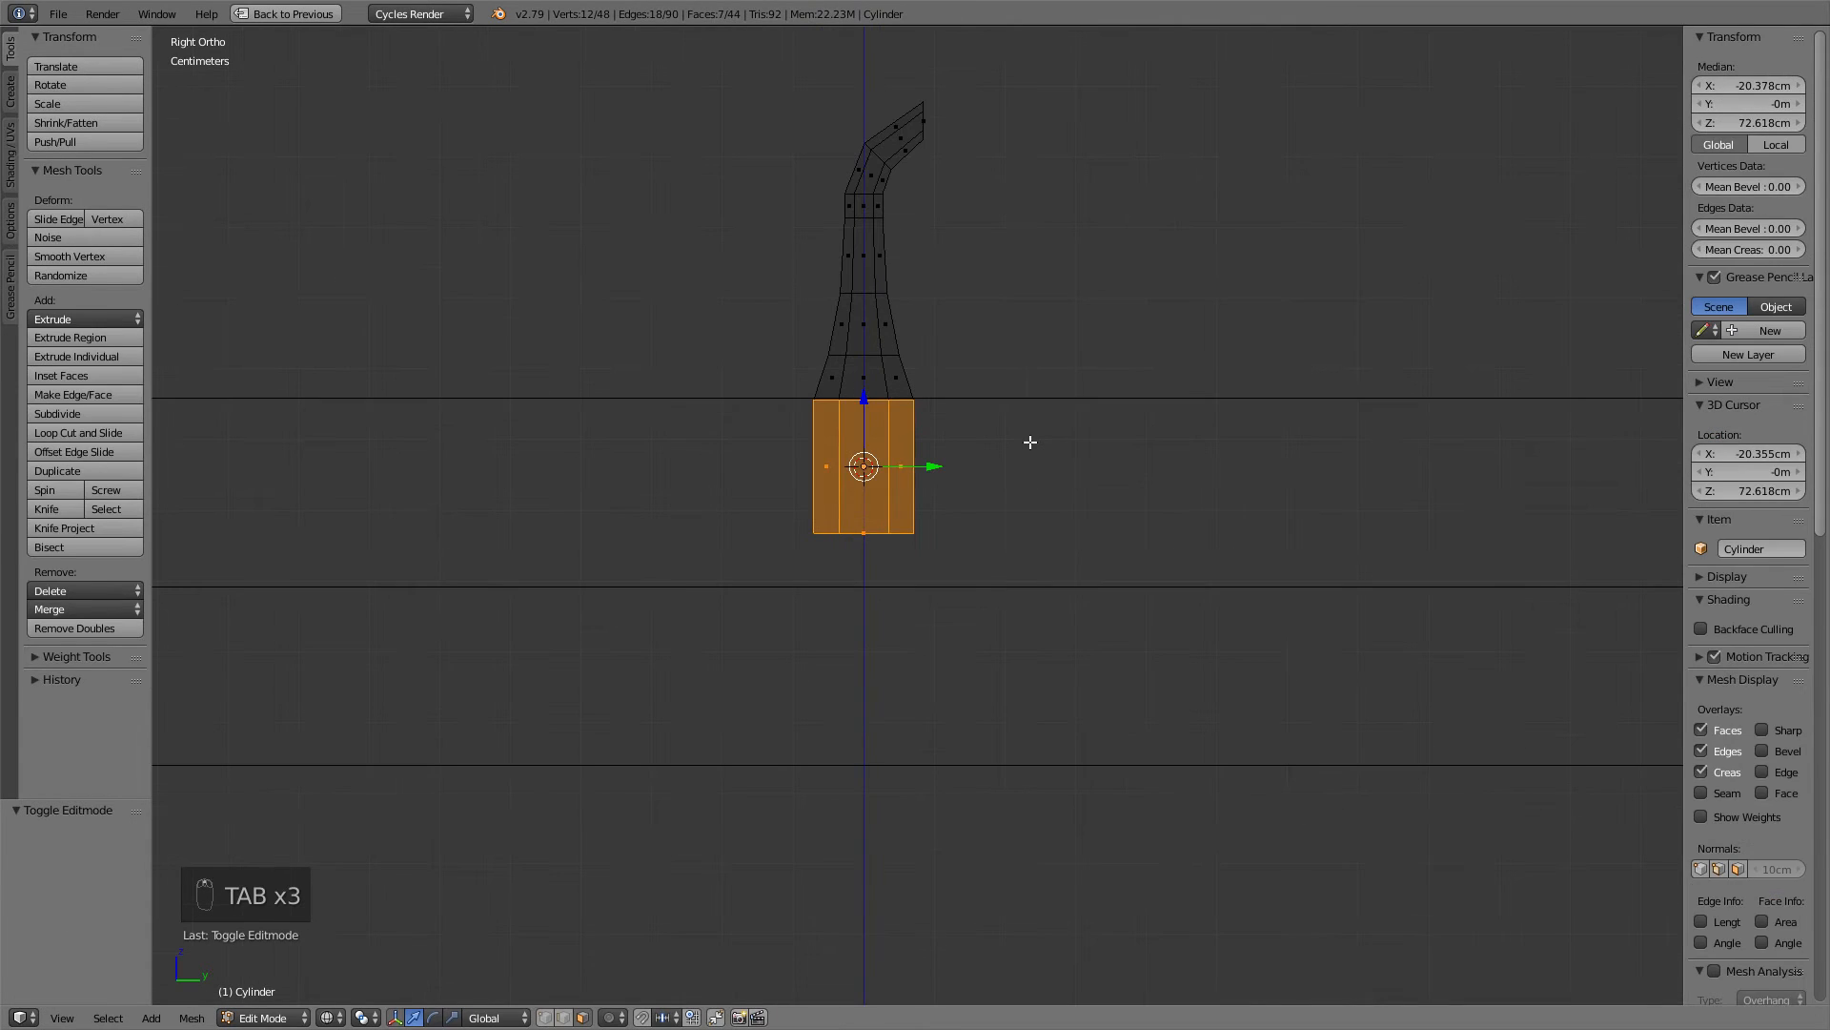
key(a)
key(a)
key(a)
key(a)
key(ctrl+r)
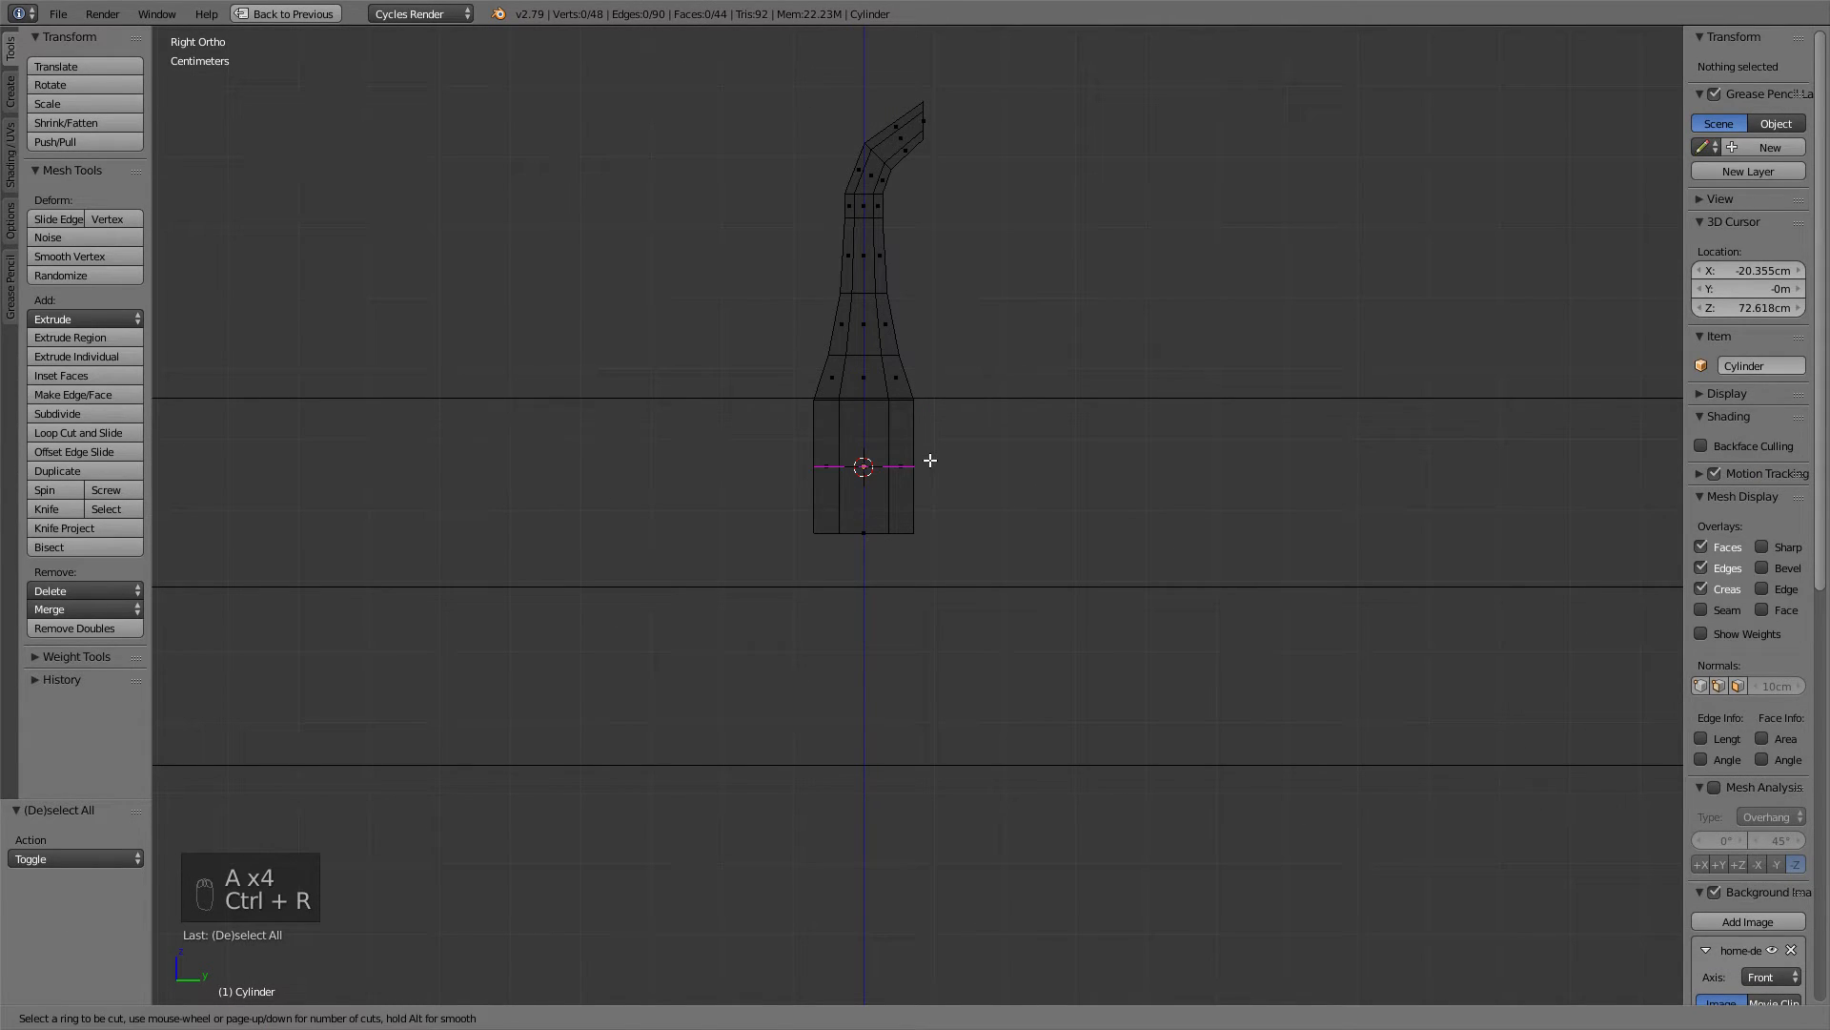
click(930, 461)
right_click(929, 460)
Delete the faces of the base block's lower half, below the loop cut.
key(a)
key(a)
key(a)
scroll(988, 715, up, 3)
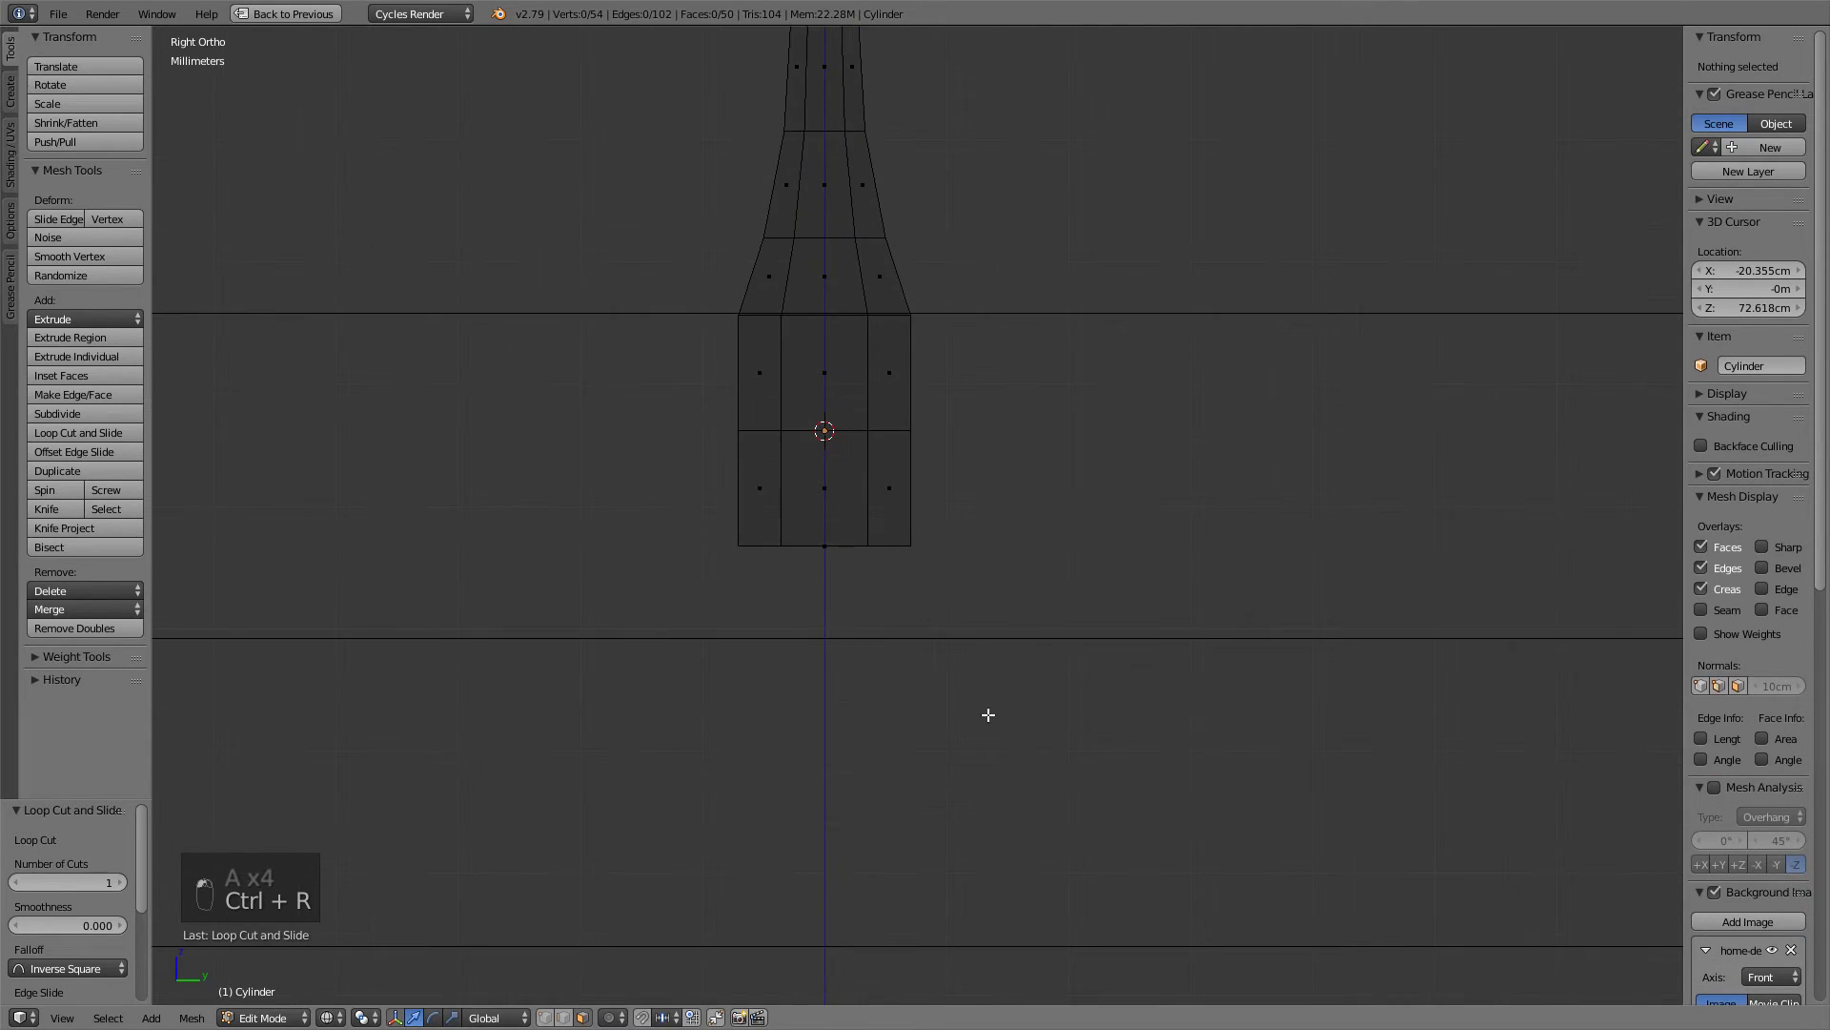
key(b)
drag(1096, 670, 684, 485)
key(x)
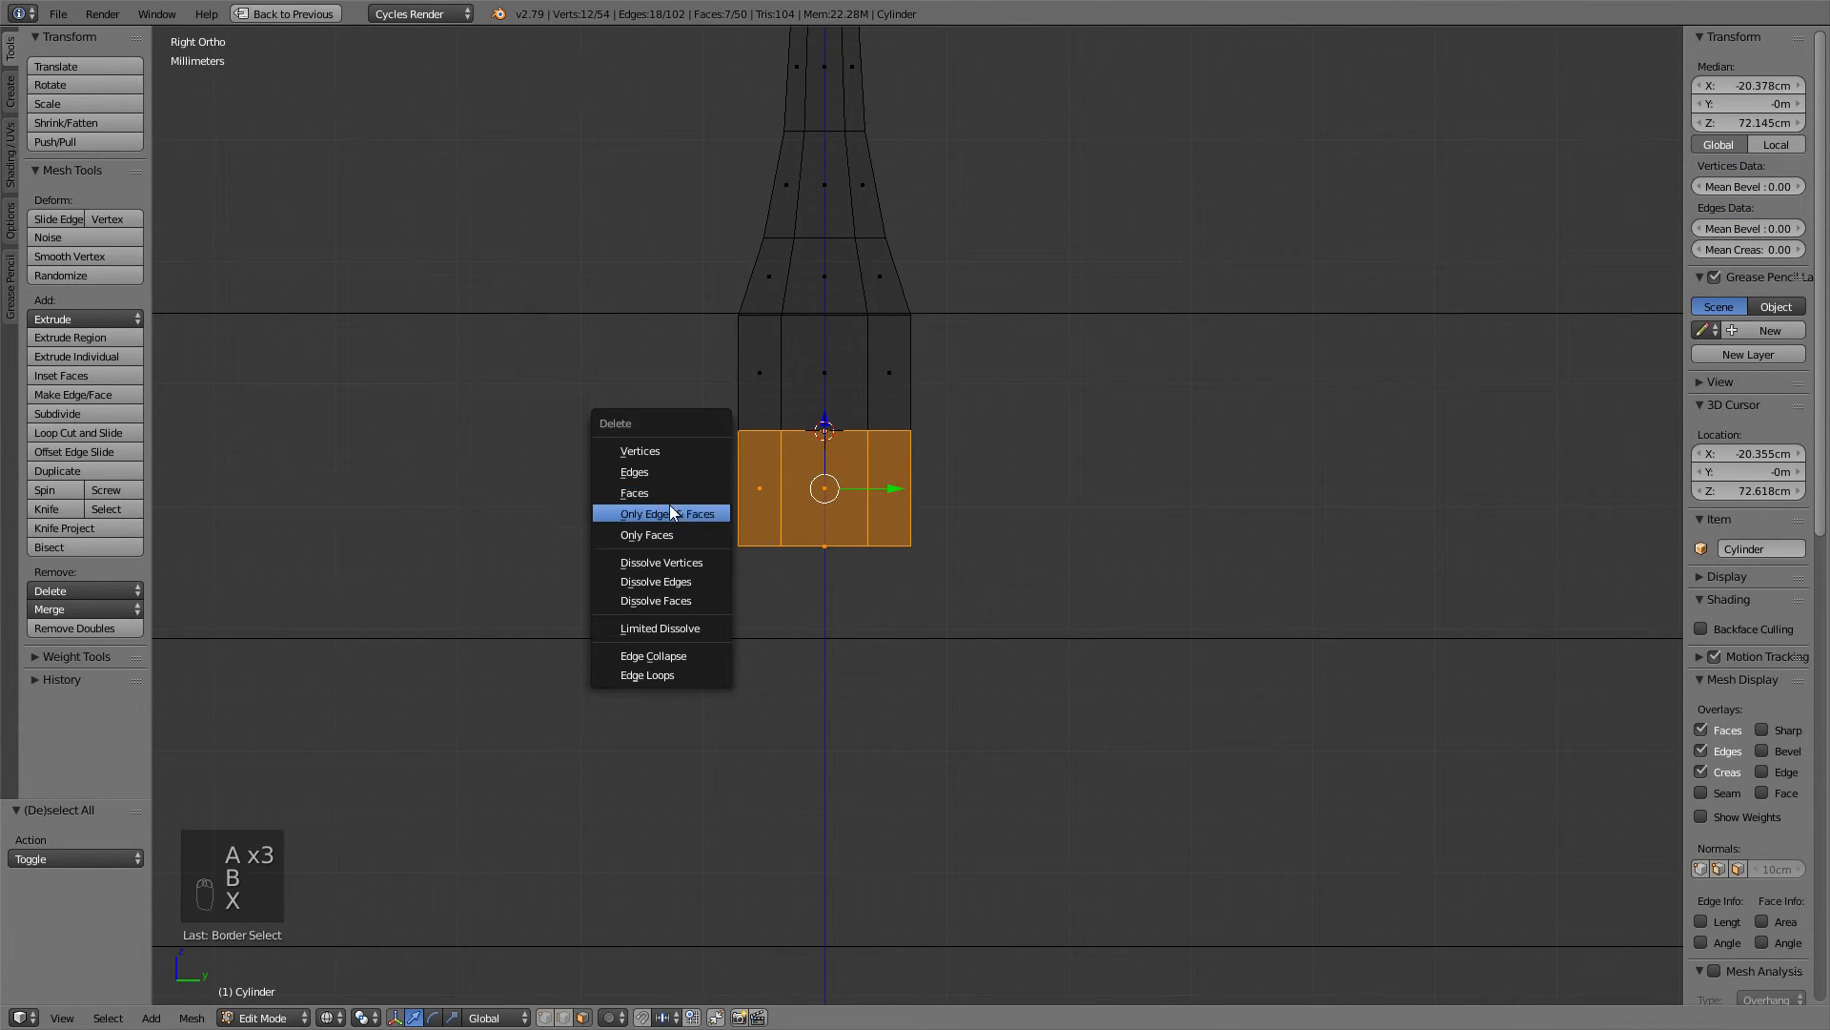
click(667, 519)
Move the handle object -31.3 cm along Y to the front of the cabinet and display the scene as solid.
key(Tab)
middle_drag(703, 498, 702, 464)
key(KP_5)
key(g)
middle_click(649, 471)
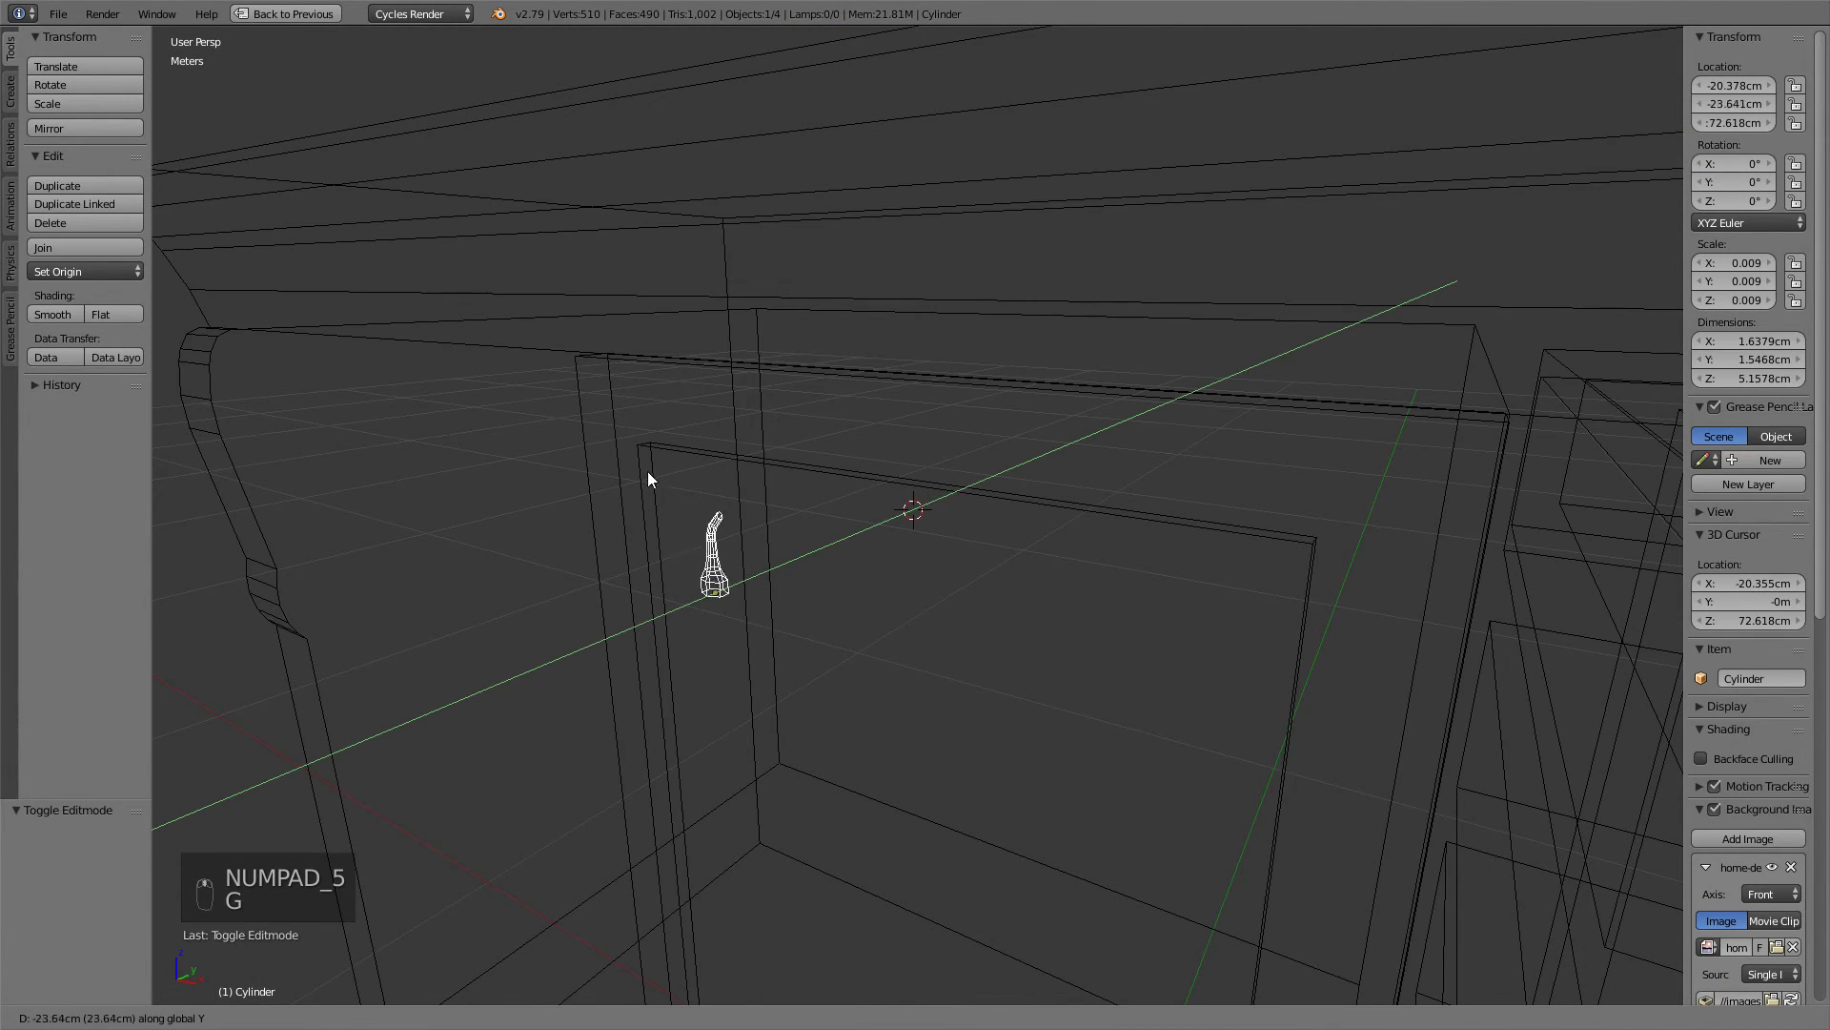
click(629, 482)
key(z)
scroll(757, 421, down, 1)
Return to the multi-pane layout and add a Mirror modifier to the handle across the Z axis only.
click(286, 14)
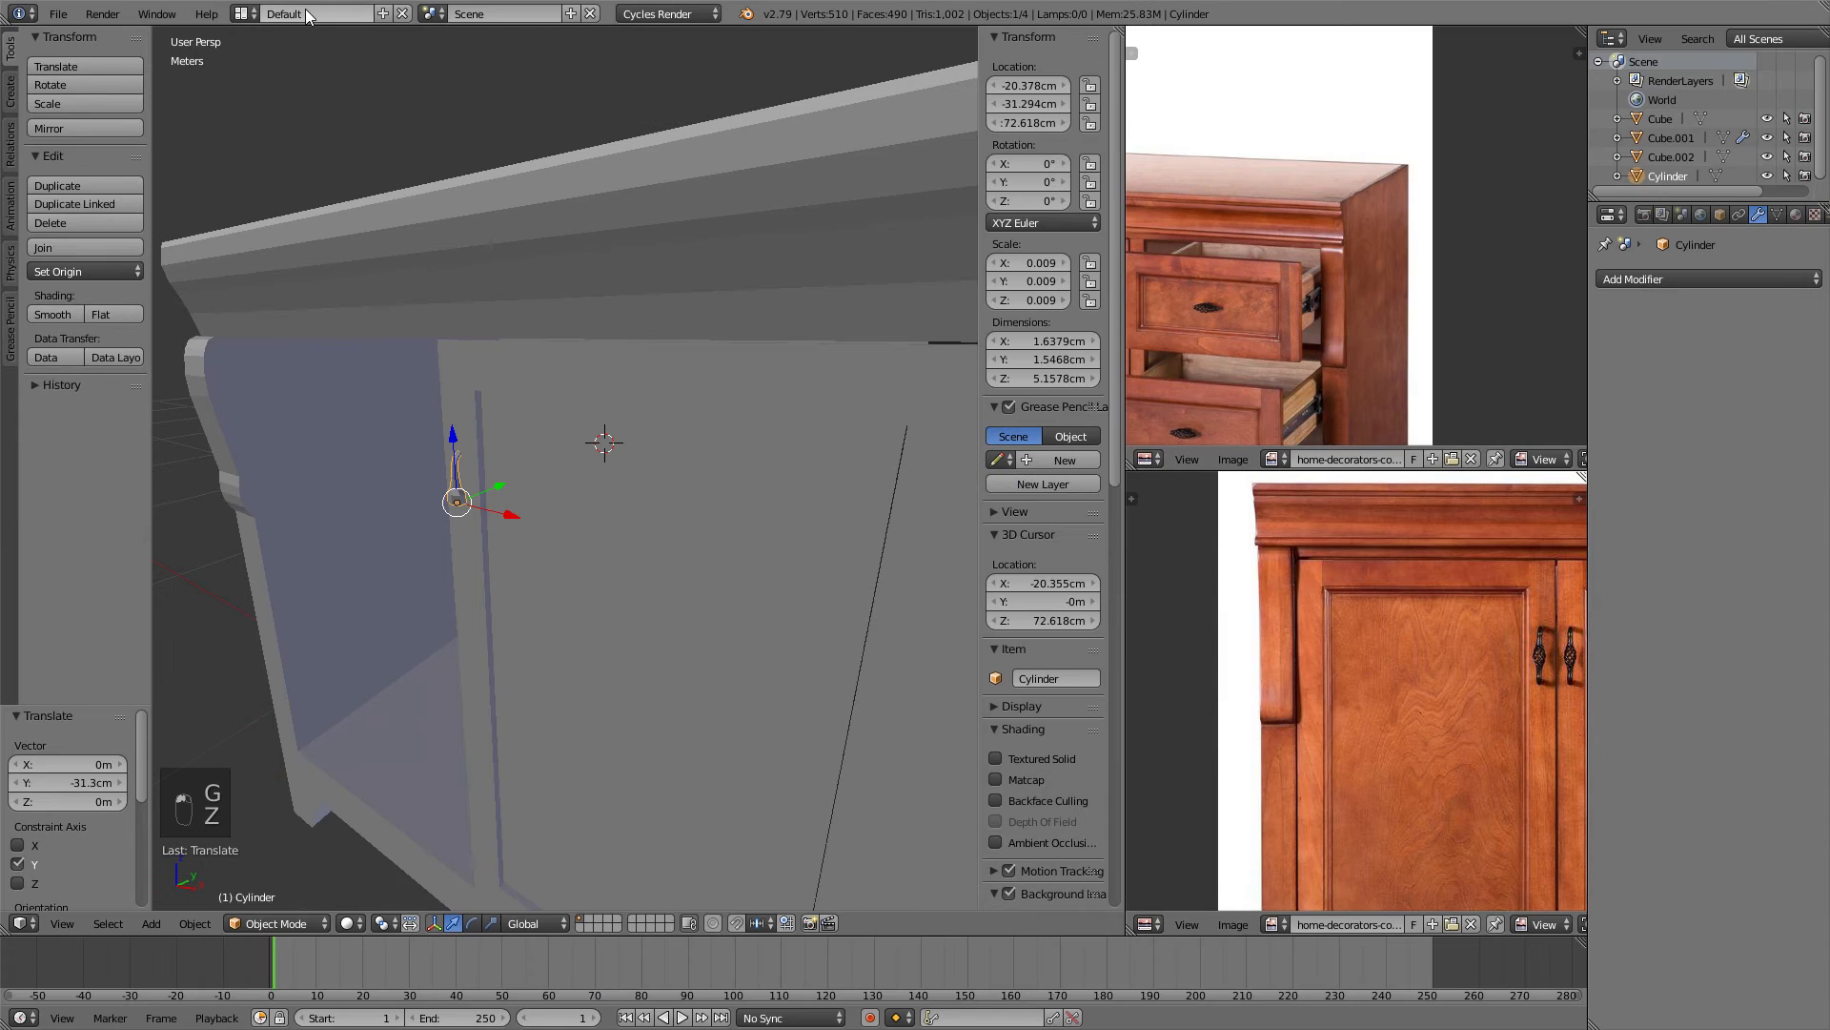
click(1704, 277)
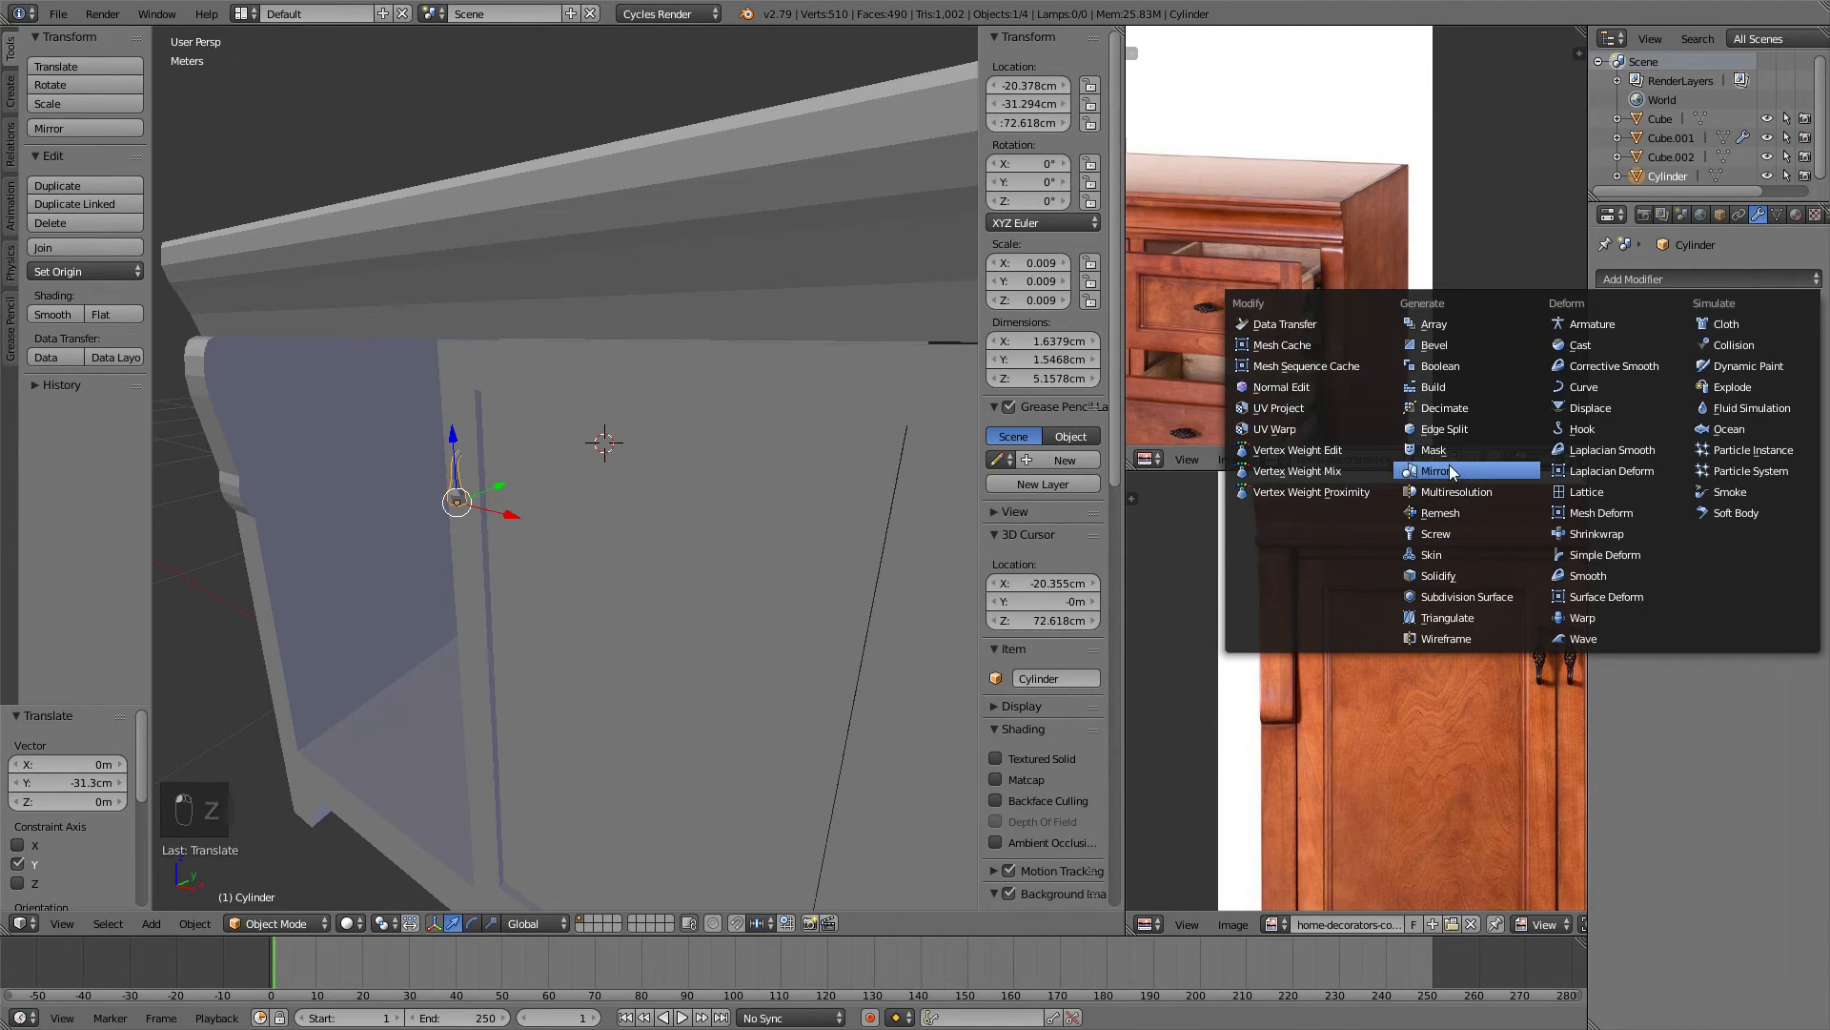
click(1409, 452)
click(1611, 426)
middle_drag(696, 395, 774, 364)
key(KP_Decimal)
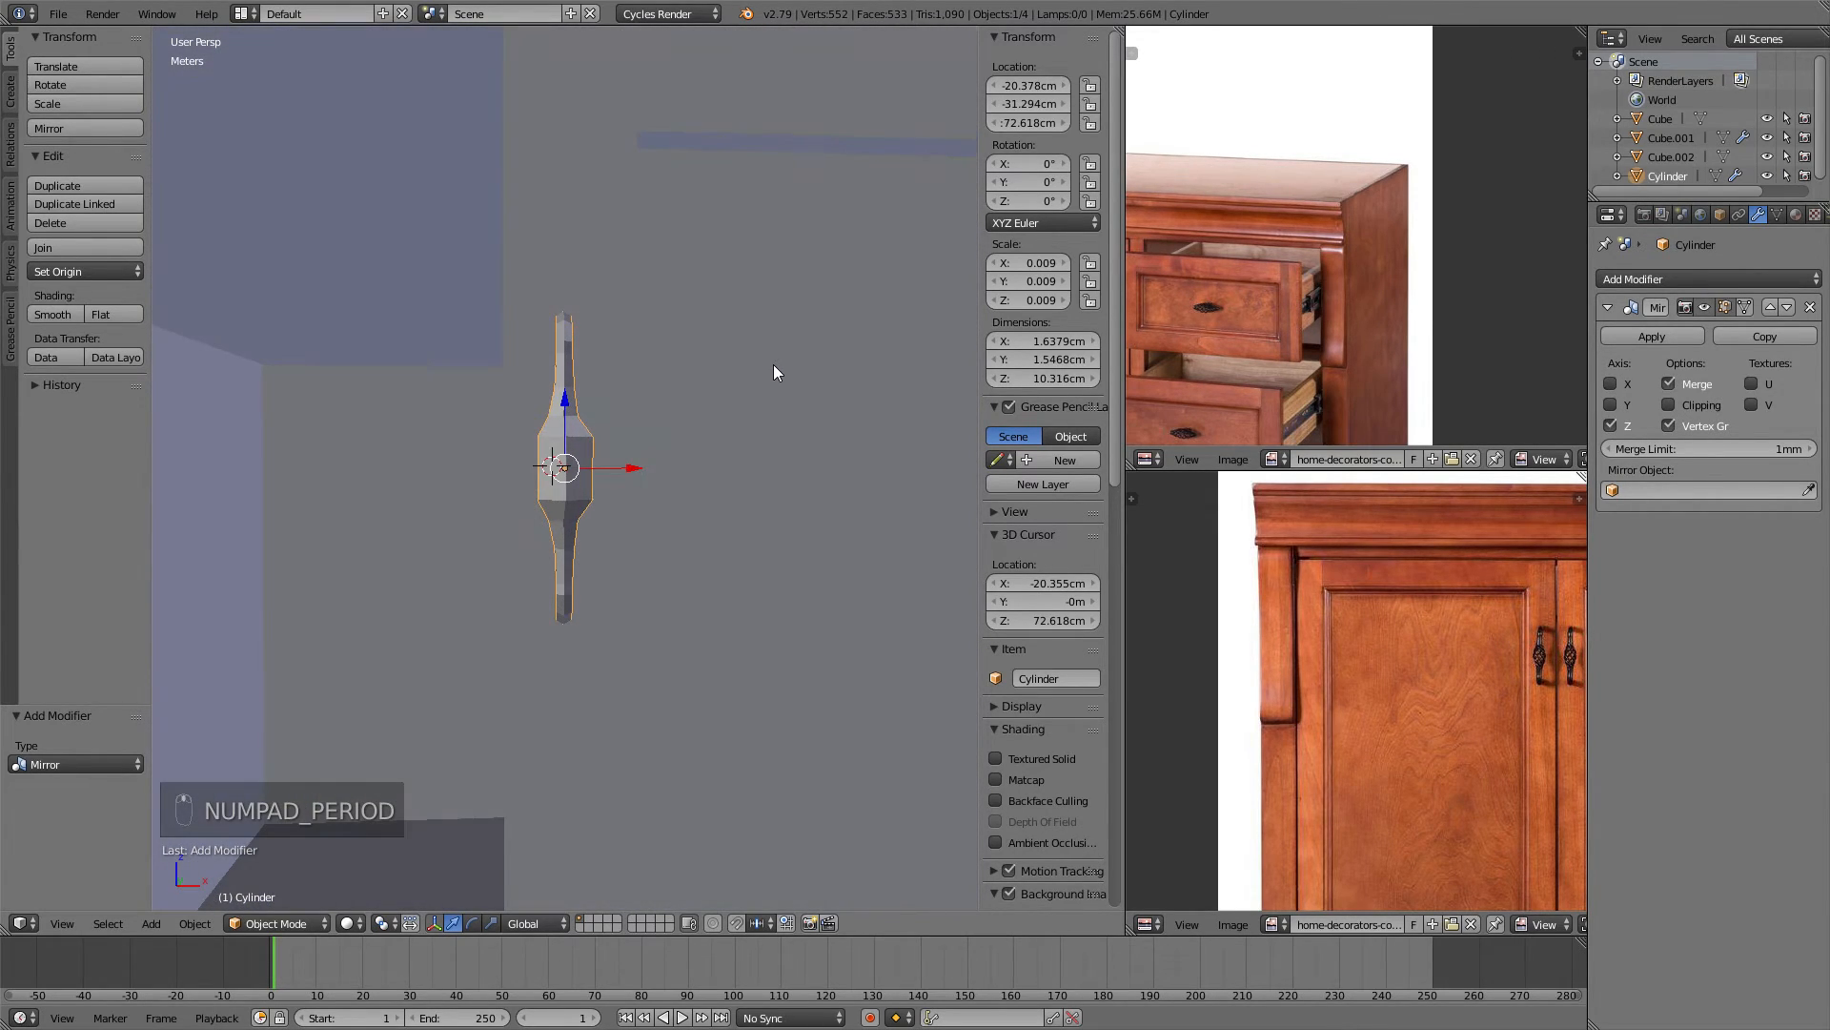
In front wireframe view, scale the handle along Z to about 9.32 cm tall and align it with the reference door handle.
key(KP_1)
key(KP_5)
key(z)
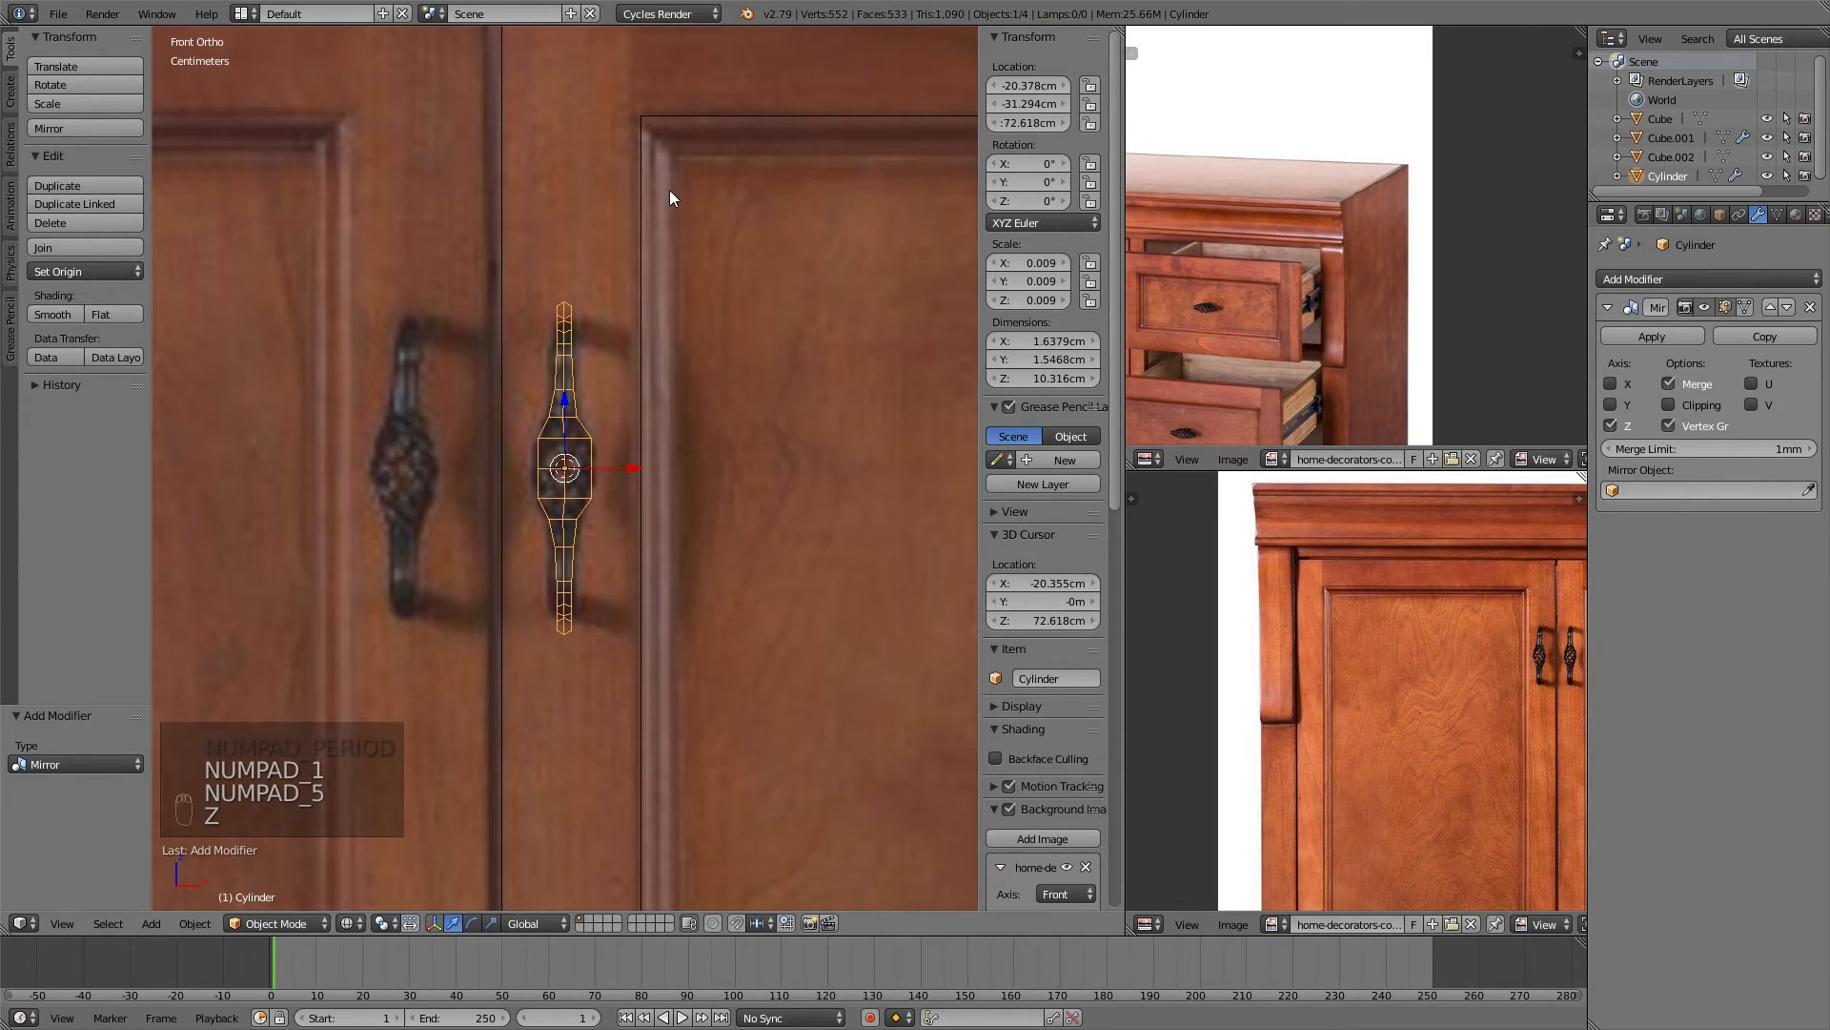
scroll(701, 238, up, 2)
key(g)
click(734, 289)
key(s)
key(z)
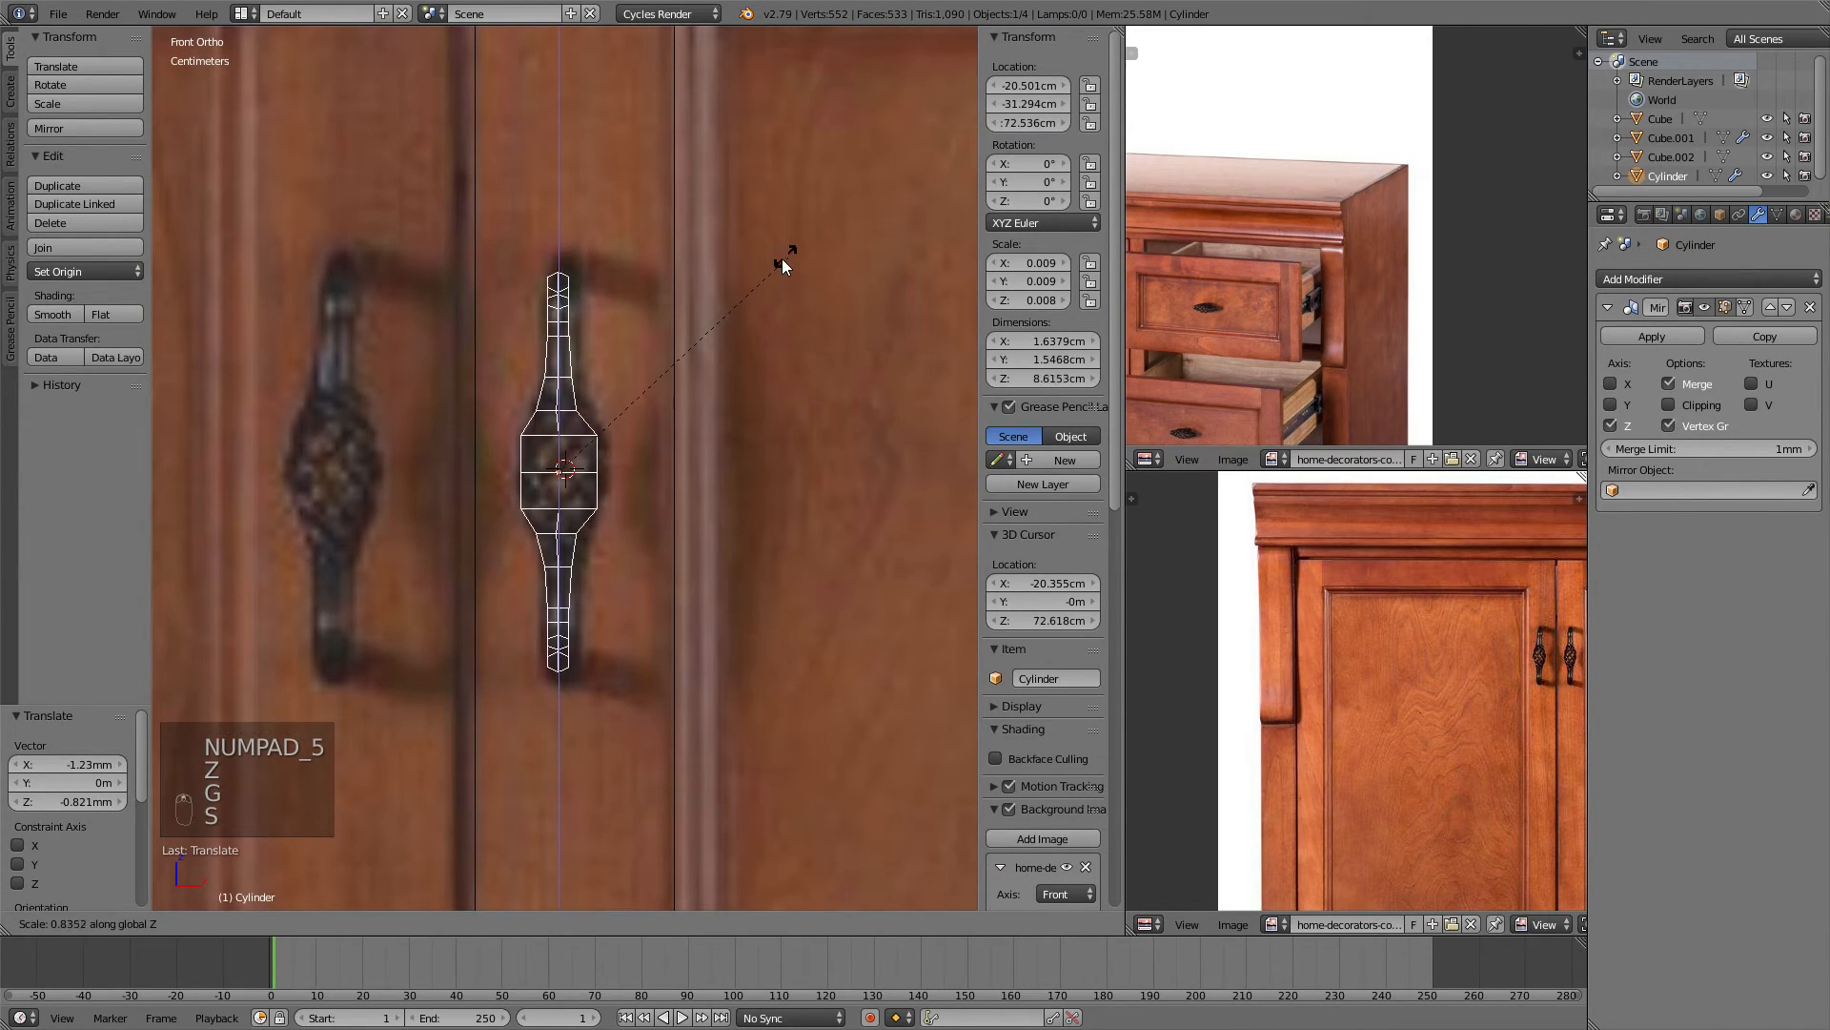
click(803, 249)
key(g)
click(820, 252)
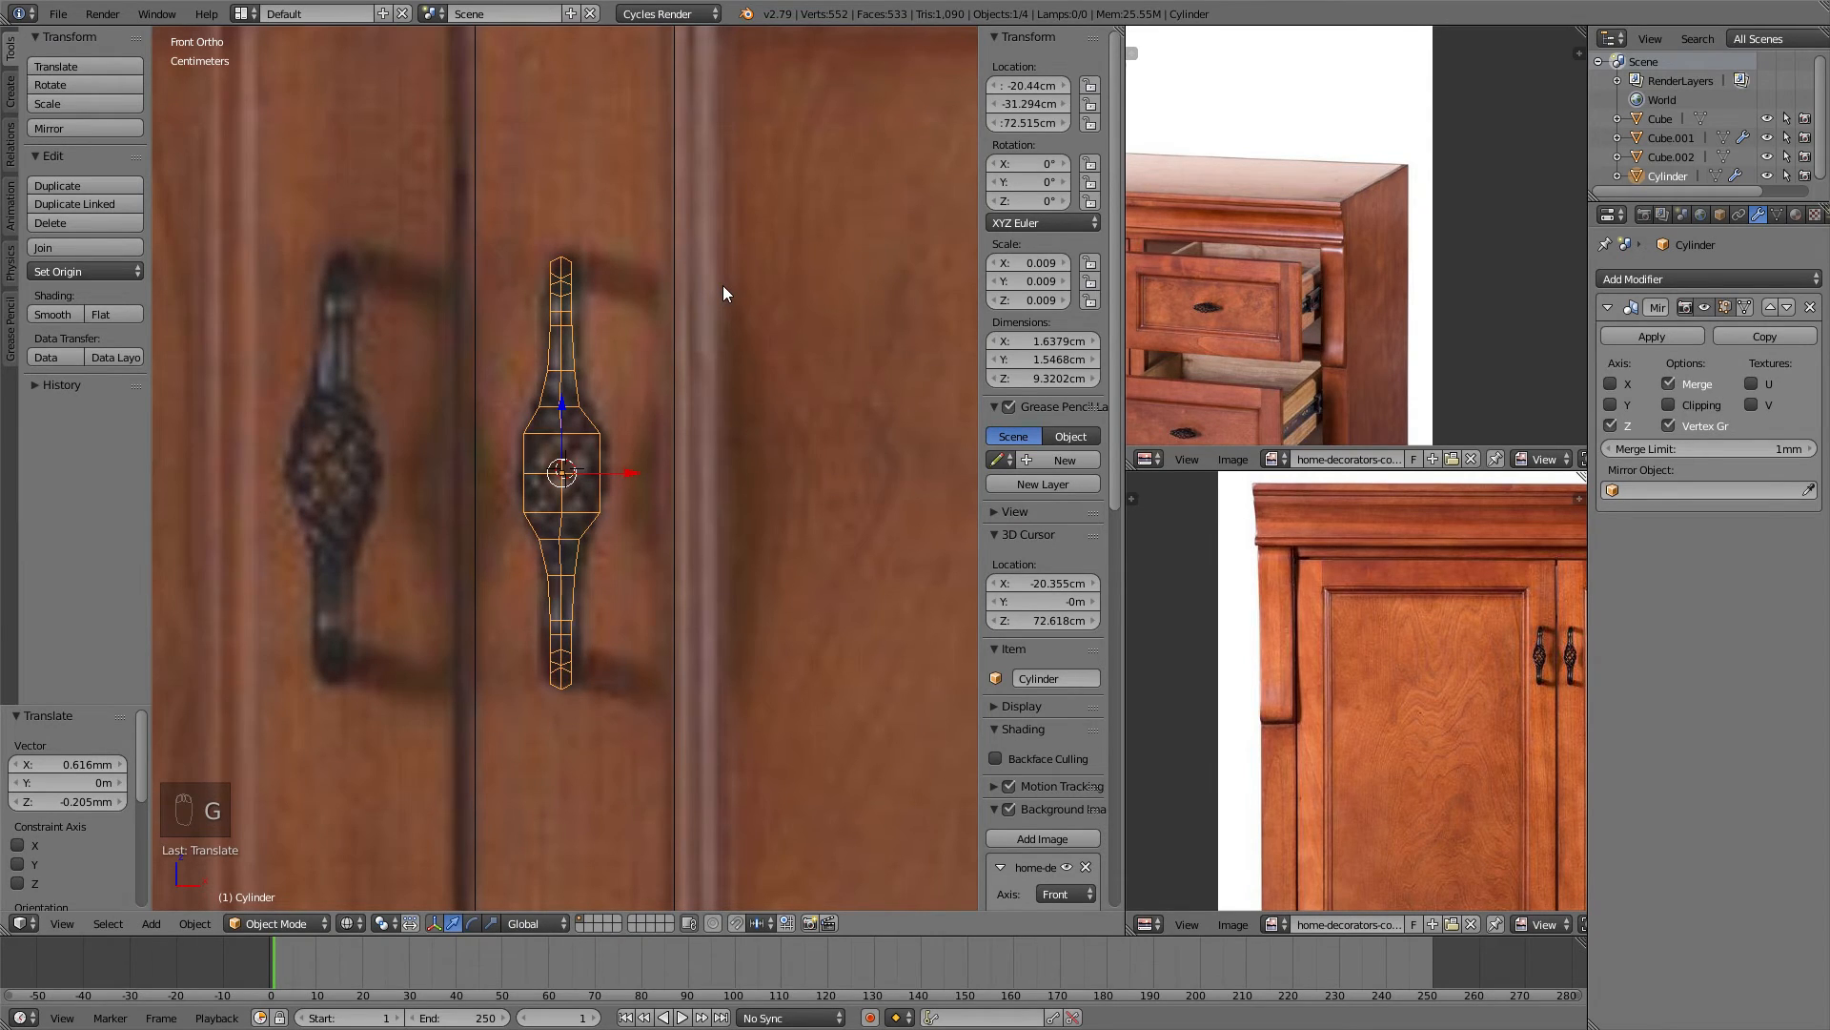
In right side view, move the handle's upper end face toward the door until the handle is about 1.70 cm deep.
key(KP_3)
key(KP_1)
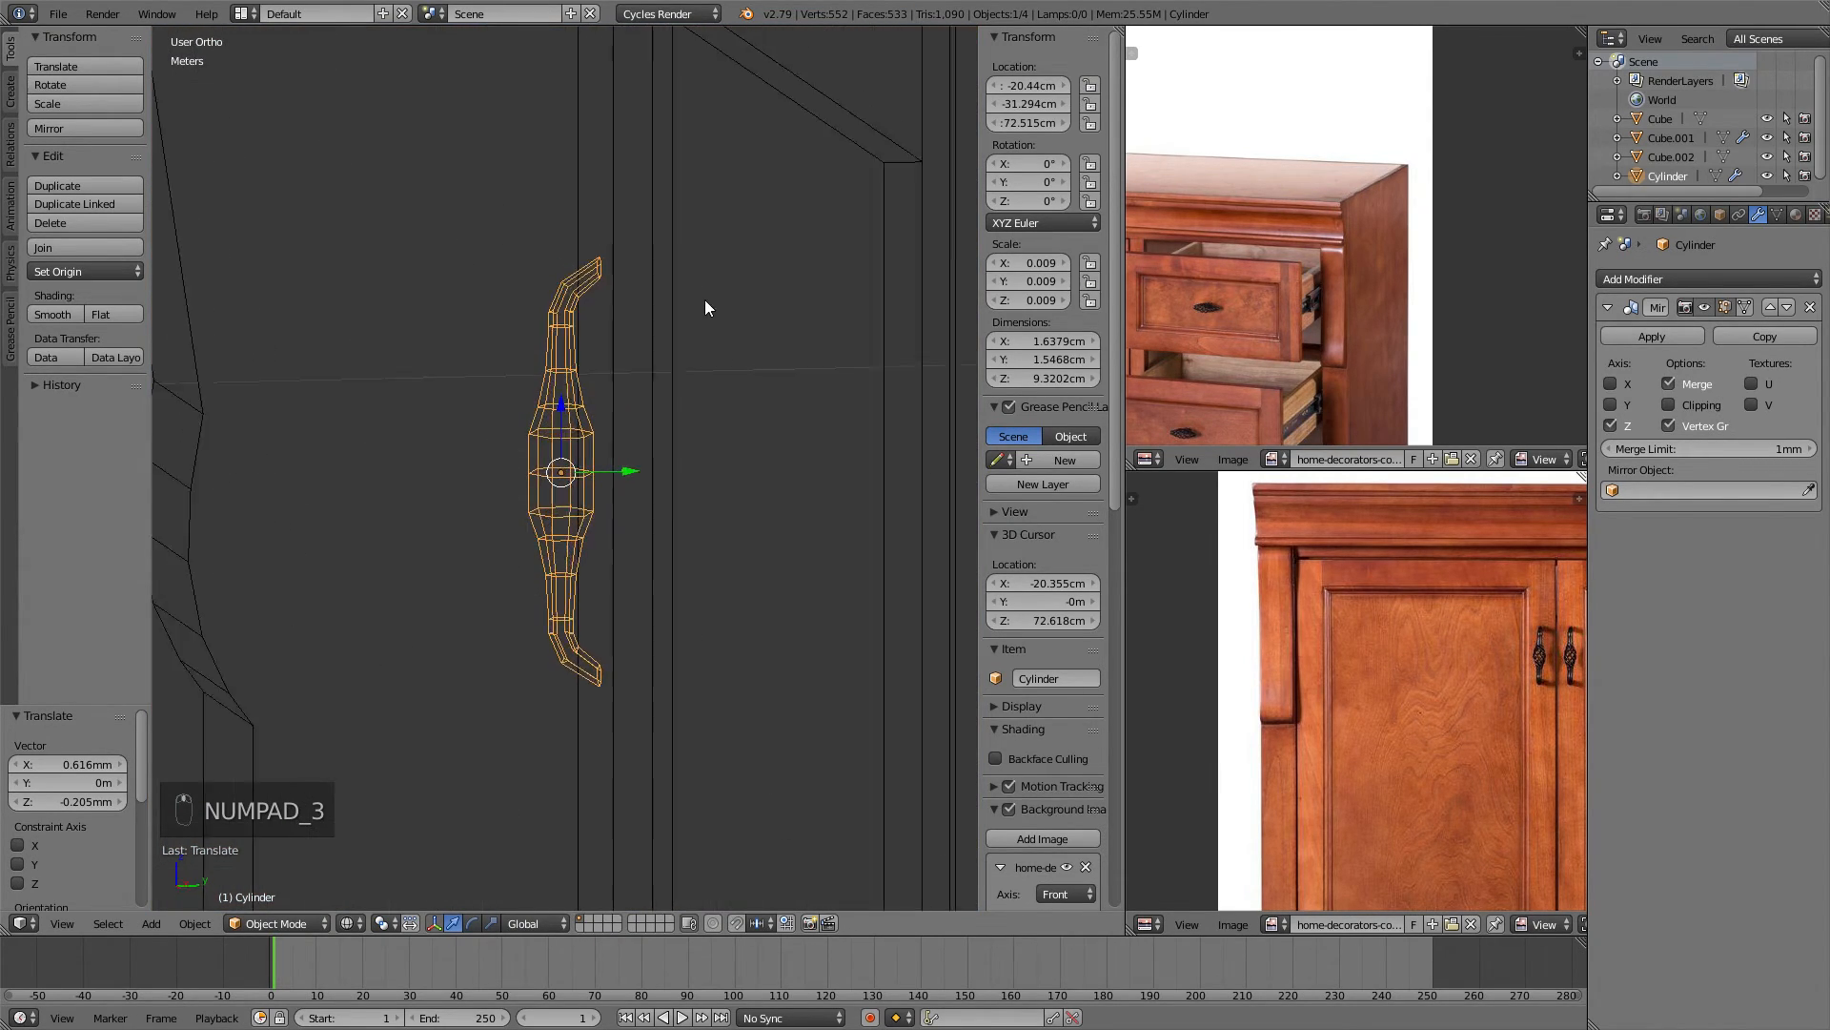
key(KP_3)
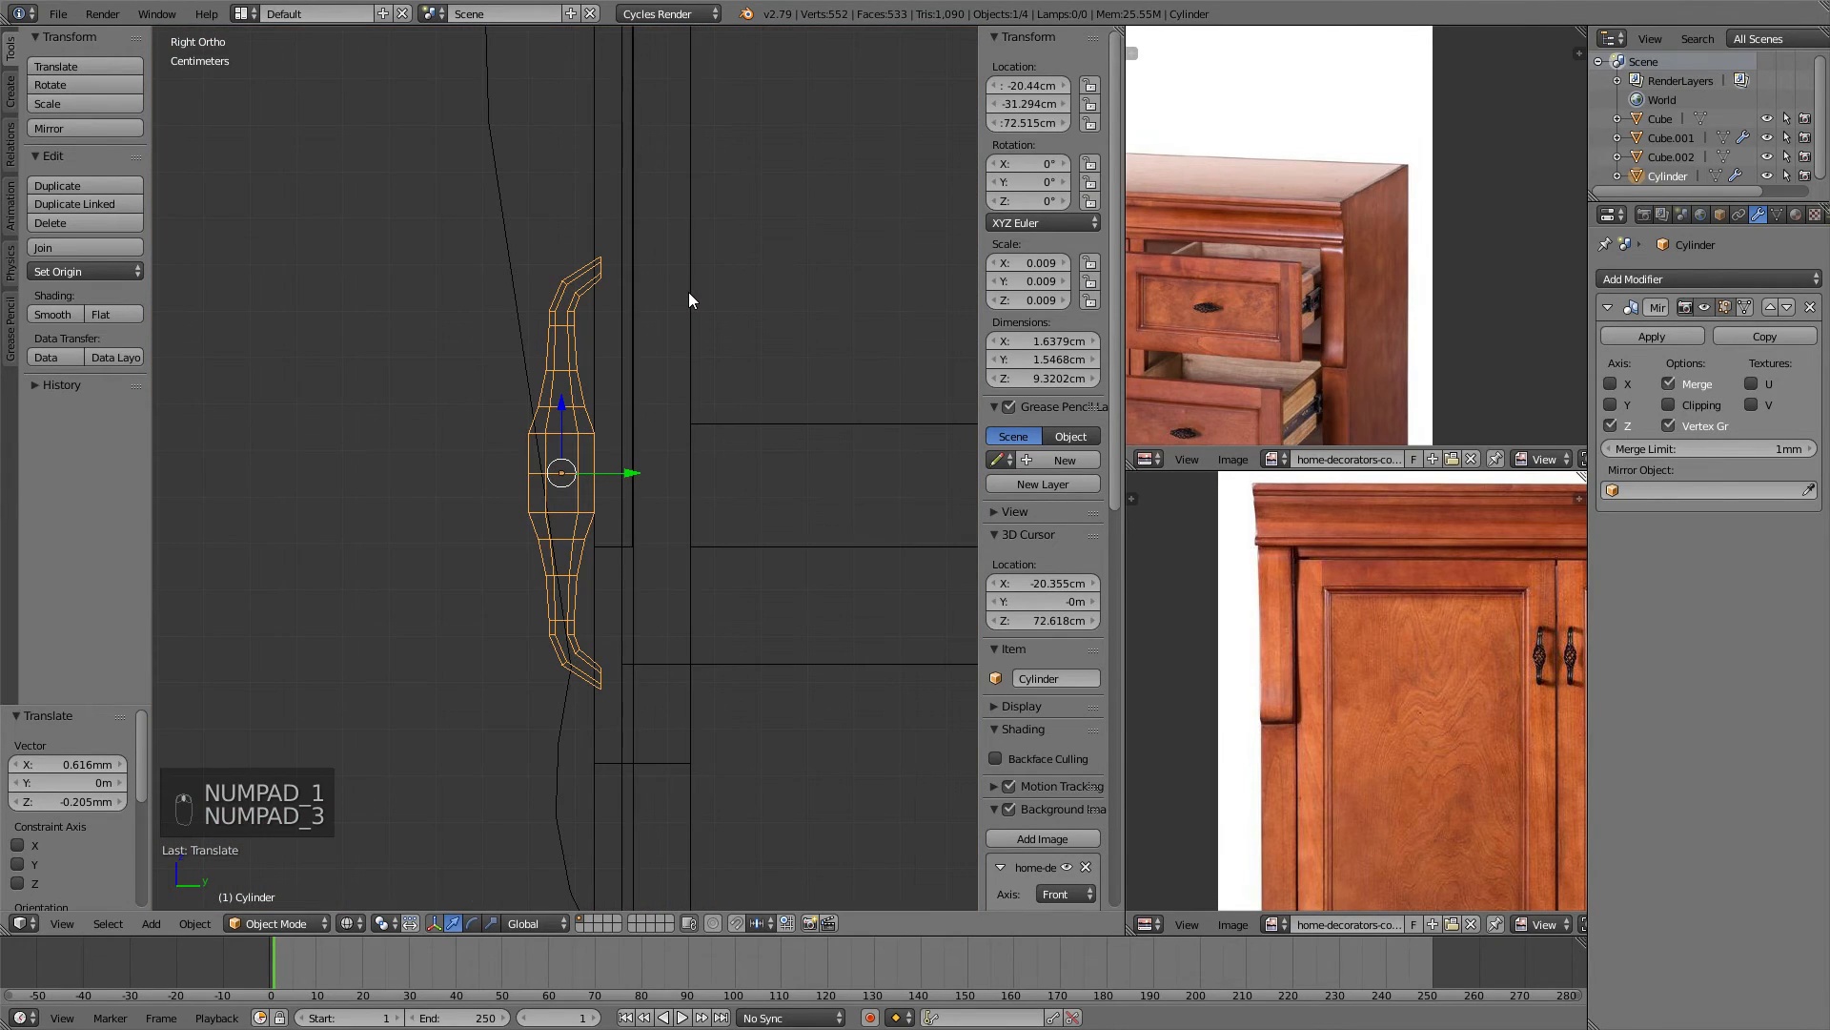
key(z)
key(z)
key(Tab)
scroll(706, 331, down, 1)
right_click(593, 180)
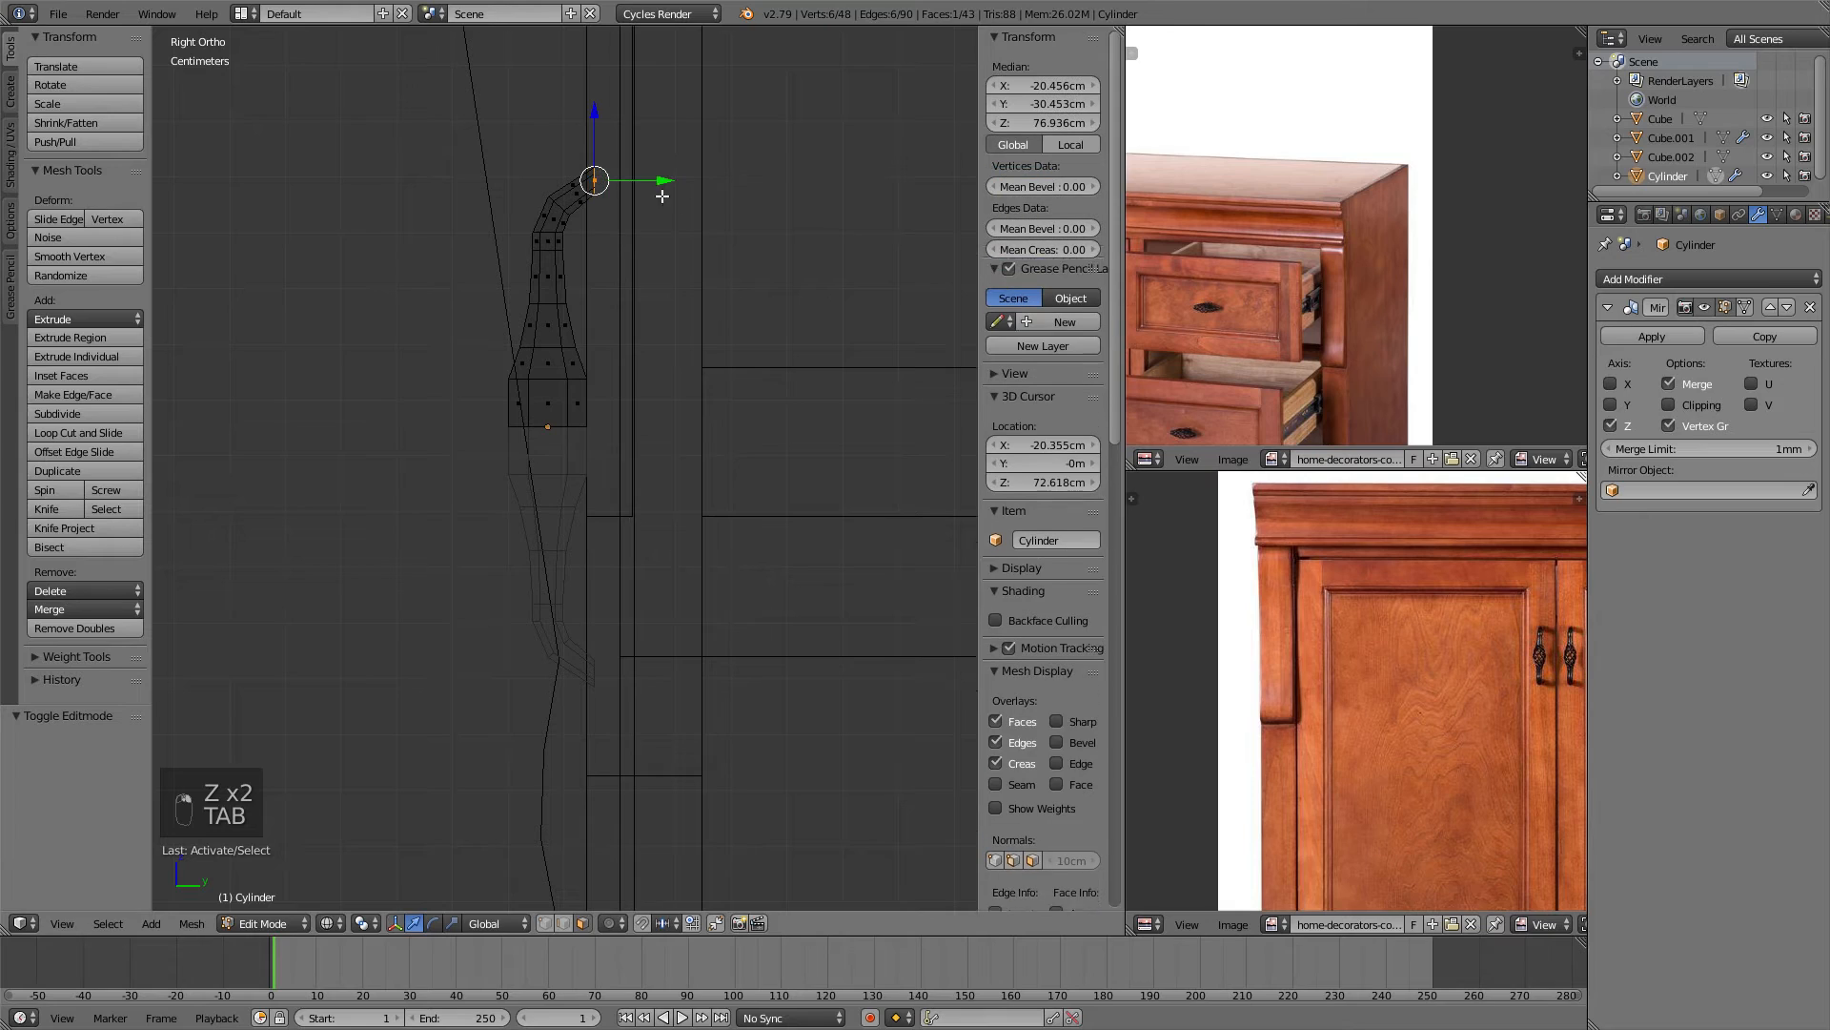
key(g)
key(Tab)
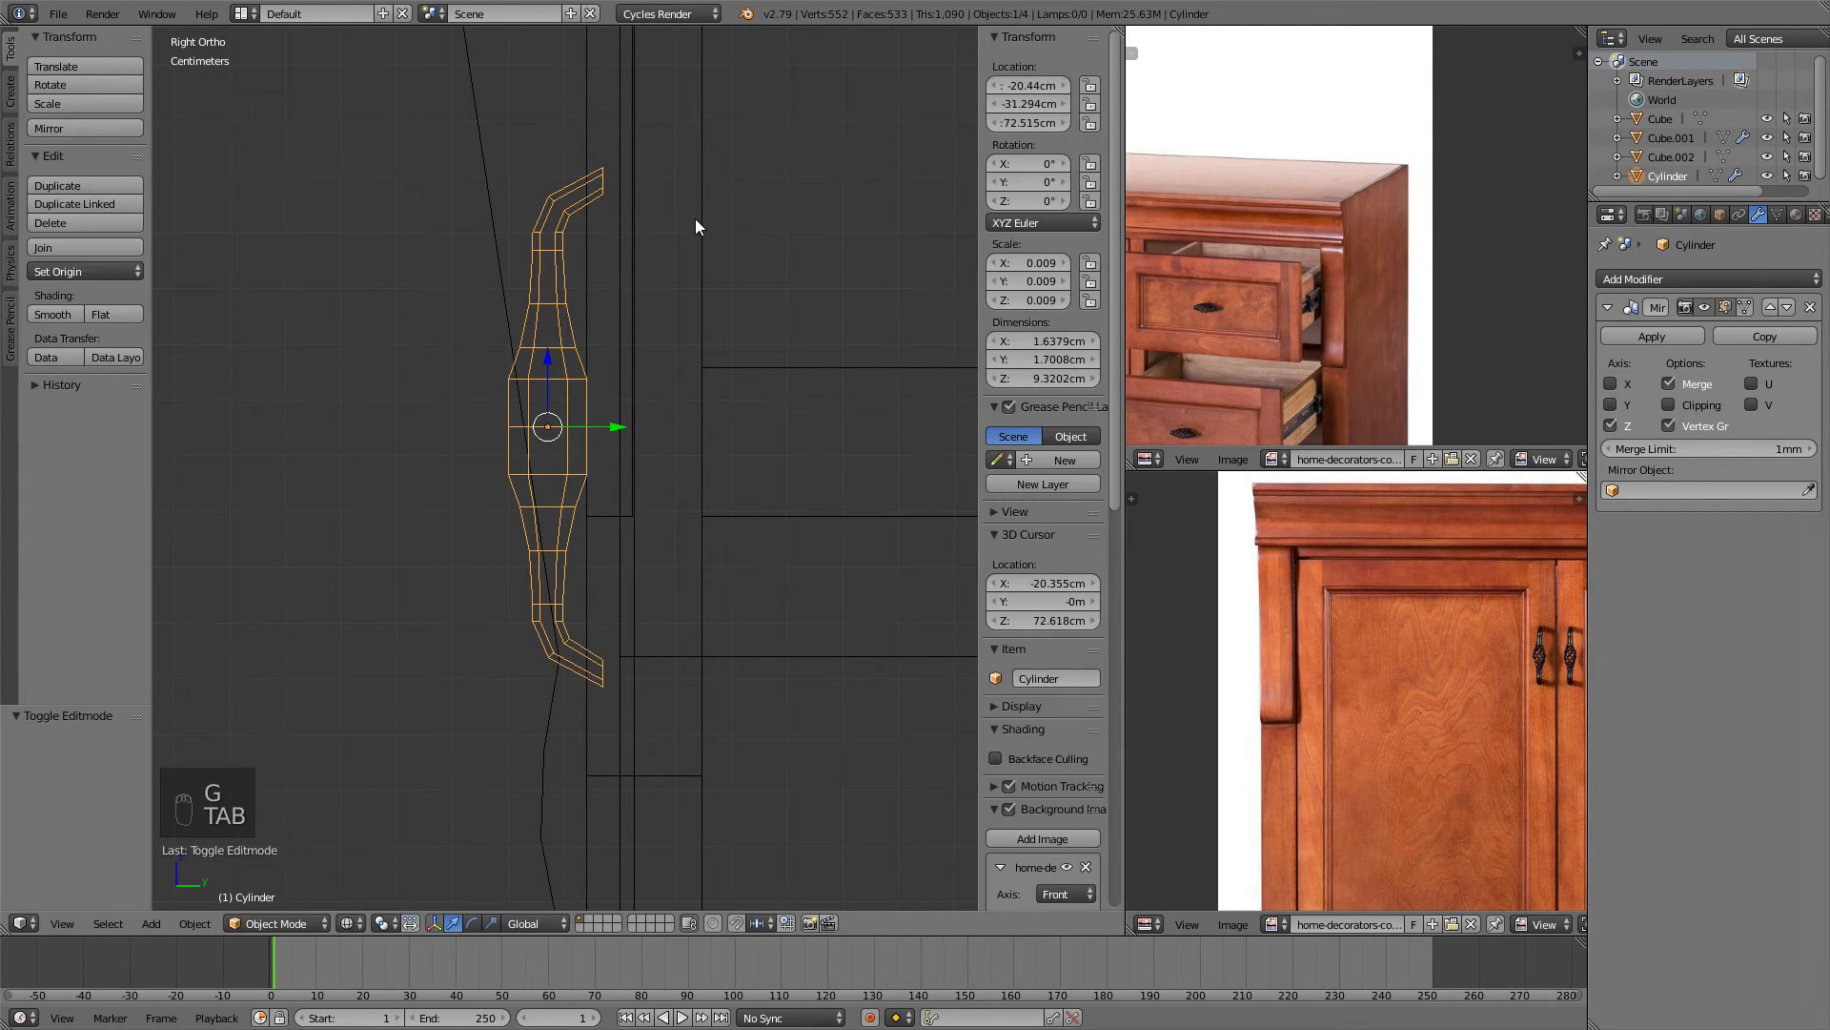
Adjust the handle's end face again and extrude it toward the door, making the handle about 2.04 cm deep.
key(Tab)
key(g)
click(631, 213)
key(e)
key(Tab)
middle_drag(649, 214, 785, 311)
key(z)
In top wireframe view, move the handle about -6 mm along Y so its end meets the door front.
key(KP_7)
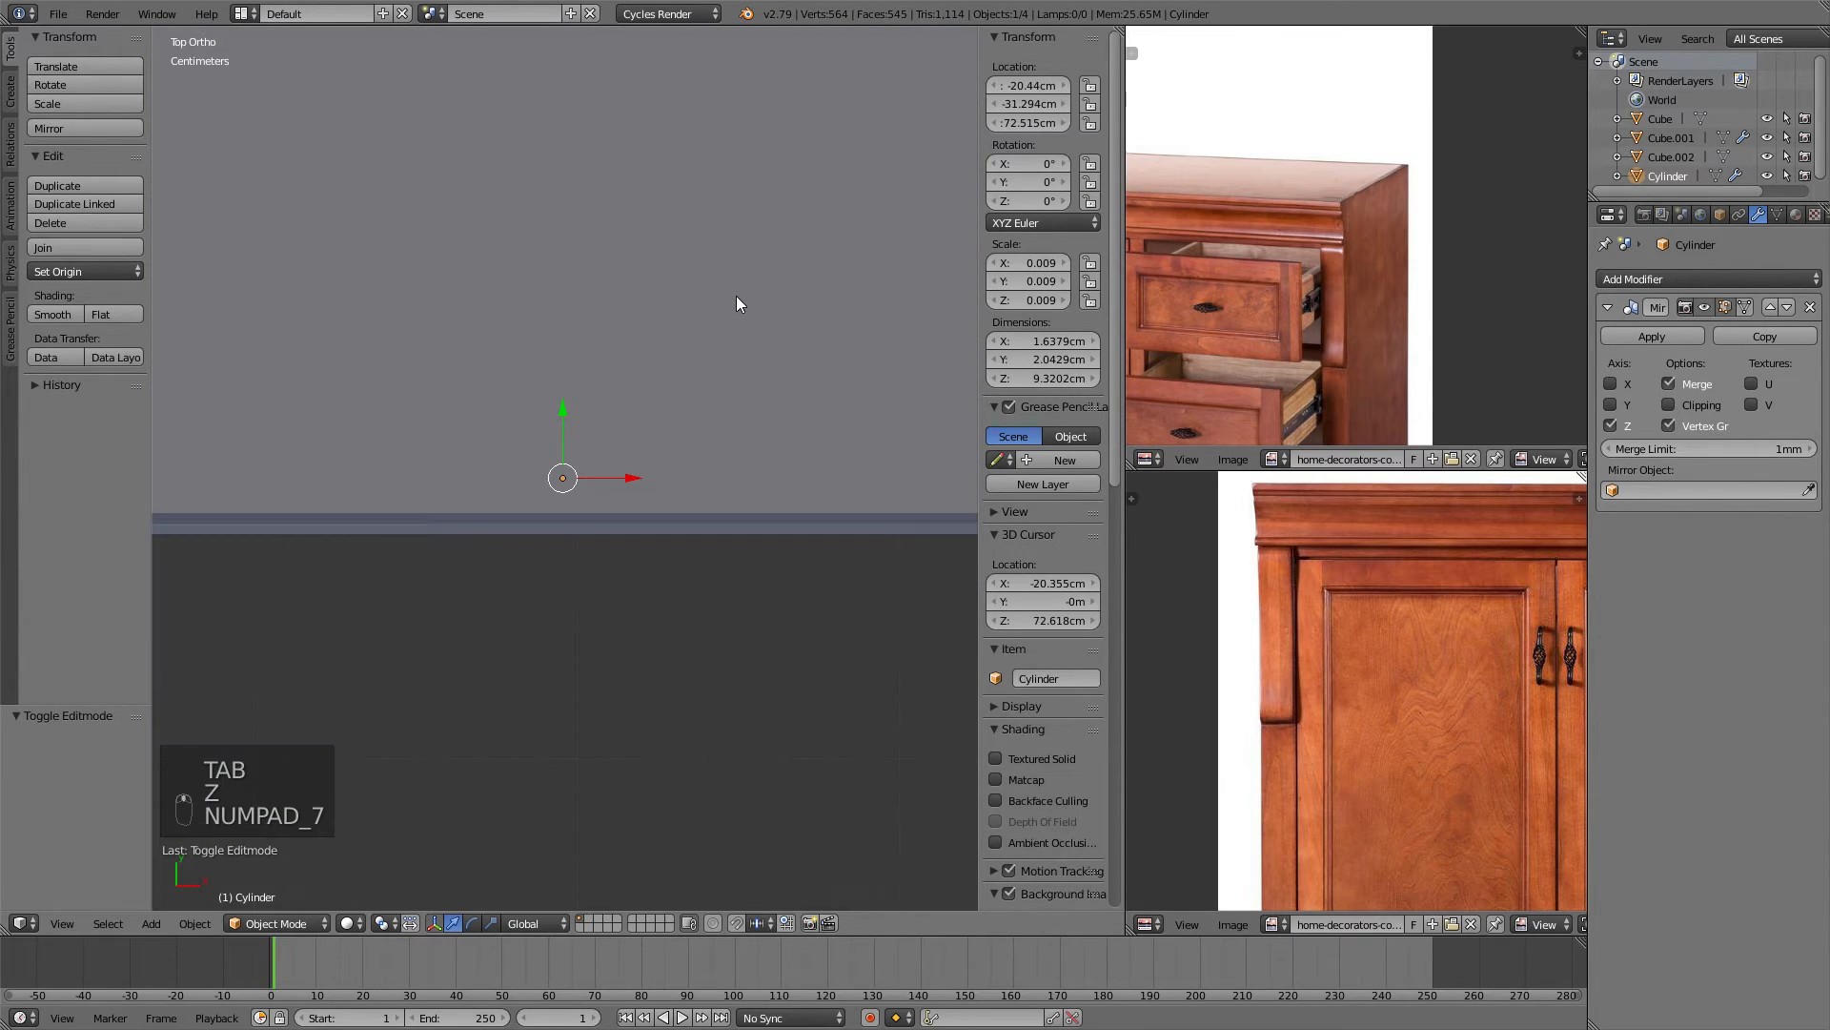
key(z)
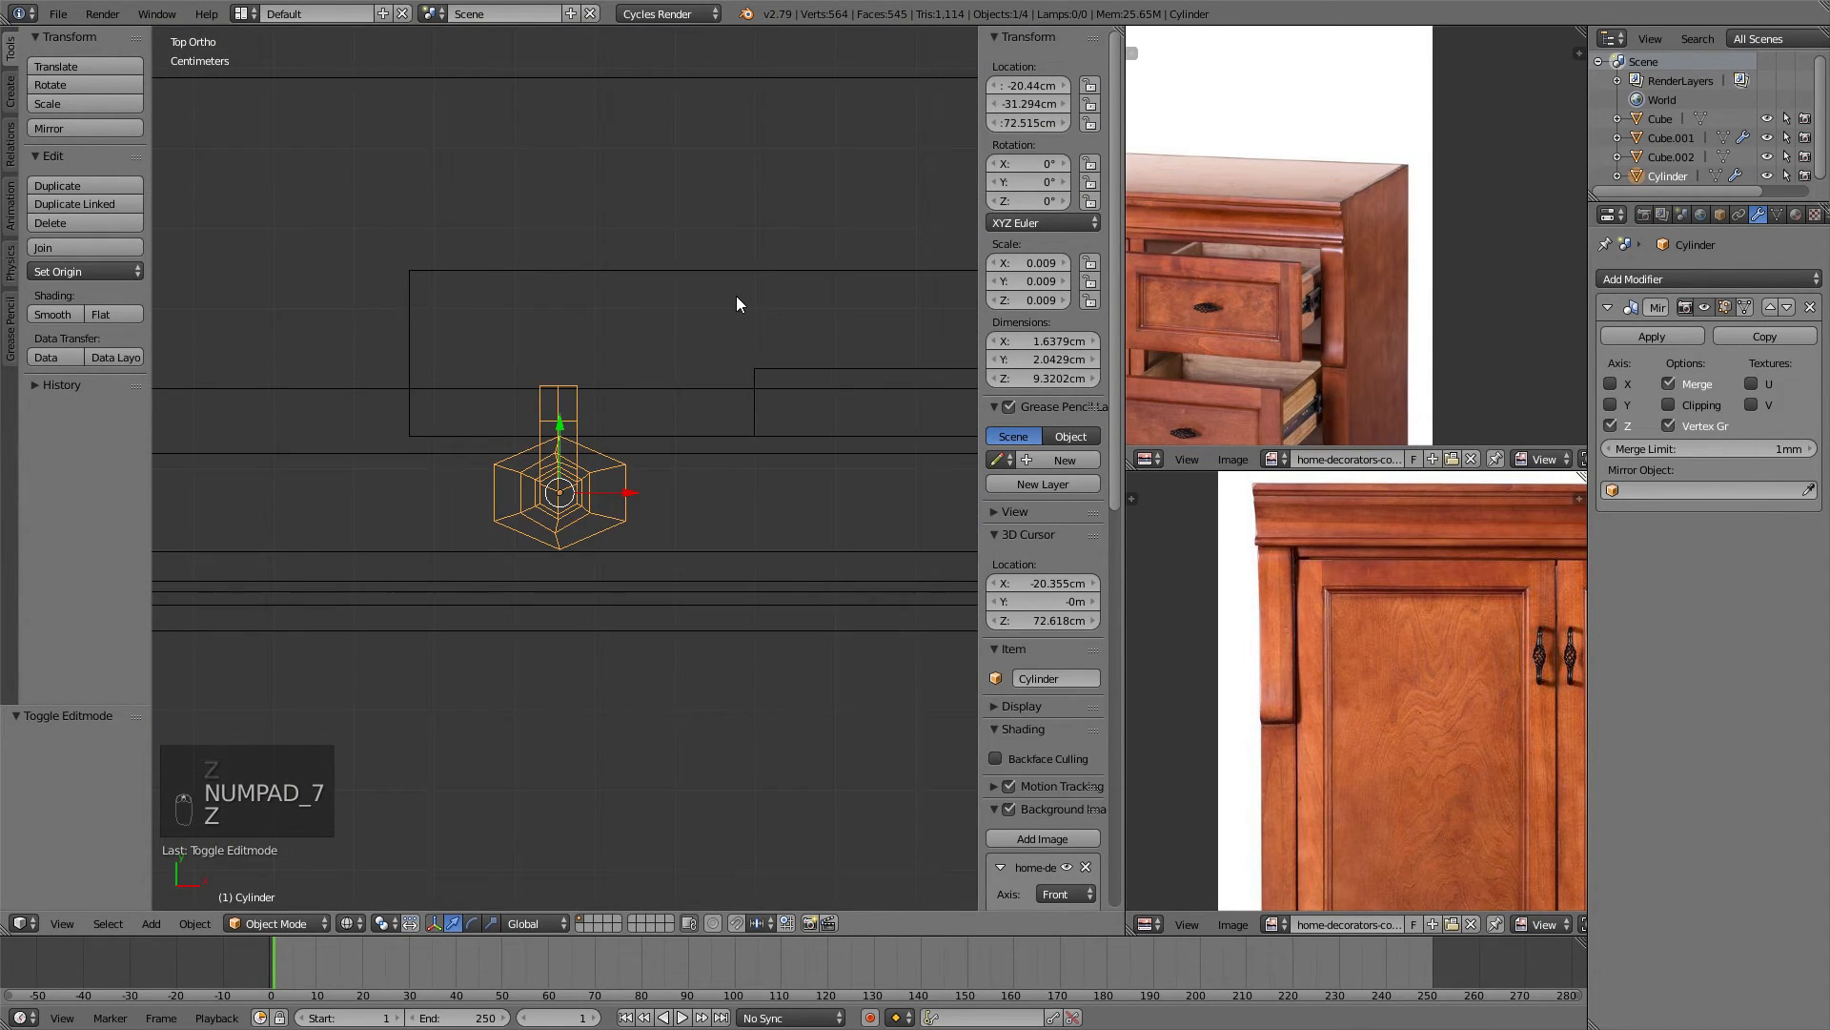
key(g)
middle_click(744, 334)
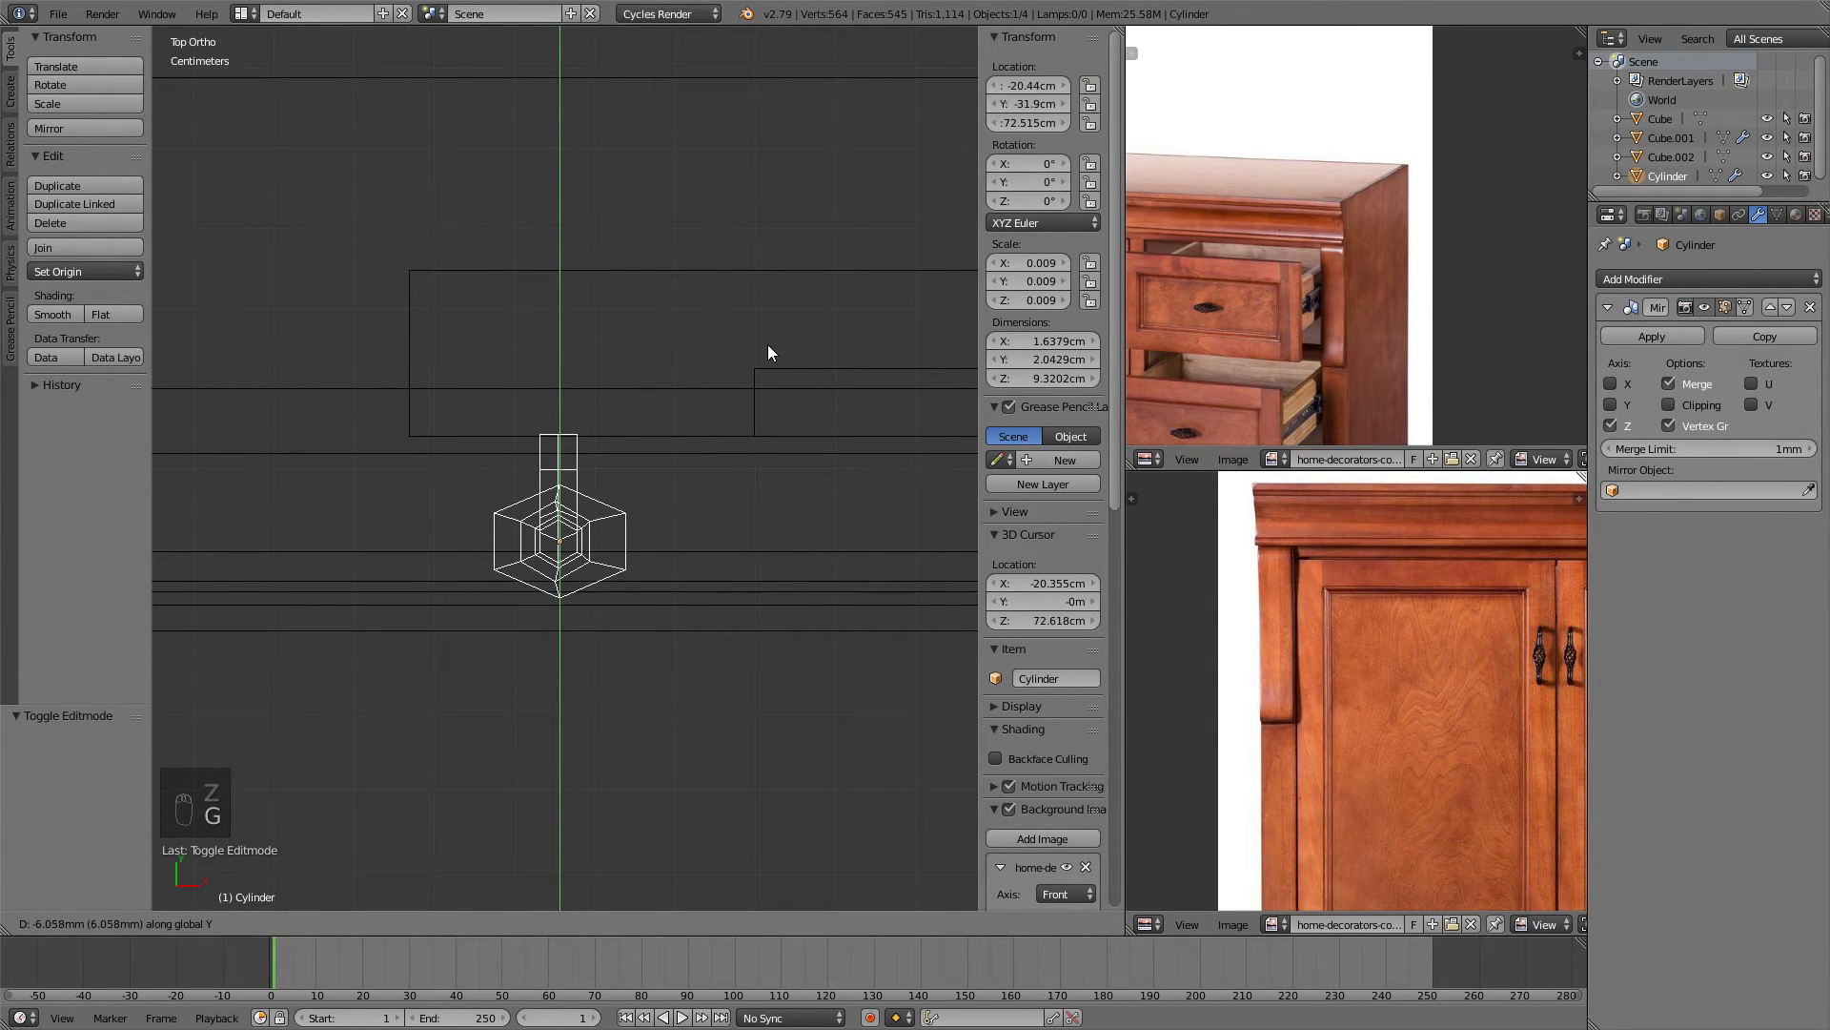
click(767, 345)
Deselect the handle and examine its placement on the cabinet door in shaded view from several angles.
scroll(713, 362, down, 5)
middle_drag(675, 447, 586, 248)
key(z)
scroll(753, 328, down, 4)
key(a)
scroll(585, 249, up, 3)
scroll(696, 282, down, 3)
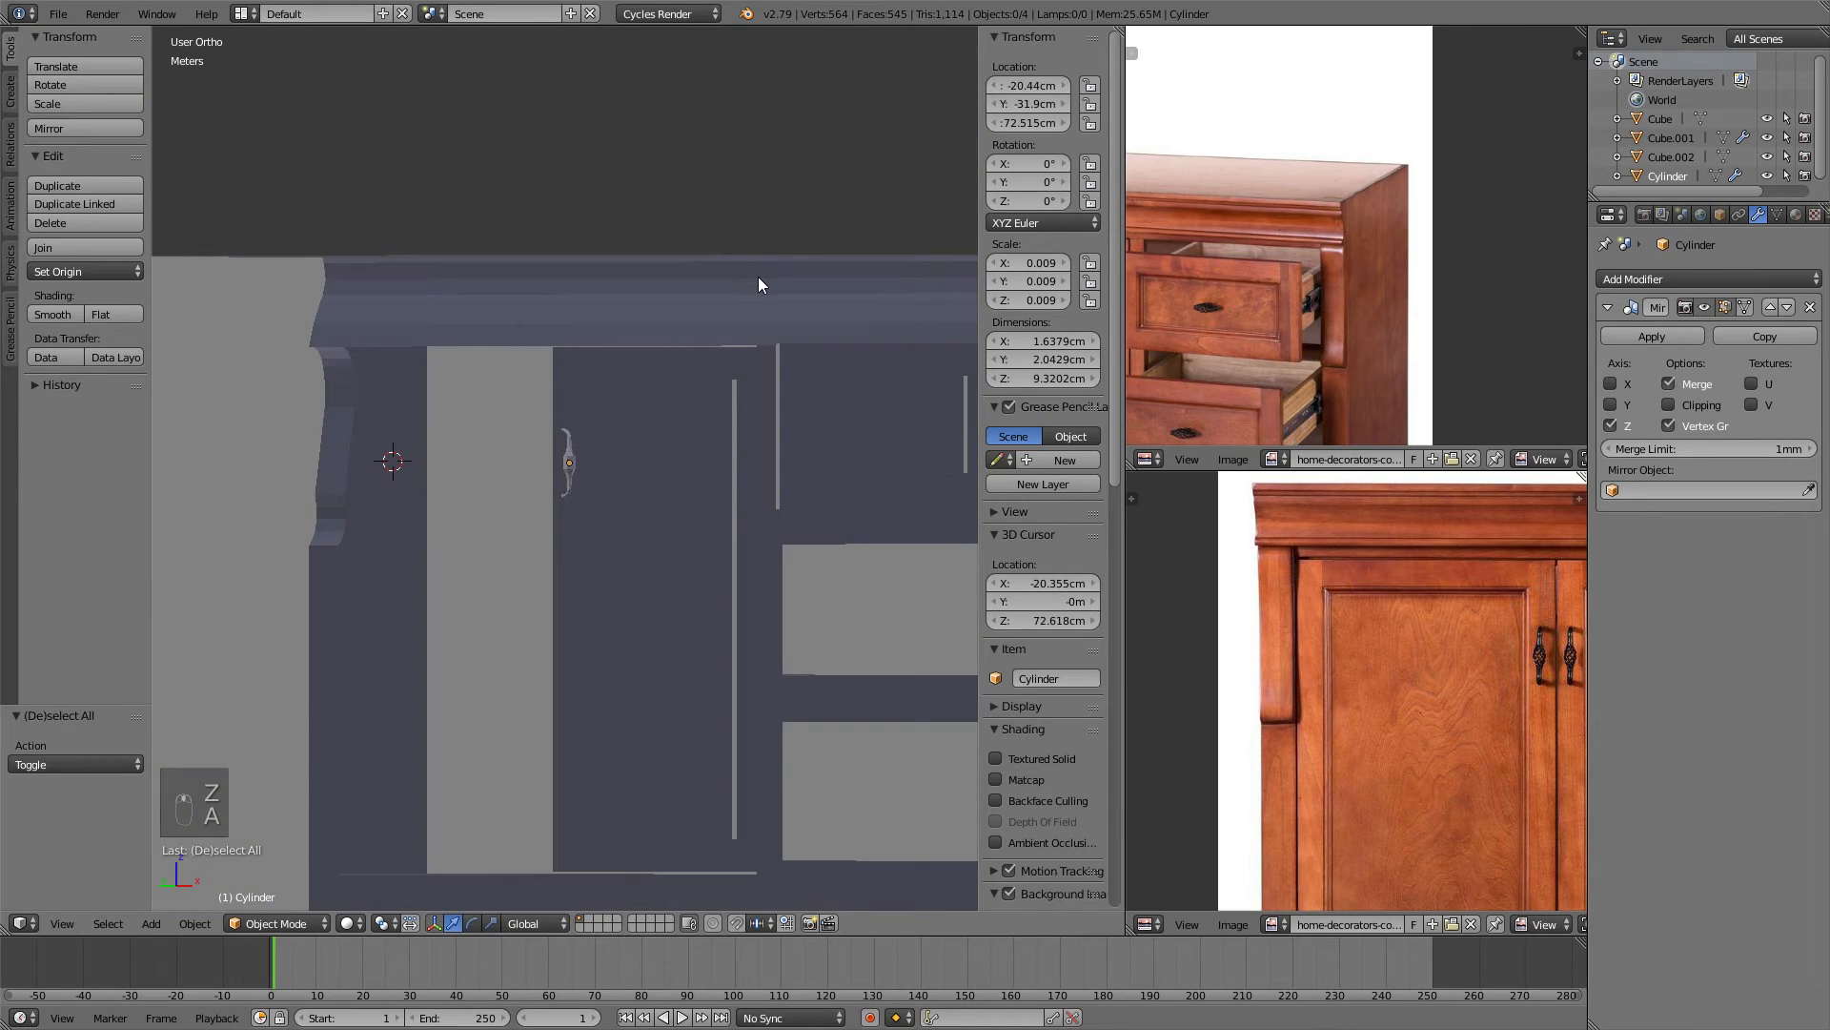
key(KP_5)
scroll(731, 282, up, 3)
scroll(681, 324, down, 3)
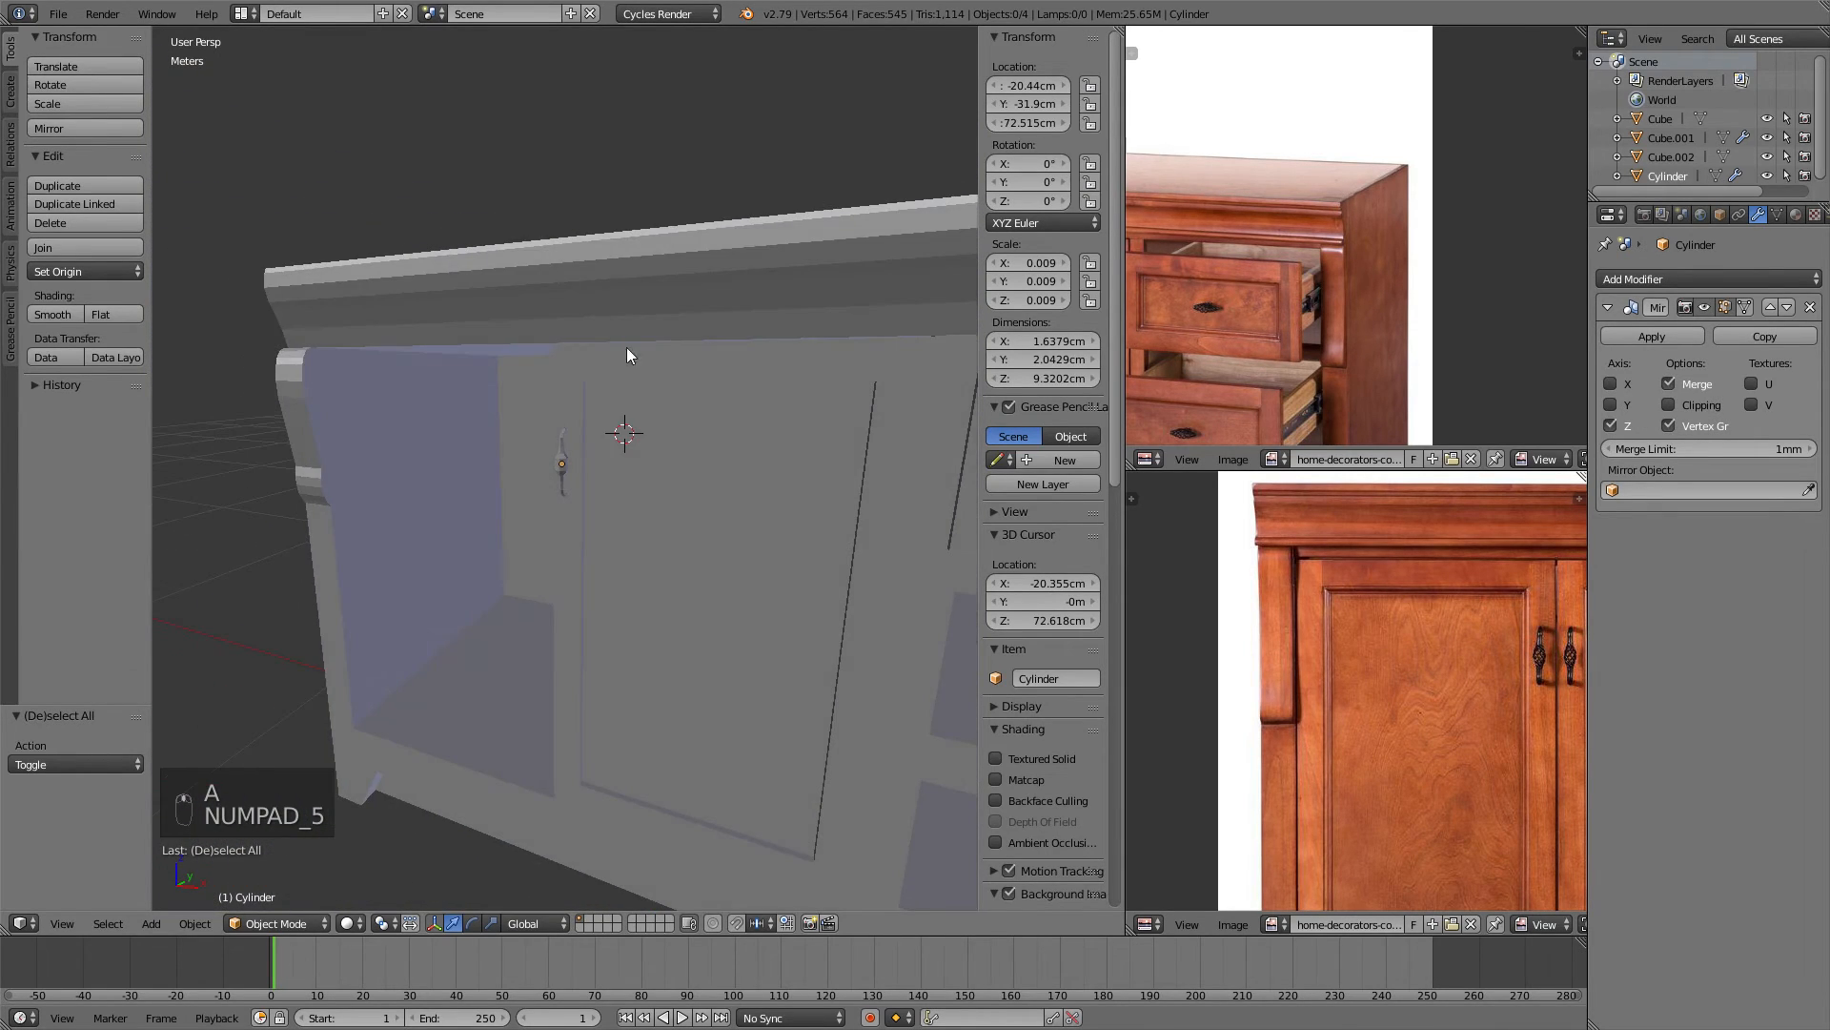
scroll(621, 352, up, 3)
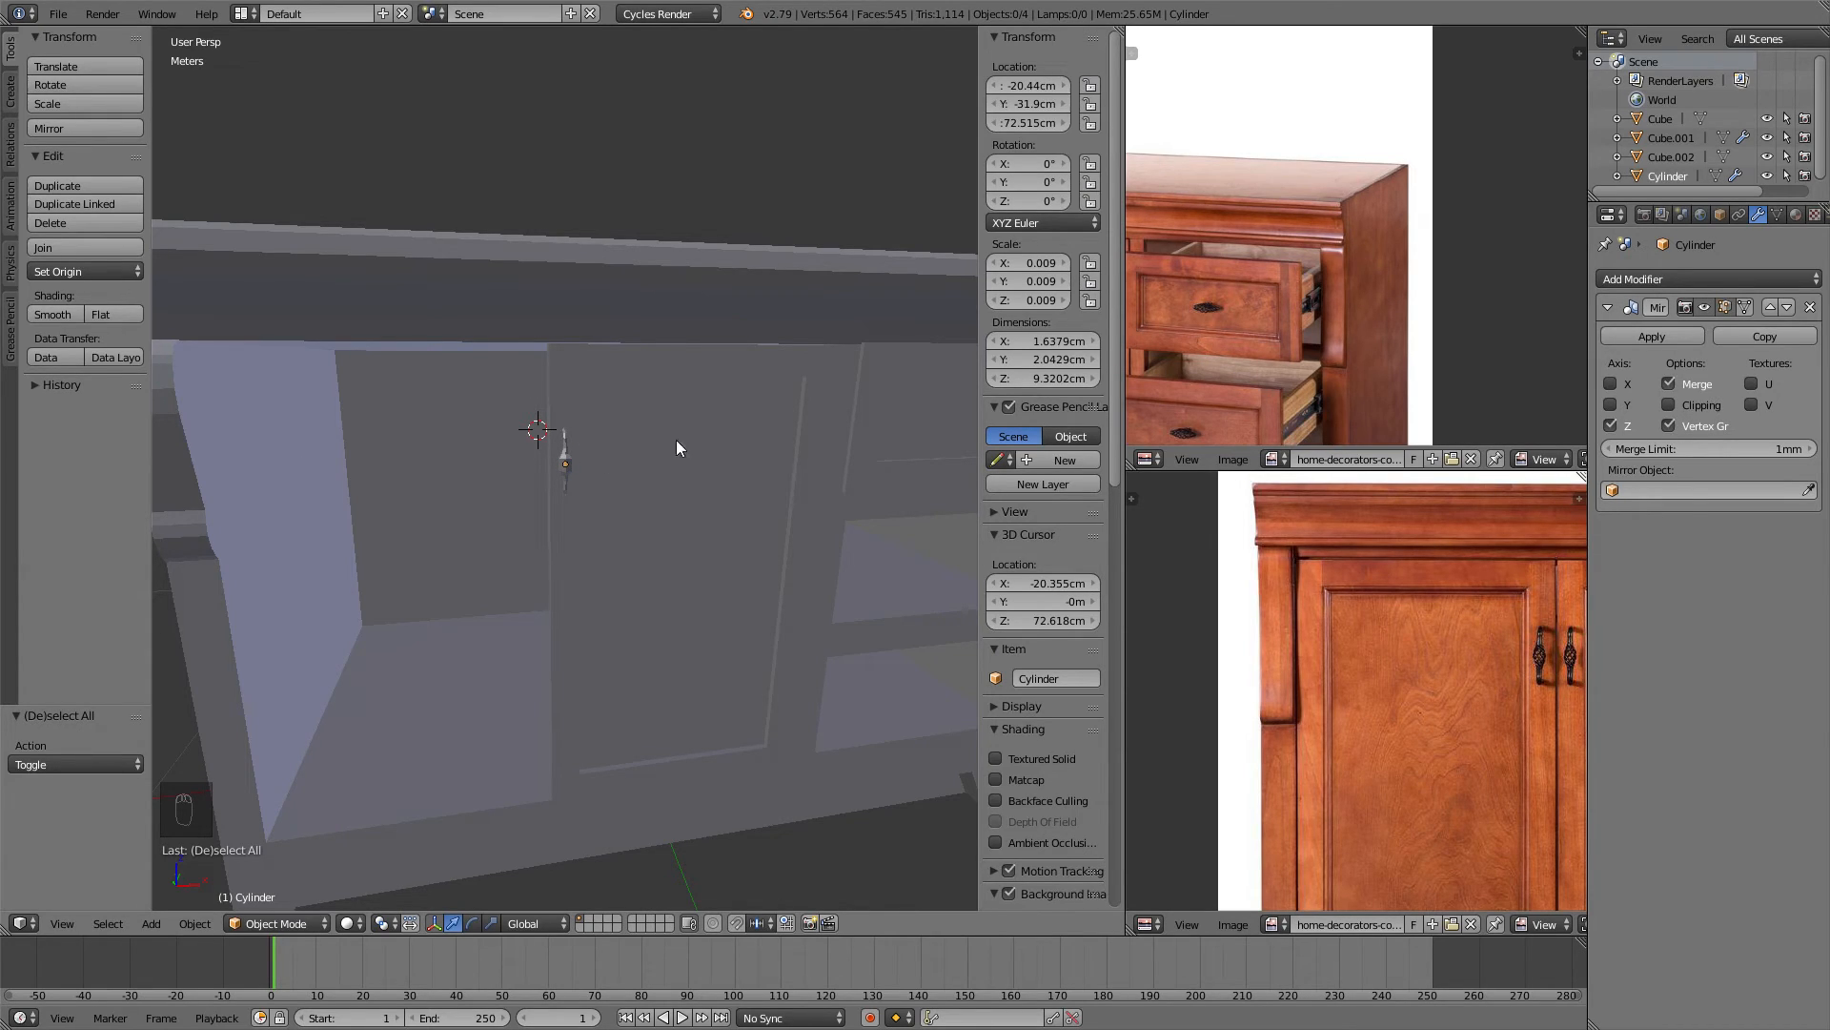
scroll(686, 386, down, 2)
scroll(584, 380, down, 2)
In front wireframe view, place the 3D cursor at the centre of the top drawer's pull in the reference image.
key(KP_1)
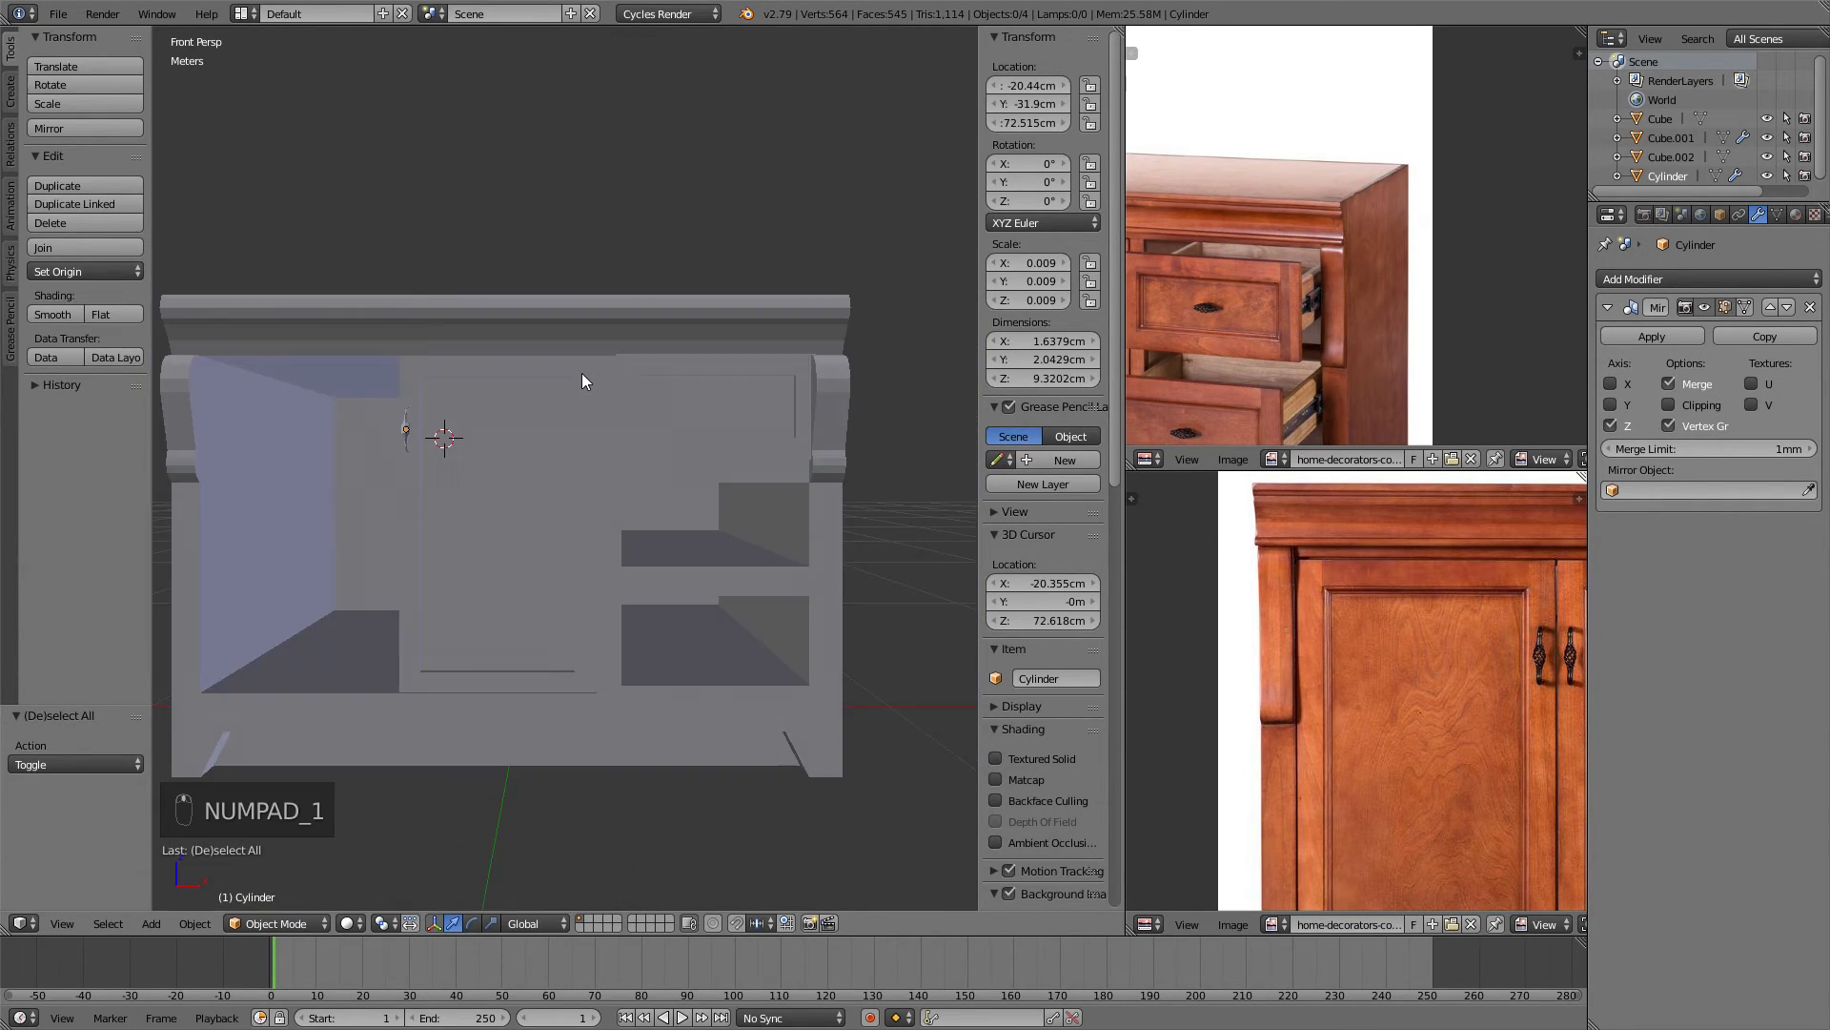
key(KP_5)
scroll(525, 374, down, 2)
key(z)
scroll(553, 314, up, 10)
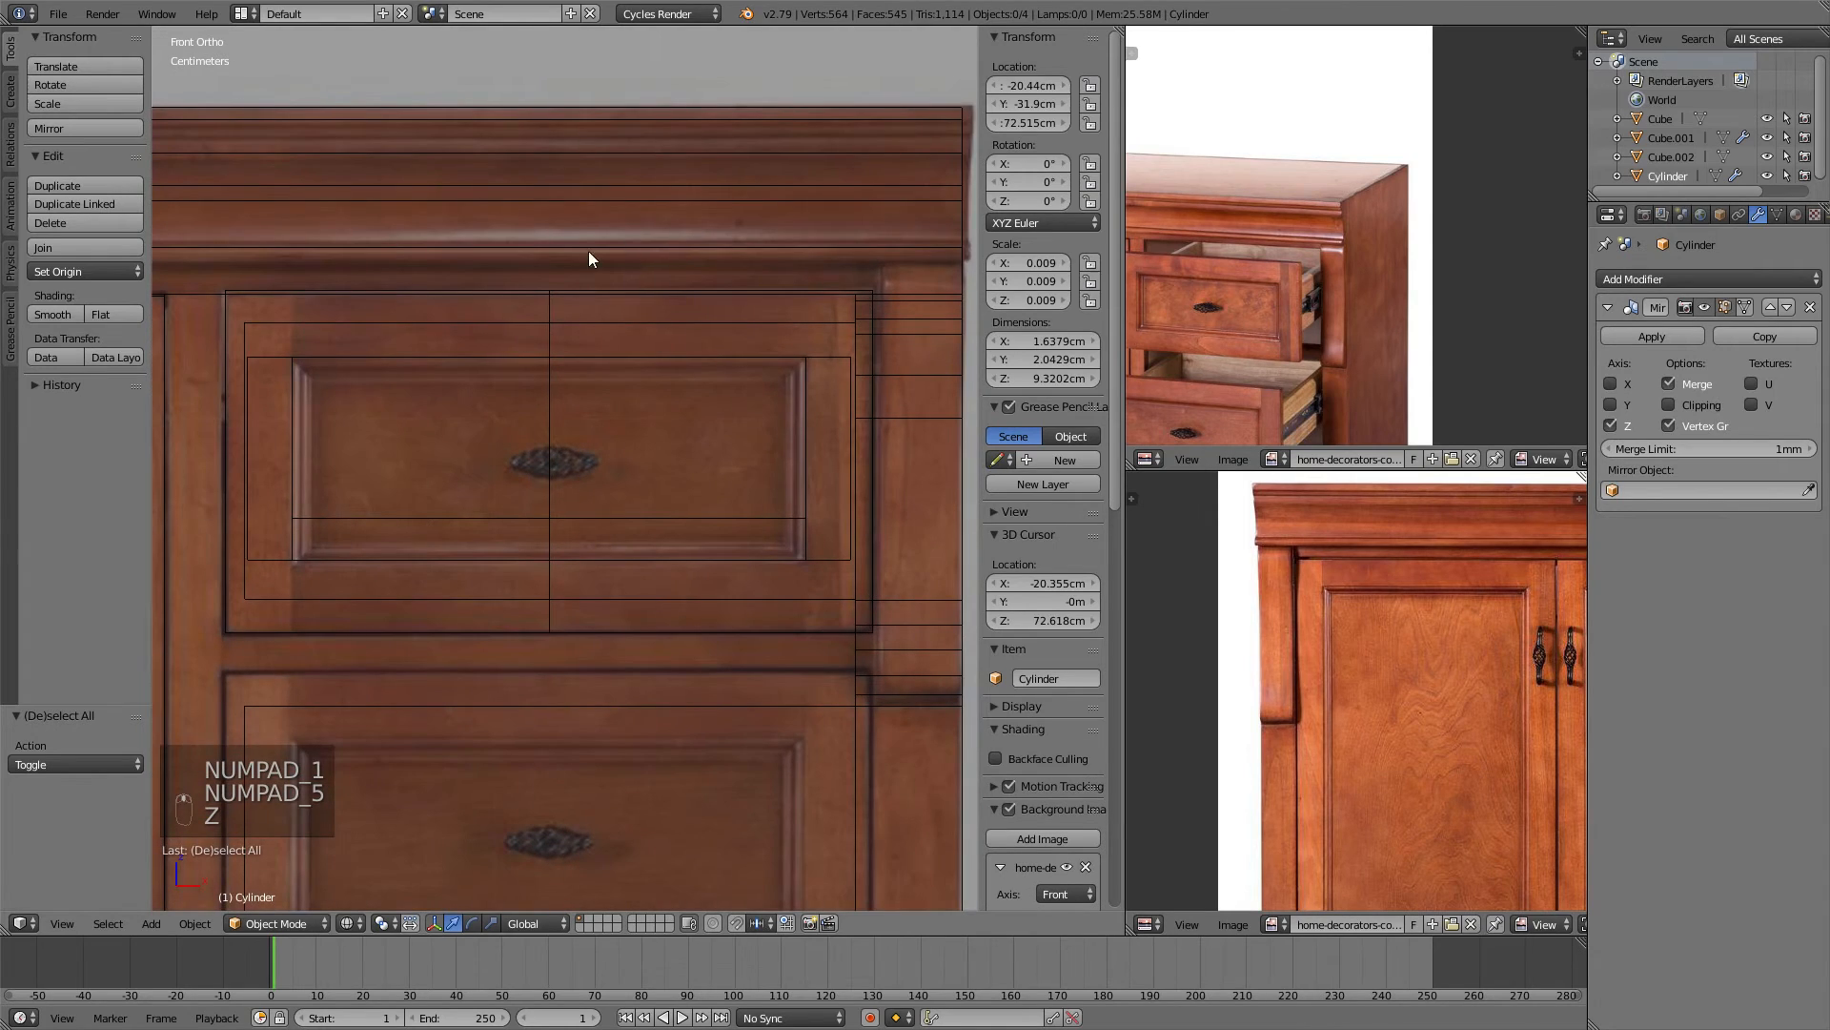
click(563, 466)
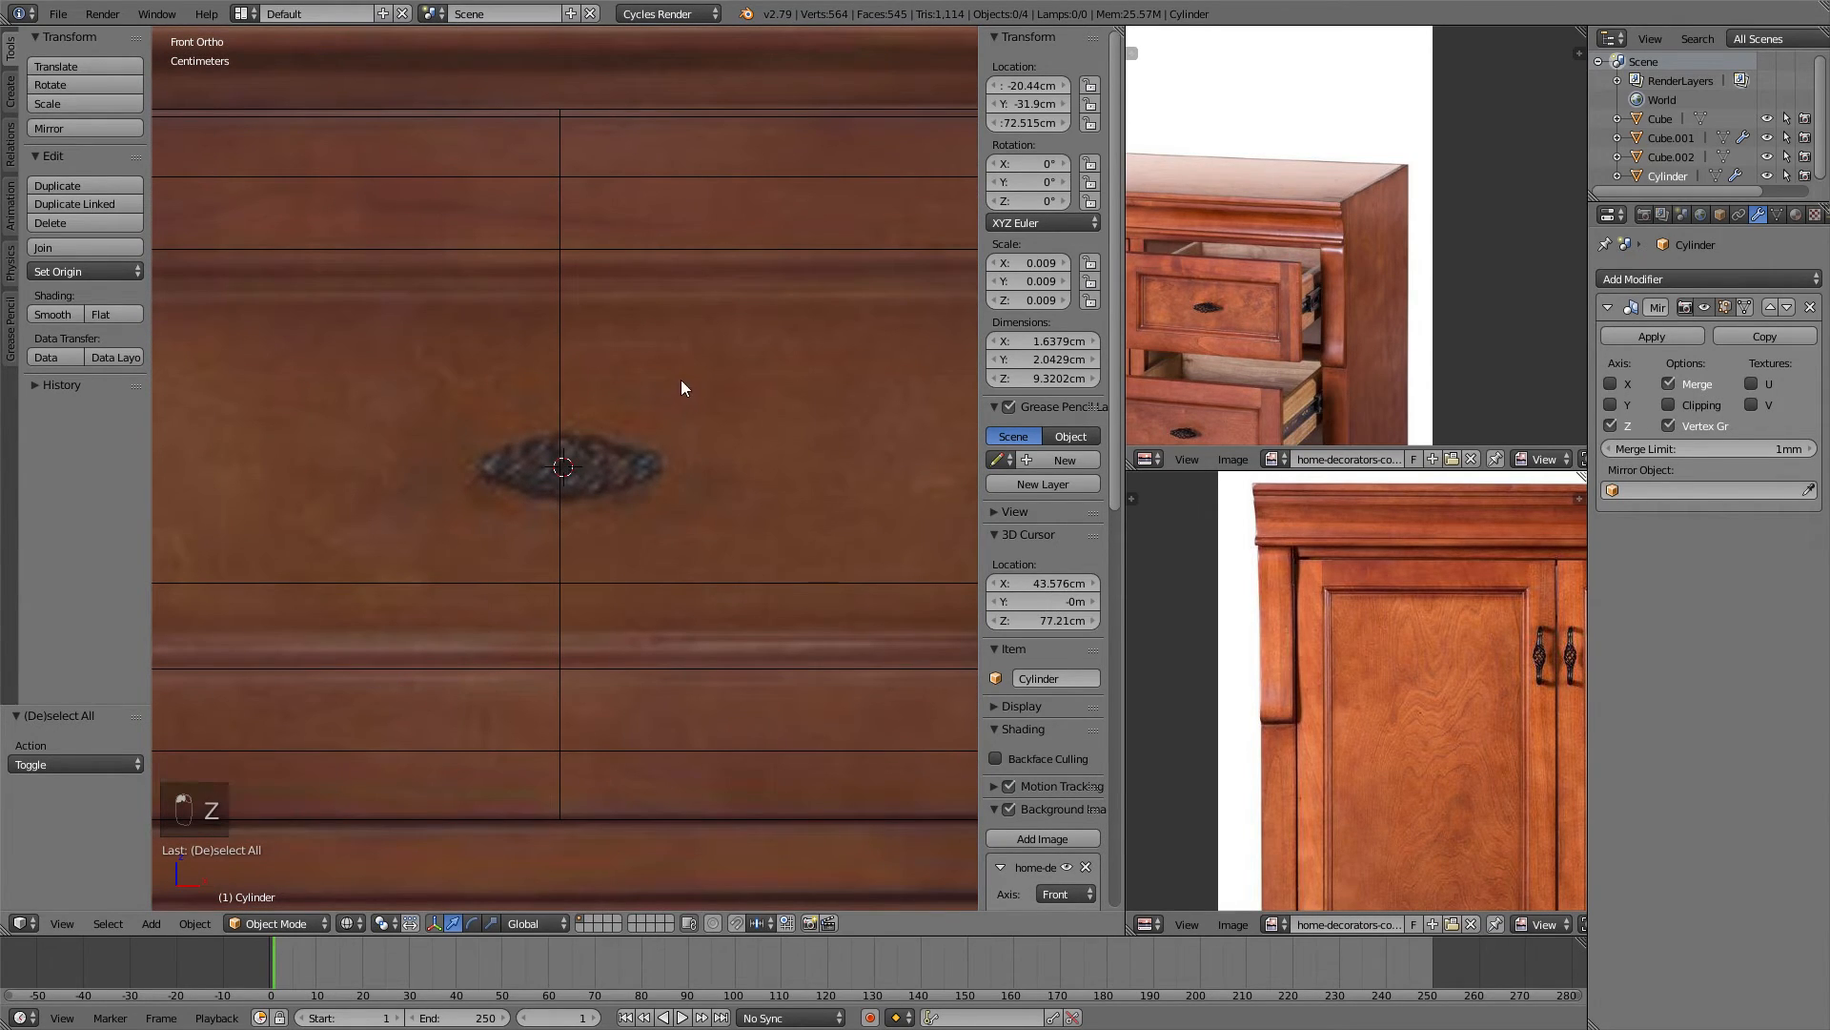
Add a cylinder mesh at the 3D cursor and rotate it 90° about the Y axis.
key(shift+a)
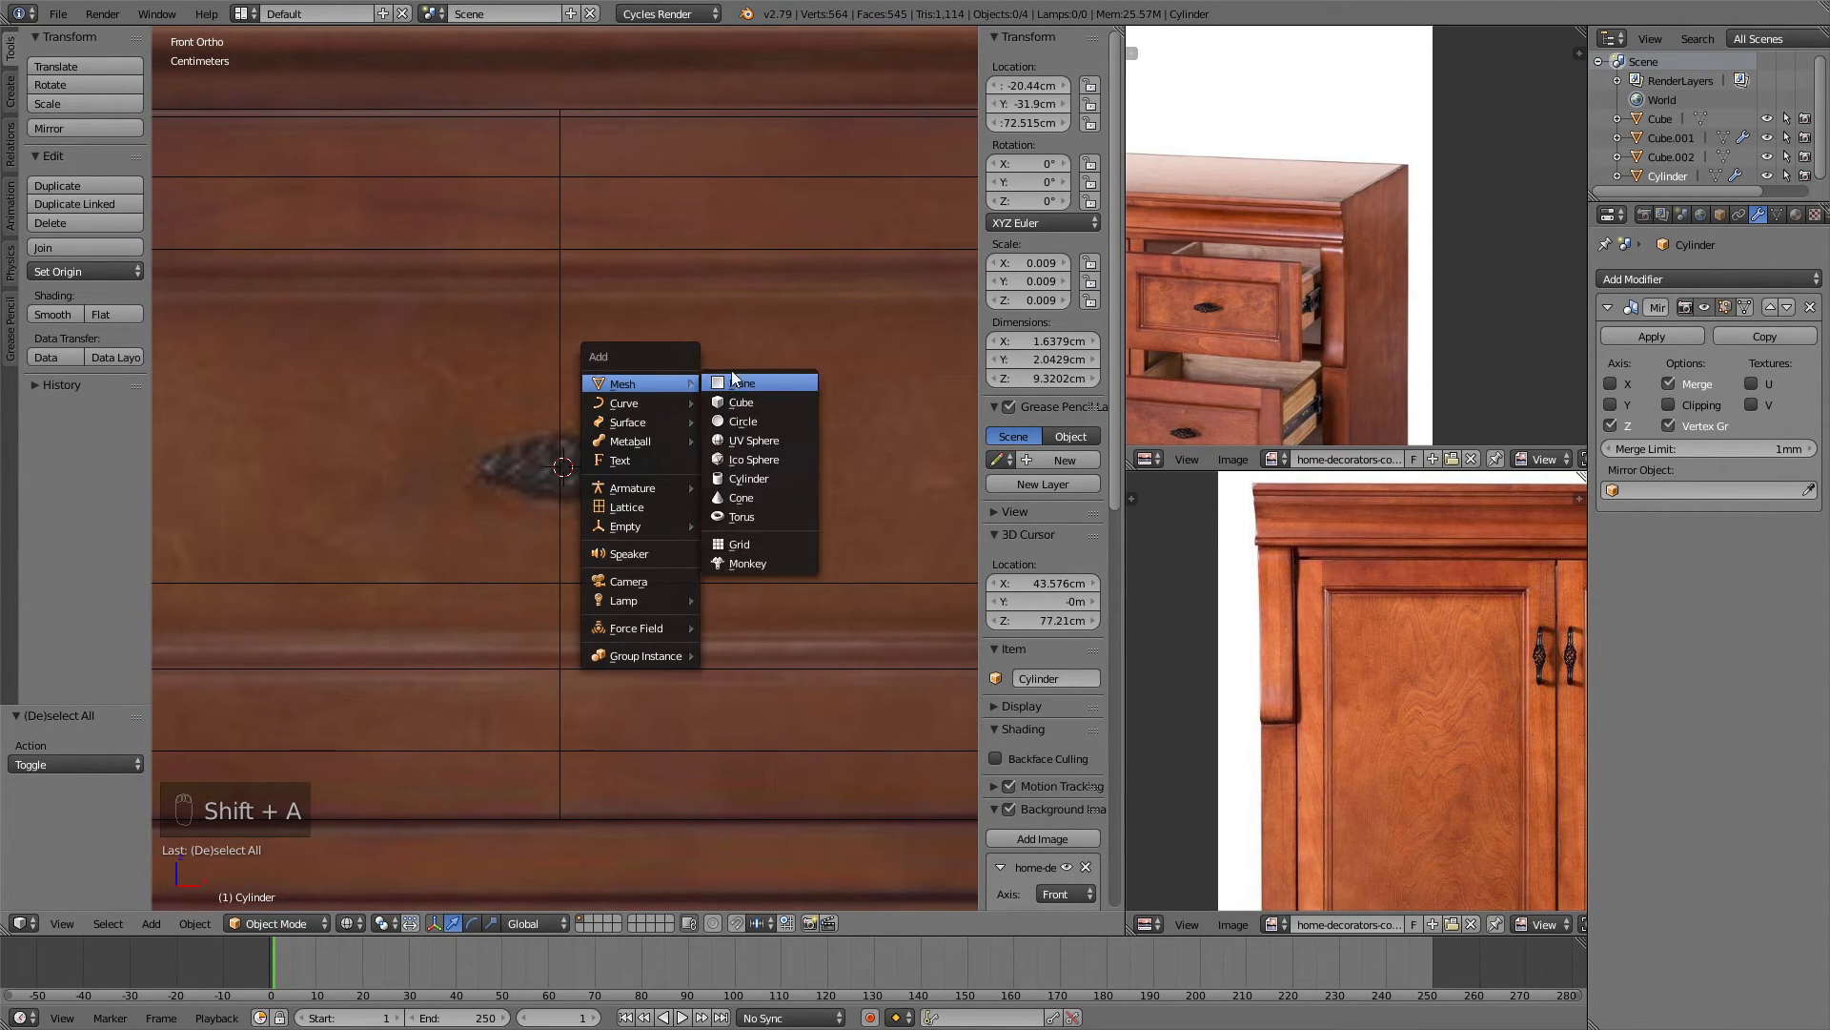
click(746, 478)
scroll(664, 341, down, 10)
scroll(669, 351, down, 2)
key(r)
key(y)
key(9)
key(0)
key(Return)
Scale the cylinder down to about 1.7 cm long so it sits centred over the drawer pull in the reference image.
key(s)
click(581, 420)
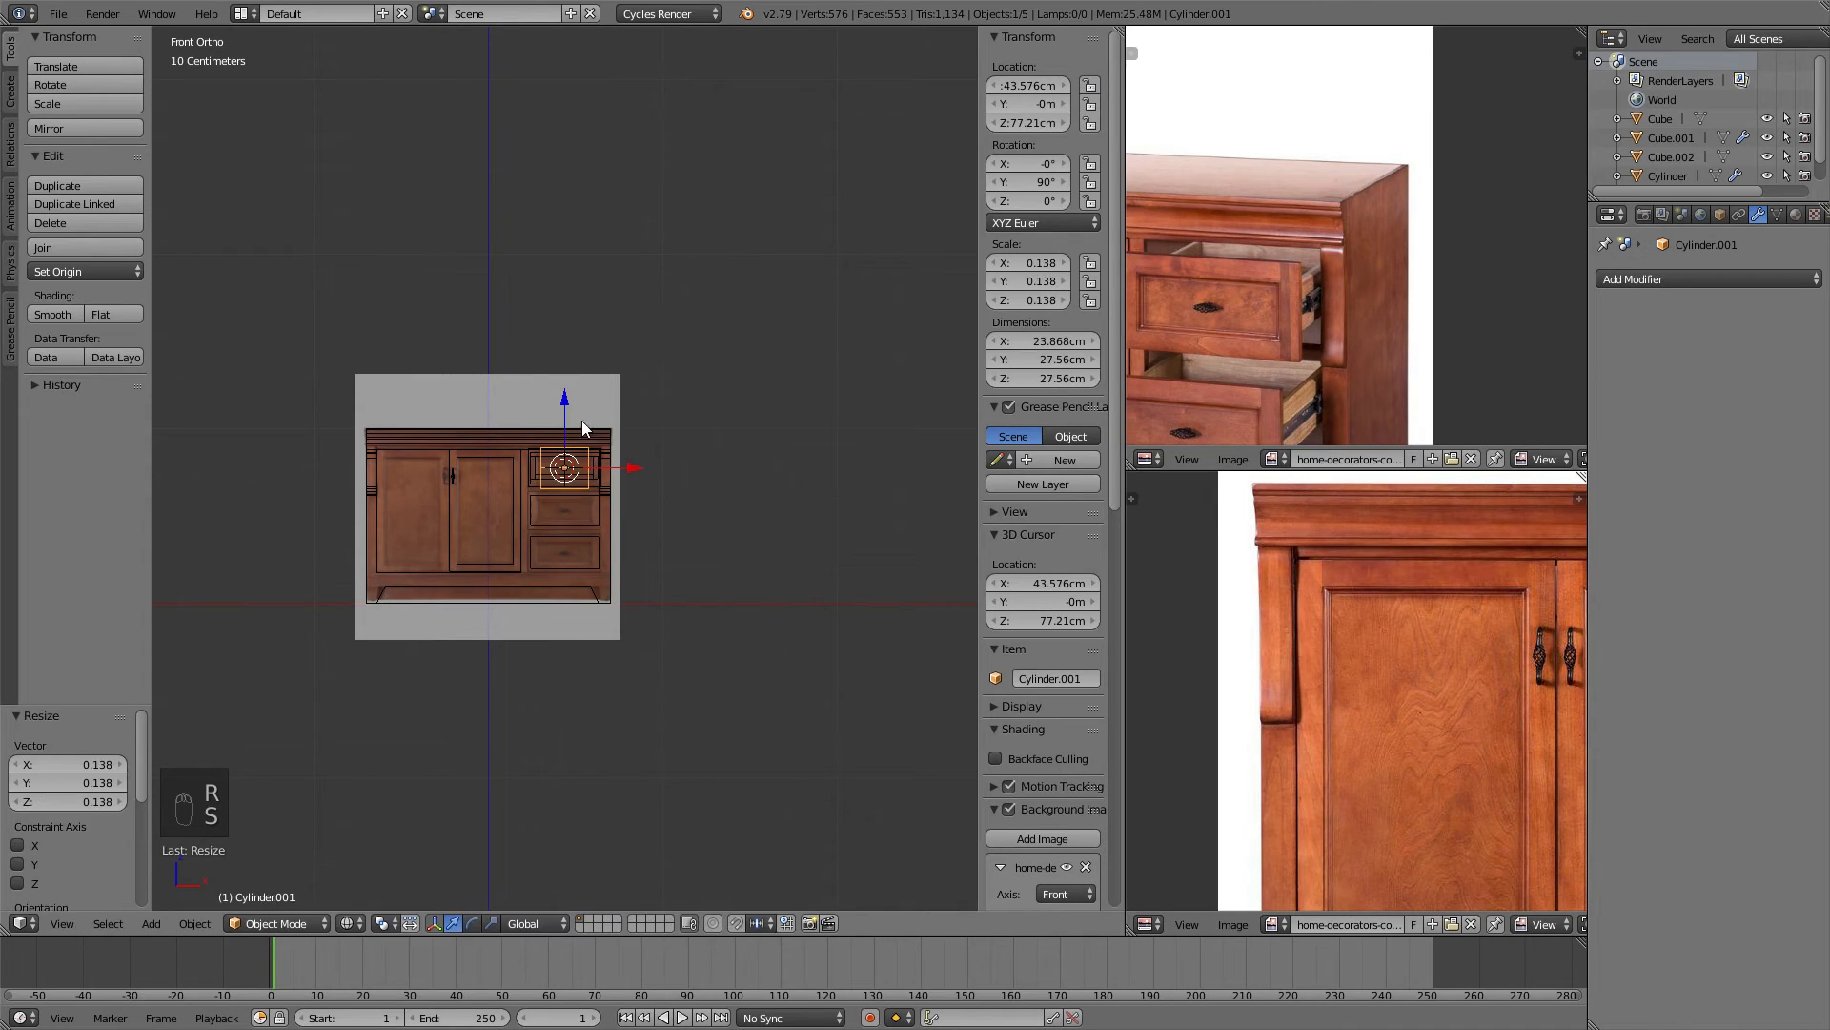
scroll(583, 417, up, 6)
key(s)
click(603, 345)
scroll(736, 321, up, 10)
key(s)
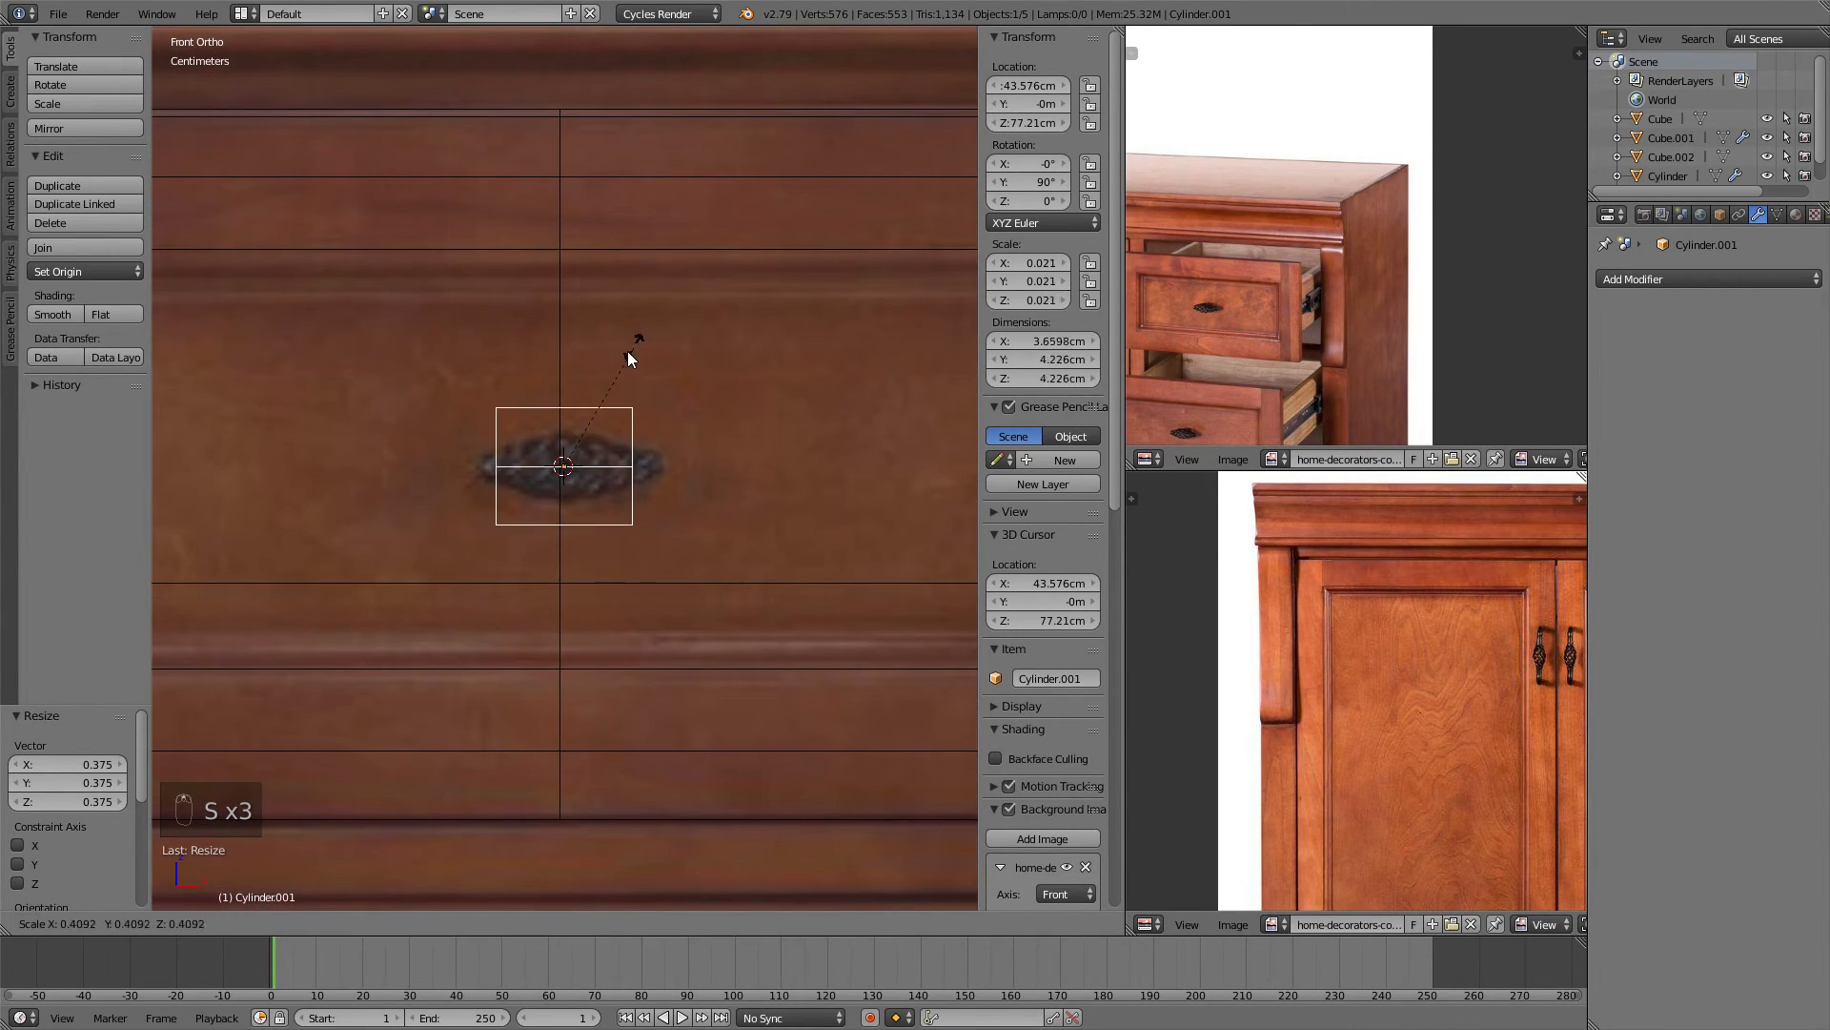
click(606, 403)
scroll(668, 362, up, 5)
key(s)
click(711, 341)
key(g)
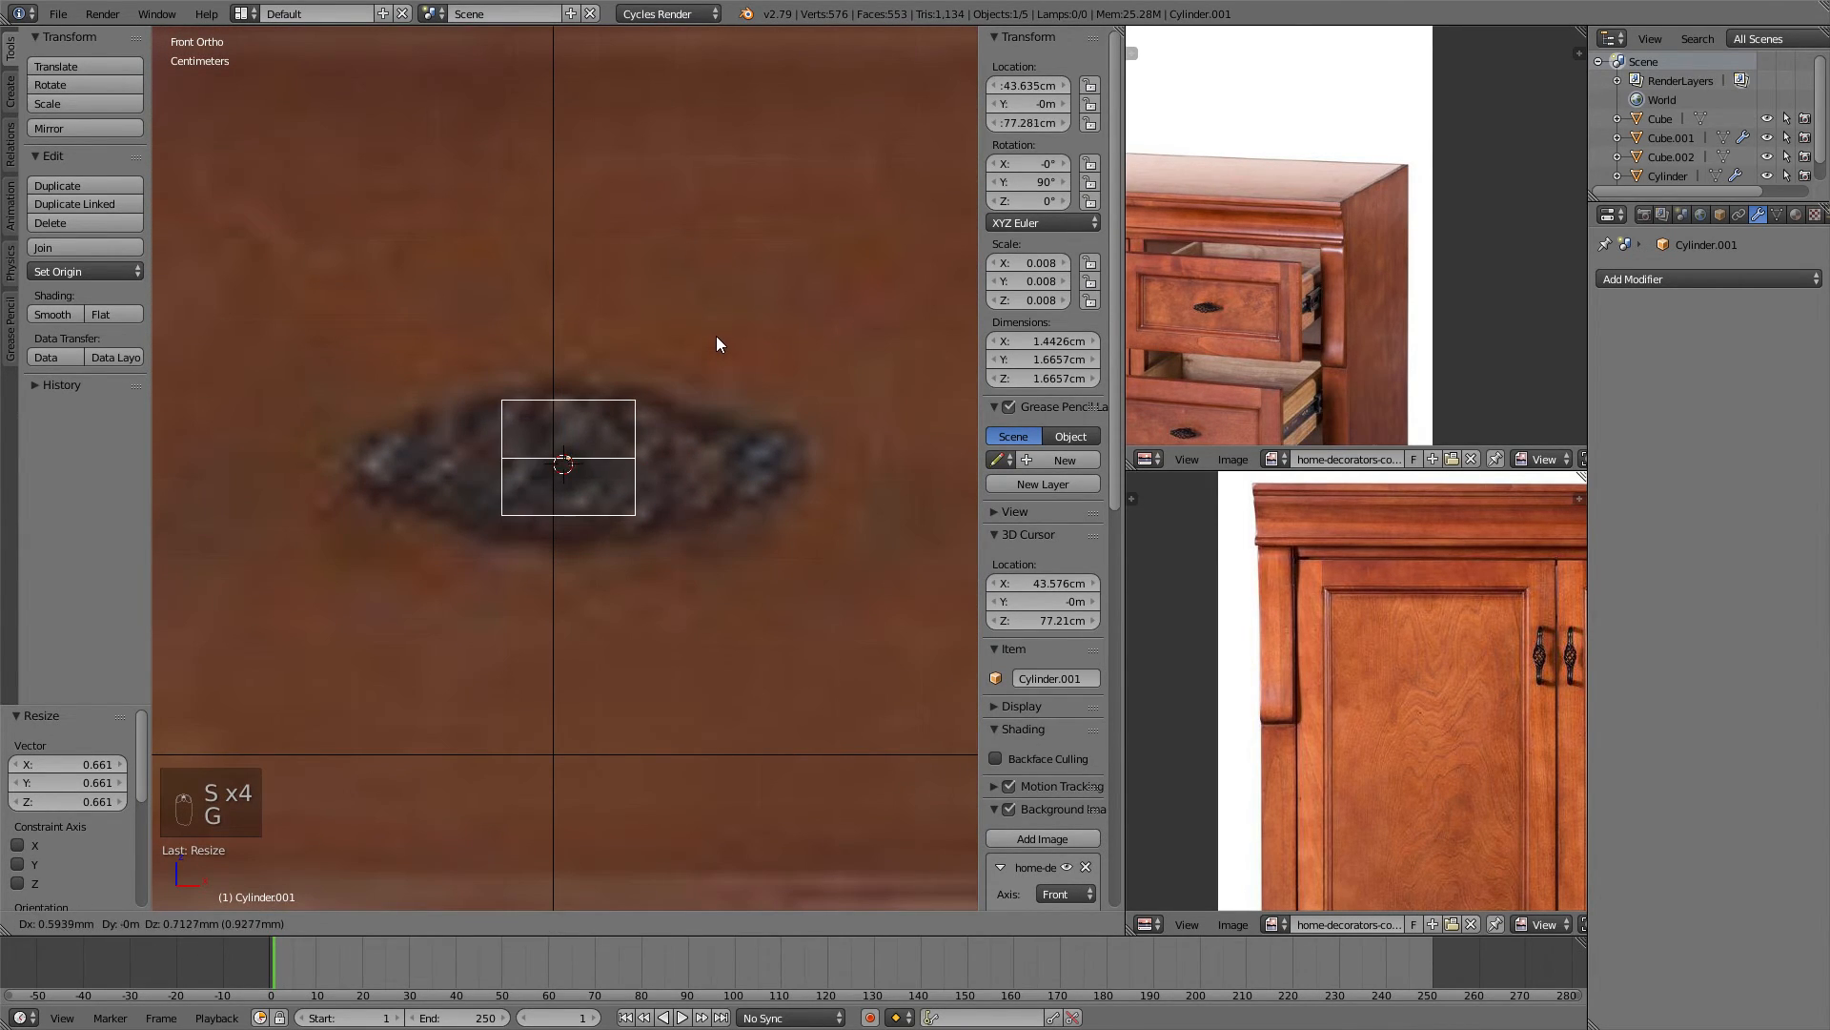
right_click(713, 338)
Cut a centred edge loop across the cylinder and delete the faces of its right half.
key(Tab)
key(ctrl+r)
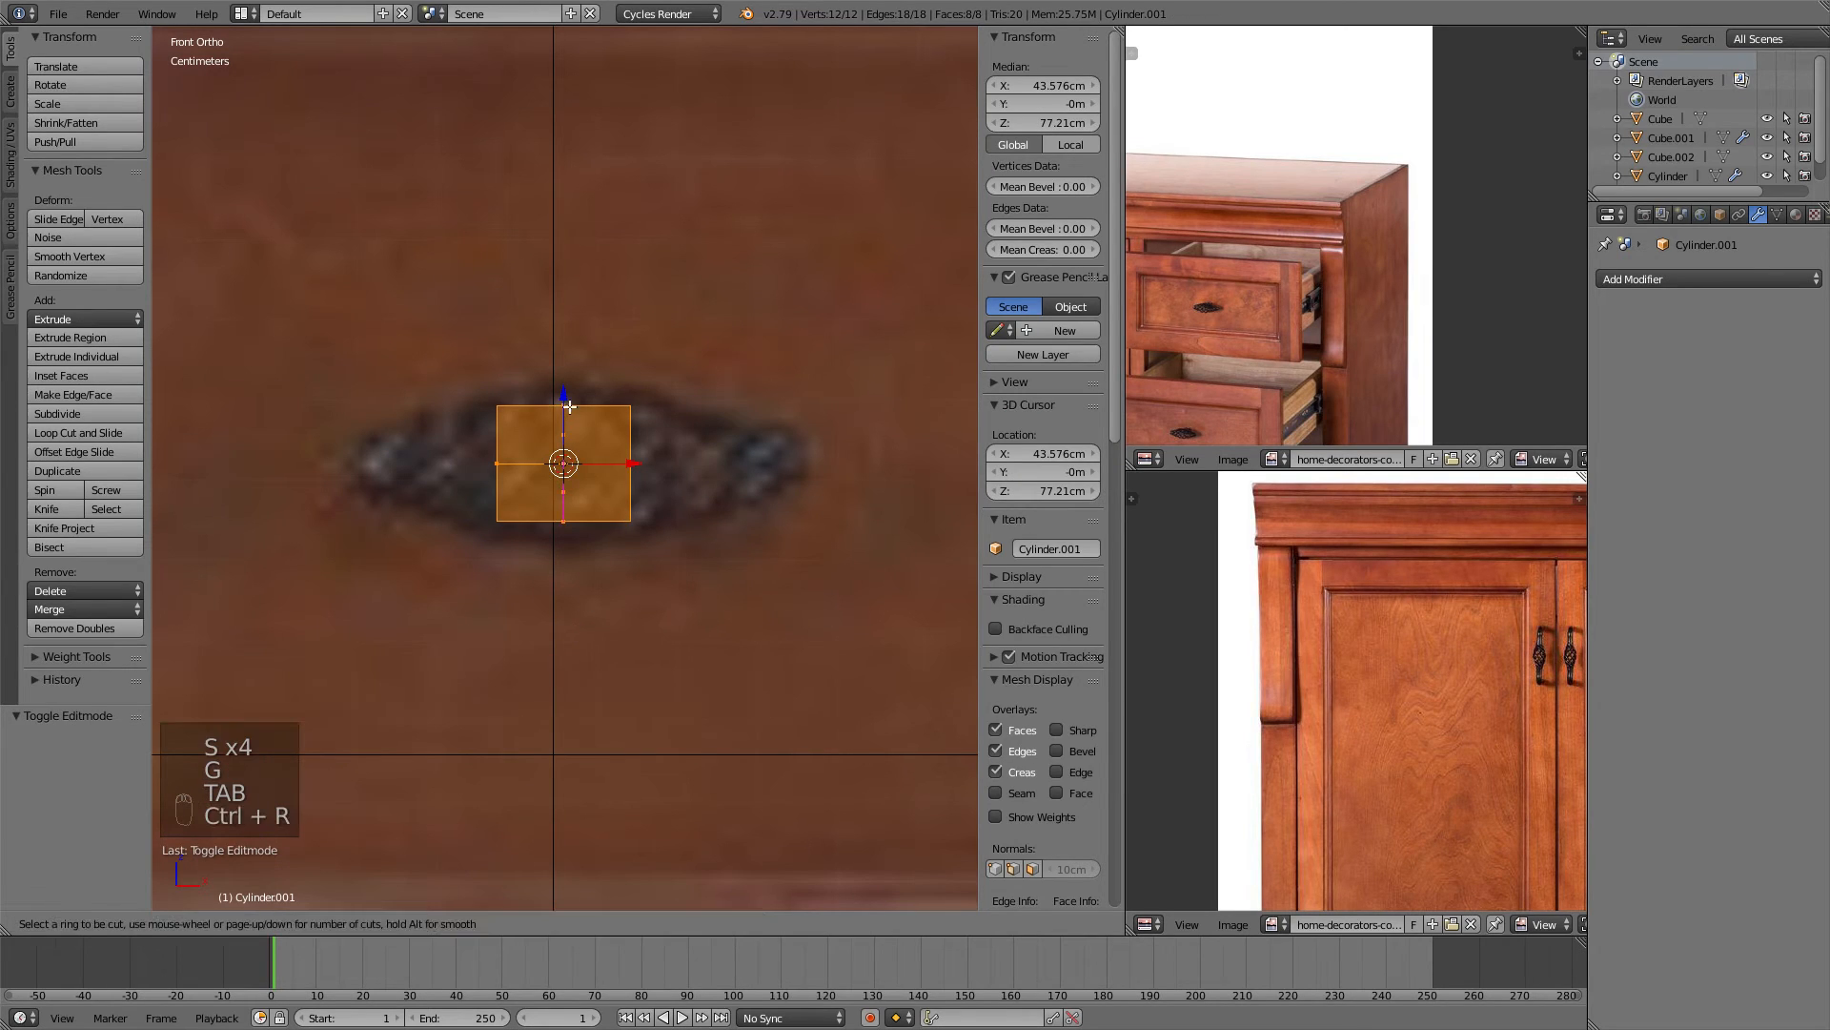
click(572, 400)
right_click(575, 398)
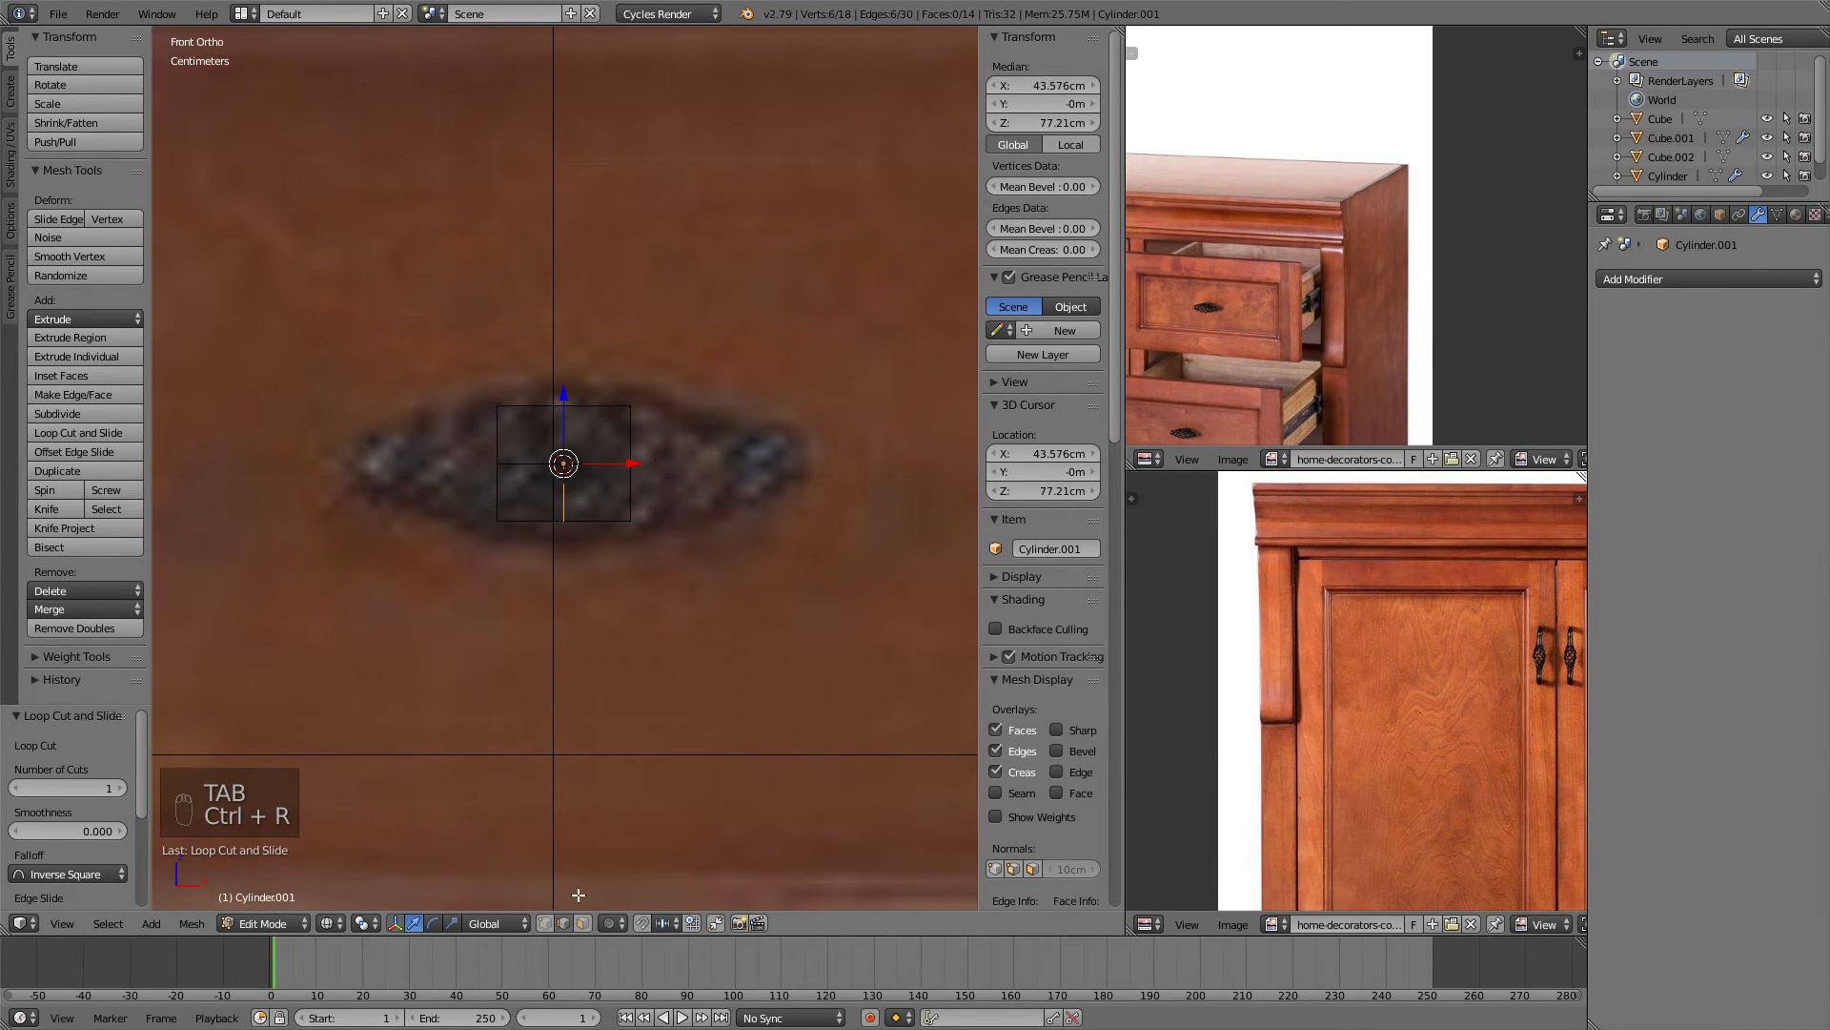
key(a)
key(a)
key(a)
key(b)
drag(701, 343, 587, 619)
key(x)
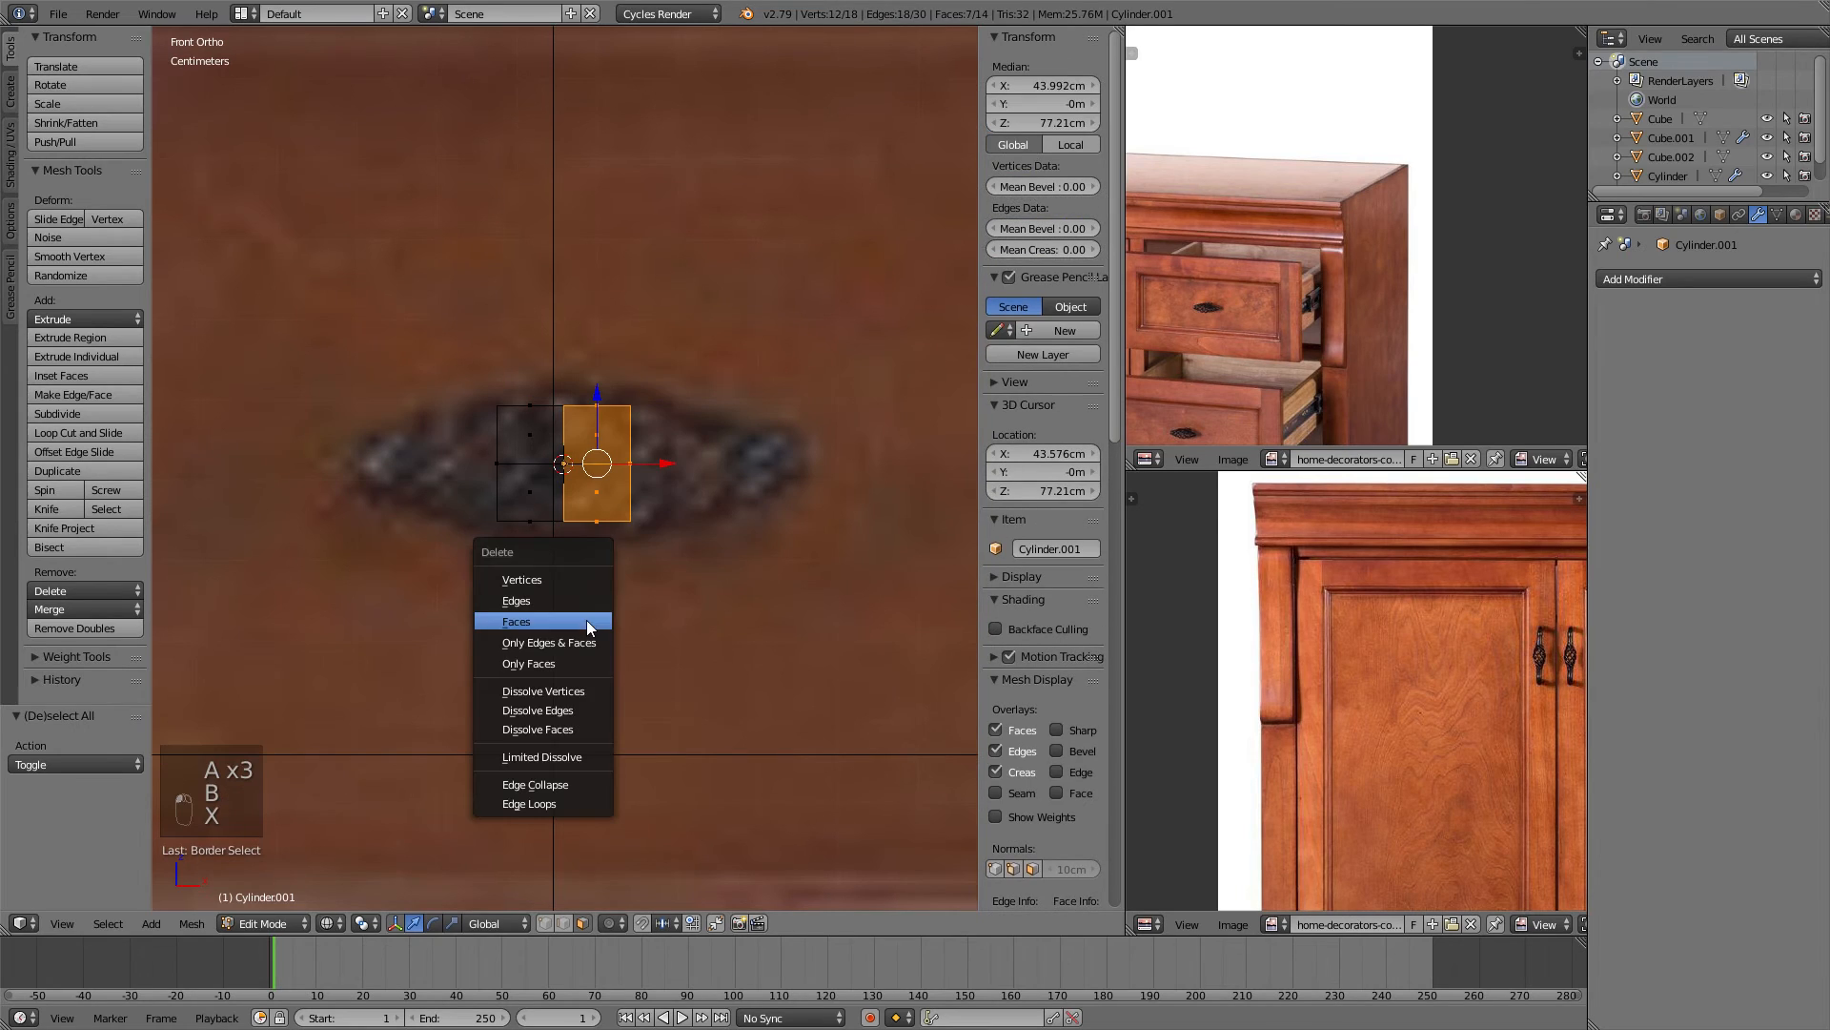
click(586, 621)
key(Tab)
Add a Mirror modifier to the half cylinder, using only the Z axis.
click(1659, 278)
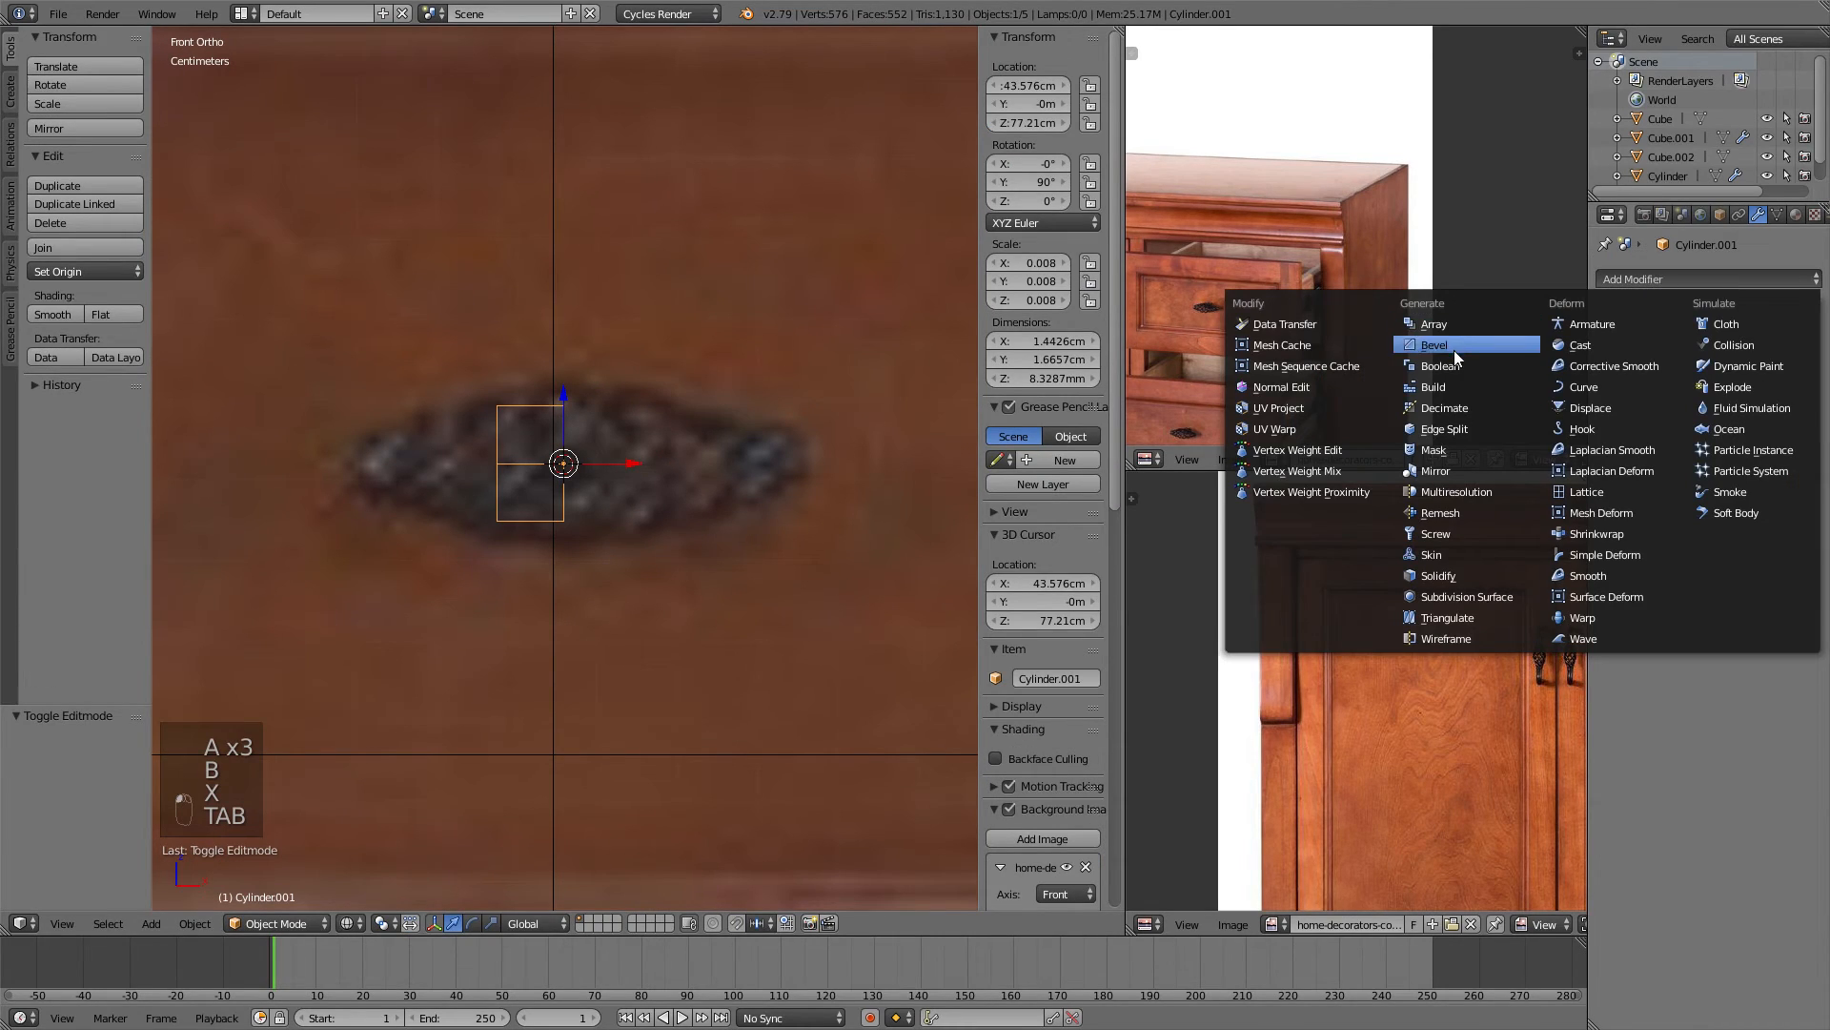
click(1439, 471)
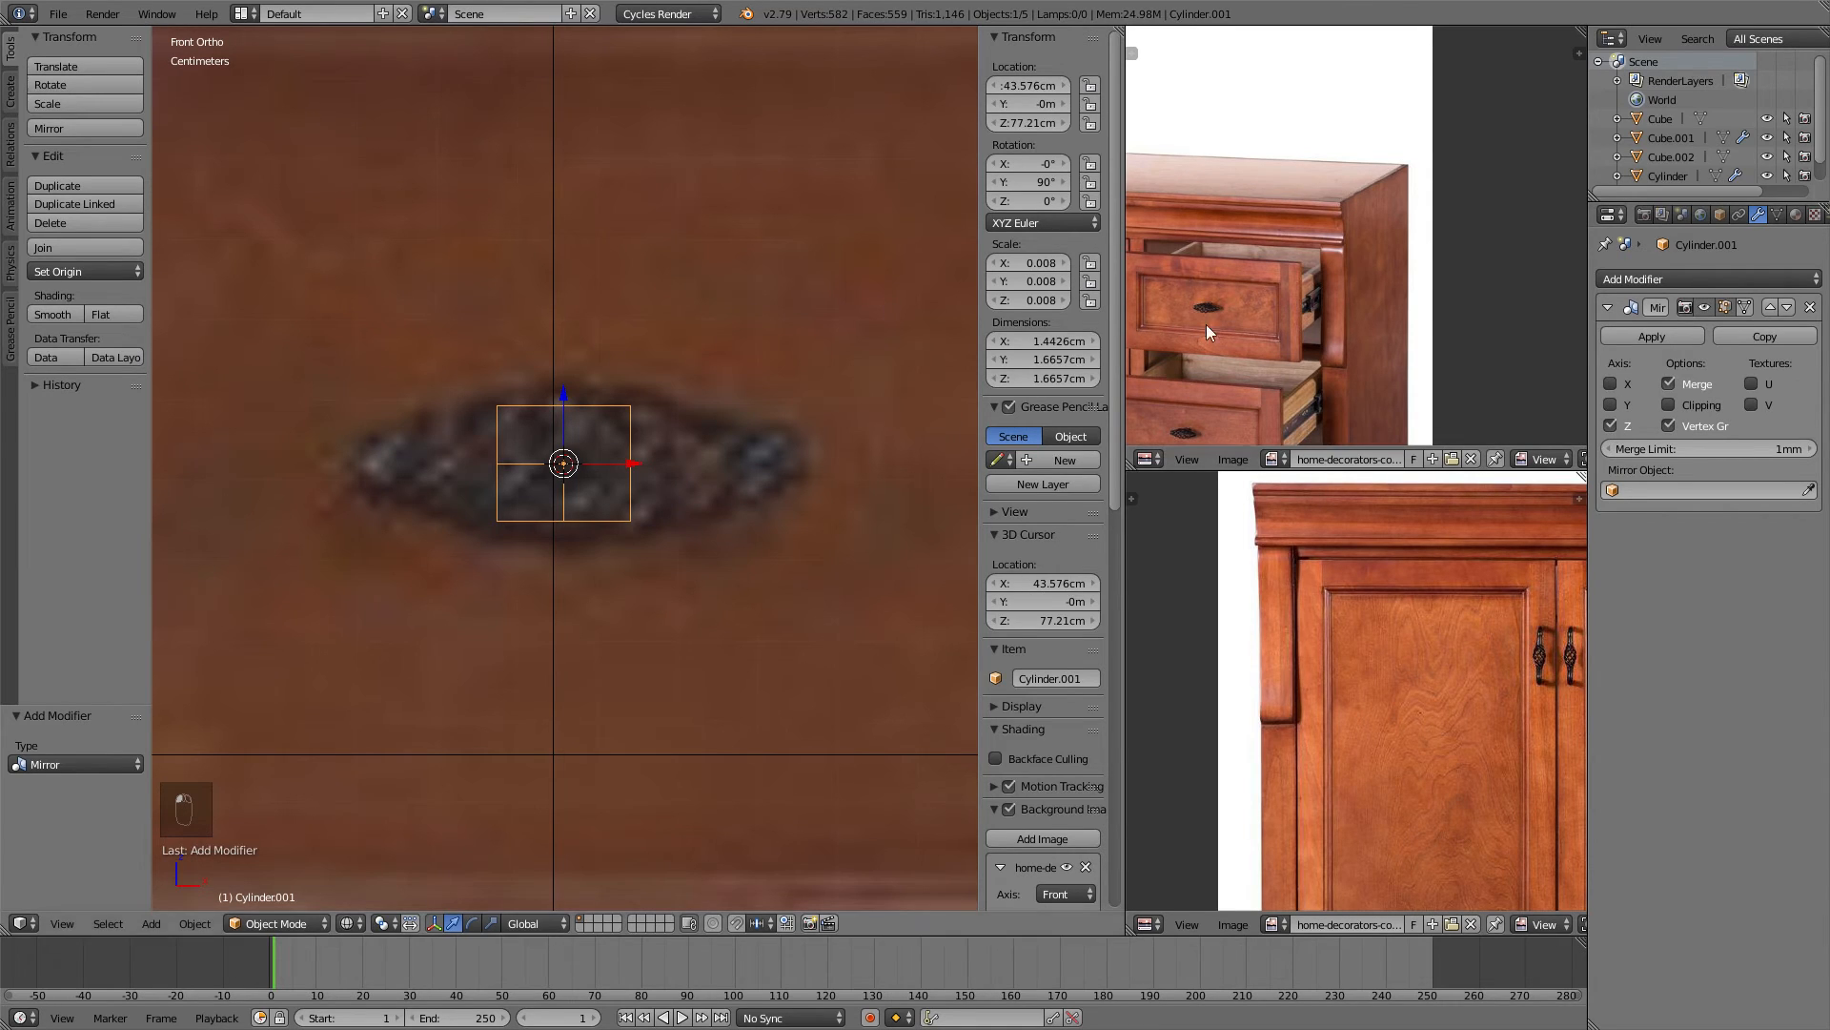
shift+middle_drag(584, 299, 611, 310)
Select the vertex loop at the mirror seam and scale it along Z by about 1.21 to match the reference outline.
key(Tab)
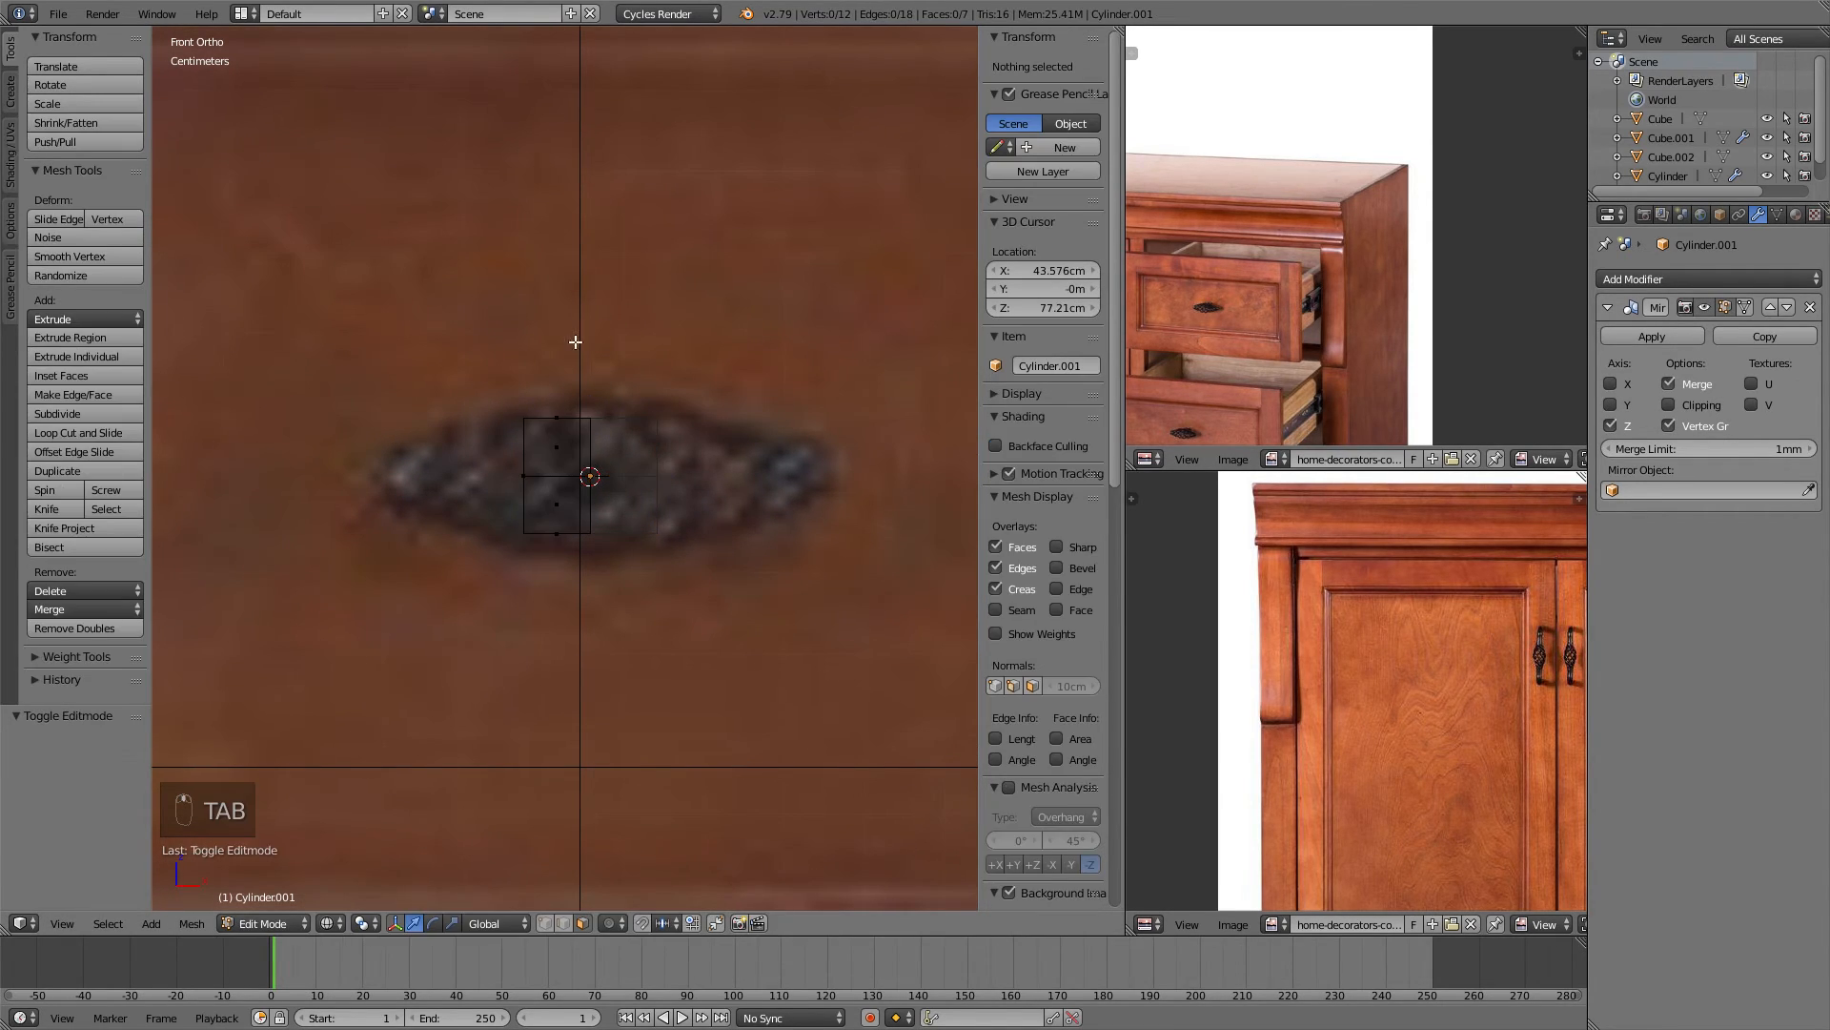
scroll(486, 459, up, 3)
shift+middle_drag(495, 695, 574, 646)
key(a)
key(a)
key(a)
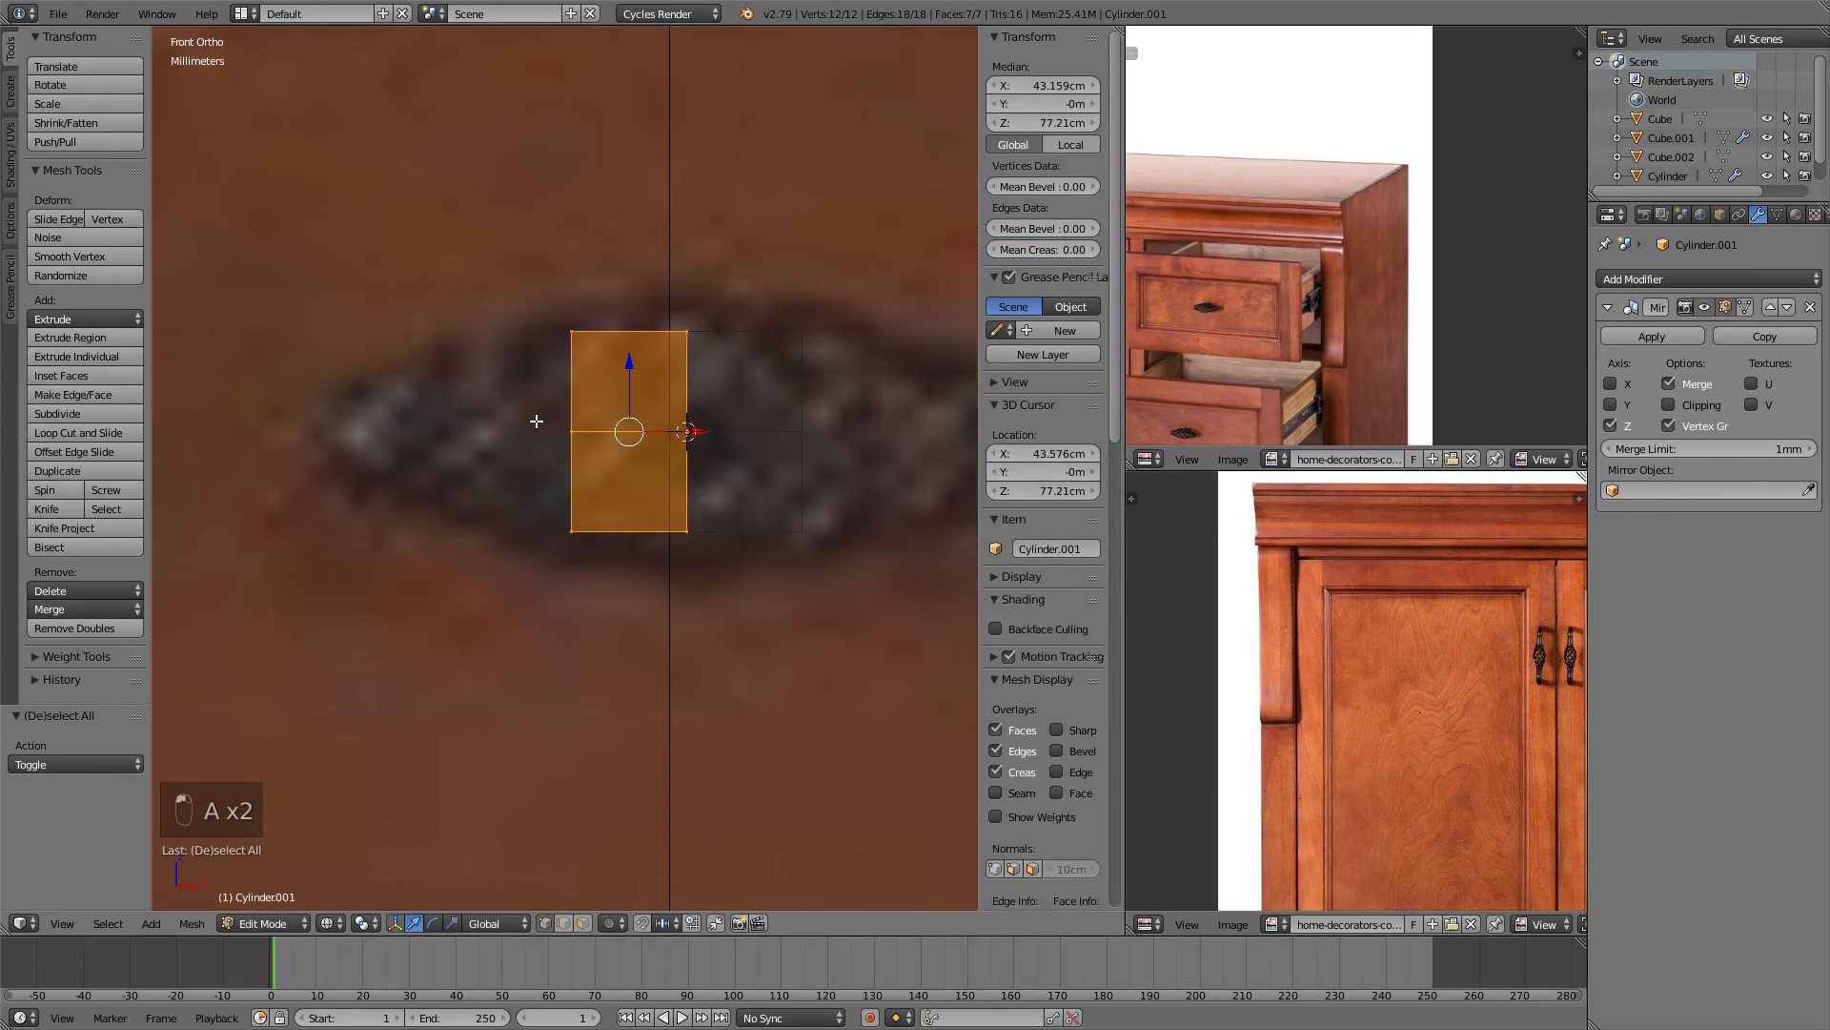
key(a)
key(b)
drag(535, 307, 615, 487)
key(a)
key(b)
mouse_move(678, 315)
mouse_down()
mouse_move(726, 588)
mouse_move(728, 572)
mouse_up()
key(g)
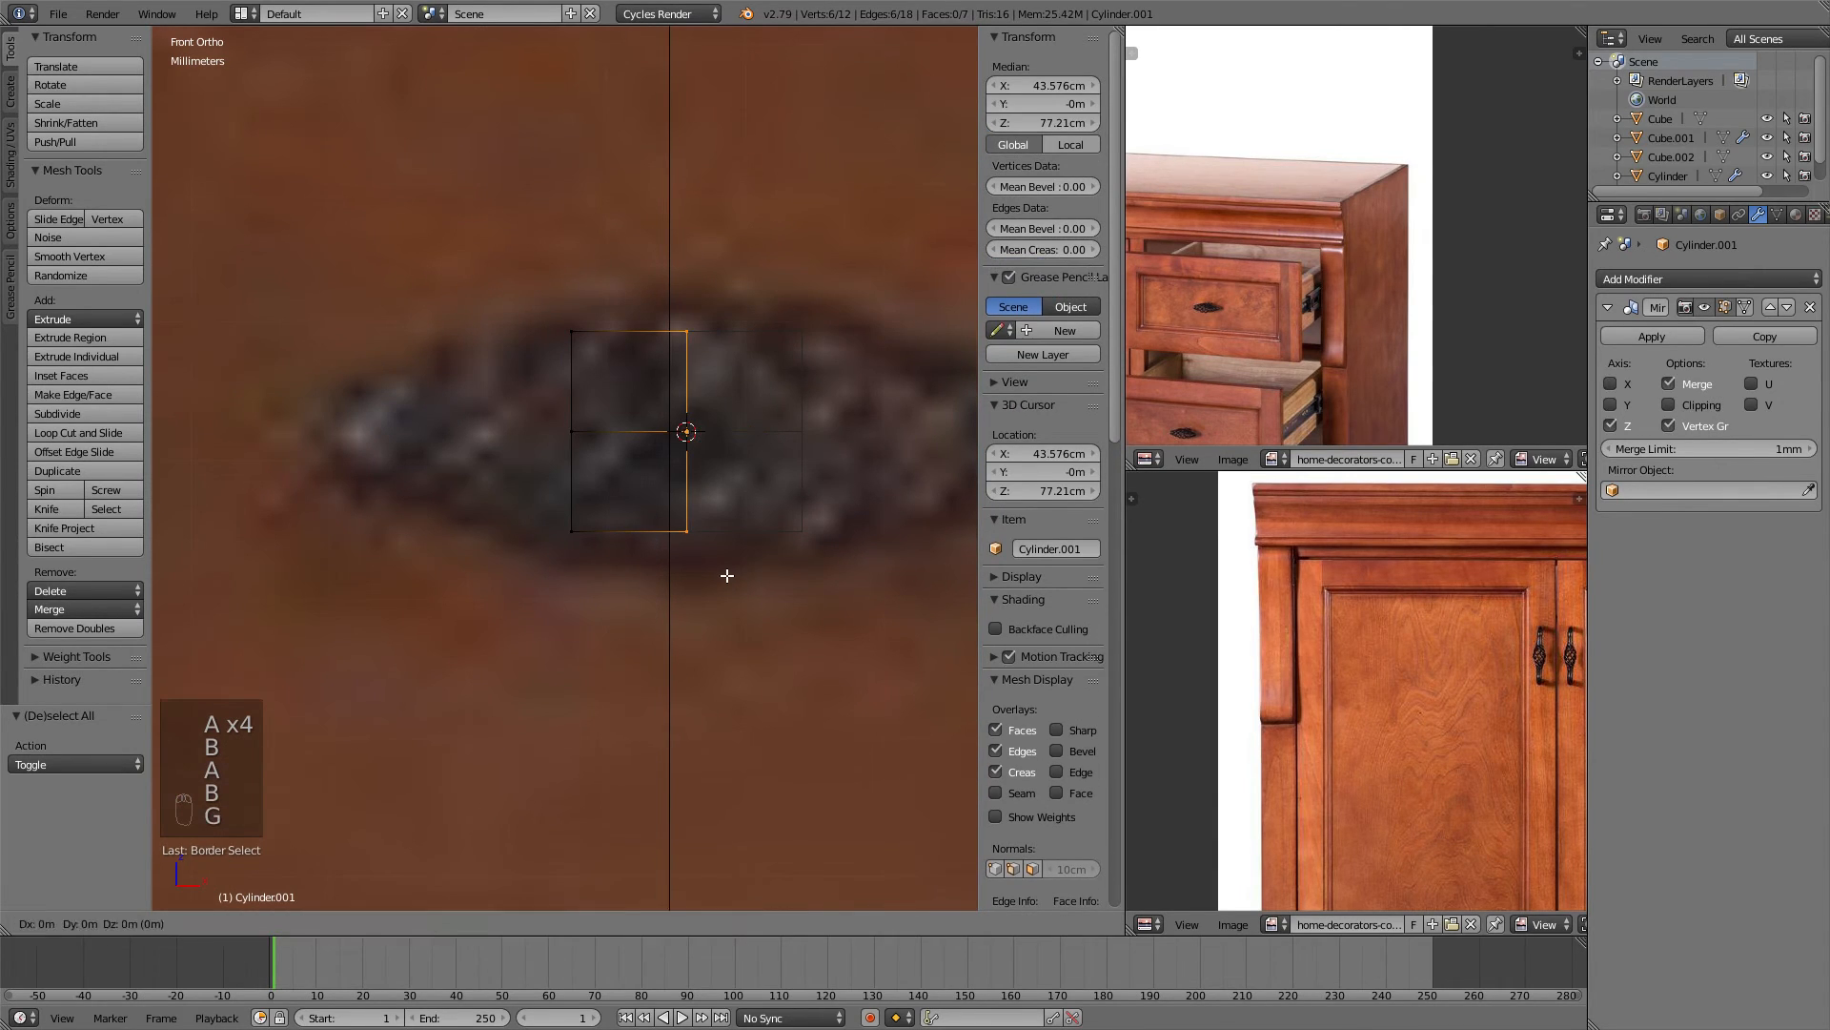
key(s)
key(z)
click(783, 585)
scroll(701, 510, down, 2)
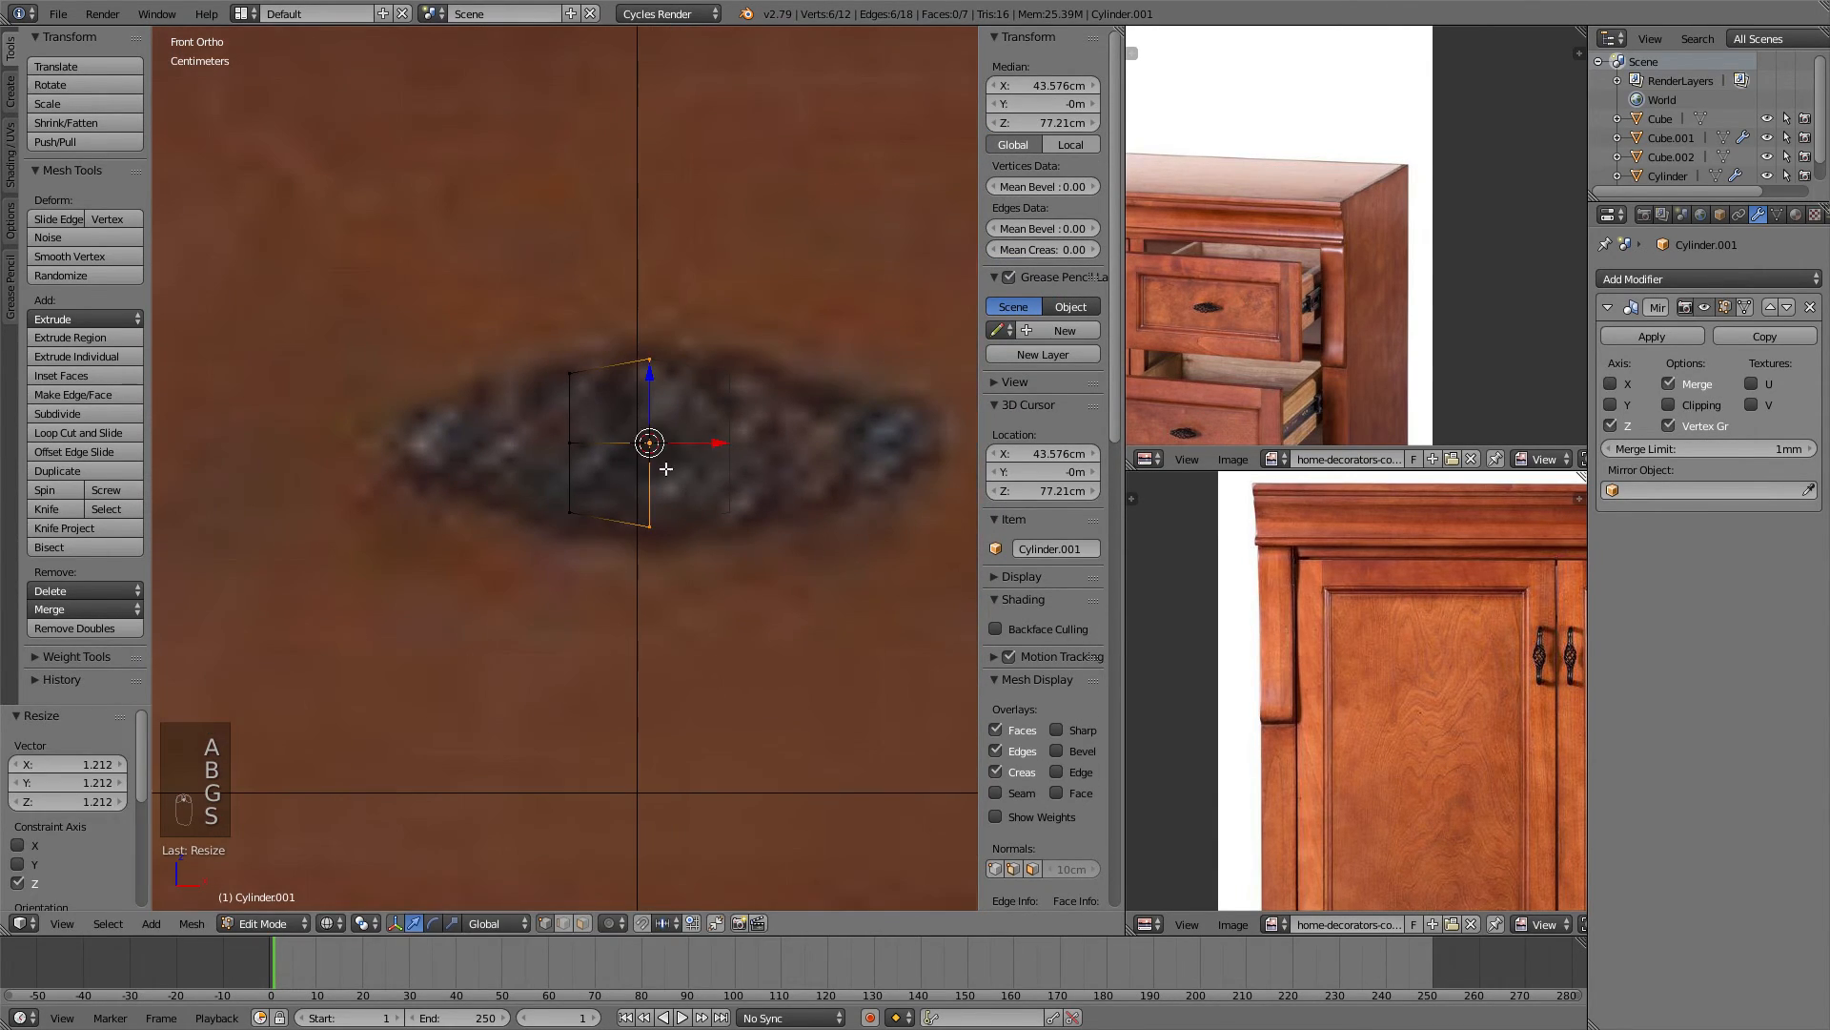
Select the vertices of the half pull's outer left end.
key(a)
key(b)
drag(531, 359, 595, 561)
scroll(645, 466, up, 2)
shift+middle_drag(686, 474, 731, 483)
key(e)
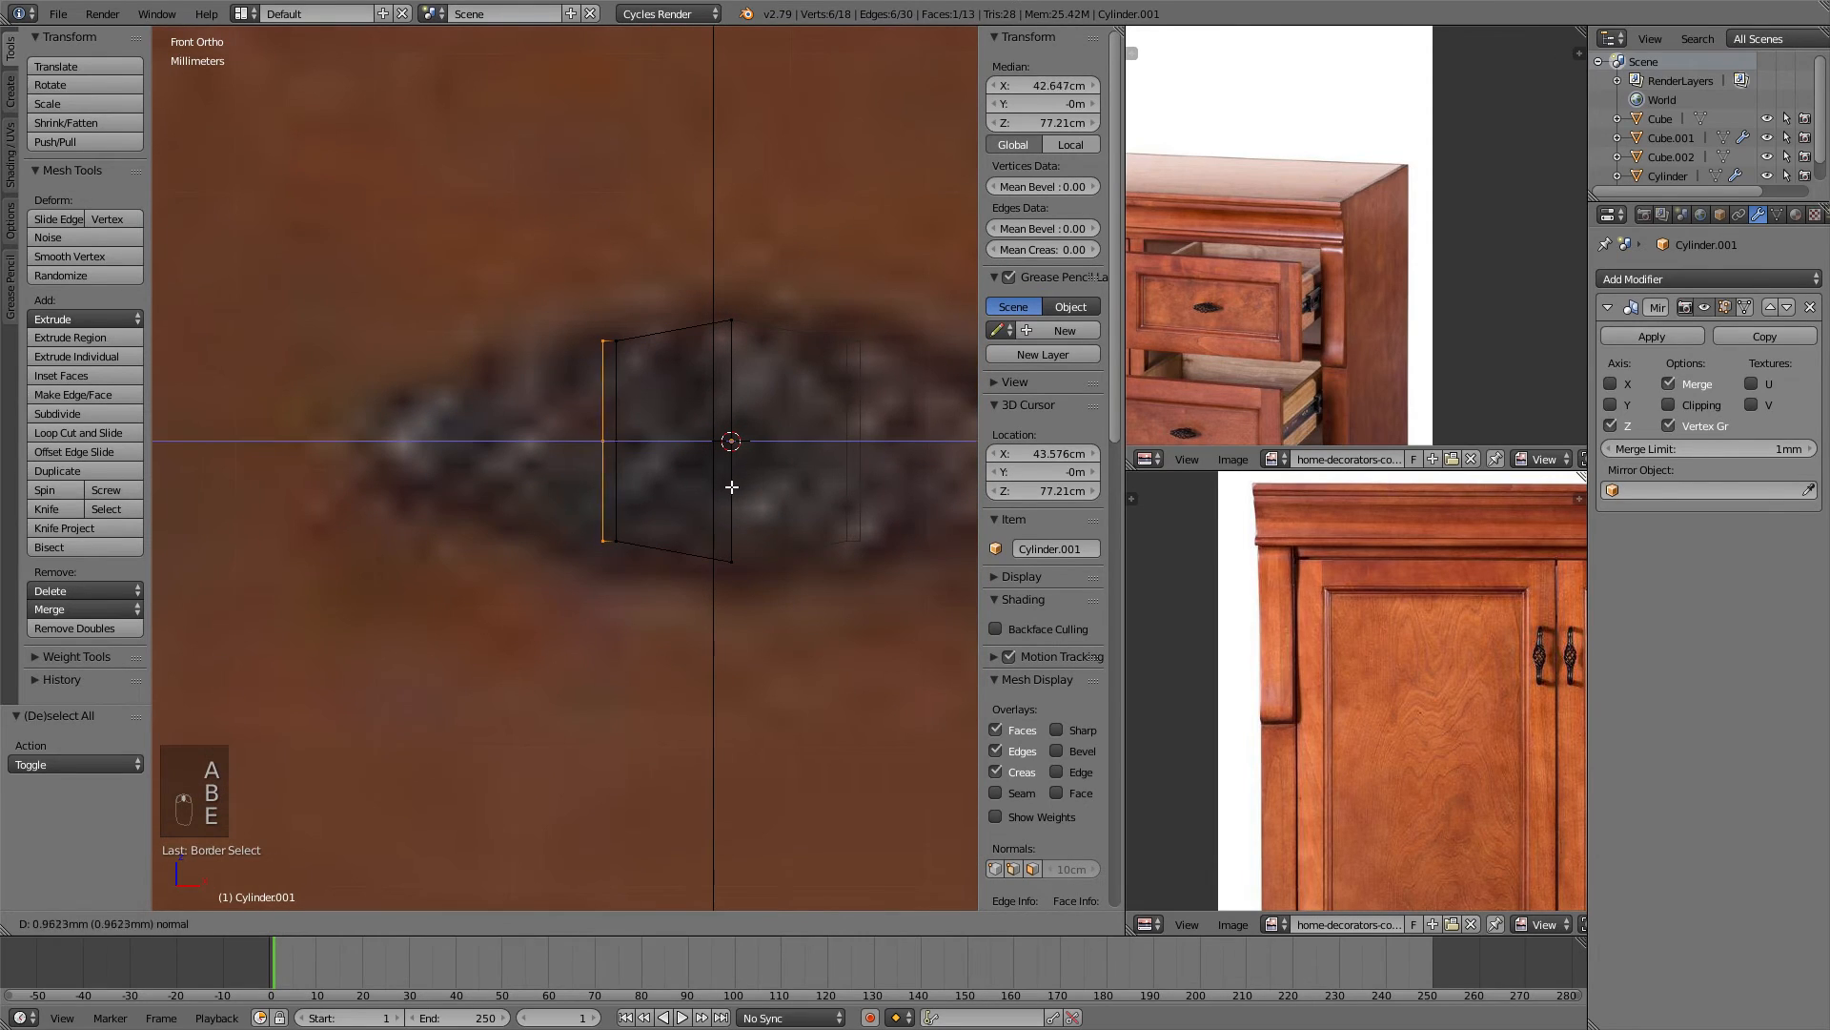
click(732, 485)
key(ctrl+z)
Scale the left end loop and move it slightly to fit the reference pull's outline.
key(s)
click(759, 440)
key(g)
click(758, 434)
scroll(757, 433, down, 1)
key(g)
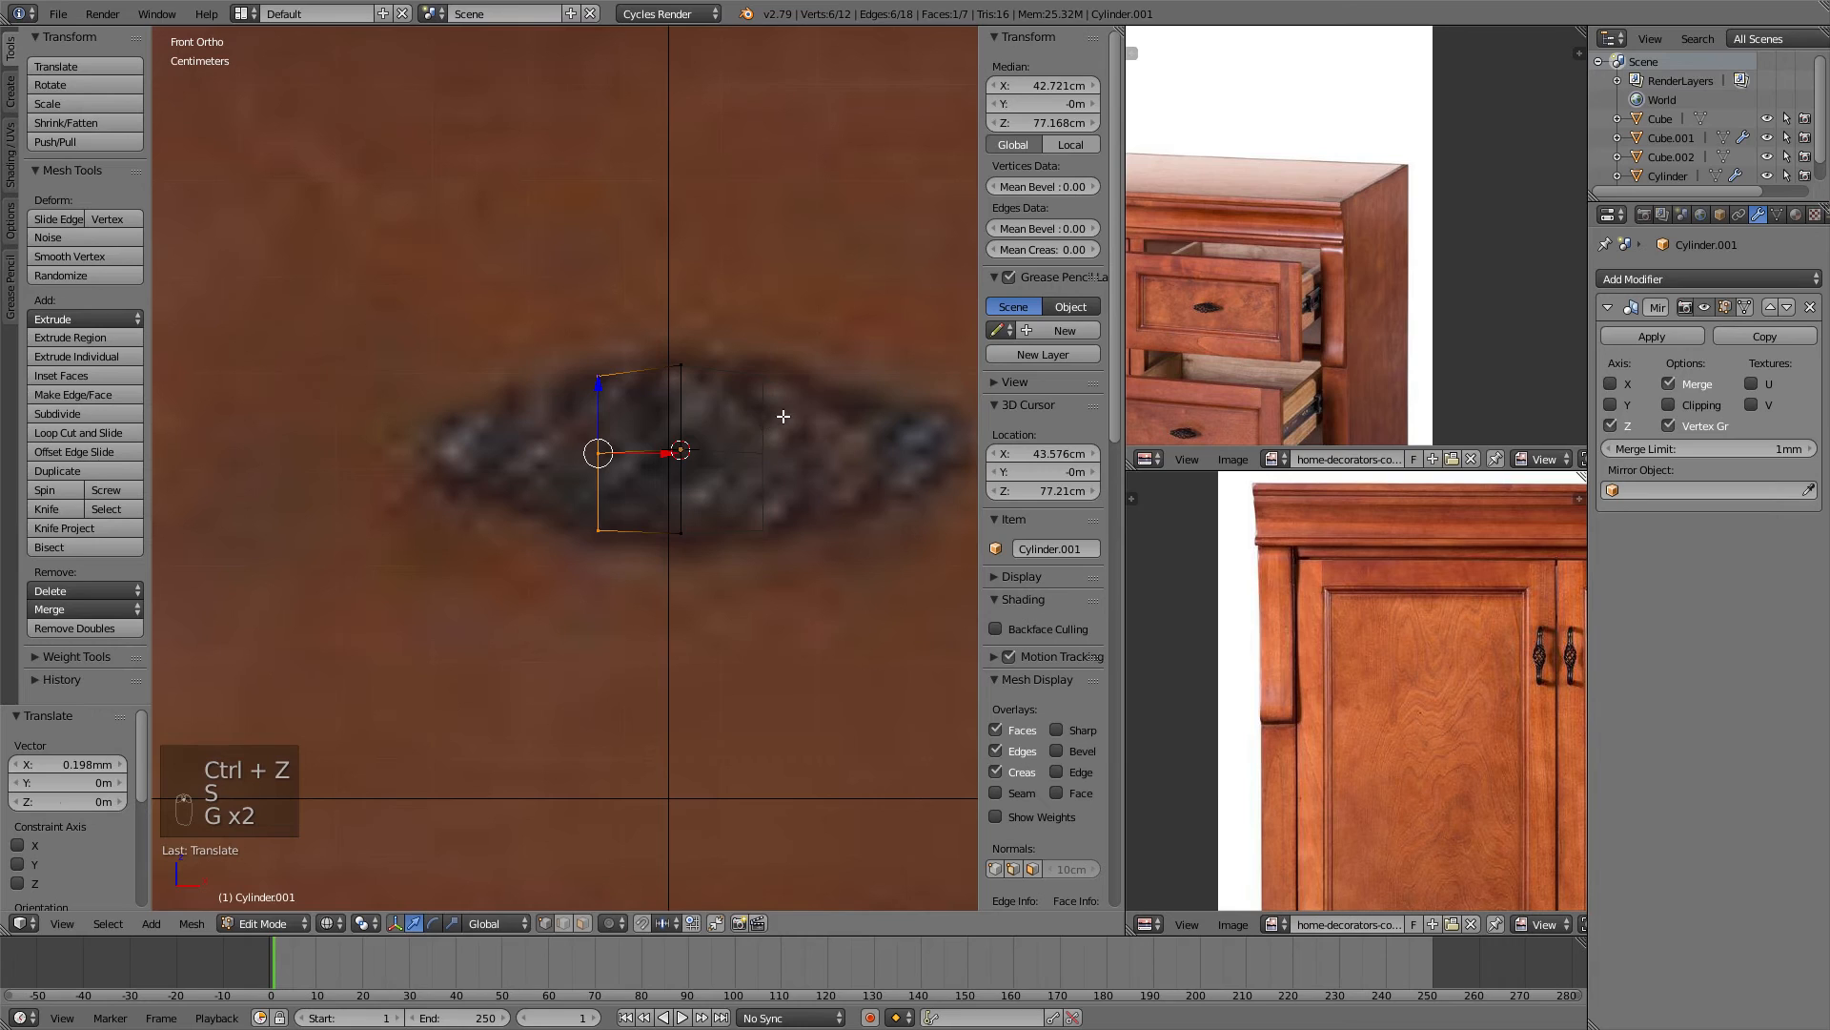
Extrude the left end twice along the reference, scaling the first new loop by about 0.68 and narrowing the second further.
key(e)
click(727, 429)
key(s)
click(754, 418)
key(e)
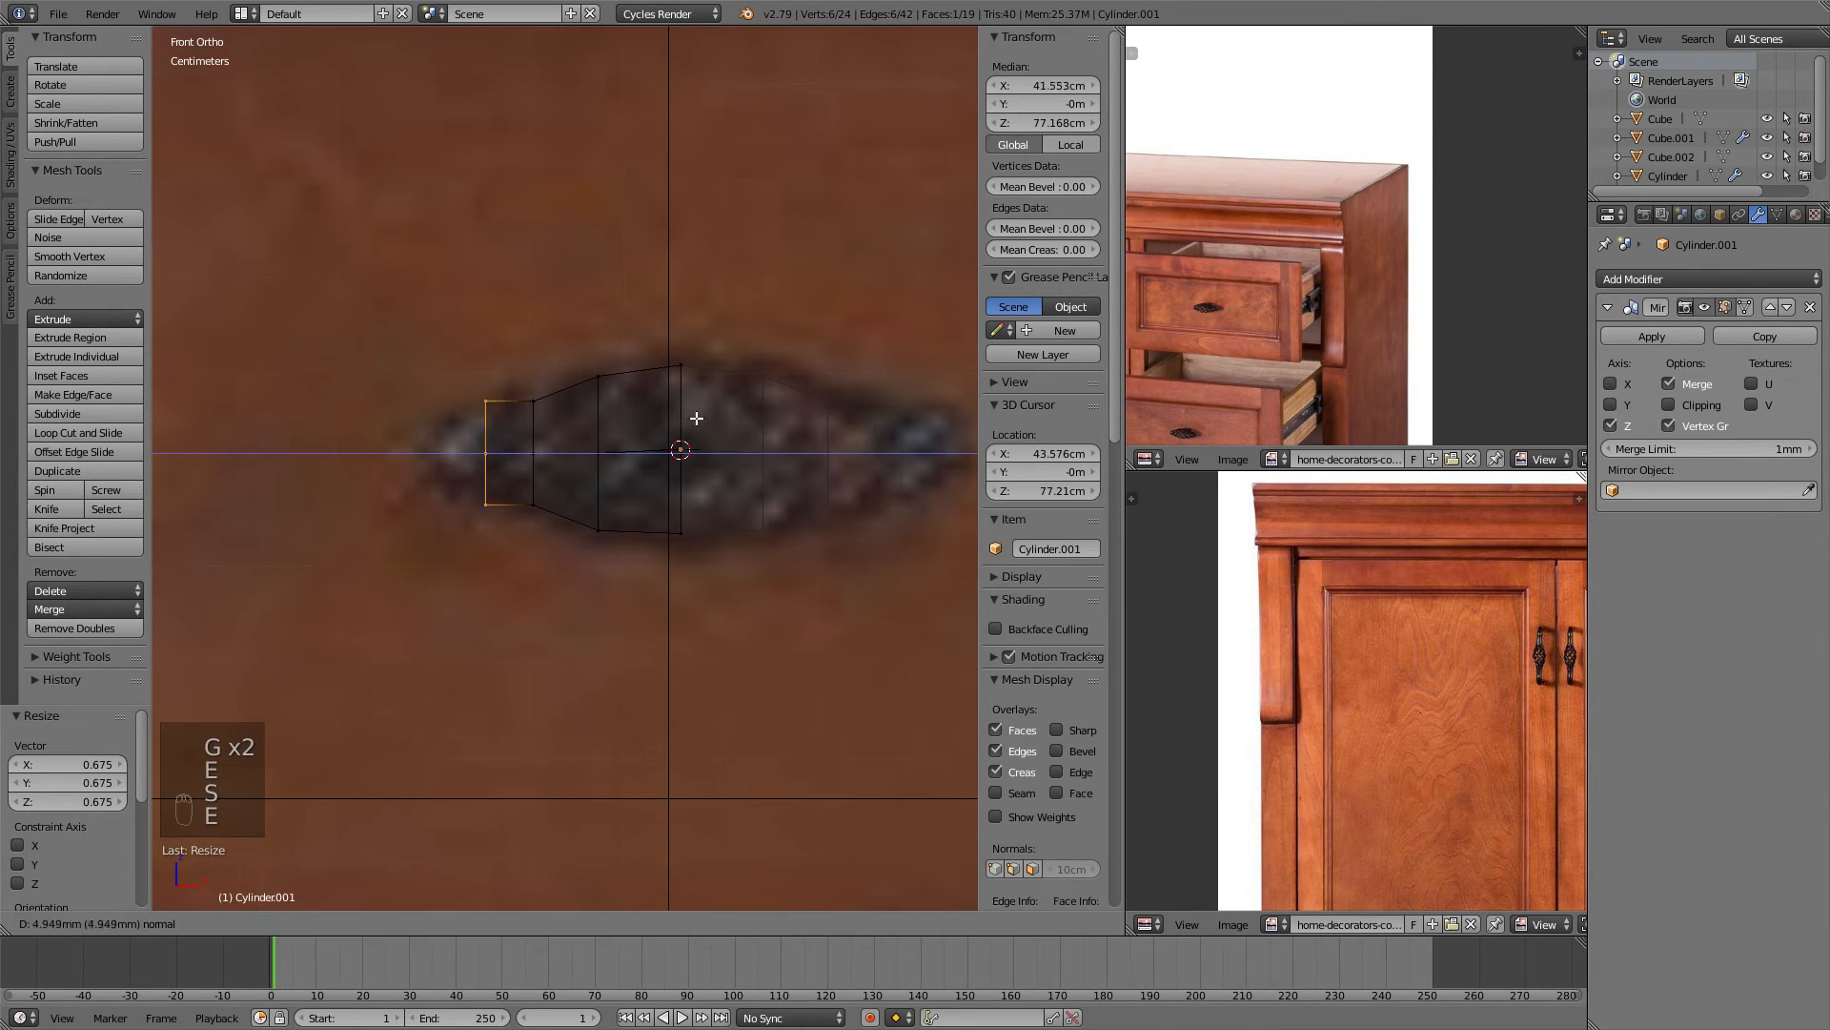
click(702, 409)
key(s)
click(640, 430)
key(g)
click(679, 427)
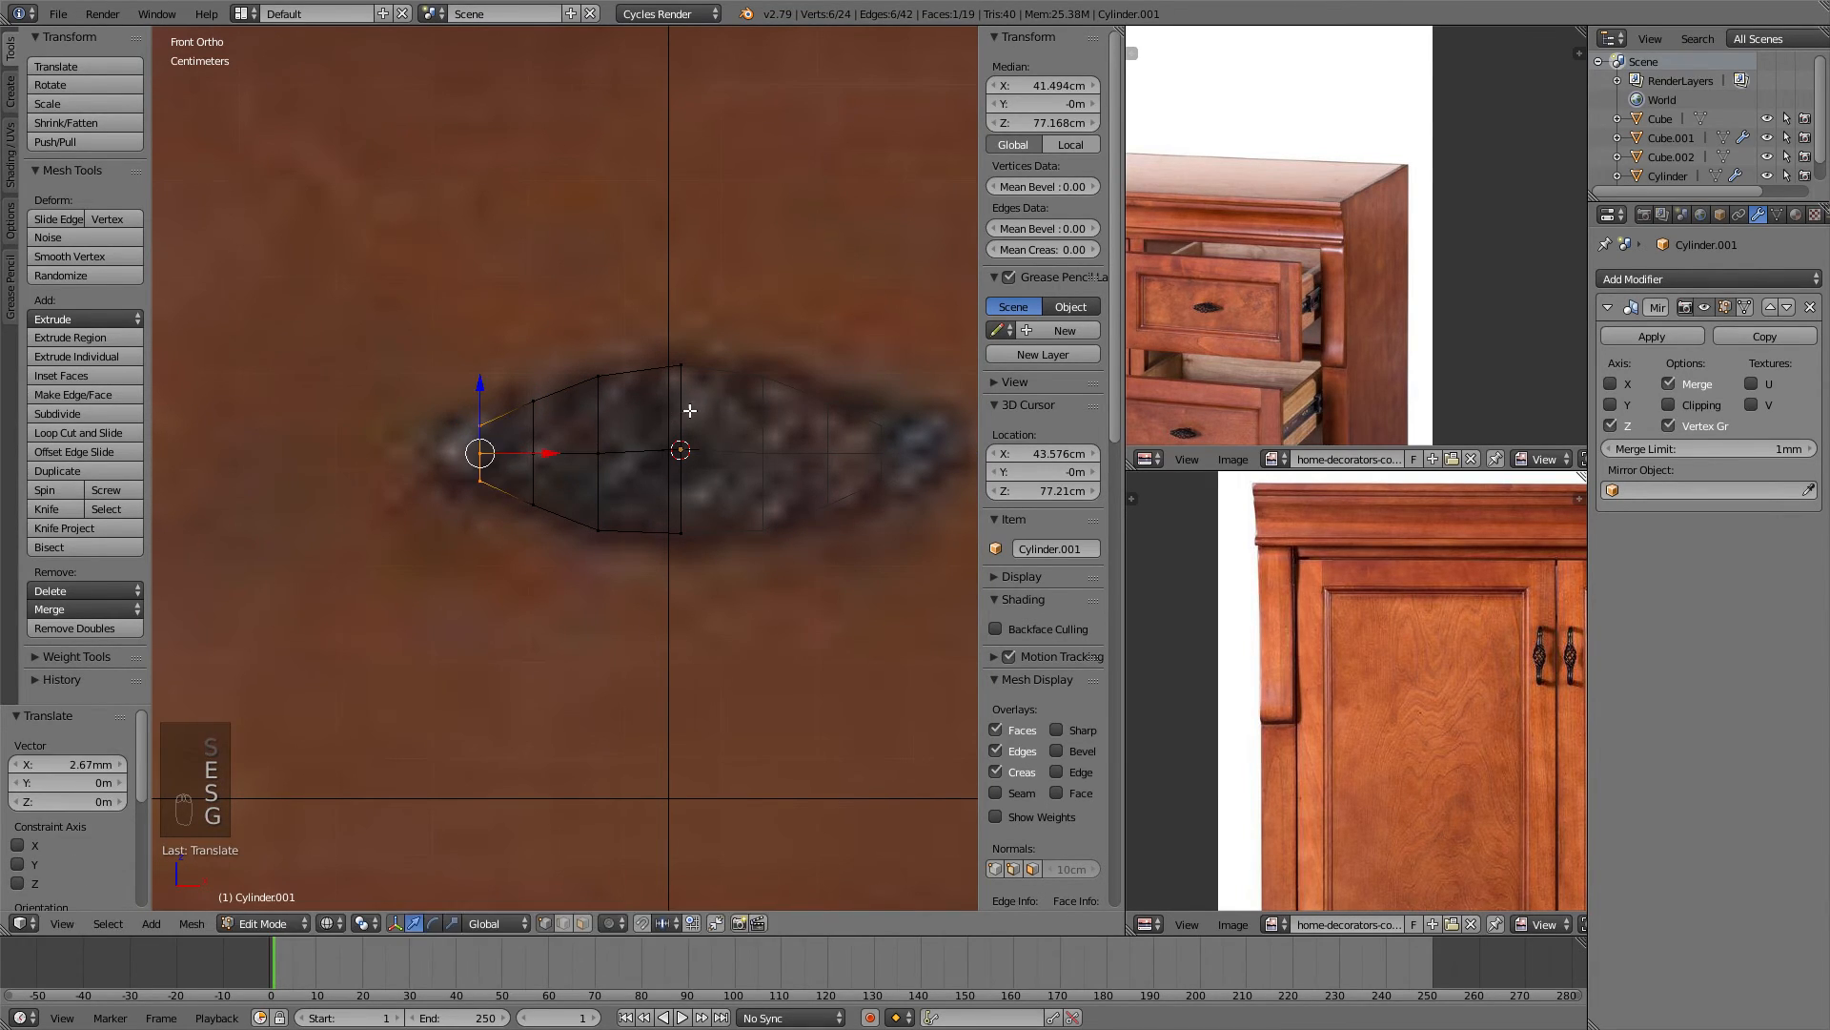
Extrude the pull's left tip, scale it by about 0.19 into a point, and place it at the reference's end.
key(e)
click(697, 403)
key(s)
click(488, 438)
key(g)
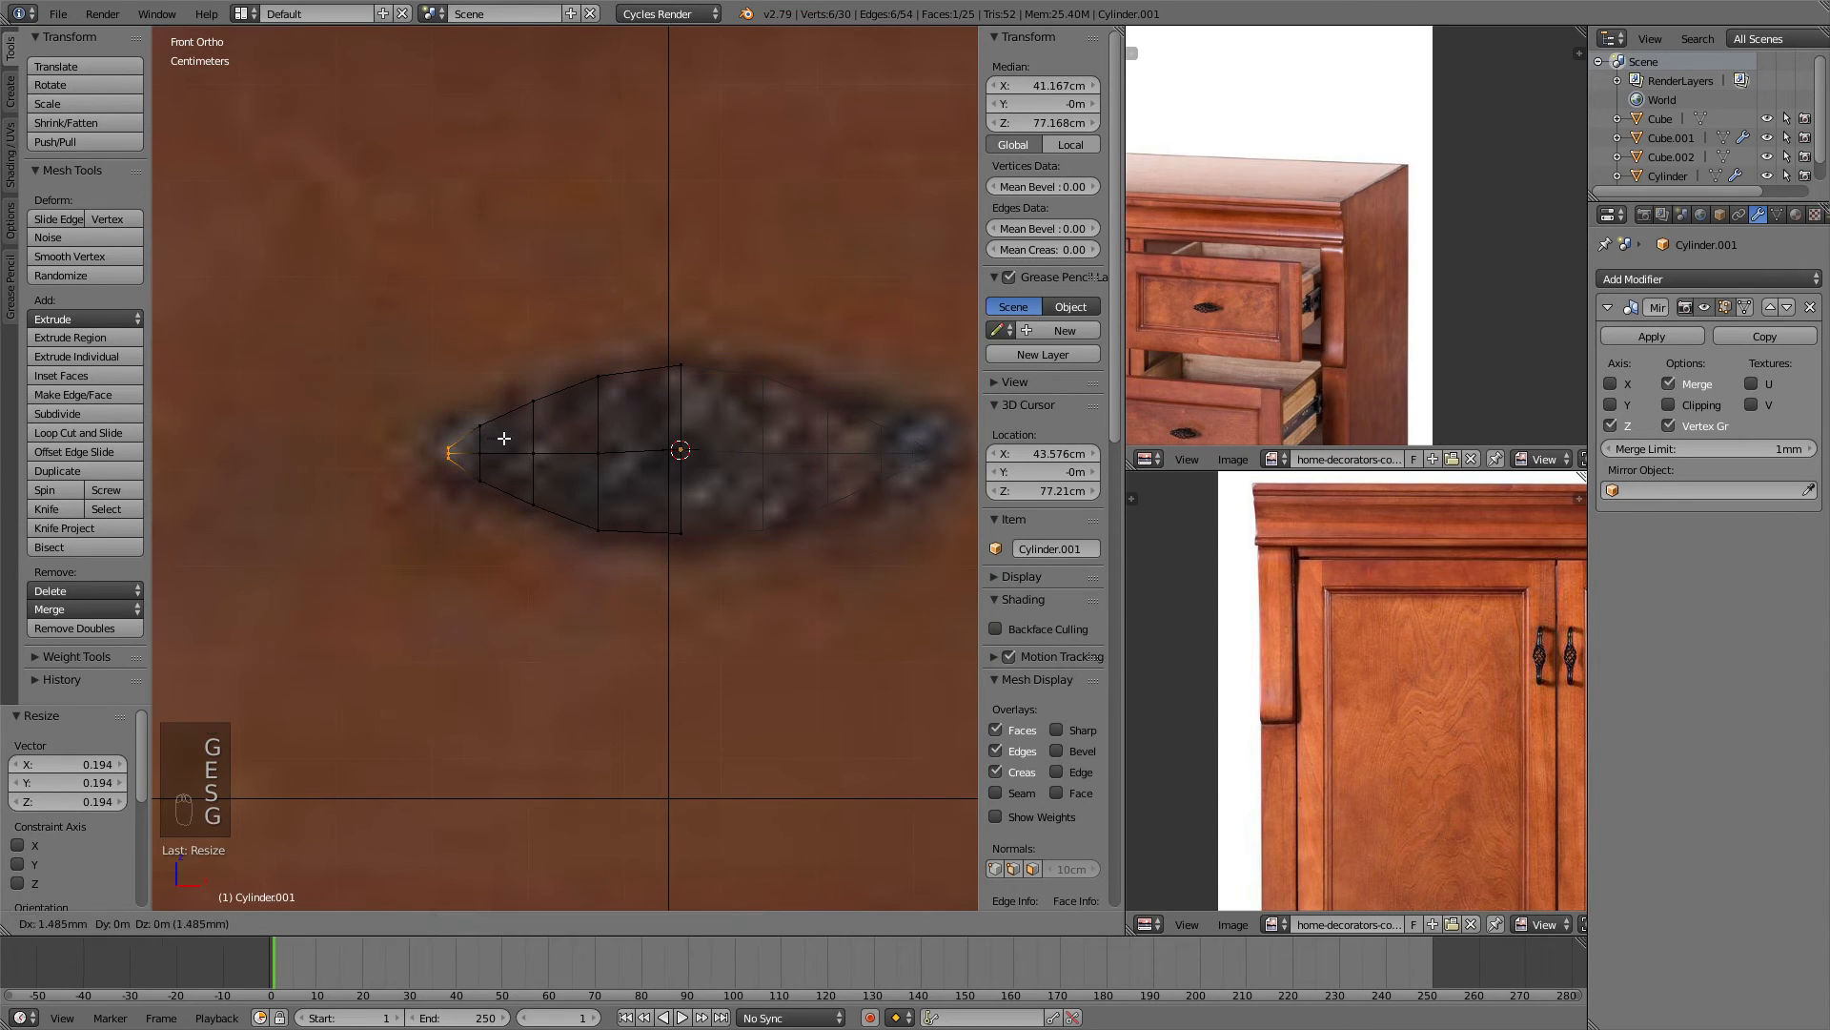
click(499, 435)
key(Tab)
scroll(670, 470, down, 3)
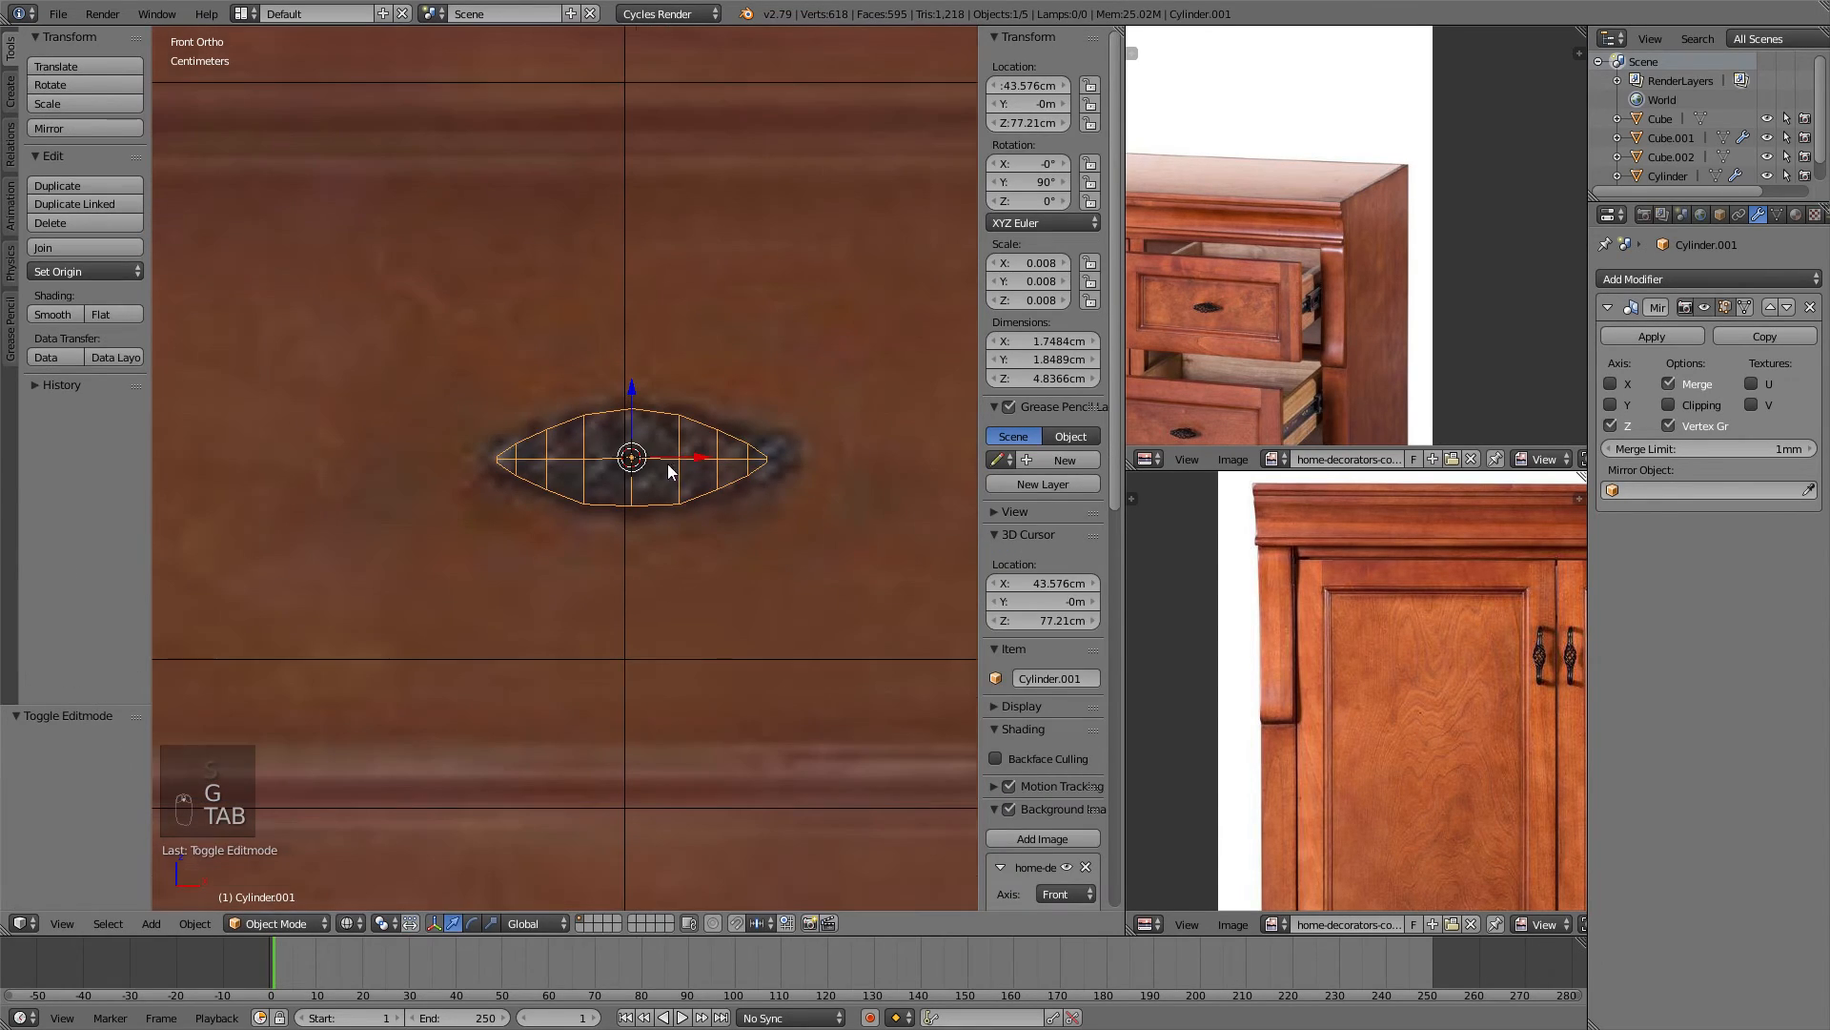
Add a crosswise loop cut in the pull's central section and two lengthwise loop cuts along its back side.
shift+middle_drag(654, 376, 704, 367)
key(KP_Decimal)
key(Tab)
scroll(564, 619, up, 3)
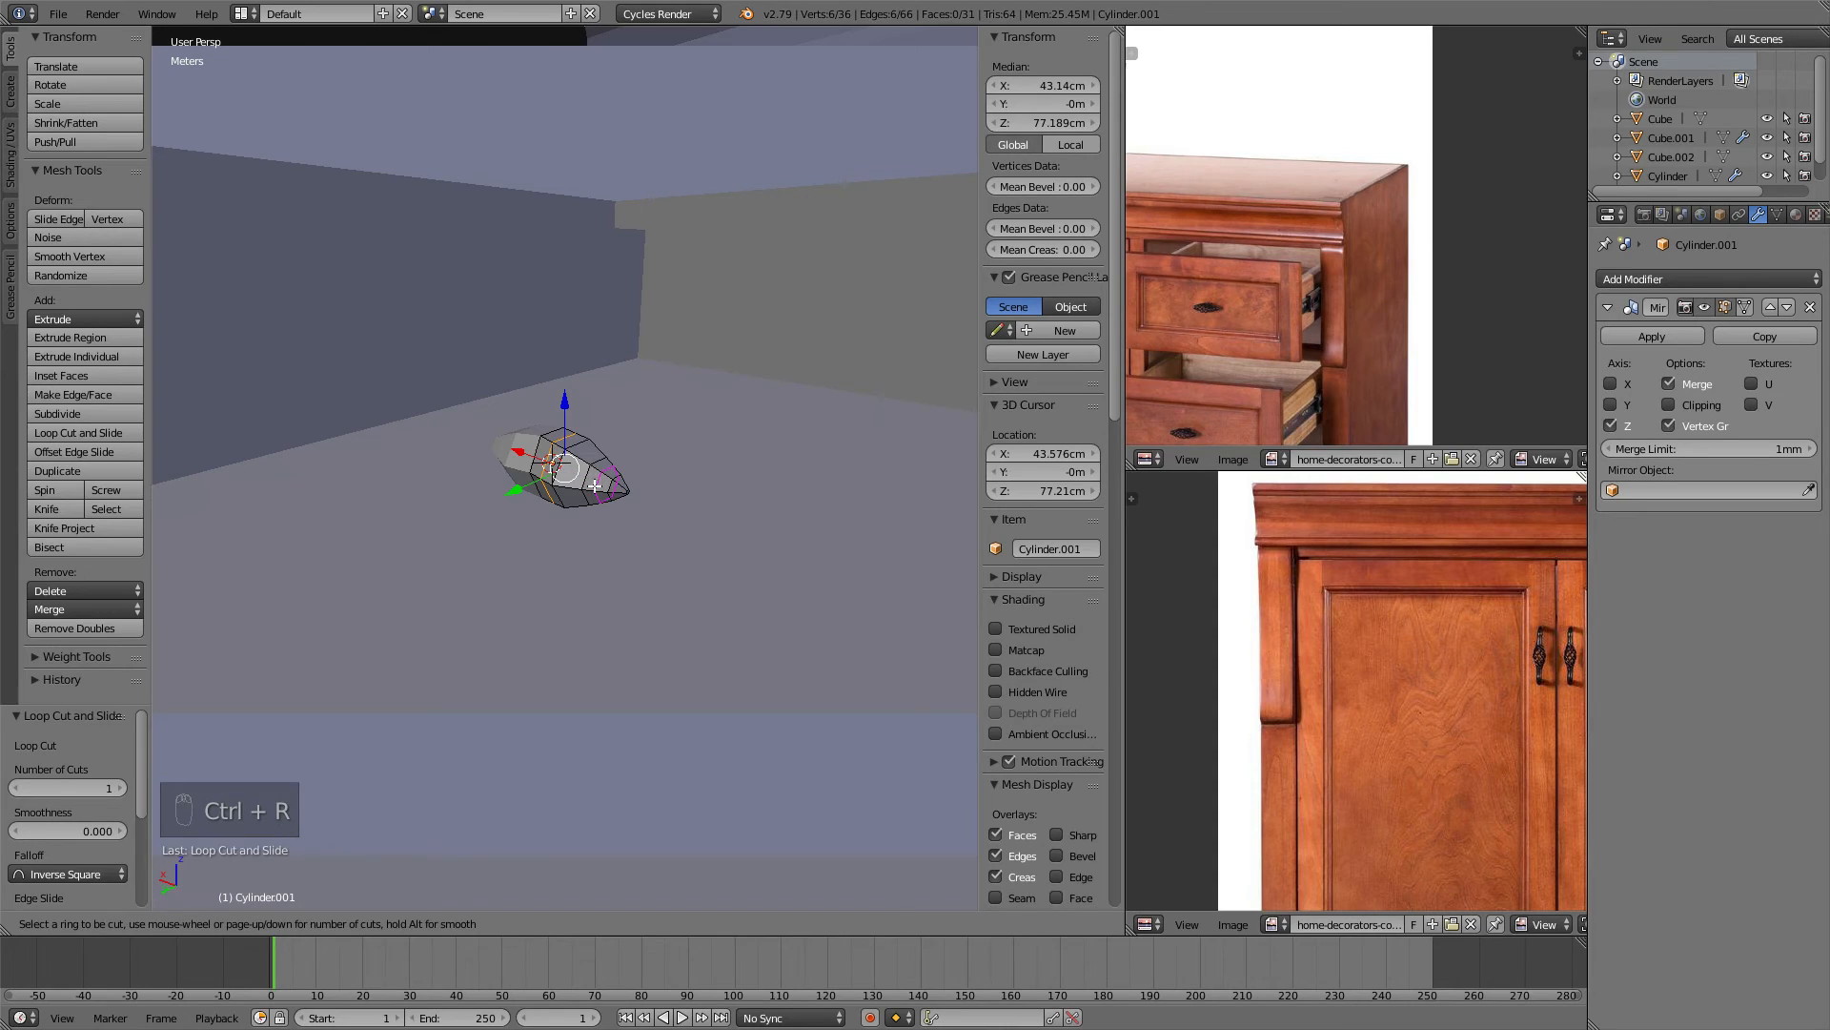
click(608, 488)
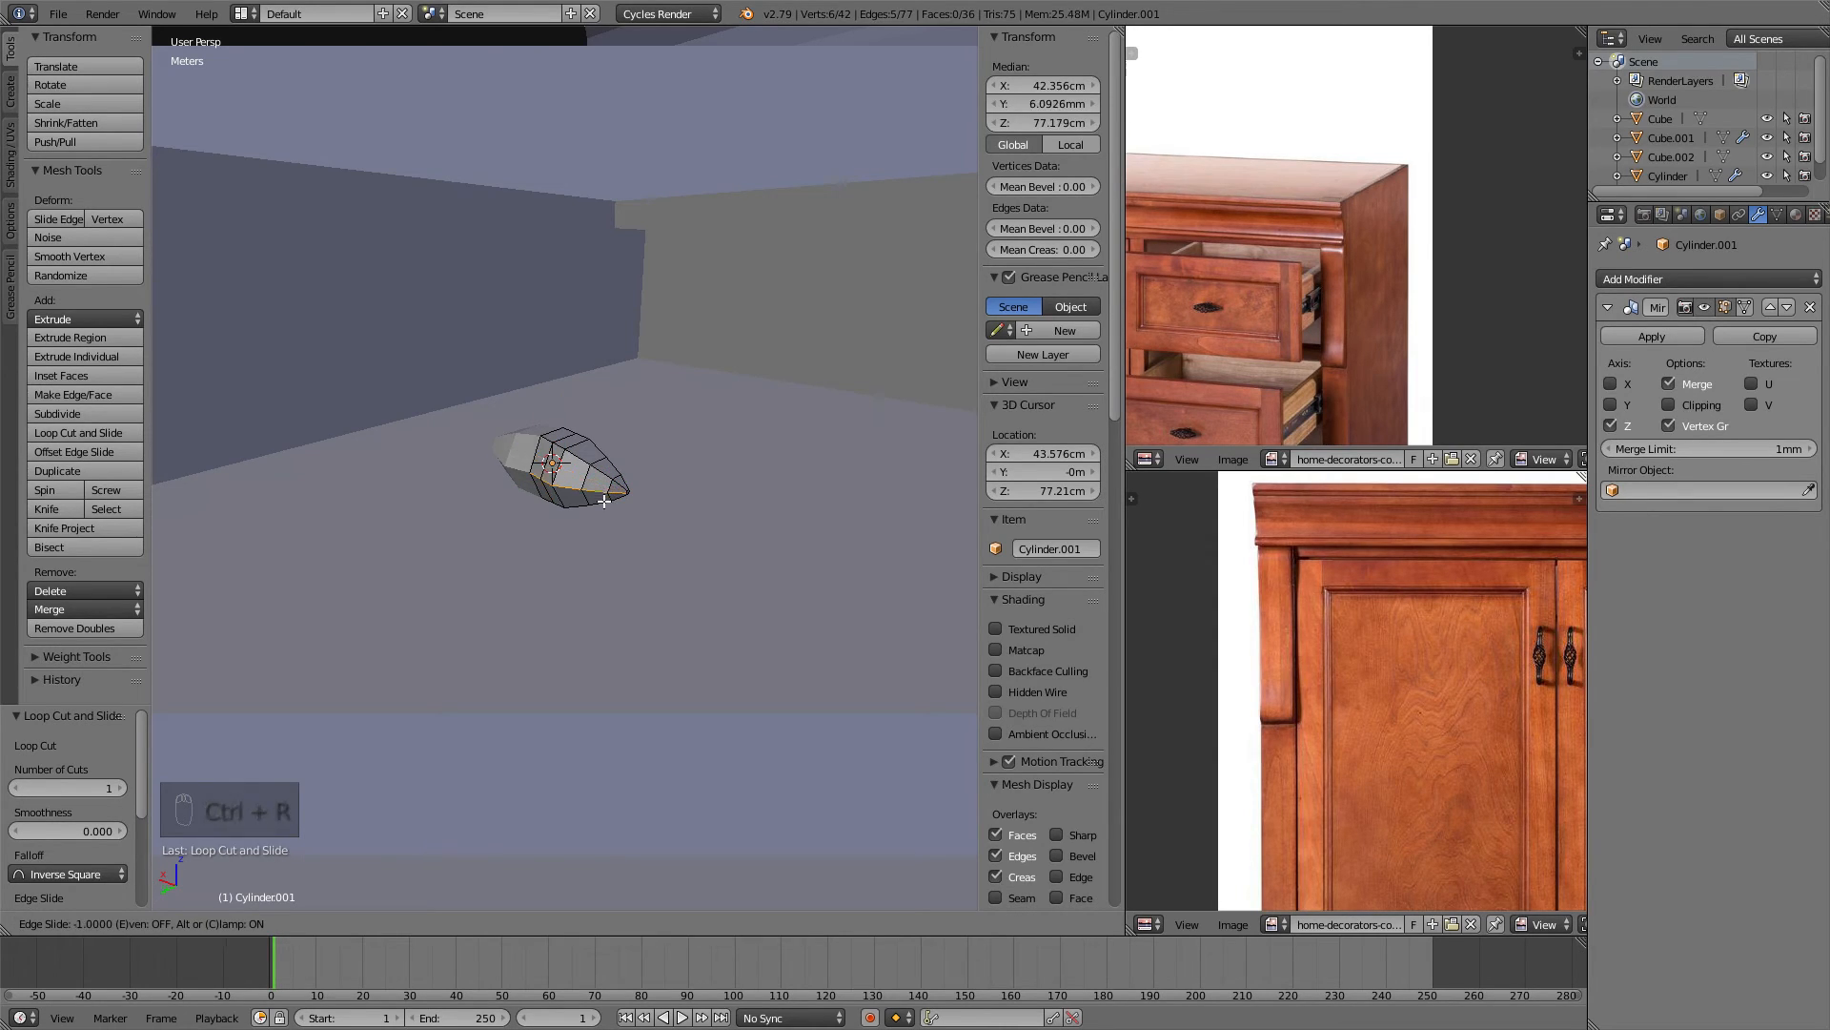
click(610, 502)
key(ctrl+r)
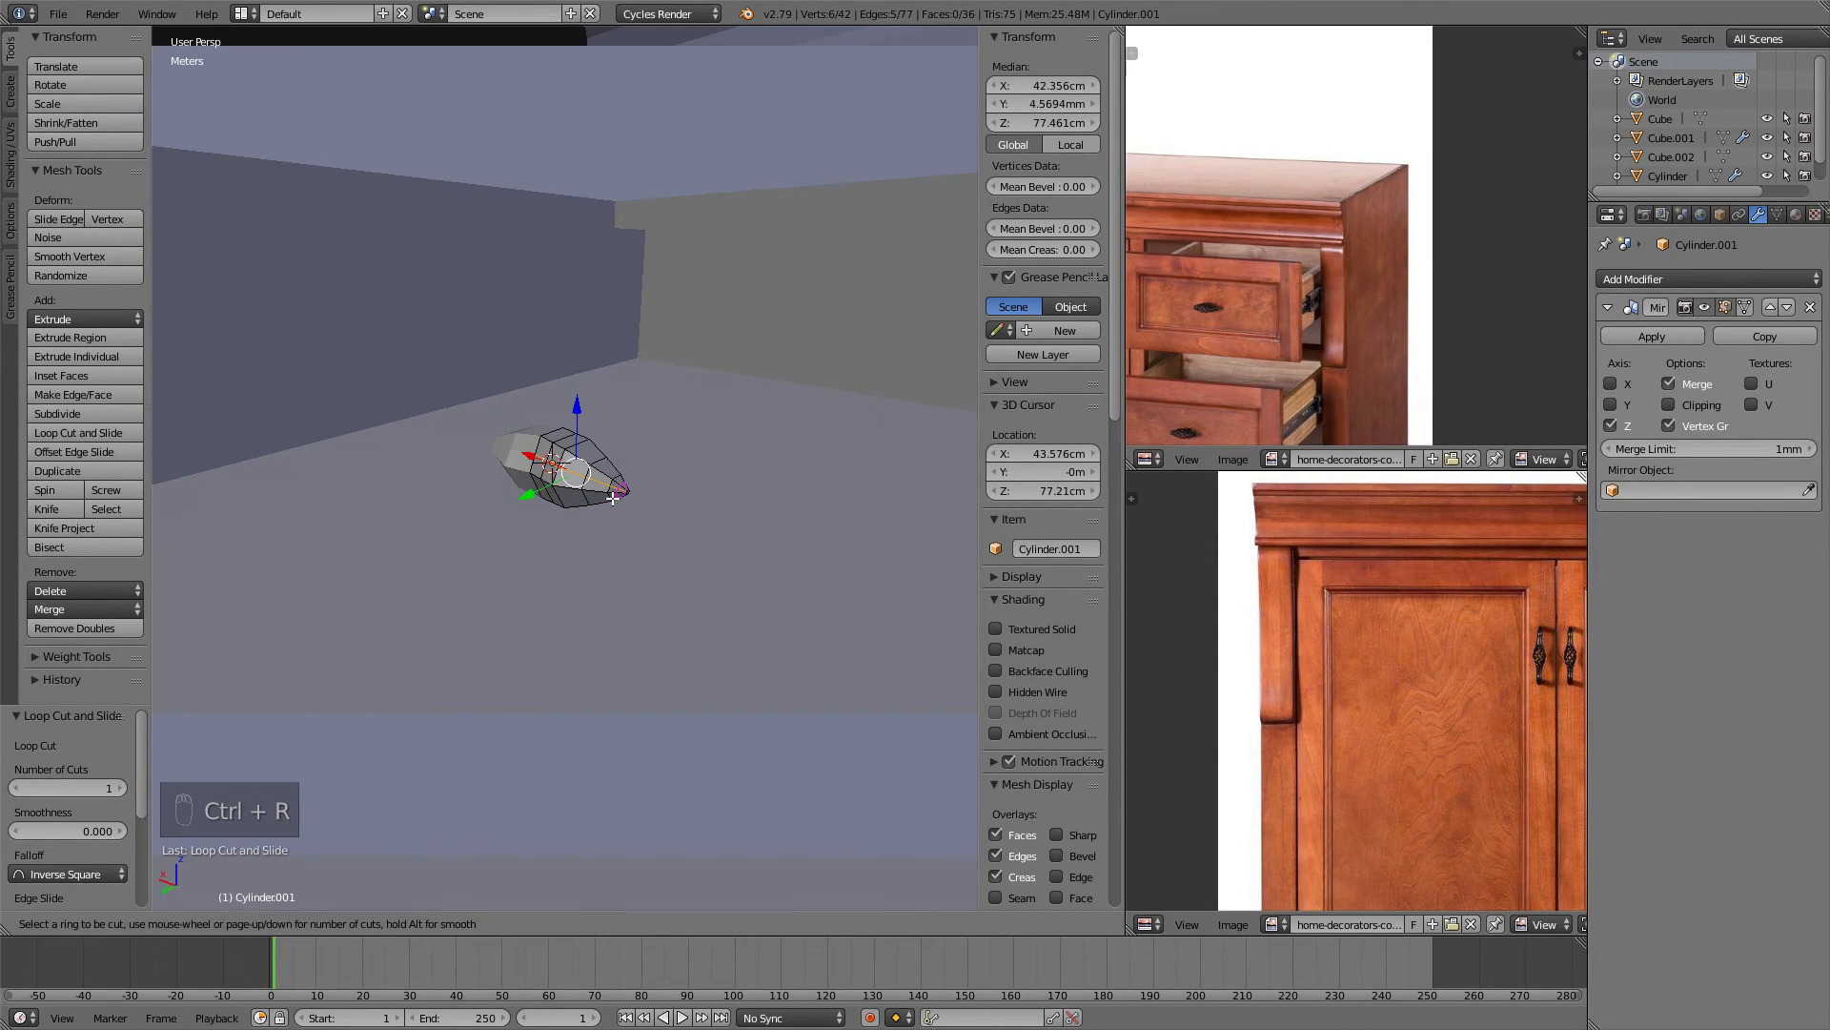
click(609, 497)
click(610, 498)
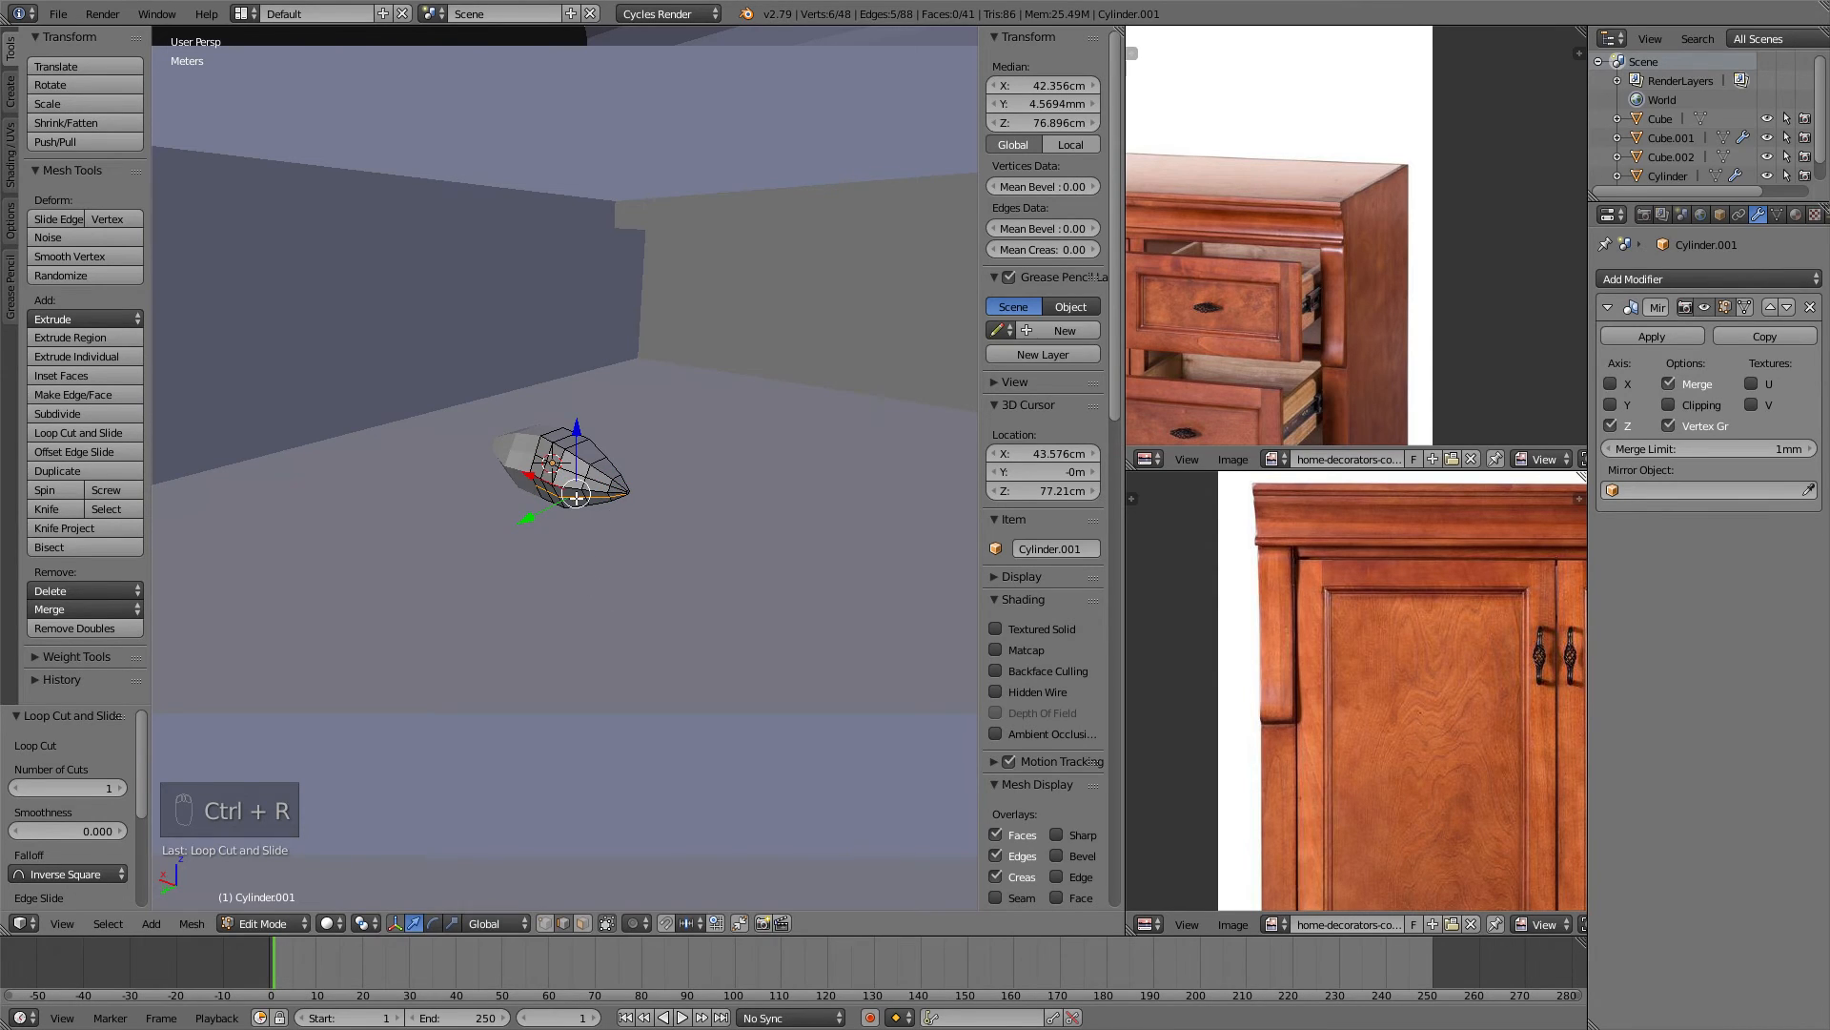
In orthographic wireframe view, select the four central faces on the pull's back and extrude them about 8.5 mm along Y.
scroll(621, 673, up, 3)
scroll(622, 780, down, 3)
key(KP_5)
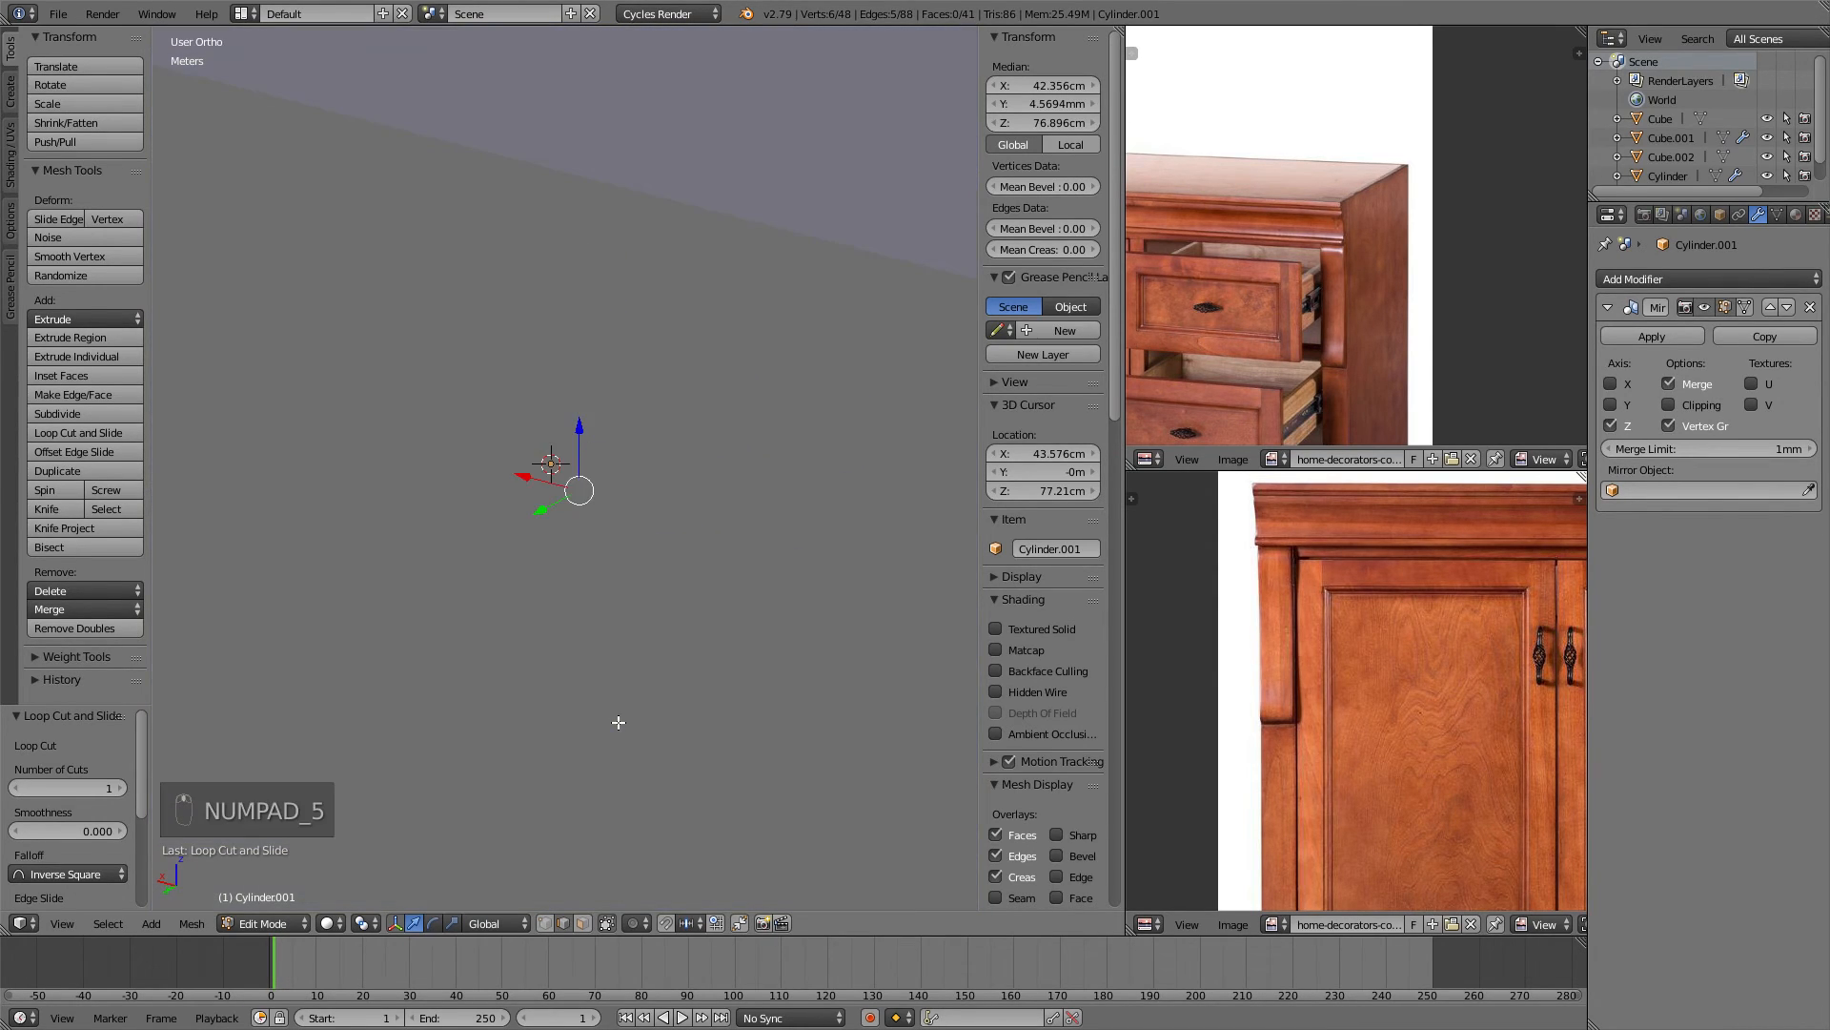
key(z)
key(a)
scroll(449, 544, up, 4)
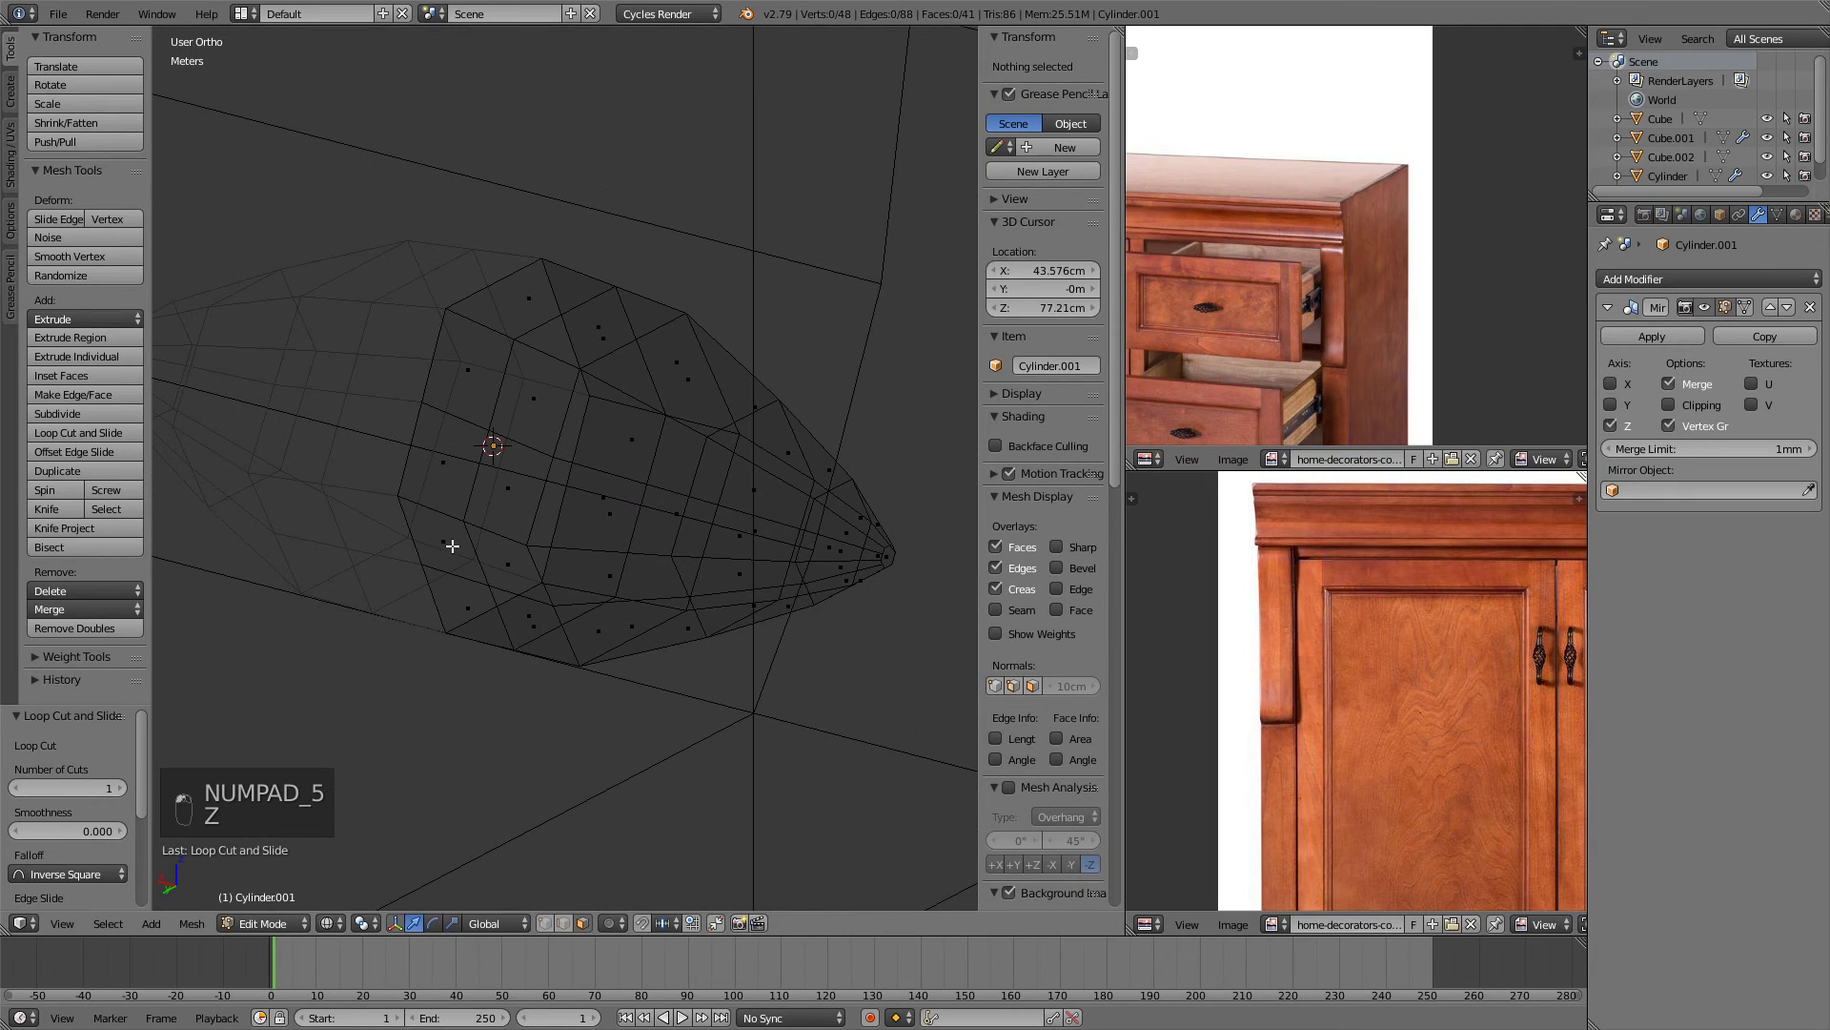
click(433, 461)
shift+click(508, 491)
shift+right_click(505, 563)
shift+right_click(447, 542)
middle_drag(589, 543, 581, 439)
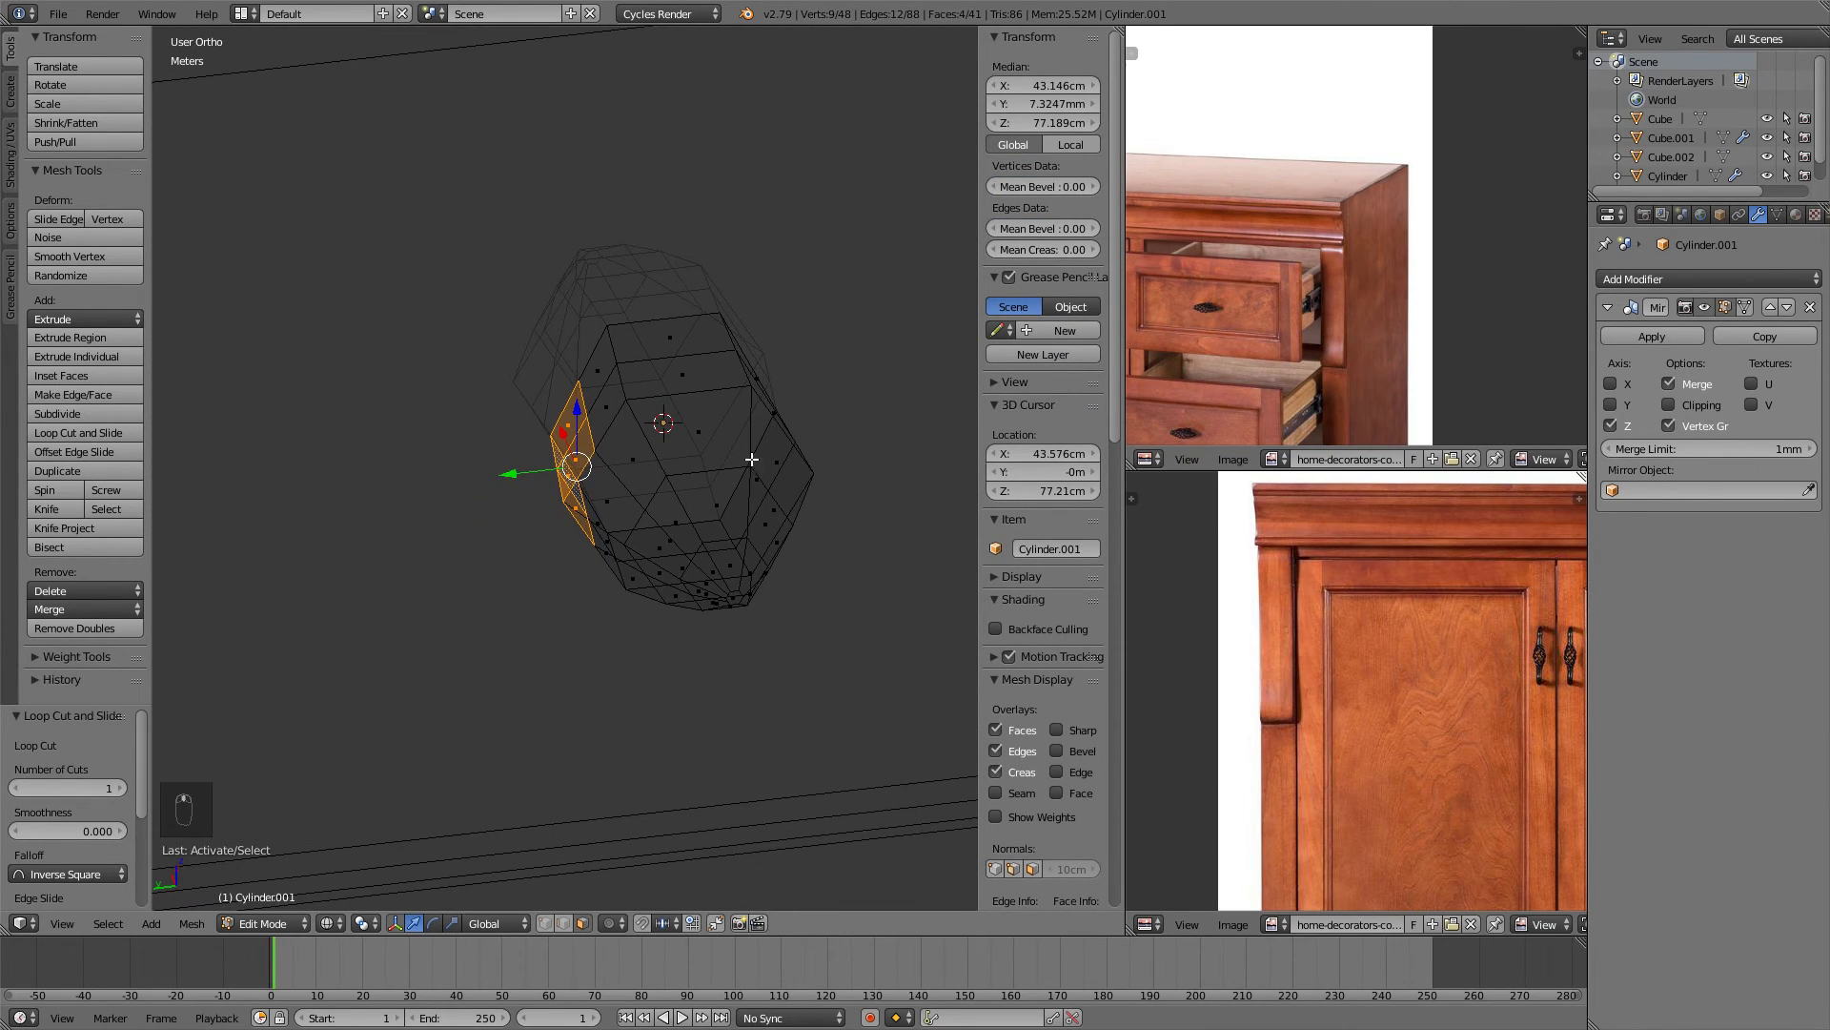
key(e)
click(480, 456)
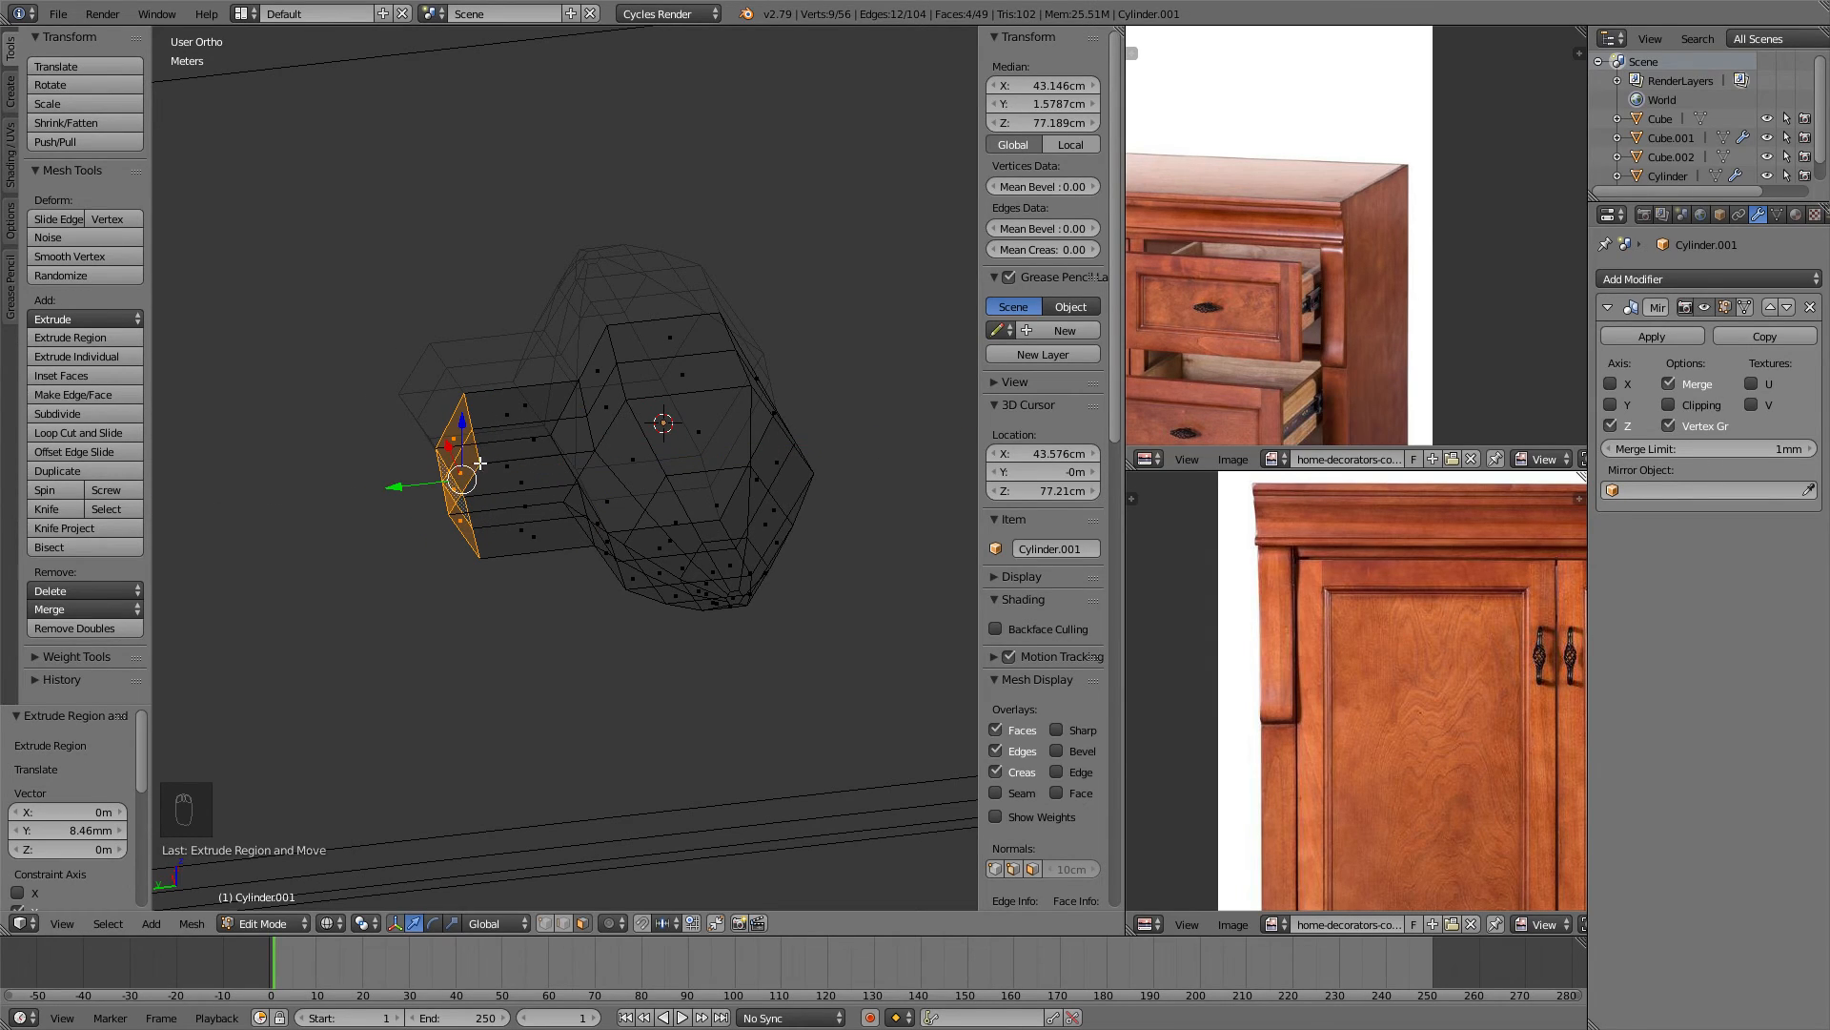
Flatten the extruded stem's end faces by scaling them to 0 along Y.
middle_drag(452, 437, 722, 362)
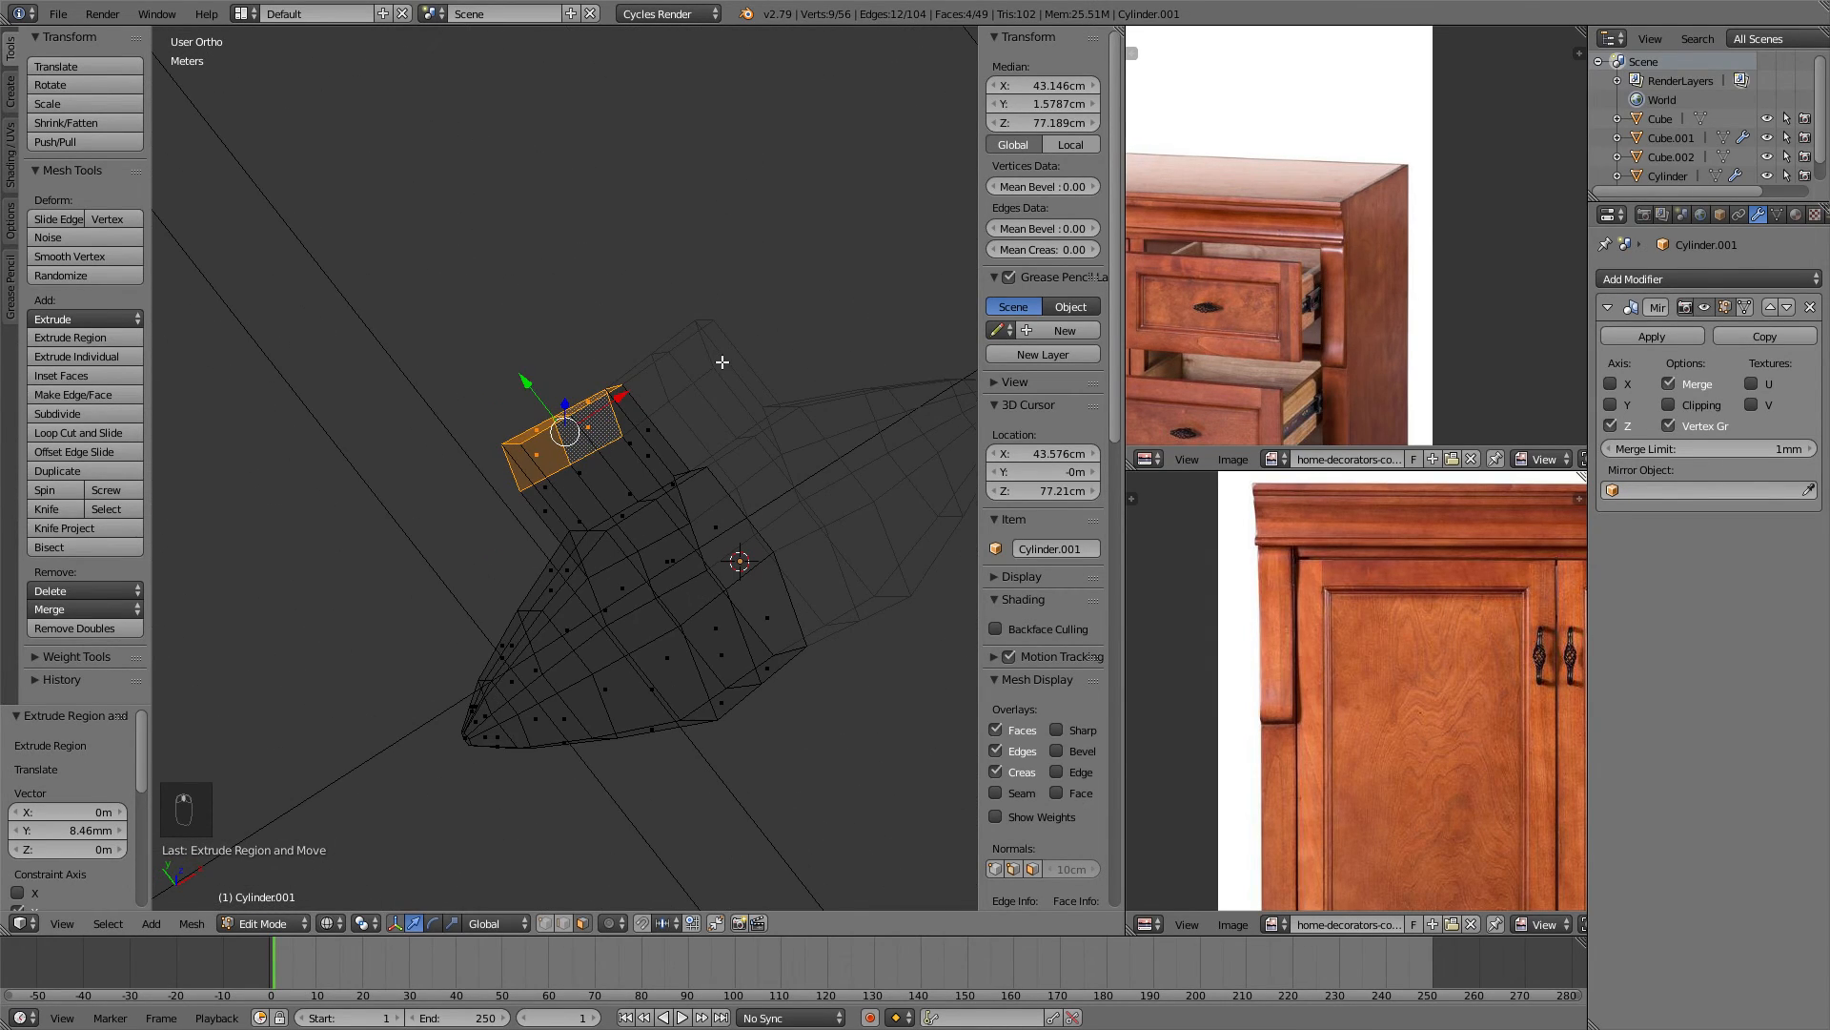
key(KP_7)
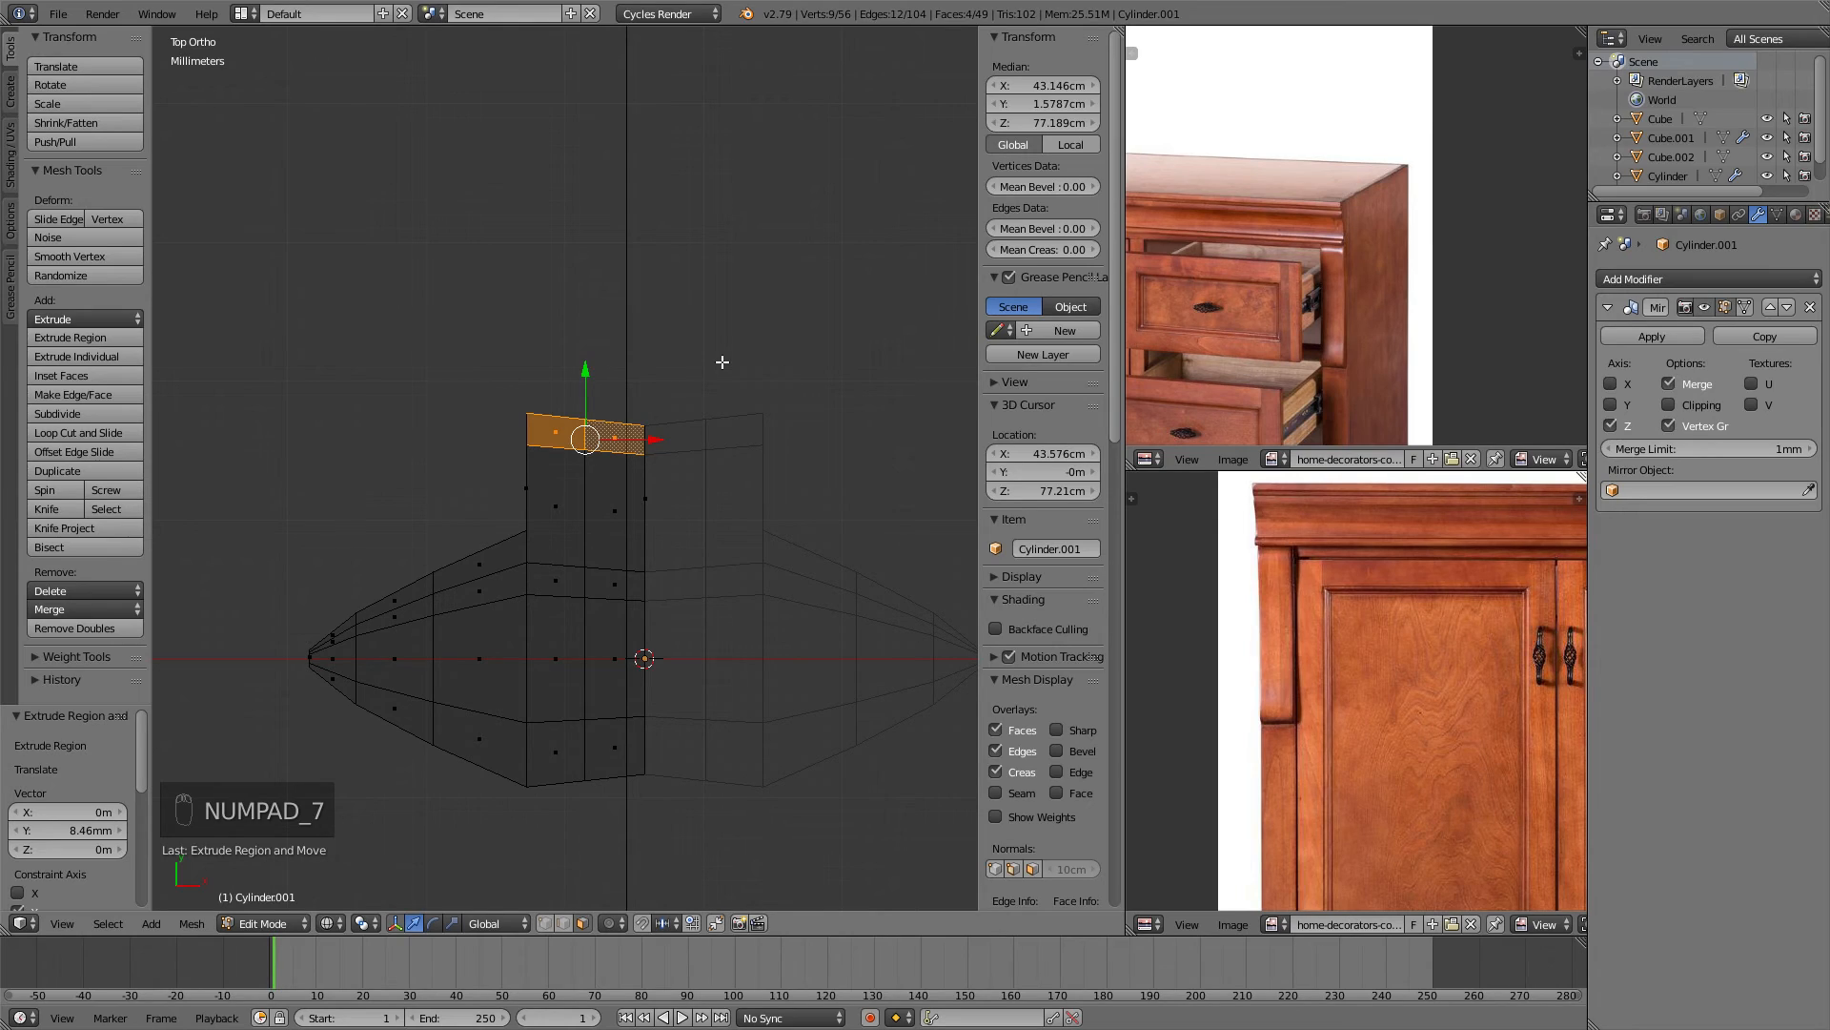
key(s)
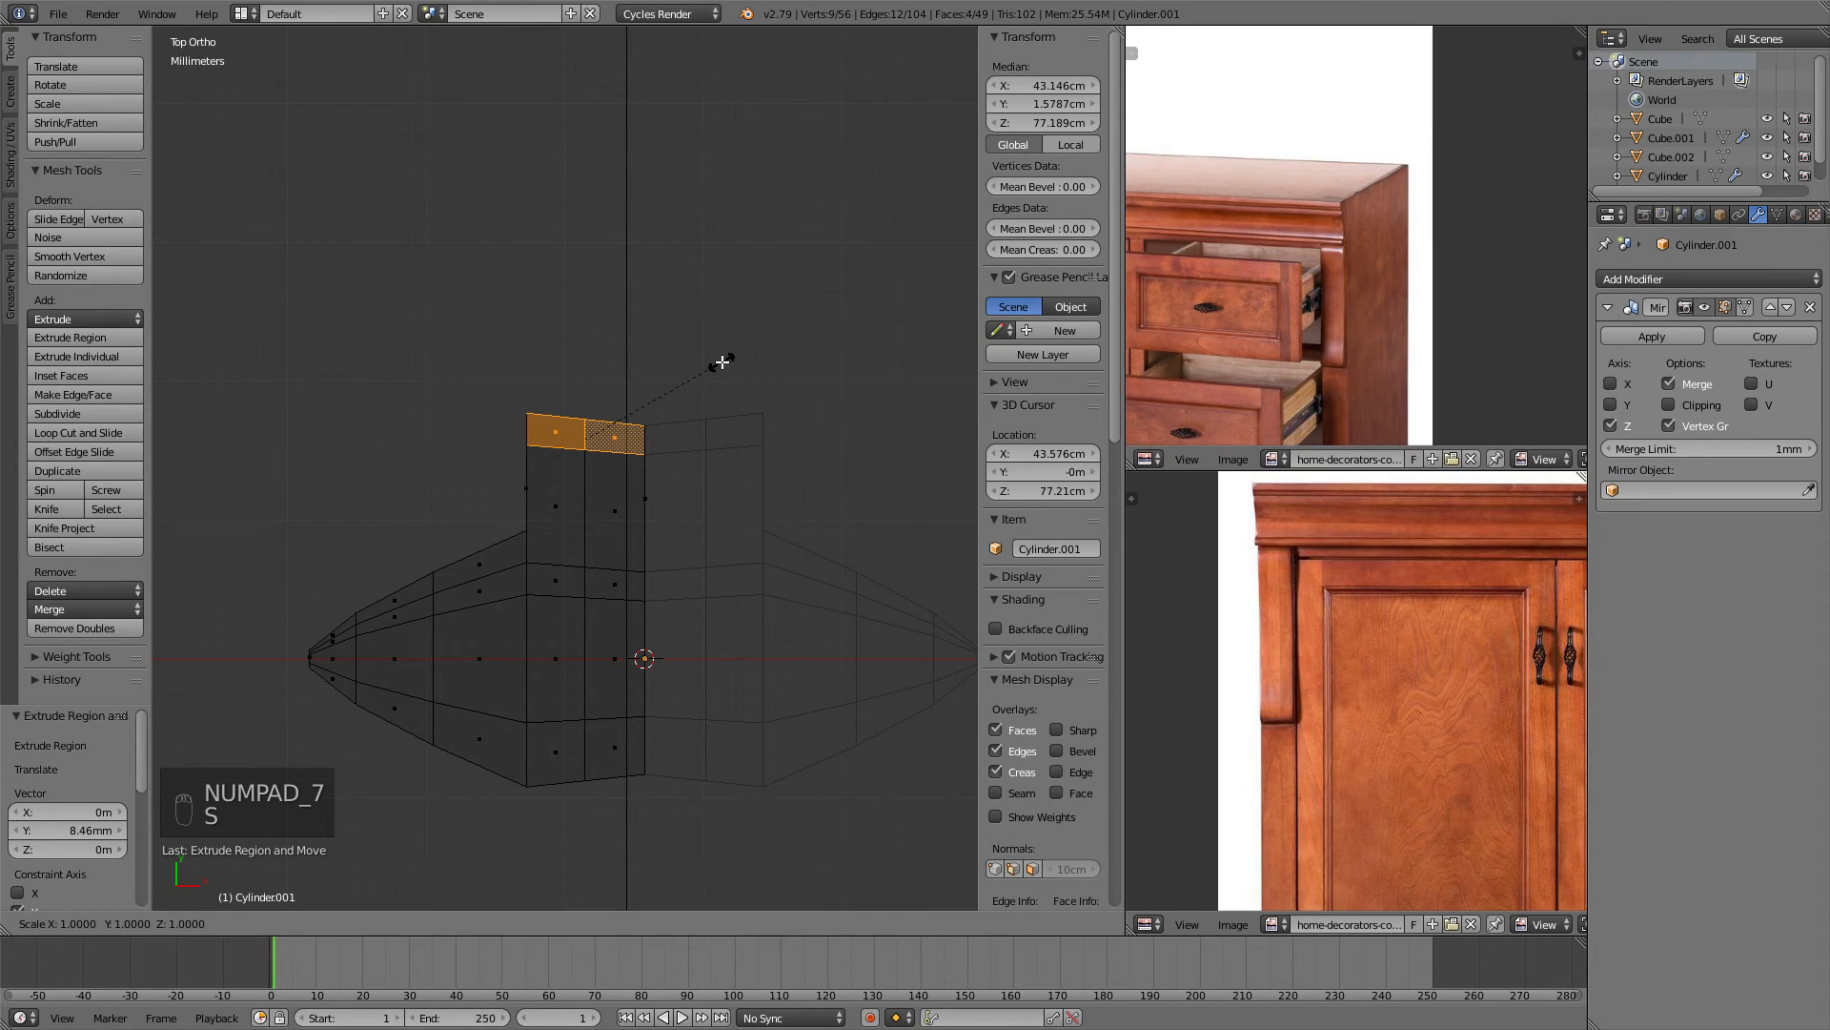
key(0)
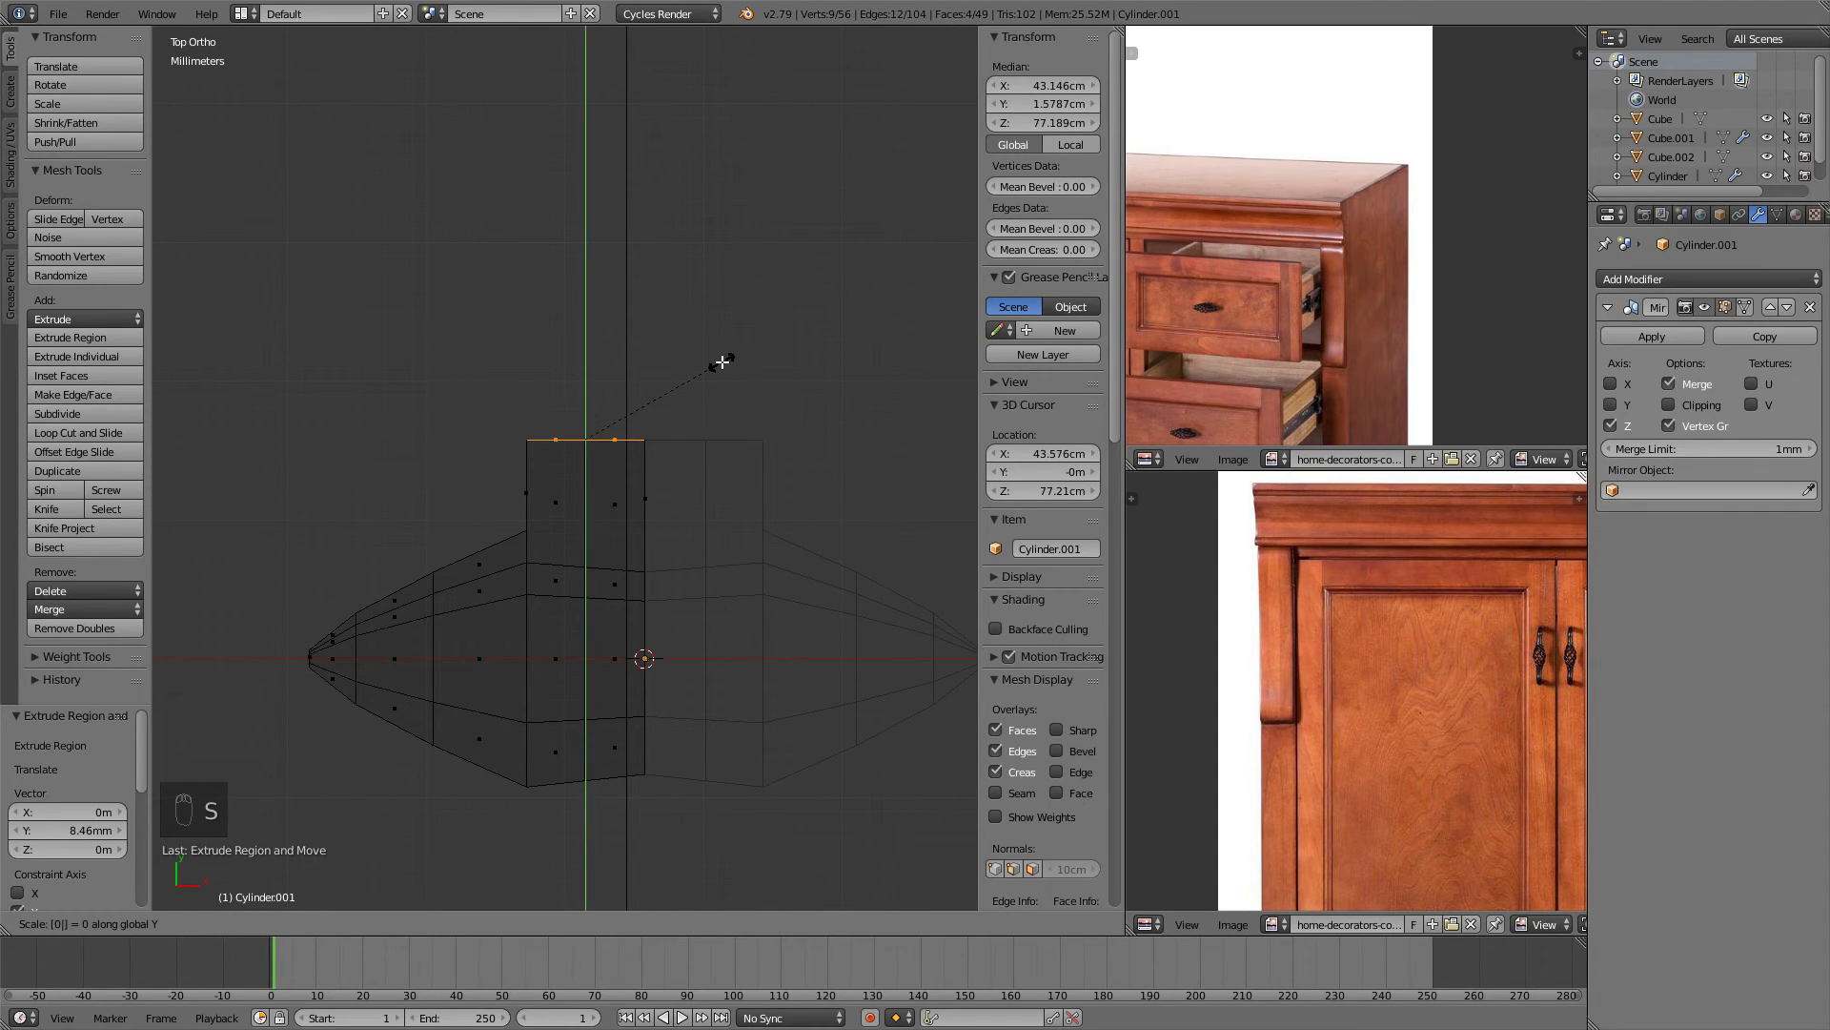
click(722, 362)
middle_drag(633, 392, 572, 388)
Move the flattened stem end along Y towards the pull's body to shorten the stem.
key(Tab)
key(Tab)
key(g)
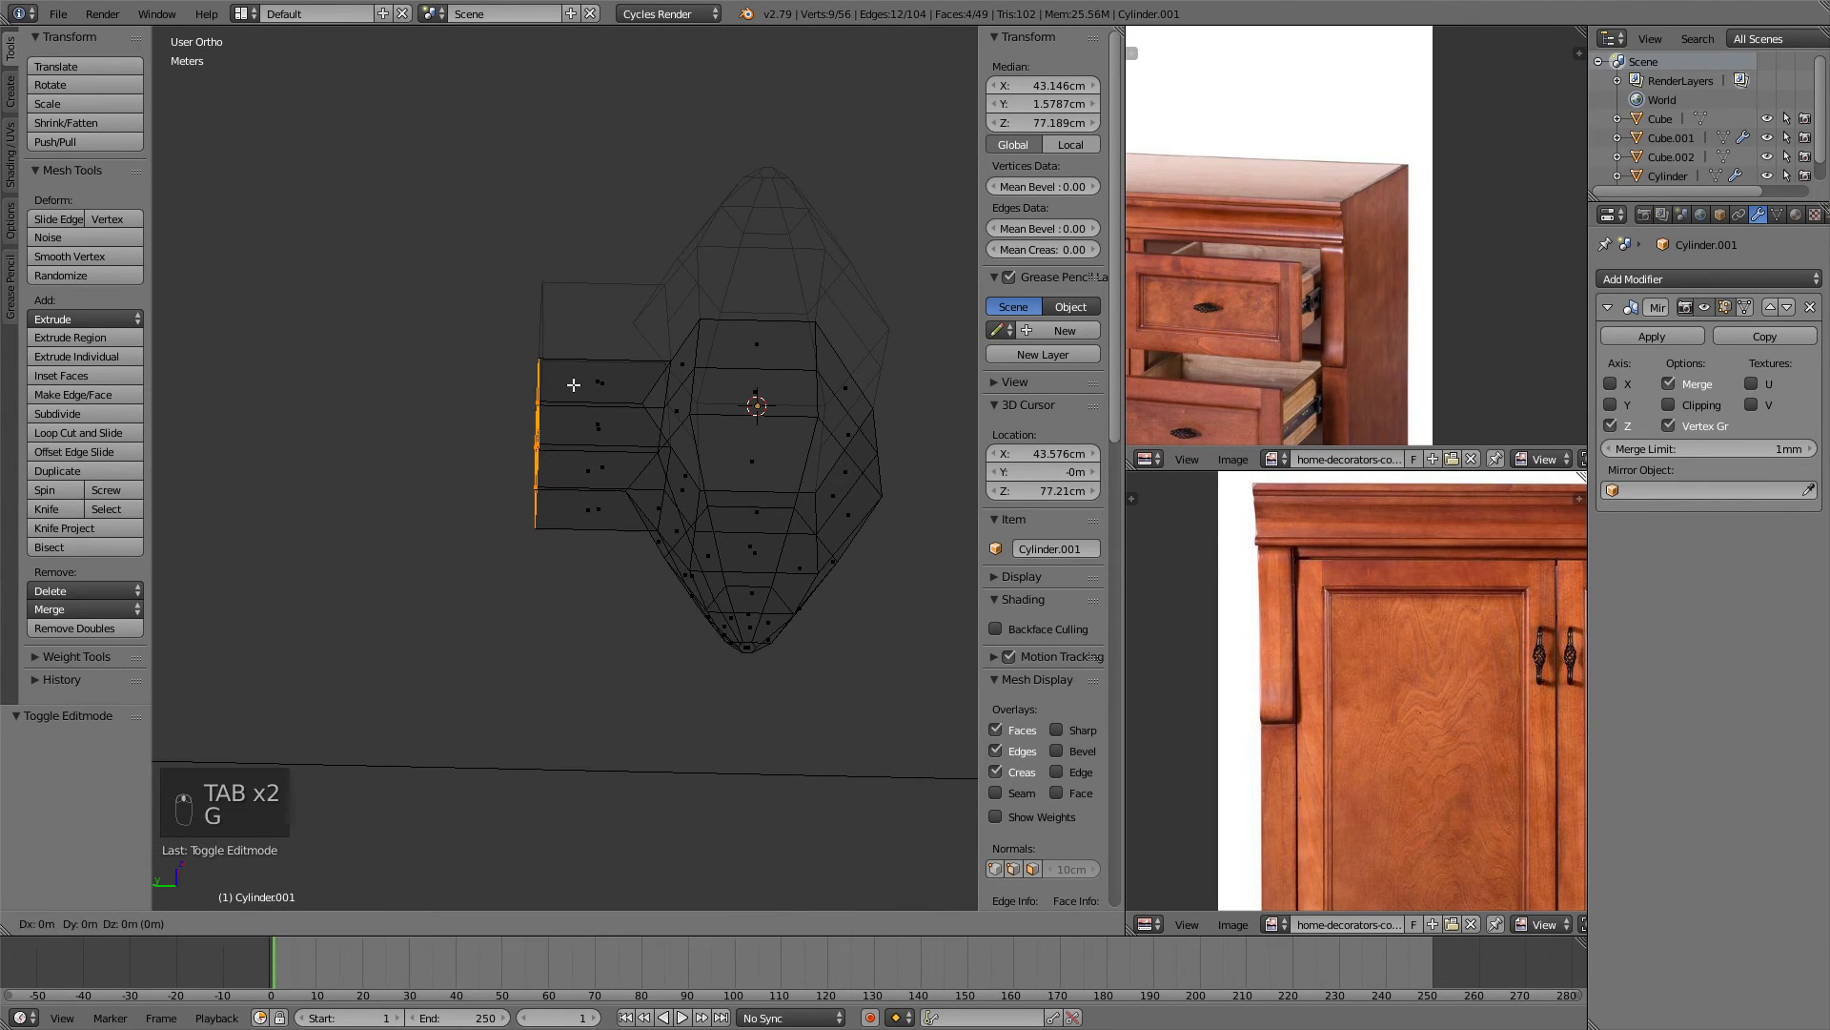
key(y)
click(599, 395)
key(Tab)
Move the whole drawer pull about -34.8 cm along Y to the front of the cabinet.
scroll(614, 395, down, 16)
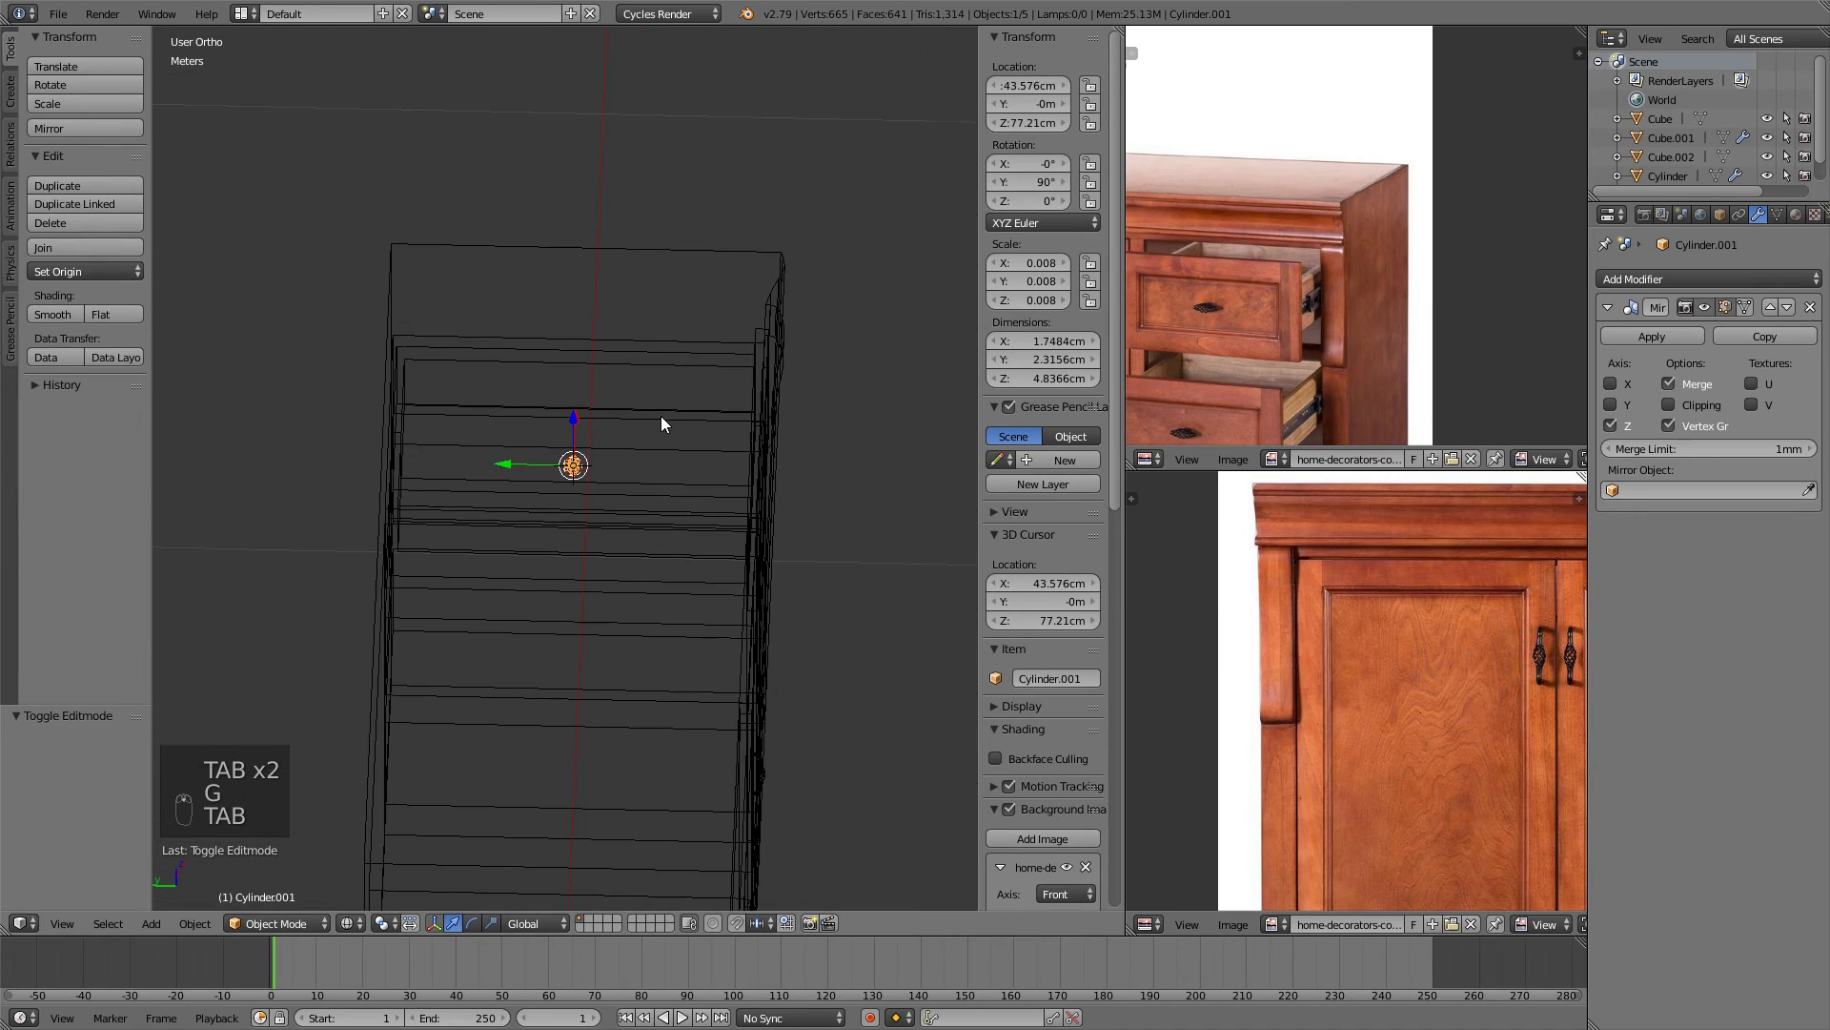
key(g)
key(y)
click(849, 404)
In top view, move the drawer pull about 2.81 cm along Y so its stem reaches into the drawer front.
key(KP_1)
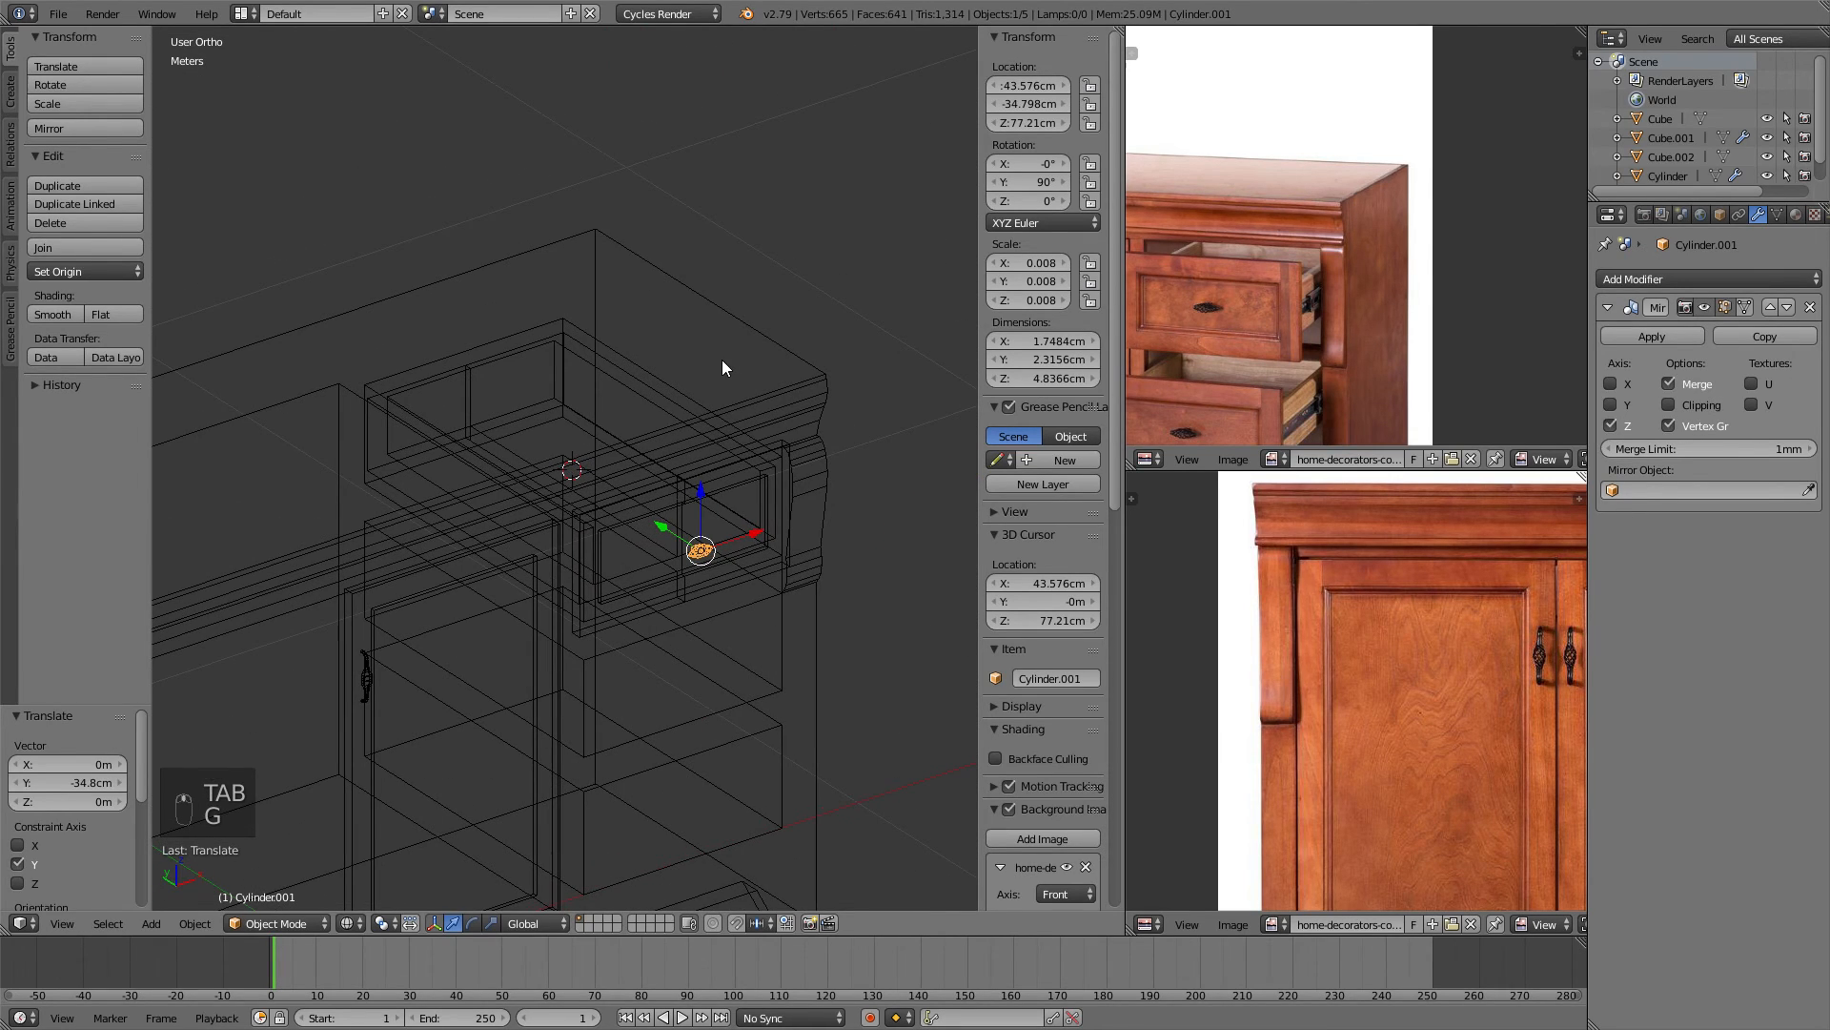
key(KP_7)
scroll(644, 391, up, 8)
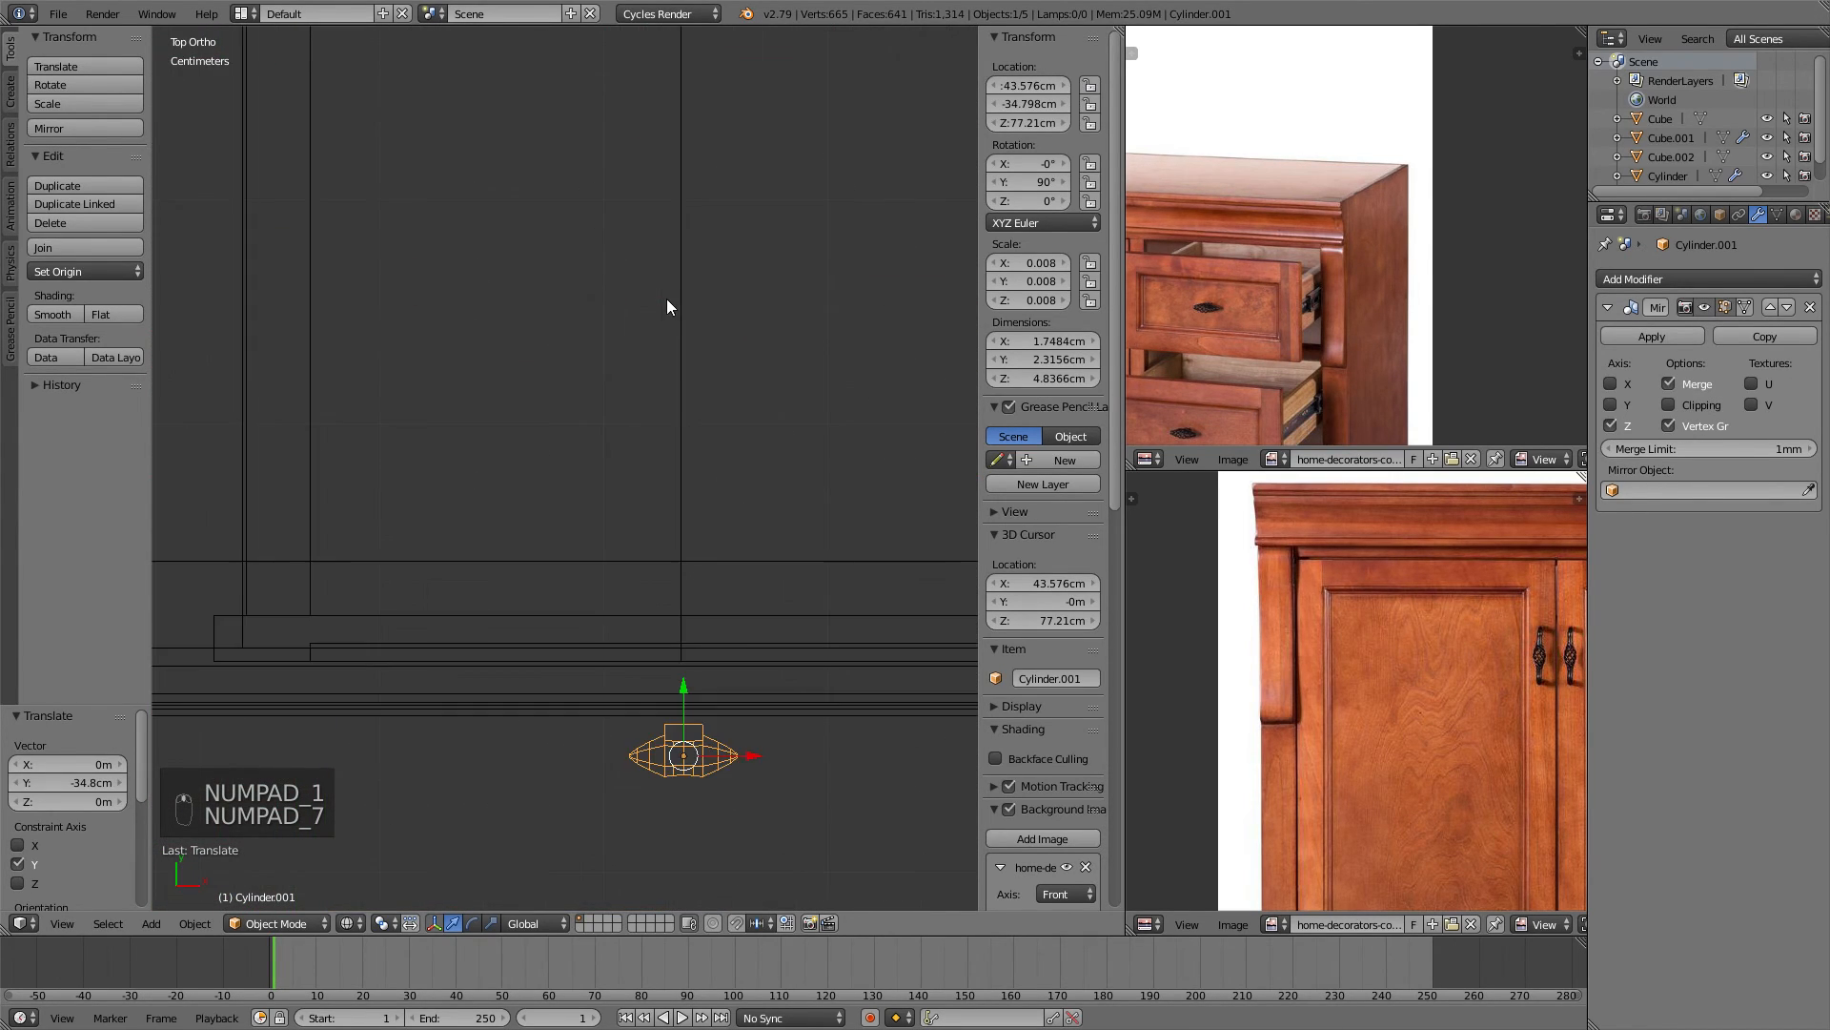
scroll(635, 300, up, 1)
key(g)
key(y)
click(647, 167)
scroll(572, 319, up, 1)
shift+middle_drag(424, 443, 690, 326)
drag(658, 420, 658, 420)
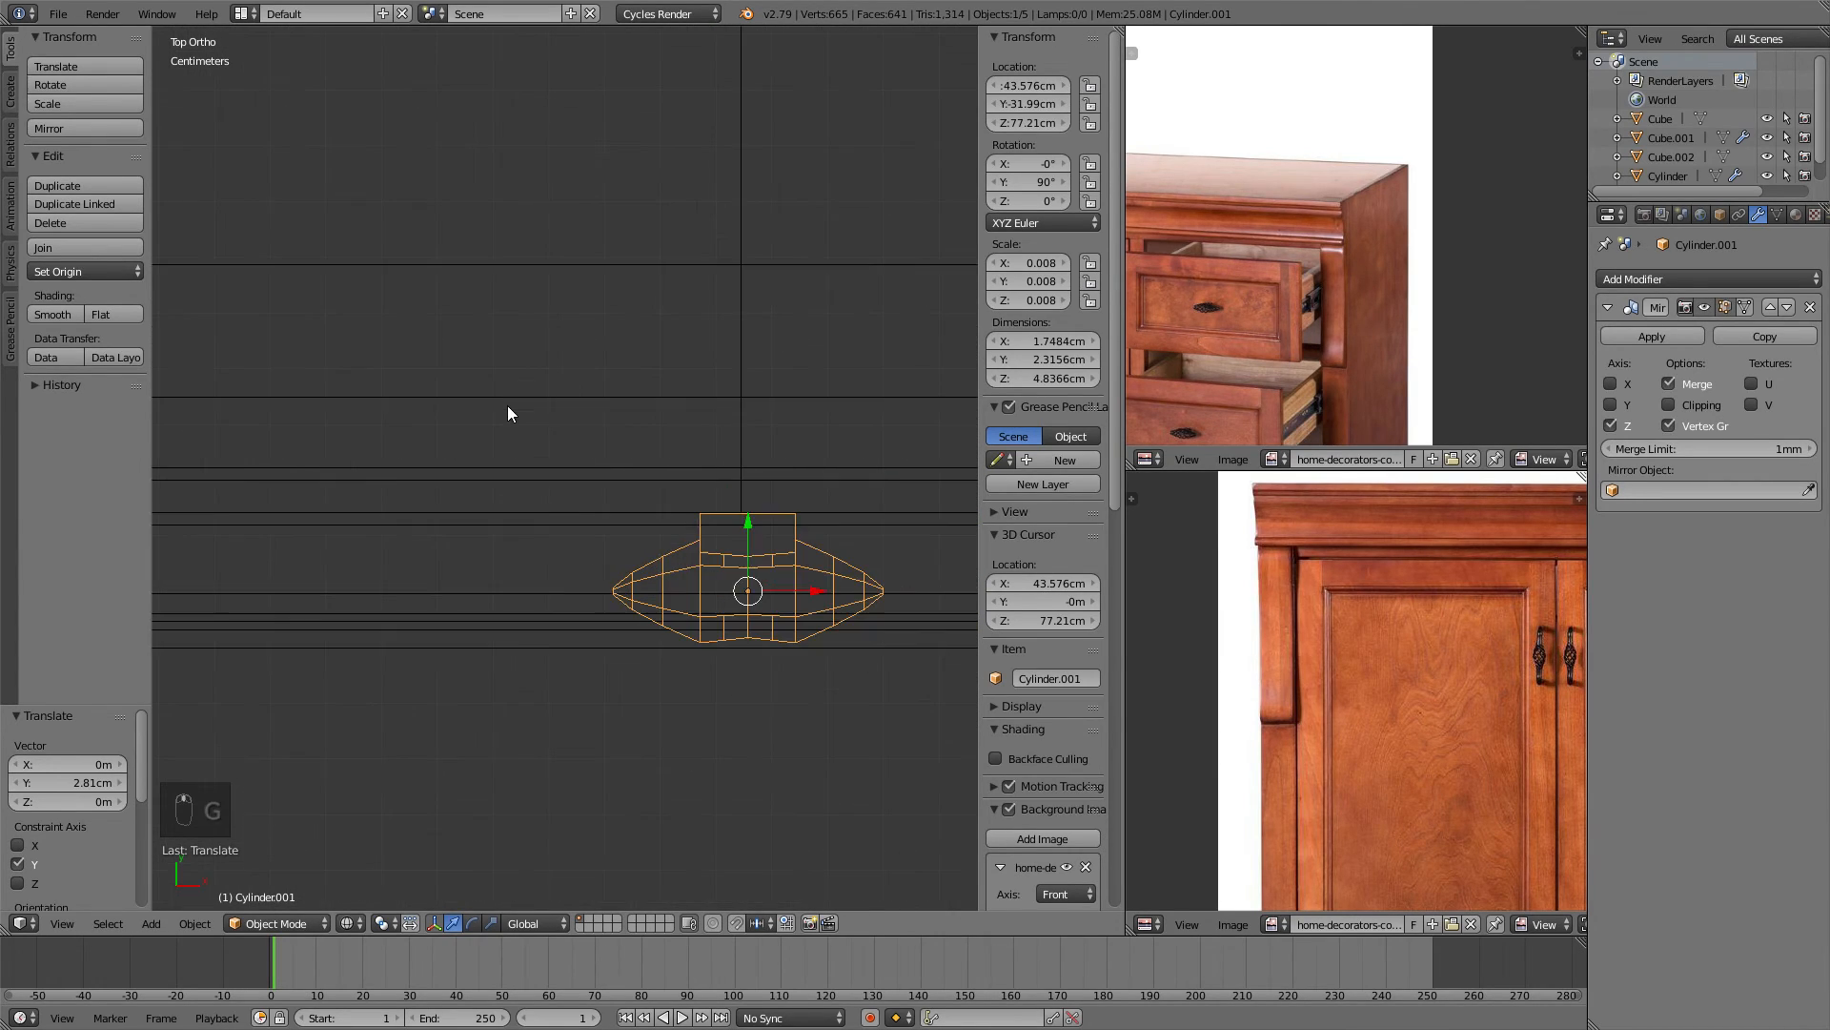
Move the drawer pull slightly further along Y, to a Y location of about -31.2 cm.
scroll(424, 367, down, 2)
shift+middle_drag(438, 368, 389, 396)
key(g)
key(y)
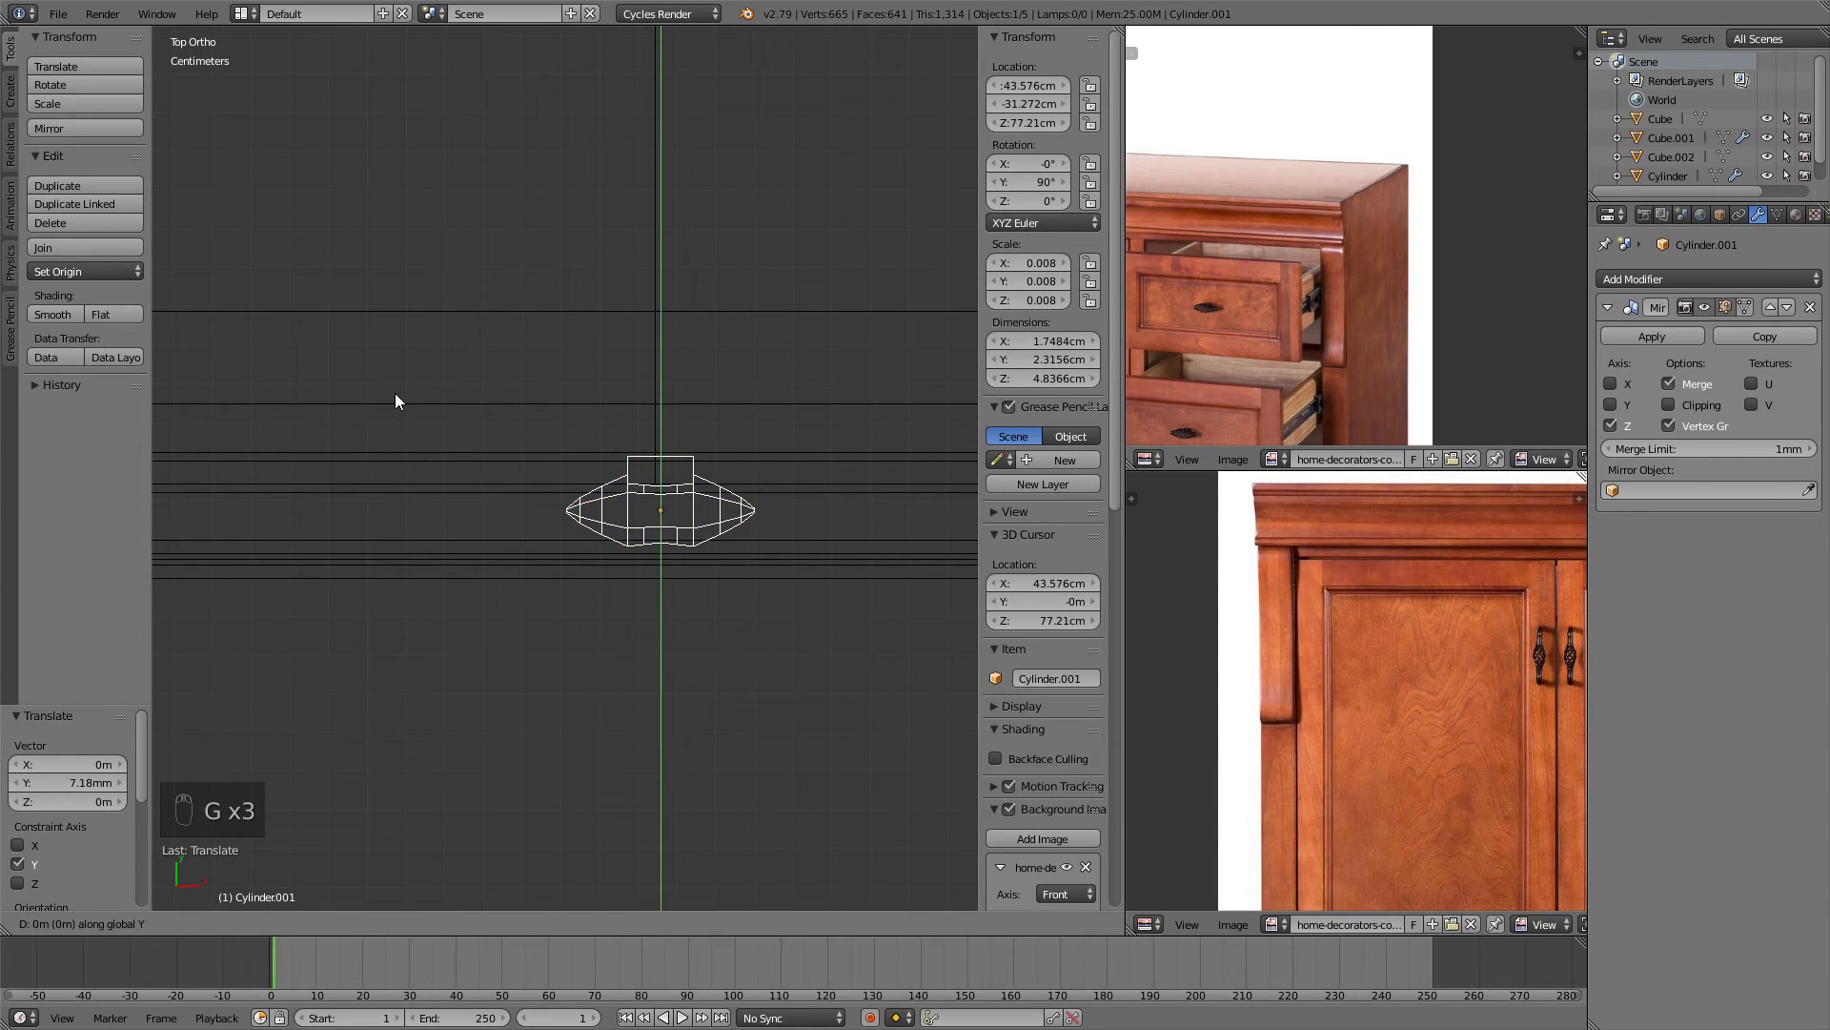
click(436, 409)
Deselect everything and check the top drawer with its pull in a rendered preview.
key(z)
middle_drag(441, 410, 495, 277)
scroll(553, 322, up, 4)
key(a)
key(shift+z)
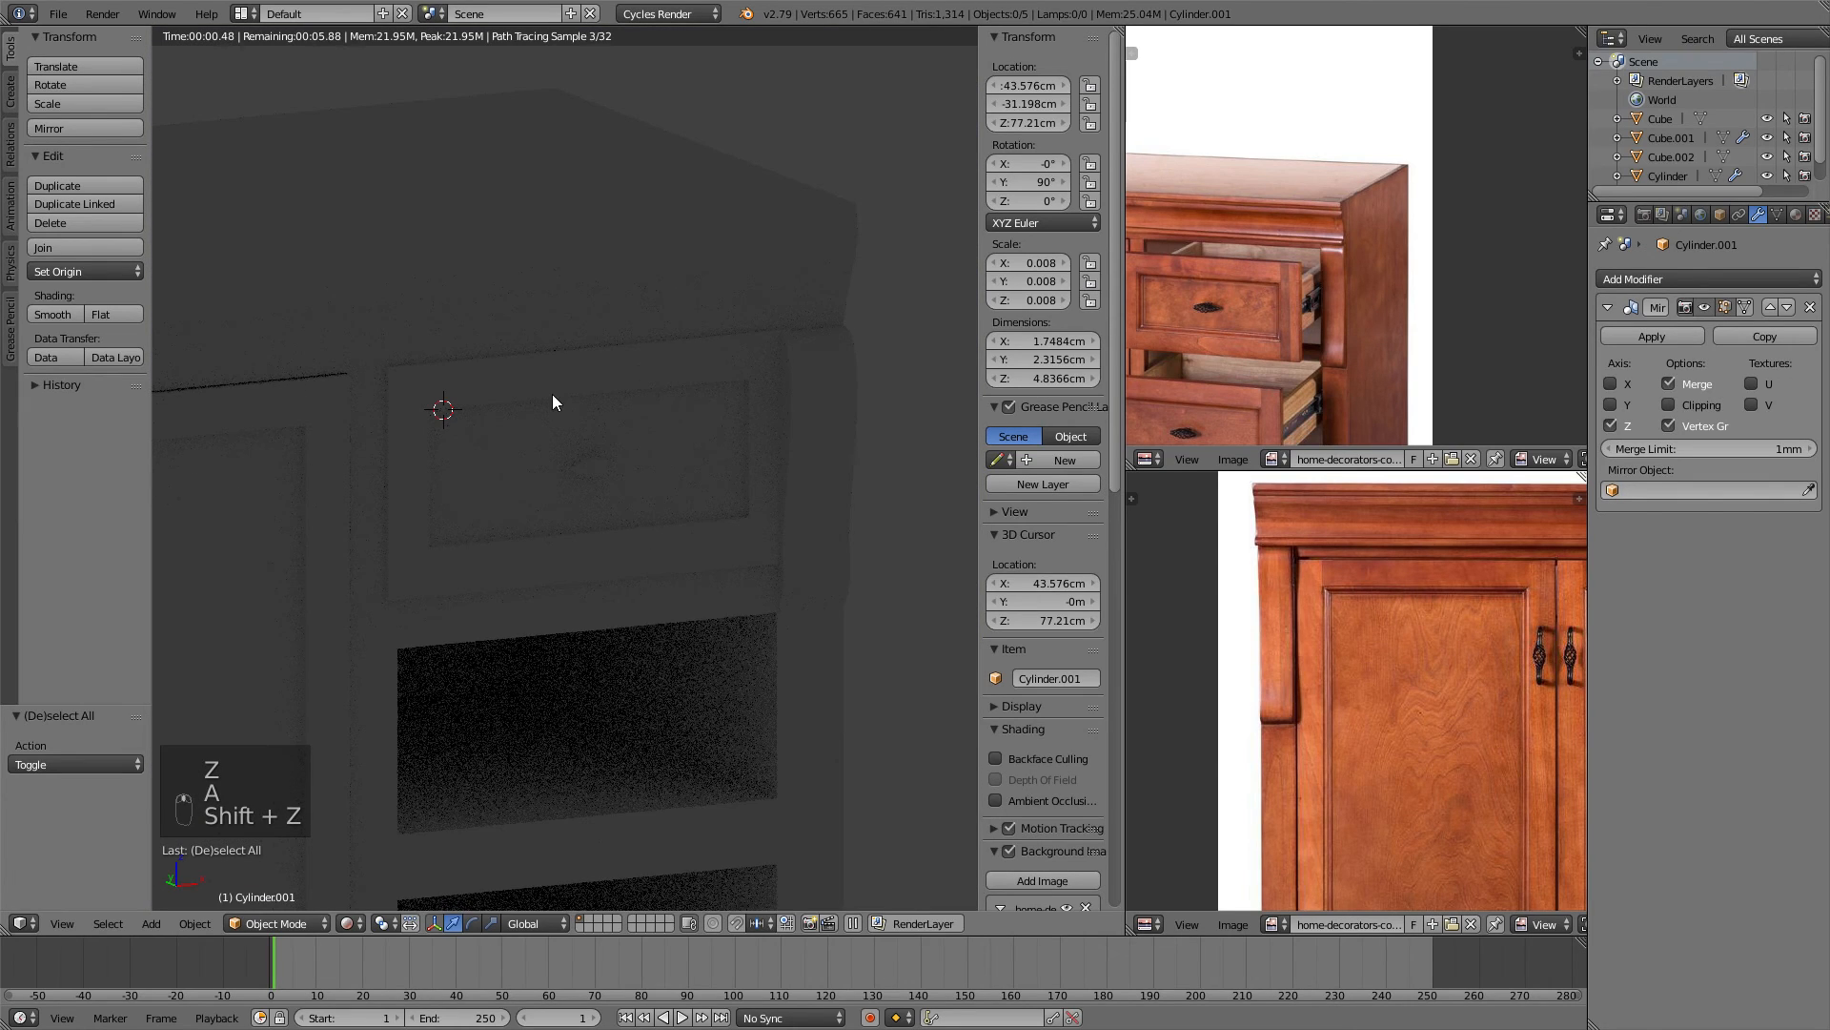
Leave the rendered preview and inspect the whole cabinet in perspective in a maximized viewport.
key(alt+z)
key(a)
key(a)
key(ctrl+Up)
scroll(657, 323, down, 3)
key(KP_5)
key(a)
key(a)
mouse_move(644, 343)
middle_down()
mouse_move(609, 366)
mouse_move(654, 341)
middle_up()
scroll(654, 342, down, 1)
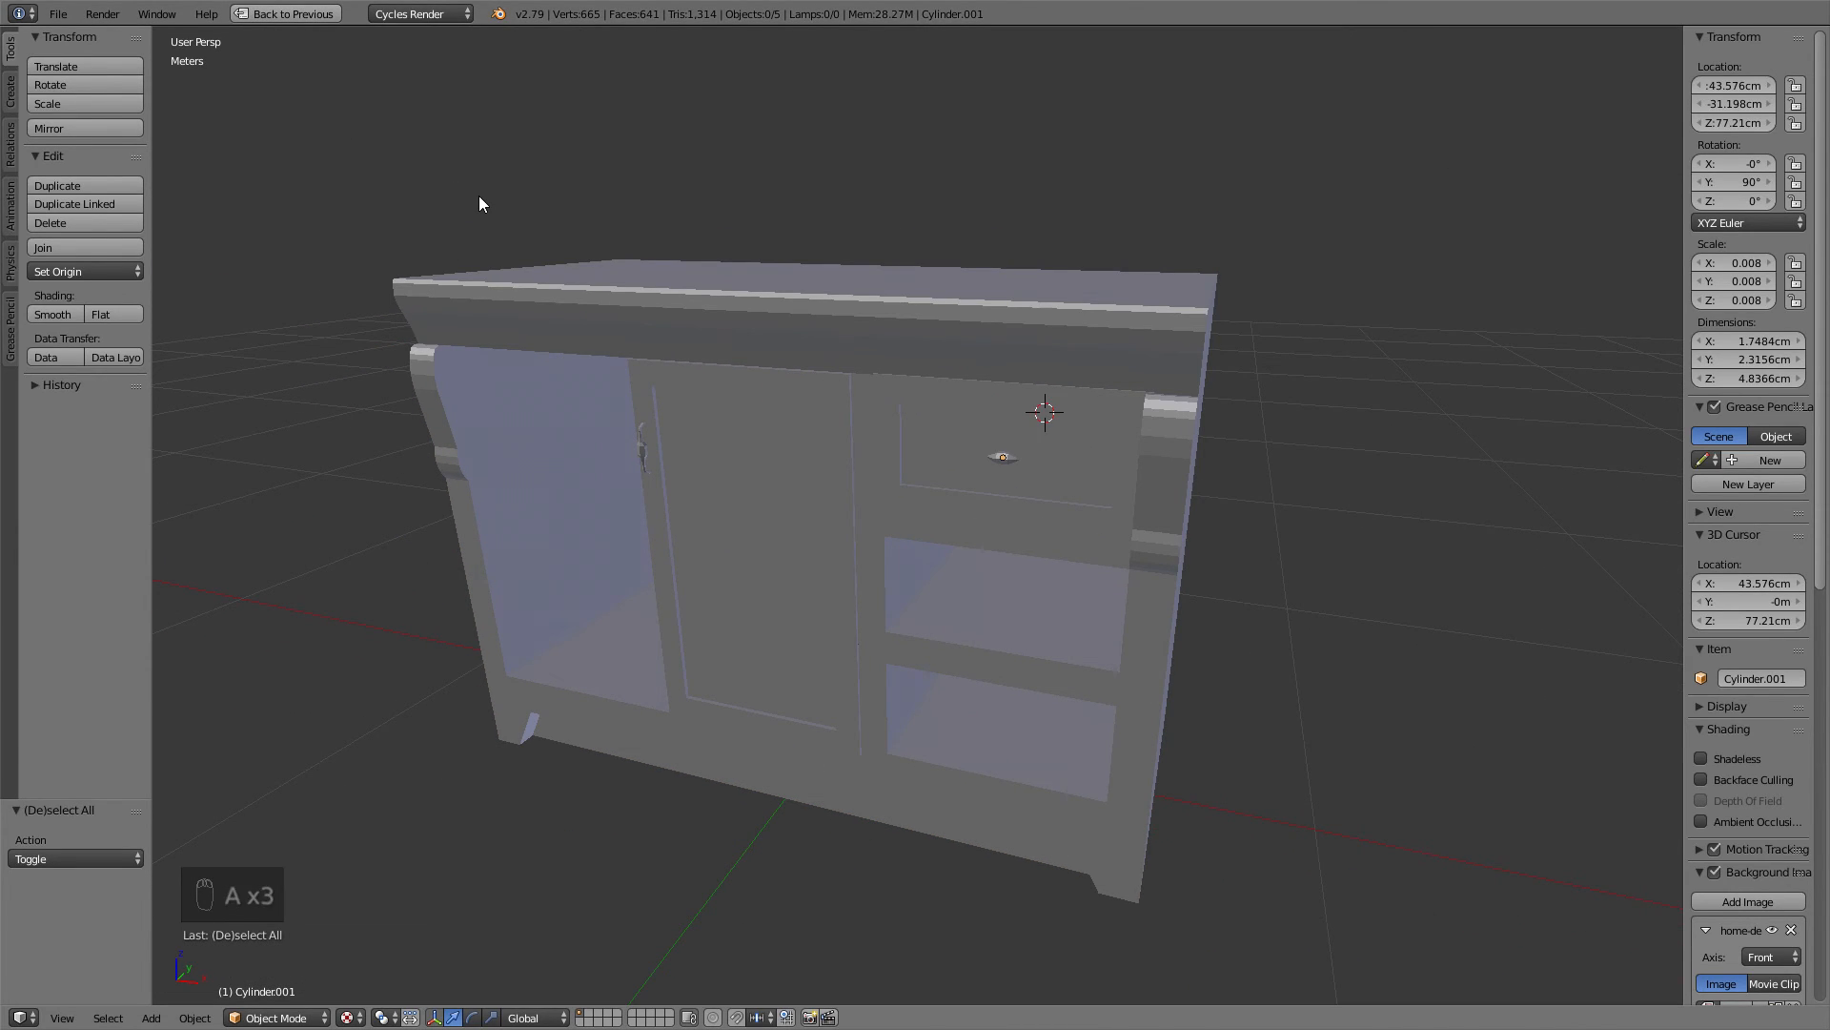
key(ctrl+Up)
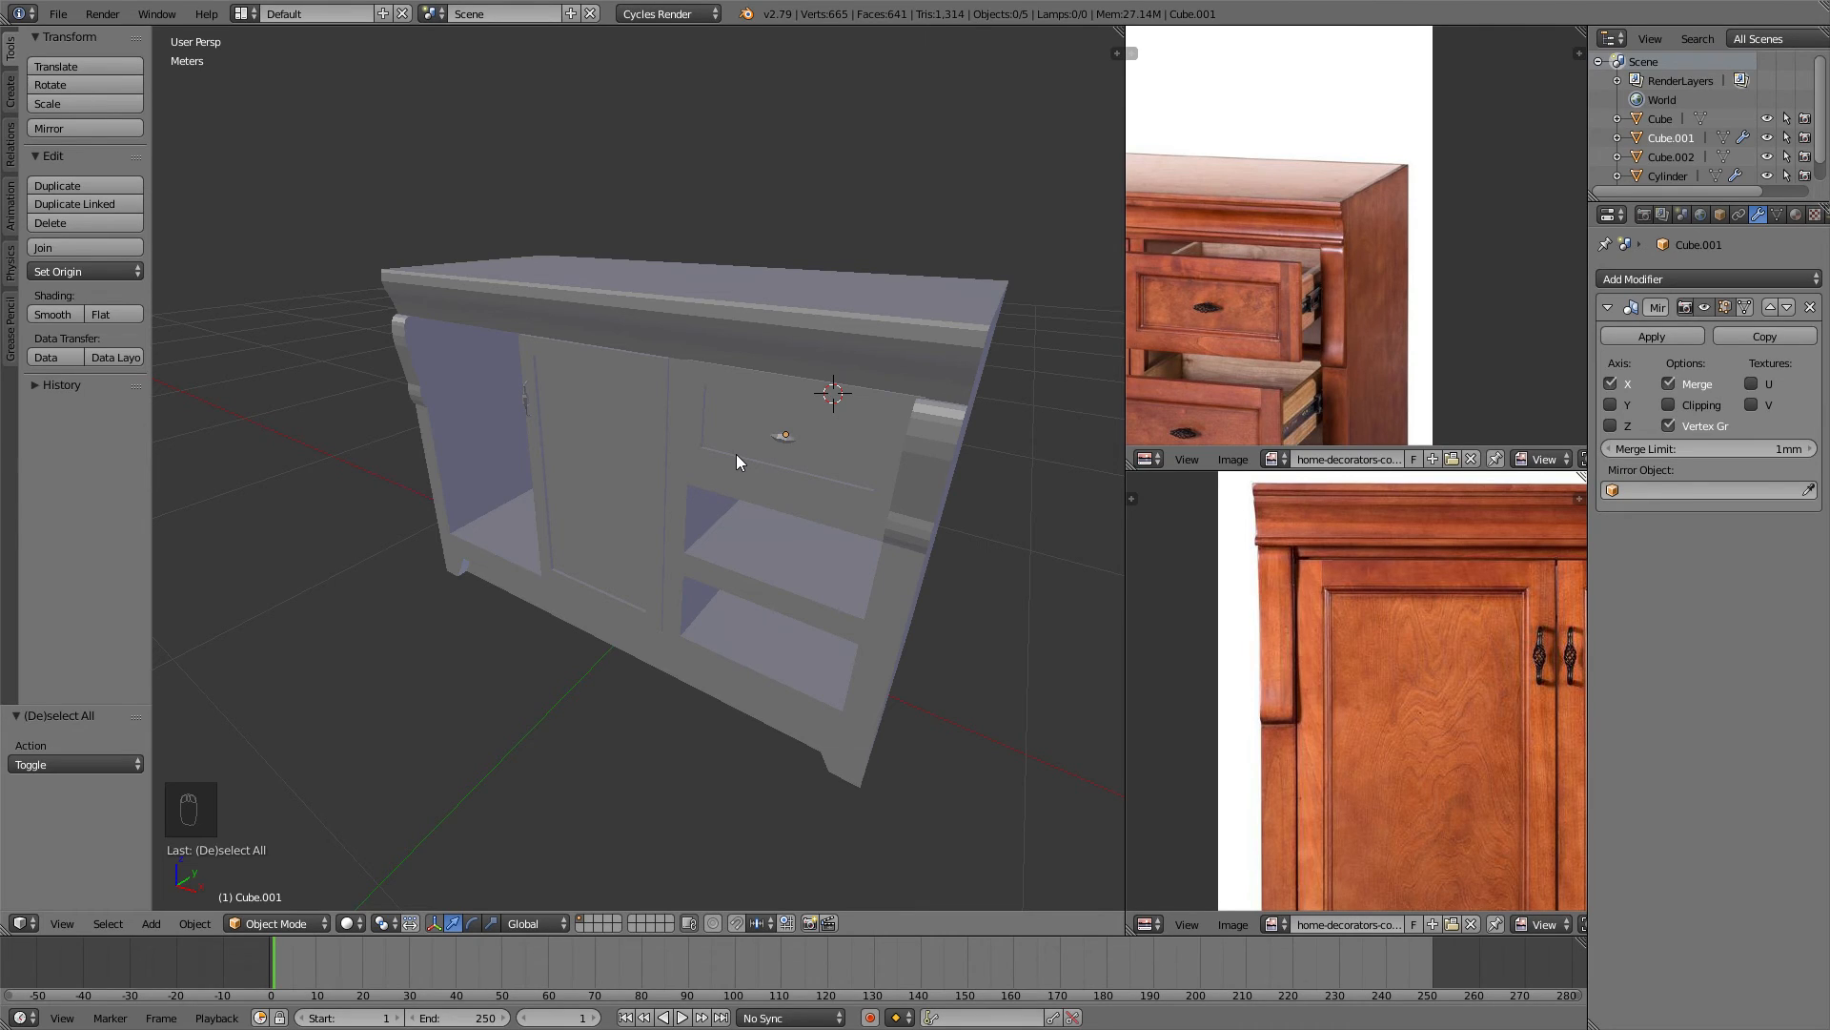
In front orthographic view, select the top drawer front and edit its mesh in wireframe over the reference image.
key(KP_1)
key(KP_5)
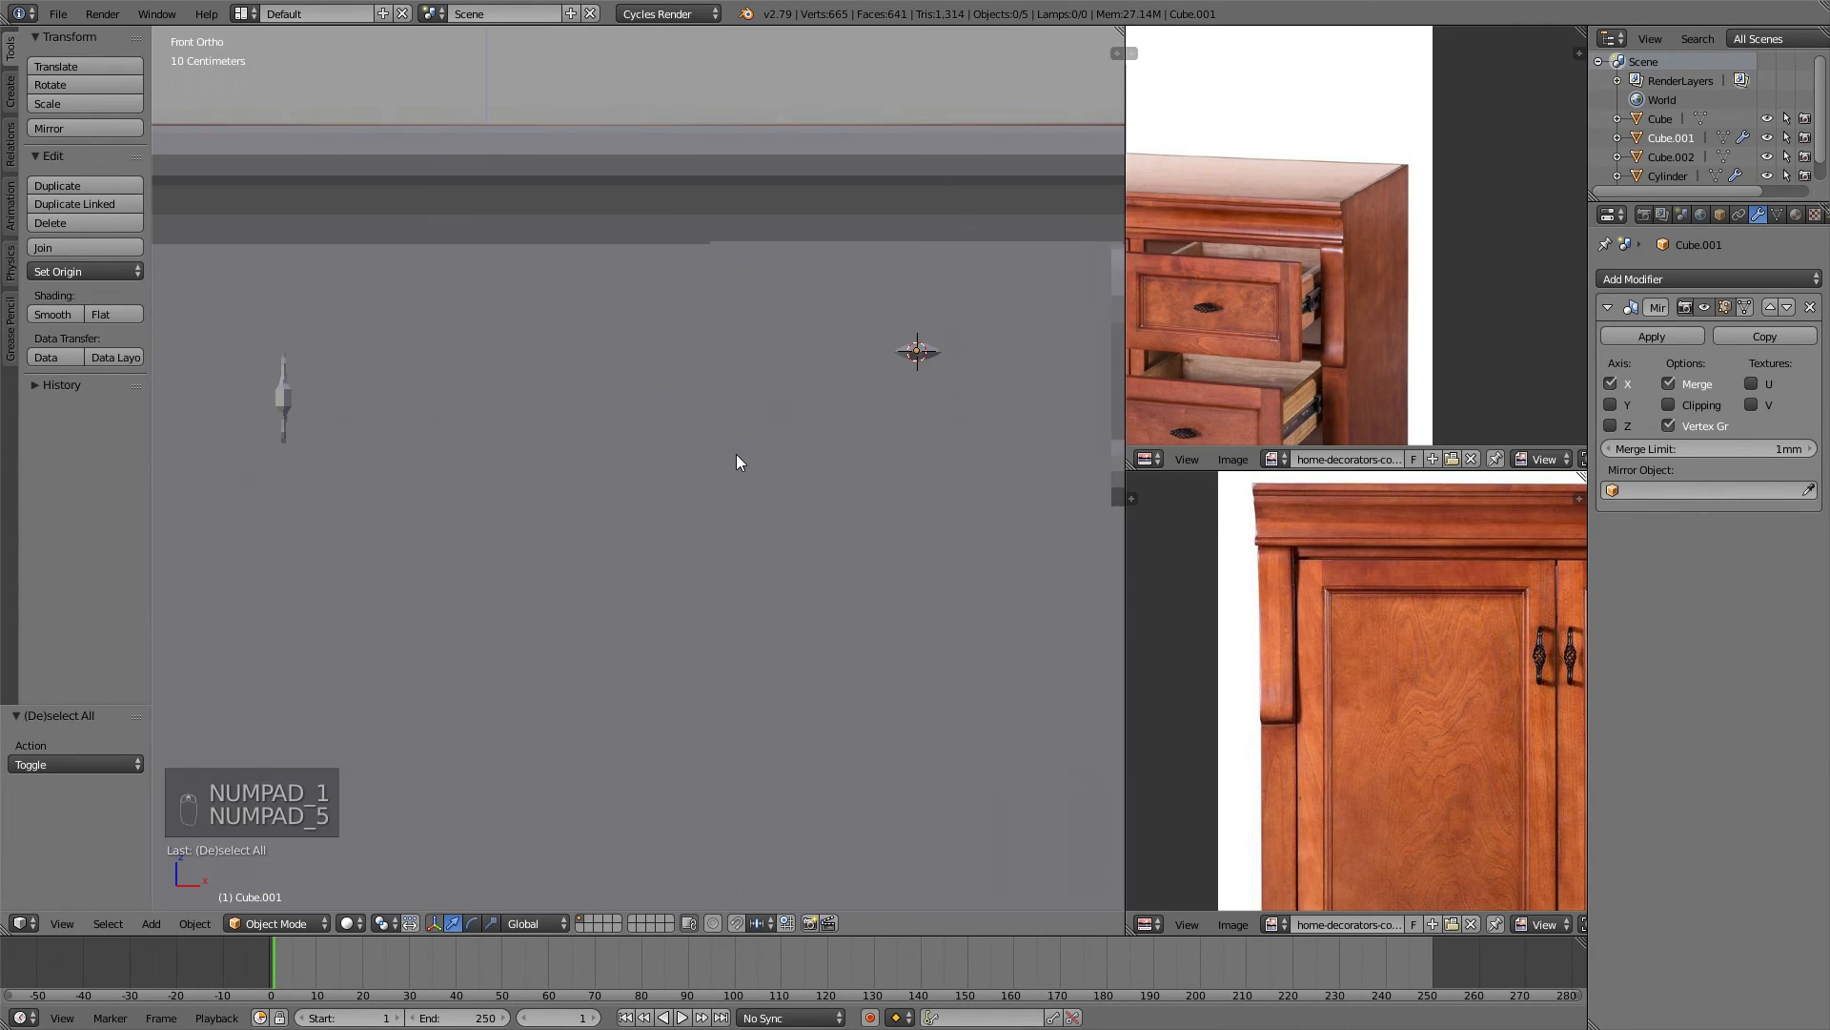
shift+middle_drag(758, 385, 597, 413)
right_click(615, 417)
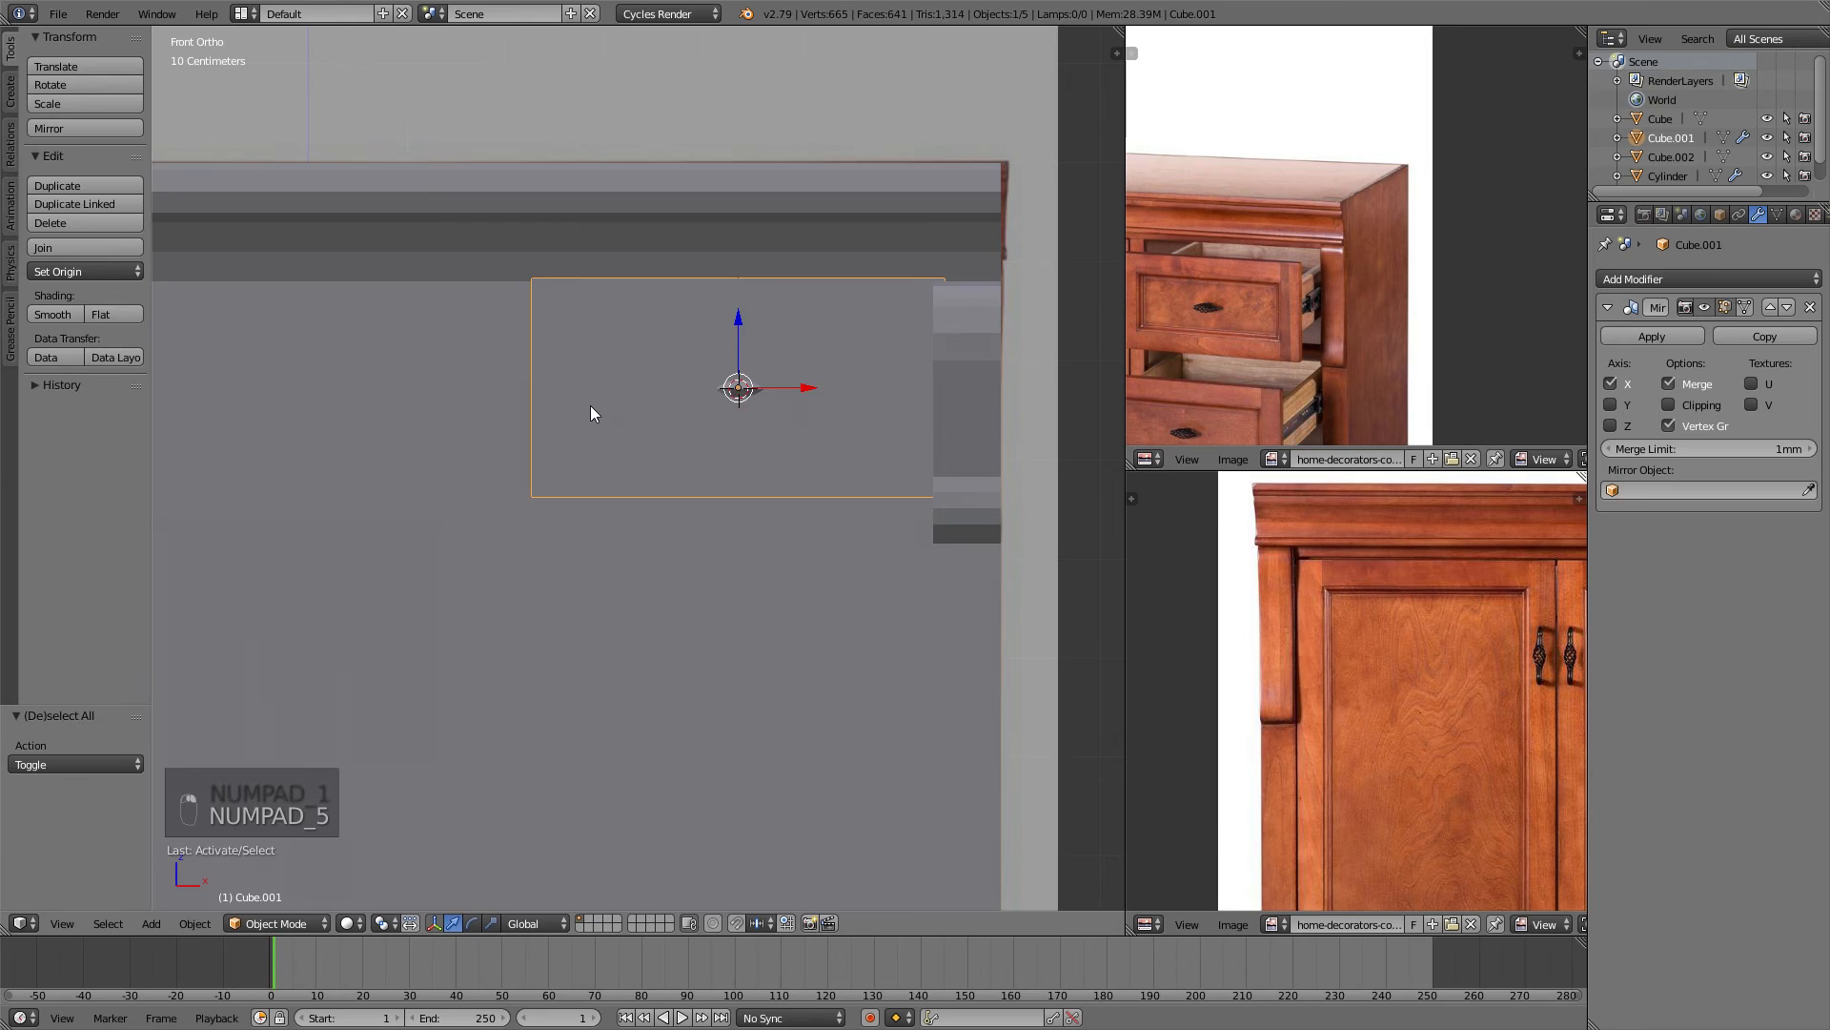
key(z)
key(Tab)
scroll(610, 410, up, 4)
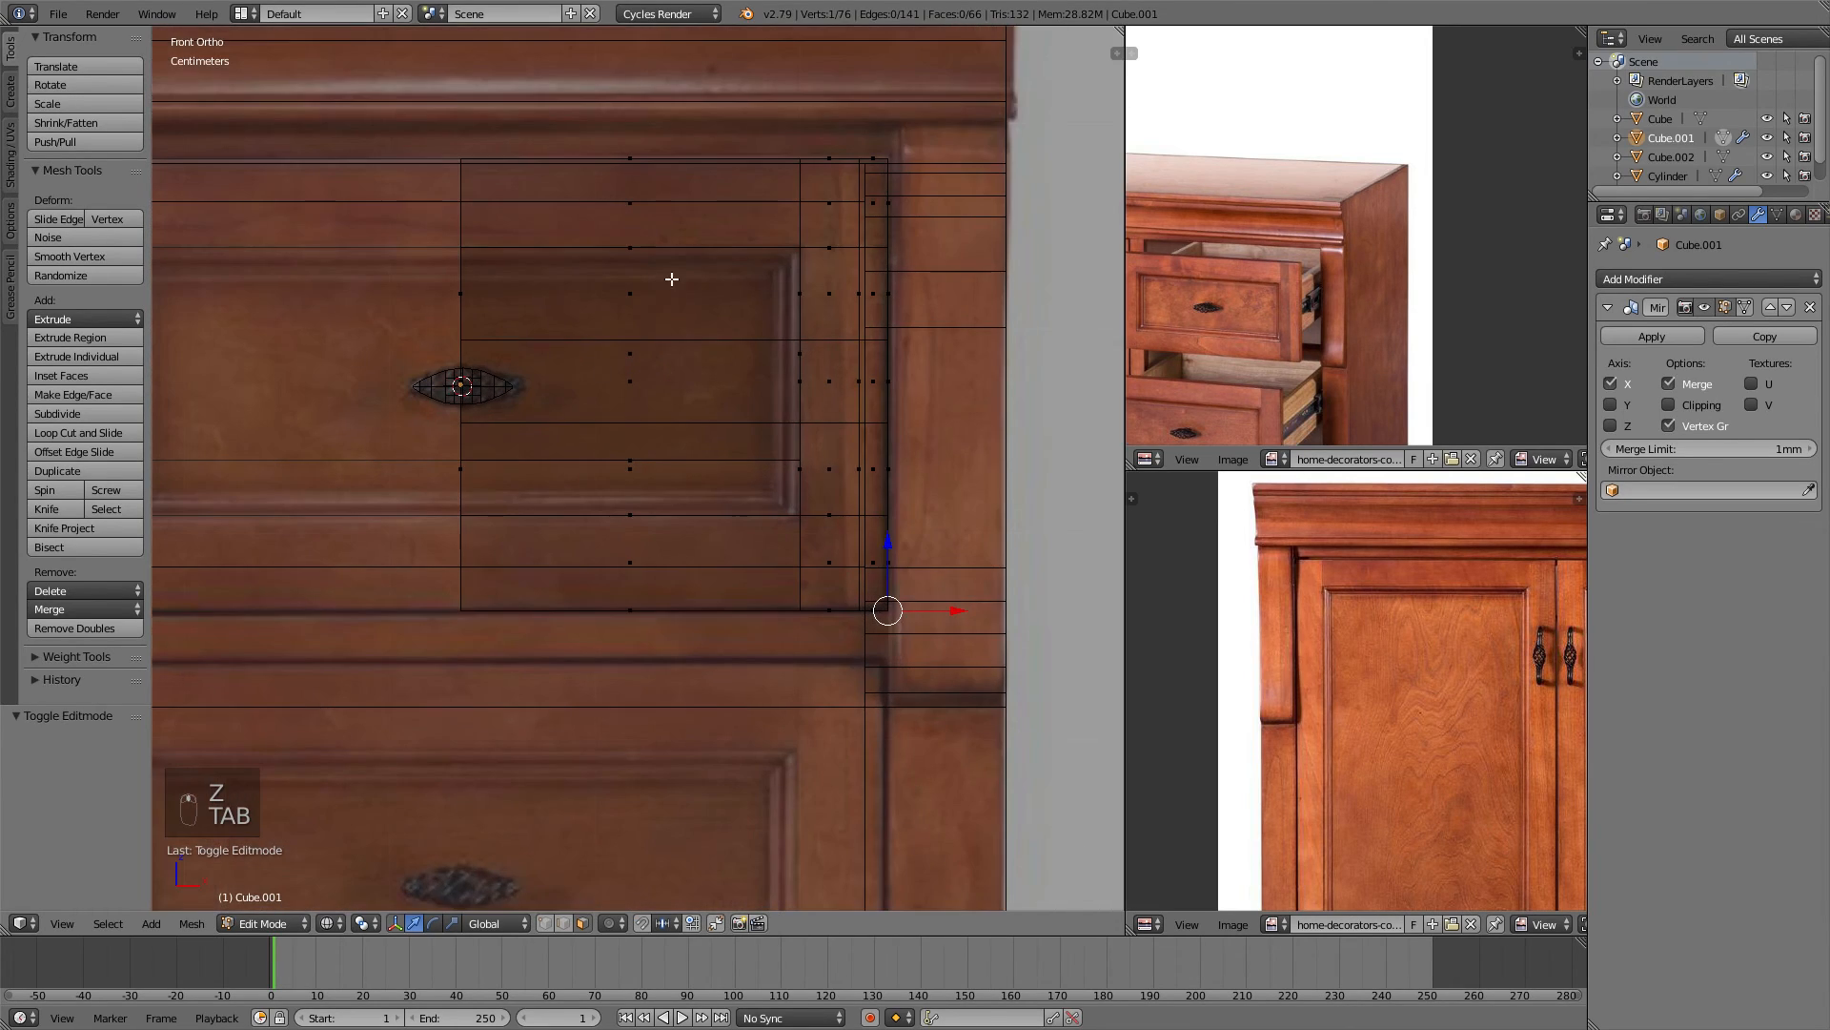
scroll(668, 334, up, 1)
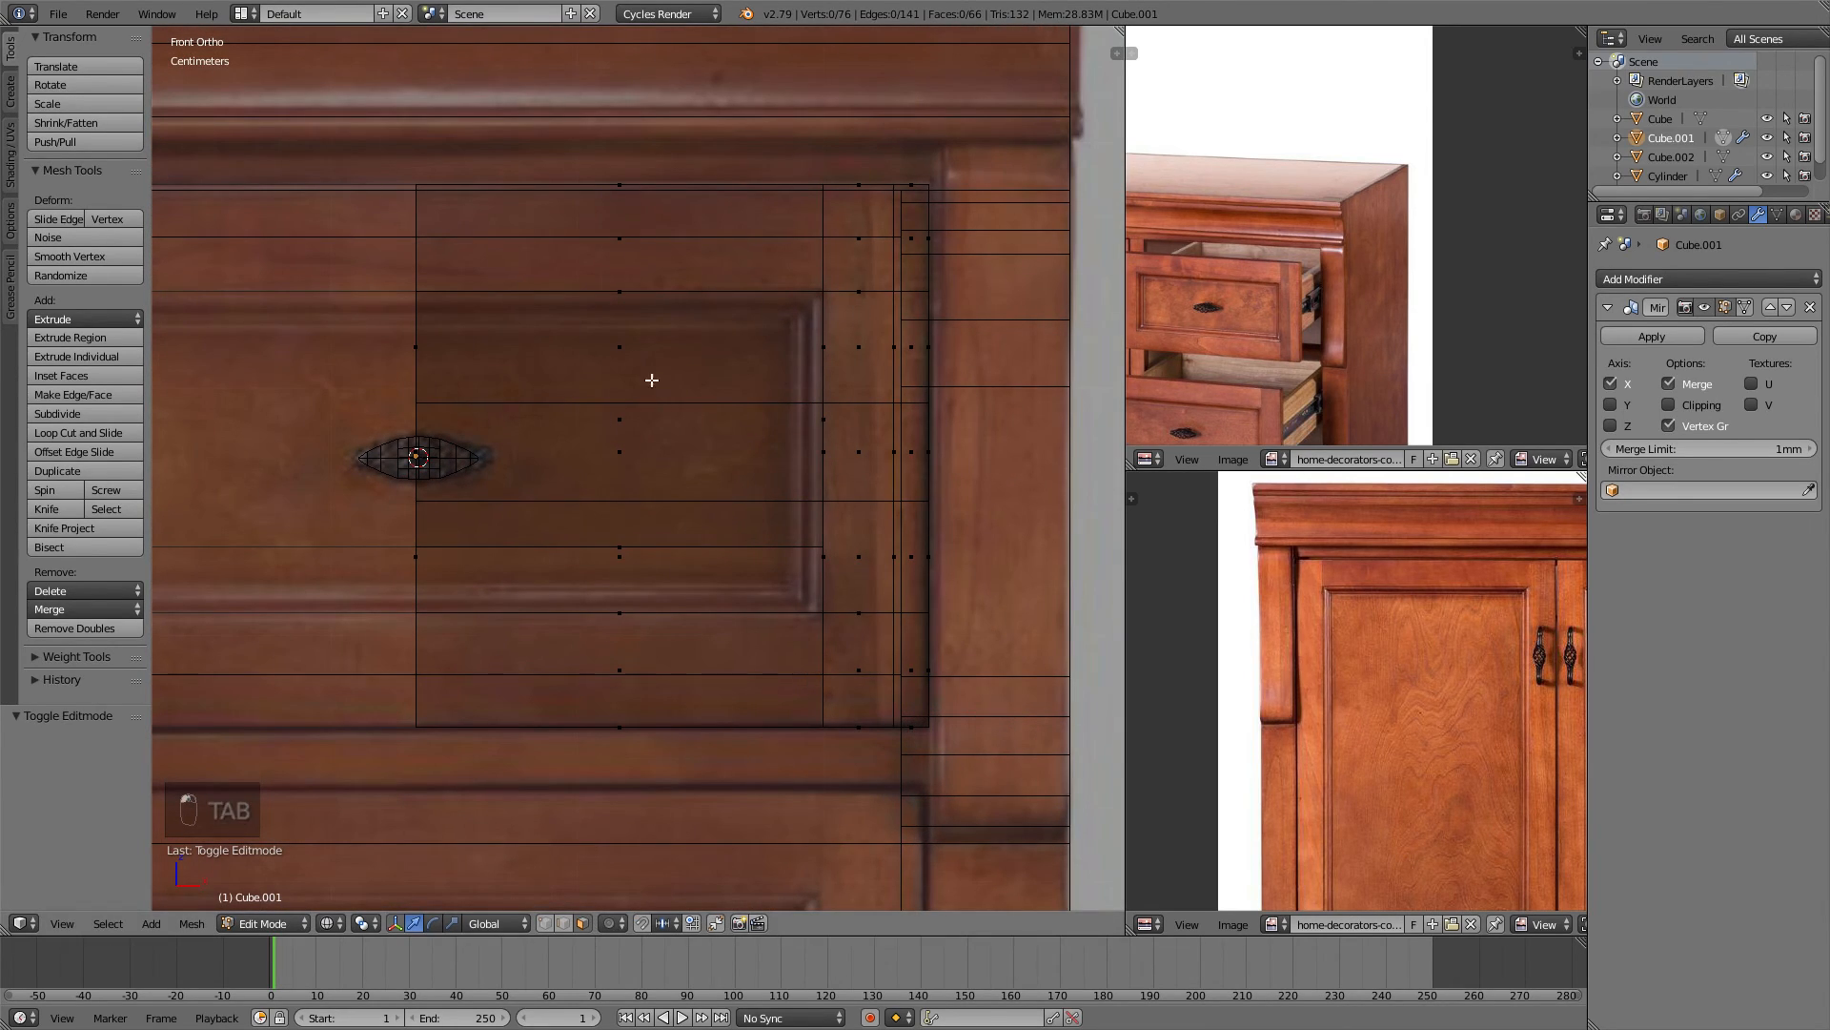
Select the three stacked faces that form the drawer front's recessed centre panel.
right_click(649, 362)
key(z)
middle_drag(642, 420, 707, 422)
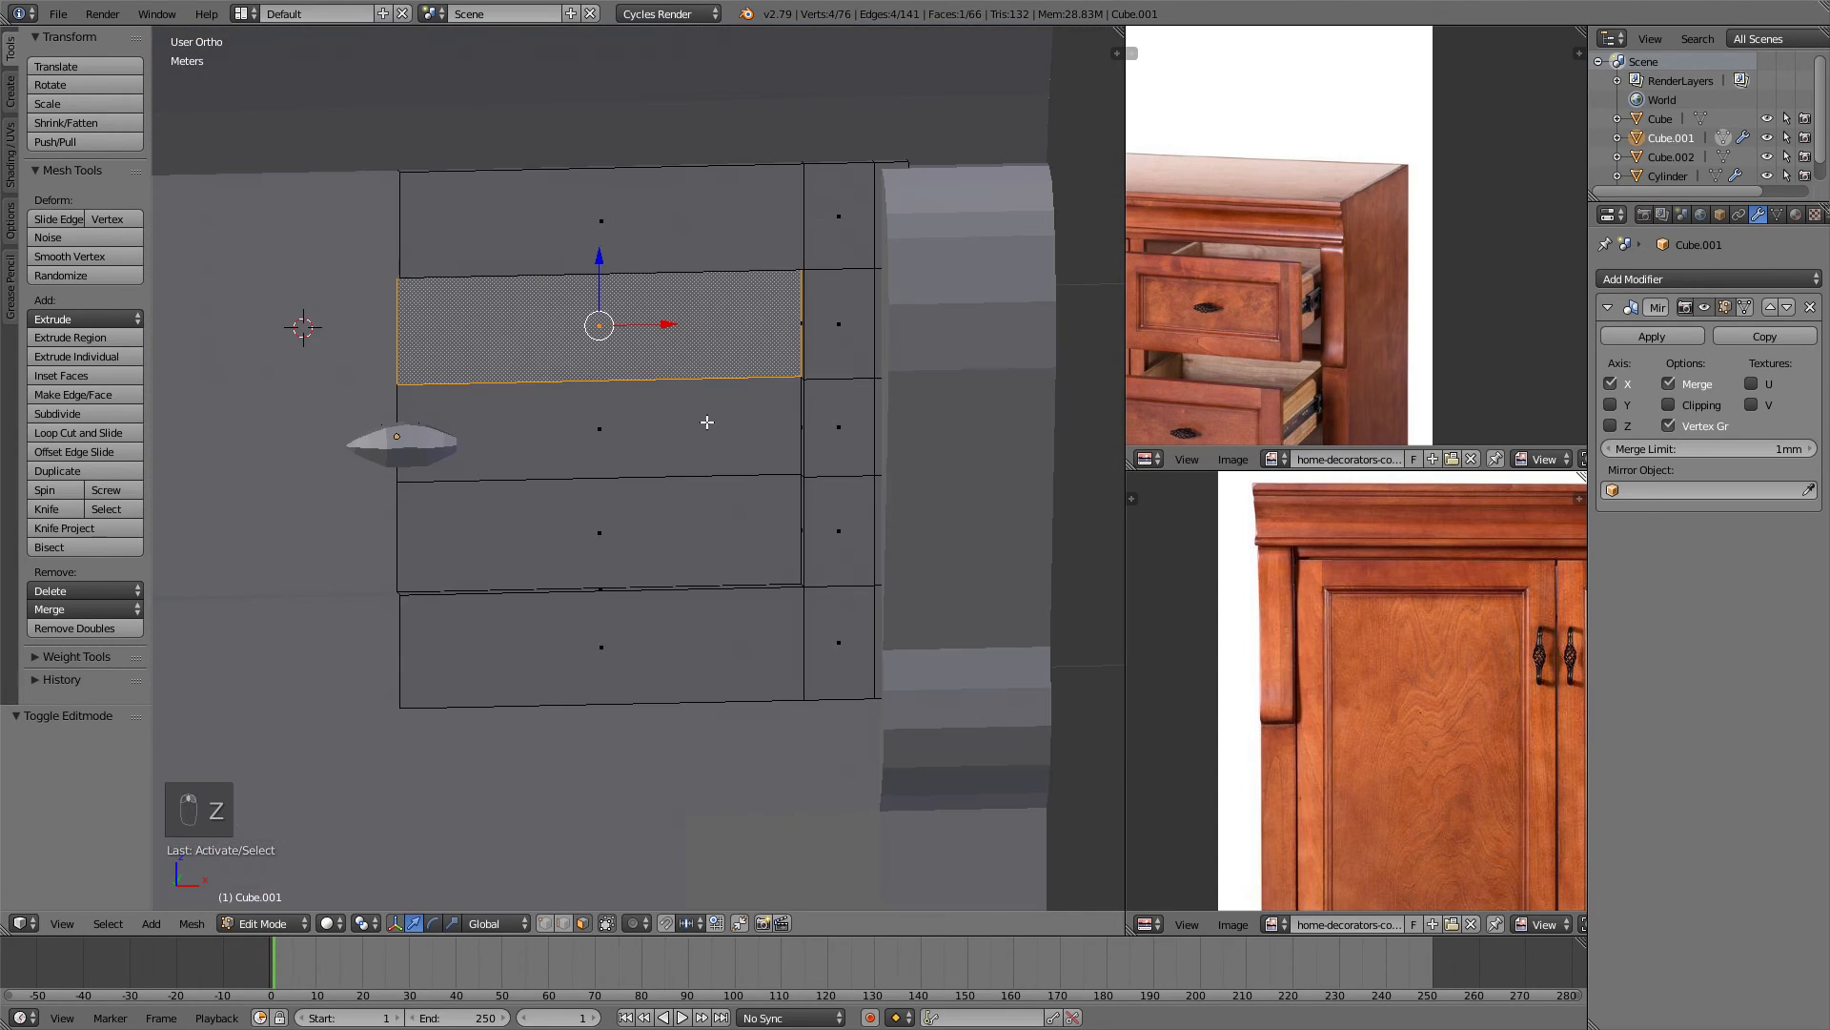
shift+right_click(608, 425)
shift+right_click(615, 509)
key(KP_1)
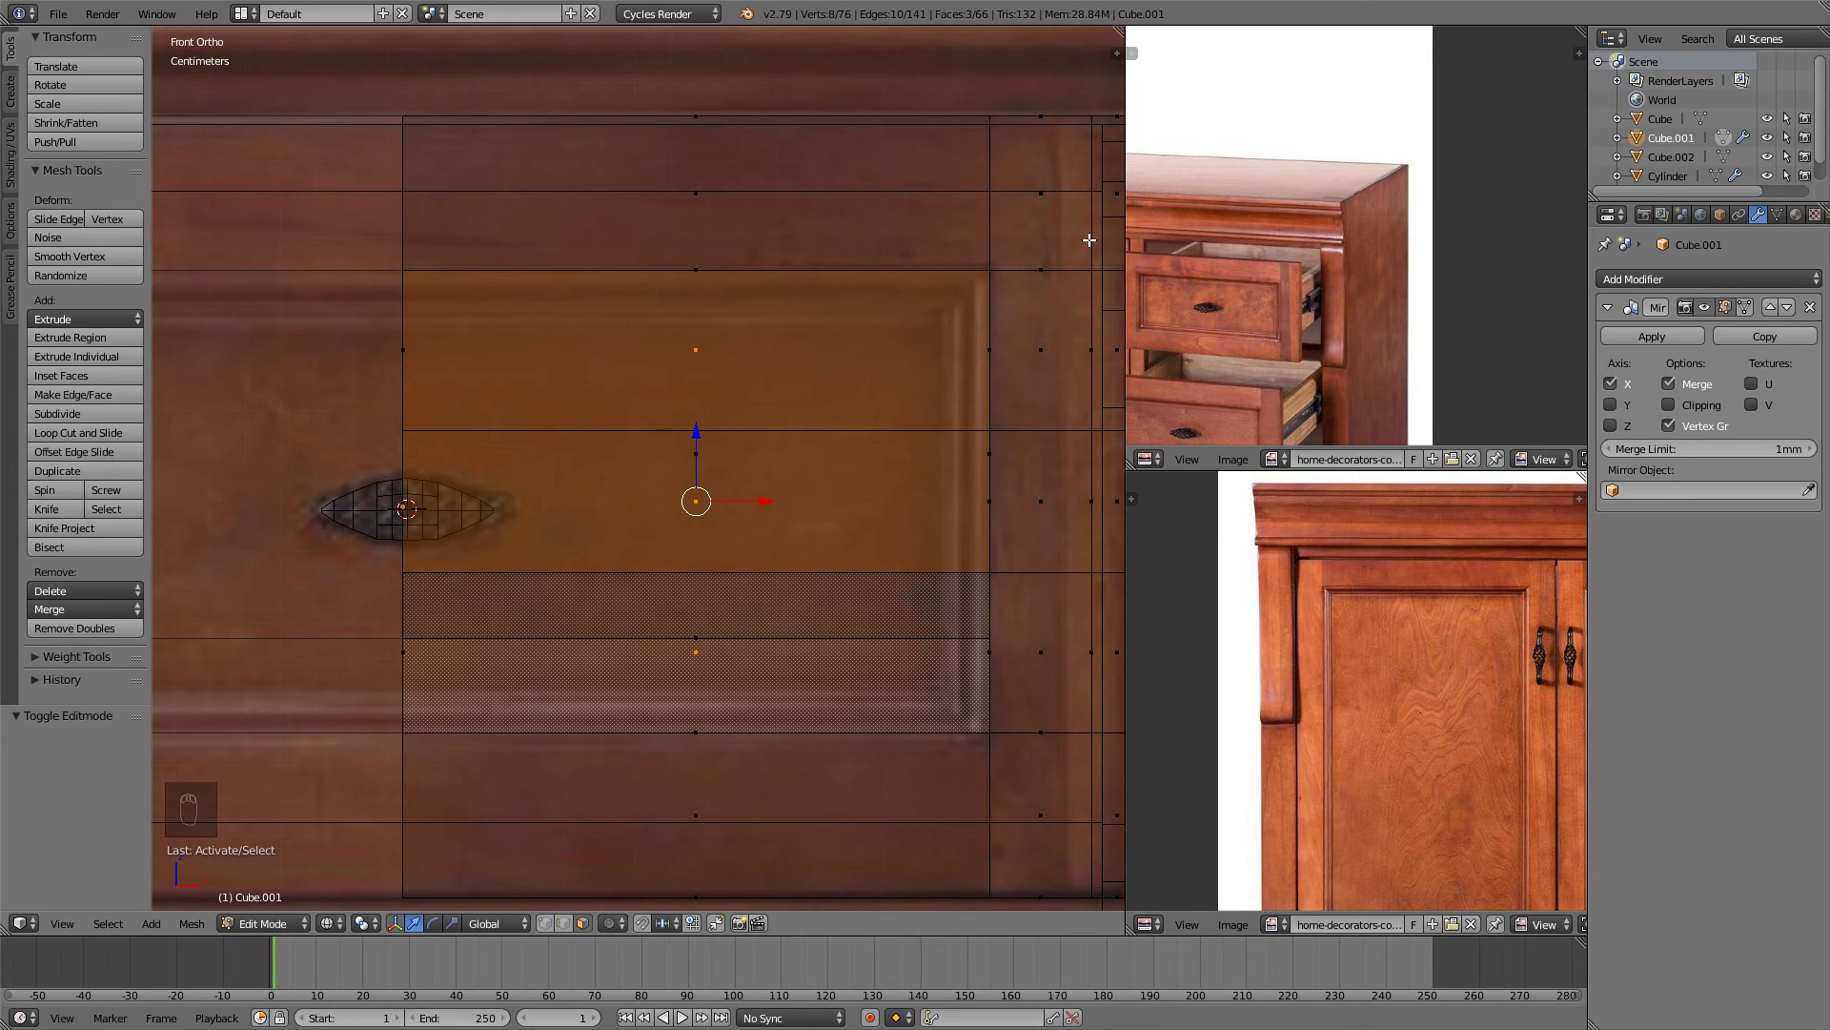
Try to scale the three panel faces down to about 0.879.
key(s)
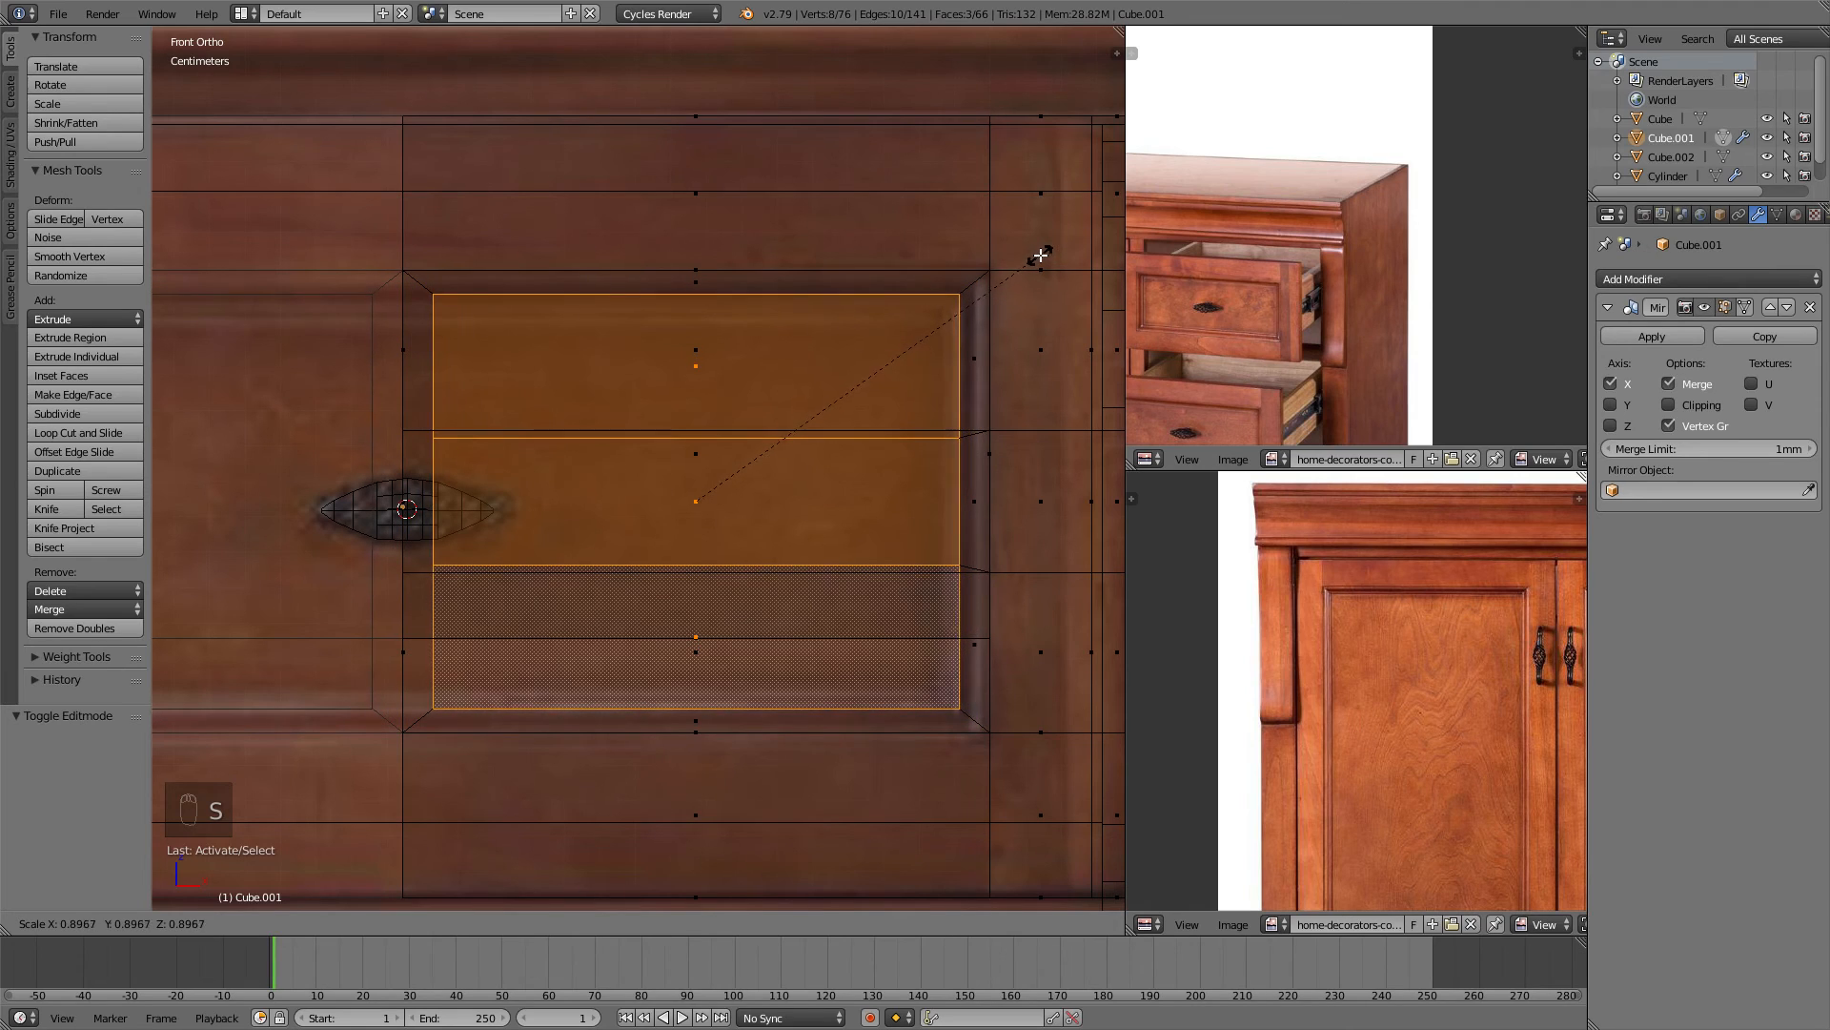
click(1032, 259)
key(z)
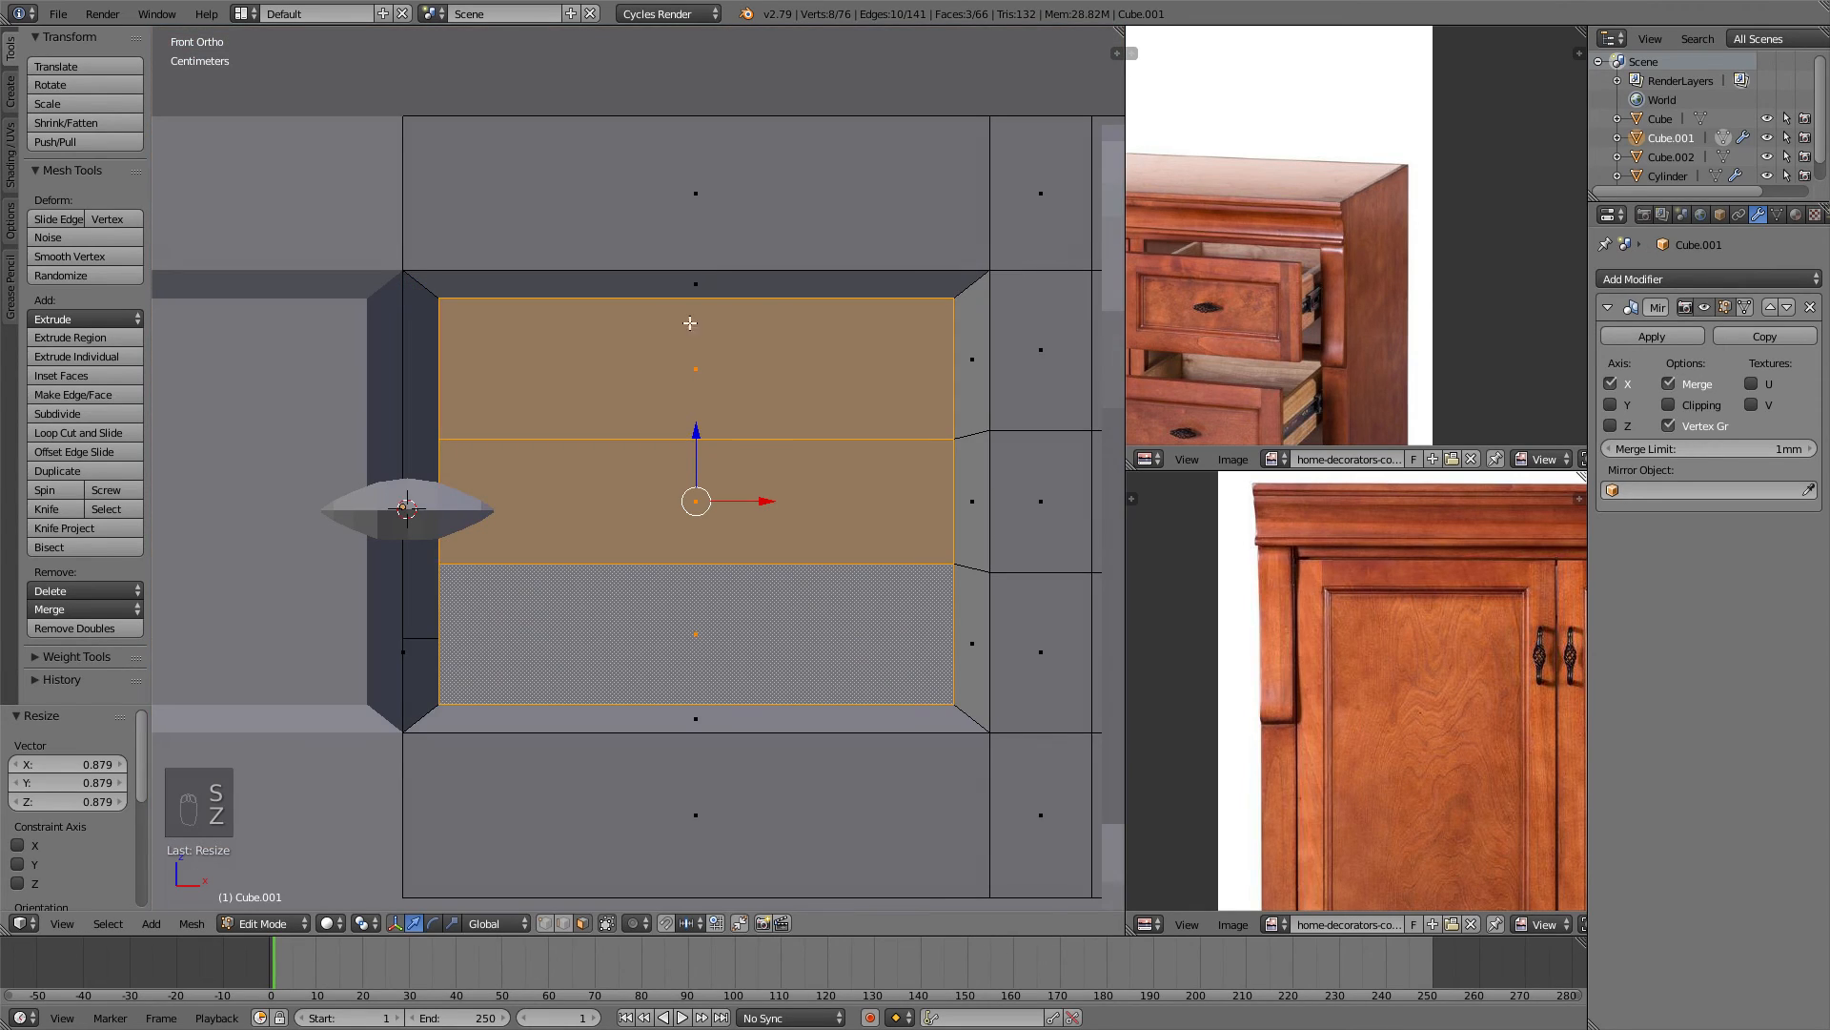
shift+middle_drag(535, 345, 642, 360)
middle_drag(454, 372, 524, 413)
scroll(525, 418, down, 2)
mouse_move(627, 377)
middle_down()
mouse_move(555, 395)
mouse_move(639, 359)
middle_up()
key(ctrl+z)
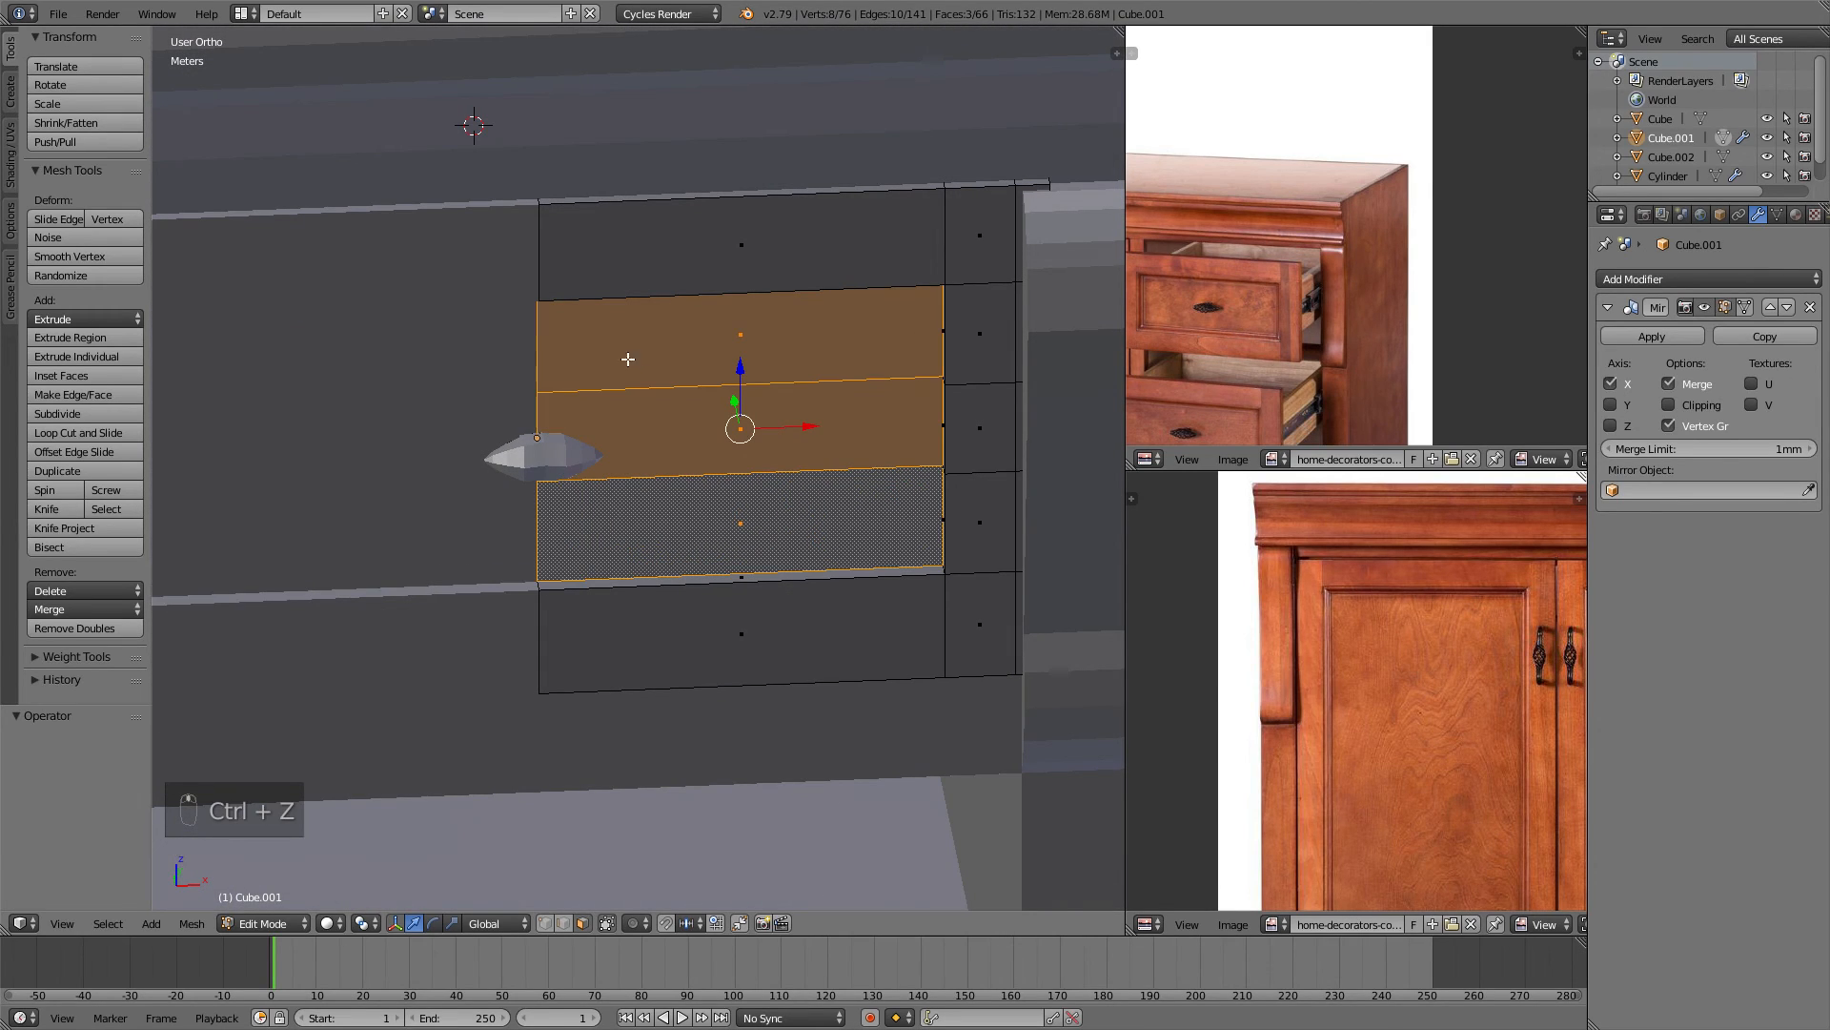
Enable Clipping on the drawer front's Mirror modifier and test scaling the panel faces.
click(1668, 406)
mouse_move(575, 326)
middle_down()
mouse_move(568, 310)
mouse_move(570, 331)
middle_up()
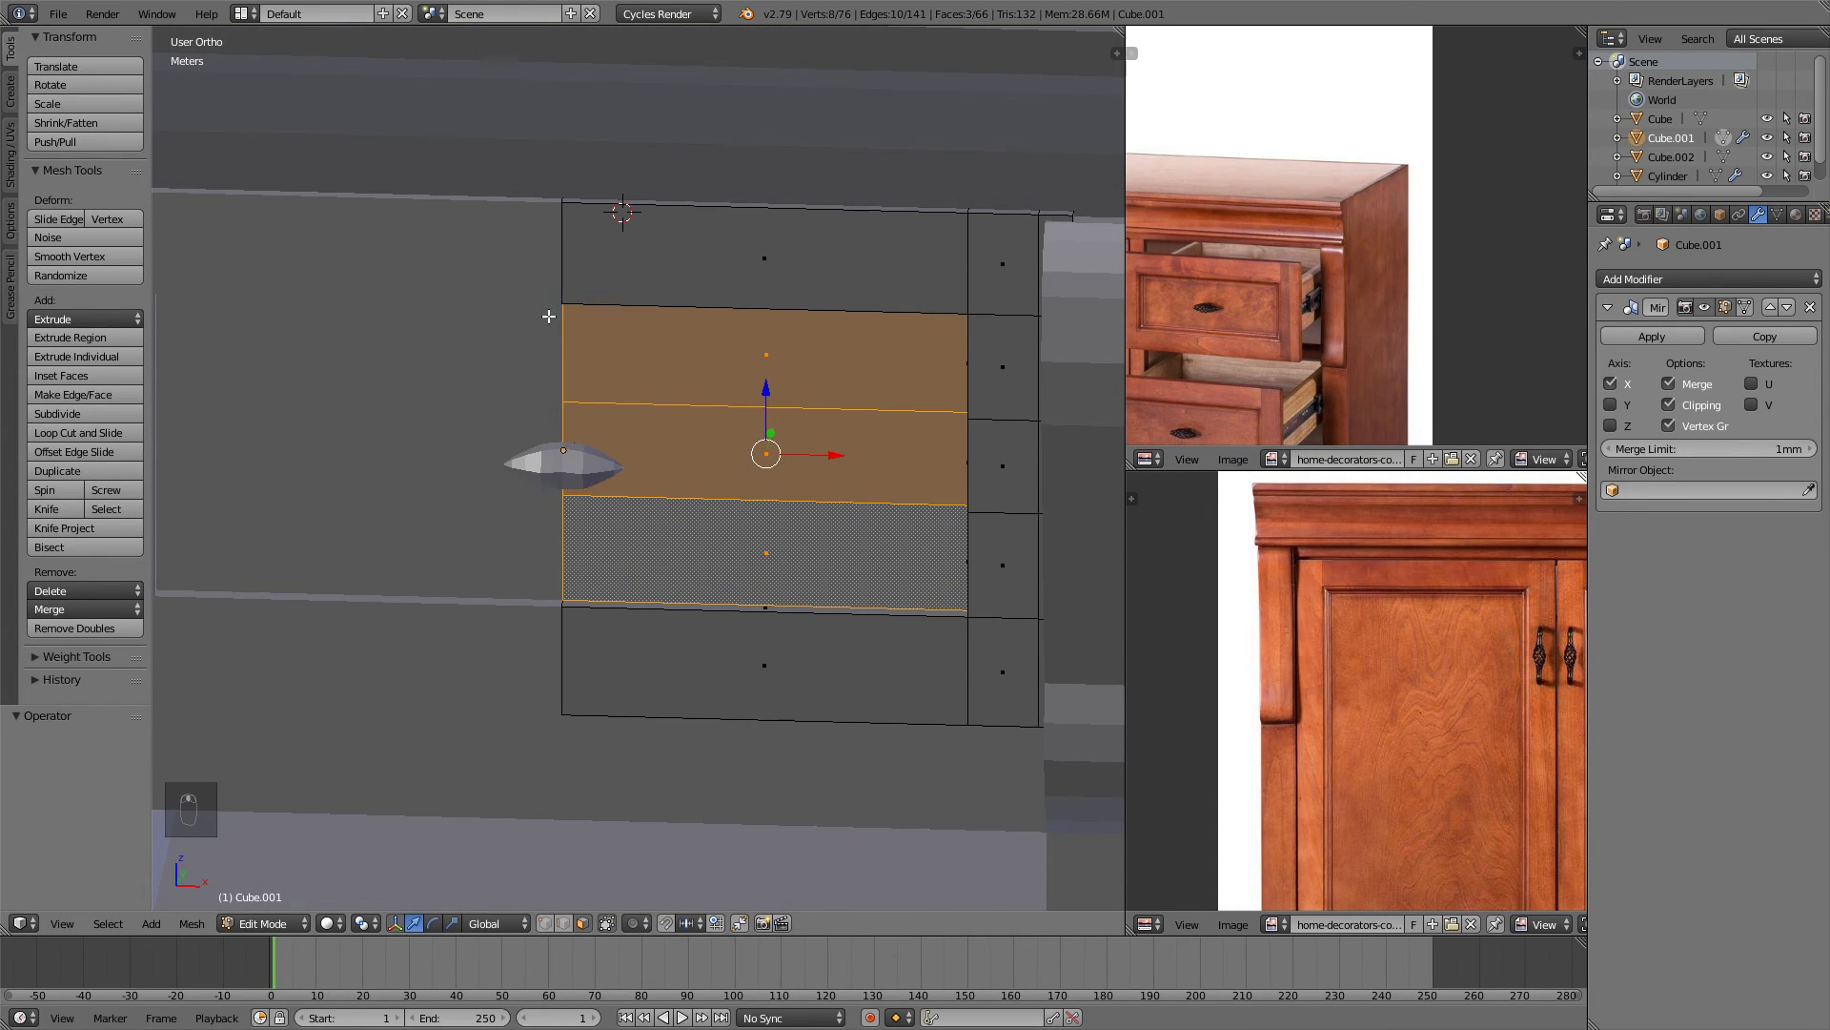
middle_drag(764, 378, 747, 409)
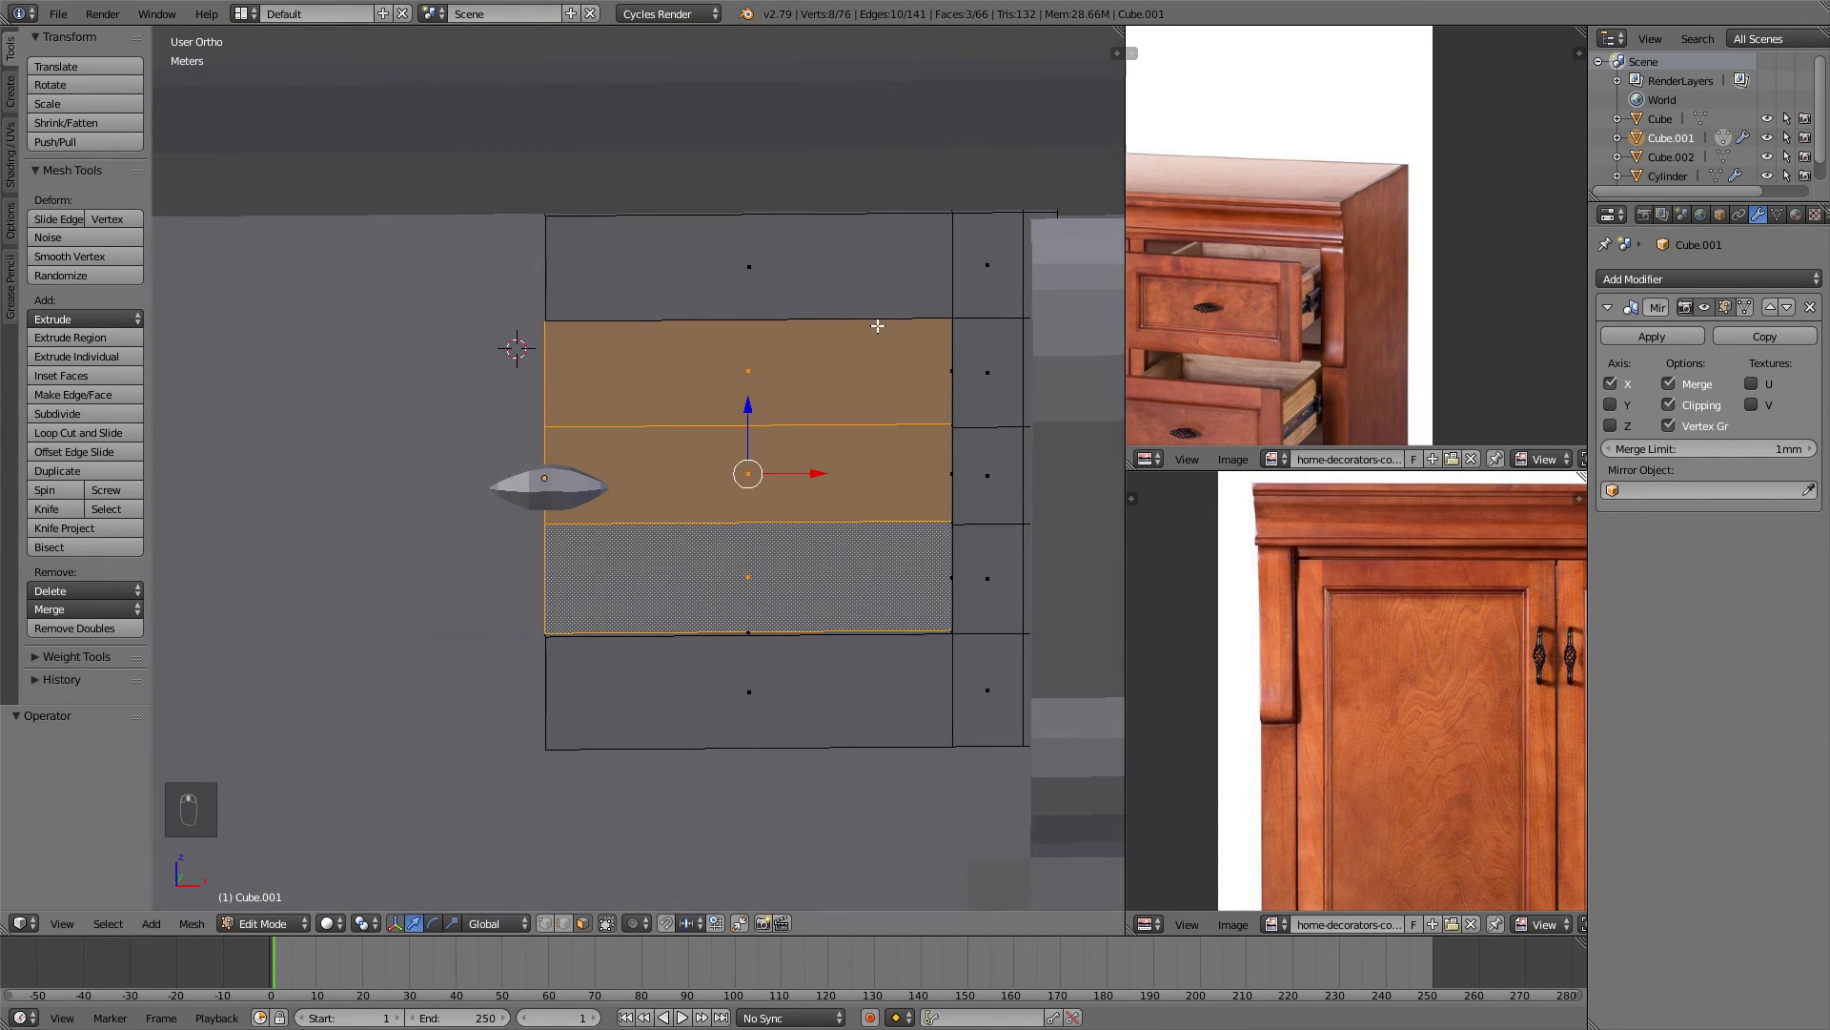
key(s)
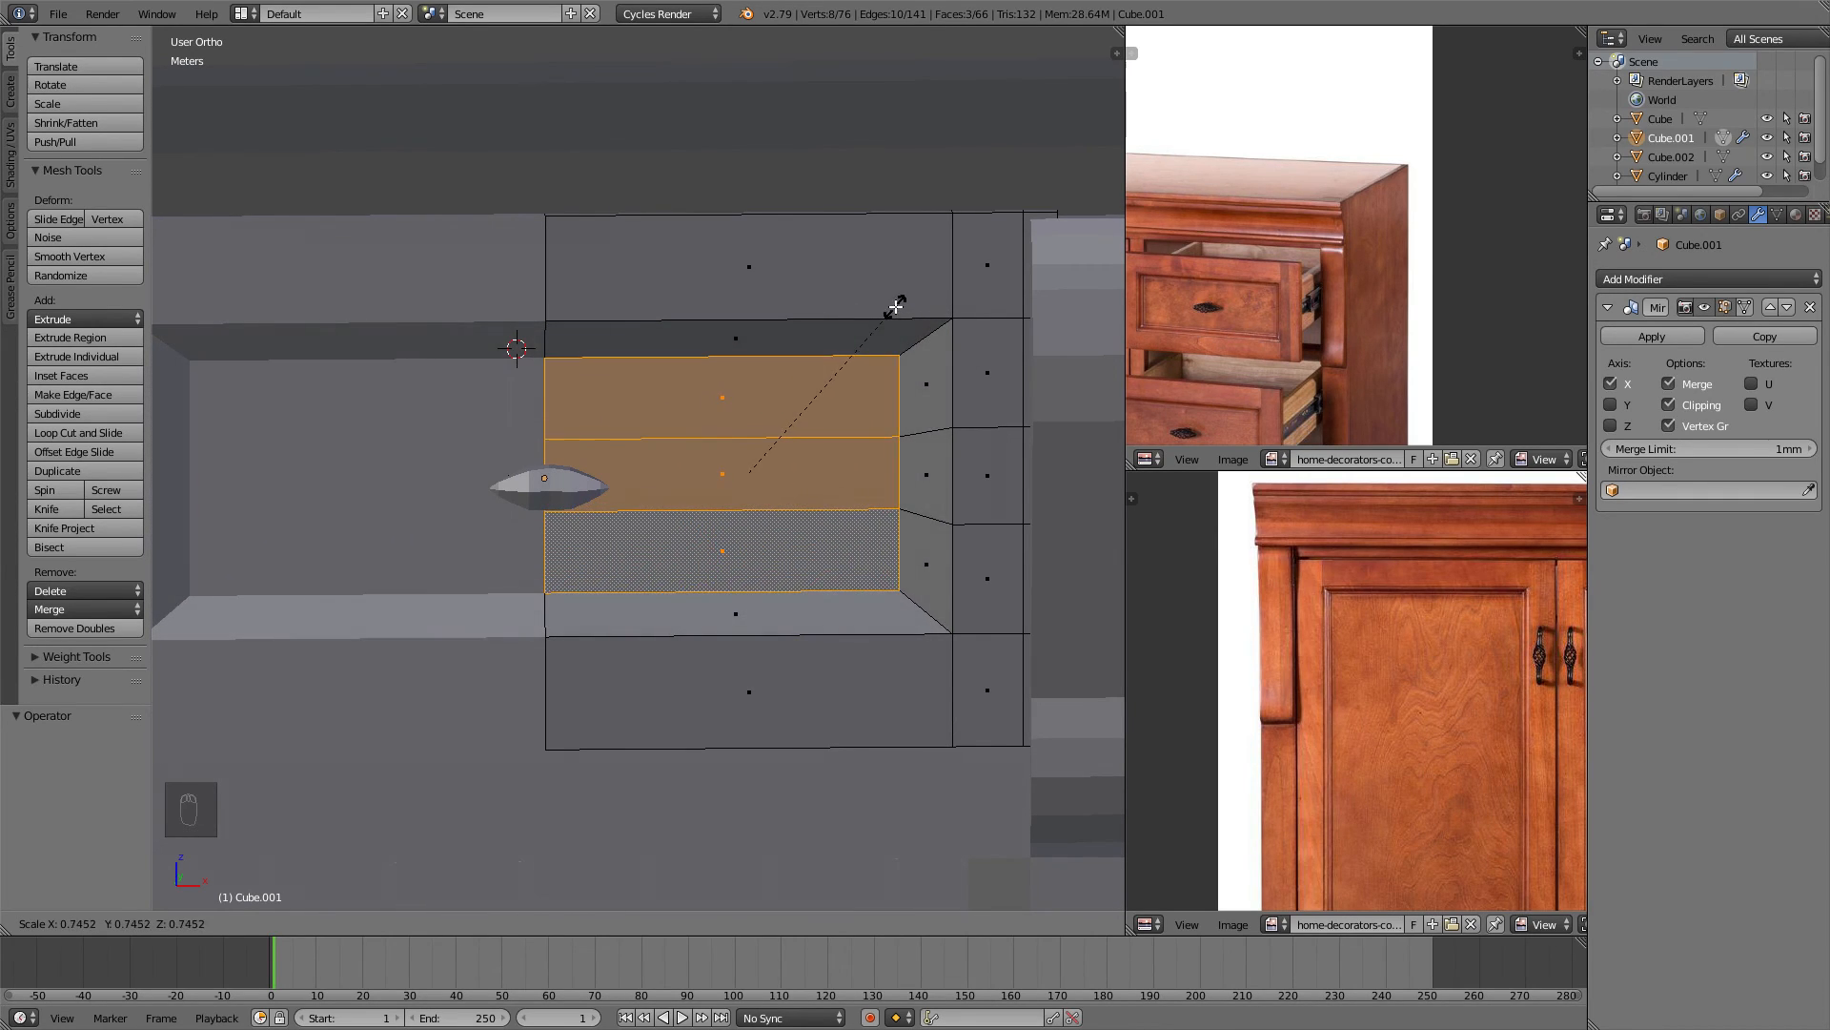
right_click(908, 297)
In front wireframe view, scale the drawer's panel faces to about 0.798 to match the bevel in the reference image.
key(KP_1)
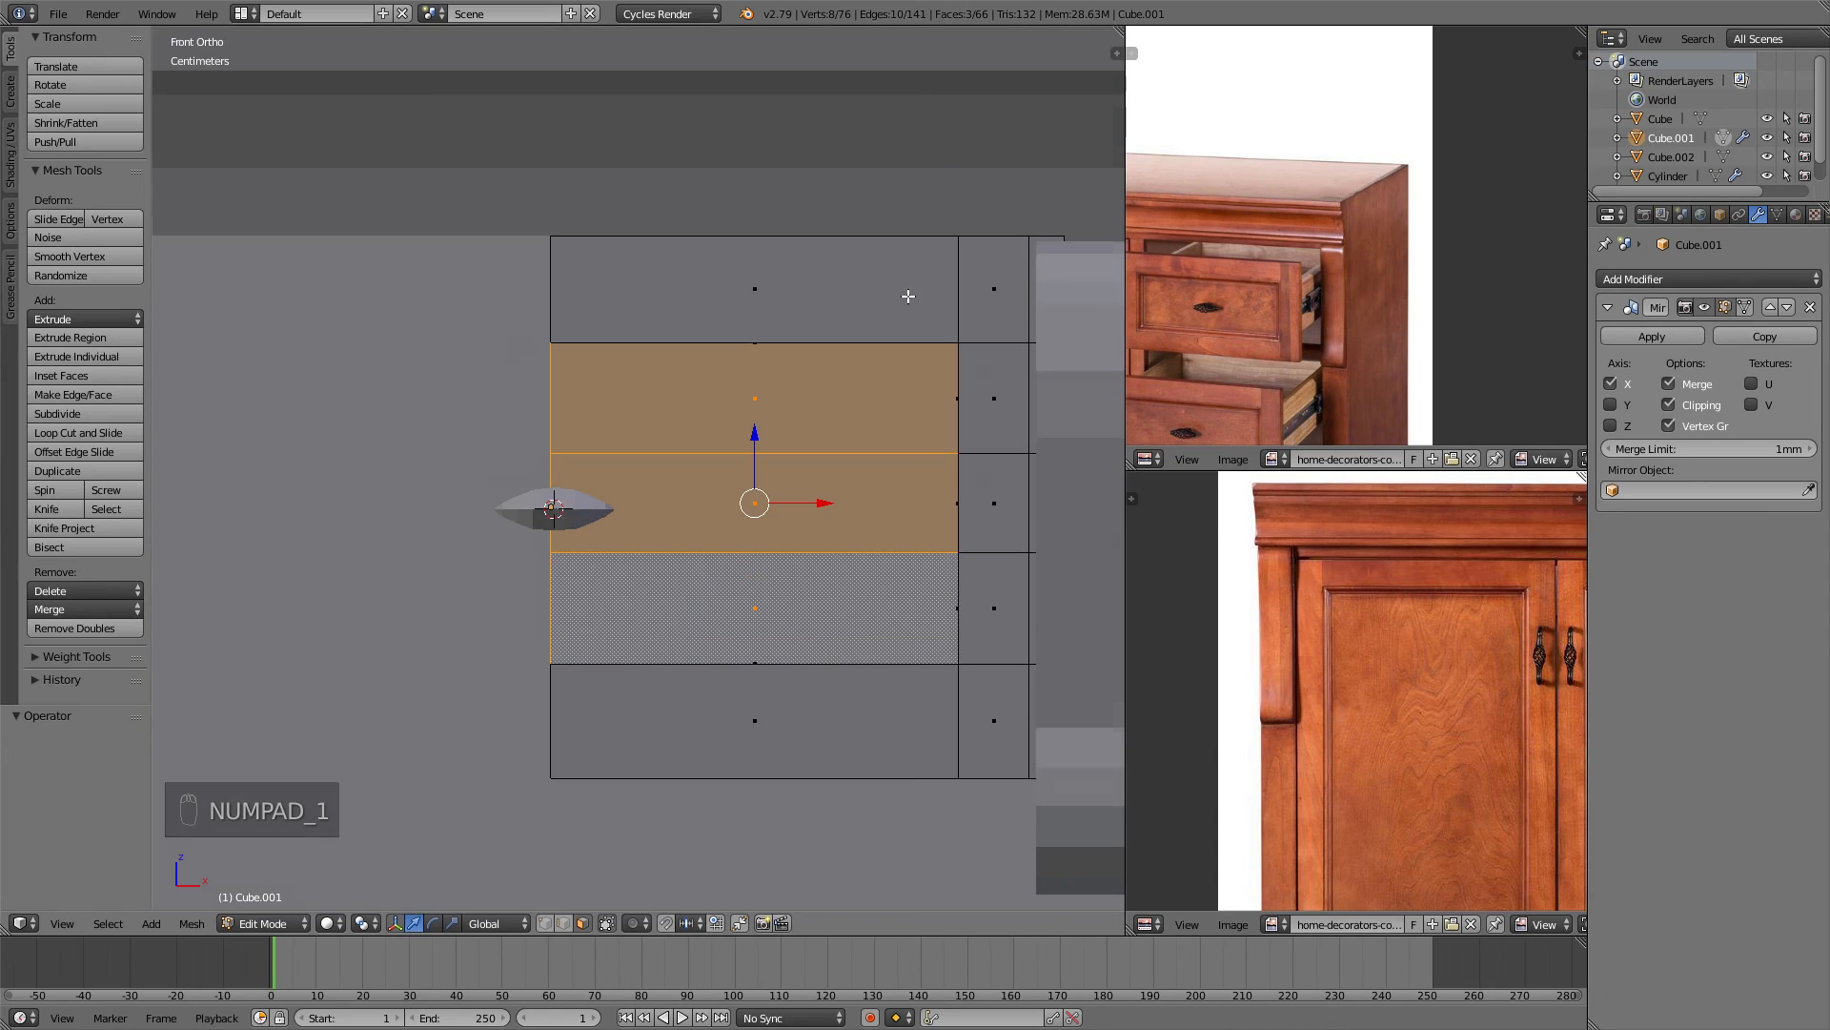
key(z)
scroll(819, 307, up, 2)
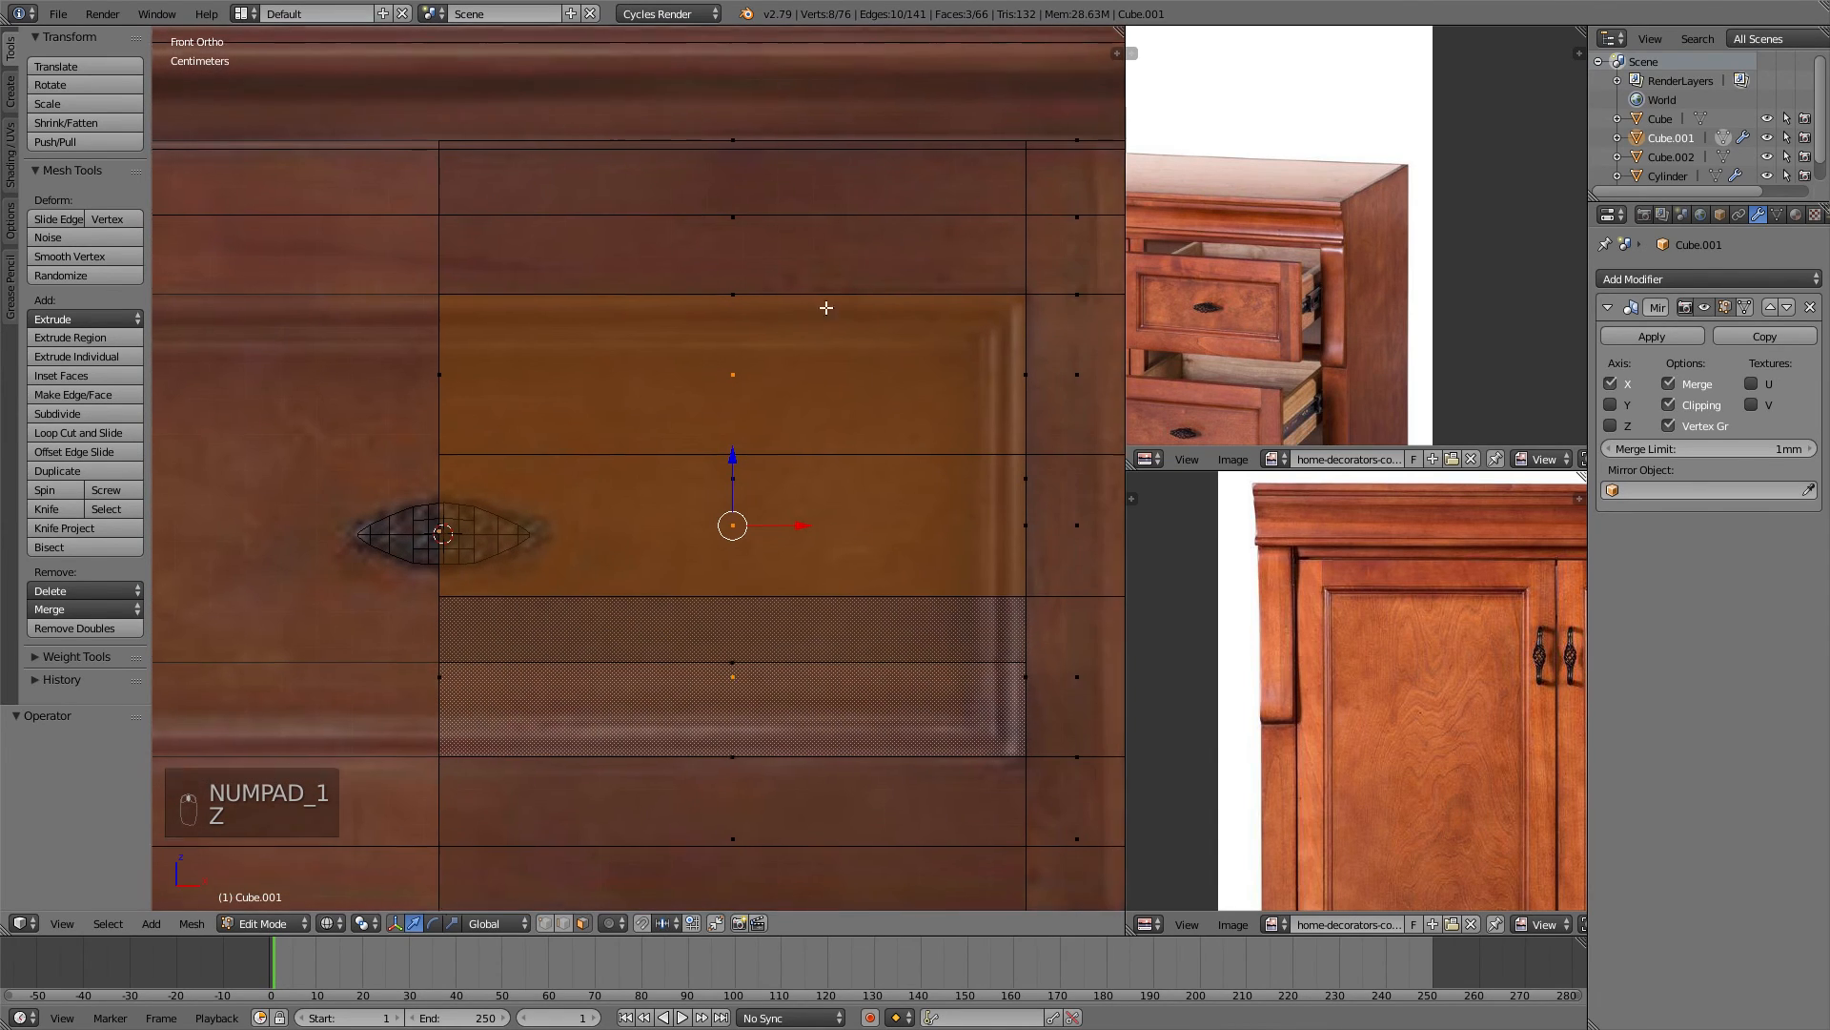
scroll(776, 267, up, 1)
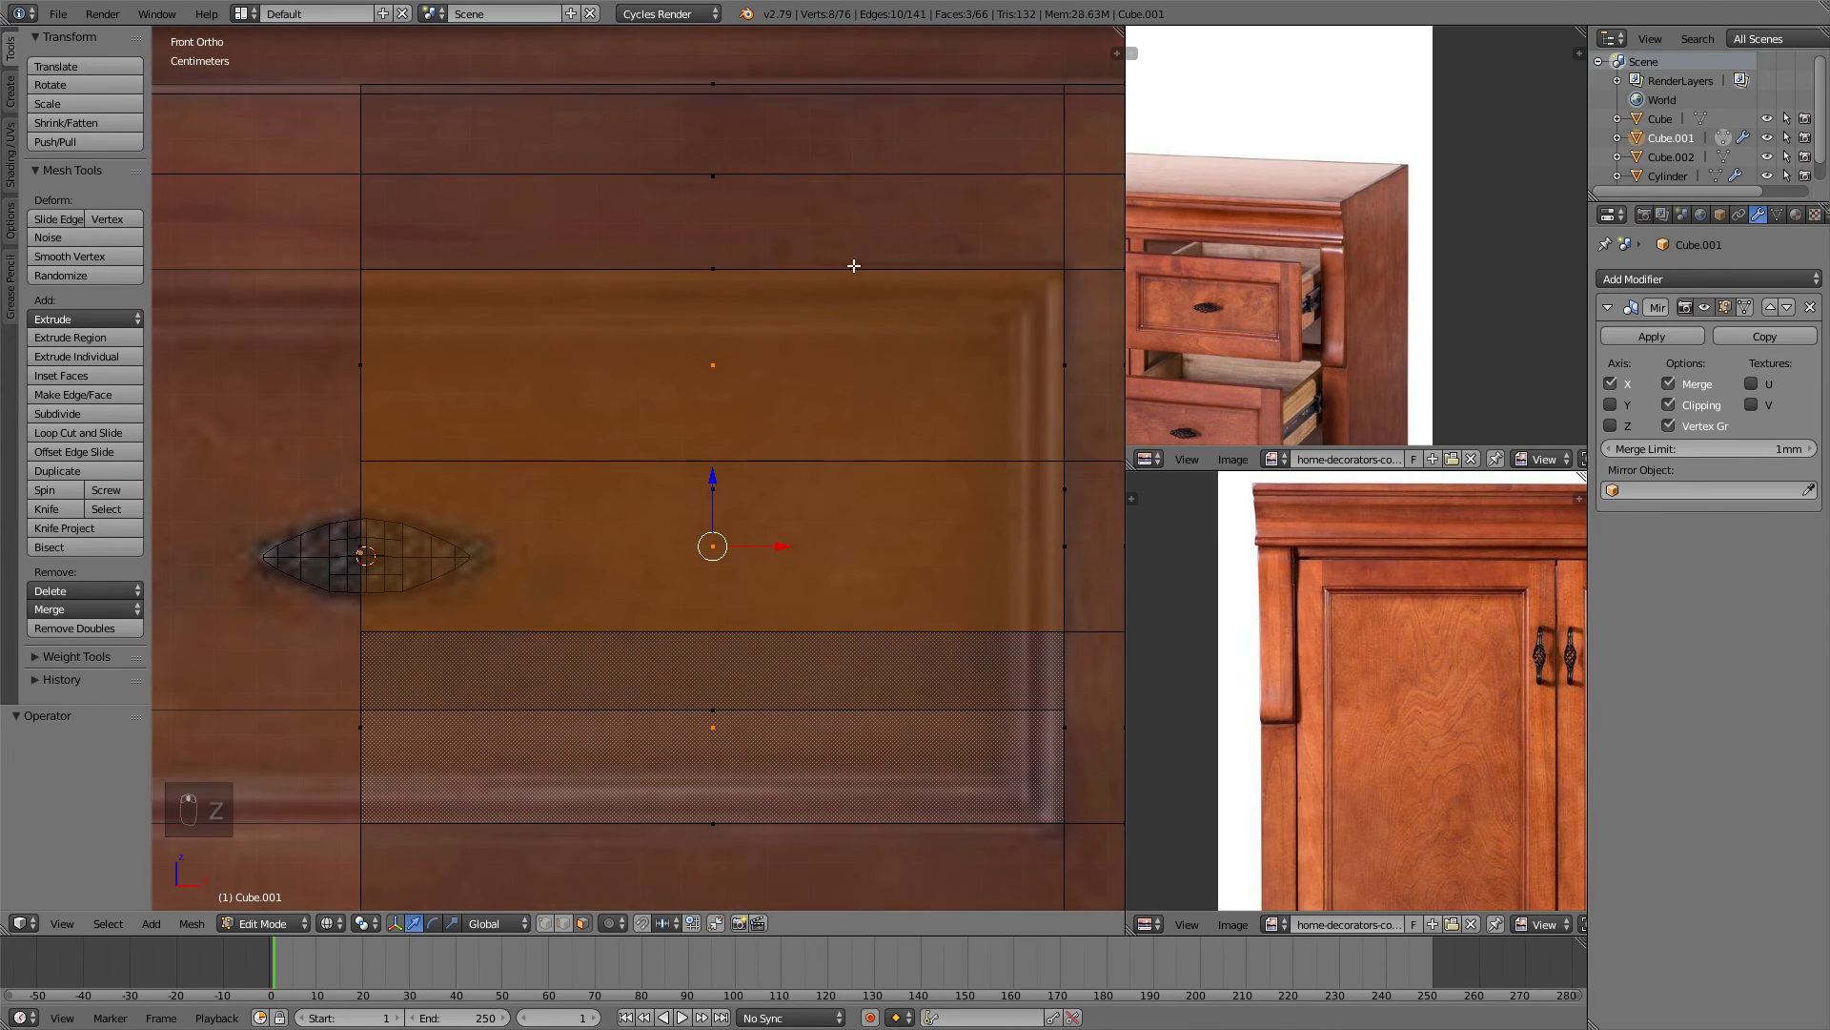
key(s)
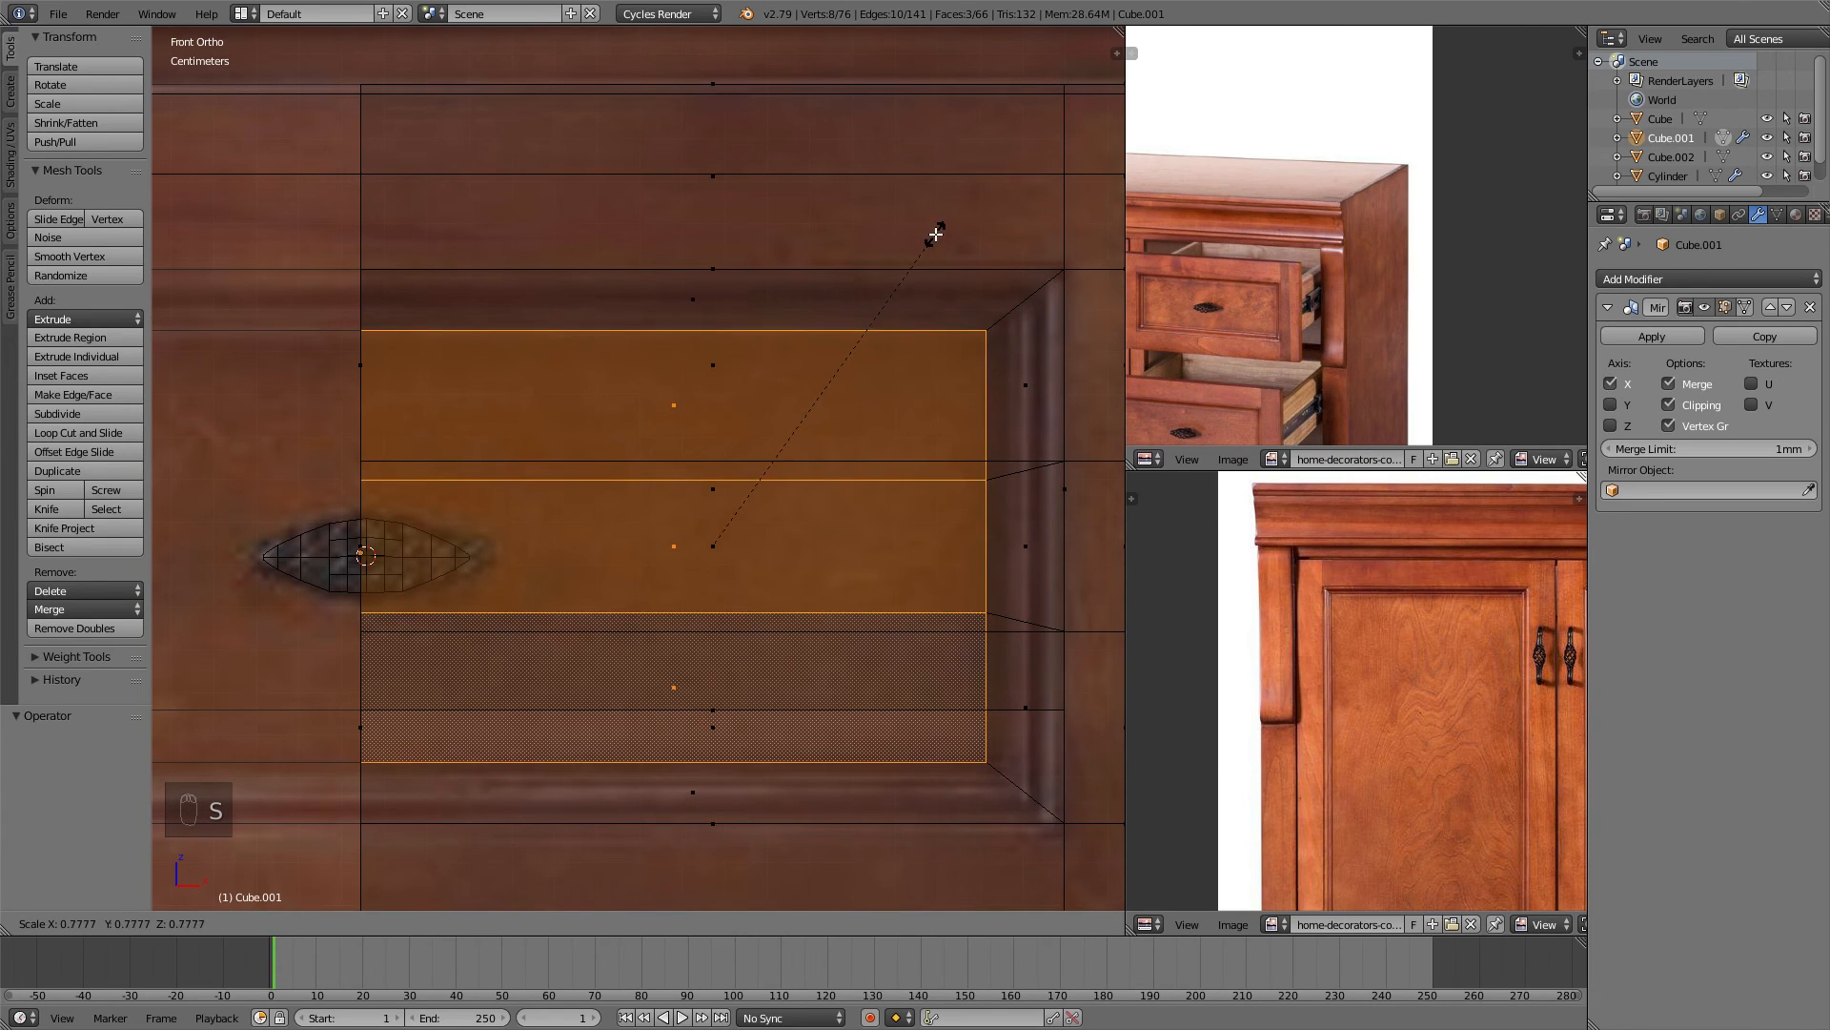
click(947, 231)
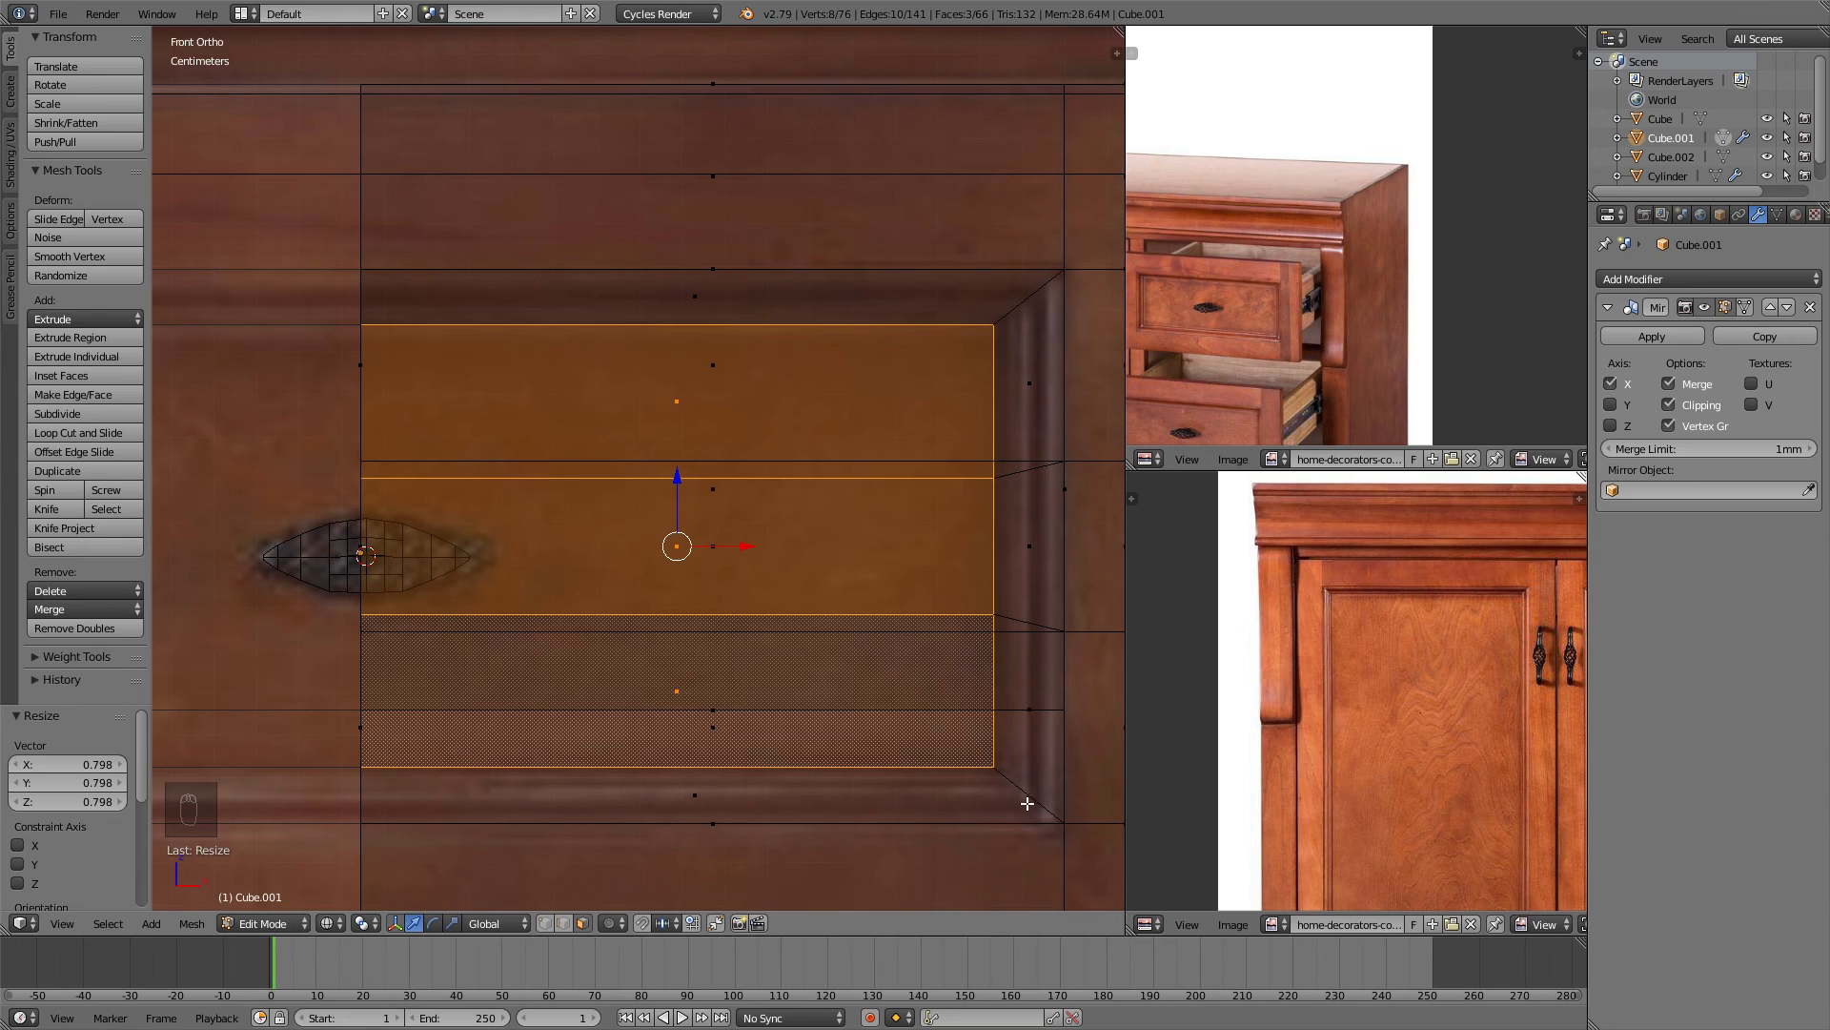
Finish editing the drawer front and open the cabinet door's mesh for editing.
middle_drag(675, 337, 787, 379)
key(z)
scroll(789, 378, down, 3)
key(Tab)
middle_drag(816, 384, 544, 277)
right_click(544, 278)
key(Tab)
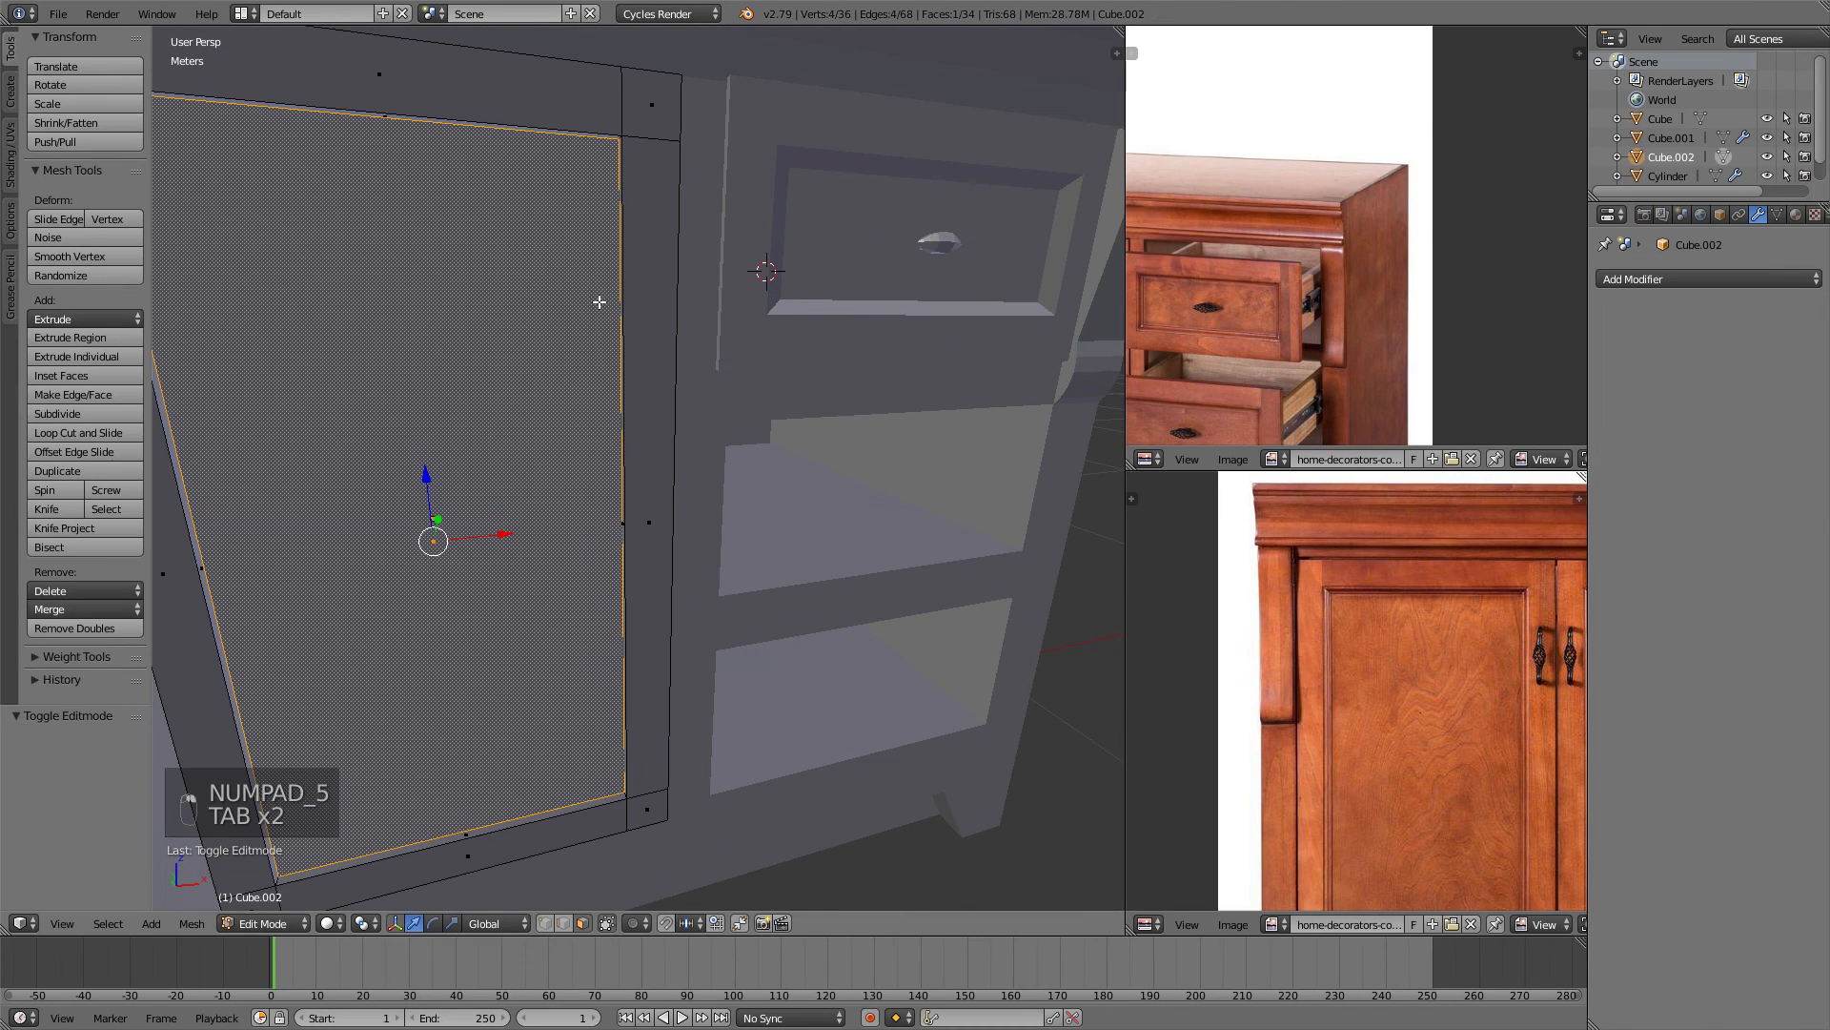
In front wireframe view, scale the door's inner panel face to about 0.924 to match the reference's inner side edges.
key(KP_1)
key(KP_5)
key(z)
scroll(605, 302, up, 4)
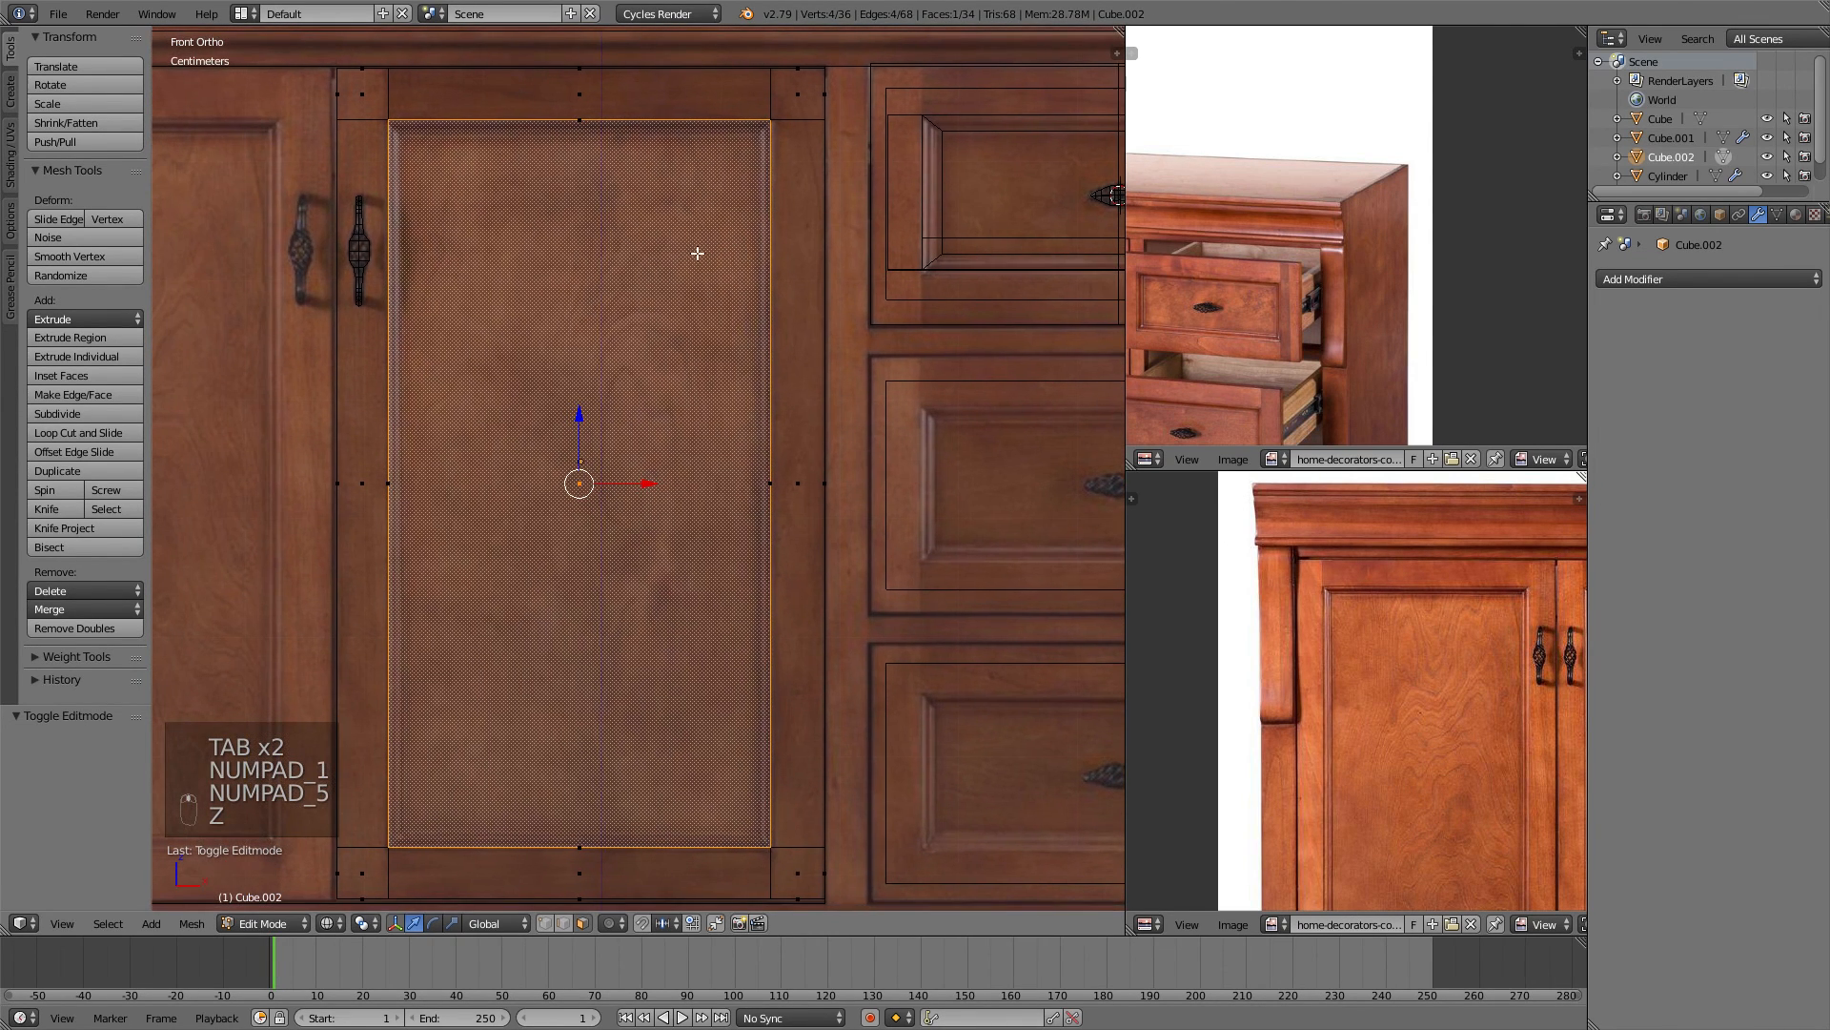
scroll(739, 285, up, 1)
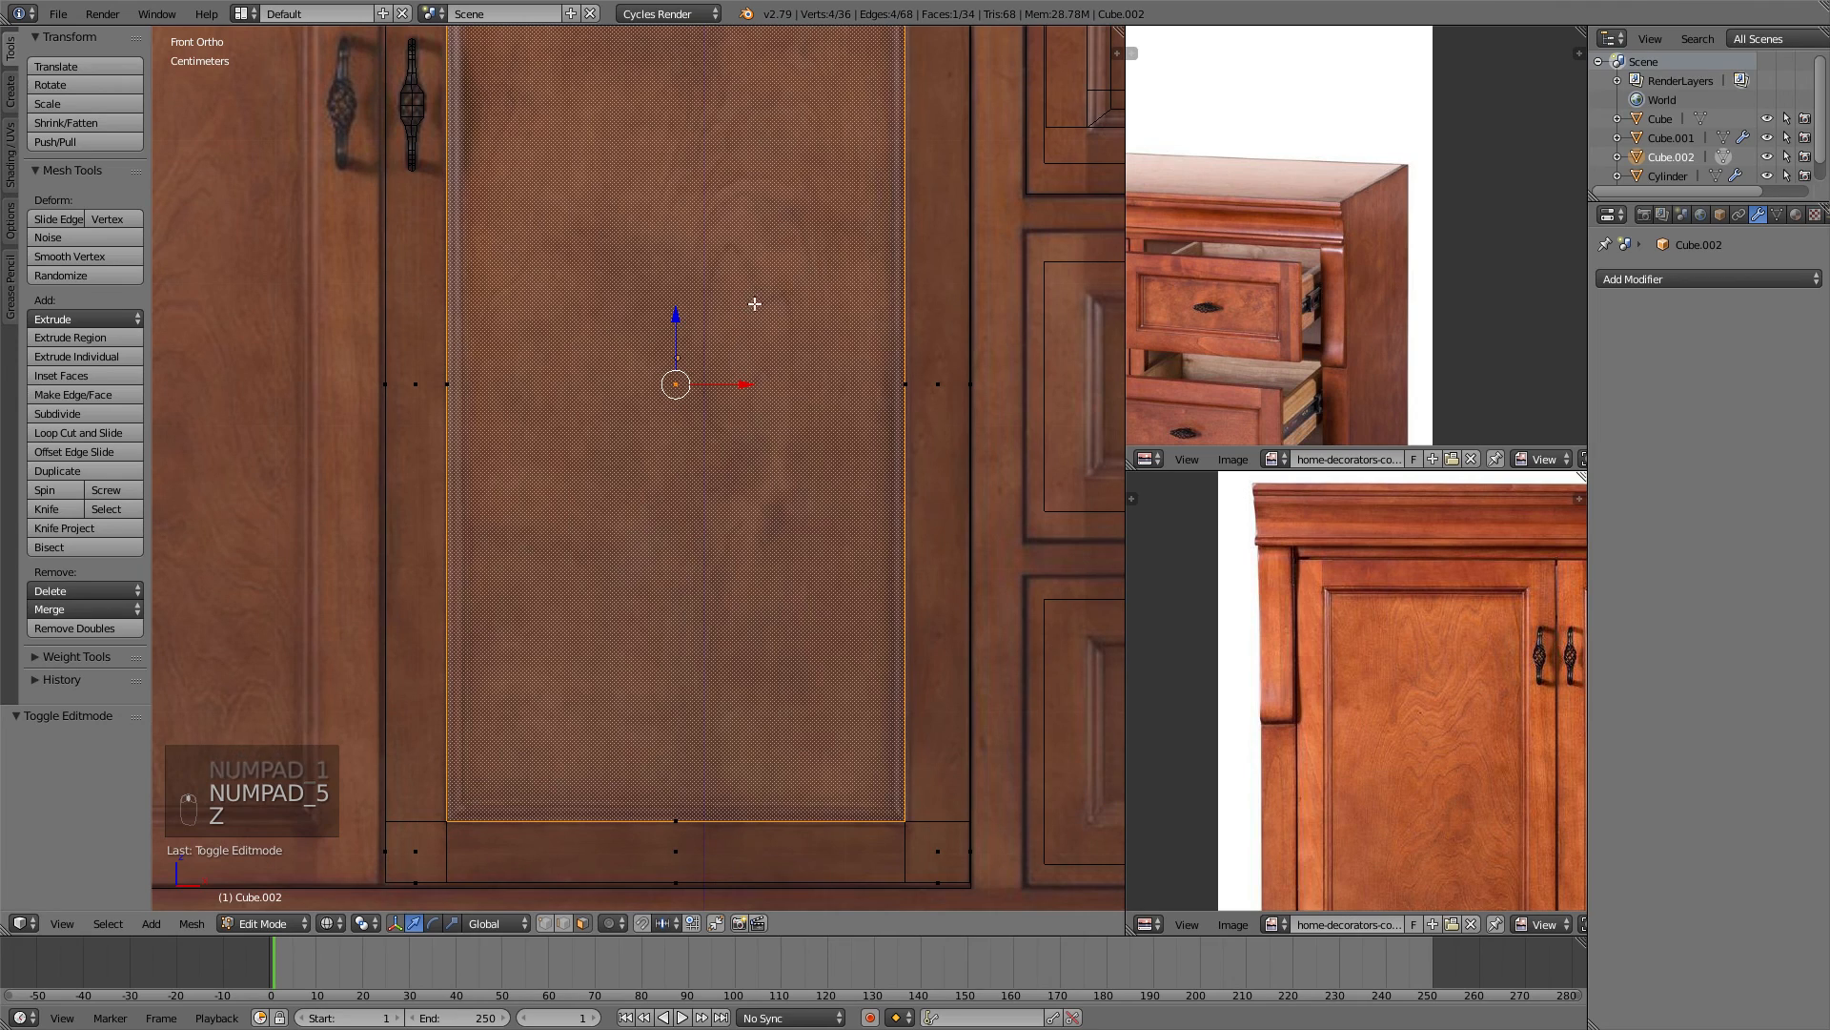
scroll(753, 302, up, 2)
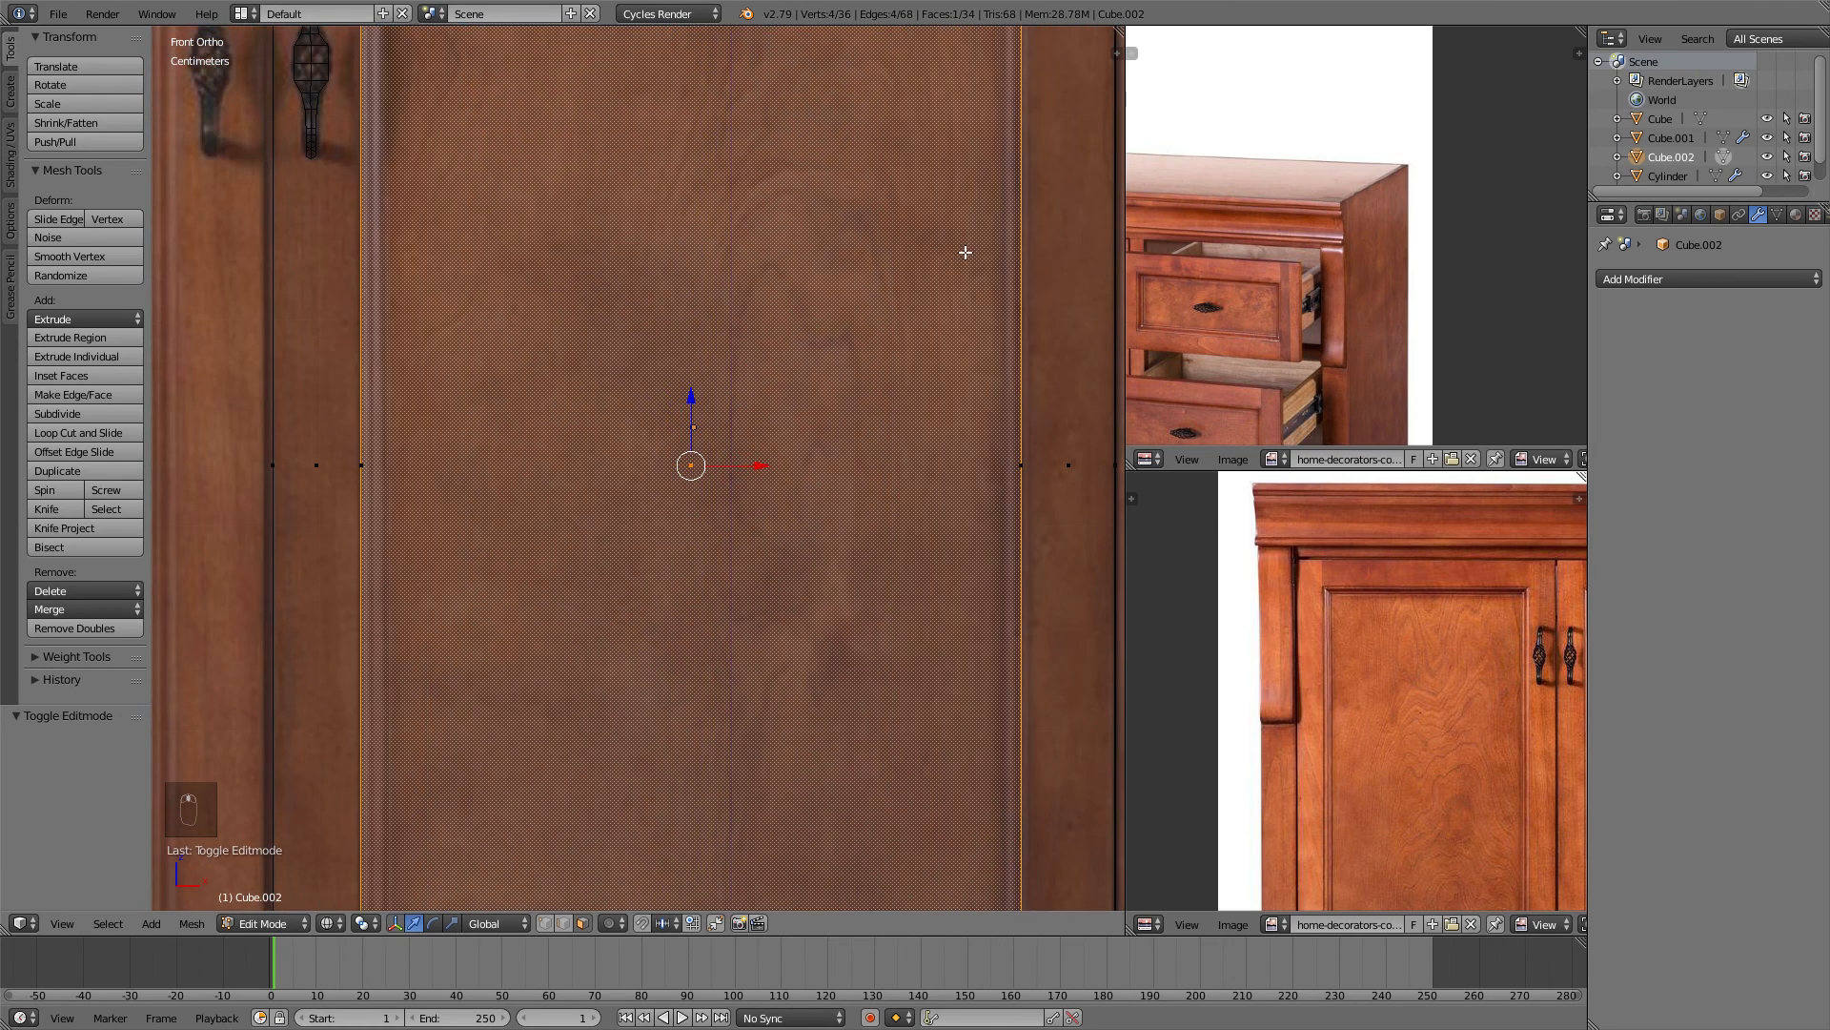
key(s)
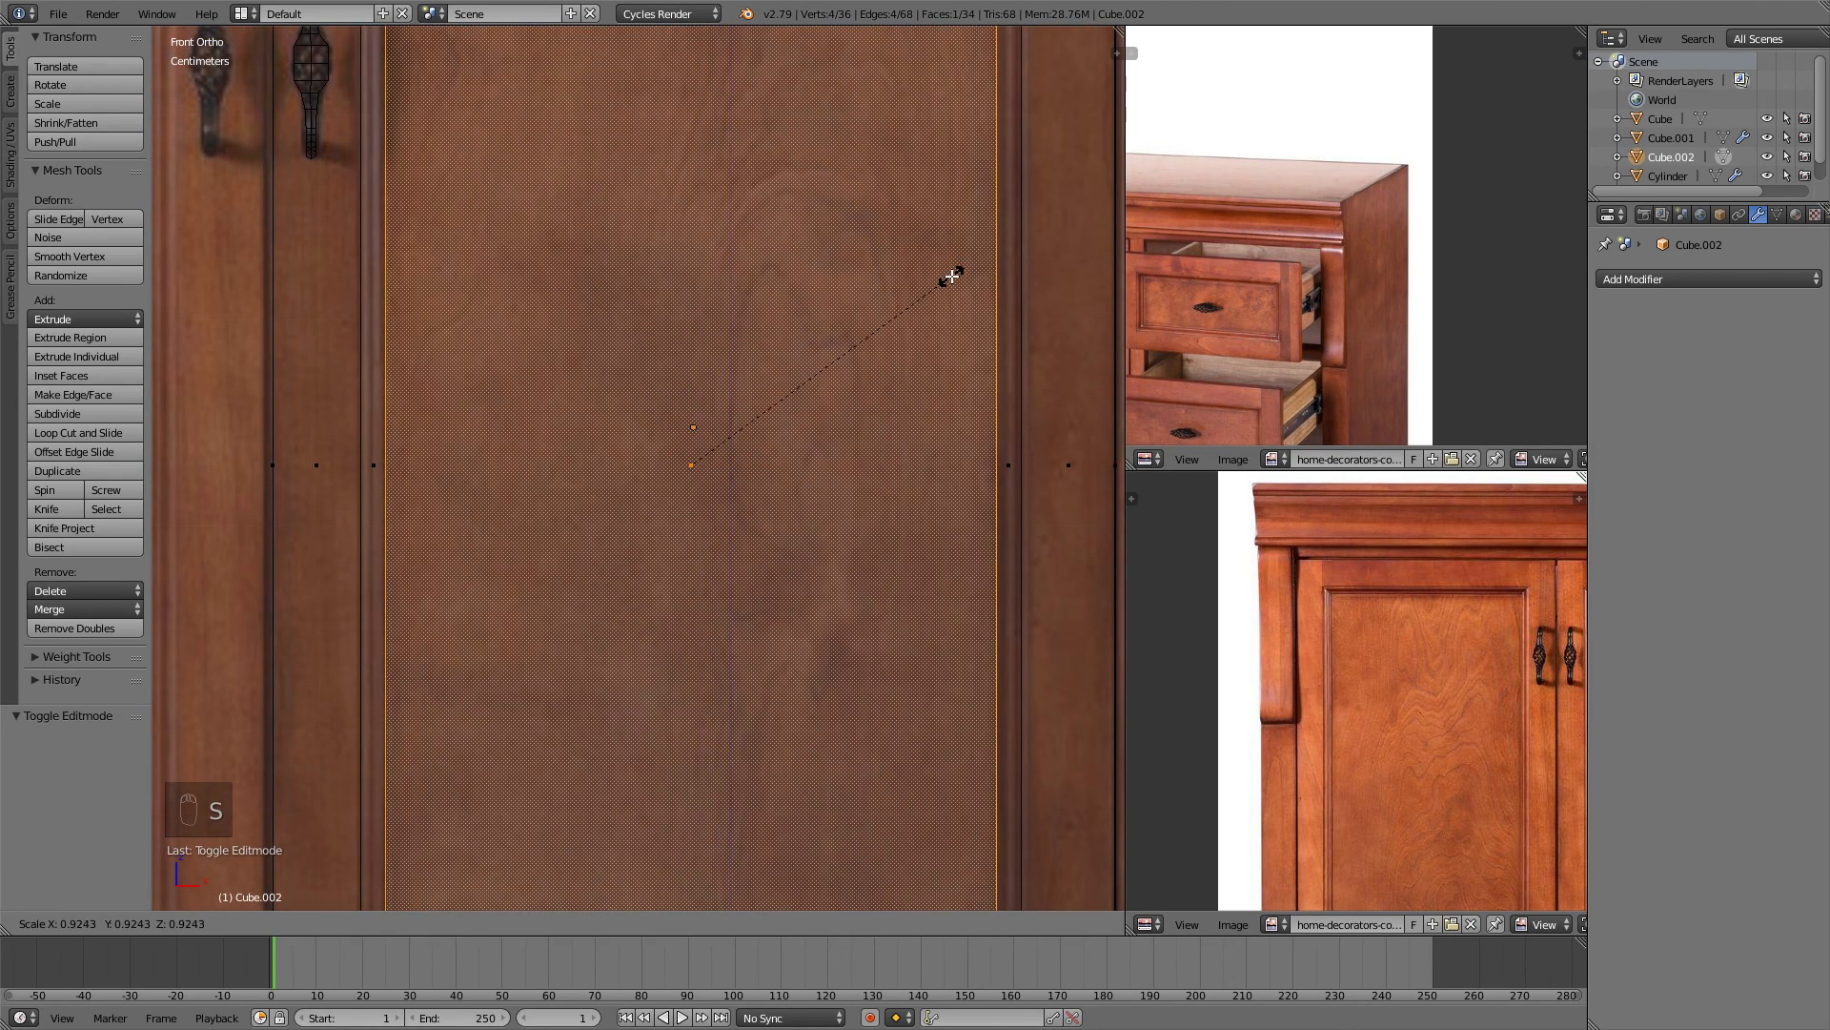
click(952, 277)
Examine the door's scaled panel edges against the reference image along the upper and lower ends.
shift+middle_drag(883, 261, 895, 568)
scroll(754, 267, up, 2)
shift+middle_drag(732, 254, 830, 373)
shift+middle_drag(686, 446, 695, 323)
scroll(730, 352, down, 2)
shift+middle_drag(769, 405, 765, 156)
shift+middle_drag(769, 253, 798, 606)
shift+middle_drag(702, 355, 711, 416)
scroll(697, 437, up, 1)
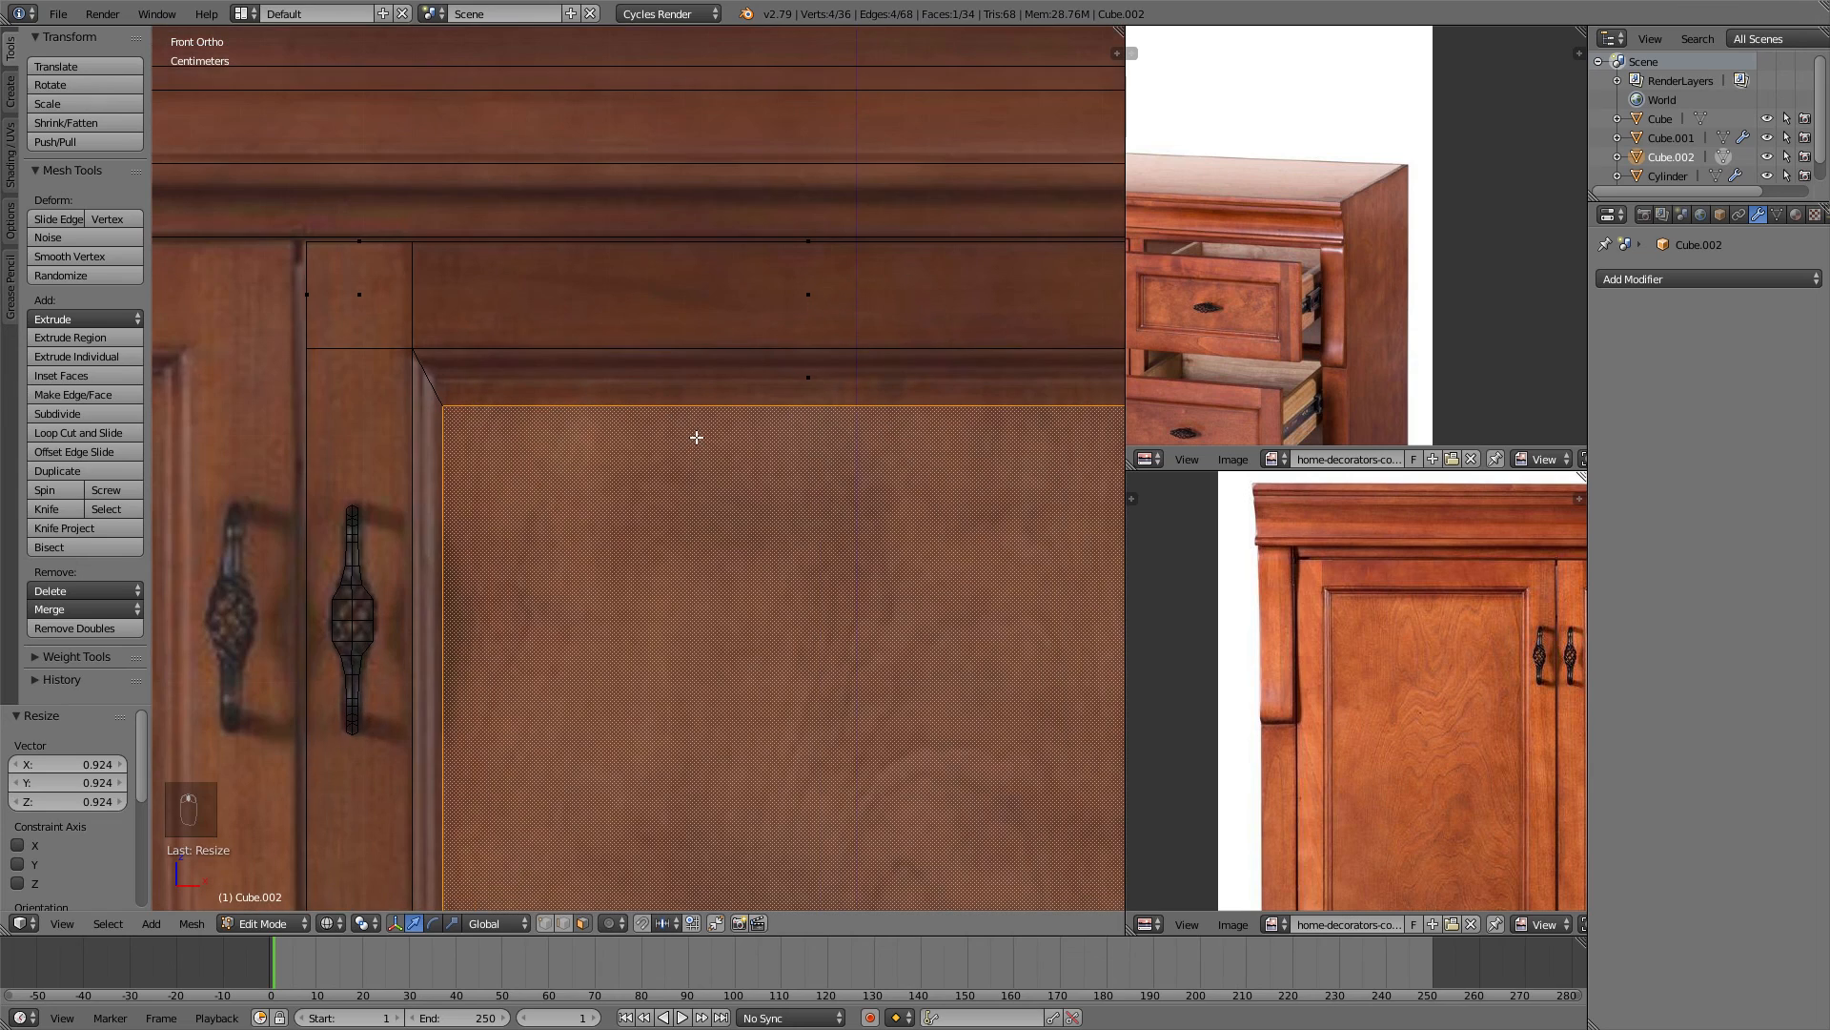
shift+middle_drag(741, 510, 666, 455)
mouse_move(779, 359)
shift+middle_down()
mouse_move(784, 449)
mouse_move(781, 349)
shift+middle_up()
scroll(668, 461, down, 4)
scroll(724, 482, down, 2)
scroll(625, 276, up, 2)
shift+middle_drag(625, 272, 632, 433)
scroll(632, 433, up, 1)
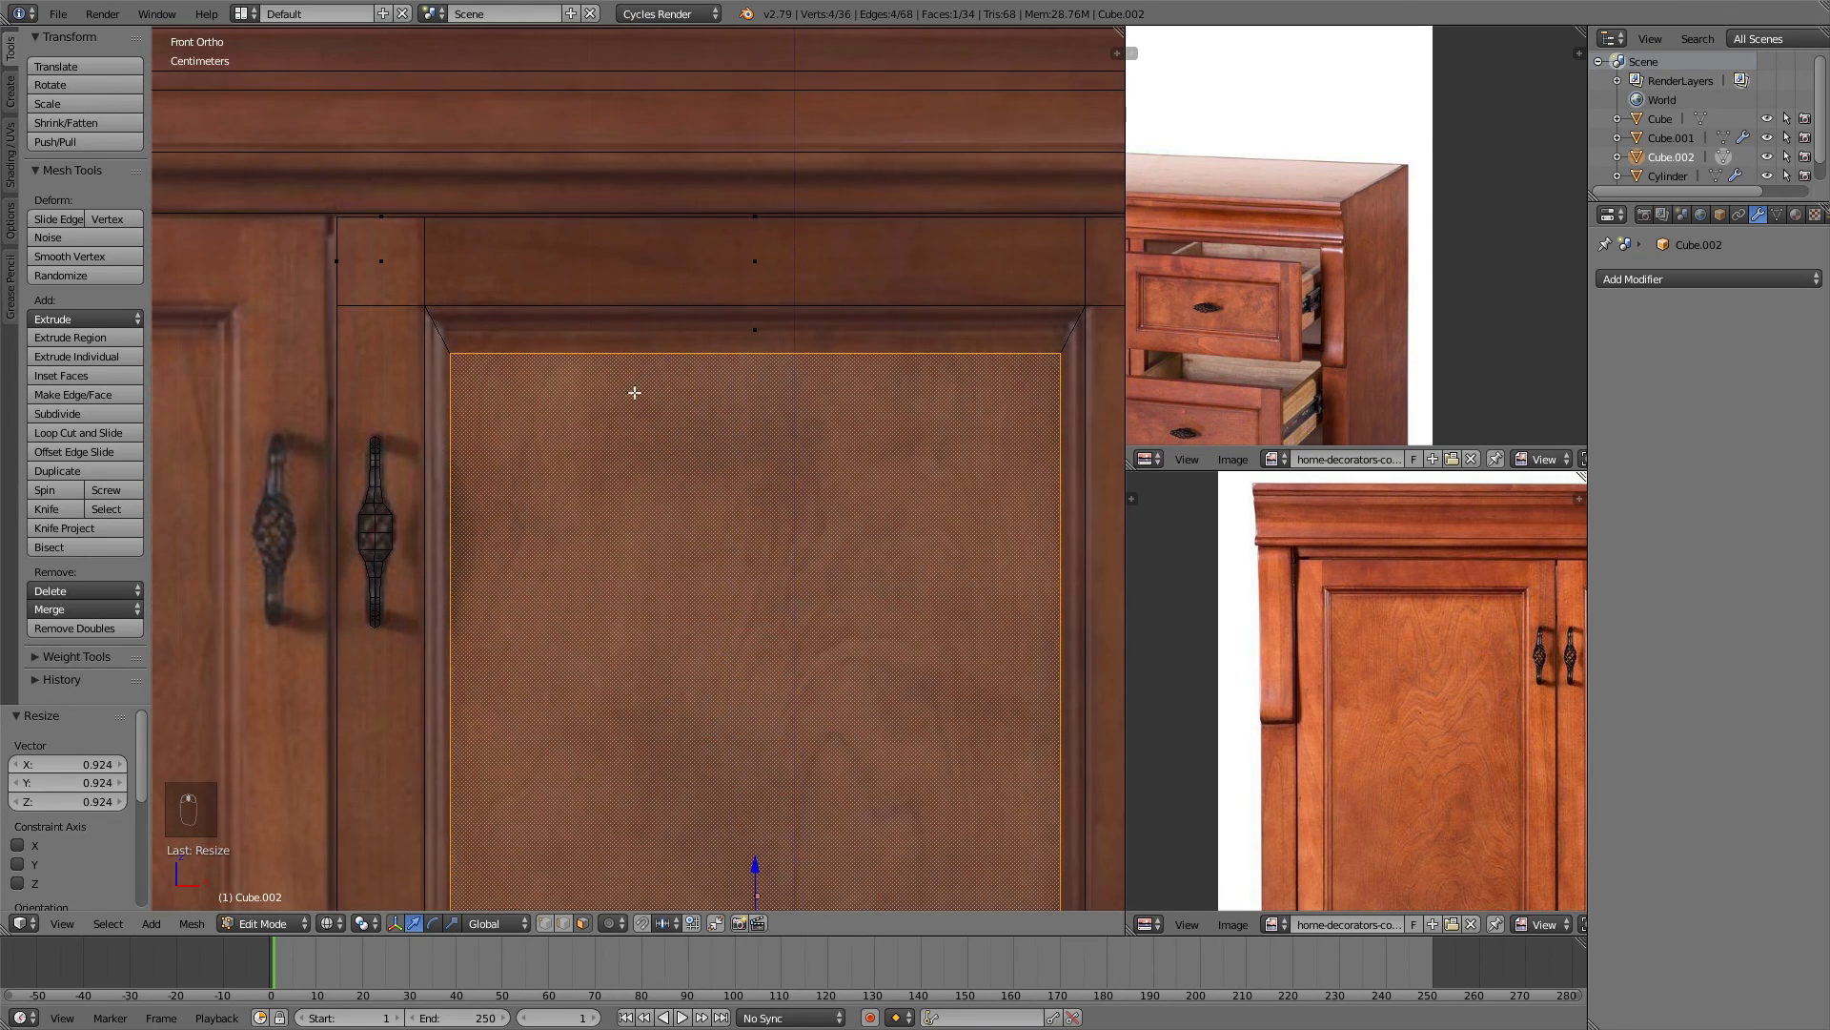
Scale the door's inner panel face about 1.033 along Z to match the reference bevel's height.
shift+middle_drag(621, 346, 609, 412)
scroll(609, 413, up, 3)
key(s)
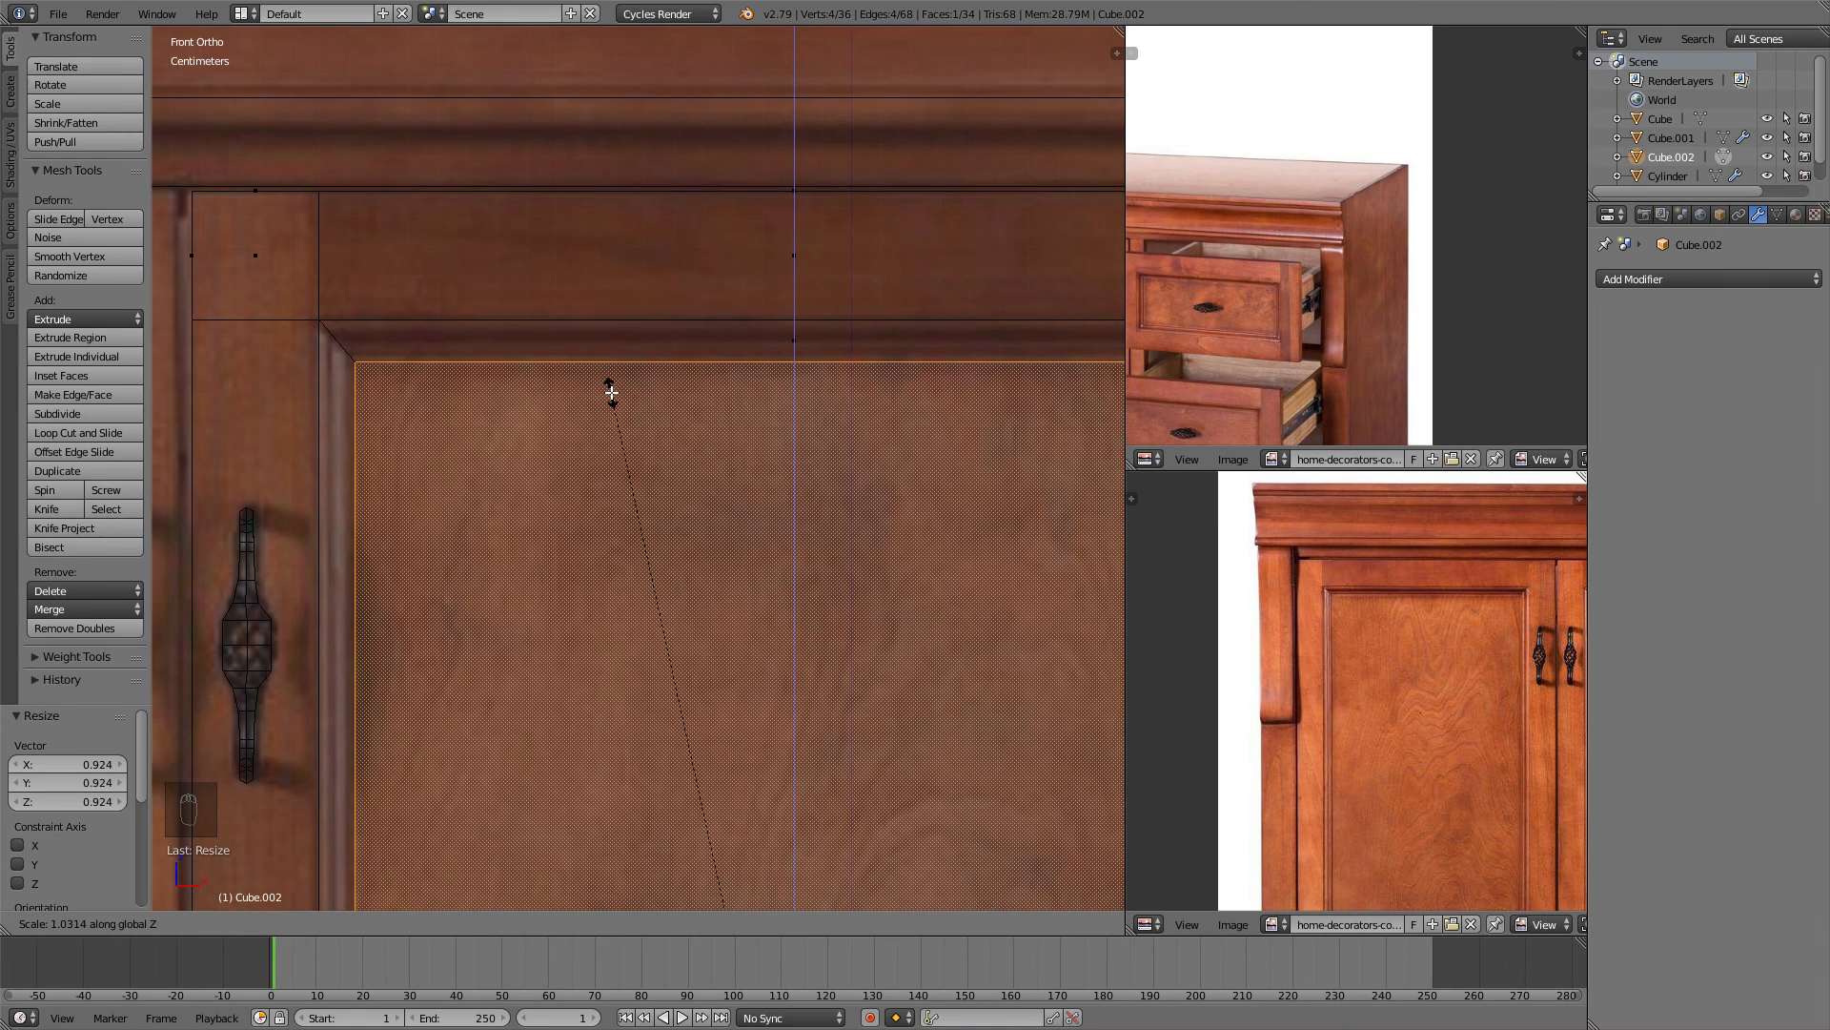
click(607, 392)
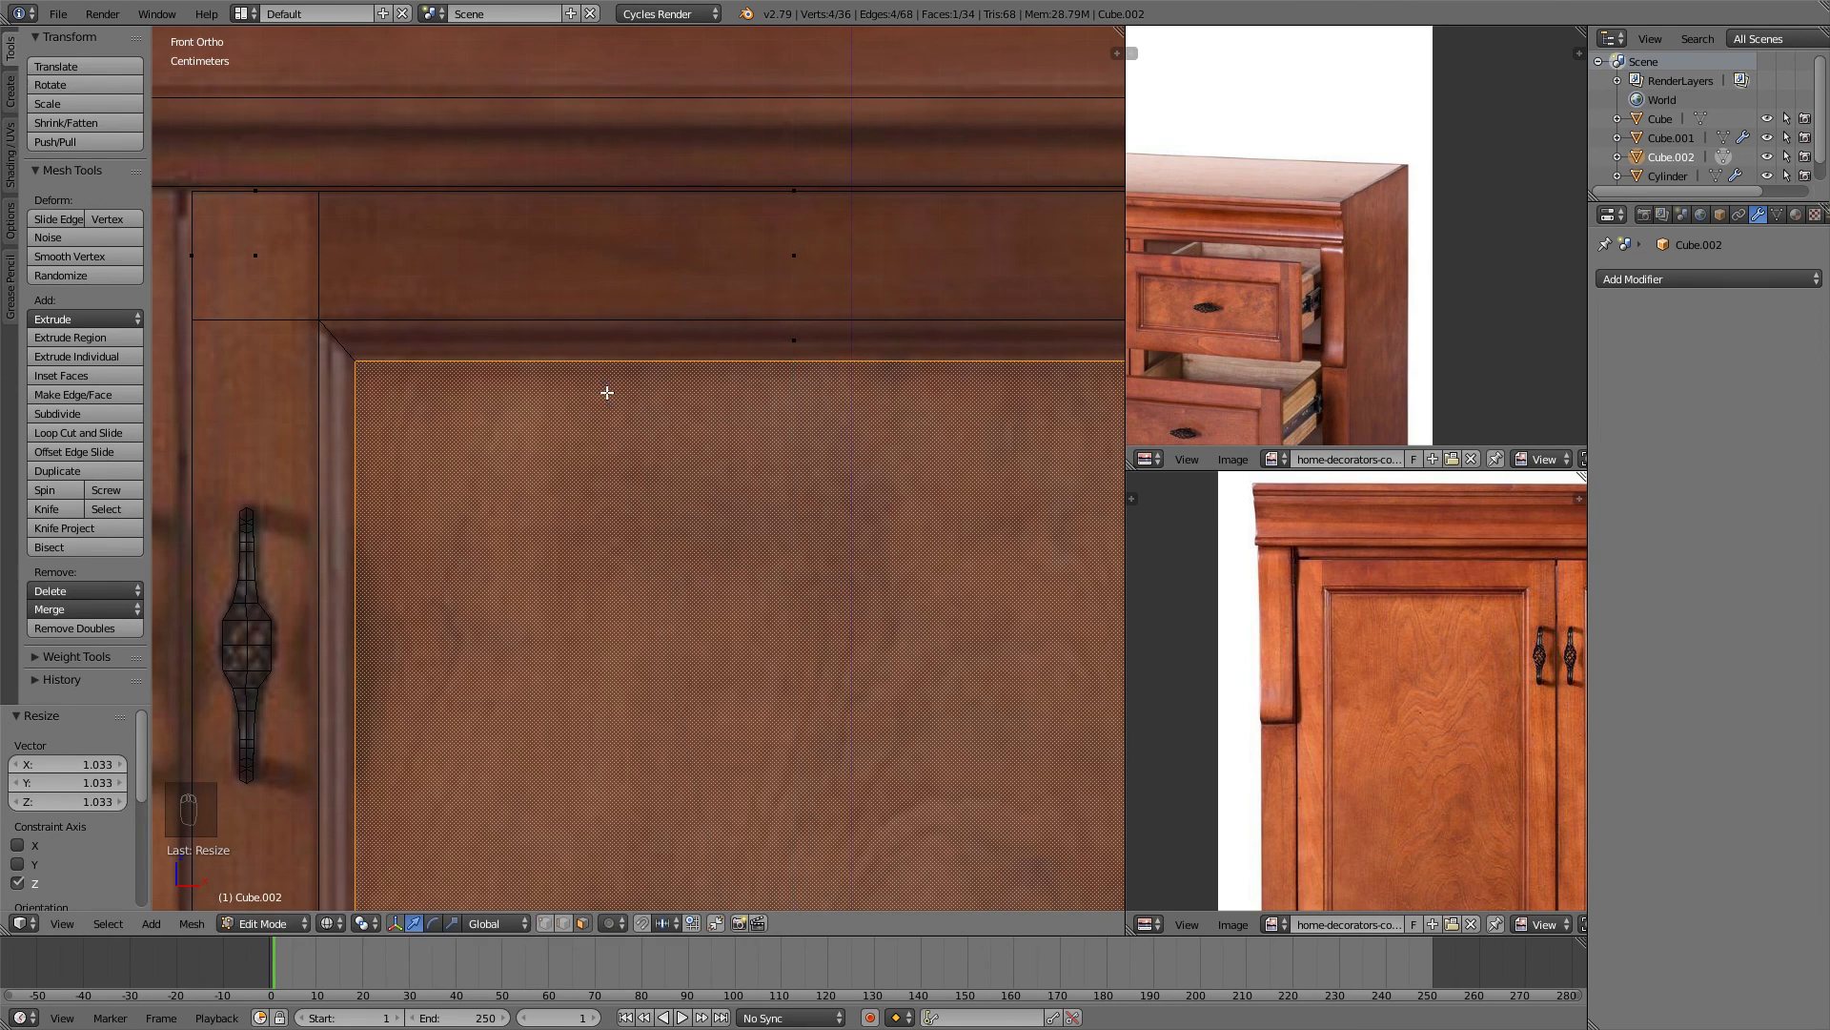
Finish editing the door, return to solid perspective view and deselect everything.
scroll(815, 602, down, 5)
shift+middle_drag(877, 667, 787, 485)
key(Tab)
key(KP_5)
key(z)
key(a)
Examine the cabinet from several angles, checking the beveled door and drawer panels.
scroll(608, 429, down, 8)
mouse_move(608, 429)
middle_down()
mouse_move(695, 419)
mouse_move(667, 409)
mouse_move(781, 362)
mouse_move(711, 413)
mouse_move(646, 379)
mouse_move(683, 372)
mouse_move(661, 397)
mouse_move(740, 381)
mouse_move(665, 398)
mouse_move(731, 385)
mouse_move(718, 368)
mouse_move(642, 398)
mouse_move(740, 423)
mouse_move(735, 438)
mouse_move(622, 410)
middle_up()
scroll(642, 438, up, 2)
scroll(695, 429, up, 3)
scroll(696, 429, down, 3)
scroll(730, 385, up, 3)
scroll(642, 398, down, 3)
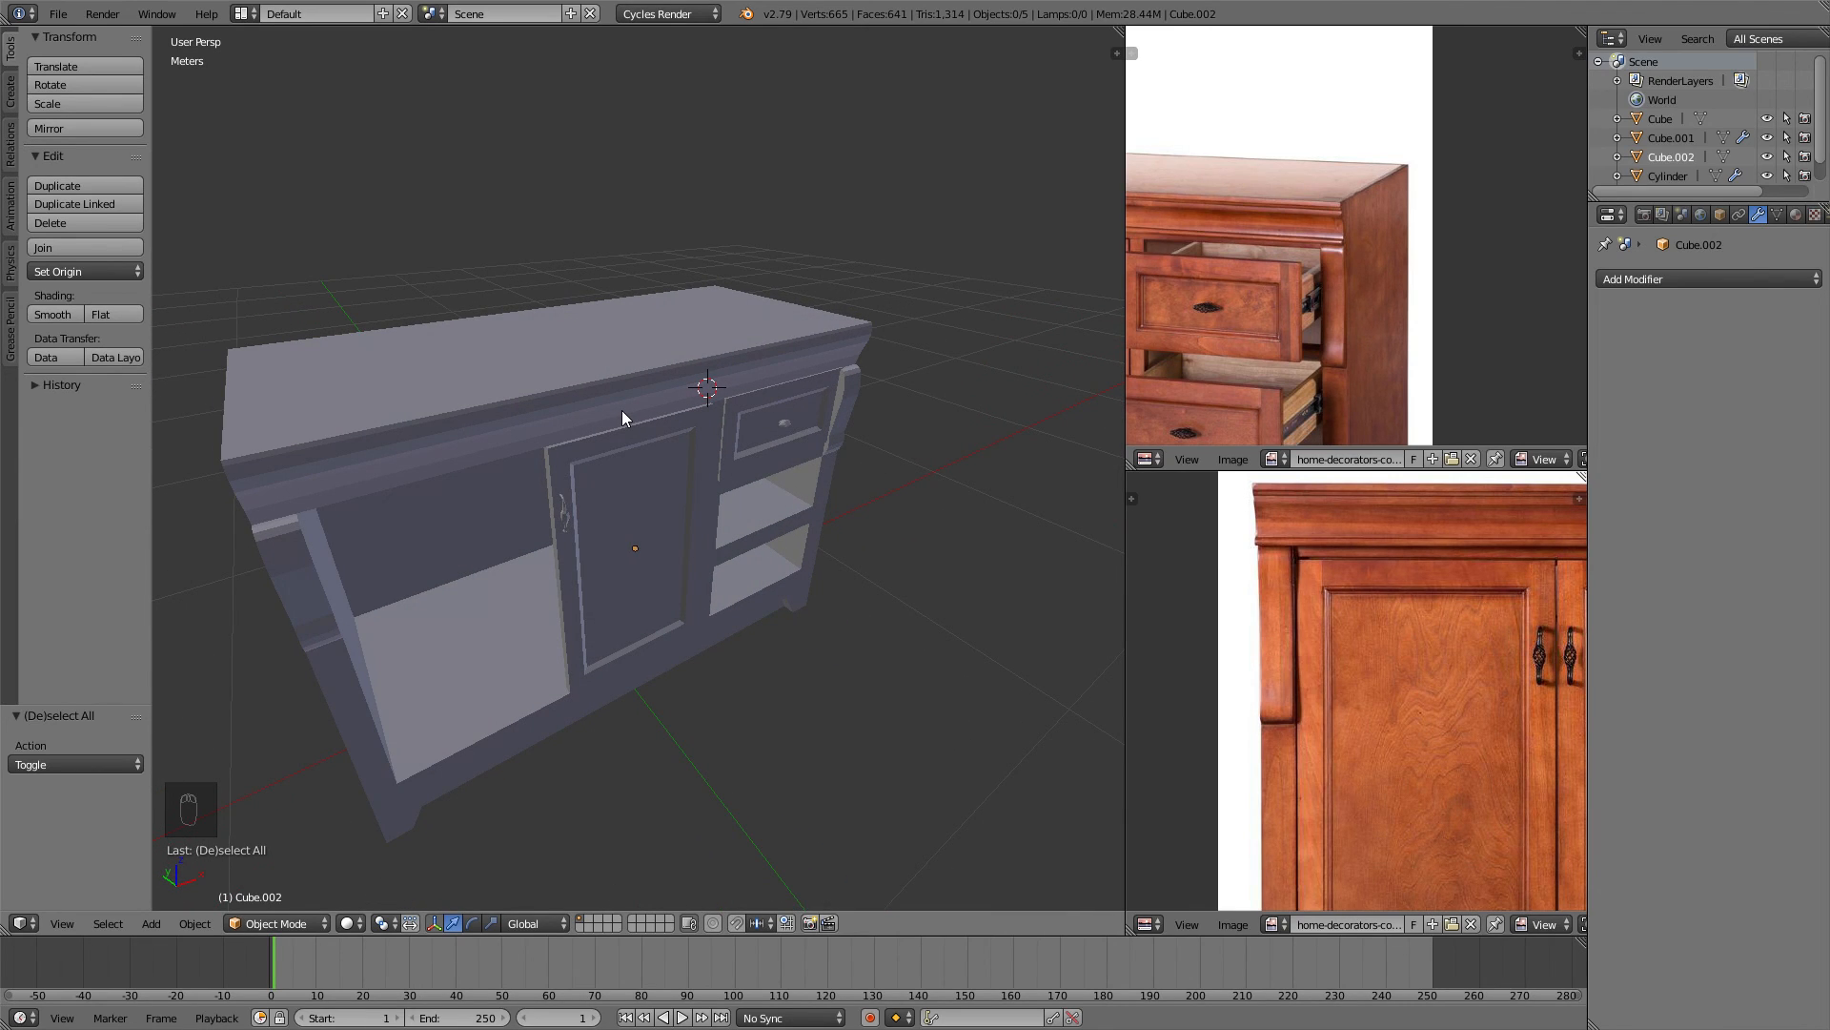
middle_drag(621, 410, 688, 382)
scroll(727, 396, up, 4)
scroll(679, 392, down, 3)
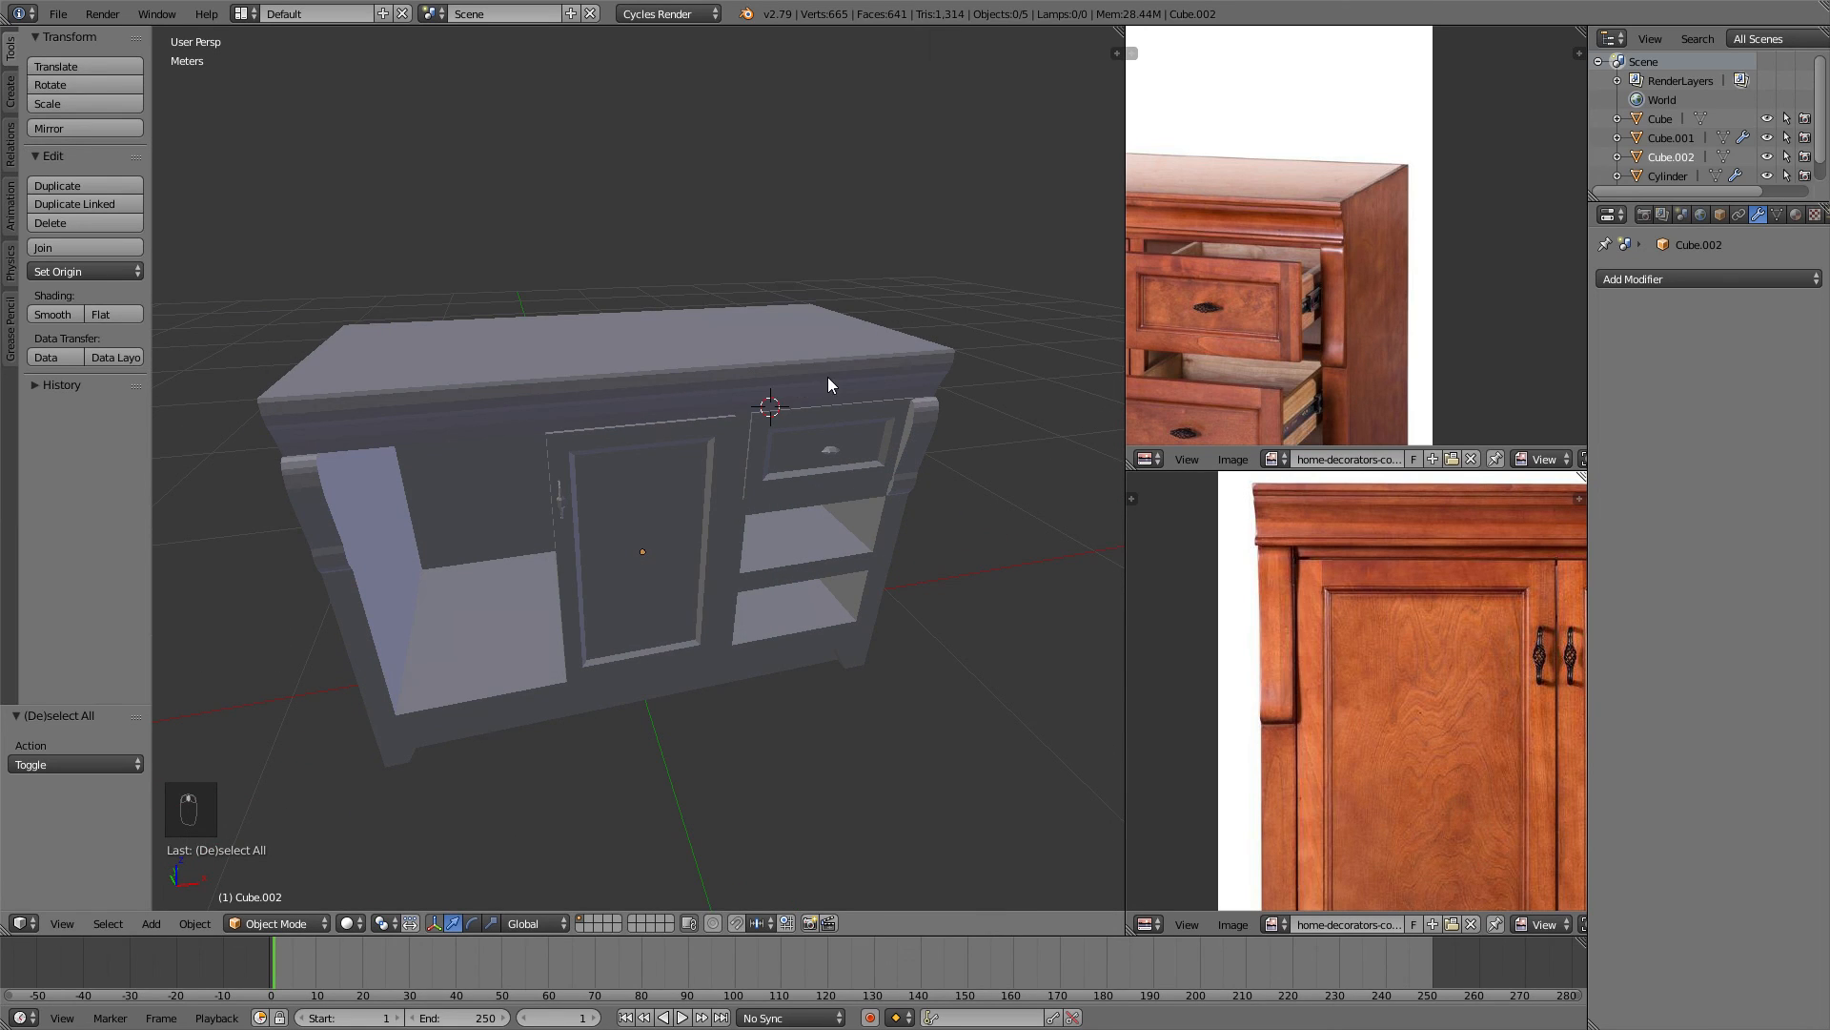
middle_drag(827, 384, 746, 379)
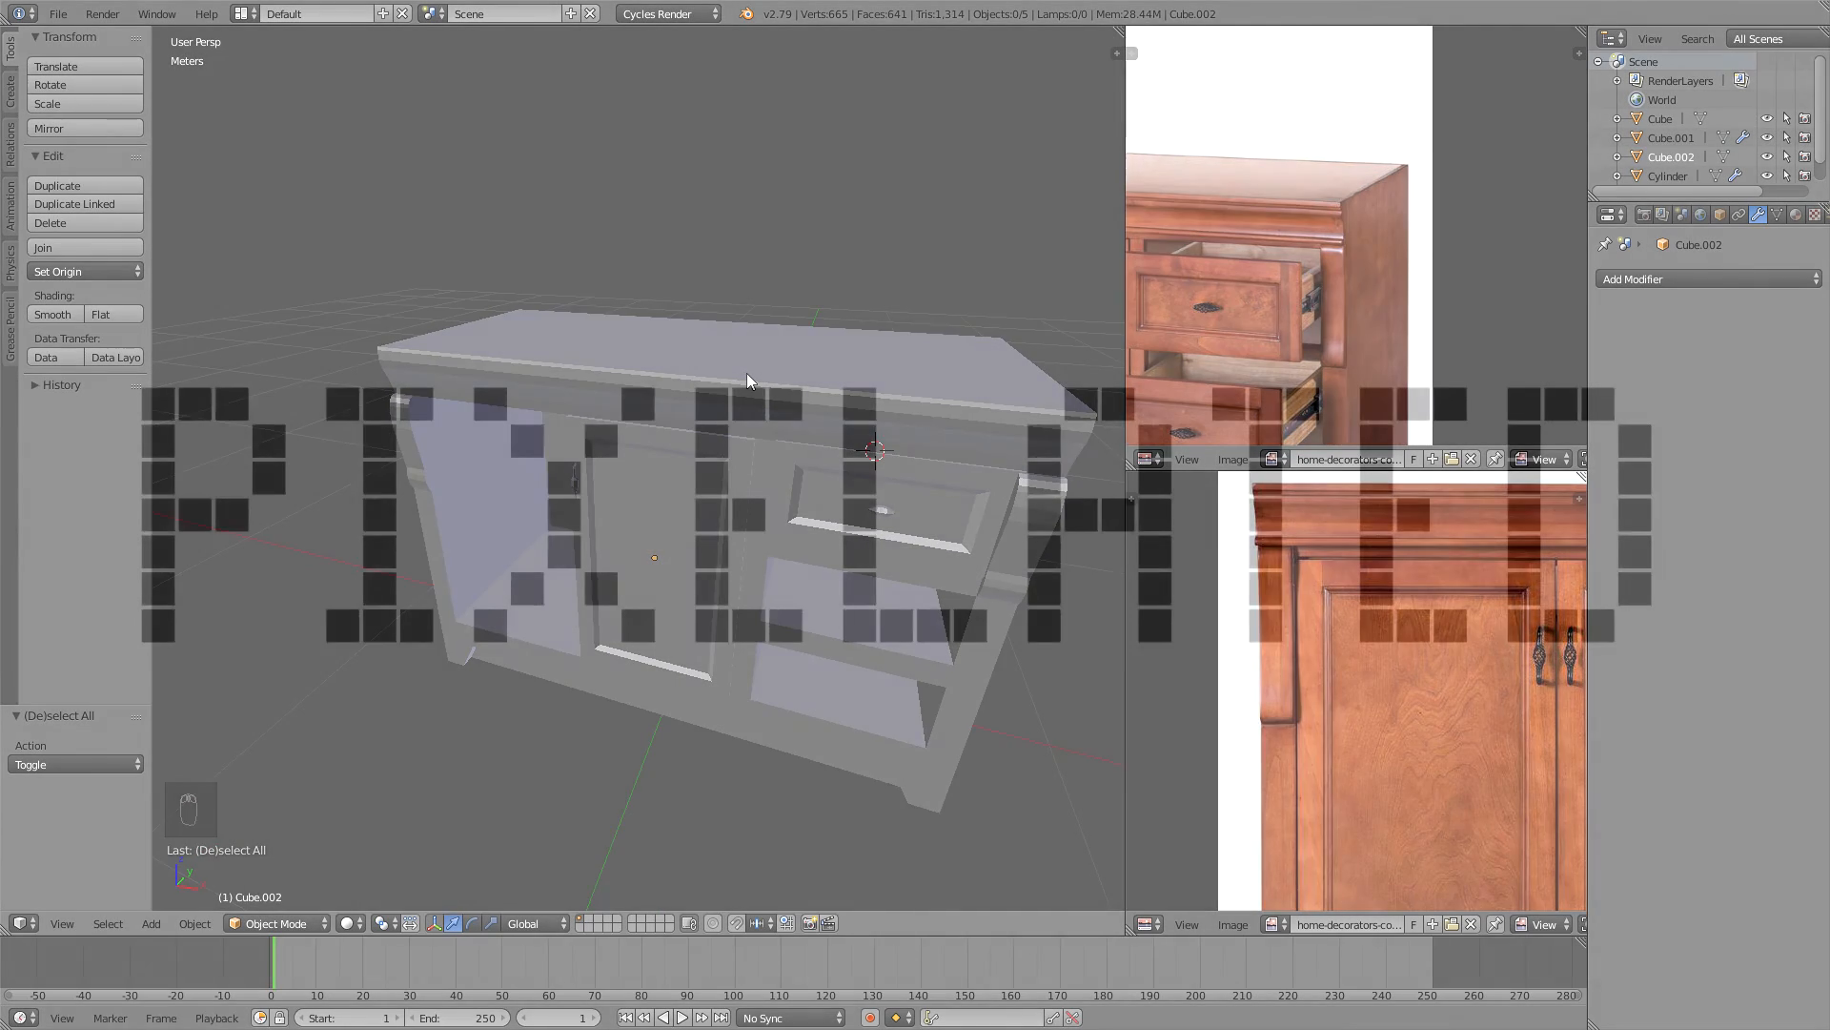